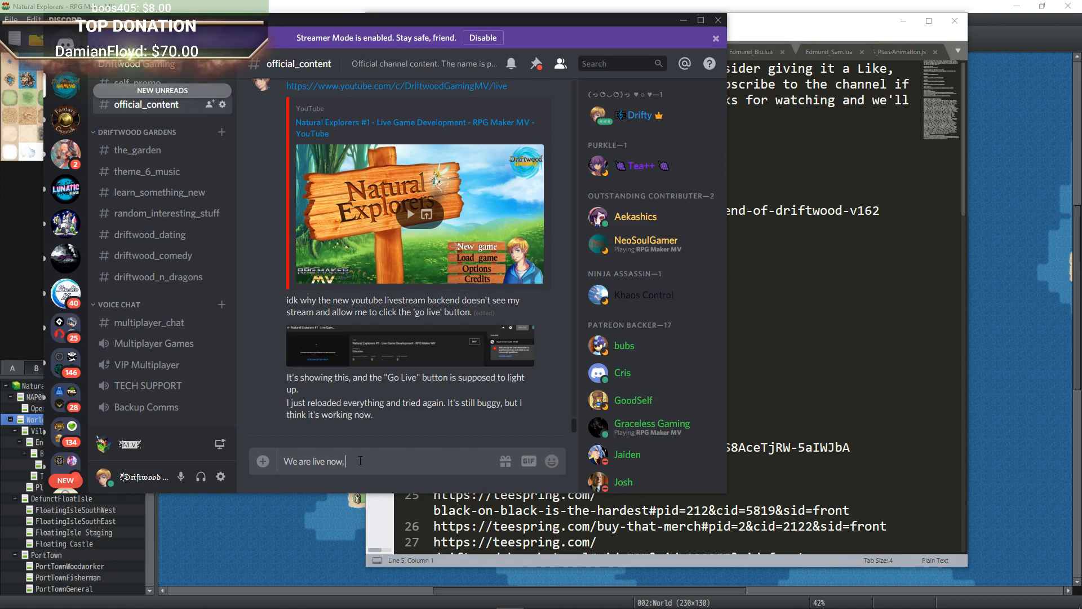
Post the message "We are live now, (I'm pretty sure)" in the official_content channel and minimize the chat and text editor windows.
{"action": "type", "text": "(I'm pret"}
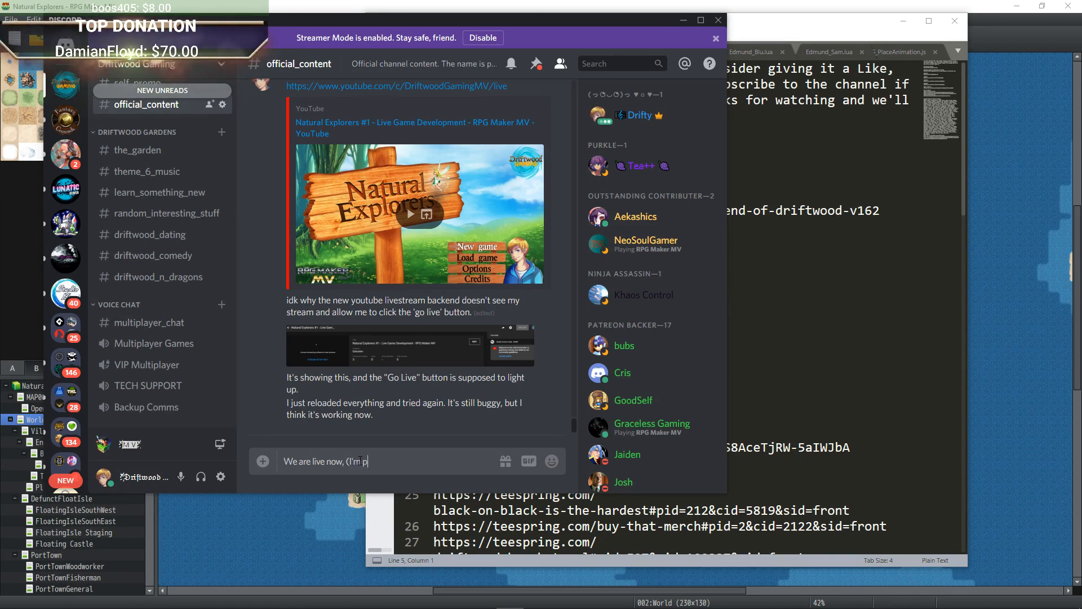
{"action": "type", "text": "ty sure)"}
{"action": "key", "text": "Return"}
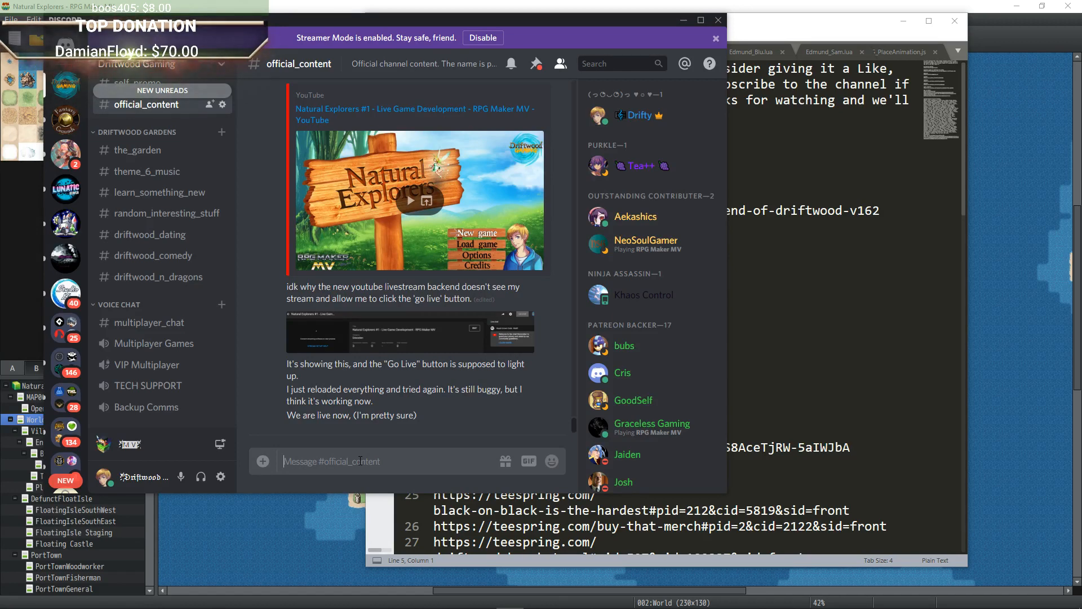
{"action": "left_click", "coordinate": [684, 21]}
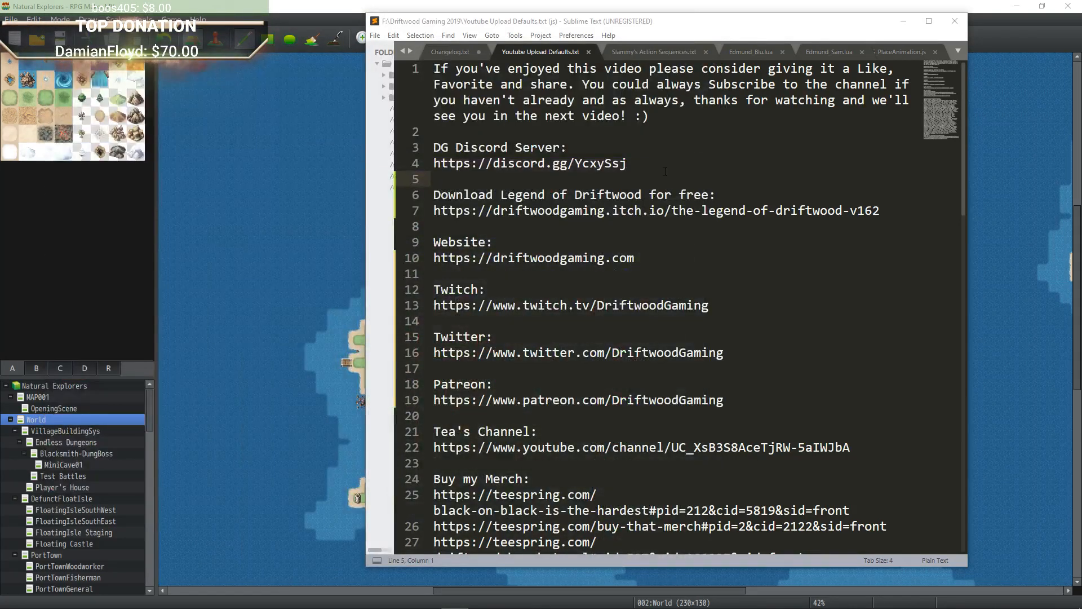
{"action": "left_click", "coordinate": [904, 25]}
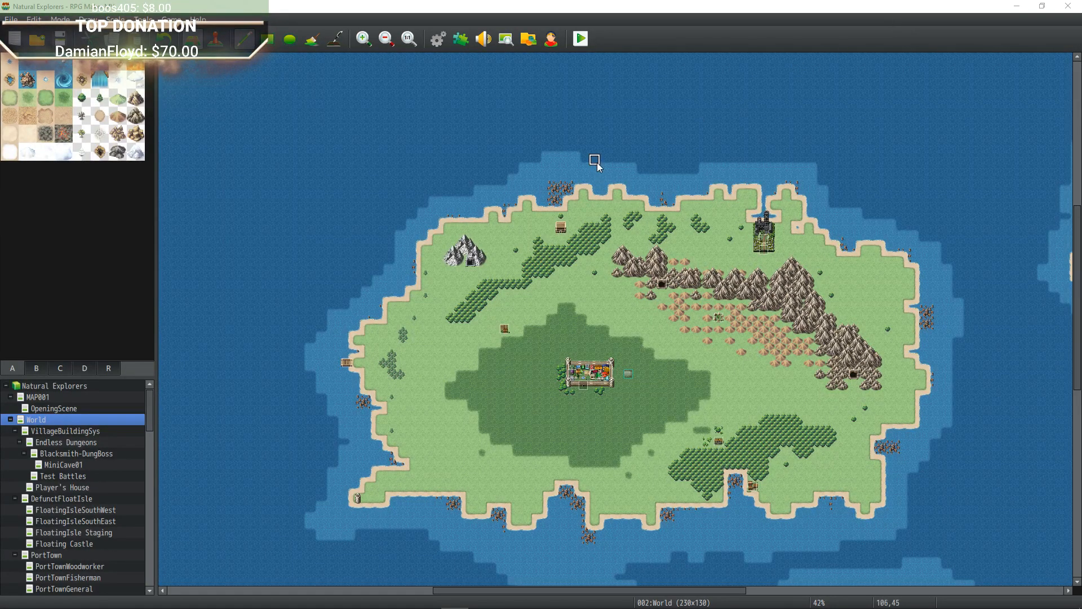
Survey the World map up close, examining the main island, its coastline and the neighbouring islands.
{"action": "mouse_move", "coordinate": [537, 225]}
{"action": "middle_mouse_down"}
{"action": "mouse_move", "coordinate": [698, 205]}
{"action": "mouse_move", "coordinate": [678, 345]}
{"action": "mouse_move", "coordinate": [415, 290]}
{"action": "mouse_move", "coordinate": [491, 162]}
{"action": "mouse_move", "coordinate": [604, 232]}
{"action": "mouse_move", "coordinate": [520, 195]}
{"action": "mouse_move", "coordinate": [570, 205]}
{"action": "mouse_move", "coordinate": [758, 185]}
{"action": "mouse_move", "coordinate": [529, 120]}
{"action": "mouse_move", "coordinate": [449, 328]}
{"action": "mouse_move", "coordinate": [398, 188]}
{"action": "mouse_move", "coordinate": [409, 278]}
{"action": "mouse_move", "coordinate": [353, 154]}
{"action": "mouse_move", "coordinate": [477, 124]}
{"action": "mouse_move", "coordinate": [637, 116]}
{"action": "mouse_move", "coordinate": [422, 85]}
{"action": "mouse_move", "coordinate": [781, 217]}
{"action": "mouse_move", "coordinate": [719, 341]}
{"action": "mouse_move", "coordinate": [586, 364]}
{"action": "mouse_move", "coordinate": [364, 302]}
{"action": "mouse_move", "coordinate": [474, 117]}
{"action": "mouse_move", "coordinate": [659, 197]}
{"action": "mouse_move", "coordinate": [711, 196]}
{"action": "mouse_move", "coordinate": [658, 165]}
{"action": "middle_mouse_up"}
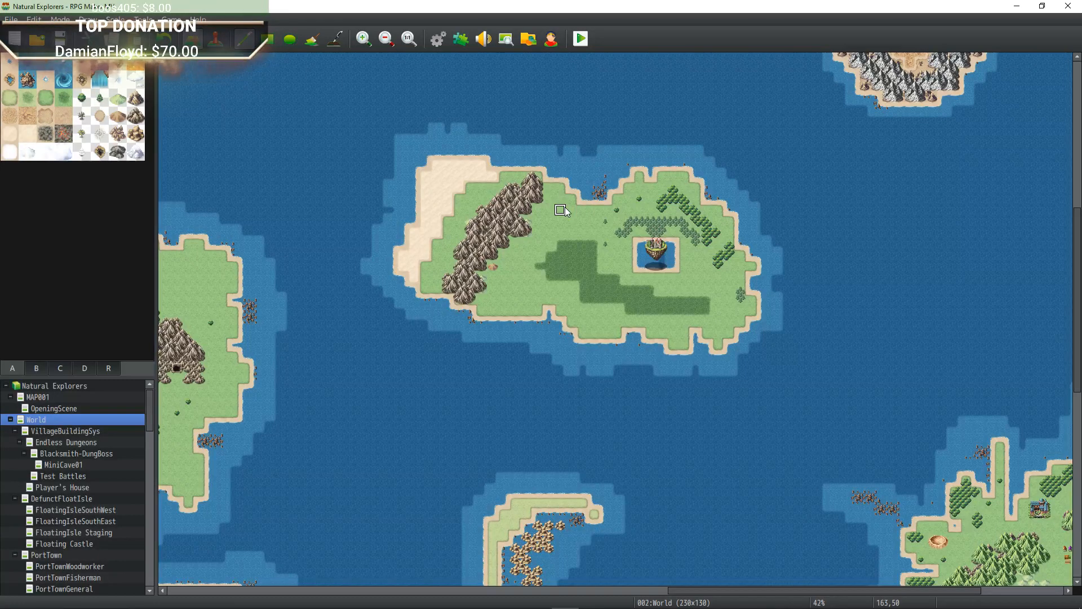
{"action": "middle_click_drag", "start_coordinate": [561, 211], "coordinate": [511, 201]}
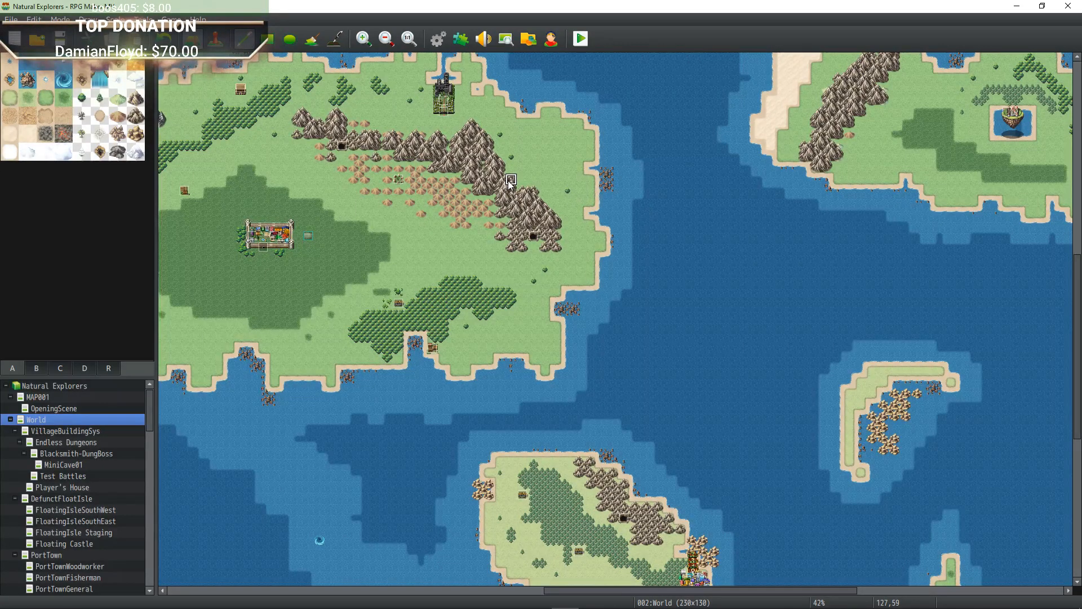
{"action": "mouse_move", "coordinate": [476, 203]}
{"action": "middle_mouse_down"}
{"action": "mouse_move", "coordinate": [427, 186]}
{"action": "mouse_move", "coordinate": [583, 263]}
{"action": "mouse_move", "coordinate": [588, 128]}
{"action": "mouse_move", "coordinate": [386, 130]}
{"action": "mouse_move", "coordinate": [322, 222]}
{"action": "mouse_move", "coordinate": [391, 119]}
{"action": "middle_mouse_up"}
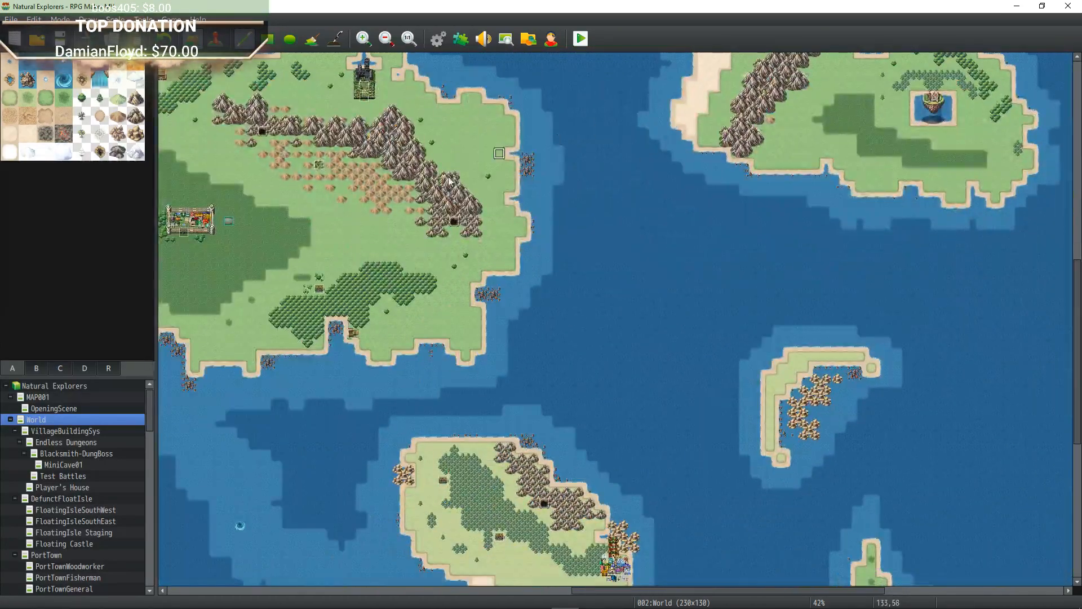
{"action": "mouse_move", "coordinate": [339, 229]}
{"action": "middle_mouse_down"}
{"action": "mouse_move", "coordinate": [316, 206]}
{"action": "mouse_move", "coordinate": [347, 194]}
{"action": "middle_mouse_up"}
{"action": "mouse_move", "coordinate": [337, 254]}
{"action": "middle_mouse_down"}
{"action": "mouse_move", "coordinate": [394, 251]}
{"action": "mouse_move", "coordinate": [412, 279]}
{"action": "middle_mouse_up"}
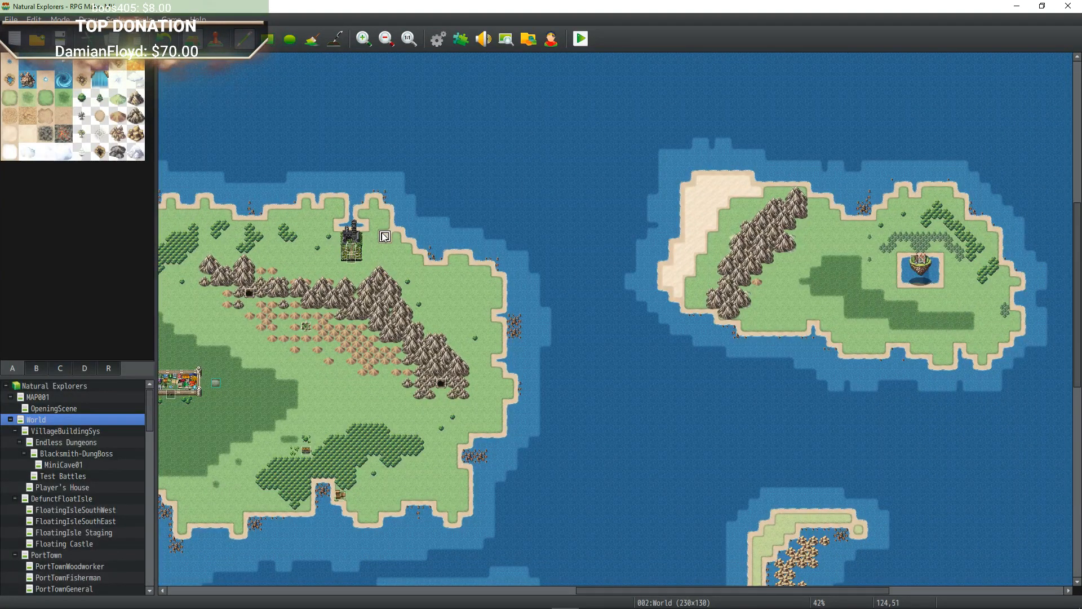
{"action": "mouse_move", "coordinate": [444, 309]}
{"action": "middle_mouse_down"}
{"action": "mouse_move", "coordinate": [553, 245]}
{"action": "mouse_move", "coordinate": [703, 211]}
{"action": "mouse_move", "coordinate": [736, 339]}
{"action": "mouse_move", "coordinate": [448, 111]}
{"action": "mouse_move", "coordinate": [224, 238]}
{"action": "mouse_move", "coordinate": [509, 410]}
{"action": "mouse_move", "coordinate": [553, 416]}
{"action": "middle_mouse_up"}
{"action": "mouse_move", "coordinate": [560, 291]}
{"action": "middle_mouse_down"}
{"action": "mouse_move", "coordinate": [504, 343]}
{"action": "mouse_move", "coordinate": [457, 355]}
{"action": "mouse_move", "coordinate": [374, 237]}
{"action": "mouse_move", "coordinate": [355, 354]}
{"action": "mouse_move", "coordinate": [648, 350]}
{"action": "mouse_move", "coordinate": [686, 317]}
{"action": "mouse_move", "coordinate": [525, 194]}
{"action": "mouse_move", "coordinate": [416, 212]}
{"action": "mouse_move", "coordinate": [556, 287]}
{"action": "mouse_move", "coordinate": [443, 297]}
{"action": "mouse_move", "coordinate": [496, 283]}
{"action": "mouse_move", "coordinate": [591, 309]}
{"action": "mouse_move", "coordinate": [671, 376]}
{"action": "mouse_move", "coordinate": [765, 374]}
{"action": "mouse_move", "coordinate": [743, 234]}
{"action": "mouse_move", "coordinate": [721, 219]}
{"action": "mouse_move", "coordinate": [547, 203]}
{"action": "mouse_move", "coordinate": [481, 282]}
{"action": "mouse_move", "coordinate": [468, 366]}
{"action": "mouse_move", "coordinate": [525, 424]}
{"action": "mouse_move", "coordinate": [626, 406]}
{"action": "mouse_move", "coordinate": [599, 363]}
{"action": "middle_mouse_up"}
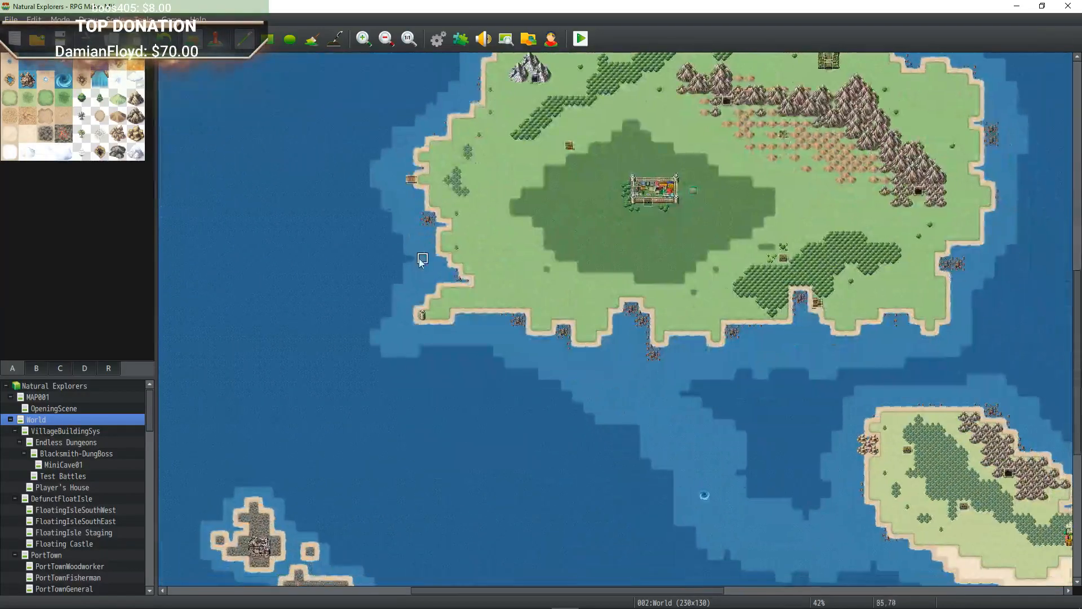
{"action": "mouse_move", "coordinate": [423, 260]}
{"action": "middle_mouse_down"}
{"action": "mouse_move", "coordinate": [466, 269]}
{"action": "mouse_move", "coordinate": [373, 335]}
{"action": "mouse_move", "coordinate": [325, 228]}
{"action": "mouse_move", "coordinate": [333, 248]}
{"action": "mouse_move", "coordinate": [406, 220]}
{"action": "mouse_move", "coordinate": [537, 216]}
{"action": "mouse_move", "coordinate": [638, 273]}
{"action": "mouse_move", "coordinate": [645, 220]}
{"action": "mouse_move", "coordinate": [610, 165]}
{"action": "mouse_move", "coordinate": [575, 140]}
{"action": "mouse_move", "coordinate": [431, 181]}
{"action": "mouse_move", "coordinate": [445, 169]}
{"action": "mouse_move", "coordinate": [498, 310]}
{"action": "mouse_move", "coordinate": [577, 326]}
{"action": "mouse_move", "coordinate": [589, 299]}
{"action": "mouse_move", "coordinate": [536, 290]}
{"action": "mouse_move", "coordinate": [612, 299]}
{"action": "mouse_move", "coordinate": [612, 334]}
{"action": "middle_mouse_up"}
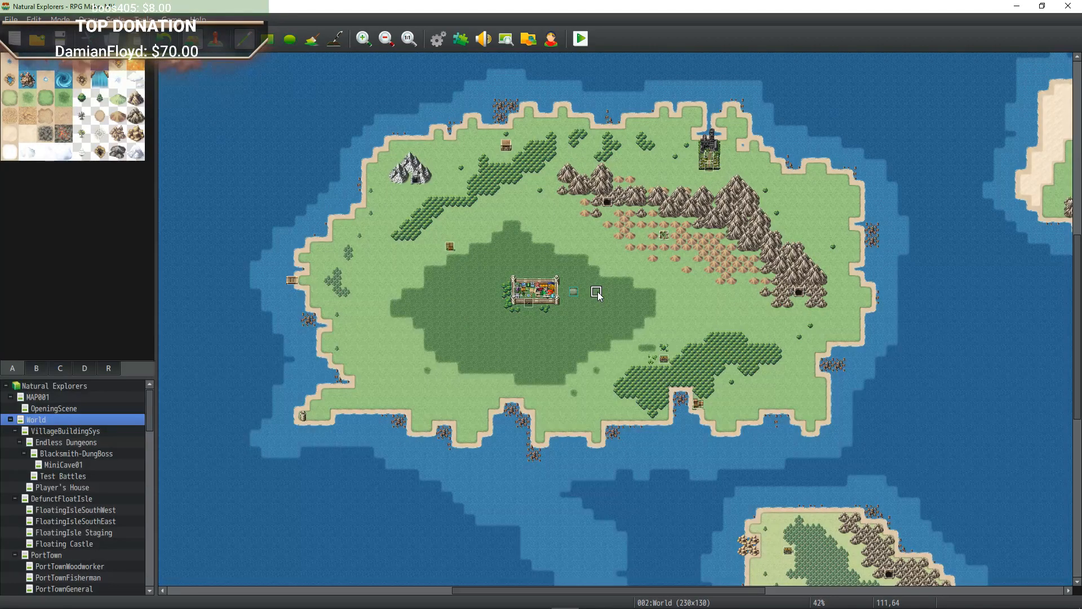
{"action": "mouse_move", "coordinate": [574, 278]}
{"action": "middle_mouse_down"}
{"action": "mouse_move", "coordinate": [702, 369]}
{"action": "mouse_move", "coordinate": [790, 181]}
{"action": "mouse_move", "coordinate": [563, 70]}
{"action": "mouse_move", "coordinate": [433, 300]}
{"action": "mouse_move", "coordinate": [557, 416]}
{"action": "mouse_move", "coordinate": [571, 389]}
{"action": "middle_mouse_up"}
{"action": "mouse_move", "coordinate": [621, 276]}
{"action": "middle_mouse_down"}
{"action": "mouse_move", "coordinate": [583, 293]}
{"action": "mouse_move", "coordinate": [580, 263]}
{"action": "middle_mouse_up"}
{"action": "middle_click_drag", "start_coordinate": [630, 256], "coordinate": [671, 273]}
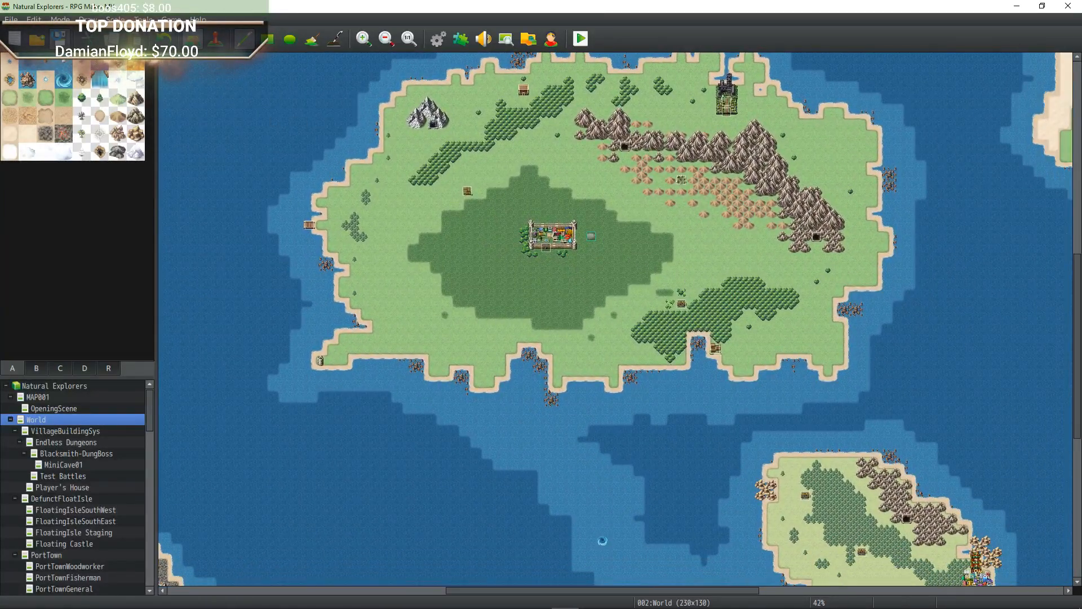
{"action": "mouse_move", "coordinate": [493, 183]}
{"action": "middle_mouse_down"}
{"action": "mouse_move", "coordinate": [597, 168]}
{"action": "mouse_move", "coordinate": [486, 153]}
{"action": "mouse_move", "coordinate": [411, 159]}
{"action": "mouse_move", "coordinate": [493, 162]}
{"action": "mouse_move", "coordinate": [474, 189]}
{"action": "mouse_move", "coordinate": [495, 168]}
{"action": "middle_mouse_up"}
{"action": "mouse_move", "coordinate": [410, 150]}
{"action": "middle_mouse_down"}
{"action": "mouse_move", "coordinate": [592, 198]}
{"action": "mouse_move", "coordinate": [515, 216]}
{"action": "mouse_move", "coordinate": [375, 180]}
{"action": "mouse_move", "coordinate": [337, 119]}
{"action": "mouse_move", "coordinate": [314, 155]}
{"action": "mouse_move", "coordinate": [353, 79]}
{"action": "middle_mouse_up"}
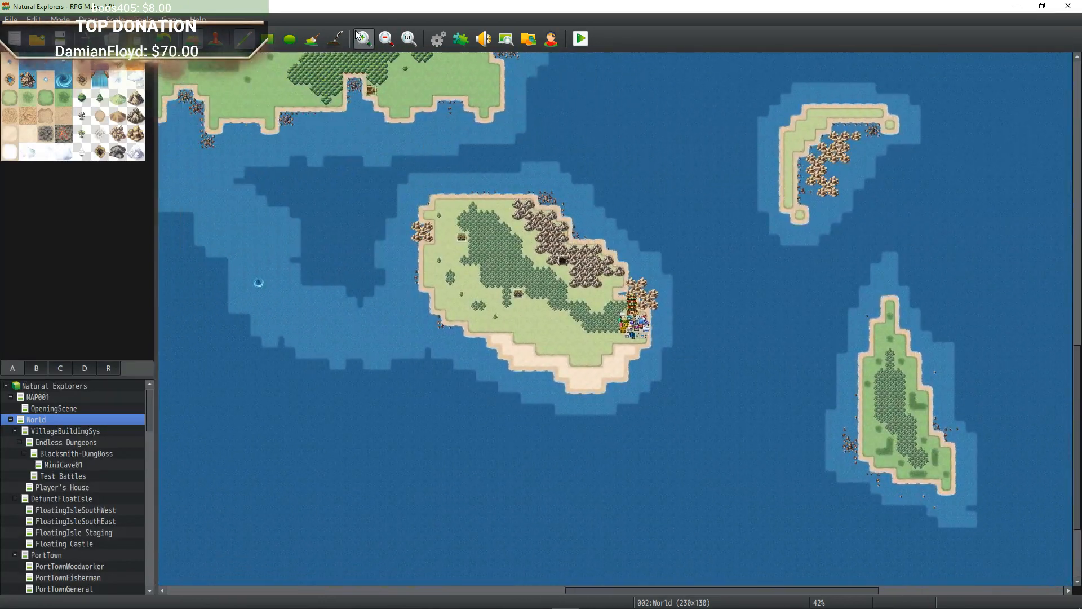
Zoom the World map out to 15% to examine the whole layout of islands.
{"action": "left_click", "coordinate": [387, 38]}
{"action": "left_click", "coordinate": [387, 39]}
{"action": "mouse_move", "coordinate": [590, 280]}
{"action": "middle_mouse_down"}
{"action": "mouse_move", "coordinate": [456, 214]}
{"action": "mouse_move", "coordinate": [379, 58]}
{"action": "middle_mouse_up"}
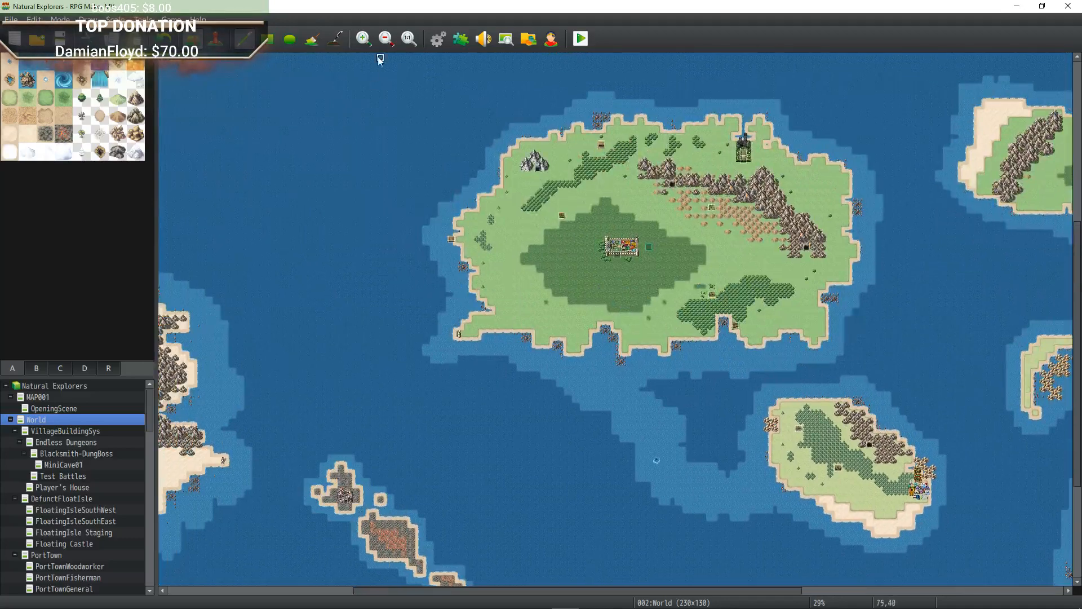
{"action": "left_click", "coordinate": [387, 39]}
{"action": "left_click", "coordinate": [387, 39]}
{"action": "left_click", "coordinate": [386, 38]}
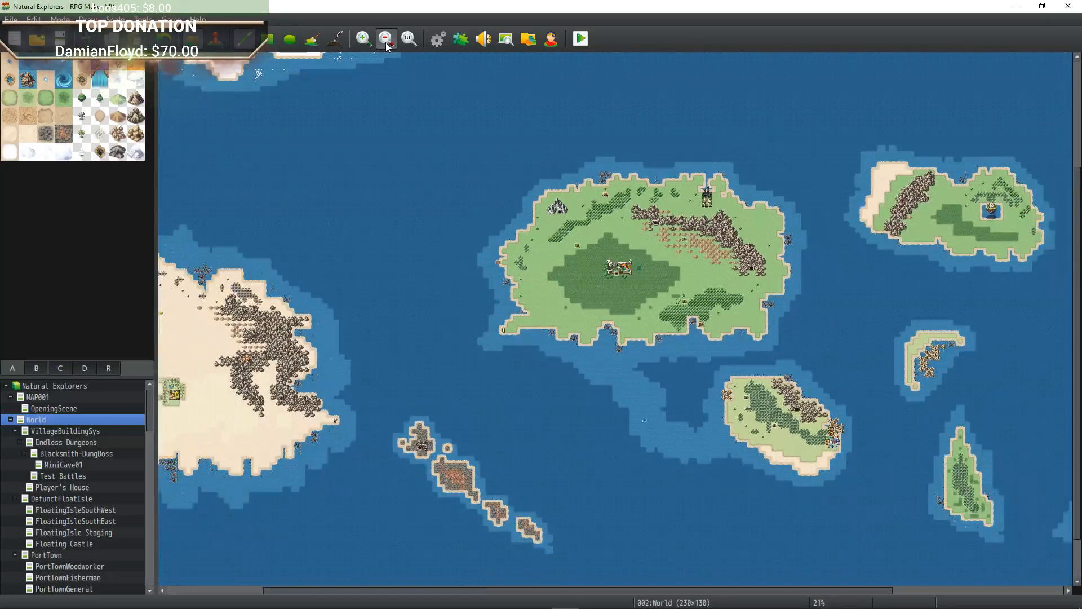
{"action": "left_click", "coordinate": [387, 38]}
{"action": "left_click", "coordinate": [386, 38]}
{"action": "left_click", "coordinate": [386, 38]}
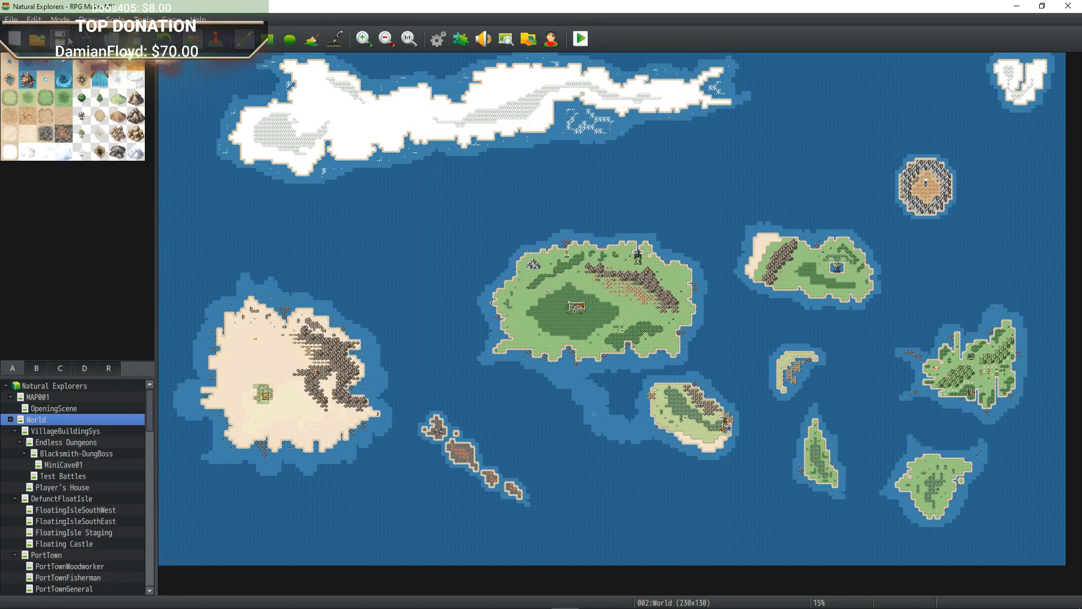
Start a playtest of Natural Explorers and maximize the game window.
{"action": "left_click", "coordinate": [581, 40]}
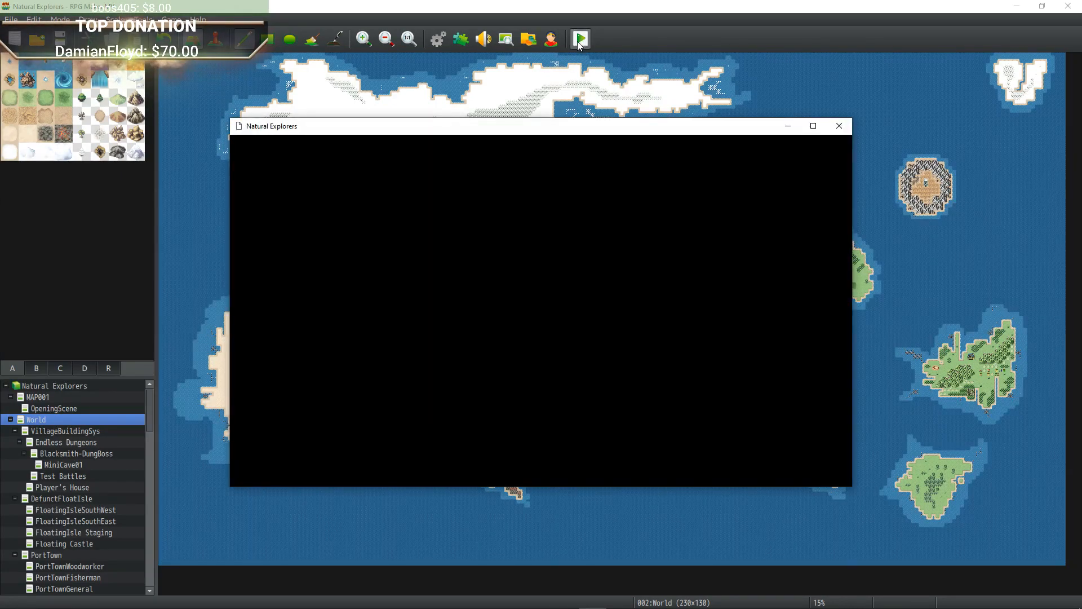
{"action": "left_click", "coordinate": [814, 125]}
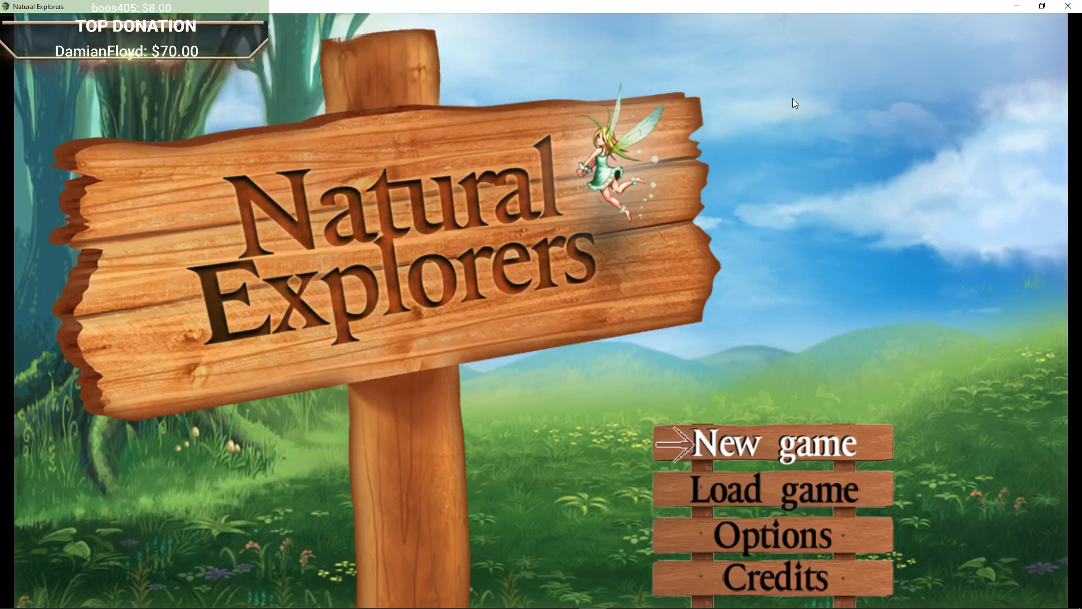
Cycle repeatedly through New game, Load game, Options and Credits on the title screen to examine the animated selection cursor.
{"action": "key", "text": "Down"}
{"action": "key", "text": "Down"}
{"action": "key", "text": "Down"}
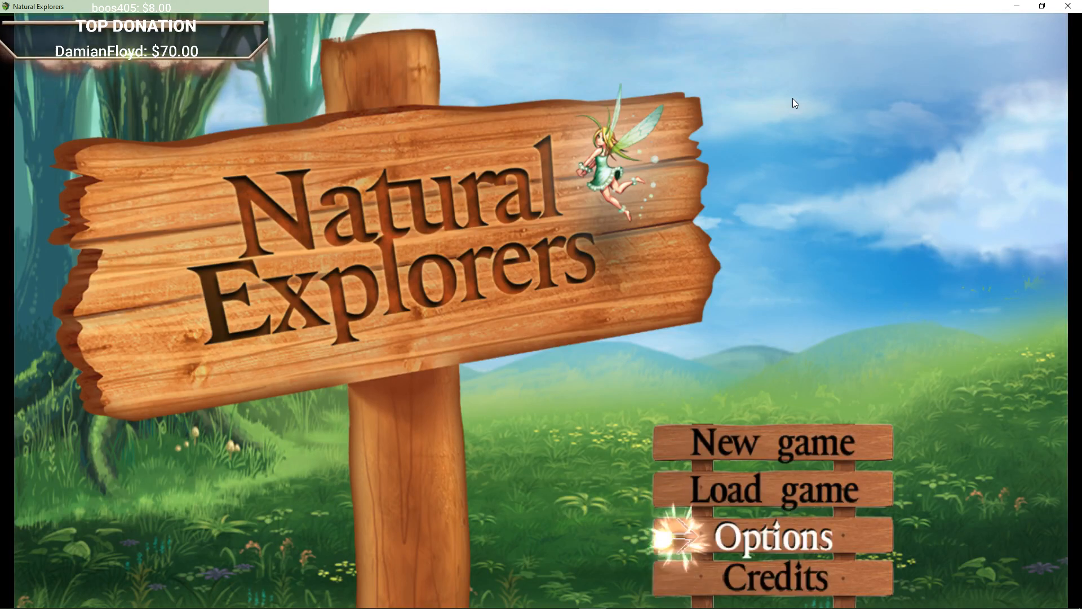
{"action": "key", "text": "Down"}
{"action": "key", "text": "Down"}
{"action": "key", "text": "Up"}
{"action": "key", "text": "Up"}
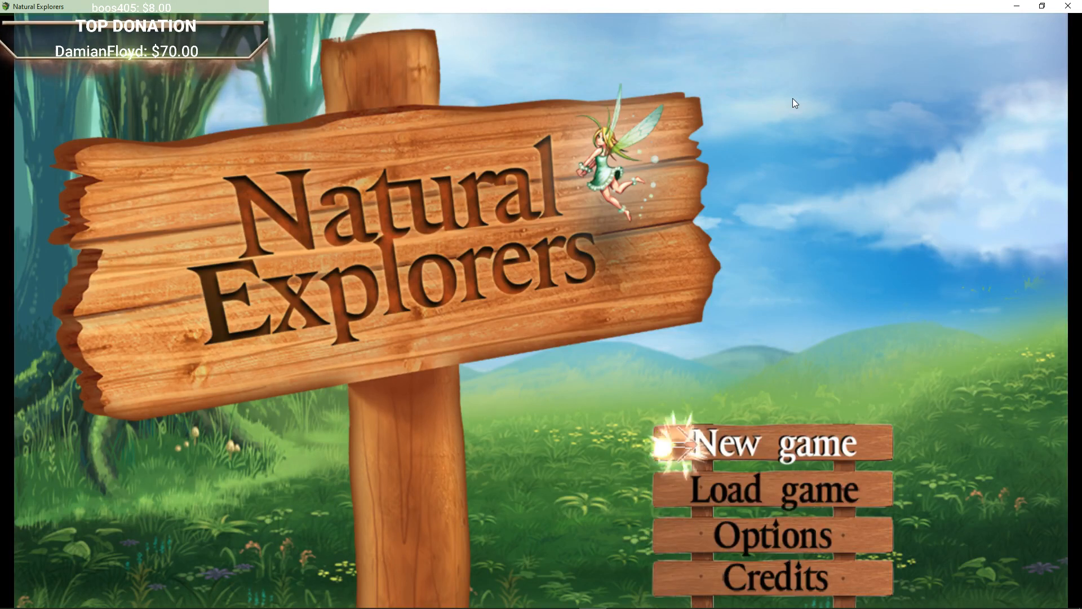
{"action": "key", "text": "Down"}
{"action": "key", "text": "Down"}
{"action": "key", "text": "Down"}
{"action": "key", "text": "Down"}
{"action": "key", "text": "Down"}
{"action": "key", "text": "Up"}
{"action": "key", "text": "Up"}
{"action": "key", "text": "Up"}
{"action": "key", "text": "Up"}
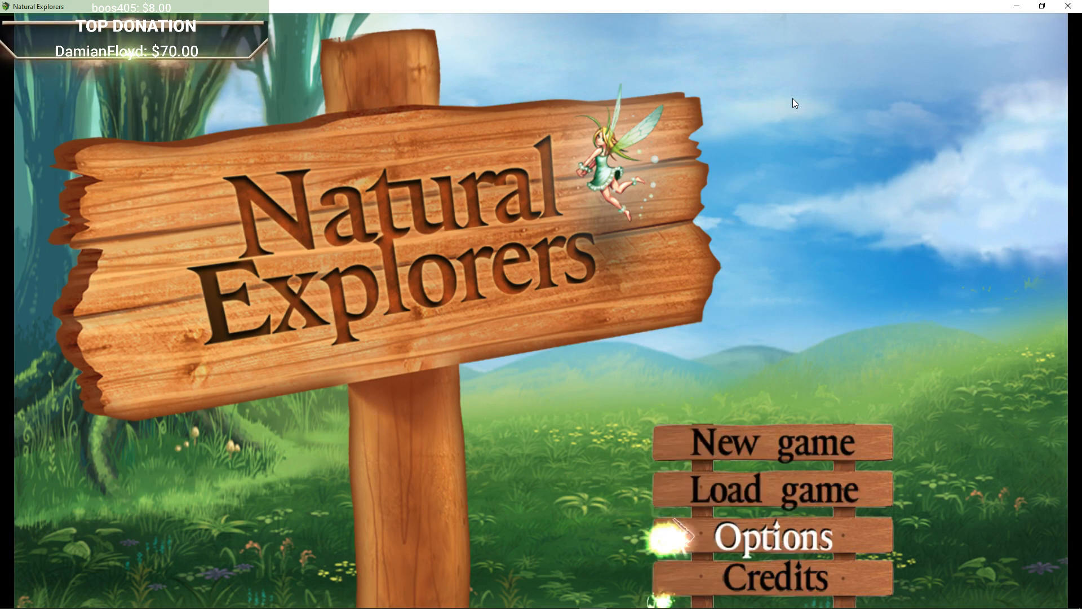
{"action": "key", "text": "Up"}
{"action": "key", "text": "Up"}
{"action": "key", "text": "Up"}
{"action": "key", "text": "Up"}
{"action": "key", "text": "Up"}
{"action": "key", "text": "Down"}
{"action": "key", "text": "Down"}
{"action": "key", "text": "Down"}
{"action": "key", "text": "Down"}
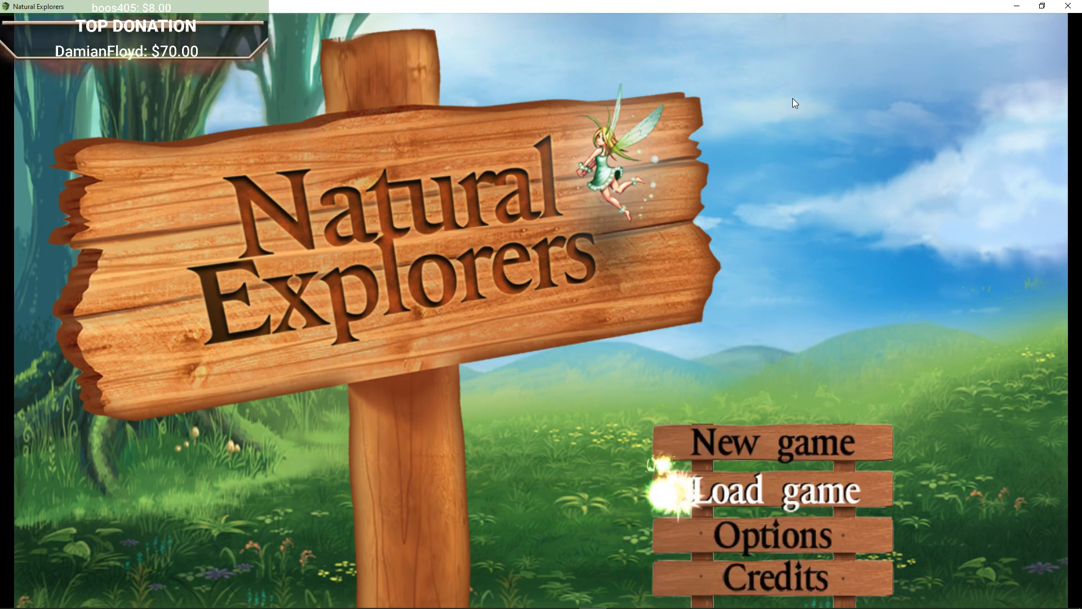
{"action": "key", "text": "Down"}
{"action": "key", "text": "Down"}
{"action": "key", "text": "Down"}
{"action": "key", "text": "Down"}
{"action": "key", "text": "Down"}
{"action": "key", "text": "Up"}
{"action": "key", "text": "Up"}
{"action": "key", "text": "Up"}
{"action": "key", "text": "Up"}
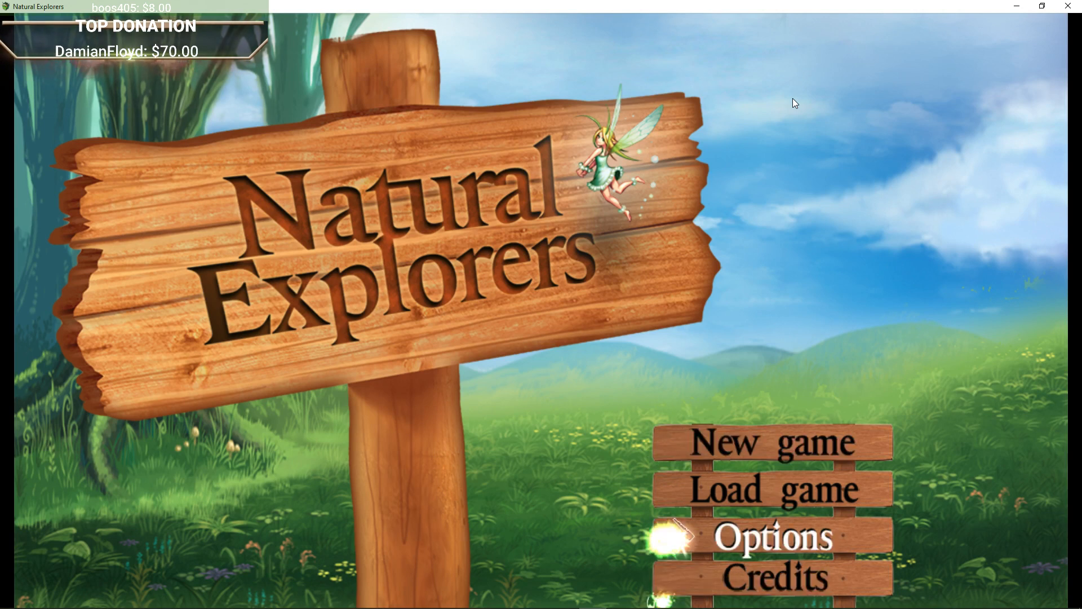
{"action": "key", "text": "Up"}
{"action": "key", "text": "Down"}
{"action": "key", "text": "Down"}
{"action": "key", "text": "Down"}
{"action": "key", "text": "Down"}
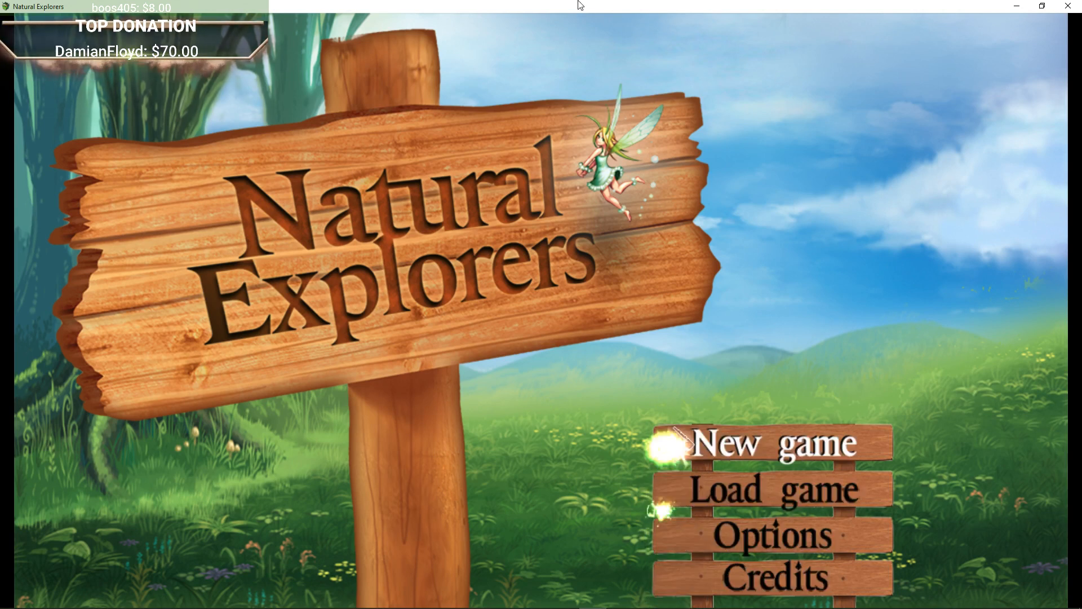
{"action": "key", "text": "Up"}
{"action": "key", "text": "Up"}
{"action": "key", "text": "Up"}
{"action": "key", "text": "Up"}
{"action": "key", "text": "Up"}
{"action": "key", "text": "Up"}
{"action": "key", "text": "Up"}
{"action": "key", "text": "Up"}
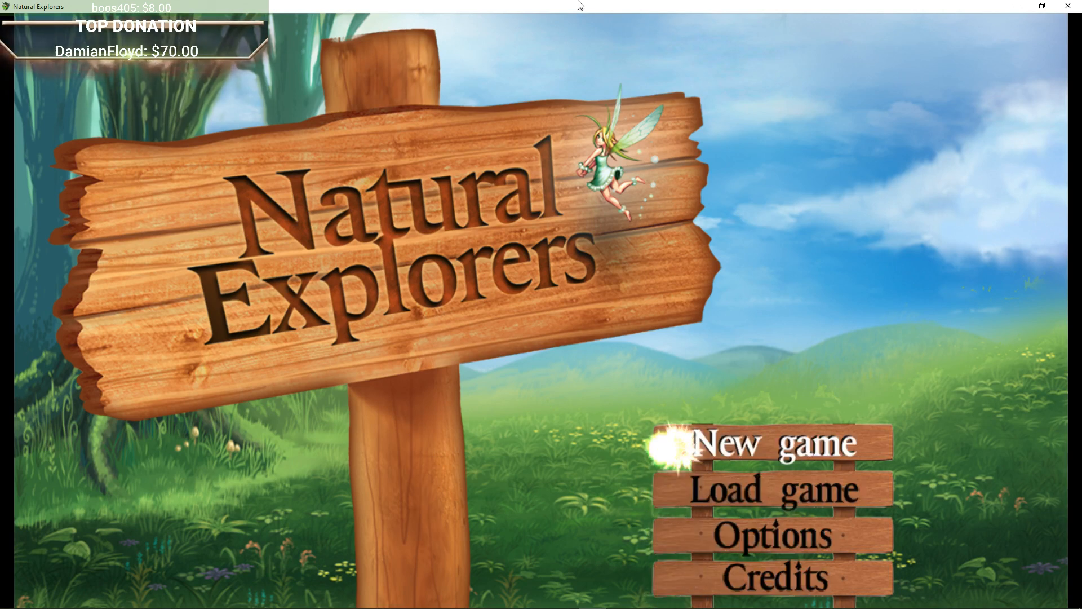
{"action": "key", "text": "Down"}
{"action": "key", "text": "Down"}
{"action": "key", "text": "Down"}
{"action": "key", "text": "Down"}
{"action": "key", "text": "Down"}
{"action": "key", "text": "Down"}
{"action": "key", "text": "Down"}
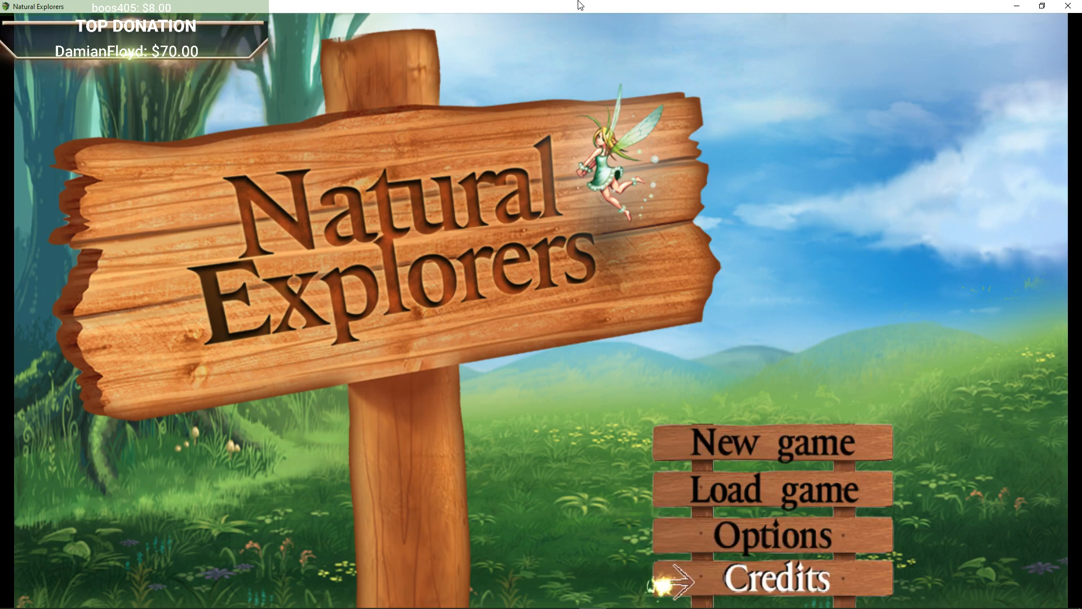
Open the game's Options, look through the setting categories from All to Exit, and return to the title screen.
{"action": "key", "text": "Up"}
{"action": "key", "text": "Up"}
{"action": "key", "text": "Down"}
{"action": "key", "text": "Return"}
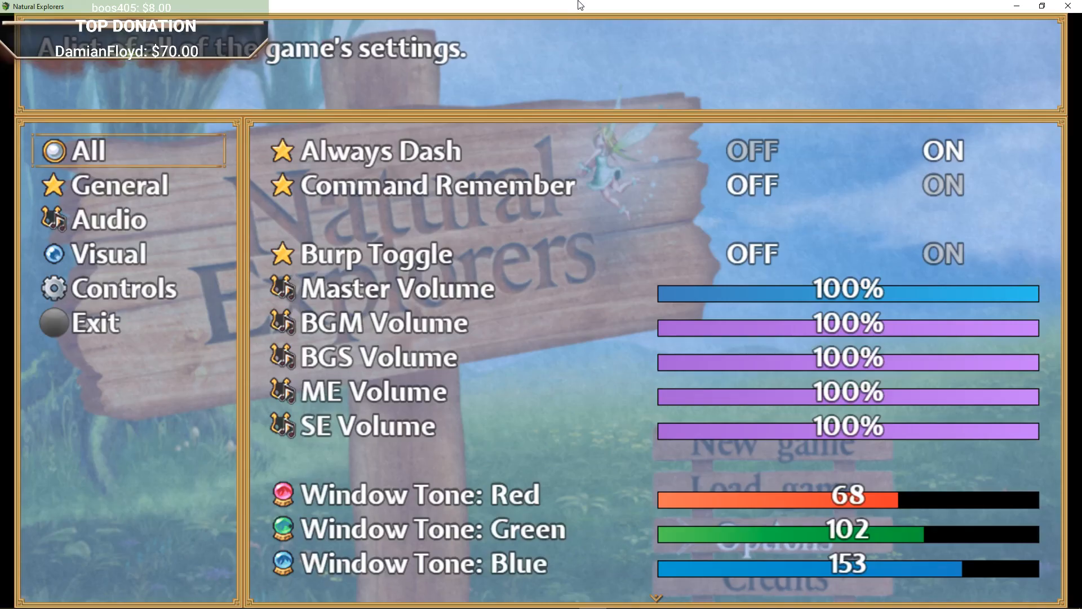
{"action": "key", "text": "Down"}
{"action": "key", "text": "Down"}
{"action": "key", "text": "Down"}
{"action": "key", "text": "Down"}
{"action": "key", "text": "Down"}
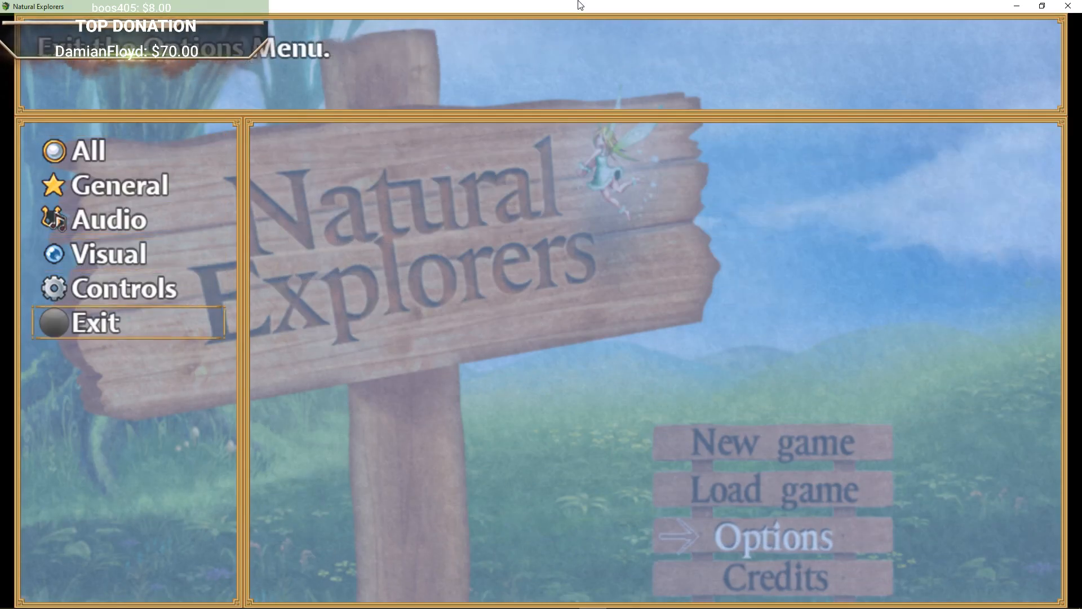
{"action": "key", "text": "Up"}
{"action": "key", "text": "Up"}
{"action": "key", "text": "Up"}
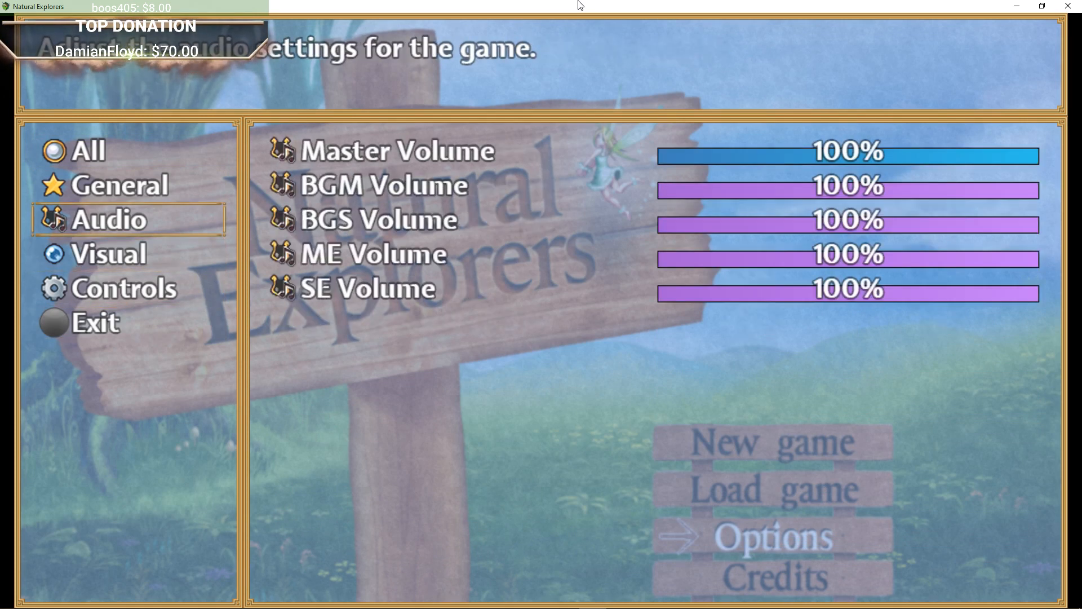
{"action": "key", "text": "Up"}
{"action": "key", "text": "Up"}
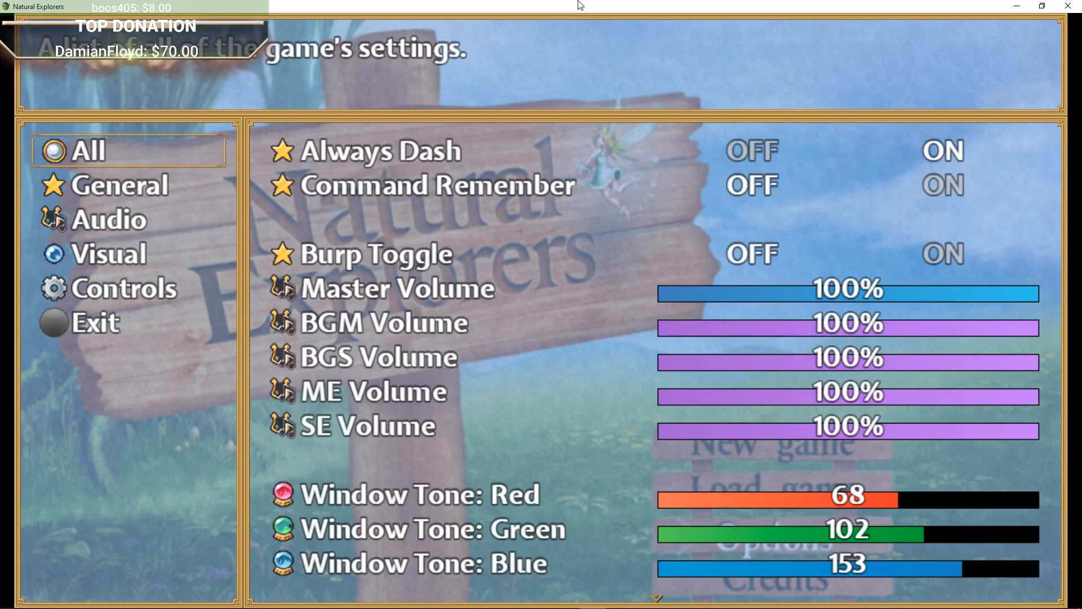
{"action": "key", "text": "Down"}
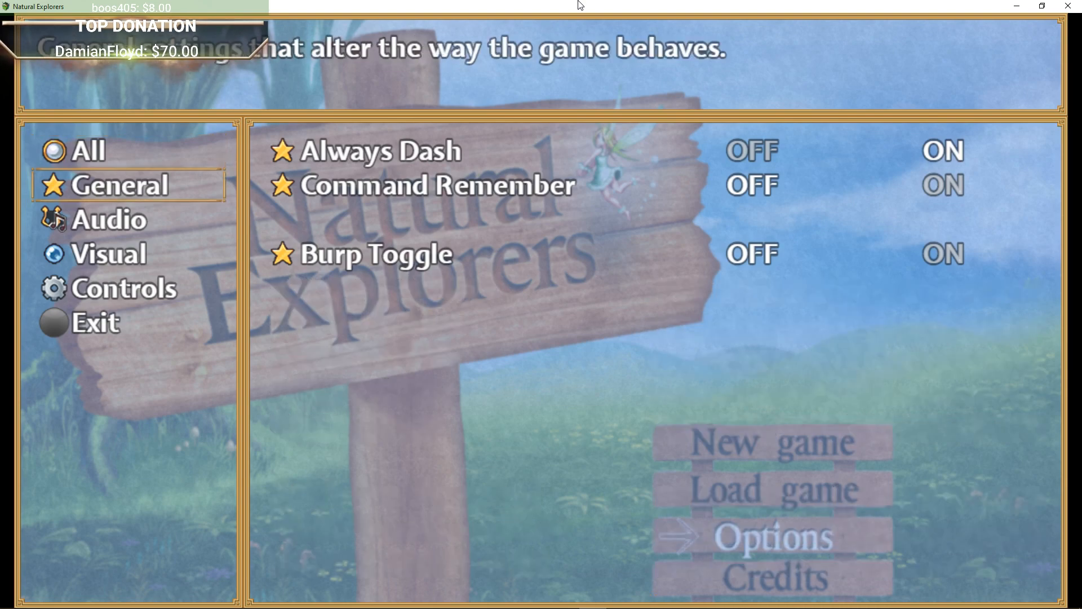
{"action": "key", "text": "Down"}
{"action": "key", "text": "Escape"}
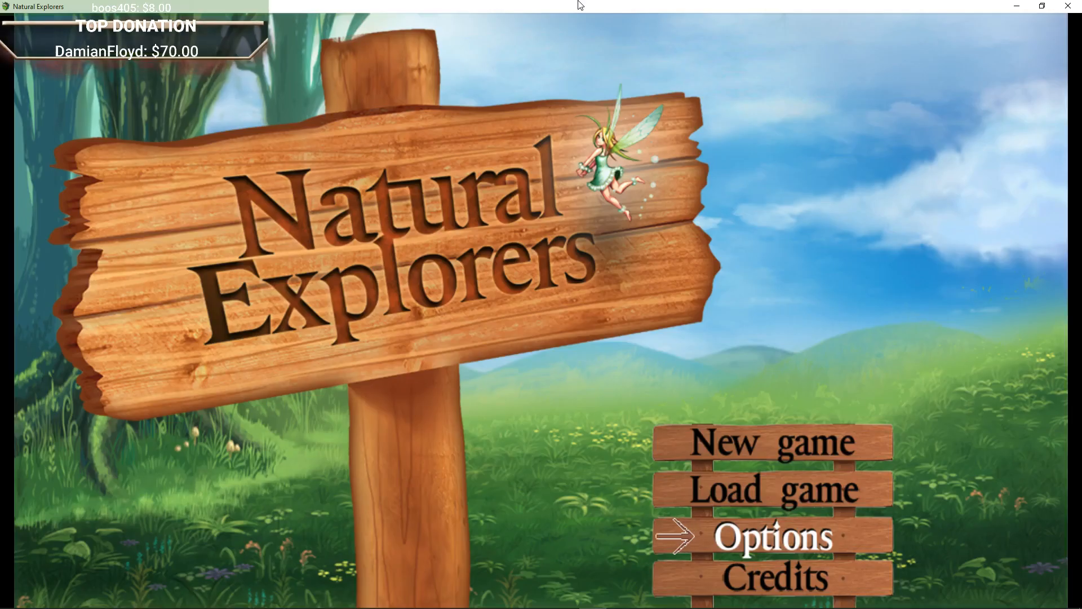
Open the Credits from the game's title screen.
{"action": "key", "text": "Up"}
{"action": "key", "text": "Down"}
{"action": "key", "text": "Down"}
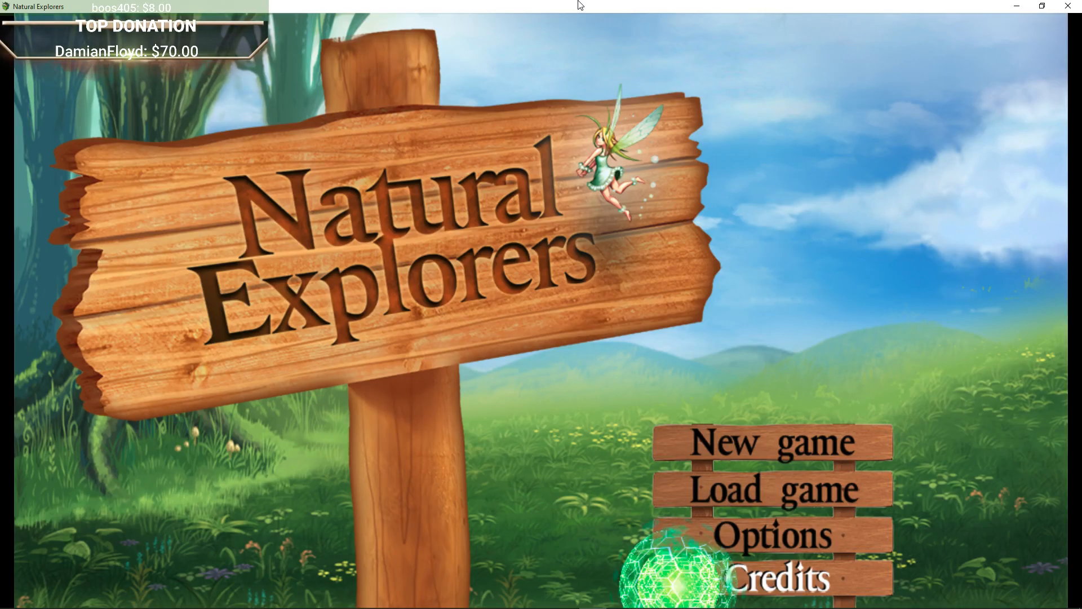
{"action": "key", "text": "Return"}
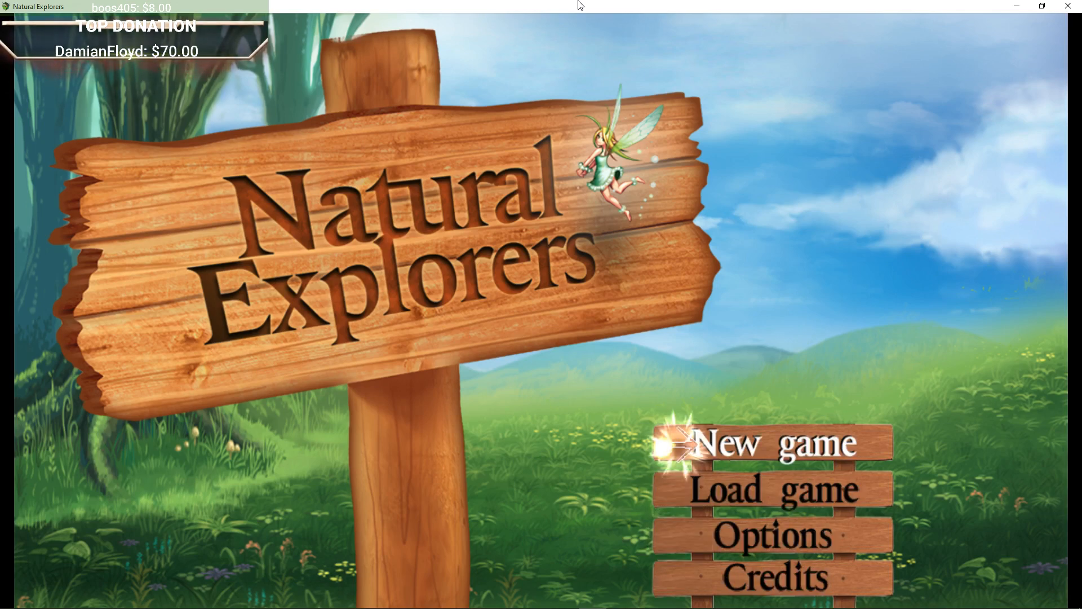
Start a new game and answer the opening boy-or-girl question with "Girl.".
{"action": "key", "text": "Return"}
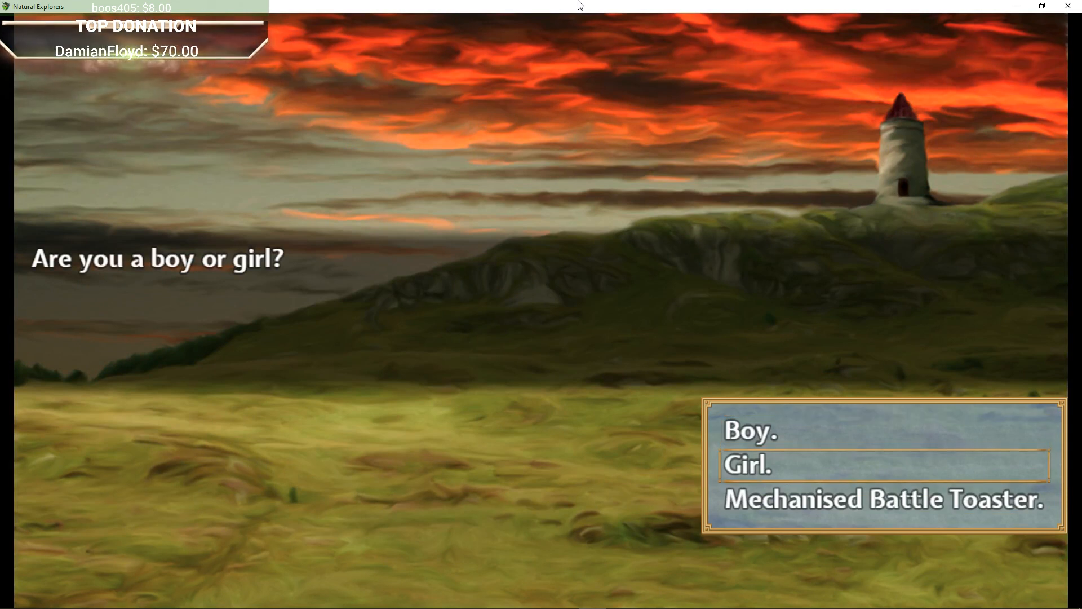
{"action": "key", "text": "Return"}
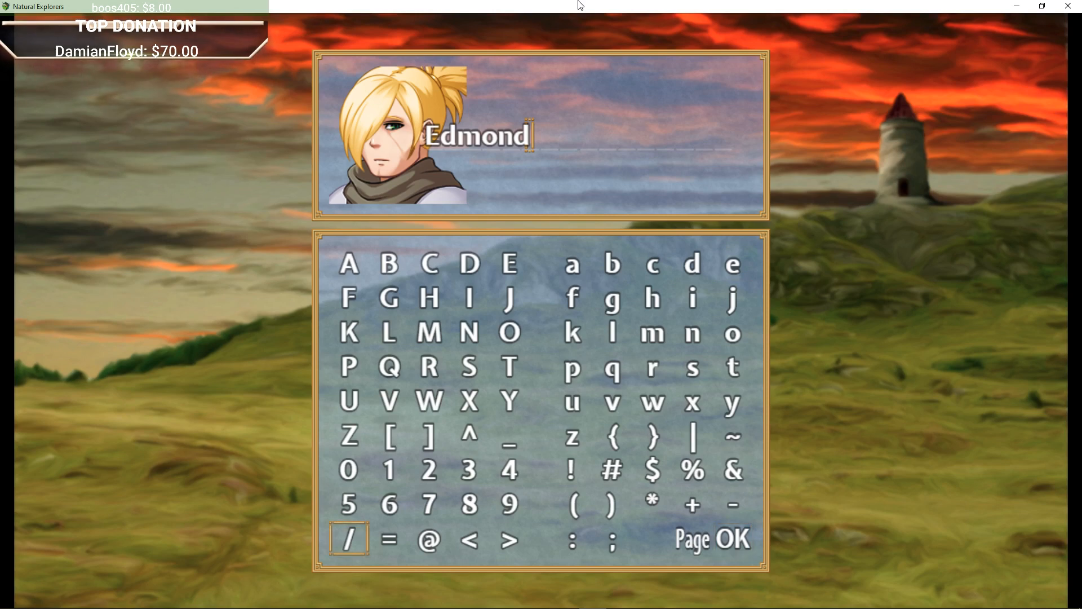
Accept the default hero name and advance through Jinx's introduction and the variable and item icon test message.
{"action": "key", "text": "Return"}
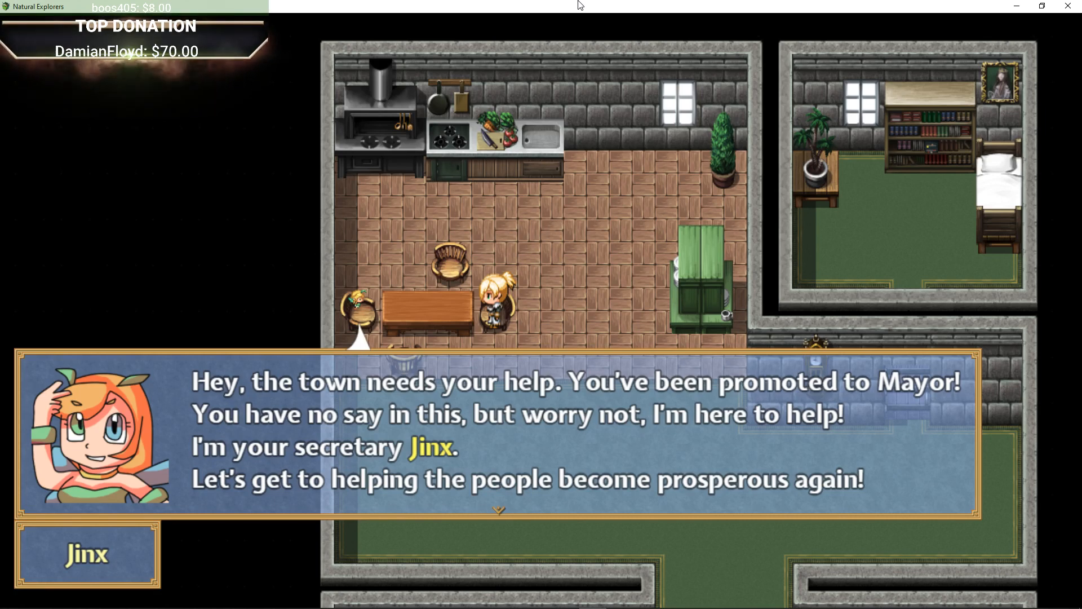
{"action": "key", "text": "Return"}
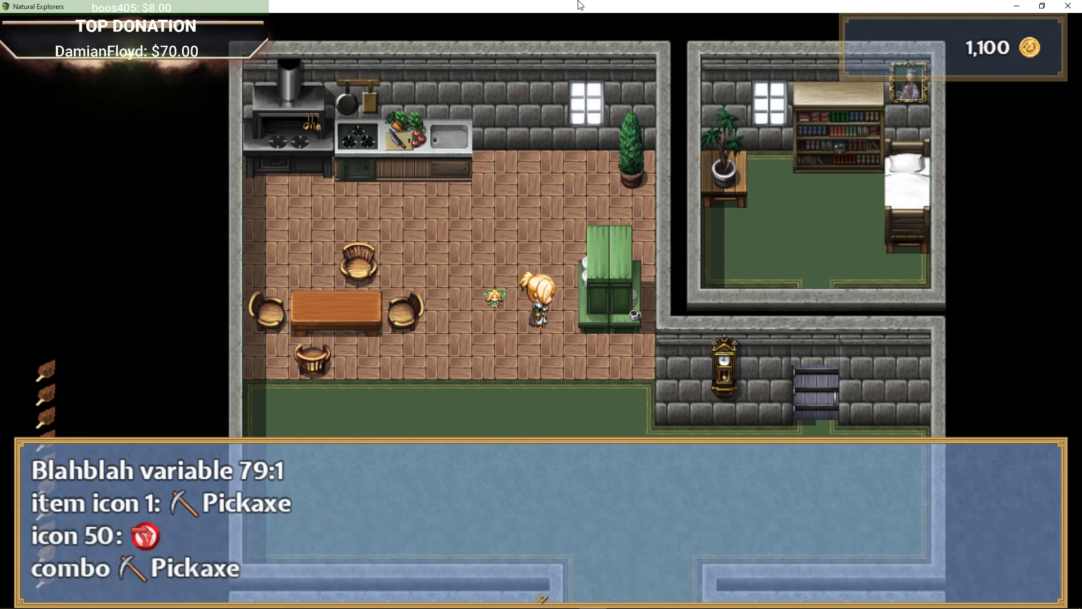
{"action": "key", "text": "Return"}
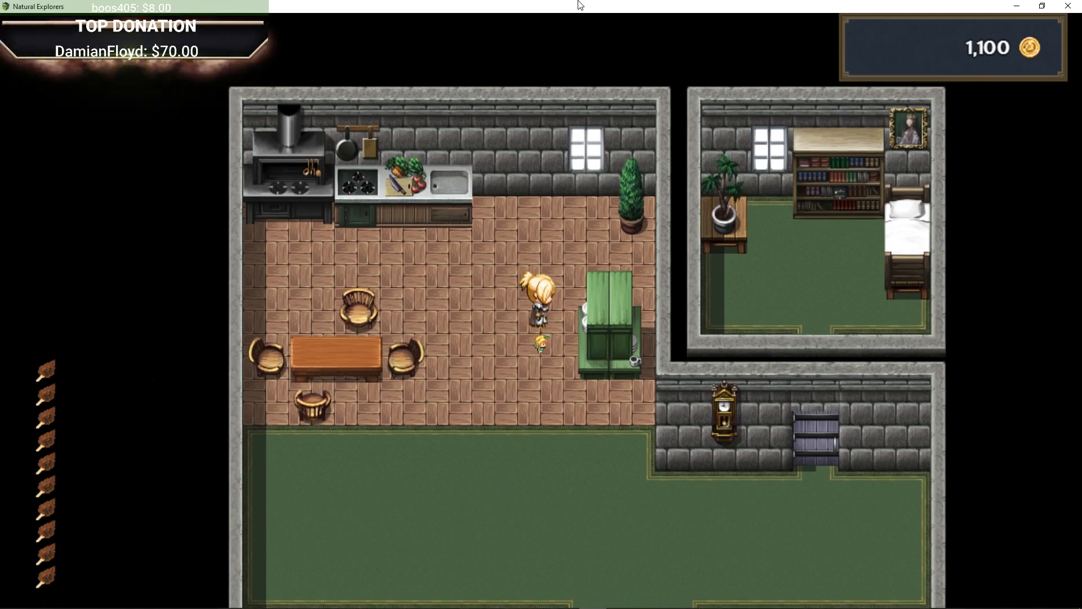
Process Ripe Oranges into Orange Juice at the kitchen counter.
{"action": "key", "text": "Return"}
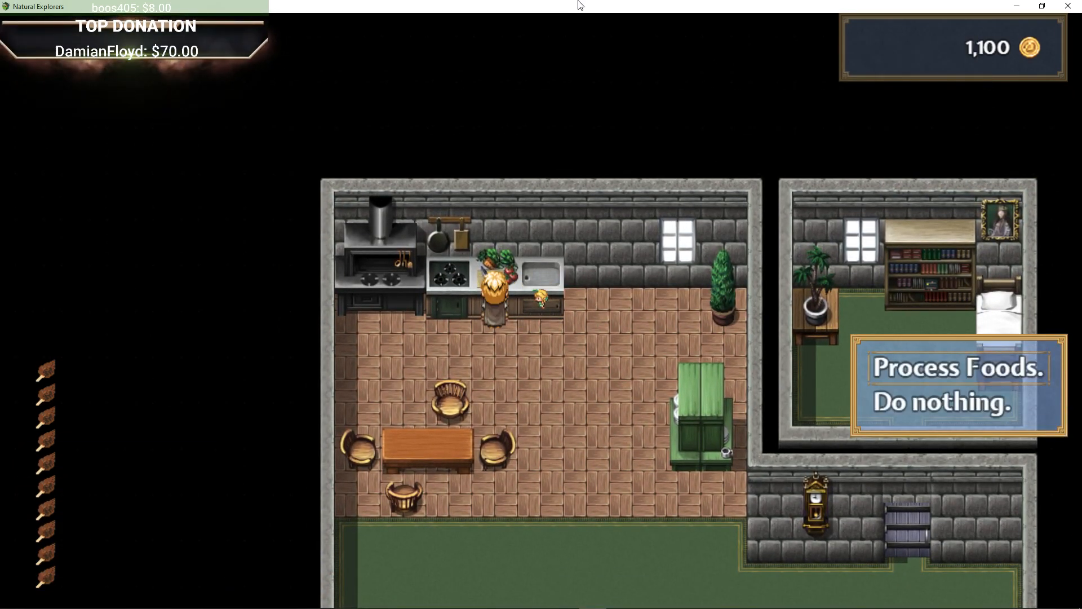
{"action": "key", "text": "Return"}
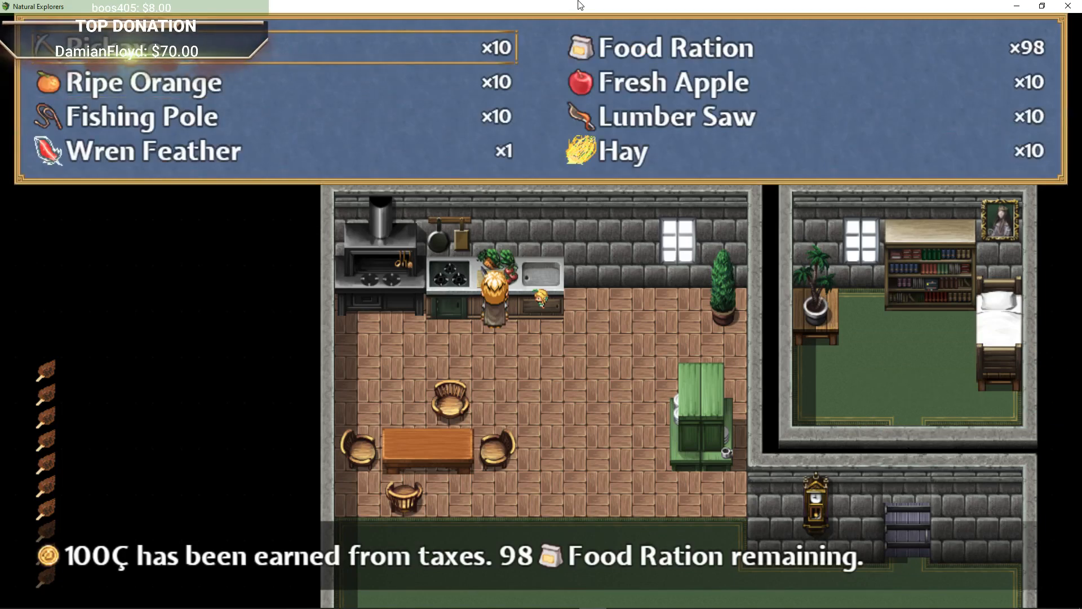
{"action": "key", "text": "Return"}
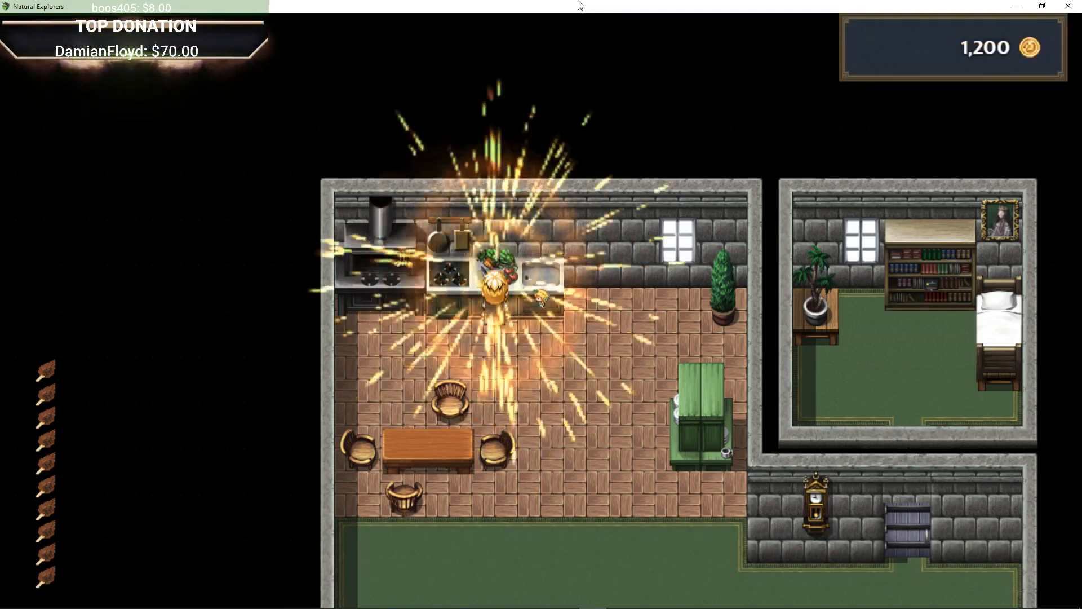
Process Fresh Apples into Apple Sauce at the kitchen counter and try processing a Food Ration.
{"action": "key", "text": "Return"}
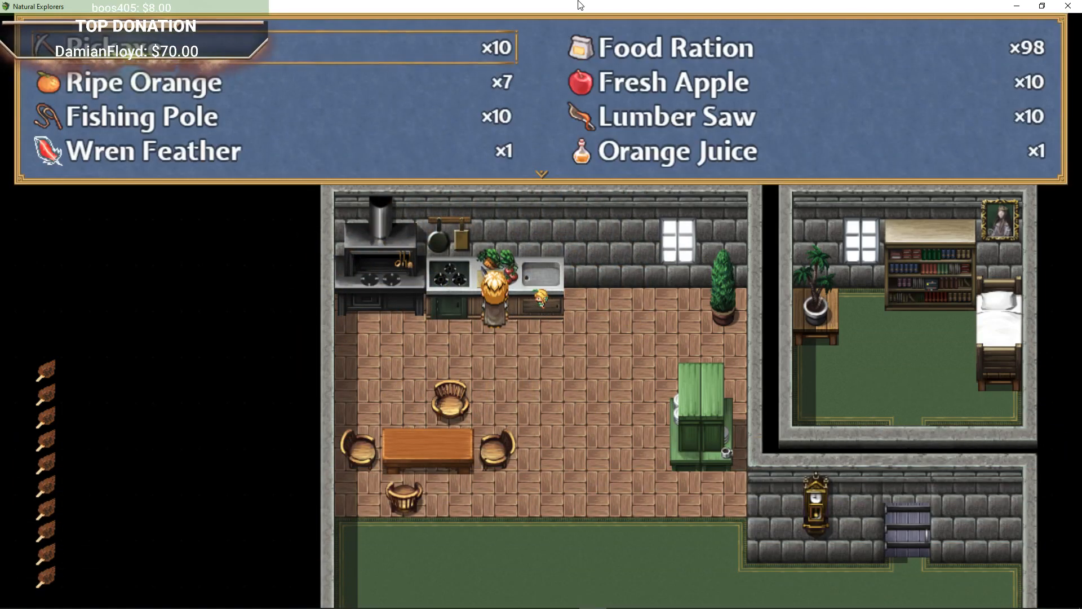
{"action": "key", "text": "Return"}
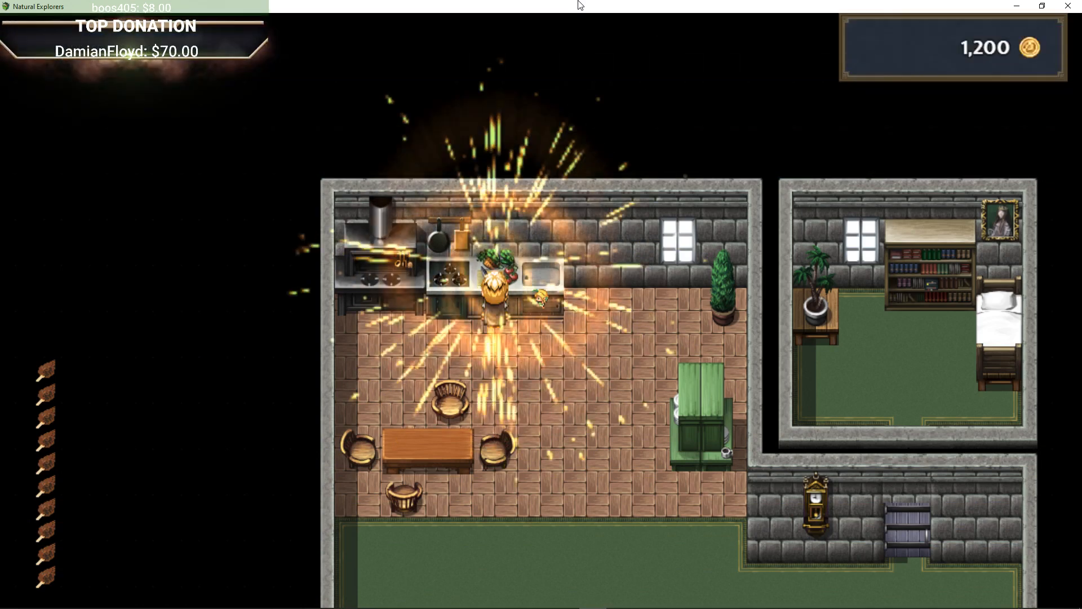
{"action": "key", "text": "Return"}
{"action": "key", "text": "Right"}
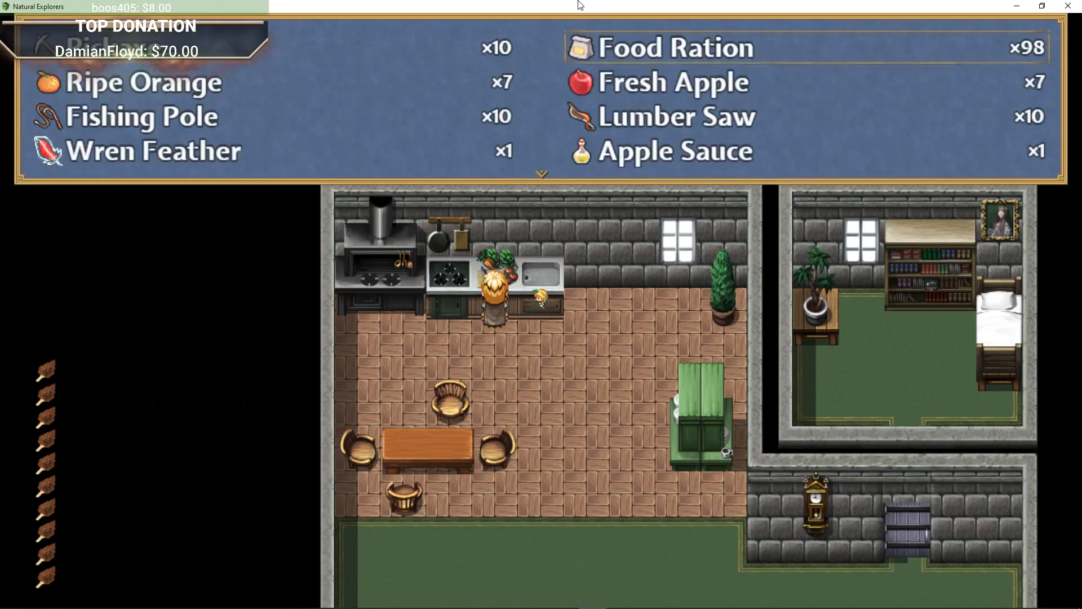
{"action": "key", "text": "Return"}
{"action": "key", "text": "Return"}
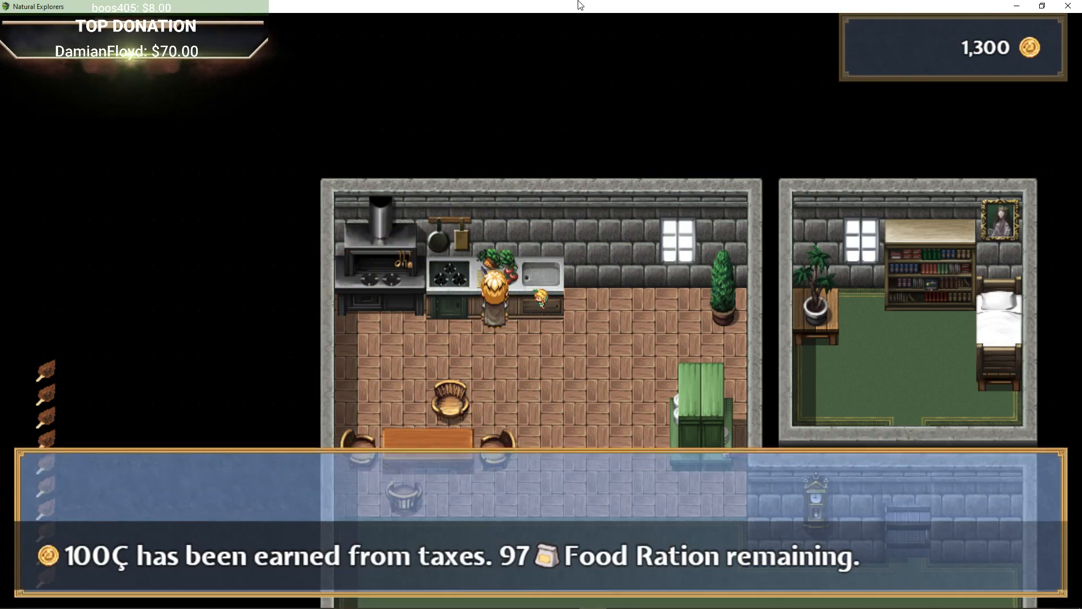
Walk past the stove and out of the kitchen, and check the party's stats in the main menu.
{"action": "key", "text": "Left"}
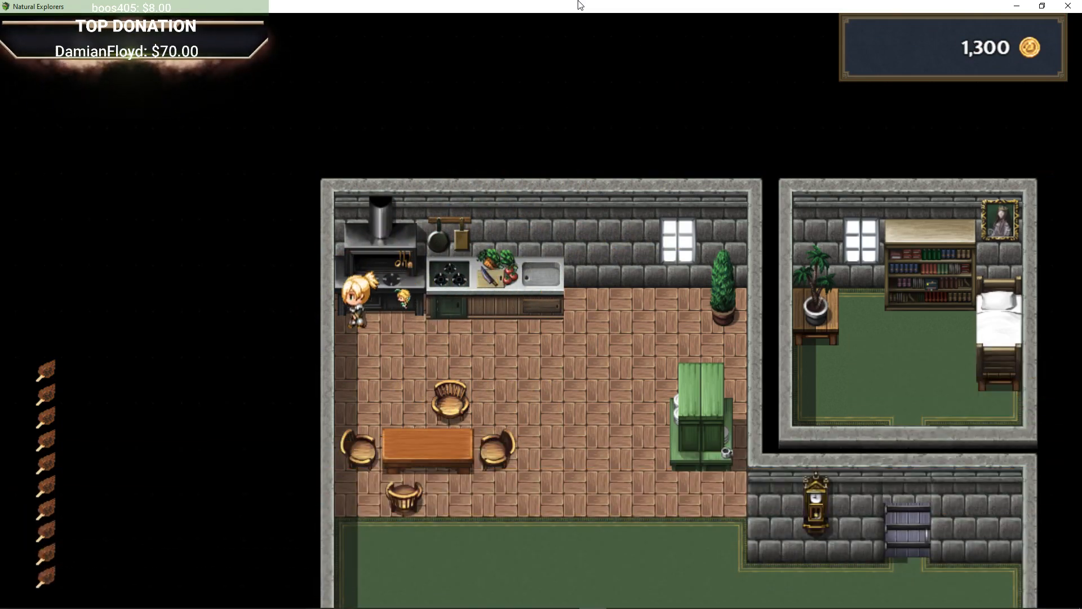
{"action": "key", "text": "Right"}
{"action": "key", "text": "Down"}
{"action": "key", "text": "Left"}
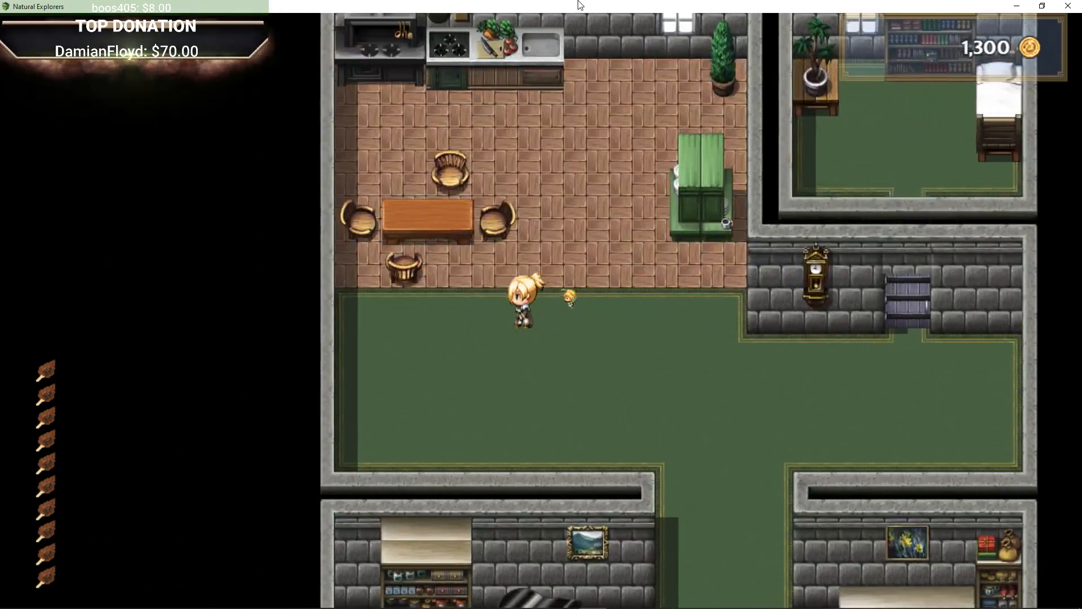
{"action": "key", "text": "Right"}
{"action": "key", "text": "Escape"}
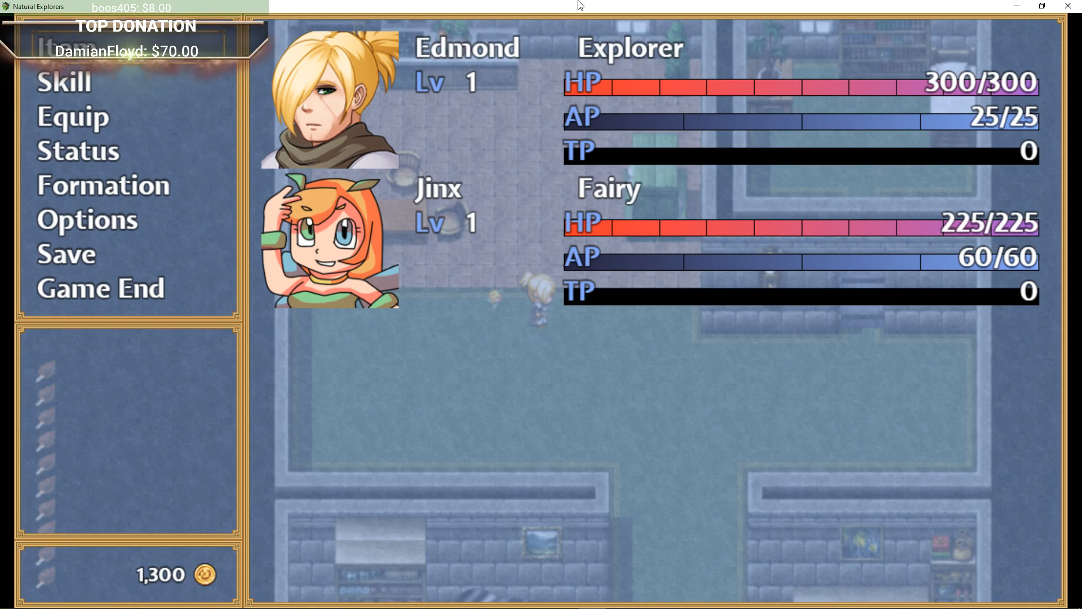
{"action": "key", "text": "Escape"}
Walk into the upstairs bedroom and rest in the bed by answering "Yes, a nap sounds great.".
{"action": "key", "text": "Up"}
{"action": "key", "text": "Down"}
{"action": "key", "text": "Right"}
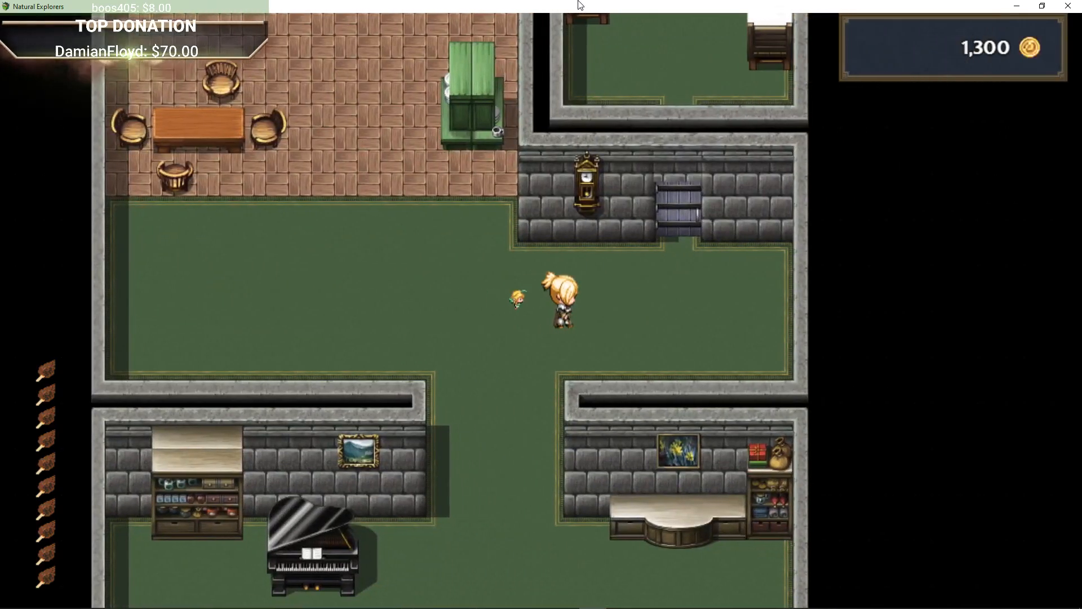
{"action": "key", "text": "Right"}
{"action": "key", "text": "Up"}
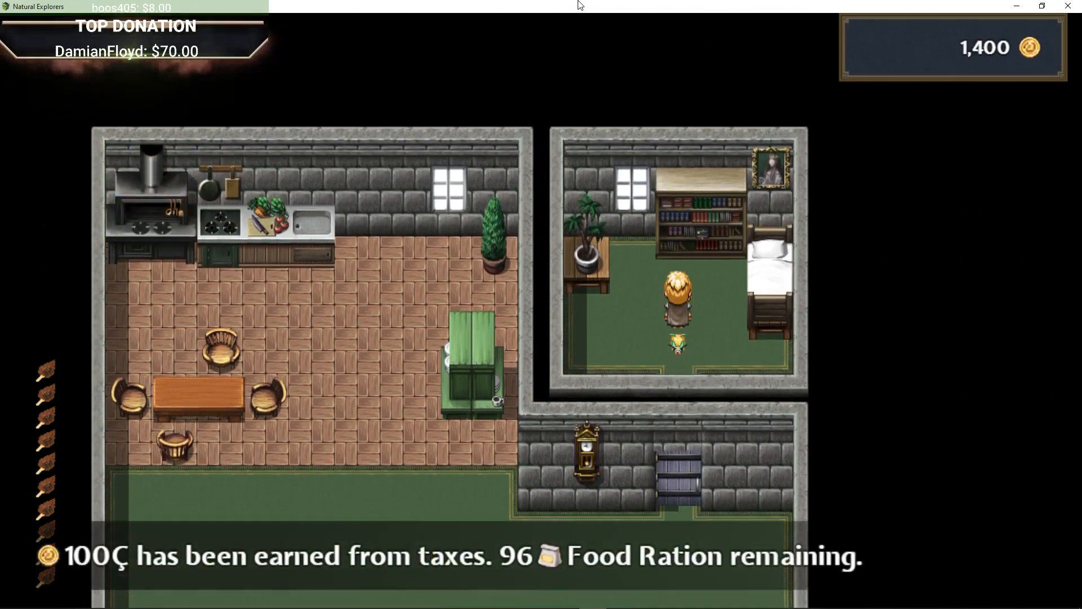
{"action": "key", "text": "Right"}
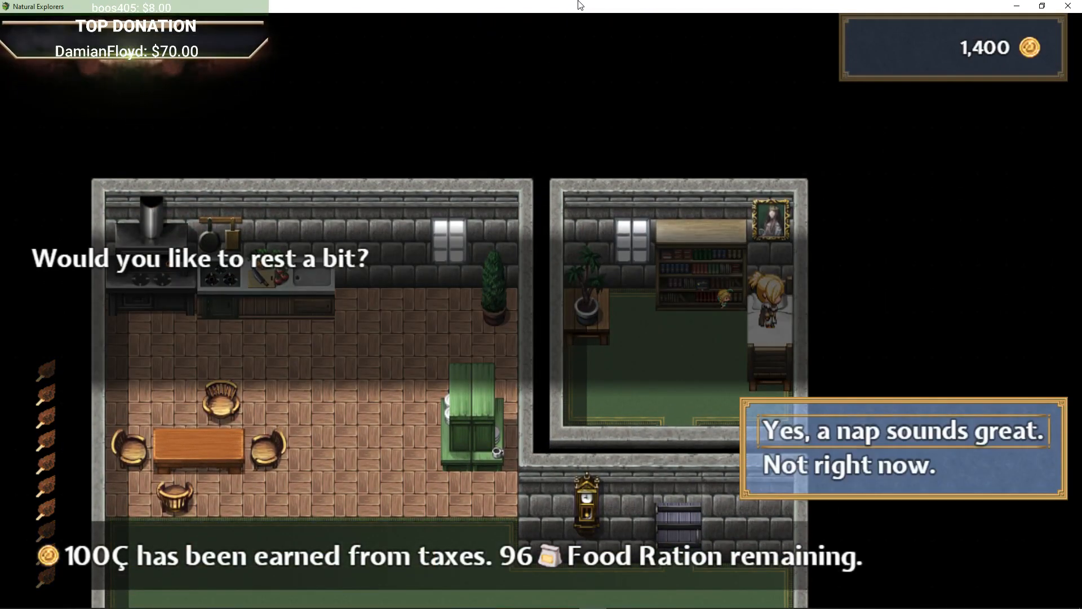
{"action": "key", "text": "Return"}
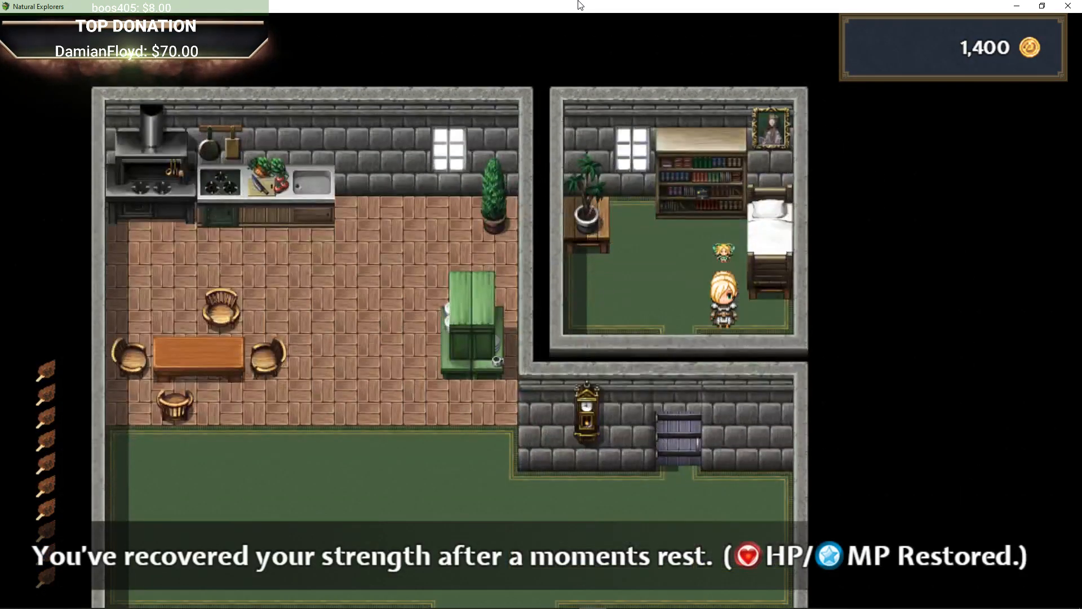
Leave the bedroom and walk through the hall to the shelf beside the long counter in the front room.
{"action": "key", "text": "Right"}
{"action": "key", "text": "Down"}
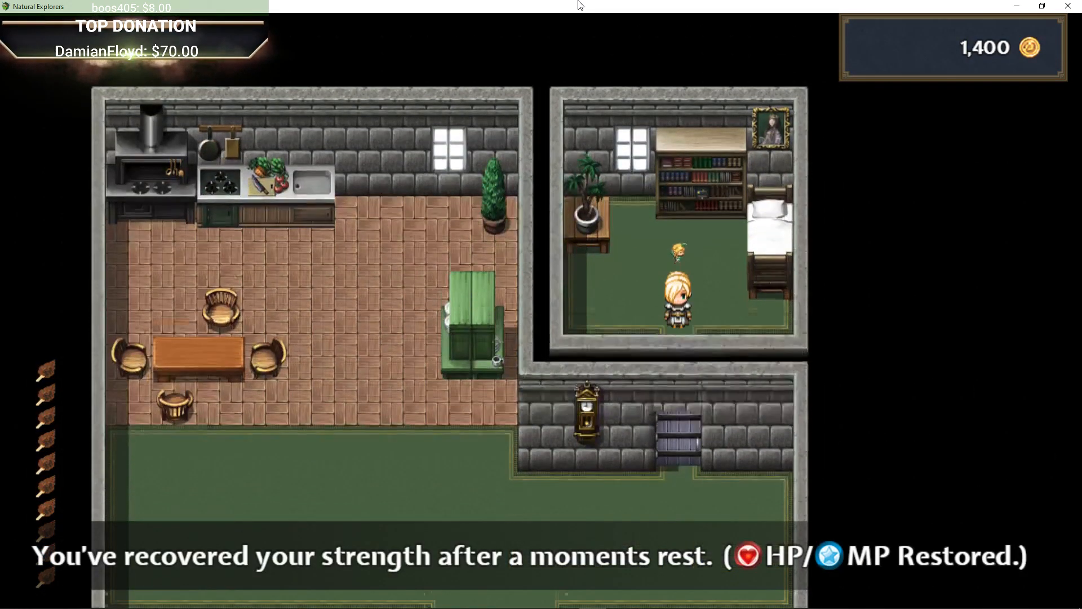
{"action": "key", "text": "Left"}
{"action": "key", "text": "Down"}
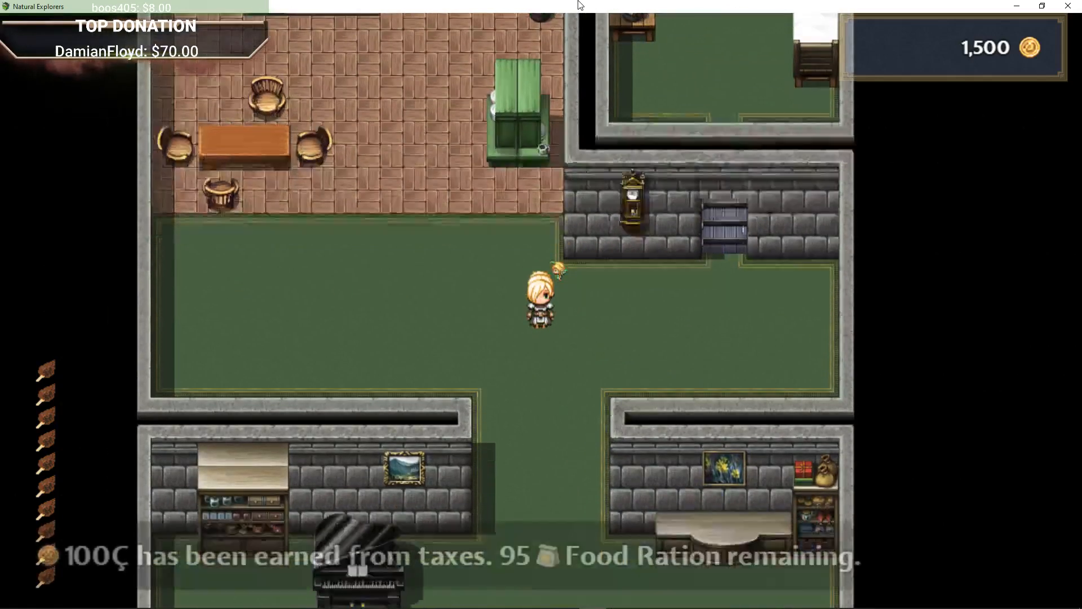
{"action": "key", "text": "Right"}
{"action": "key", "text": "Up"}
{"action": "key", "text": "Right"}
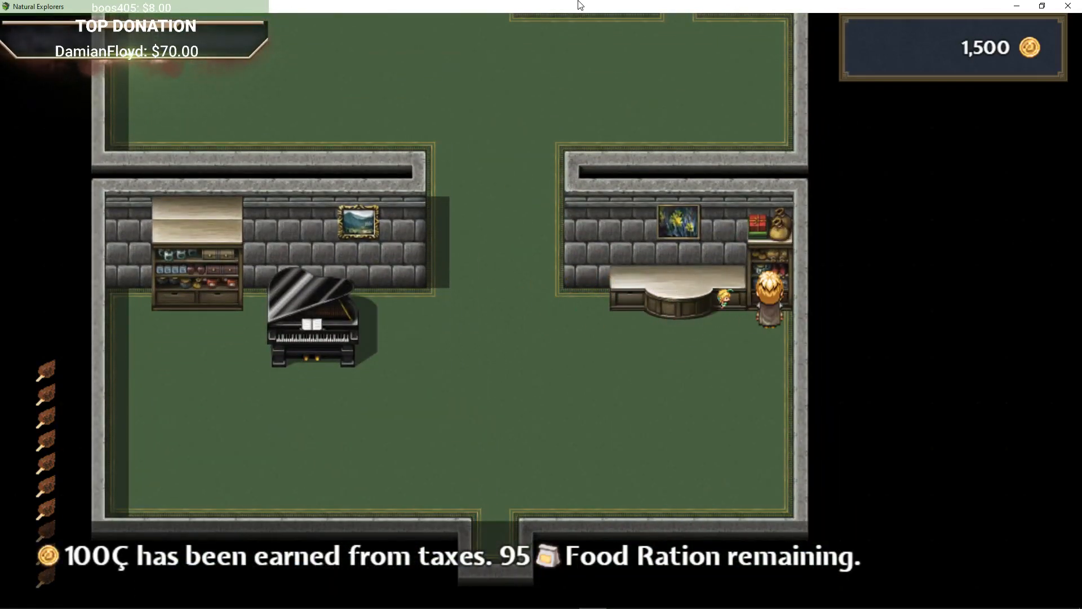
Cross the front room to the crockery cabinet beside the piano and walk back toward the room's centre.
{"action": "key", "text": "Down"}
{"action": "key", "text": "Left"}
{"action": "key", "text": "Left"}
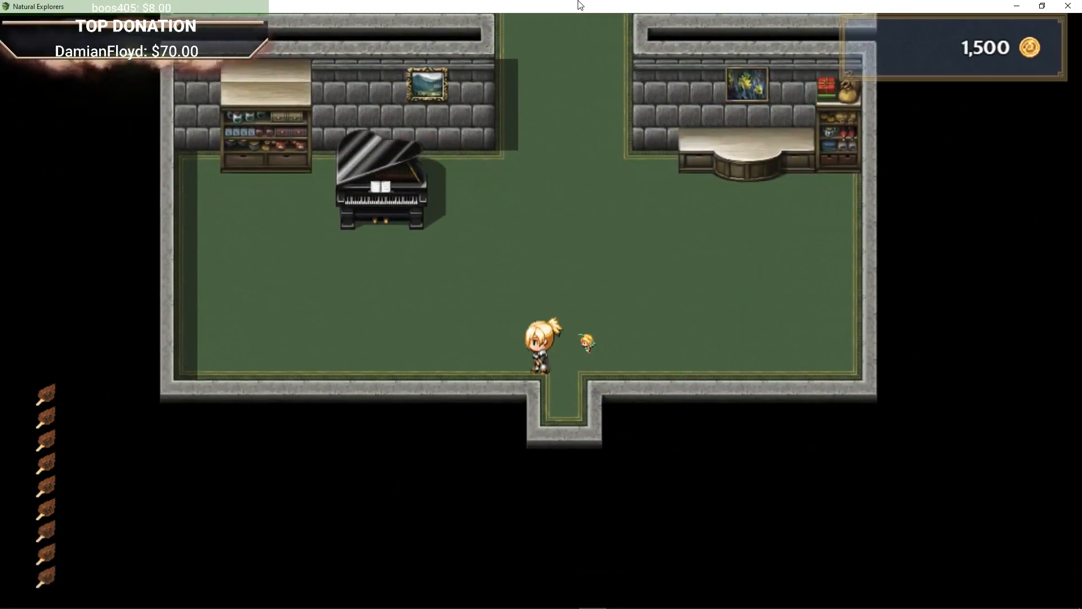
{"action": "key", "text": "Up"}
{"action": "key", "text": "Left"}
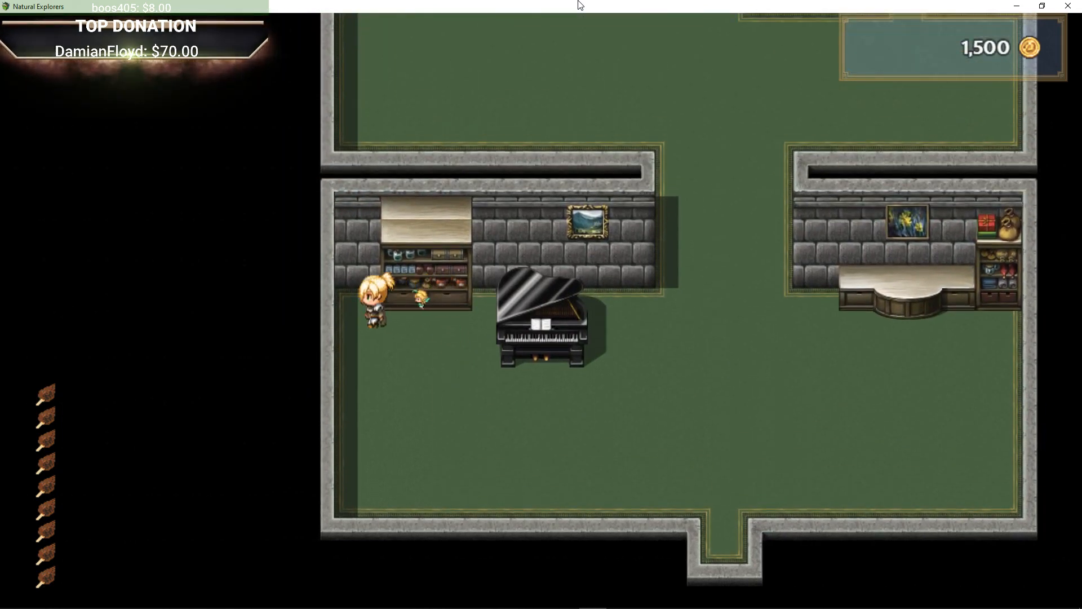
{"action": "key", "text": "Right"}
{"action": "key", "text": "Down"}
{"action": "key", "text": "Down"}
{"action": "key", "text": "Left"}
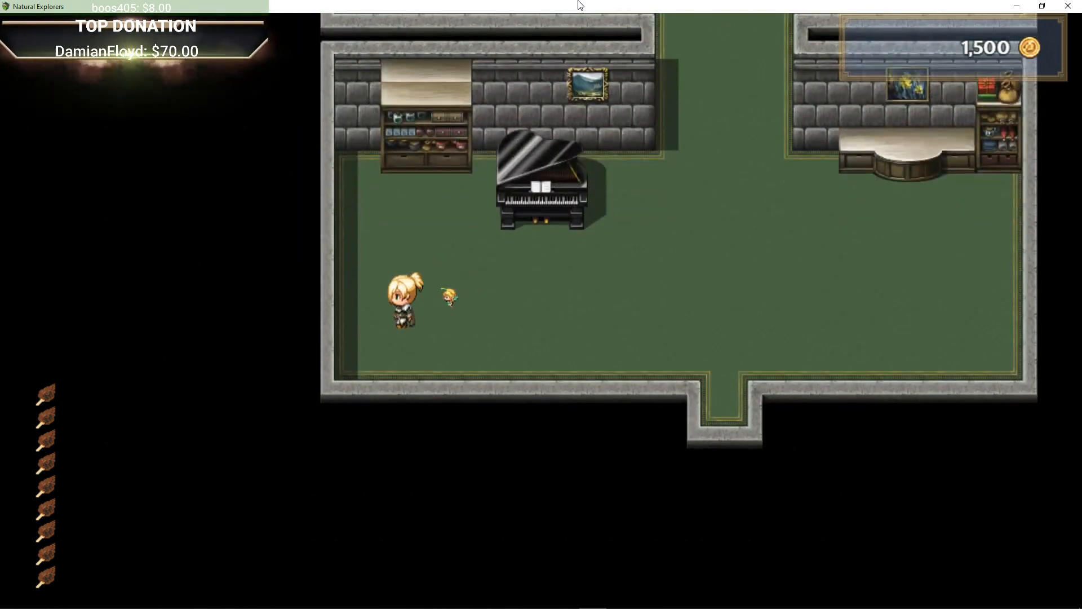
Walk up to the piano and try out its play prompt with the note keys.
{"action": "key", "text": "Down"}
{"action": "key", "text": "Right"}
{"action": "key", "text": "Up"}
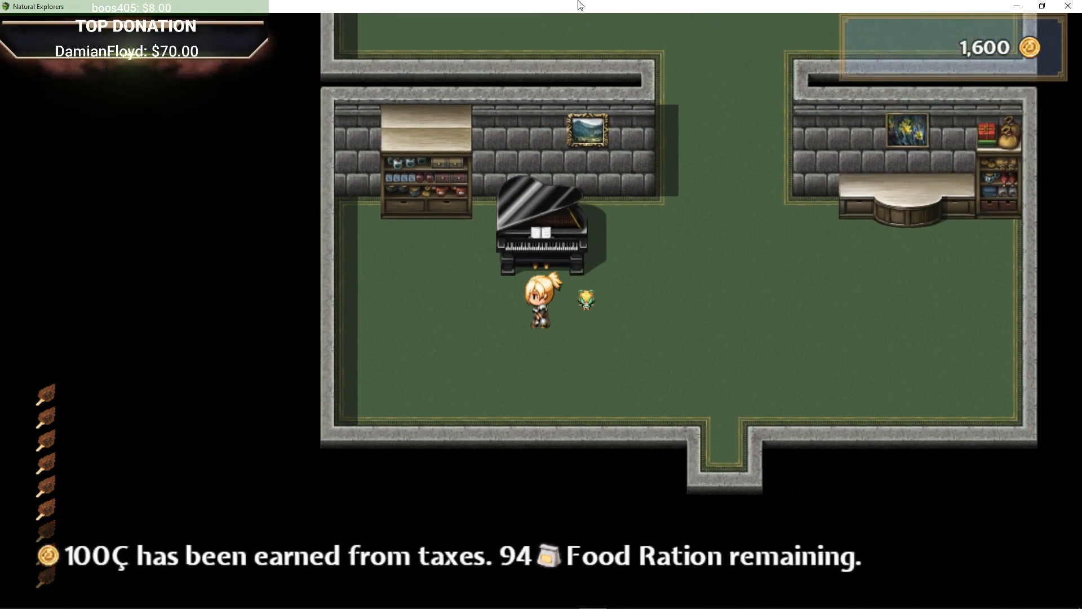
{"action": "key", "text": "Return"}
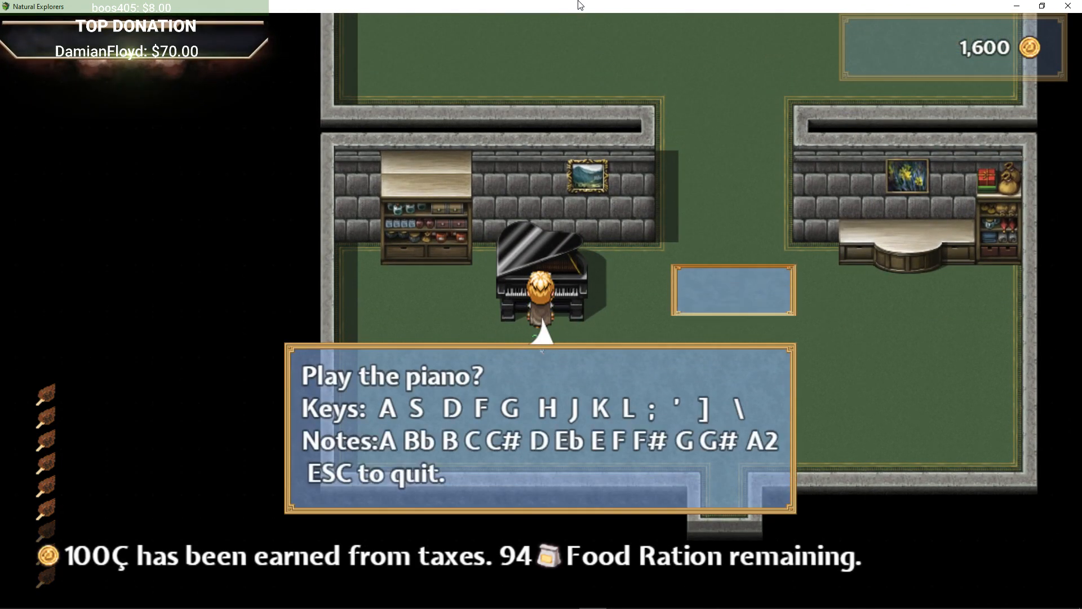
{"action": "key", "text": "Return"}
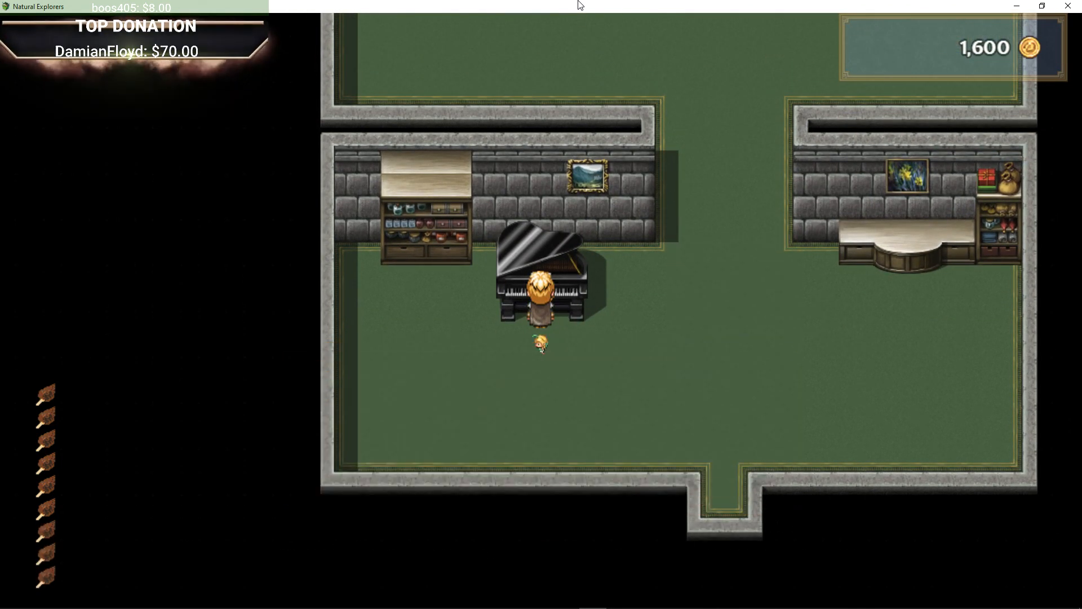
Leave the house through the front exit and enter the tutorial room.
{"action": "key", "text": "Down"}
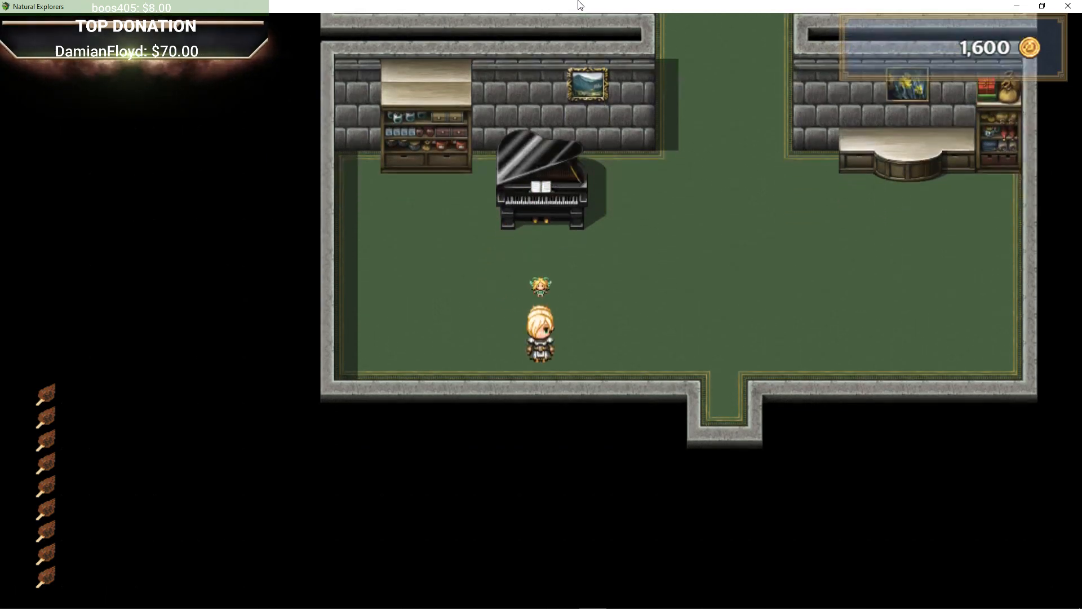
{"action": "key", "text": "Right"}
{"action": "key", "text": "Down"}
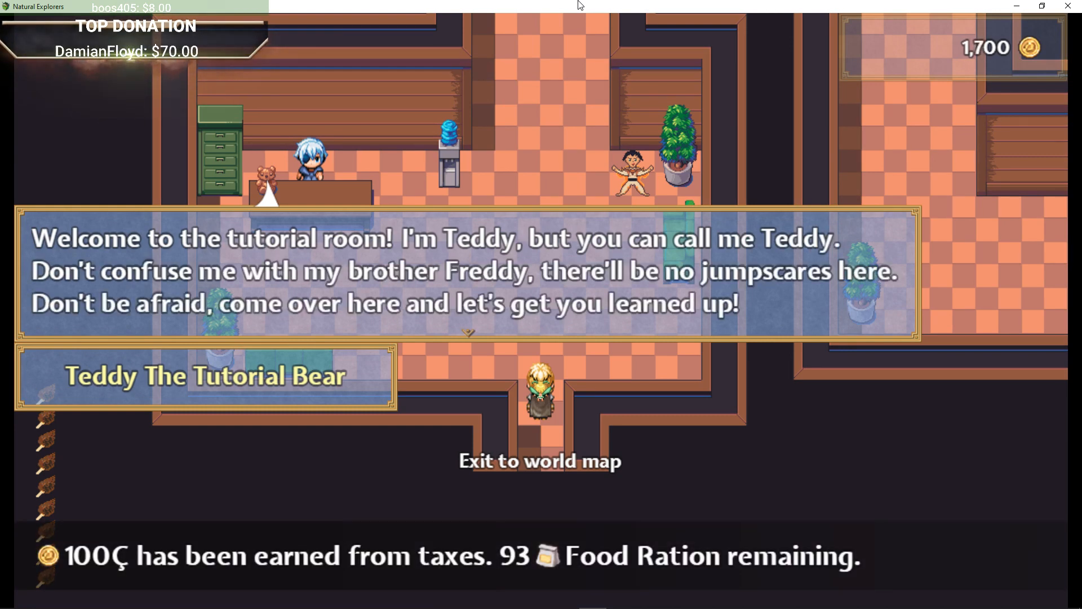
Dismiss Teddy's welcome, talk to him at the desk, and choose "Walk around the classroom.".
{"action": "key", "text": "Return"}
{"action": "key", "text": "Up"}
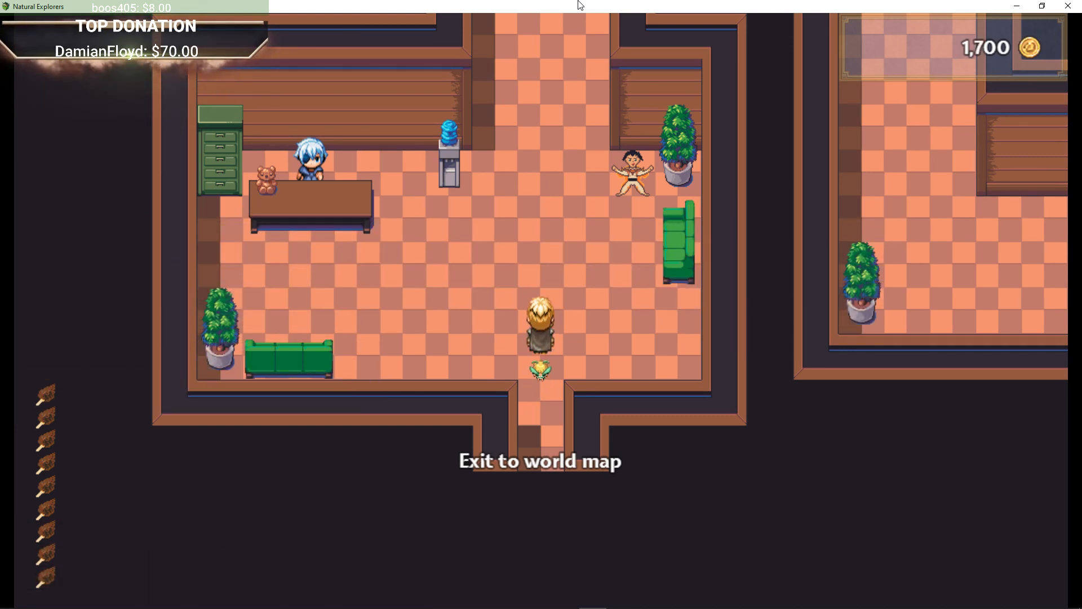
{"action": "key", "text": "Left"}
{"action": "key", "text": "Left"}
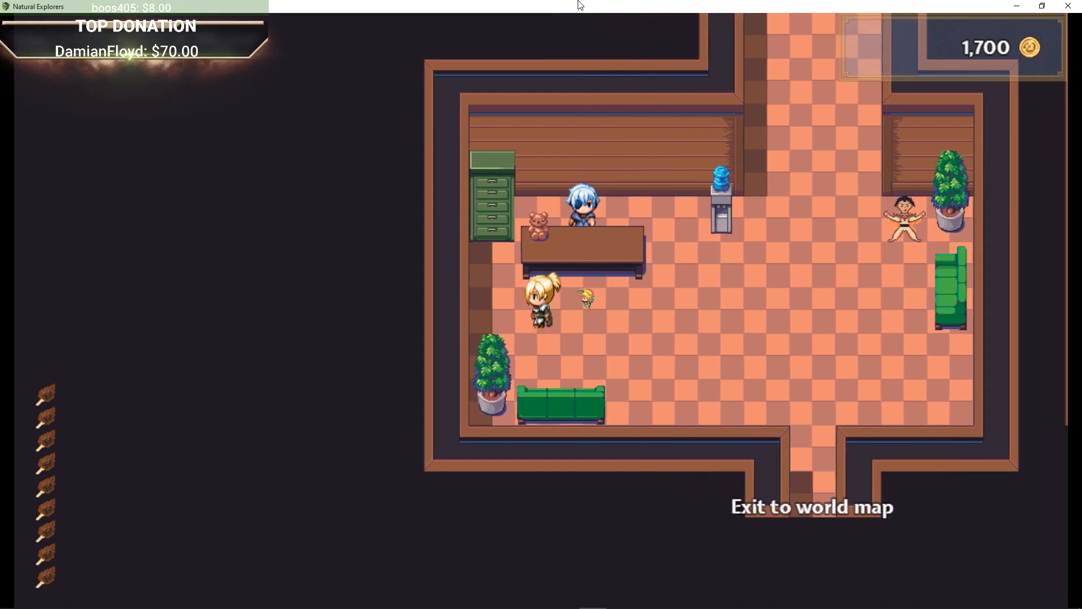
{"action": "key", "text": "Return"}
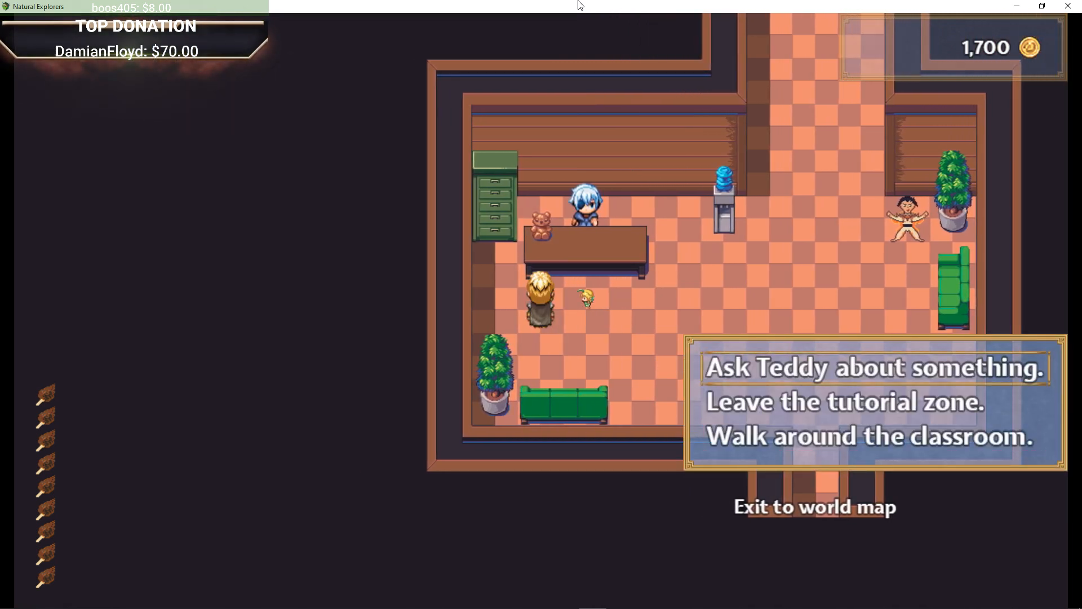
{"action": "key", "text": "Up"}
{"action": "key", "text": "Return"}
Walk from the desk to the water cooler and pour a drink from the side nearest the desk.
{"action": "key", "text": "Right"}
{"action": "key", "text": "Up"}
{"action": "key", "text": "Left"}
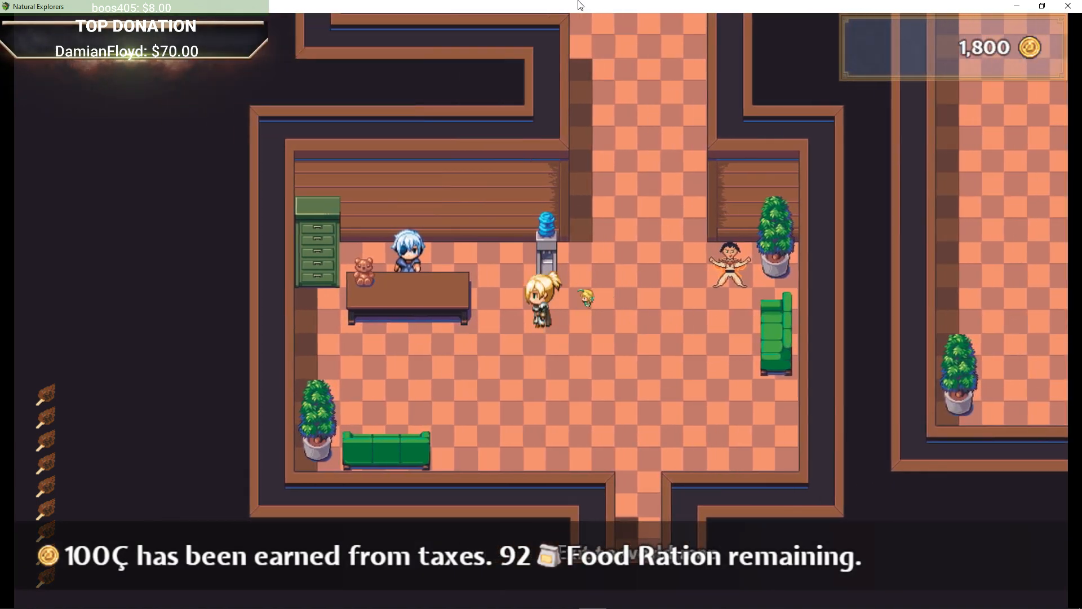
{"action": "key", "text": "Up"}
{"action": "key", "text": "Right"}
{"action": "key", "text": "Return"}
{"action": "key", "text": "Return"}
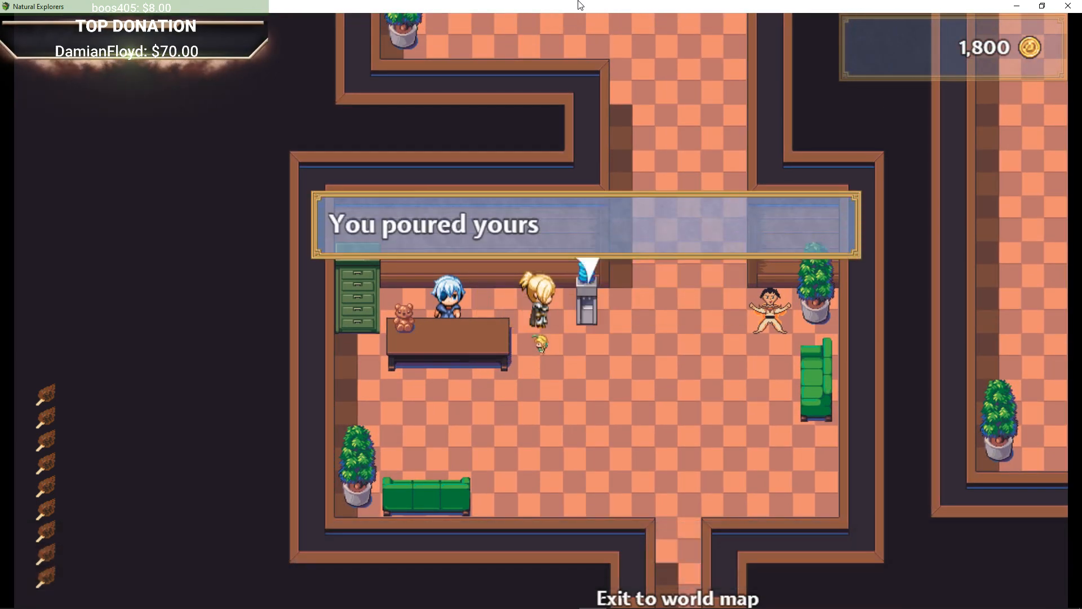
Go around to the other side of the water cooler and pour another Spring Water.
{"action": "key", "text": "Return"}
{"action": "key", "text": "Right"}
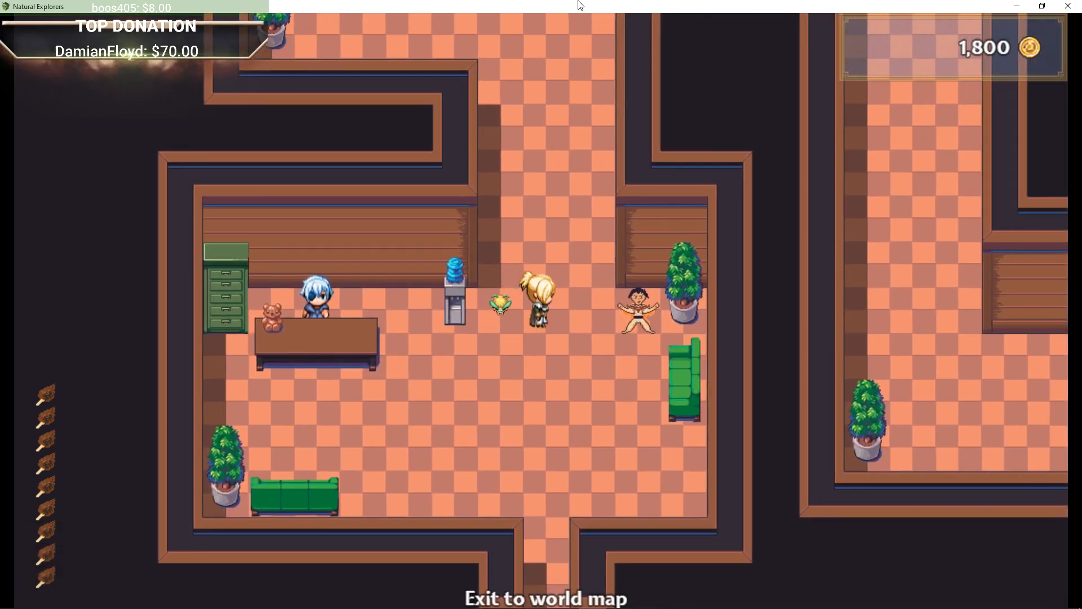
{"action": "key", "text": "Left"}
{"action": "key", "text": "Return"}
{"action": "key", "text": "Return"}
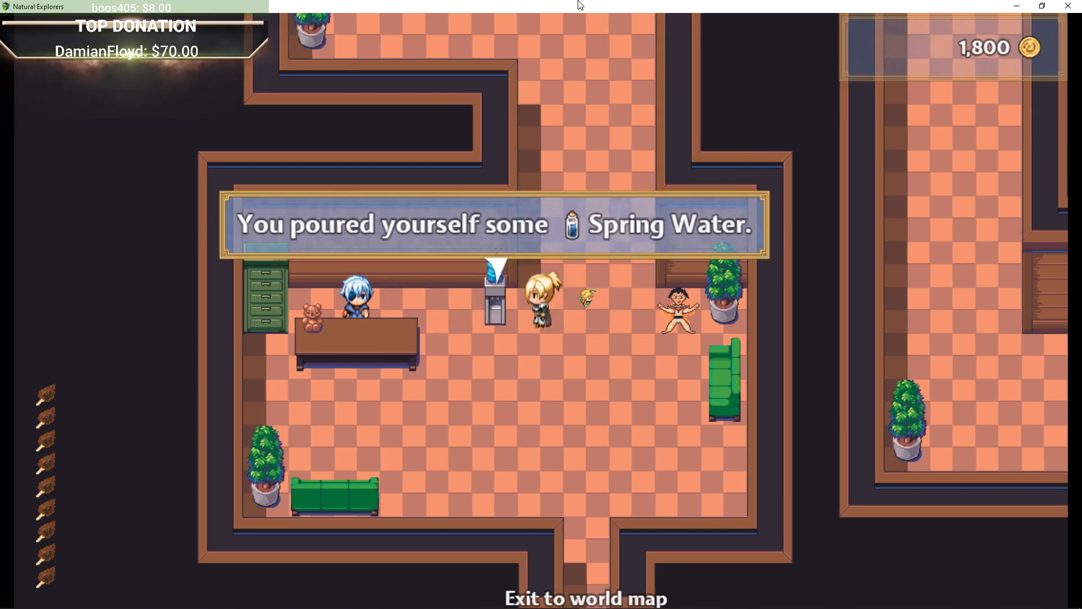
Dismiss the water message, open the Food inventory, use the Shook Water on Edmond, and dismiss the resulting item message.
{"action": "key", "text": "Return"}
{"action": "key", "text": "Escape"}
{"action": "key", "text": "Return"}
{"action": "key", "text": "Return"}
{"action": "key", "text": "Down"}
{"action": "key", "text": "Down"}
{"action": "key", "text": "Down"}
{"action": "key", "text": "Down"}
{"action": "key", "text": "Down"}
{"action": "key", "text": "Down"}
{"action": "key", "text": "Down"}
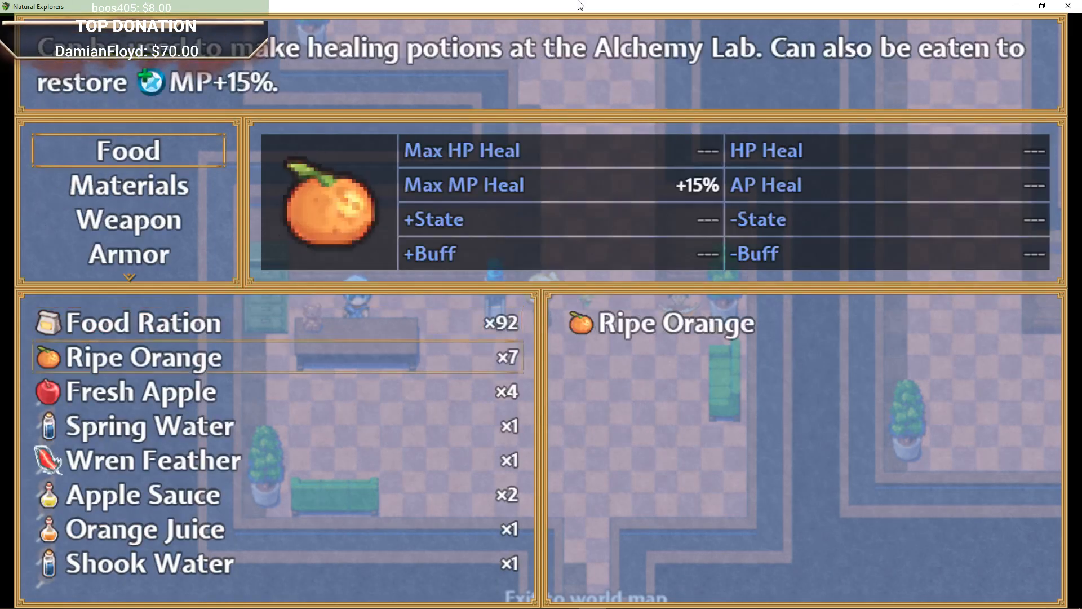
{"action": "key", "text": "Return"}
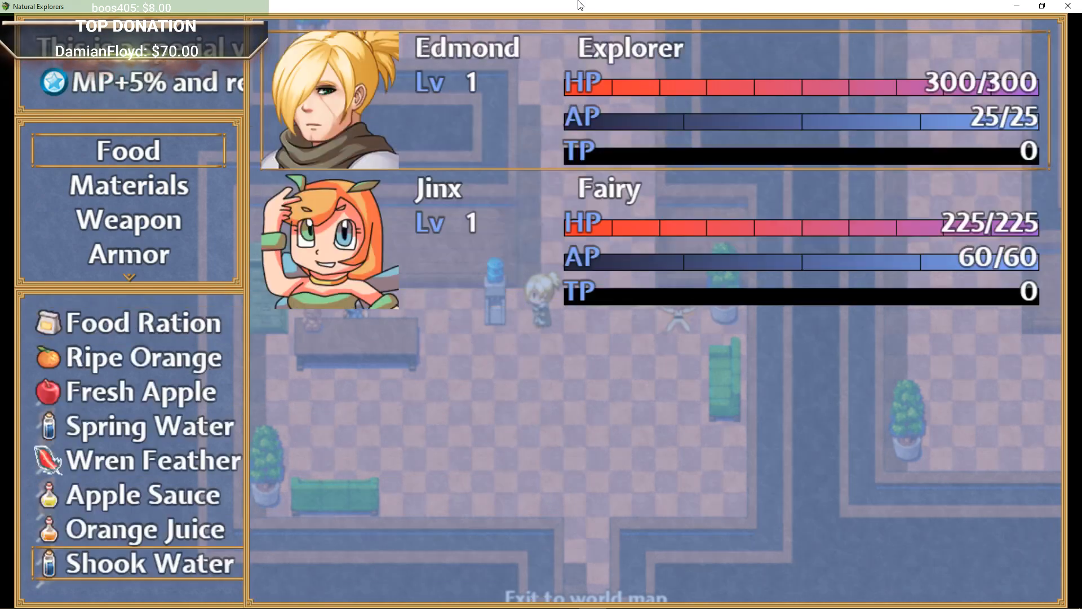
{"action": "key", "text": "Return"}
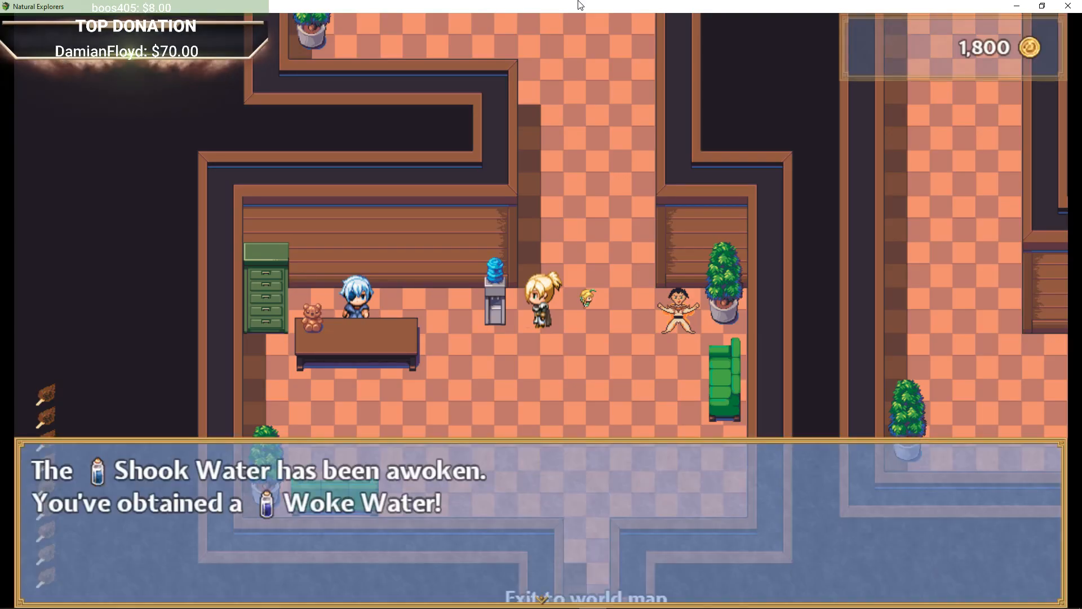
{"action": "key", "text": "Return"}
Pour another Spring Water from the water cooler and dismiss the message.
{"action": "key", "text": "Return"}
{"action": "key", "text": "Return"}
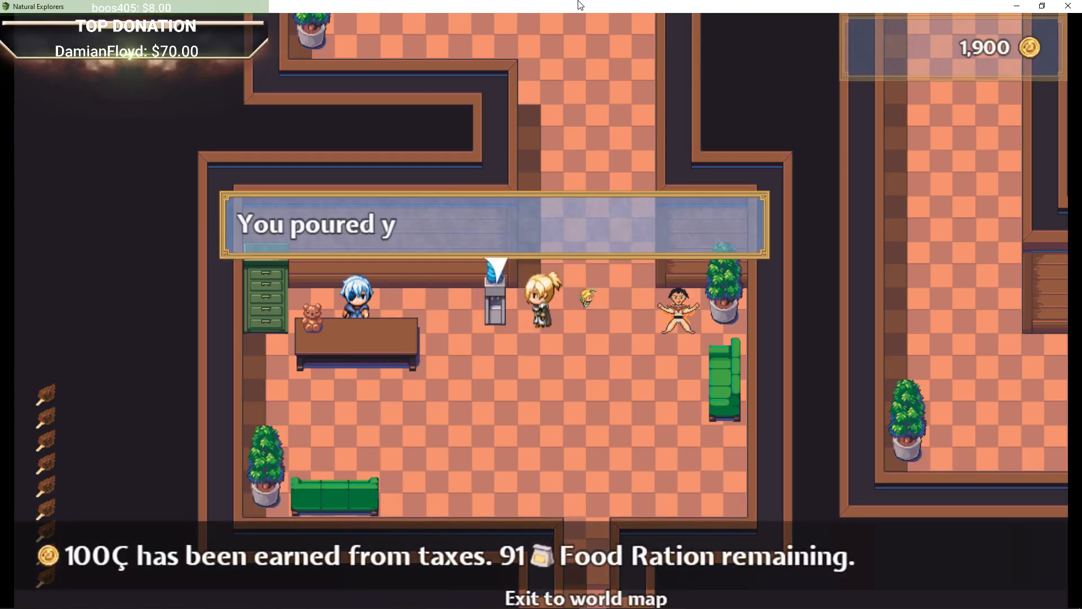
{"action": "key", "text": "Return"}
{"action": "key", "text": "Return"}
Walk over to the monk beside the potted plant, talk to him, and answer his offer to show his special move.
{"action": "key", "text": "Right"}
{"action": "key", "text": "Return"}
{"action": "key", "text": "Return"}
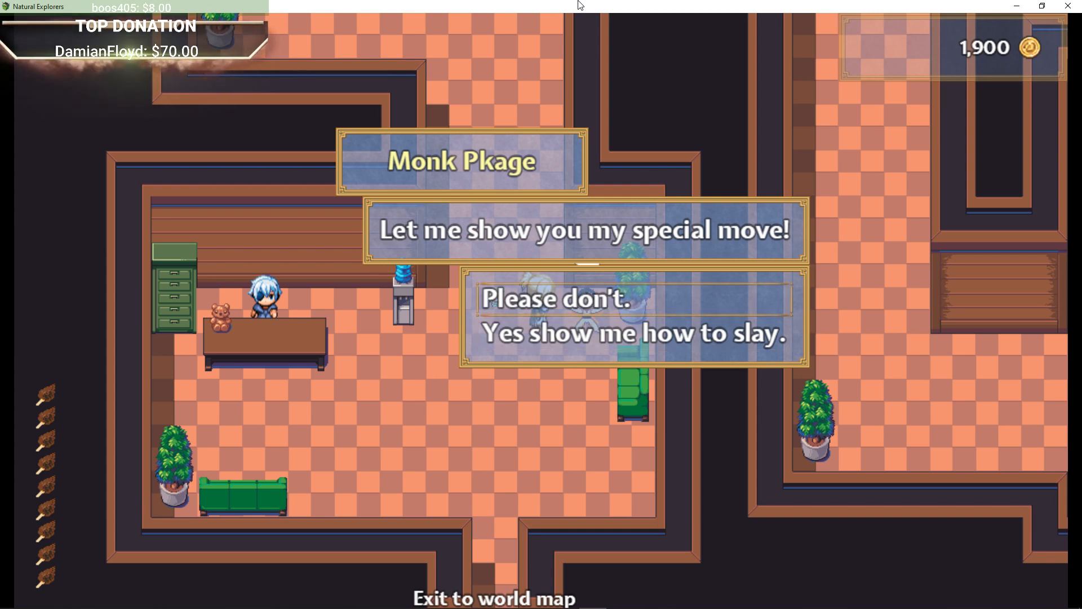
{"action": "key", "text": "Return"}
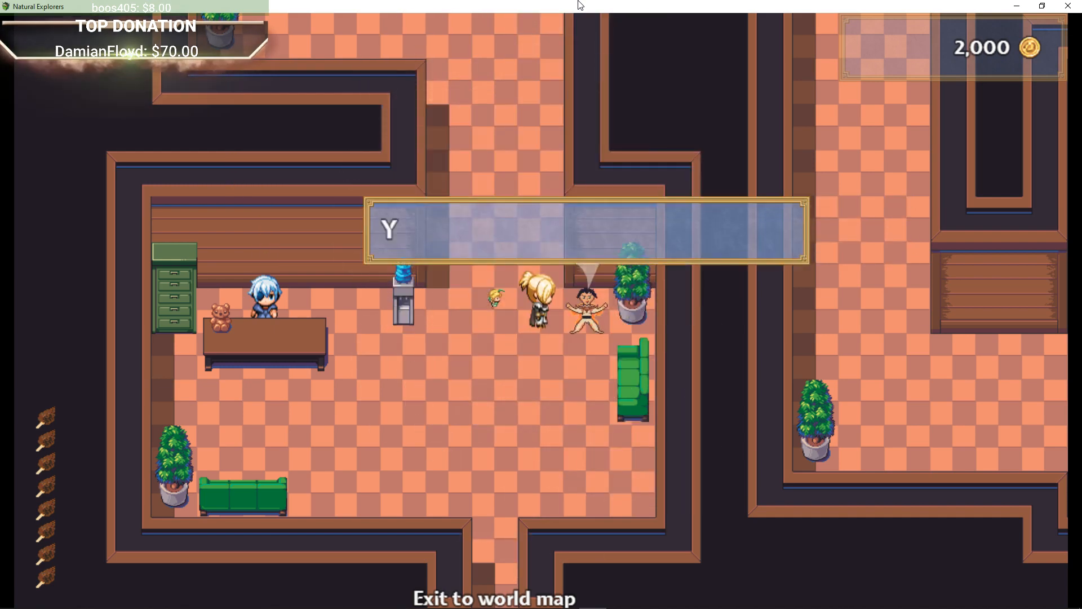
Go up the corridor to the vending machines, browse the items for sale, and leave the shop.
{"action": "key", "text": "Up"}
{"action": "key", "text": "Return"}
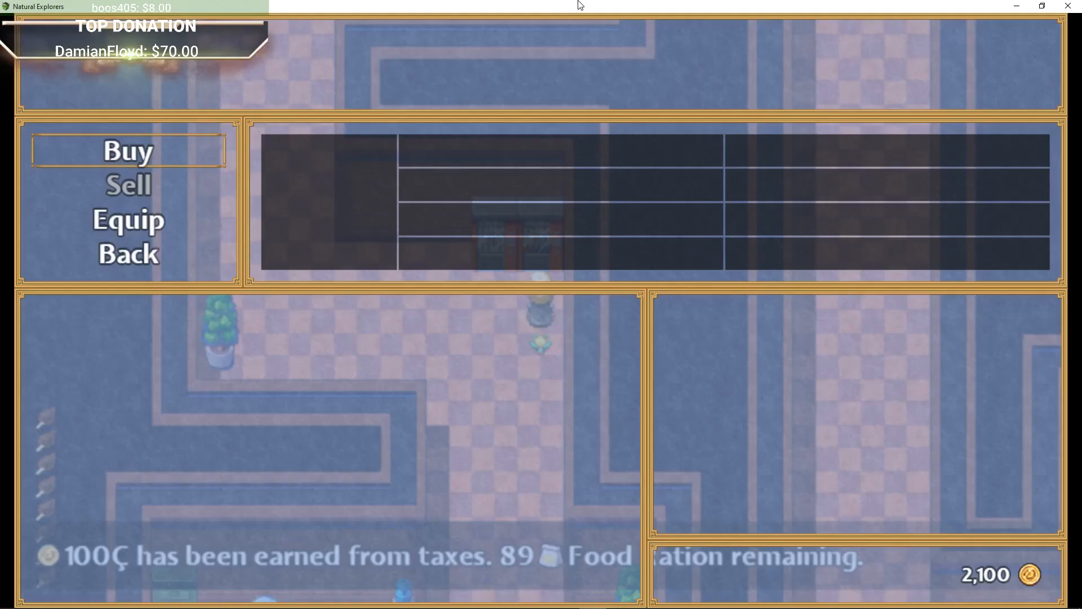
{"action": "key", "text": "Return"}
{"action": "key", "text": "Down"}
{"action": "key", "text": "Down"}
{"action": "key", "text": "Escape"}
{"action": "key", "text": "Escape"}
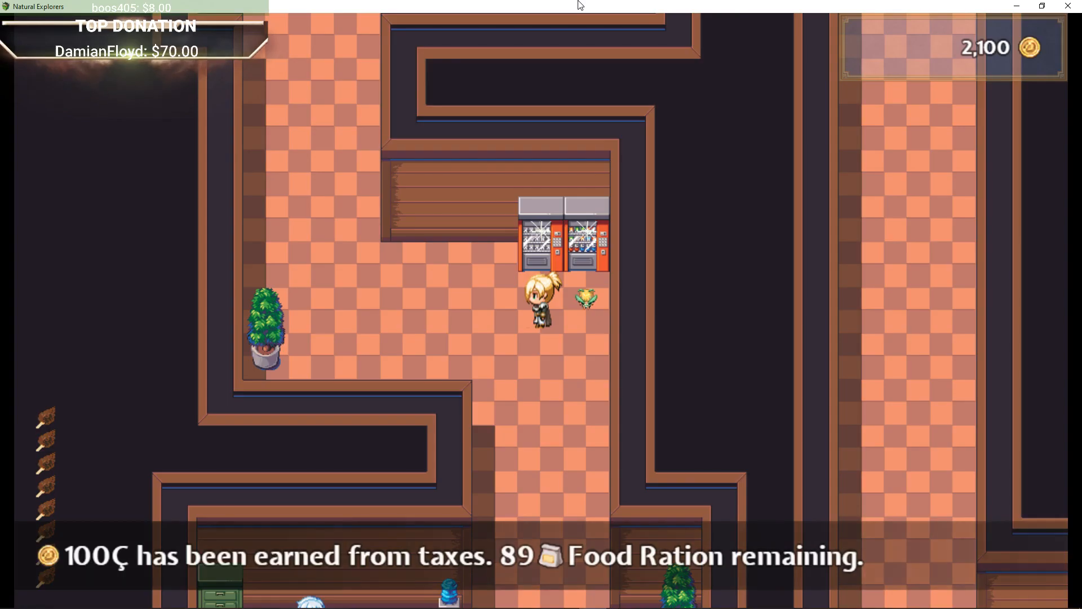
Walk up to the puzzle table and read the red-hatted man's advice about the graveyard and Necronite.
{"action": "key", "text": "Left"}
{"action": "key", "text": "Up"}
{"action": "key", "text": "Up"}
{"action": "key", "text": "Return"}
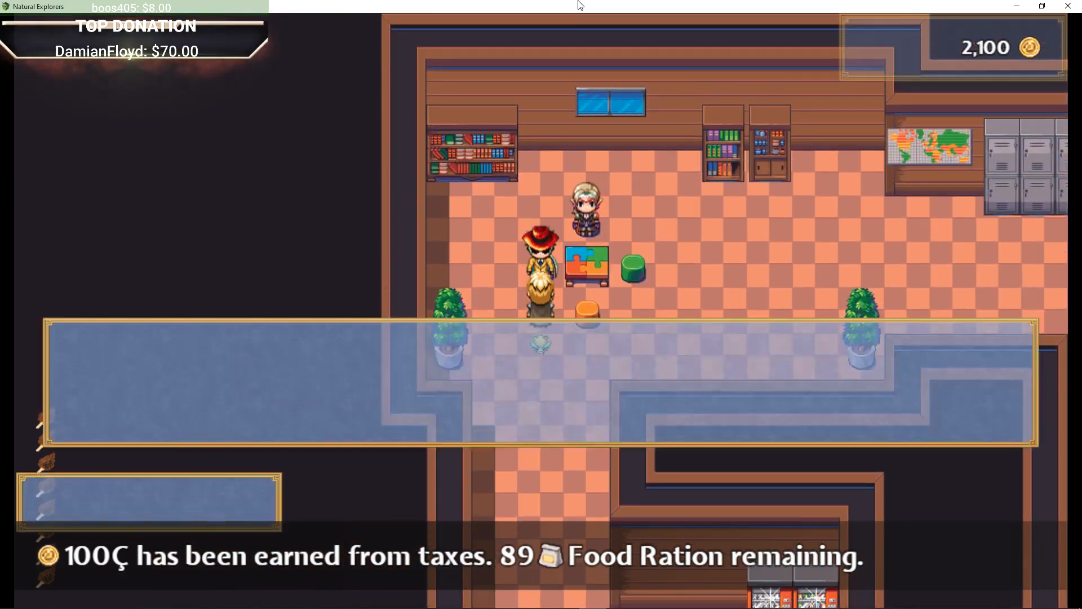
{"action": "key", "text": "Return"}
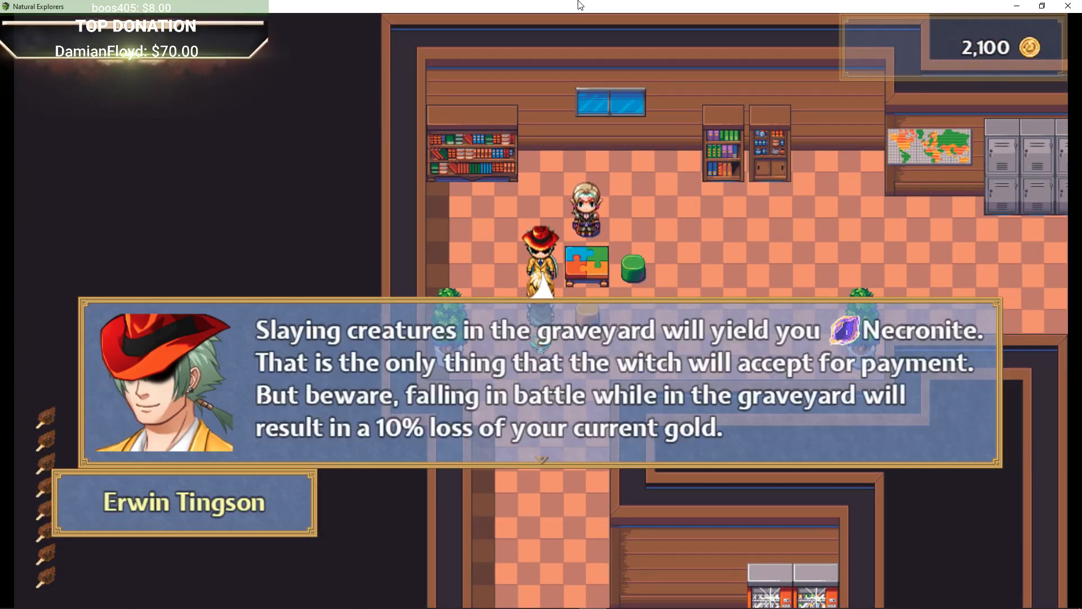
{"action": "key", "text": "Return"}
Go around the red-hatted man and talk to BubblyOasis, the elf behind the puzzle table.
{"action": "key", "text": "Left"}
{"action": "key", "text": "Up"}
{"action": "key", "text": "Right"}
{"action": "key", "text": "Return"}
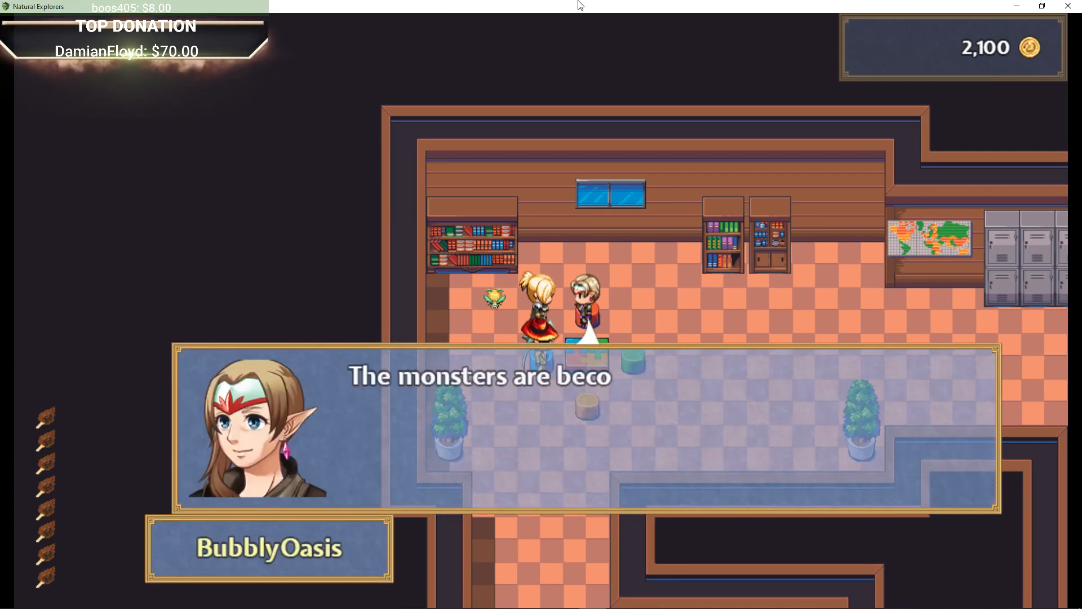
{"action": "key", "text": "Return"}
Walk to the wide bookshelf in the corner of the room and read its tip.
{"action": "key", "text": "Left"}
{"action": "key", "text": "Up"}
{"action": "key", "text": "Return"}
{"action": "key", "text": "Return"}
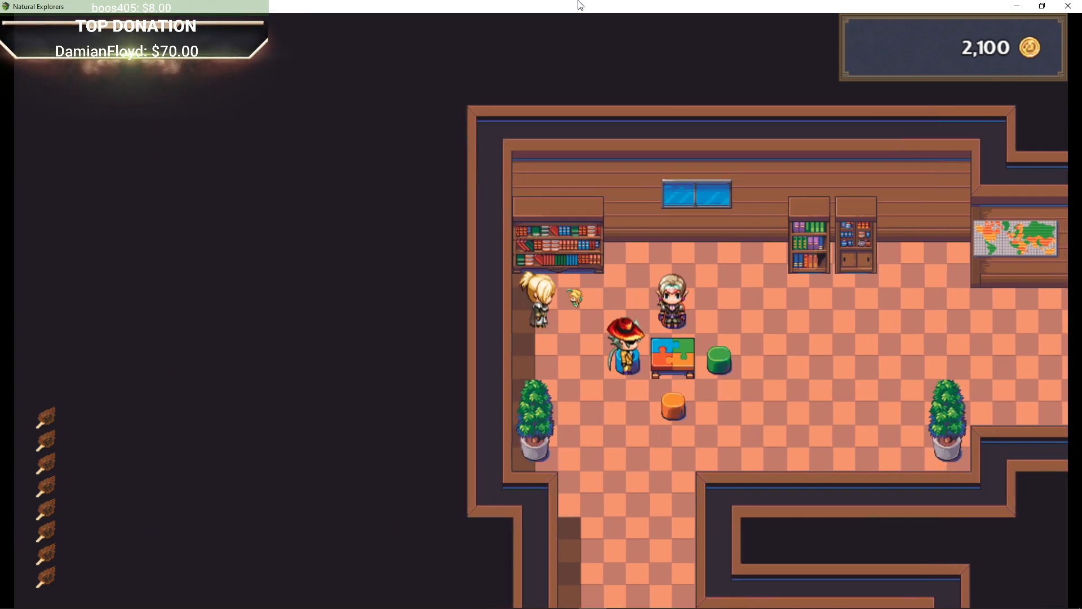
{"action": "key", "text": "Right"}
{"action": "key", "text": "Return"}
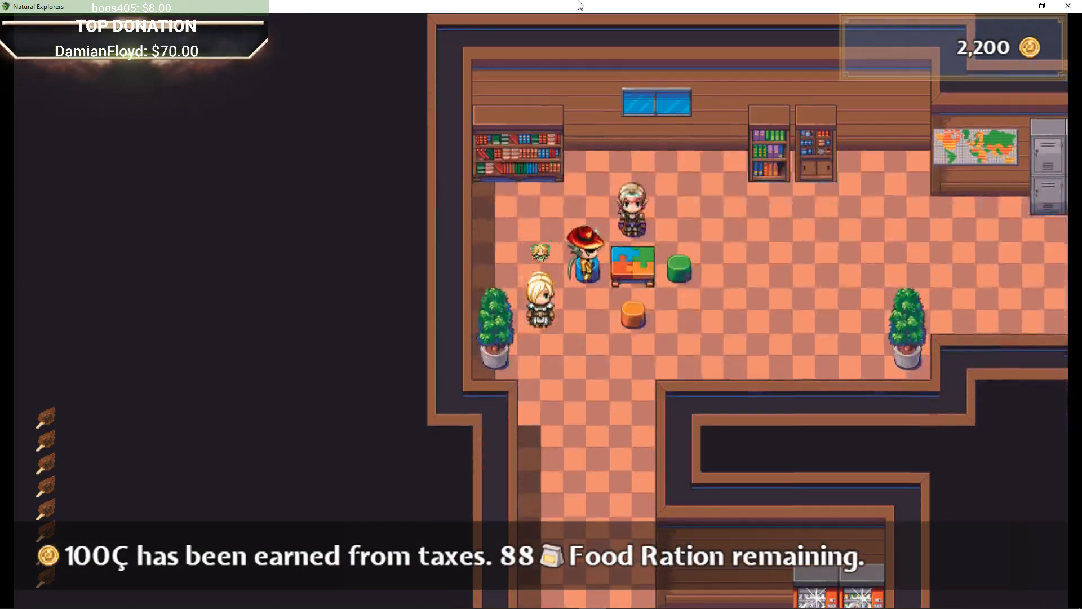
Walk past the puzzle table to the narrow bookshelf and read its tip about businesses requiring items.
{"action": "key", "text": "Right"}
{"action": "key", "text": "Right"}
{"action": "key", "text": "Right"}
{"action": "key", "text": "Right"}
{"action": "key", "text": "Right"}
{"action": "key", "text": "Return"}
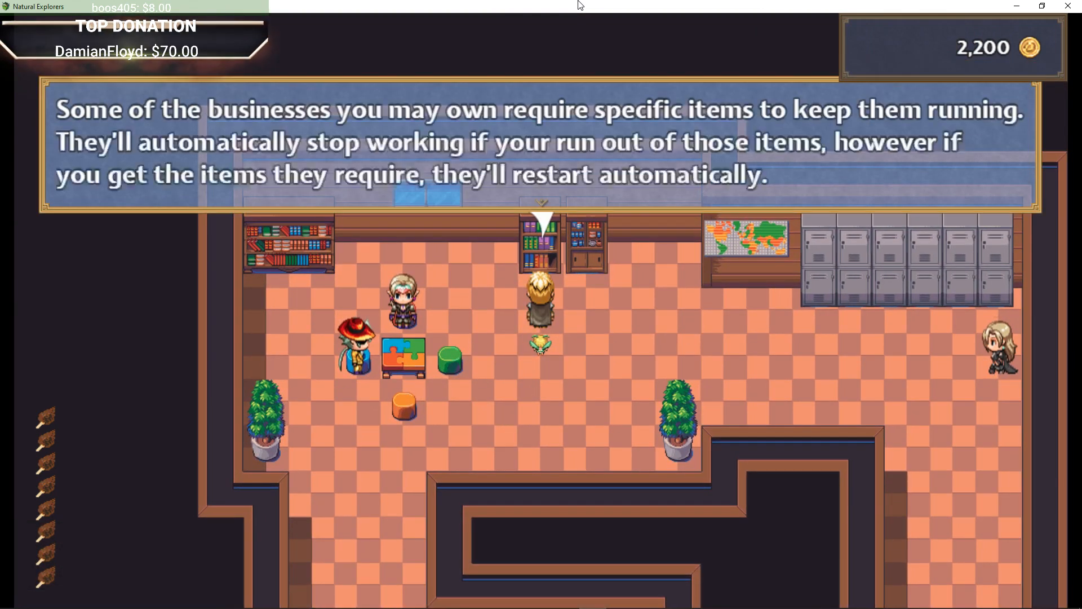
{"action": "key", "text": "Return"}
Inspect the cabinet beside the narrow bookshelf and dismiss its message.
{"action": "key", "text": "Right"}
{"action": "key", "text": "Up"}
{"action": "key", "text": "Return"}
{"action": "key", "text": "Return"}
Walk to the world map on the wall beside the lockers, view it full screen, and close it.
{"action": "key", "text": "Right"}
{"action": "key", "text": "Right"}
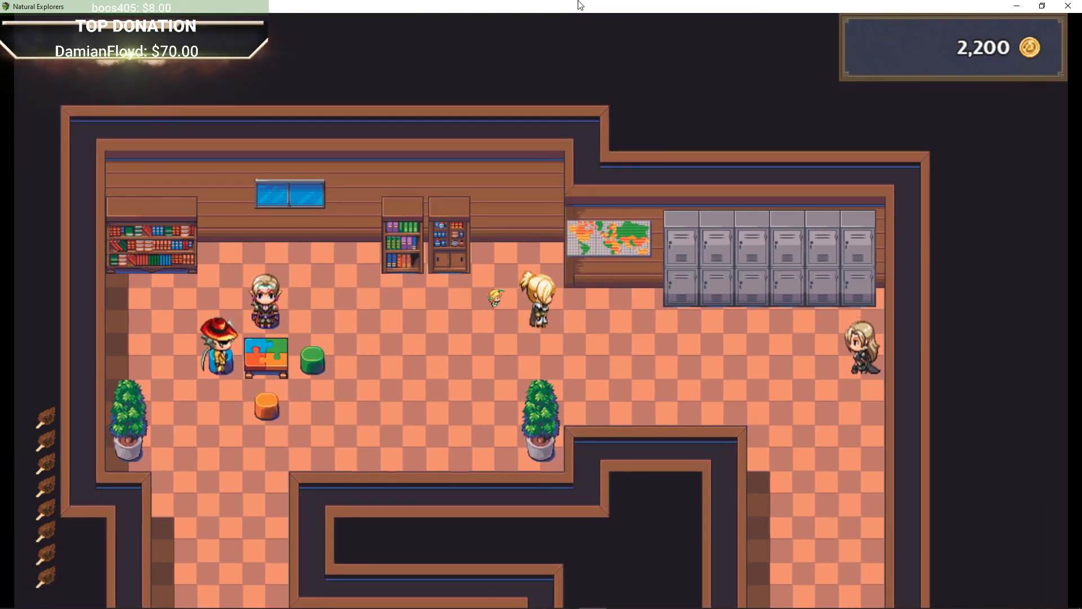
{"action": "key", "text": "Up"}
{"action": "key", "text": "Down"}
{"action": "key", "text": "Right"}
{"action": "key", "text": "Up"}
{"action": "key", "text": "Return"}
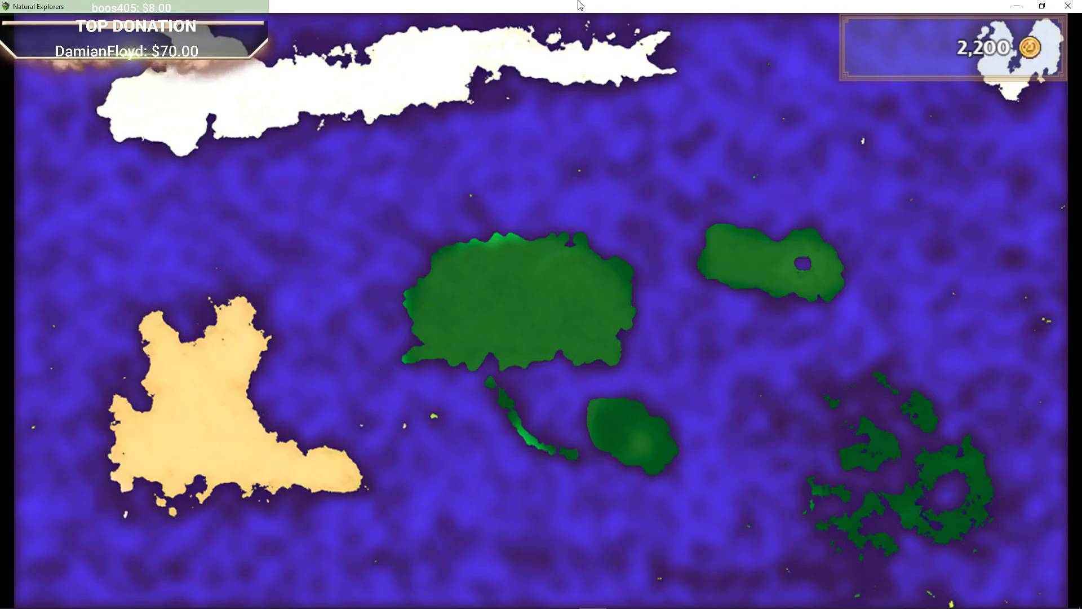
{"action": "key", "text": "Return"}
Walk along the row of lockers to the long-haired woman at its far end, inspecting the lockers on the way.
{"action": "key", "text": "Down"}
{"action": "key", "text": "Right"}
{"action": "key", "text": "Right"}
{"action": "key", "text": "Right"}
{"action": "key", "text": "Right"}
{"action": "key", "text": "Right"}
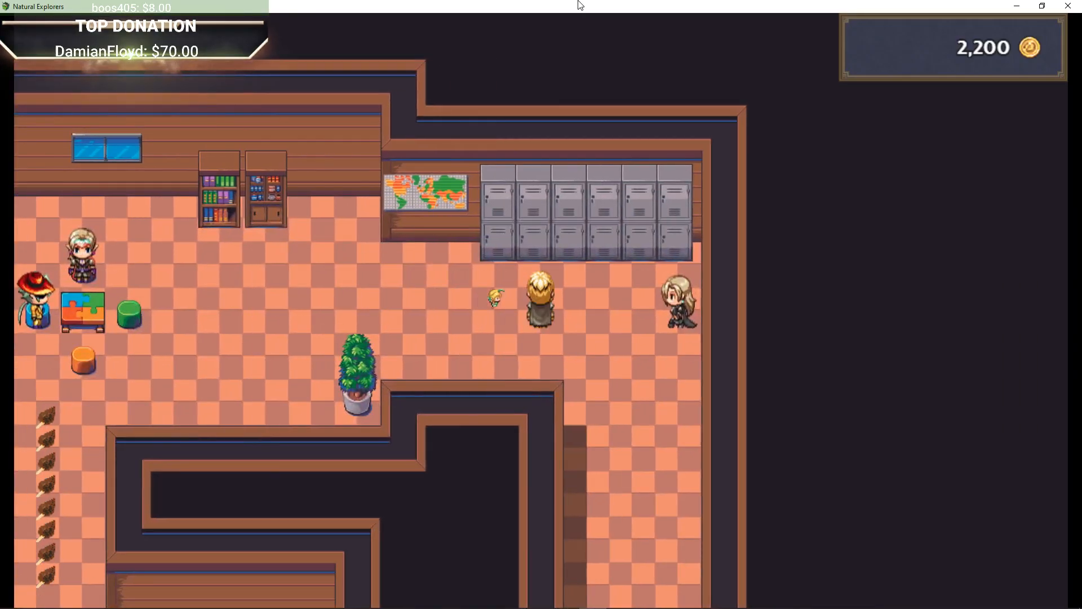
{"action": "key", "text": "Return"}
{"action": "key", "text": "Return"}
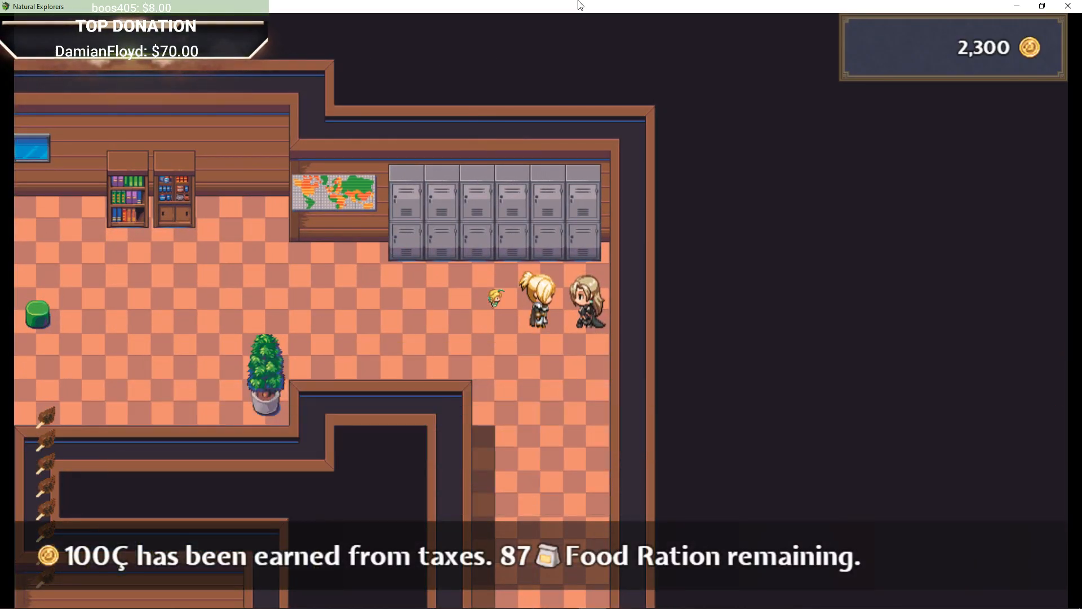
{"action": "key", "text": "Left"}
{"action": "key", "text": "Left"}
{"action": "key", "text": "Left"}
{"action": "key", "text": "Left"}
{"action": "key", "text": "Left"}
{"action": "key", "text": "Left"}
{"action": "key", "text": "Down"}
{"action": "key", "text": "Right"}
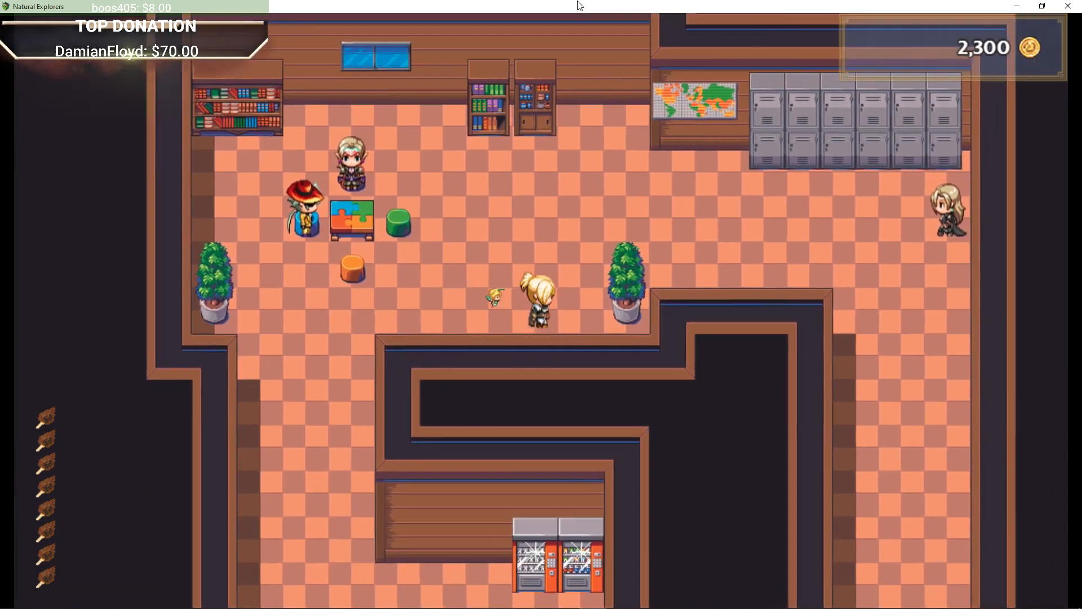
Walk to the long-haired woman at the end of the locker row, talk to her, and dismiss her dialogue.
{"action": "key", "text": "Up"}
{"action": "key", "text": "Up"}
{"action": "key", "text": "Right"}
{"action": "key", "text": "Right"}
{"action": "key", "text": "Right"}
{"action": "key", "text": "Right"}
{"action": "key", "text": "Right"}
{"action": "key", "text": "Right"}
{"action": "key", "text": "Right"}
{"action": "key", "text": "Right"}
{"action": "key", "text": "Right"}
{"action": "key", "text": "Right"}
{"action": "key", "text": "Right"}
{"action": "key", "text": "Right"}
{"action": "key", "text": "Right"}
{"action": "key", "text": "Right"}
{"action": "key", "text": "Right"}
{"action": "key", "text": "Right"}
{"action": "key", "text": "Return"}
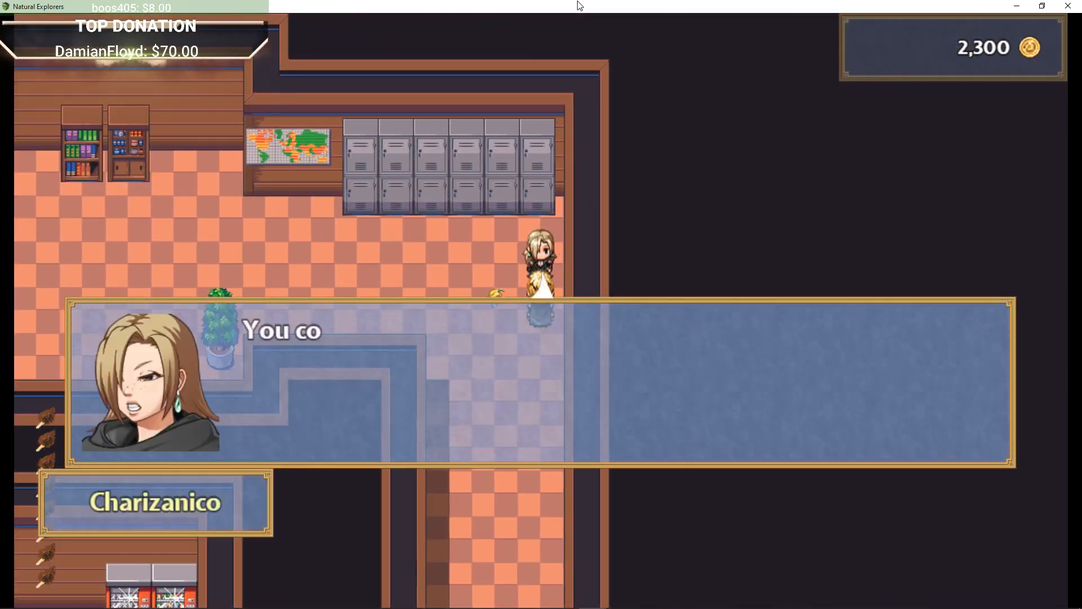
{"action": "key", "text": "Return"}
Walk down the corridor beyond the lockers to the classroom entrance.
{"action": "key", "text": "Down"}
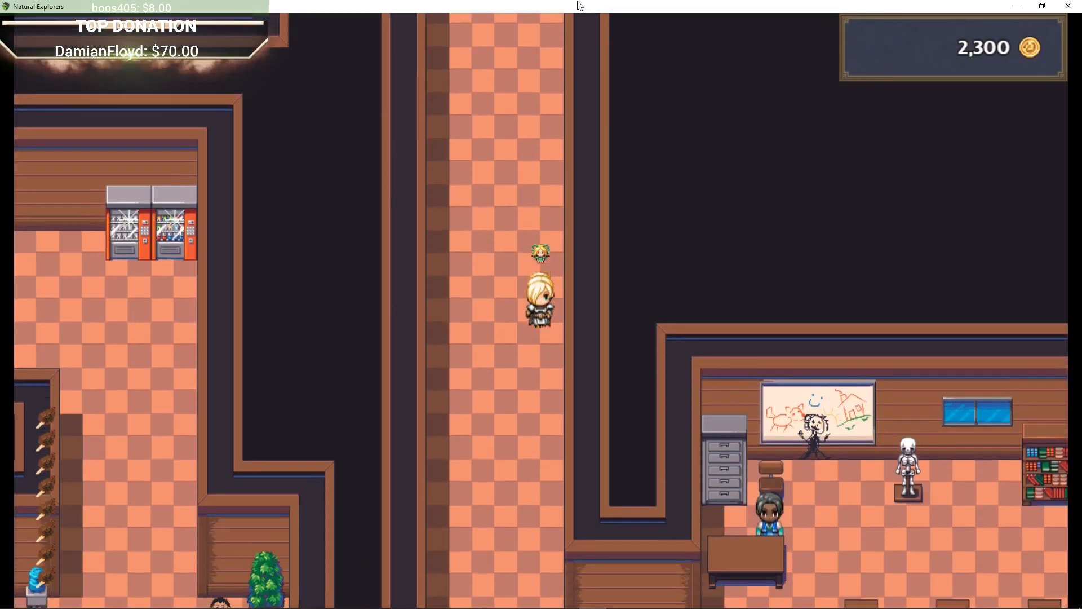
{"action": "key", "text": "Down"}
{"action": "key", "text": "Left"}
{"action": "key", "text": "Right"}
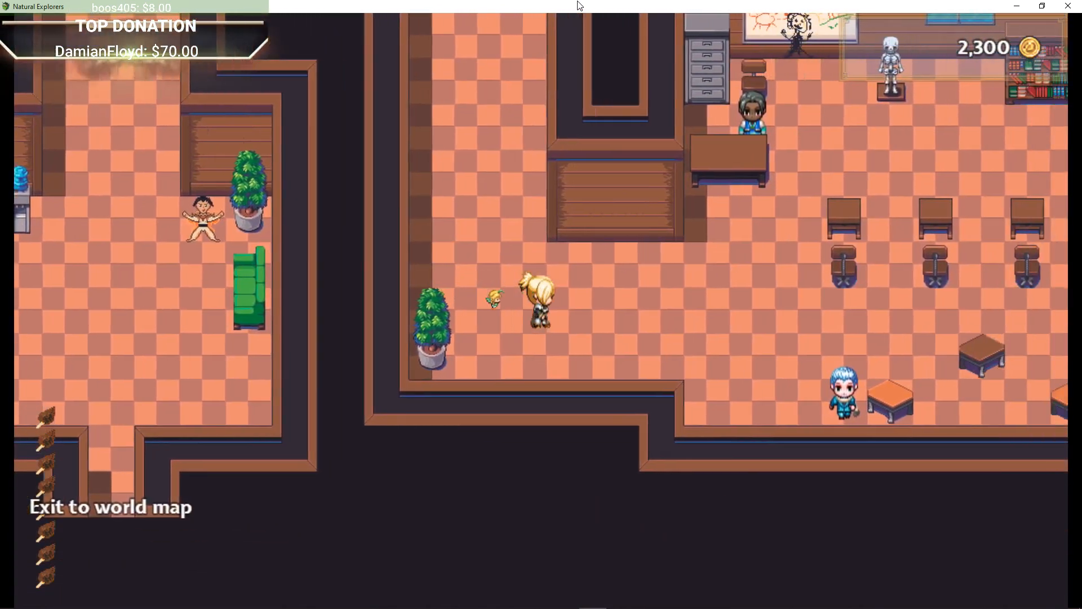
Enter the classroom and read the blue-haired man's advice about world map locations that require items or tools.
{"action": "key", "text": "Right"}
{"action": "key", "text": "Right"}
{"action": "key", "text": "Right"}
{"action": "key", "text": "Right"}
{"action": "key", "text": "Right"}
{"action": "key", "text": "Right"}
{"action": "key", "text": "Return"}
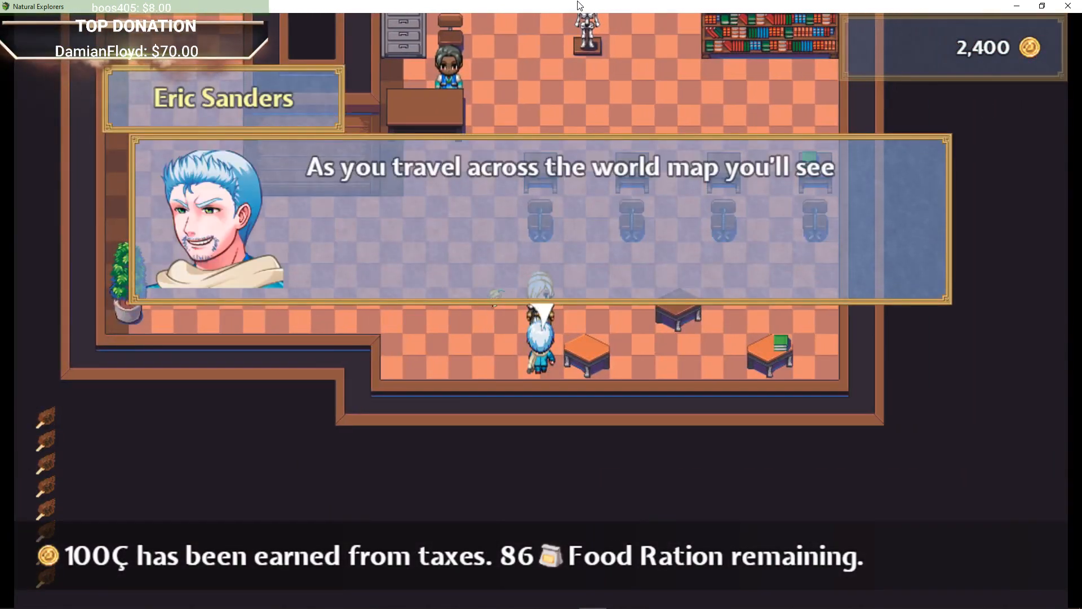
{"action": "key", "text": "Return"}
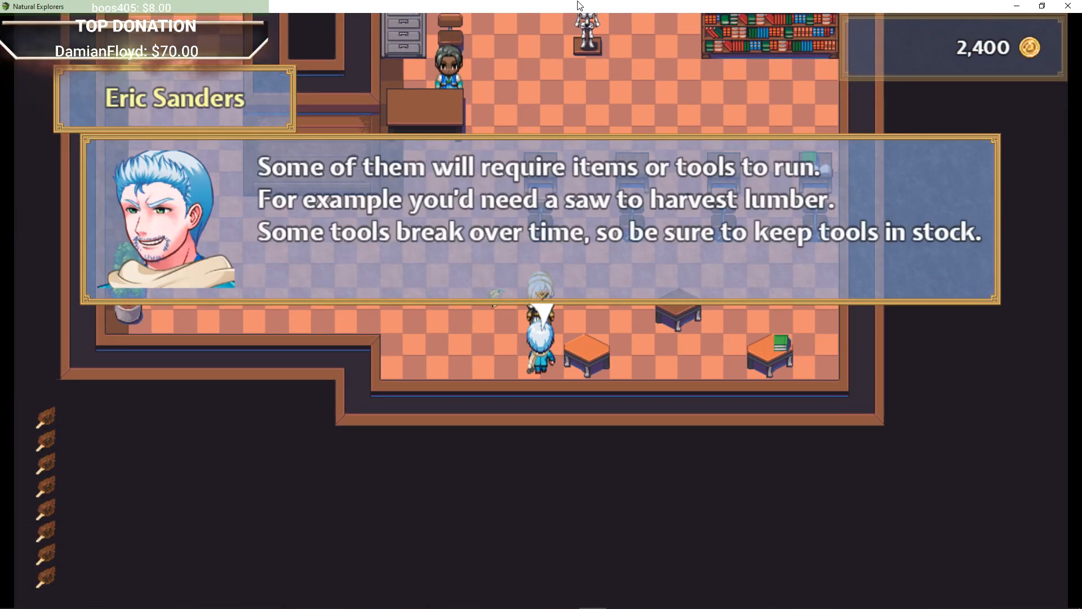
{"action": "key", "text": "Return"}
Walk past the student desks to the far end of the classroom bookshelf and read its tip.
{"action": "key", "text": "Right"}
{"action": "key", "text": "Up"}
{"action": "key", "text": "Right"}
{"action": "key", "text": "Up"}
{"action": "key", "text": "Right"}
{"action": "key", "text": "Up"}
{"action": "key", "text": "Right"}
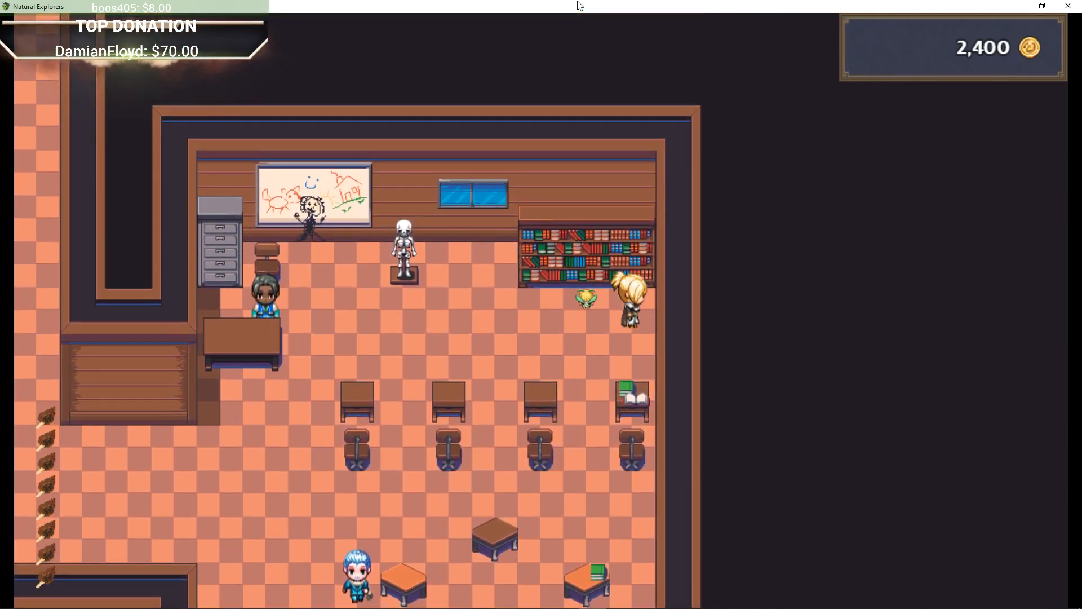
{"action": "key", "text": "Return"}
{"action": "key", "text": "Return"}
Move to the end of the classroom bookshelf nearer the window and read its tip about treasure chest battles.
{"action": "key", "text": "Left"}
{"action": "key", "text": "Left"}
{"action": "key", "text": "Left"}
{"action": "key", "text": "Return"}
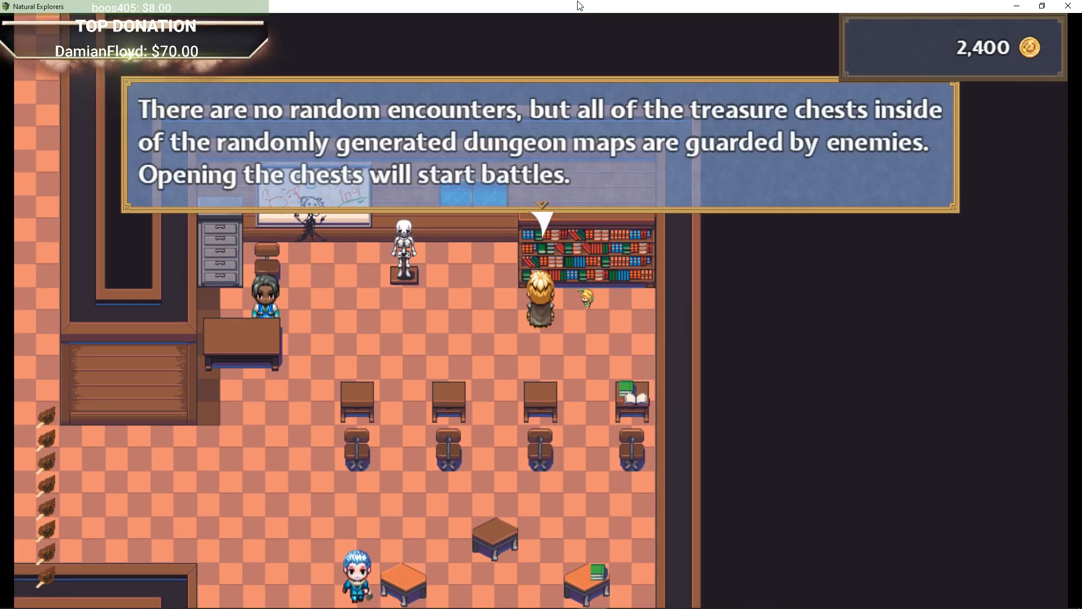
{"action": "key", "text": "Return"}
Walk to the skeleton model, inspect it, and dismiss its message.
{"action": "key", "text": "Left"}
{"action": "key", "text": "Left"}
{"action": "key", "text": "Left"}
{"action": "key", "text": "Up"}
{"action": "key", "text": "Return"}
{"action": "key", "text": "Return"}
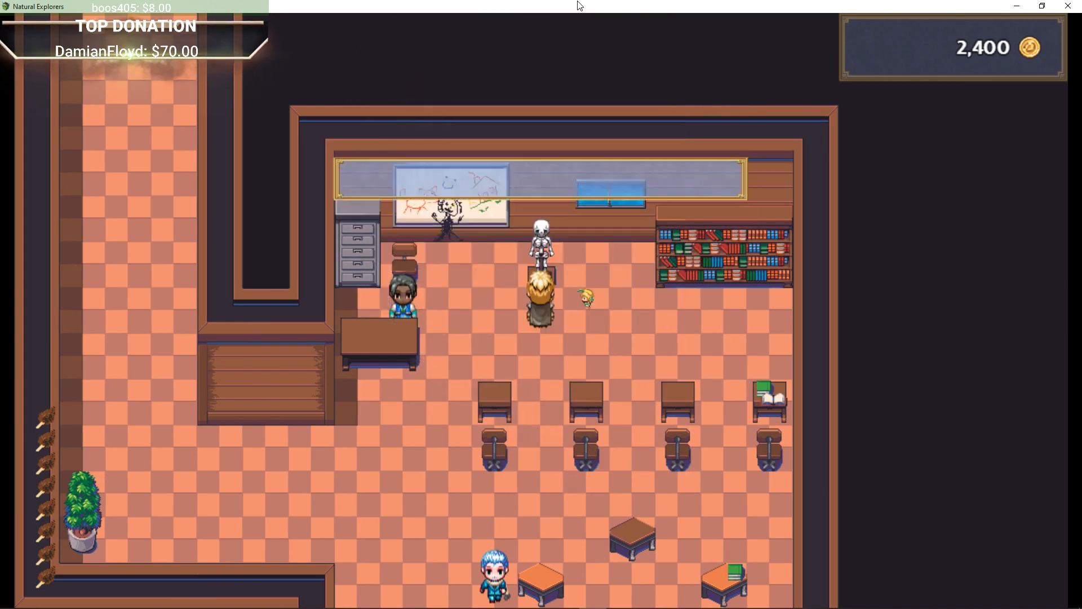
{"action": "key", "text": "Return"}
Walk to the teacher at the desk and read through his dialogue about upgrading weapons at the enchanting station.
{"action": "key", "text": "Down"}
{"action": "key", "text": "Down"}
{"action": "key", "text": "Up"}
{"action": "key", "text": "Left"}
{"action": "key", "text": "Up"}
{"action": "key", "text": "Left"}
{"action": "key", "text": "Return"}
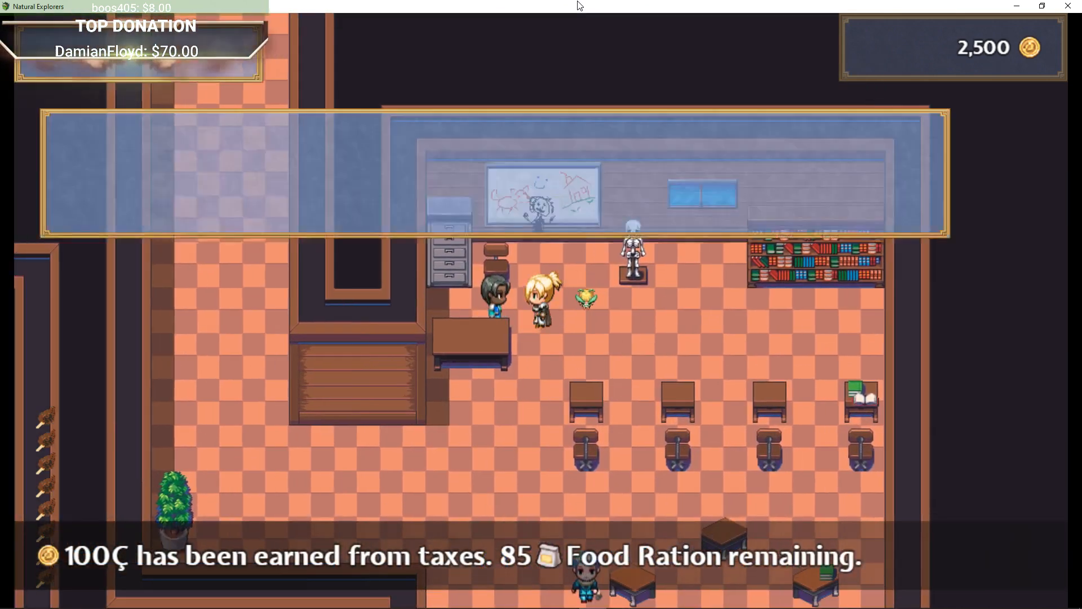
{"action": "key", "text": "Return"}
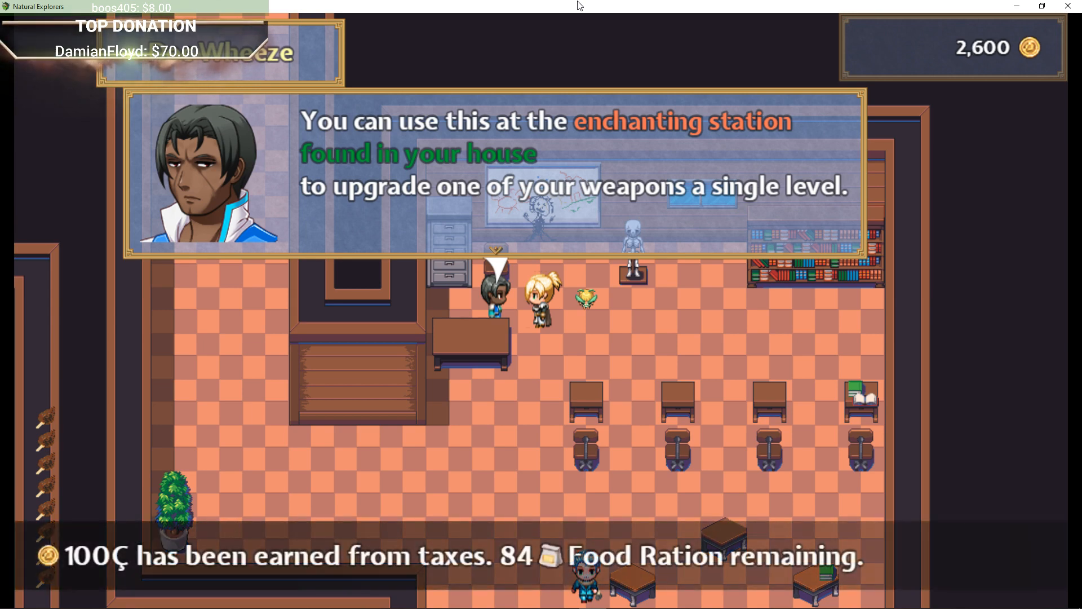
{"action": "key", "text": "Return"}
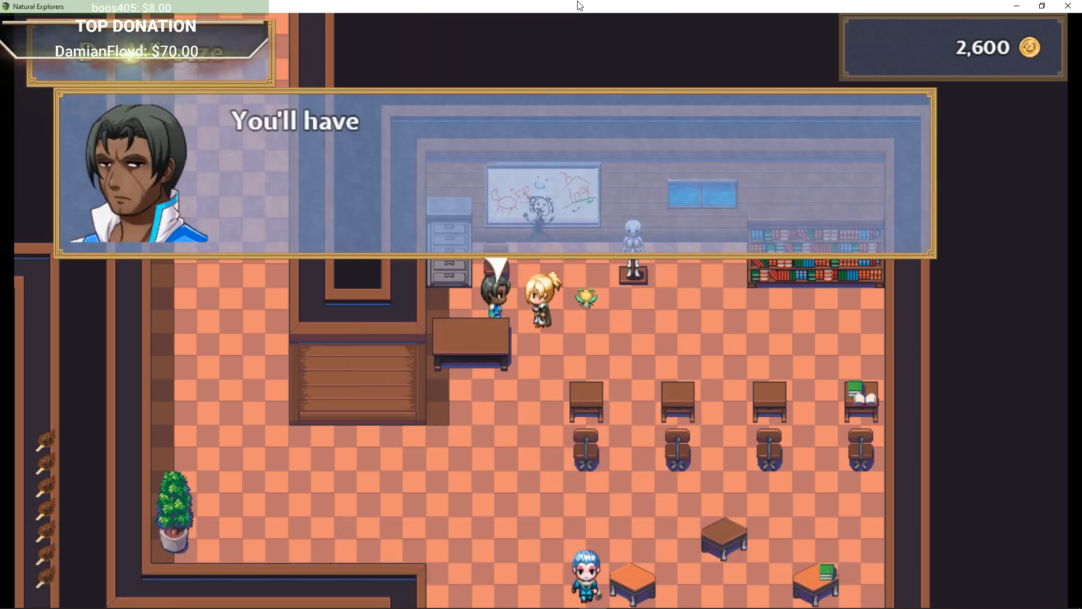
{"action": "key", "text": "Return"}
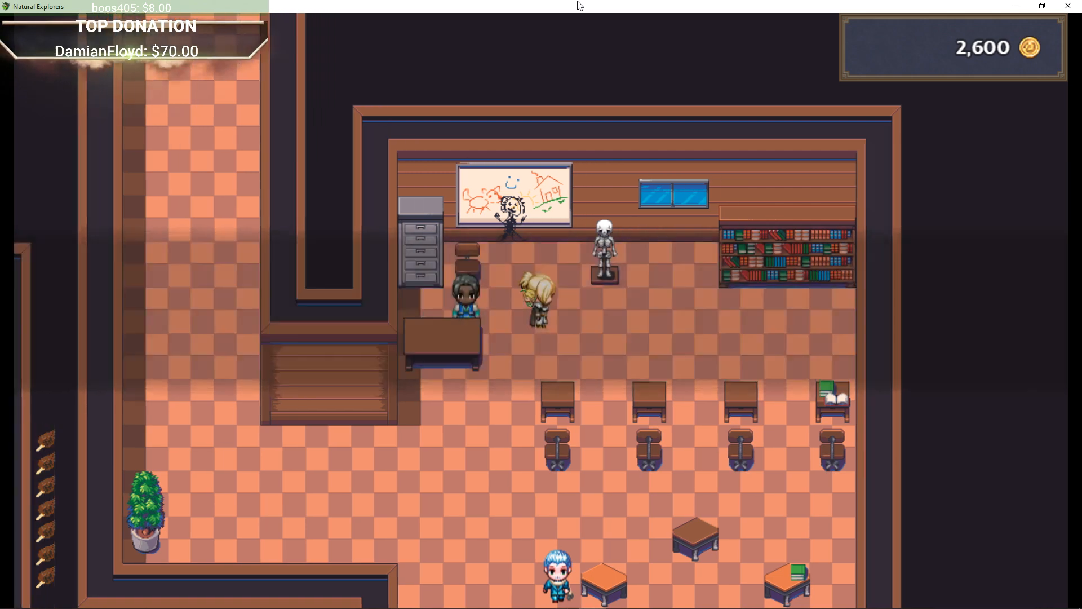
Leave the classroom and walk back up the corridor, past the lockers, and down to the vending machine area.
{"action": "key", "text": "Right"}
{"action": "key", "text": "Down"}
{"action": "key", "text": "Left"}
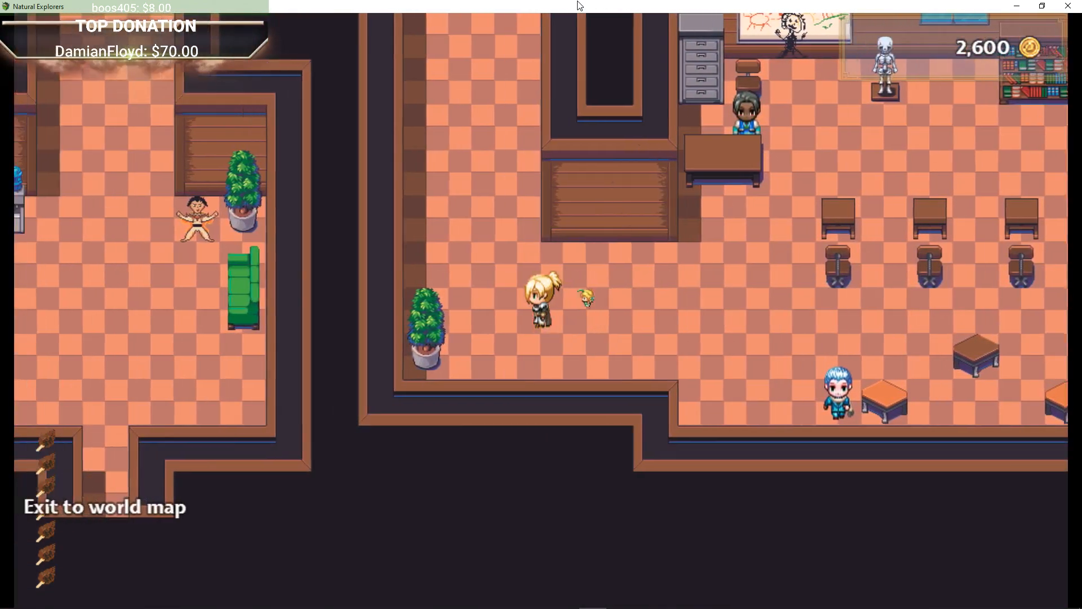
{"action": "key", "text": "Up"}
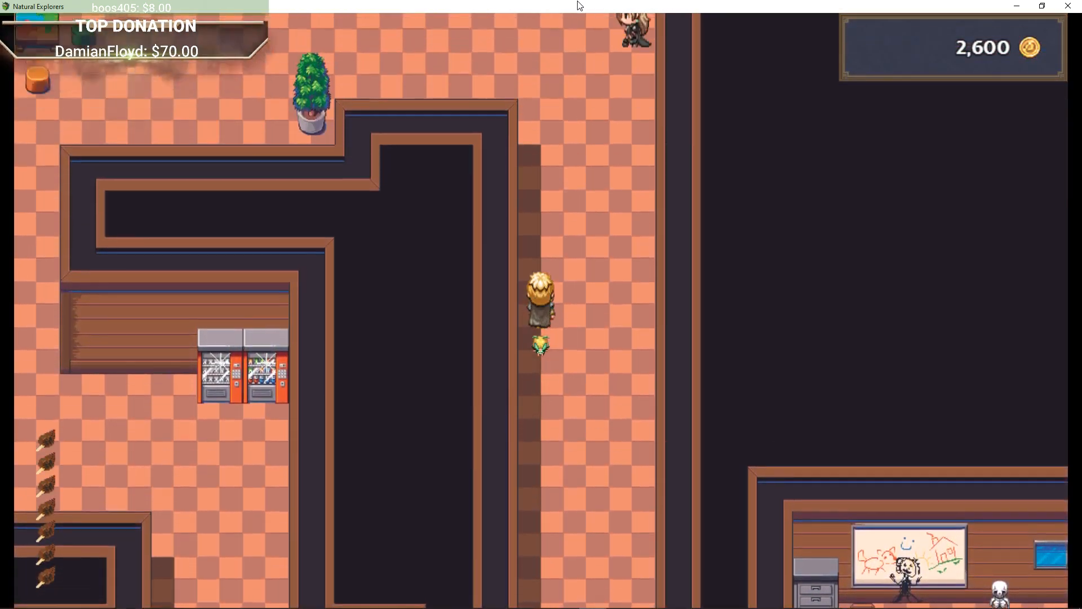
{"action": "key", "text": "Up"}
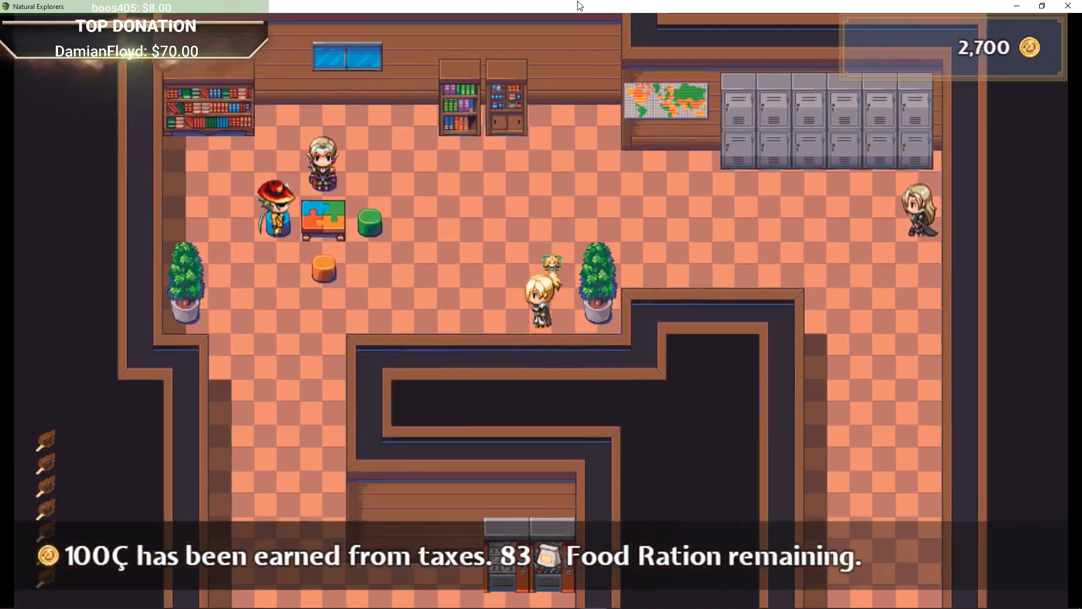
{"action": "key", "text": "Left"}
{"action": "key", "text": "Down"}
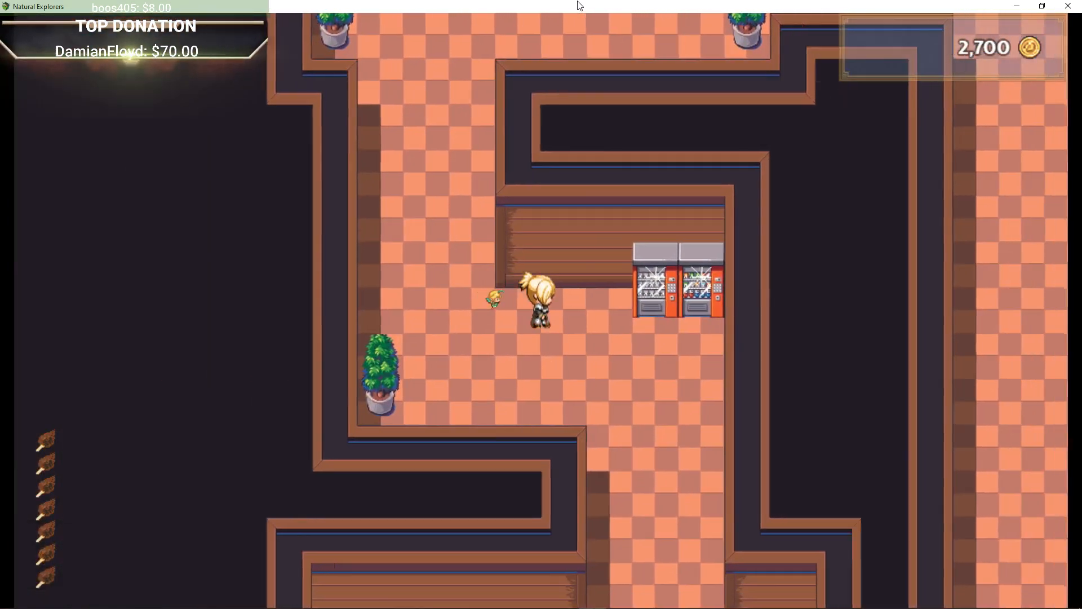
Walk down from the vending machine area through the corridor into the entrance lobby.
{"action": "key", "text": "Down"}
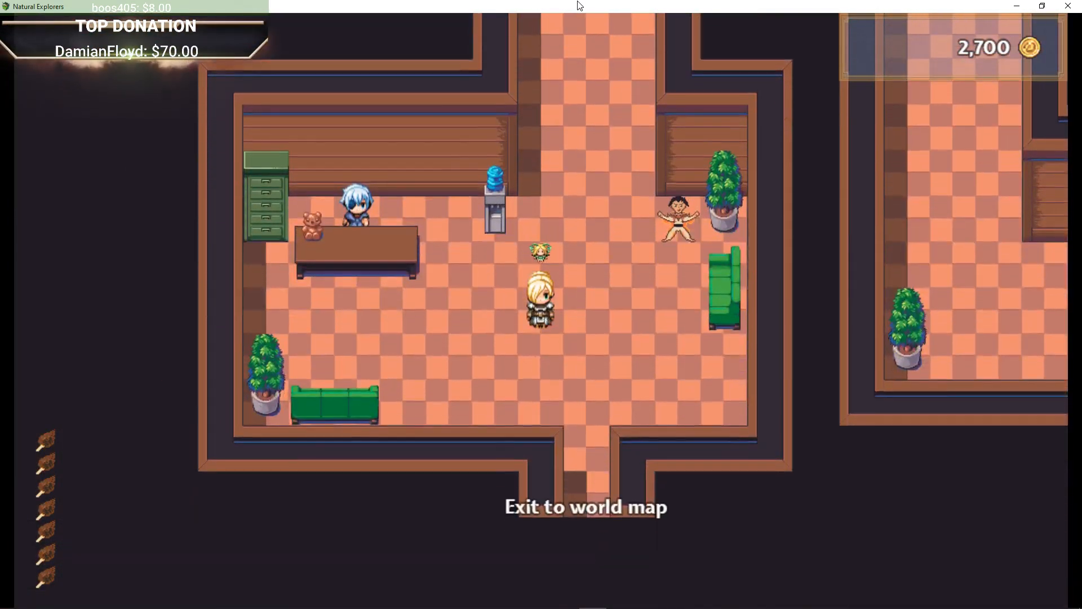
{"action": "key", "text": "Up"}
{"action": "key", "text": "Down"}
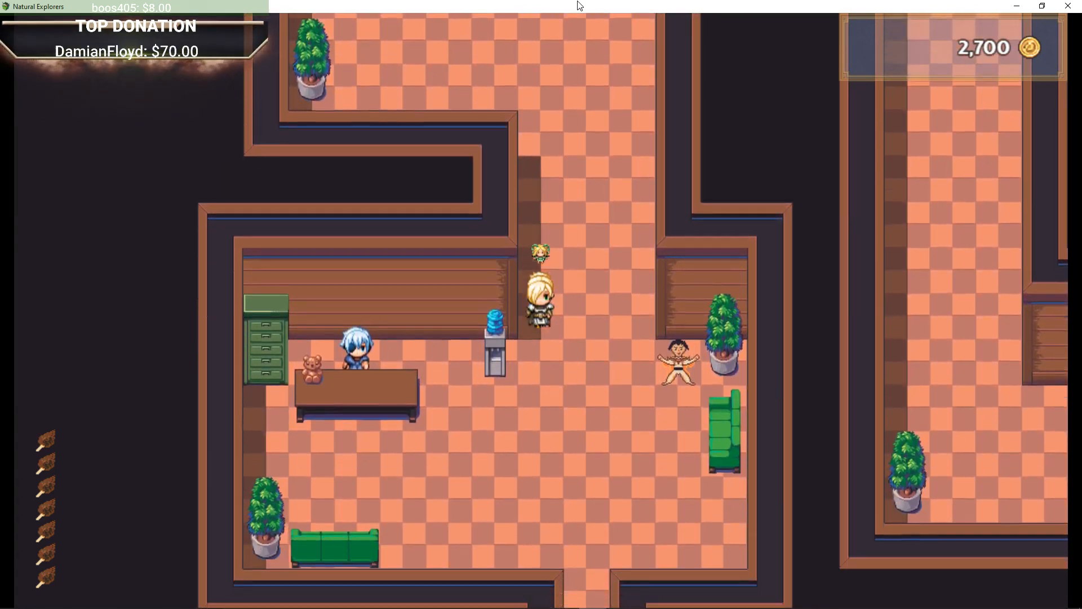
Open the item inventory and browse the Food category, viewing details of entries such as Spring Water, Ripe Orange and Food Ration.
{"action": "key", "text": "Escape"}
{"action": "key", "text": "Return"}
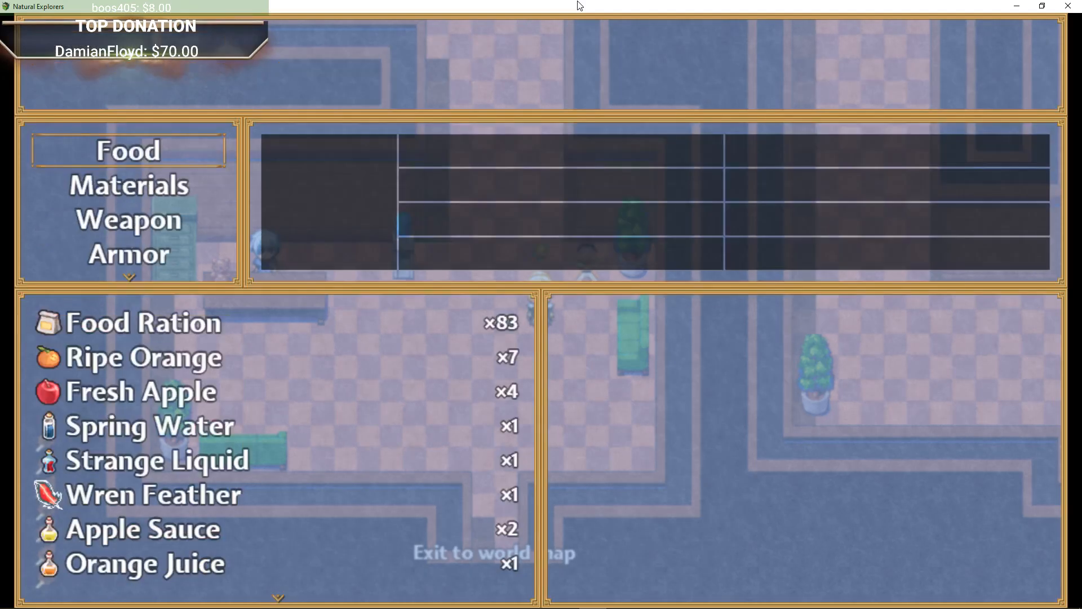
{"action": "key", "text": "Return"}
{"action": "key", "text": "Up"}
{"action": "key", "text": "Up"}
{"action": "key", "text": "Up"}
{"action": "key", "text": "Up"}
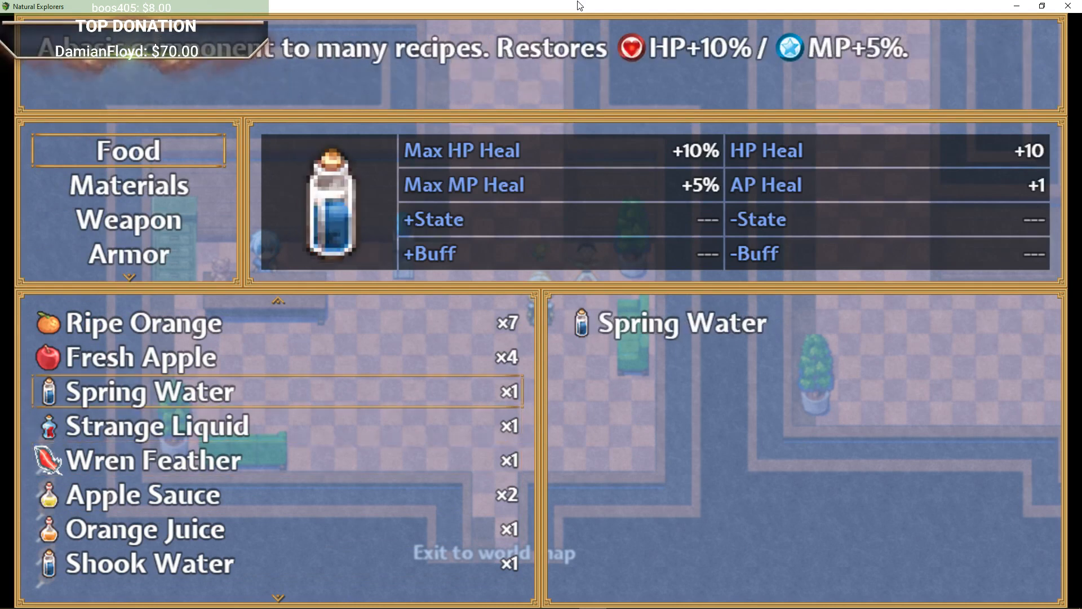
{"action": "key", "text": "Down"}
{"action": "key", "text": "Down"}
{"action": "key", "text": "Down"}
{"action": "key", "text": "Up"}
{"action": "key", "text": "Up"}
{"action": "key", "text": "Up"}
{"action": "key", "text": "Up"}
{"action": "key", "text": "Up"}
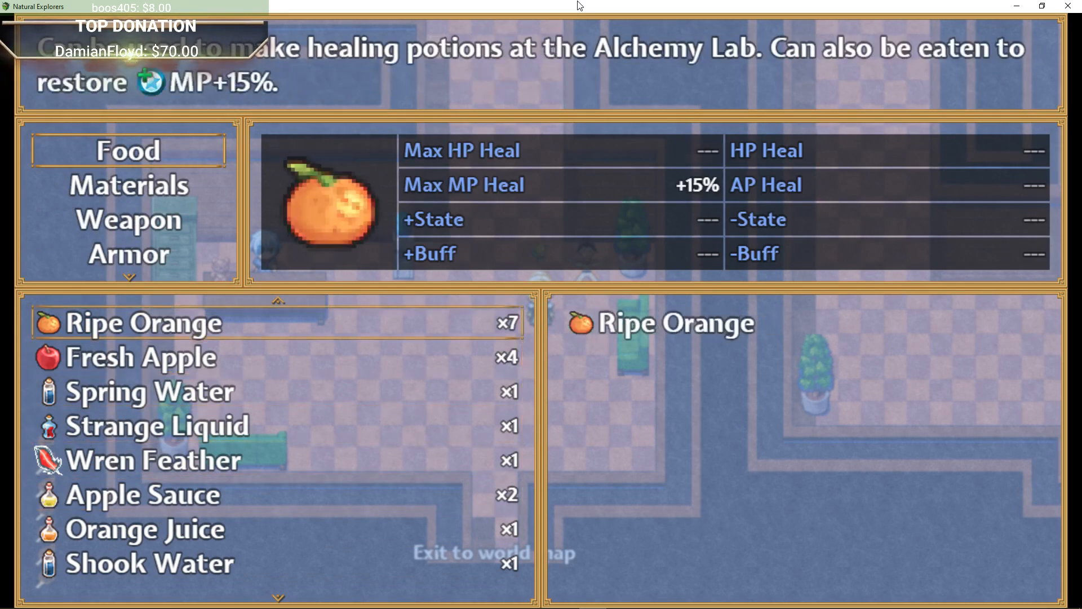
{"action": "key", "text": "Up"}
{"action": "key", "text": "Up"}
{"action": "key", "text": "Up"}
{"action": "key", "text": "Down"}
{"action": "key", "text": "Down"}
{"action": "key", "text": "Down"}
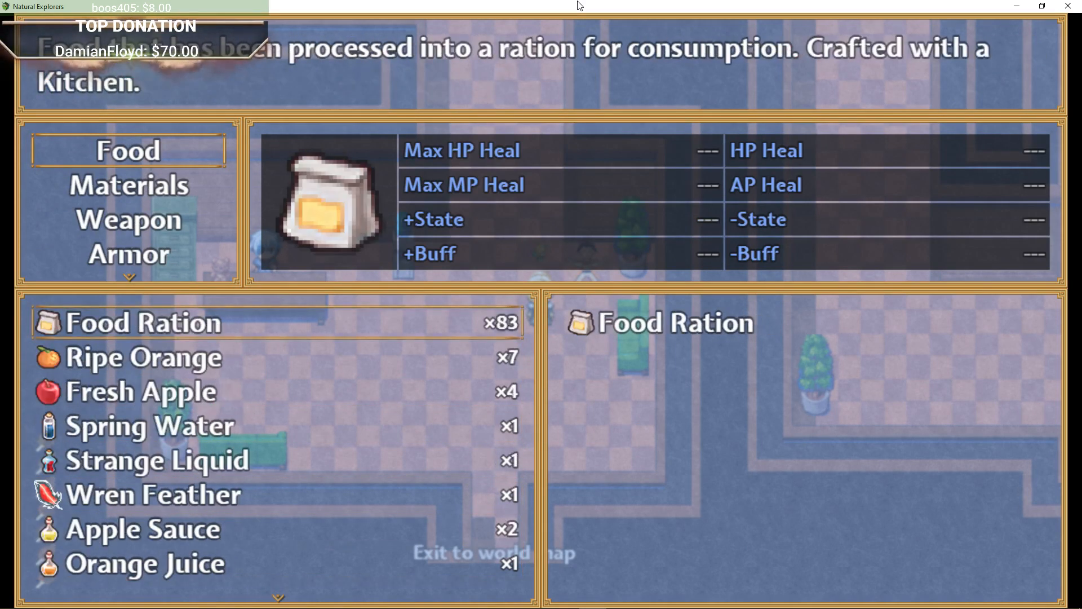
View the Strange Liquid's details and use options, and close the inventory without using it.
{"action": "key", "text": "Down"}
{"action": "key", "text": "Down"}
{"action": "key", "text": "Down"}
{"action": "key", "text": "Down"}
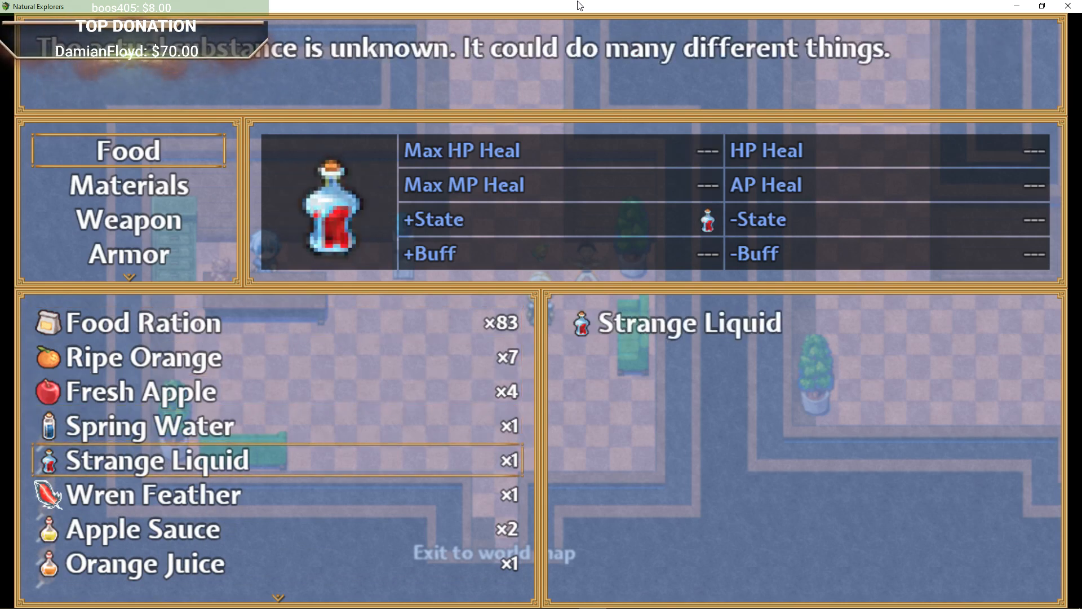
{"action": "key", "text": "Return"}
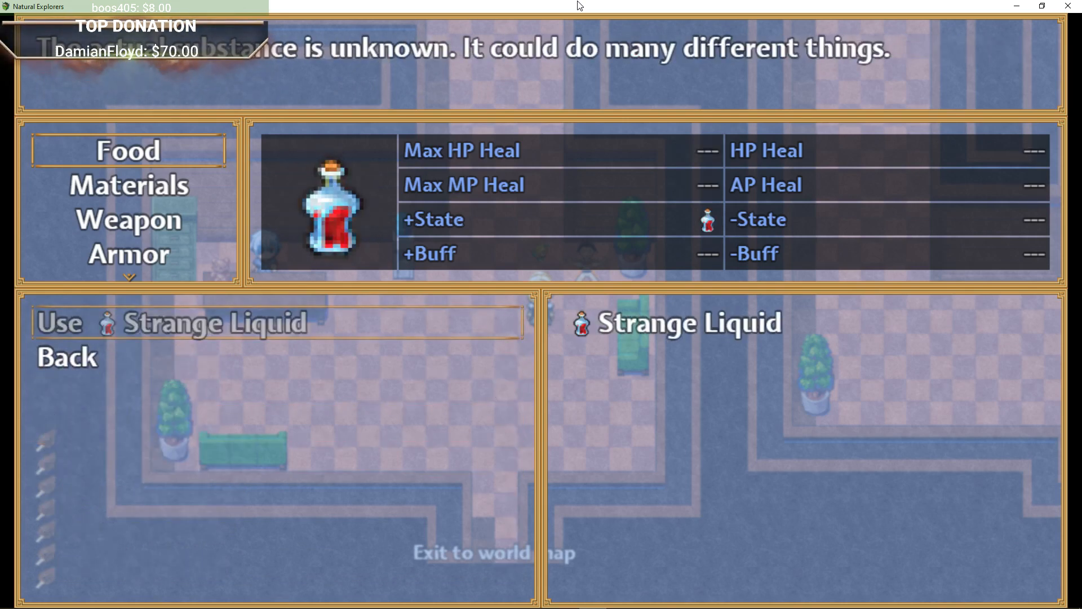
{"action": "key", "text": "Escape"}
{"action": "key", "text": "Escape"}
{"action": "key", "text": "Escape"}
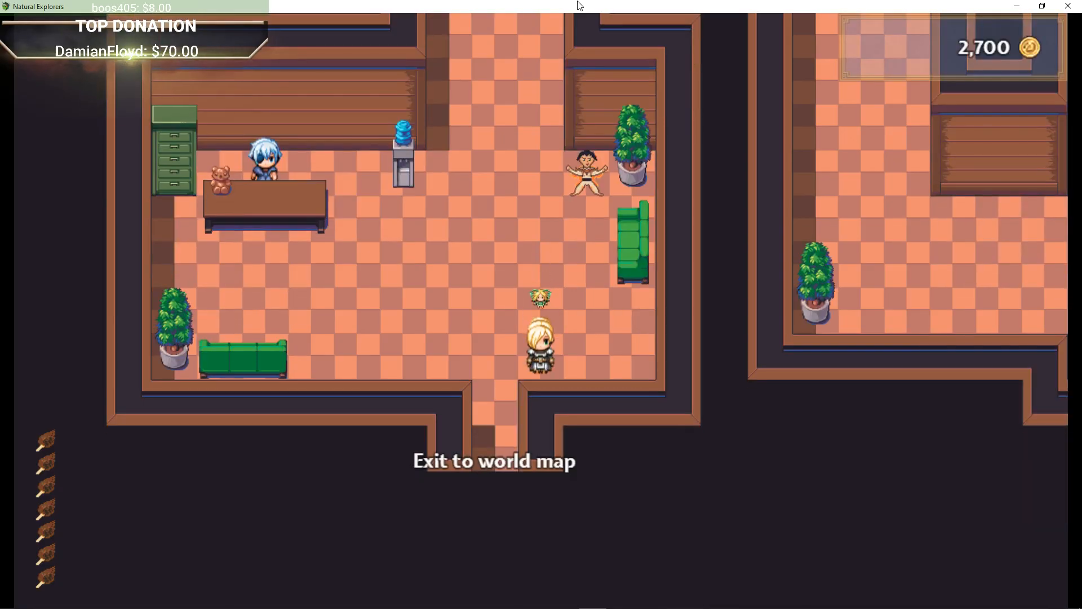
Leave the building through the lobby exit and walk west from The Classroom across the world map.
{"action": "key", "text": "Left"}
{"action": "key", "text": "Down"}
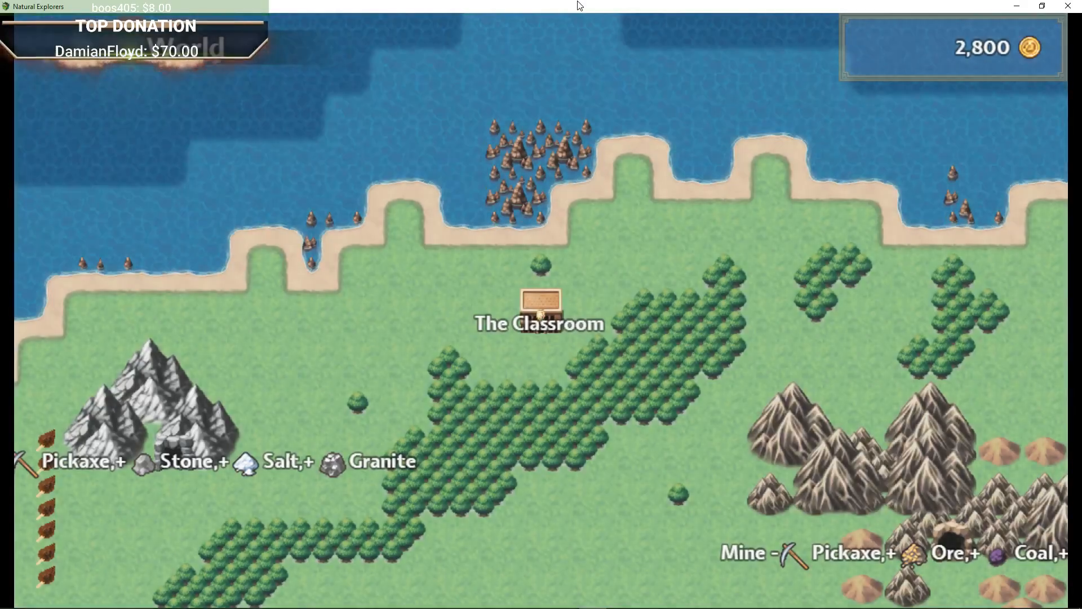
{"action": "key", "text": "Down"}
{"action": "key", "text": "Left"}
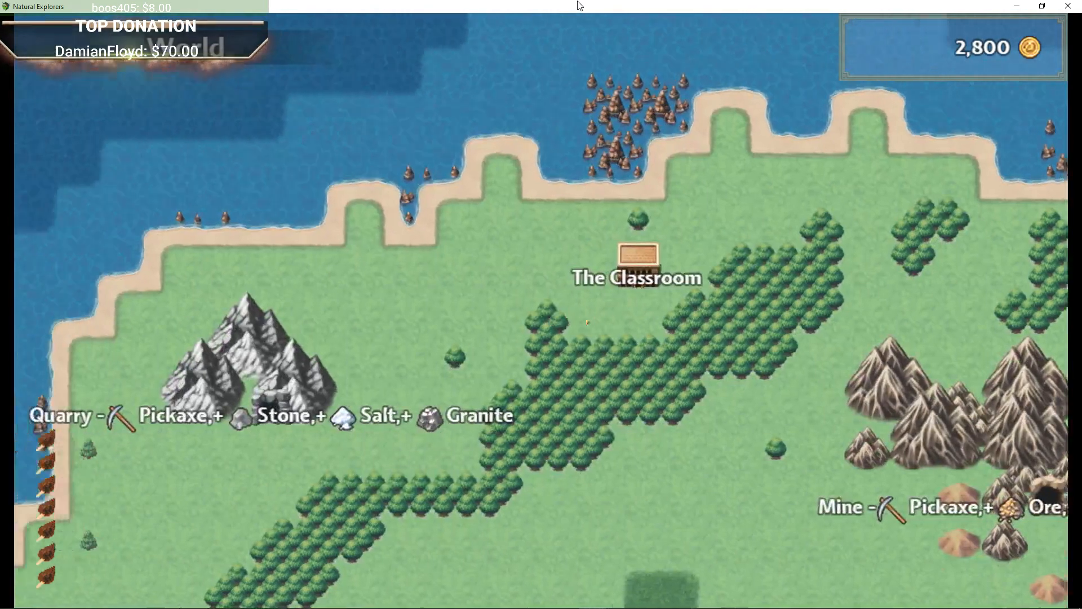
{"action": "key", "text": "Up"}
{"action": "key", "text": "Down"}
{"action": "key", "text": "Left"}
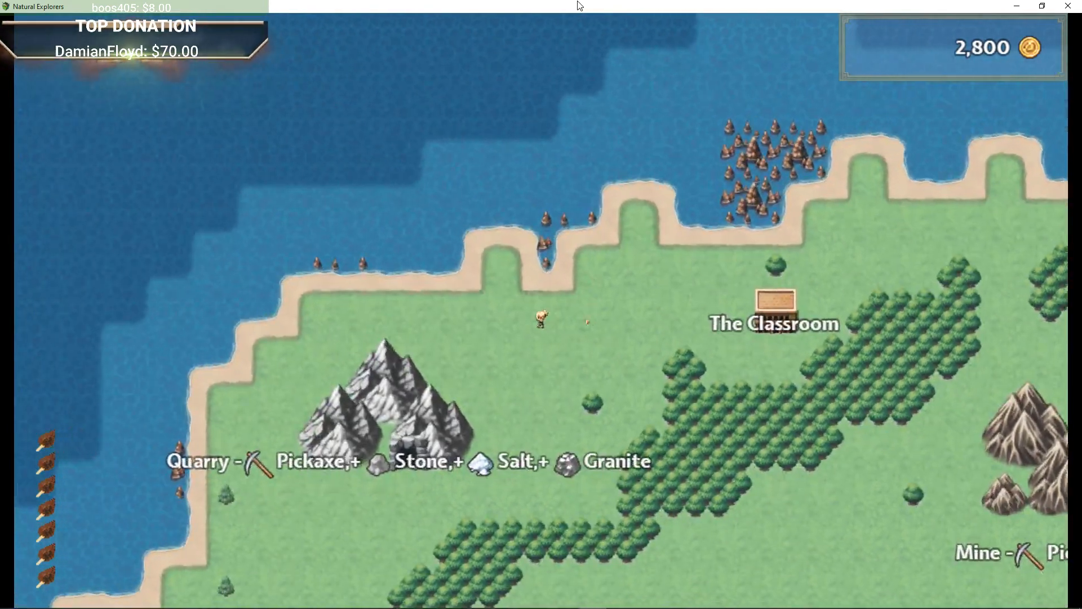
Walk around the grey mountains to the Quarry entrance and build the quarry for 1,000Ç.
{"action": "key", "text": "Down"}
{"action": "key", "text": "Down"}
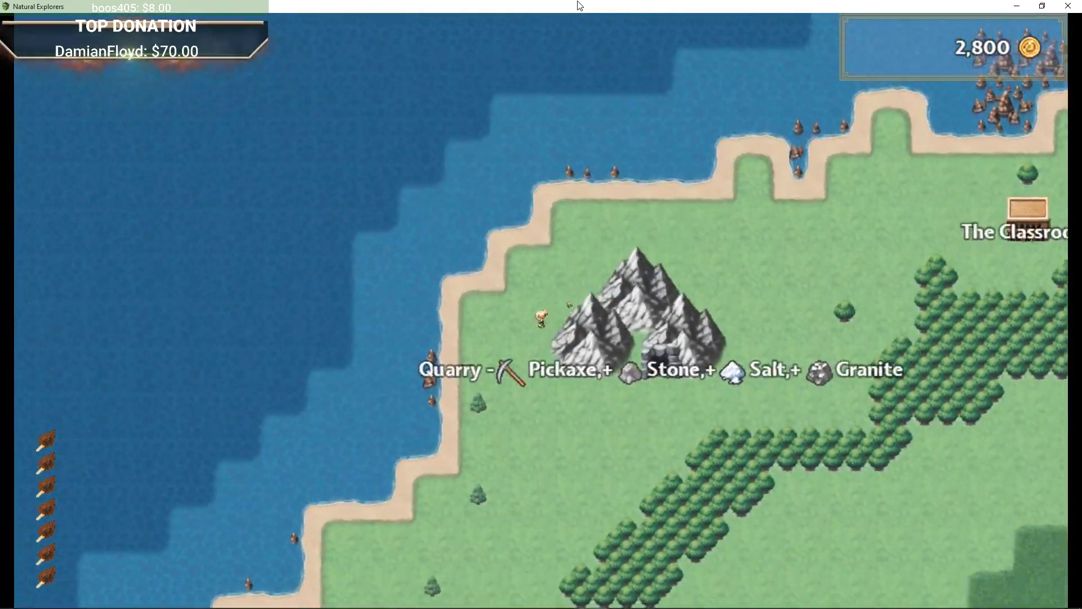
{"action": "key", "text": "Left"}
{"action": "key", "text": "Right"}
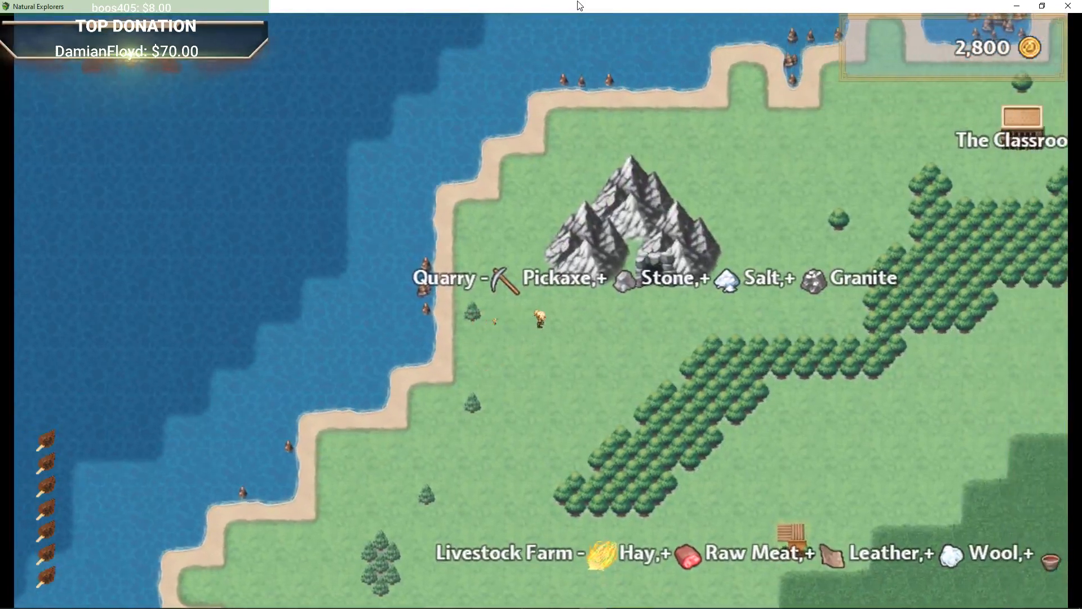
{"action": "key", "text": "Up"}
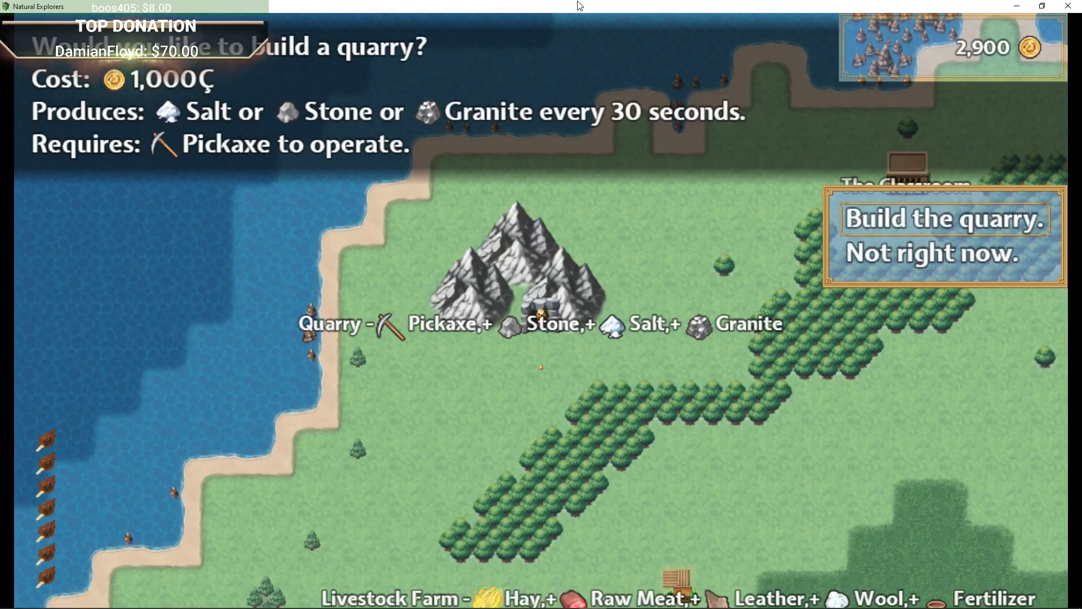
{"action": "key", "text": "Return"}
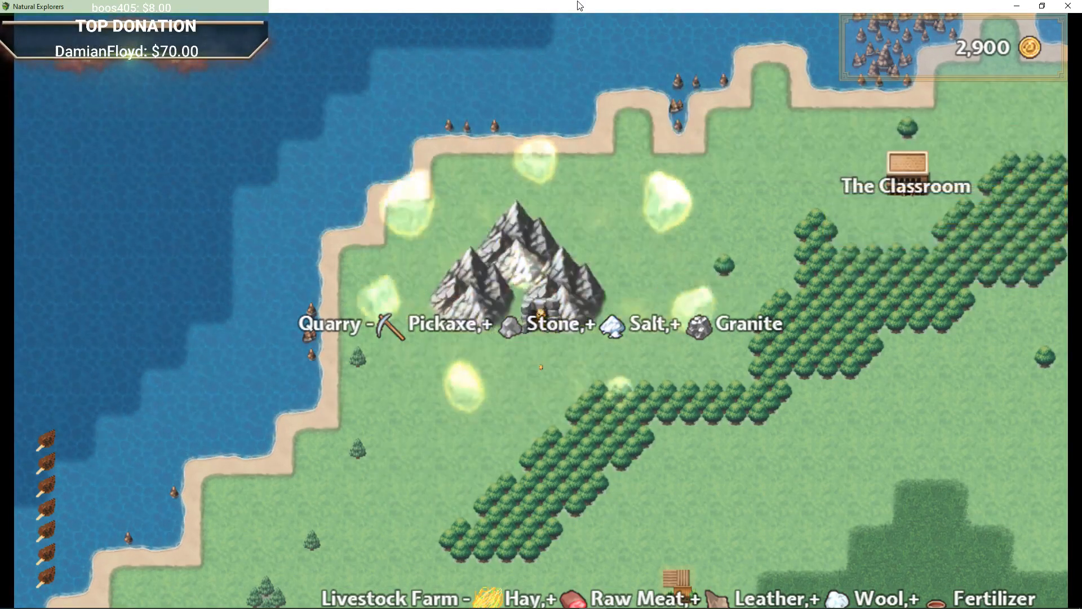
Walk from the Quarry down to the Dock on the southwest coast and build the dock.
{"action": "key", "text": "Down"}
{"action": "key", "text": "Left"}
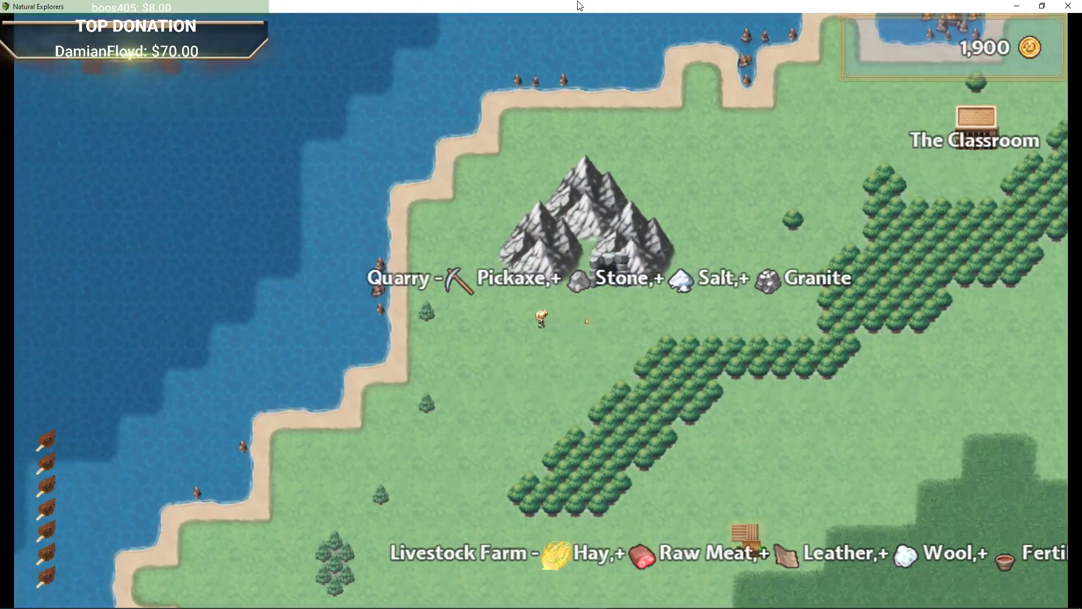
{"action": "key", "text": "Up"}
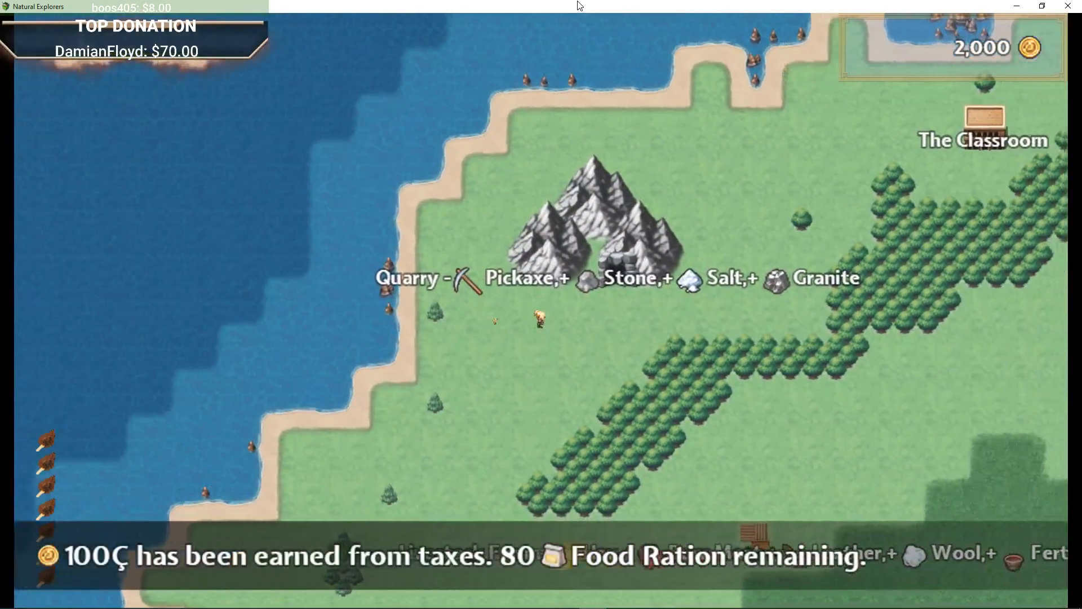
{"action": "key", "text": "Right"}
{"action": "key", "text": "Right"}
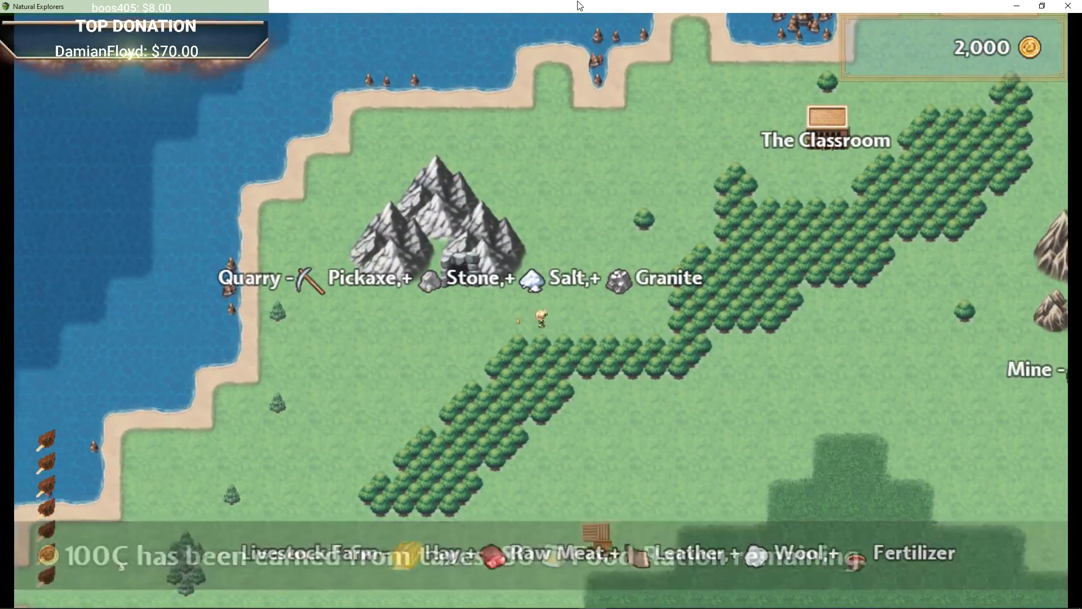
{"action": "key", "text": "Left"}
{"action": "key", "text": "Right"}
{"action": "key", "text": "Left"}
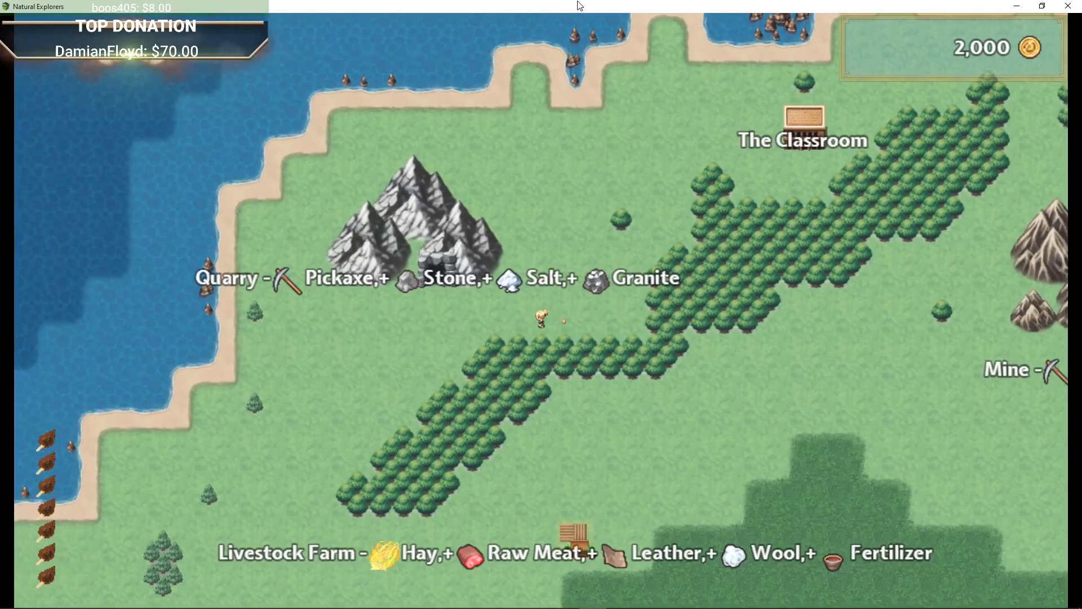
{"action": "key", "text": "Down"}
{"action": "key", "text": "Left"}
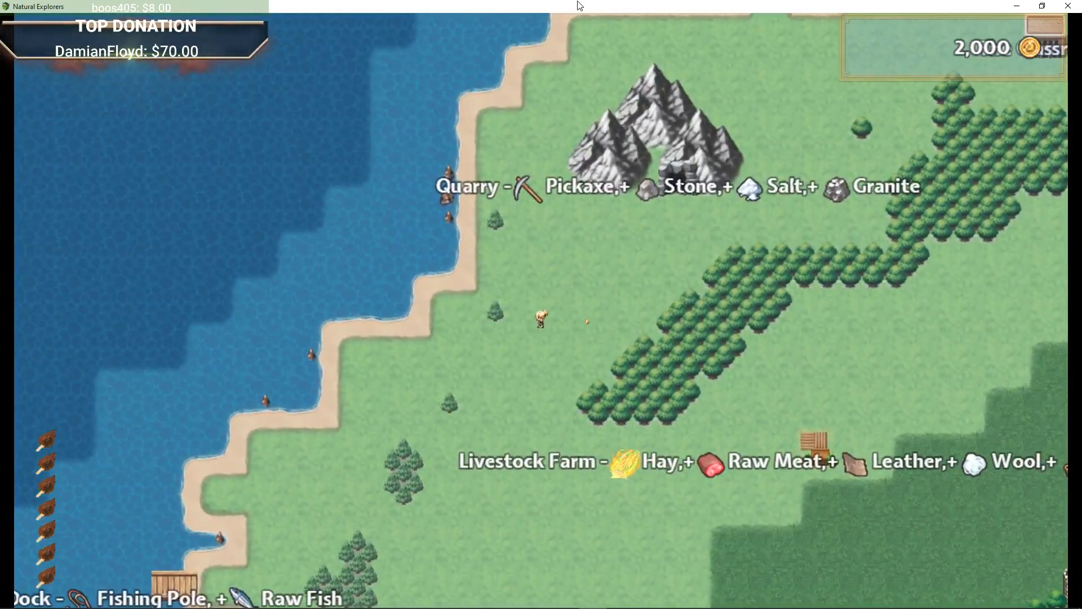
{"action": "key", "text": "Down"}
{"action": "key", "text": "Right"}
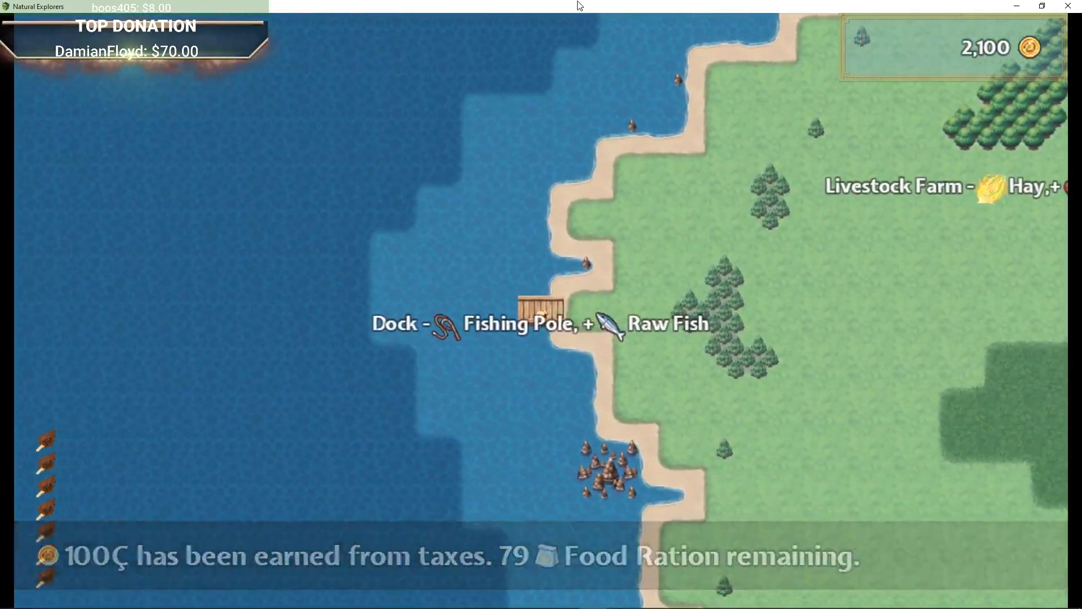
{"action": "key", "text": "Return"}
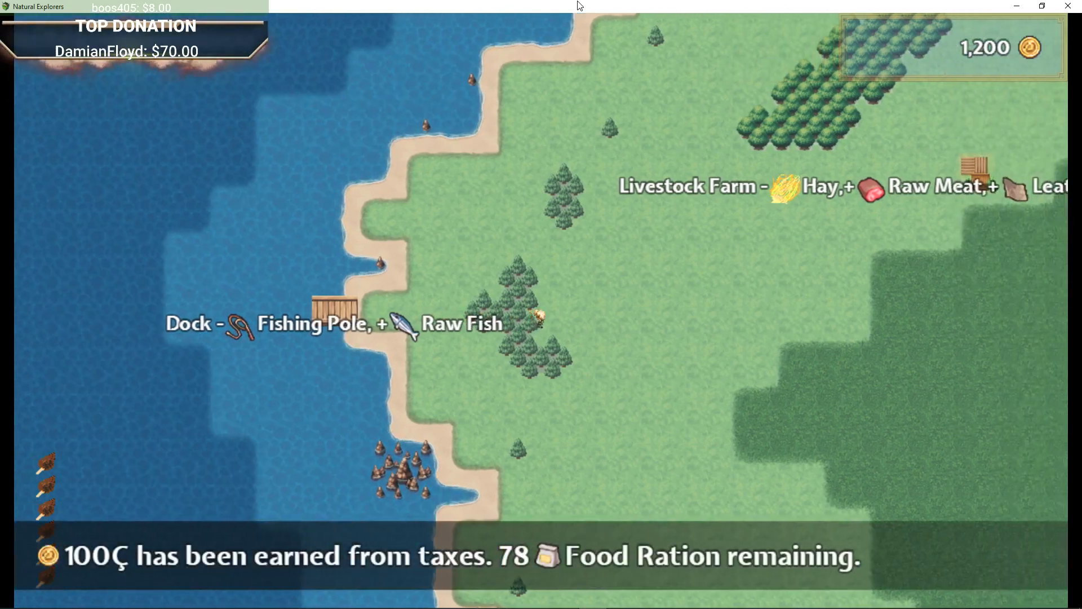
Walk northeast from the Dock to the Livestock Farm and build the farm.
{"action": "key", "text": "Right"}
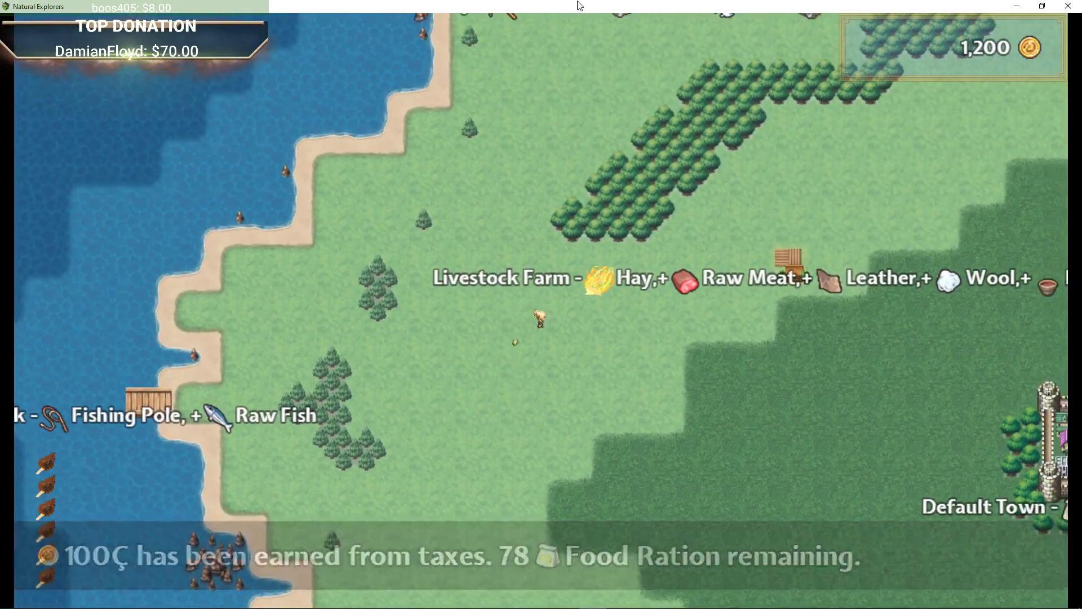
{"action": "key", "text": "Right"}
{"action": "key", "text": "Up"}
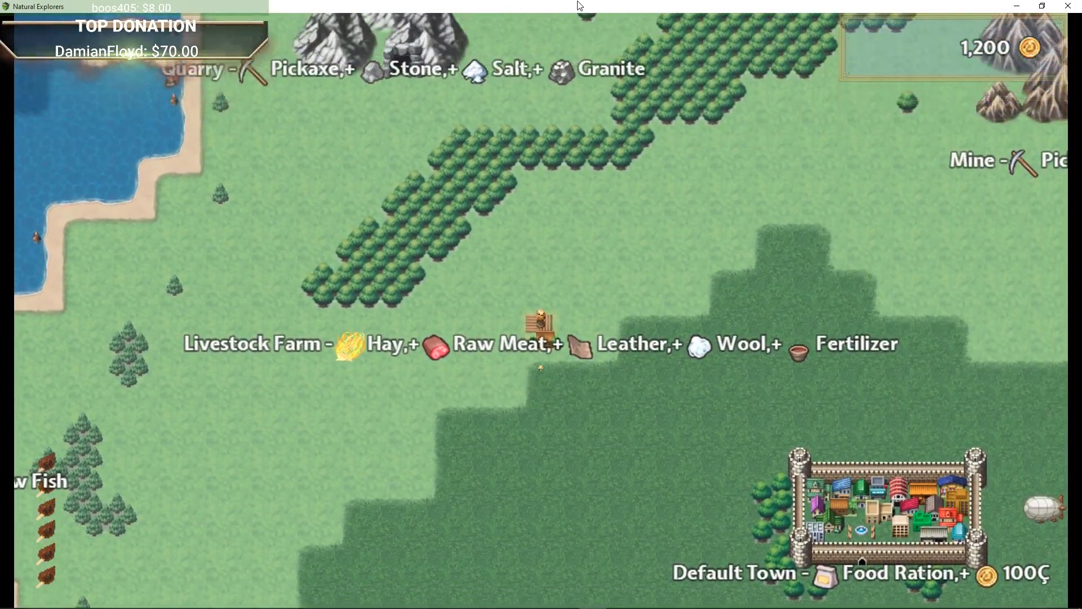
{"action": "key", "text": "Right"}
{"action": "key", "text": "Down"}
{"action": "key", "text": "Left"}
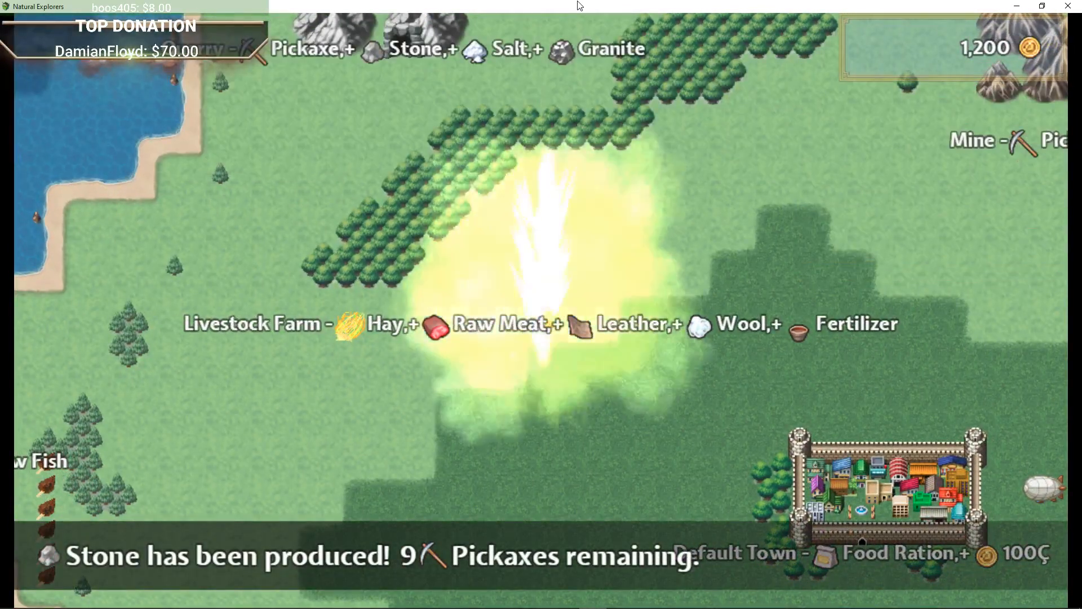
Walk east past Default Town and north to the Mine entrance in the brown mountains.
{"action": "key", "text": "Right"}
{"action": "key", "text": "Down"}
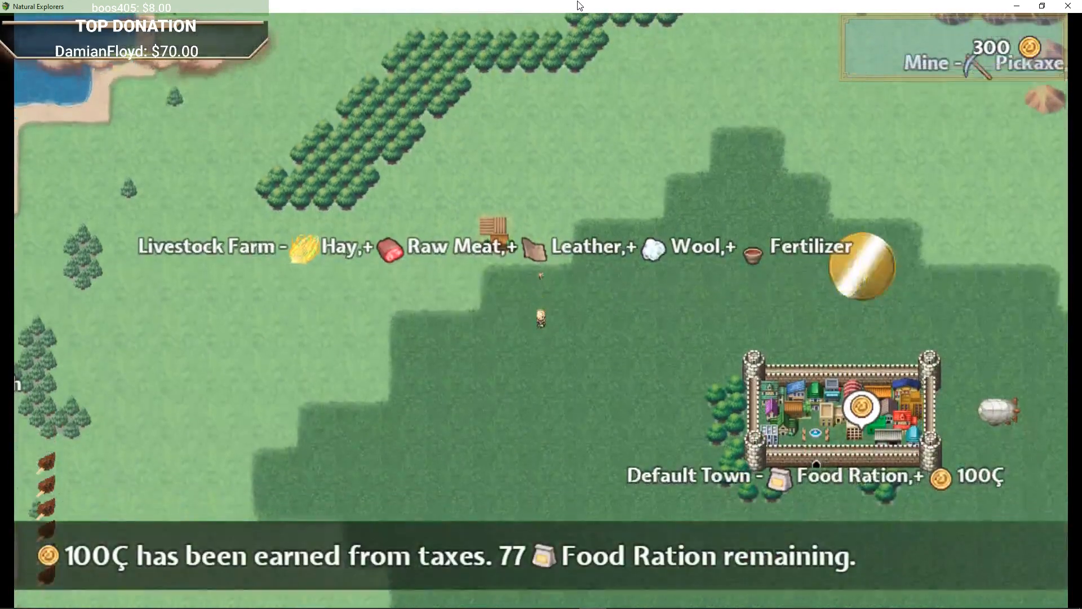
{"action": "key", "text": "Right"}
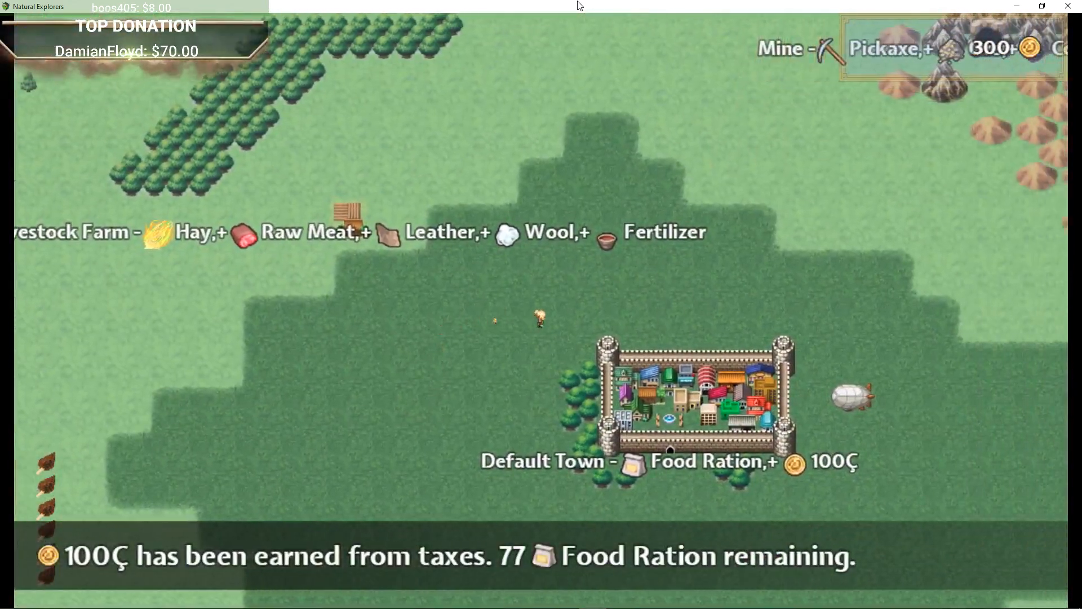
{"action": "key", "text": "Right"}
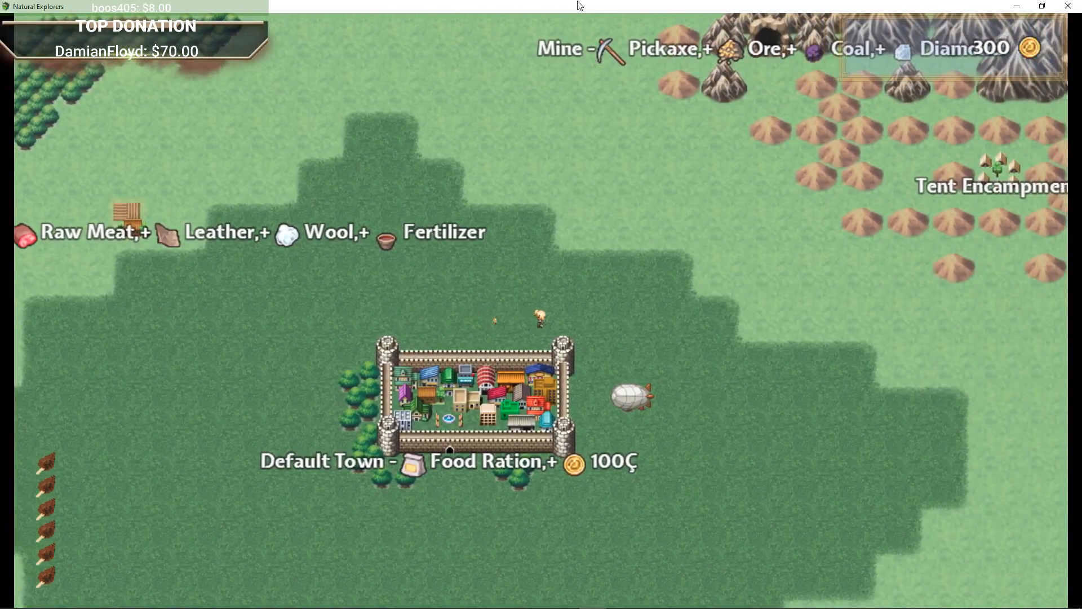
{"action": "key", "text": "Up"}
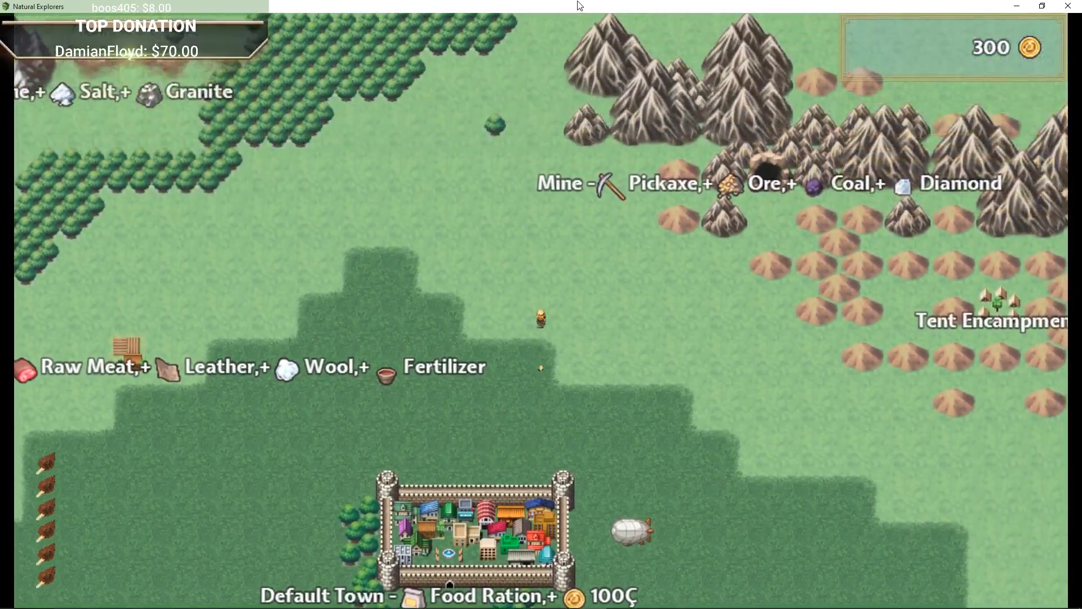
{"action": "key", "text": "Right"}
{"action": "key", "text": "Right"}
{"action": "key", "text": "Up"}
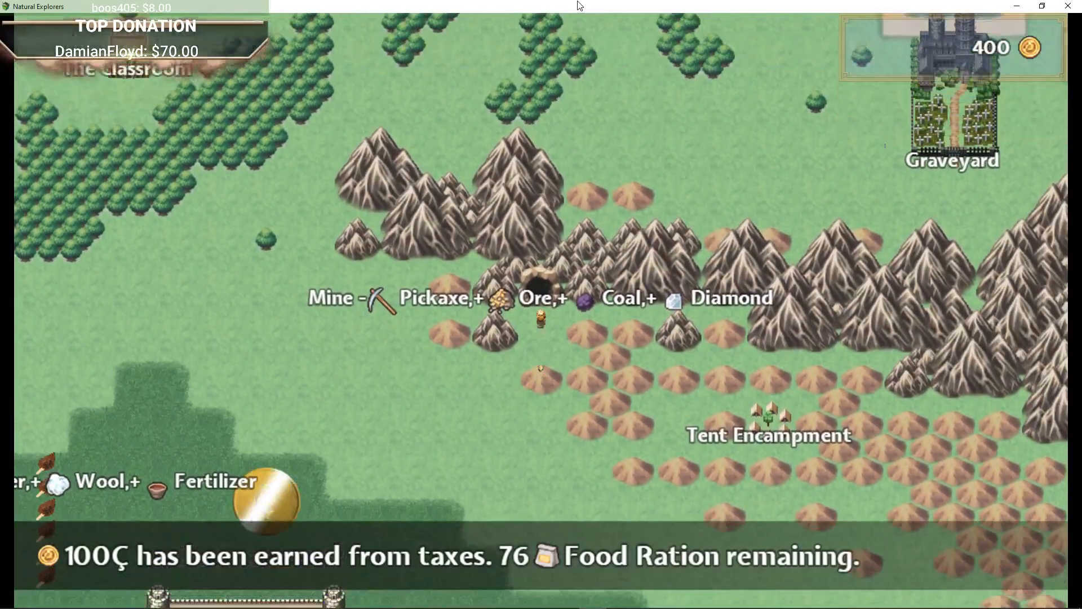
Walk back south to the airship beside Default Town and board it.
{"action": "key", "text": "Down"}
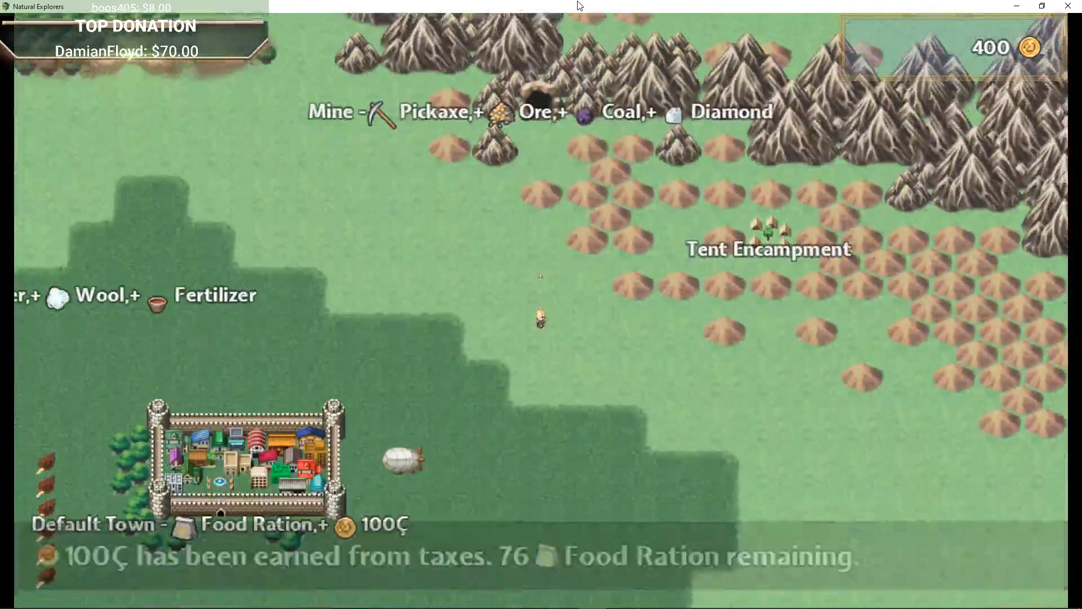
{"action": "key", "text": "Left"}
{"action": "key", "text": "Up"}
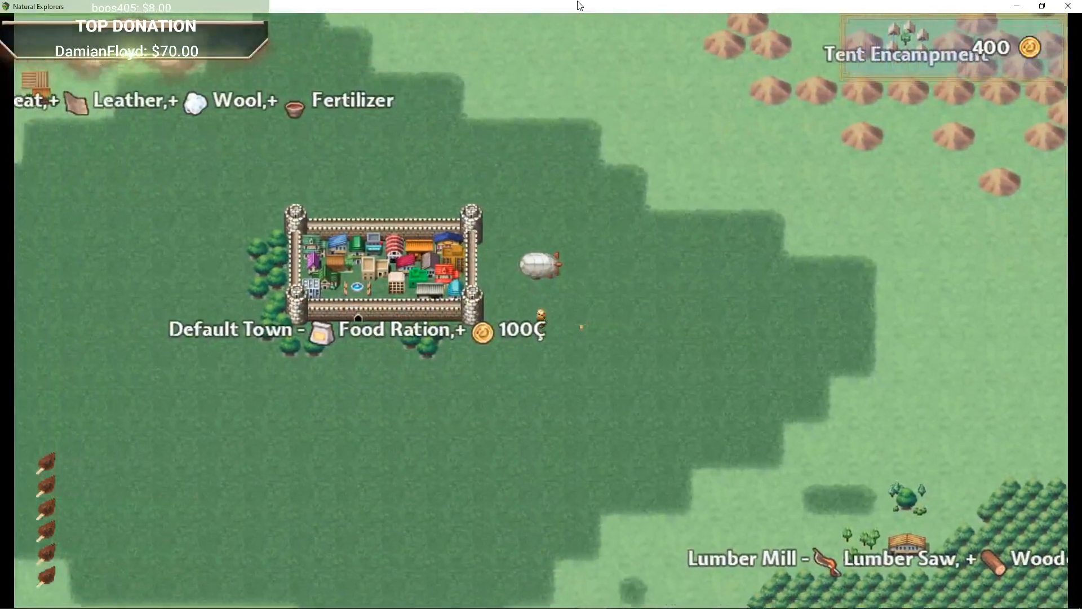
{"action": "key", "text": "Down"}
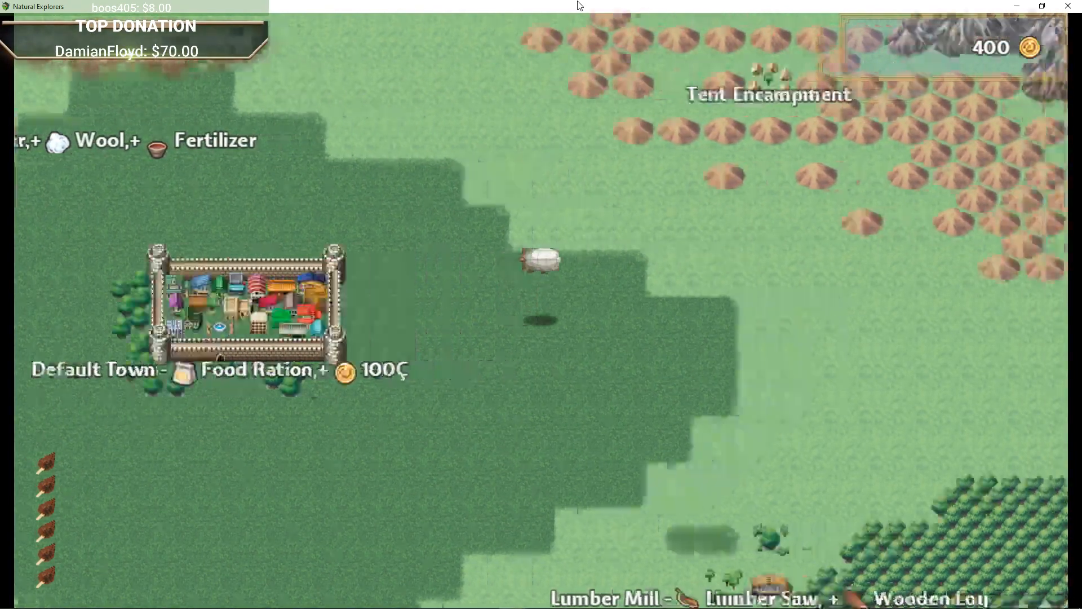
Fly the airship east toward the Tent Encampment and back, then land beside Default Town and disembark.
{"action": "key", "text": "Up"}
{"action": "key", "text": "Right"}
{"action": "key", "text": "Down"}
{"action": "key", "text": "Left"}
{"action": "key", "text": "Down"}
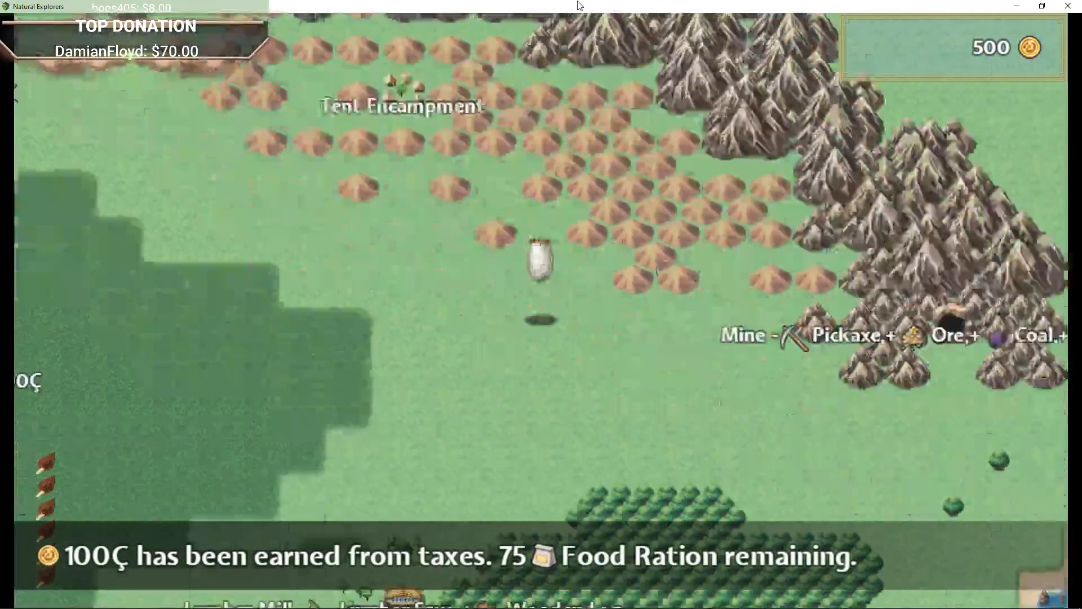
{"action": "key", "text": "Left"}
{"action": "key", "text": "Down"}
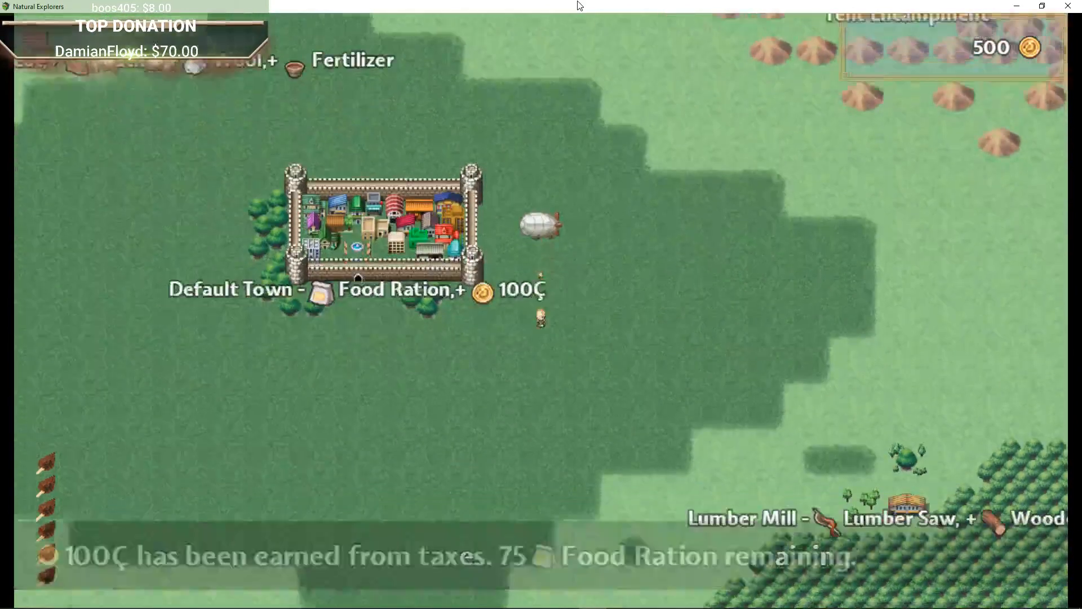
Walk southwest from Default Town to the stone tower on the tip of the coastal peninsula.
{"action": "key", "text": "Left"}
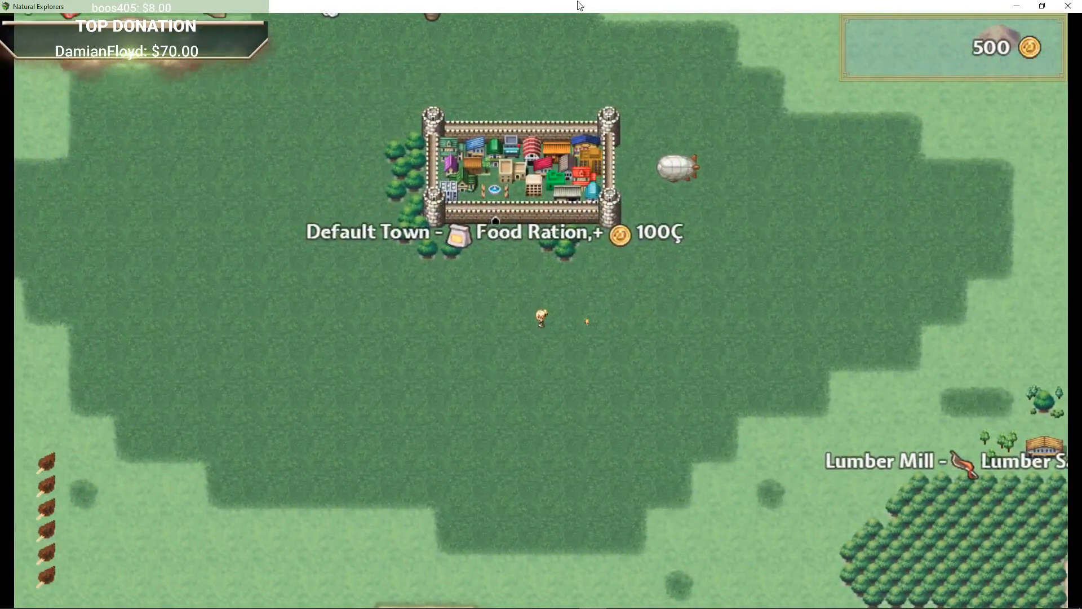
{"action": "key", "text": "Right"}
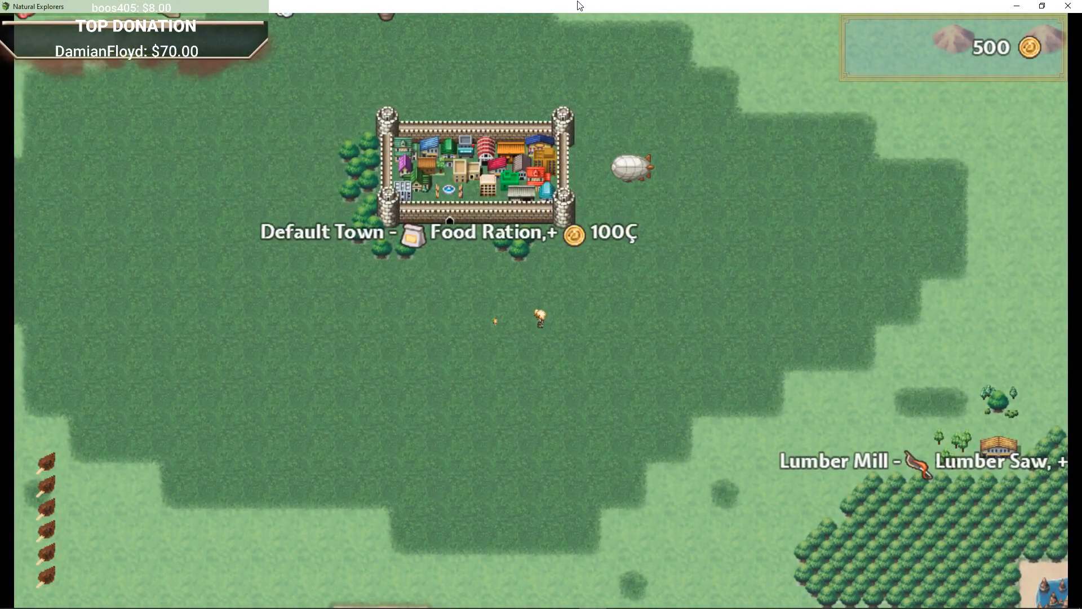
{"action": "key", "text": "Left"}
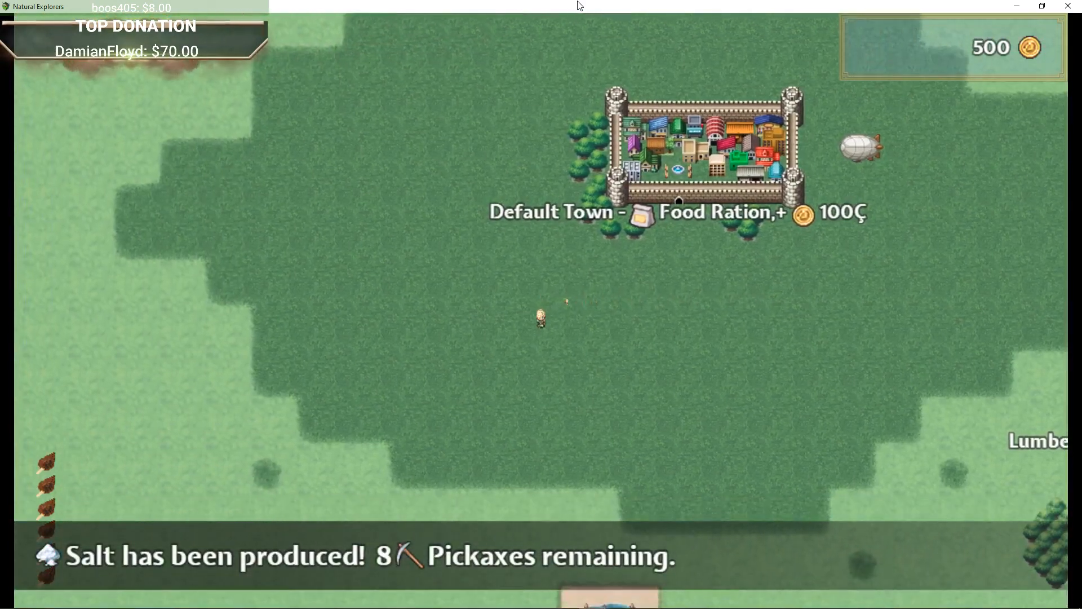
{"action": "key", "text": "Left"}
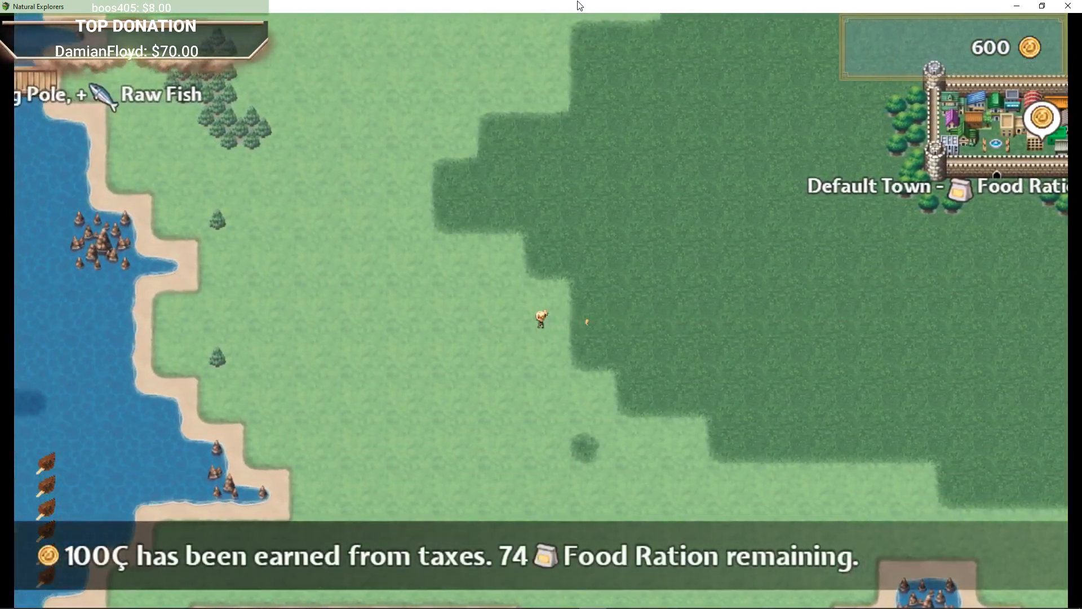
{"action": "key", "text": "Down"}
{"action": "key", "text": "Left"}
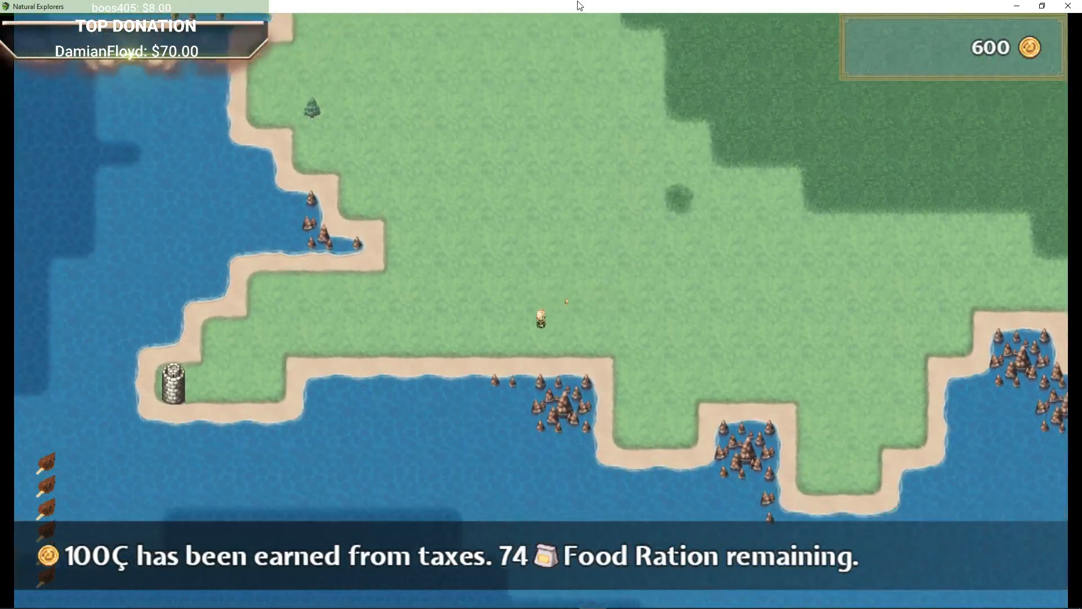
{"action": "key", "text": "Down"}
{"action": "key", "text": "Left"}
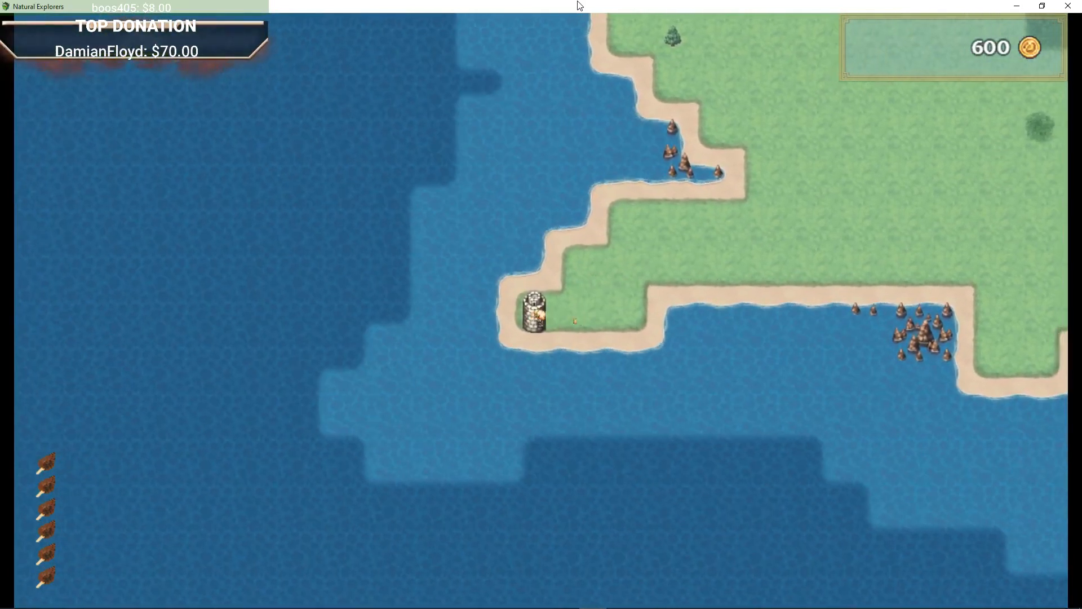
{"action": "key", "text": "Left"}
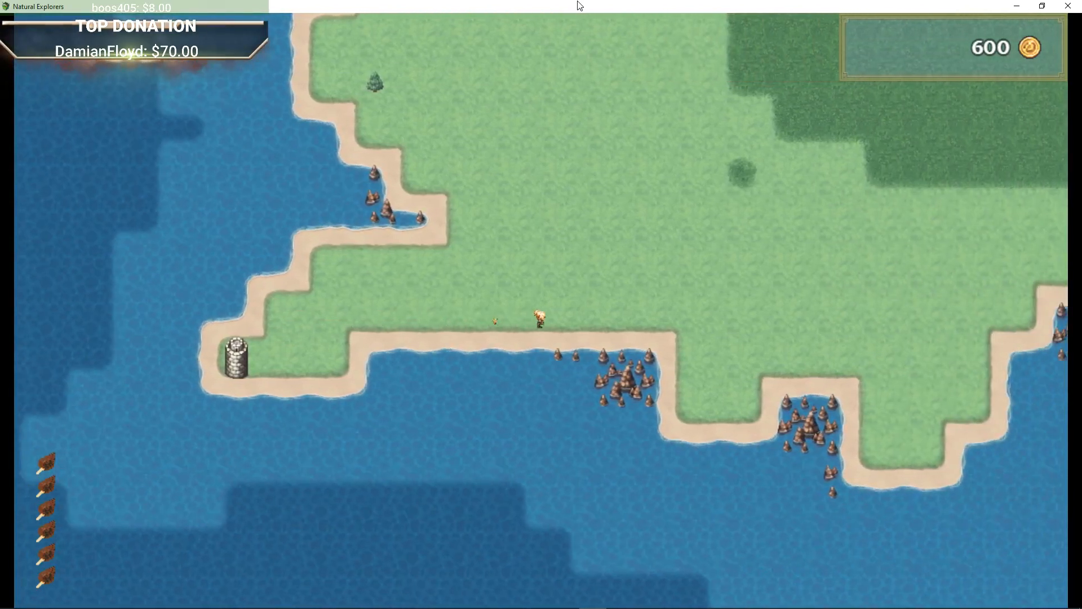
Walk east along the south coast and up to the Lumber Mill to view its purchase offer.
{"action": "key", "text": "Right"}
{"action": "key", "text": "Up"}
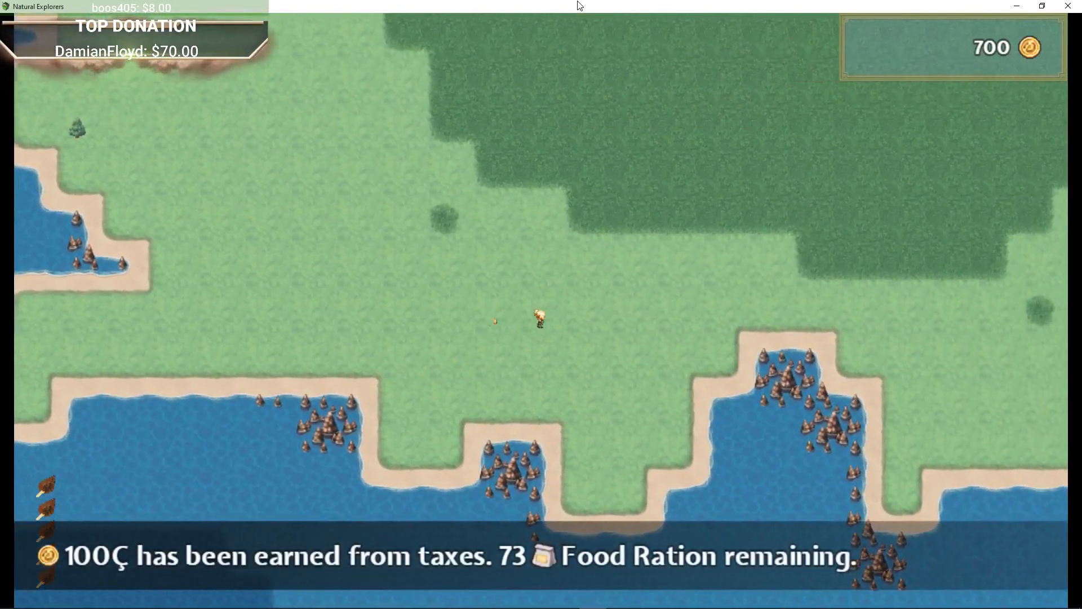
{"action": "key", "text": "Right"}
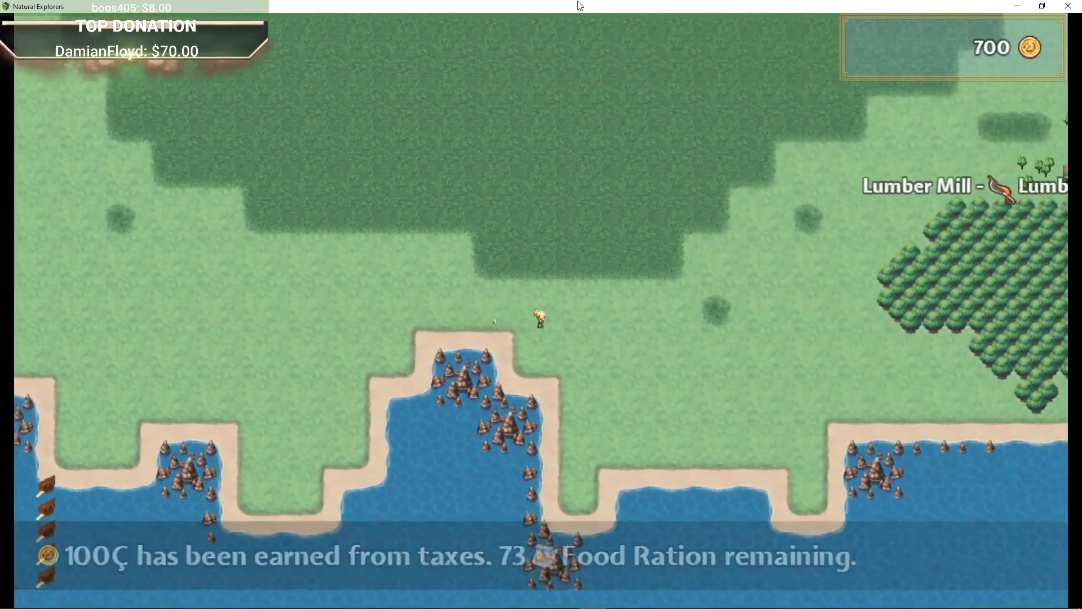
{"action": "key", "text": "Right"}
{"action": "key", "text": "Up"}
{"action": "key", "text": "Right"}
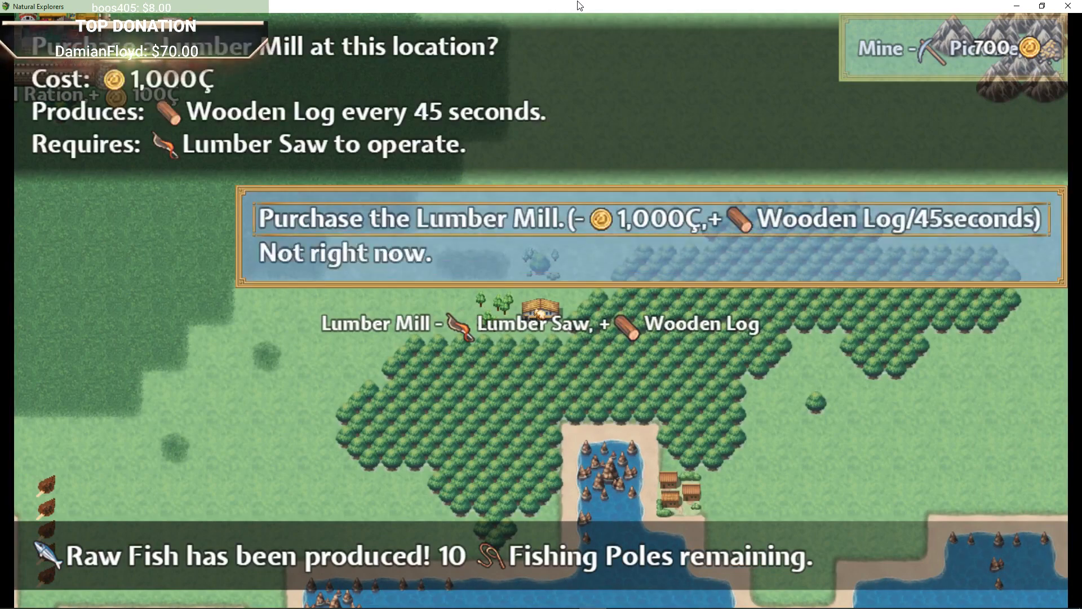
Leave the Lumber Mill unpurchased, enter the coastal town south of the forest and go into the woodworker's house.
{"action": "key", "text": "Right"}
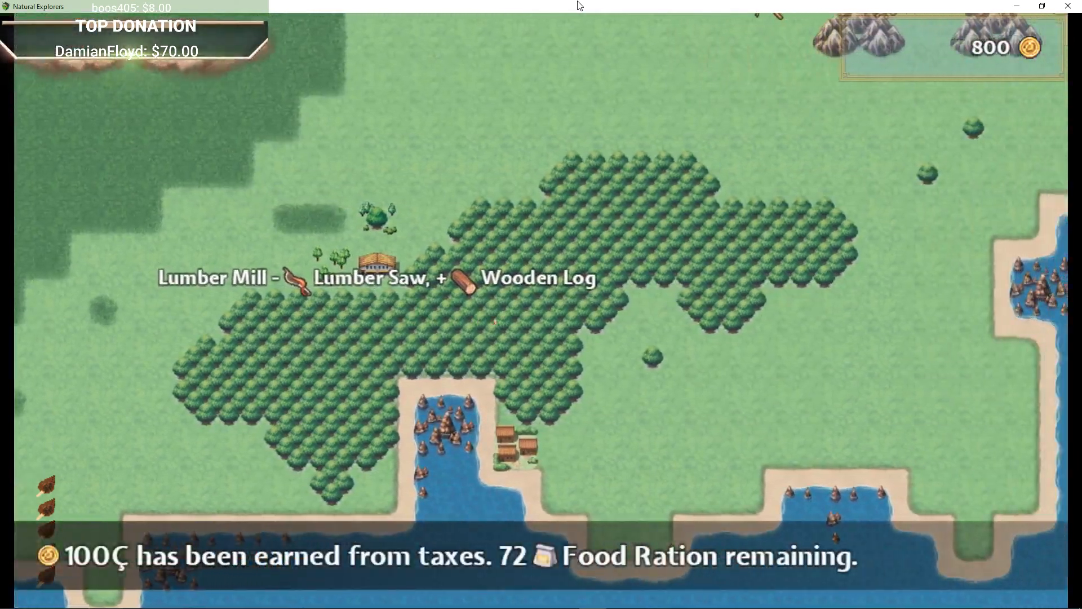
{"action": "key", "text": "Down"}
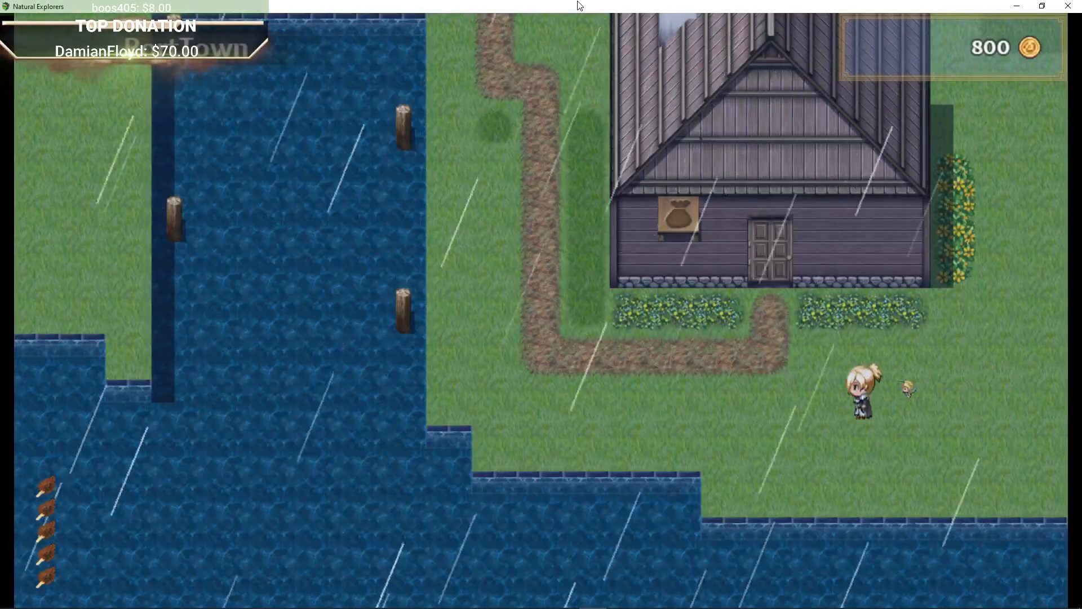
{"action": "key", "text": "Up"}
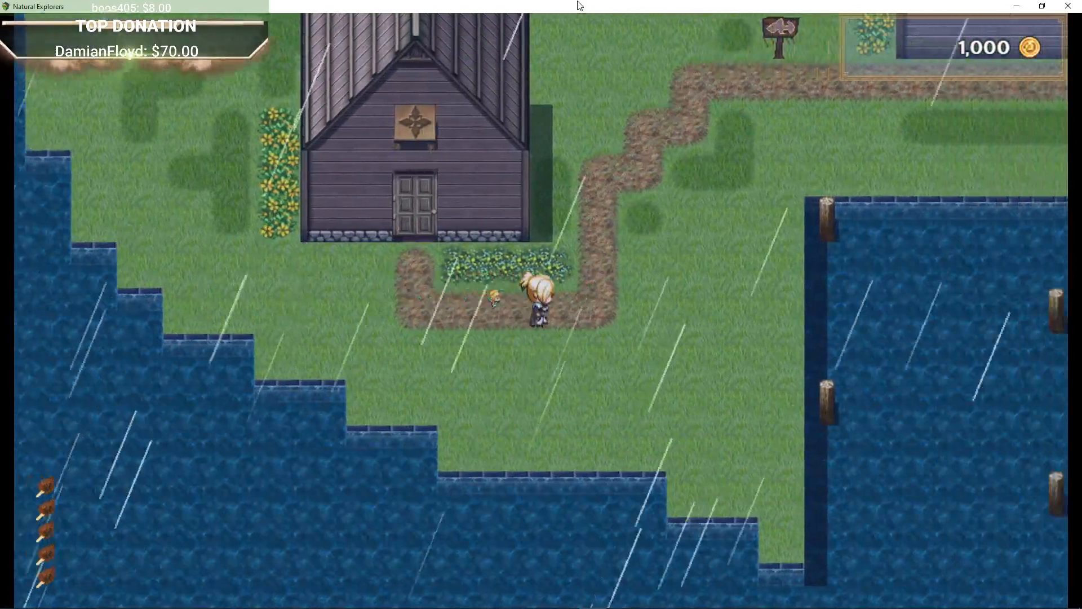
{"action": "key", "text": "Right"}
{"action": "key", "text": "Up"}
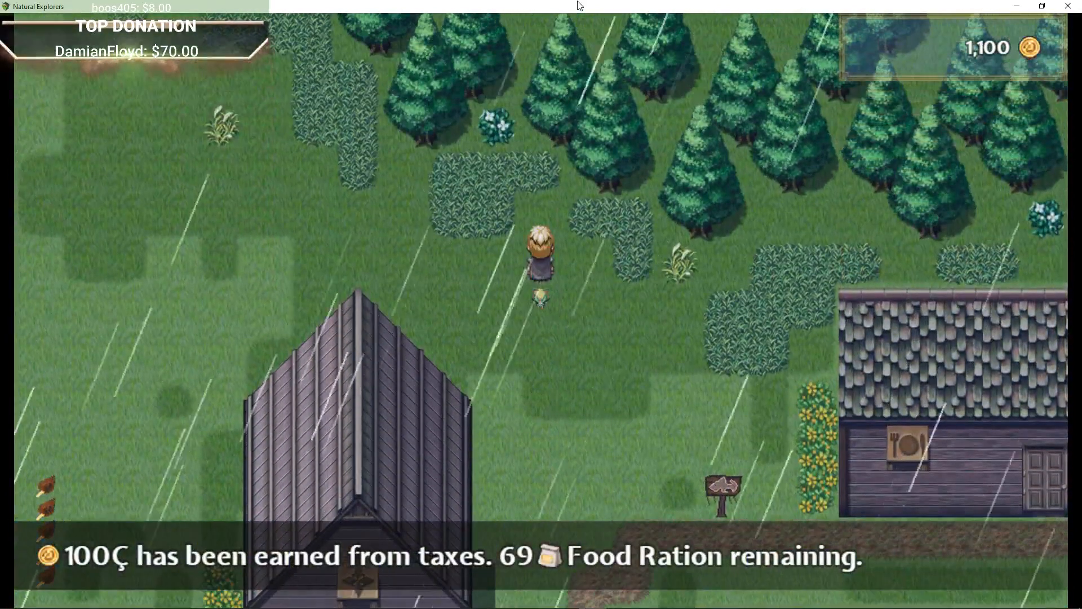
{"action": "key", "text": "Down"}
{"action": "key", "text": "Left"}
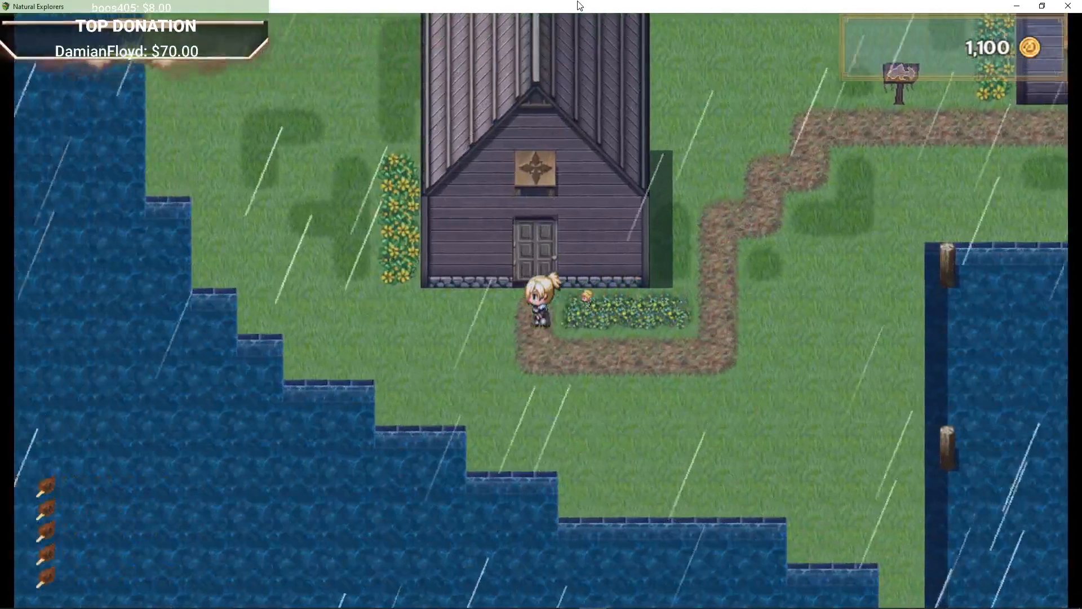
{"action": "key", "text": "Up"}
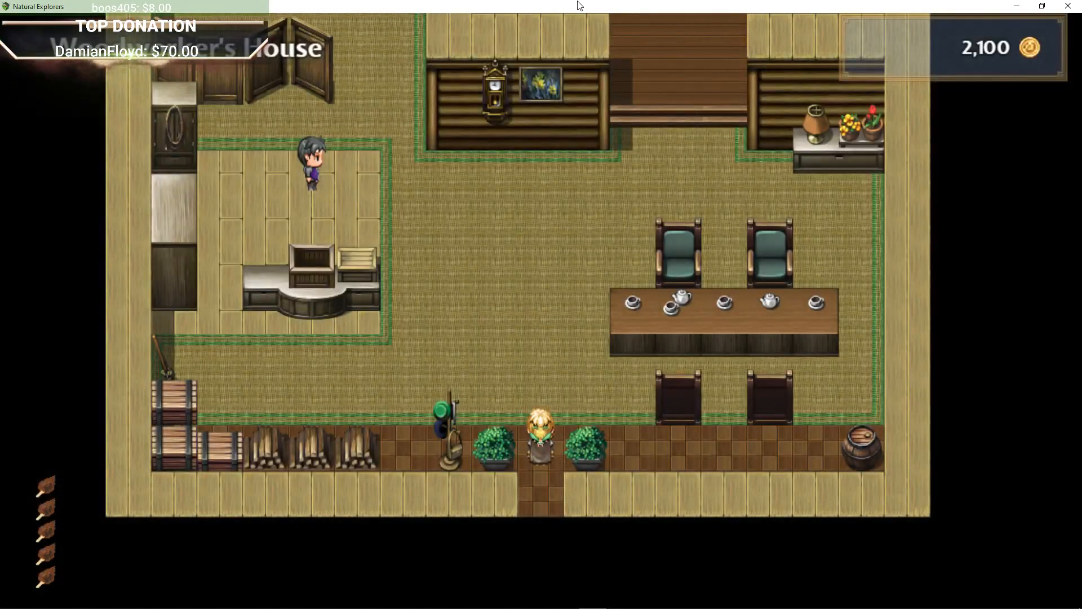
Walk up into the kitchen of the woodworker's house and look around its stove, counters and cupboard.
{"action": "key", "text": "Up"}
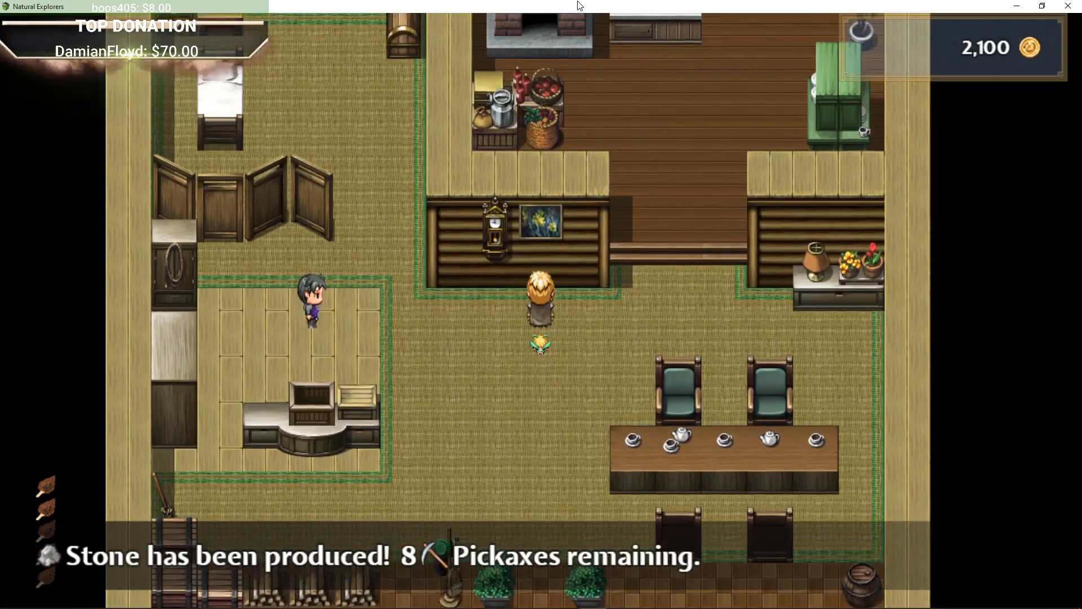
{"action": "key", "text": "Up"}
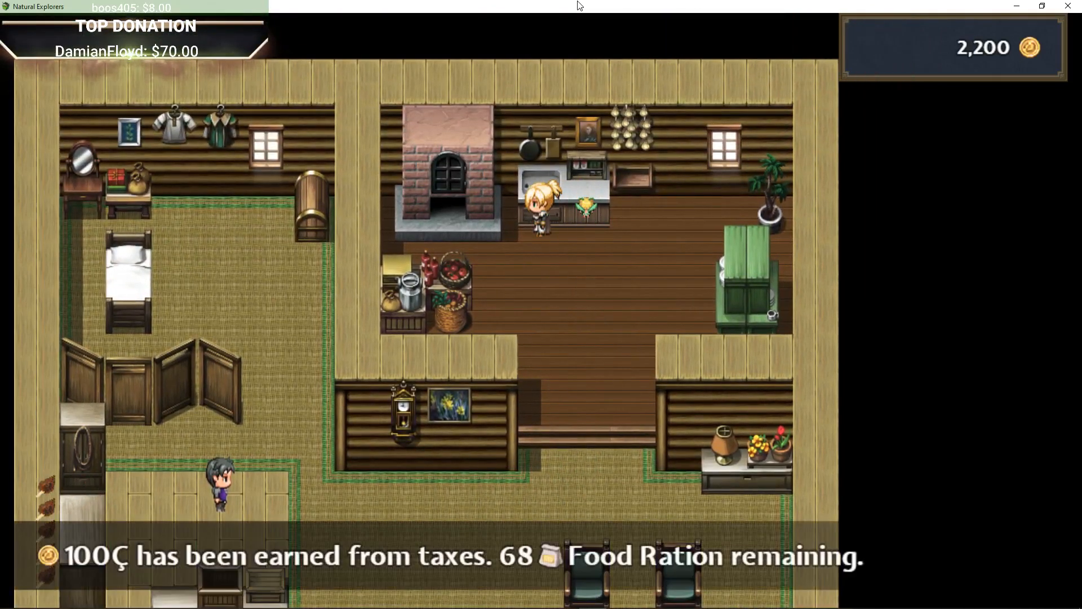
{"action": "key", "text": "Left"}
{"action": "key", "text": "Right"}
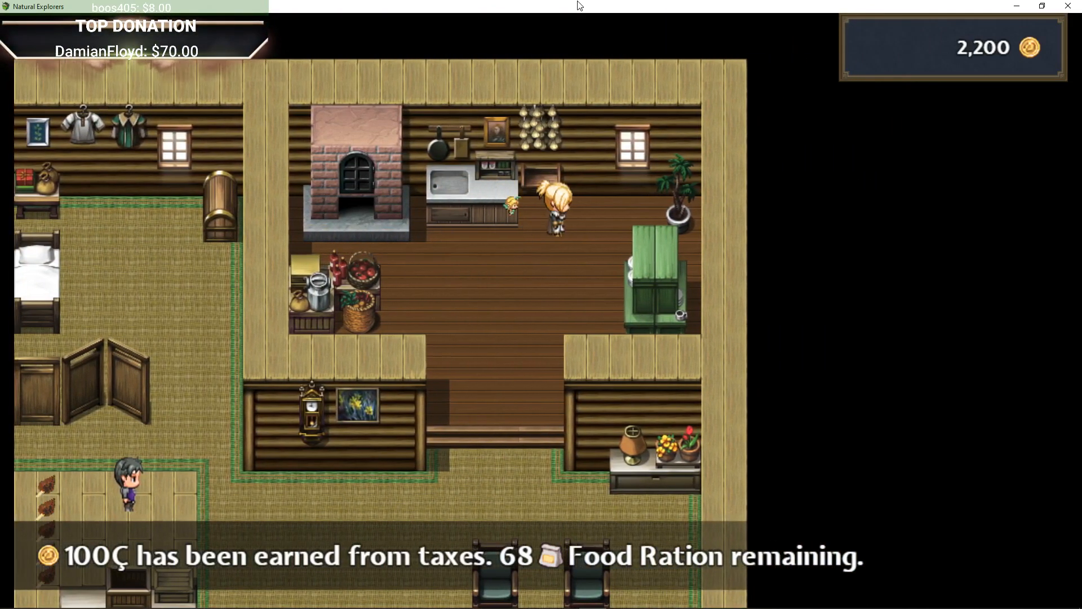
{"action": "key", "text": "Right"}
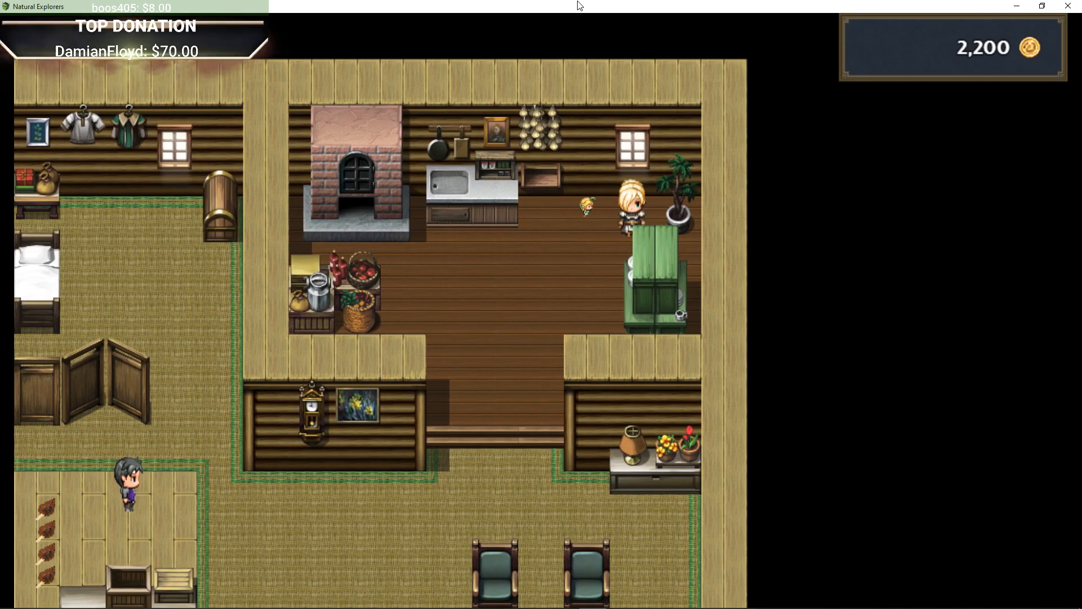
{"action": "key", "text": "Left"}
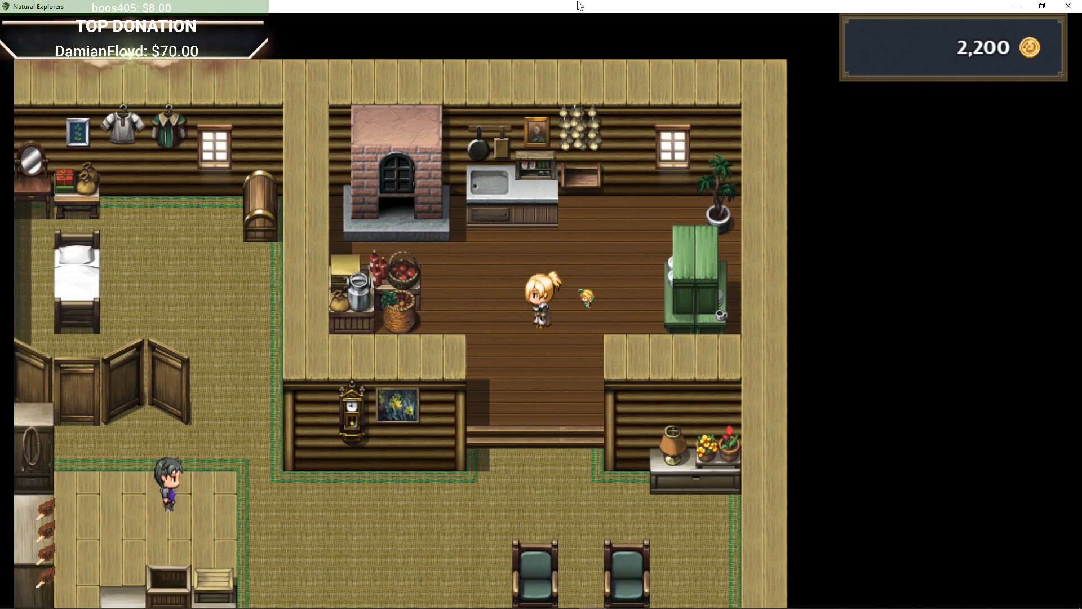
{"action": "key", "text": "Up"}
{"action": "key", "text": "Down"}
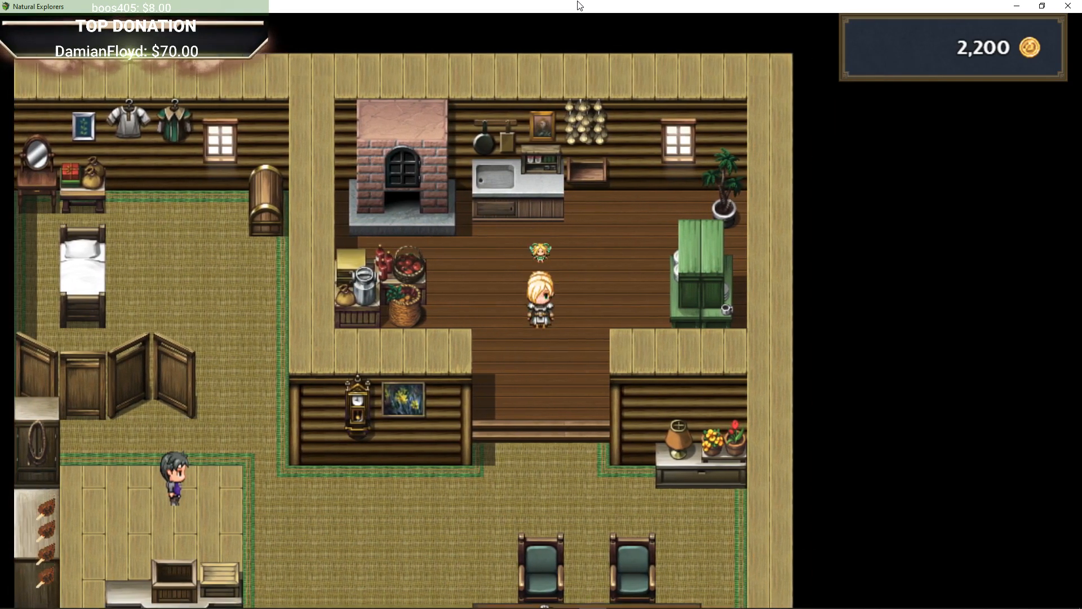
Walk down past the tea table in the main room and across to the front of the shop counter.
{"action": "key", "text": "Right"}
{"action": "key", "text": "Down"}
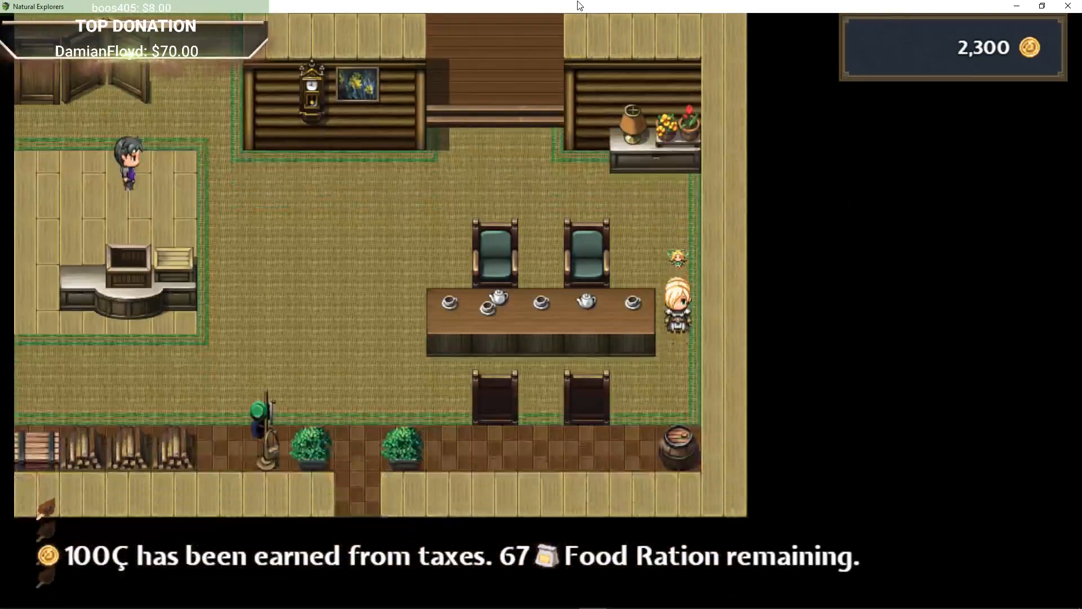
{"action": "key", "text": "Left"}
{"action": "key", "text": "Left"}
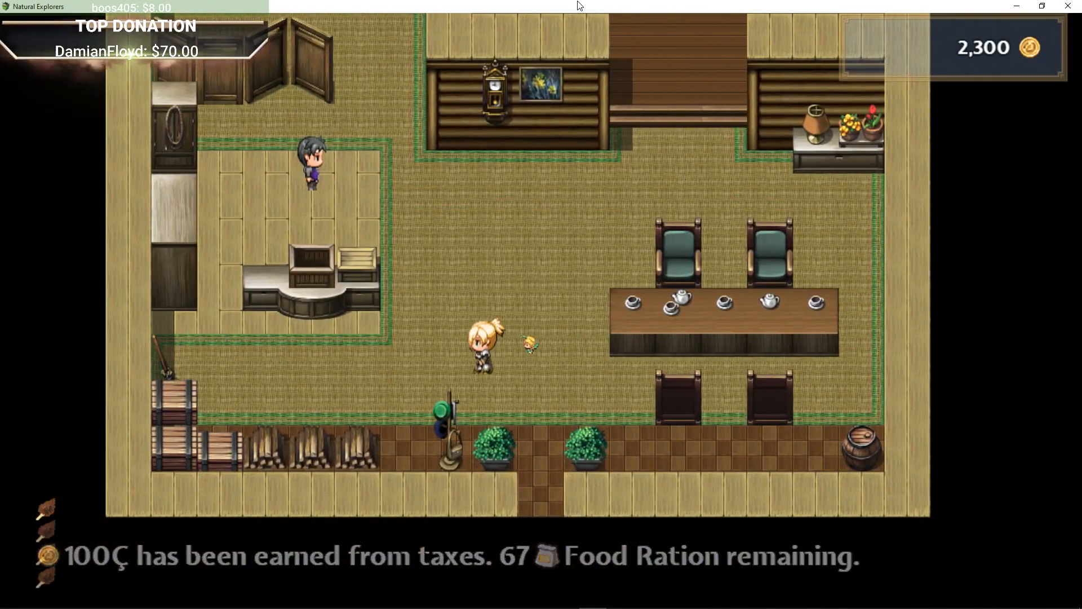
Look around the bedroom behind the folding screen and return to the main room.
{"action": "key", "text": "Up"}
{"action": "key", "text": "Up"}
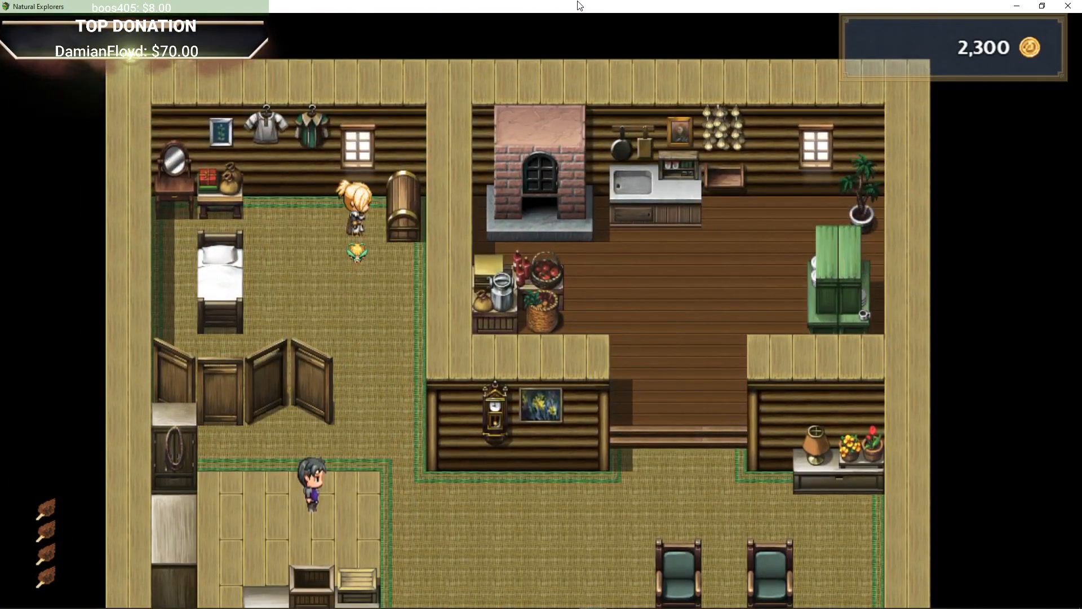
{"action": "key", "text": "Left"}
{"action": "key", "text": "Right"}
{"action": "key", "text": "Right"}
{"action": "key", "text": "Down"}
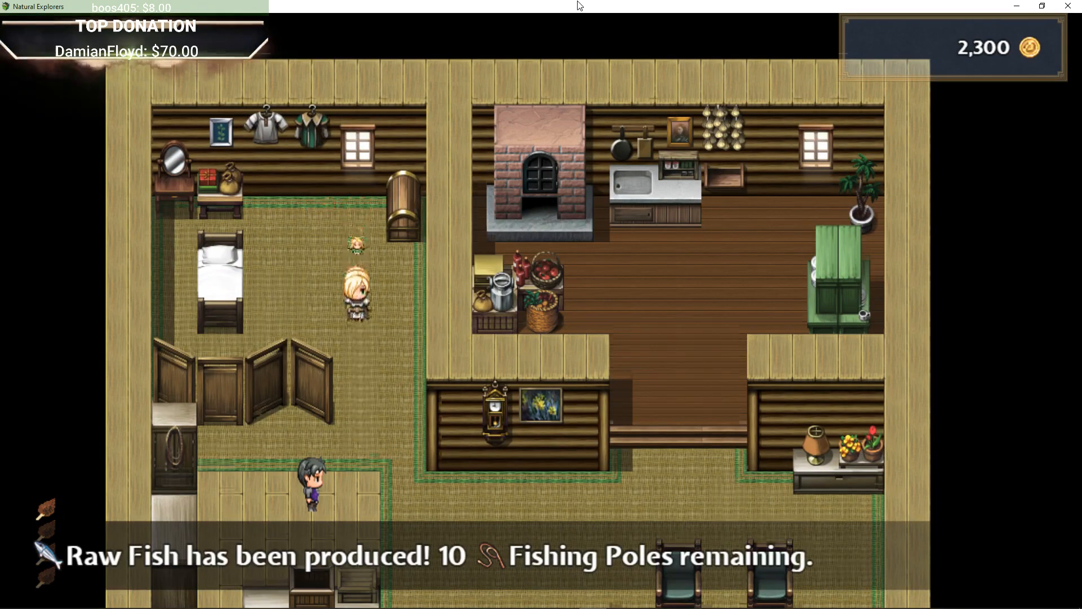
{"action": "key", "text": "Right"}
{"action": "key", "text": "Down"}
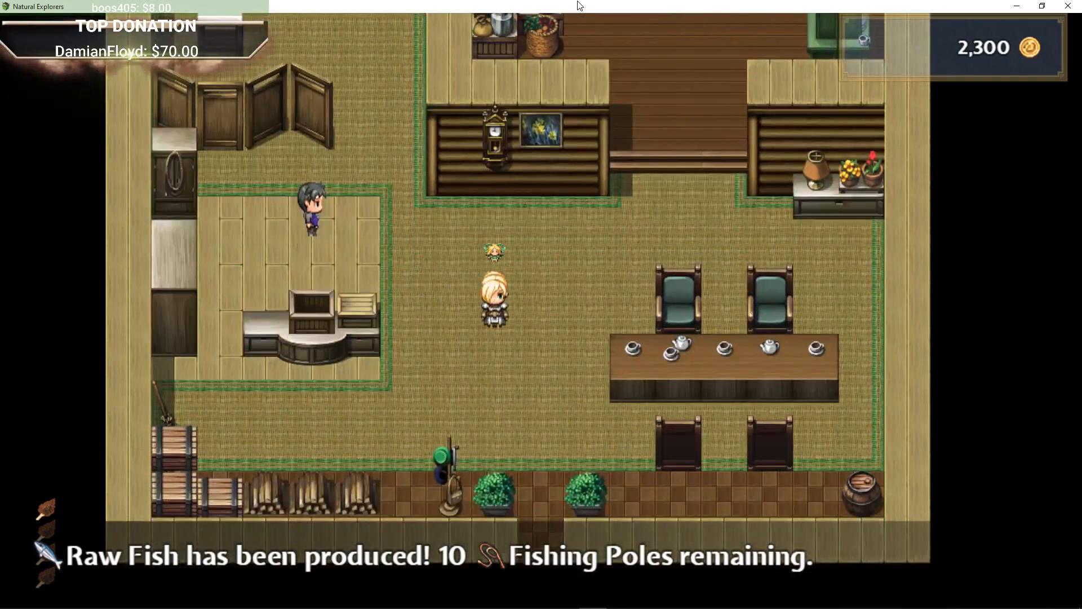
Consume one Food Ration to refill the food bar.
{"action": "key", "text": "Escape"}
{"action": "key", "text": "Escape"}
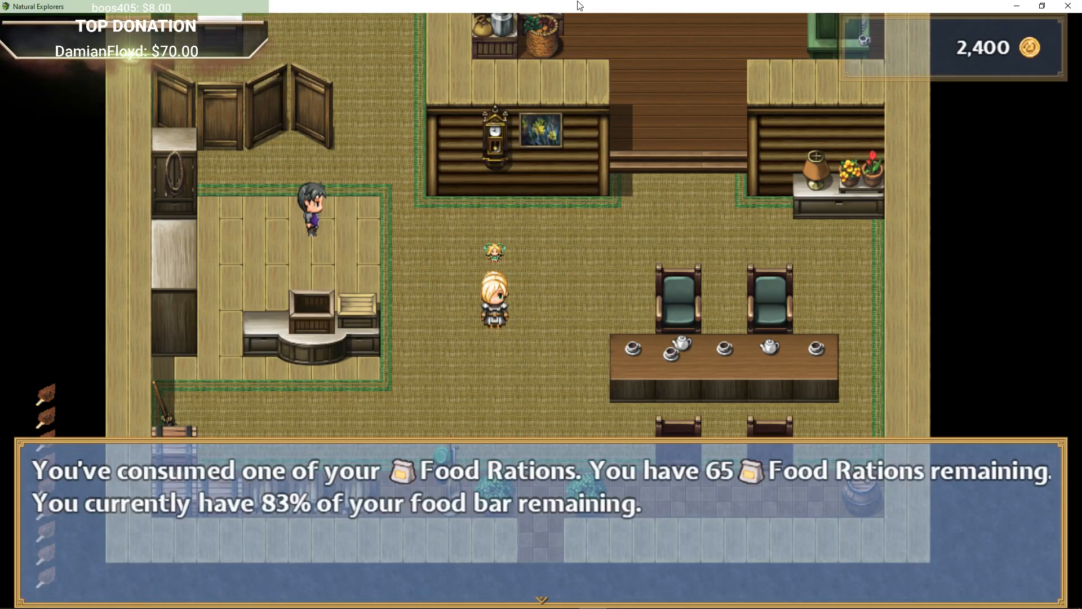
{"action": "key", "text": "Return"}
Talk to the woodworker and have the Wooden Logs processed into Cut Lumber for 10Ç per log.
{"action": "key", "text": "Left"}
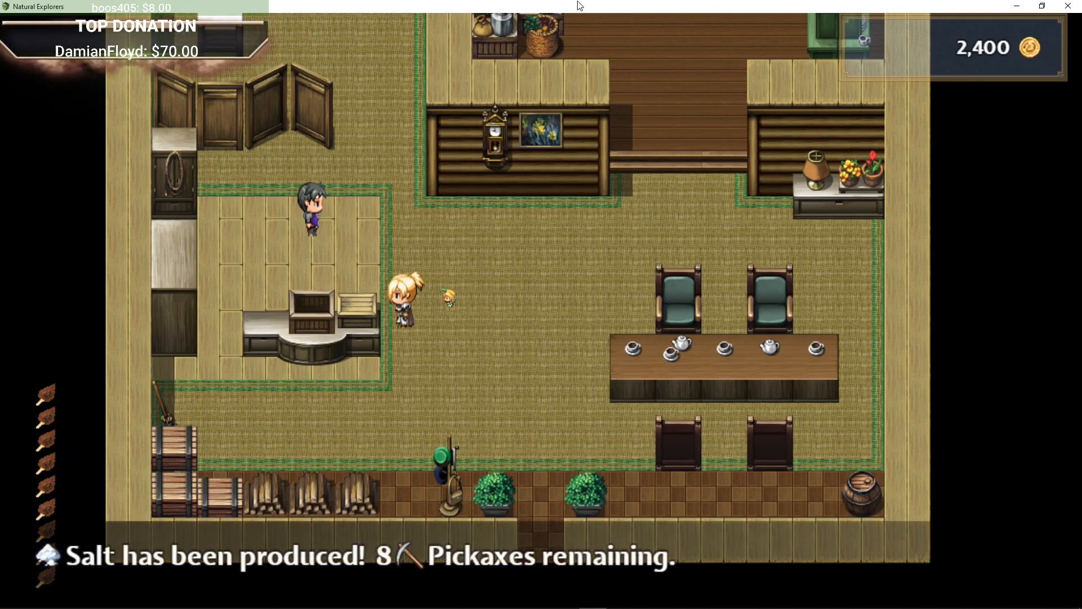
{"action": "key", "text": "Up"}
{"action": "key", "text": "Left"}
{"action": "key", "text": "Return"}
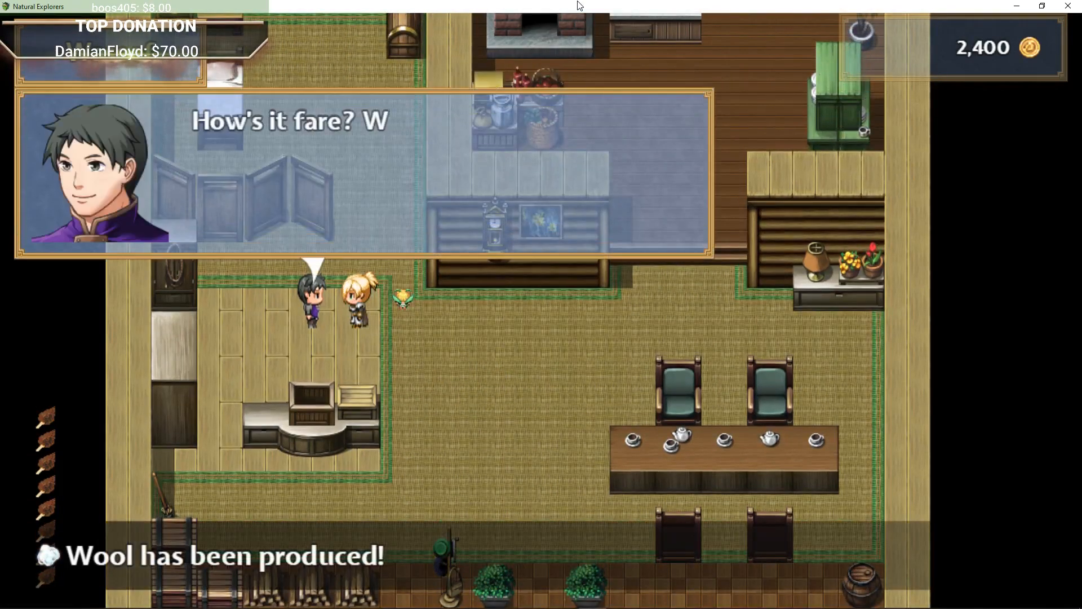
{"action": "key", "text": "Down"}
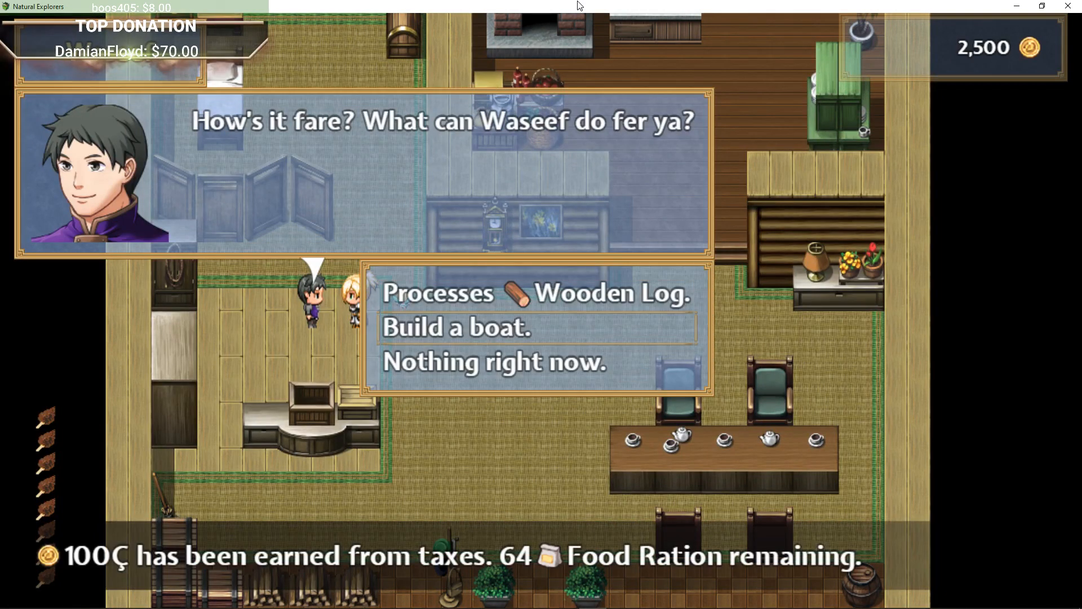
{"action": "key", "text": "Up"}
{"action": "key", "text": "Return"}
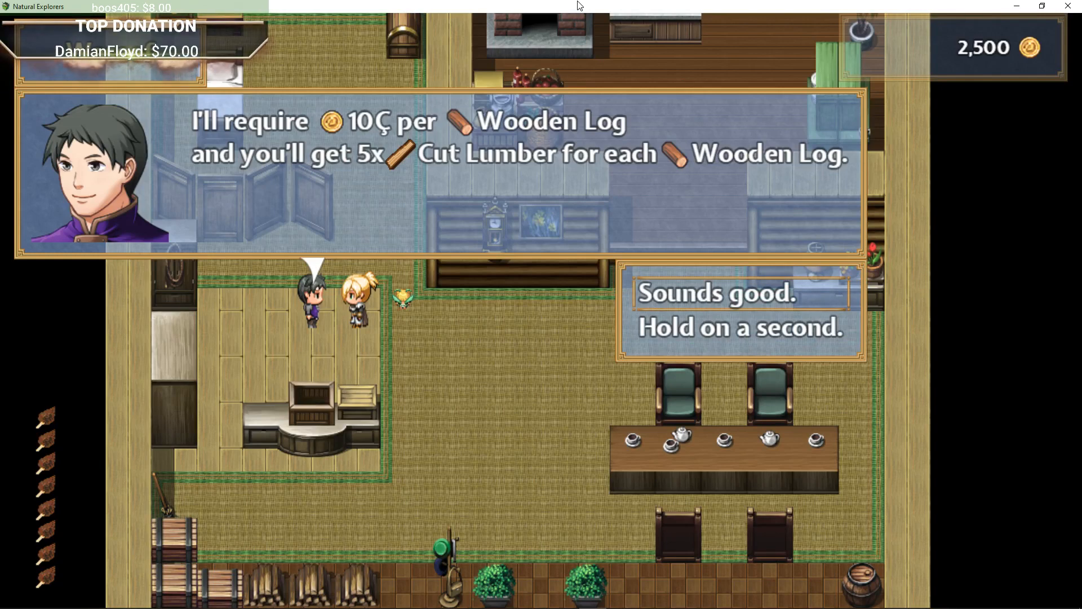
{"action": "key", "text": "Return"}
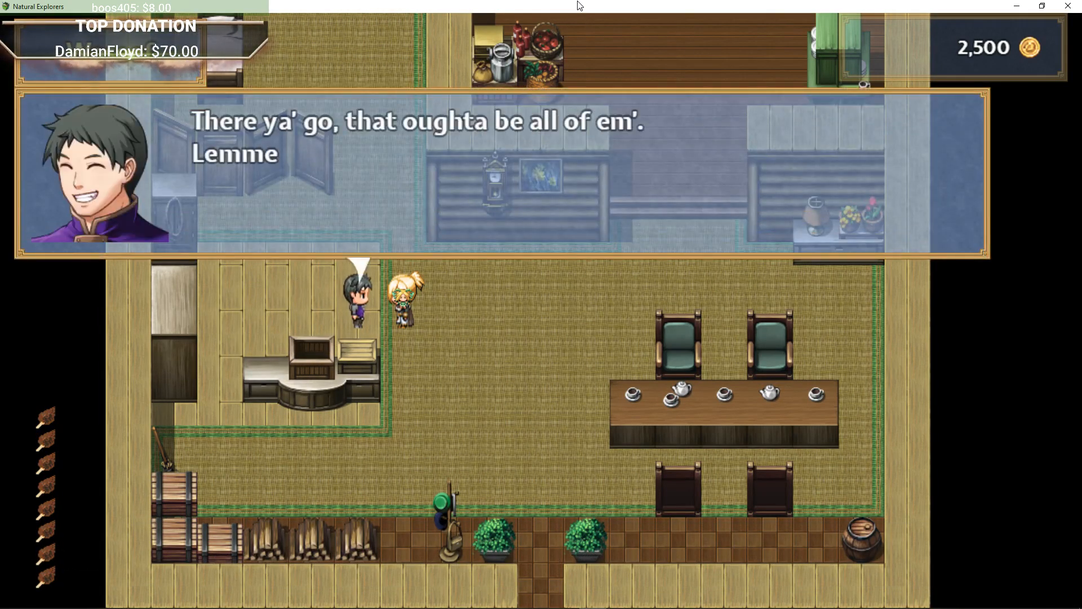
Finish the woodworker's conversation, collect the 50 Cut Lumber, and walk out of the house through the front door.
{"action": "key", "text": "Return"}
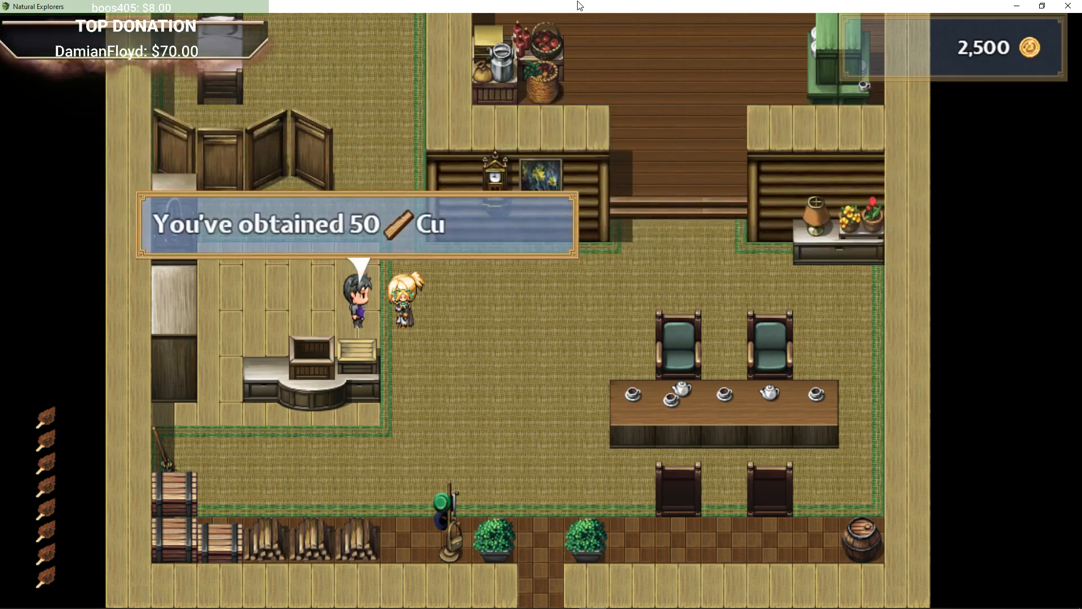
{"action": "key", "text": "Return"}
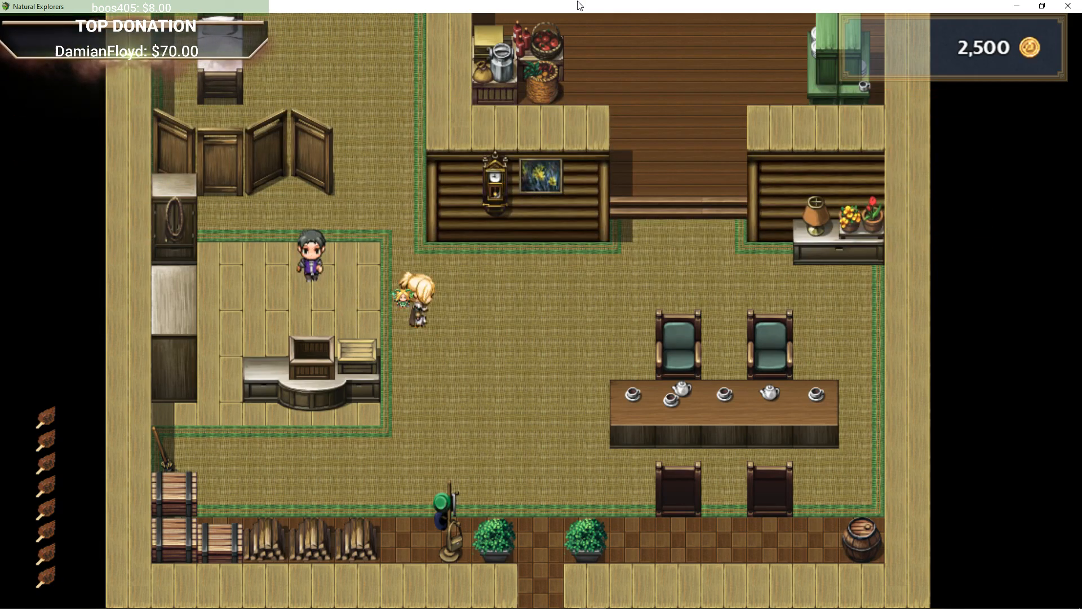
{"action": "key", "text": "Right"}
{"action": "key", "text": "Down"}
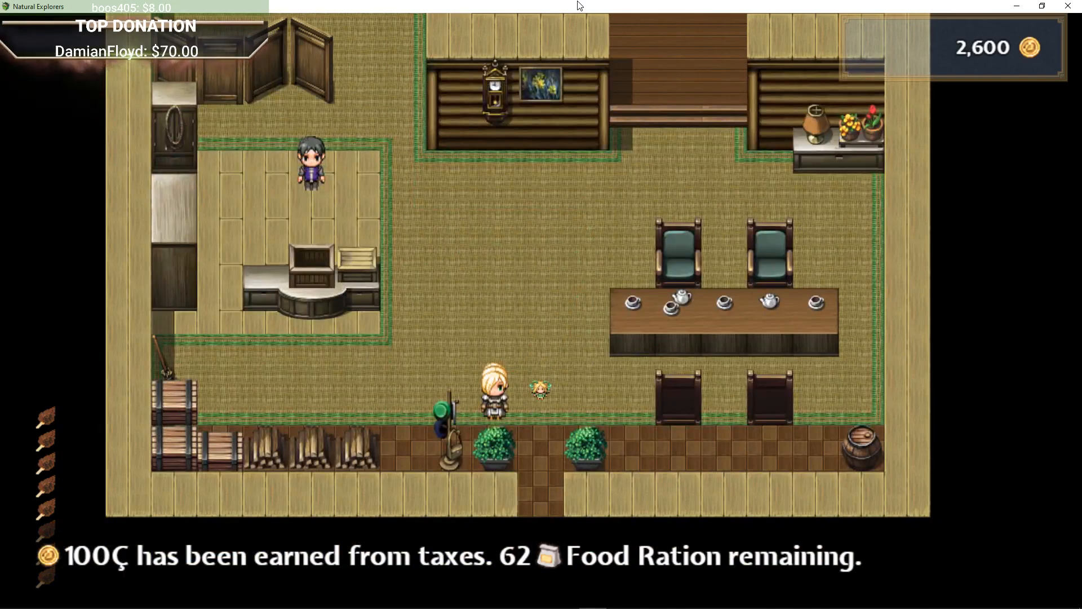
{"action": "key", "text": "Right"}
{"action": "key", "text": "Down"}
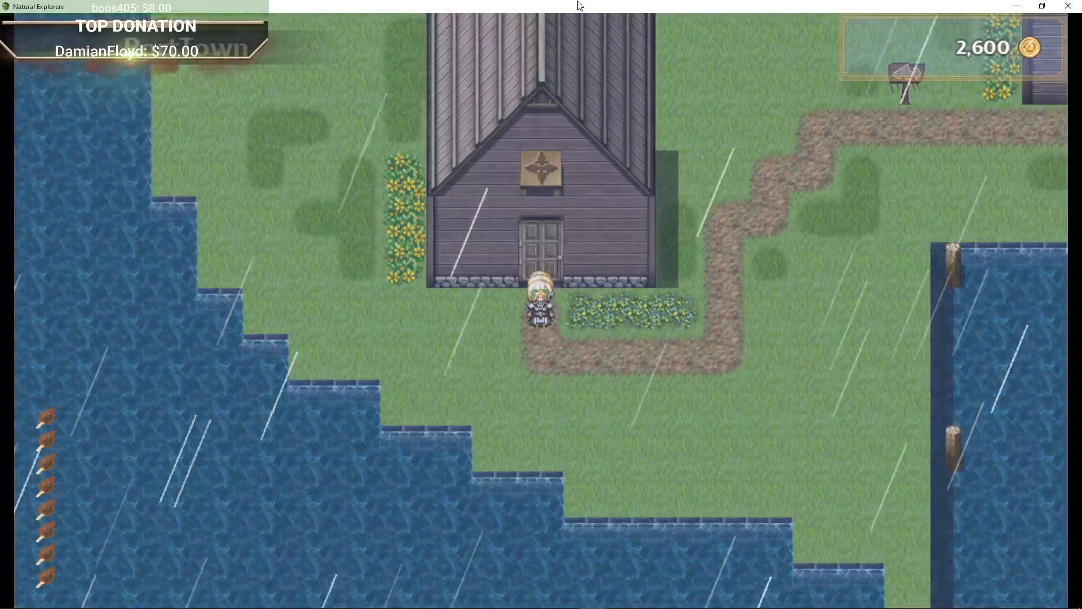
Walk through the seaside town along the dirt path, past the building with the fork-and-plate sign, and up toward the forest.
{"action": "key", "text": "Right"}
{"action": "key", "text": "Up"}
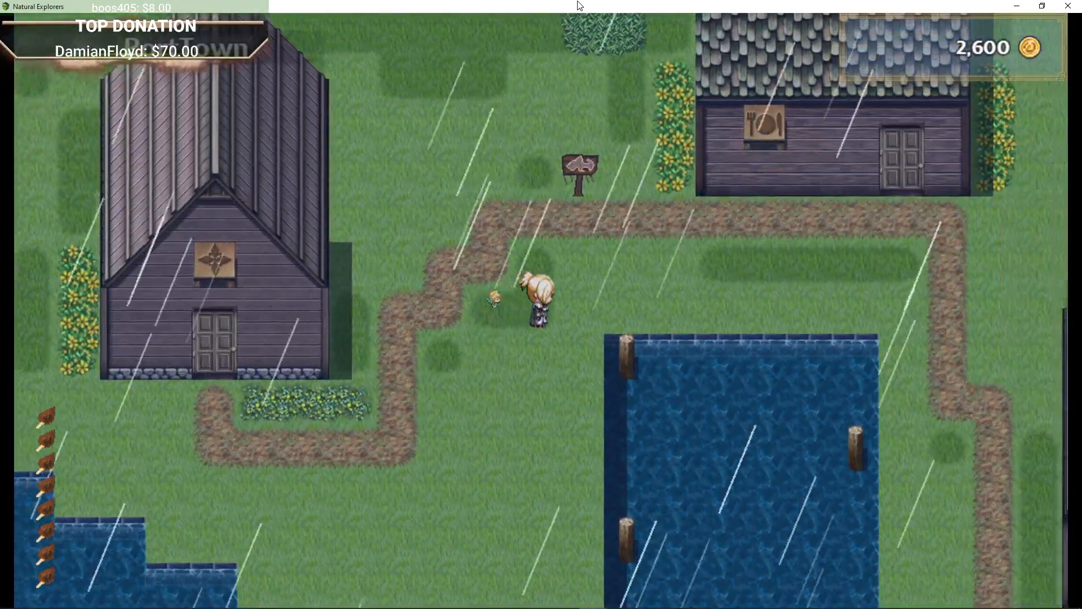
{"action": "key", "text": "Right"}
{"action": "key", "text": "Up"}
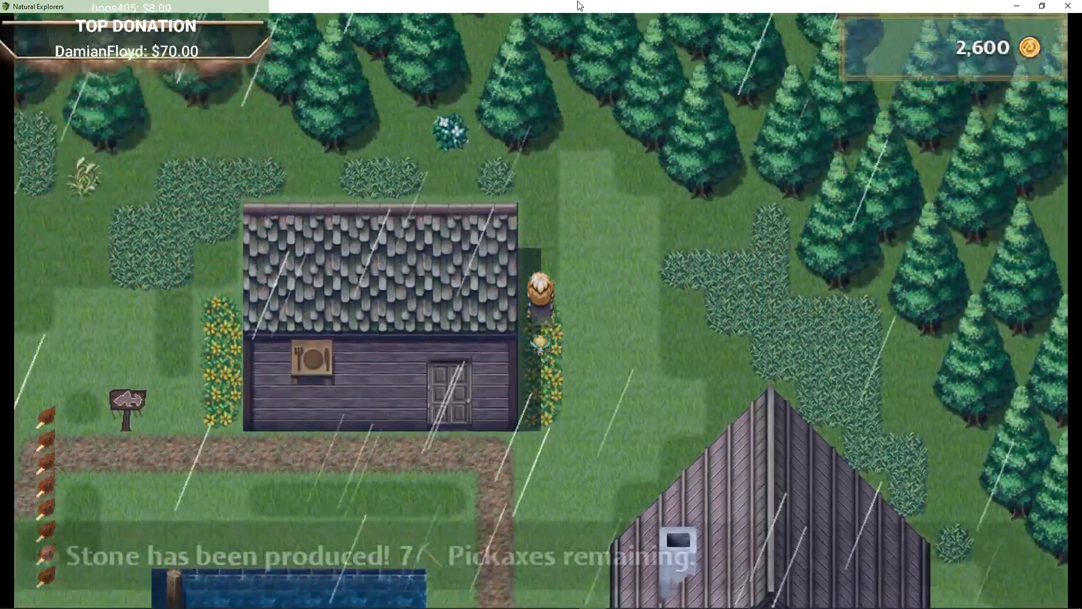
{"action": "key", "text": "Up"}
{"action": "key", "text": "Left"}
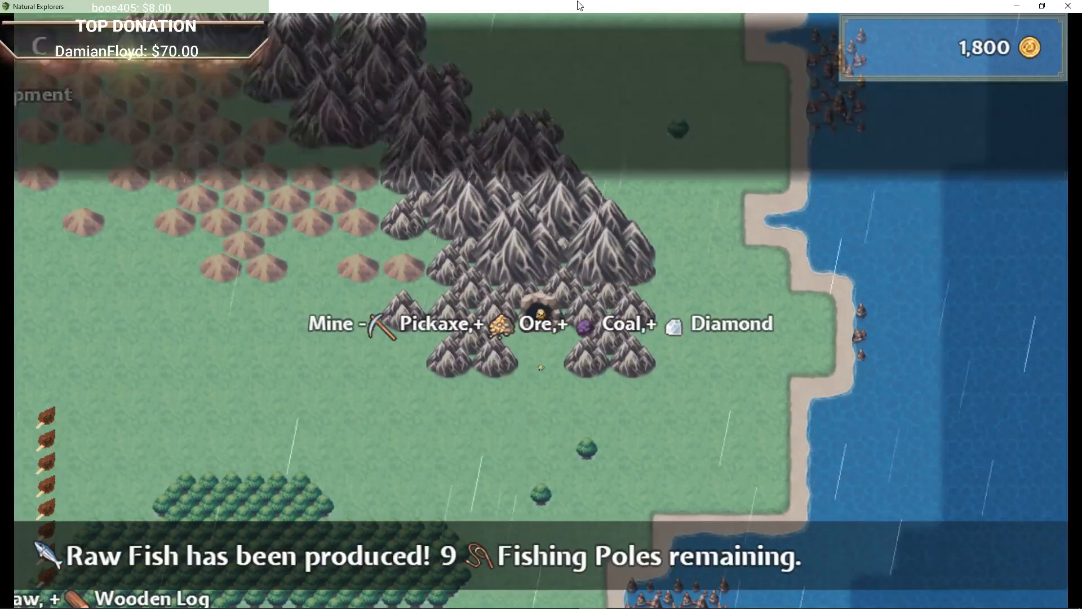
Leave the mine on the world map and travel west and north across the grassland into the Tent Encampment.
{"action": "key", "text": "Return"}
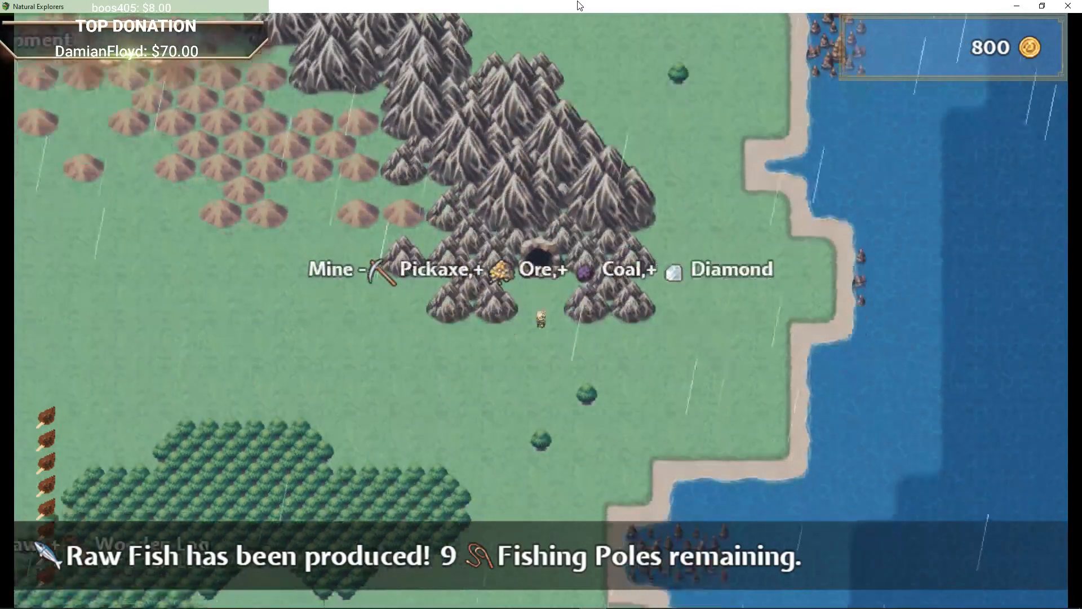
{"action": "key", "text": "Left"}
{"action": "key", "text": "Up"}
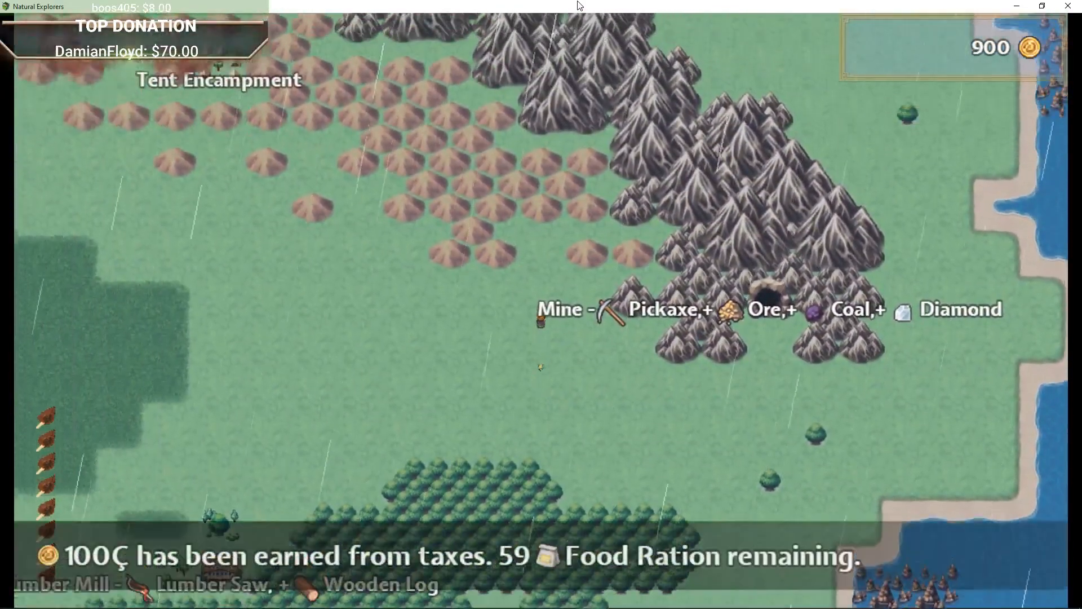
{"action": "key", "text": "Left"}
{"action": "key", "text": "Left"}
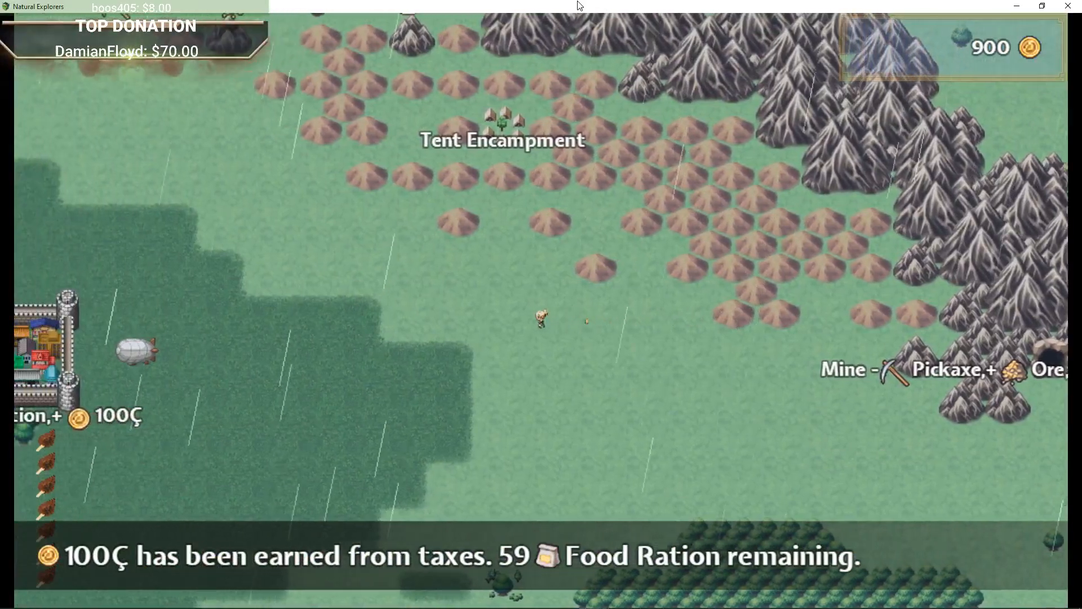
{"action": "key", "text": "Up"}
{"action": "key", "text": "Up"}
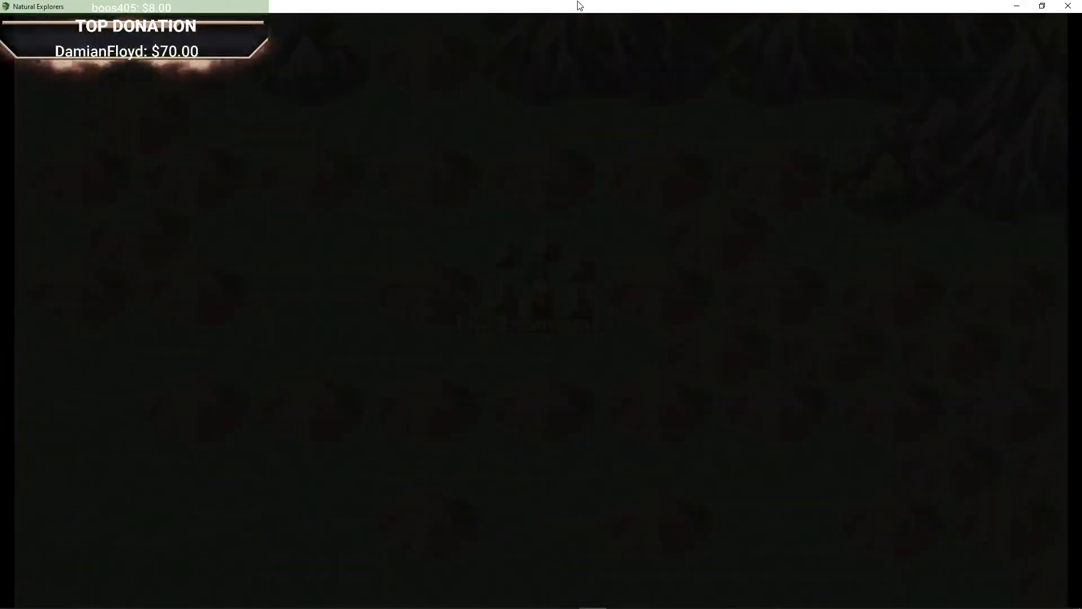
Explore the Tent Encampment's grass field past the treasure chest up to the nook in the rocky edge.
{"action": "key", "text": "Right"}
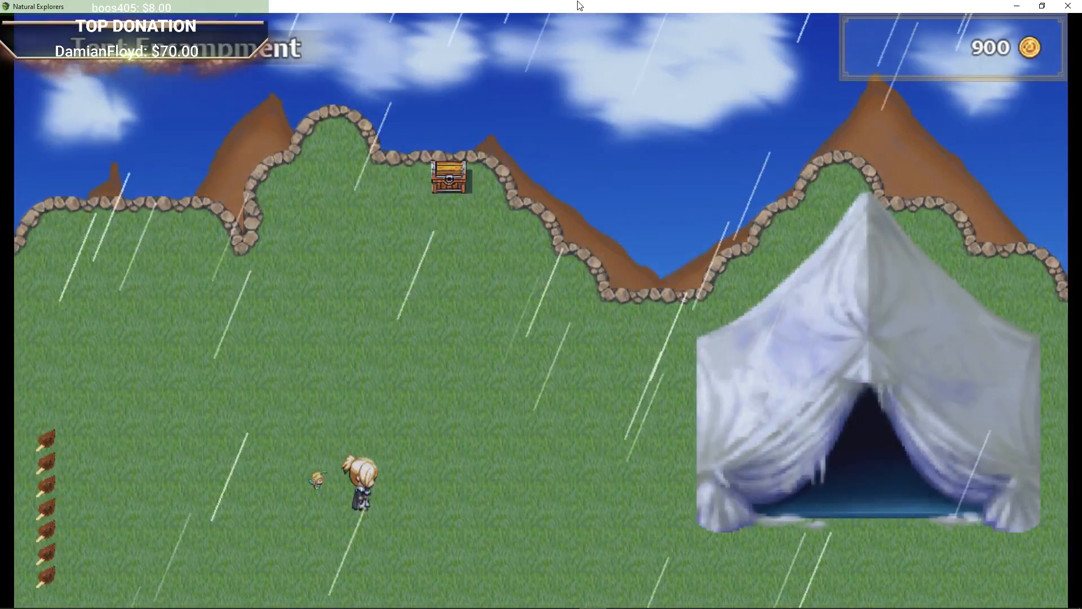
{"action": "key", "text": "Right"}
{"action": "key", "text": "Up"}
{"action": "key", "text": "Left"}
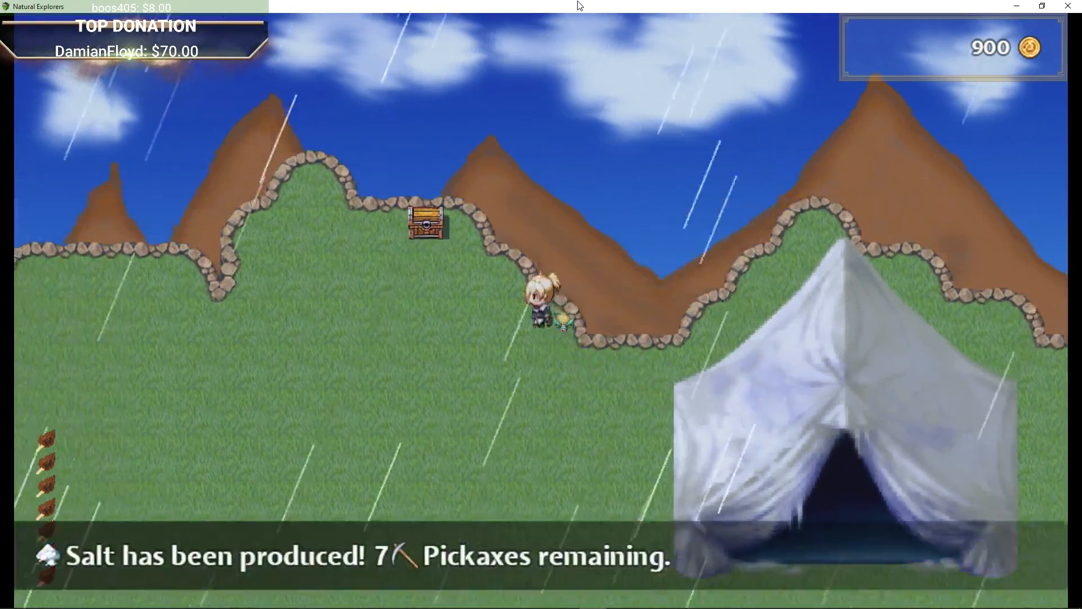
{"action": "key", "text": "Up"}
{"action": "key", "text": "Left"}
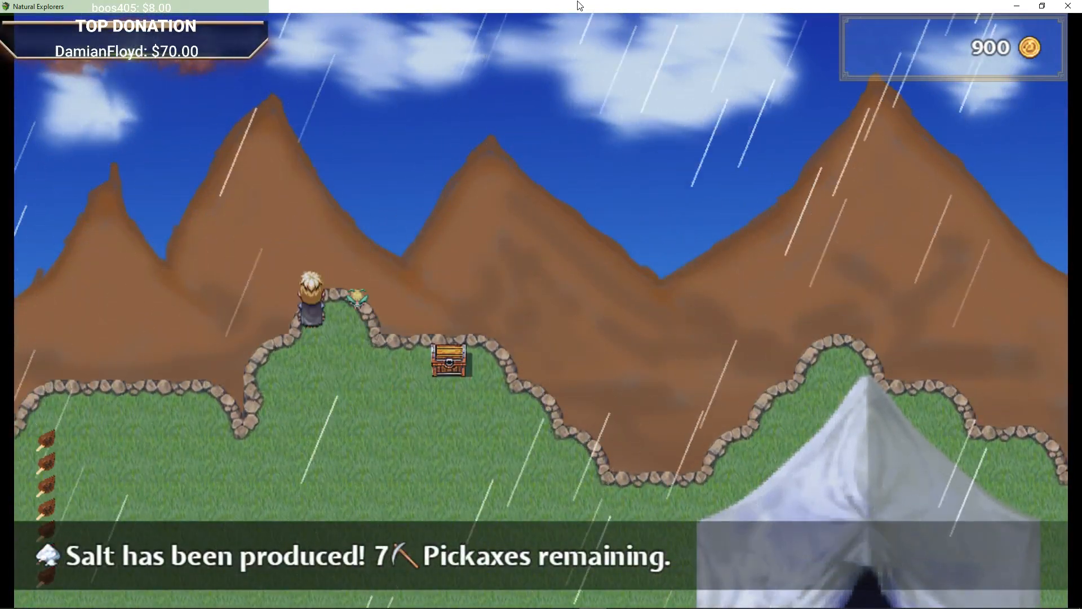
{"action": "key", "text": "Left"}
{"action": "key", "text": "Right"}
{"action": "key", "text": "Left"}
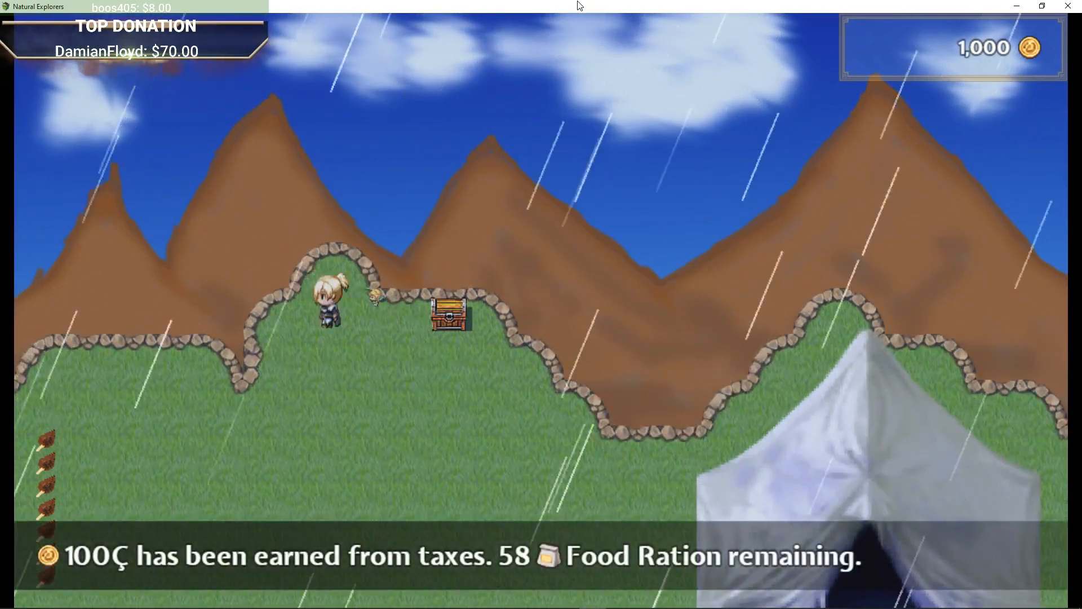
Walk east behind the large white tent to look at its far side, and turn back.
{"action": "key", "text": "Right"}
{"action": "key", "text": "Down"}
{"action": "key", "text": "Right"}
{"action": "key", "text": "Down"}
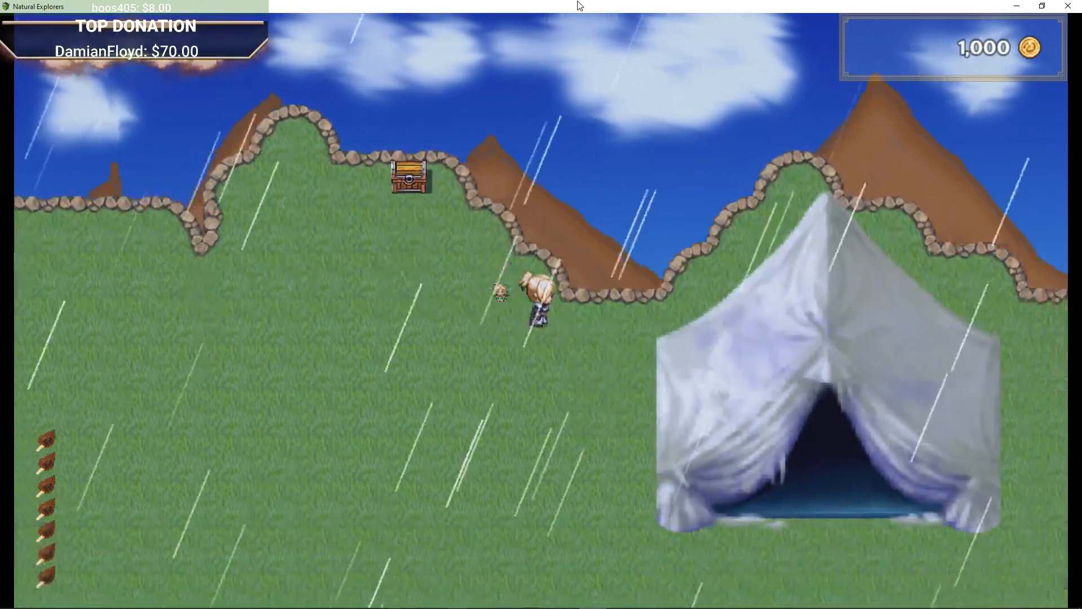
{"action": "key", "text": "Right"}
{"action": "key", "text": "Right"}
{"action": "key", "text": "Left"}
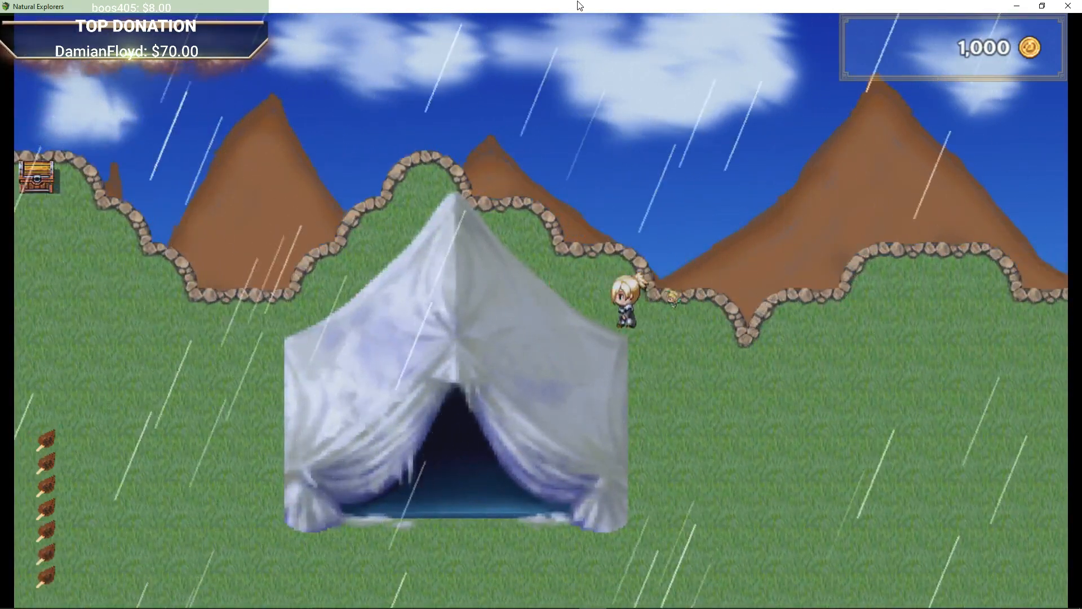
Return to the treasure chest at the rocky edge, open it and take the Portable Tent.
{"action": "key", "text": "Left"}
{"action": "key", "text": "Up"}
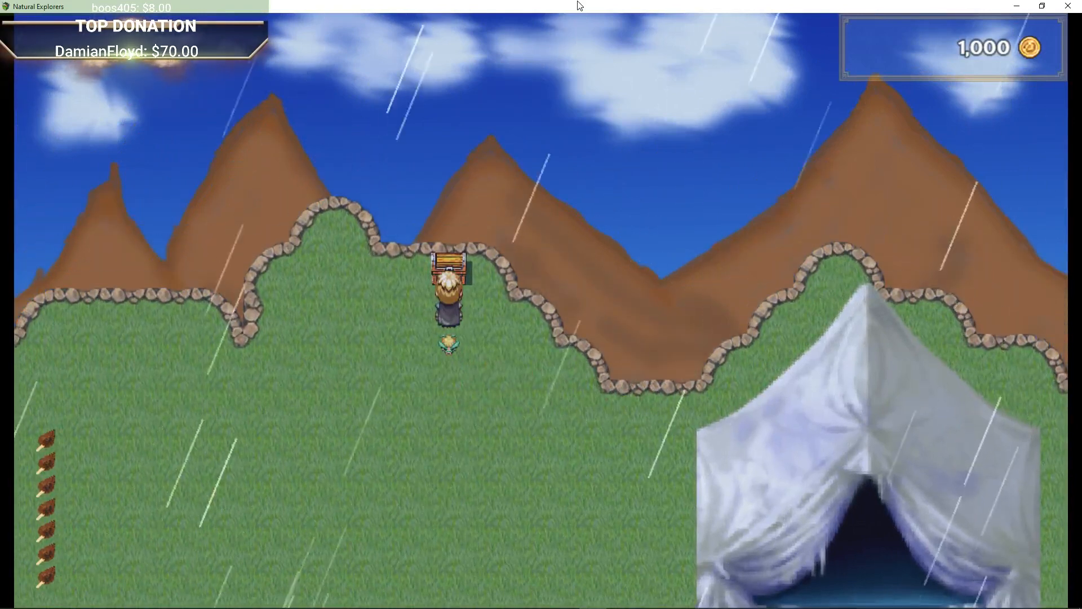
{"action": "key", "text": "Return"}
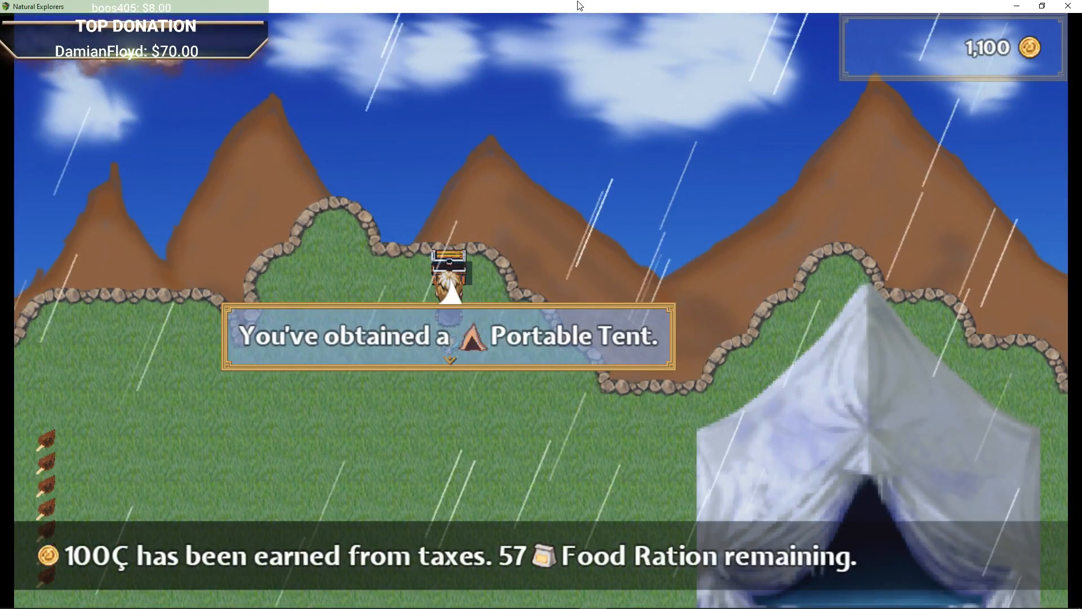
{"action": "key", "text": "Return"}
Walk along the rocky edge on both sides of the opened chest to examine where the boundary blocks movement.
{"action": "key", "text": "Left"}
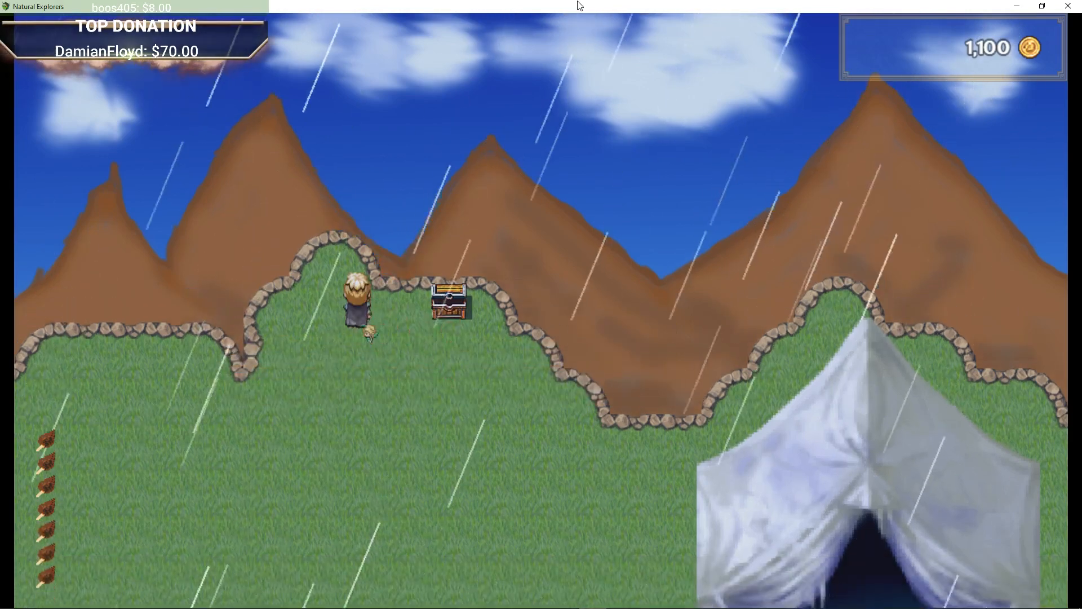
{"action": "key", "text": "Up"}
{"action": "key", "text": "Down"}
{"action": "key", "text": "Left"}
{"action": "key", "text": "Right"}
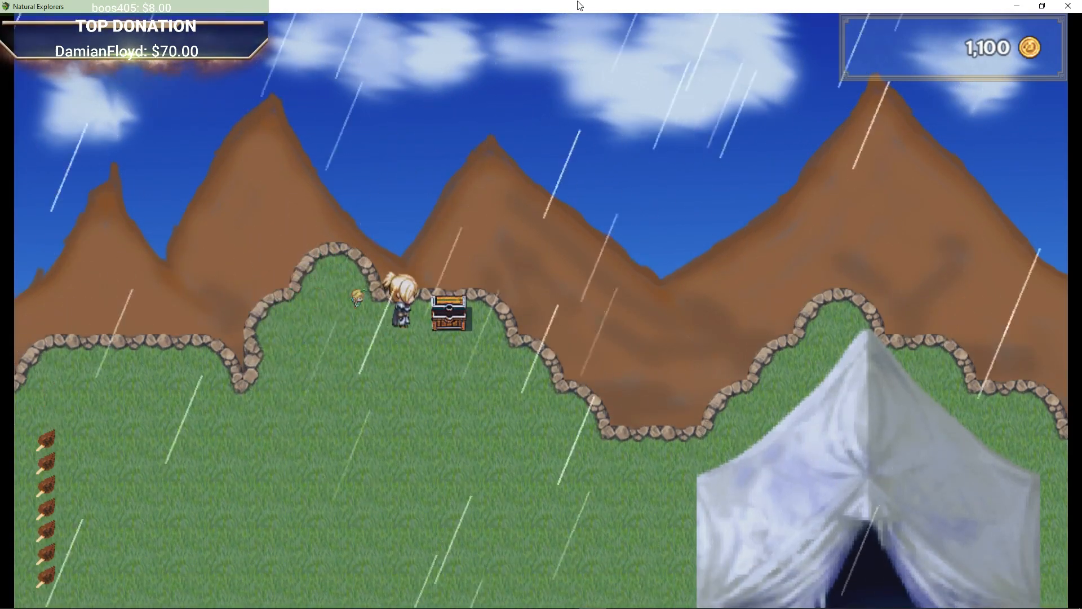
{"action": "key", "text": "Down"}
{"action": "key", "text": "Right"}
{"action": "key", "text": "Right"}
{"action": "key", "text": "Up"}
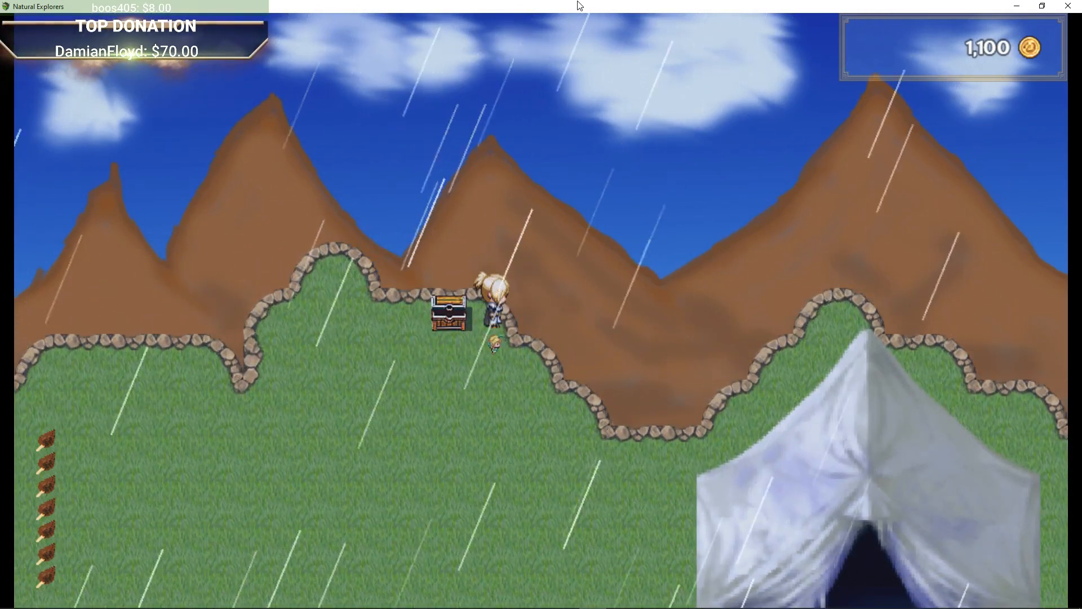
{"action": "key", "text": "Return"}
{"action": "key", "text": "Left"}
{"action": "key", "text": "Down"}
{"action": "key", "text": "Up"}
{"action": "key", "text": "Left"}
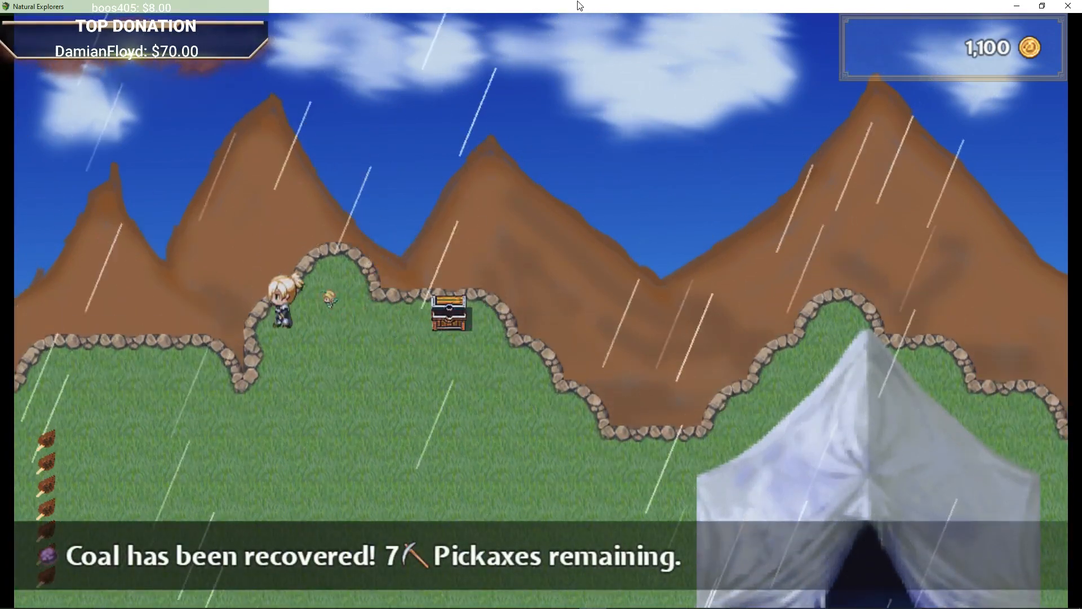
Walk back down across the grass field and leave the Tent Encampment for the world map.
{"action": "key", "text": "Down"}
{"action": "key", "text": "Up"}
{"action": "key", "text": "Down"}
{"action": "key", "text": "Right"}
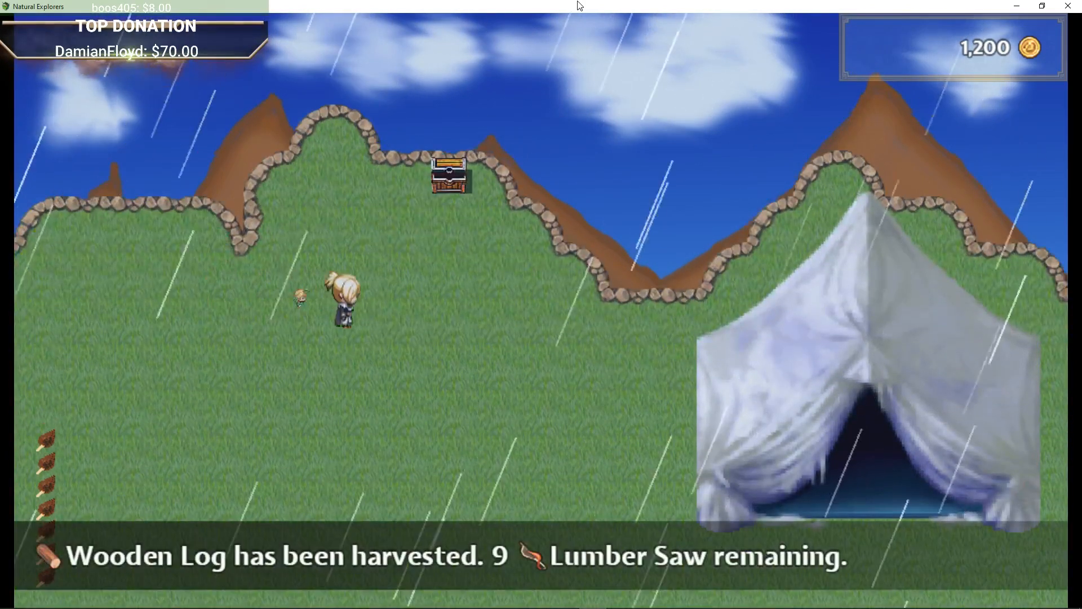
{"action": "key", "text": "Right"}
{"action": "key", "text": "Down"}
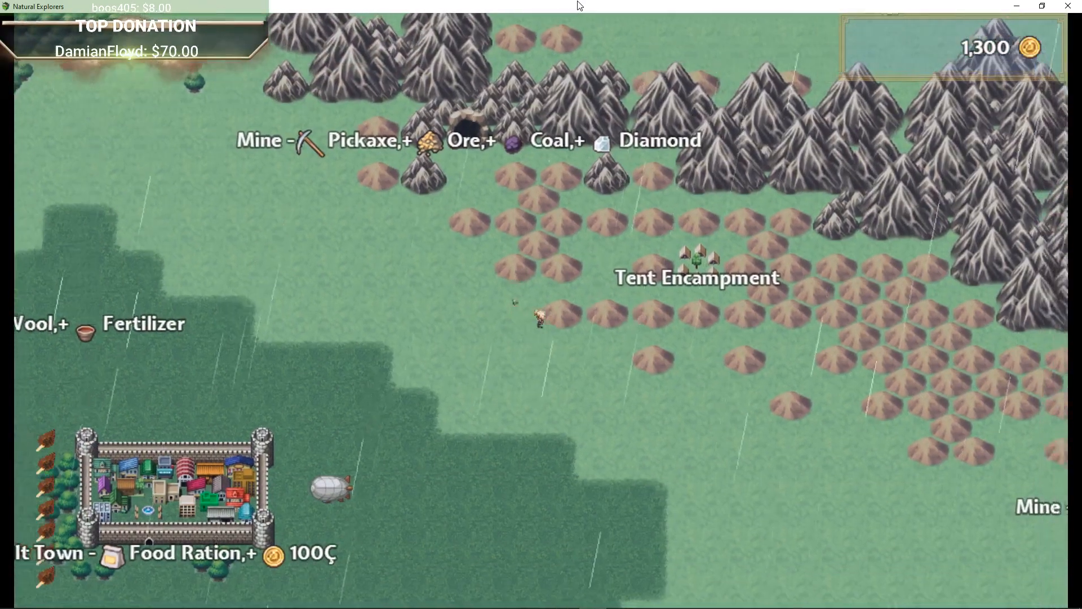
Walk around the brown hills next to the Tent Encampment on the world map to examine how they can be crossed.
{"action": "key", "text": "Left"}
{"action": "key", "text": "Down"}
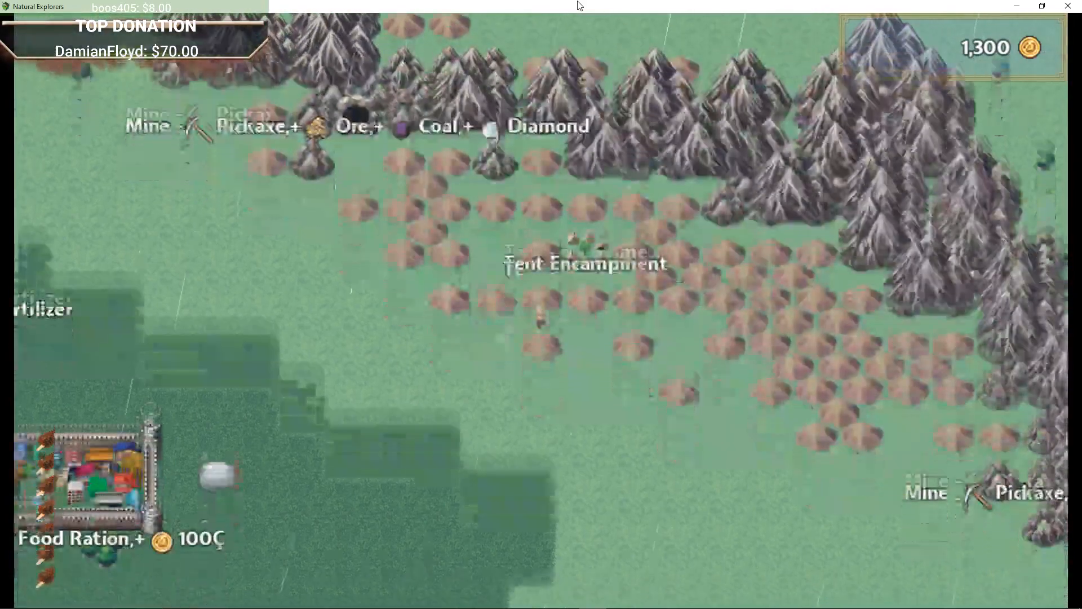
{"action": "key", "text": "Up"}
{"action": "key", "text": "Up"}
{"action": "key", "text": "Left"}
{"action": "key", "text": "Left"}
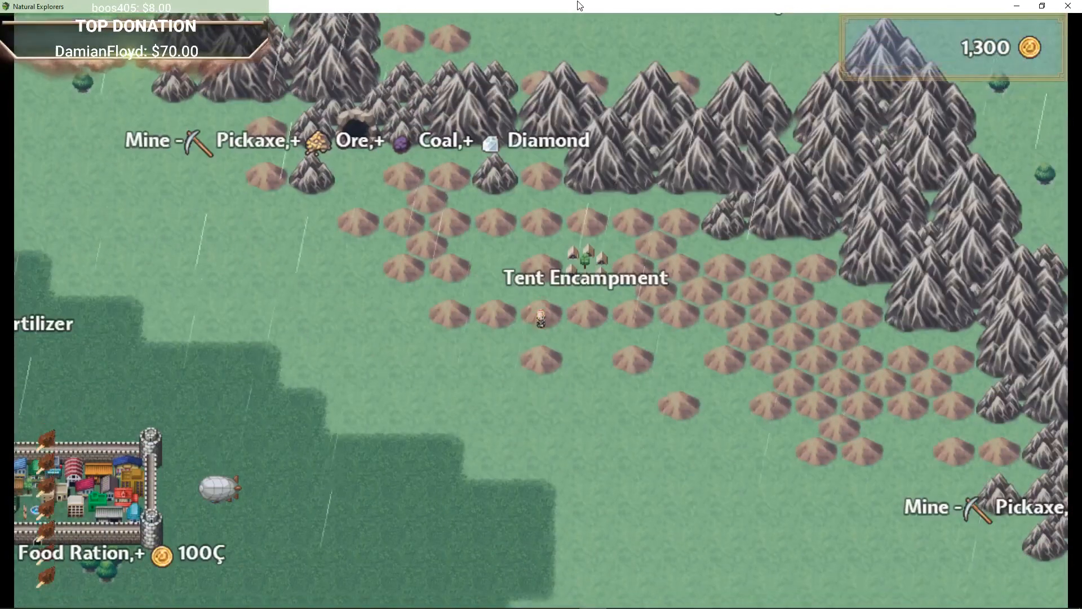
Travel west and north around the mountains on the world map, past the small woods, and enter the Graveyard.
{"action": "key", "text": "Left"}
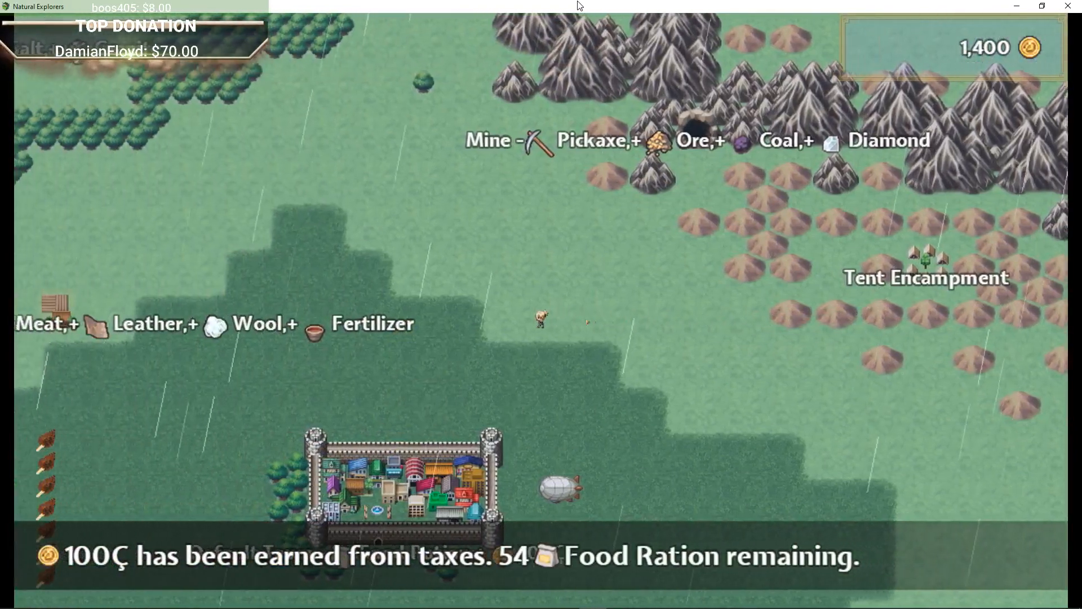
{"action": "key", "text": "Up"}
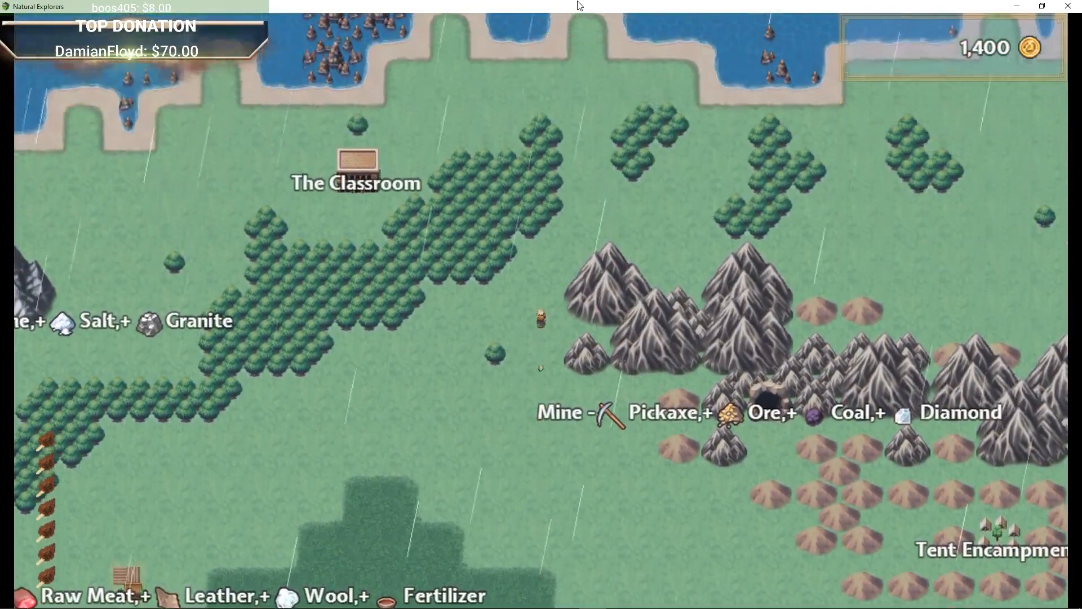
{"action": "key", "text": "Right"}
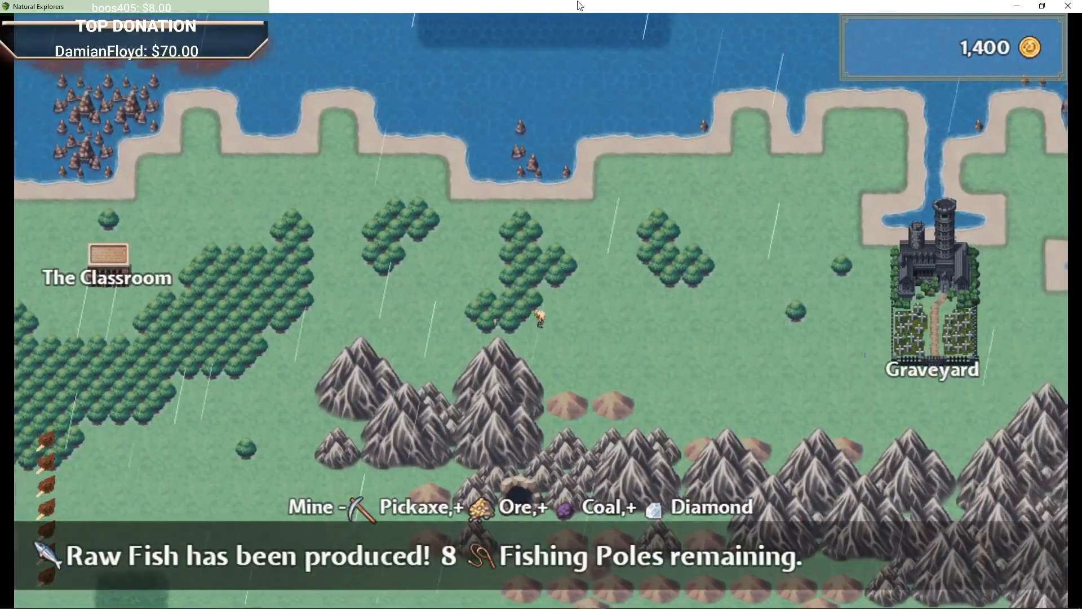
{"action": "key", "text": "Right"}
{"action": "key", "text": "Down"}
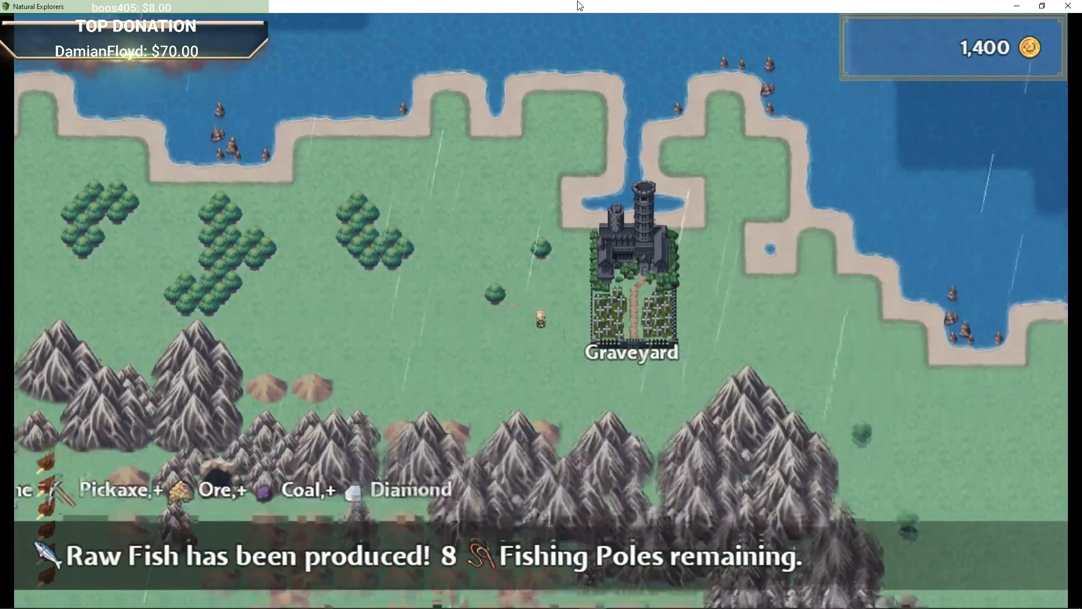
{"action": "key", "text": "Up"}
{"action": "key", "text": "Right"}
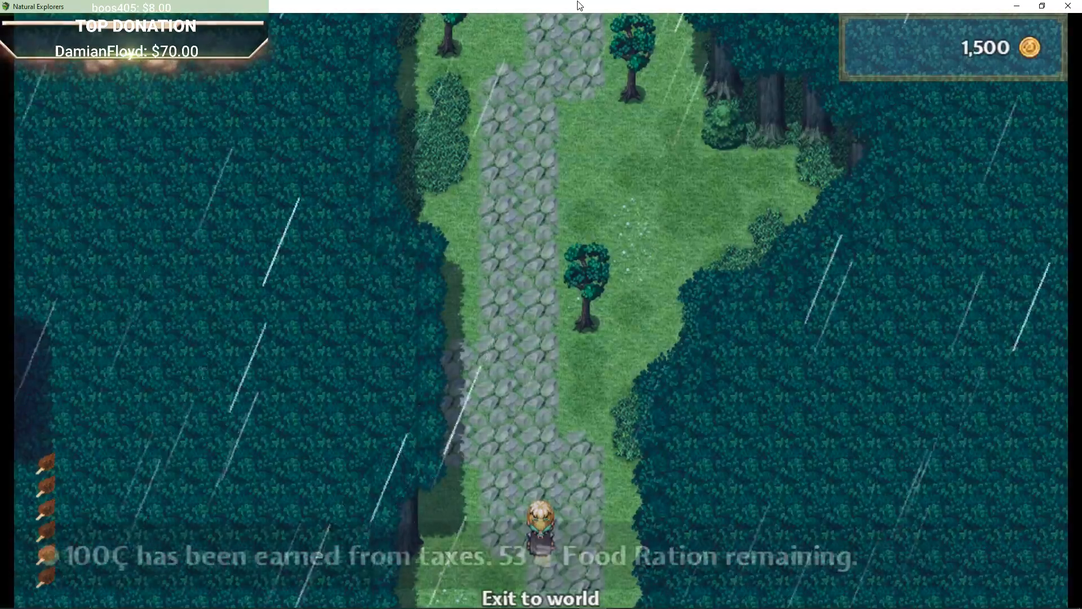
Walk up the Graveyard's stone path to the Gravekeeper, talk to him and answer Yes about knowing the area.
{"action": "key", "text": "Up"}
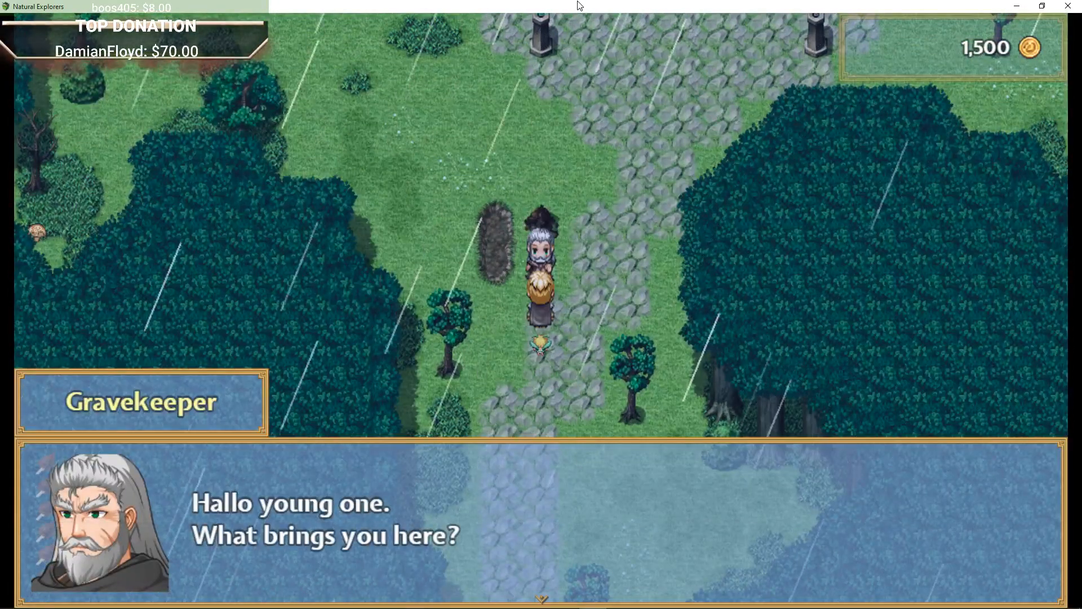
{"action": "key", "text": "Return"}
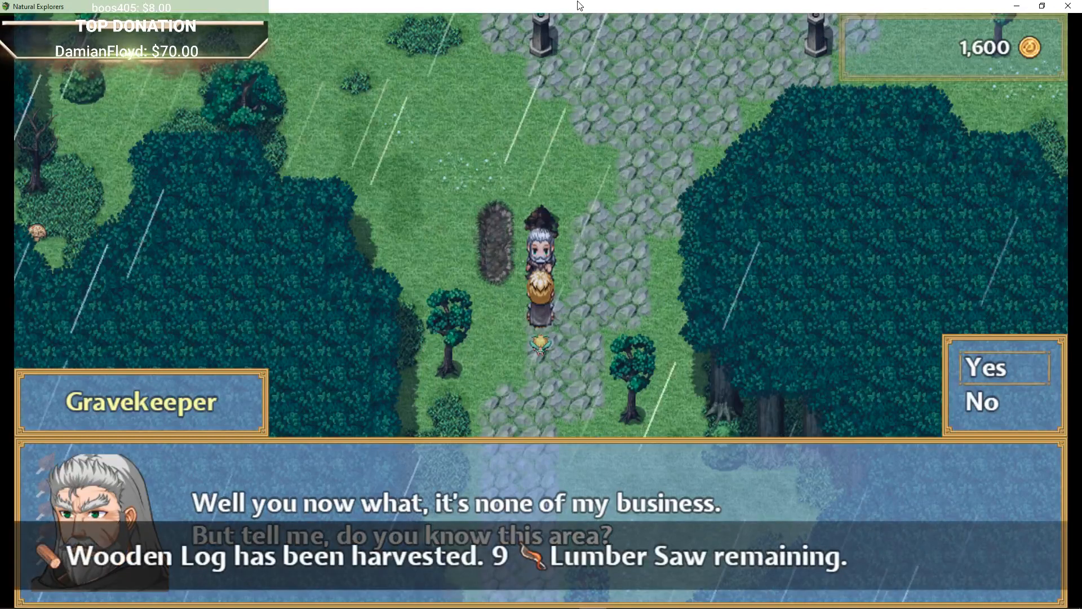
{"action": "key", "text": "Return"}
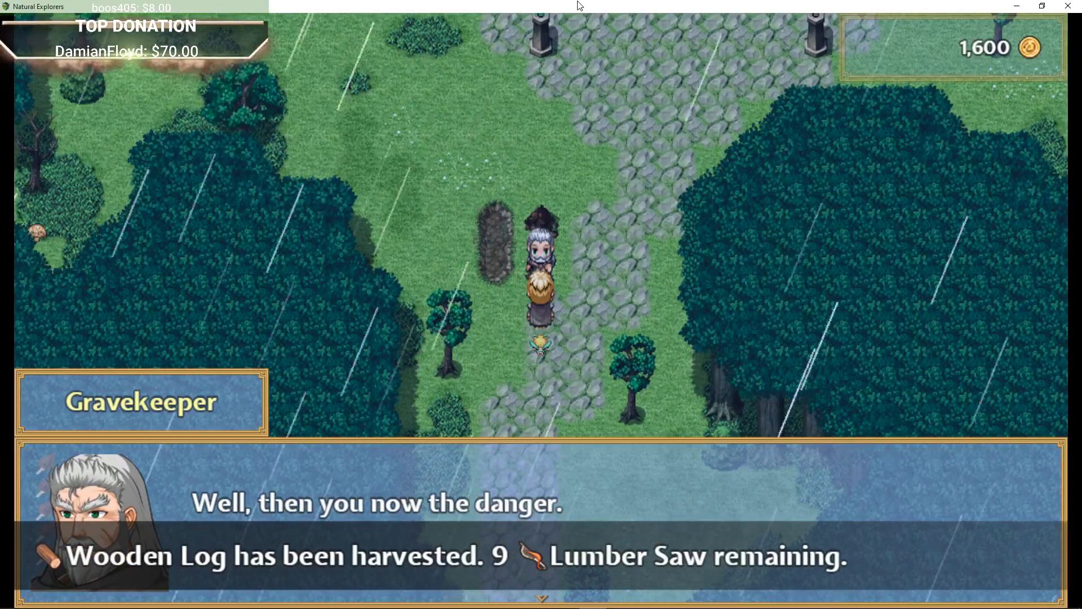
{"action": "key", "text": "Return"}
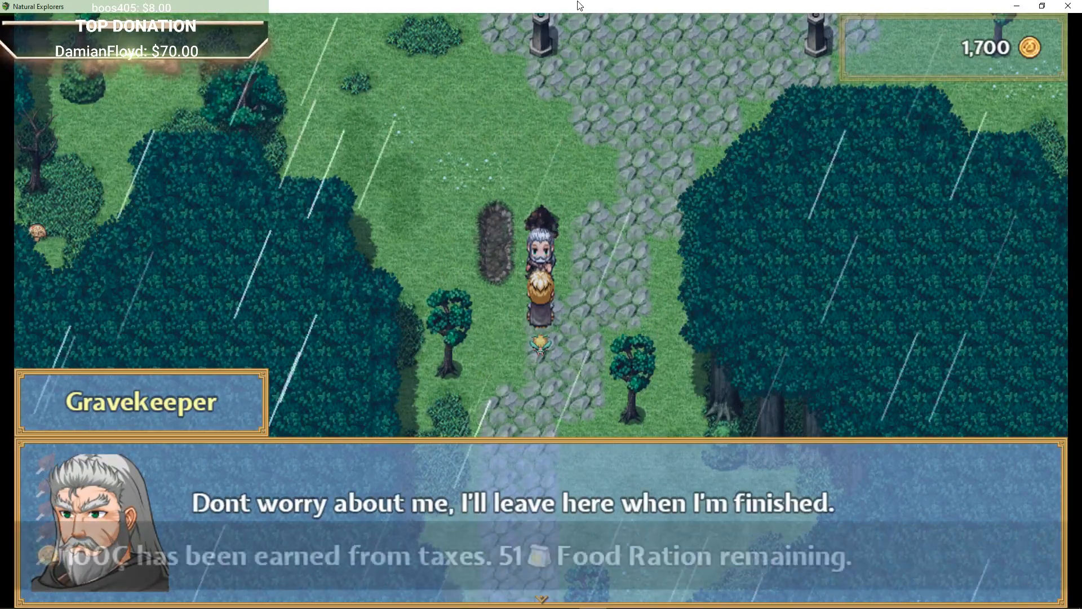
Switch to the RPG Maker editor and show the VillageBuildingSys map at 75% zoom.
{"action": "left_click", "coordinate": [1019, 5]}
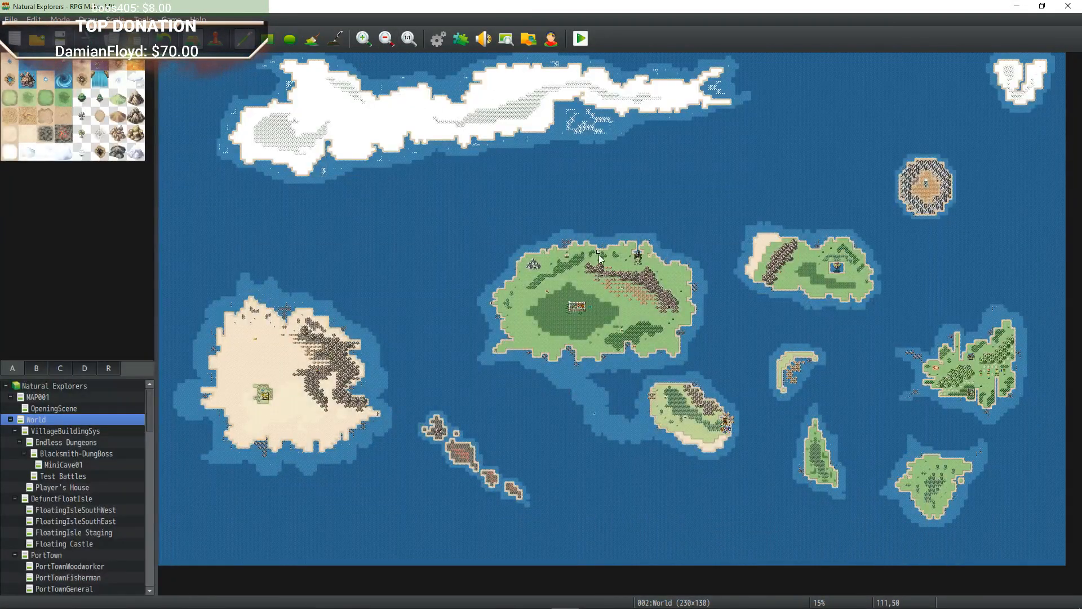
{"action": "right_click", "coordinate": [76, 431]}
{"action": "left_click", "coordinate": [146, 398]}
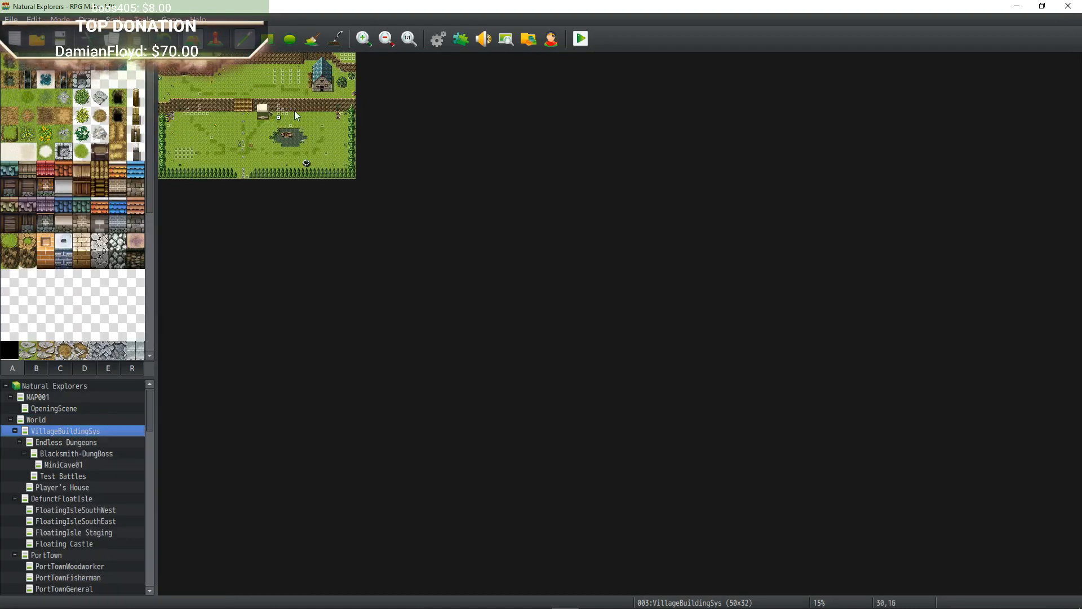
{"action": "left_click", "coordinate": [409, 38]}
{"action": "left_click", "coordinate": [386, 38]}
{"action": "left_click", "coordinate": [385, 38]}
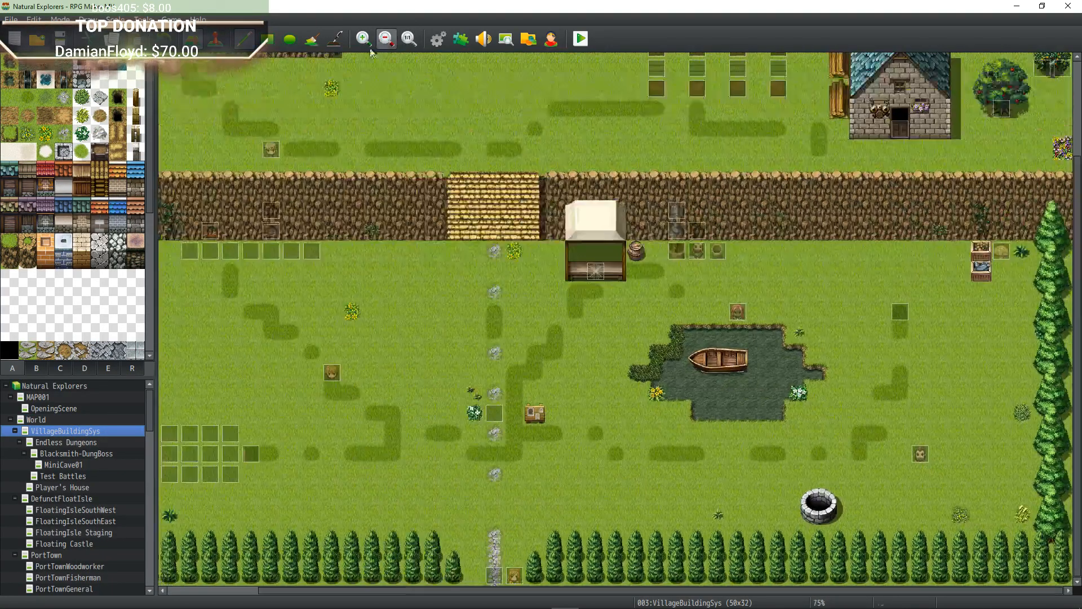
Look through the Endless Dungeons, Blacksmith-DungBoss, MiniCave01, Test Battles and Player's House maps.
{"action": "left_click", "coordinate": [70, 442]}
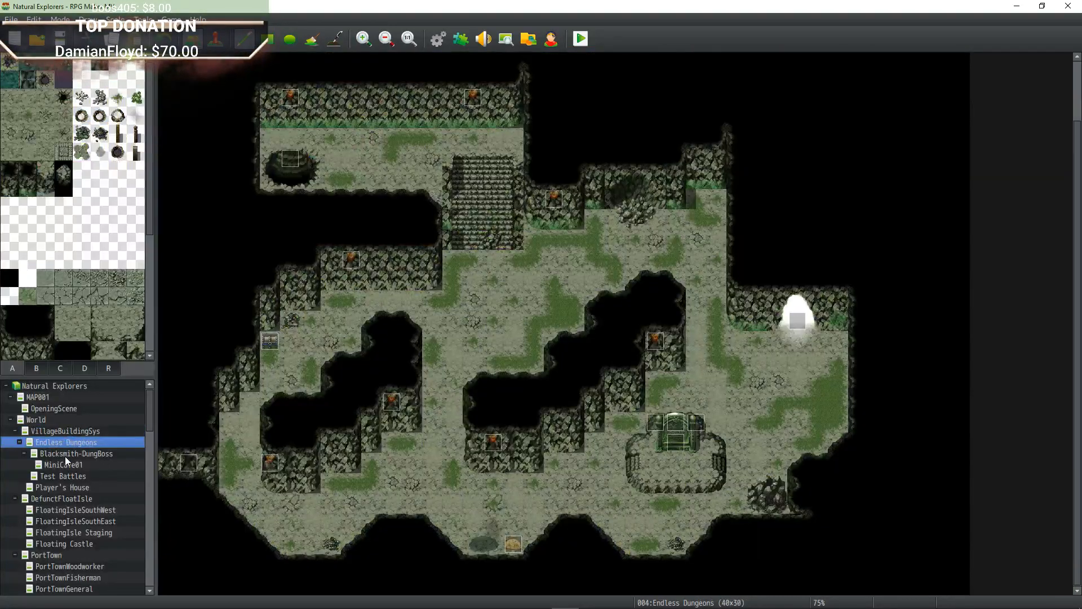
{"action": "left_click", "coordinate": [66, 455]}
{"action": "left_click", "coordinate": [71, 465]}
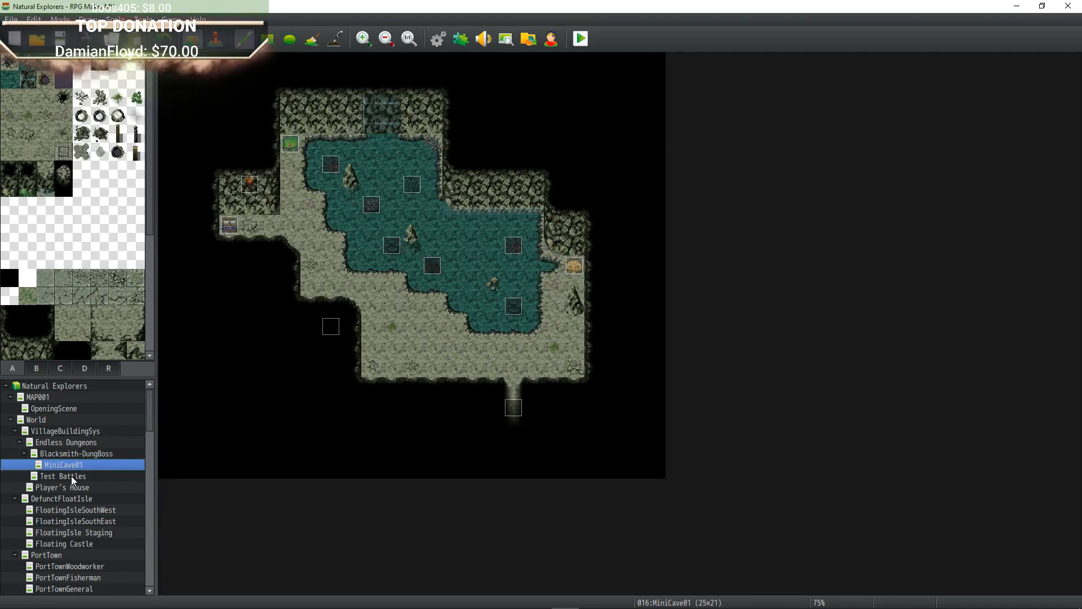
{"action": "left_click", "coordinate": [70, 480]}
{"action": "left_click", "coordinate": [72, 489]}
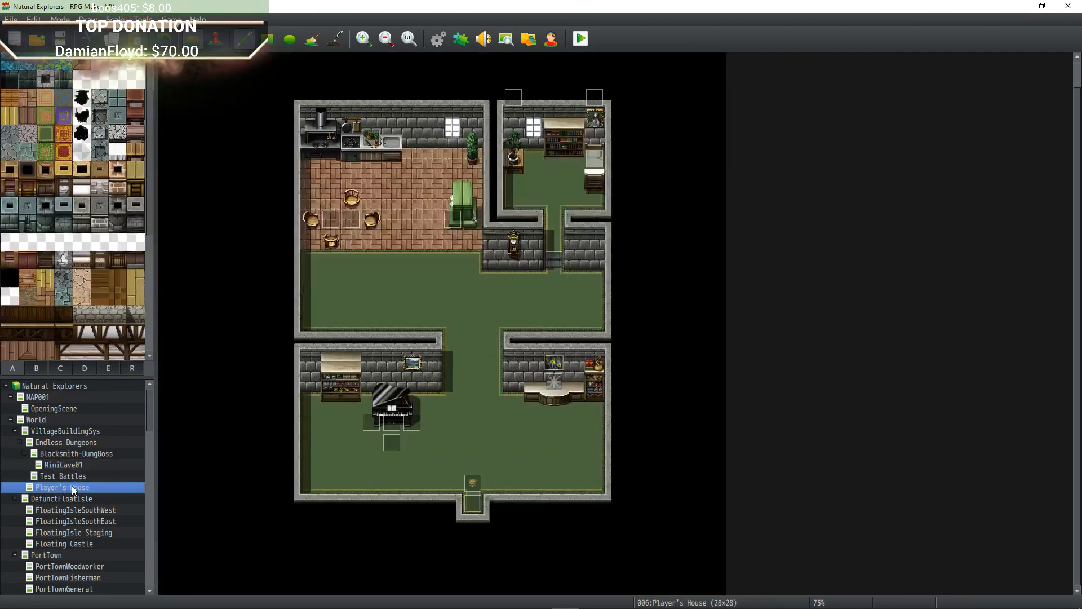
Look through the DefunctFloatIsle, FloatingIsleSouthWest, FloatingIsleSouthEast, FloatingIsle Staging and Floating Castle maps.
{"action": "left_click", "coordinate": [77, 499]}
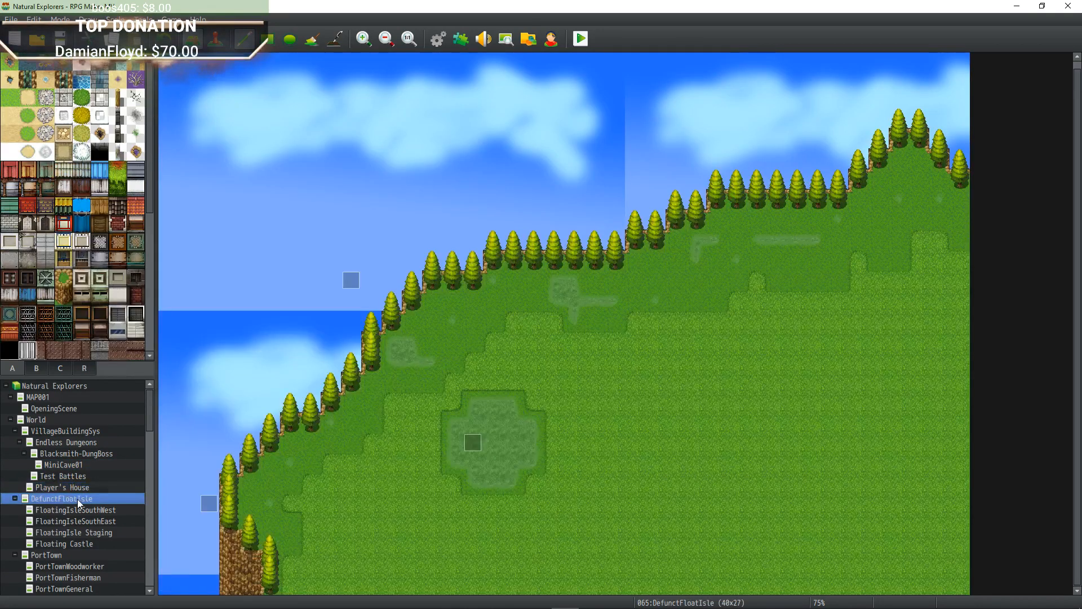
{"action": "left_click", "coordinate": [72, 511]}
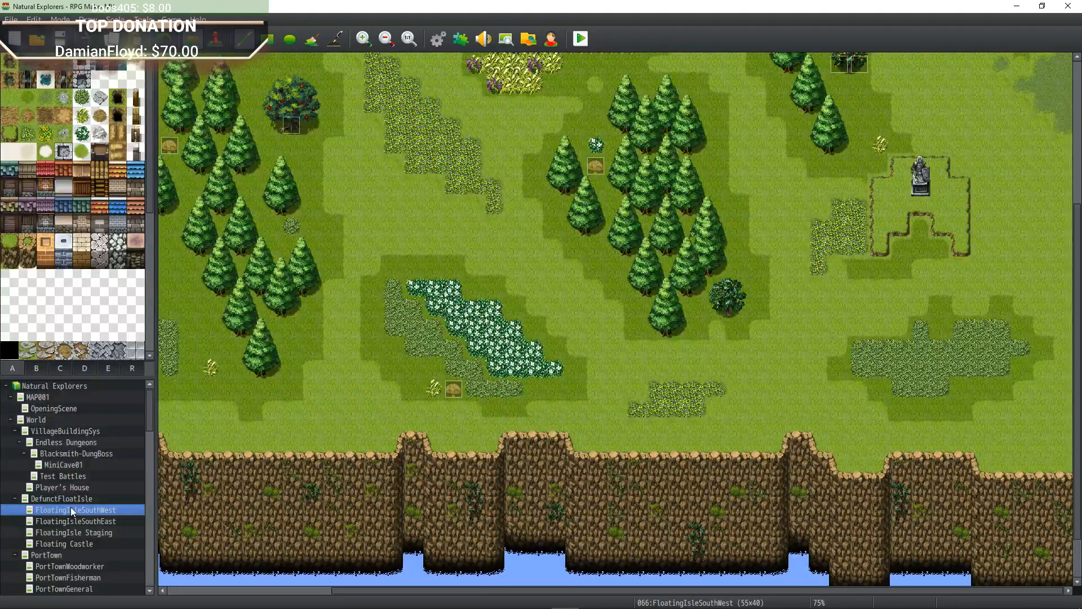
{"action": "left_click", "coordinate": [68, 519]}
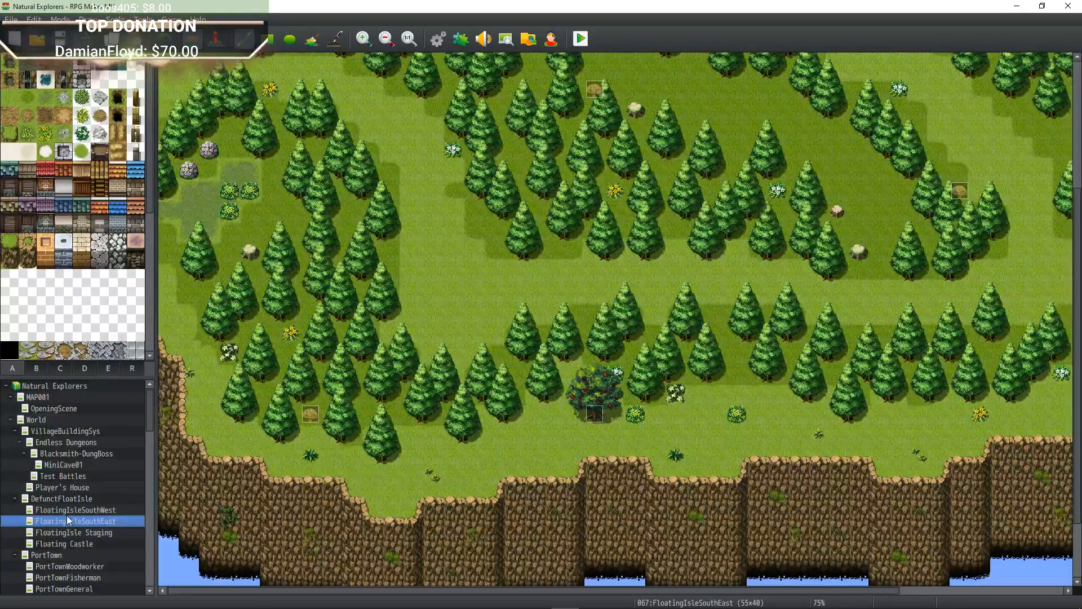
{"action": "left_click", "coordinate": [72, 534]}
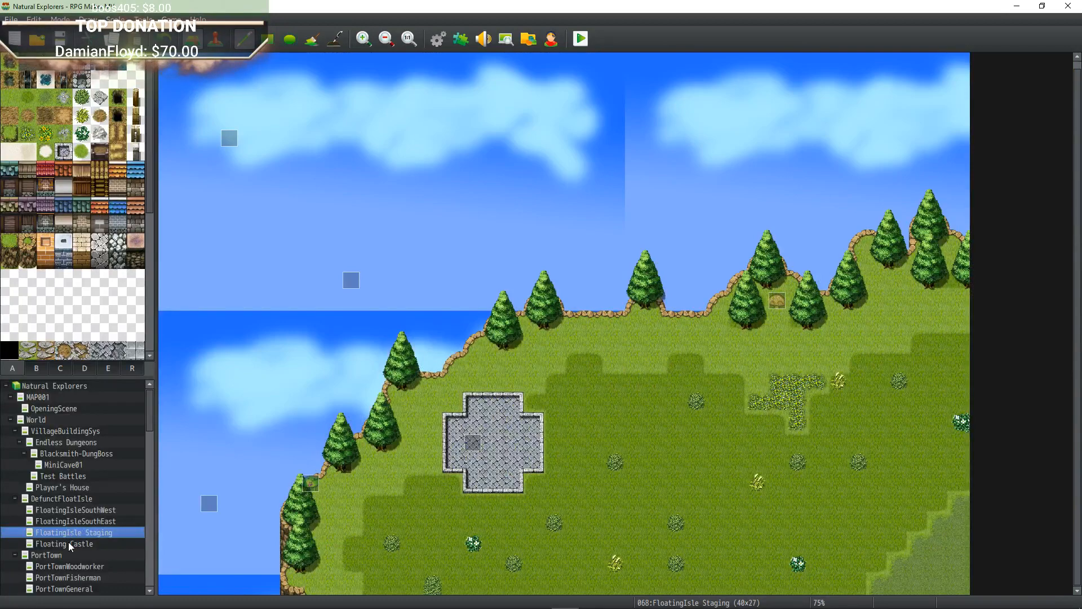
{"action": "left_click", "coordinate": [69, 544]}
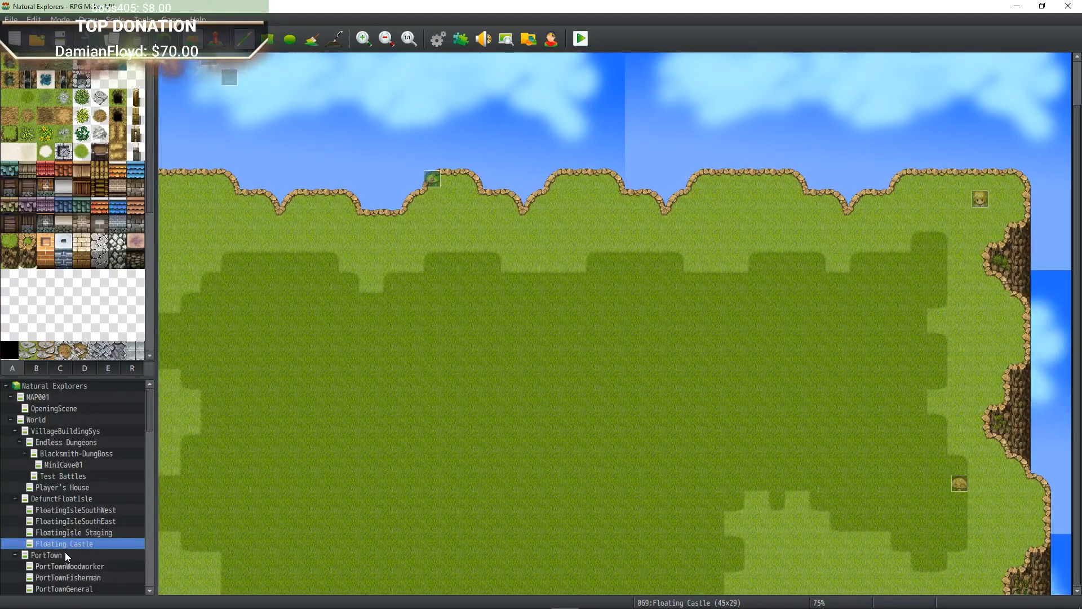
Look through the PortTown map and its woodworker, fisherman and general store interiors.
{"action": "left_click", "coordinate": [65, 554]}
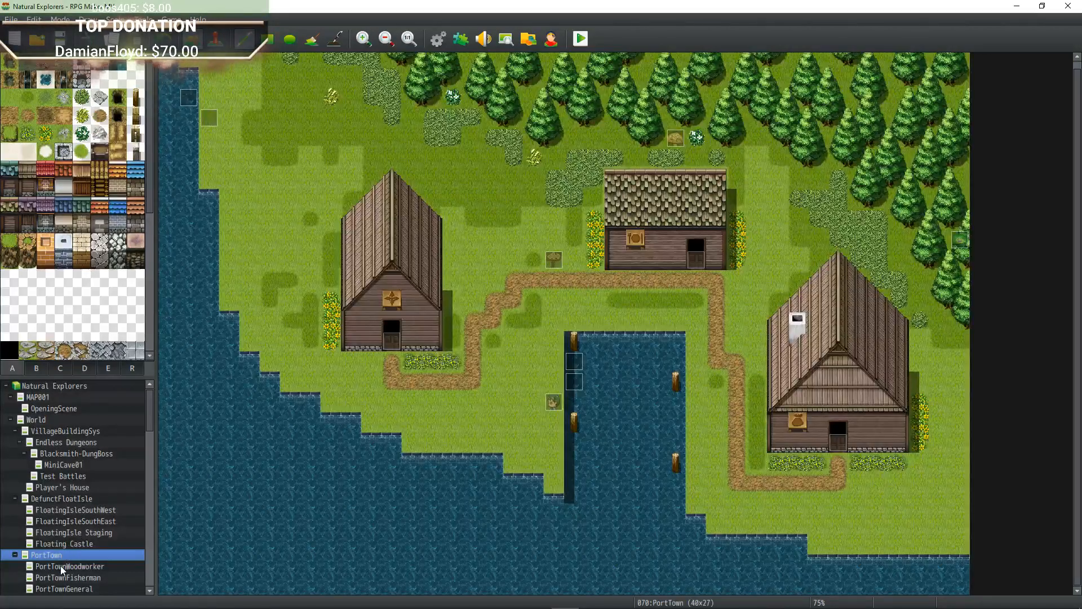
{"action": "left_click", "coordinate": [60, 566]}
{"action": "scroll", "coordinate": [72, 517], "scroll_direction": "down", "scroll_amount": 2}
{"action": "left_click", "coordinate": [72, 502]}
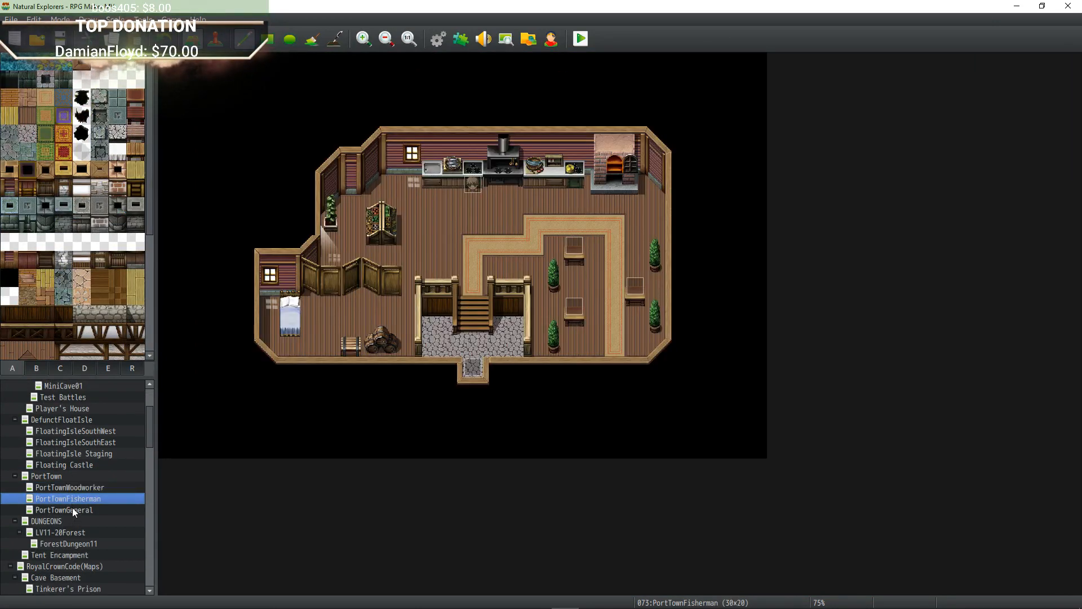
{"action": "left_click", "coordinate": [72, 510]}
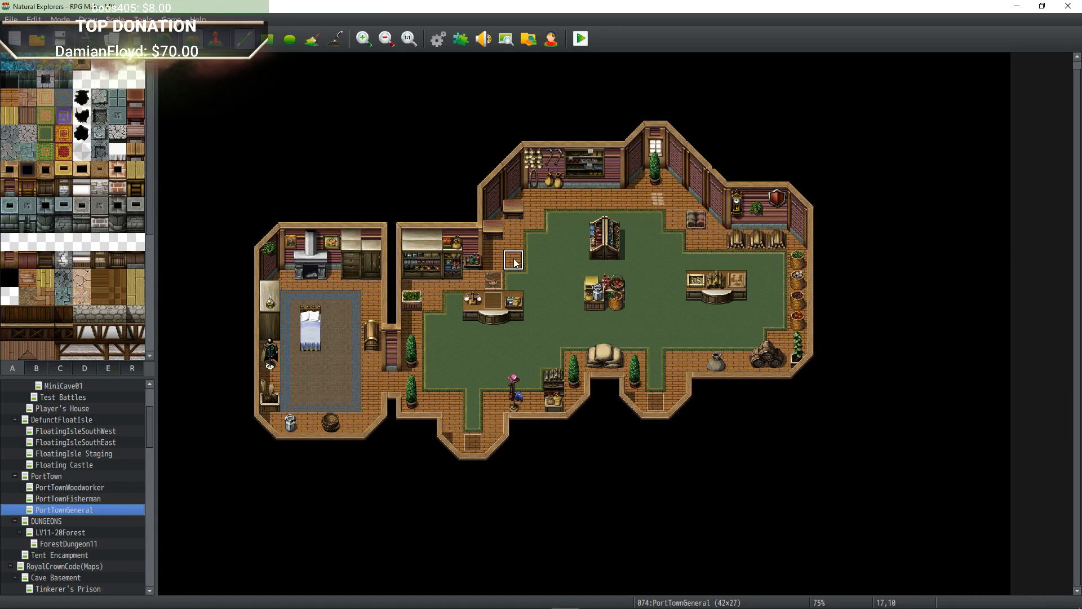
Look through the DUNGEONS and LV11-20Forest maps and examine the ForestDungeon11 layout.
{"action": "left_click", "coordinate": [81, 524]}
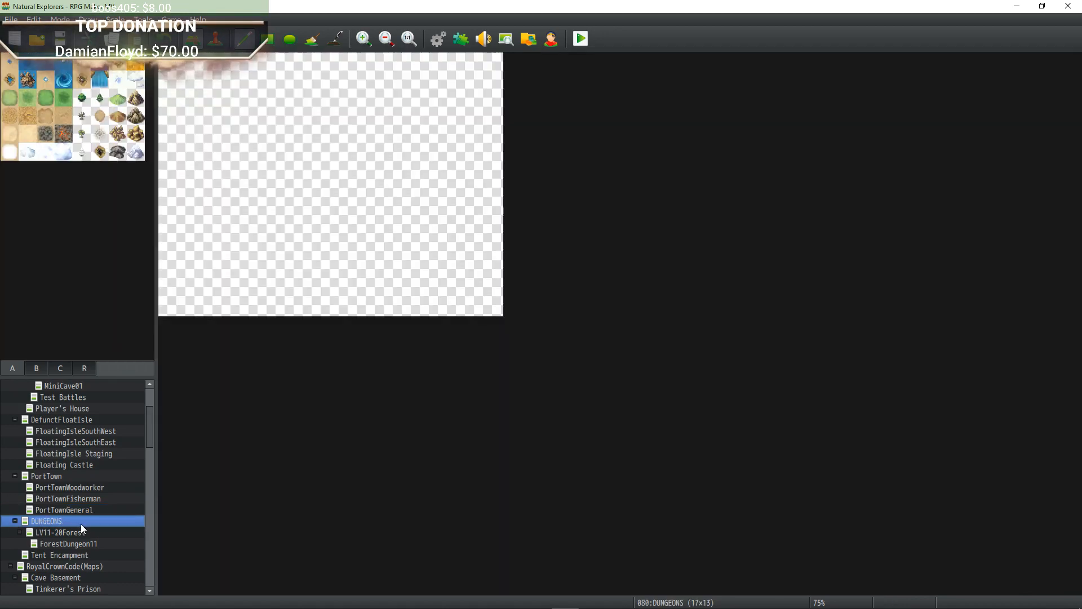
{"action": "left_click", "coordinate": [79, 534]}
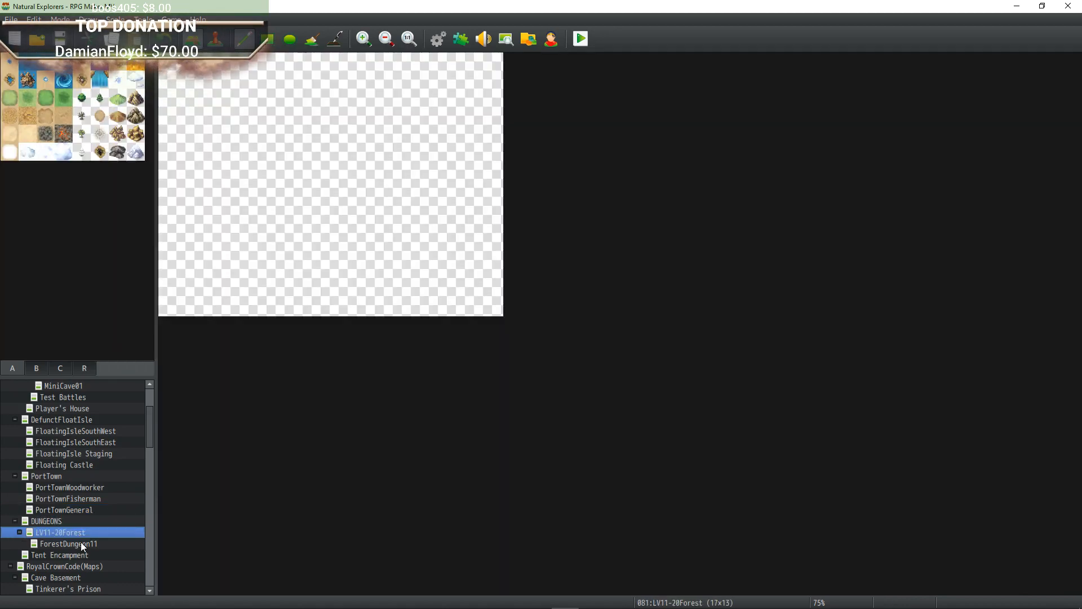
{"action": "left_click", "coordinate": [83, 544]}
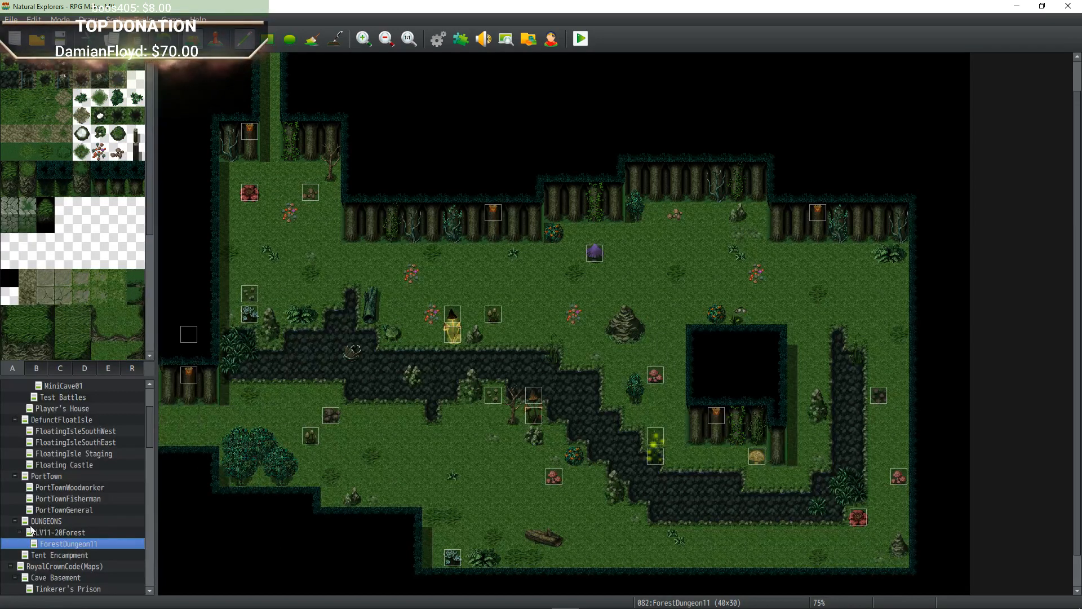
{"action": "scroll", "coordinate": [411, 372], "scroll_direction": "down", "scroll_amount": 1}
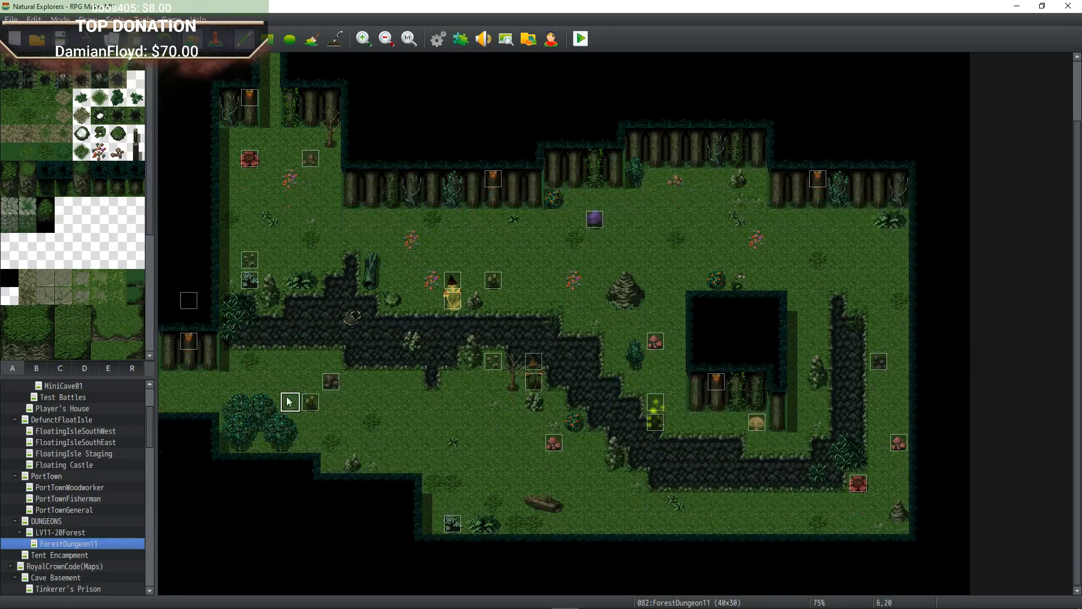
{"action": "left_click", "coordinate": [69, 556]}
{"action": "left_click", "coordinate": [72, 543]}
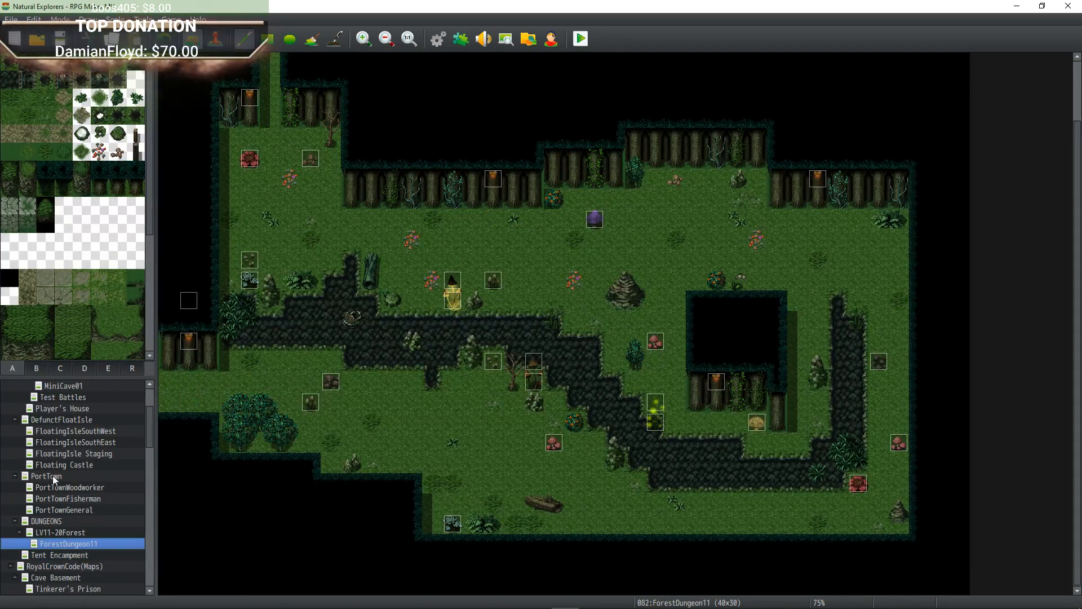
Open the Tent Encampment map and switch it to event editing mode.
{"action": "scroll", "coordinate": [68, 530], "scroll_direction": "up", "scroll_amount": 3}
{"action": "scroll", "coordinate": [68, 529], "scroll_direction": "down", "scroll_amount": 5}
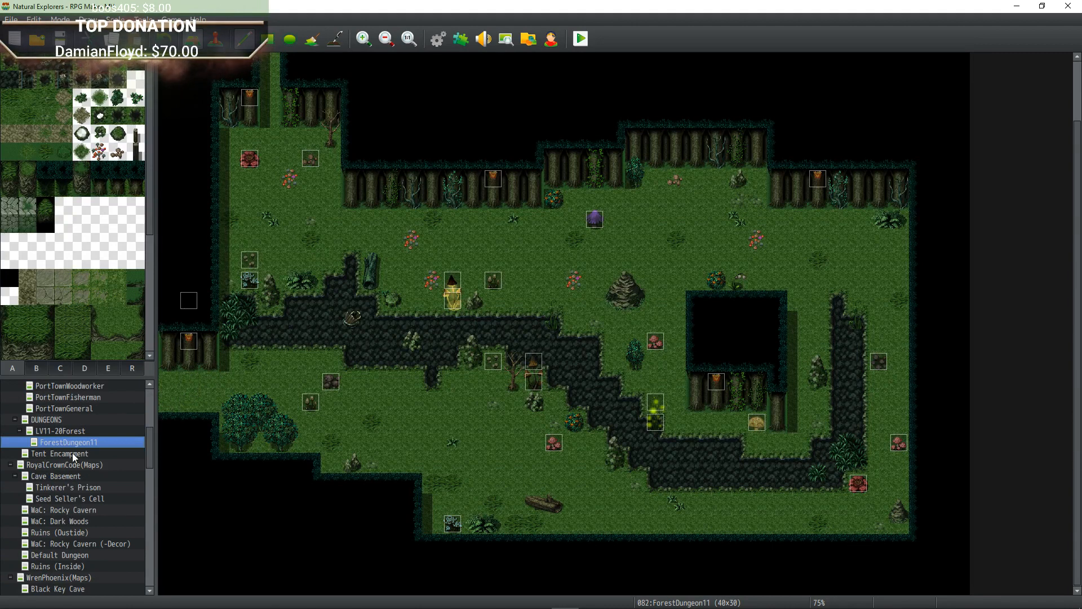
{"action": "scroll", "coordinate": [72, 454], "scroll_direction": "up", "scroll_amount": 2}
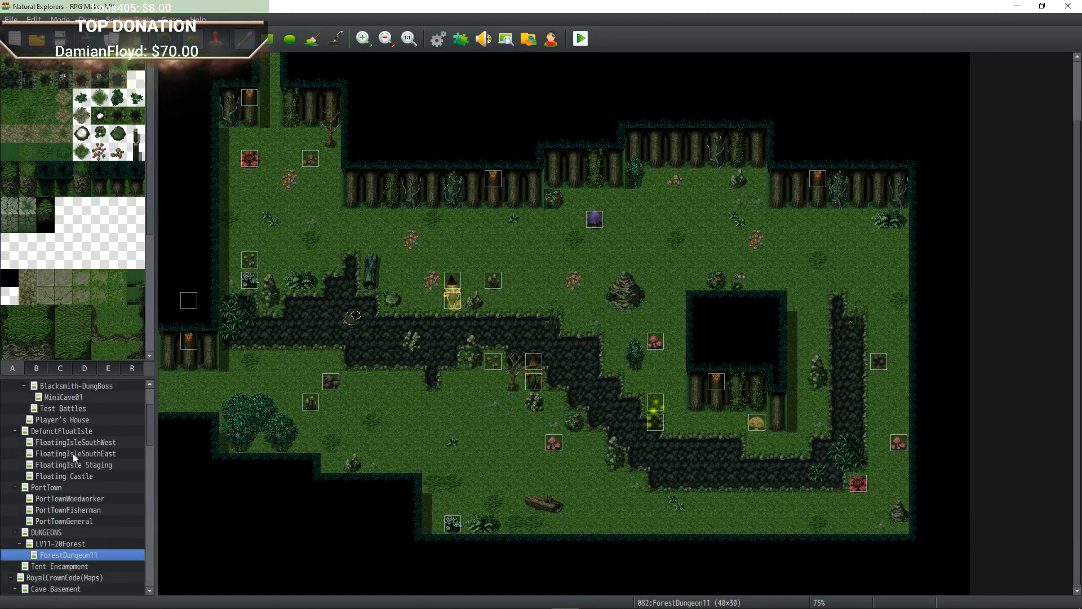
{"action": "left_click", "coordinate": [65, 521]}
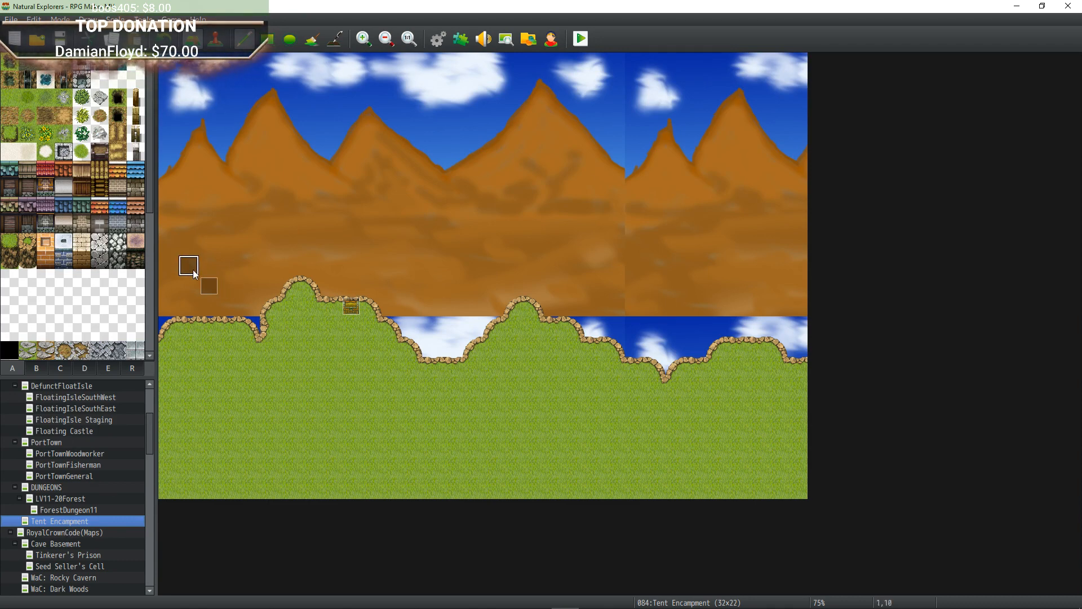
{"action": "left_click", "coordinate": [221, 46]}
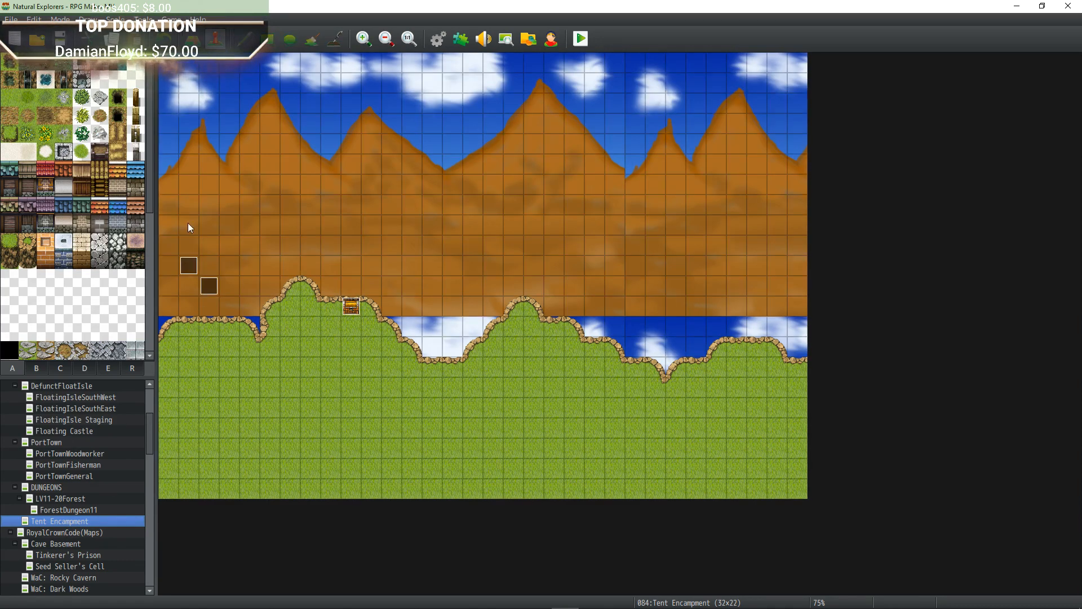
Review the weather and actor image commands in the PlayerSpriteSize event, then close the event.
{"action": "right_click", "coordinate": [189, 265]}
{"action": "left_click", "coordinate": [206, 265]}
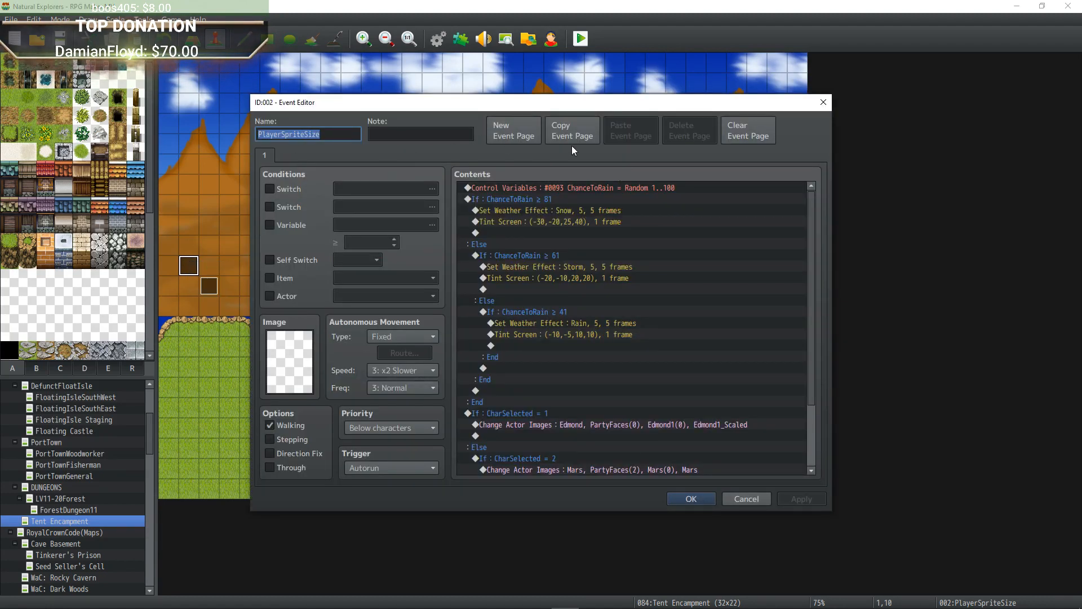
{"action": "scroll", "coordinate": [573, 299], "scroll_direction": "down", "scroll_amount": 3}
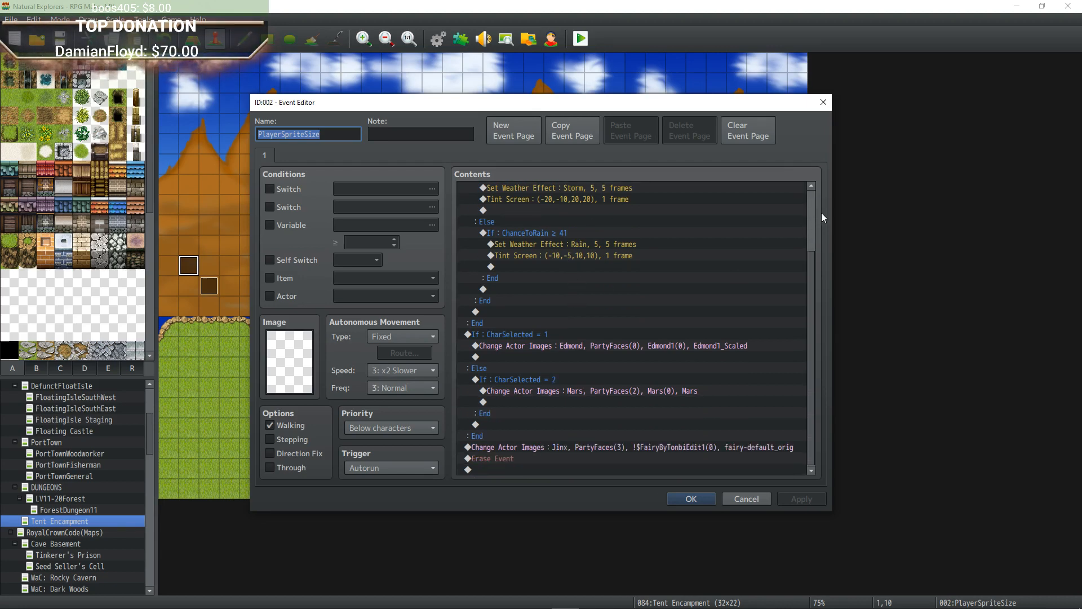
{"action": "left_click", "coordinate": [823, 103]}
Review the player position conditions and world transfers in the Tent Encampment's xfers event.
{"action": "double_click", "coordinate": [209, 286]}
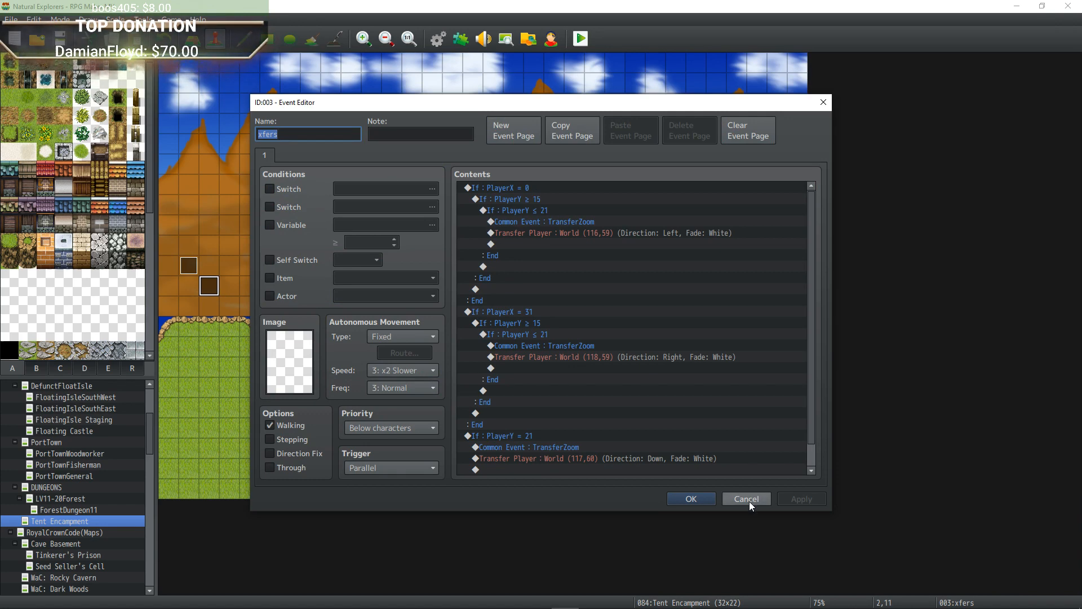
{"action": "left_click", "coordinate": [691, 499]}
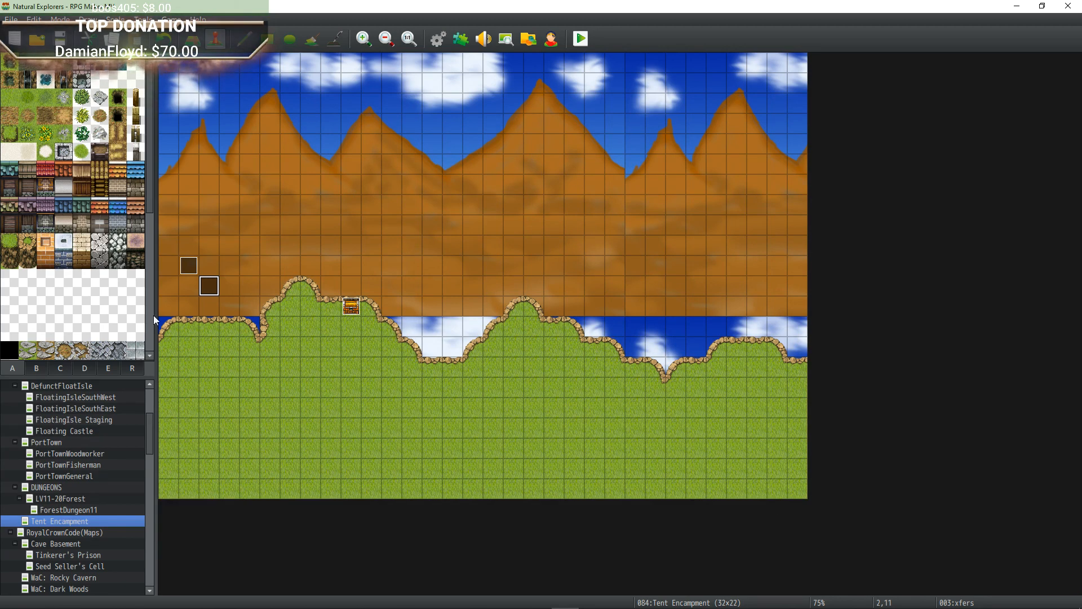
{"action": "double_click", "coordinate": [209, 285]}
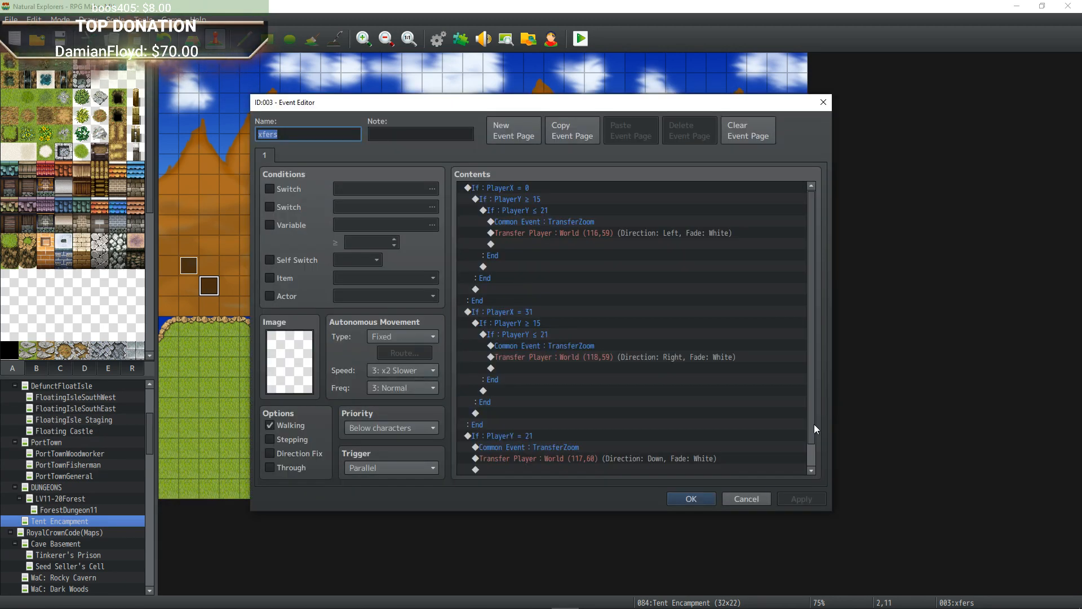
{"action": "scroll", "coordinate": [576, 258], "scroll_direction": "down", "scroll_amount": 1}
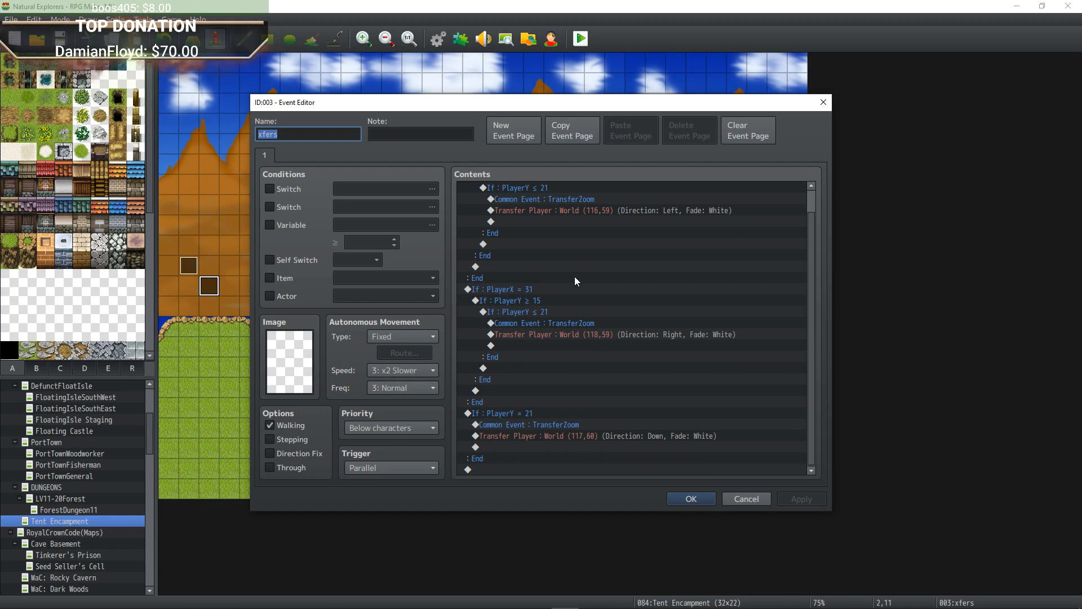
{"action": "left_click", "coordinate": [682, 499]}
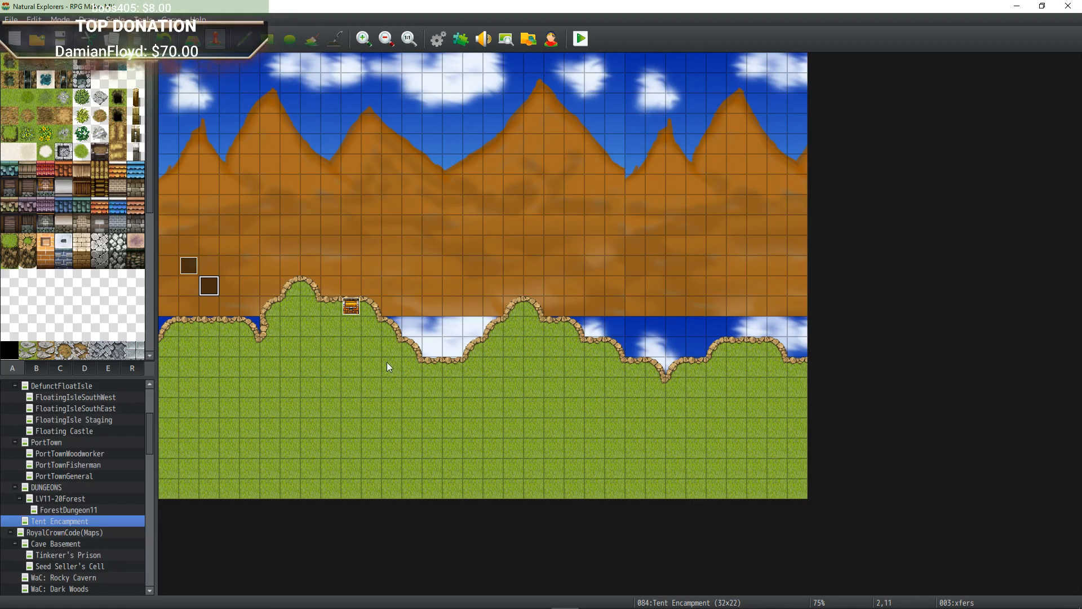
Open the Cave Basement map in the RoyalCrownCode(Maps) group to examine its layout.
{"action": "left_click", "coordinate": [66, 34]}
{"action": "left_click", "coordinate": [90, 533]}
{"action": "left_click", "coordinate": [84, 545]}
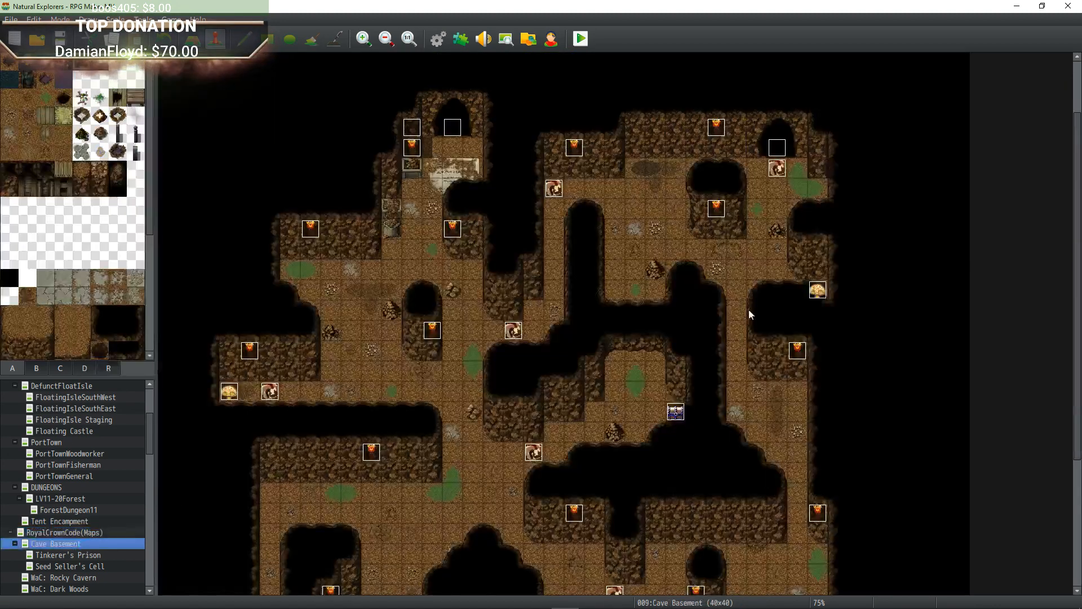
Look over the cave passages, torches and chest placement across the Cave Basement map.
{"action": "middle_click", "coordinate": [486, 326]}
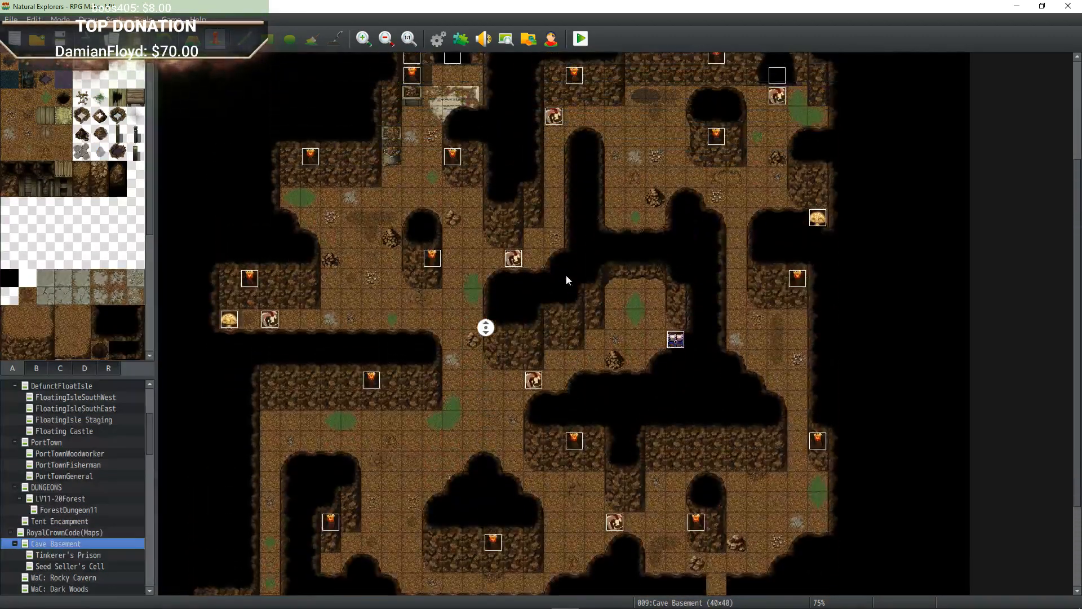
{"action": "middle_click", "coordinate": [538, 259]}
{"action": "middle_click", "coordinate": [537, 257]}
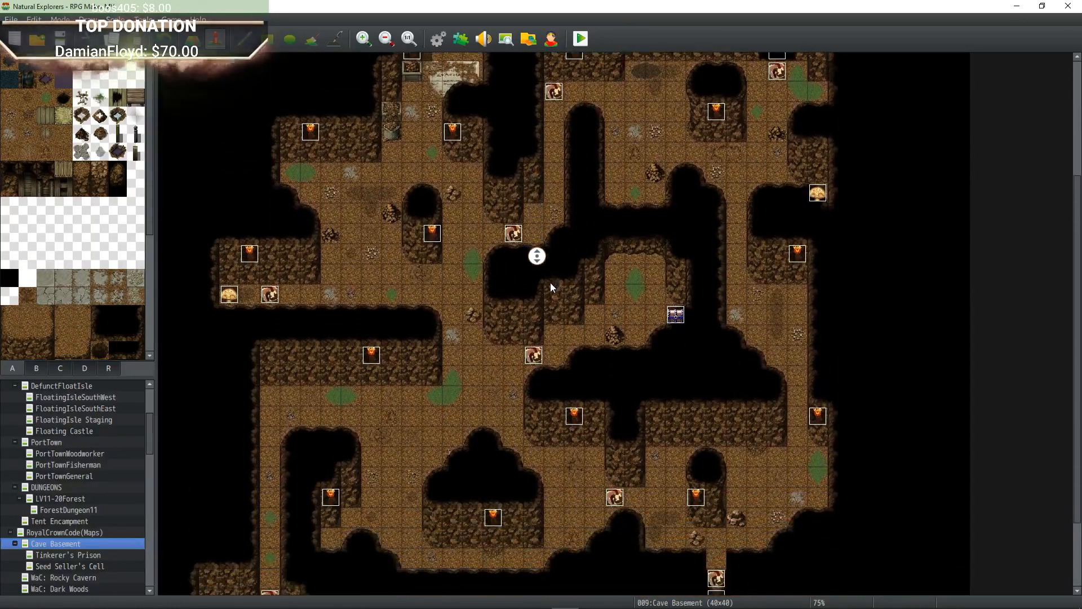
{"action": "middle_click", "coordinate": [547, 280]}
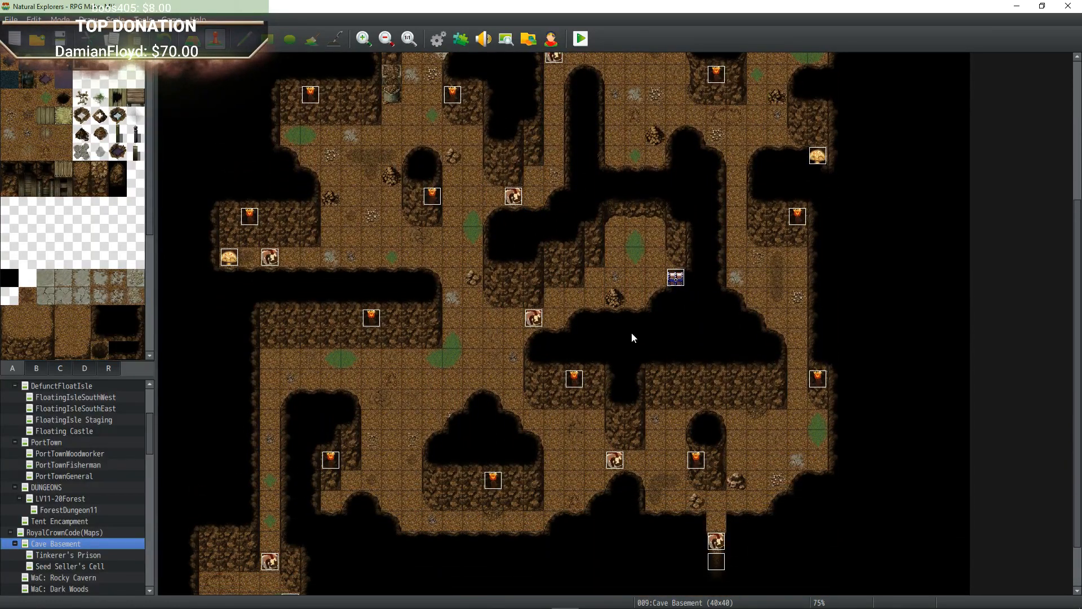
{"action": "middle_click", "coordinate": [581, 291]}
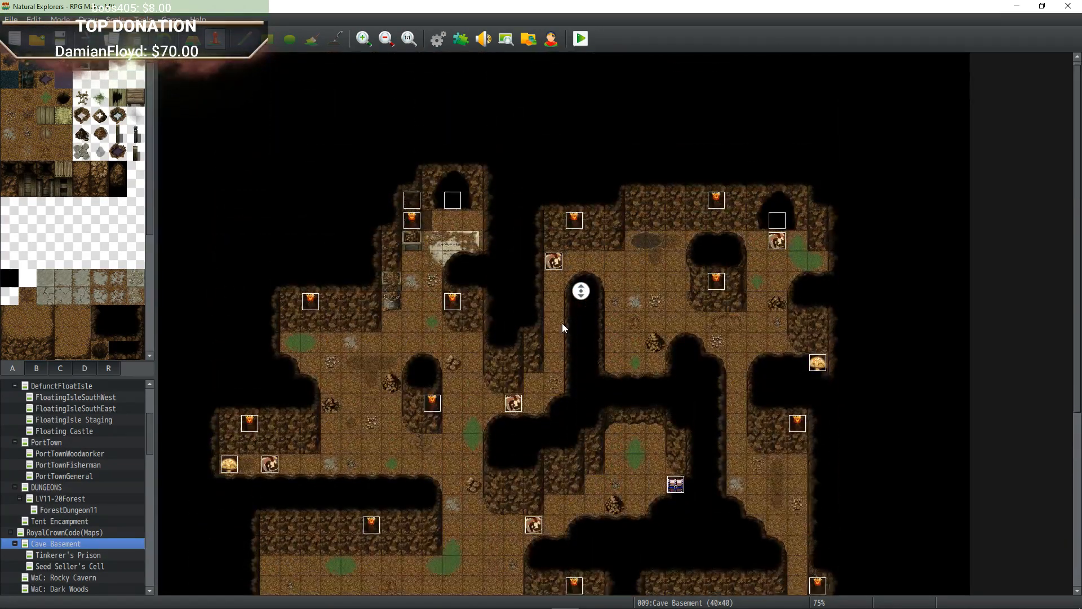
{"action": "middle_click", "coordinate": [547, 368]}
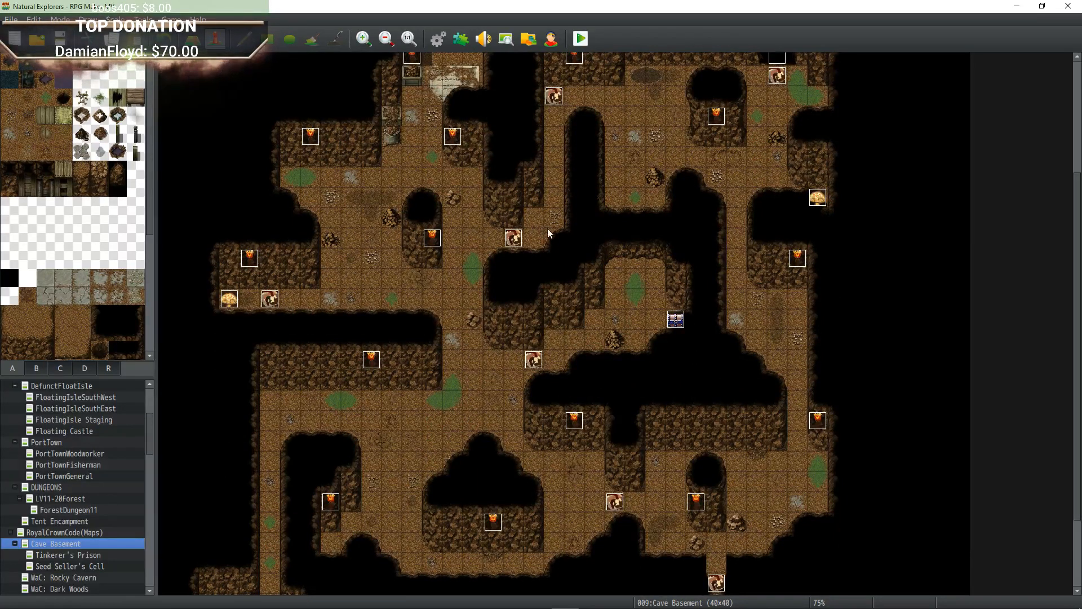
View the Tinkerer's Prison, Seed Seller's Cell and WaC: Rocky Cavern maps.
{"action": "left_click", "coordinate": [70, 556]}
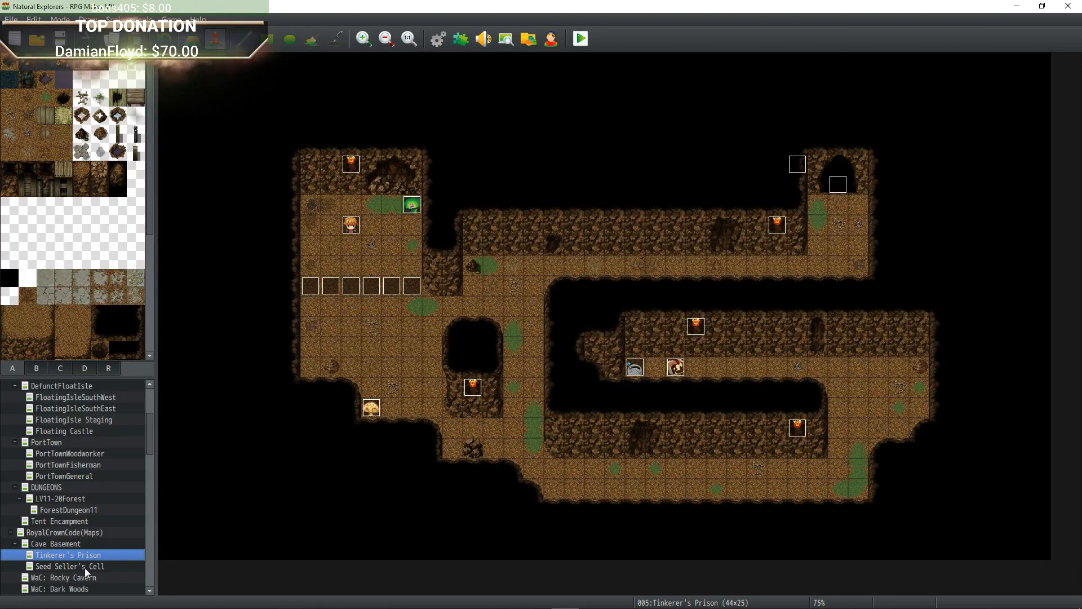
{"action": "left_click", "coordinate": [84, 567]}
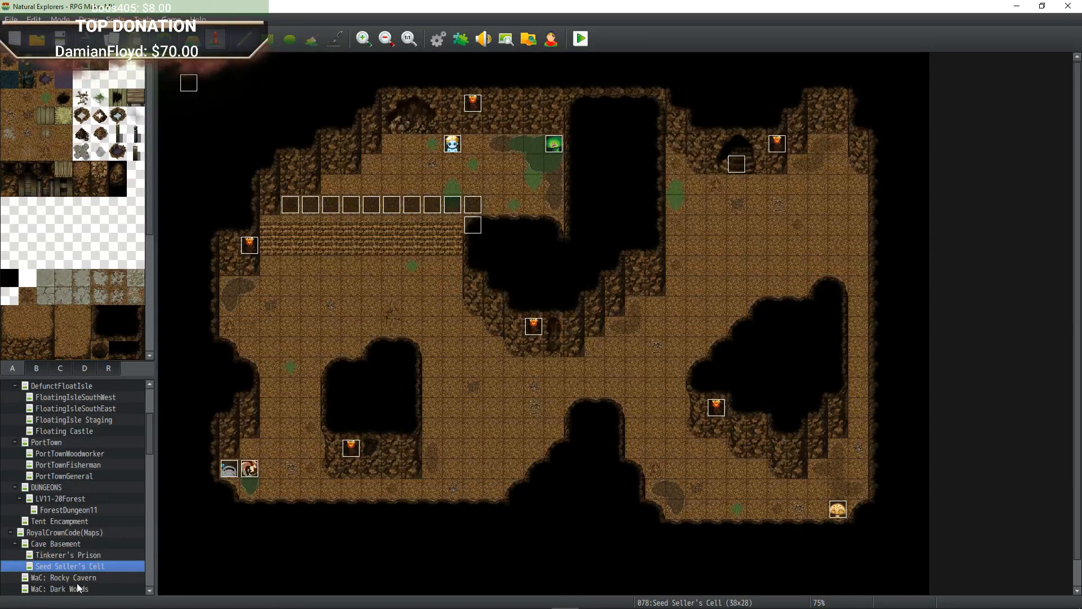
{"action": "left_click", "coordinate": [79, 578]}
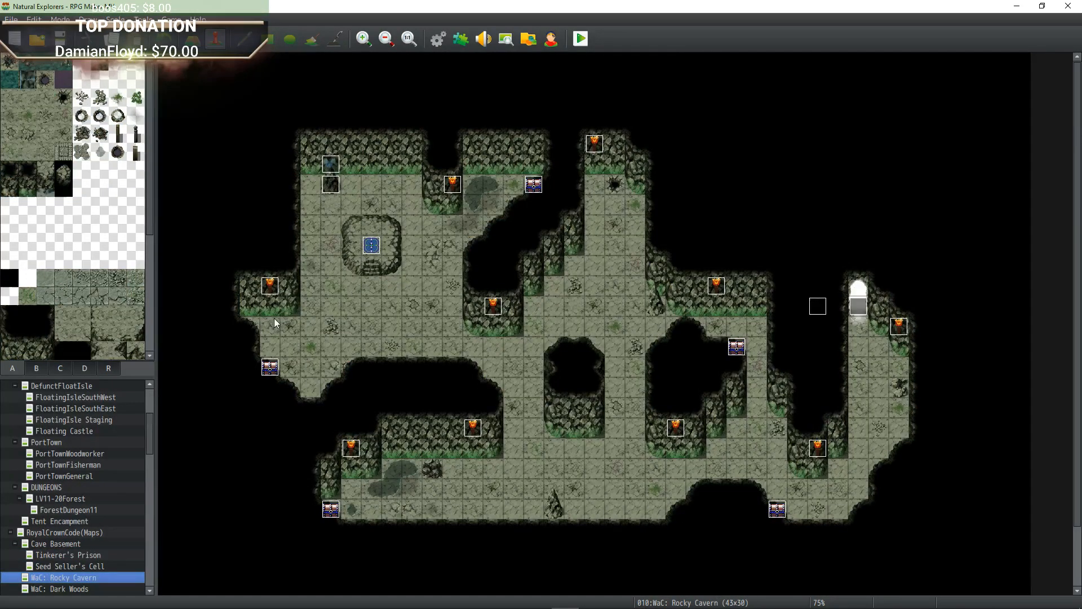
View the WaC: Dark Woods and Ruins (Oustide) maps in the RoyalCrownCode(Maps) group.
{"action": "scroll", "coordinate": [102, 508], "scroll_direction": "down", "scroll_amount": 2}
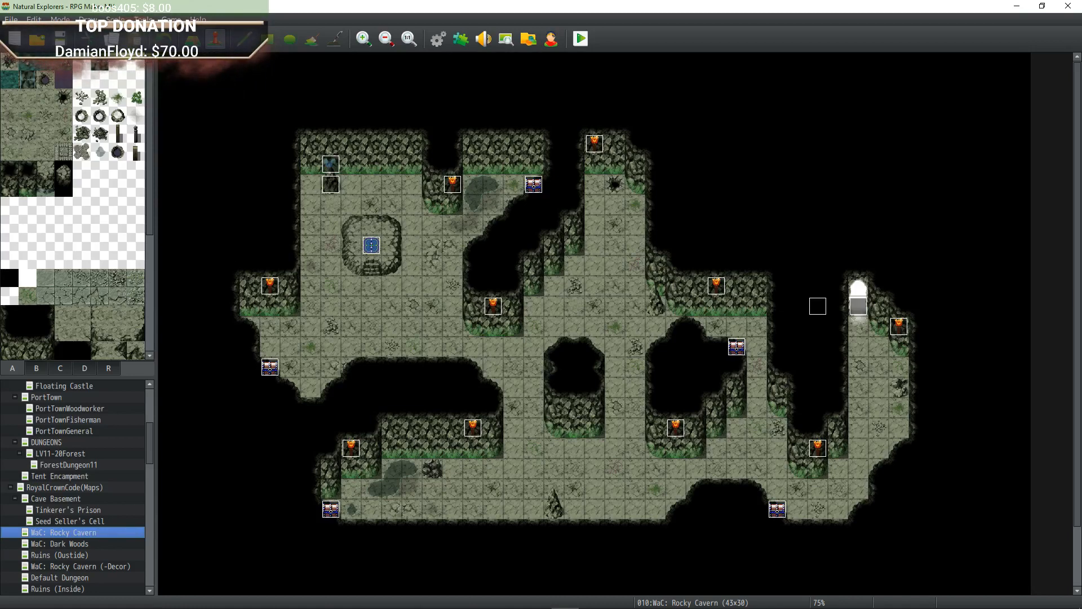
{"action": "scroll", "coordinate": [31, 457], "scroll_direction": "down", "scroll_amount": 1}
{"action": "scroll", "coordinate": [90, 453], "scroll_direction": "down", "scroll_amount": 1}
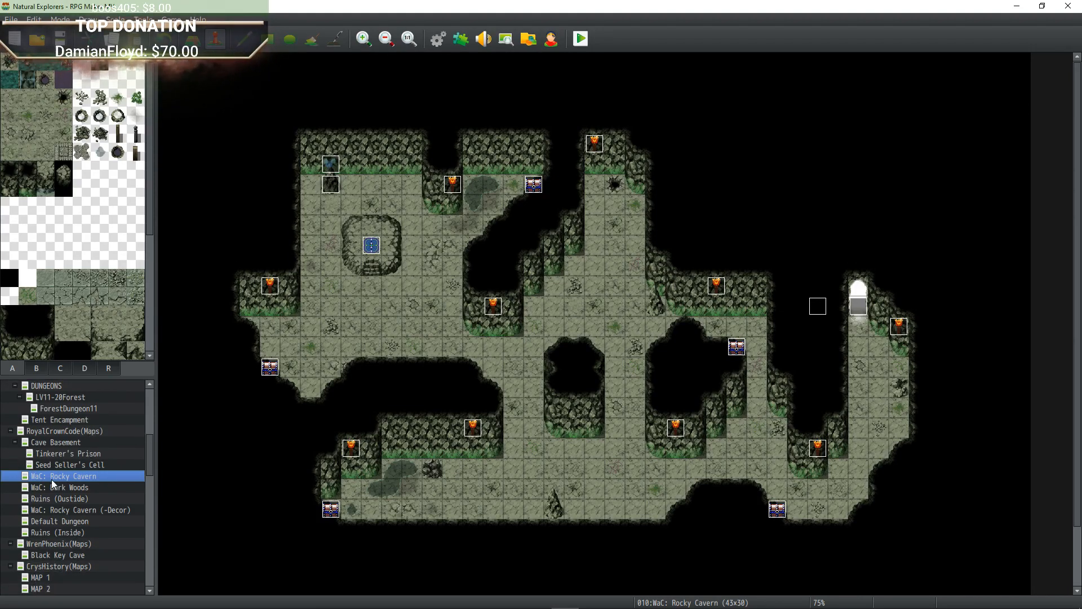
{"action": "left_click", "coordinate": [70, 487]}
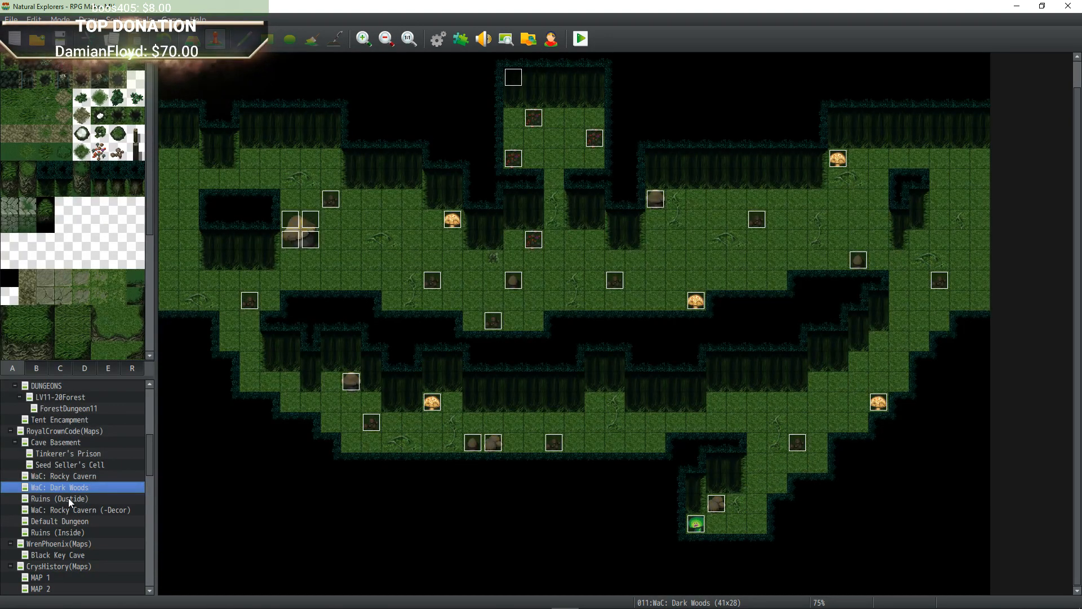
{"action": "left_click", "coordinate": [68, 498]}
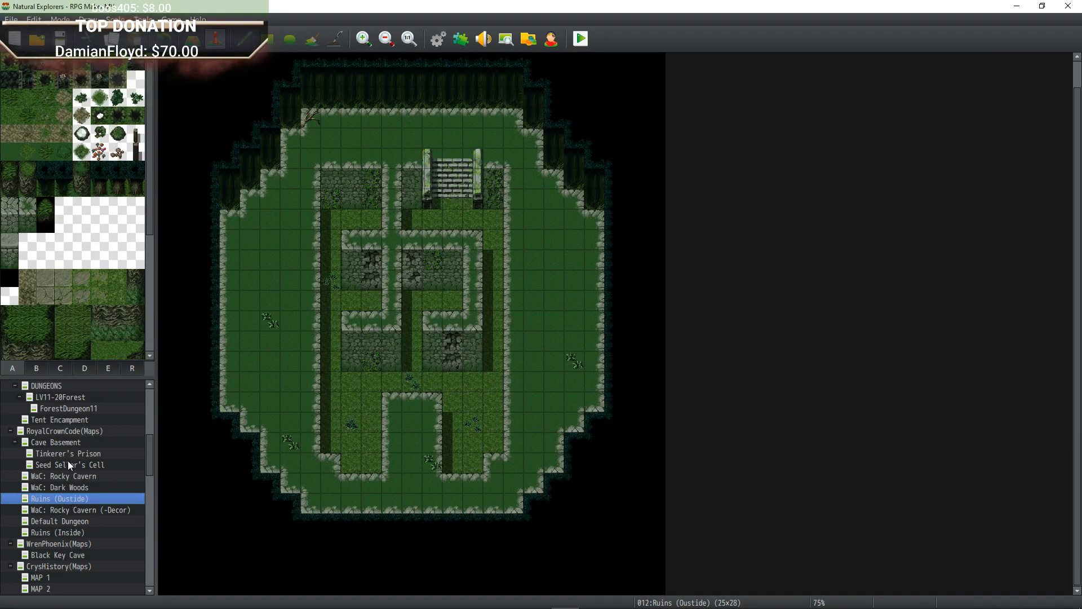
Revisit the FloatingIsleSouthEast, VillageBuildingSys, Player's House and DefunctFloatIsle maps.
{"action": "scroll", "coordinate": [68, 457], "scroll_direction": "up", "scroll_amount": 3}
{"action": "left_click", "coordinate": [71, 408]}
{"action": "scroll", "coordinate": [72, 412], "scroll_direction": "up", "scroll_amount": 3}
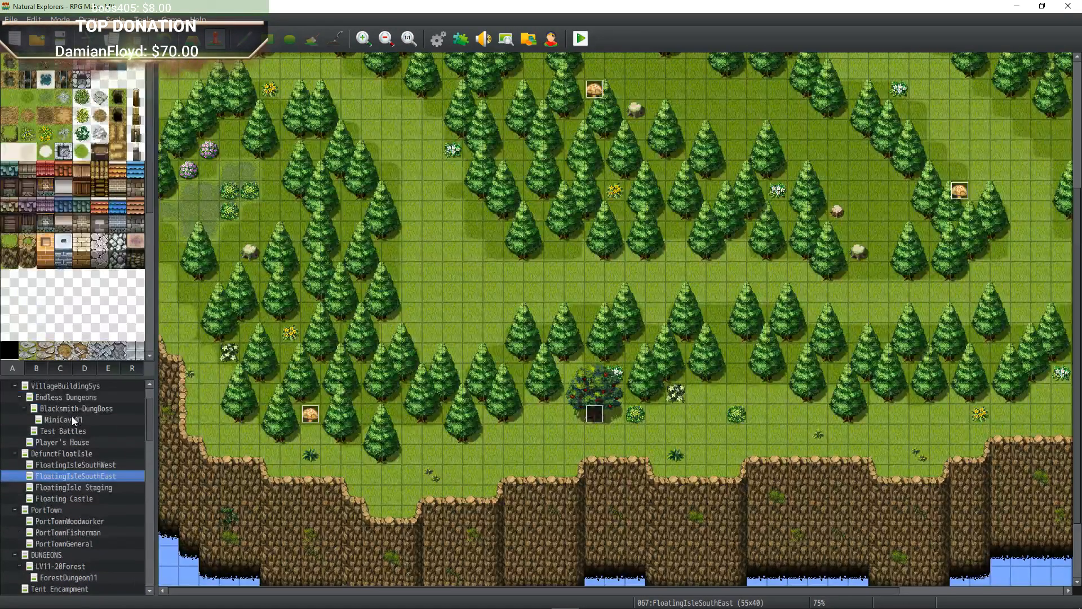
{"action": "left_click", "coordinate": [72, 431]}
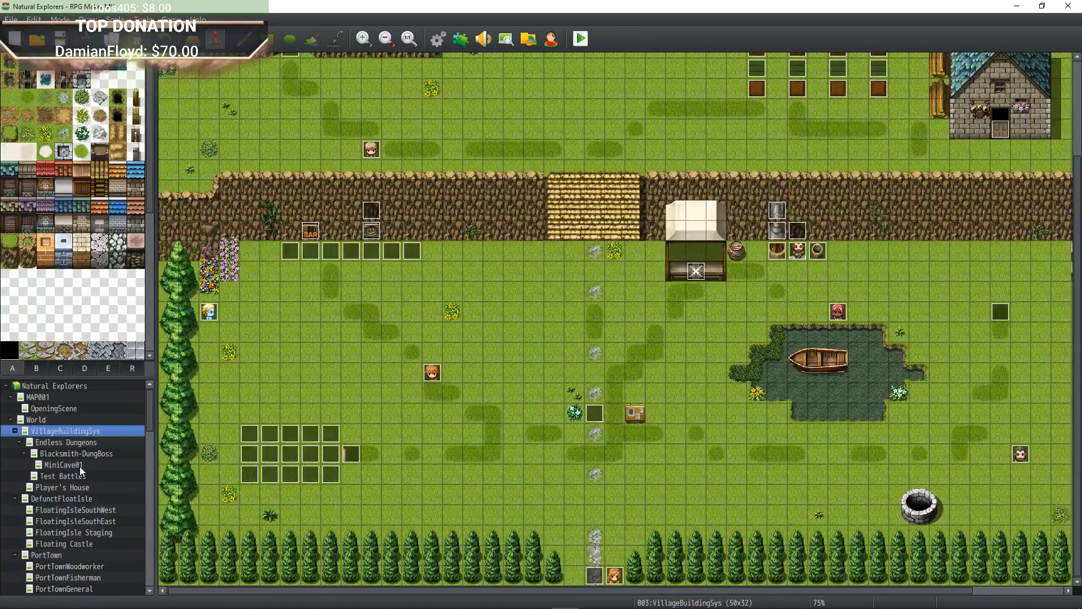
{"action": "left_click", "coordinate": [80, 487]}
{"action": "left_click", "coordinate": [80, 500]}
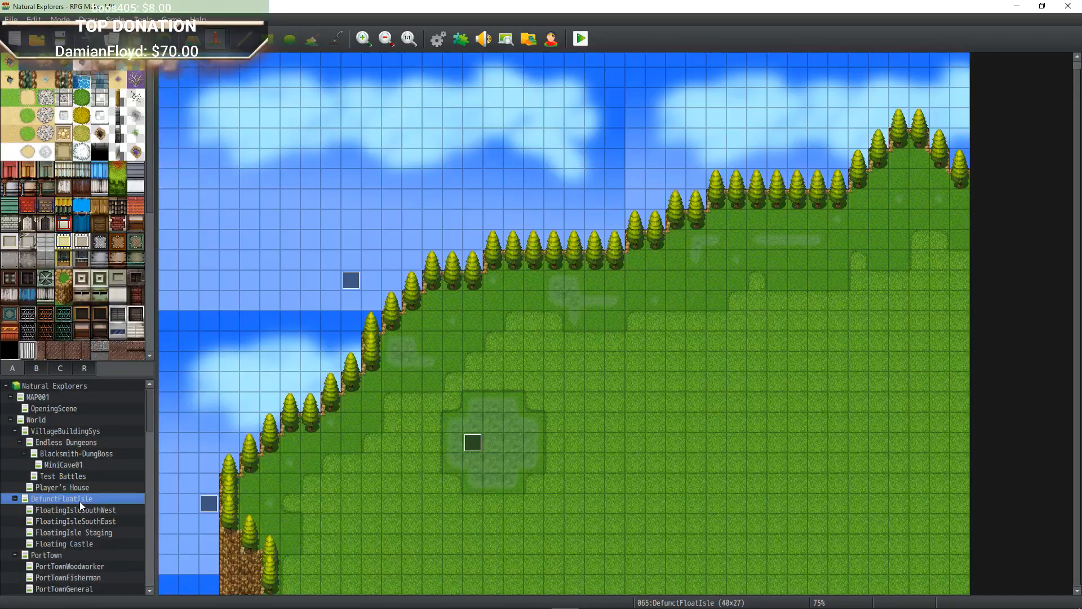
Show the FloatingIsleSouthWest map and the PortTown woodworker, fisherman and general store interiors.
{"action": "left_click", "coordinate": [79, 509]}
{"action": "scroll", "coordinate": [78, 511], "scroll_direction": "down", "scroll_amount": 1}
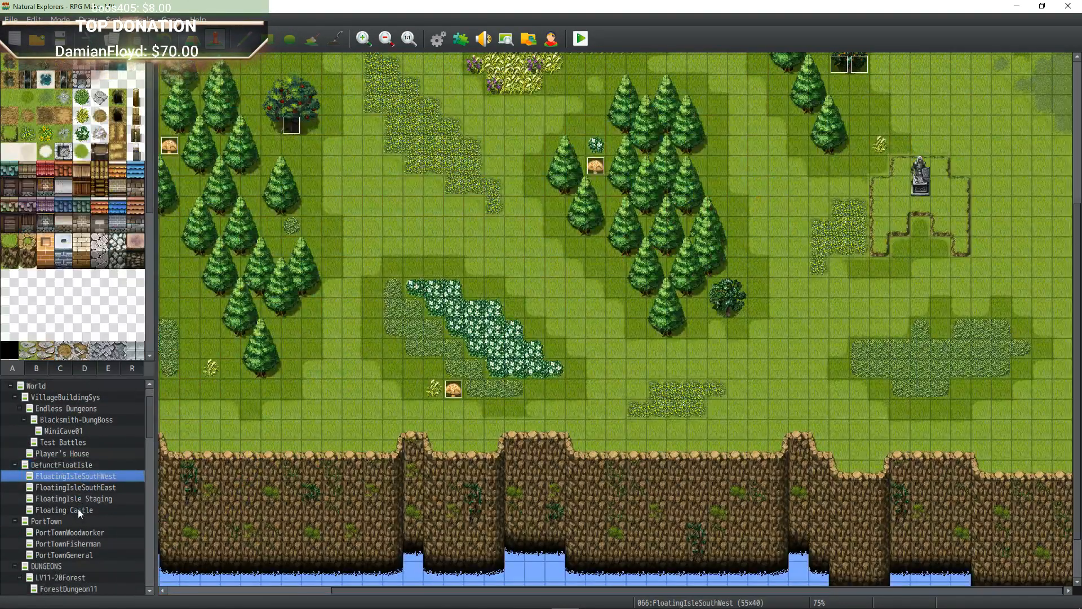
{"action": "left_click", "coordinate": [79, 534]}
{"action": "left_click", "coordinate": [78, 545]}
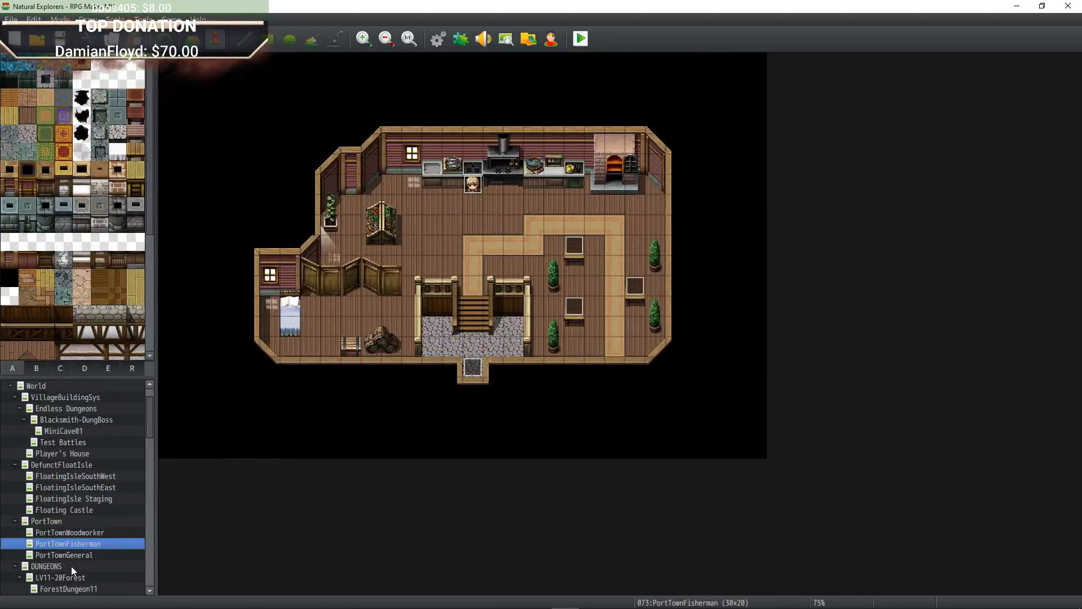
{"action": "left_click", "coordinate": [70, 557]}
Show the ForestDungeon11 map and the Tent Encampment map.
{"action": "scroll", "coordinate": [69, 557], "scroll_direction": "down", "scroll_amount": 1}
{"action": "left_click", "coordinate": [75, 543]}
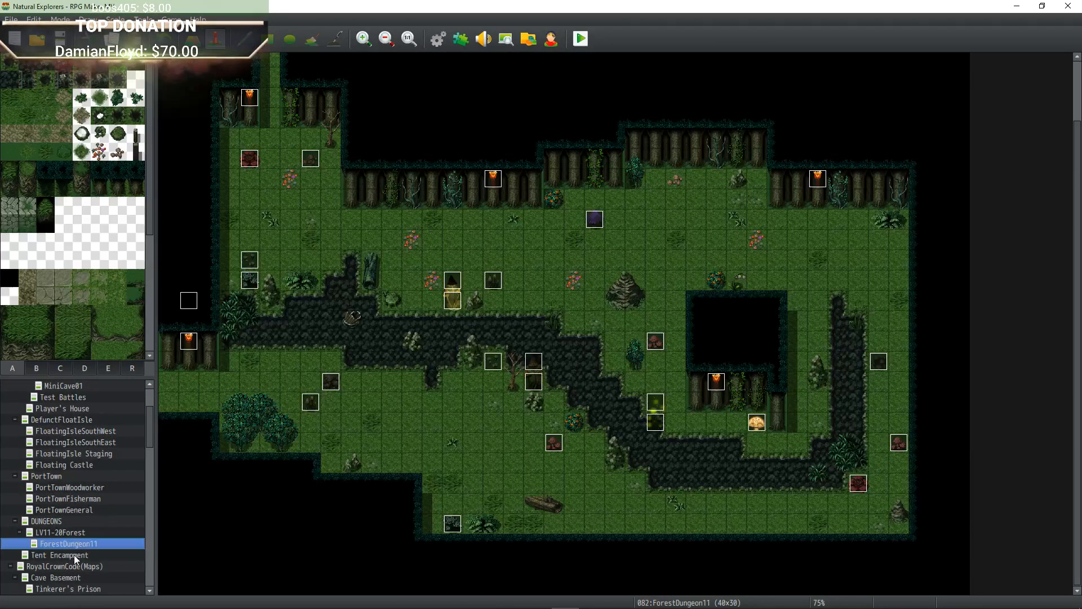
{"action": "left_click", "coordinate": [73, 555]}
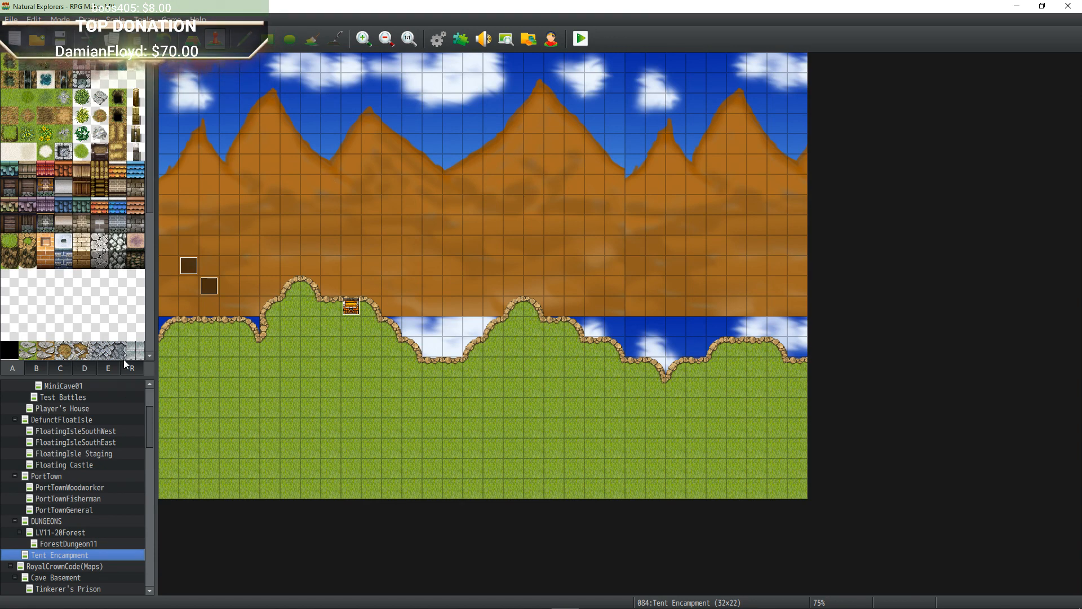
Return to the Cave Basement map and its two child maps, Tinkerer's Prison and Seed Seller's Cell.
{"action": "scroll", "coordinate": [62, 524], "scroll_direction": "down", "scroll_amount": 1}
{"action": "left_click", "coordinate": [60, 539]}
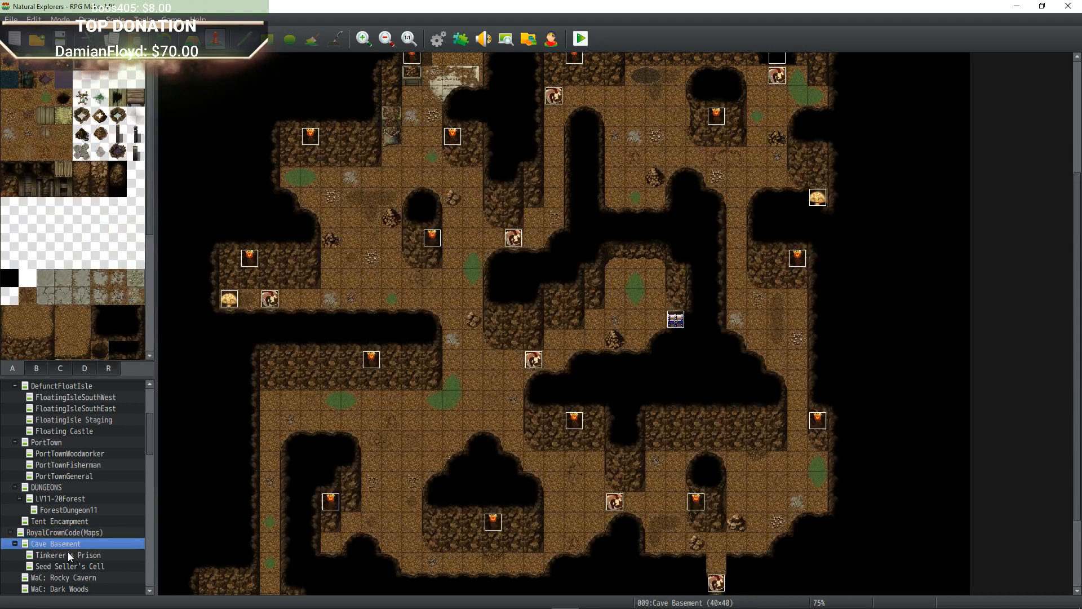
{"action": "left_click", "coordinate": [63, 555]}
{"action": "scroll", "coordinate": [80, 535], "scroll_direction": "down", "scroll_amount": 1}
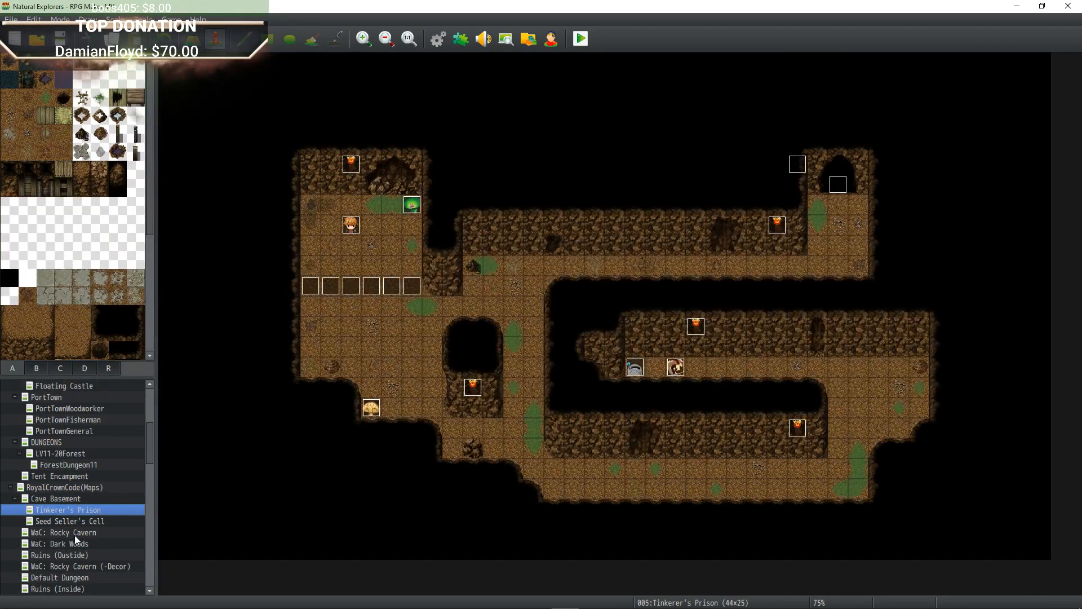
{"action": "left_click", "coordinate": [70, 521]}
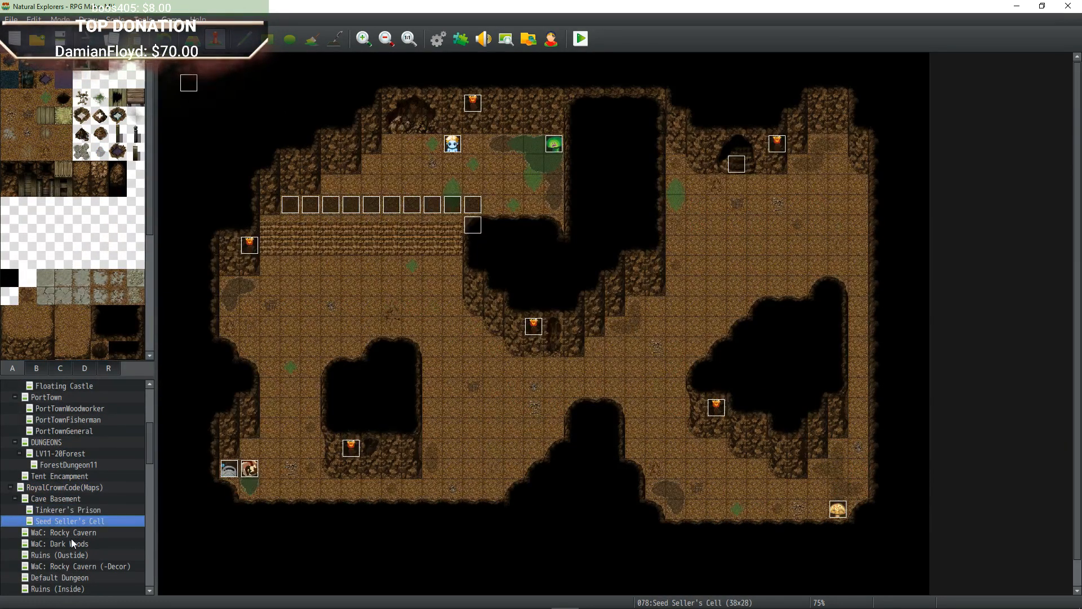
Compare the WaC: Rocky Cavern, WaC: Dark Woods, Ruins (Oustide) and WaC: Rocky Cavern (-Decor) maps.
{"action": "left_click", "coordinate": [73, 534]}
{"action": "scroll", "coordinate": [76, 530], "scroll_direction": "down", "scroll_amount": 2}
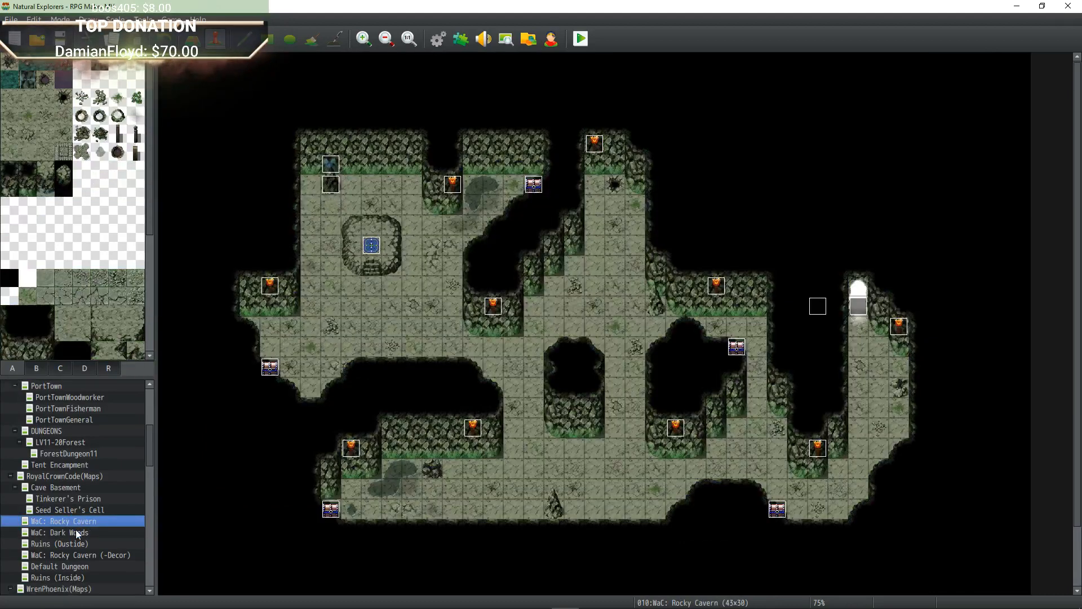
{"action": "left_click", "coordinate": [72, 488]}
{"action": "left_click", "coordinate": [69, 499]}
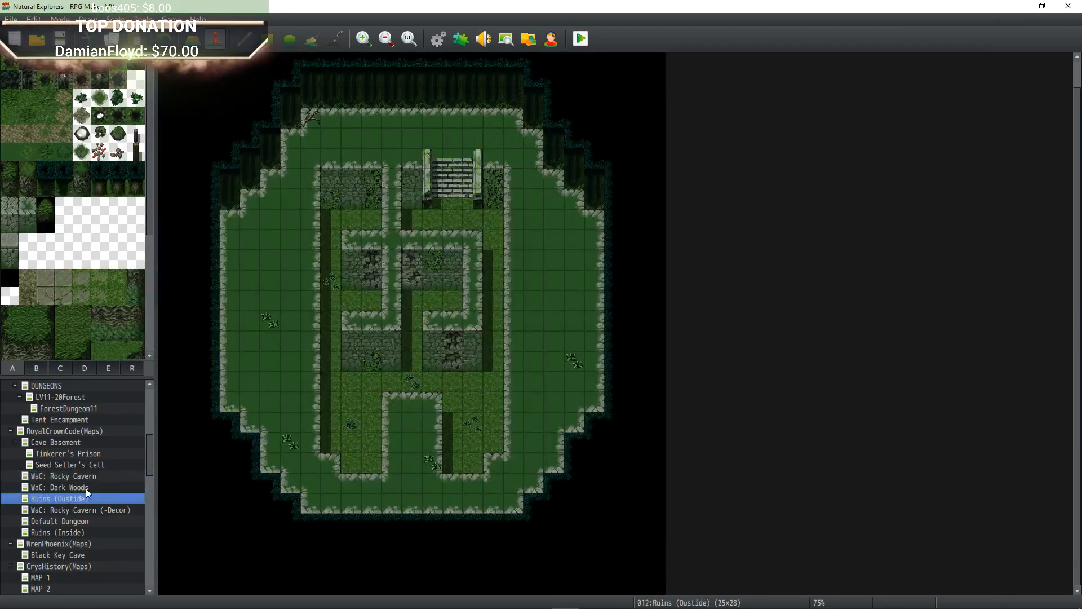
{"action": "left_click", "coordinate": [55, 510]}
{"action": "scroll", "coordinate": [443, 309], "scroll_direction": "up", "scroll_amount": 2}
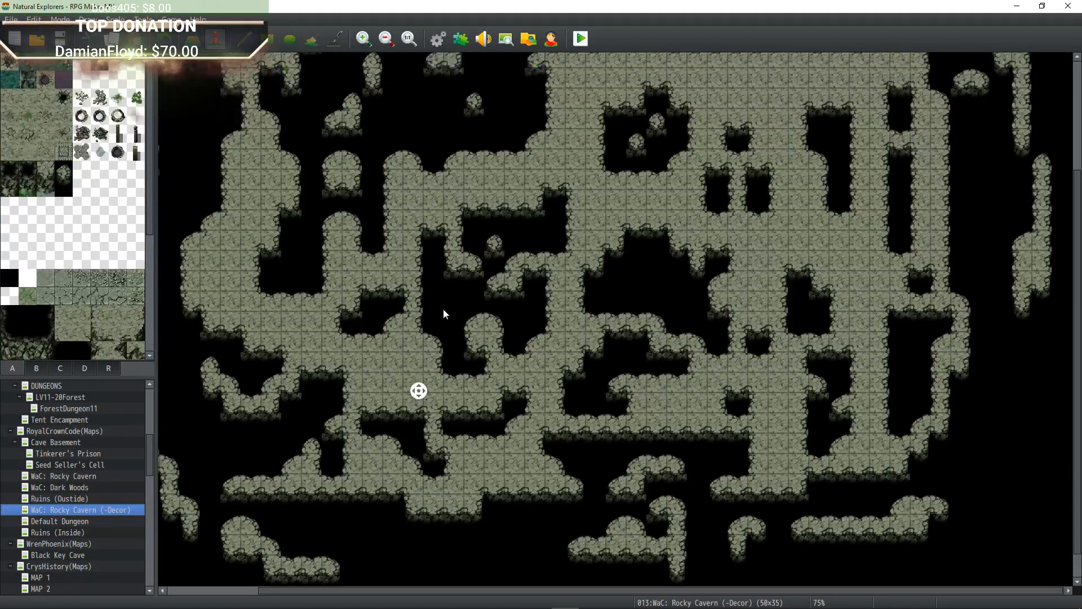
View the Default Dungeon, Ruins (Inside) and Black Key Cave maps, plus the WrenPhoenix(Maps) and CrysHistory(Maps) group maps.
{"action": "left_click", "coordinate": [77, 521]}
{"action": "left_click", "coordinate": [77, 535]}
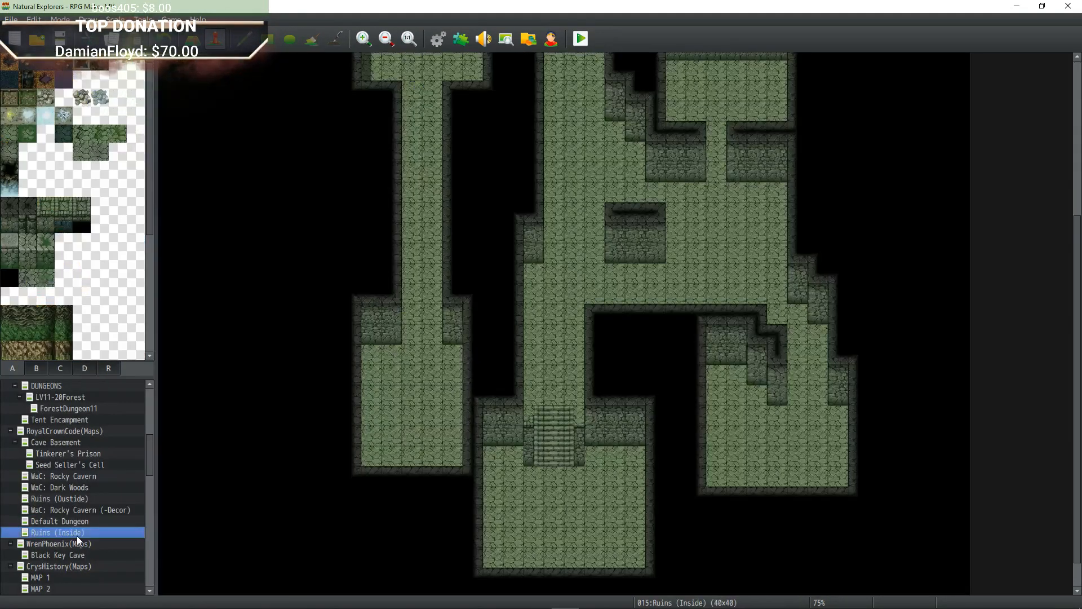
{"action": "left_click", "coordinate": [90, 544]}
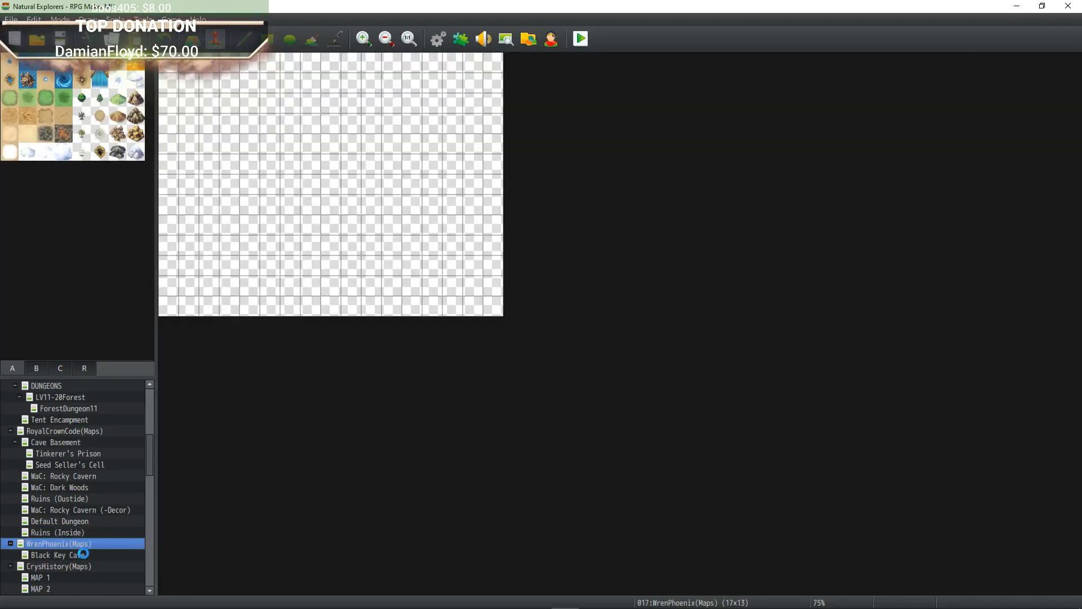
{"action": "left_click", "coordinate": [83, 554]}
{"action": "left_click", "coordinate": [77, 567]}
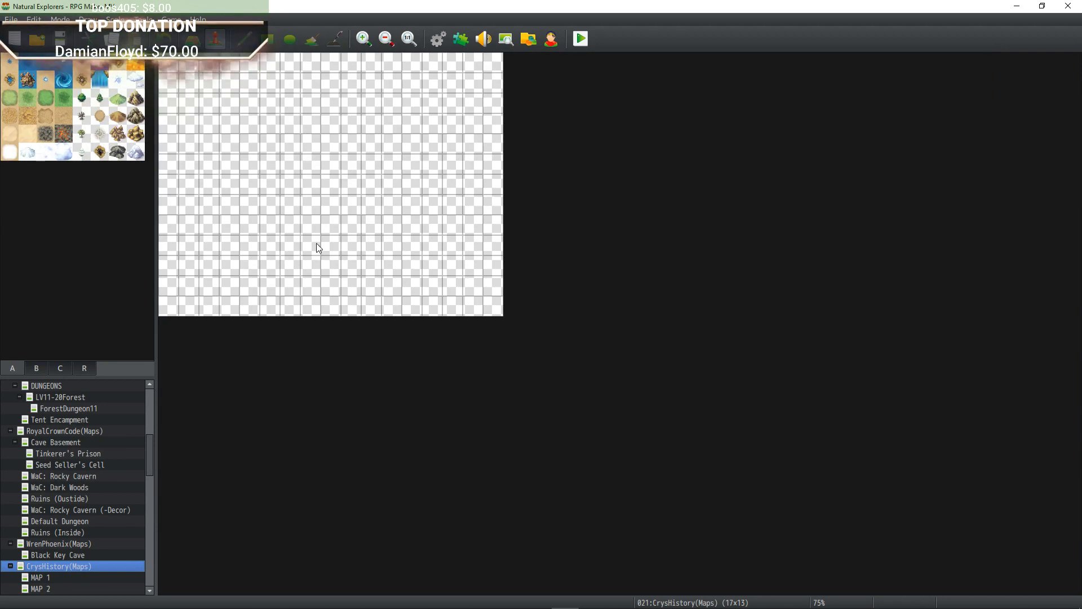
Open MAP 1 in the CrysHistory(Maps) group and examine its cave layout from end to end.
{"action": "scroll", "coordinate": [56, 447], "scroll_direction": "down", "scroll_amount": 3}
{"action": "left_click", "coordinate": [51, 476]}
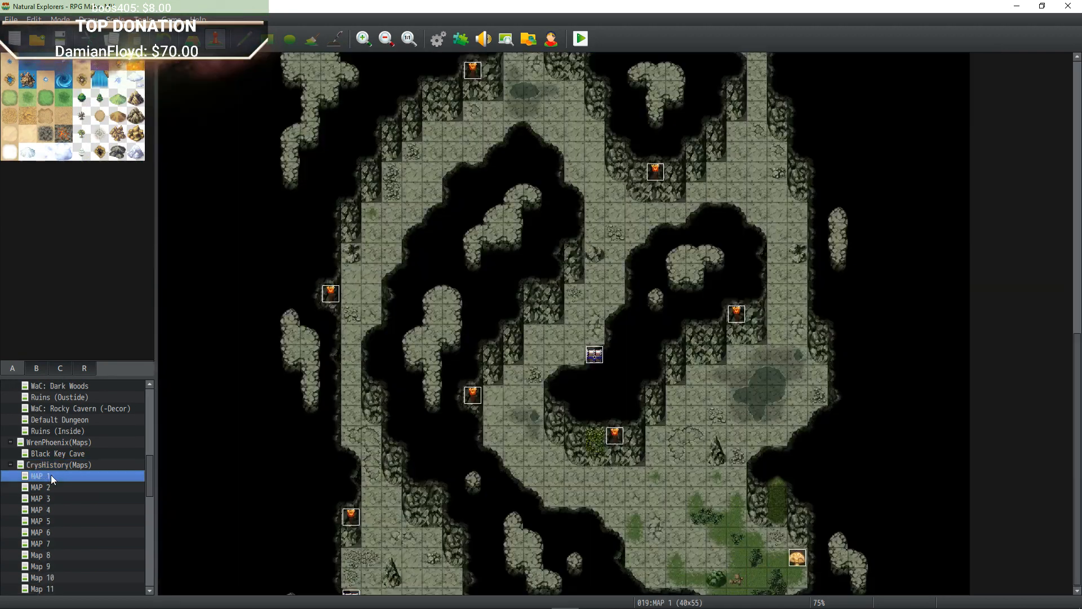
{"action": "middle_click", "coordinate": [470, 342]}
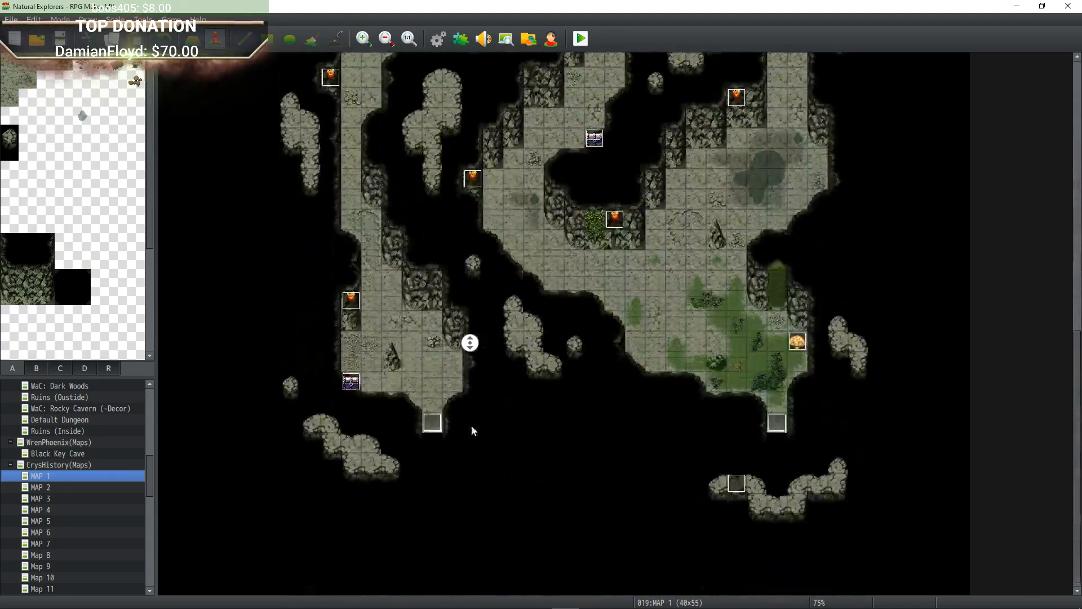
{"action": "middle_click", "coordinate": [481, 422]}
{"action": "middle_click", "coordinate": [481, 425]}
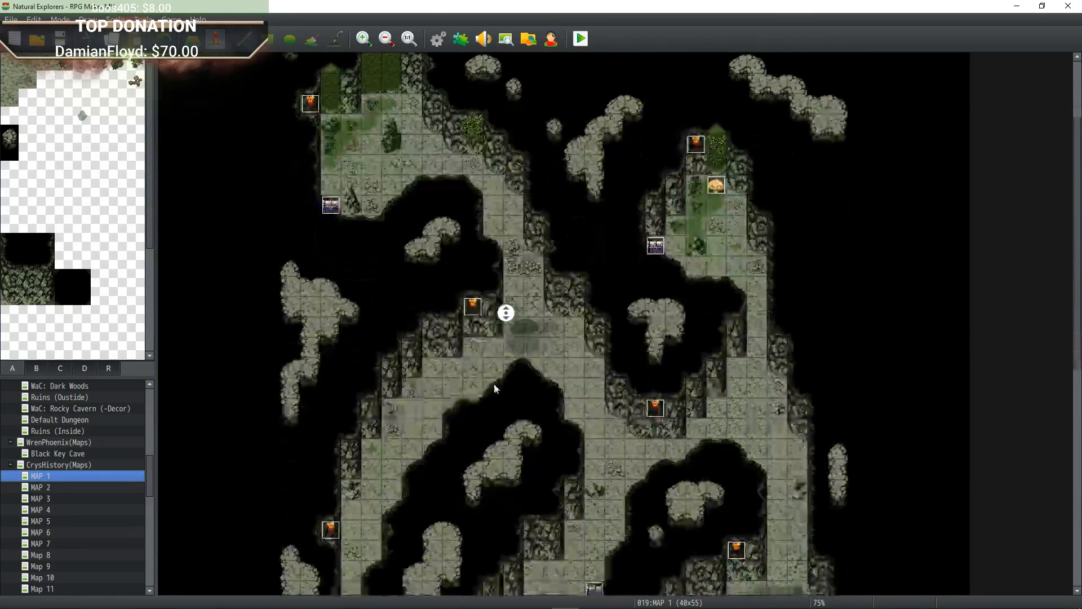
{"action": "middle_click", "coordinate": [478, 384]}
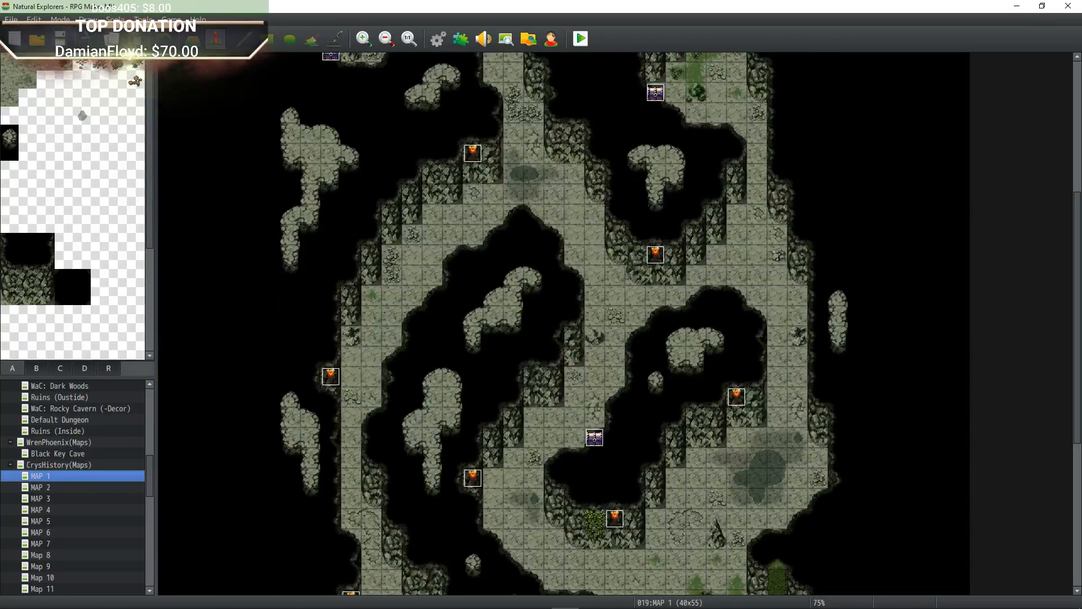
Open MAP 2 in the CrysHistory(Maps) group and examine its overall cave layout at 46% scale.
{"action": "left_click", "coordinate": [44, 487]}
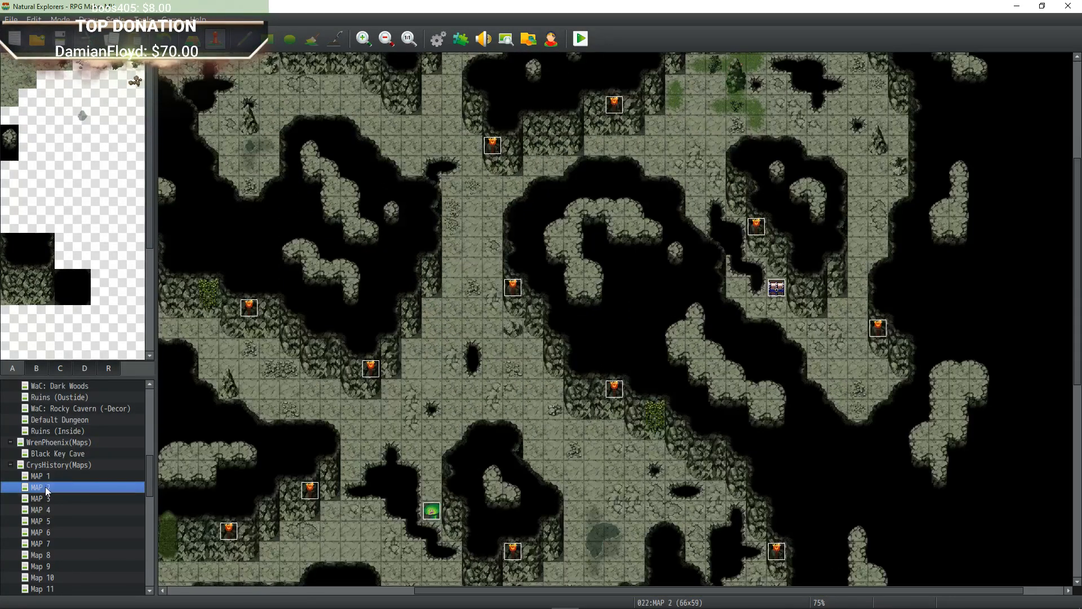
{"action": "left_click", "coordinate": [391, 44]}
{"action": "left_click", "coordinate": [390, 44]}
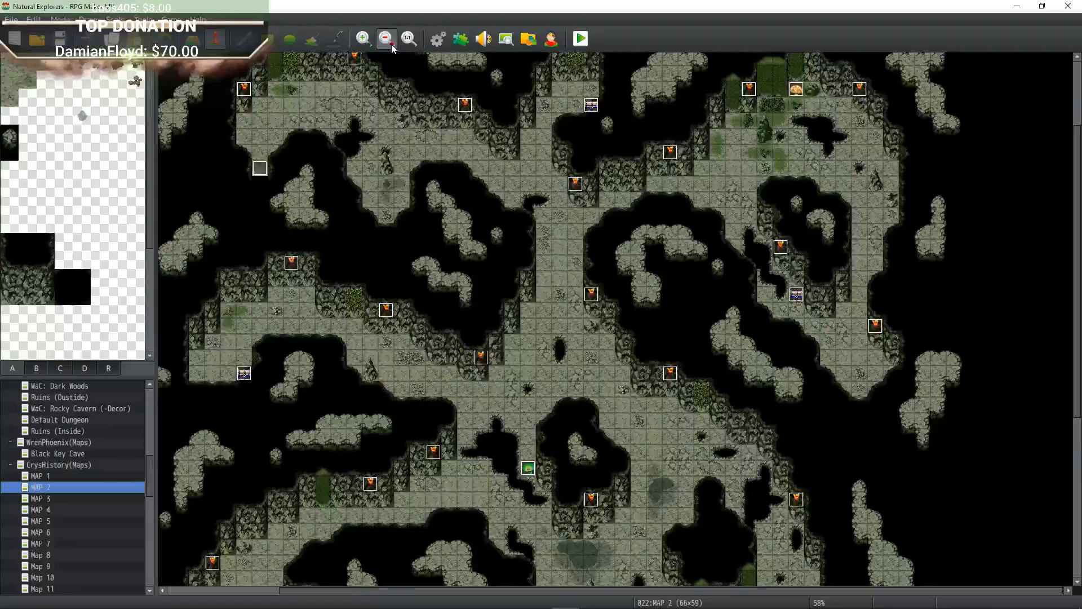
{"action": "left_click", "coordinate": [390, 44]}
{"action": "left_click", "coordinate": [390, 44]}
{"action": "middle_click", "coordinate": [485, 171]}
{"action": "middle_click_drag", "start_coordinate": [486, 175], "coordinate": [507, 259]}
{"action": "middle_click_drag", "start_coordinate": [478, 363], "coordinate": [500, 395]}
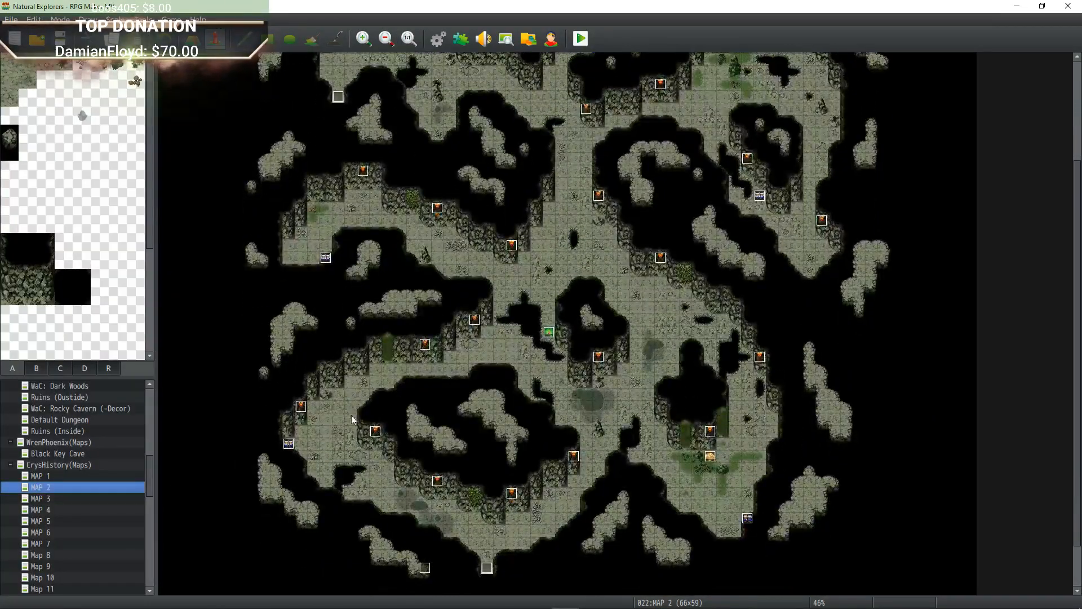
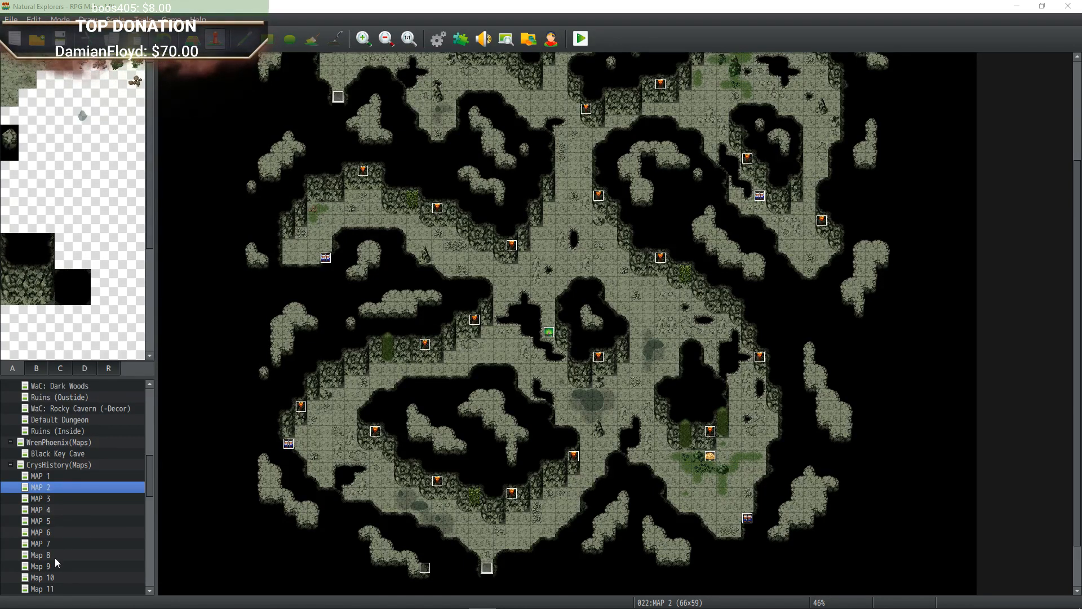
Open MAP 3 in the CrysHistory(Maps) group and examine its cave layout at 58% scale.
{"action": "left_click", "coordinate": [47, 499]}
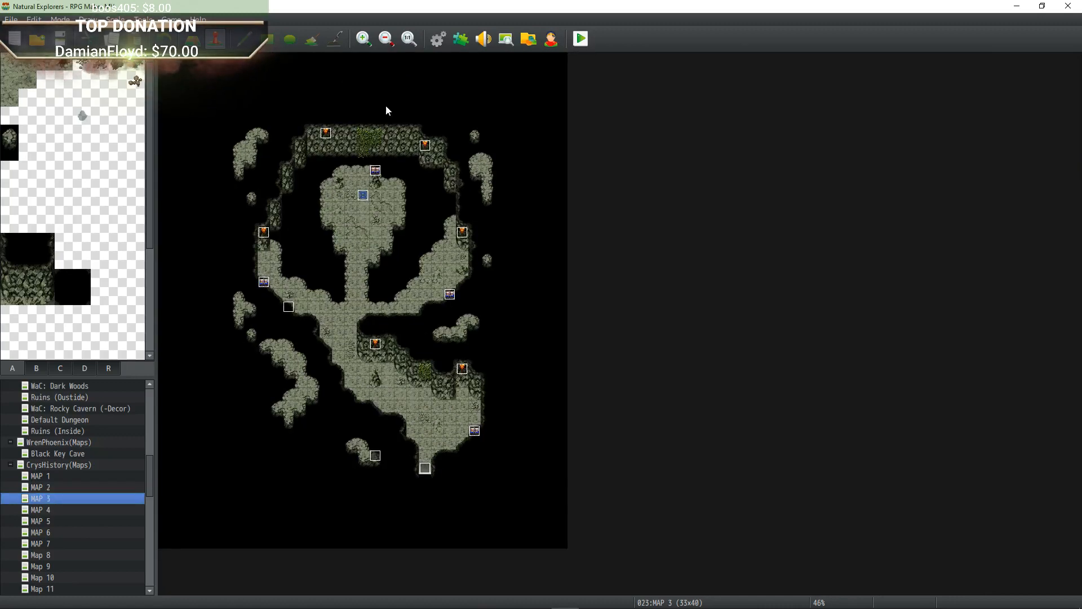
{"action": "left_click", "coordinate": [364, 38]}
{"action": "left_click", "coordinate": [363, 38]}
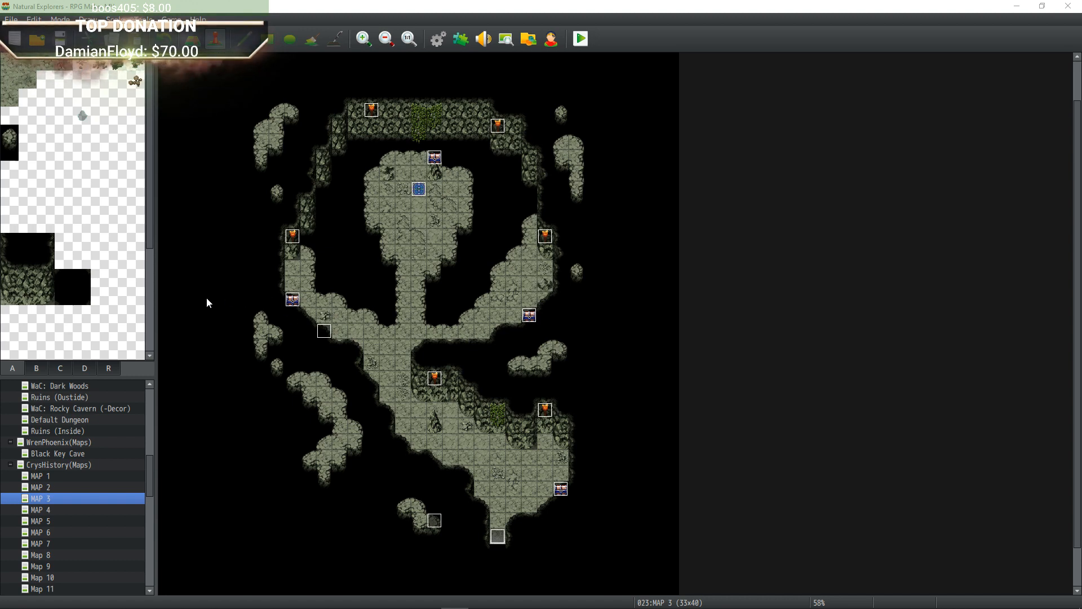
{"action": "scroll", "coordinate": [209, 301], "scroll_direction": "down", "scroll_amount": 1}
{"action": "scroll", "coordinate": [209, 301], "scroll_direction": "up", "scroll_amount": 2}
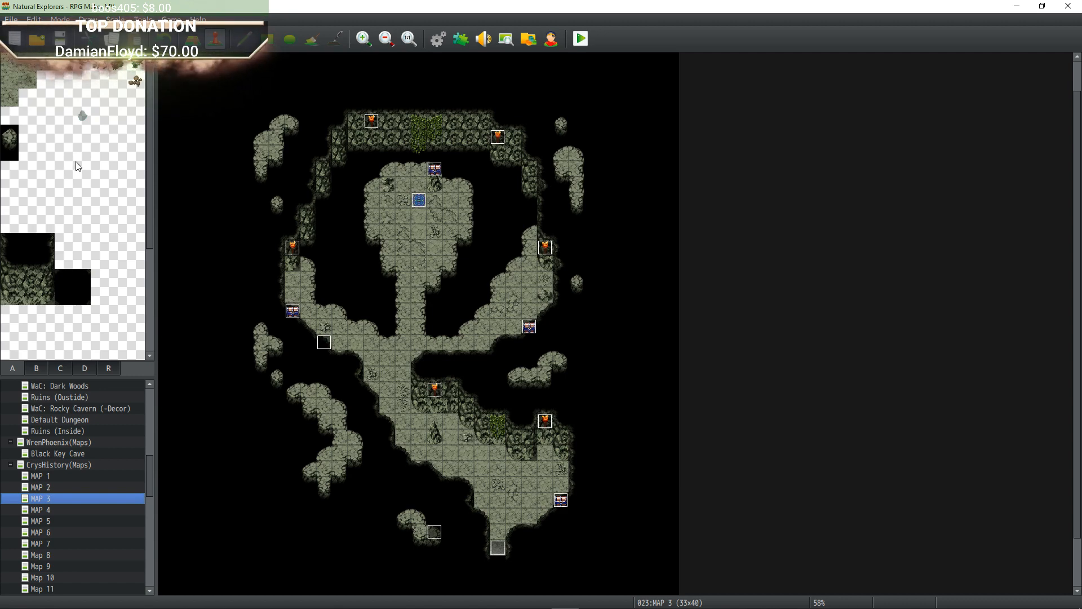
View MAP 4, and examine the MAP 5 cave layout from its upper to its lower end.
{"action": "left_click", "coordinate": [50, 510]}
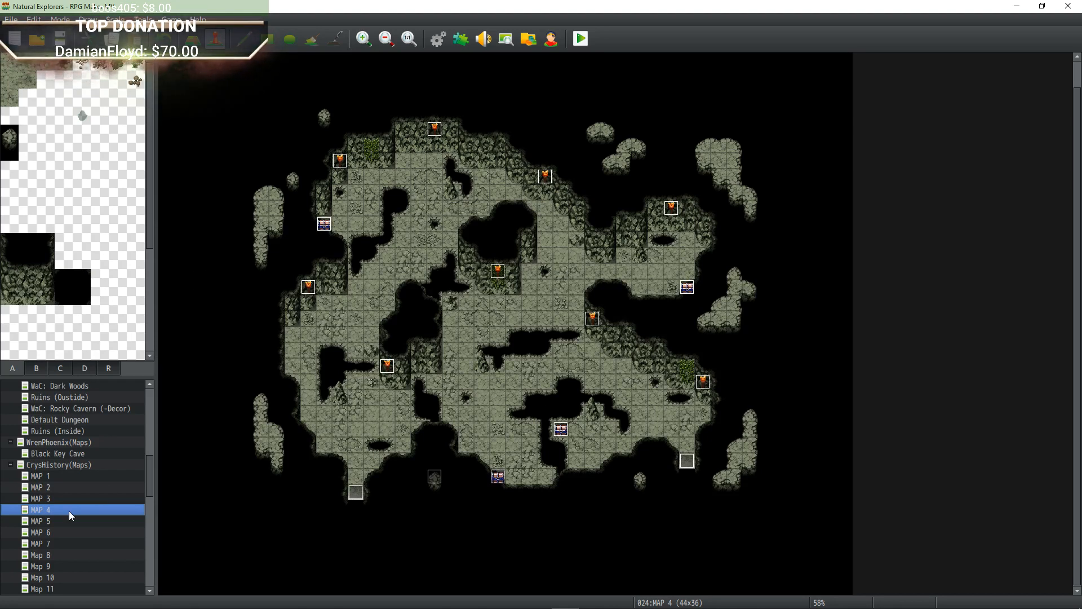
{"action": "left_click", "coordinate": [45, 521]}
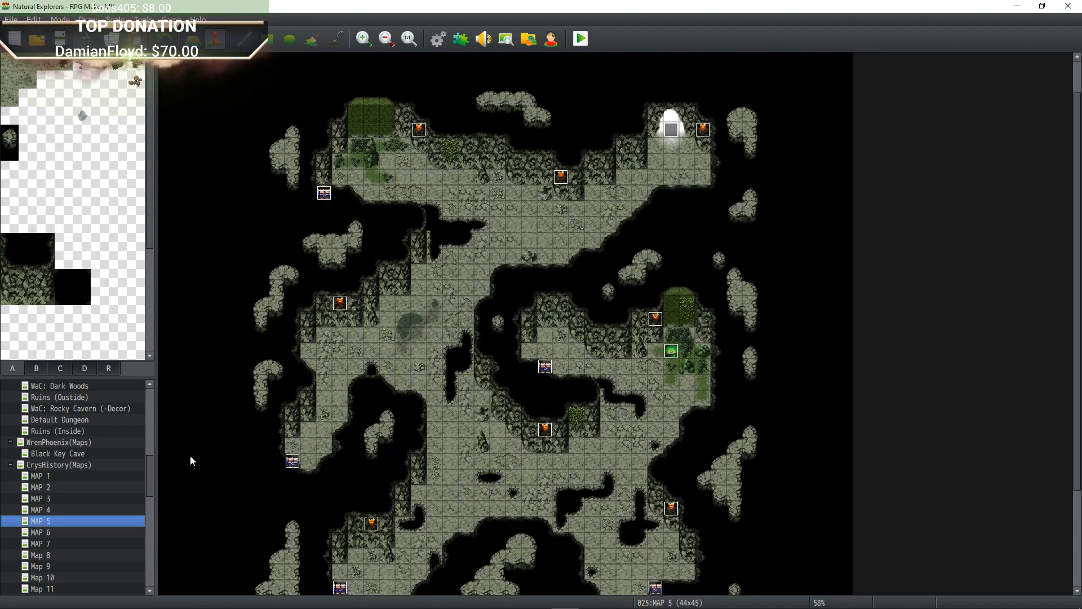
{"action": "scroll", "coordinate": [495, 319], "scroll_direction": "down", "scroll_amount": 3}
{"action": "scroll", "coordinate": [495, 317], "scroll_direction": "up", "scroll_amount": 2}
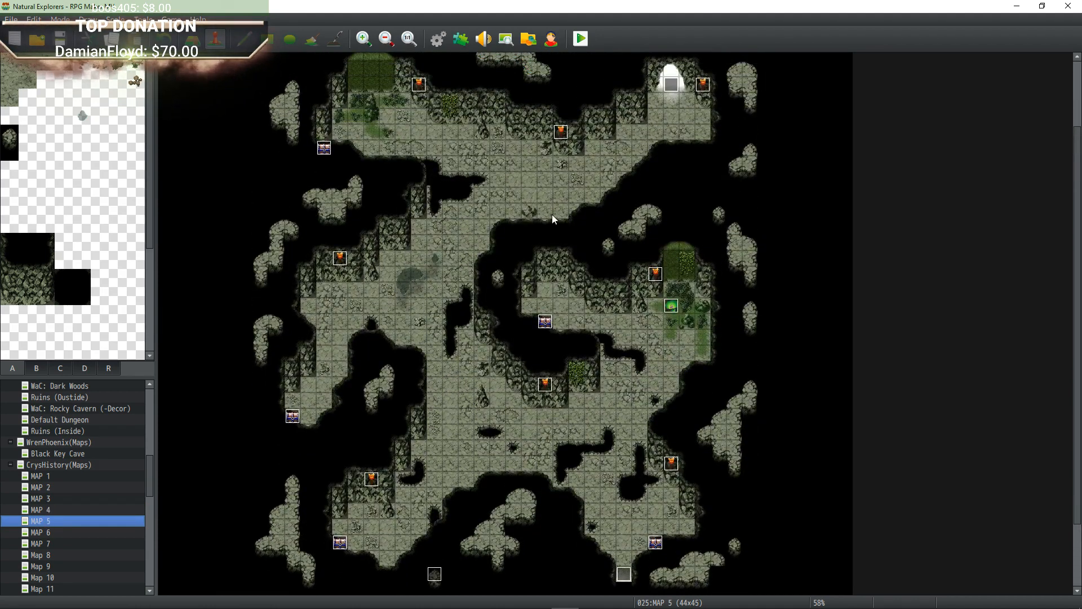
{"action": "scroll", "coordinate": [540, 217], "scroll_direction": "down", "scroll_amount": 3}
{"action": "scroll", "coordinate": [507, 215], "scroll_direction": "up", "scroll_amount": 5}
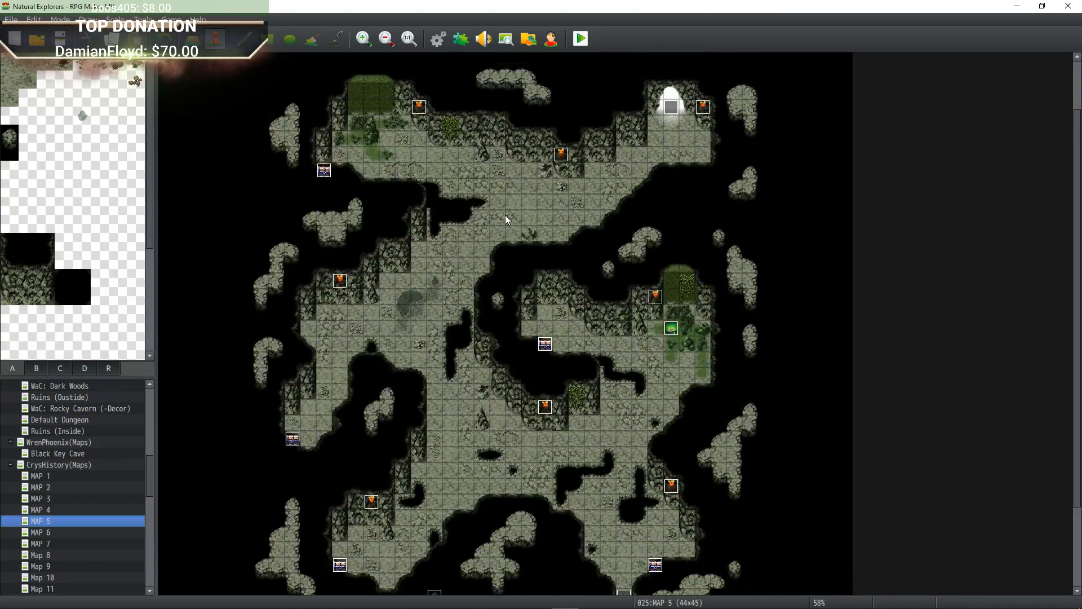
{"action": "scroll", "coordinate": [505, 215], "scroll_direction": "down", "scroll_amount": 3}
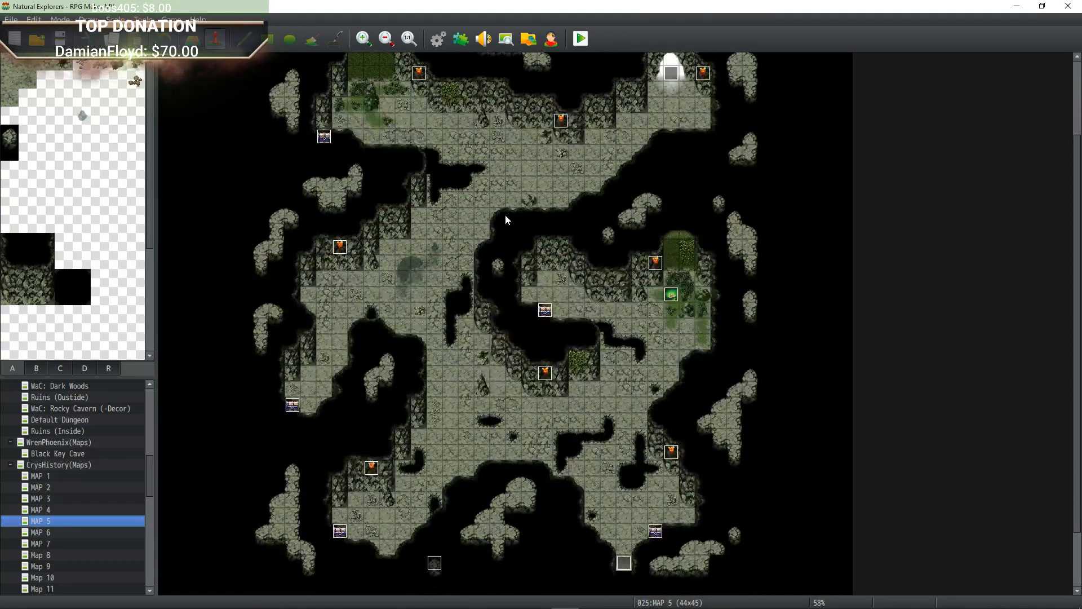
View the MAP 6, MAP 7 and Map 8 cave layouts in the CrysHistory(Maps) group.
{"action": "left_click", "coordinate": [50, 534]}
{"action": "scroll", "coordinate": [486, 409], "scroll_direction": "up", "scroll_amount": 4}
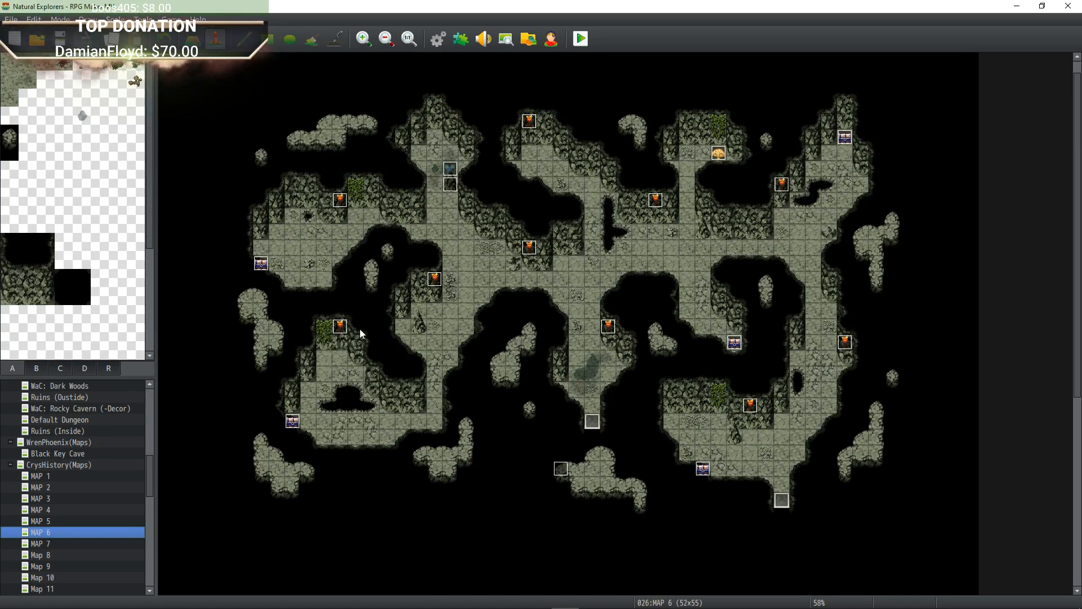
{"action": "left_click", "coordinate": [65, 544]}
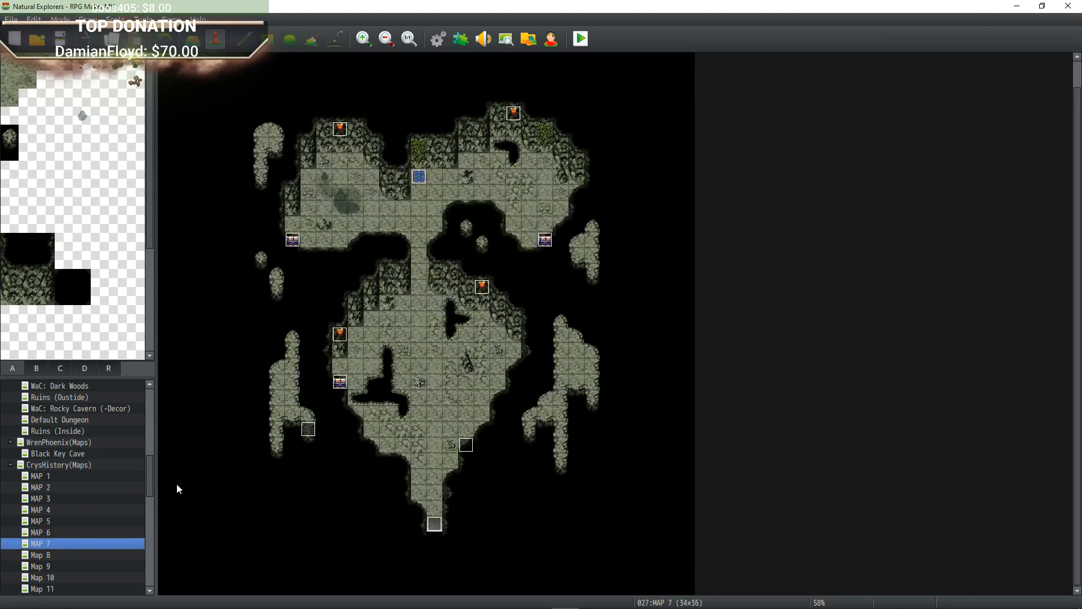
{"action": "left_click", "coordinate": [47, 557]}
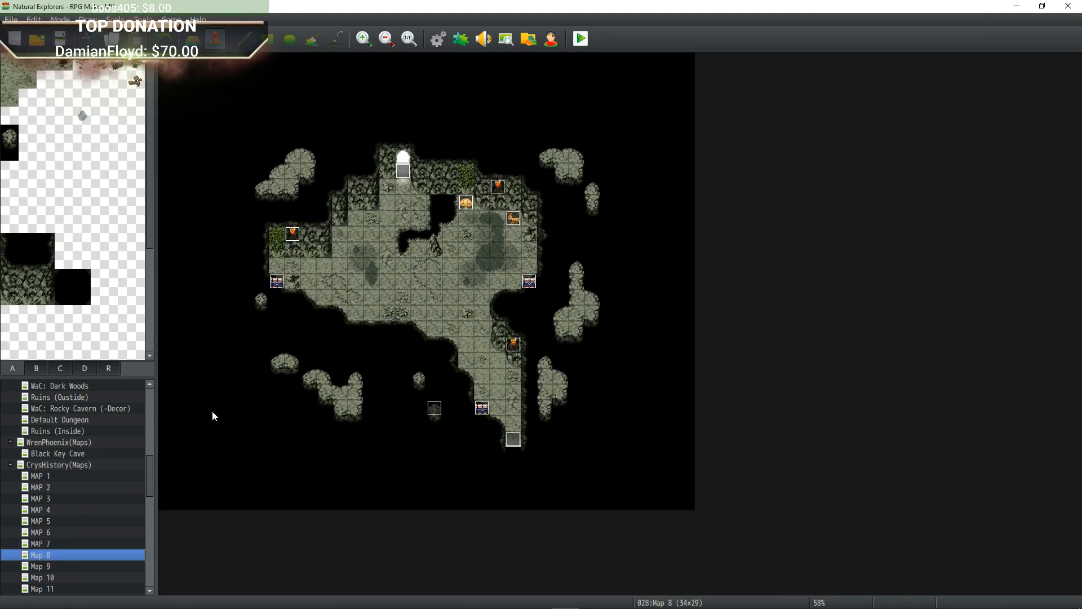
Open Map 9 in the CrysHistory(Maps) group and examine its cave layout from end to end.
{"action": "scroll", "coordinate": [99, 513], "scroll_direction": "down", "scroll_amount": 1}
{"action": "scroll", "coordinate": [99, 512], "scroll_direction": "down", "scroll_amount": 1}
{"action": "left_click", "coordinate": [43, 521]}
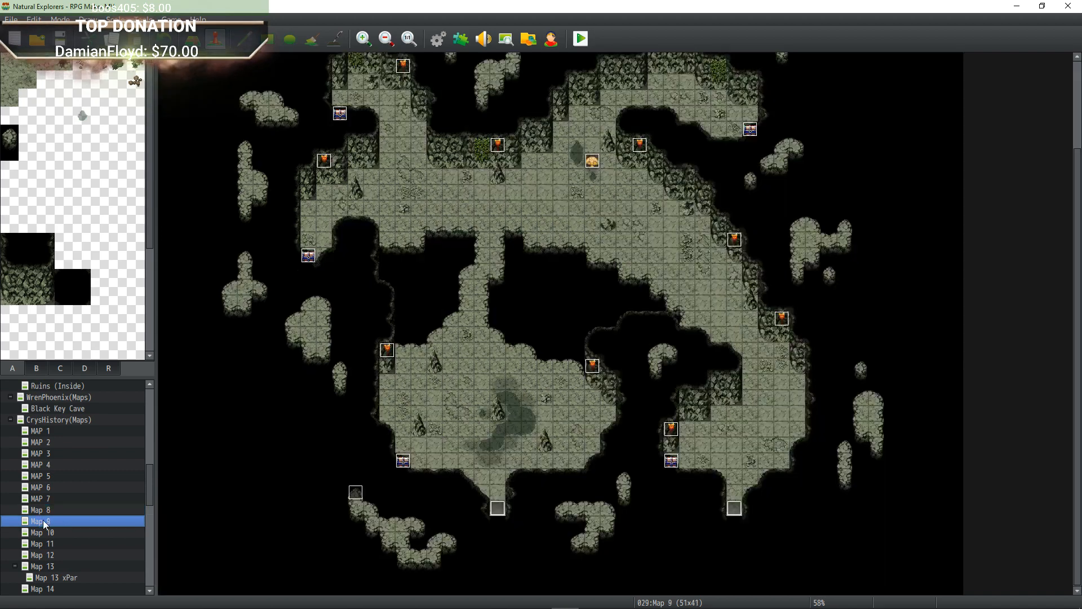
{"action": "scroll", "coordinate": [476, 458], "scroll_direction": "up", "scroll_amount": 1}
{"action": "scroll", "coordinate": [477, 458], "scroll_direction": "down", "scroll_amount": 3}
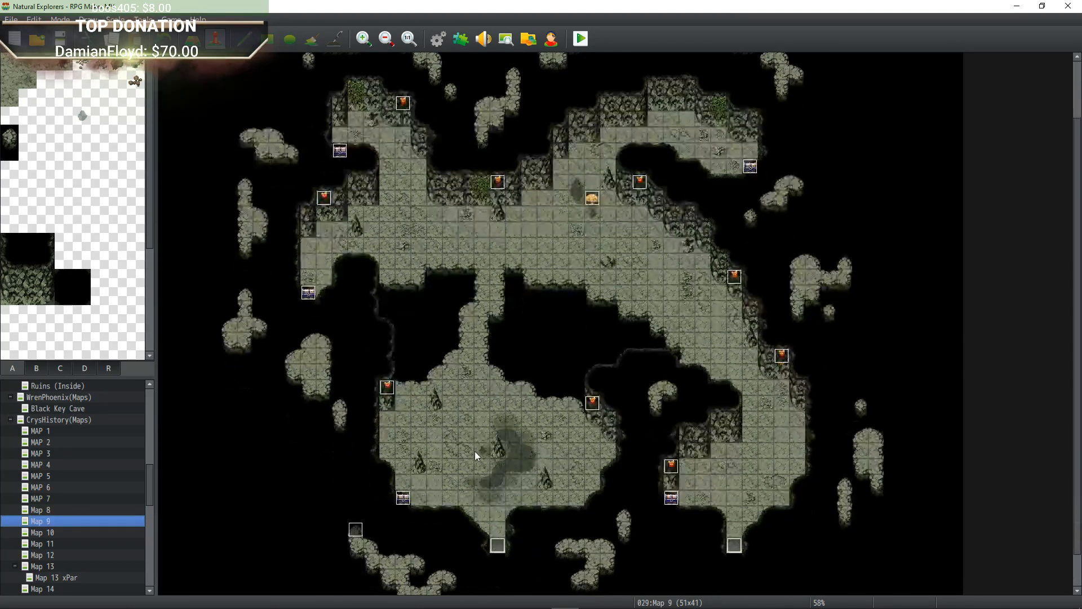
{"action": "scroll", "coordinate": [476, 457], "scroll_direction": "up", "scroll_amount": 2}
{"action": "scroll", "coordinate": [476, 457], "scroll_direction": "up", "scroll_amount": 1}
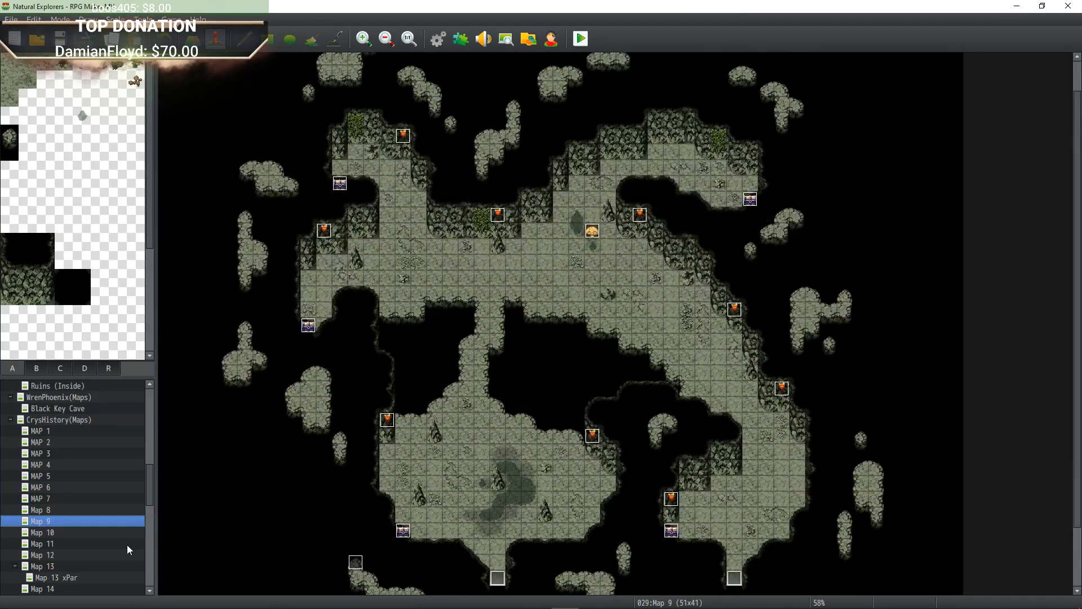
View the overgrown cave layouts of Map 10, Map 11 and Map 12 in the CrysHistory(Maps) group.
{"action": "left_click", "coordinate": [77, 532]}
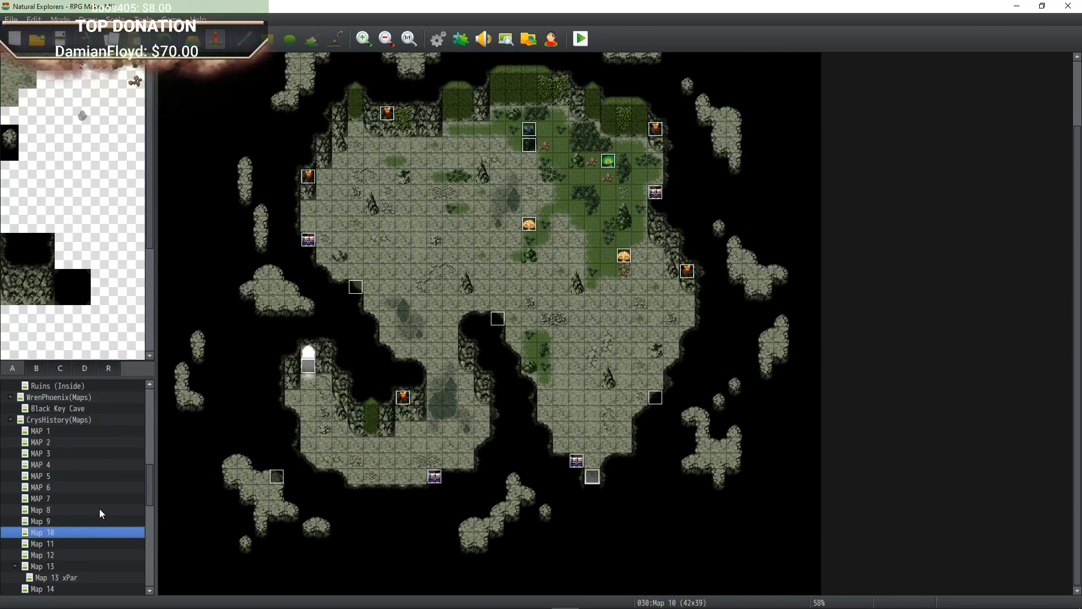
{"action": "left_click", "coordinate": [57, 545]}
{"action": "scroll", "coordinate": [501, 450], "scroll_direction": "up", "scroll_amount": 2}
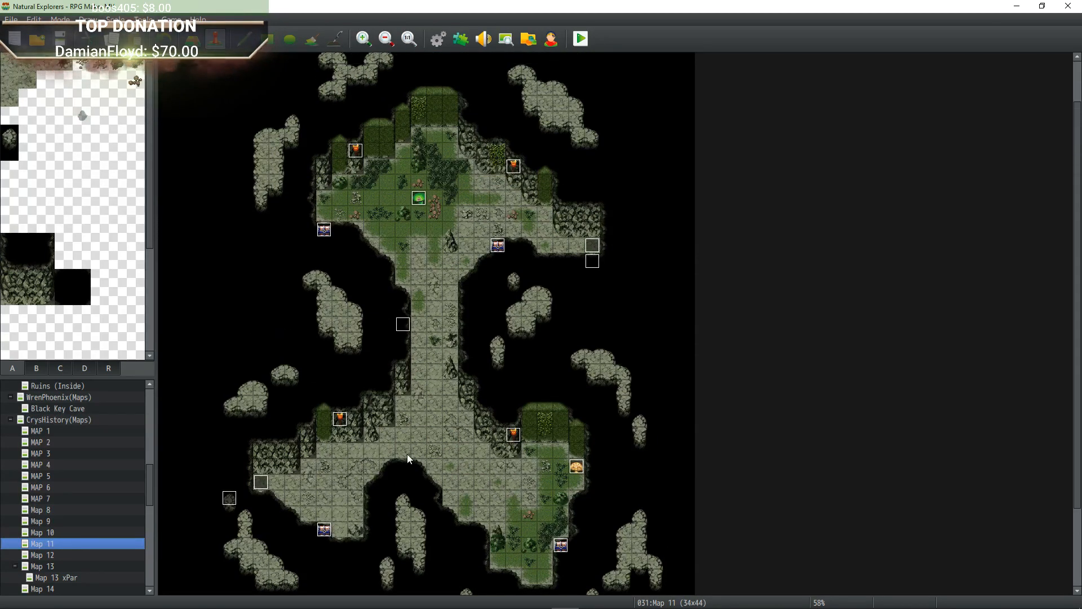
{"action": "left_click", "coordinate": [68, 555]}
{"action": "scroll", "coordinate": [469, 386], "scroll_direction": "up", "scroll_amount": 2}
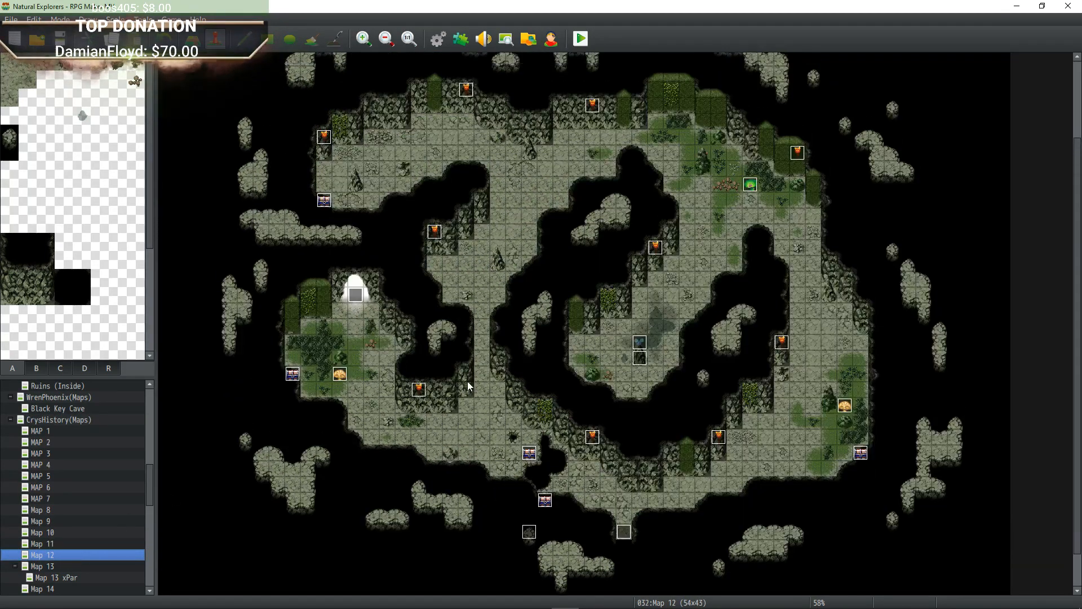
{"action": "scroll", "coordinate": [468, 386], "scroll_direction": "down", "scroll_amount": 1}
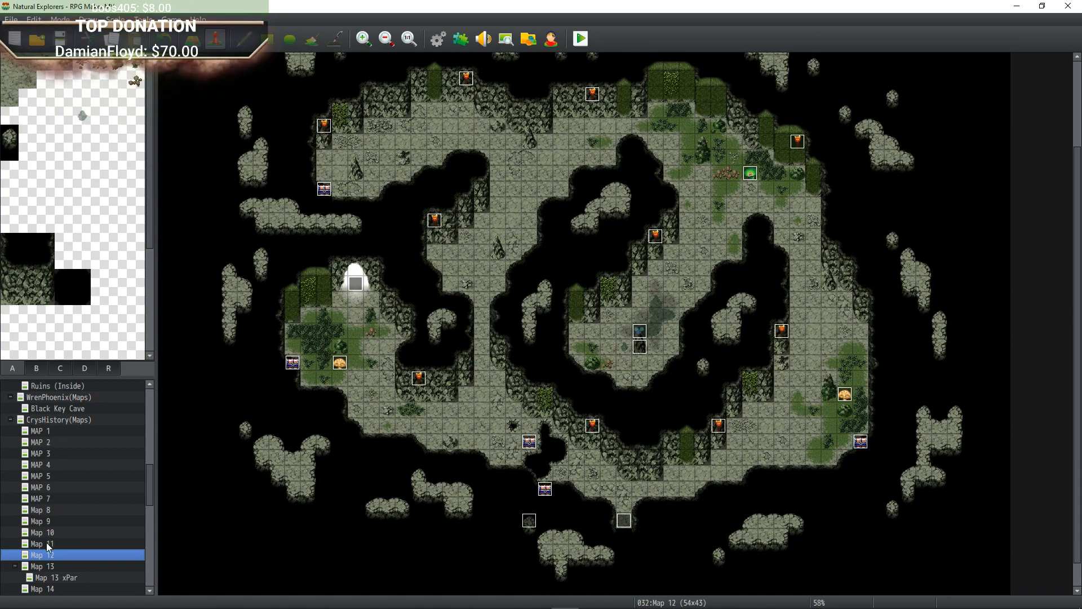
Compare Map 13 with its parallax variant, Map 13 xPar.
{"action": "left_click", "coordinate": [62, 566]}
{"action": "scroll", "coordinate": [444, 444], "scroll_direction": "up", "scroll_amount": 4}
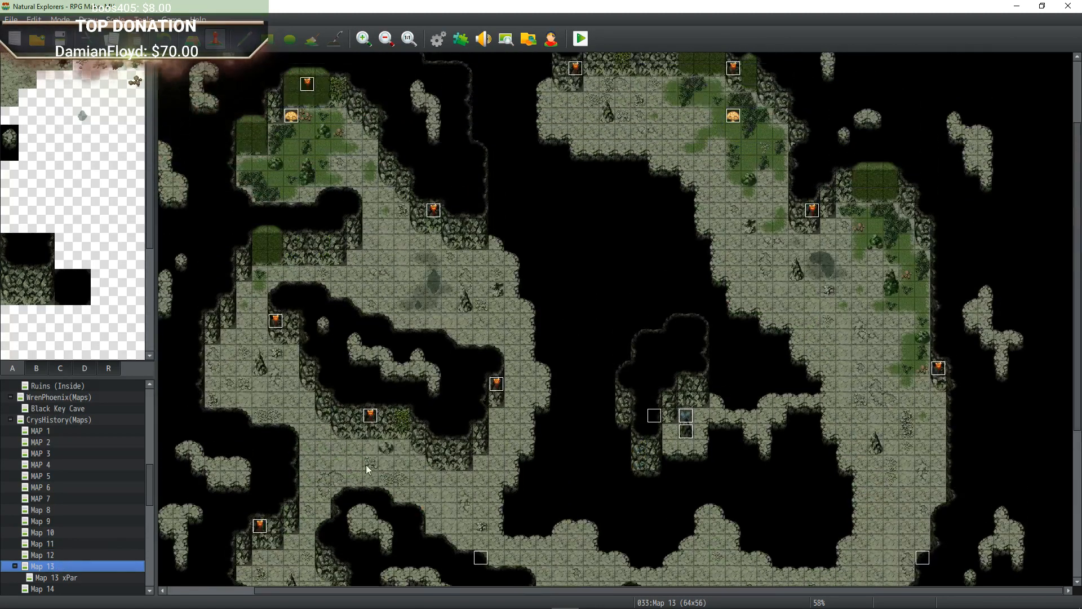
{"action": "left_click", "coordinate": [62, 578]}
{"action": "scroll", "coordinate": [456, 381], "scroll_direction": "down", "scroll_amount": 3}
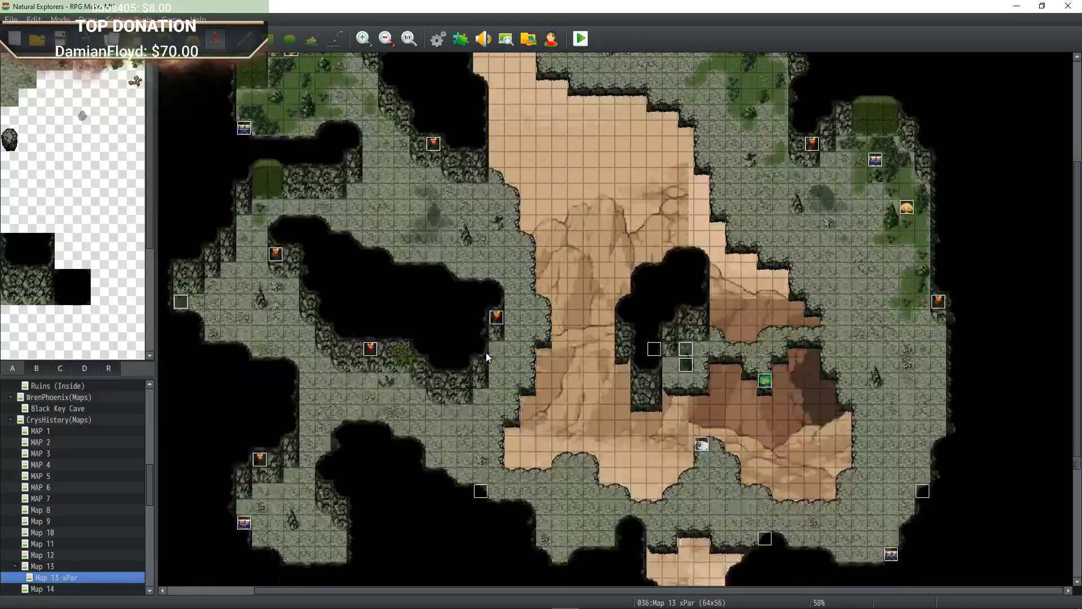
View the Map 14 and Map 15 cave layouts in the CrysHistory(Maps) group.
{"action": "scroll", "coordinate": [70, 486], "scroll_direction": "down", "scroll_amount": 2}
{"action": "left_click", "coordinate": [51, 521]}
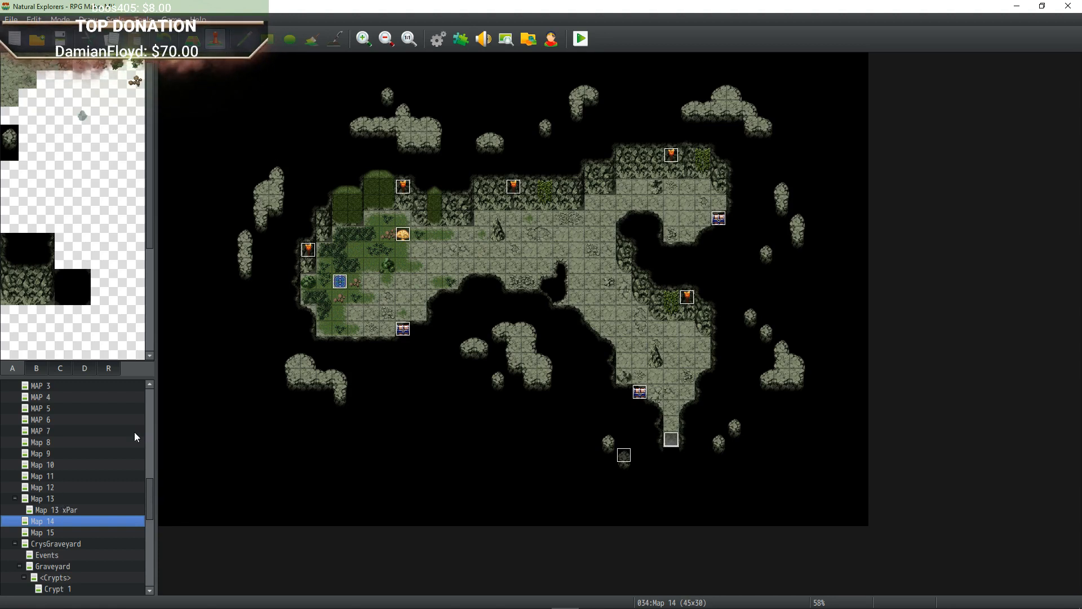
{"action": "scroll", "coordinate": [62, 481], "scroll_direction": "down", "scroll_amount": 2}
{"action": "scroll", "coordinate": [62, 482], "scroll_direction": "up", "scroll_amount": 3}
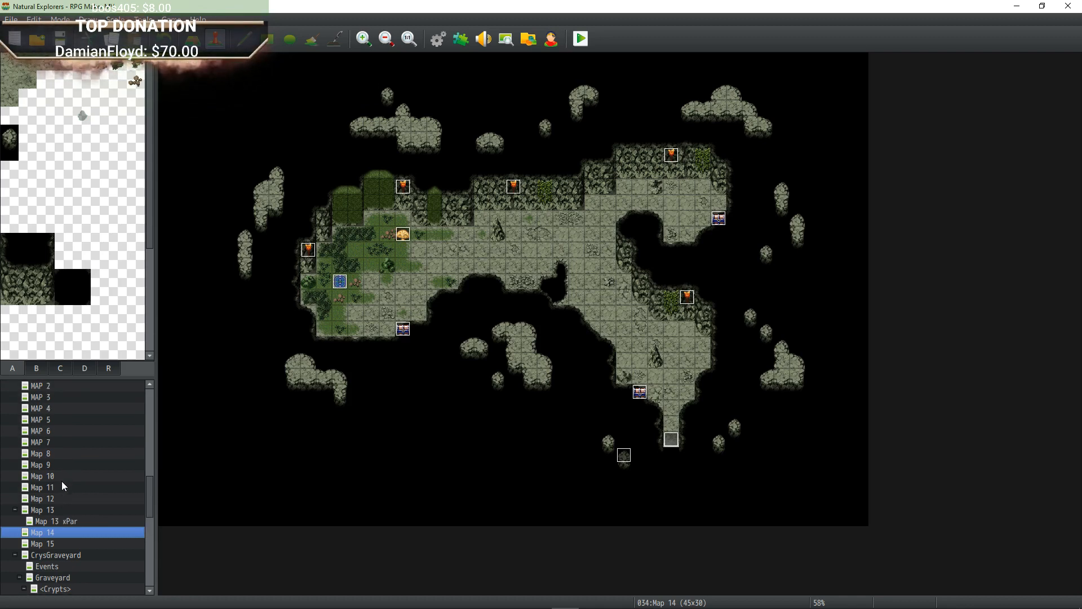
{"action": "scroll", "coordinate": [62, 482], "scroll_direction": "down", "scroll_amount": 2}
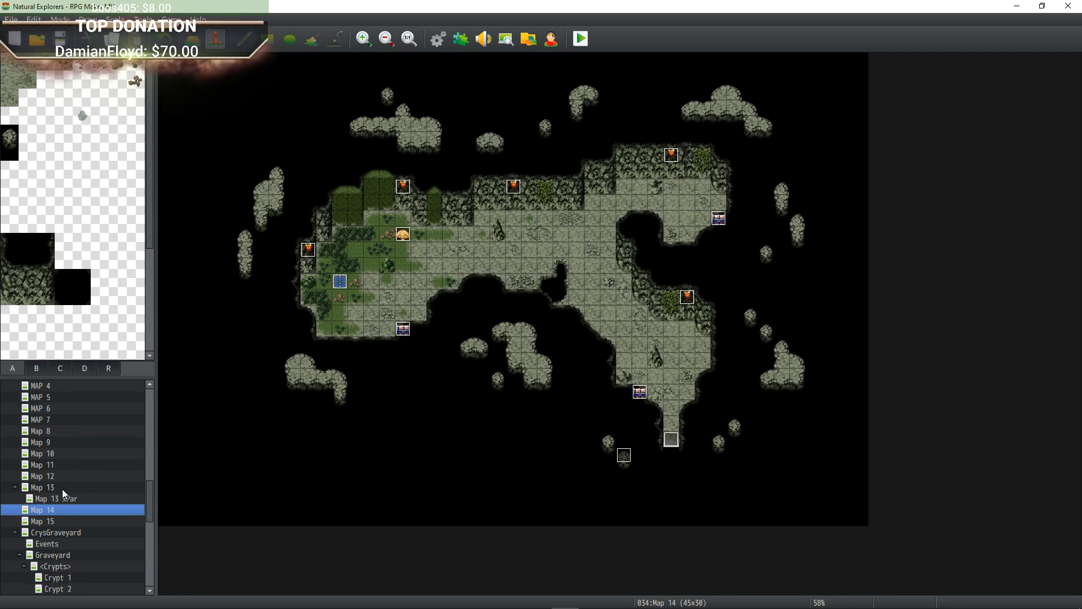
{"action": "left_click", "coordinate": [61, 521]}
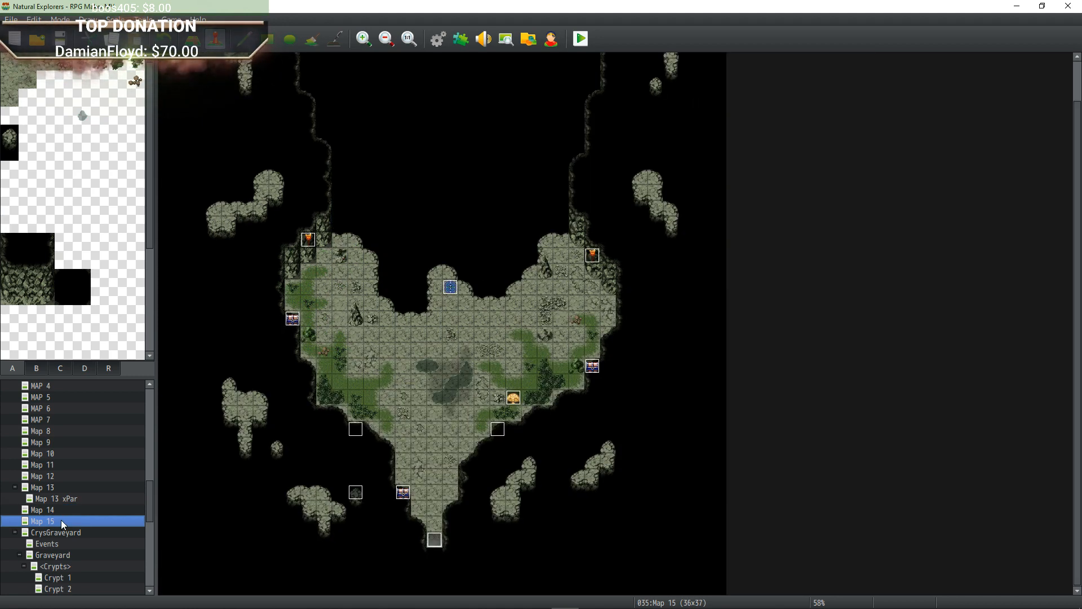
View the CrysGraveyard group map and the Events map stored under it.
{"action": "scroll", "coordinate": [62, 523], "scroll_direction": "down", "scroll_amount": 2}
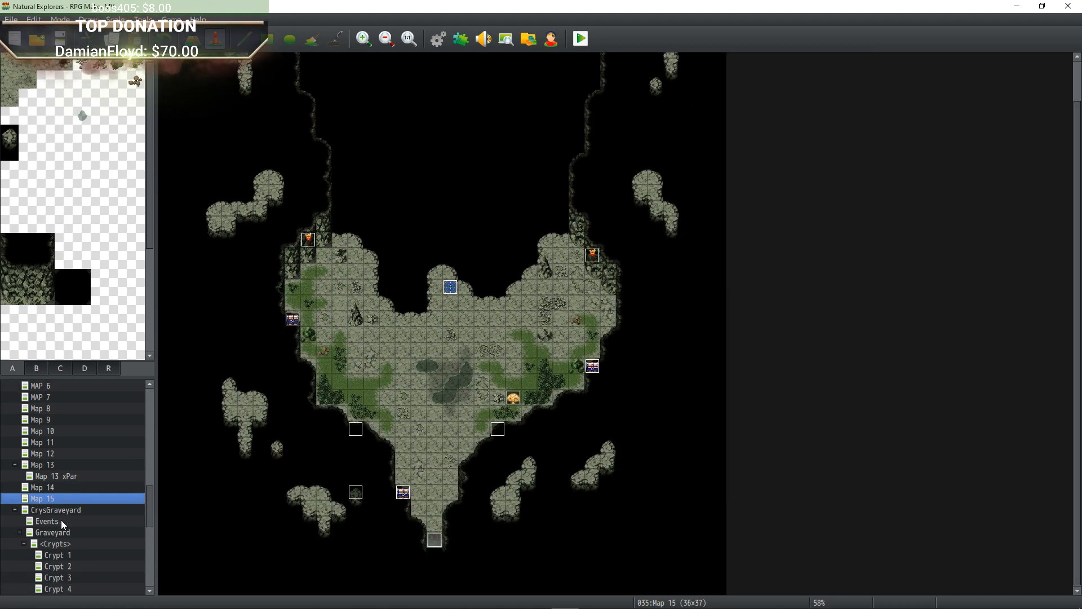
{"action": "scroll", "coordinate": [64, 524], "scroll_direction": "down", "scroll_amount": 2}
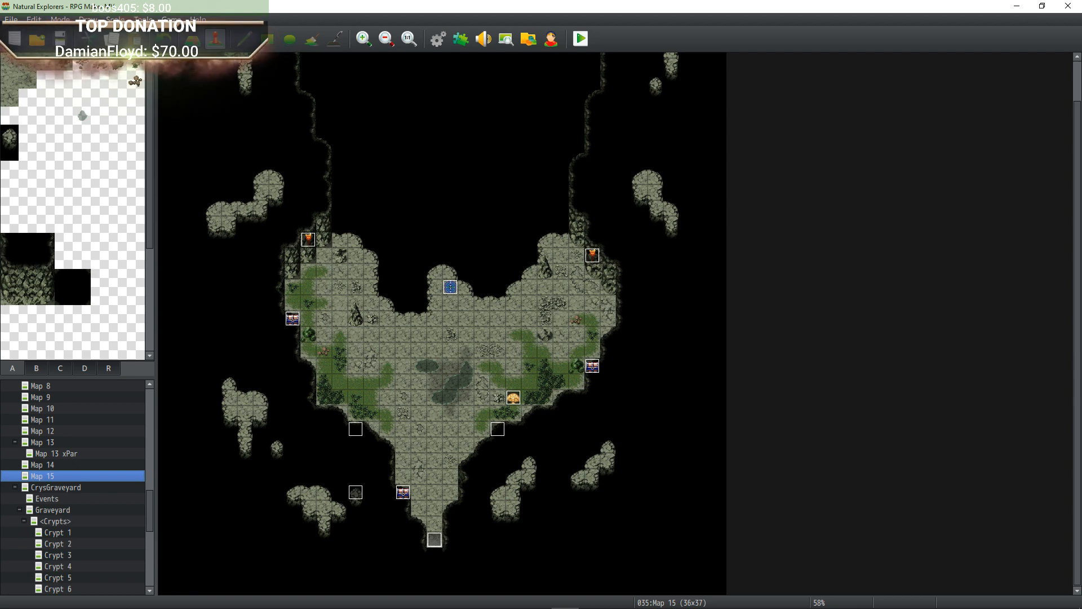
{"action": "left_click", "coordinate": [71, 488]}
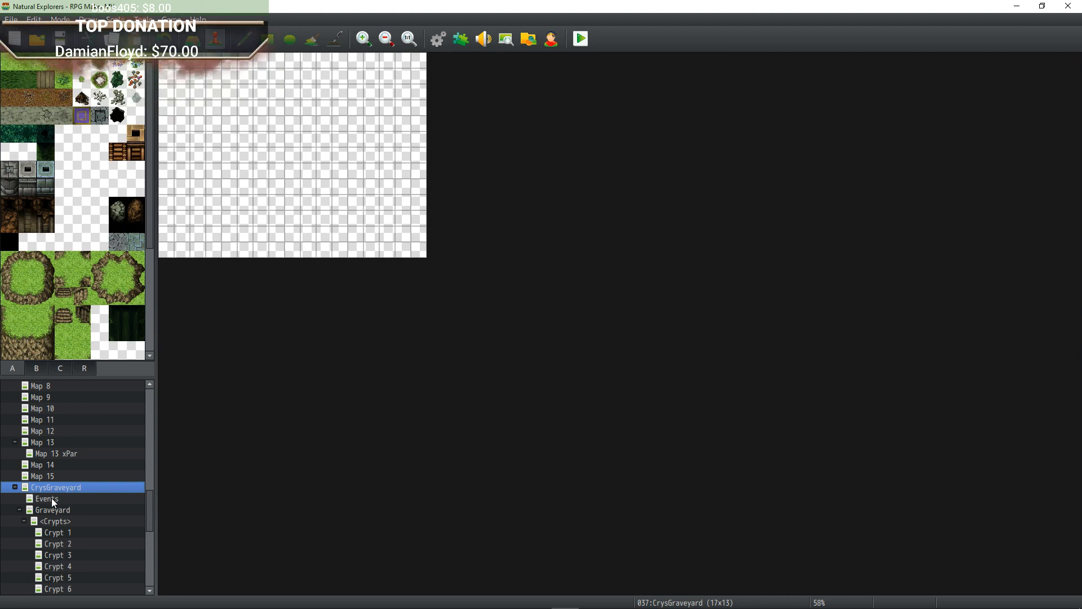
{"action": "left_click", "coordinate": [55, 497]}
{"action": "scroll", "coordinate": [55, 496], "scroll_direction": "up", "scroll_amount": 2}
{"action": "scroll", "coordinate": [57, 495], "scroll_direction": "up", "scroll_amount": 4}
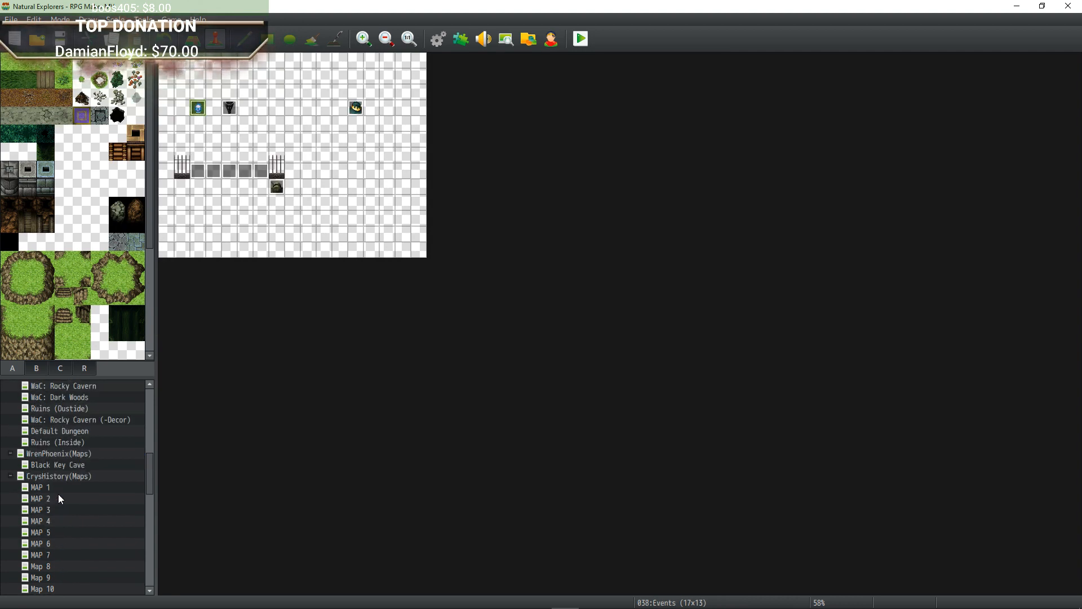
Open the Graveyard map under CrysGraveyard and examine its overall layout at 19% scale.
{"action": "scroll", "coordinate": [61, 493], "scroll_direction": "down", "scroll_amount": 8}
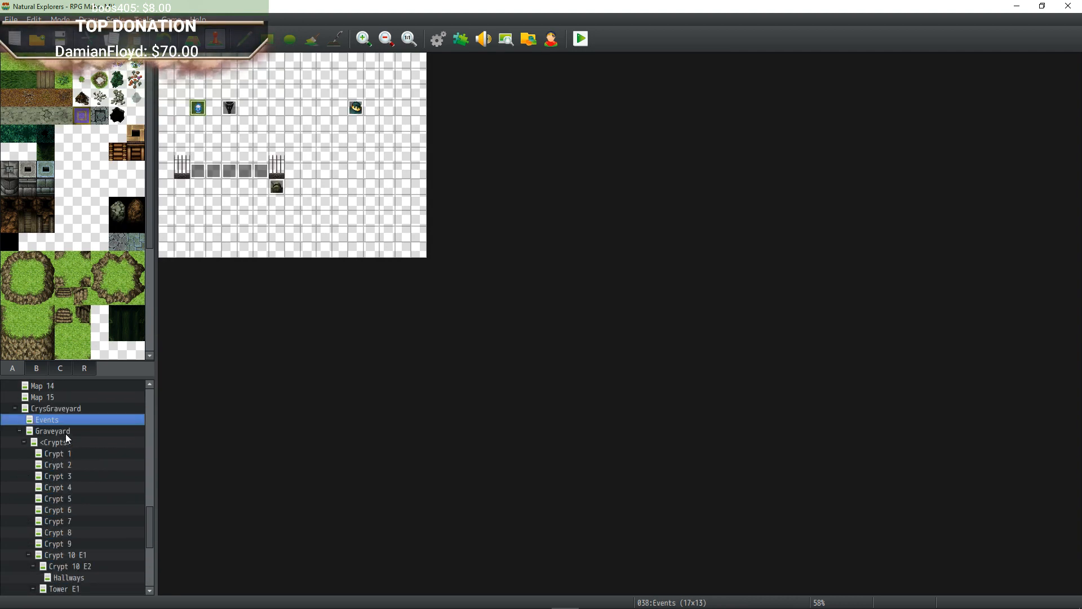
{"action": "left_click", "coordinate": [65, 433]}
{"action": "scroll", "coordinate": [570, 411], "scroll_direction": "up", "scroll_amount": 10}
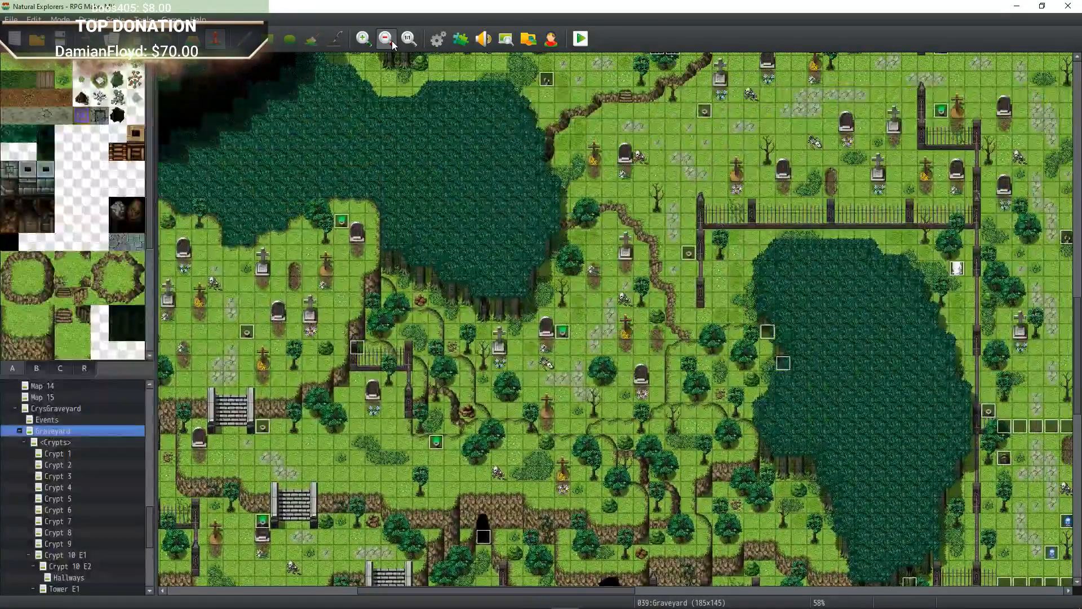
{"action": "left_click", "coordinate": [387, 39]}
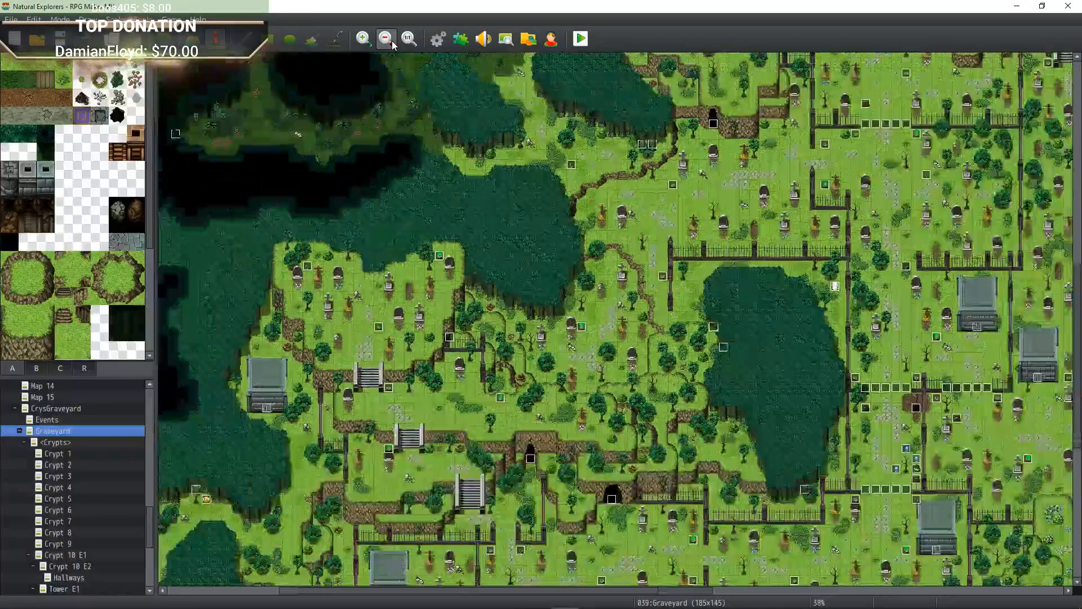
{"action": "left_click", "coordinate": [386, 38]}
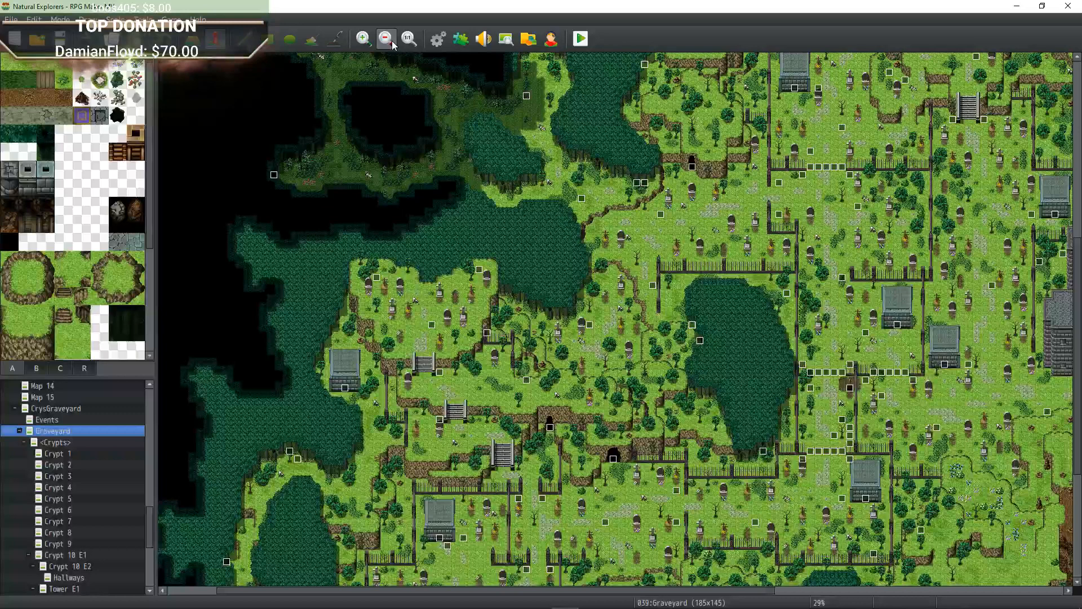
{"action": "left_click", "coordinate": [387, 39]}
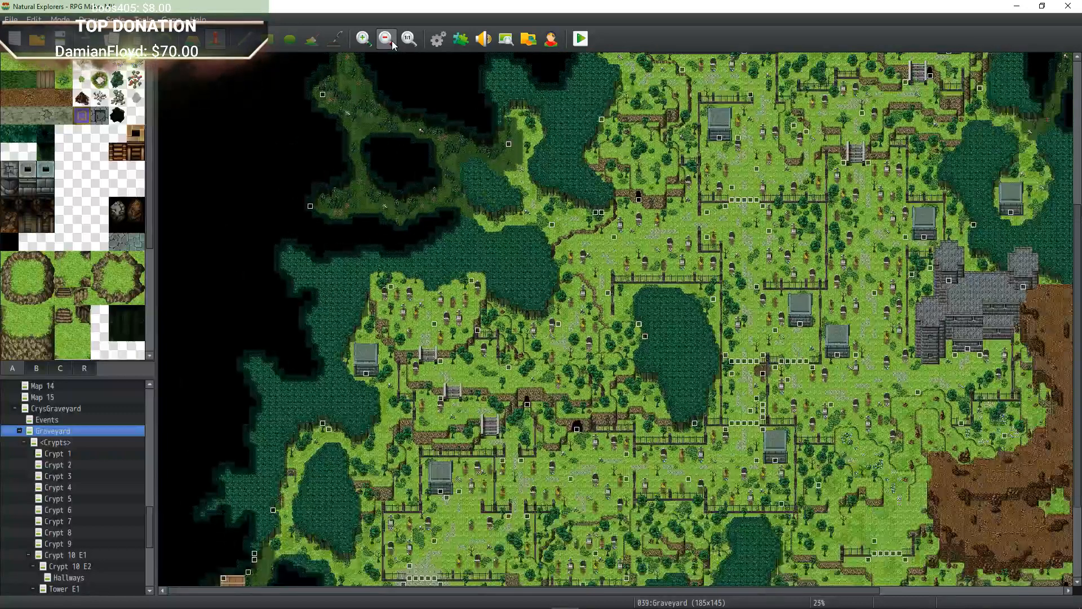
{"action": "left_click", "coordinate": [387, 38]}
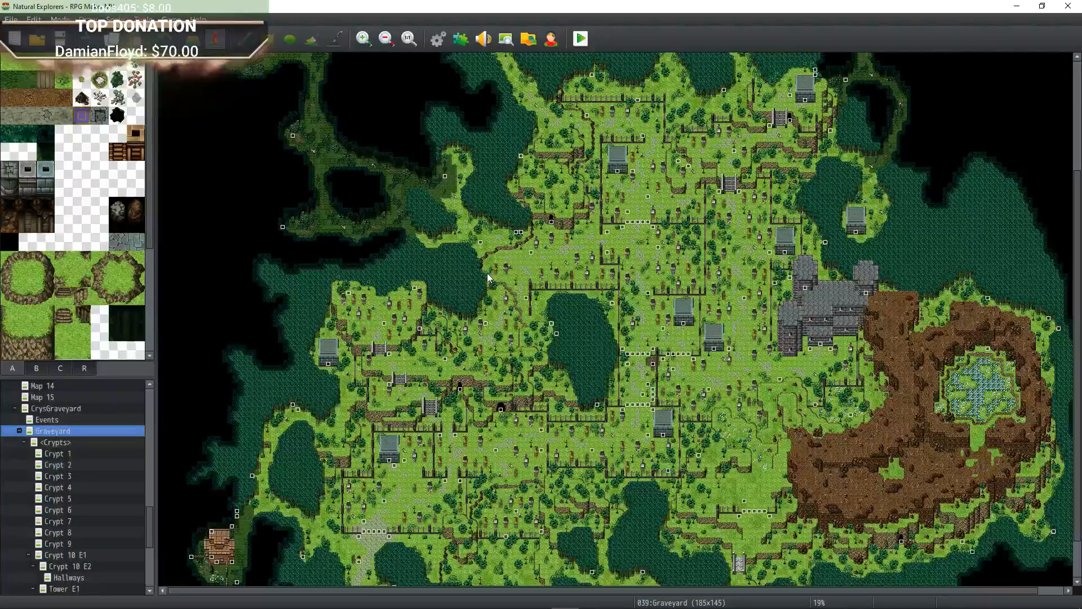
Show the region ID overlay on the Graveyard map at 17% scale and examine how the regions are laid out.
{"action": "left_click", "coordinate": [386, 39]}
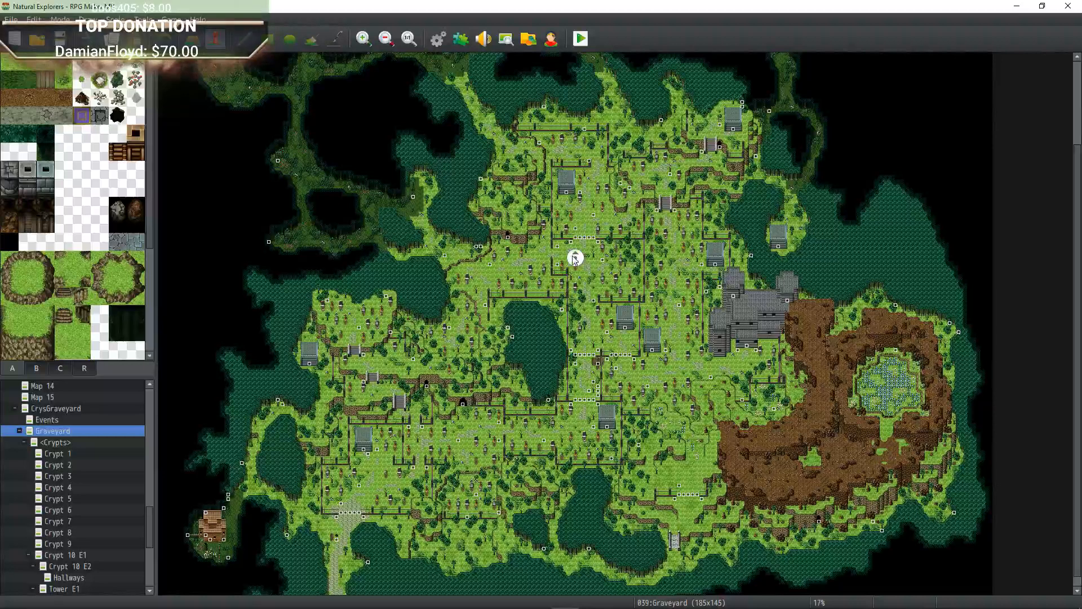
{"action": "scroll", "coordinate": [575, 256], "scroll_direction": "up", "scroll_amount": 3}
{"action": "scroll", "coordinate": [524, 213], "scroll_direction": "down", "scroll_amount": 4}
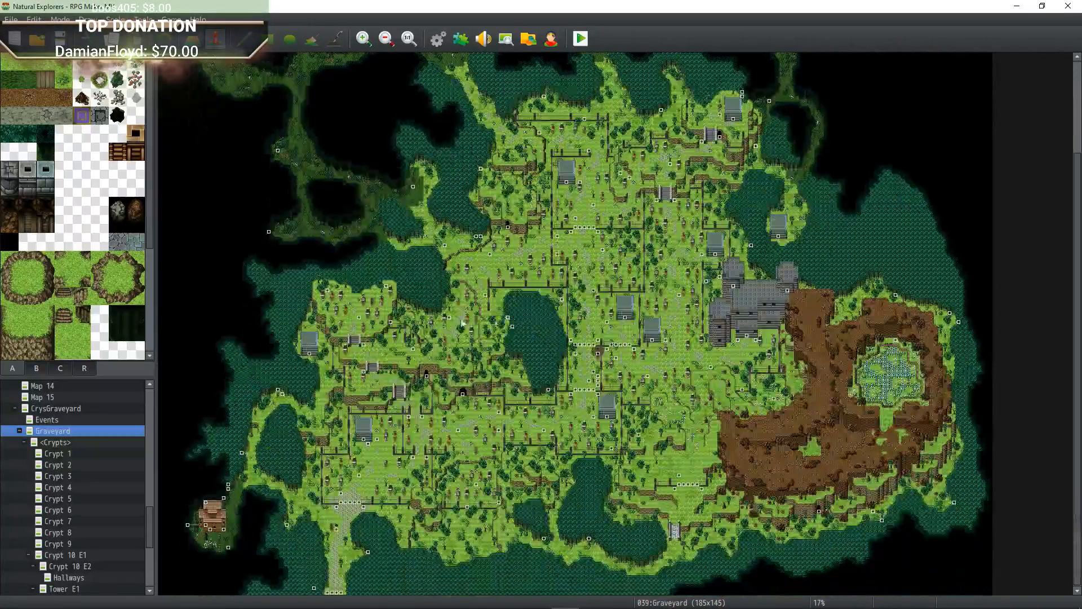
{"action": "left_click", "coordinate": [85, 369]}
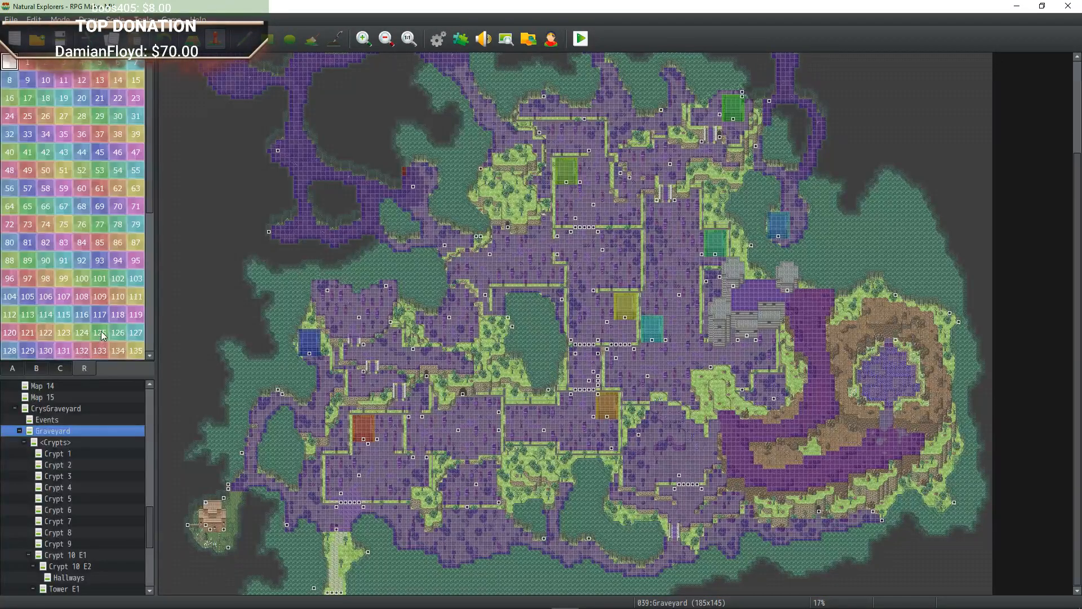
{"action": "middle_click", "coordinate": [456, 268]}
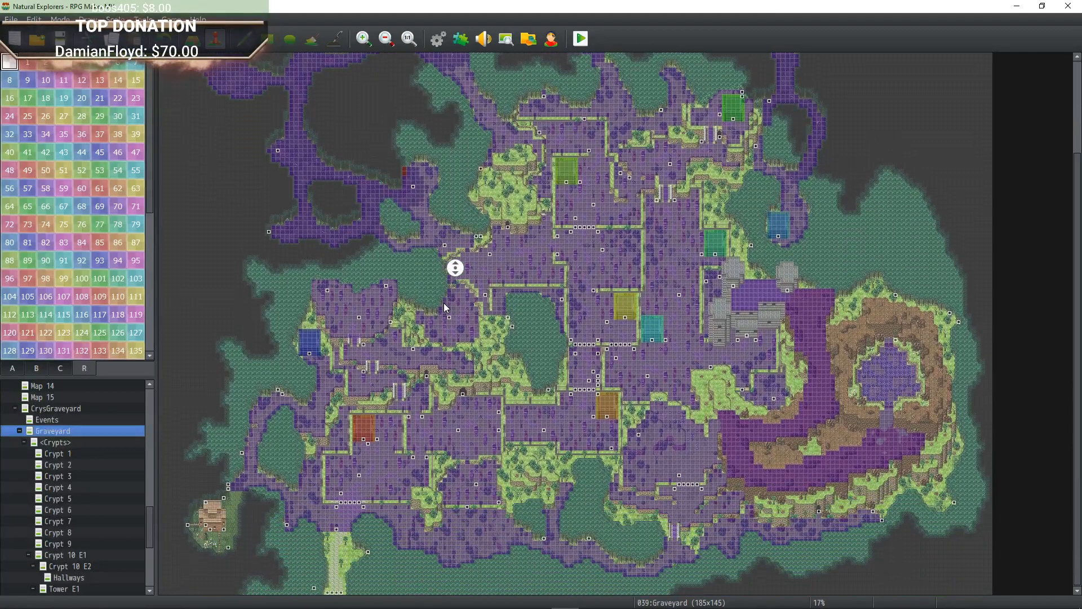
{"action": "middle_click", "coordinate": [444, 303]}
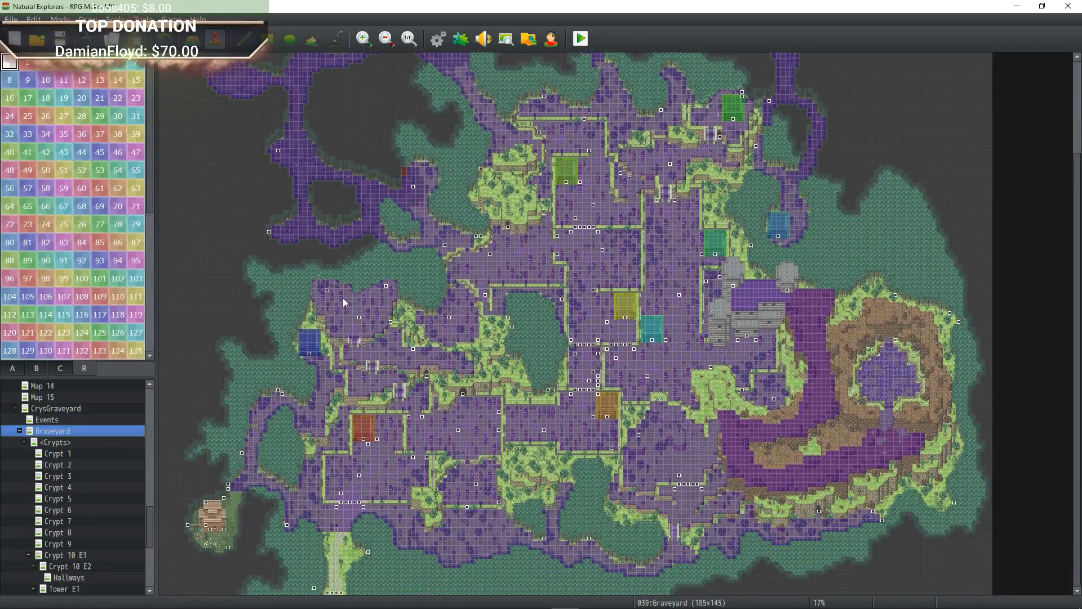
{"action": "middle_click", "coordinate": [388, 293]}
{"action": "middle_click", "coordinate": [387, 267]}
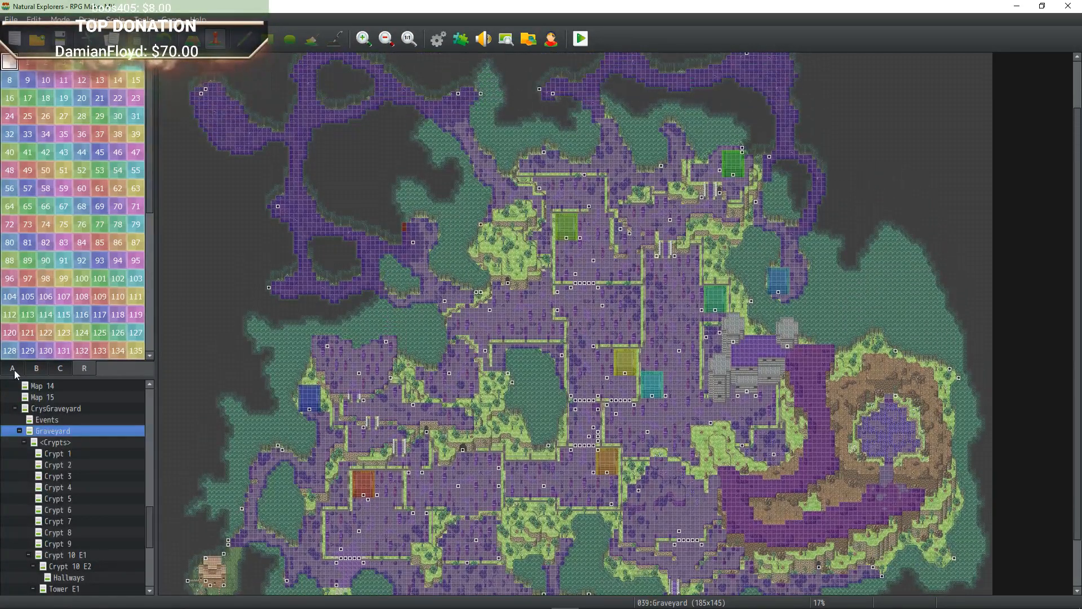
View the PsuedoRandomBattle common event in the database, examining its opening comment and the Edmond Soul Taunter condition.
{"action": "left_click", "coordinate": [437, 39]}
{"action": "left_click", "coordinate": [274, 325]}
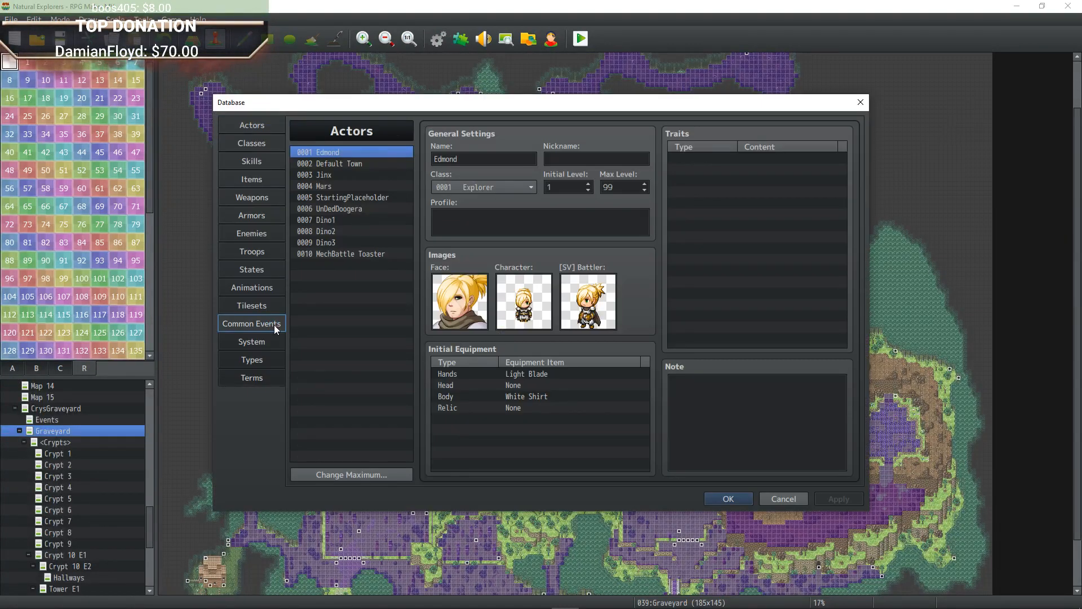
{"action": "left_click_drag", "start_coordinate": [413, 200], "coordinate": [410, 304]}
{"action": "left_click", "coordinate": [364, 315]}
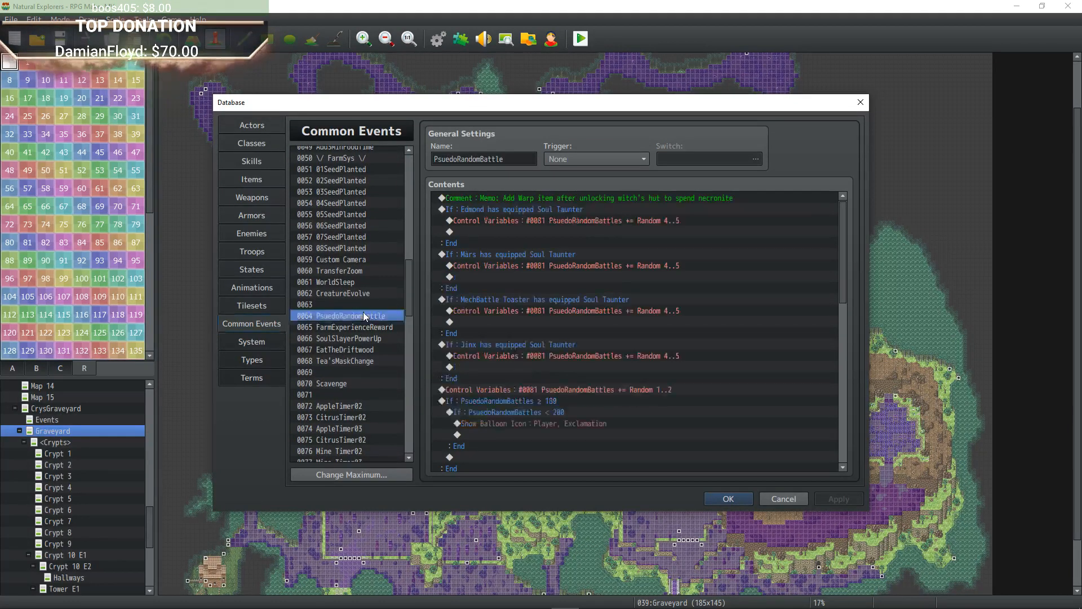
{"action": "left_click", "coordinate": [638, 198]}
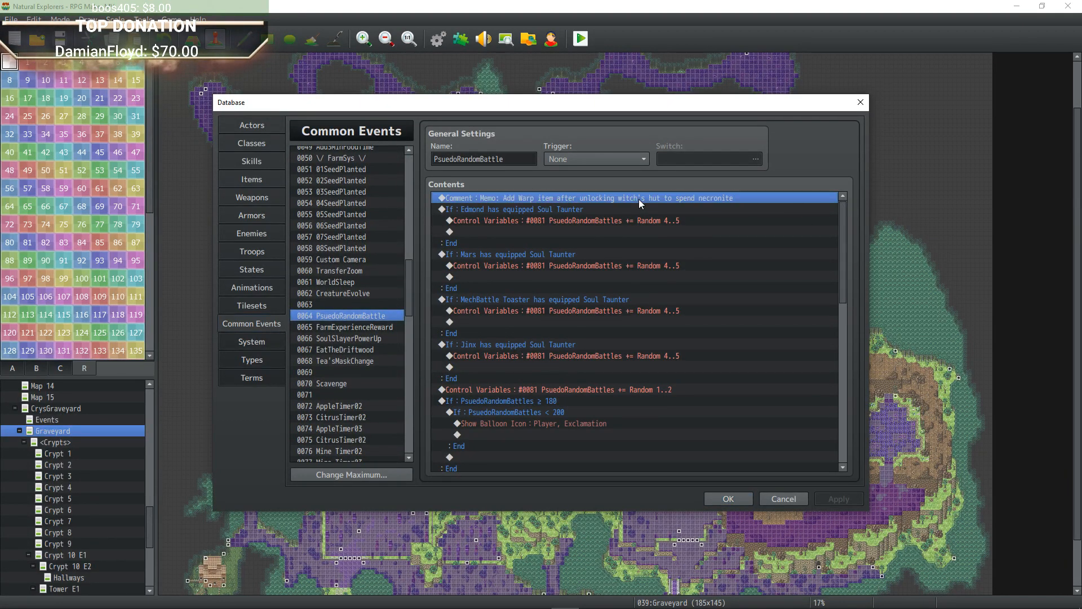
{"action": "left_click", "coordinate": [634, 211]}
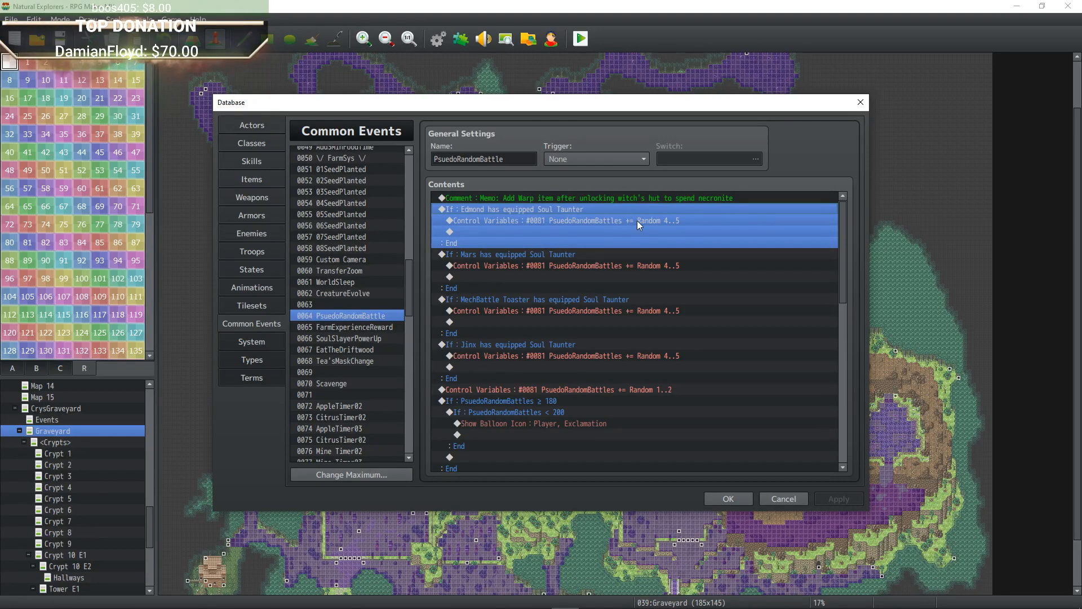
Read through the PsuedoRandomBattle common event, from the Soul Taunter checks to the battle's win, escape and lose branches.
{"action": "left_click", "coordinate": [630, 253]}
{"action": "scroll", "coordinate": [631, 250], "scroll_direction": "down", "scroll_amount": 2}
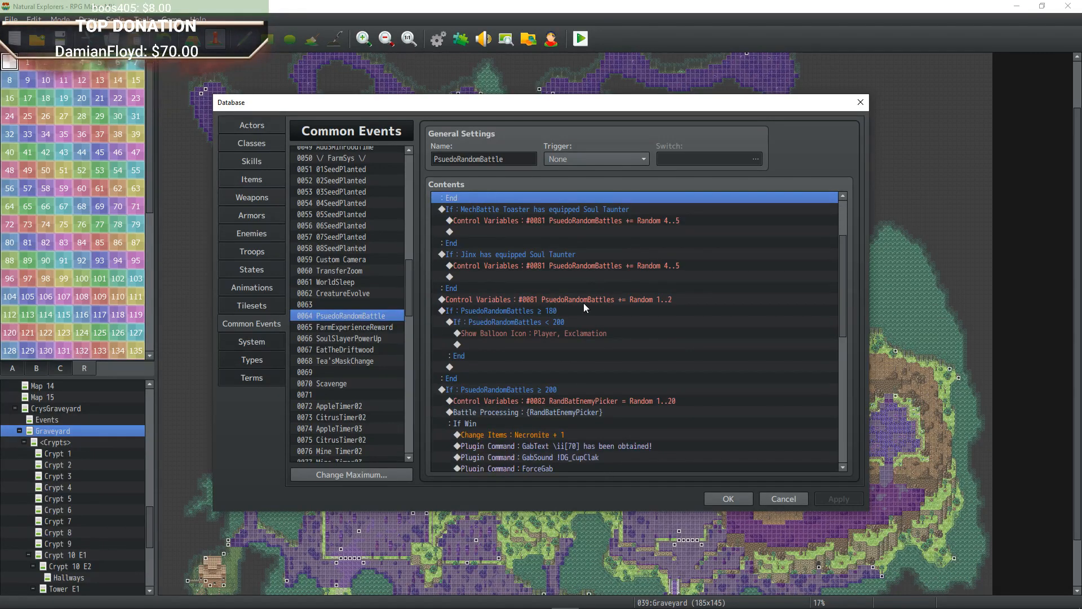
{"action": "left_click", "coordinate": [583, 303]}
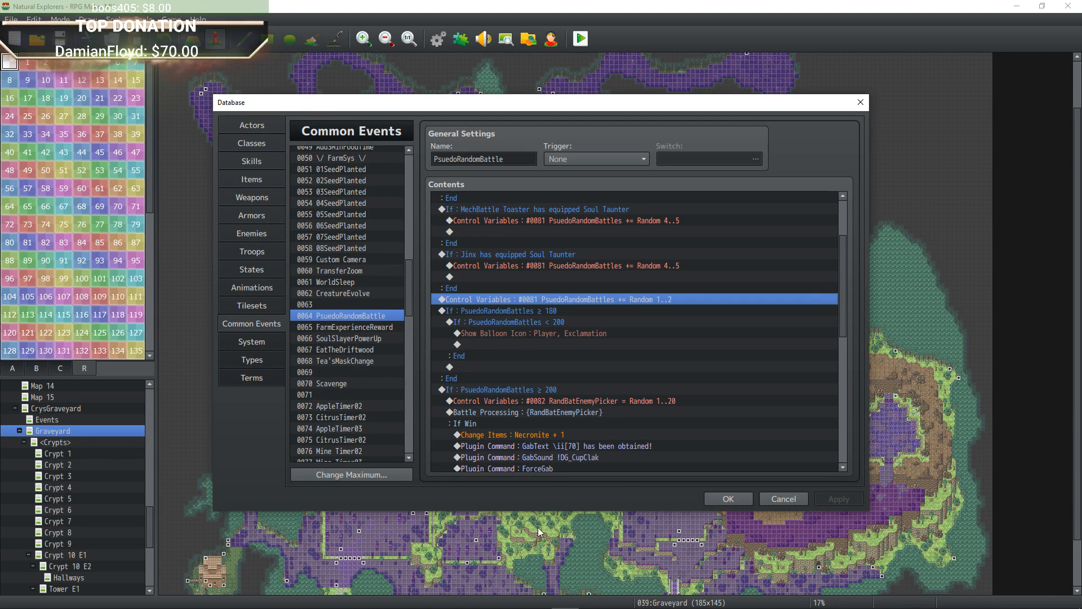
{"action": "scroll", "coordinate": [543, 322], "scroll_direction": "down", "scroll_amount": 1}
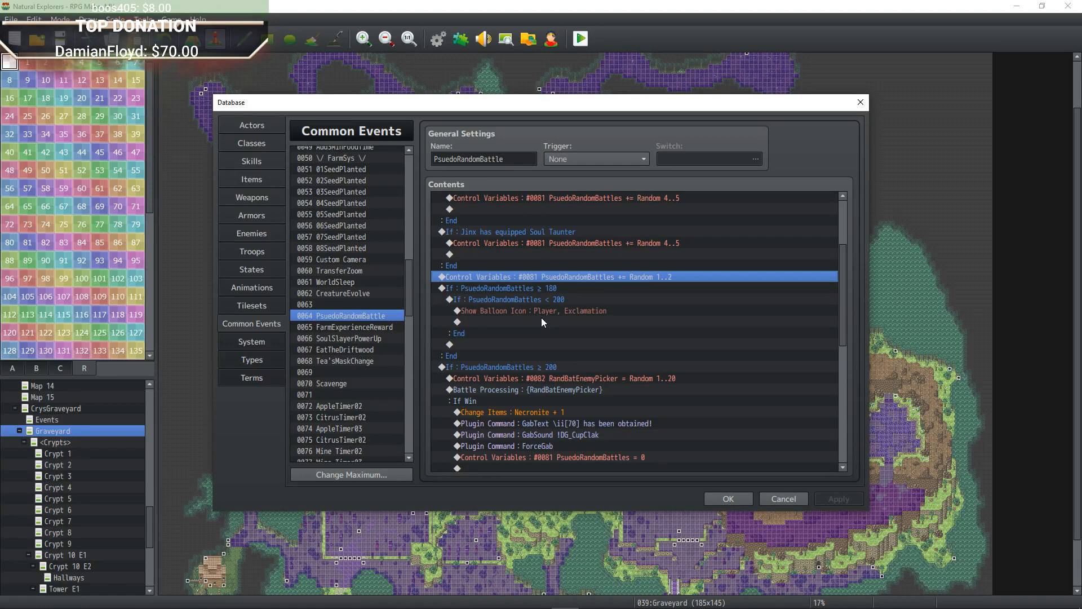
{"action": "scroll", "coordinate": [543, 320], "scroll_direction": "down", "scroll_amount": 4}
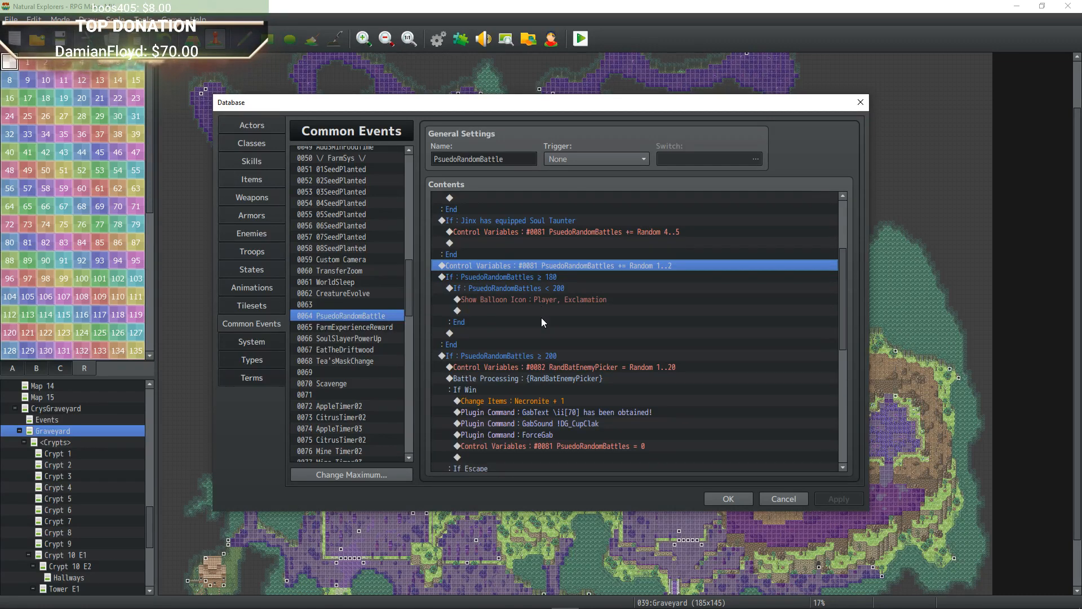
{"action": "scroll", "coordinate": [541, 322], "scroll_direction": "down", "scroll_amount": 2}
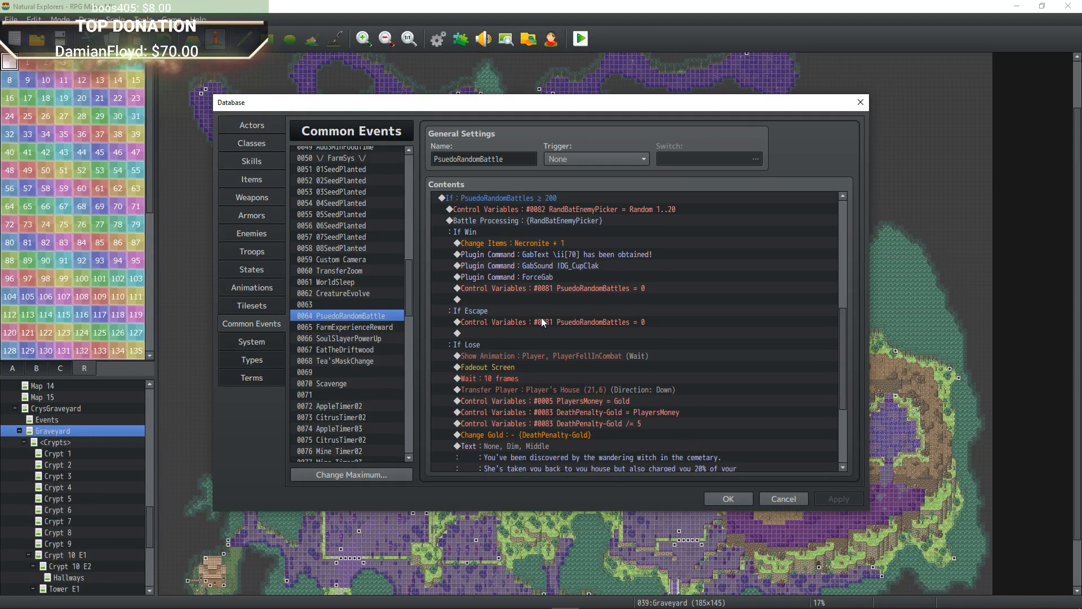
{"action": "scroll", "coordinate": [543, 322], "scroll_direction": "down", "scroll_amount": 2}
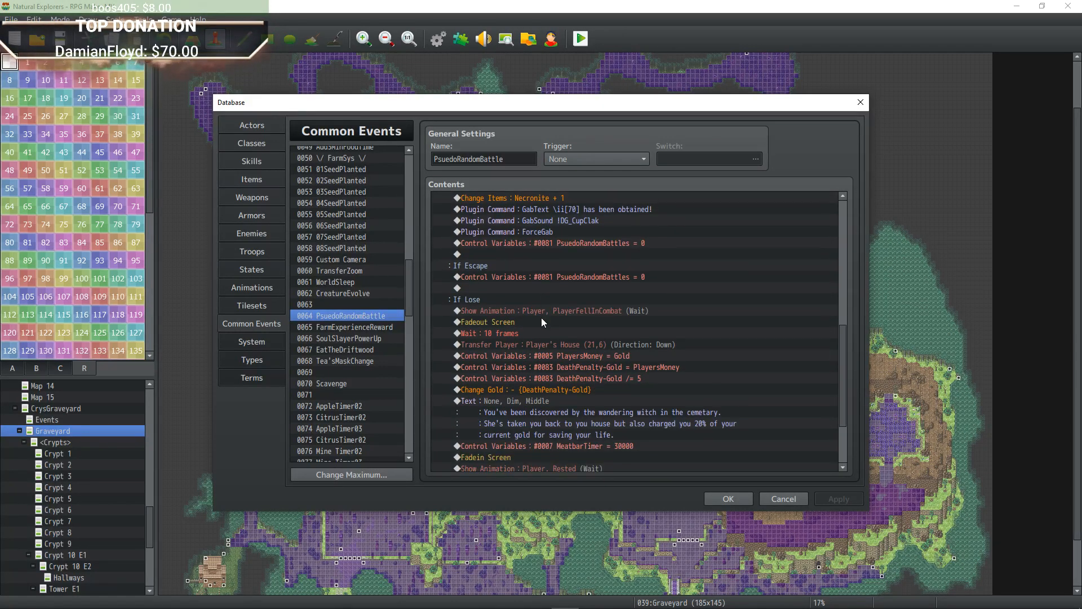
{"action": "scroll", "coordinate": [541, 320], "scroll_direction": "down", "scroll_amount": 2}
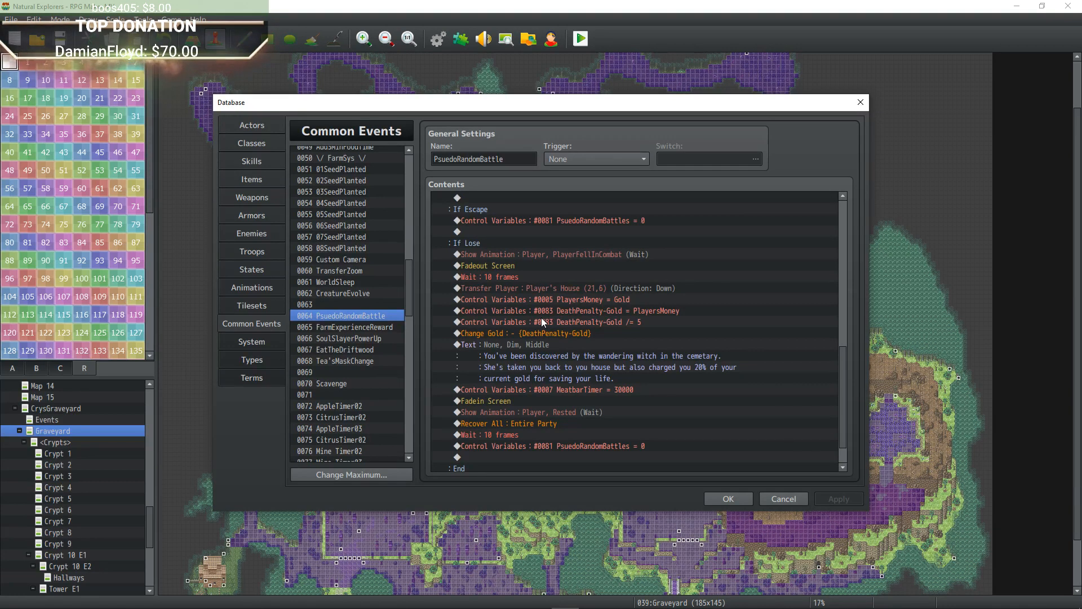
{"action": "scroll", "coordinate": [571, 321], "scroll_direction": "down", "scroll_amount": 1}
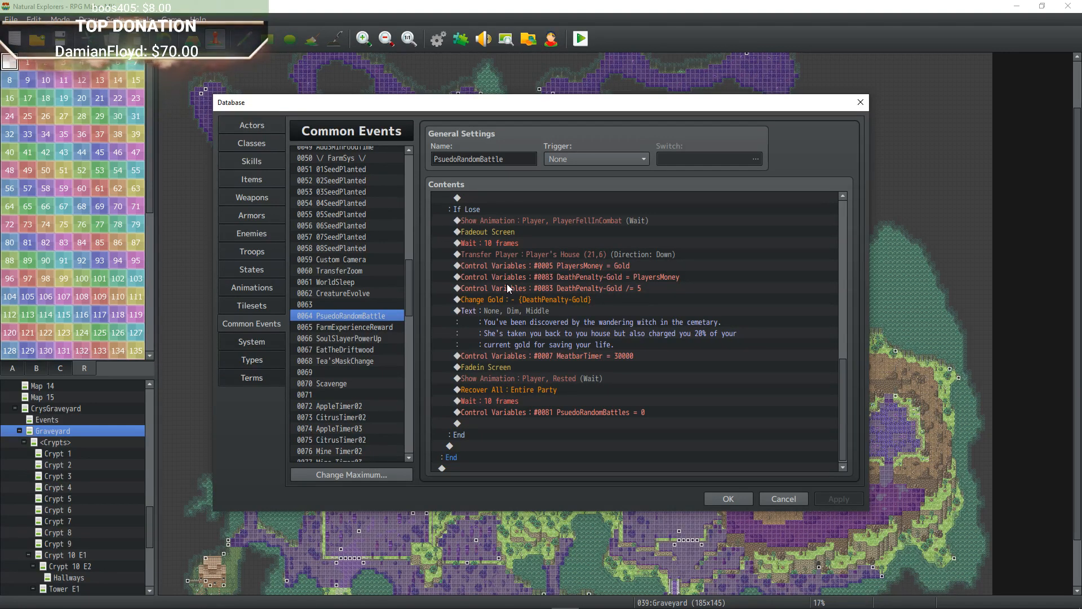
{"action": "scroll", "coordinate": [705, 330], "scroll_direction": "down", "scroll_amount": 1}
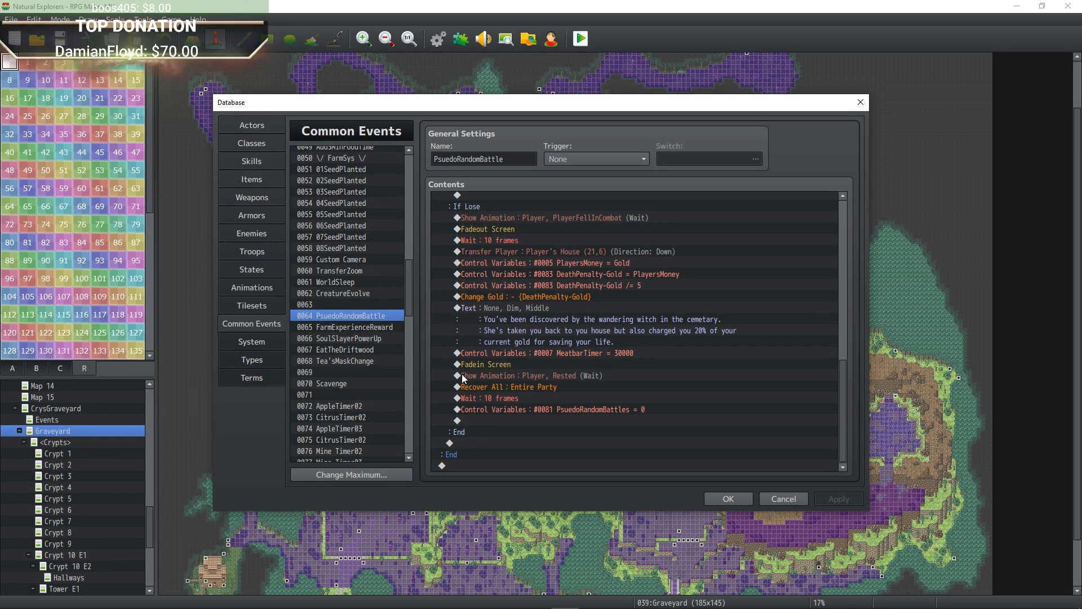
Check the FarmExperienceReward and SoulSlayerPowerUp common events, and close the database.
{"action": "left_click", "coordinate": [350, 327]}
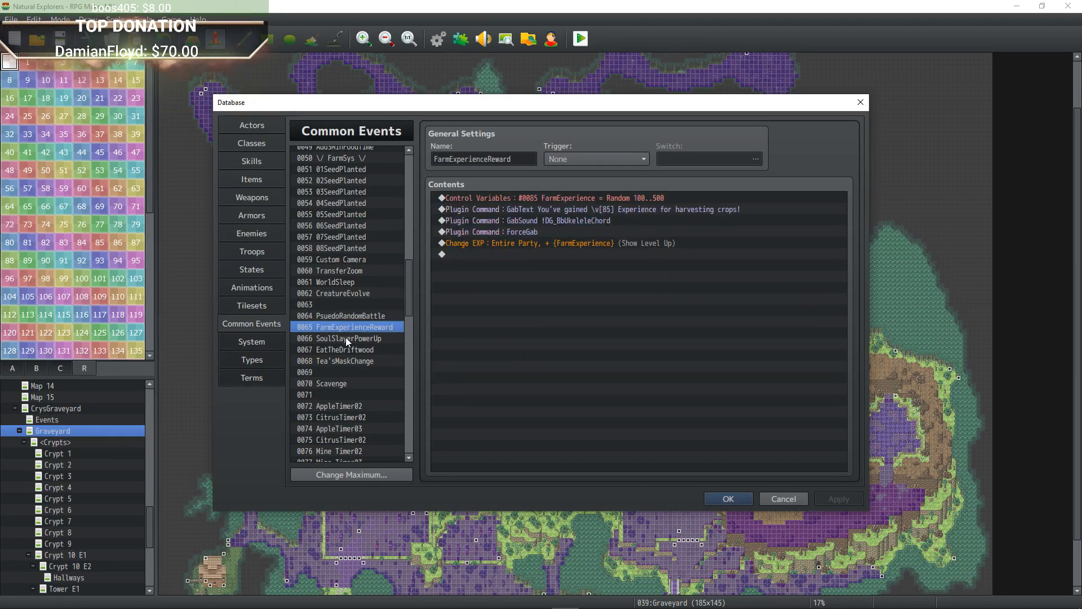
{"action": "left_click", "coordinate": [346, 337]}
{"action": "left_click", "coordinate": [355, 327]}
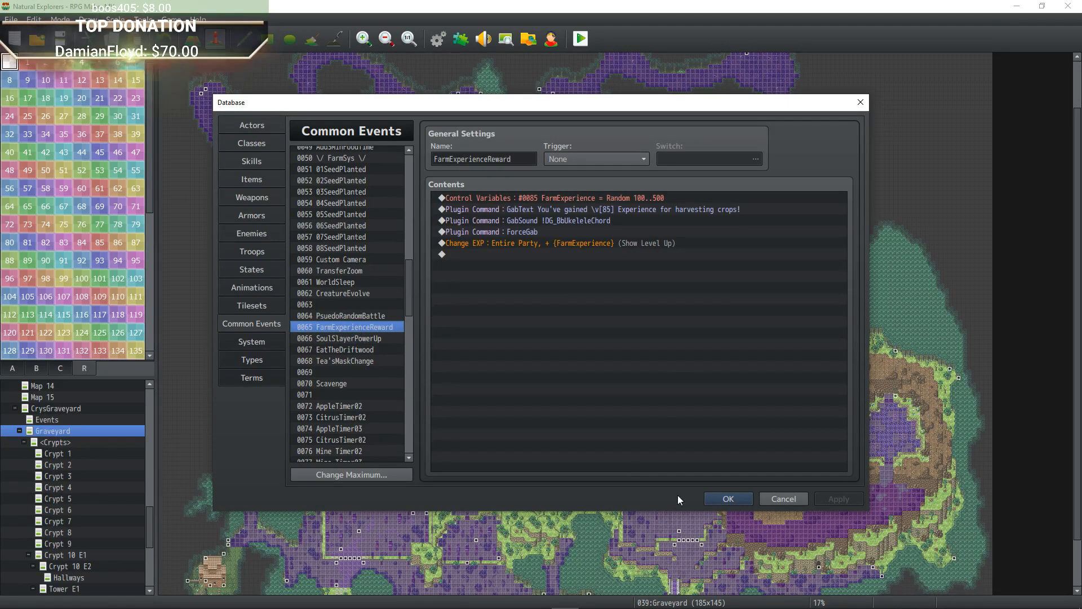
{"action": "left_click", "coordinate": [729, 498]}
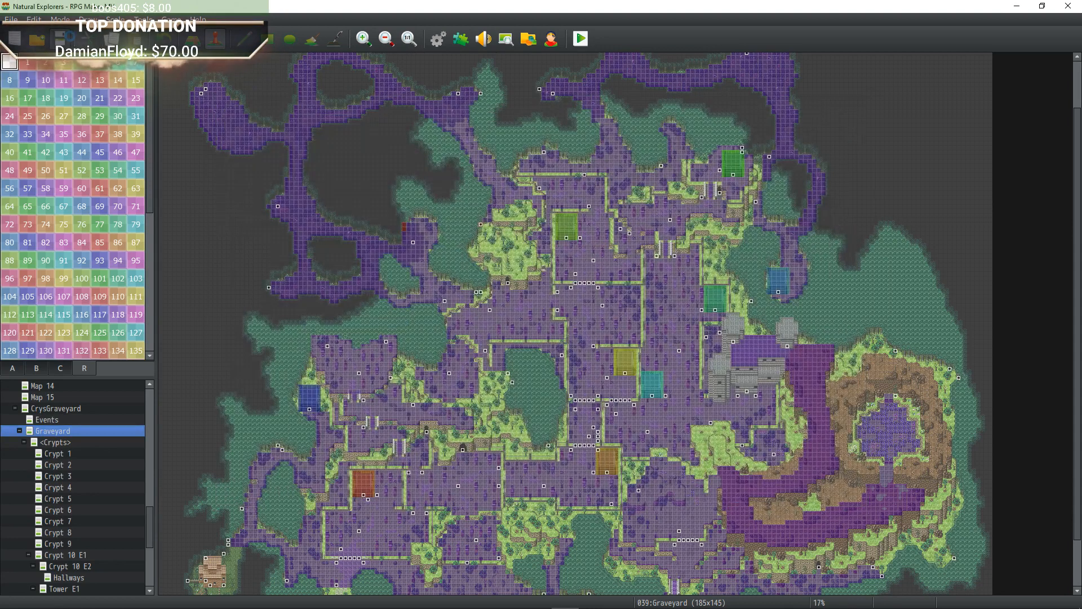
Look through the graveyard's small crypt maps, including Crypt 1, 2, 3, 4, 7 and 8.
{"action": "left_click", "coordinate": [73, 454]}
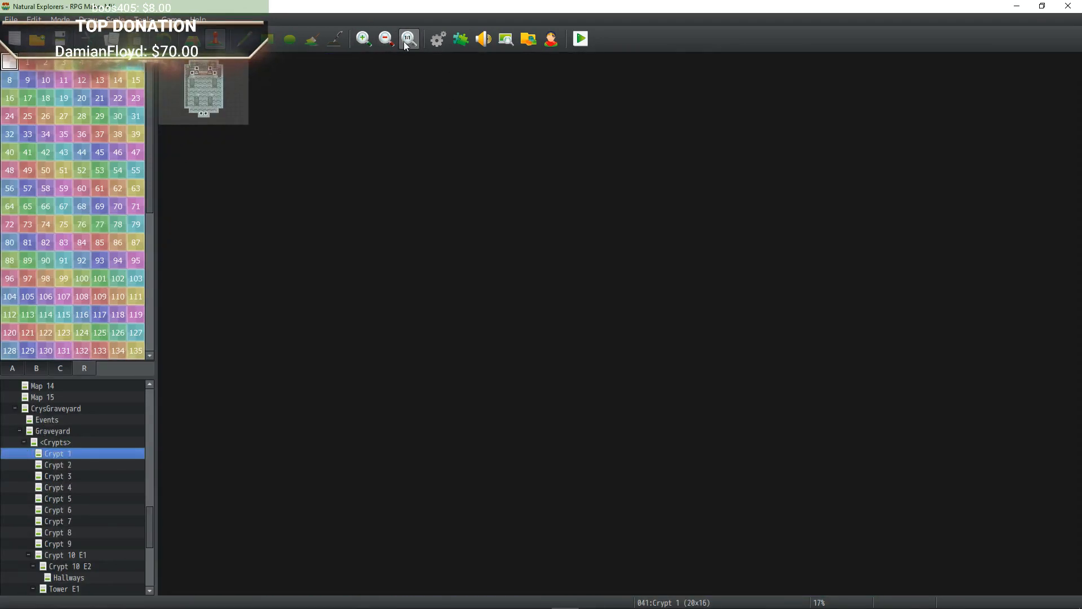
{"action": "left_click", "coordinate": [61, 466]}
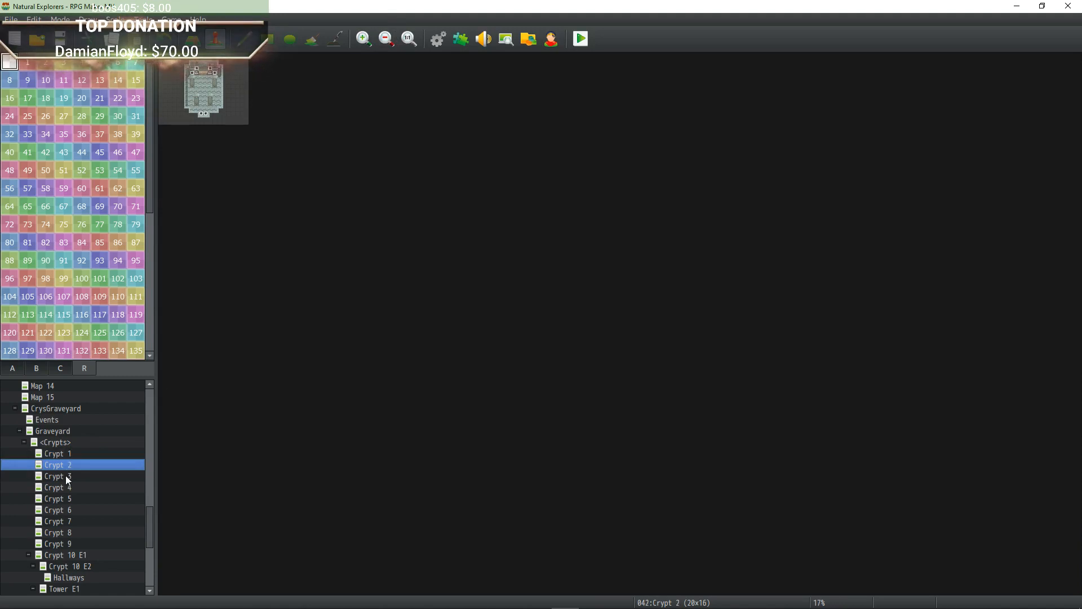
{"action": "left_click", "coordinate": [63, 478]}
{"action": "left_click", "coordinate": [65, 488]}
{"action": "left_click", "coordinate": [66, 520]}
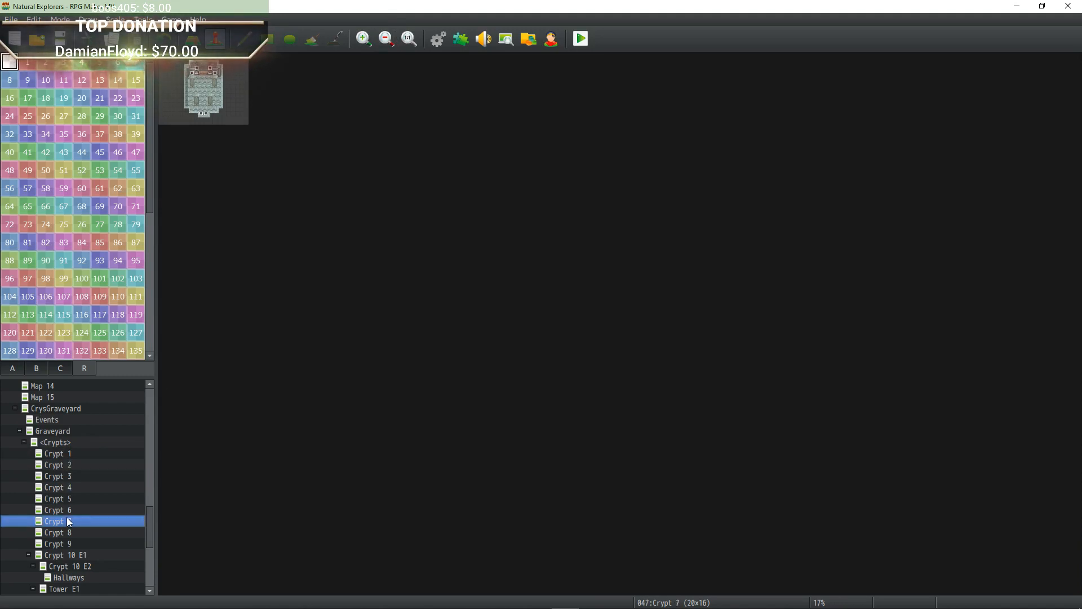
{"action": "left_click", "coordinate": [69, 533]}
{"action": "left_click", "coordinate": [364, 38]}
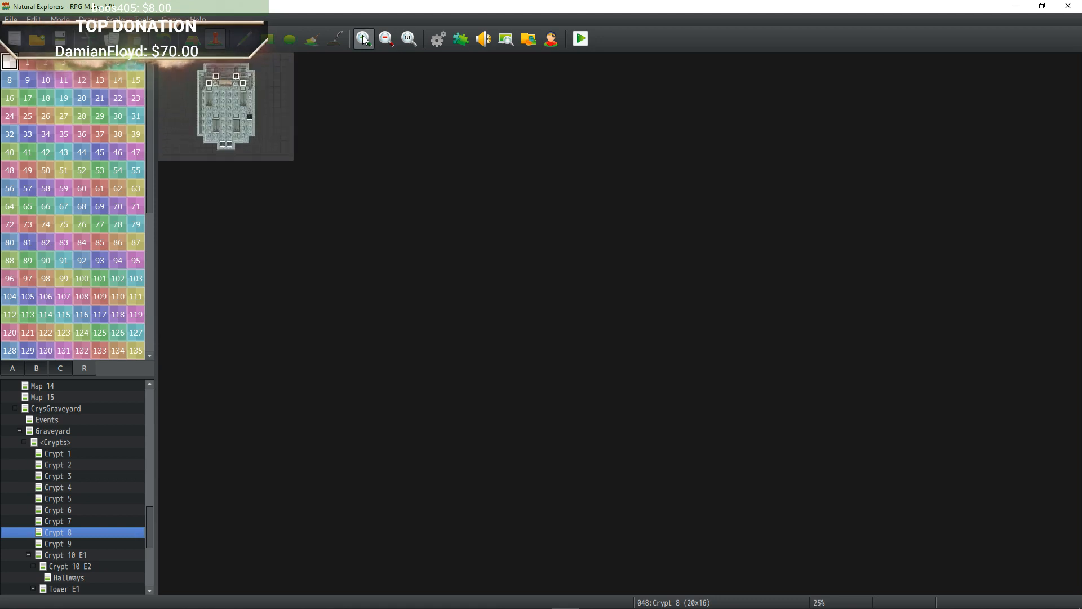
Inspect the Crypt 10 E1 map and its Hallways, Tower E1, Tower E2 and Tower E3 maps.
{"action": "left_click", "coordinate": [67, 555]}
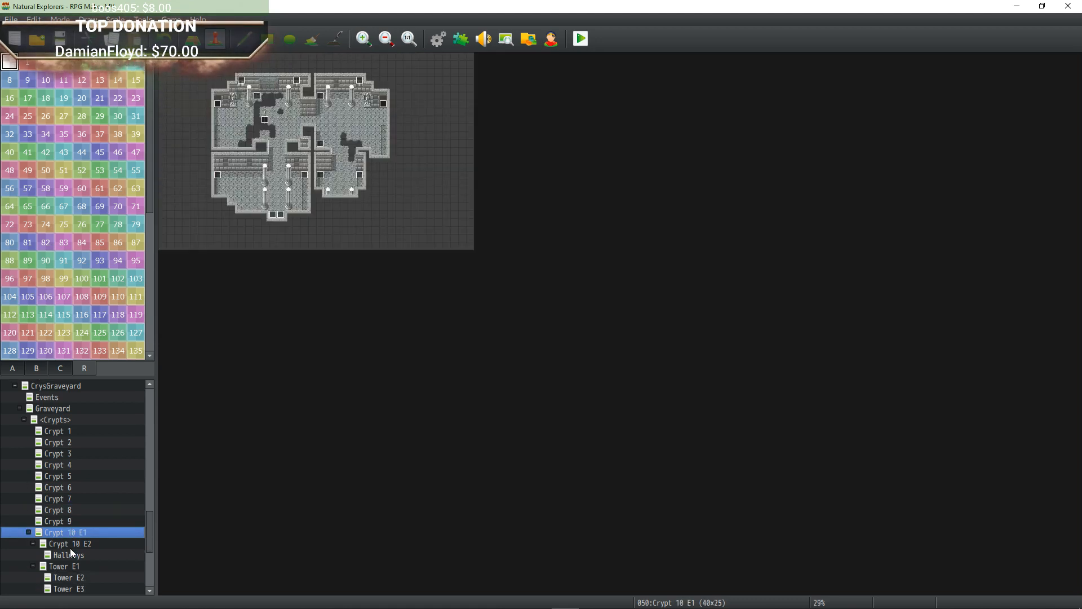
{"action": "left_click", "coordinate": [68, 536]}
{"action": "left_click", "coordinate": [67, 546]}
{"action": "scroll", "coordinate": [68, 547], "scroll_direction": "down", "scroll_amount": 3}
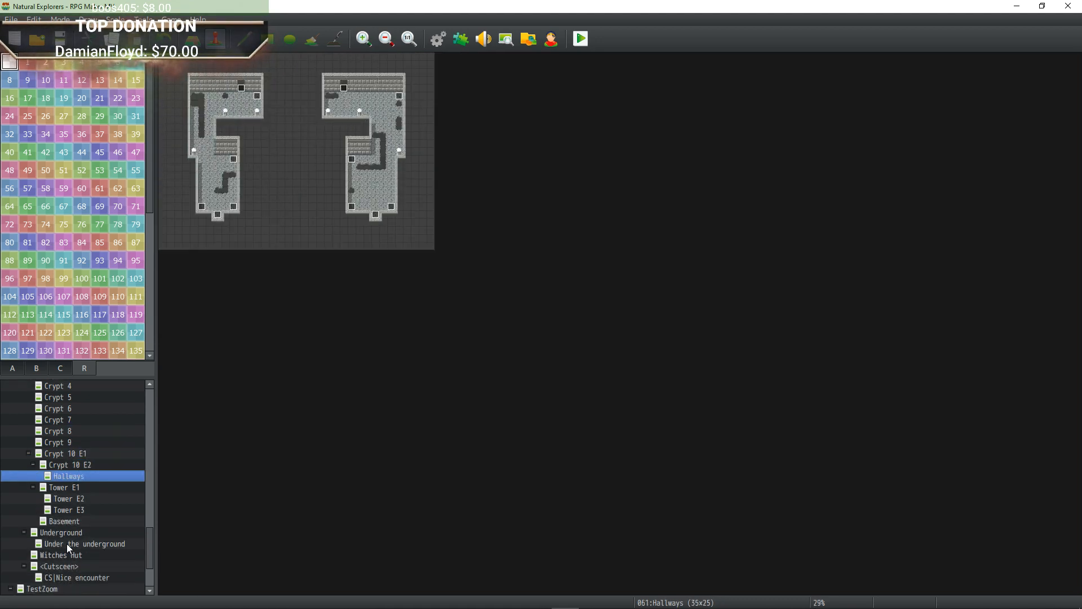
{"action": "left_click", "coordinate": [74, 487]}
{"action": "left_click", "coordinate": [73, 499]}
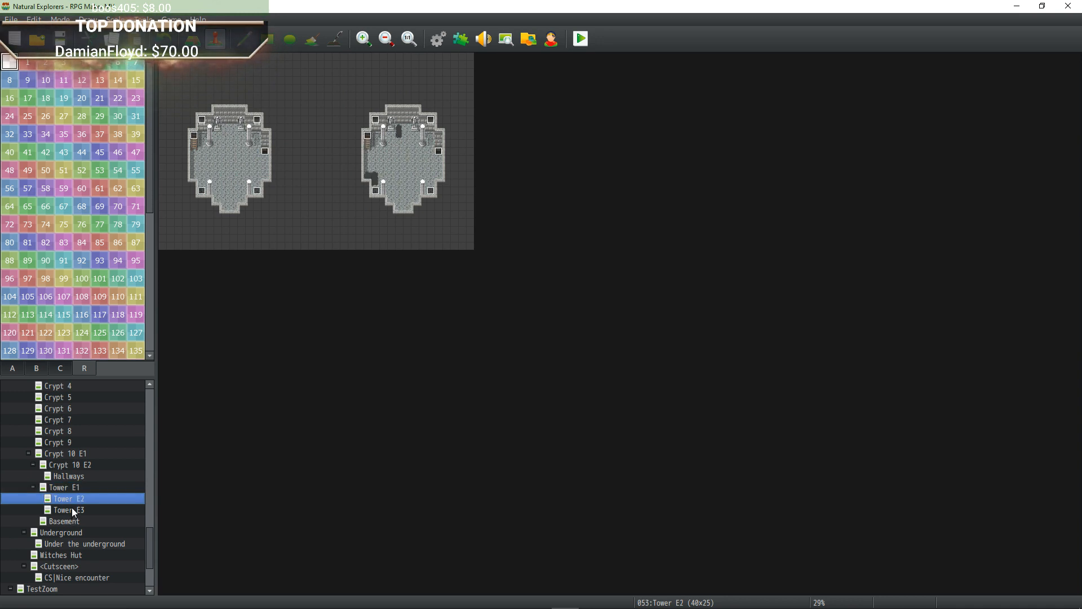
{"action": "left_click", "coordinate": [71, 509]}
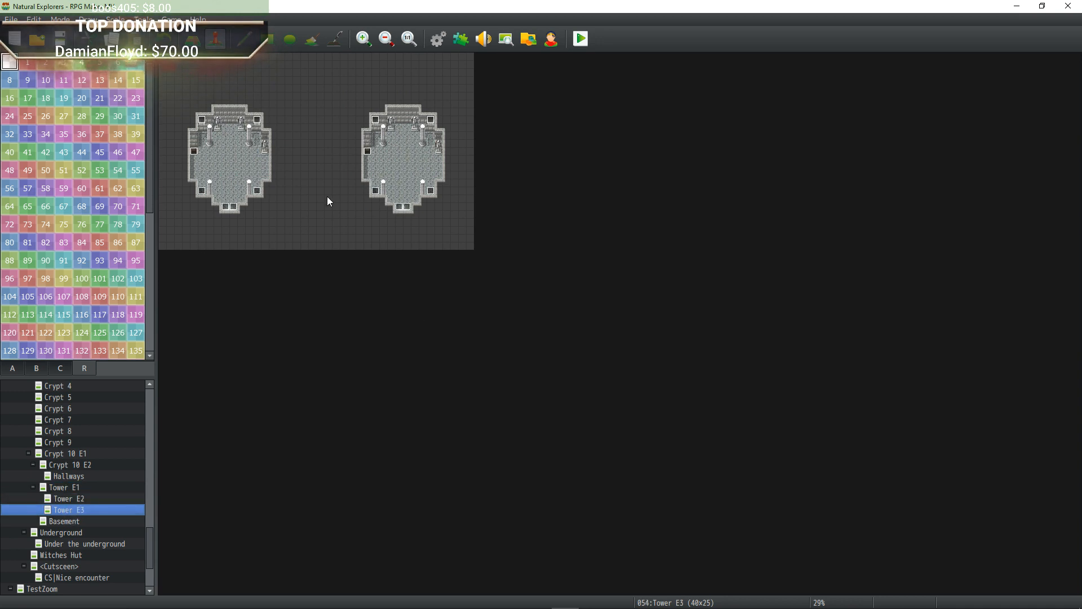
Display the A tileset instead of the region IDs, and examine the Basement and Underground maps.
{"action": "left_click", "coordinate": [30, 366]}
{"action": "left_click", "coordinate": [72, 522]}
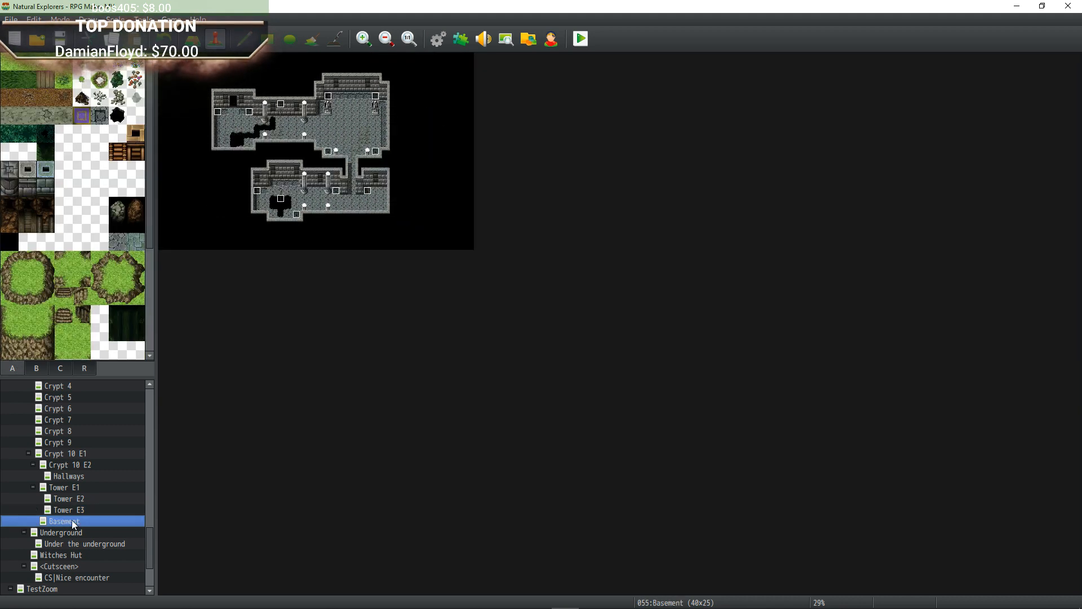
{"action": "left_click", "coordinate": [61, 532]}
{"action": "scroll", "coordinate": [577, 247], "scroll_direction": "up", "scroll_amount": 2}
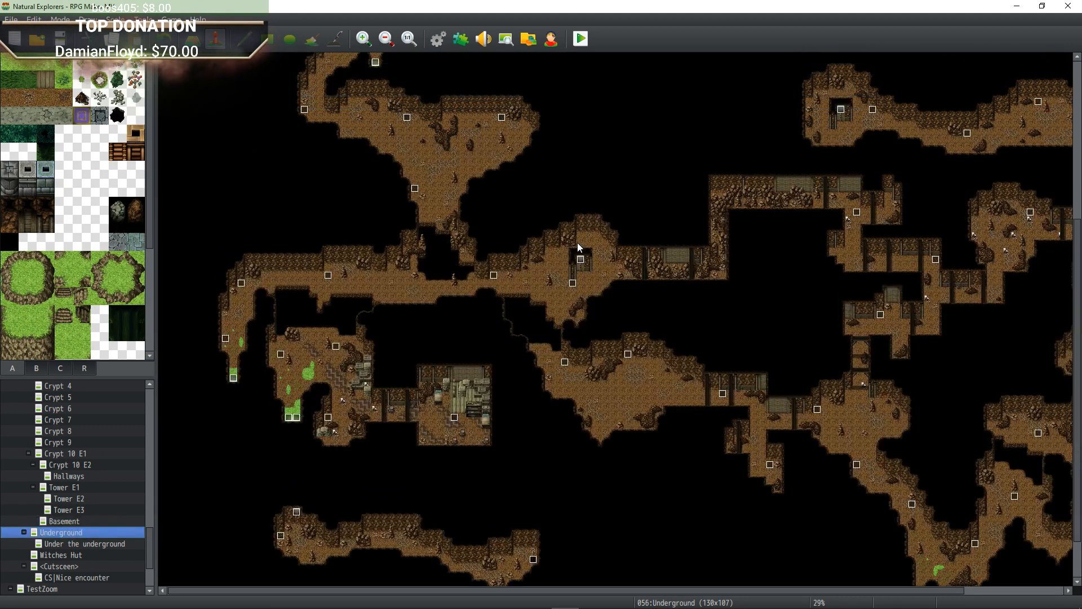
{"action": "middle_click_drag", "start_coordinate": [558, 256], "coordinate": [541, 237]}
{"action": "middle_click_drag", "start_coordinate": [519, 264], "coordinate": [616, 298]}
{"action": "middle_click_drag", "start_coordinate": [614, 295], "coordinate": [621, 238]}
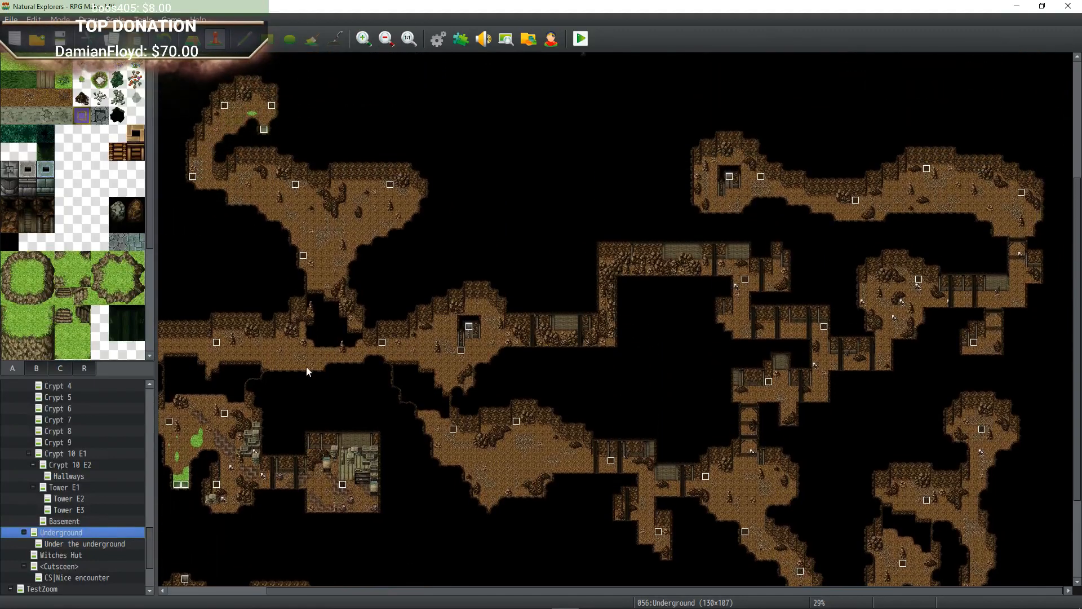
Examine the cave passages throughout the Under the underground map.
{"action": "left_click", "coordinate": [94, 543]}
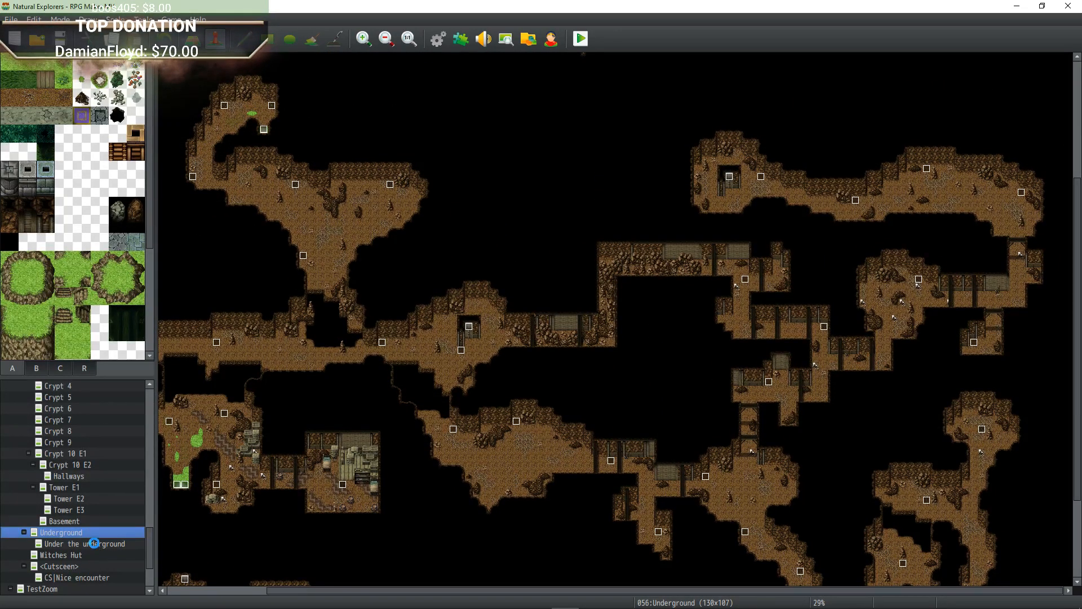
{"action": "middle_click_drag", "start_coordinate": [550, 341], "coordinate": [544, 268]}
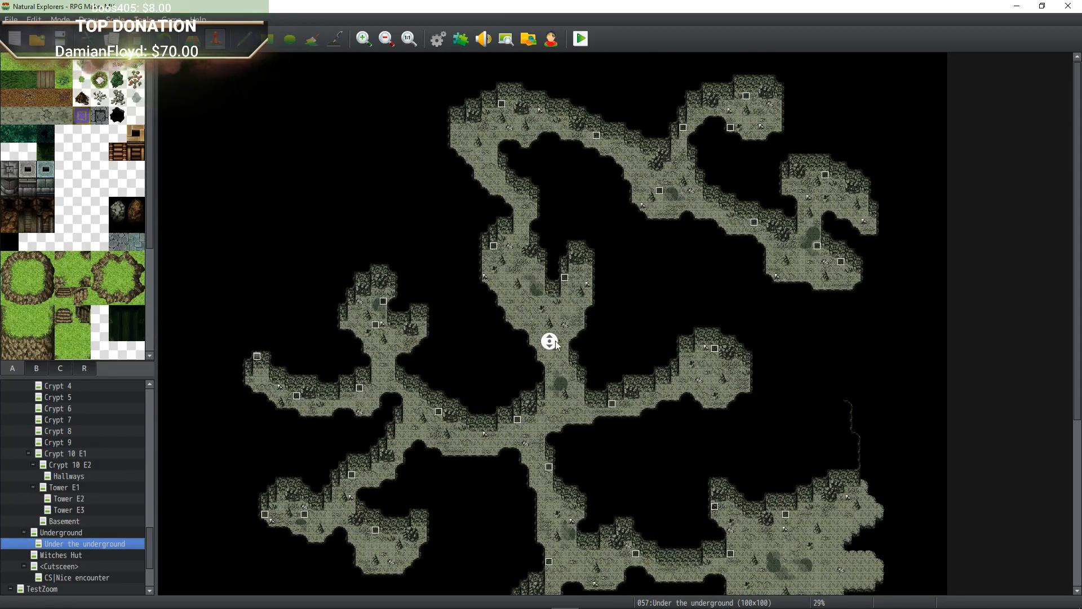
{"action": "middle_click_drag", "start_coordinate": [555, 341], "coordinate": [542, 299]}
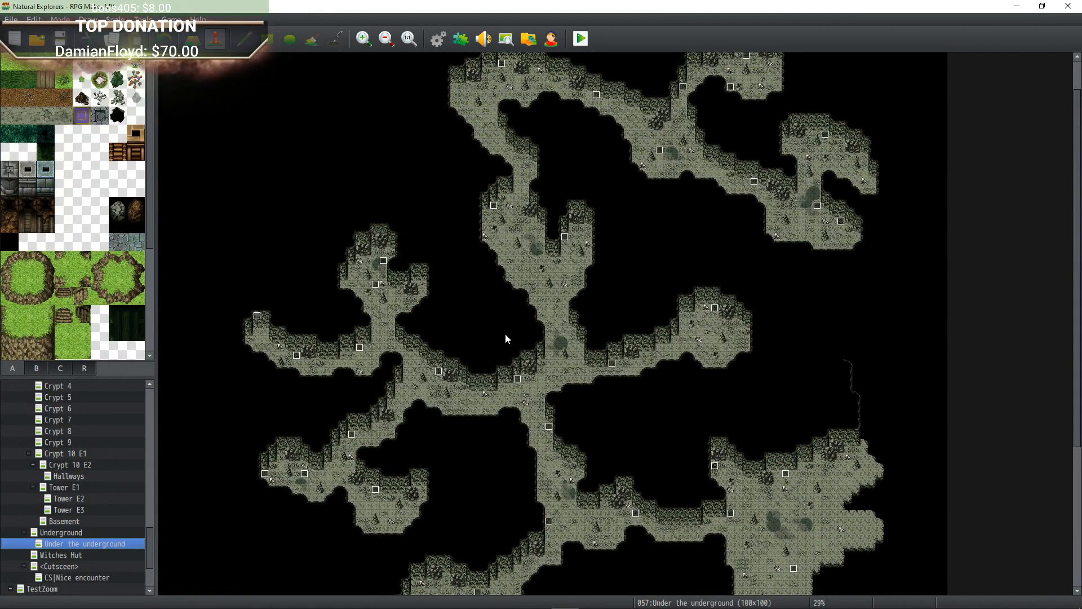
{"action": "middle_click_drag", "start_coordinate": [743, 186], "coordinate": [705, 134]}
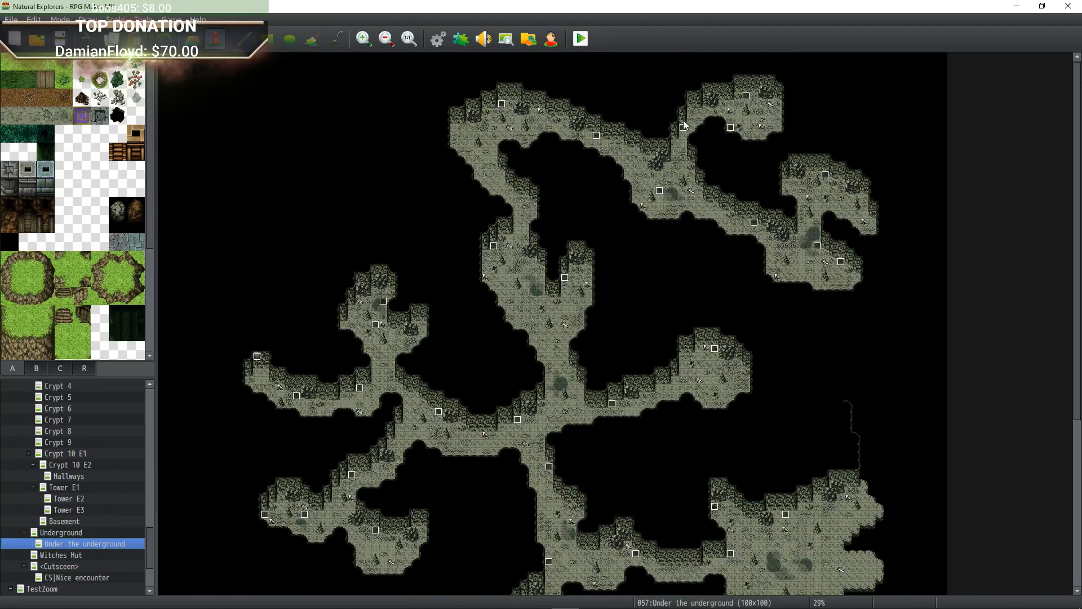
{"action": "middle_click_drag", "start_coordinate": [625, 153], "coordinate": [581, 135]}
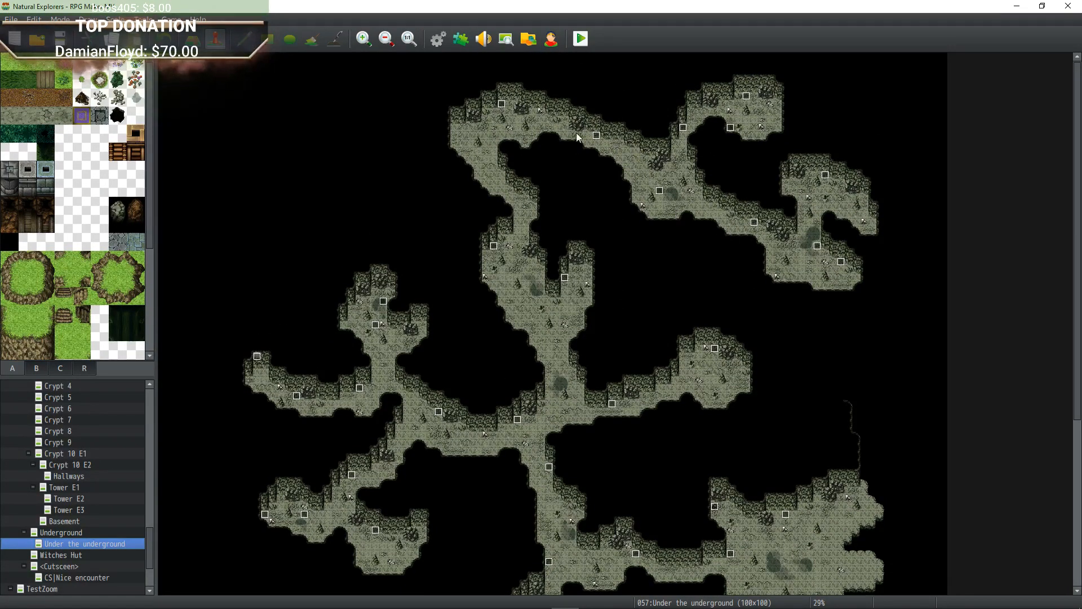
{"action": "middle_click_drag", "start_coordinate": [686, 191], "coordinate": [728, 265]}
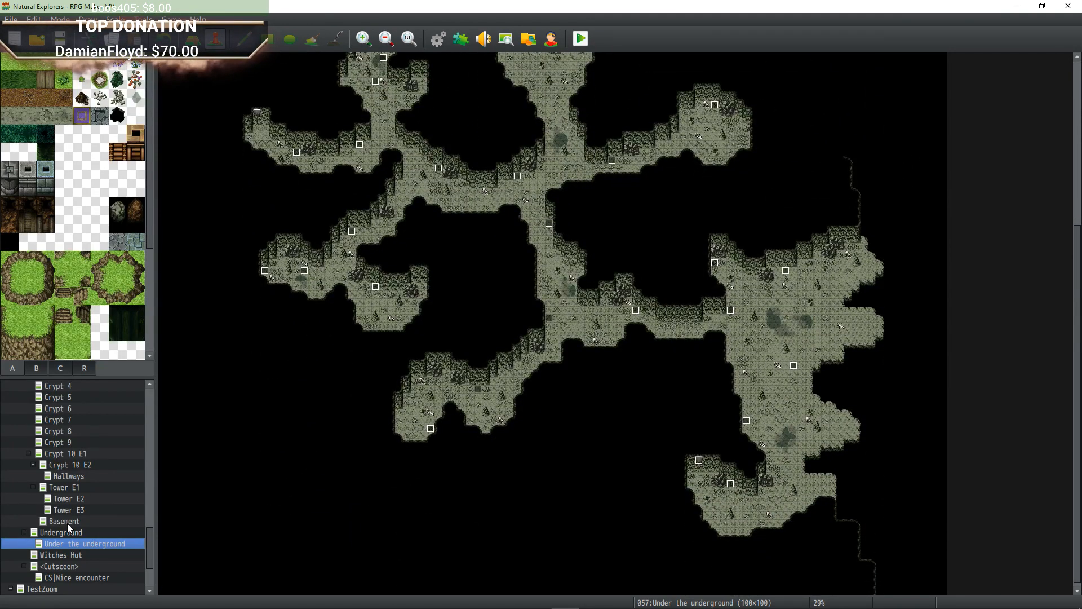
Open the Witches Hut map and inspect its interior at 75% magnification.
{"action": "left_click", "coordinate": [72, 555]}
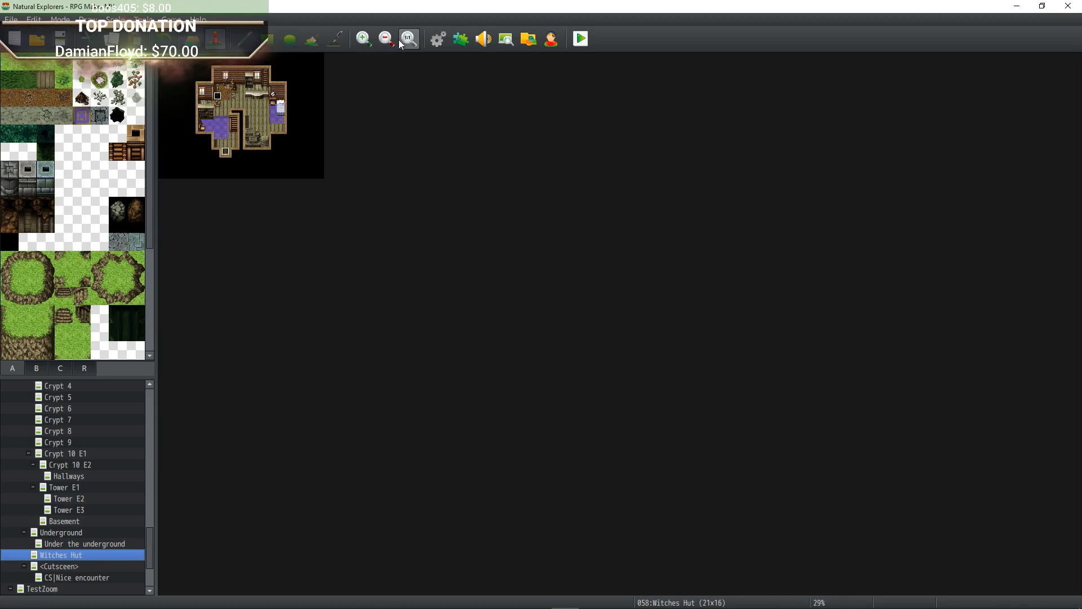
{"action": "left_click", "coordinate": [364, 40]}
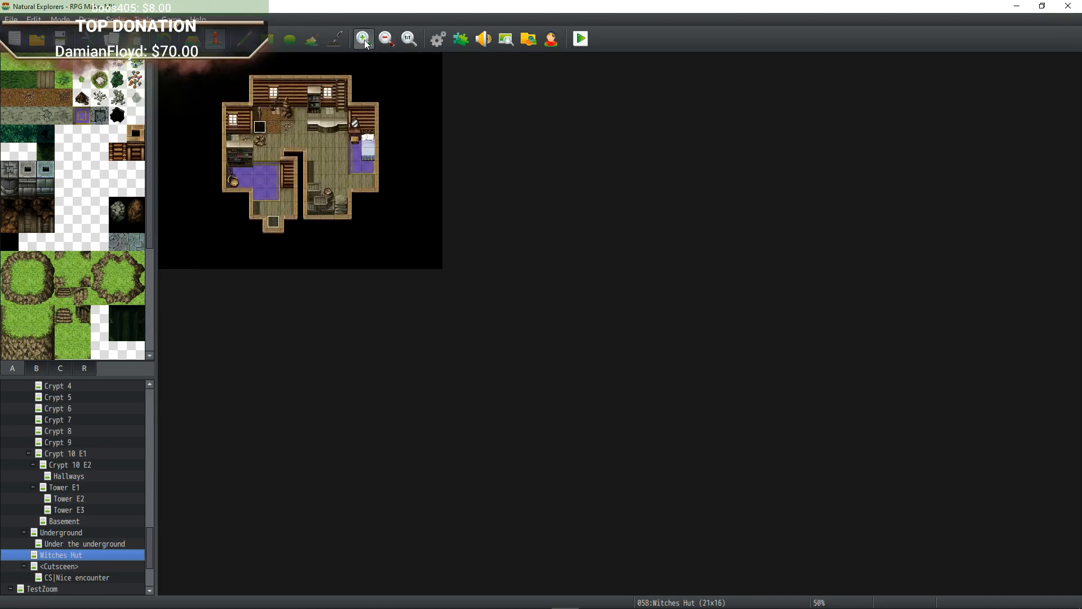
{"action": "left_click", "coordinate": [364, 40]}
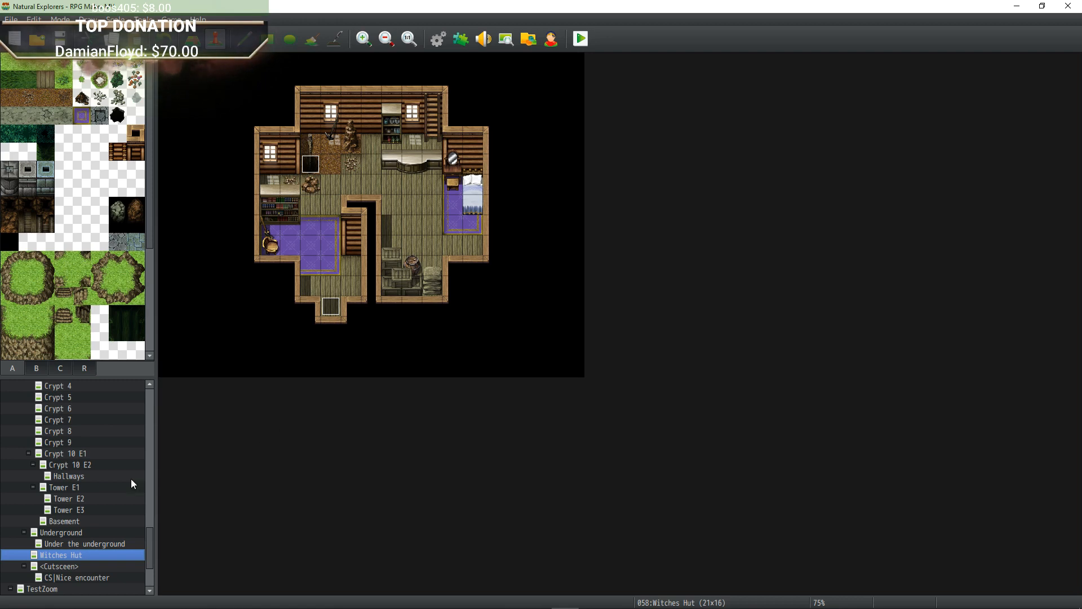
View the CS|Nice encounter map in the cutscene group, and open the TestZoom map.
{"action": "left_click", "coordinate": [64, 566]}
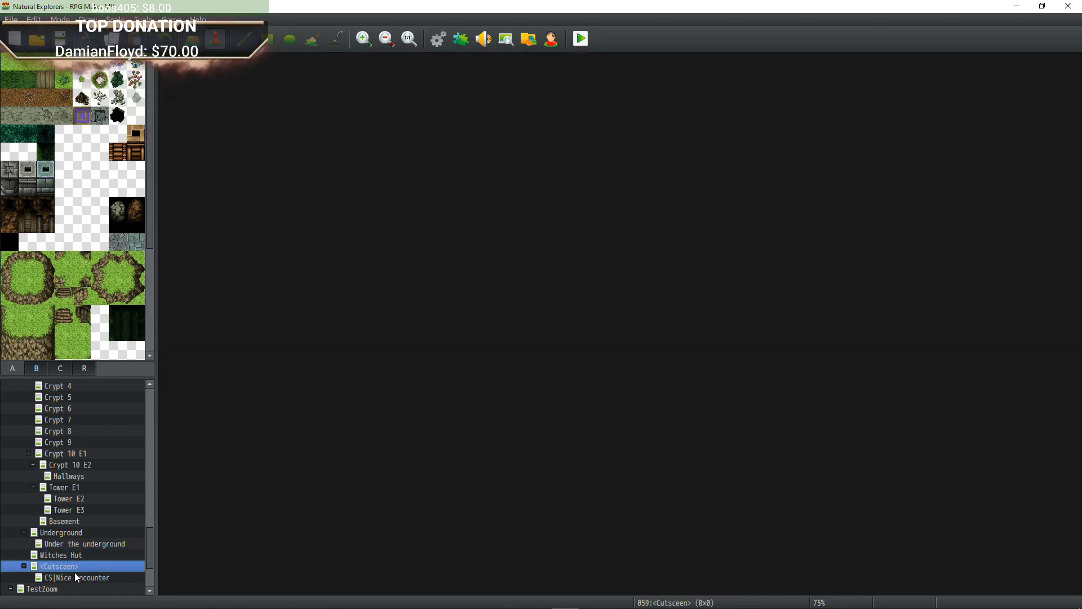
{"action": "left_click", "coordinate": [75, 575]}
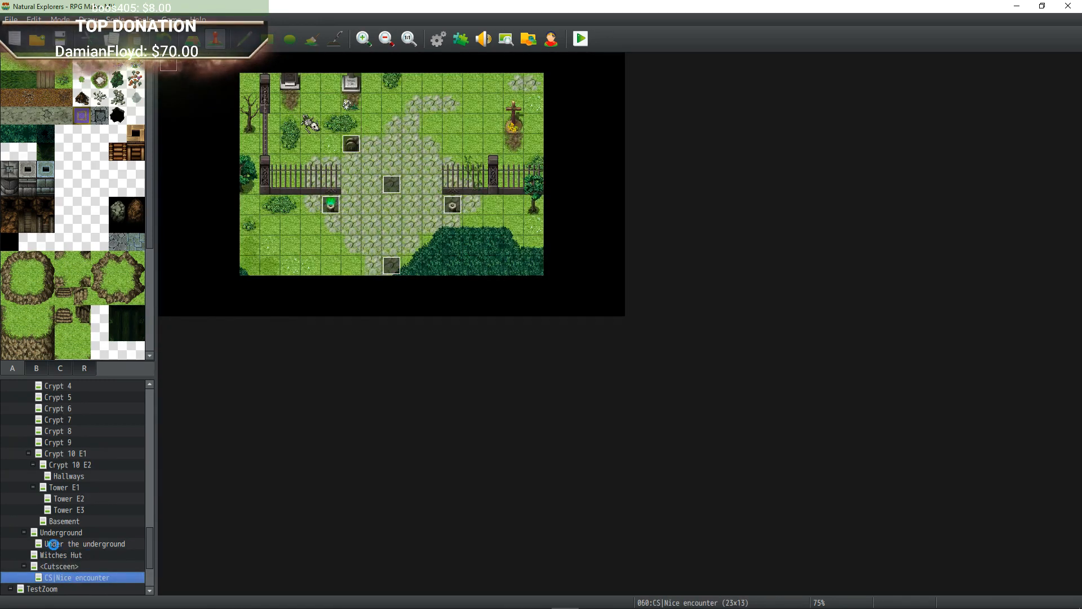
{"action": "scroll", "coordinate": [55, 533], "scroll_direction": "down", "scroll_amount": 3}
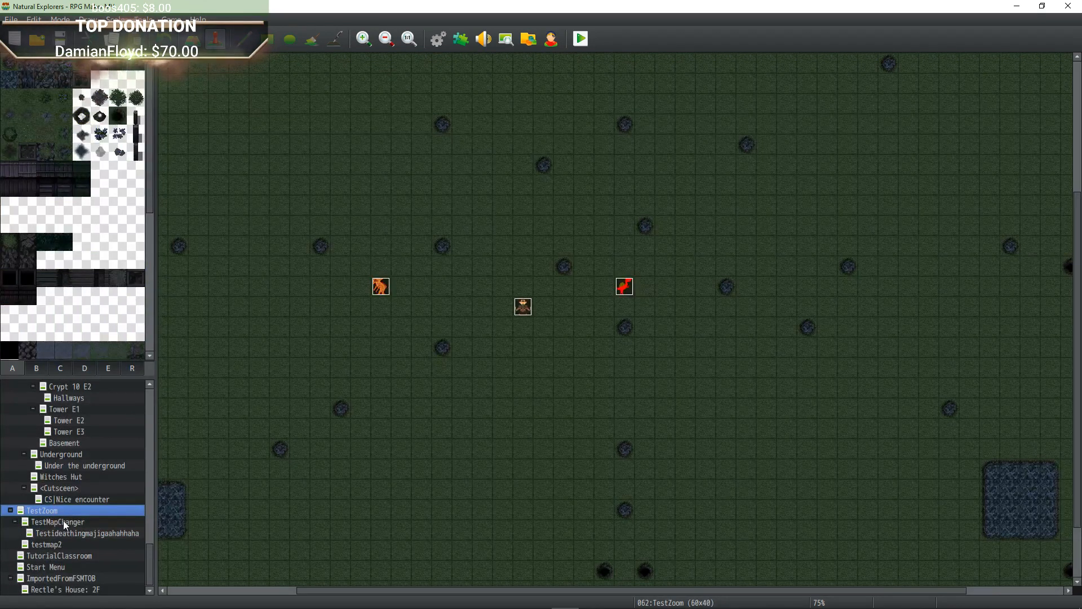
View the TestMapChanger, Testideathingmajigaahahhaha, testmap2 and TutorialClassroom maps.
{"action": "left_click", "coordinate": [63, 520]}
{"action": "left_click", "coordinate": [68, 531]}
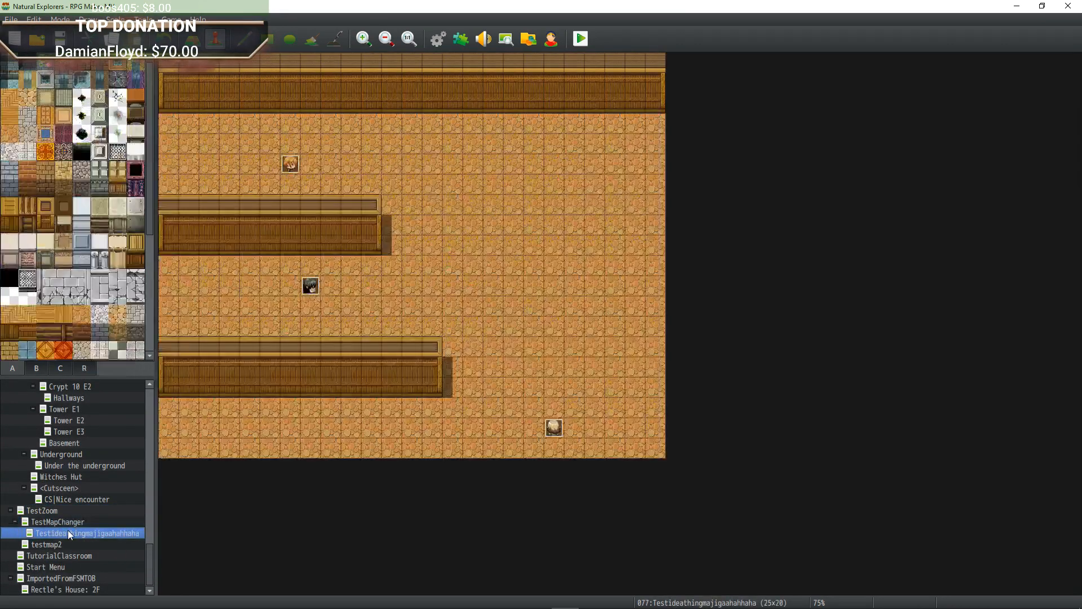
{"action": "left_click", "coordinate": [49, 543]}
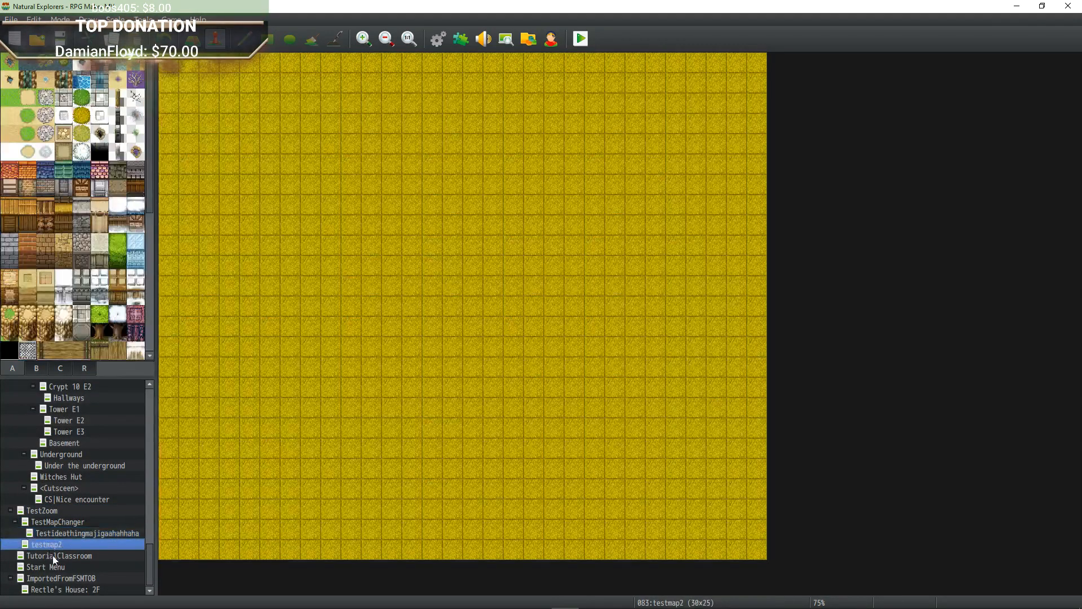
{"action": "left_click", "coordinate": [52, 556]}
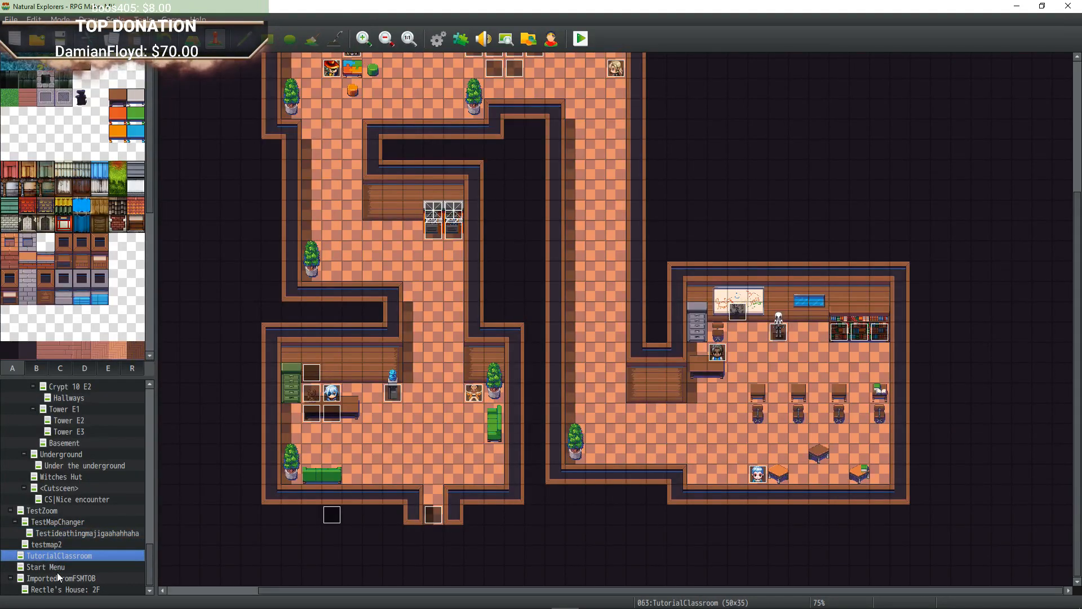
View the Start Menu and ImportedFromFSMTOB maps, and examine the Rectle's House: 2F interior.
{"action": "left_click", "coordinate": [55, 566]}
{"action": "key", "text": "Down"}
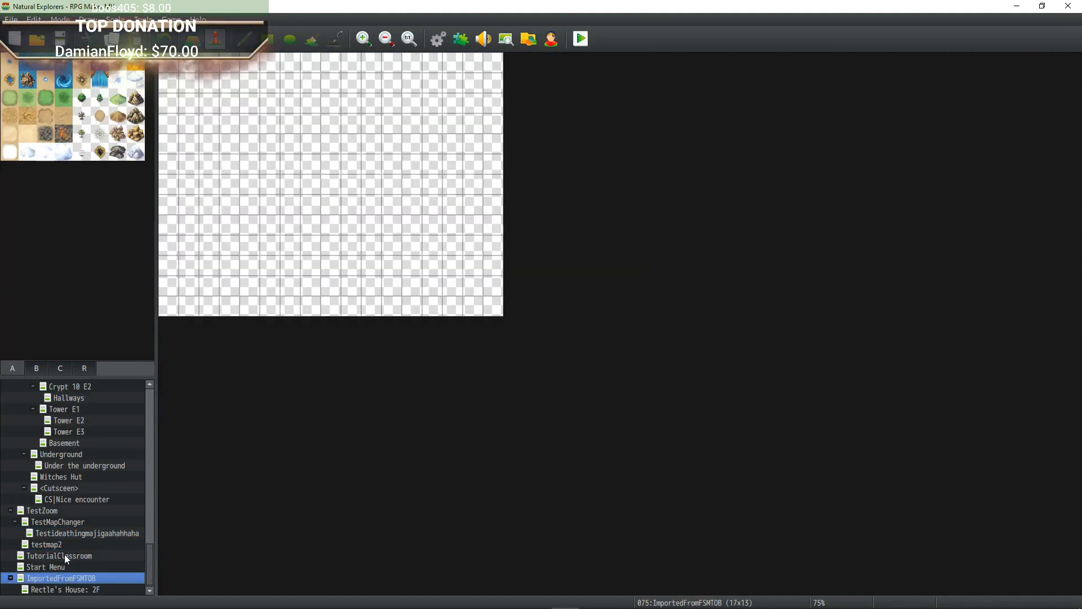
{"action": "key", "text": "Down"}
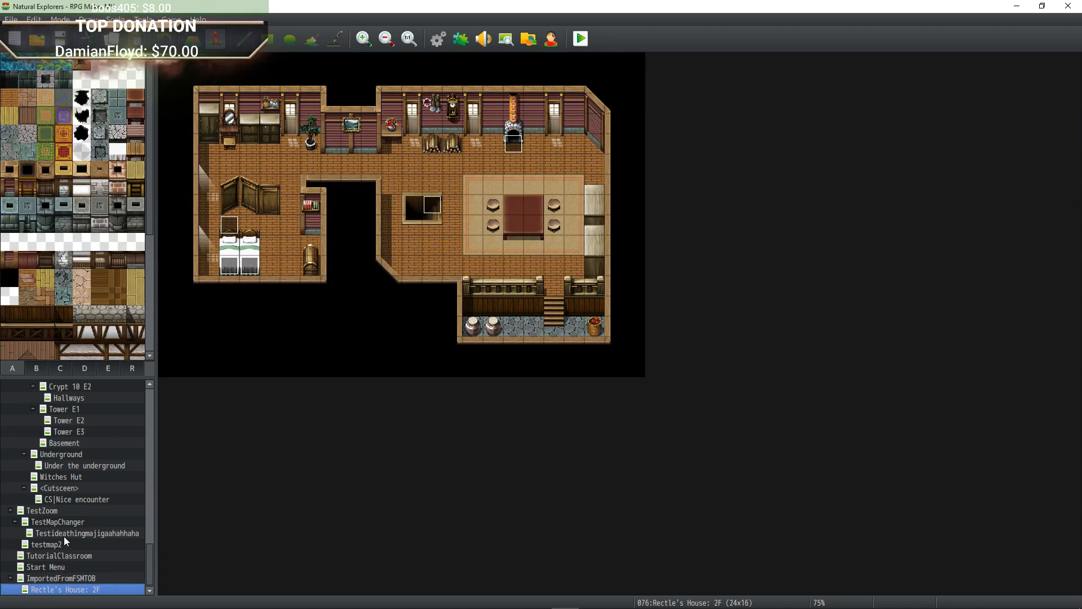
{"action": "left_click", "coordinate": [71, 578]}
{"action": "left_click", "coordinate": [72, 590]}
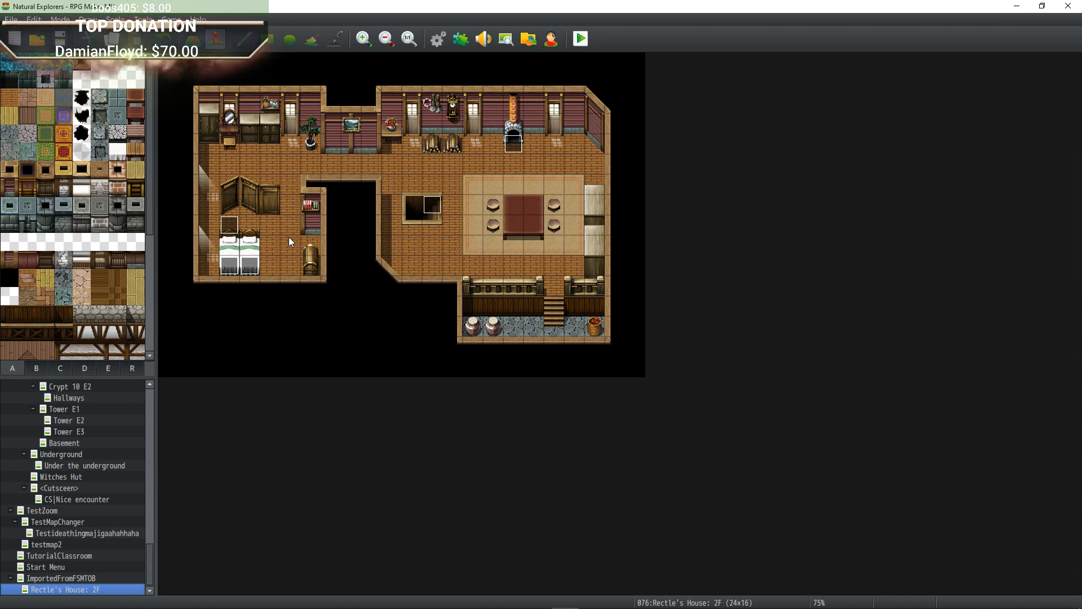
Open the Blacksmith-DungBoss map under Endless Dungeons and examine its cave layout.
{"action": "left_click_drag", "start_coordinate": [152, 551], "coordinate": [151, 417]}
{"action": "scroll", "coordinate": [92, 440], "scroll_direction": "up", "scroll_amount": 3}
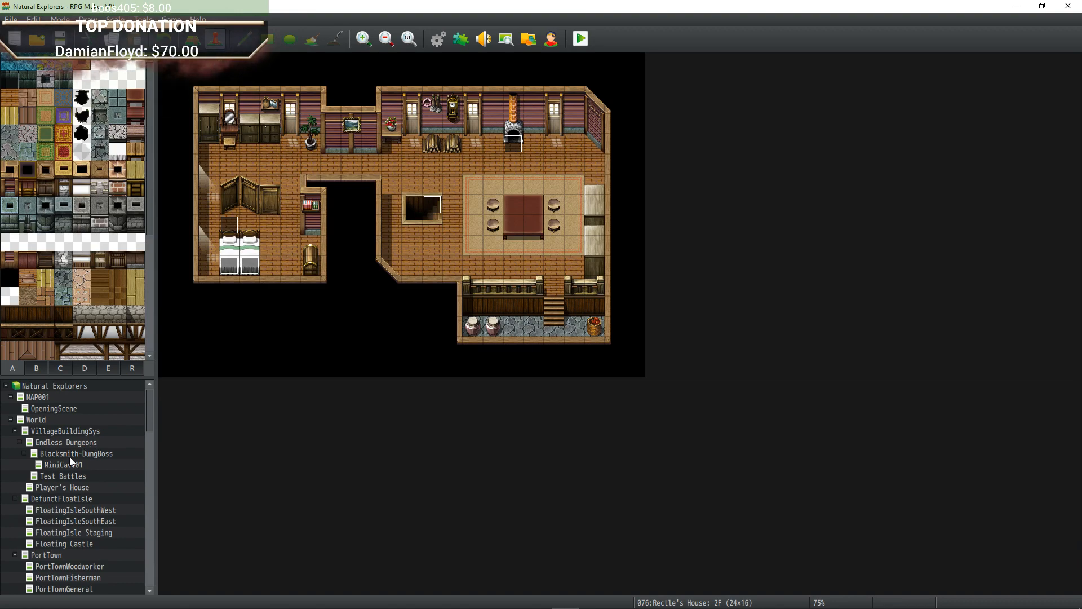
{"action": "left_click", "coordinate": [69, 455]}
{"action": "middle_click_drag", "start_coordinate": [498, 266], "coordinate": [393, 232]}
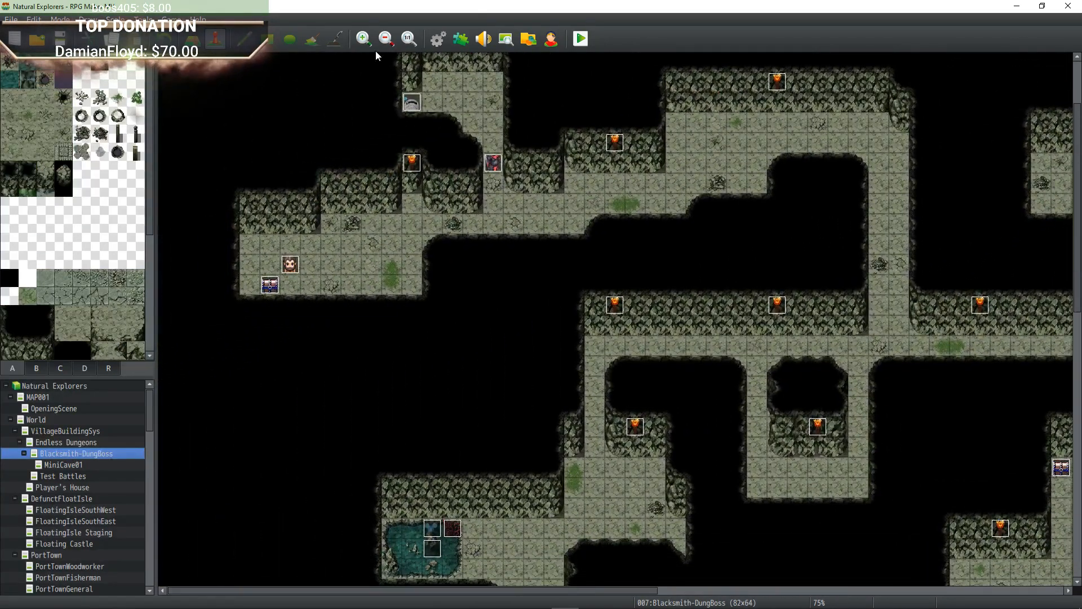
{"action": "left_click", "coordinate": [387, 39]}
{"action": "left_click", "coordinate": [386, 38]}
{"action": "left_click", "coordinate": [386, 38]}
{"action": "mouse_move", "coordinate": [486, 212]}
{"action": "middle_mouse_down"}
{"action": "mouse_move", "coordinate": [522, 220]}
{"action": "mouse_move", "coordinate": [474, 217]}
{"action": "middle_mouse_up"}
Inspect the MiniCave01 map at 83% magnification, and briefly bring up the running Natural Explorers game before minimizing it.
{"action": "left_click", "coordinate": [63, 465]}
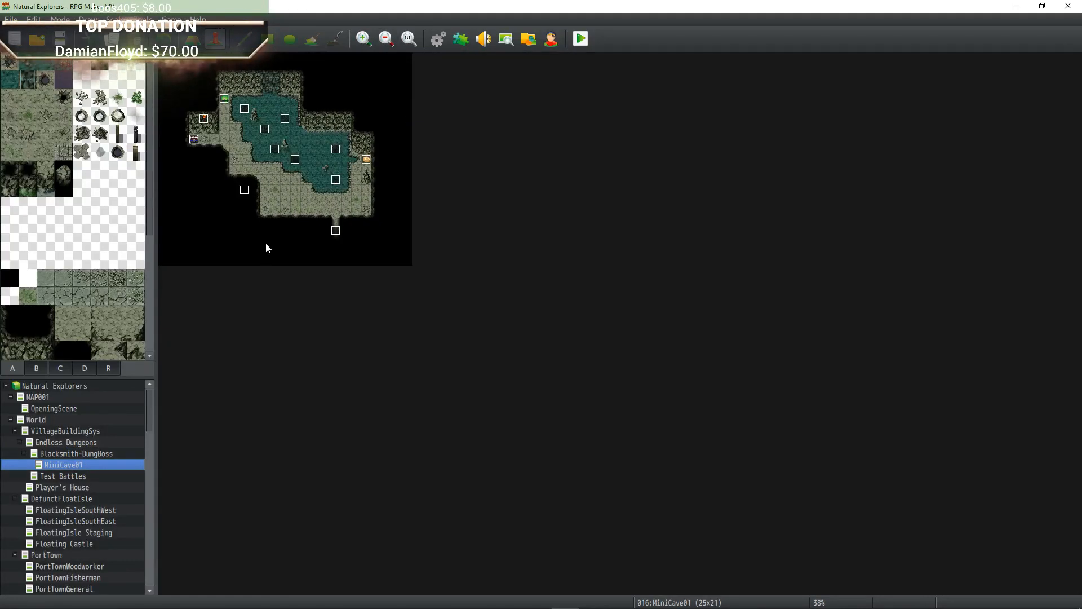
{"action": "left_click", "coordinate": [363, 44]}
{"action": "left_click", "coordinate": [362, 44]}
{"action": "left_click", "coordinate": [362, 44]}
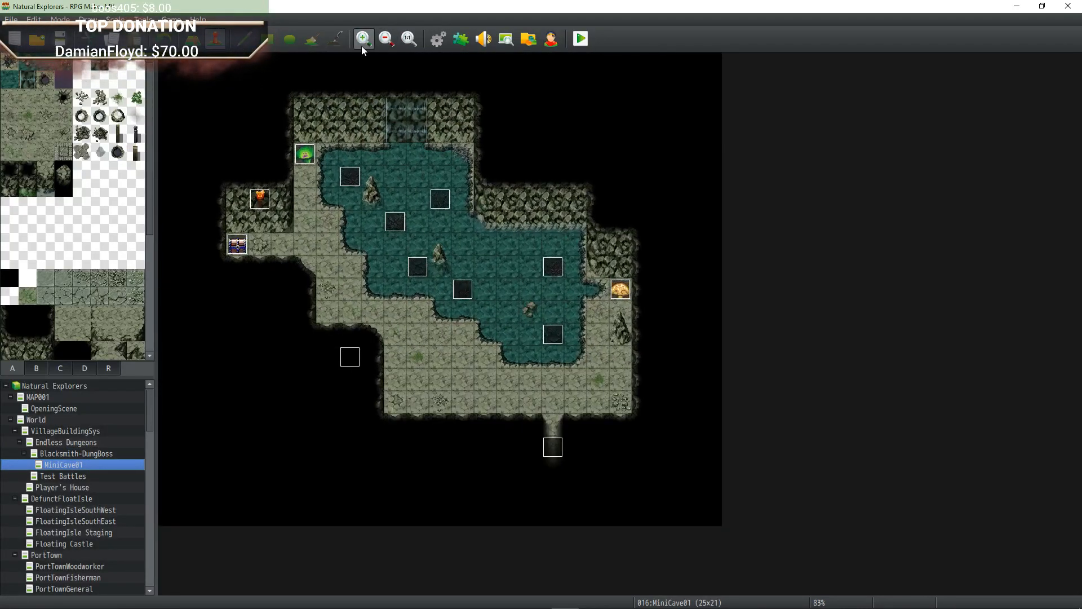
{"action": "left_click", "coordinate": [589, 603]}
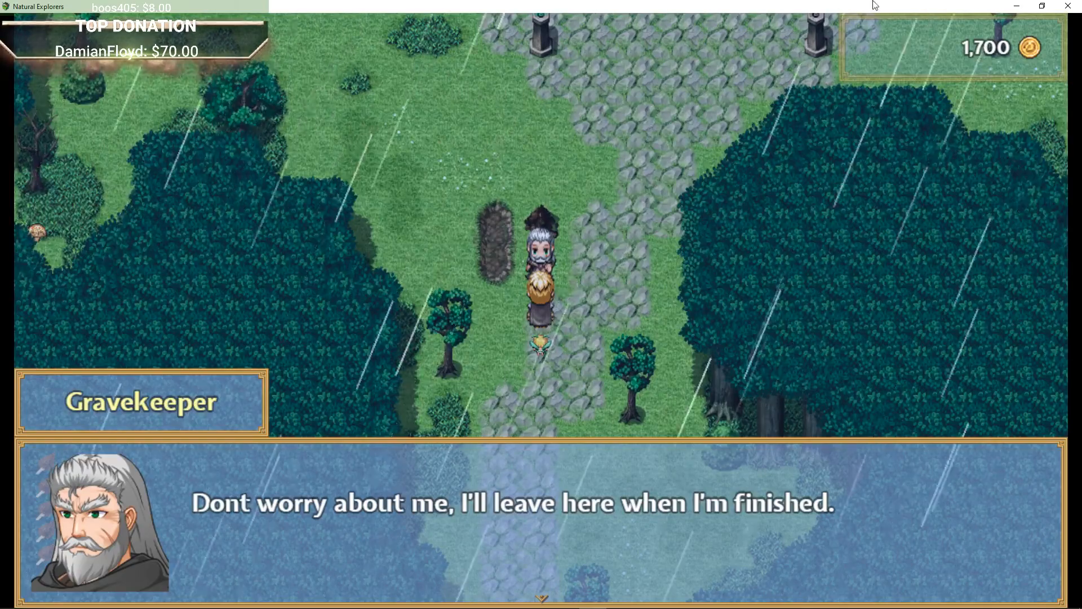
{"action": "left_click", "coordinate": [1017, 7]}
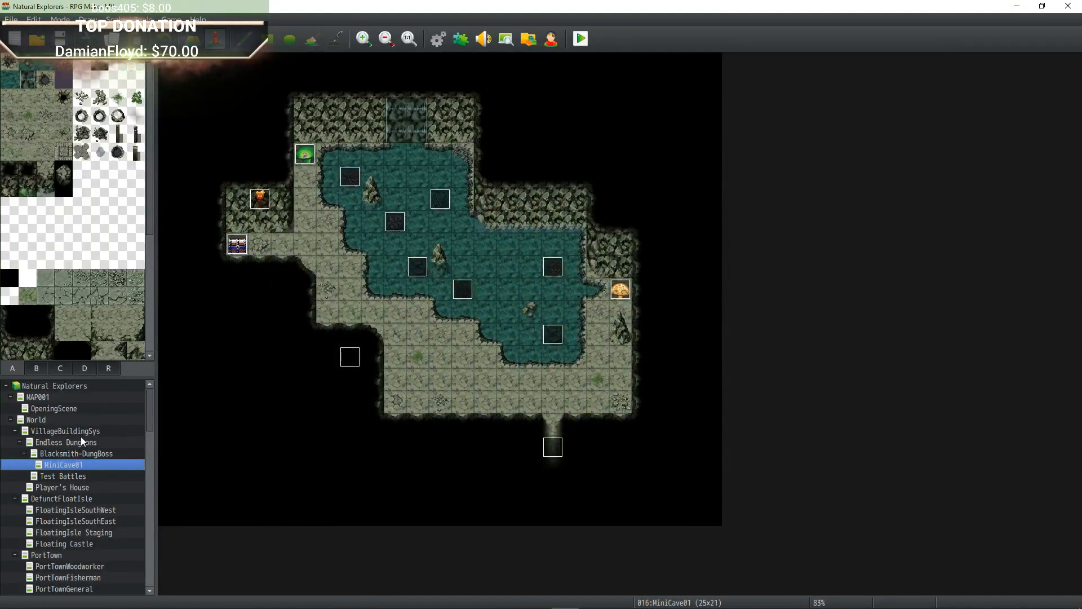
Revisit the Underground, Under the underground, Witches Hut and Testideathingmajigaahahhaha maps.
{"action": "scroll", "coordinate": [80, 442], "scroll_direction": "down", "scroll_amount": 1}
{"action": "scroll", "coordinate": [90, 454], "scroll_direction": "down", "scroll_amount": 15}
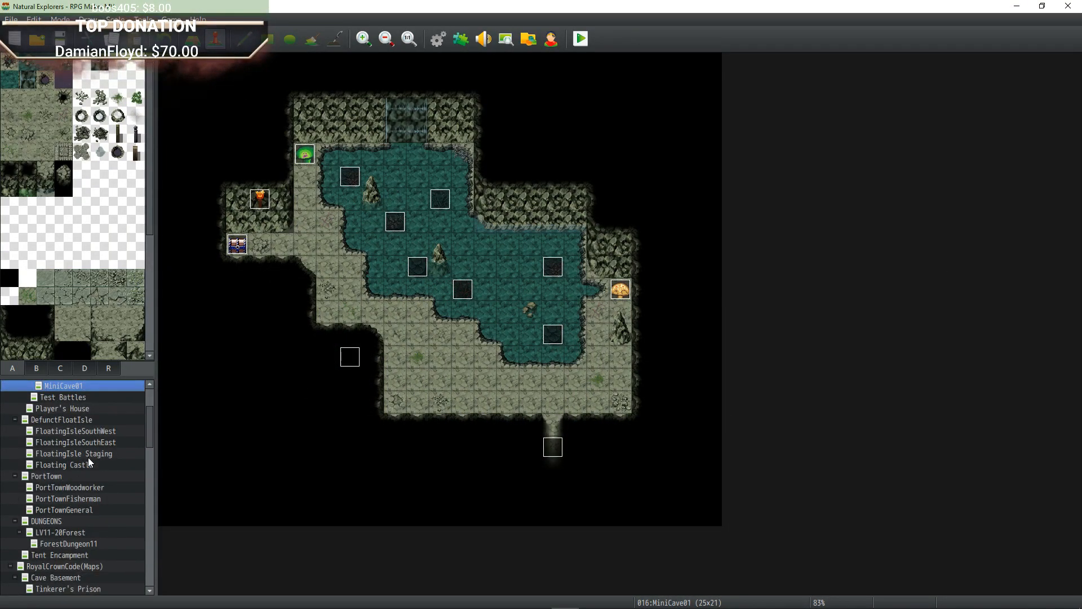
{"action": "scroll", "coordinate": [85, 459], "scroll_direction": "down", "scroll_amount": 10}
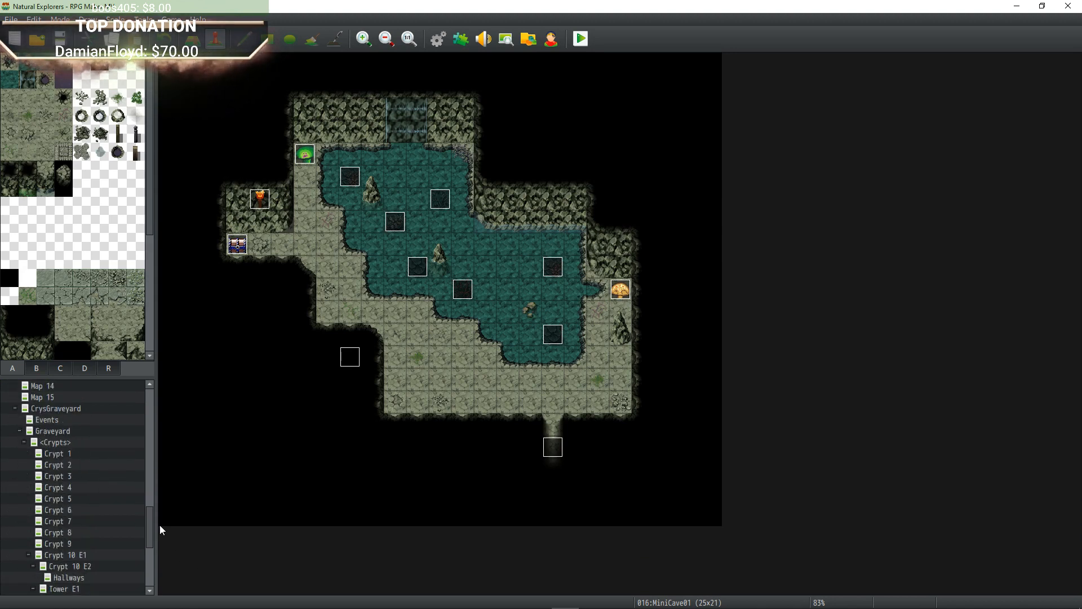
{"action": "left_click_drag", "start_coordinate": [153, 527], "coordinate": [151, 557]}
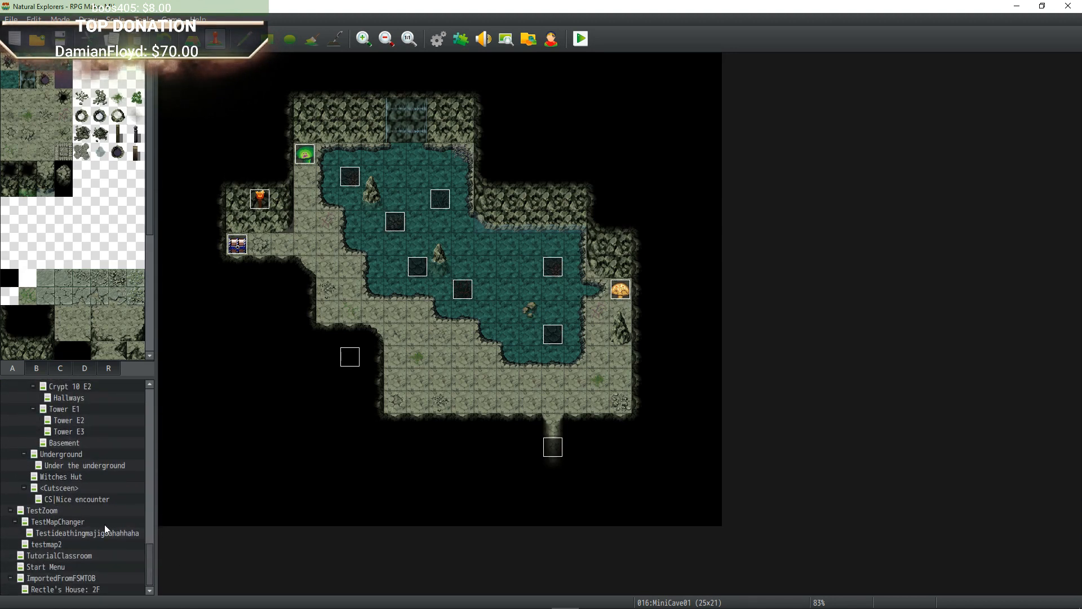
{"action": "left_click", "coordinate": [73, 455]}
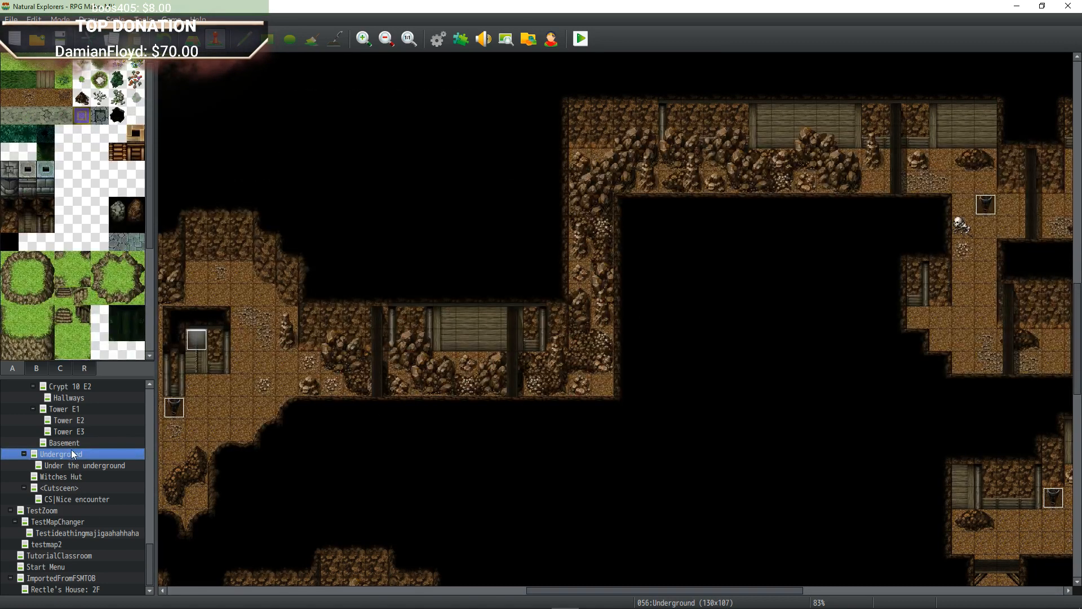
{"action": "left_click", "coordinate": [77, 465]}
{"action": "left_click", "coordinate": [74, 481]}
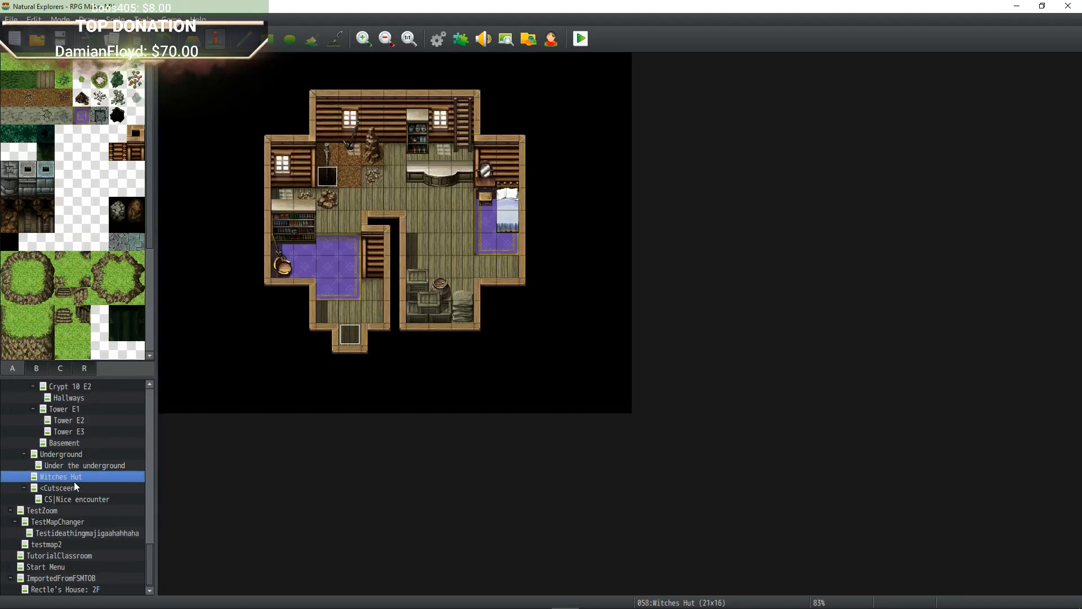
{"action": "left_click", "coordinate": [70, 534]}
Review the Blacksmith-DungBoss, MiniCave01, Test Battles and Player's House maps near the start of the map tree.
{"action": "scroll", "coordinate": [78, 561], "scroll_direction": "up", "scroll_amount": 10}
{"action": "scroll", "coordinate": [57, 451], "scroll_direction": "up", "scroll_amount": 10}
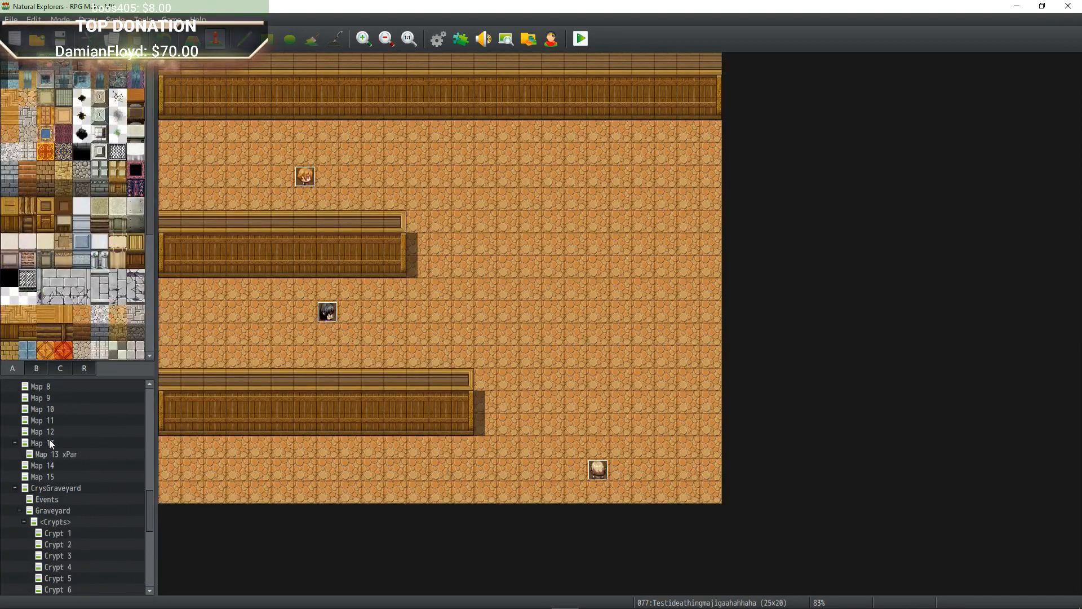
{"action": "scroll", "coordinate": [69, 456], "scroll_direction": "up", "scroll_amount": 5}
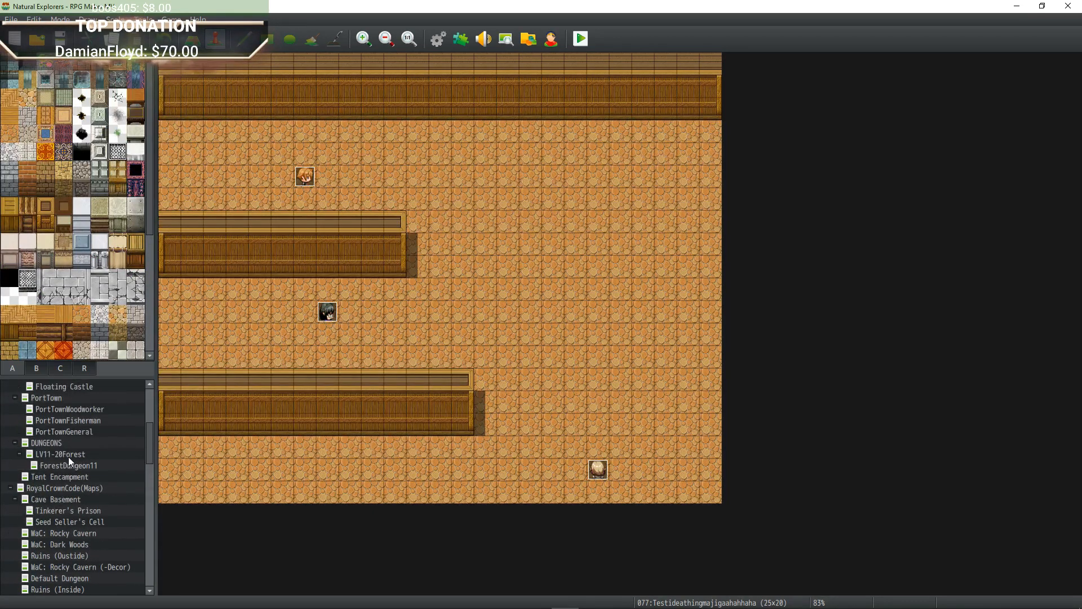
{"action": "scroll", "coordinate": [80, 426], "scroll_direction": "up", "scroll_amount": 2}
{"action": "scroll", "coordinate": [80, 432], "scroll_direction": "up", "scroll_amount": 1}
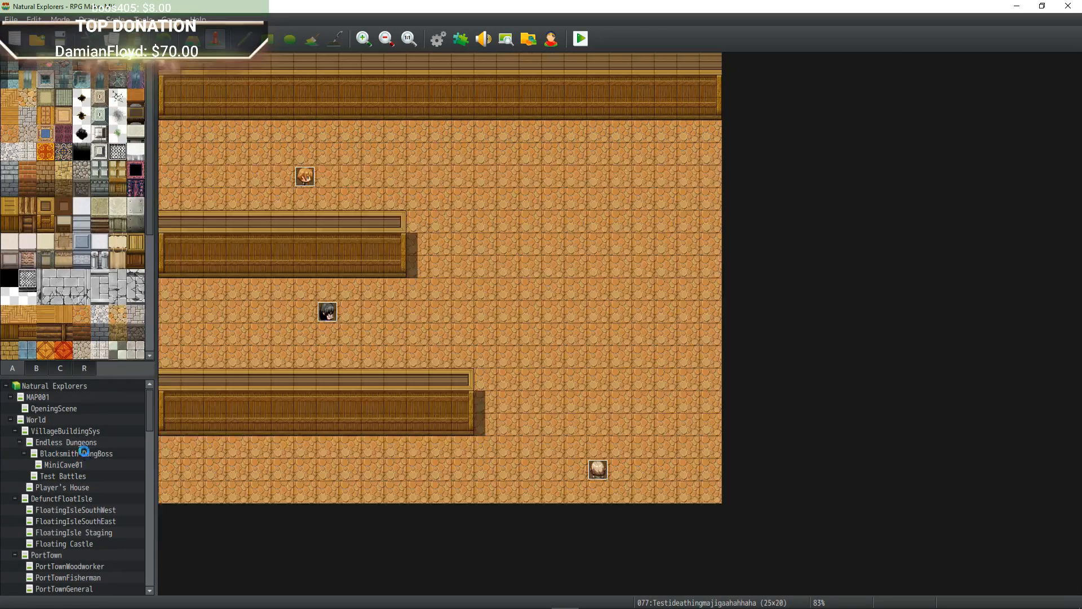
{"action": "left_click", "coordinate": [84, 453]}
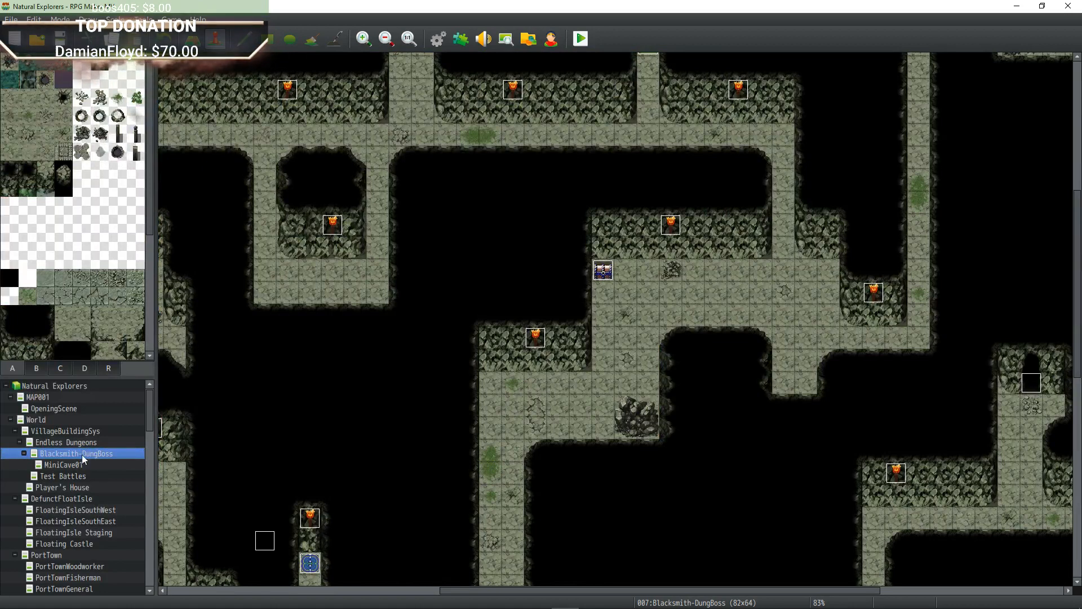
{"action": "left_click", "coordinate": [66, 465]}
{"action": "left_click", "coordinate": [69, 475]}
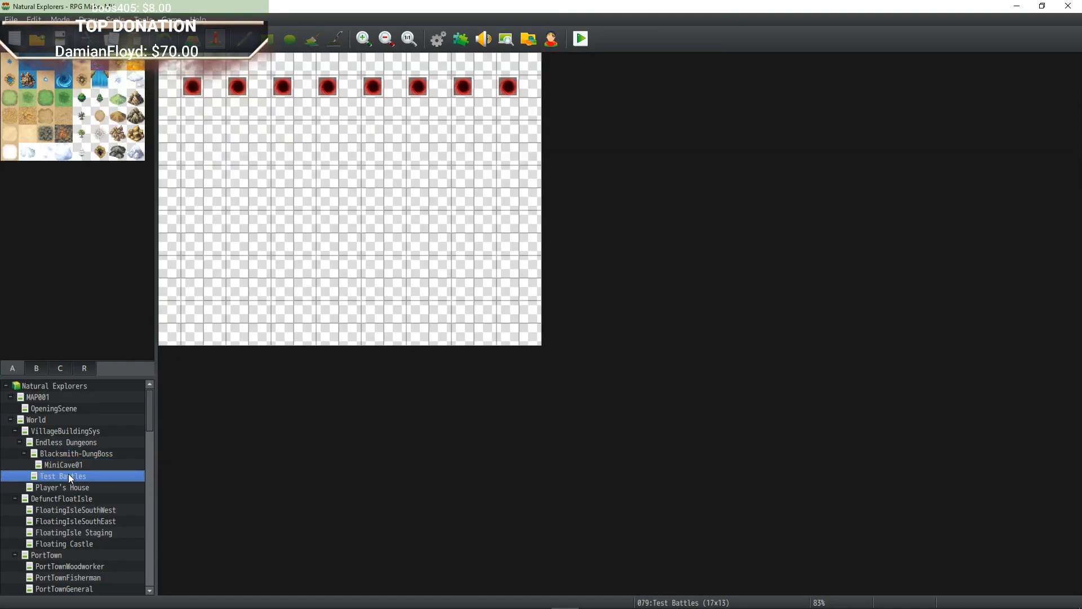
{"action": "left_click", "coordinate": [73, 488]}
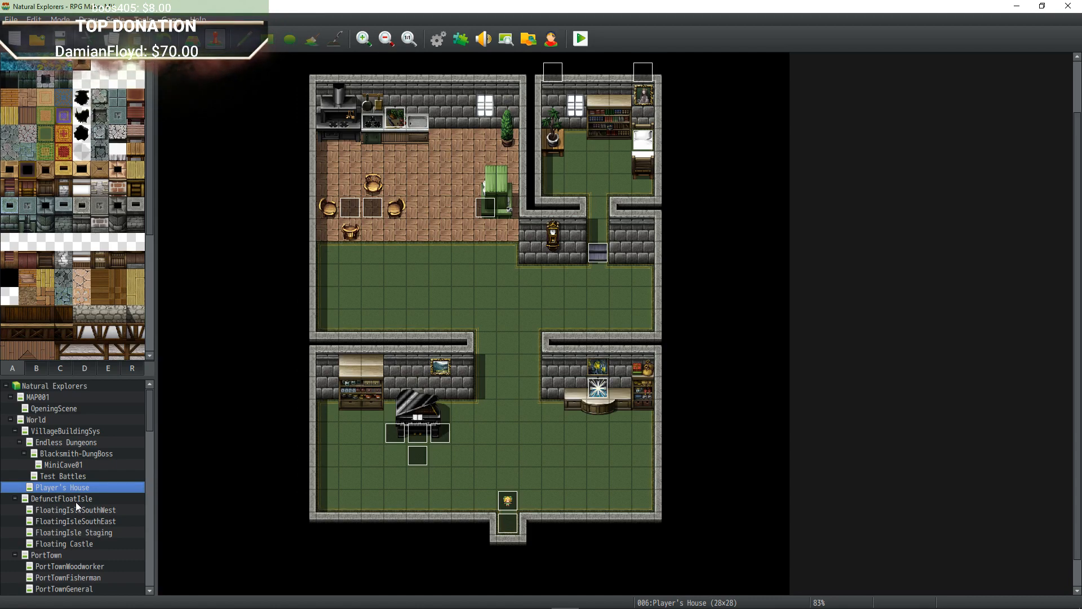
Switch to Sublime Text and look through the Legend of Driftwood Changelog.txt and Youtube Upload Defaults.txt.
{"action": "mouse_move", "coordinate": [344, 603]}
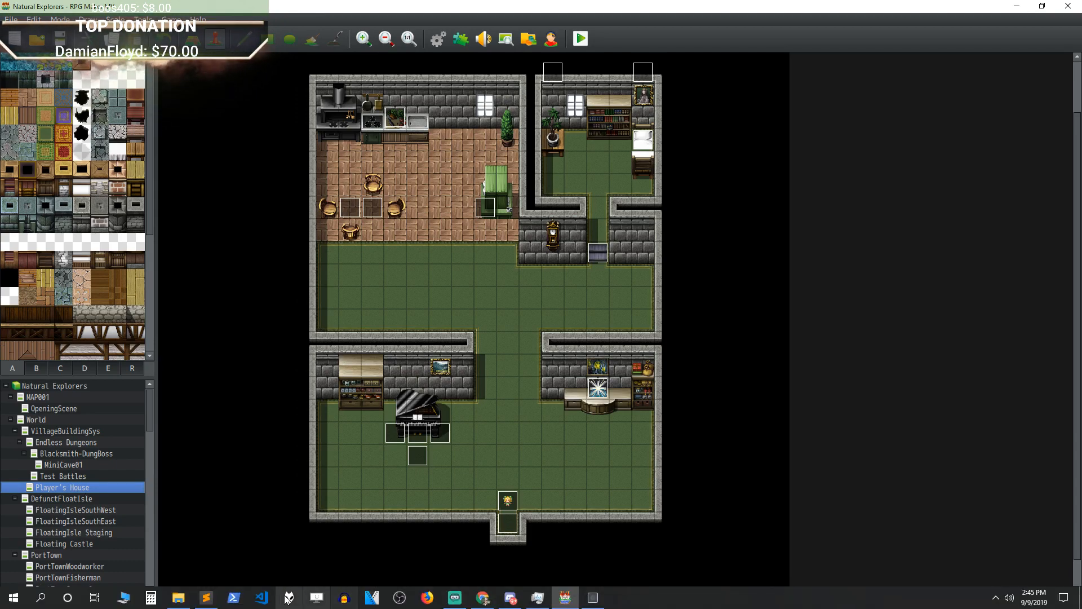
{"action": "left_click", "coordinate": [207, 597]}
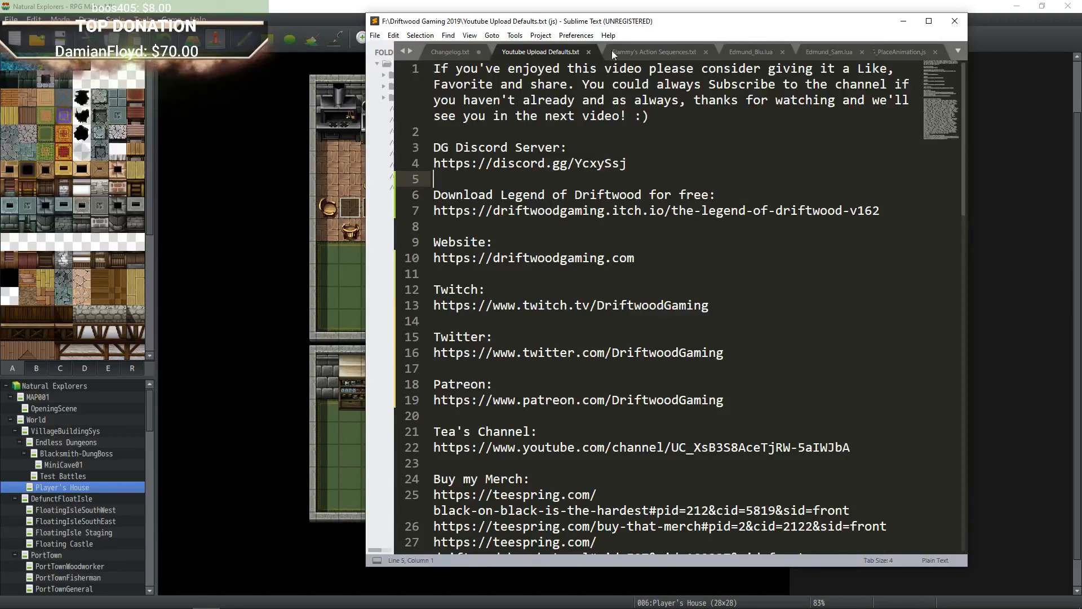
{"action": "left_click", "coordinate": [448, 52]}
{"action": "scroll", "coordinate": [659, 305], "scroll_direction": "up", "scroll_amount": 5}
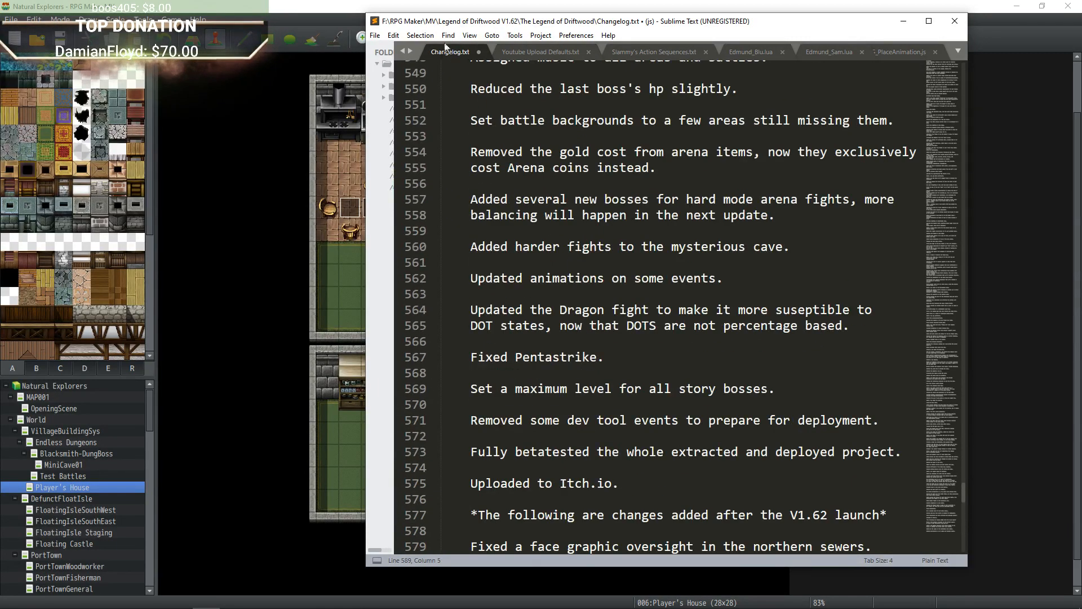
{"action": "left_click", "coordinate": [532, 55]}
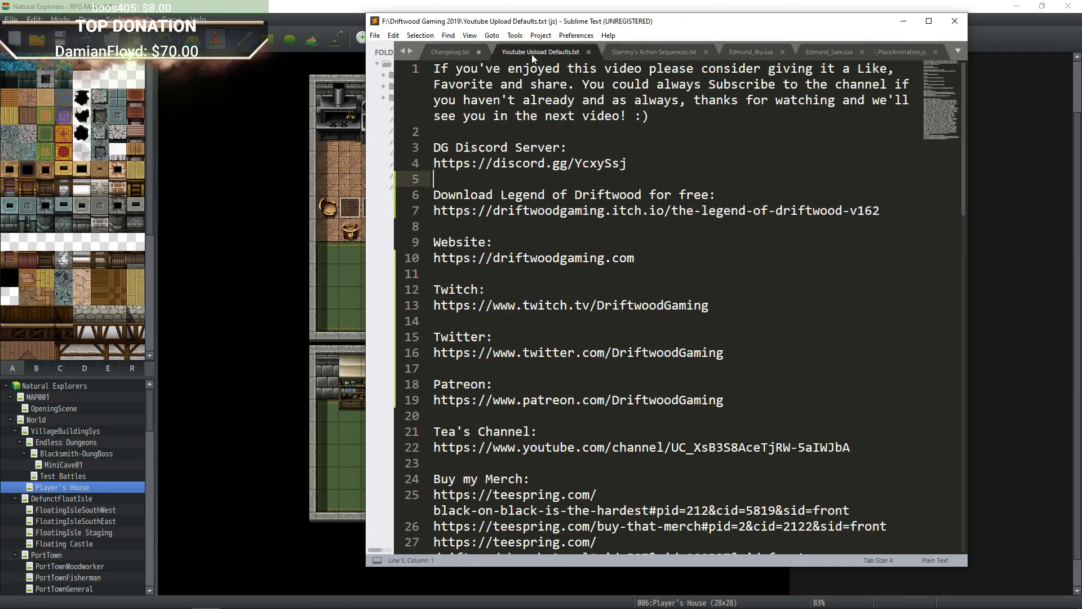
{"action": "left_click", "coordinate": [490, 55]}
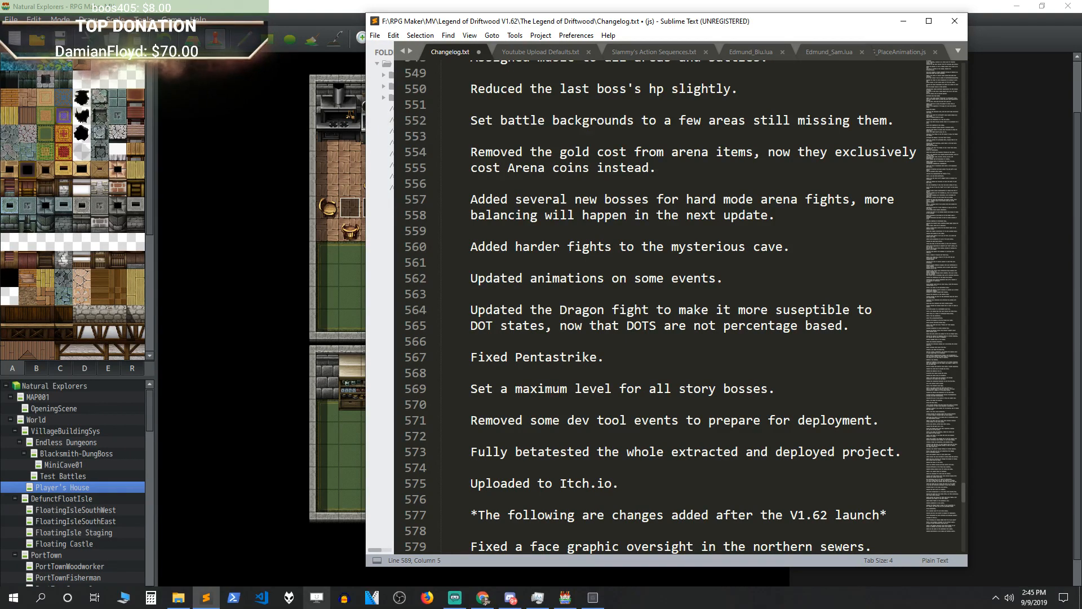
Switch back to RPG Maker MV and open the Natural Explorers project folder in File Explorer.
{"action": "left_click", "coordinate": [296, 4]}
{"action": "left_click", "coordinate": [171, 20]}
{"action": "left_click", "coordinate": [189, 45]}
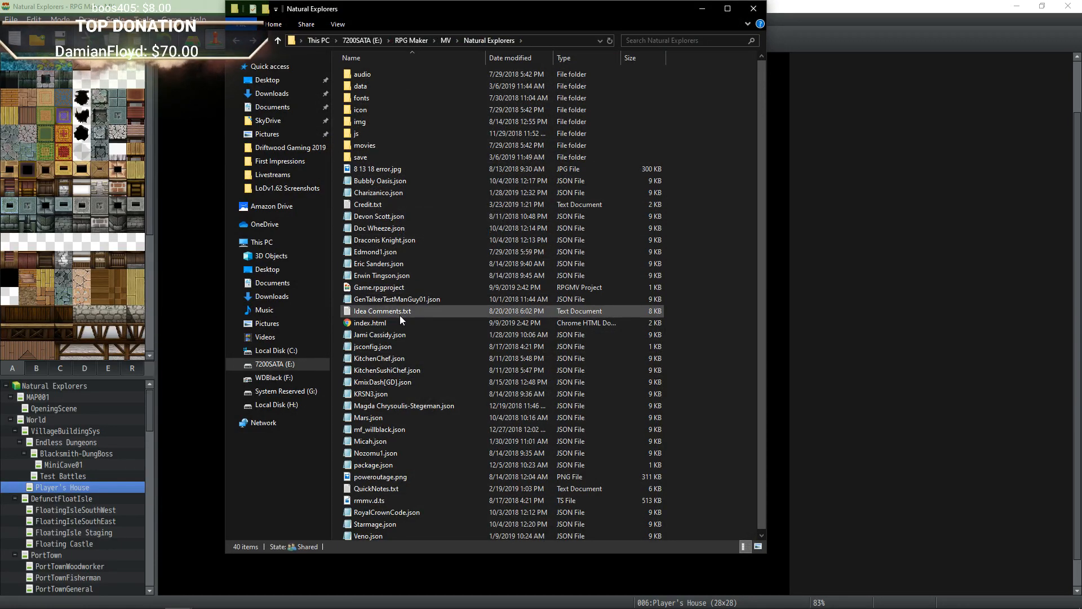
{"action": "scroll", "coordinate": [401, 313], "scroll_direction": "down", "scroll_amount": 1}
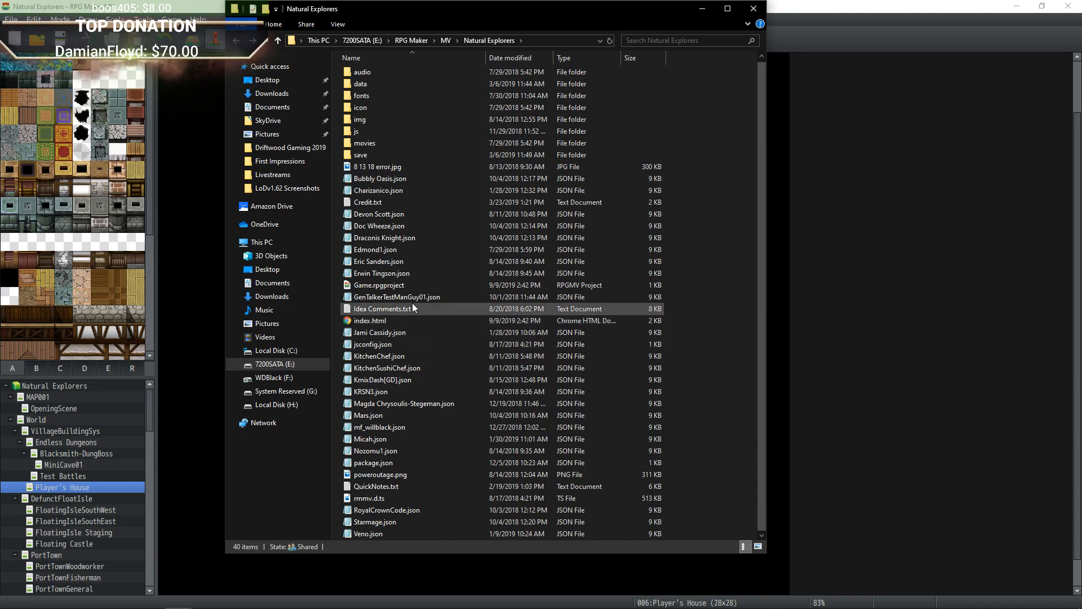
Create a new text document named NE_Changelog.txt in the Natural Explorers project folder.
{"action": "right_click", "coordinate": [334, 215]}
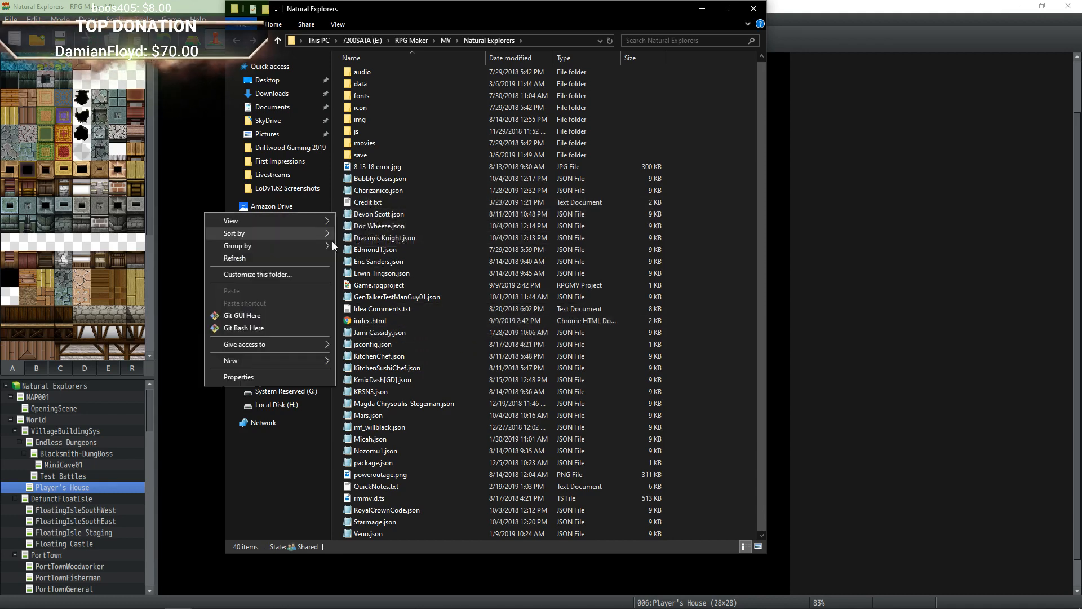
{"action": "mouse_move", "coordinate": [274, 361]}
{"action": "left_click", "coordinate": [385, 463]}
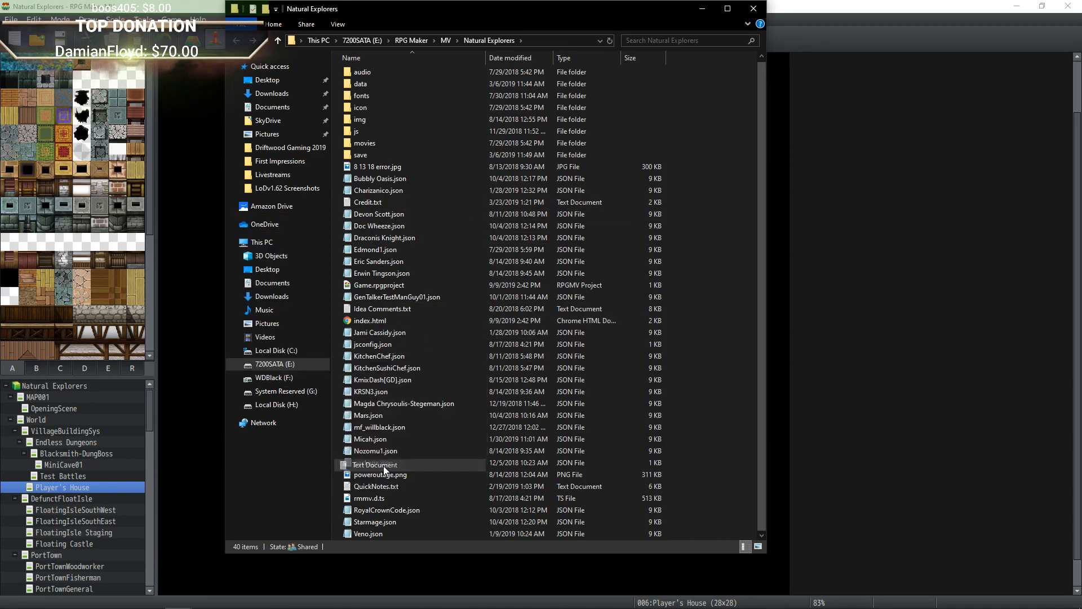
{"action": "type", "text": "Changelog"}
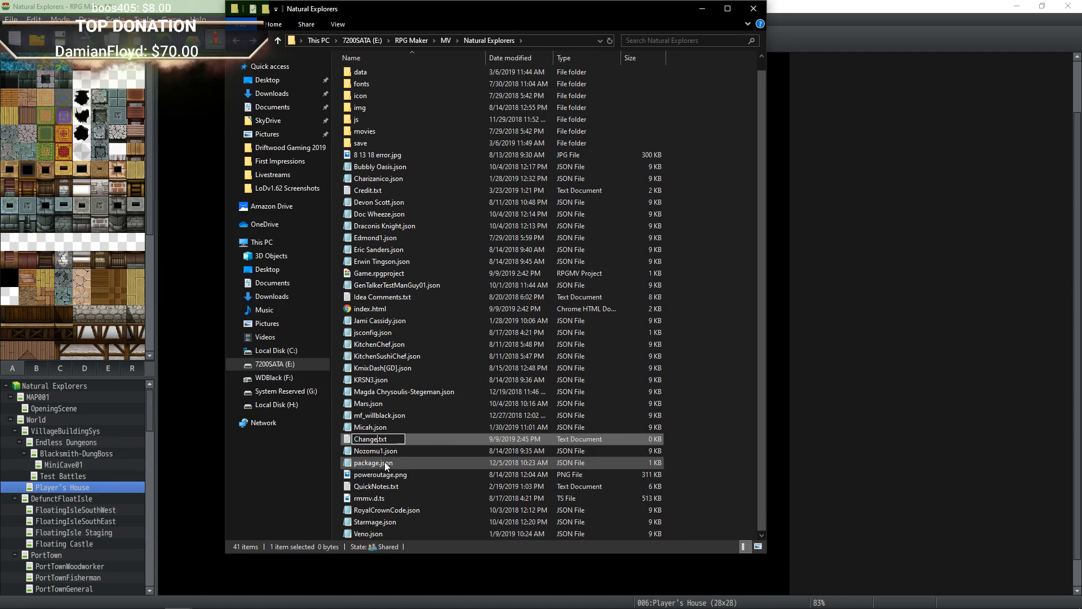
{"action": "key", "text": "Left"}
{"action": "key", "text": "Left"}
{"action": "key", "text": "Left"}
{"action": "key", "text": "Left"}
{"action": "key", "text": "Left"}
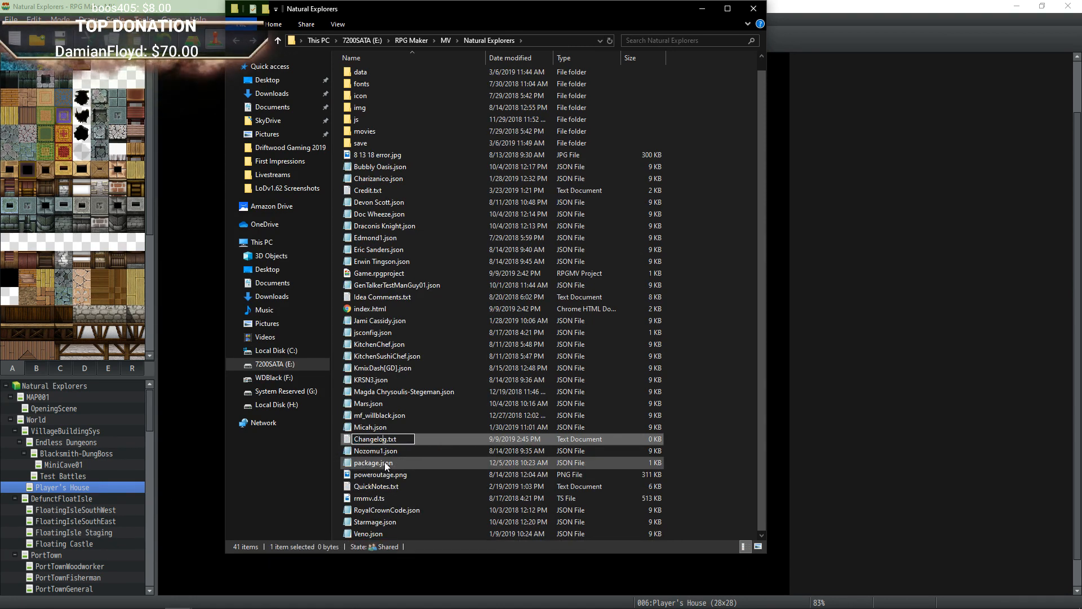
{"action": "type", "text": "NE"}
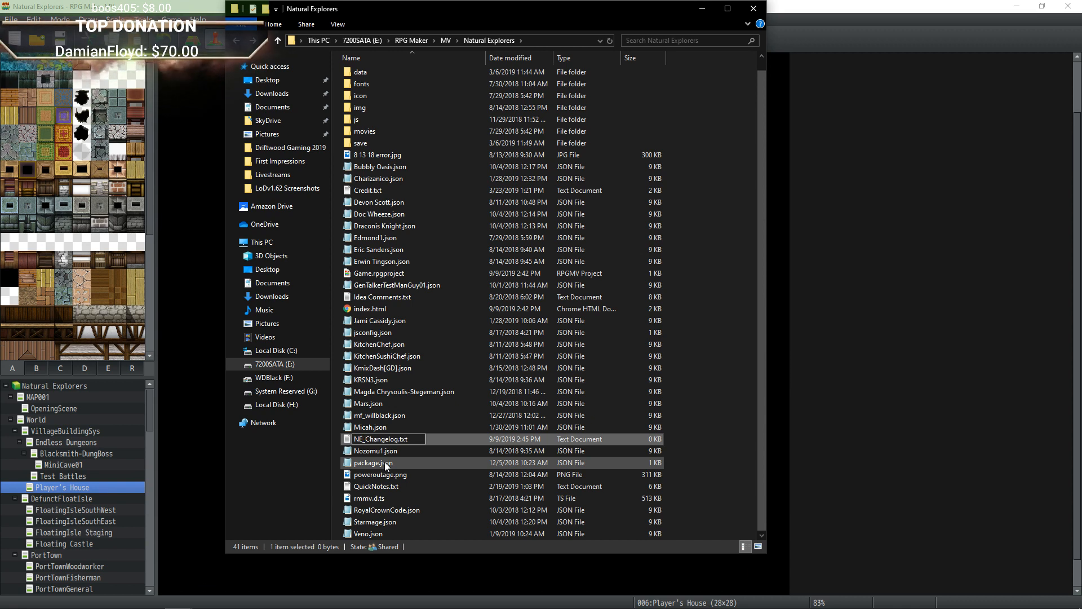
{"action": "type", "text": "_"}
{"action": "key", "text": "Return"}
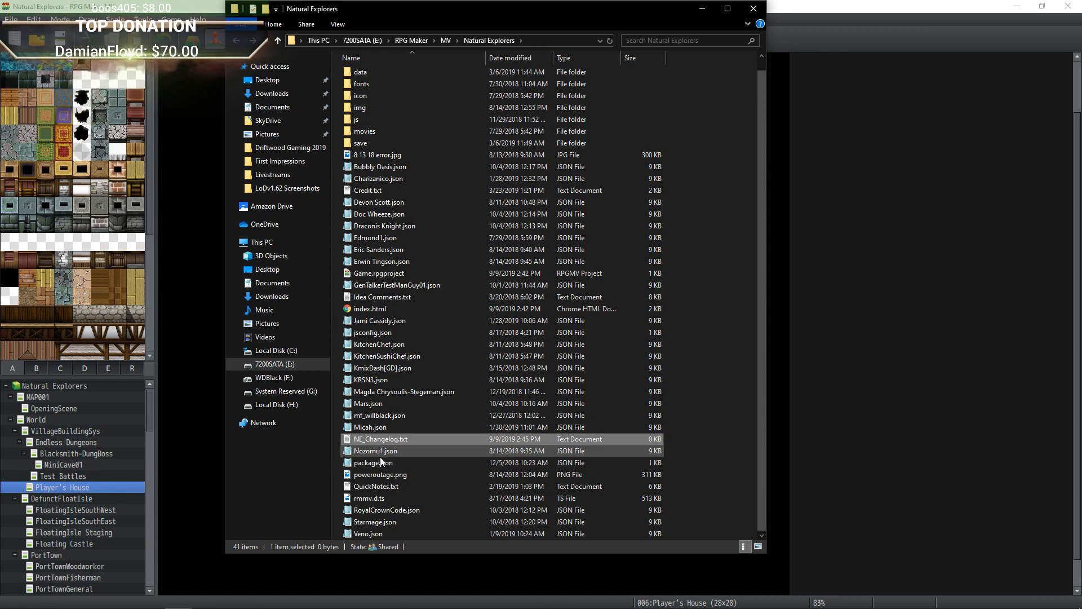
Switch to Sublime Text and browse for a file to open in E:\RPG Maker\MV\Natural Explorers.
{"action": "left_click", "coordinate": [209, 597]}
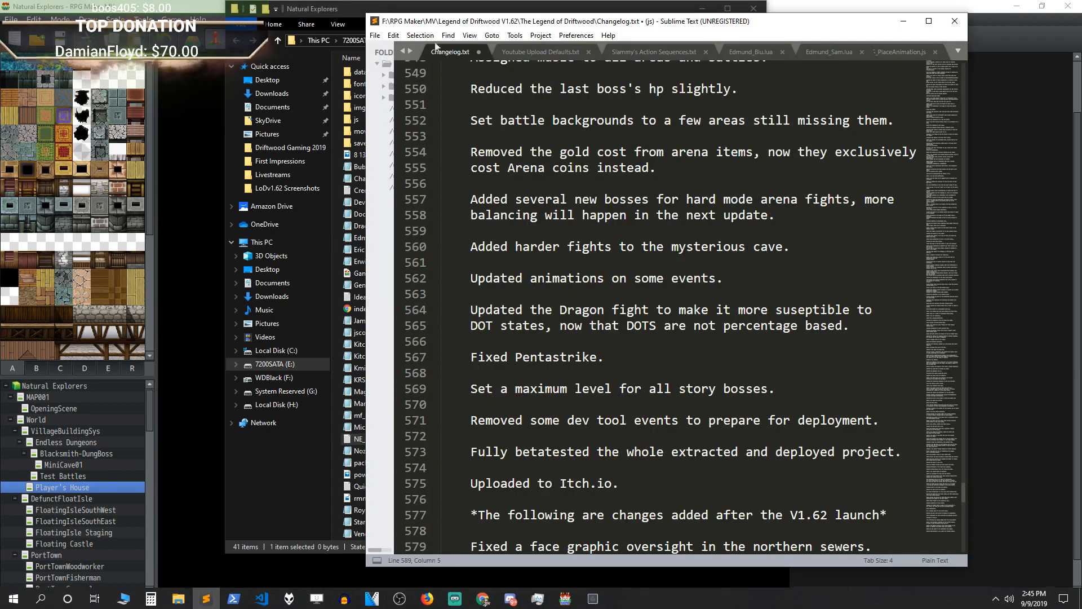
{"action": "scroll", "coordinate": [530, 133], "scroll_direction": "down", "scroll_amount": 5}
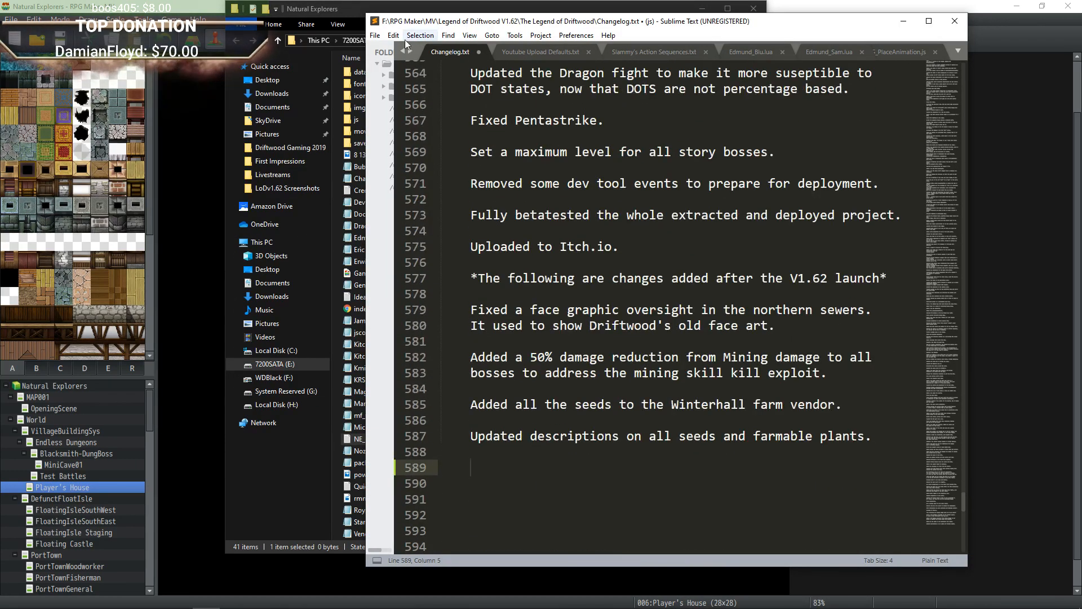
{"action": "left_click", "coordinate": [375, 36]}
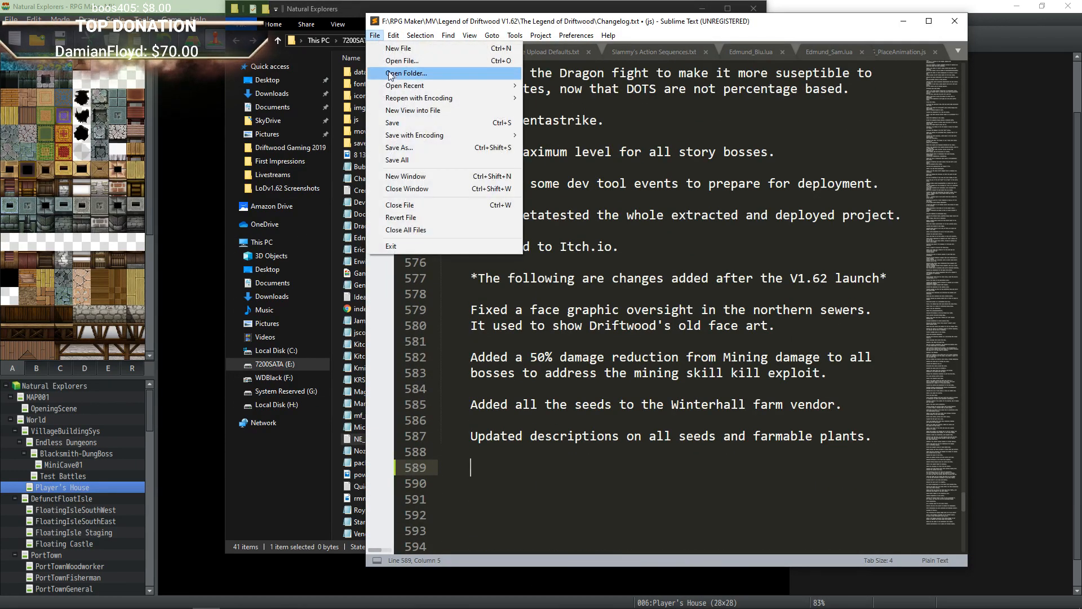
{"action": "left_click", "coordinate": [428, 60]}
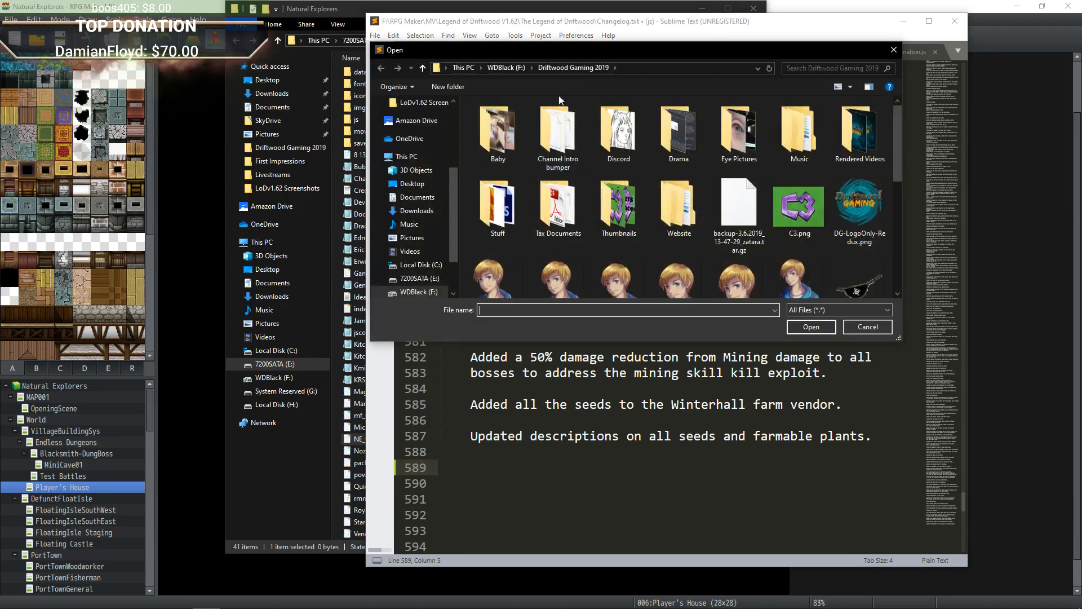
{"action": "left_click", "coordinate": [417, 279]}
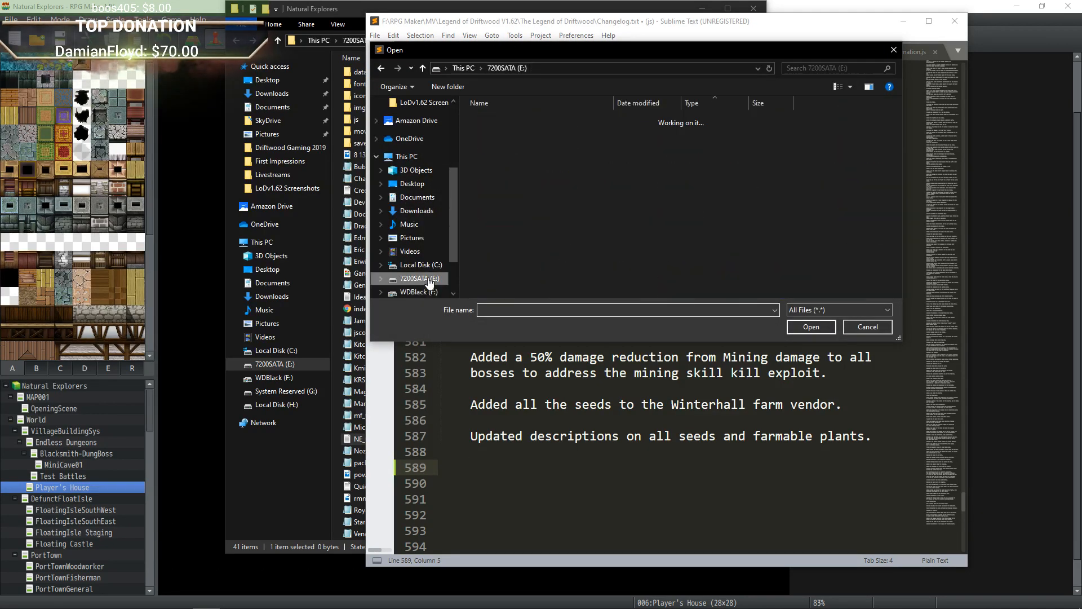
{"action": "scroll", "coordinate": [547, 231], "scroll_direction": "down", "scroll_amount": 10}
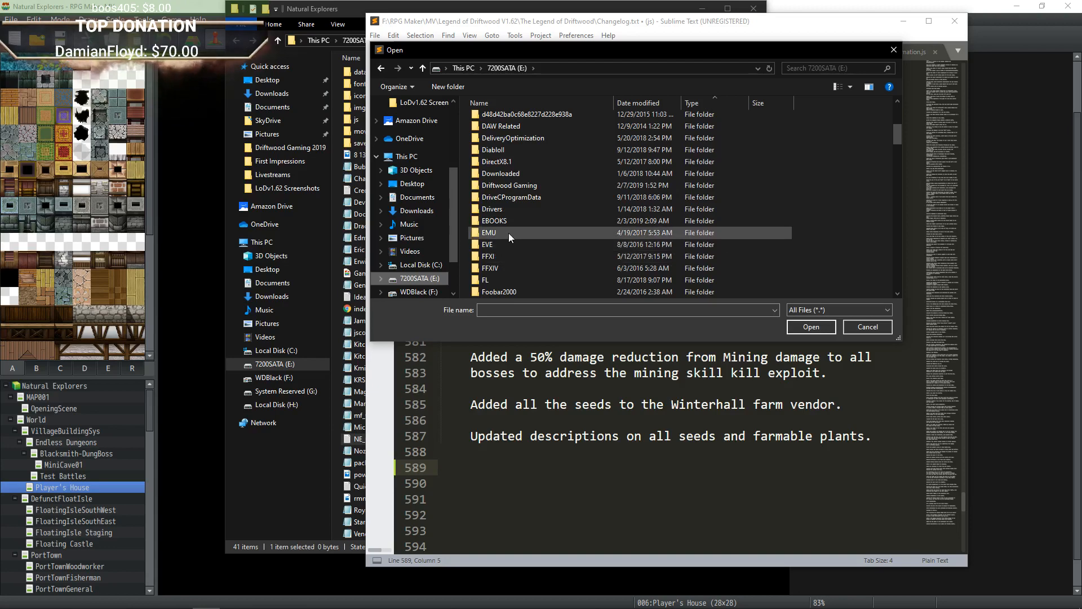
{"action": "scroll", "coordinate": [518, 265], "scroll_direction": "down", "scroll_amount": 10}
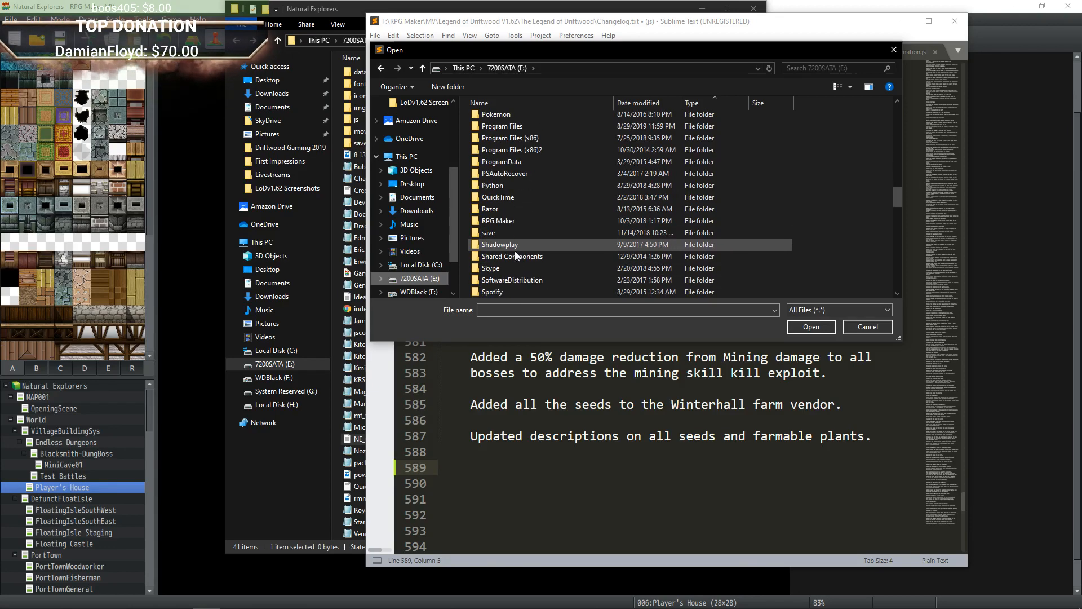
{"action": "double_click", "coordinate": [509, 220]}
{"action": "double_click", "coordinate": [493, 167]}
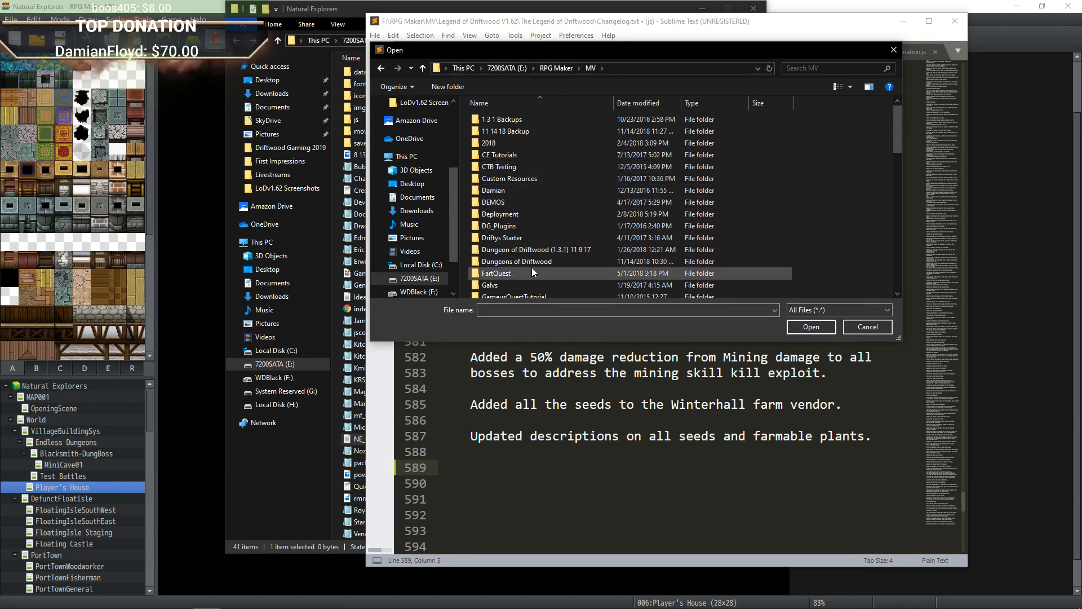
{"action": "scroll", "coordinate": [530, 267], "scroll_direction": "down", "scroll_amount": 5}
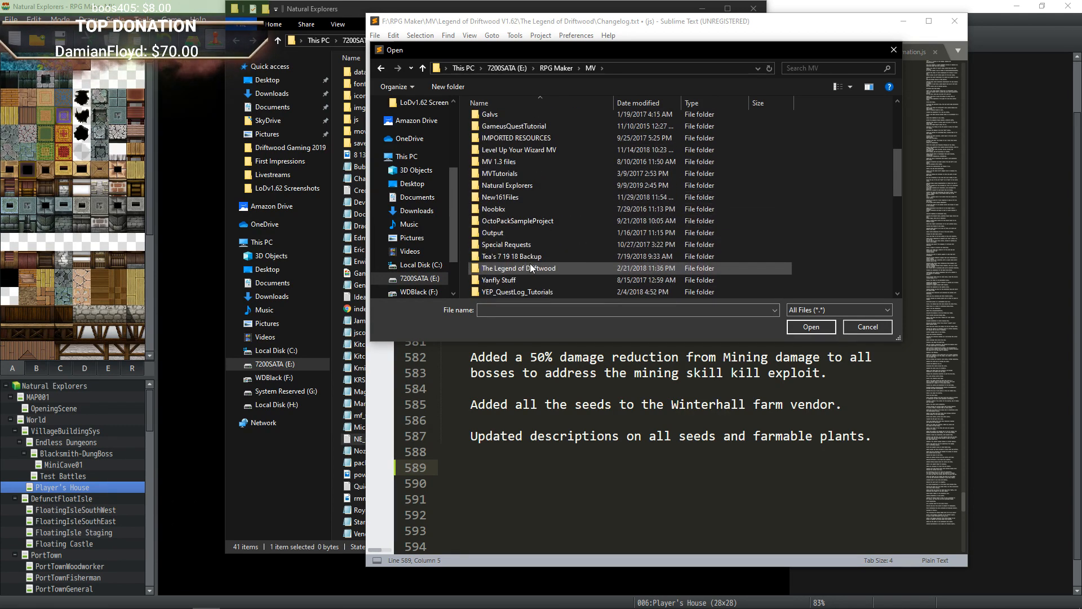
{"action": "double_click", "coordinate": [522, 185]}
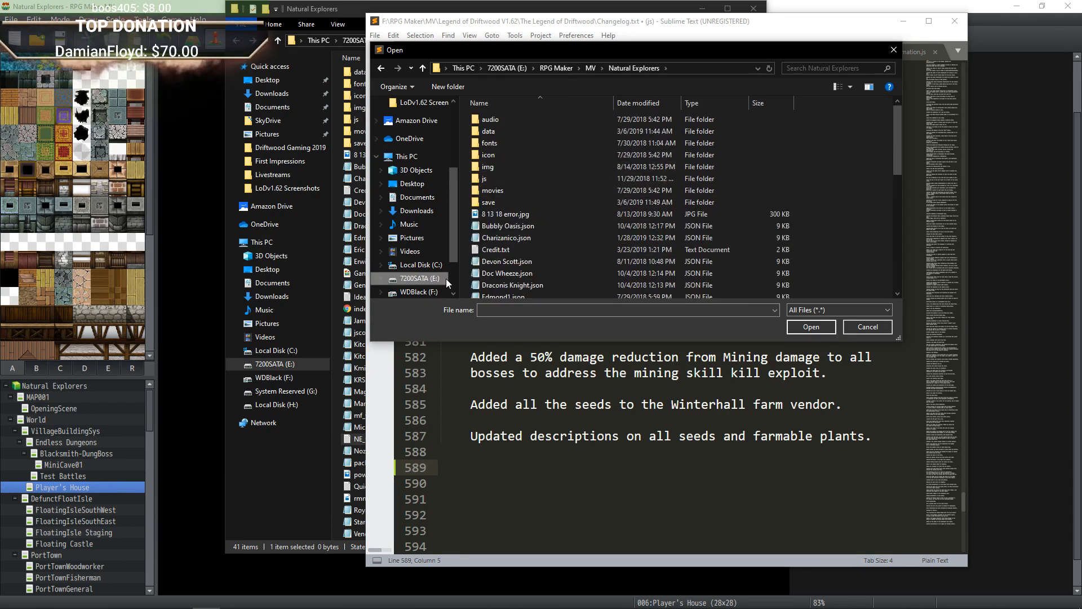
Find NE_Changelog.txt in the Natural Explorers folder and open it for editing.
{"action": "scroll", "coordinate": [430, 248], "scroll_direction": "down", "scroll_amount": 1}
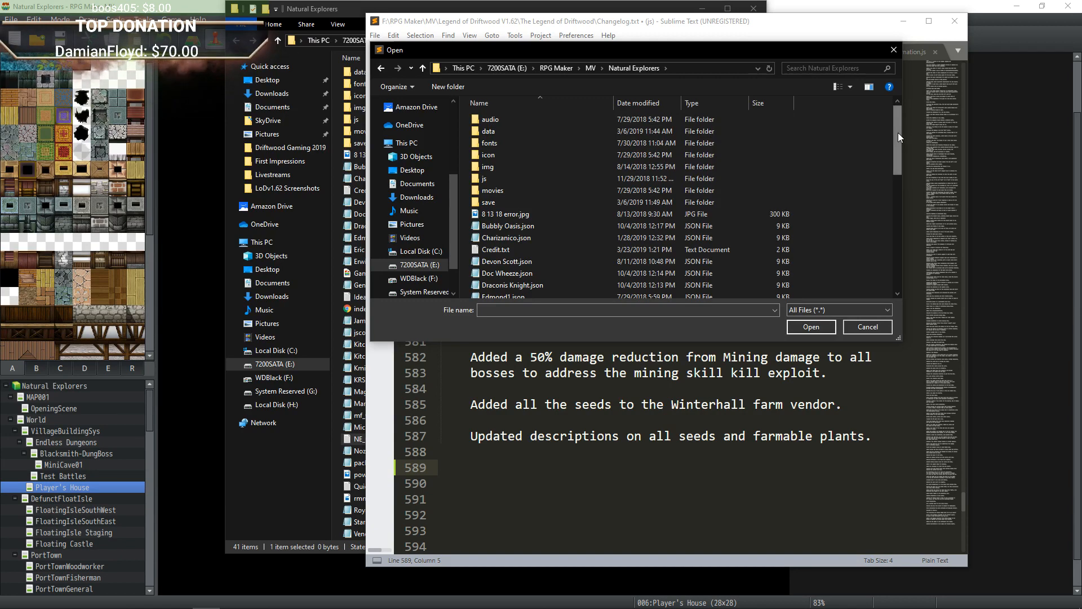
{"action": "mouse_move", "coordinate": [898, 133]}
{"action": "left_mouse_down"}
{"action": "mouse_move", "coordinate": [896, 174]}
{"action": "mouse_move", "coordinate": [891, 132]}
{"action": "left_mouse_up"}
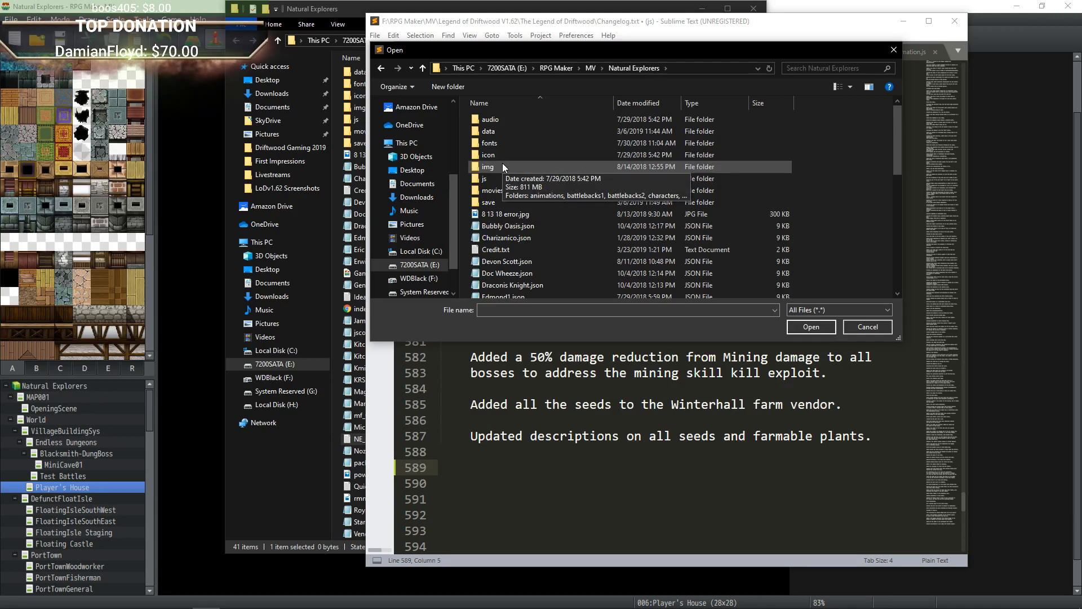
{"action": "left_click", "coordinate": [489, 167]}
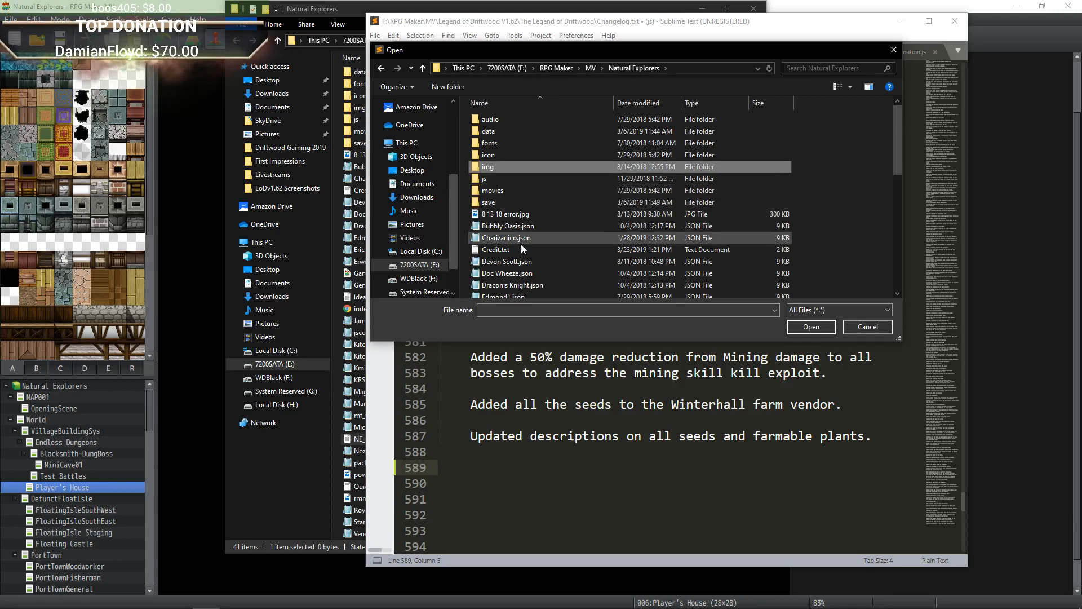
{"action": "scroll", "coordinate": [519, 252], "scroll_direction": "down", "scroll_amount": 6}
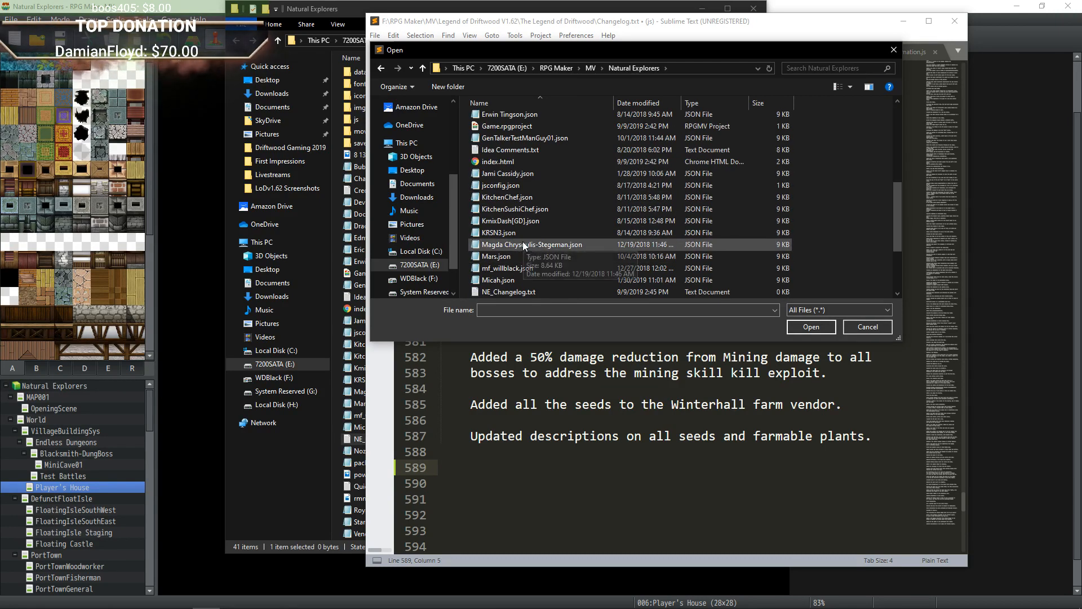
{"action": "left_click", "coordinate": [513, 292]}
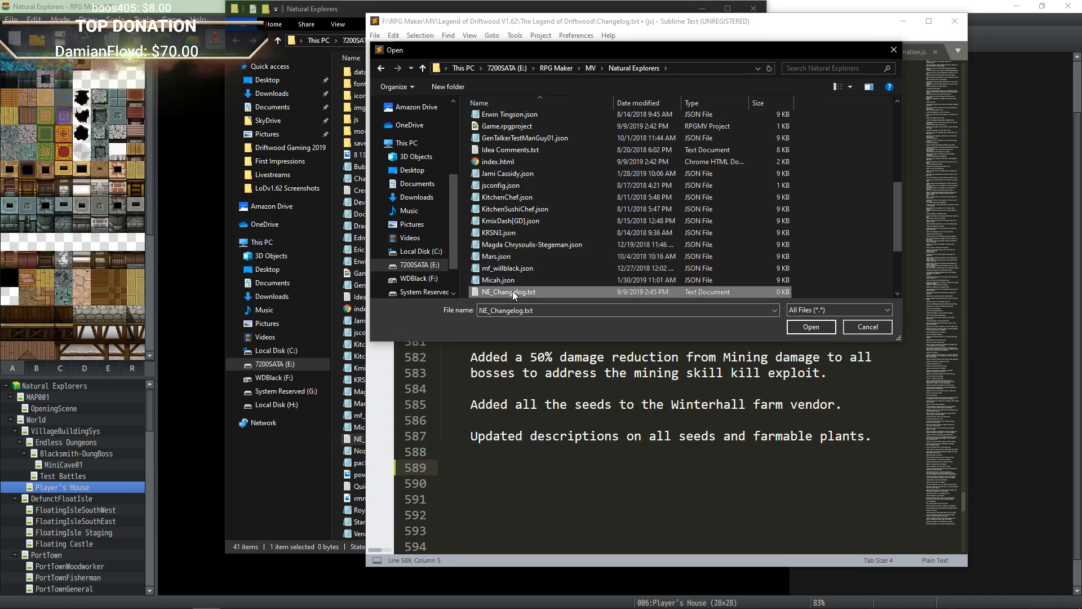
{"action": "left_click", "coordinate": [804, 325]}
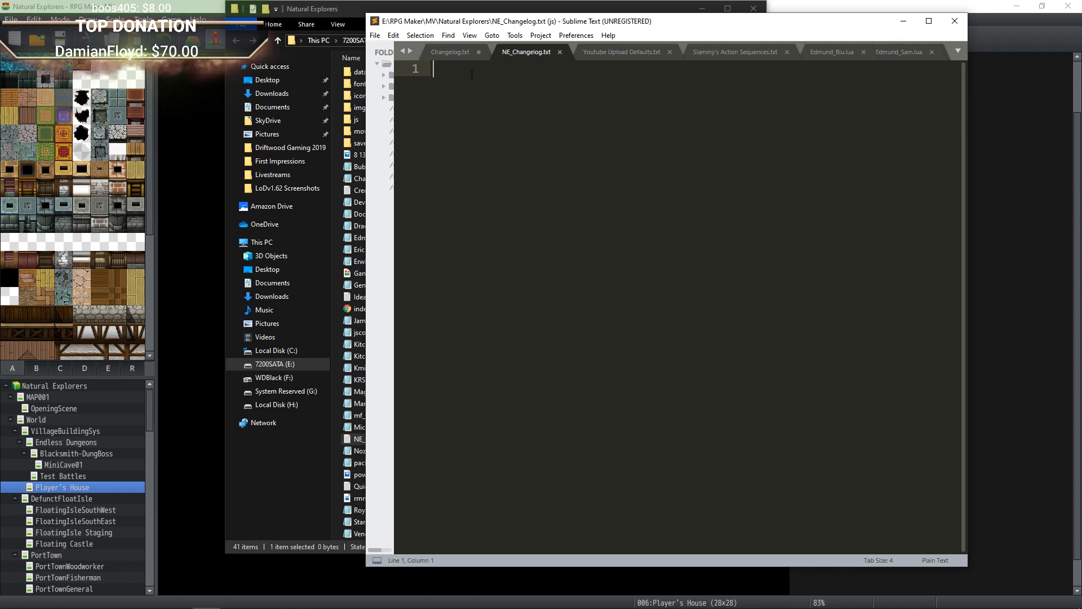
Write "Reopened the project on 9/9/19." as the changelog's first line and add a line break after it.
{"action": "type", "text": "Reopened the project on"}
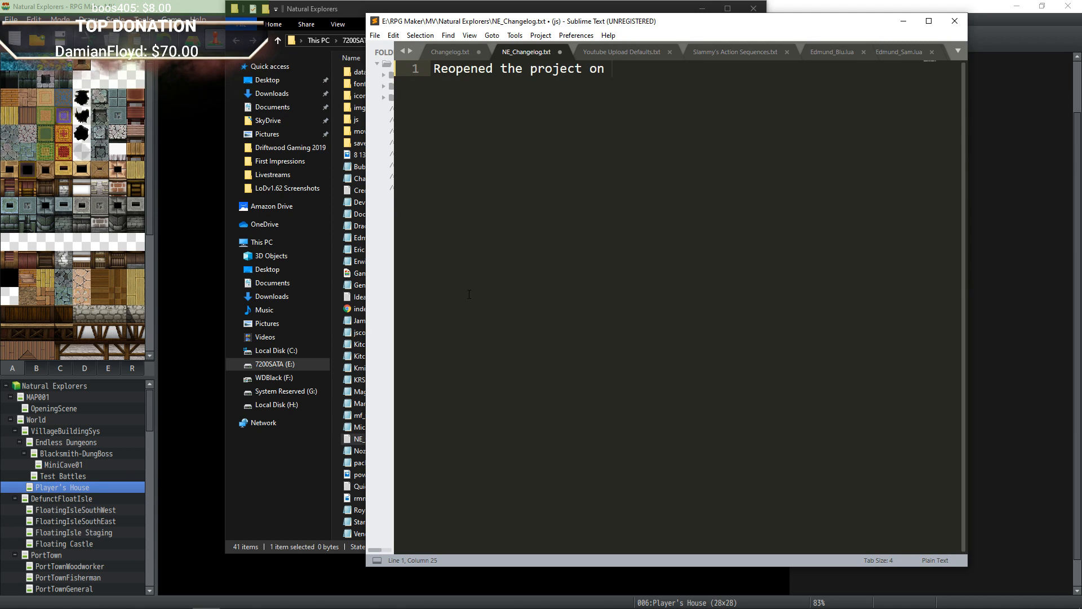
{"action": "mouse_move", "coordinate": [633, 587]}
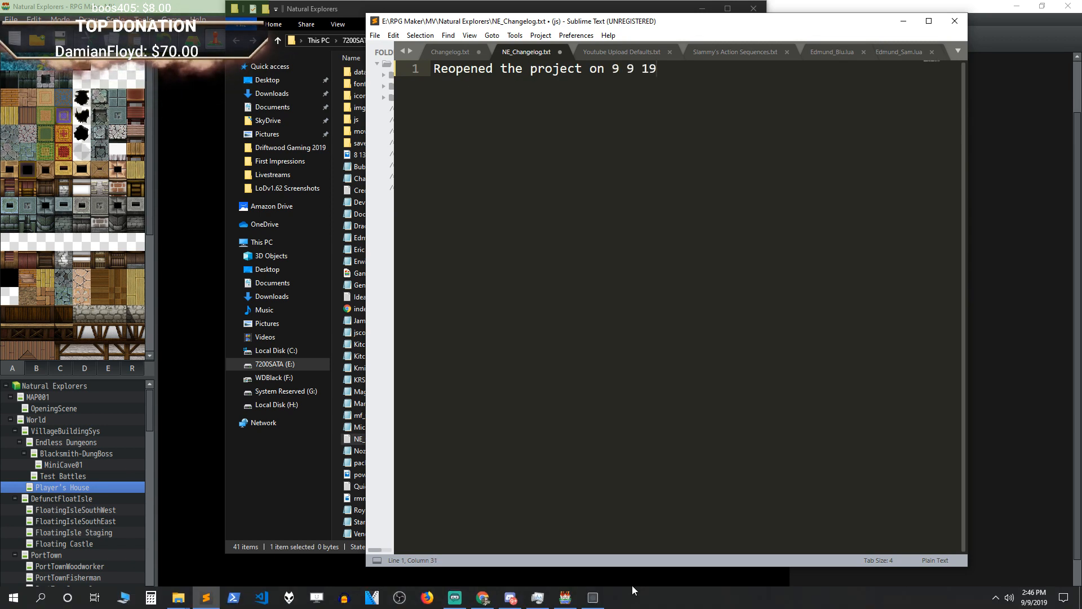
{"action": "key", "text": "BackSpace"}
{"action": "type", "text": "/9/19."}
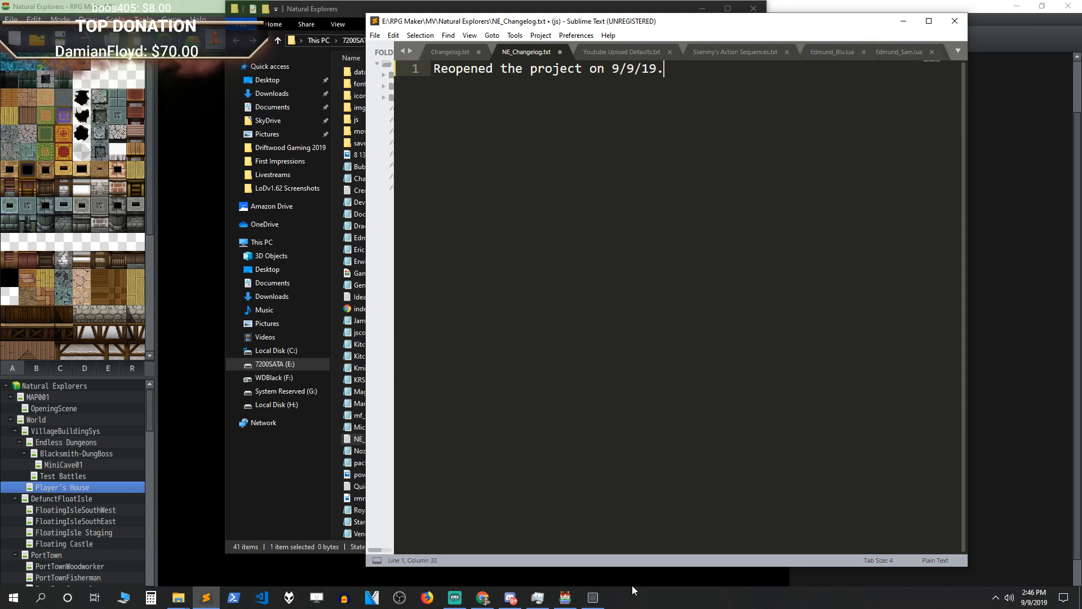
{"action": "key", "text": "Return"}
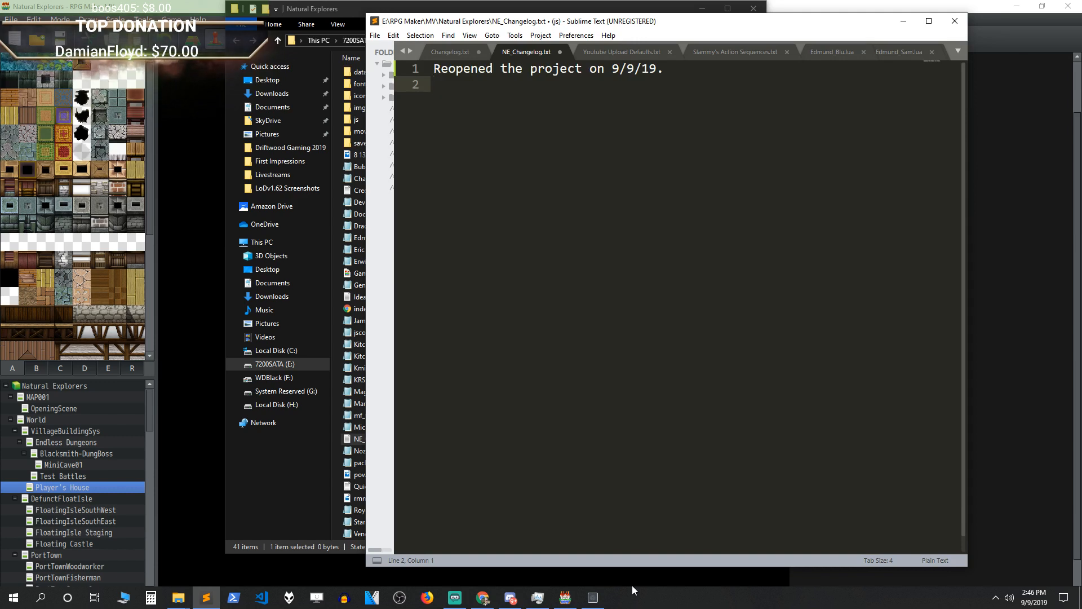
Replace "Reopened" at the start of the first line with "Resumed development on Natural Explorers".
{"action": "key", "text": "Up"}
{"action": "key", "text": "Right"}
{"action": "key", "text": "Delete"}
{"action": "key", "text": "Delete"}
{"action": "key", "text": "Delete"}
{"action": "key", "text": "Delete"}
{"action": "key", "text": "Delete"}
{"action": "key", "text": "Delete"}
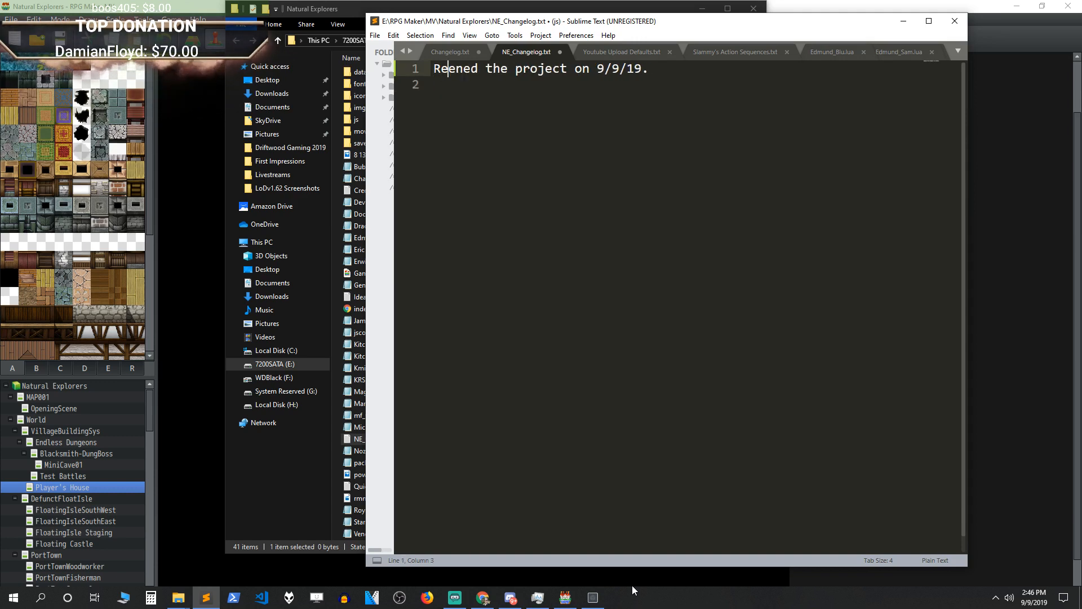
{"action": "type", "text": "sumed development on"}
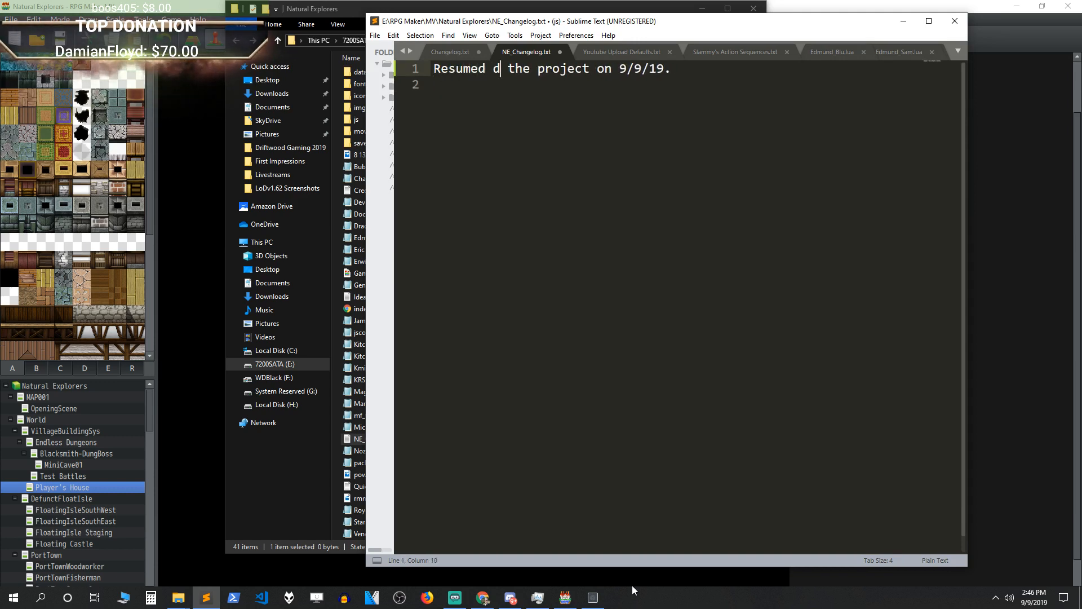
{"action": "type", "text": " Natural E"}
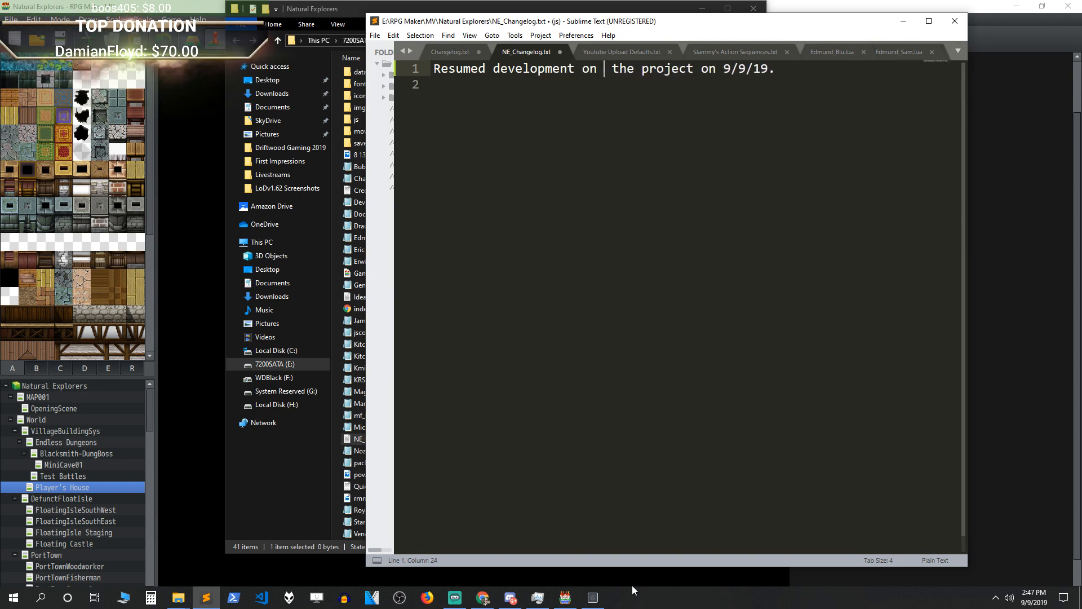
{"action": "type", "text": "xplorers"}
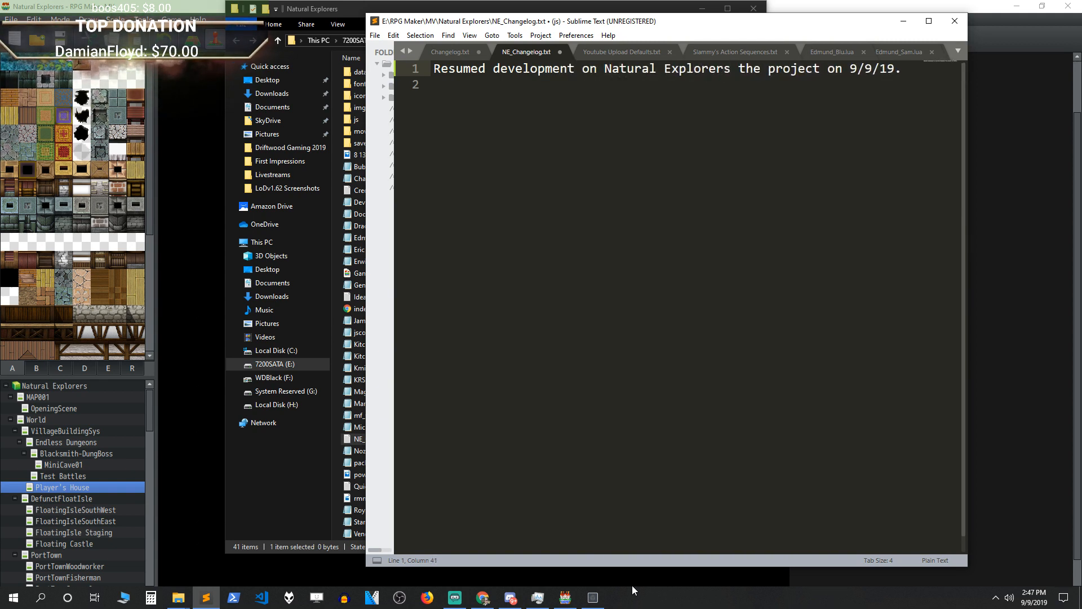
Remove the leftover "the project" wording so the first line ends with "Natural Explorers on 9/9/19.".
{"action": "type", "text": " on"}
{"action": "key", "text": "Delete"}
{"action": "key", "text": "Delete"}
{"action": "key", "text": "Delete"}
{"action": "key", "text": "Delete"}
{"action": "key", "text": "Delete"}
{"action": "key", "text": "Delete"}
{"action": "key", "text": "Delete"}
{"action": "key", "text": "Delete"}
{"action": "key", "text": "Delete"}
{"action": "key", "text": "Delete"}
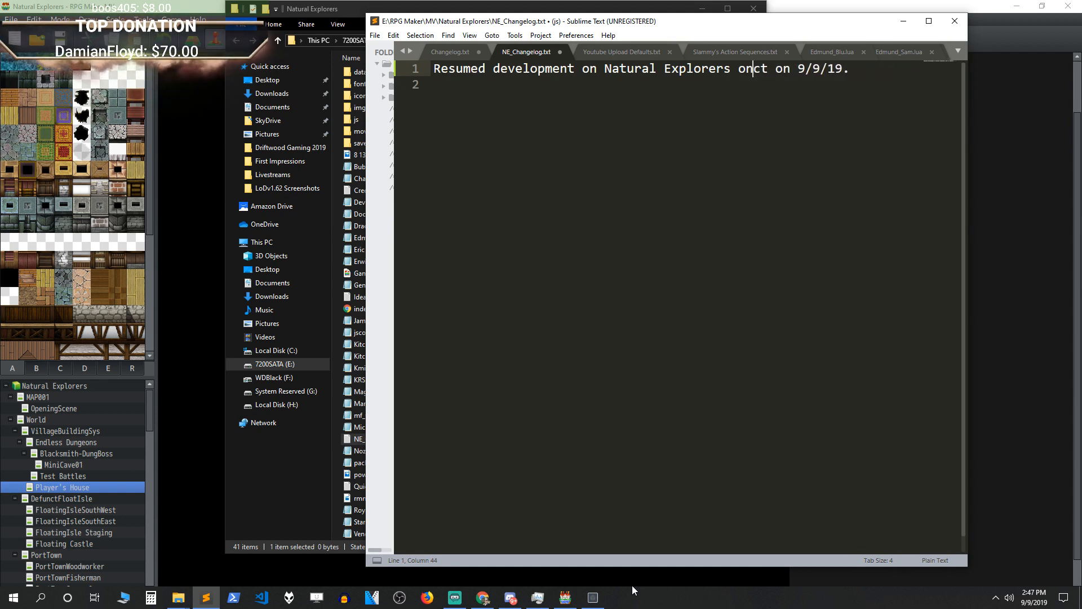
{"action": "key", "text": "Delete"}
{"action": "key", "text": "Delete"}
{"action": "key", "text": "Delete"}
{"action": "key", "text": "Delete"}
{"action": "key", "text": "Delete"}
{"action": "key", "text": "Delete"}
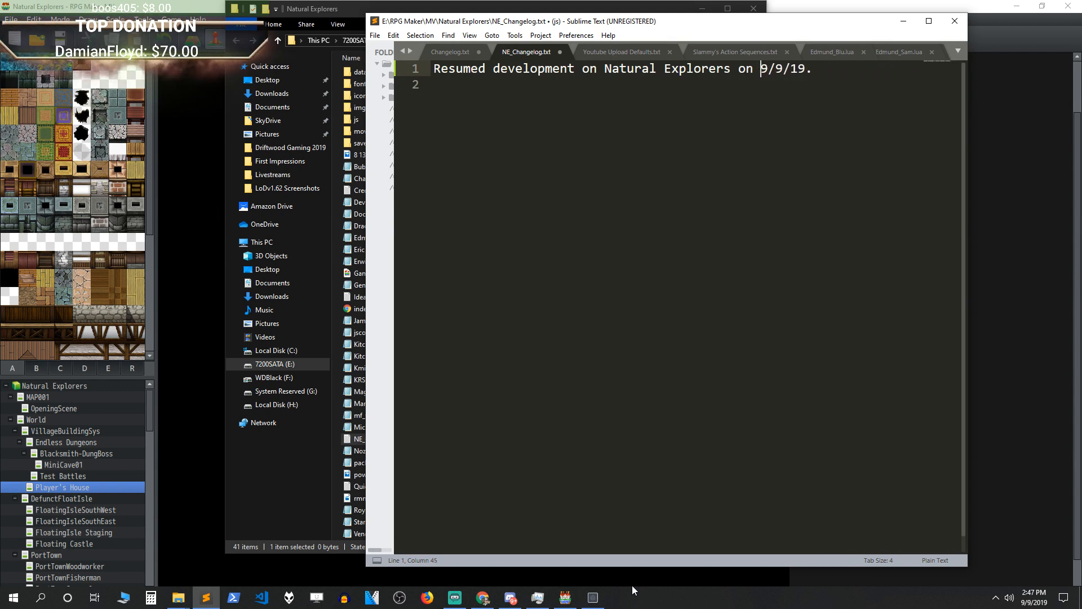
Add "Fixed a typo in the graveyard." as the changelog's third line, leave a blank line after it, and save the file.
{"action": "key", "text": "Down"}
{"action": "key", "text": "Return"}
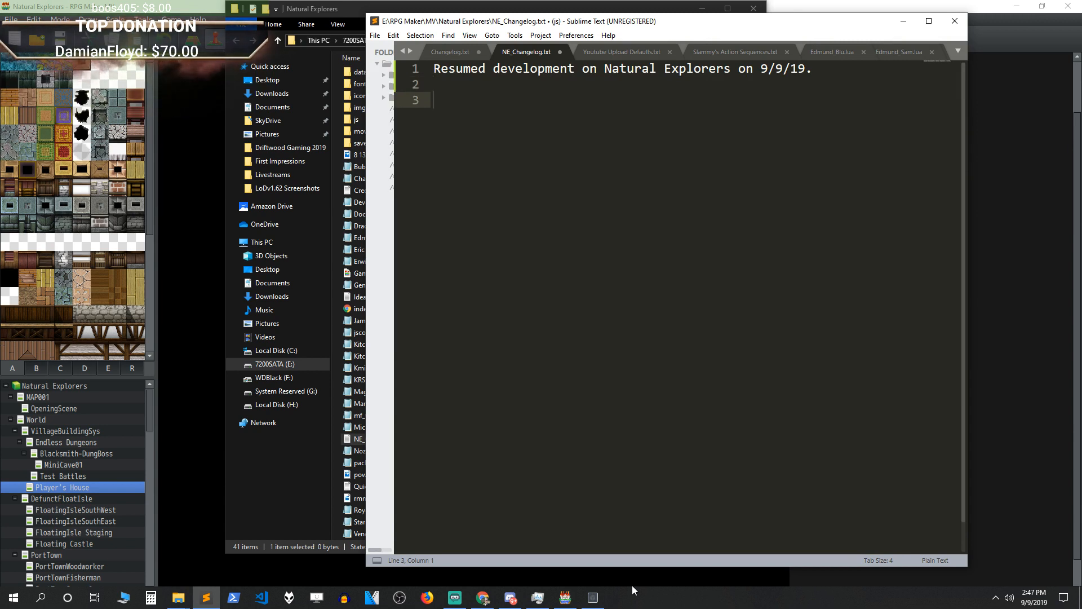
{"action": "key", "text": "ctrl+s"}
{"action": "type", "text": "Fixed"}
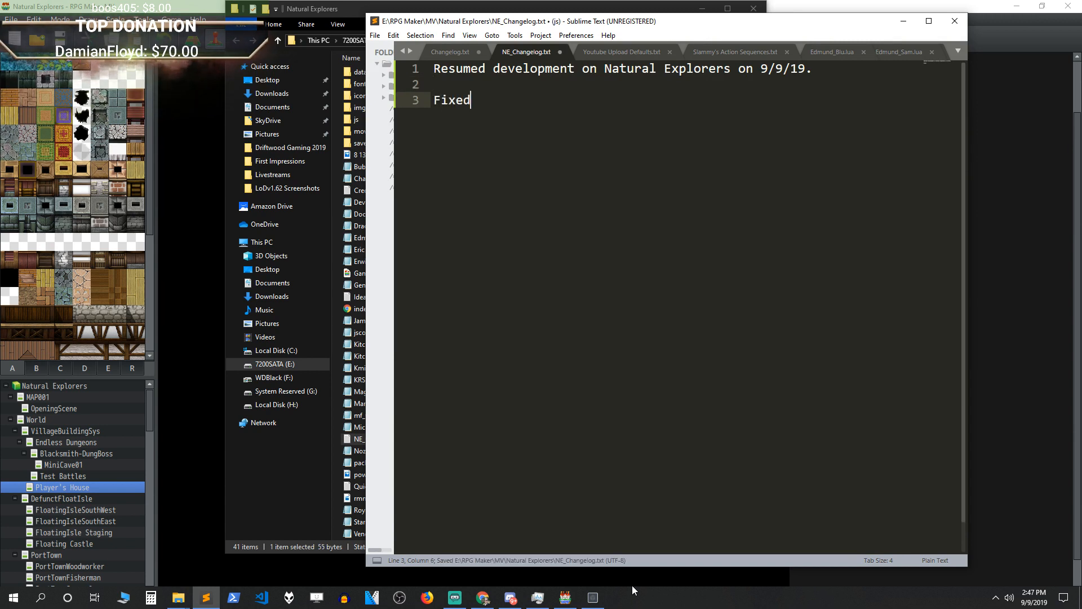
{"action": "type", "text": " a typo in the grav"}
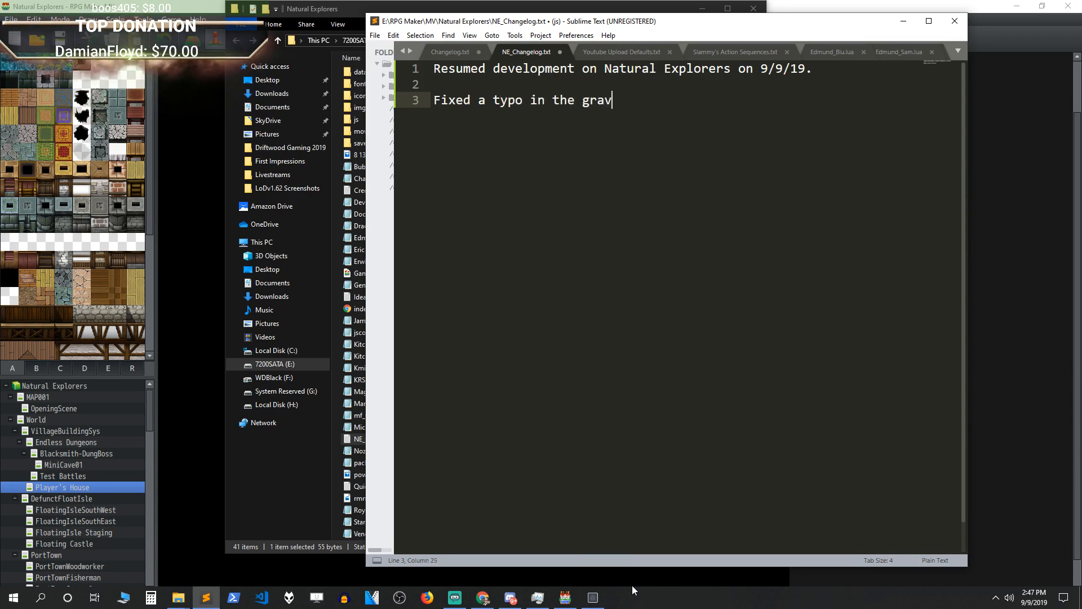
{"action": "type", "text": "eyard."}
{"action": "key", "text": "Return"}
{"action": "key", "text": "Return"}
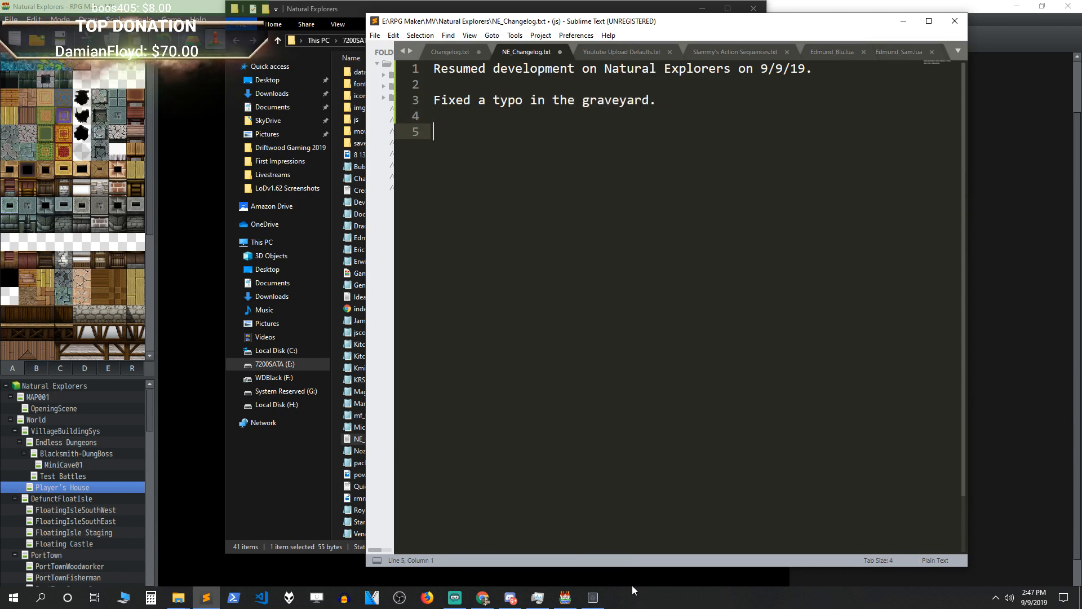
{"action": "key", "text": "ctrl+s"}
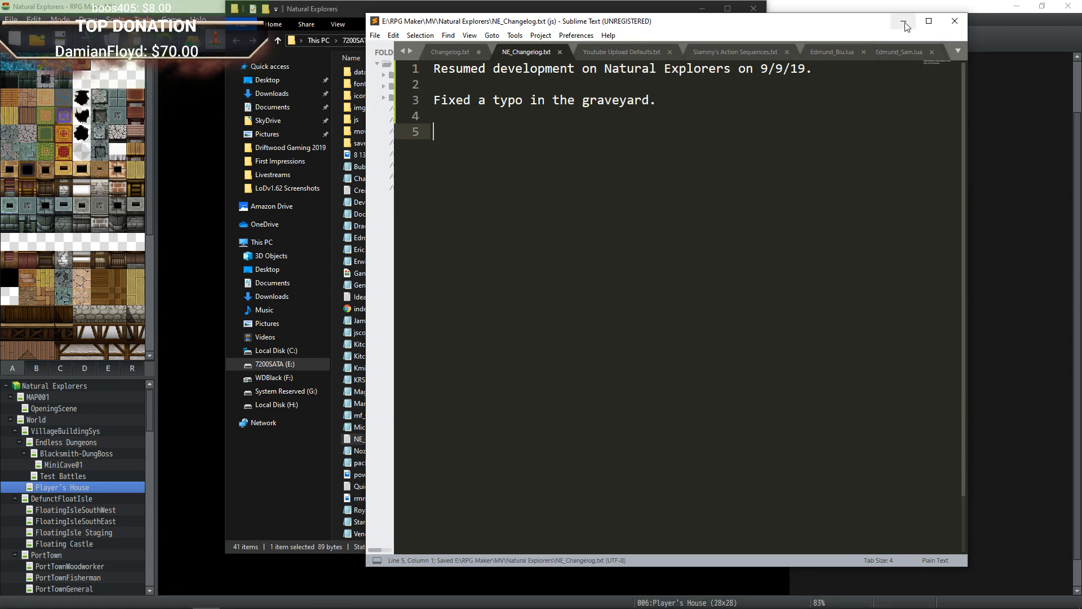
Return to the RPG Maker MV map editor and look through the floating isle, Rocky Cavern (-Decor), Default Dungeon and Ruins (Inside) maps.
{"action": "left_click", "coordinate": [904, 20]}
{"action": "left_click", "coordinate": [702, 8]}
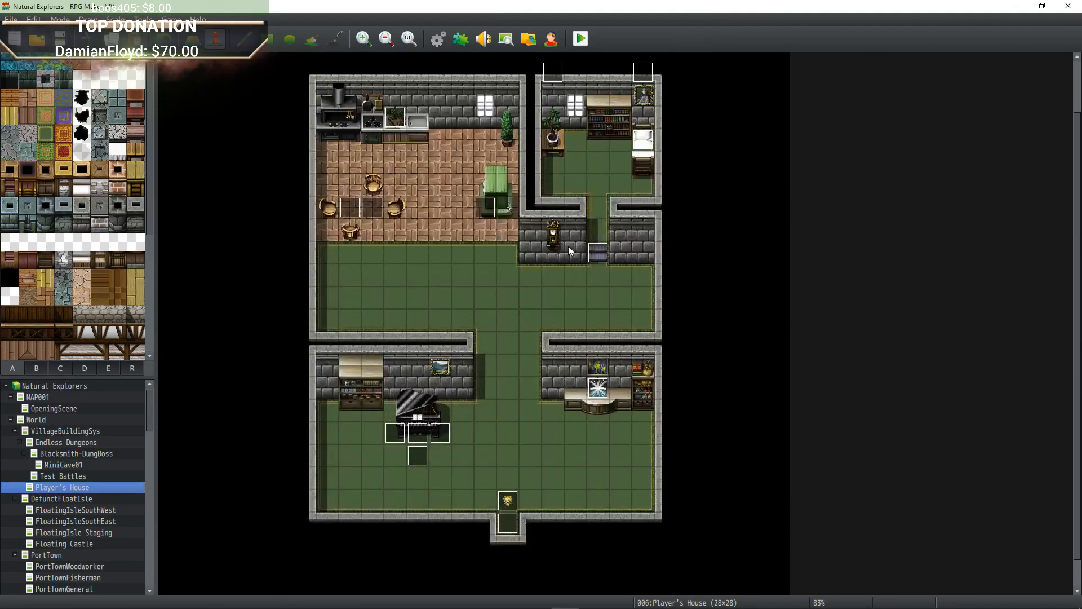
{"action": "left_click", "coordinate": [80, 499]}
{"action": "left_click", "coordinate": [78, 510]}
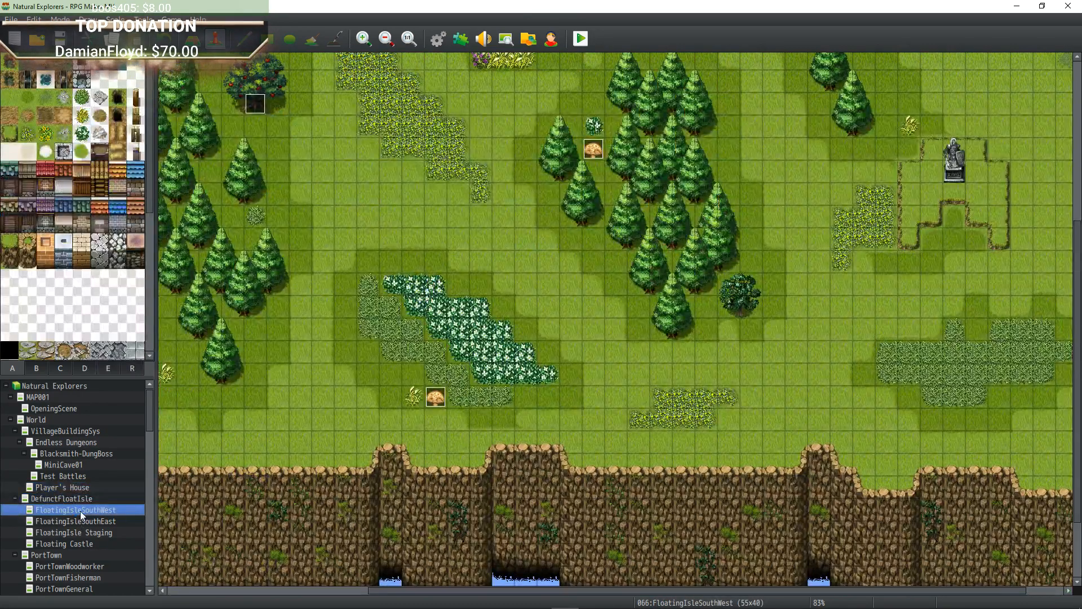
{"action": "left_click", "coordinate": [79, 521]}
{"action": "scroll", "coordinate": [69, 546], "scroll_direction": "down", "scroll_amount": 4}
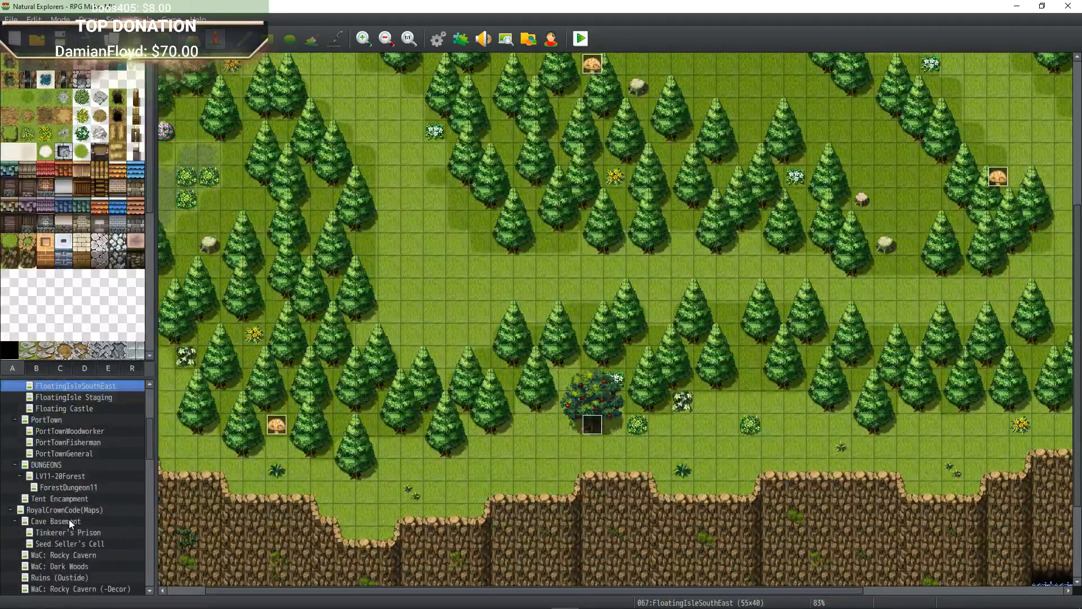
{"action": "scroll", "coordinate": [68, 519], "scroll_direction": "down", "scroll_amount": 3}
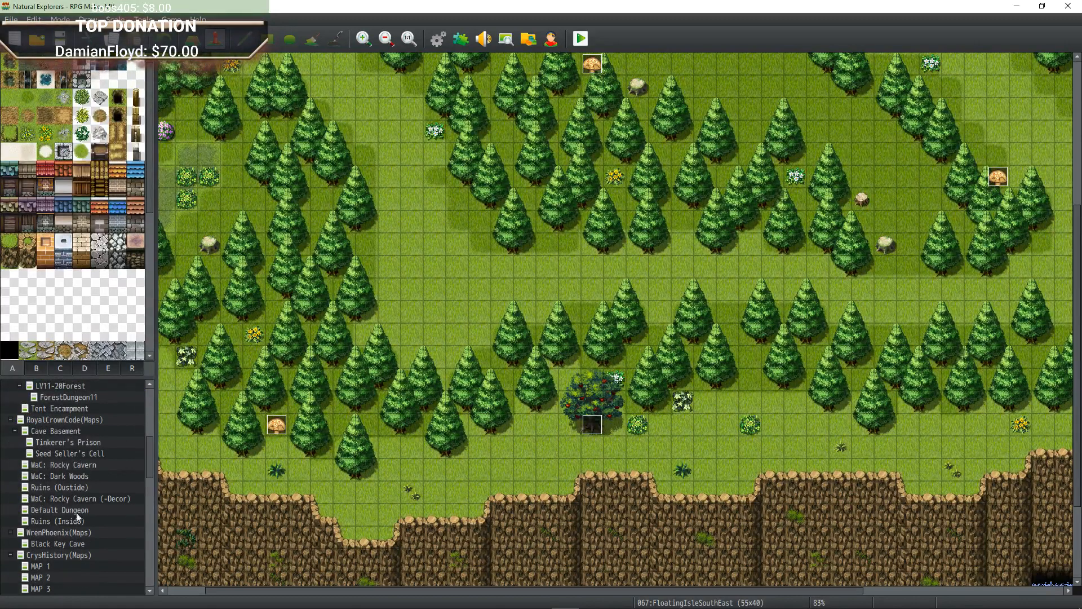
{"action": "left_click", "coordinate": [75, 498]}
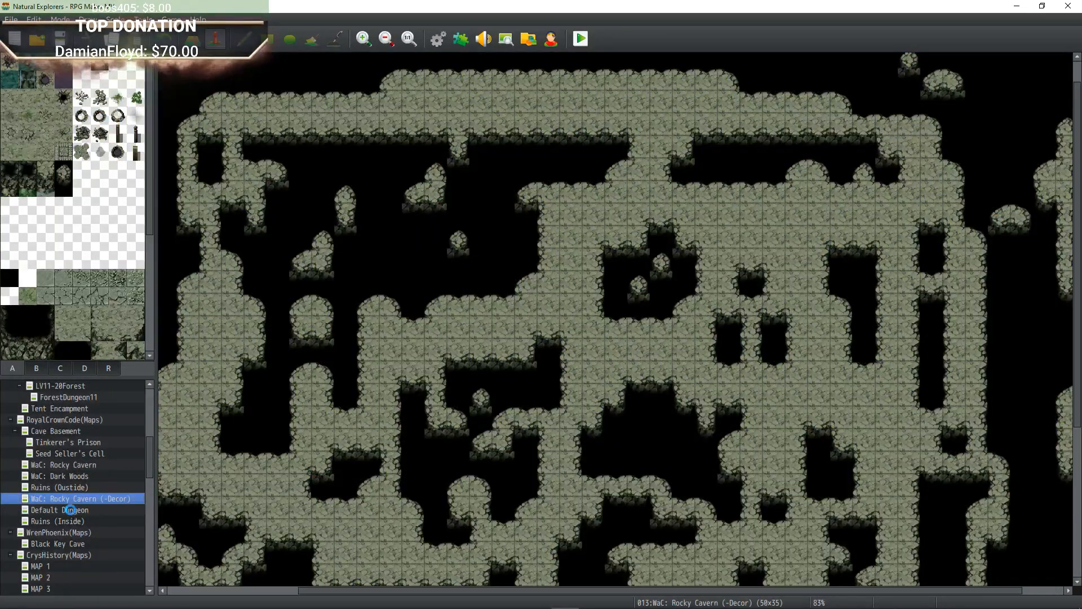
{"action": "left_click", "coordinate": [69, 509]}
{"action": "left_click", "coordinate": [67, 525]}
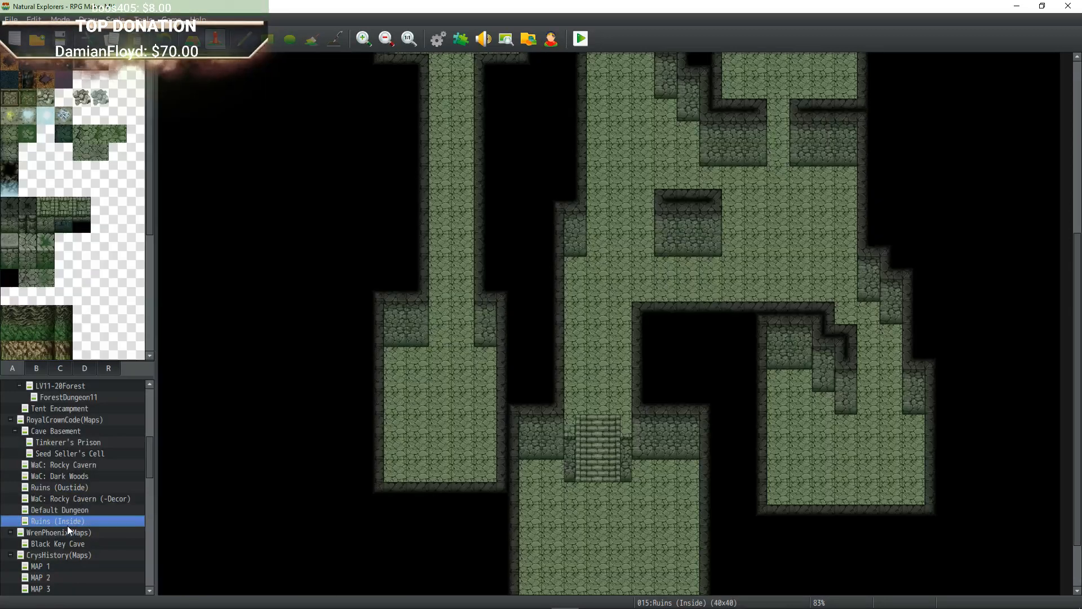
Open the Graveyard map under CrysGraveyard and open the "An Old Man" event beside the southern stone path for editing.
{"action": "scroll", "coordinate": [67, 524], "scroll_direction": "down", "scroll_amount": 3}
{"action": "scroll", "coordinate": [65, 471], "scroll_direction": "down", "scroll_amount": 6}
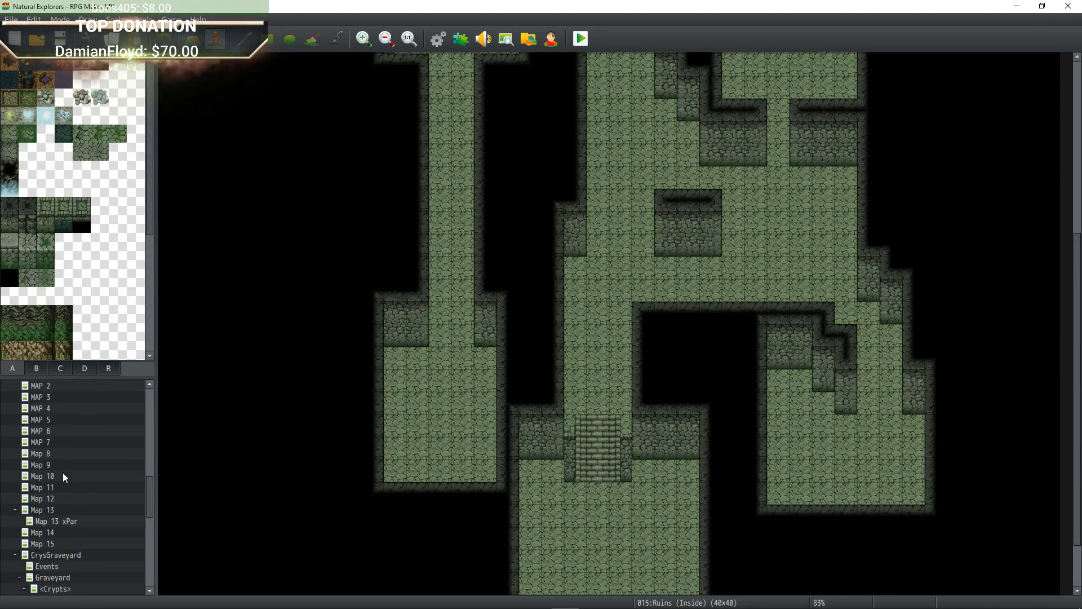
{"action": "left_click", "coordinate": [69, 455]}
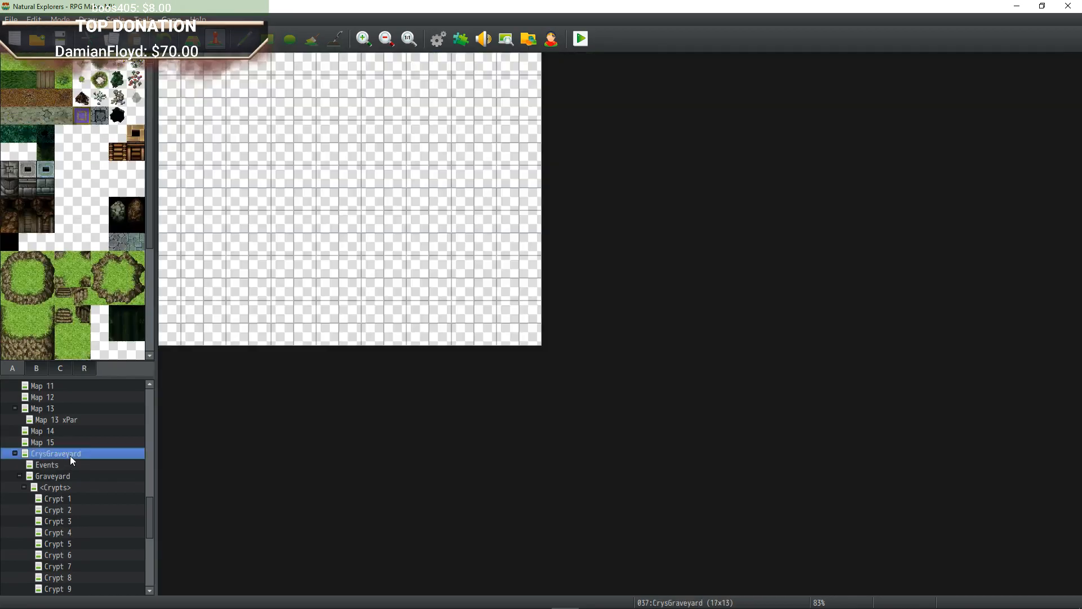
{"action": "left_click", "coordinate": [62, 473]}
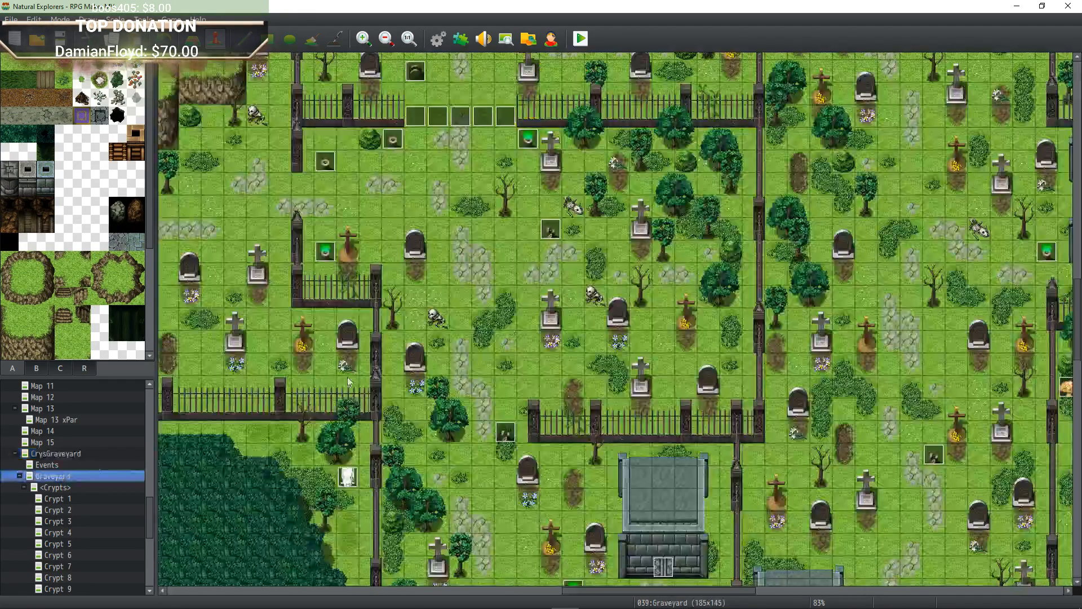
{"action": "middle_click", "coordinate": [618, 317]}
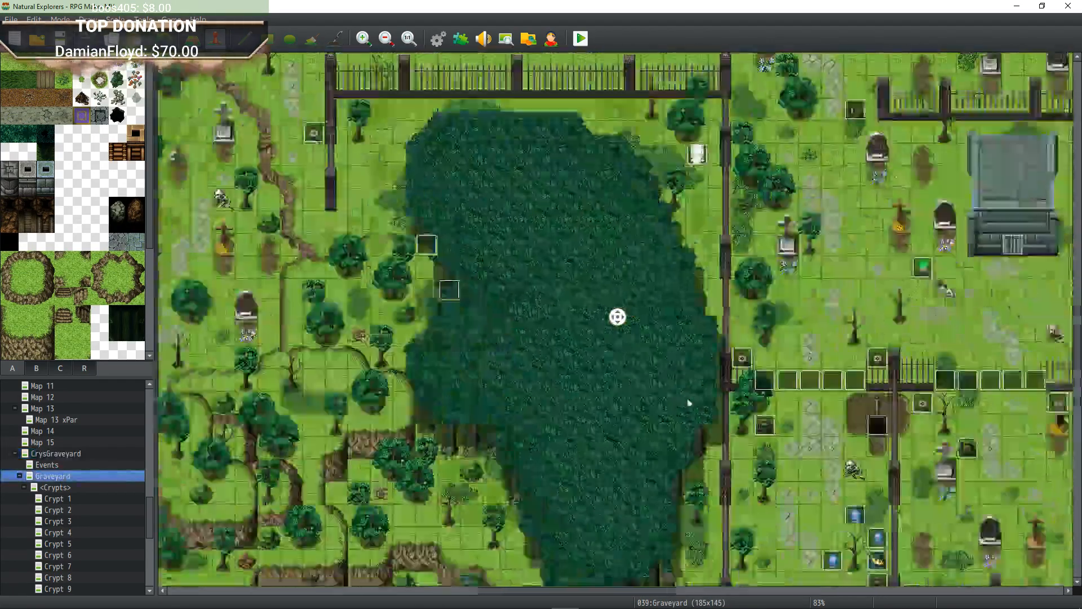
{"action": "middle_click_drag", "start_coordinate": [688, 403], "coordinate": [758, 350]}
{"action": "middle_click_drag", "start_coordinate": [586, 305], "coordinate": [666, 225]}
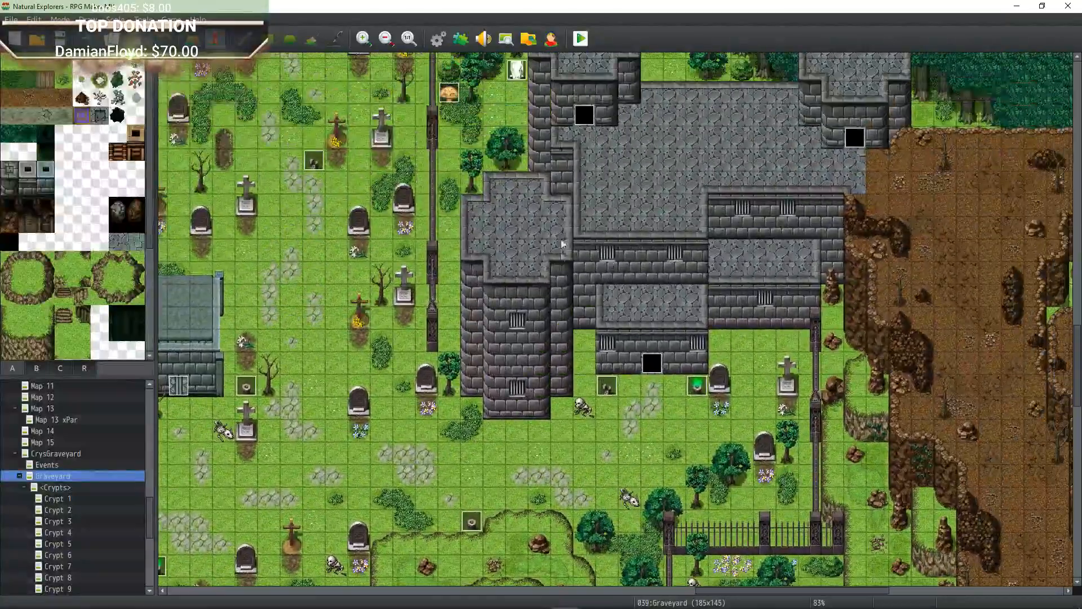
{"action": "middle_click_drag", "start_coordinate": [560, 251], "coordinate": [550, 158]}
{"action": "middle_click_drag", "start_coordinate": [647, 273], "coordinate": [489, 307]}
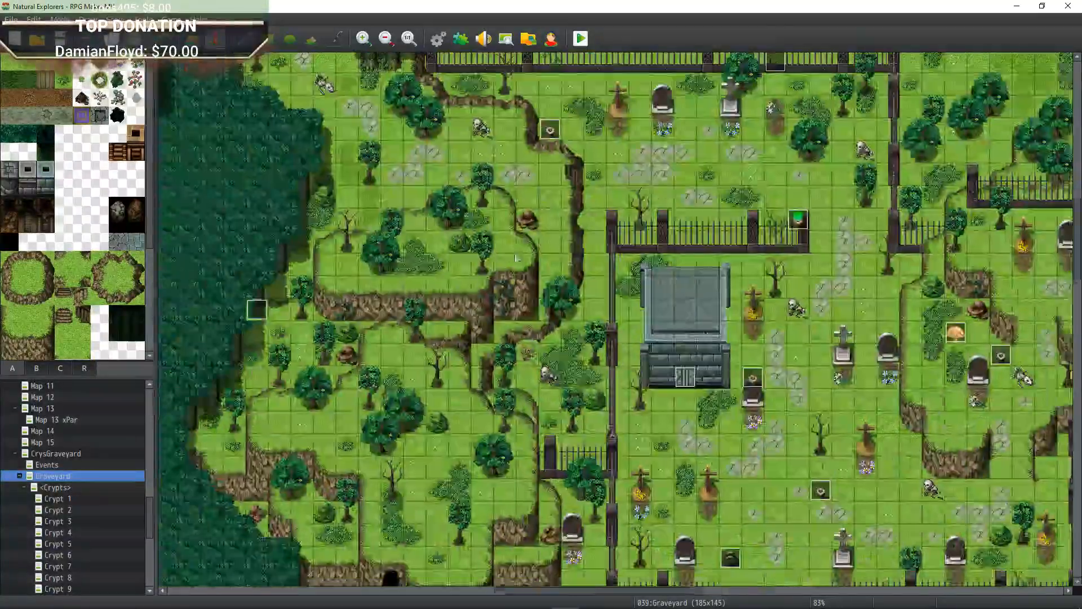
{"action": "middle_click_drag", "start_coordinate": [557, 248], "coordinate": [338, 445]}
{"action": "double_click", "coordinate": [602, 318]}
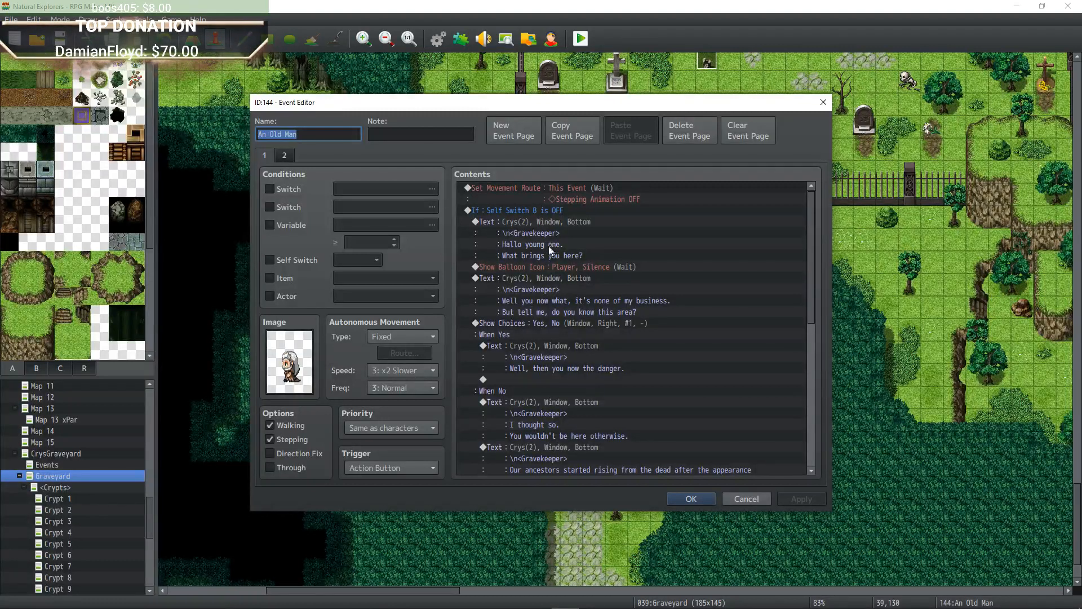
Try "Hello young one." as the Gravekeeper's greeting and set it back to "Hallo young one.".
{"action": "left_click", "coordinate": [545, 228]}
{"action": "double_click", "coordinate": [545, 228]}
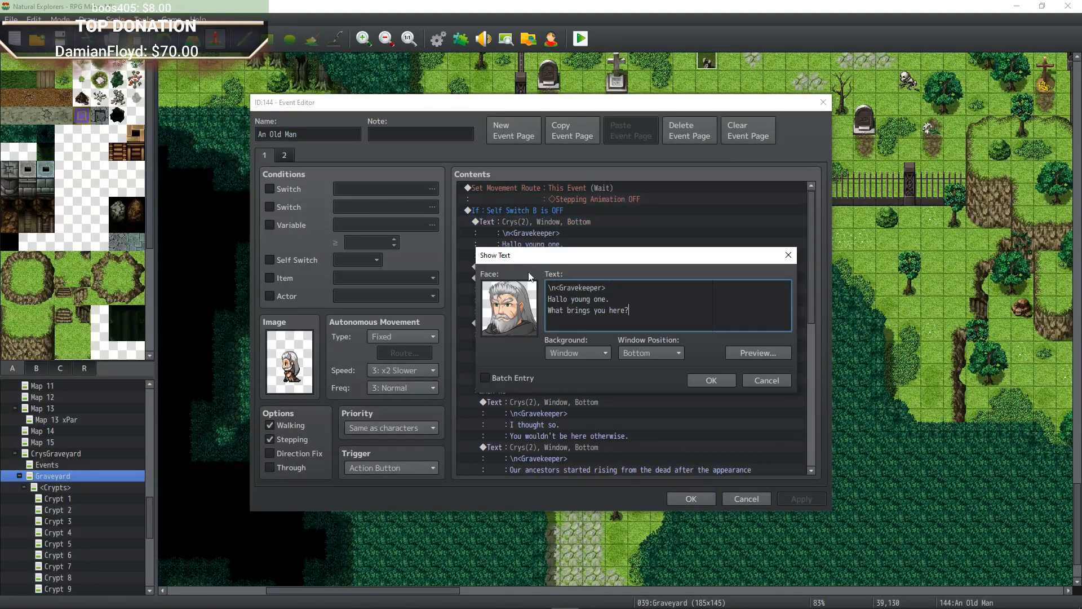
{"action": "left_click", "coordinate": [556, 299]}
{"action": "key", "text": "BackSpace"}
{"action": "type", "text": "e"}
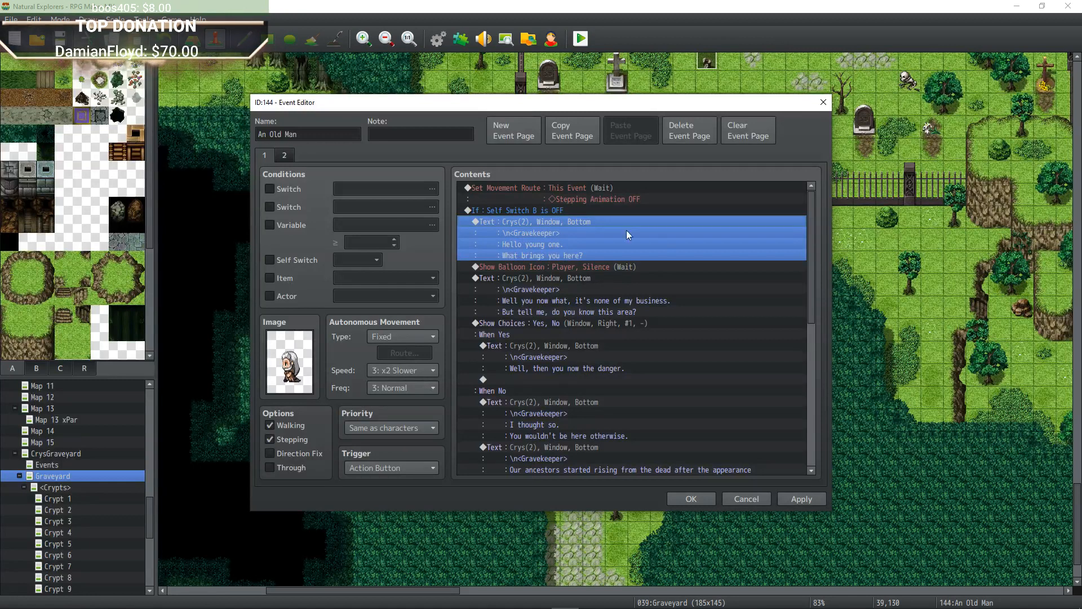
{"action": "double_click", "coordinate": [572, 224]}
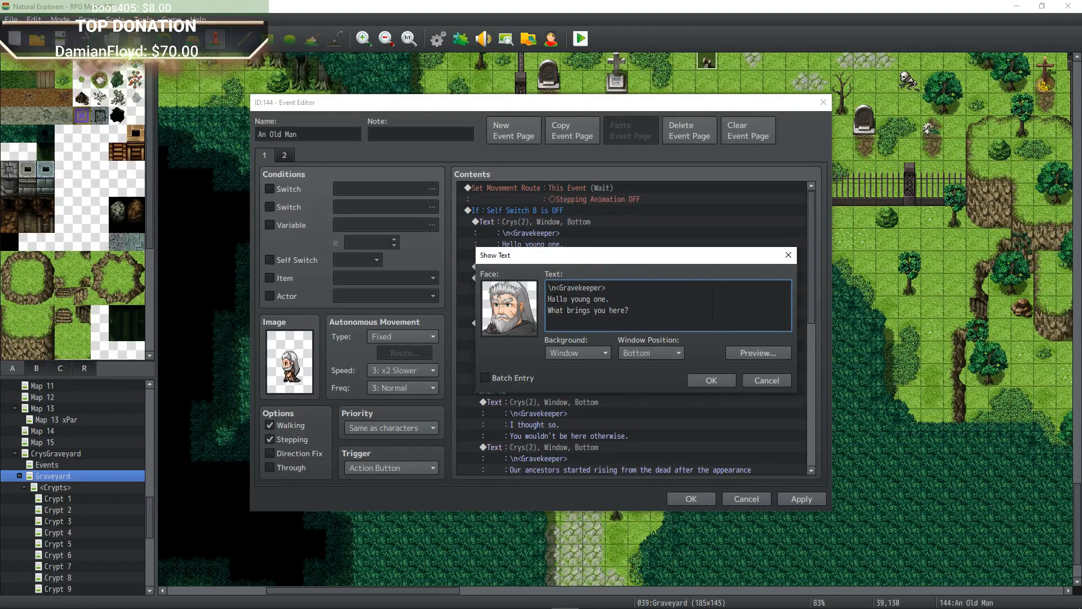
{"action": "left_click", "coordinate": [724, 383]}
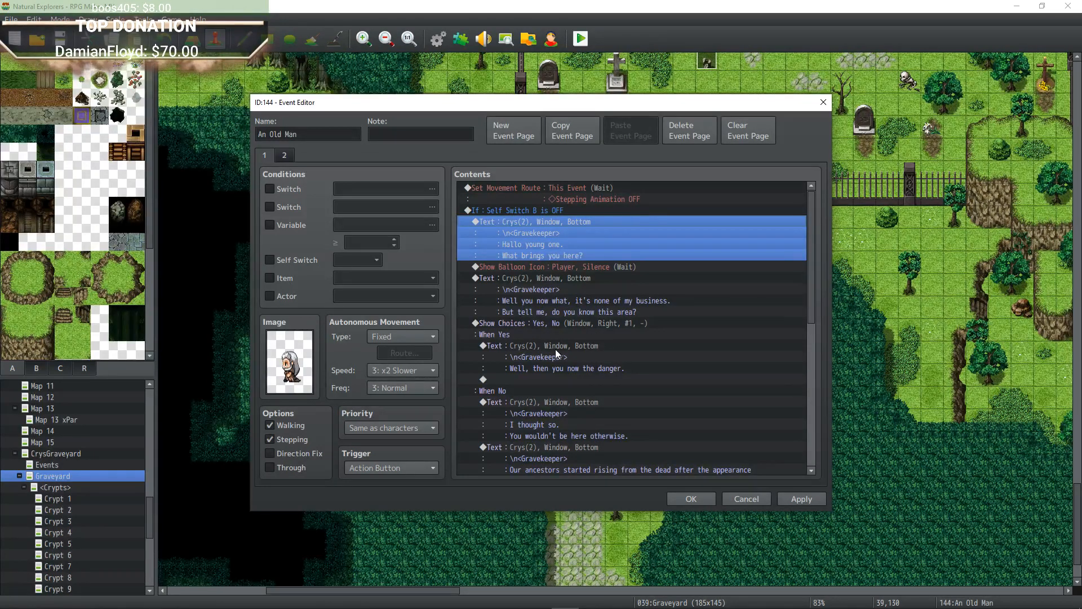
Change the Gravekeeper's Yes-answer line to "Well, then you already know the danger.", read through the remaining dialogue, and save the event.
{"action": "double_click", "coordinate": [525, 346]}
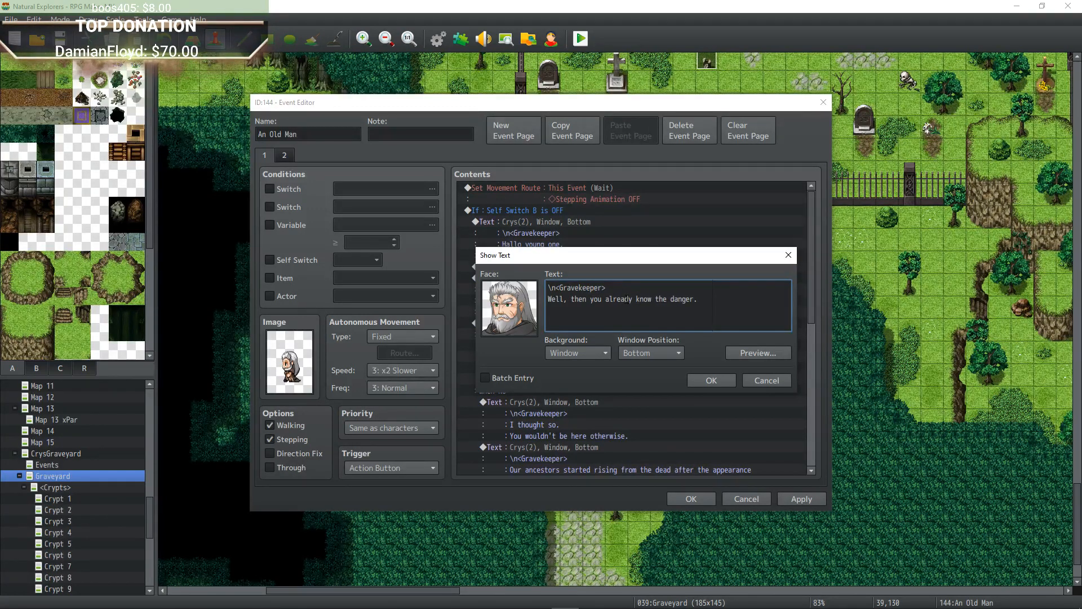
{"action": "left_click", "coordinate": [710, 381]}
{"action": "scroll", "coordinate": [674, 381], "scroll_direction": "down", "scroll_amount": 3}
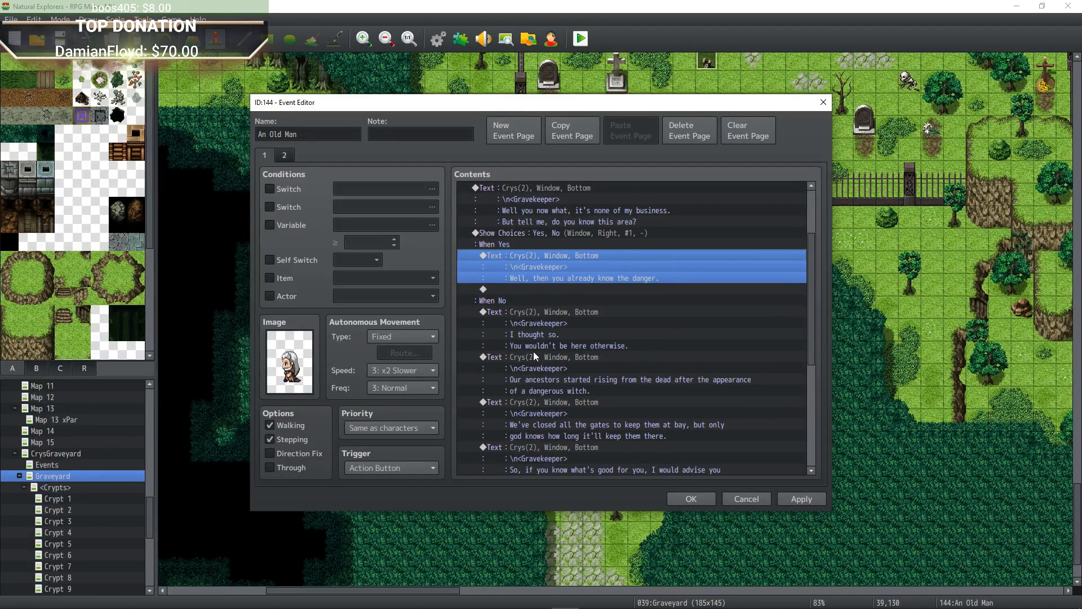
{"action": "scroll", "coordinate": [536, 349], "scroll_direction": "down", "scroll_amount": 1}
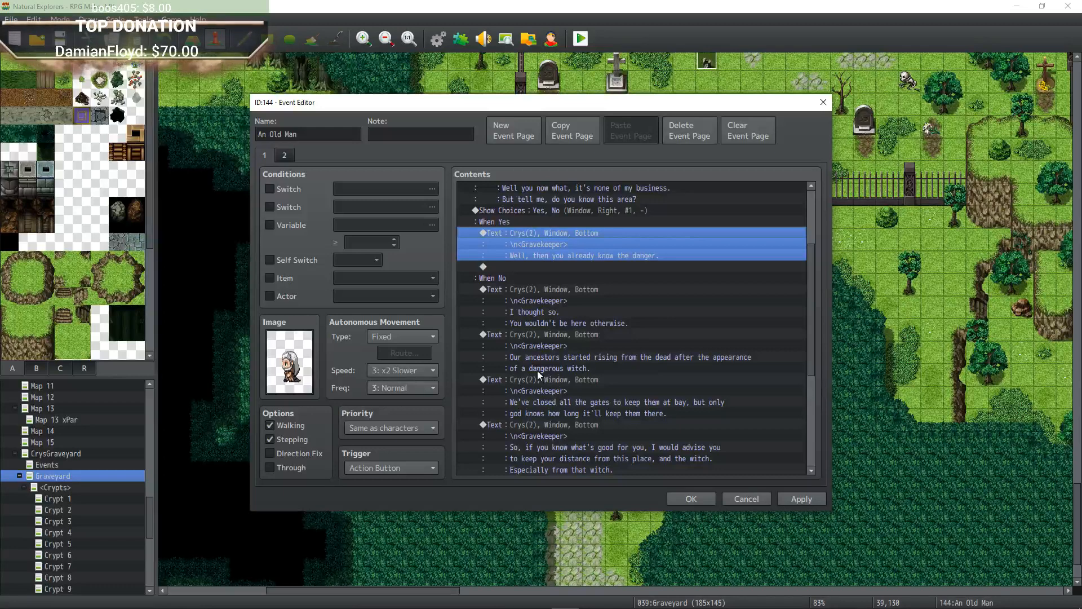
{"action": "scroll", "coordinate": [576, 390], "scroll_direction": "down", "scroll_amount": 1}
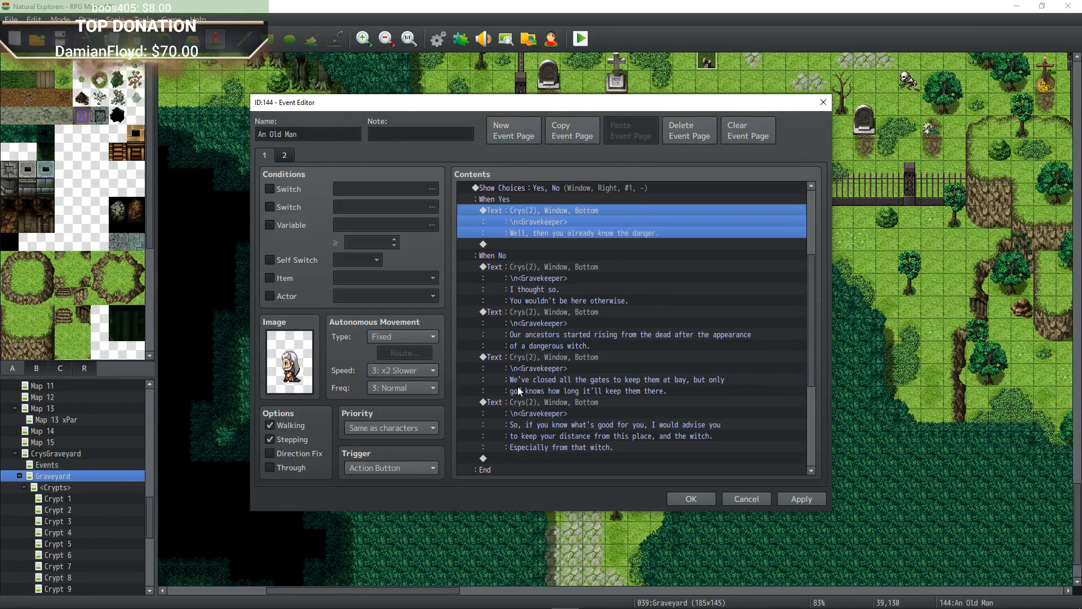
{"action": "scroll", "coordinate": [583, 405], "scroll_direction": "down", "scroll_amount": 1}
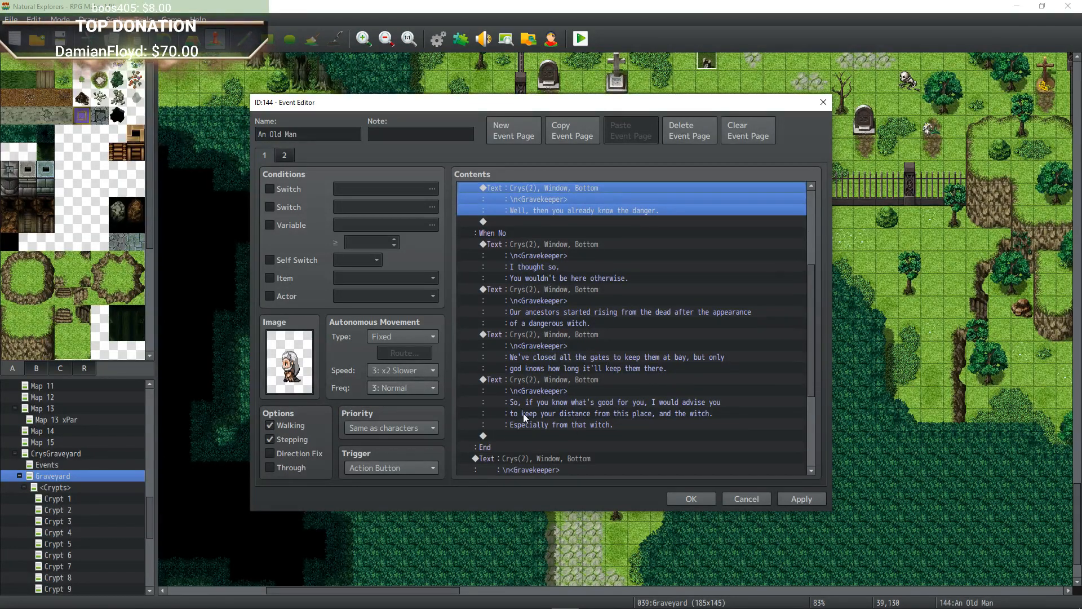
{"action": "scroll", "coordinate": [648, 402], "scroll_direction": "down", "scroll_amount": 1}
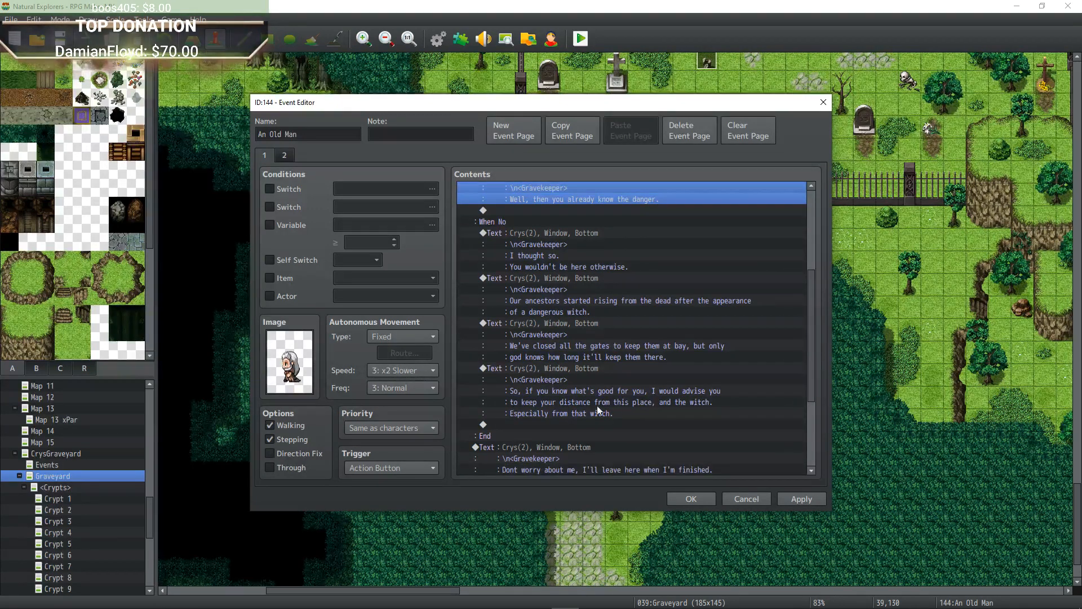
{"action": "scroll", "coordinate": [543, 423], "scroll_direction": "down", "scroll_amount": 3}
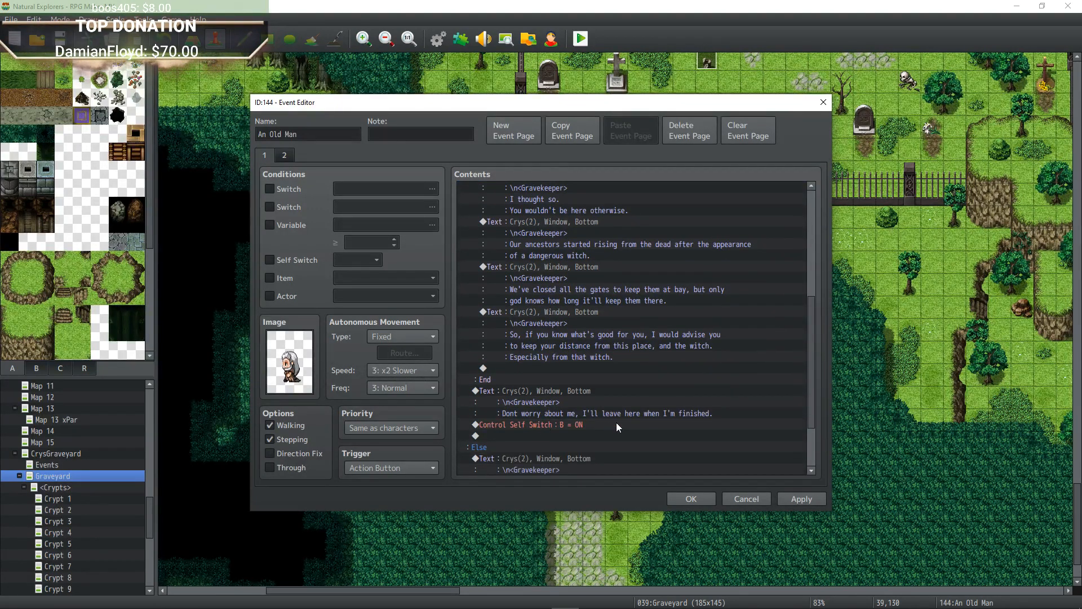
{"action": "scroll", "coordinate": [622, 423], "scroll_direction": "down", "scroll_amount": 3}
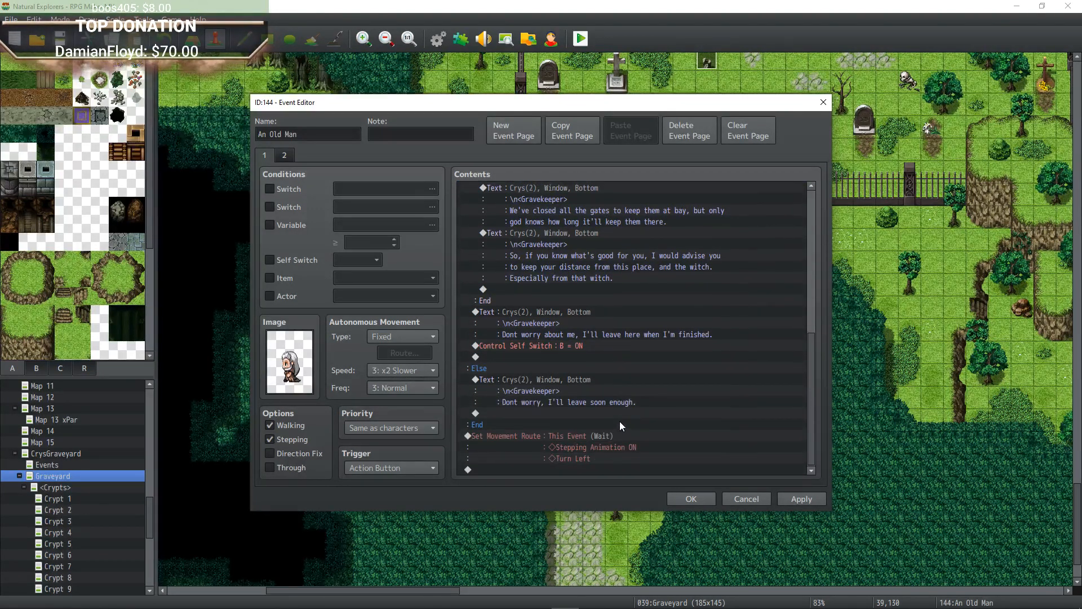
{"action": "left_click", "coordinate": [688, 499]}
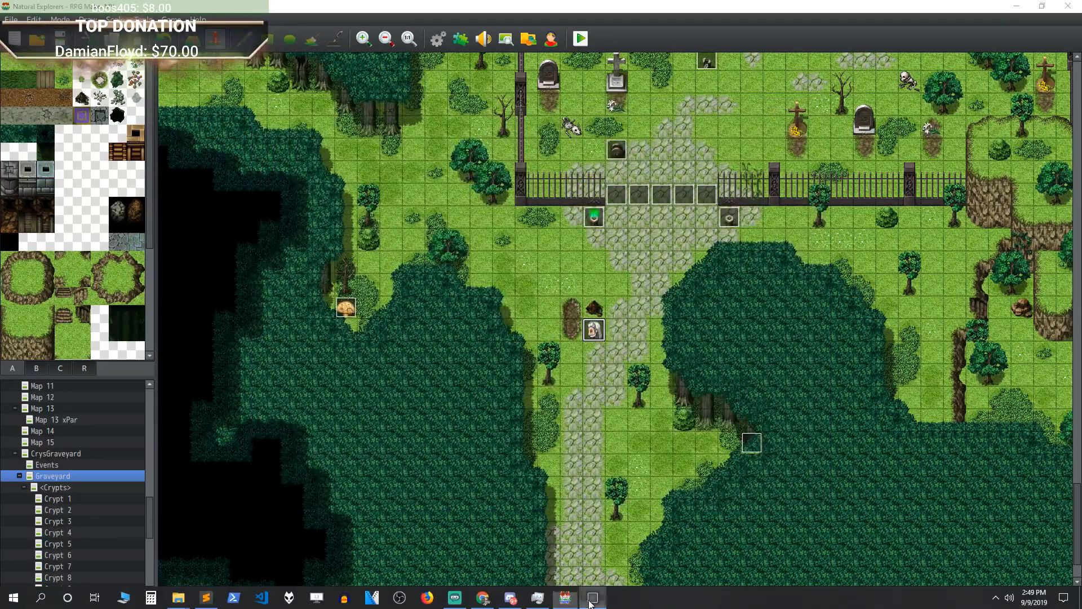
Switch to the running Natural Explorers playtest, finish the Gravekeeper conversation, and walk south out of the graveyard to the world map.
{"action": "left_click", "coordinate": [592, 599]}
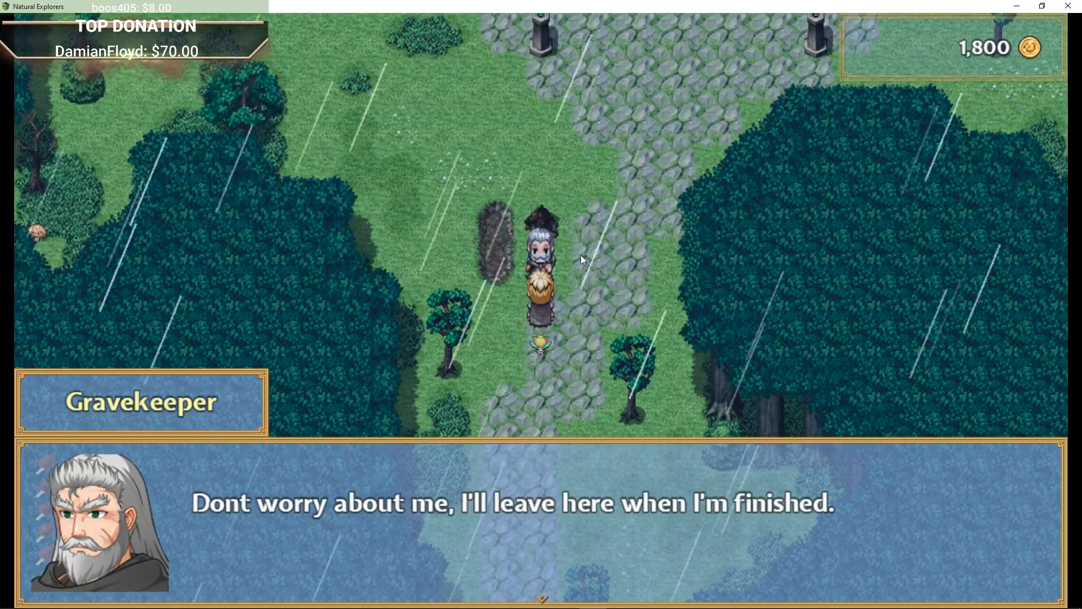
{"action": "key", "text": "Return"}
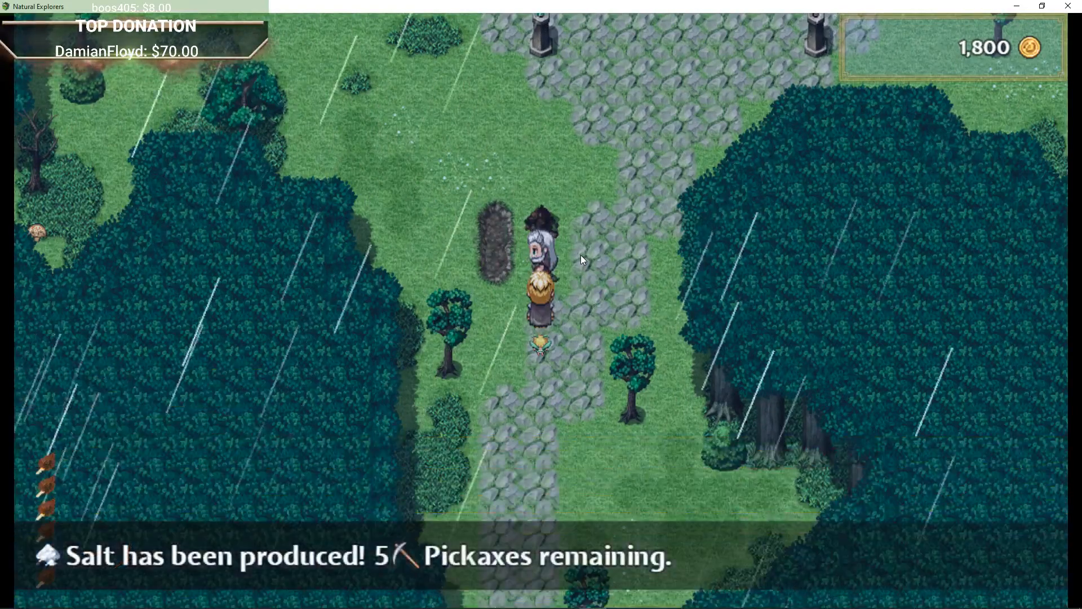
{"action": "key", "text": "Down"}
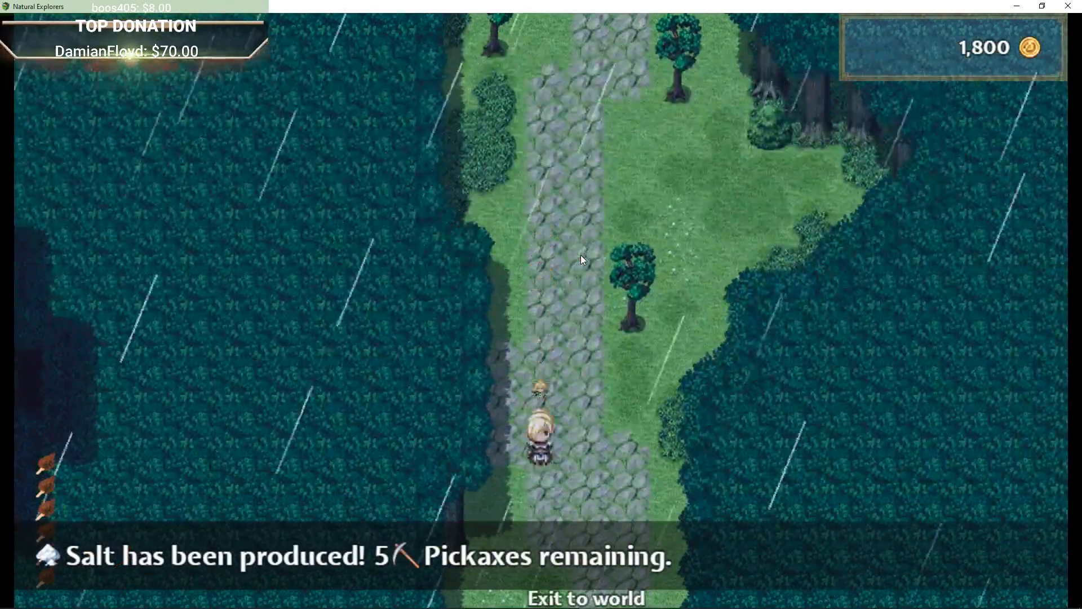
{"action": "key", "text": "Down"}
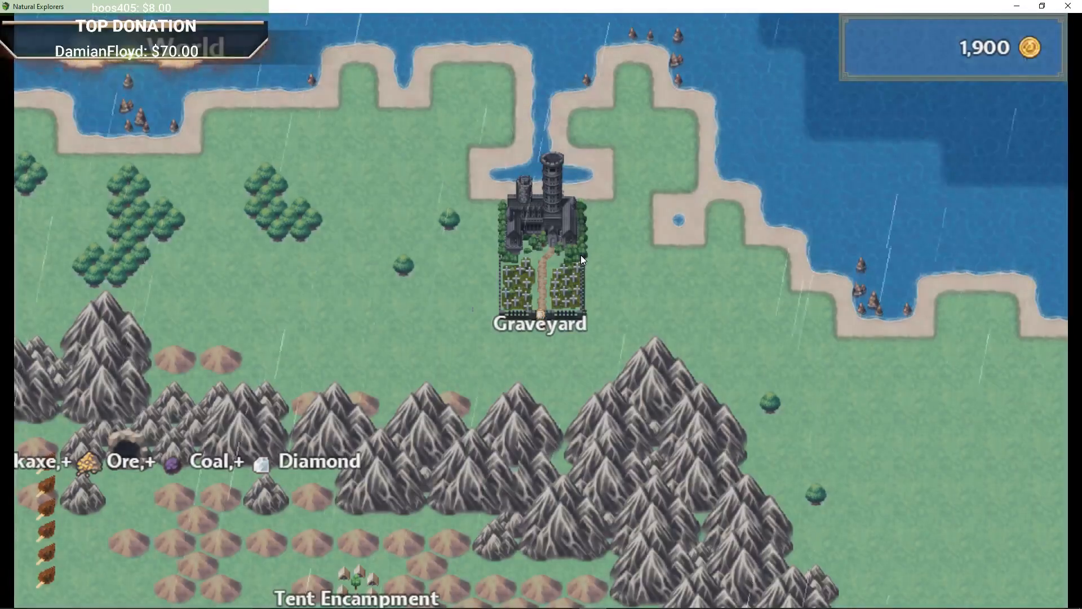
Walk west and south across the world map from the Graveyard to Default Town and enter the village.
{"action": "key", "text": "Down"}
{"action": "key", "text": "Left"}
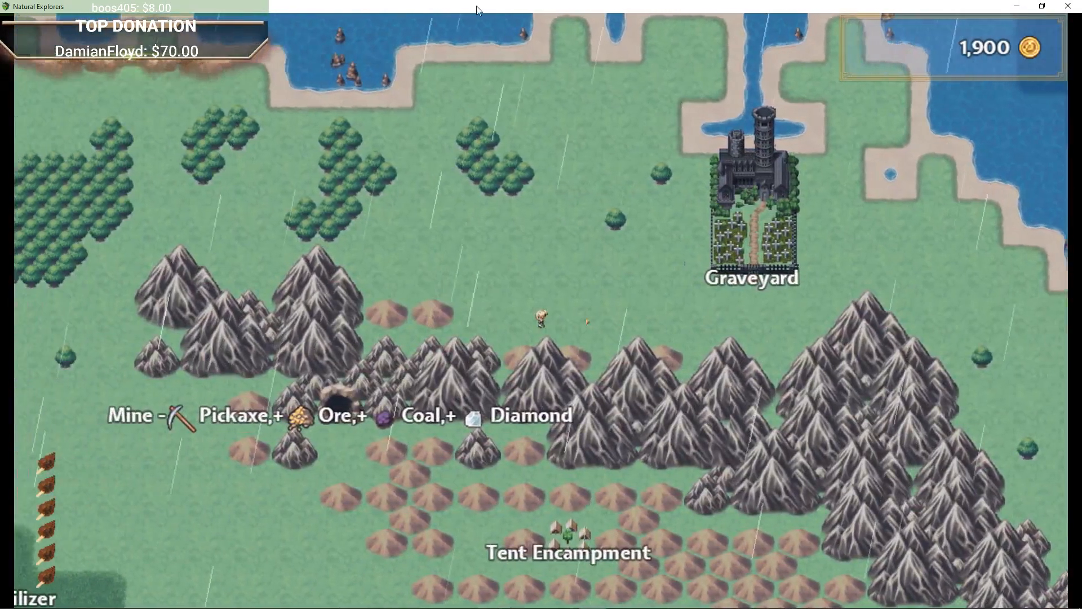
{"action": "key", "text": "Left"}
{"action": "key", "text": "Up"}
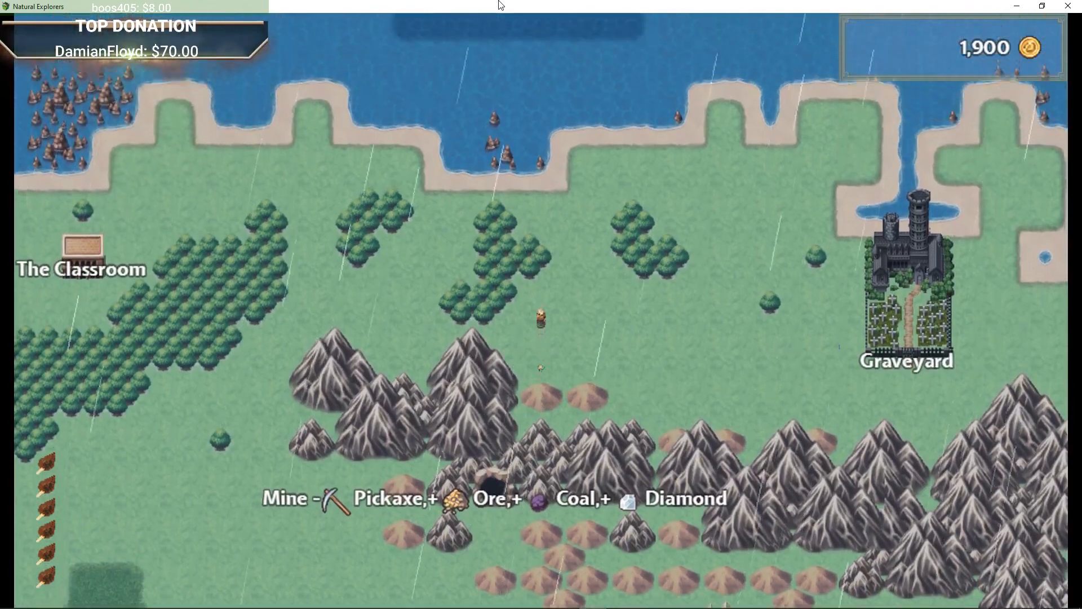
{"action": "key", "text": "Left"}
{"action": "key", "text": "Down"}
{"action": "key", "text": "Left"}
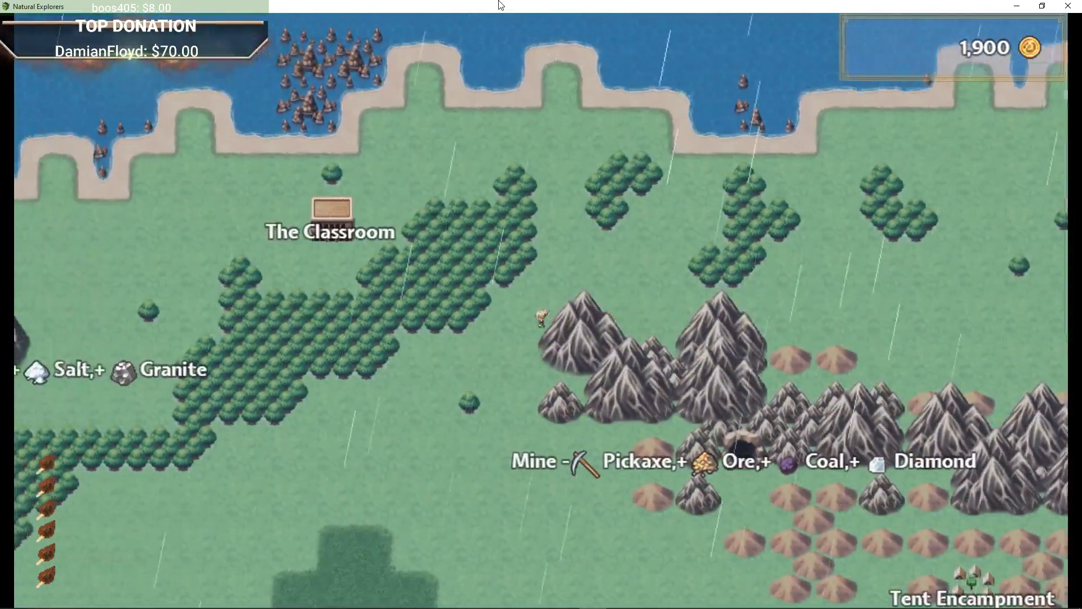
{"action": "key", "text": "Left"}
{"action": "key", "text": "Down"}
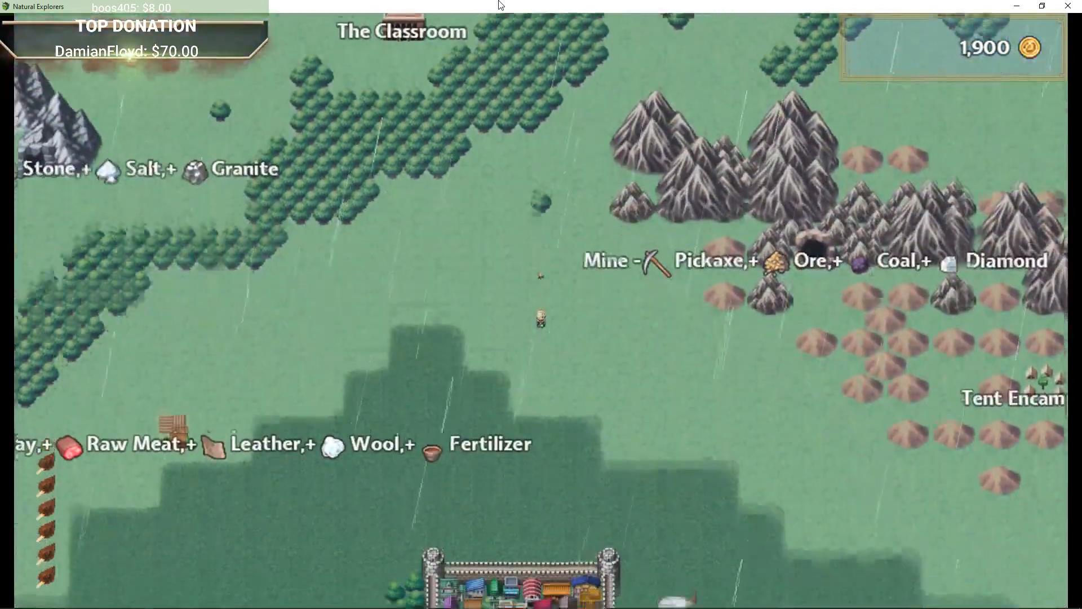
{"action": "key", "text": "Left"}
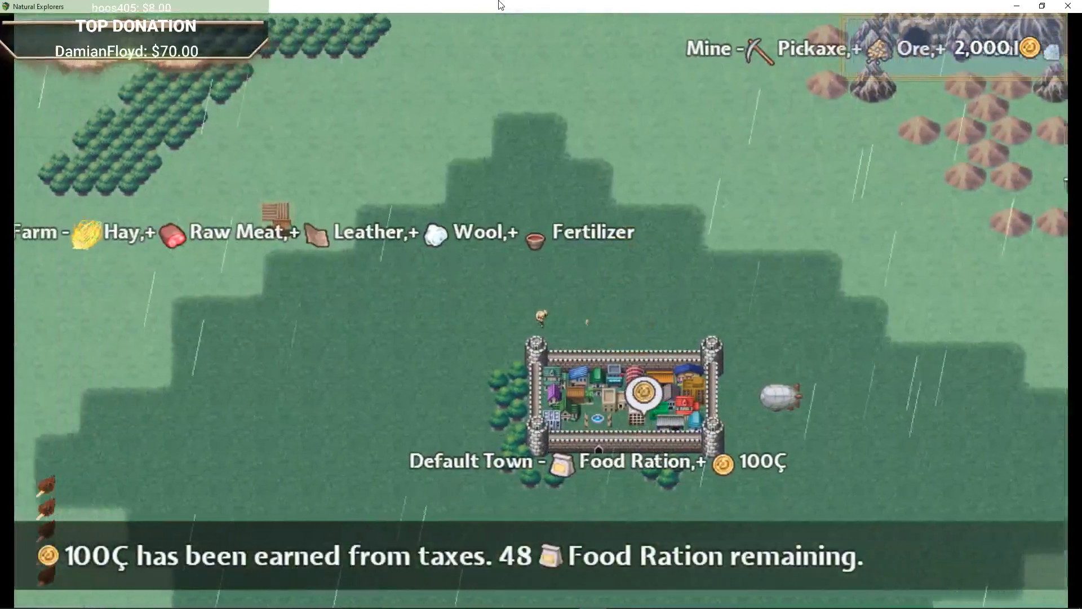
{"action": "key", "text": "Down"}
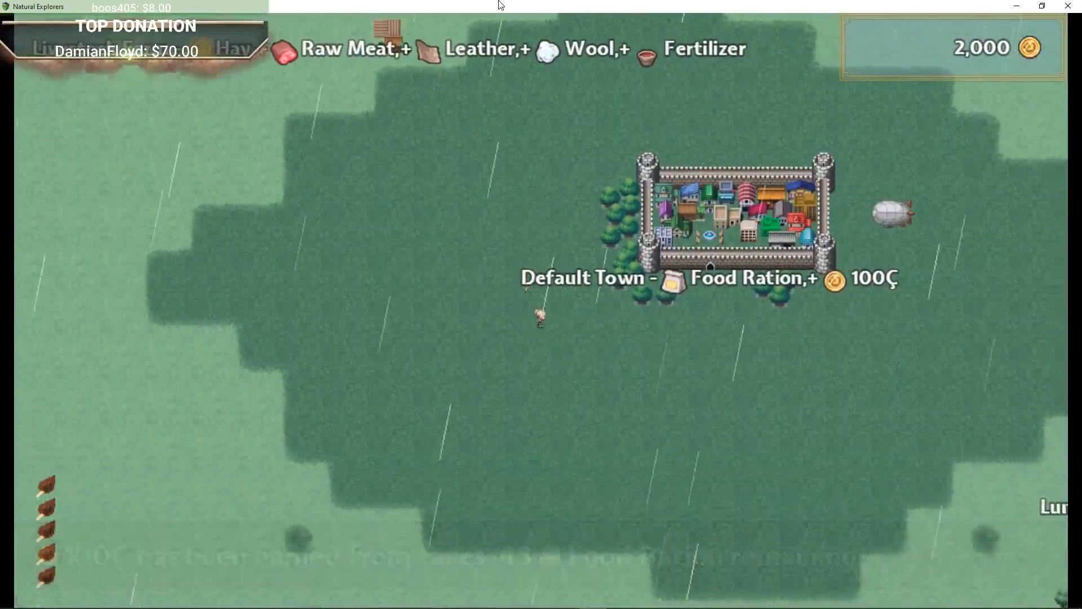
{"action": "key", "text": "Right"}
{"action": "key", "text": "Up"}
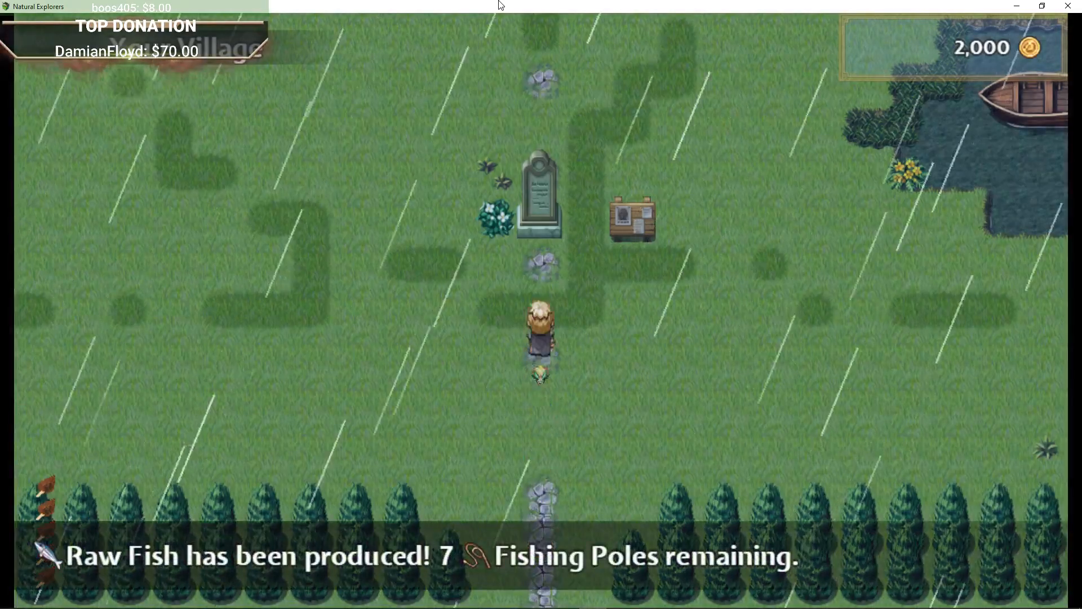
Walk through the village's western lawn and along its tree line, and use the covered market stall beside the stairs.
{"action": "key", "text": "Left"}
{"action": "key", "text": "Up"}
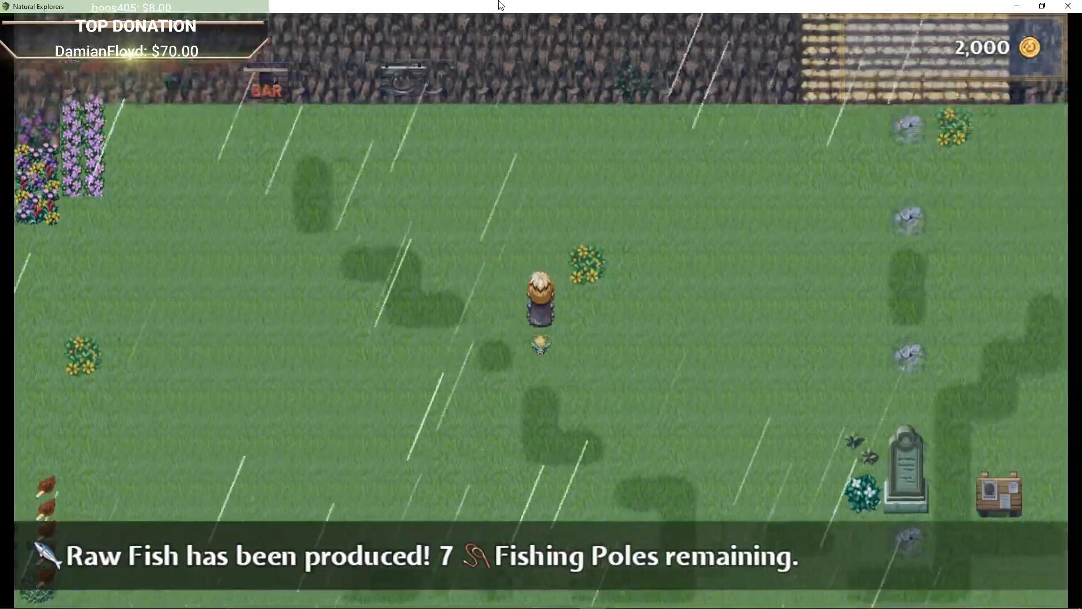
{"action": "key", "text": "Left"}
{"action": "key", "text": "Up"}
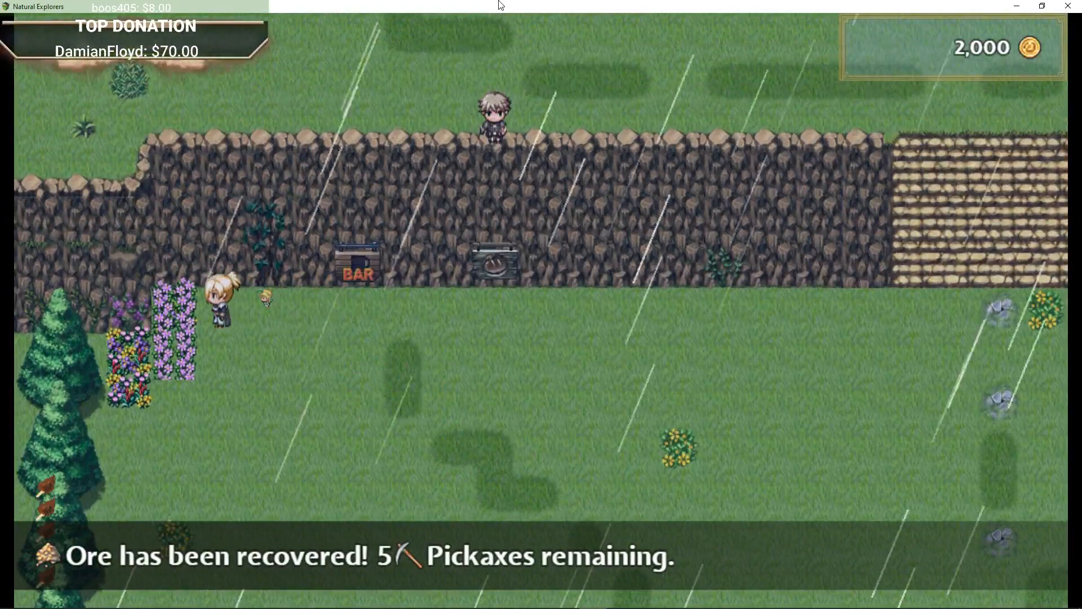
{"action": "key", "text": "Down"}
{"action": "key", "text": "Left"}
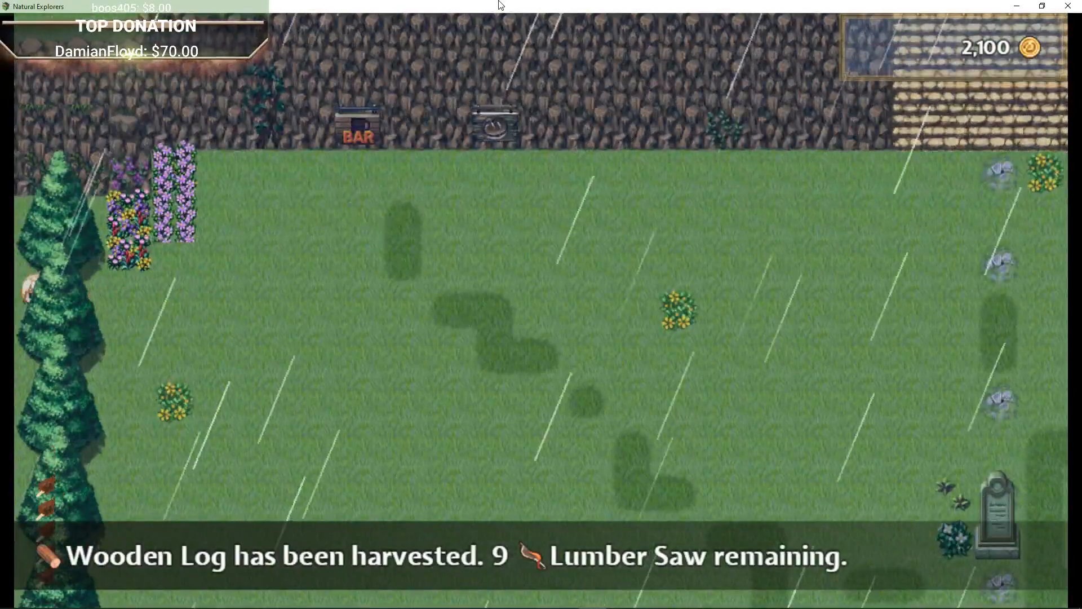
{"action": "key", "text": "Down"}
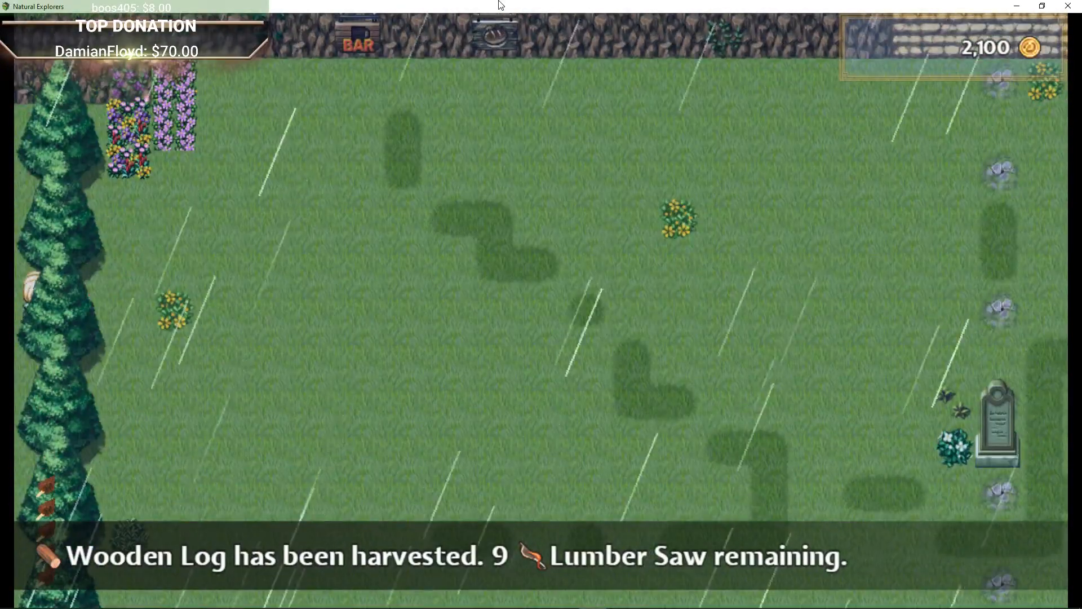
{"action": "key", "text": "Right"}
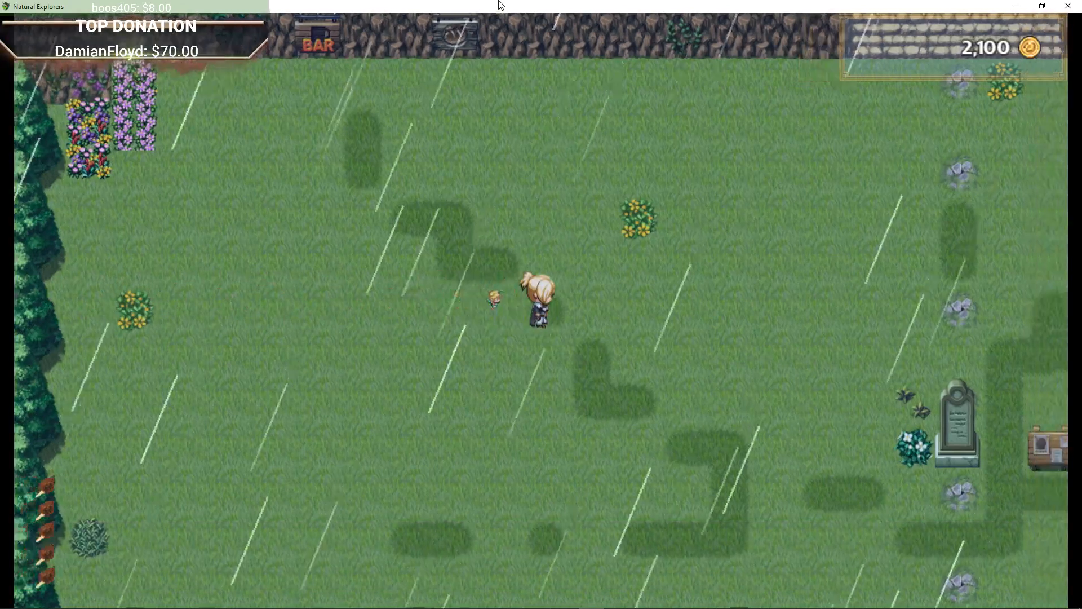
{"action": "key", "text": "Right"}
{"action": "key", "text": "Up"}
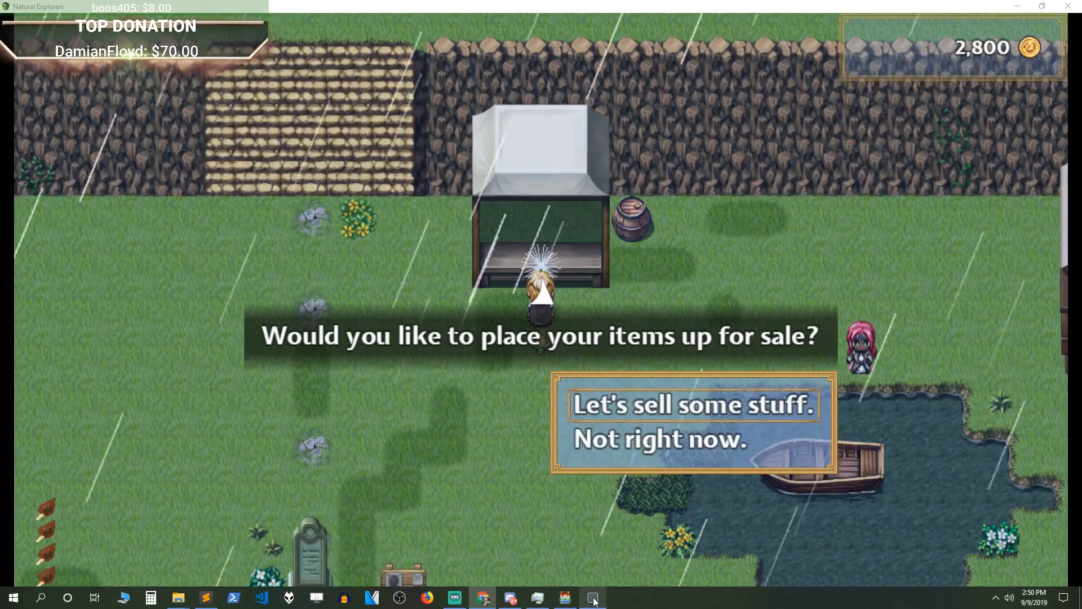
Switch to the RPG Maker editor with the Graveyard map and return to the running Natural Explorers playtest.
{"action": "mouse_move", "coordinate": [594, 601]}
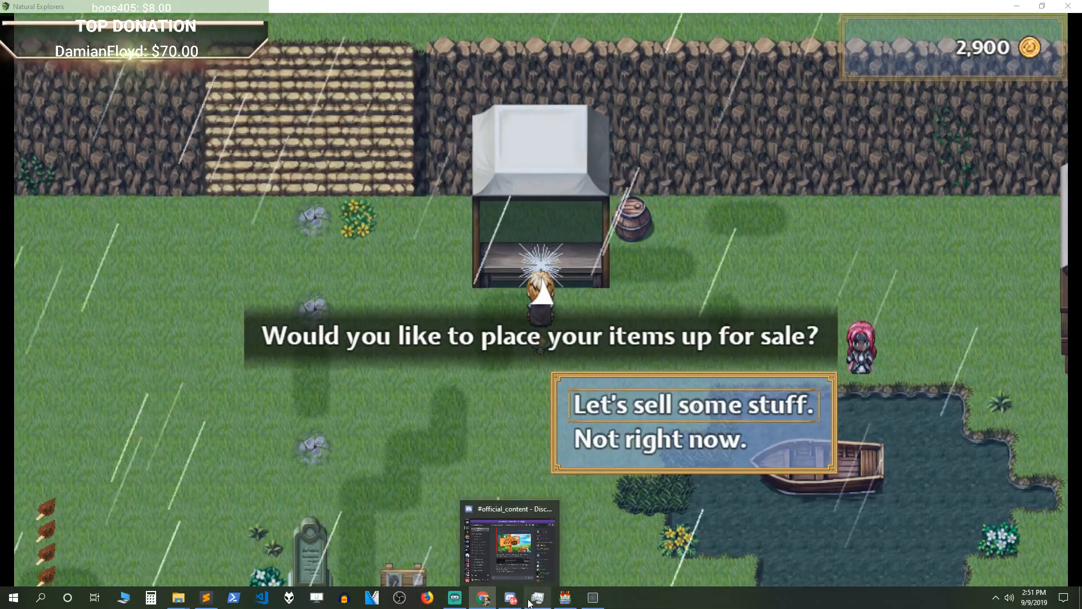
{"action": "left_click", "coordinate": [565, 598]}
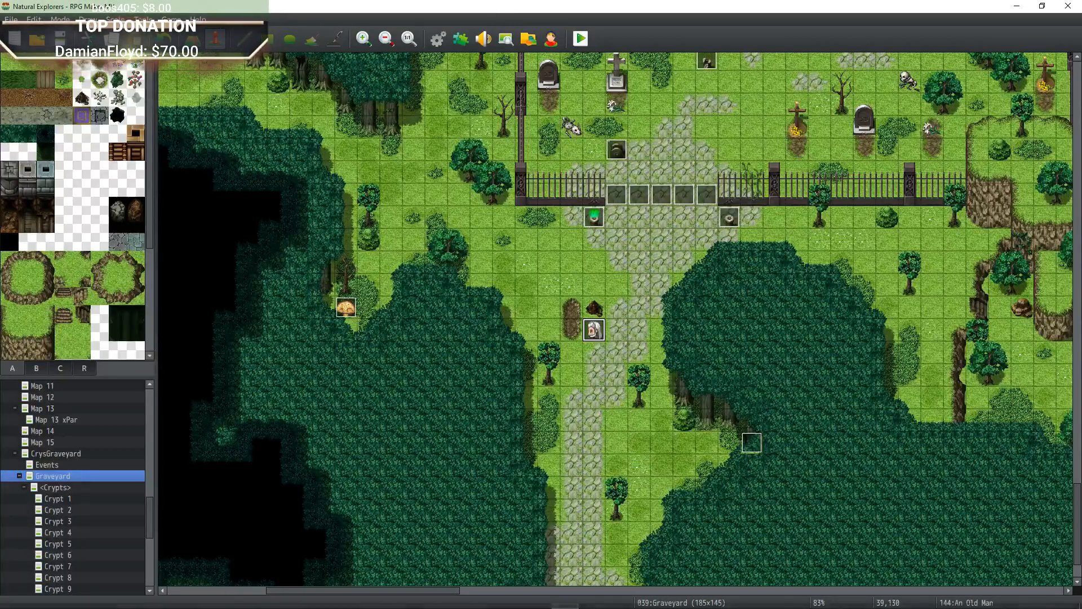
{"action": "left_click", "coordinate": [592, 600]}
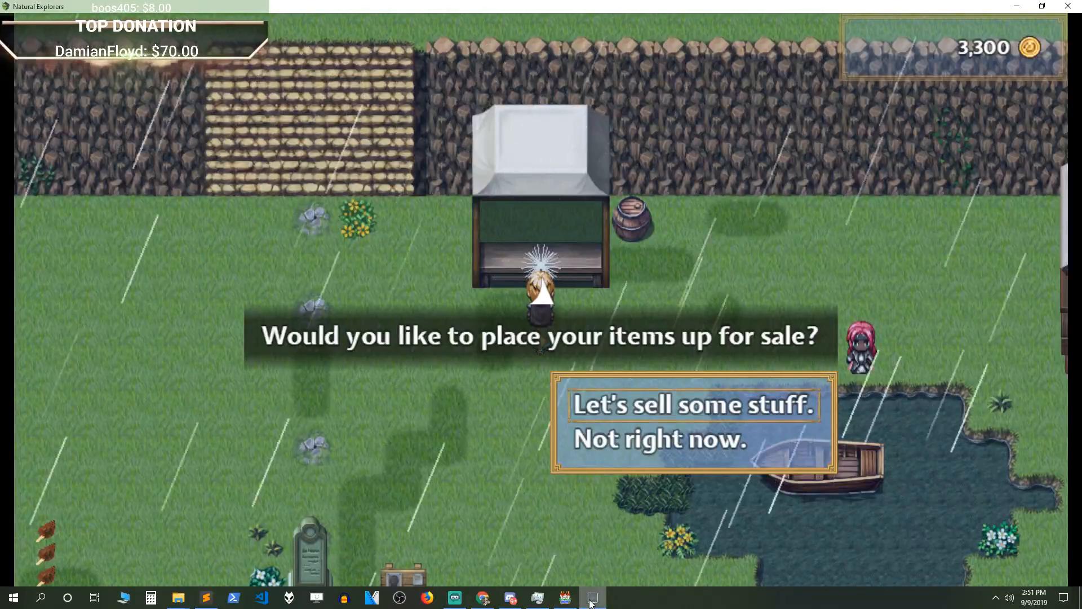
Agree to sell some stuff at the market stall and look through the full list of sellable items.
{"action": "key", "text": "Down"}
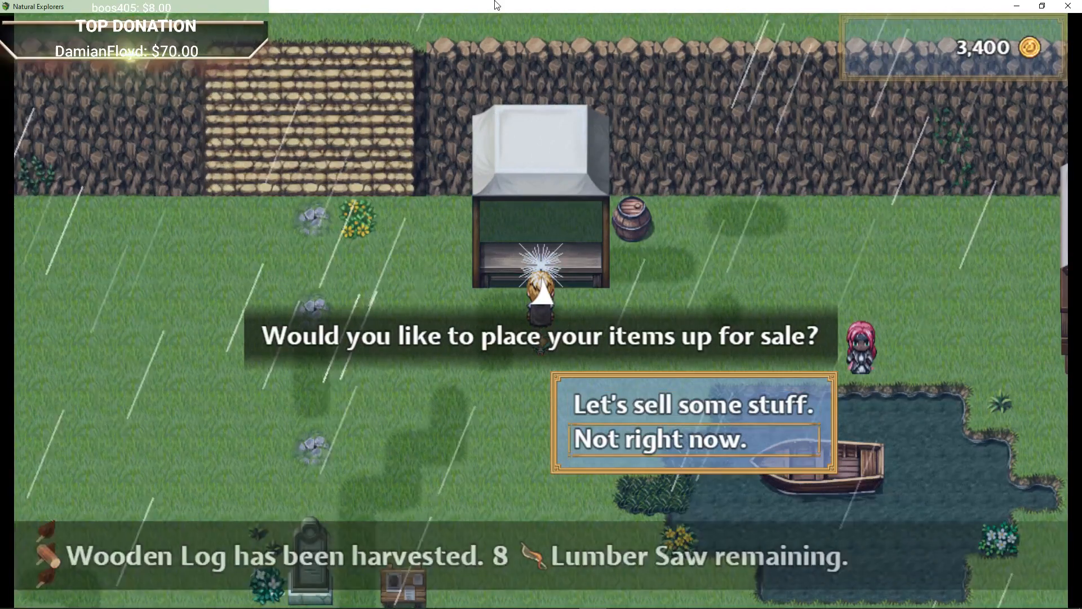
{"action": "key", "text": "Up"}
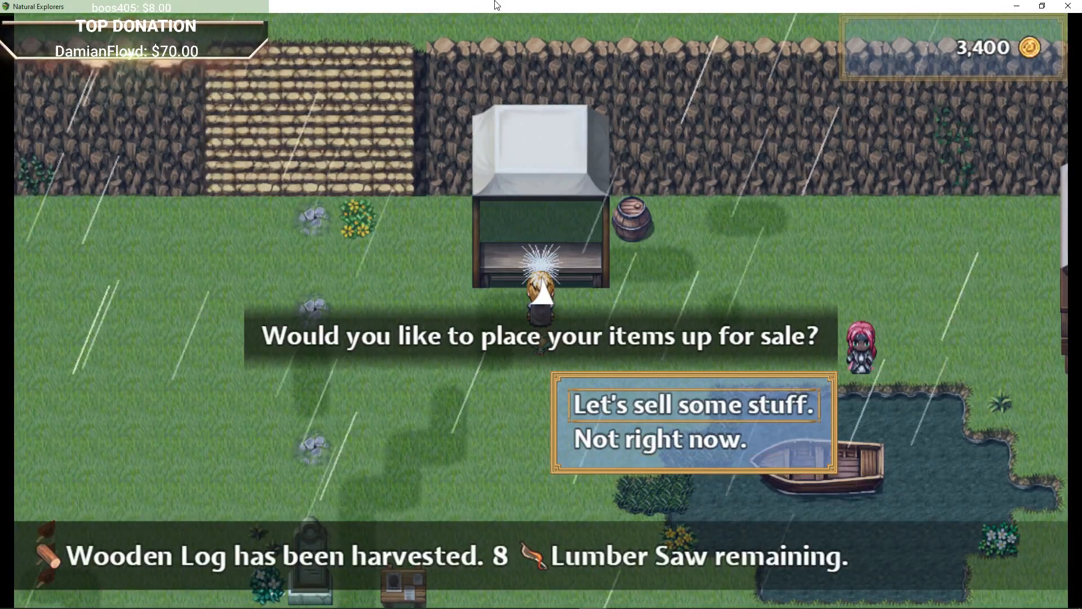
{"action": "key", "text": "Return"}
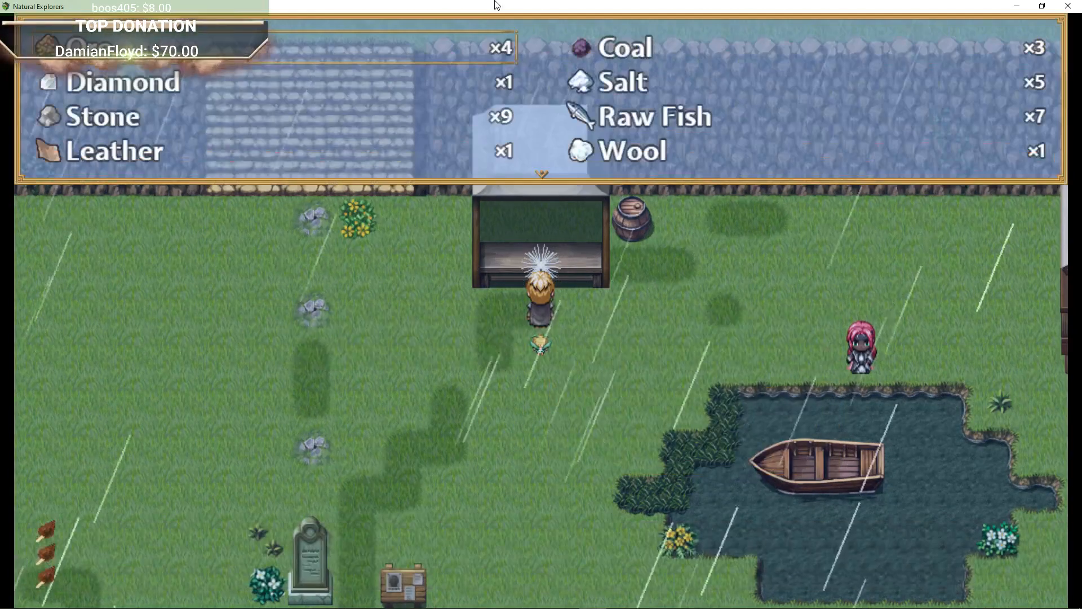
{"action": "key", "text": "Down"}
{"action": "key", "text": "Down"}
{"action": "key", "text": "Down"}
{"action": "key", "text": "Down"}
{"action": "key", "text": "Down"}
{"action": "key", "text": "Down"}
{"action": "key", "text": "Down"}
{"action": "key", "text": "Down"}
{"action": "key", "text": "Down"}
{"action": "key", "text": "Down"}
{"action": "key", "text": "Down"}
{"action": "key", "text": "Down"}
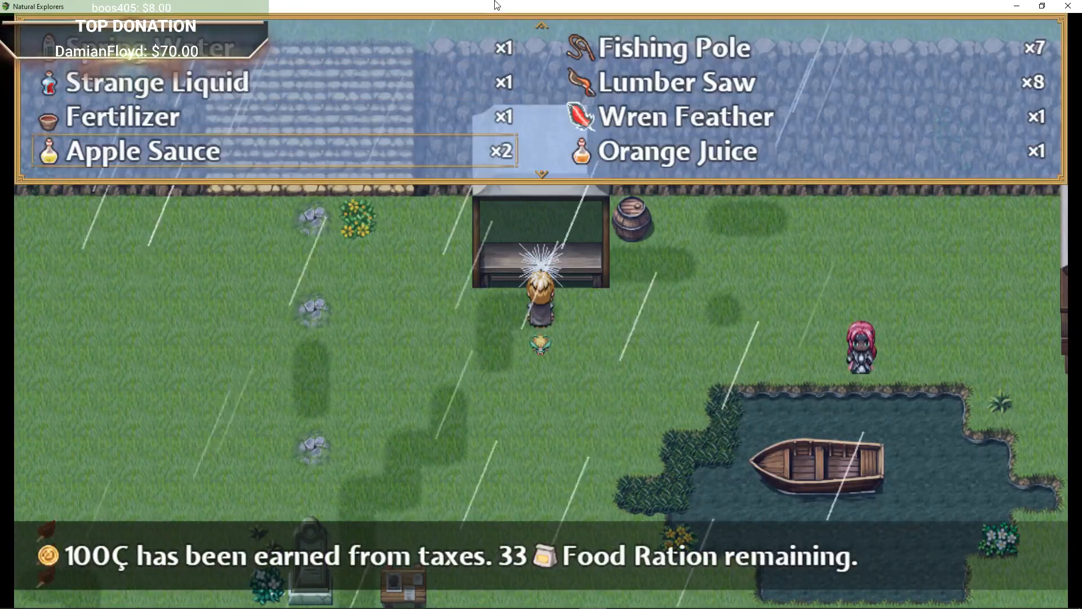
{"action": "key", "text": "Right"}
{"action": "key", "text": "Down"}
{"action": "key", "text": "Left"}
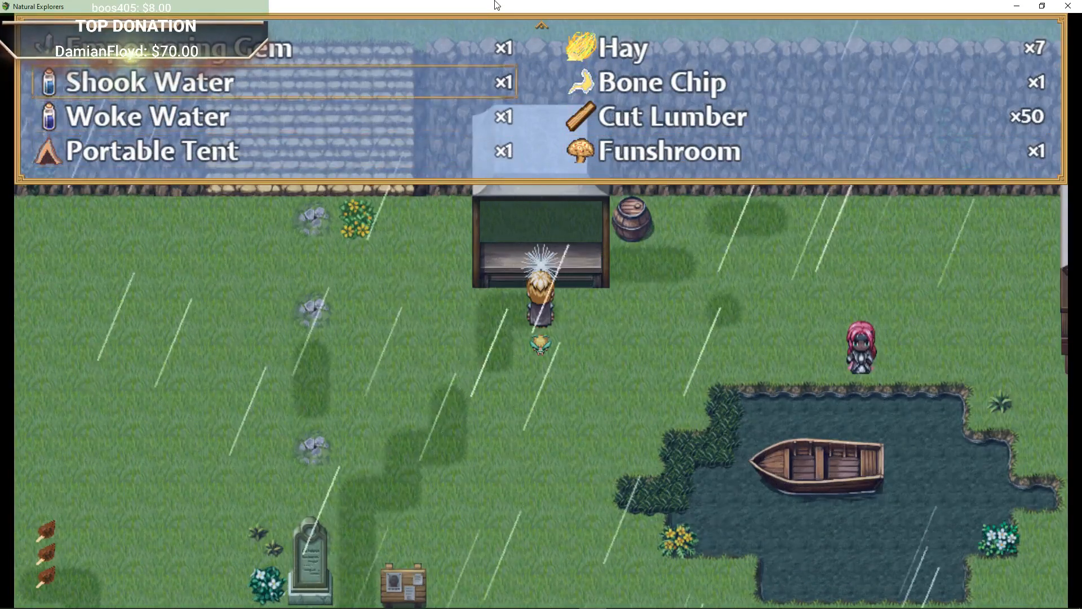
{"action": "key", "text": "Up"}
{"action": "key", "text": "Up"}
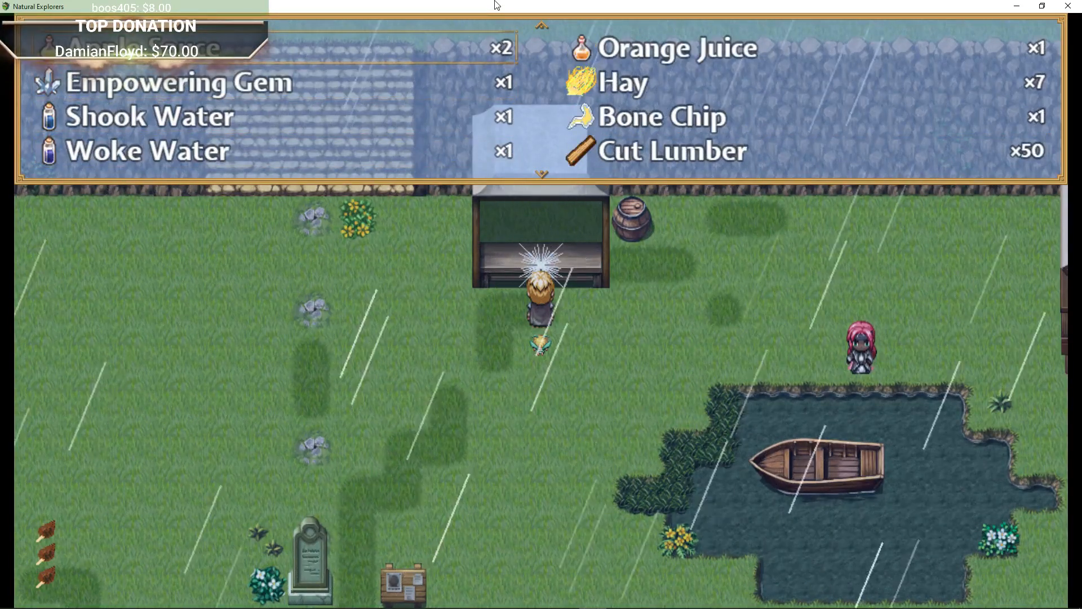
{"action": "key", "text": "Down"}
{"action": "key", "text": "Down"}
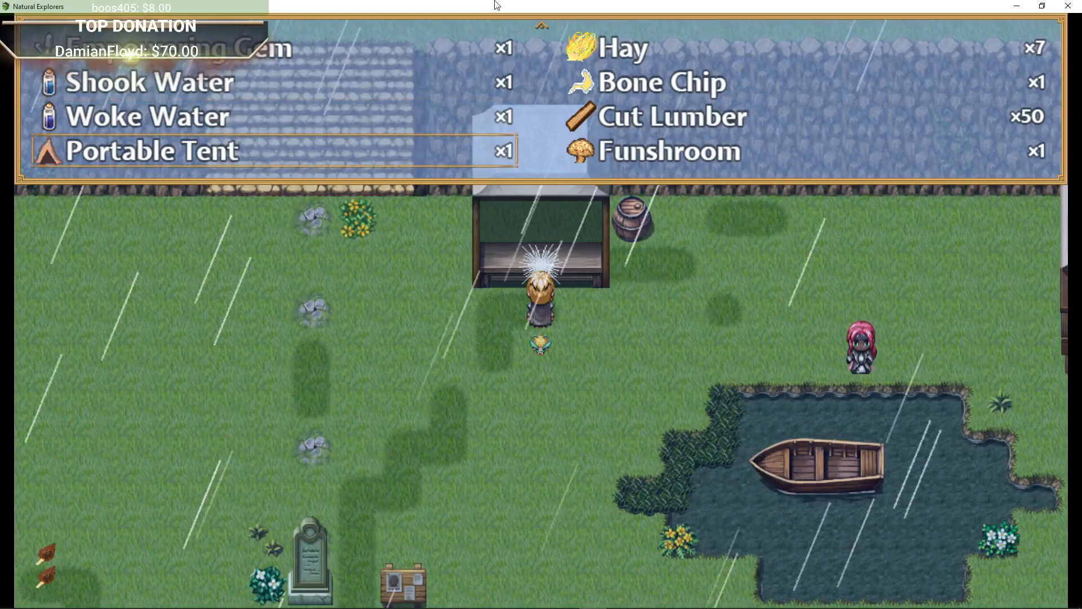
{"action": "key", "text": "Up"}
{"action": "key", "text": "Up"}
{"action": "key", "text": "Up"}
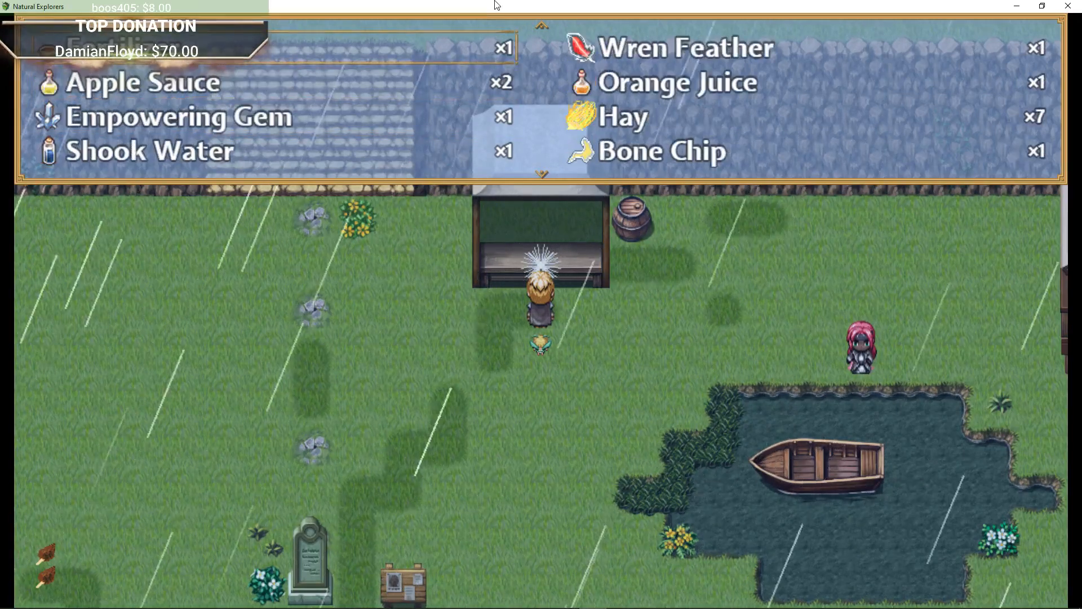
Try to put the Strange Liquid up for sale at a price of 30000 with a quantity of 00.
{"action": "key", "text": "Right"}
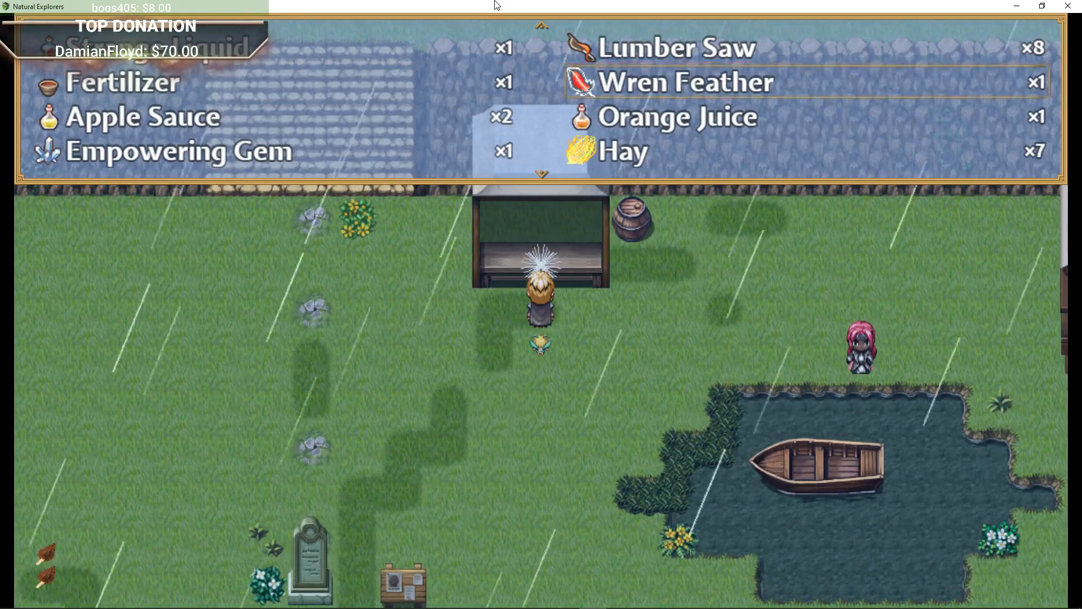
{"action": "key", "text": "Left"}
{"action": "key", "text": "Up"}
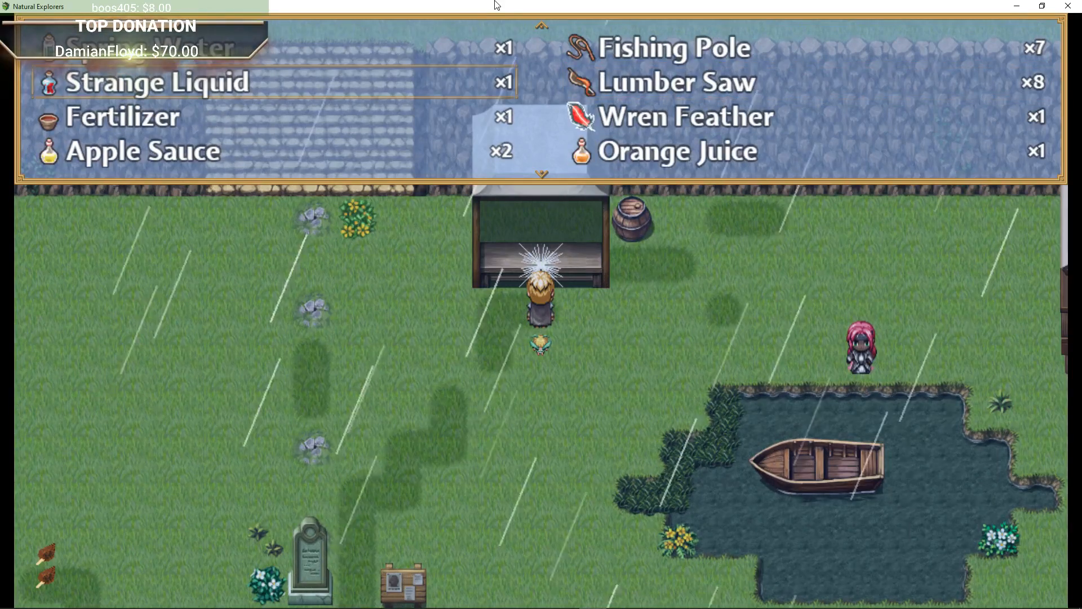
{"action": "key", "text": "Return"}
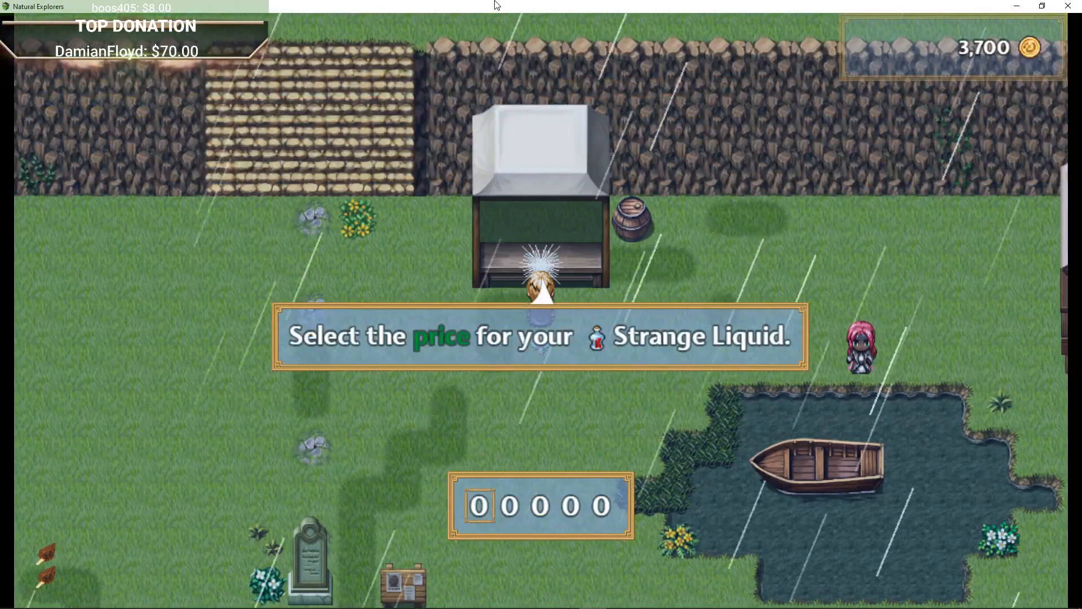
{"action": "key", "text": "Up"}
{"action": "key", "text": "Up"}
{"action": "key", "text": "Up"}
{"action": "key", "text": "Up"}
{"action": "key", "text": "Up"}
{"action": "key", "text": "Up"}
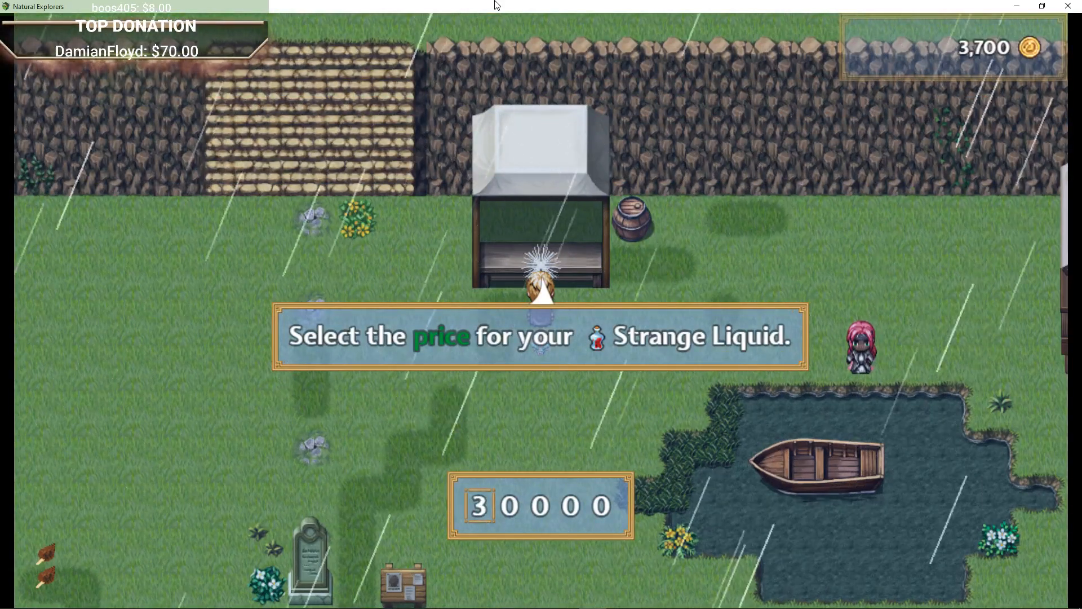
{"action": "key", "text": "Return"}
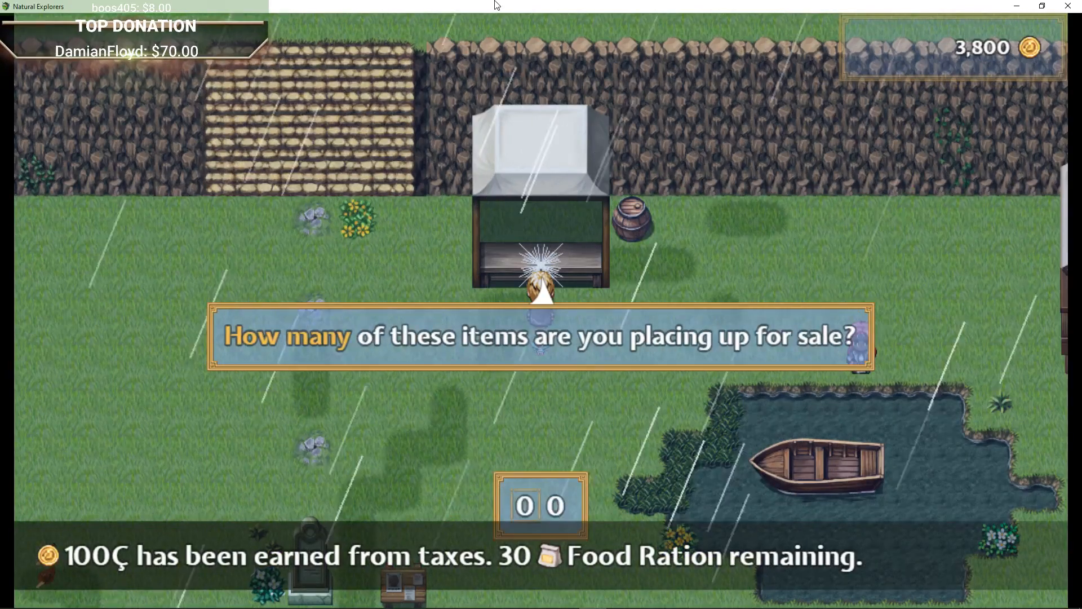
{"action": "key", "text": "Return"}
{"action": "key", "text": "Return"}
Walk east past the pond to the Travelling Merchant, talk to him, and open his shop.
{"action": "key", "text": "Right"}
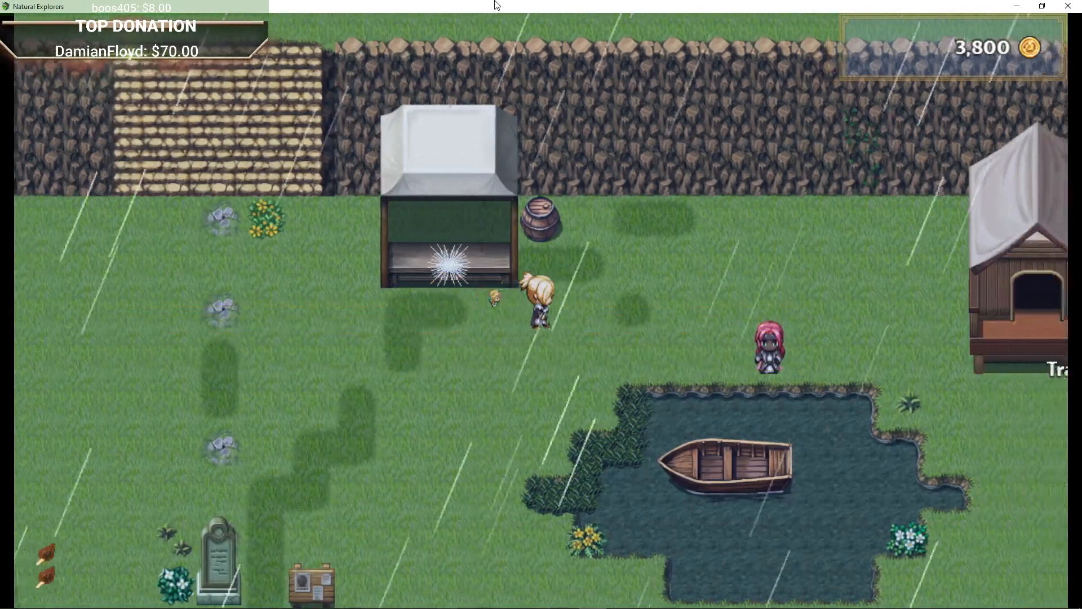
{"action": "key", "text": "Right"}
{"action": "key", "text": "Up"}
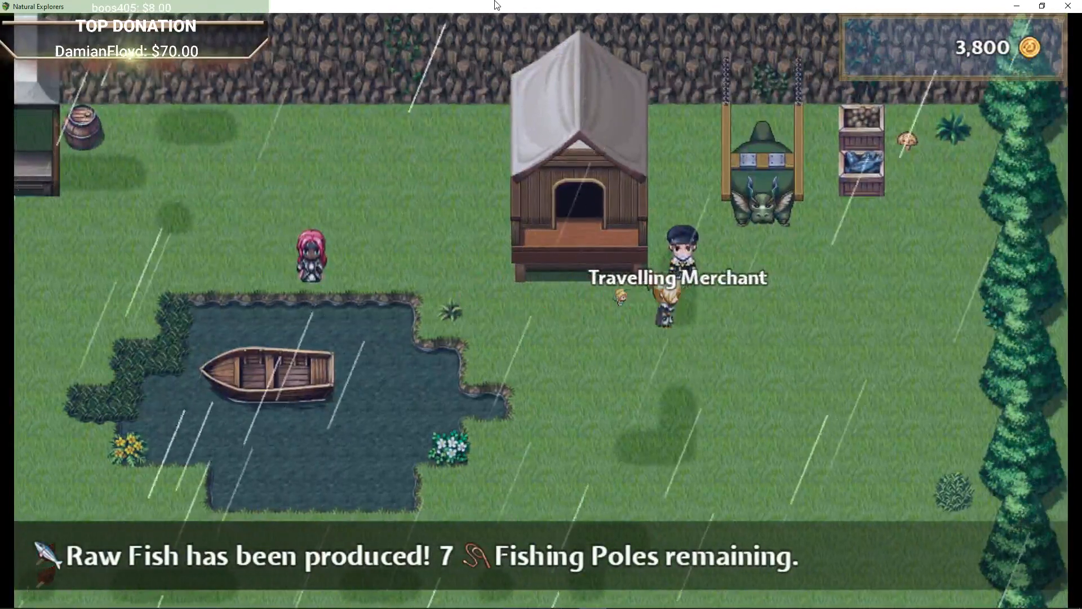
{"action": "key", "text": "Return"}
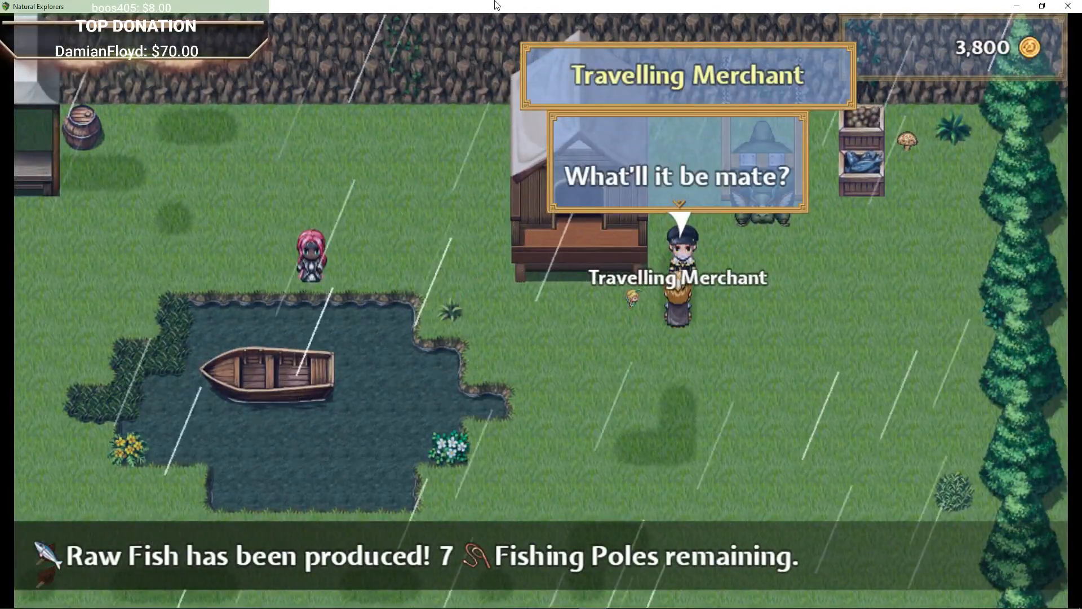
{"action": "key", "text": "Return"}
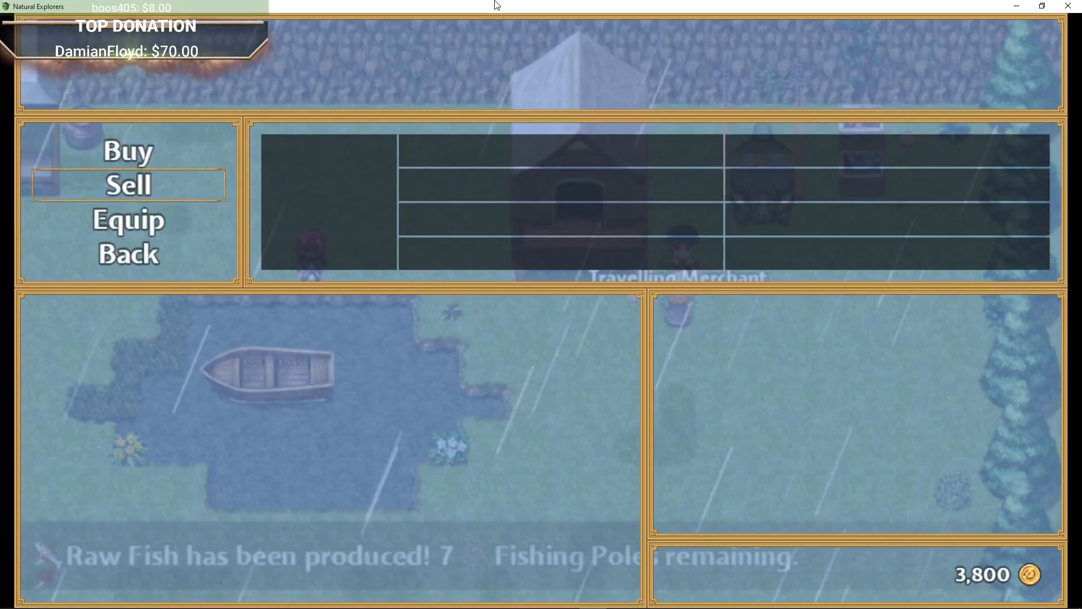
Check the merchant's offer for selling one Strange Liquid, cancel the sale and leave the shop.
{"action": "key", "text": "Return"}
{"action": "key", "text": "Return"}
{"action": "key", "text": "Up"}
{"action": "key", "text": "Up"}
{"action": "key", "text": "Up"}
{"action": "key", "text": "Up"}
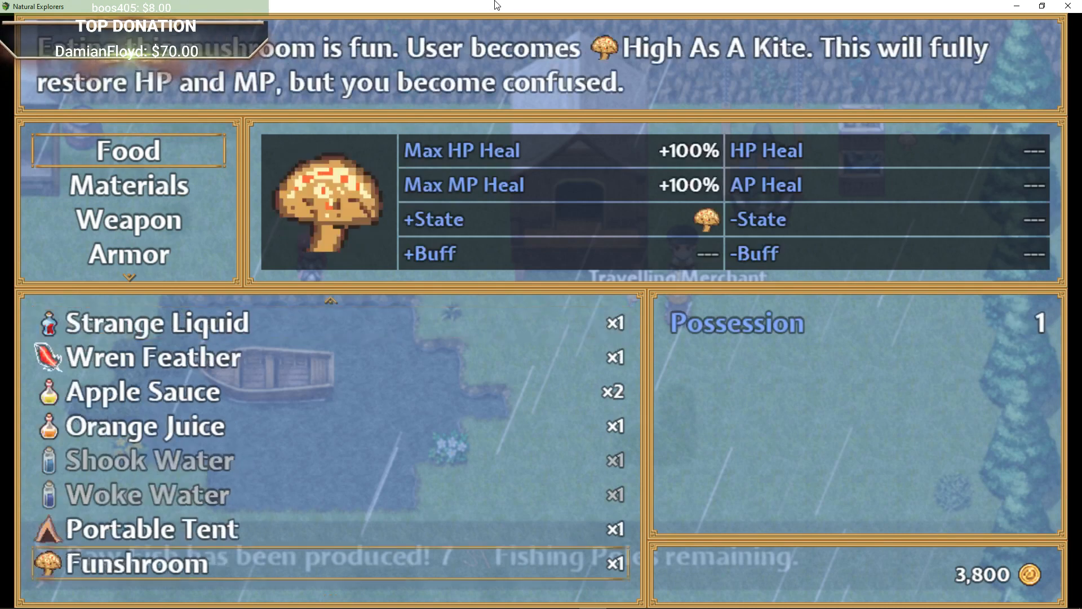
{"action": "key", "text": "Up"}
{"action": "key", "text": "Up"}
{"action": "key", "text": "Up"}
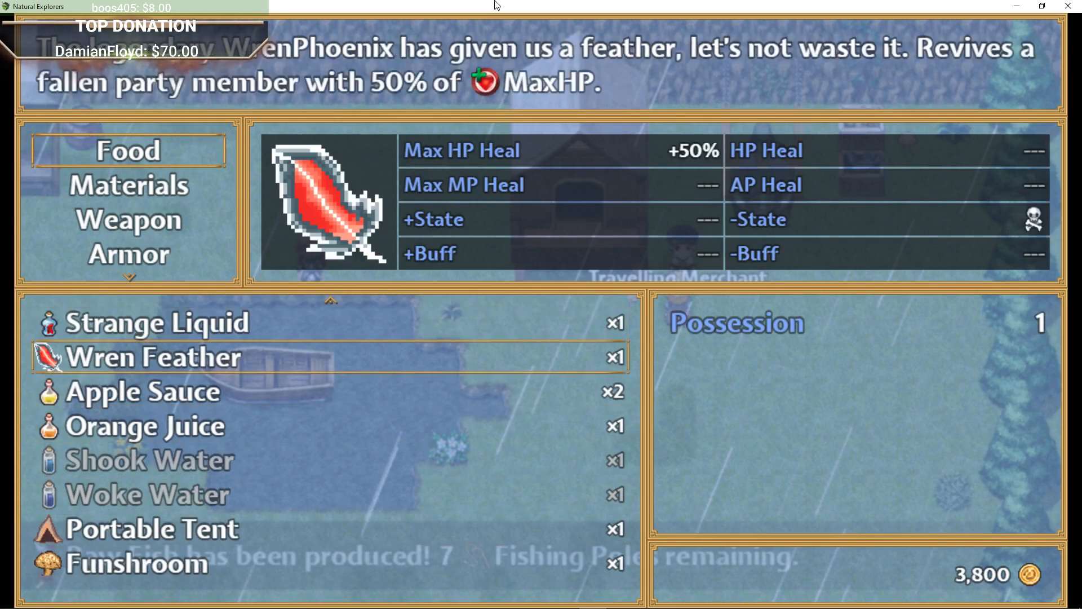
{"action": "key", "text": "Up"}
{"action": "key", "text": "Return"}
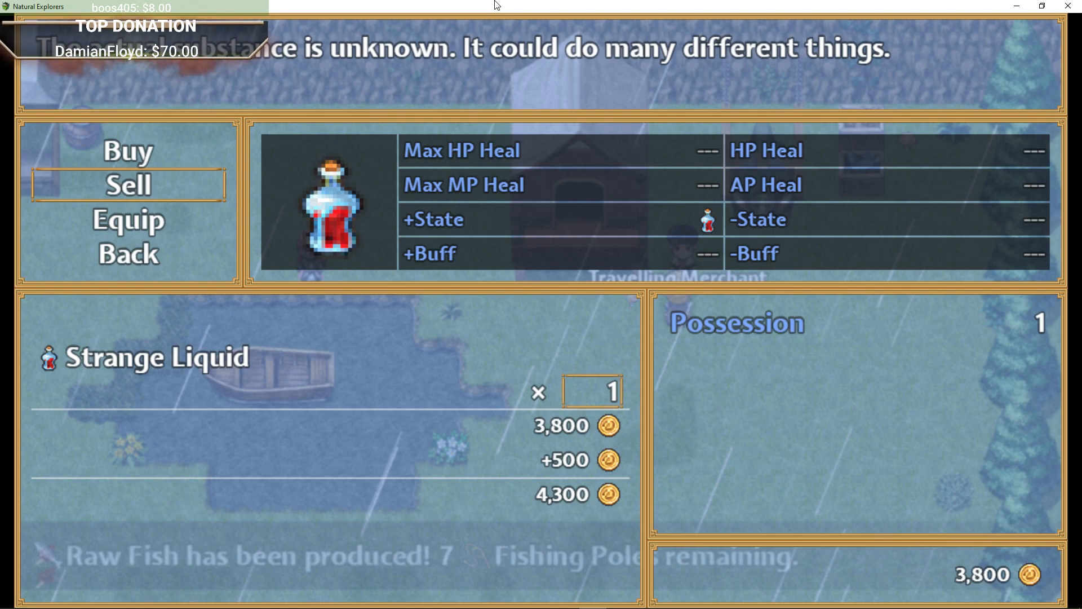
{"action": "key", "text": "Escape"}
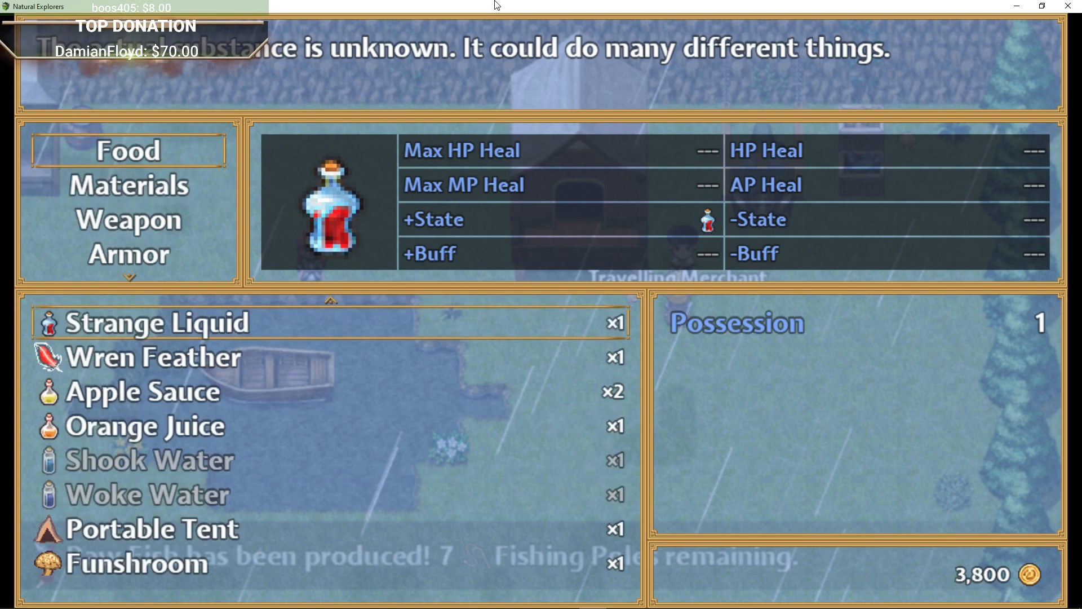
{"action": "key", "text": "Escape"}
{"action": "key", "text": "Escape"}
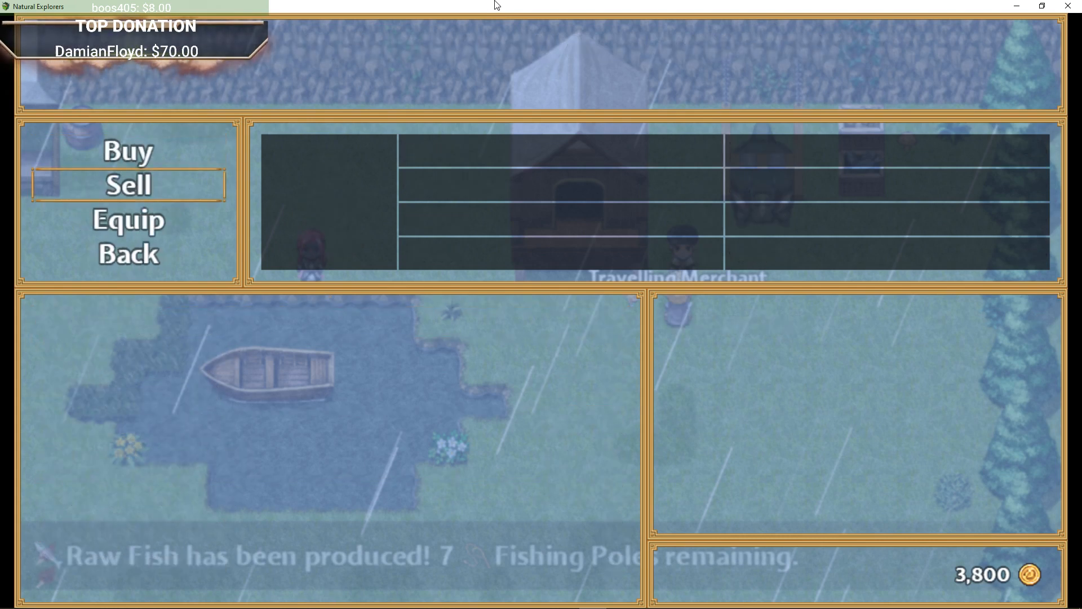
{"action": "key", "text": "Escape"}
Walk back west past the pond to the market stall and face its counter.
{"action": "key", "text": "Down"}
{"action": "key", "text": "Left"}
{"action": "key", "text": "Up"}
{"action": "key", "text": "Left"}
{"action": "key", "text": "Up"}
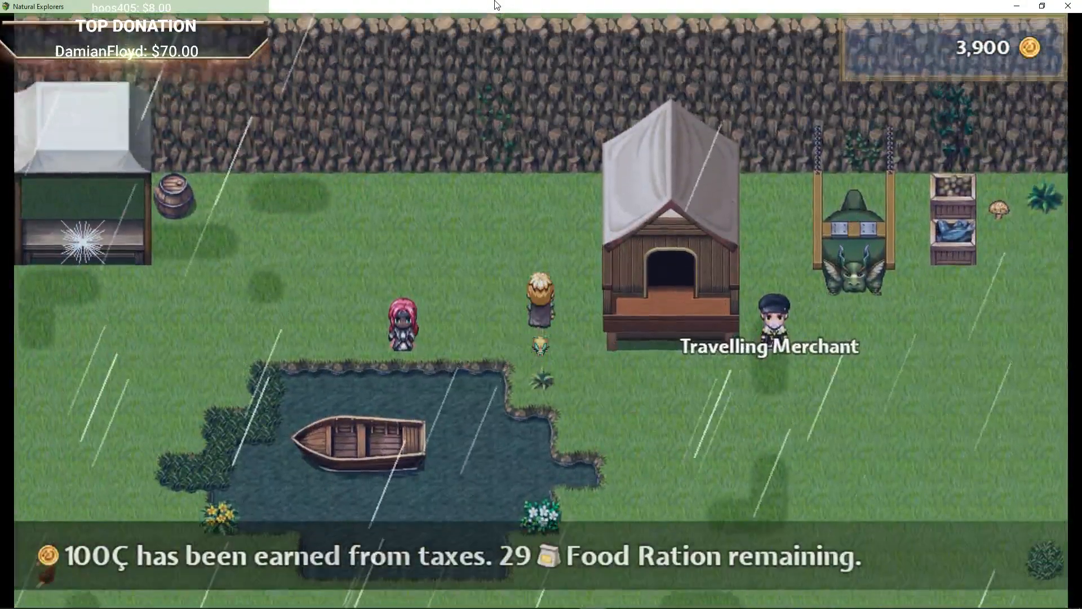
{"action": "key", "text": "Left"}
{"action": "key", "text": "Up"}
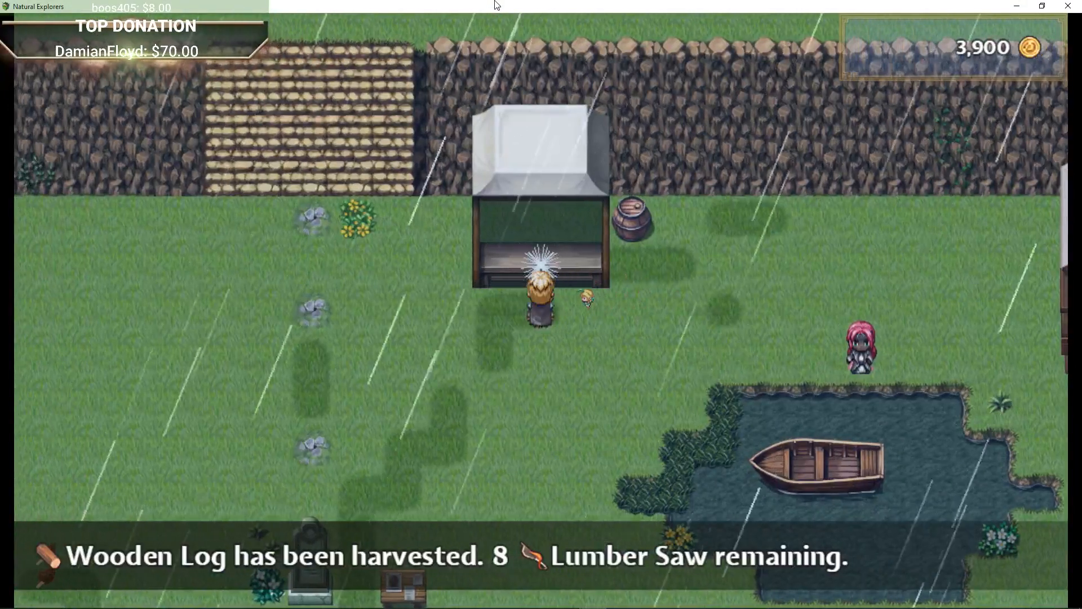
Try to put the Strange Liquid up for sale at the stall at a price of 400 with a quantity of 1.
{"action": "key", "text": "Return"}
{"action": "key", "text": "Return"}
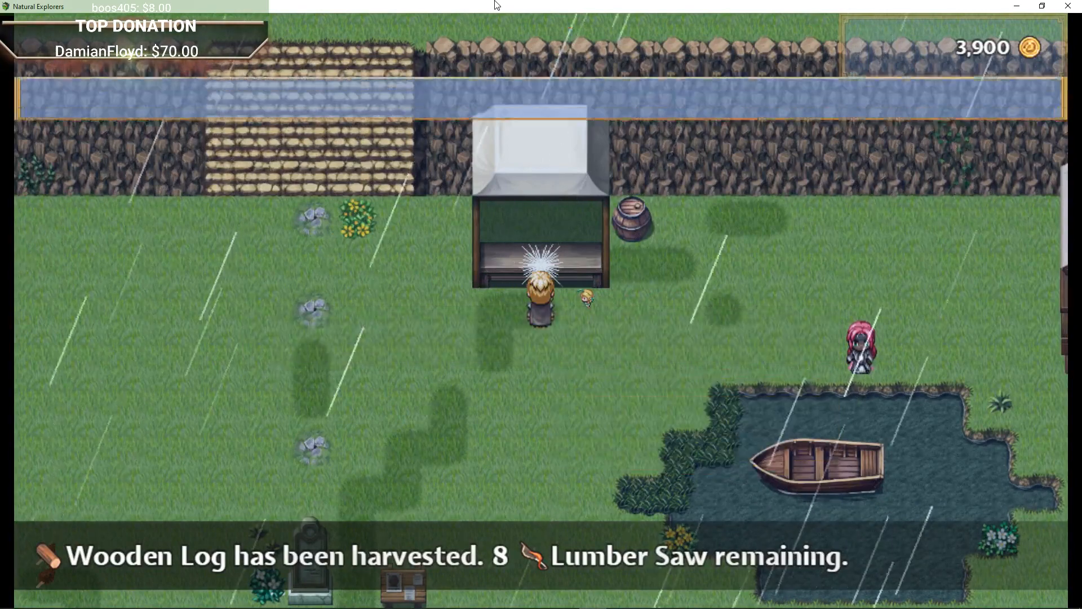
{"action": "key", "text": "Down"}
{"action": "key", "text": "Down"}
{"action": "key", "text": "Down"}
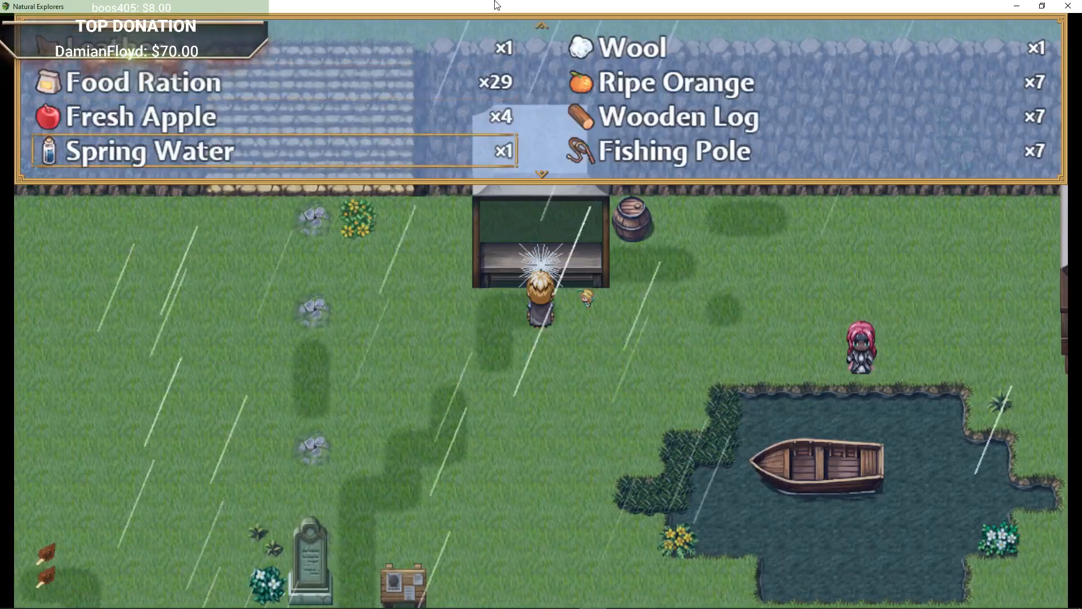
{"action": "key", "text": "Down"}
{"action": "key", "text": "Return"}
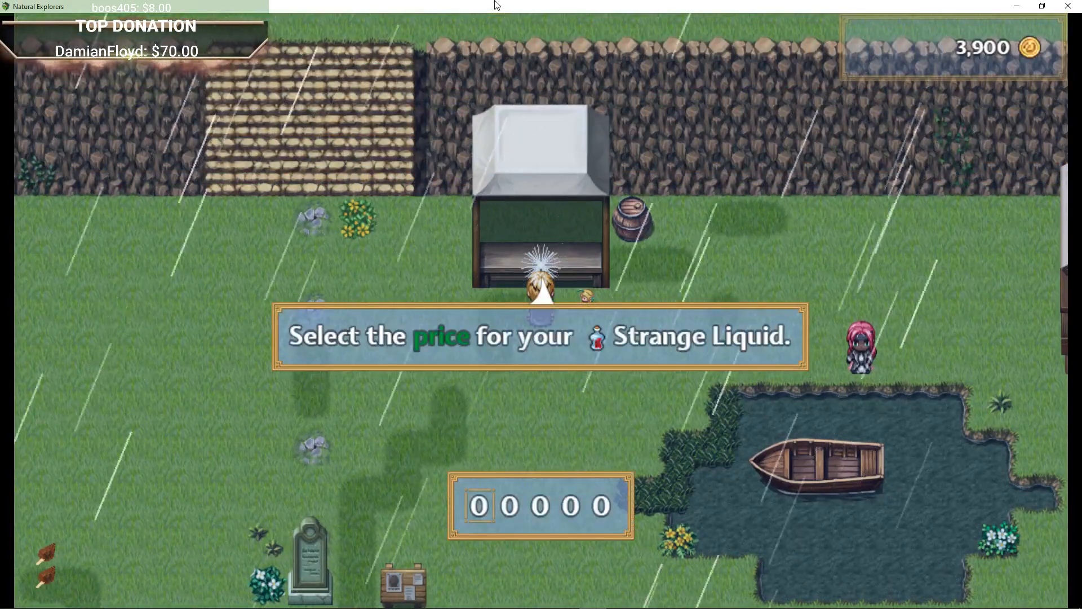
{"action": "key", "text": "Right"}
{"action": "key", "text": "Right"}
{"action": "key", "text": "Up"}
{"action": "key", "text": "Up"}
{"action": "key", "text": "Up"}
{"action": "key", "text": "Up"}
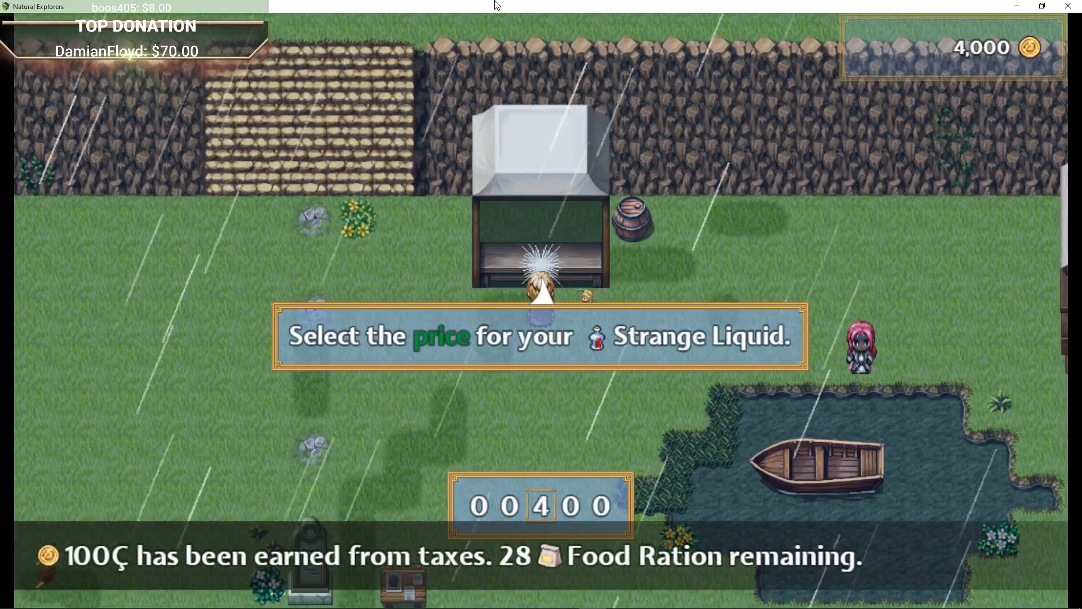
{"action": "key", "text": "Return"}
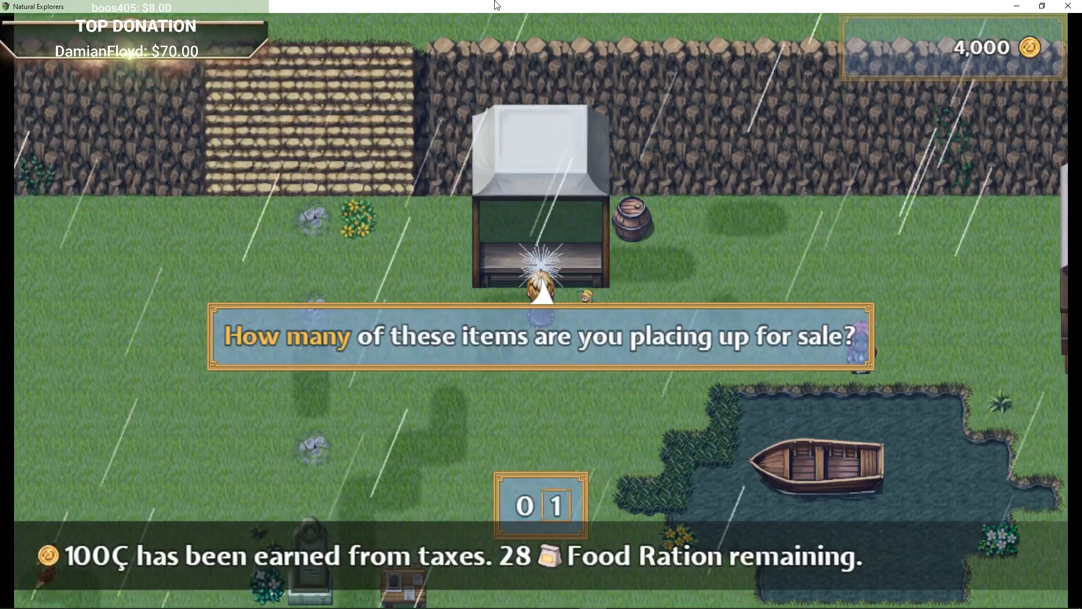
{"action": "key", "text": "Return"}
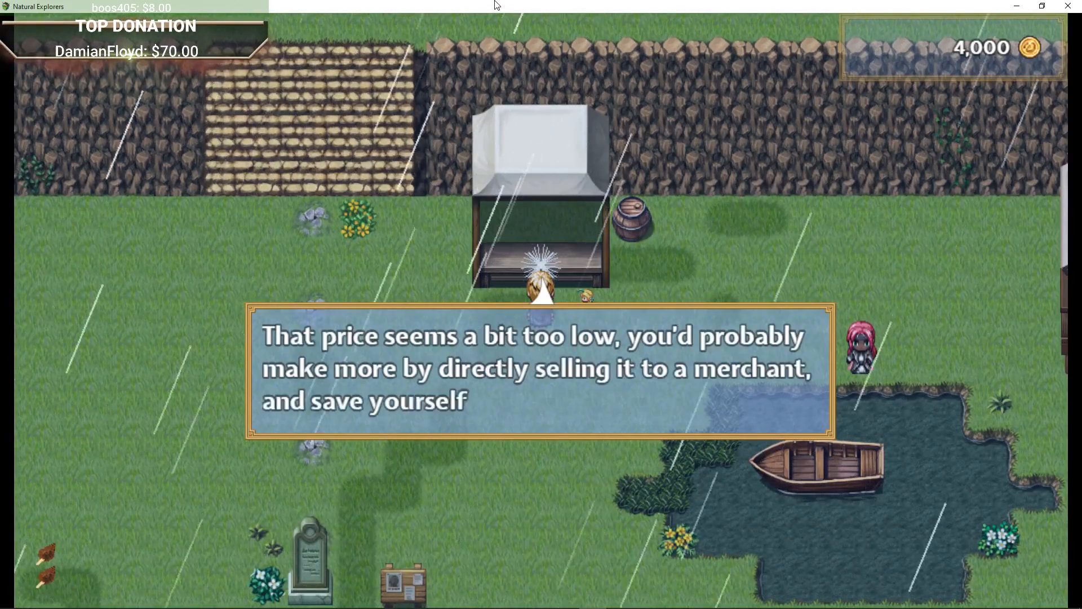
{"action": "key", "text": "Return"}
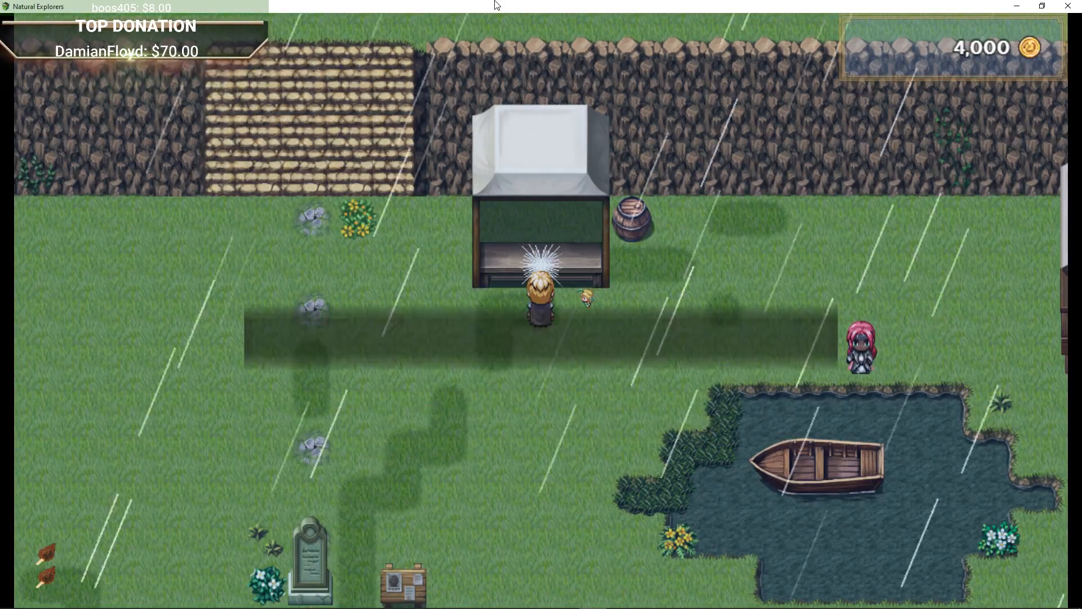
Try to put the Strange Liquid up for sale at a price of 3000 with a quantity of 1.
{"action": "key", "text": "Return"}
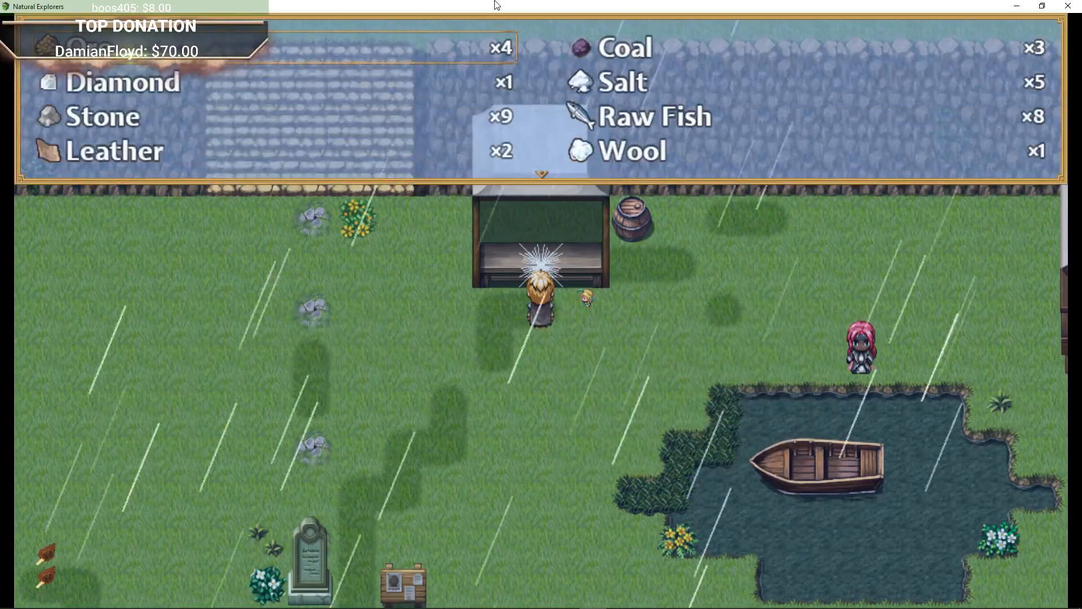
{"action": "key", "text": "Down"}
{"action": "key", "text": "Down"}
{"action": "key", "text": "Down"}
{"action": "key", "text": "Down"}
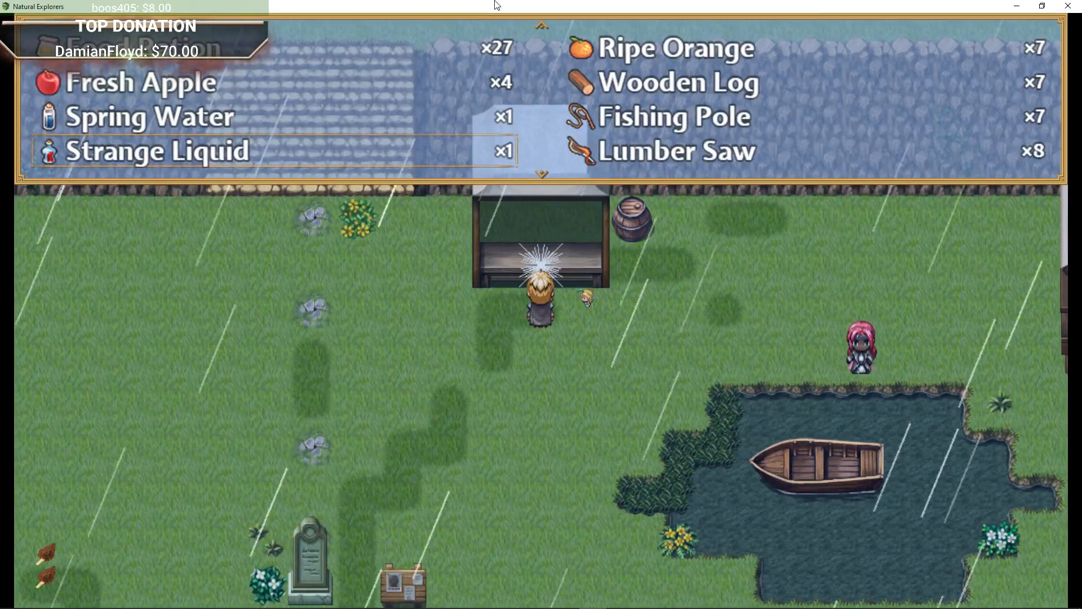
{"action": "key", "text": "Return"}
{"action": "key", "text": "Right"}
{"action": "key", "text": "Up"}
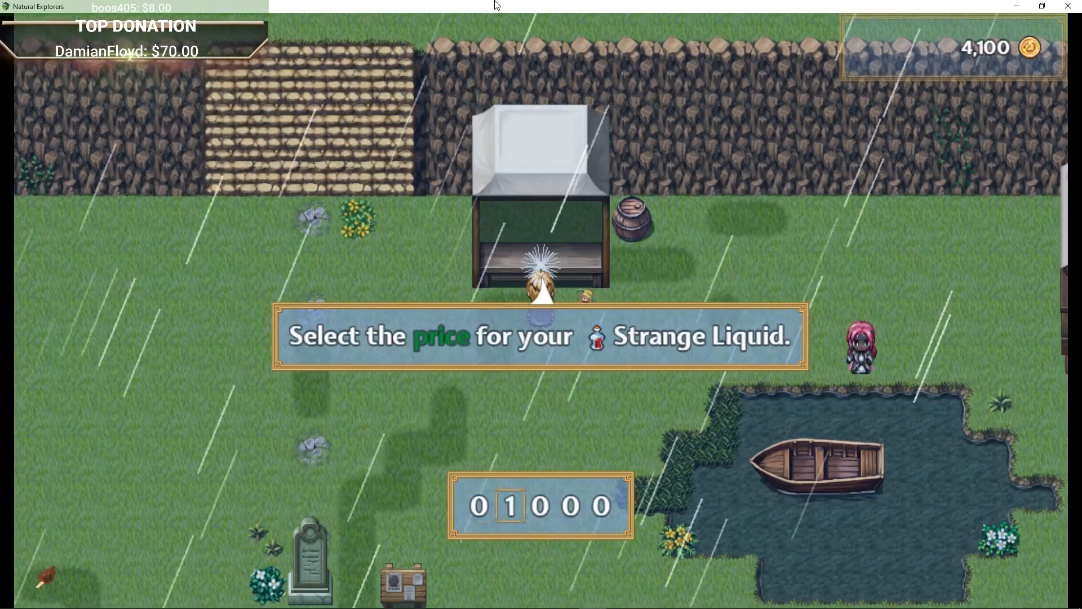
{"action": "key", "text": "Up"}
{"action": "key", "text": "Right"}
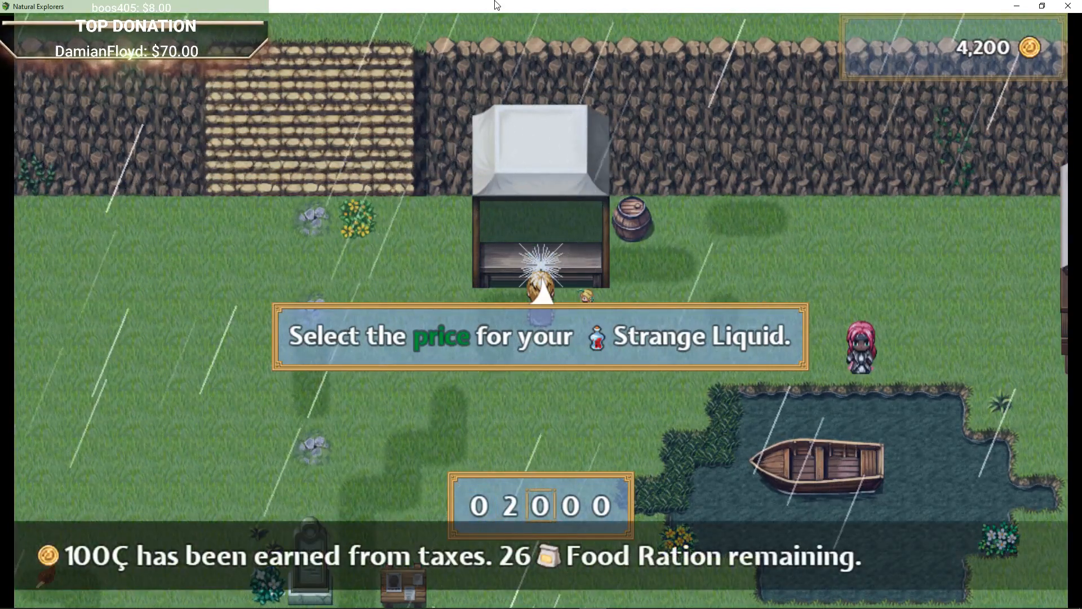
{"action": "key", "text": "Left"}
{"action": "key", "text": "Up"}
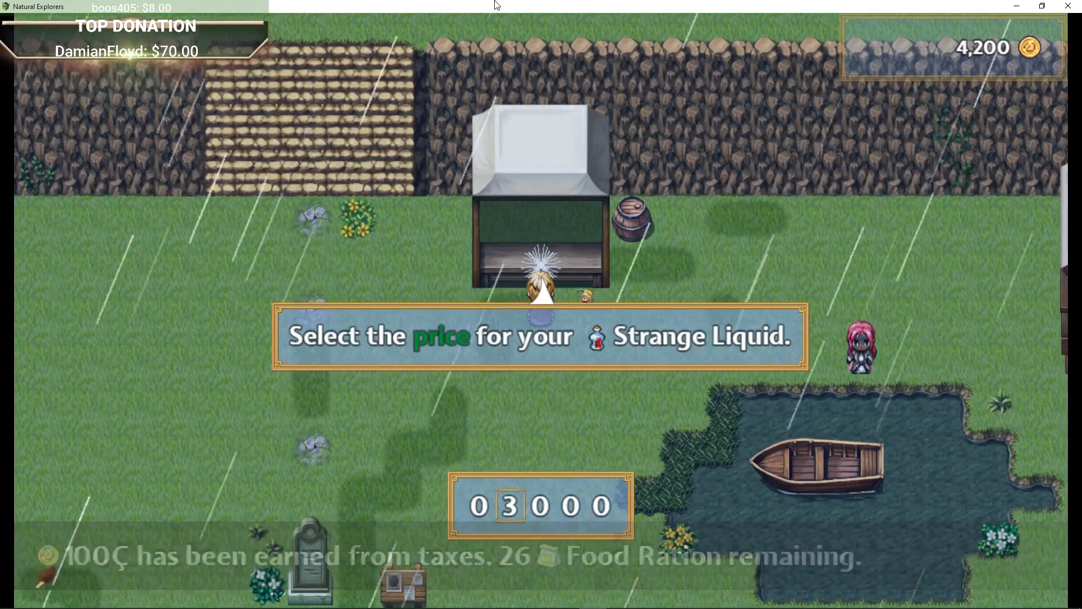
{"action": "key", "text": "Return"}
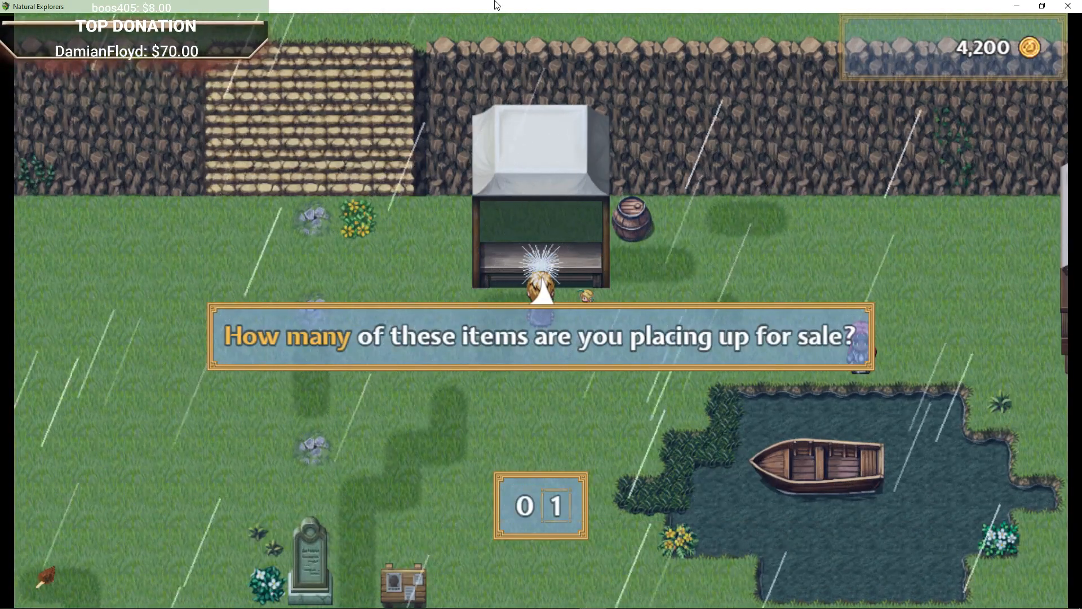
{"action": "key", "text": "Return"}
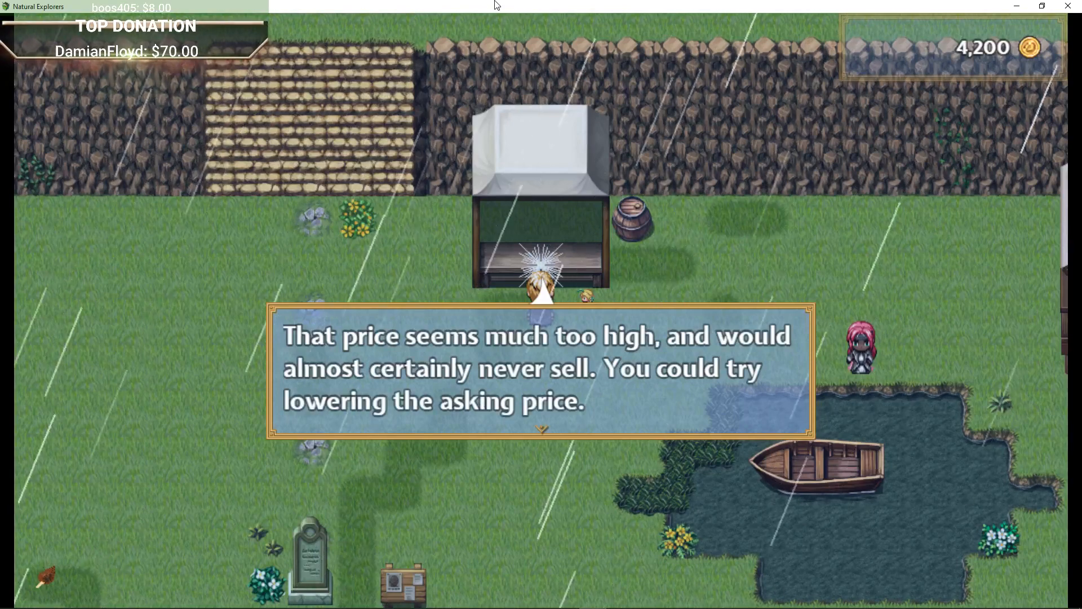
{"action": "key", "text": "Return"}
Try to put the Strange Liquid up for sale at a price of 2000 with a quantity of 12.
{"action": "key", "text": "Return"}
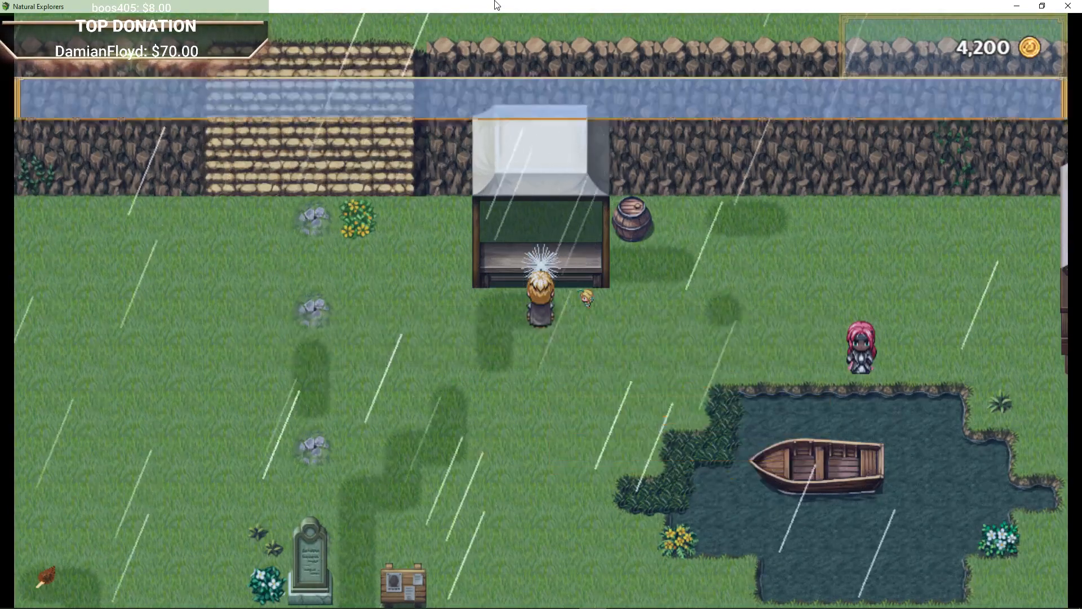
{"action": "key", "text": "Down"}
{"action": "key", "text": "Down"}
{"action": "key", "text": "Down"}
{"action": "key", "text": "Down"}
{"action": "key", "text": "Down"}
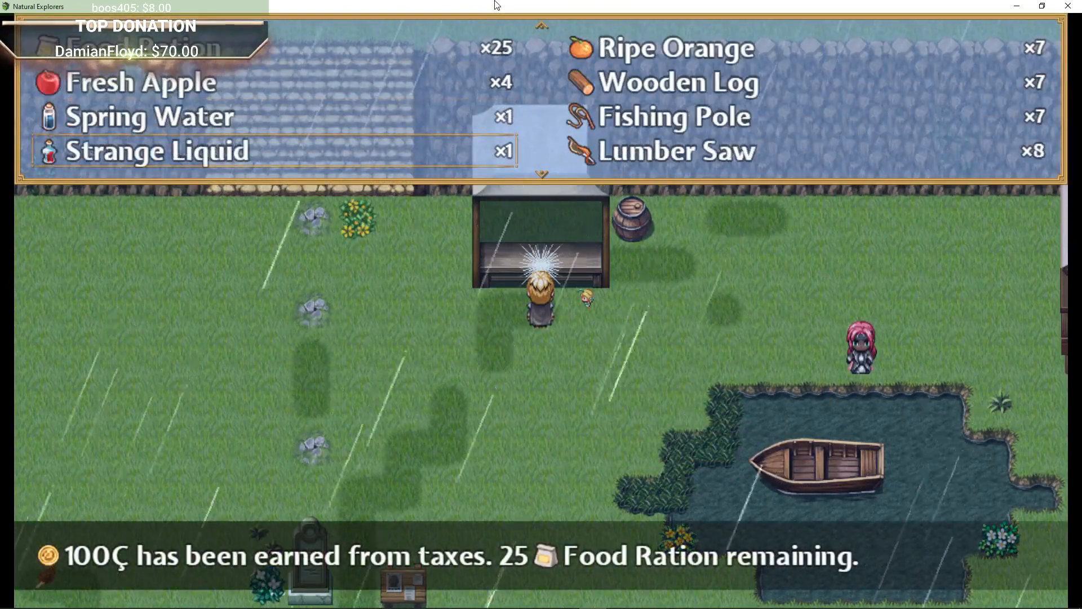
{"action": "key", "text": "Return"}
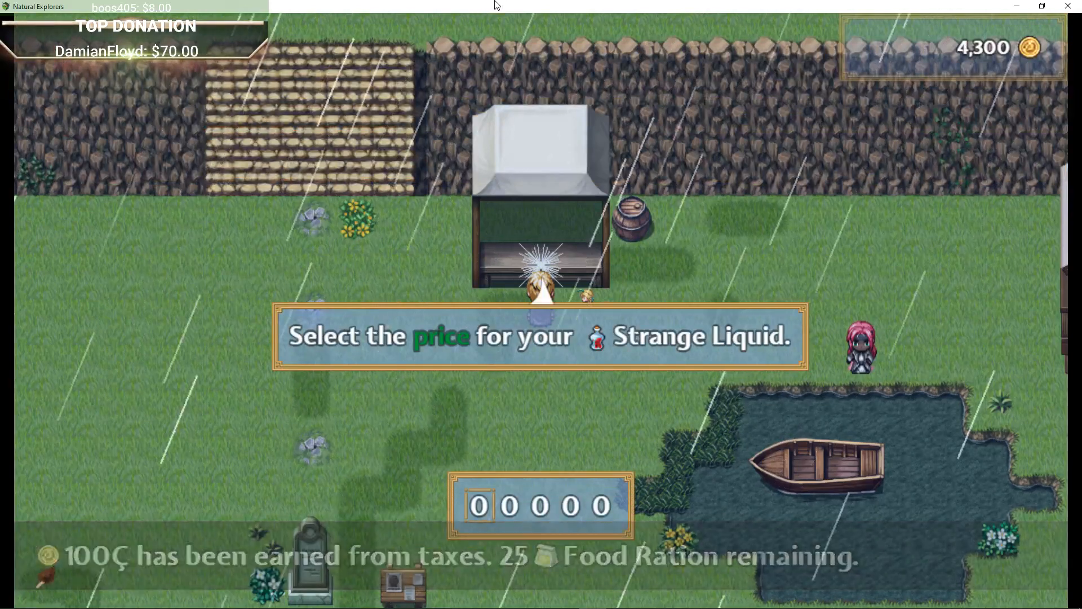
{"action": "key", "text": "Right"}
{"action": "key", "text": "Up"}
{"action": "key", "text": "Up"}
{"action": "key", "text": "Return"}
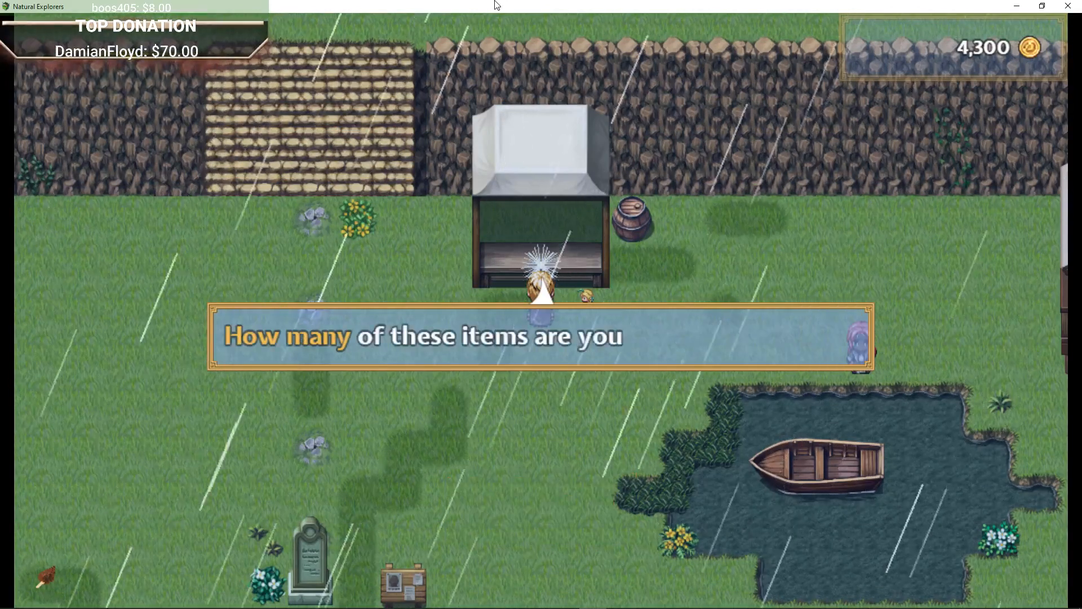
{"action": "key", "text": "Up"}
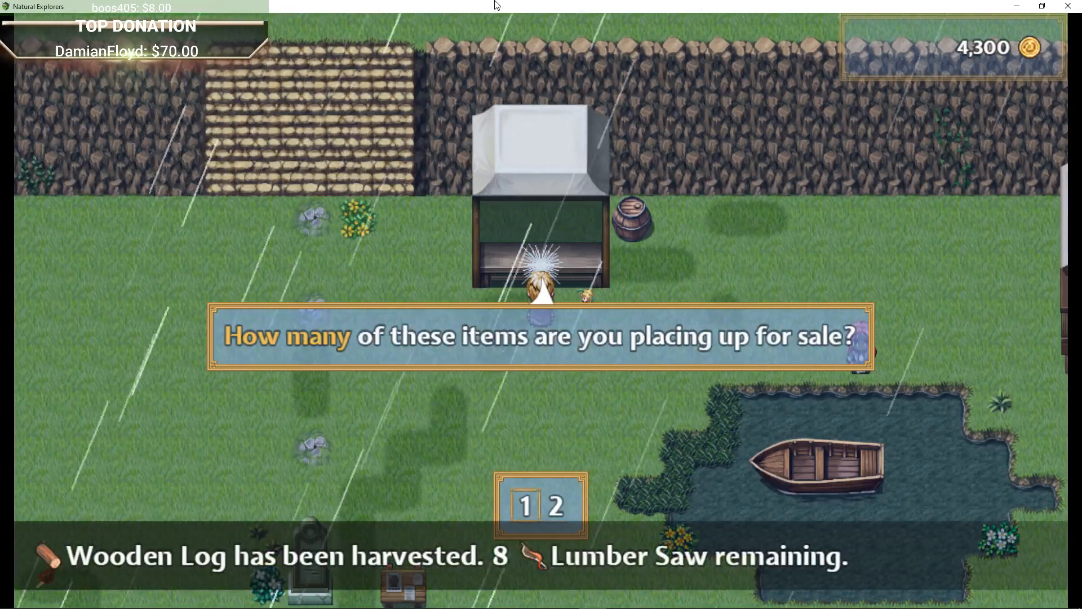
{"action": "key", "text": "Return"}
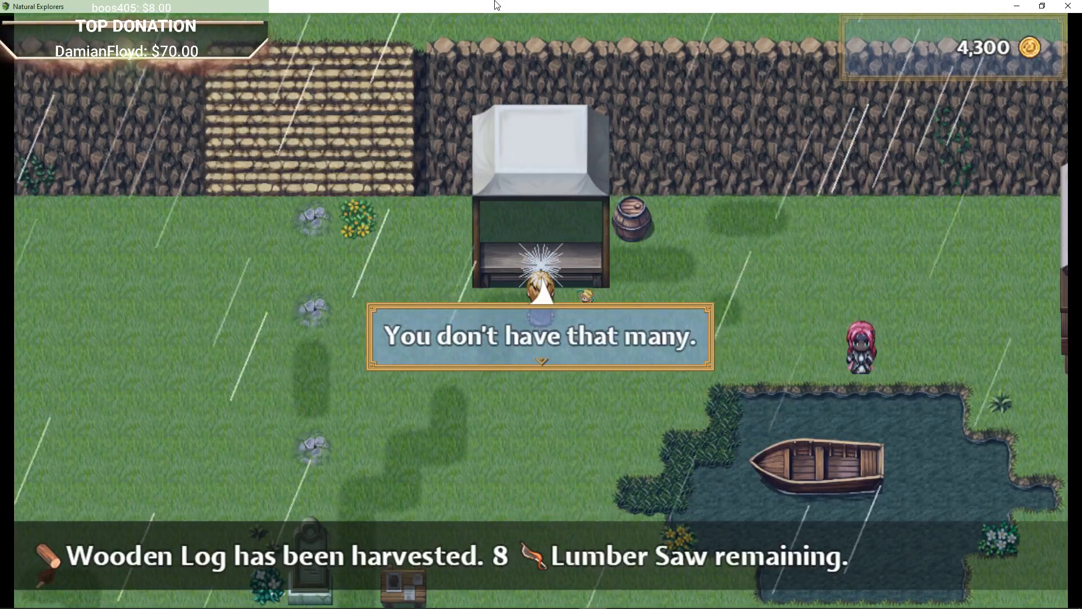
{"action": "key", "text": "Return"}
Try to put the Strange Liquid up for sale at a price of 2000 with a quantity of 00.
{"action": "key", "text": "Return"}
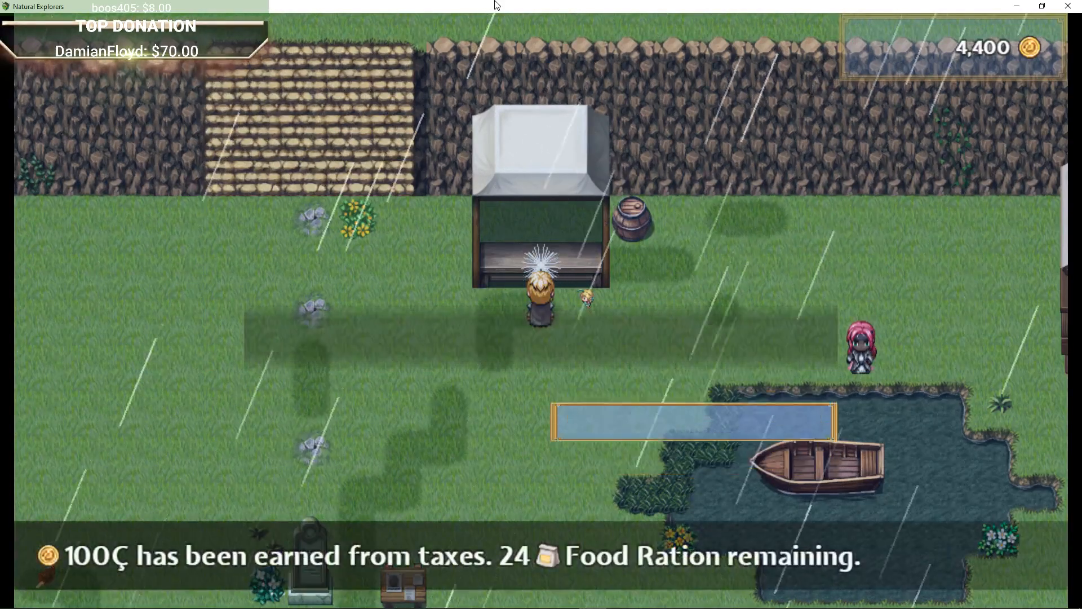
{"action": "key", "text": "Down"}
{"action": "key", "text": "Down"}
{"action": "key", "text": "Down"}
{"action": "key", "text": "Down"}
{"action": "key", "text": "Down"}
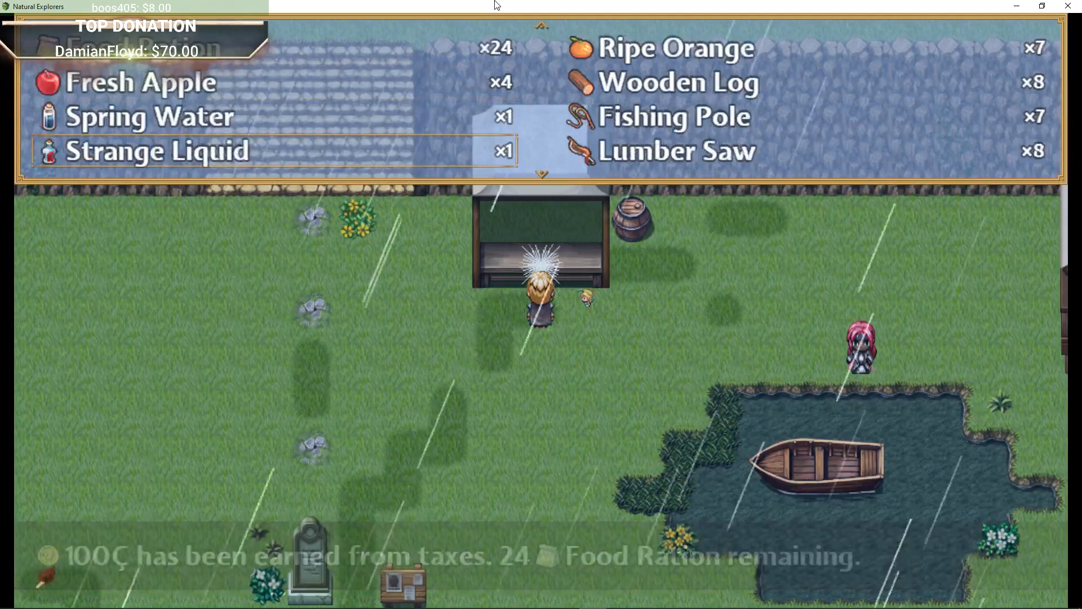
{"action": "key", "text": "Return"}
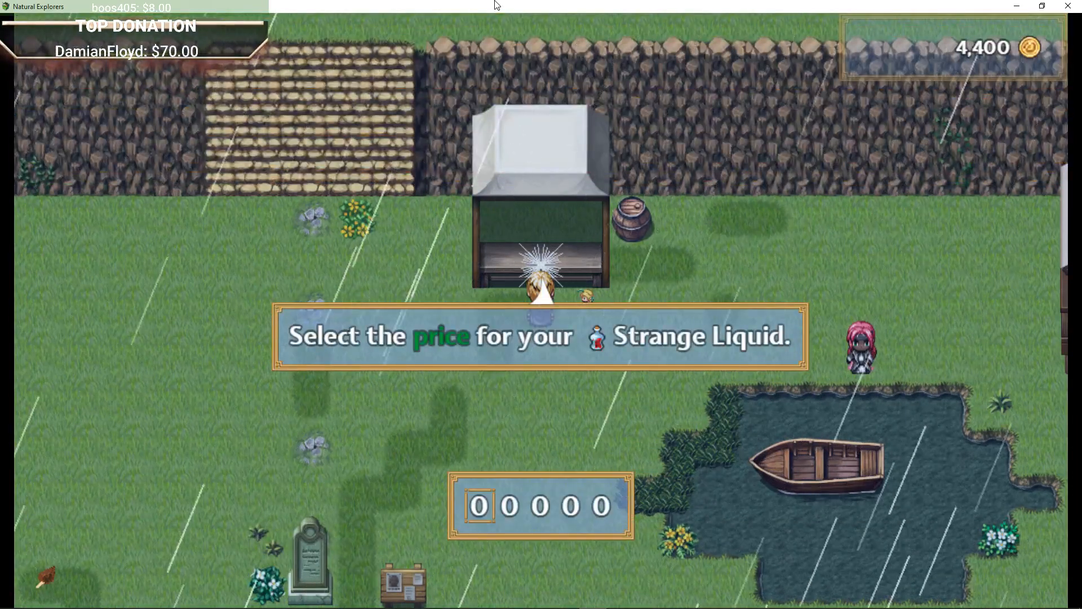
{"action": "key", "text": "Right"}
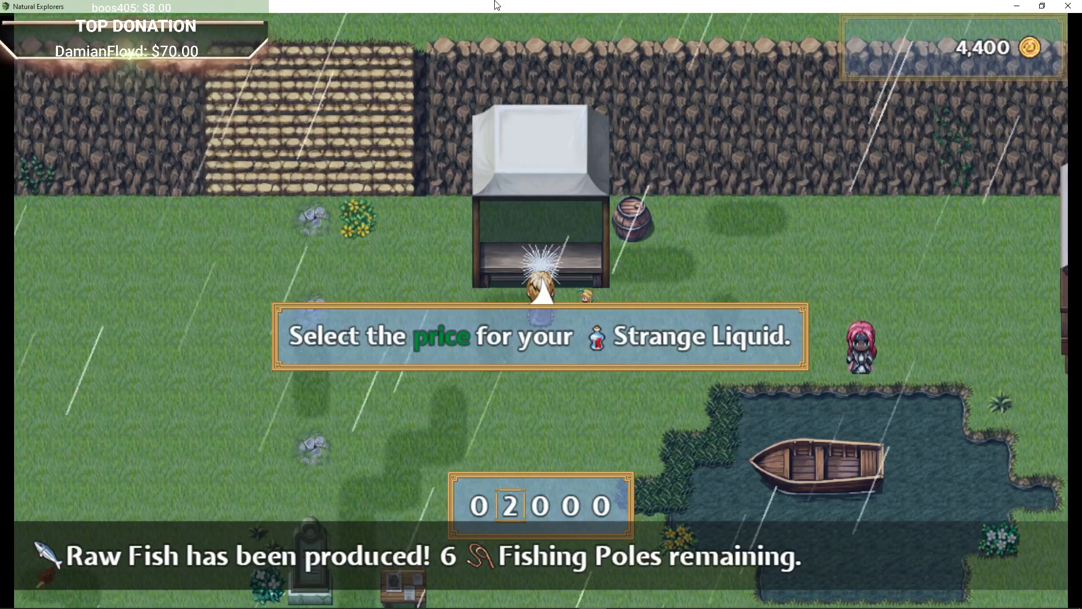
{"action": "key", "text": "Return"}
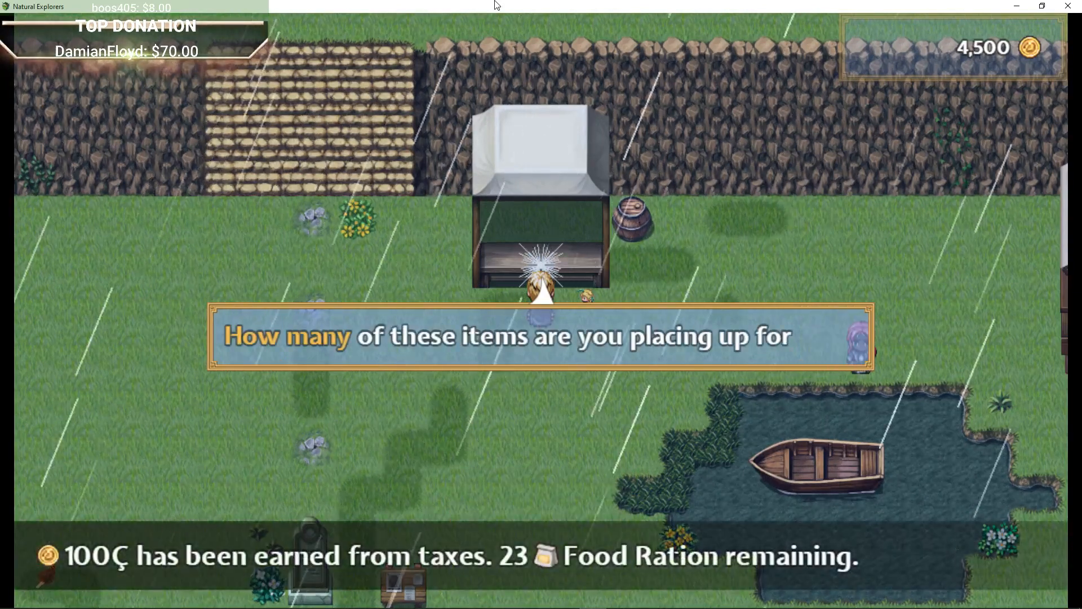
{"action": "key", "text": "Up"}
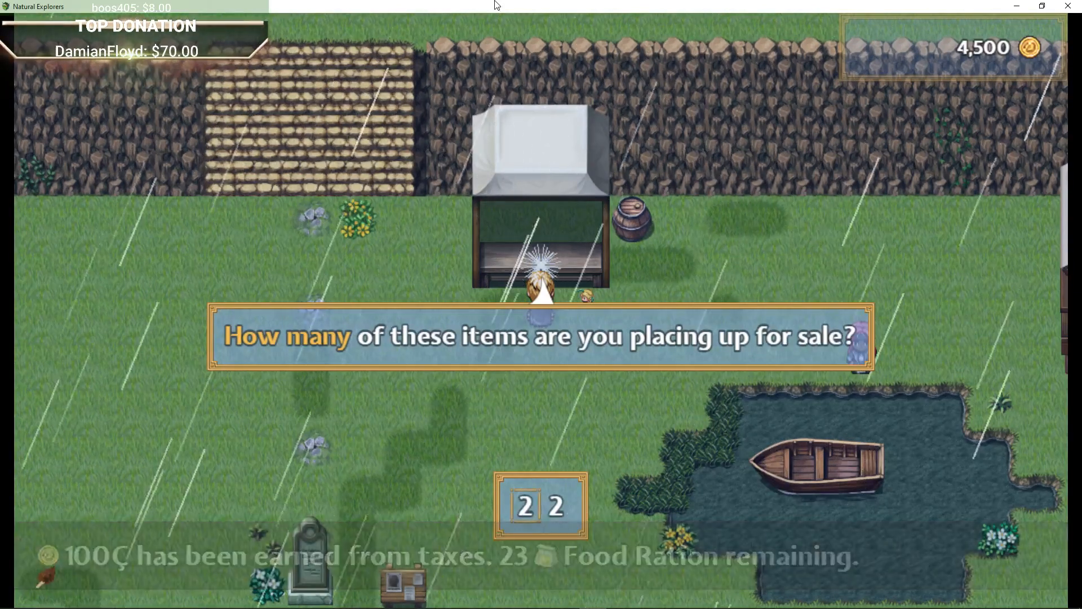
{"action": "key", "text": "Down"}
{"action": "key", "text": "Down"}
{"action": "key", "text": "Right"}
{"action": "key", "text": "Down"}
{"action": "key", "text": "Down"}
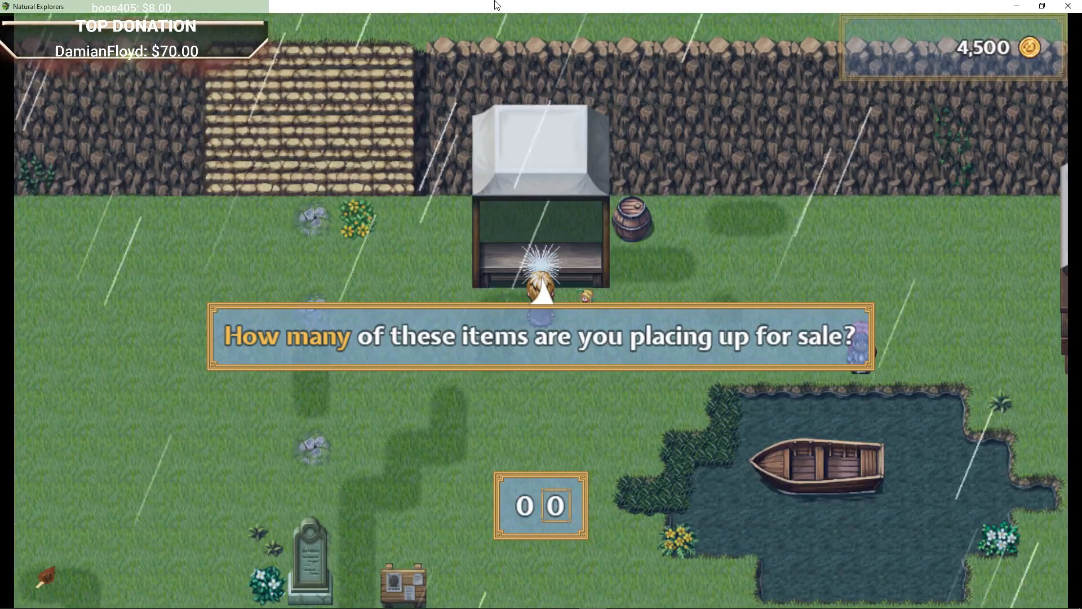
{"action": "key", "text": "Return"}
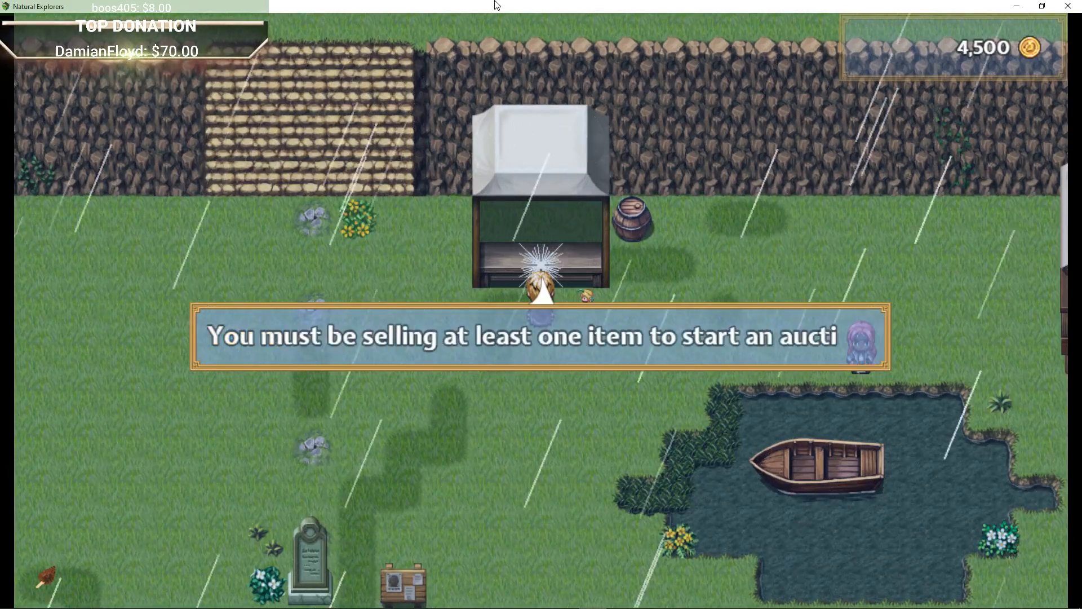
Put the Strange Liquid up for sale at the market stall at a price of 2000 with a quantity of 1.
{"action": "key", "text": "Return"}
{"action": "key", "text": "Return"}
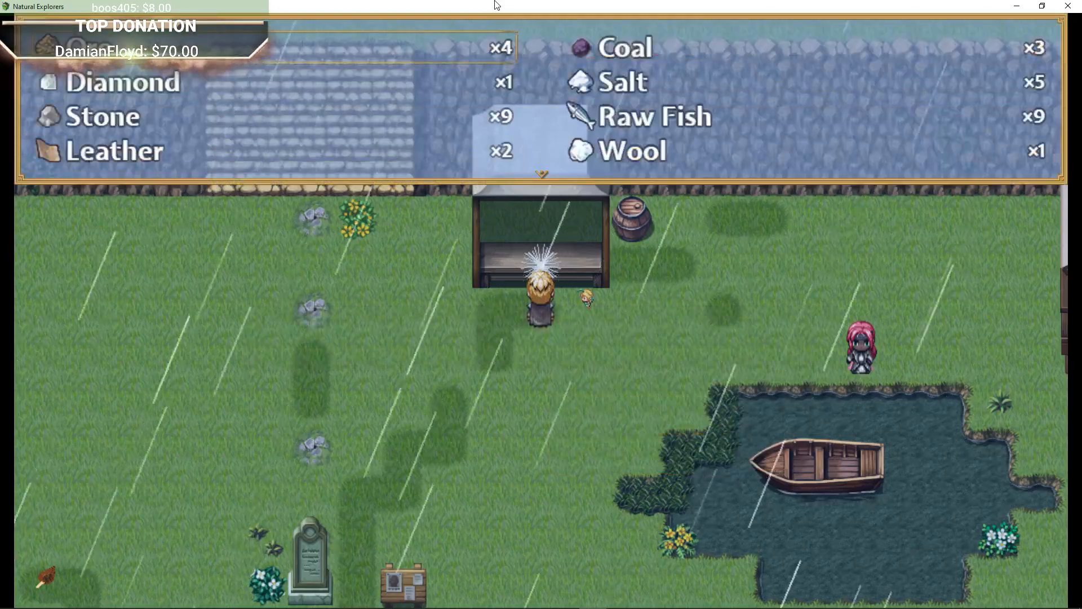
{"action": "key", "text": "Down"}
{"action": "key", "text": "Down"}
{"action": "key", "text": "Down"}
{"action": "key", "text": "Down"}
{"action": "key", "text": "Down"}
{"action": "key", "text": "Down"}
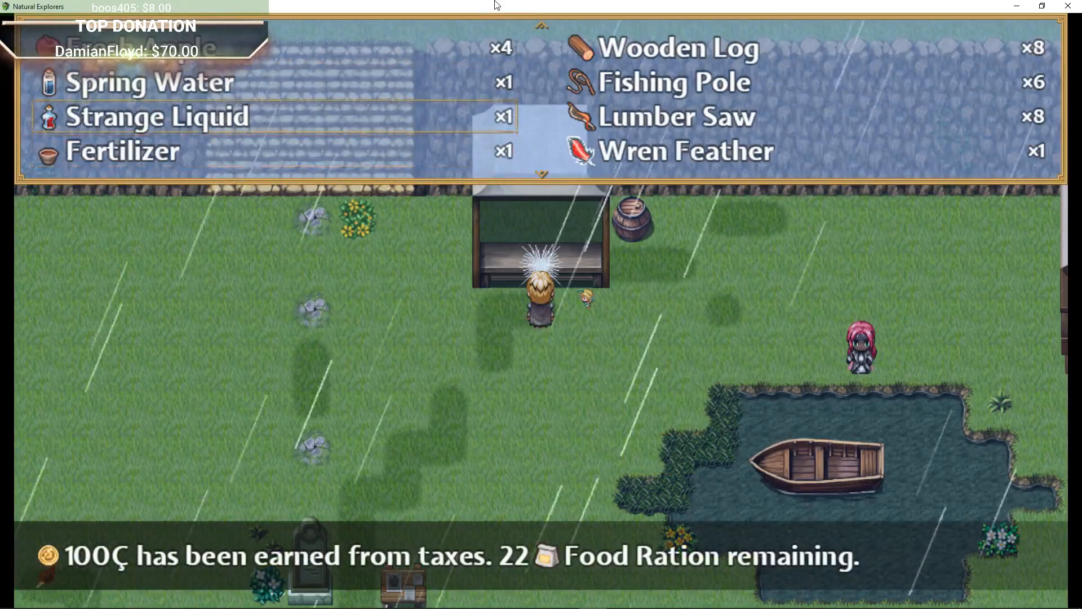
{"action": "key", "text": "Return"}
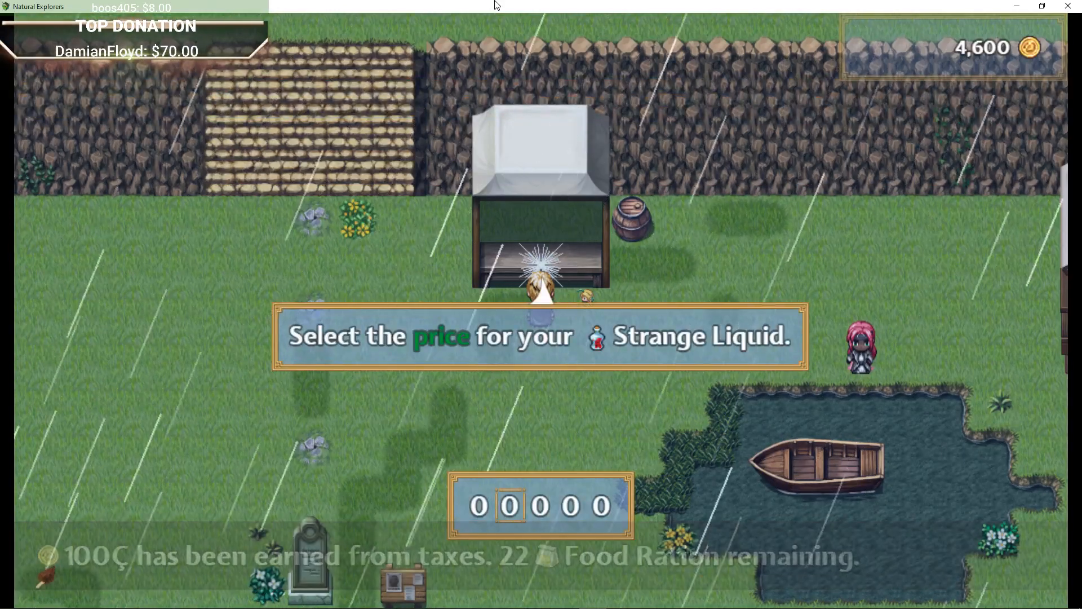
{"action": "key", "text": "Right"}
{"action": "key", "text": "Up"}
{"action": "key", "text": "Up"}
{"action": "key", "text": "Return"}
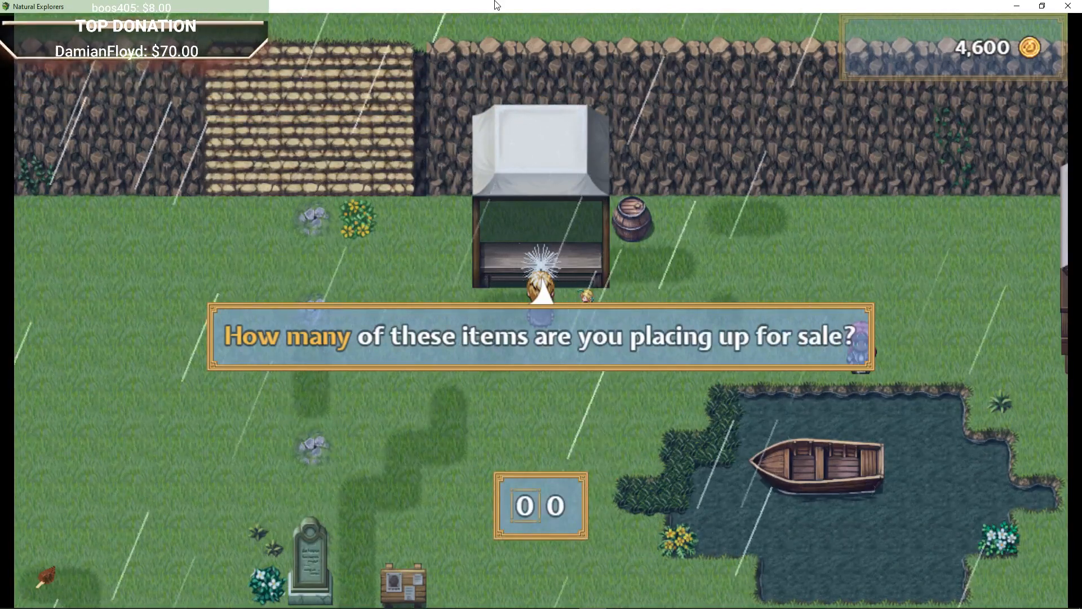
{"action": "key", "text": "Return"}
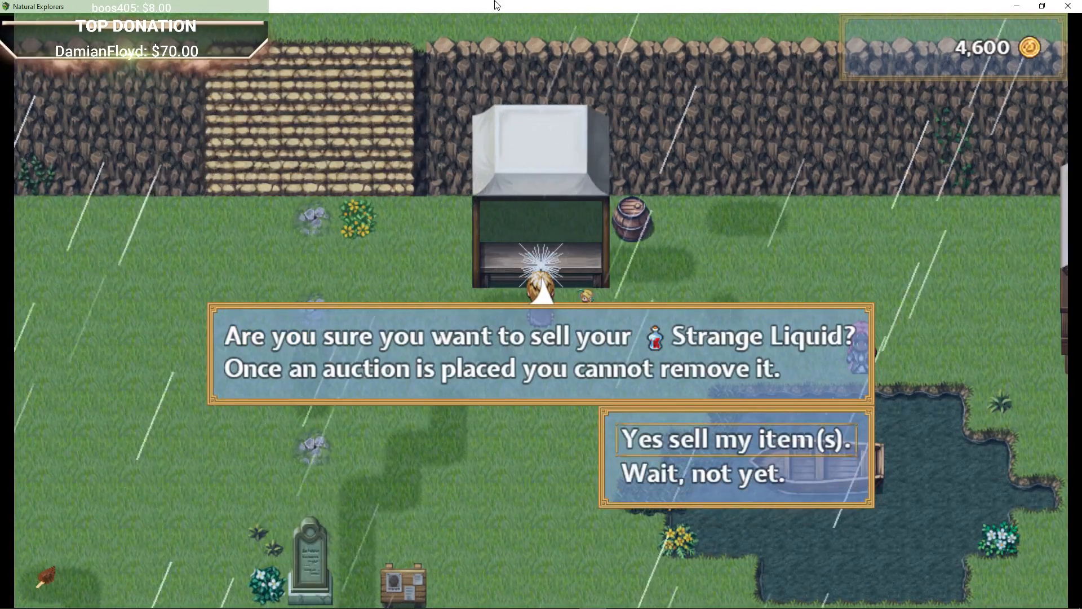
{"action": "key", "text": "Return"}
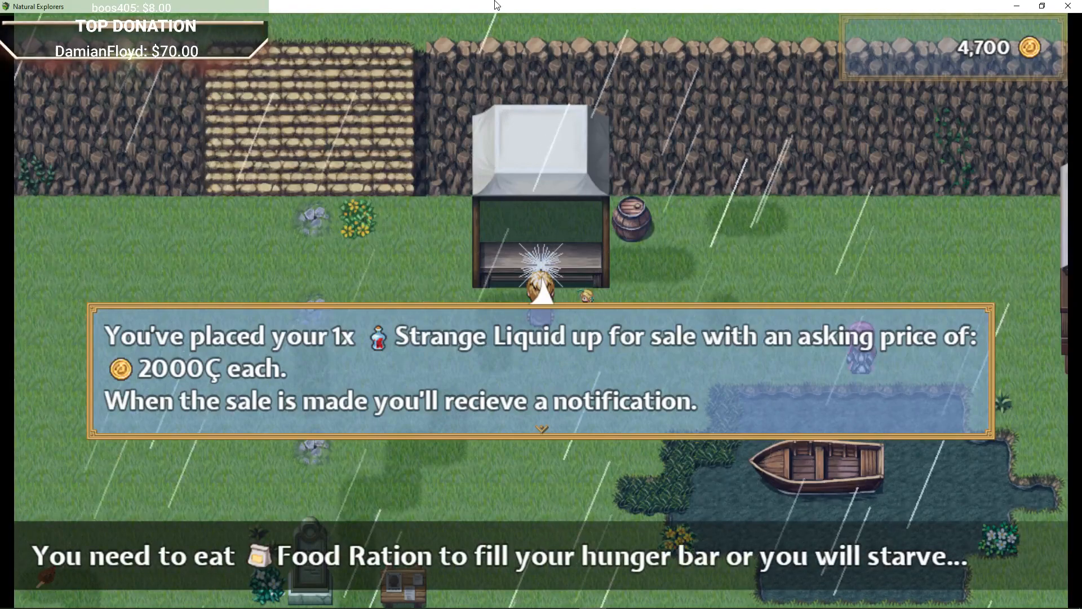
{"action": "key", "text": "Return"}
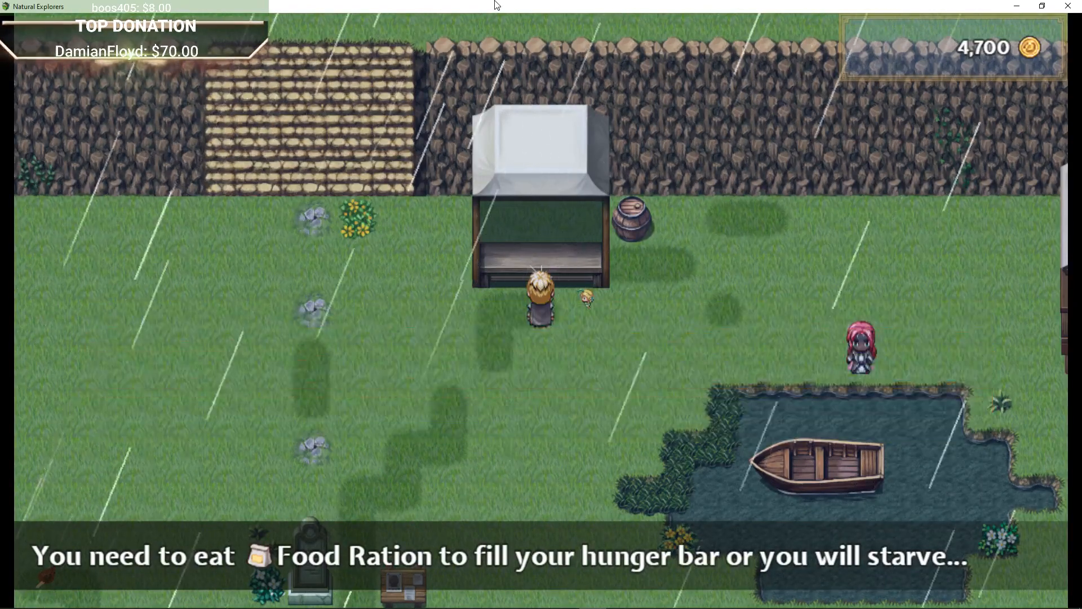
Walk the explorer across the grass west of the market stall and back towards the monument, dismissing the food ration messages.
{"action": "key", "text": "Left"}
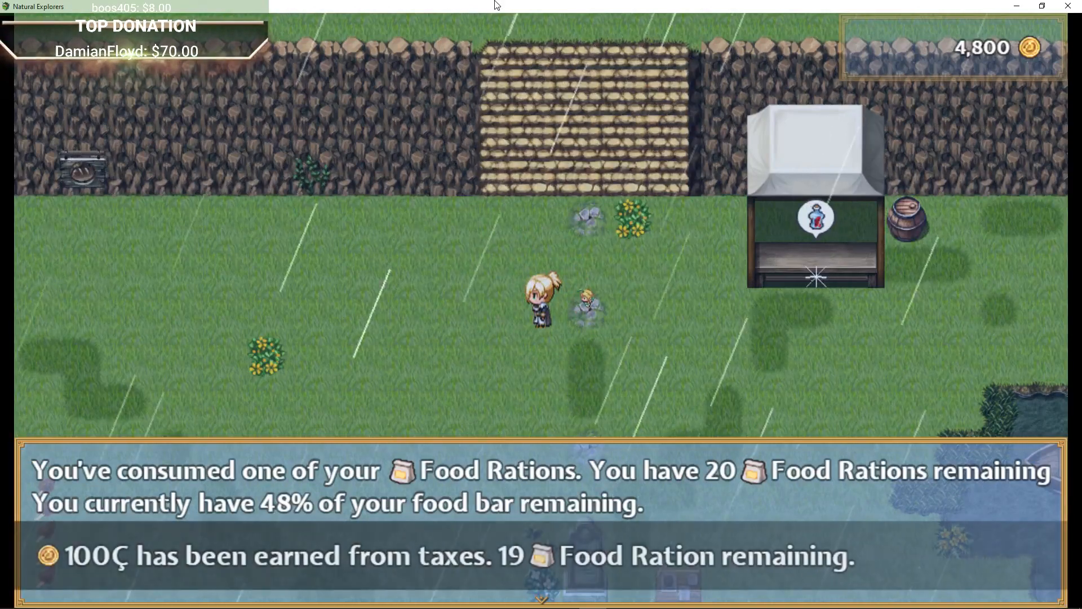
{"action": "key", "text": "Return"}
{"action": "key", "text": "Left"}
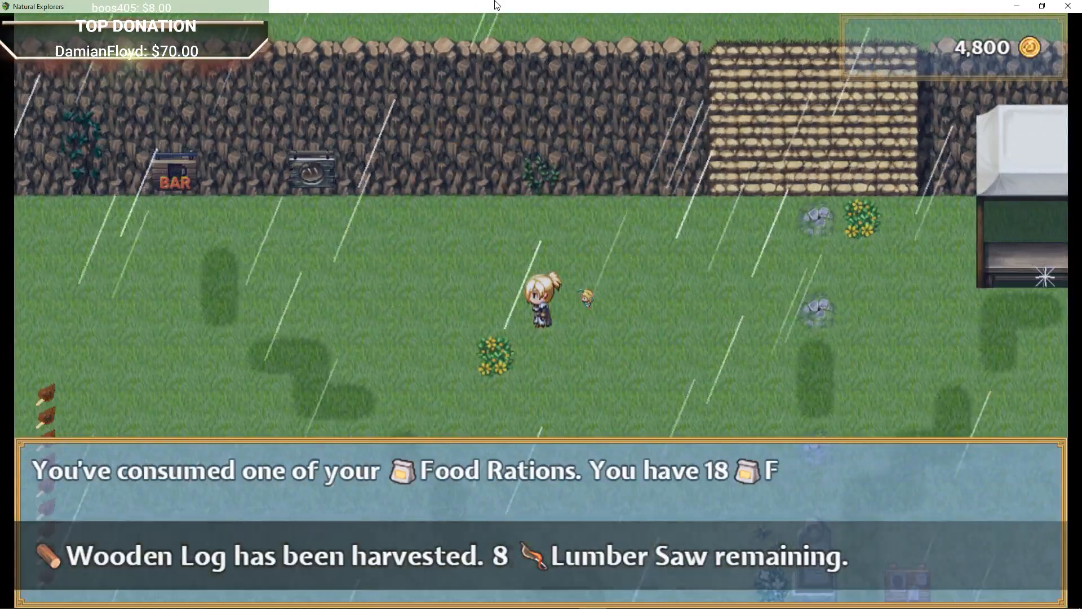
{"action": "key", "text": "Return"}
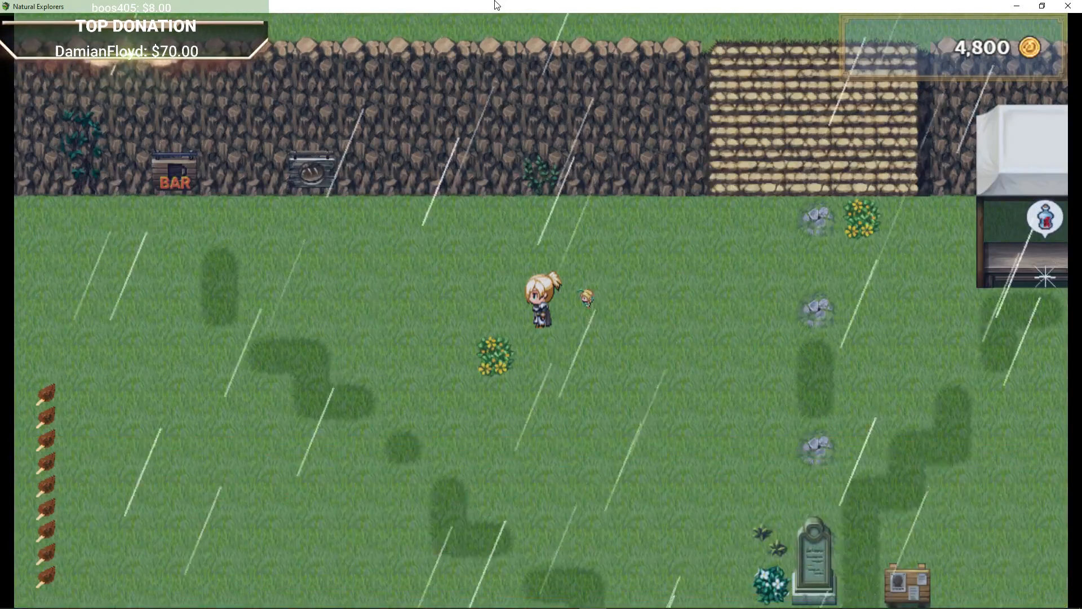
{"action": "key", "text": "Left"}
{"action": "key", "text": "Down"}
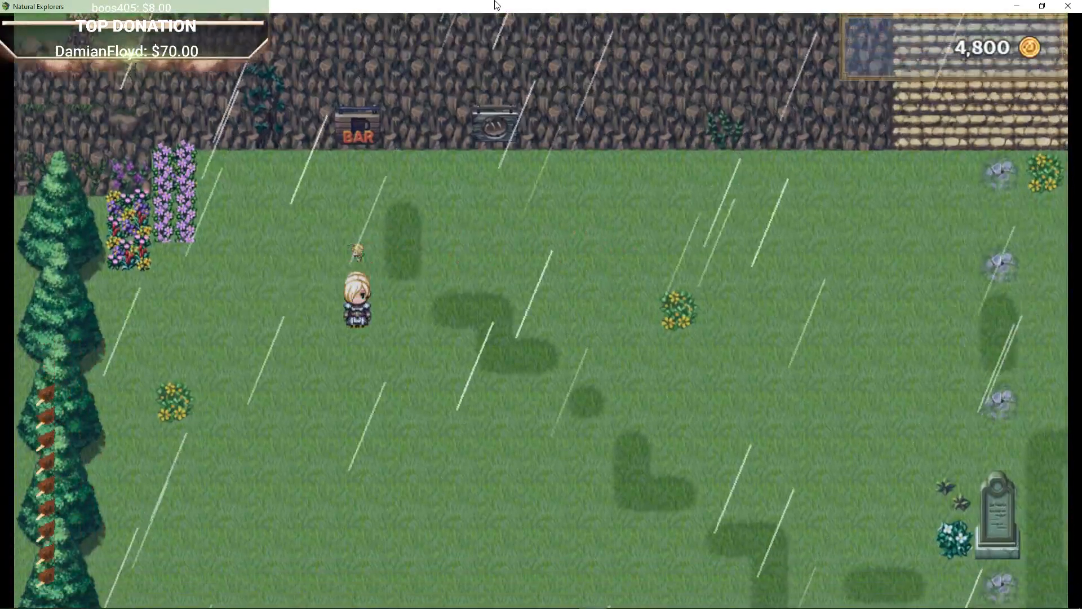
{"action": "key", "text": "Right"}
{"action": "key", "text": "Up"}
{"action": "key", "text": "Right"}
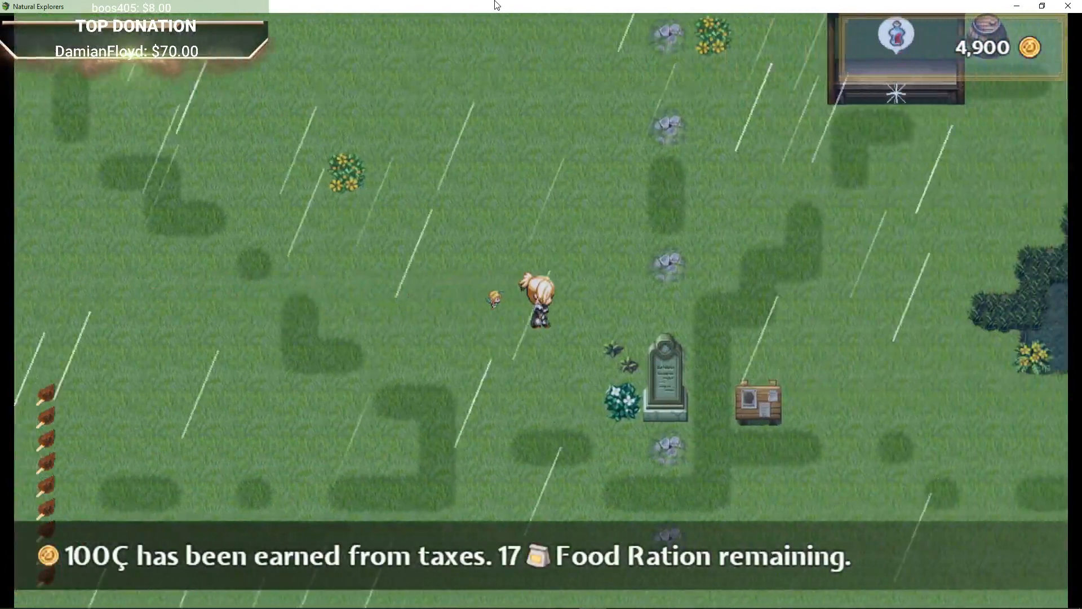
Inspect the stone monument and accept Drif as the town name.
{"action": "key", "text": "Down"}
{"action": "key", "text": "Up"}
{"action": "key", "text": "Return"}
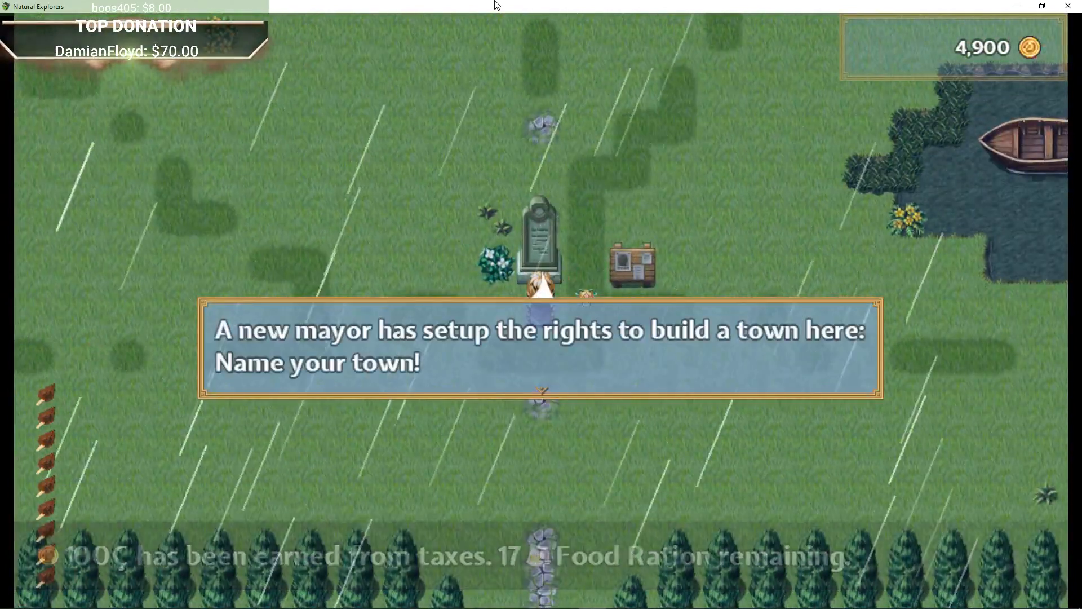
{"action": "key", "text": "Return"}
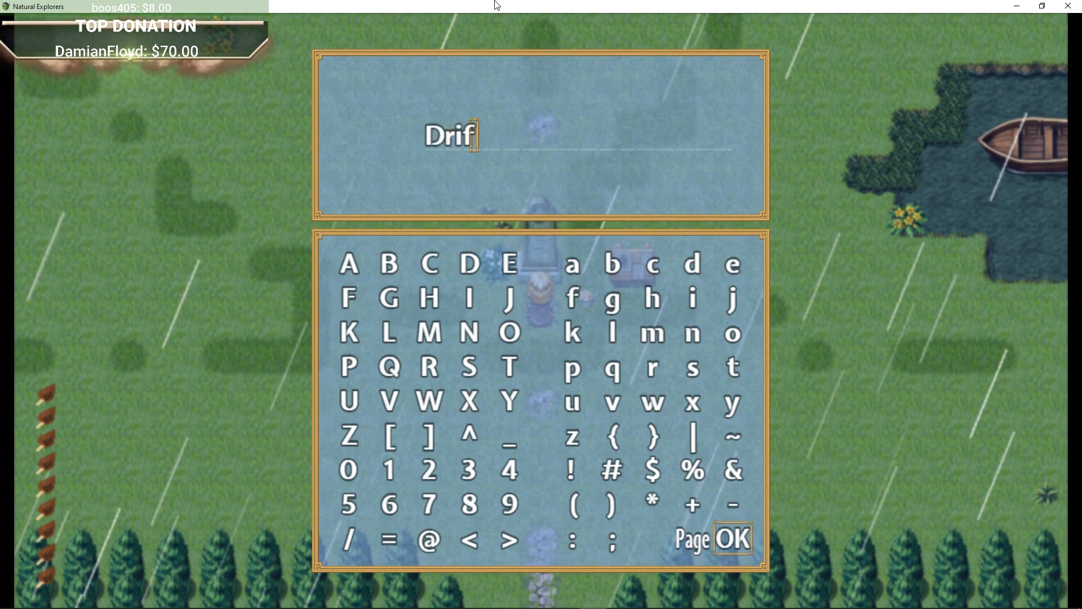
{"action": "key", "text": "Return"}
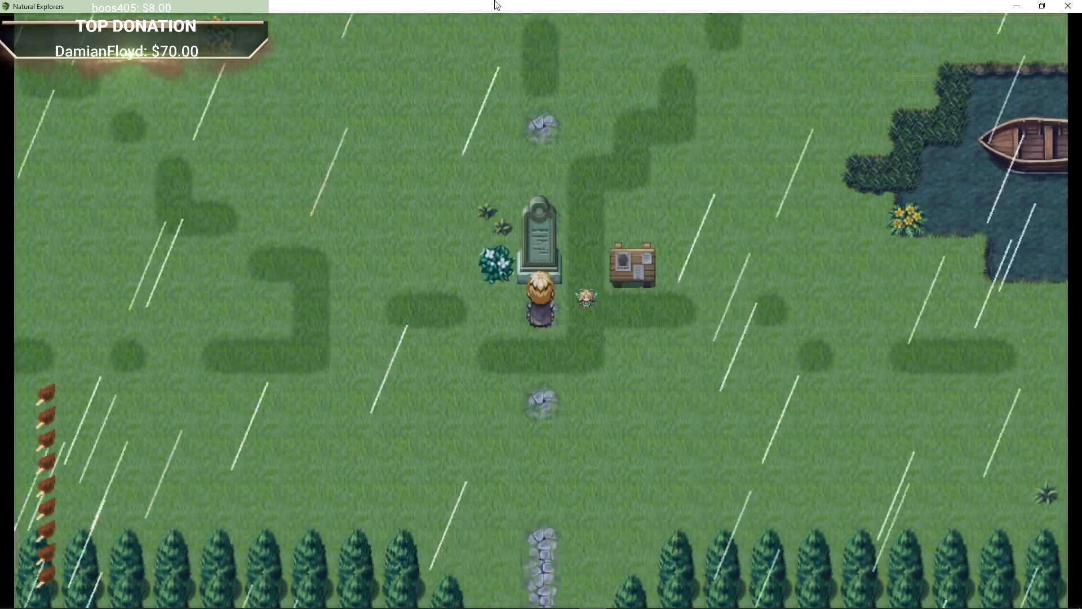
Return the explorer to the market stall and check the auctioned item's balloon above the counter.
{"action": "key", "text": "Right"}
{"action": "key", "text": "Escape"}
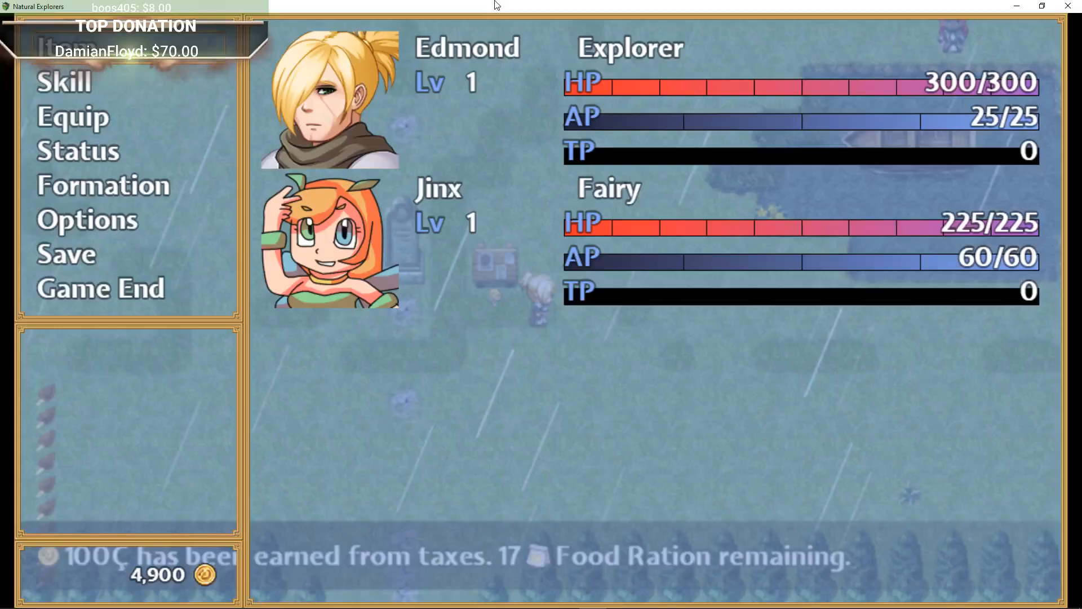
{"action": "key", "text": "Escape"}
{"action": "key", "text": "Right"}
{"action": "key", "text": "Up"}
{"action": "key", "text": "Right"}
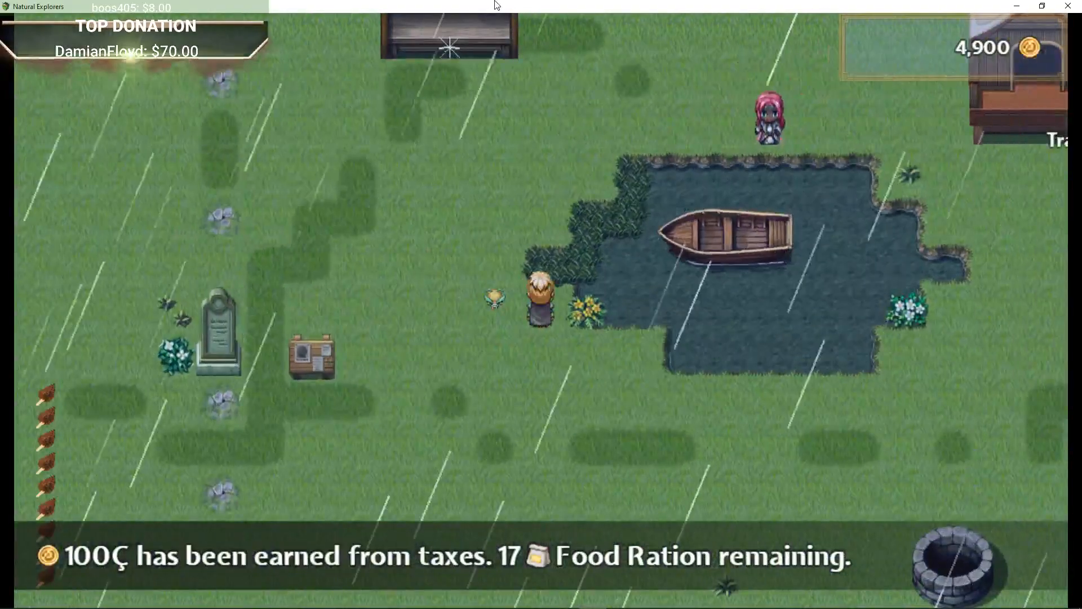
{"action": "key", "text": "Left"}
{"action": "key", "text": "Up"}
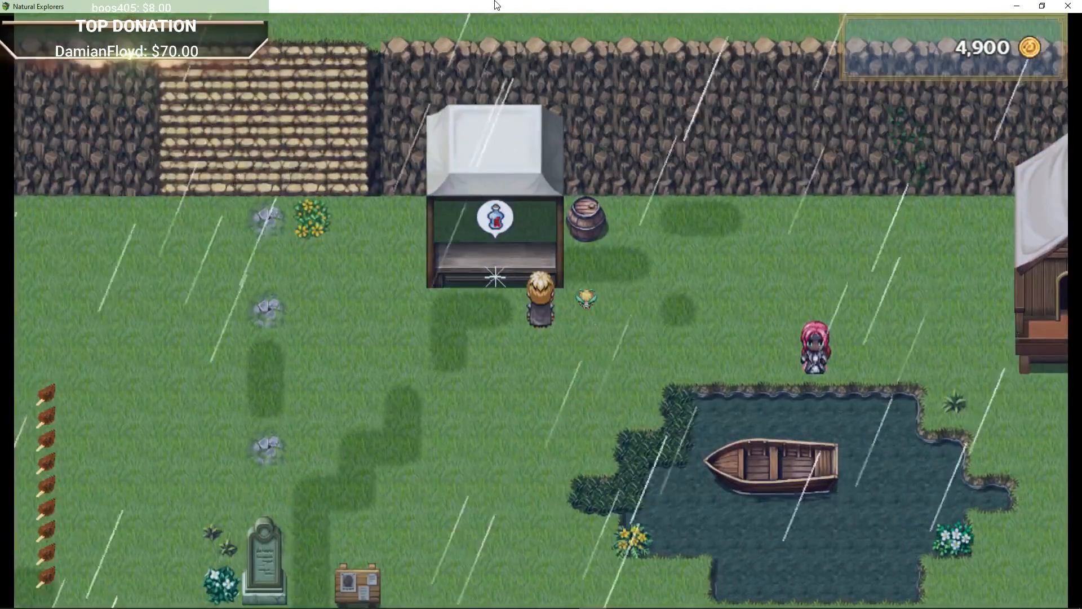
{"action": "key", "text": "Left"}
{"action": "key", "text": "Right"}
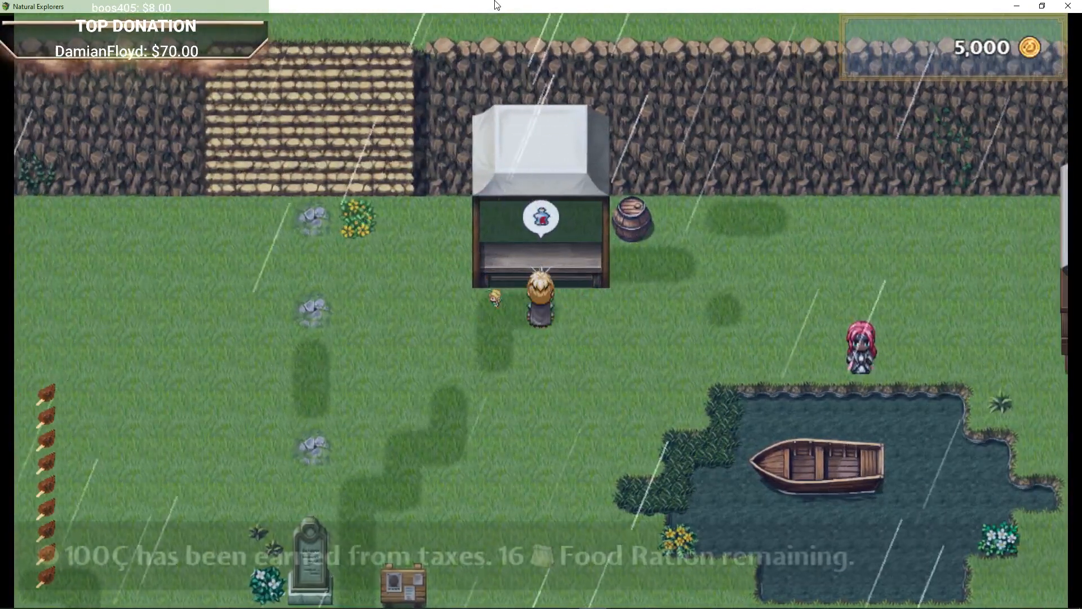
{"action": "key", "text": "Left"}
{"action": "key", "text": "Right"}
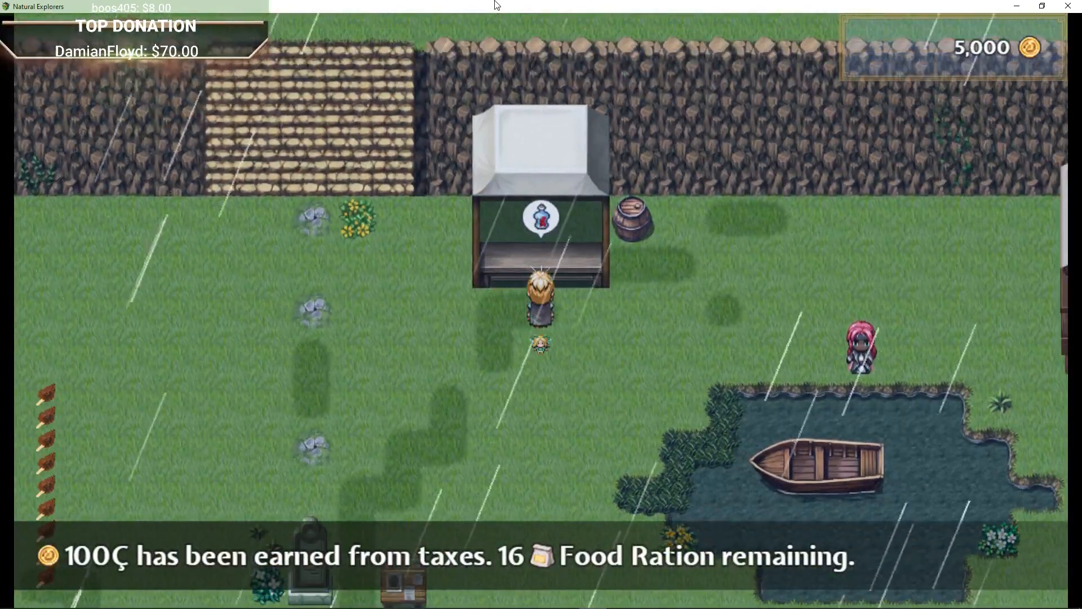
Talk to the pink-haired villager by the pond and read the dialogue to its end.
{"action": "key", "text": "Right"}
{"action": "key", "text": "Up"}
{"action": "key", "text": "Down"}
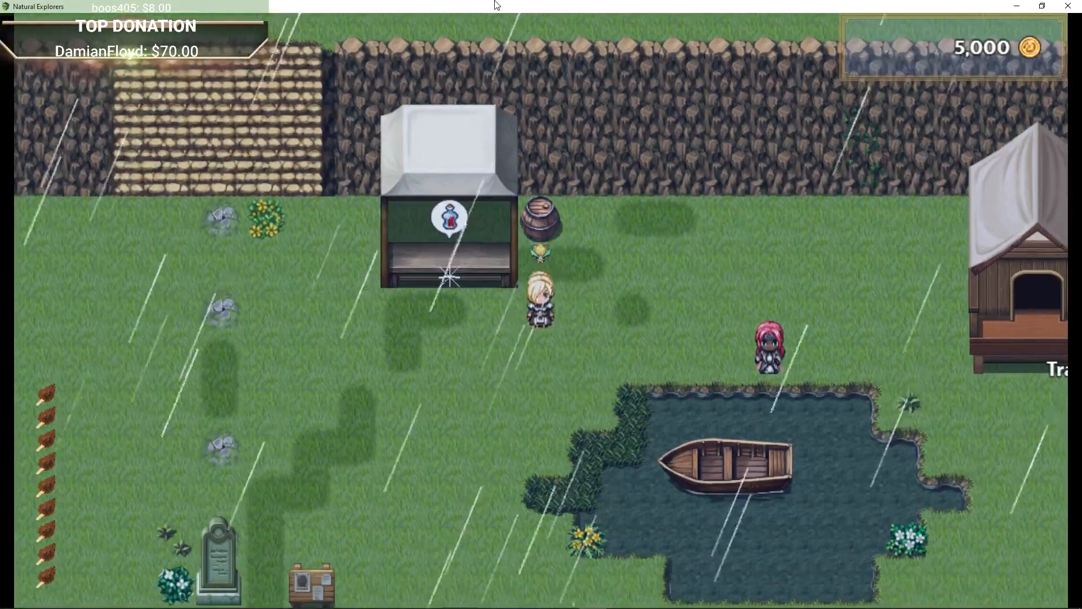
{"action": "key", "text": "Right"}
{"action": "key", "text": "Right"}
{"action": "key", "text": "Down"}
{"action": "key", "text": "Return"}
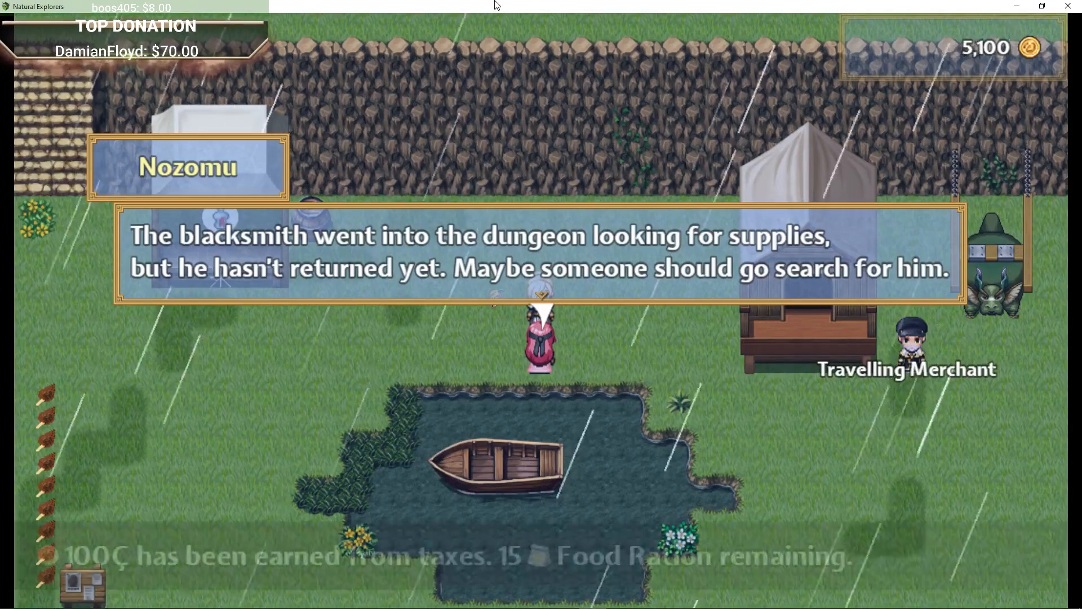
{"action": "key", "text": "Return"}
Walk the explorer to the Travelling Merchant and open the shop's purchase list.
{"action": "key", "text": "Right"}
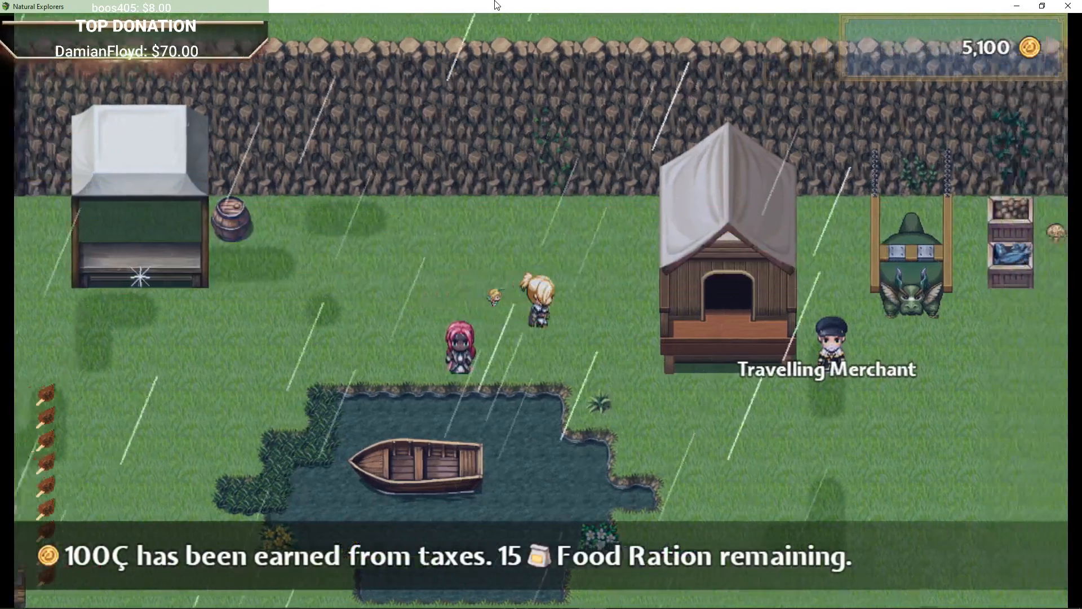
{"action": "key", "text": "Down"}
{"action": "key", "text": "Right"}
{"action": "key", "text": "Up"}
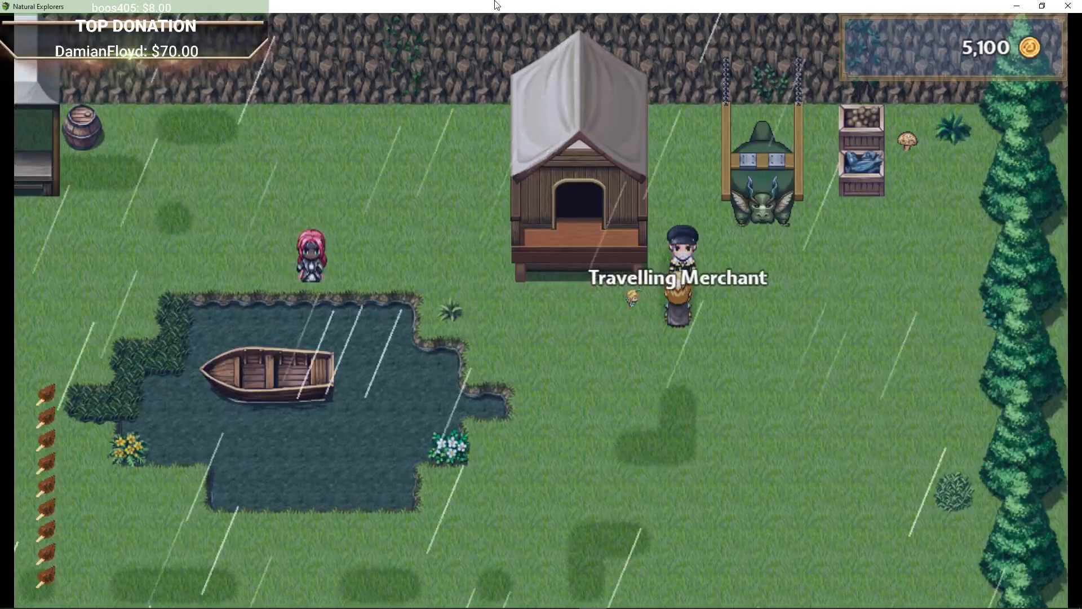
{"action": "key", "text": "Return"}
{"action": "key", "text": "Return"}
{"action": "key", "text": "Return"}
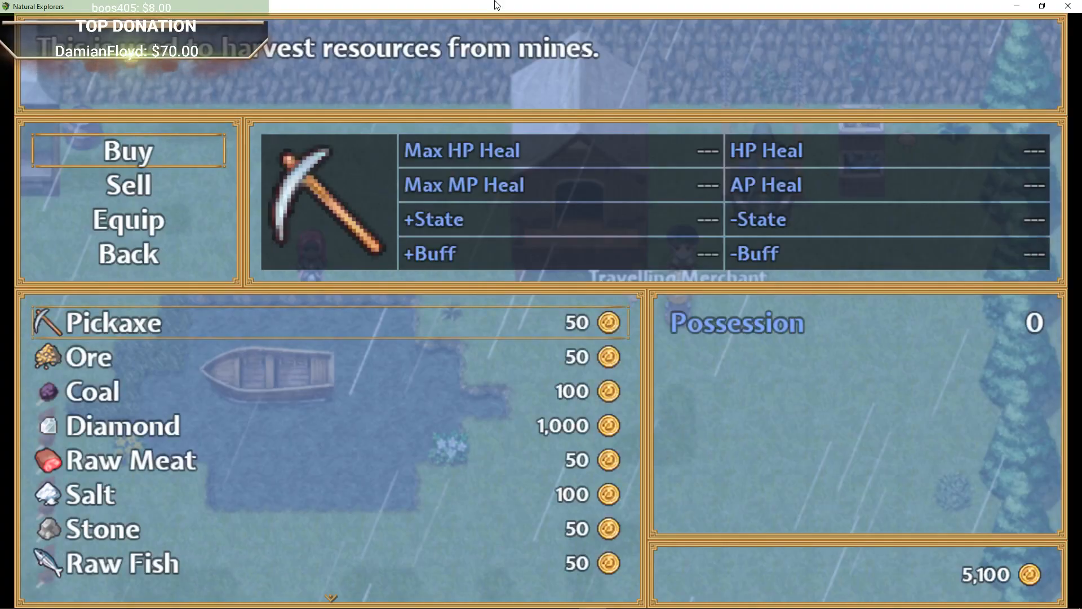
Examine the names, prices and descriptions of the Travelling Merchant's goods through the whole list and back to the Pickaxe.
{"action": "key", "text": "Down"}
{"action": "key", "text": "Down"}
{"action": "key", "text": "Down"}
{"action": "key", "text": "Down"}
{"action": "key", "text": "Down"}
{"action": "key", "text": "Down"}
{"action": "key", "text": "Down"}
{"action": "key", "text": "Down"}
{"action": "key", "text": "Down"}
{"action": "key", "text": "Down"}
{"action": "key", "text": "Down"}
{"action": "key", "text": "Down"}
{"action": "key", "text": "Down"}
{"action": "key", "text": "Down"}
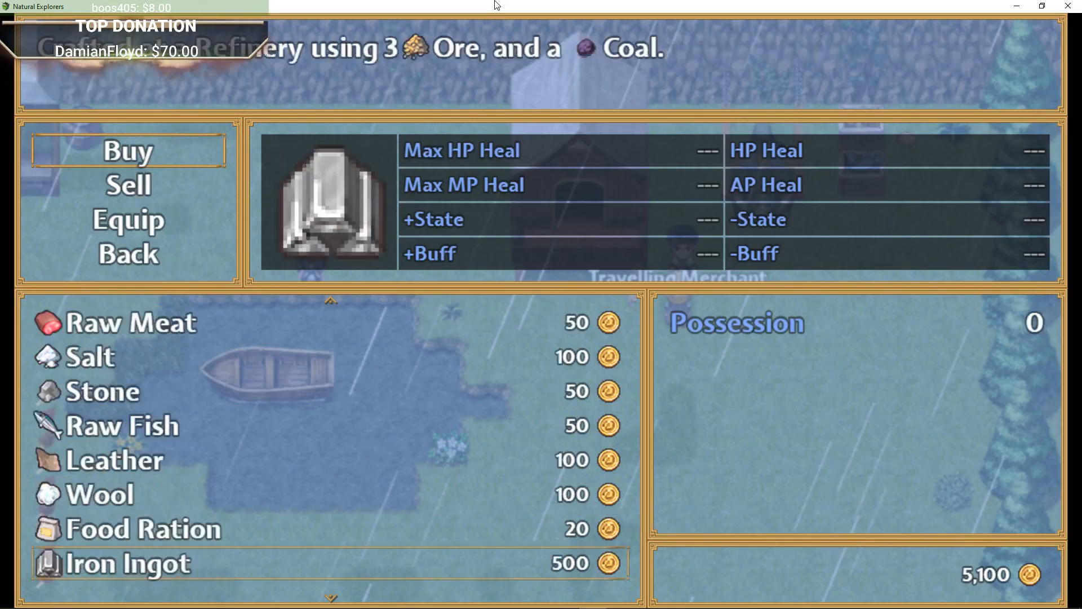
{"action": "key", "text": "Down"}
{"action": "key", "text": "Down"}
{"action": "key", "text": "Down"}
{"action": "key", "text": "Down"}
{"action": "key", "text": "Down"}
{"action": "key", "text": "Down"}
{"action": "key", "text": "Down"}
{"action": "key", "text": "Down"}
{"action": "key", "text": "Down"}
{"action": "key", "text": "Down"}
{"action": "key", "text": "Down"}
{"action": "key", "text": "Down"}
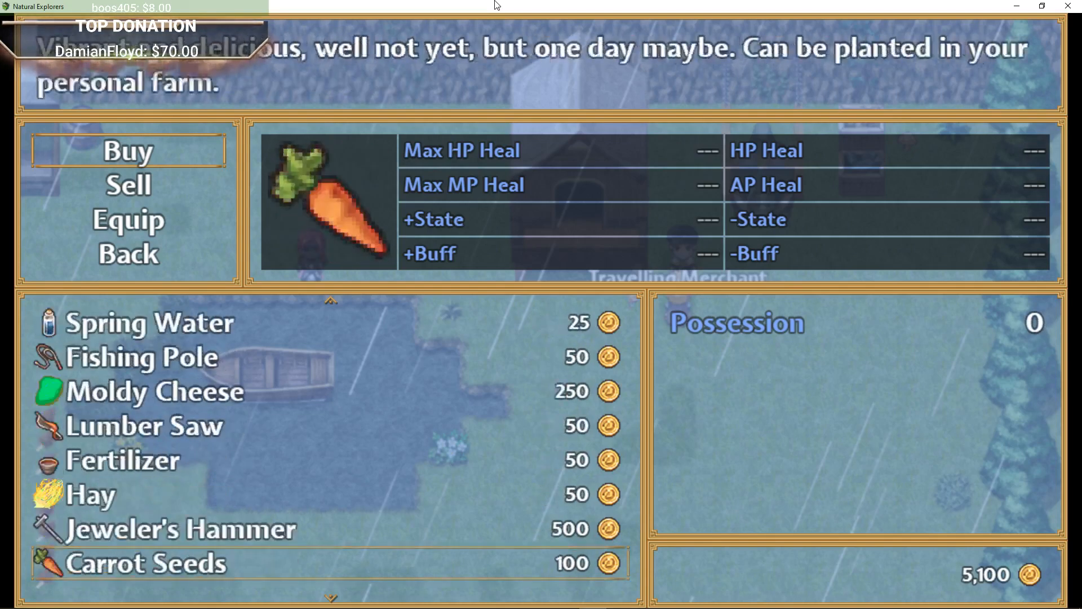
{"action": "key", "text": "Up"}
{"action": "key", "text": "Up"}
{"action": "key", "text": "Up"}
{"action": "key", "text": "Up"}
{"action": "key", "text": "Up"}
{"action": "key", "text": "Up"}
{"action": "key", "text": "Up"}
{"action": "key", "text": "Up"}
{"action": "key", "text": "Up"}
{"action": "key", "text": "Up"}
{"action": "key", "text": "Up"}
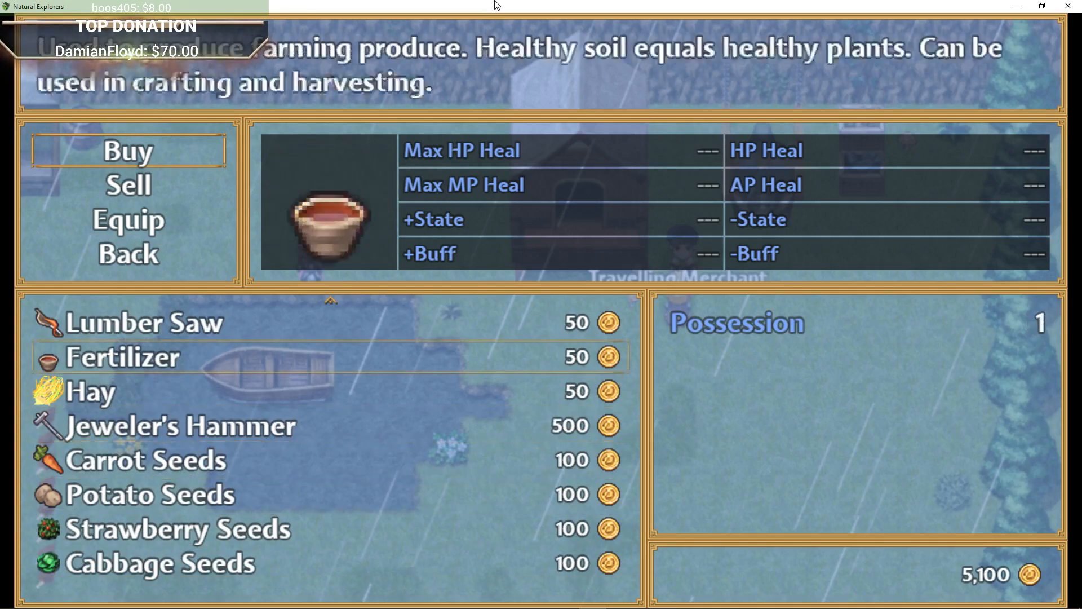
{"action": "key", "text": "Up"}
{"action": "key", "text": "Up"}
{"action": "key", "text": "Up"}
{"action": "key", "text": "Up"}
{"action": "key", "text": "Up"}
{"action": "key", "text": "Up"}
{"action": "key", "text": "Up"}
{"action": "key", "text": "Up"}
{"action": "key", "text": "Up"}
{"action": "key", "text": "Up"}
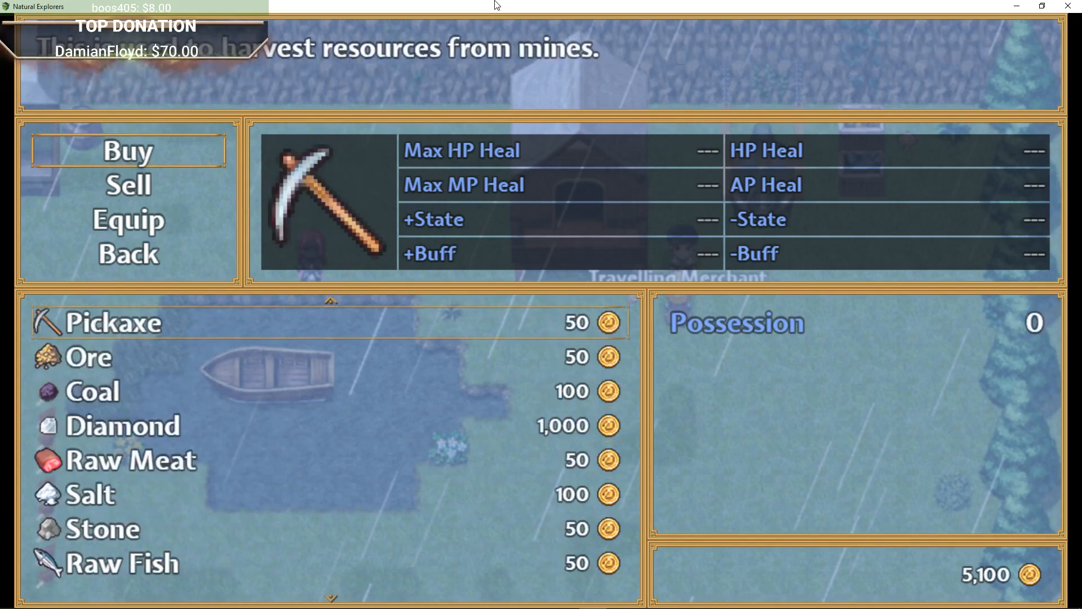
Review the merchant's goods again from the Pickaxe to the Cabbage Seeds, returning through the Lumber Saw, Wooden Log and Granite to the Stone.
{"action": "key", "text": "Down"}
{"action": "key", "text": "Down"}
{"action": "key", "text": "Down"}
{"action": "key", "text": "Down"}
{"action": "key", "text": "Down"}
{"action": "key", "text": "Down"}
{"action": "key", "text": "Down"}
{"action": "key", "text": "Down"}
{"action": "key", "text": "Down"}
{"action": "key", "text": "Down"}
{"action": "key", "text": "Down"}
{"action": "key", "text": "Down"}
{"action": "key", "text": "Down"}
{"action": "key", "text": "Down"}
{"action": "key", "text": "Down"}
{"action": "key", "text": "Down"}
{"action": "key", "text": "Down"}
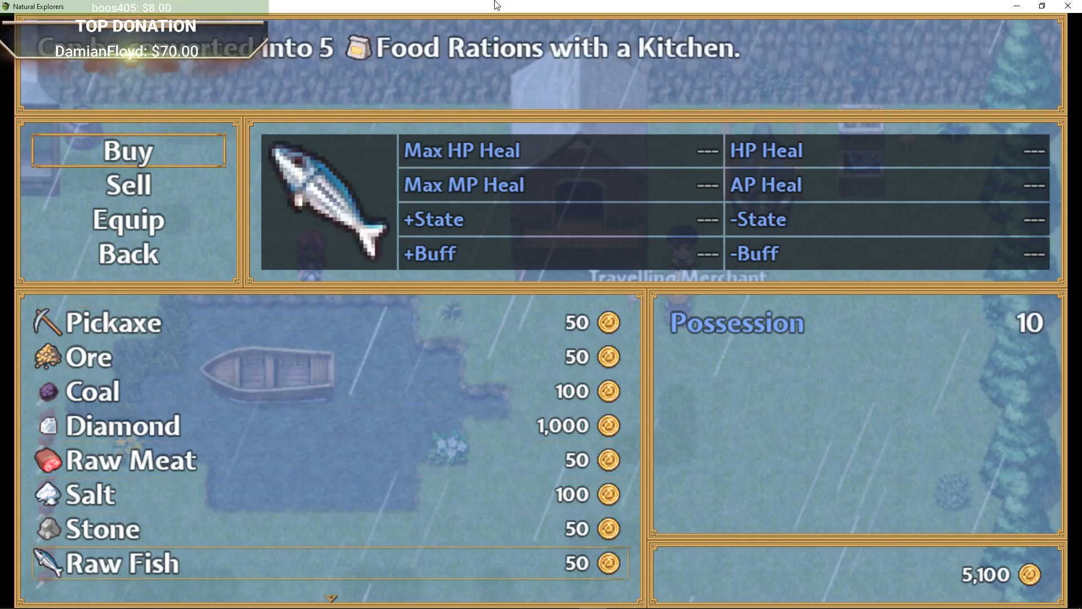
{"action": "key", "text": "Down"}
{"action": "key", "text": "Down"}
{"action": "key", "text": "Down"}
{"action": "key", "text": "Down"}
{"action": "key", "text": "Down"}
{"action": "key", "text": "Down"}
{"action": "key", "text": "Down"}
{"action": "key", "text": "Down"}
{"action": "key", "text": "Down"}
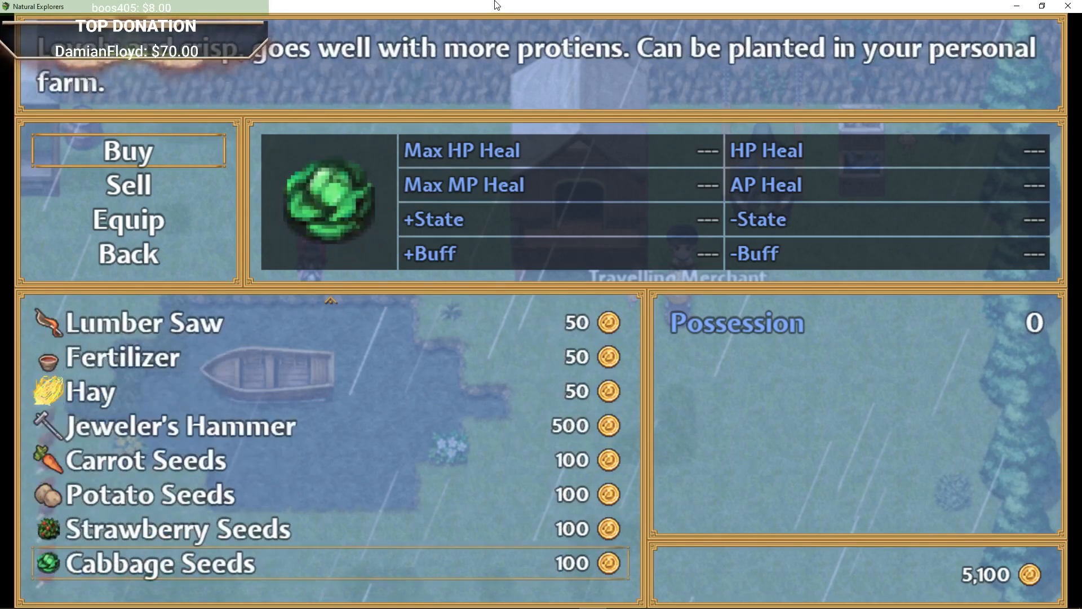
{"action": "key", "text": "Up"}
{"action": "key", "text": "Up"}
{"action": "key", "text": "Up"}
{"action": "key", "text": "Up"}
{"action": "key", "text": "Up"}
{"action": "key", "text": "Up"}
{"action": "key", "text": "Up"}
{"action": "key", "text": "Up"}
{"action": "key", "text": "Up"}
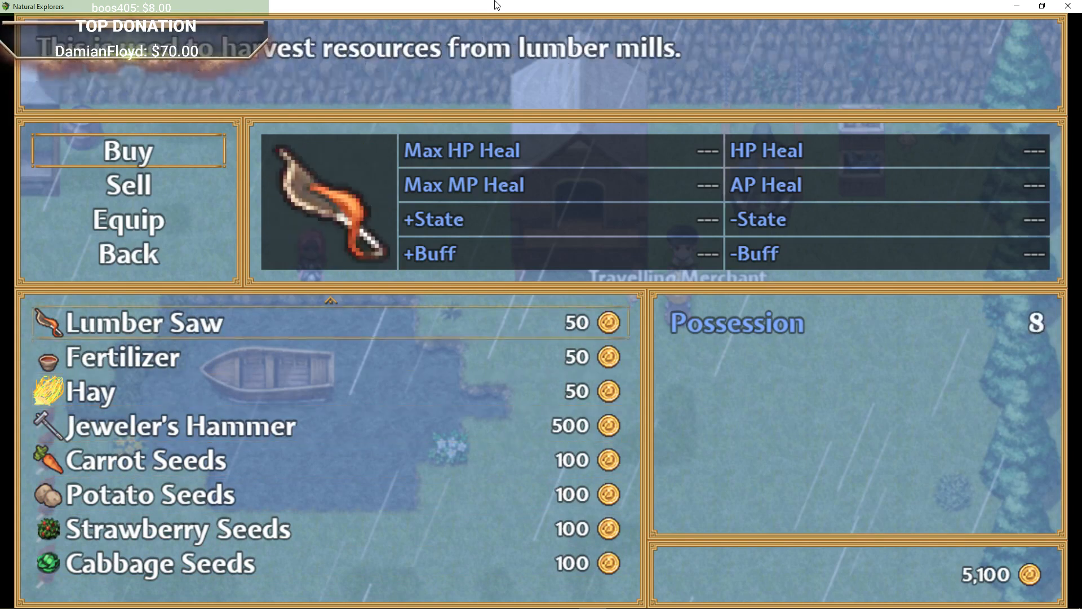
{"action": "key", "text": "Up"}
{"action": "key", "text": "Up"}
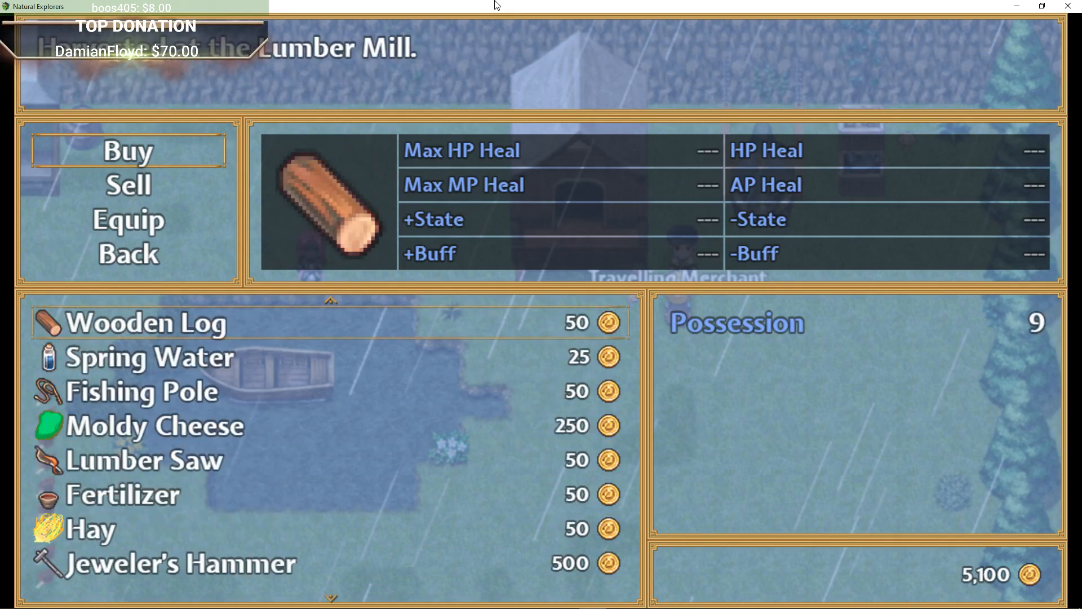
{"action": "key", "text": "Up"}
{"action": "key", "text": "Up"}
{"action": "key", "text": "Up"}
{"action": "key", "text": "Up"}
{"action": "key", "text": "Up"}
{"action": "key", "text": "Up"}
{"action": "key", "text": "Up"}
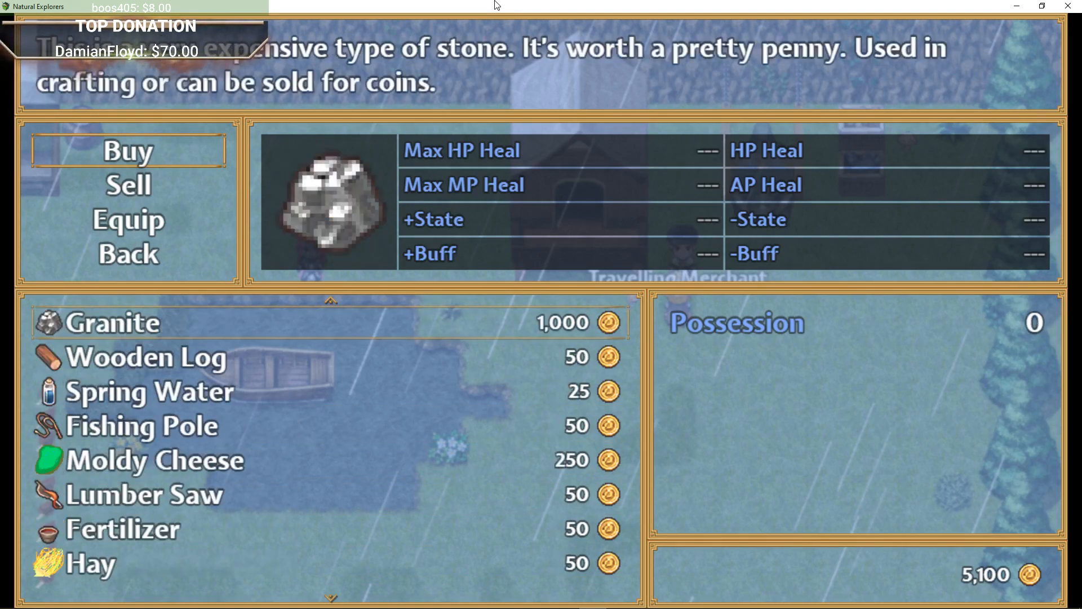
{"action": "key", "text": "Up"}
{"action": "key", "text": "Up"}
{"action": "key", "text": "Up"}
{"action": "key", "text": "Up"}
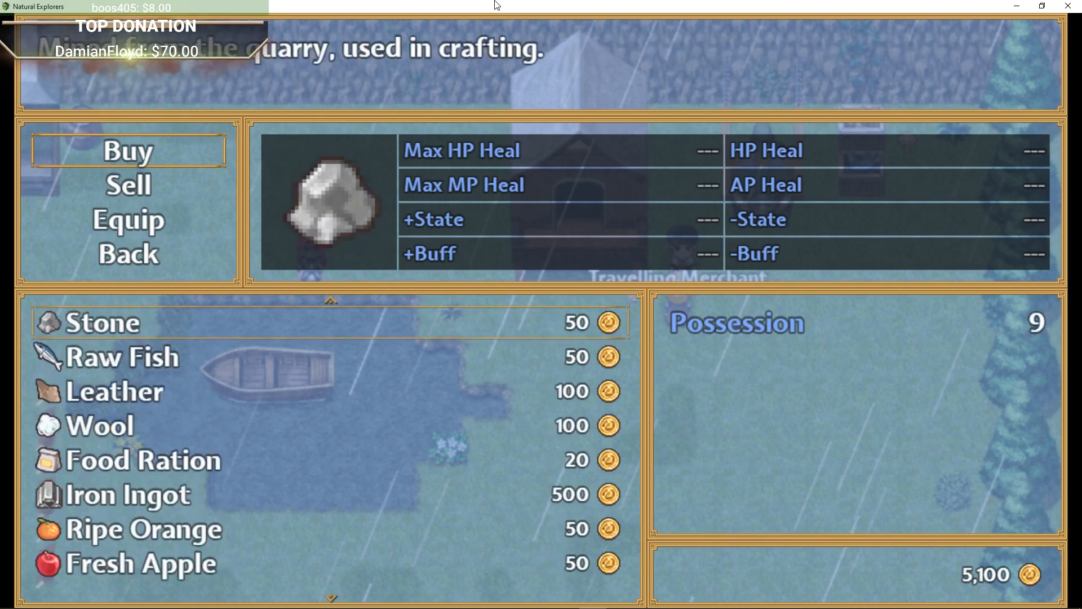
Buy 10 Raw Meat and 10 Raw Fish from the Travelling Merchant.
{"action": "key", "text": "Return"}
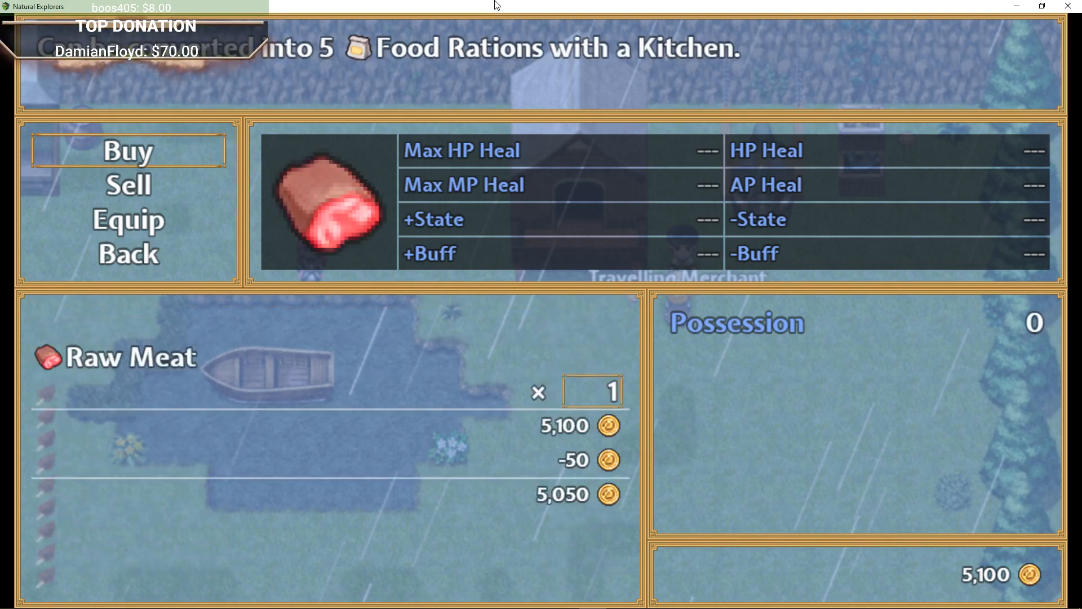
{"action": "key", "text": "Return"}
{"action": "key", "text": "Down"}
{"action": "key", "text": "Down"}
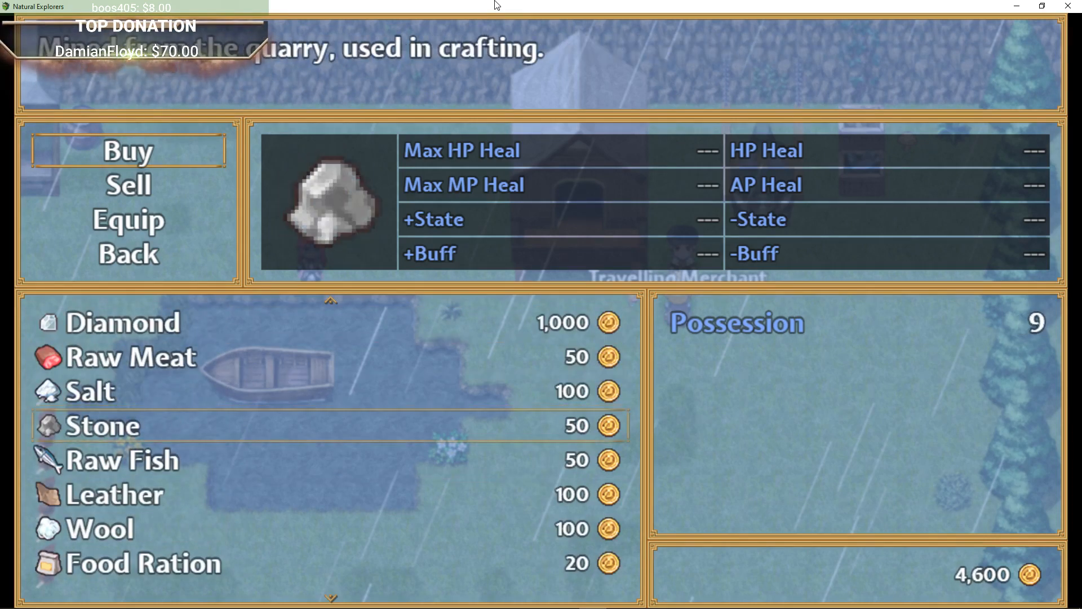
{"action": "key", "text": "Down"}
{"action": "key", "text": "Return"}
{"action": "key", "text": "Return"}
Buy 20 Wooden Logs from the Travelling Merchant.
{"action": "key", "text": "Down"}
{"action": "key", "text": "Down"}
{"action": "key", "text": "Down"}
{"action": "key", "text": "Down"}
{"action": "key", "text": "Down"}
{"action": "key", "text": "Down"}
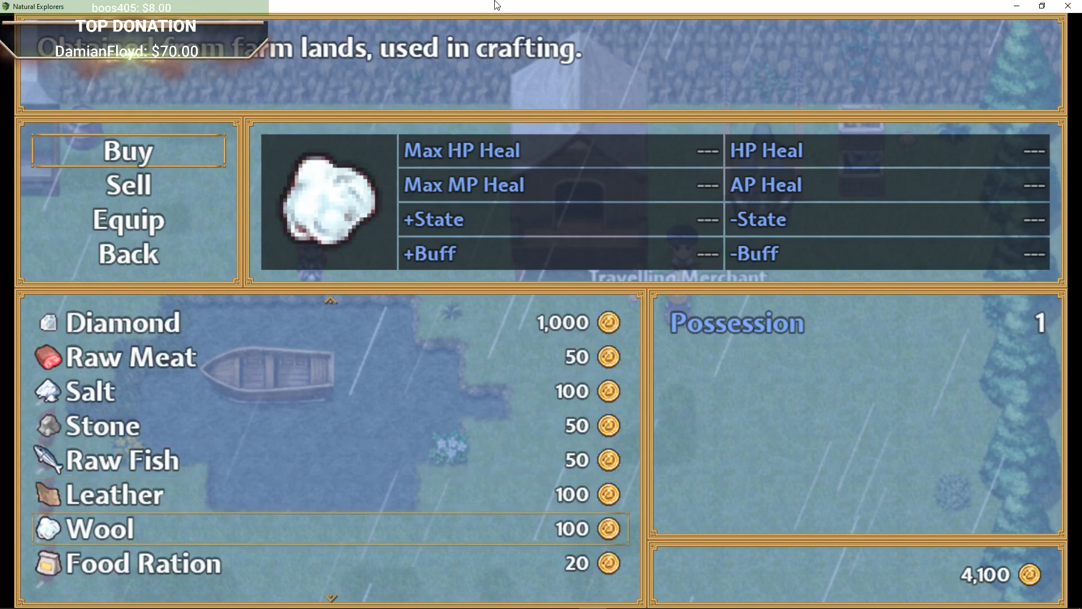
{"action": "key", "text": "Down"}
{"action": "key", "text": "Down"}
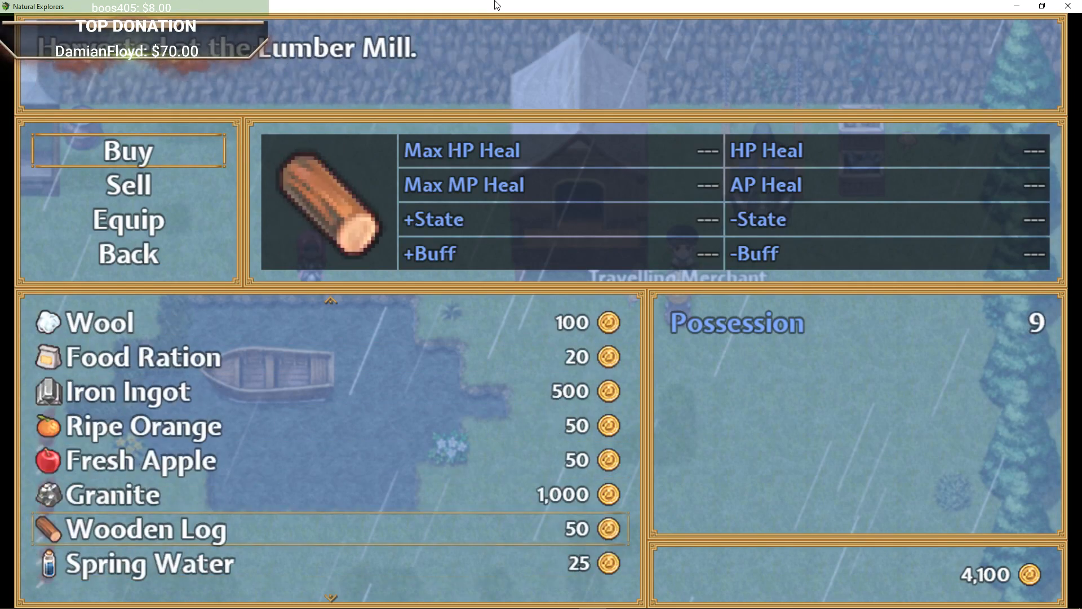
{"action": "key", "text": "Return"}
{"action": "key", "text": "Up"}
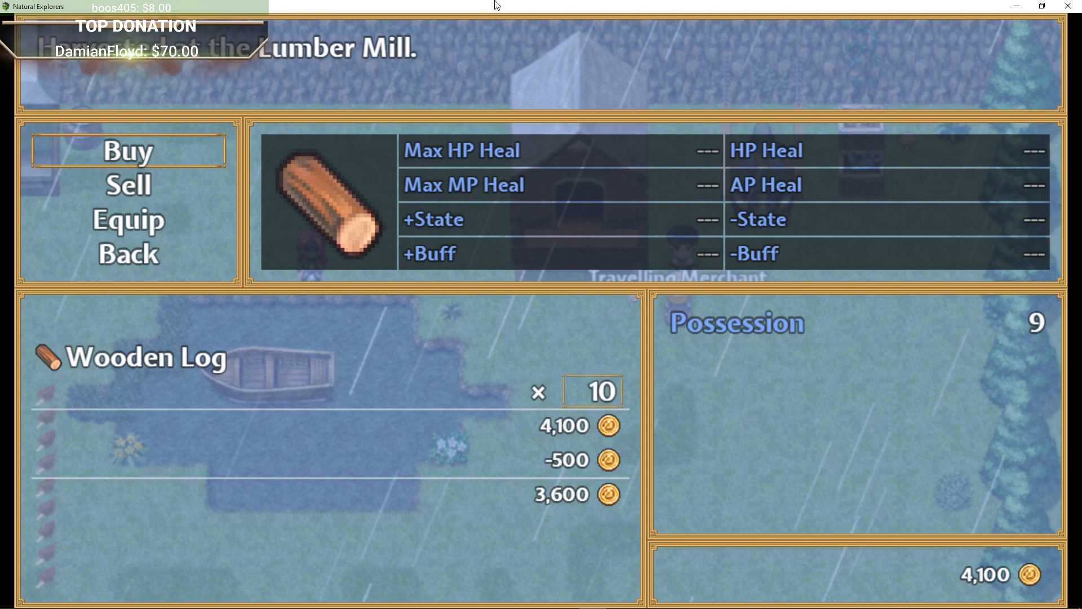
{"action": "key", "text": "Return"}
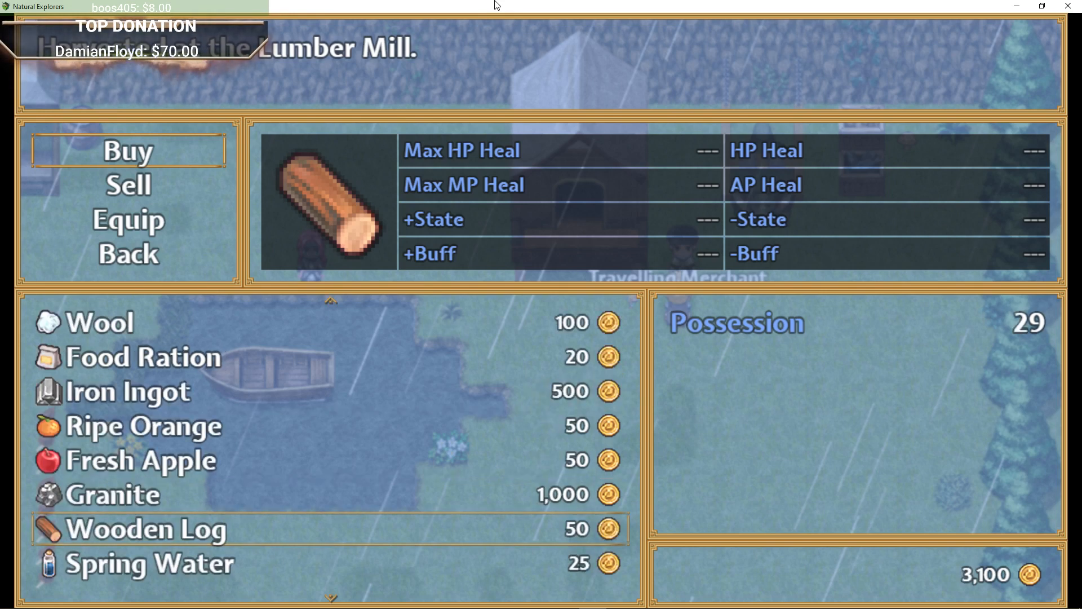
Go on through the merchant's goods, wrapping around past the Pickaxe, and buy 20 Stone.
{"action": "key", "text": "Down"}
{"action": "key", "text": "Down"}
{"action": "key", "text": "Down"}
{"action": "key", "text": "Down"}
{"action": "key", "text": "Down"}
{"action": "key", "text": "Down"}
{"action": "key", "text": "Down"}
{"action": "key", "text": "Down"}
{"action": "key", "text": "Down"}
{"action": "key", "text": "Down"}
{"action": "key", "text": "Down"}
{"action": "key", "text": "Down"}
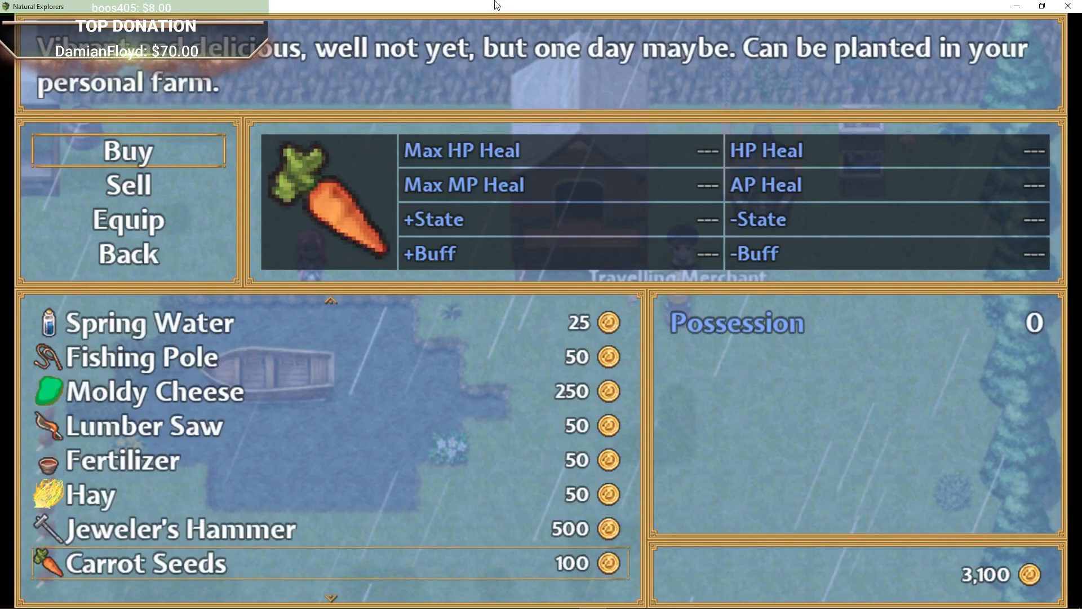
{"action": "key", "text": "Down"}
{"action": "key", "text": "Down"}
{"action": "key", "text": "Down"}
{"action": "key", "text": "Down"}
{"action": "key", "text": "Down"}
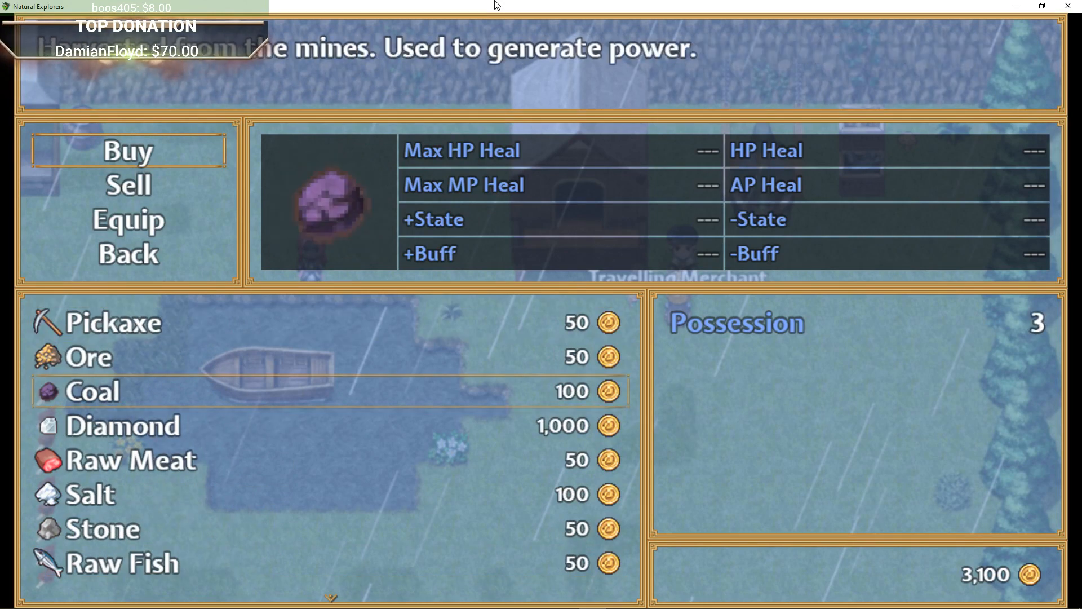
{"action": "key", "text": "Return"}
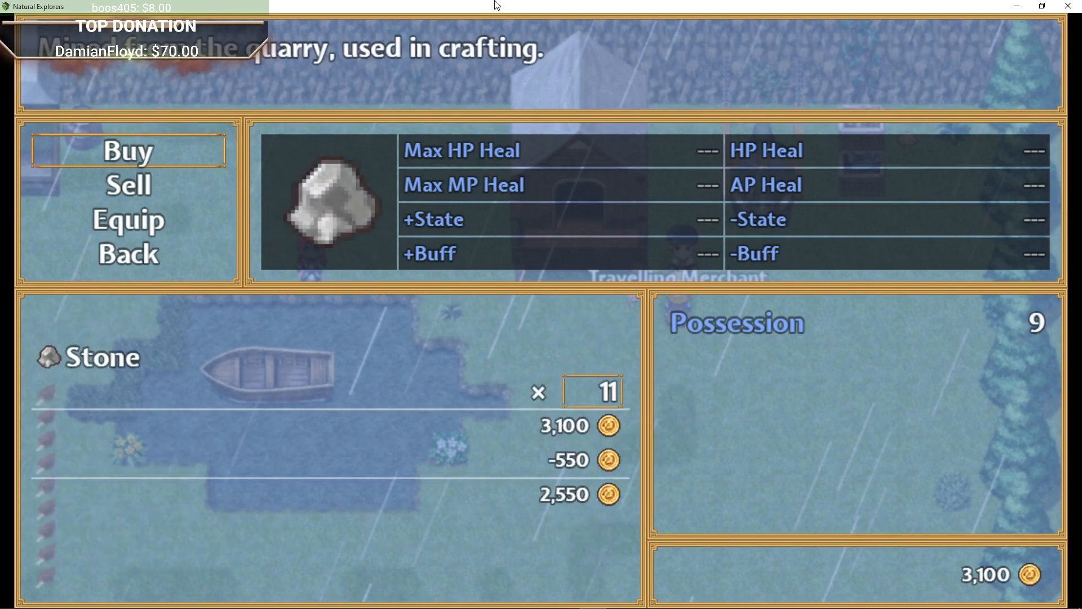
{"action": "key", "text": "Return"}
{"action": "key", "text": "Up"}
Find the Carrot Seeds among the merchant's goods and buy 2 of them.
{"action": "key", "text": "Down"}
{"action": "key", "text": "Down"}
{"action": "key", "text": "Down"}
{"action": "key", "text": "Down"}
{"action": "key", "text": "Down"}
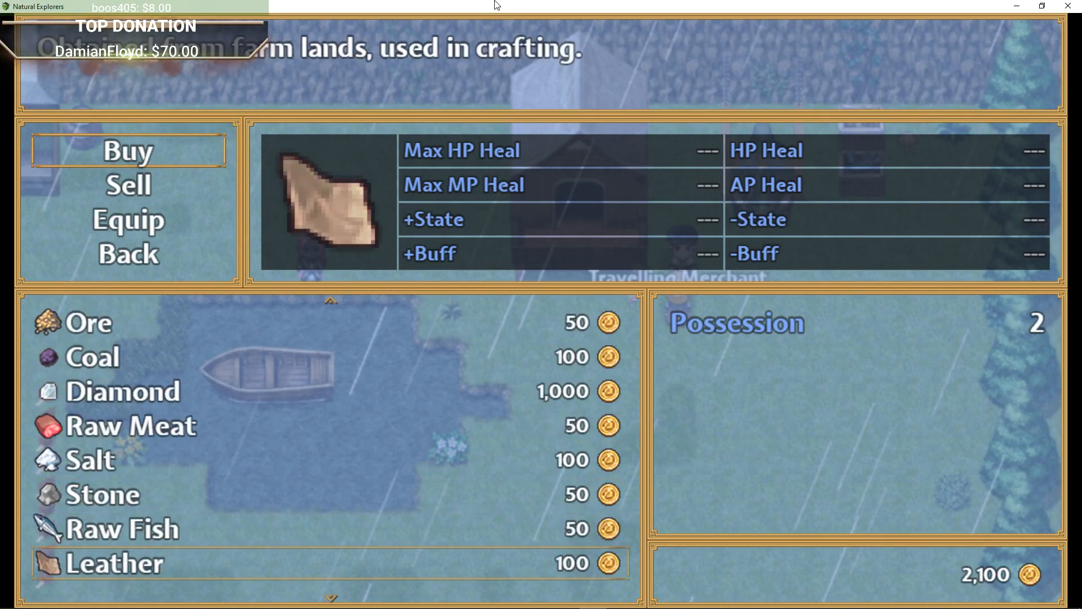
{"action": "key", "text": "Down"}
{"action": "key", "text": "Down"}
{"action": "key", "text": "Down"}
{"action": "key", "text": "Down"}
{"action": "key", "text": "Down"}
{"action": "key", "text": "Down"}
{"action": "key", "text": "Down"}
{"action": "key", "text": "Down"}
{"action": "key", "text": "Down"}
{"action": "key", "text": "Down"}
{"action": "key", "text": "Down"}
{"action": "key", "text": "Down"}
{"action": "key", "text": "Down"}
{"action": "key", "text": "Down"}
{"action": "key", "text": "Down"}
{"action": "key", "text": "Down"}
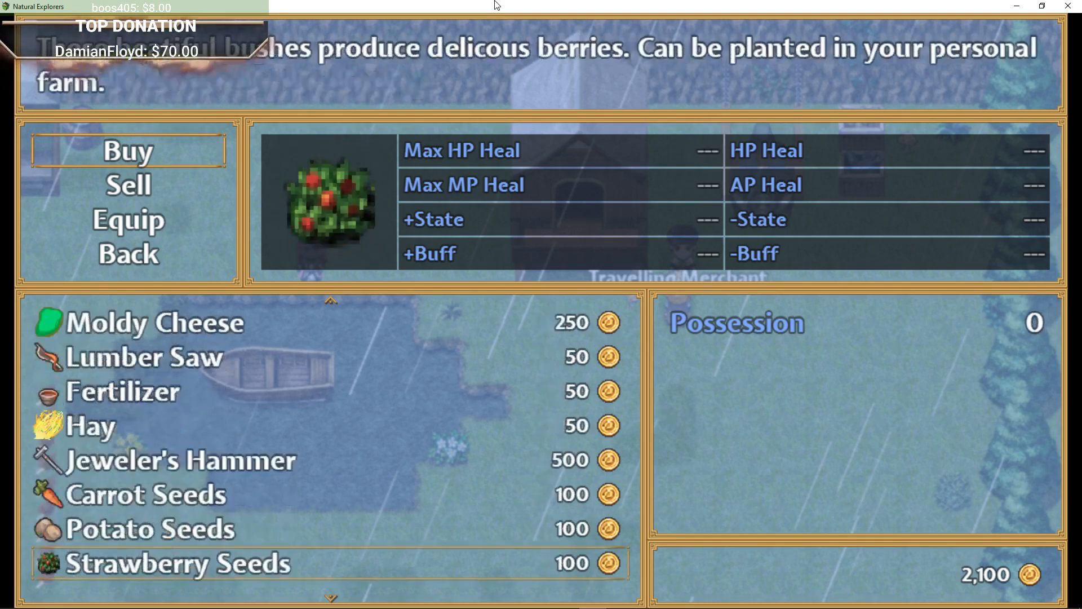
{"action": "key", "text": "Up"}
{"action": "key", "text": "Up"}
{"action": "key", "text": "Up"}
{"action": "key", "text": "Return"}
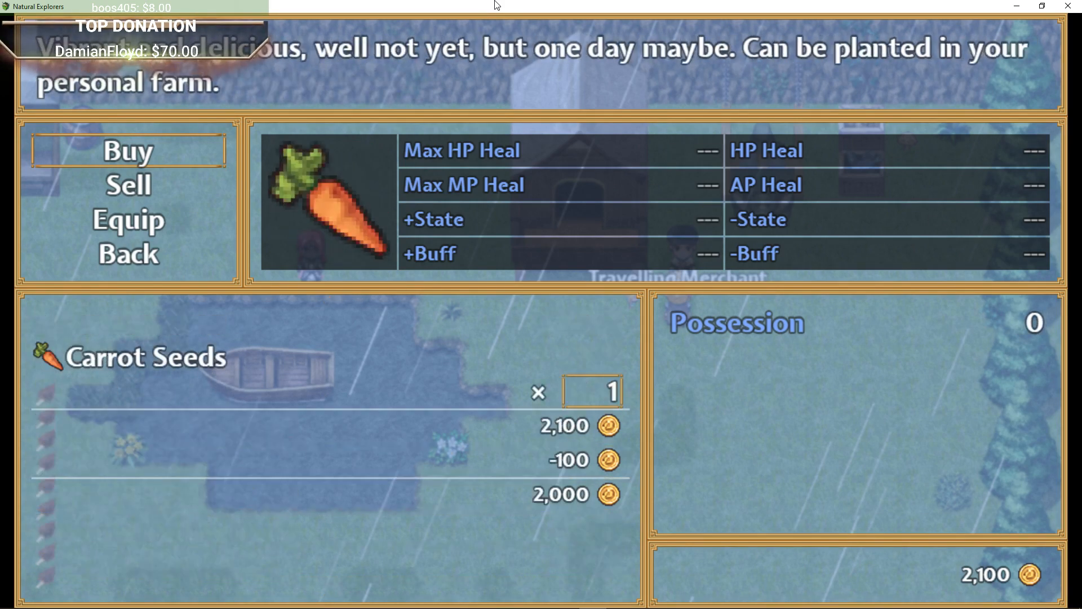
{"action": "key", "text": "Return"}
{"action": "key", "text": "Return"}
{"action": "key", "text": "Return"}
Buy 2 Potato Seeds and 2 Strawberry Seeds.
{"action": "key", "text": "Down"}
{"action": "key", "text": "Return"}
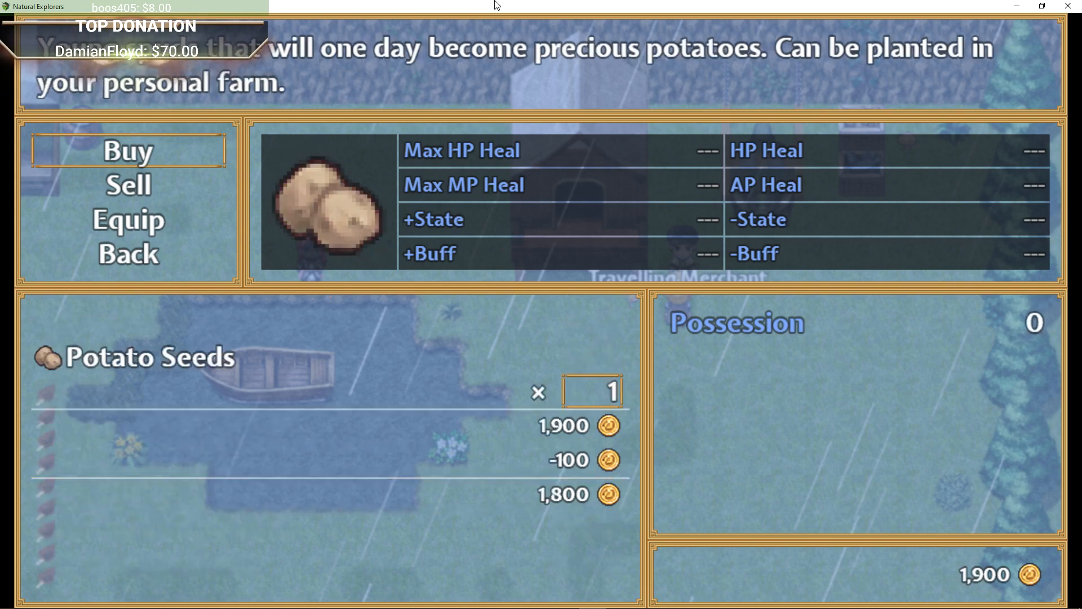
{"action": "key", "text": "Return"}
{"action": "key", "text": "Return"}
{"action": "key", "text": "Return"}
{"action": "key", "text": "Down"}
{"action": "key", "text": "Return"}
{"action": "key", "text": "Right"}
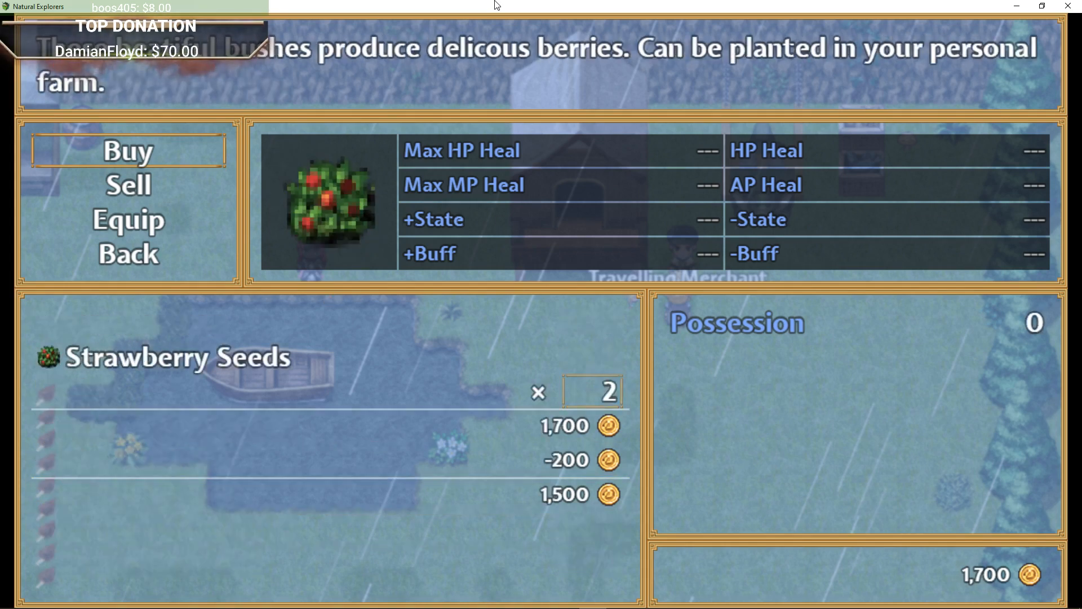
{"action": "key", "text": "Return"}
Buy 2 Cabbage Seeds and leave the merchant's shop.
{"action": "key", "text": "Down"}
{"action": "key", "text": "Return"}
{"action": "key", "text": "Right"}
{"action": "key", "text": "Return"}
{"action": "key", "text": "Down"}
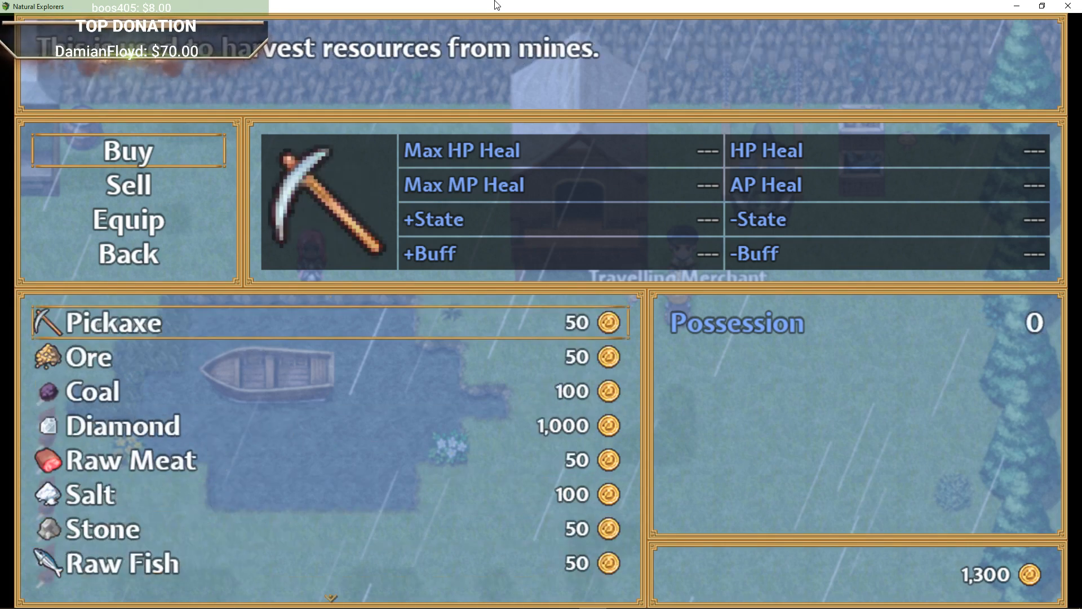
{"action": "key", "text": "Escape"}
{"action": "key", "text": "Escape"}
Walk the explorer to the kitchen sign beside the bar sign and hire the Chef for 20 Wooden Logs and 1,000Ç.
{"action": "key", "text": "Up"}
{"action": "key", "text": "Left"}
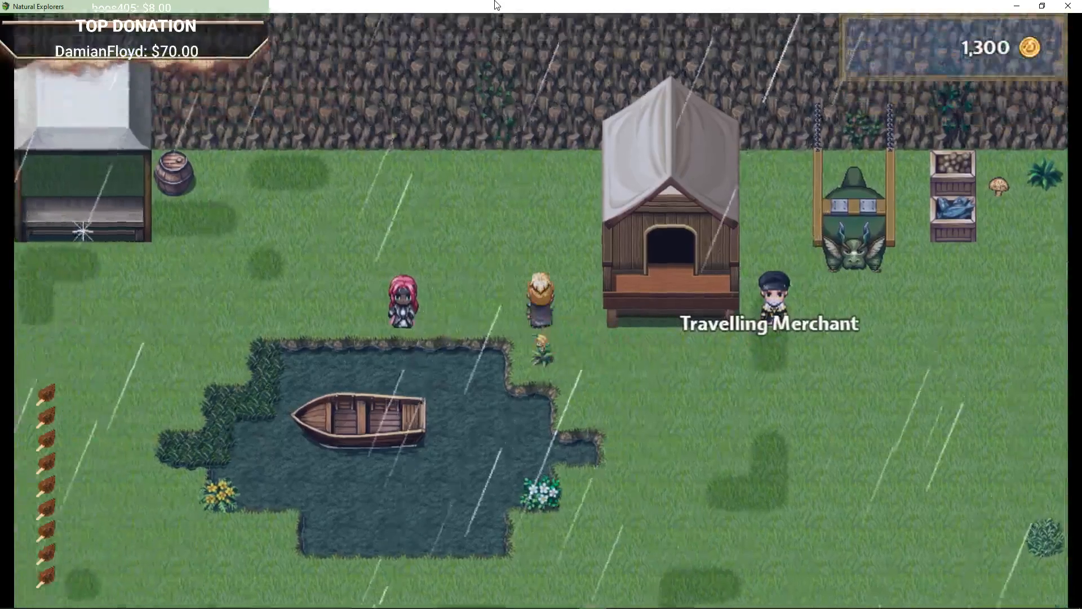
{"action": "key", "text": "Left"}
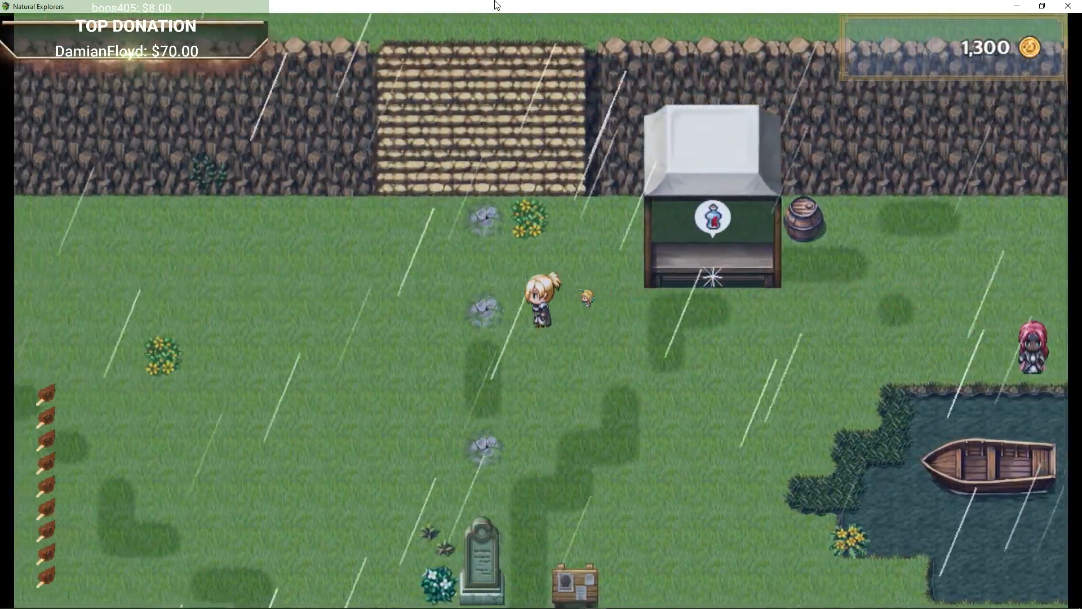
{"action": "key", "text": "Left"}
{"action": "key", "text": "Up"}
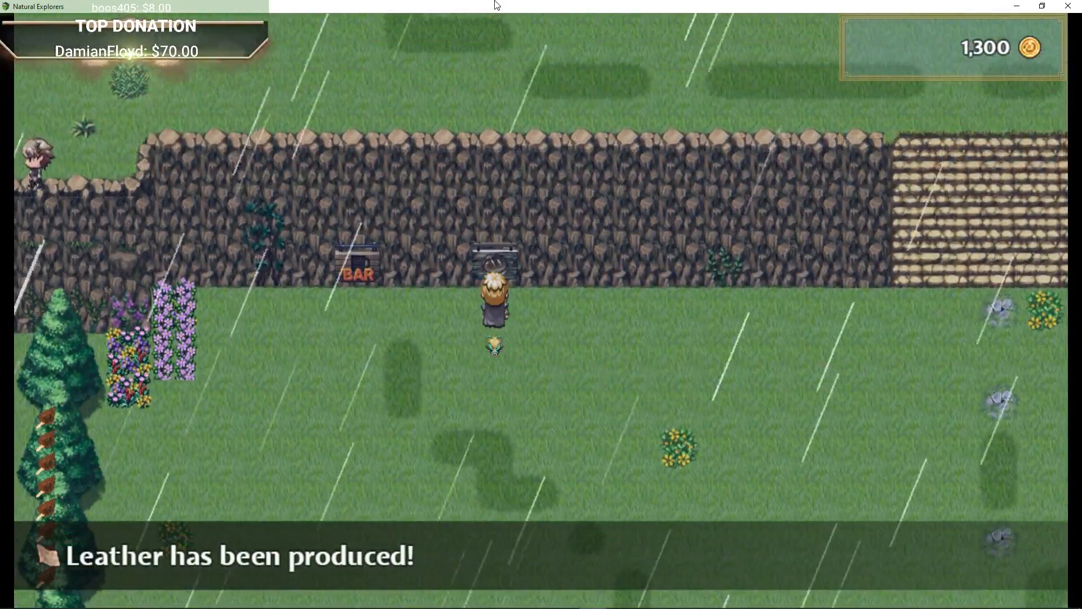
{"action": "key", "text": "Return"}
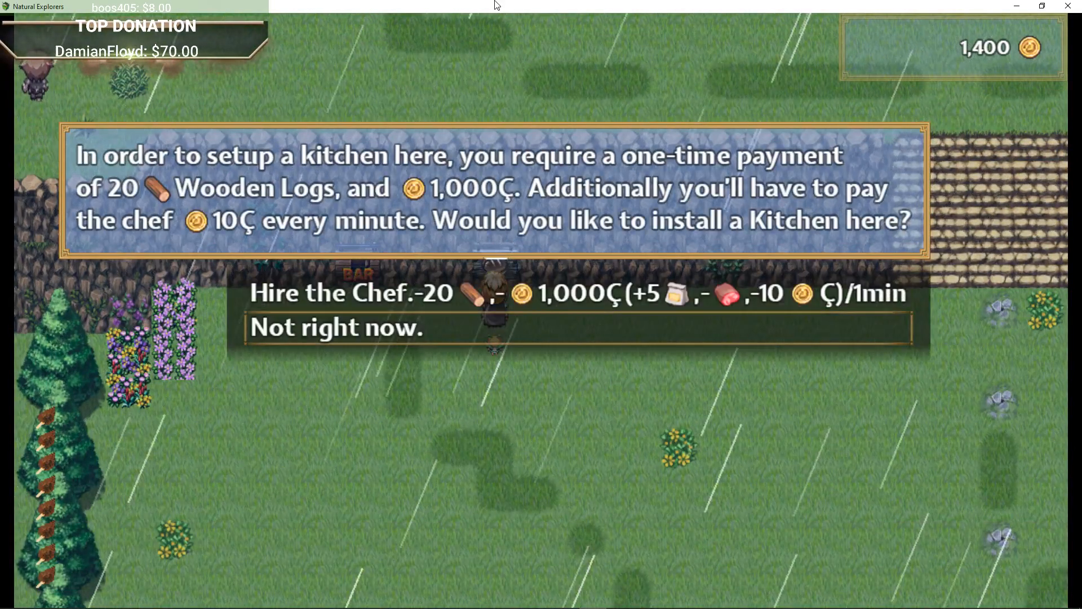
{"action": "key", "text": "Up"}
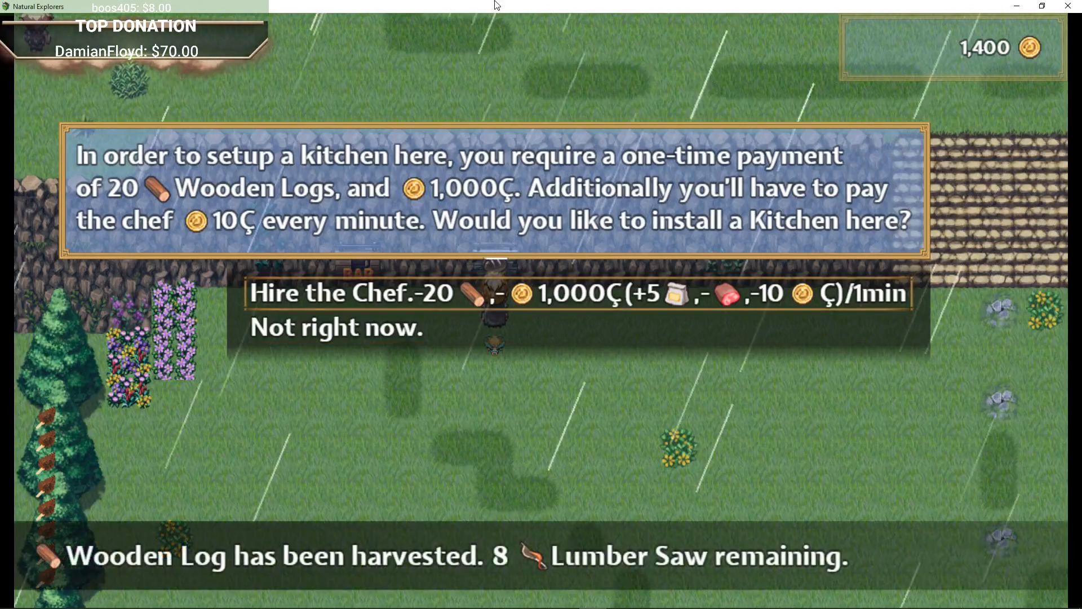
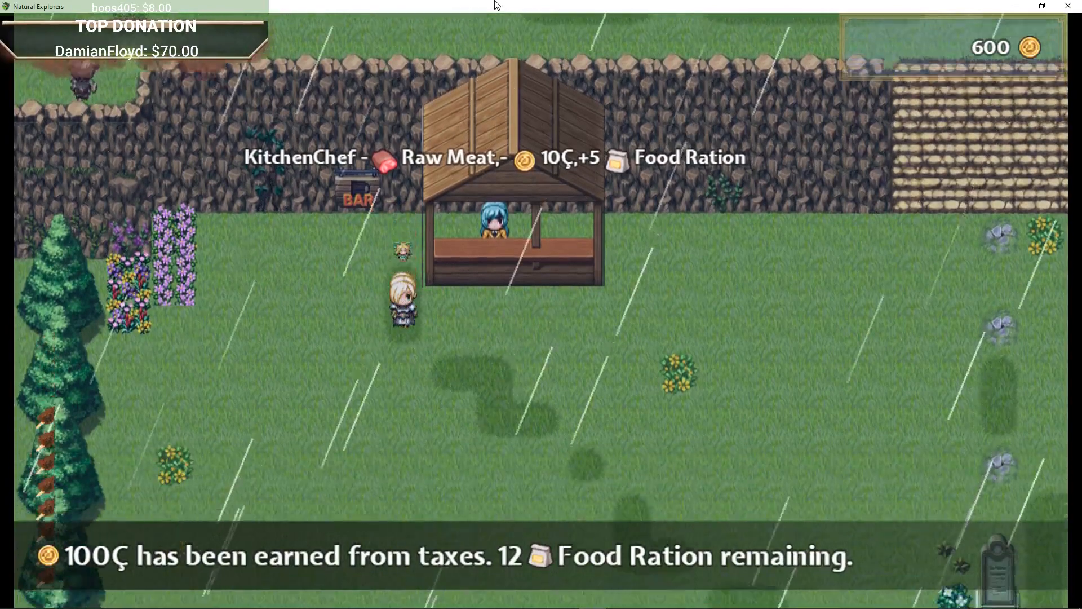
Walk the explorer away from the new kitchen and up the stone stairs to the terrace with the soil plots.
{"action": "key", "text": "Right"}
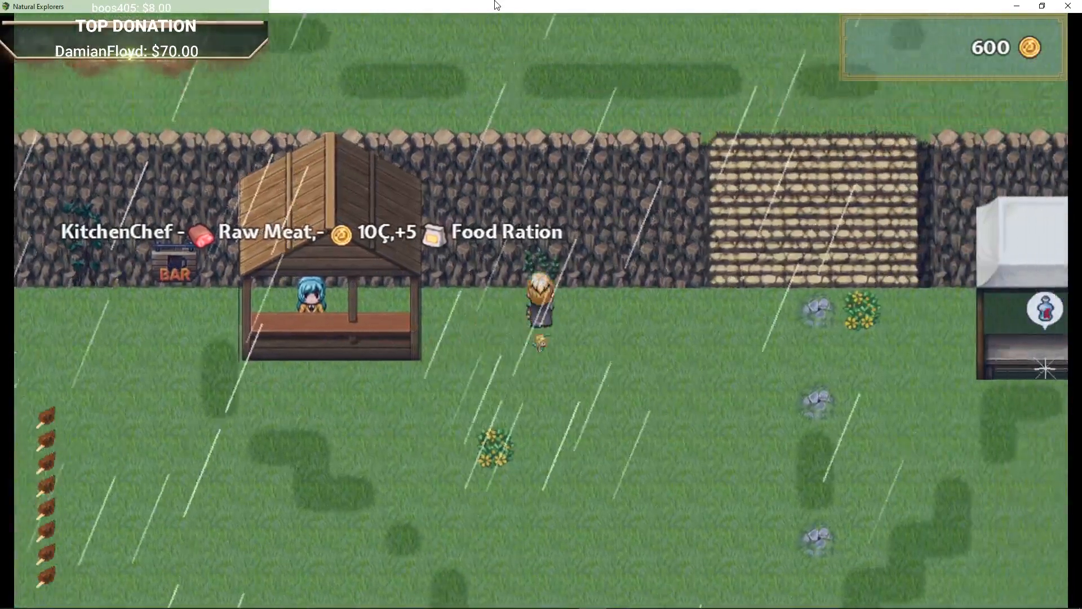
{"action": "key", "text": "Down"}
{"action": "key", "text": "Left"}
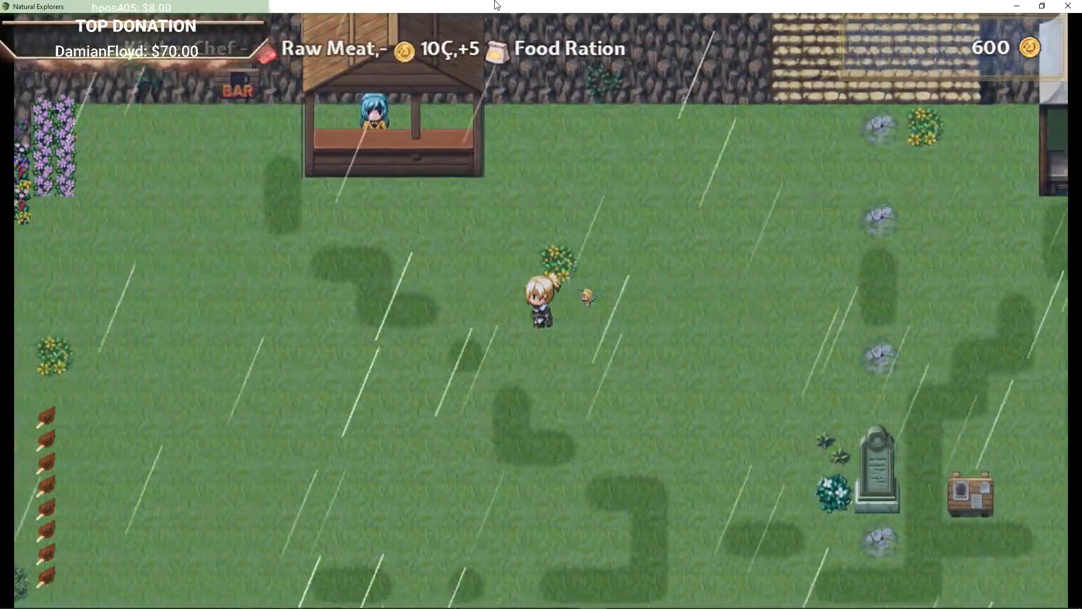
{"action": "key", "text": "Up"}
{"action": "key", "text": "Up"}
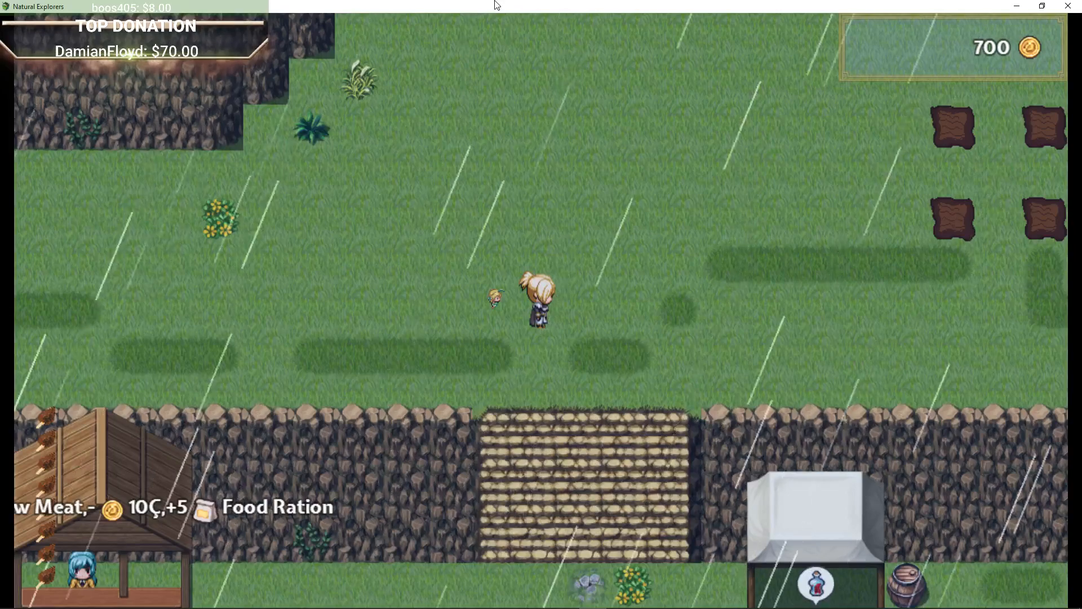
{"action": "key", "text": "Right"}
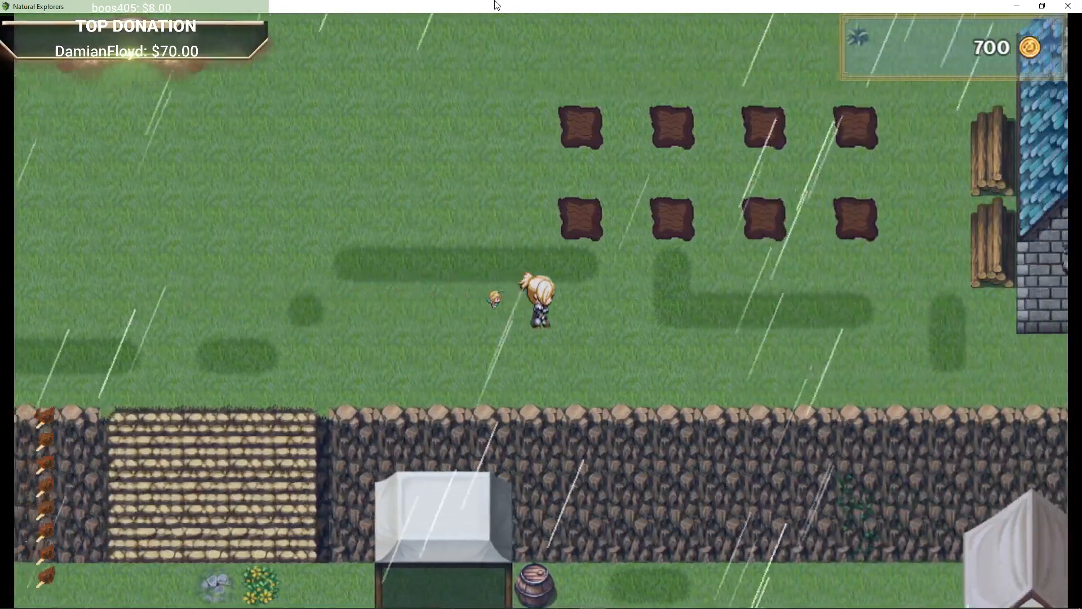
{"action": "key", "text": "Left"}
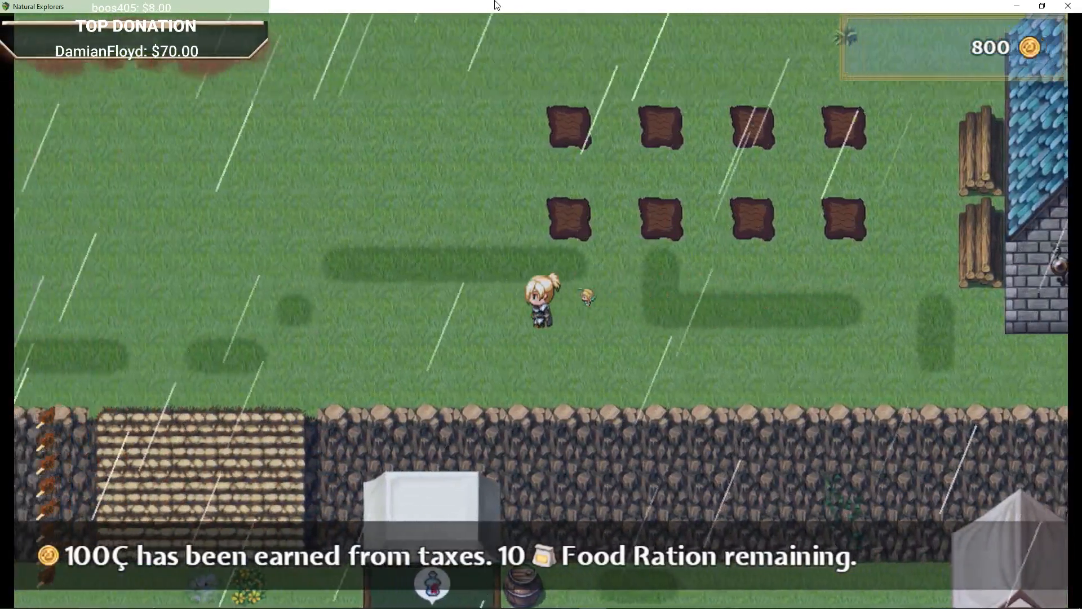
Explore the upper terrace around the blue-roofed house, the fruit trees and both rows of soil plots.
{"action": "key", "text": "Right"}
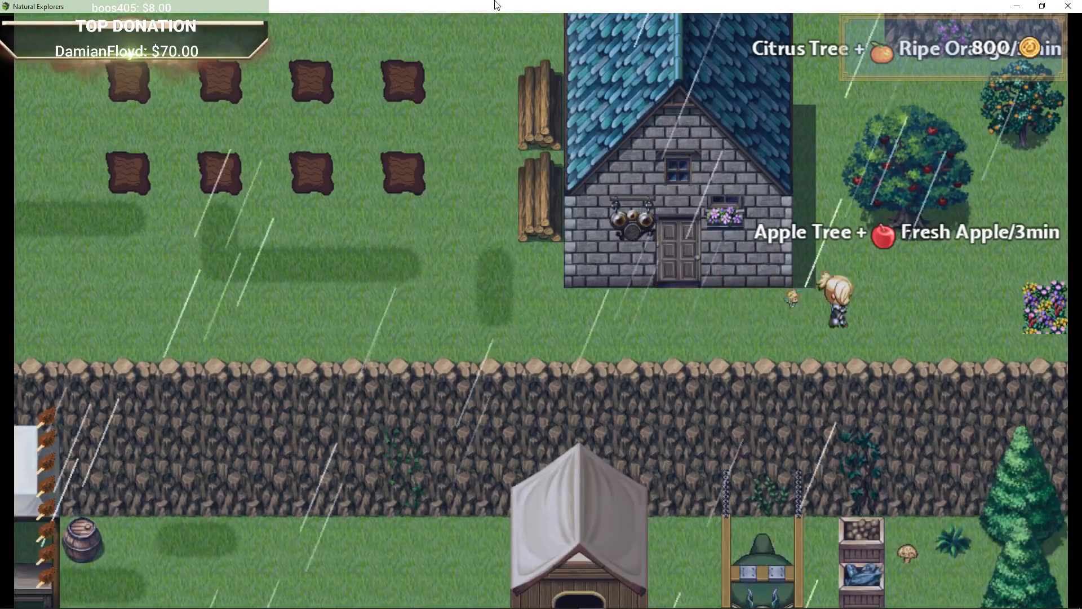
{"action": "key", "text": "Up"}
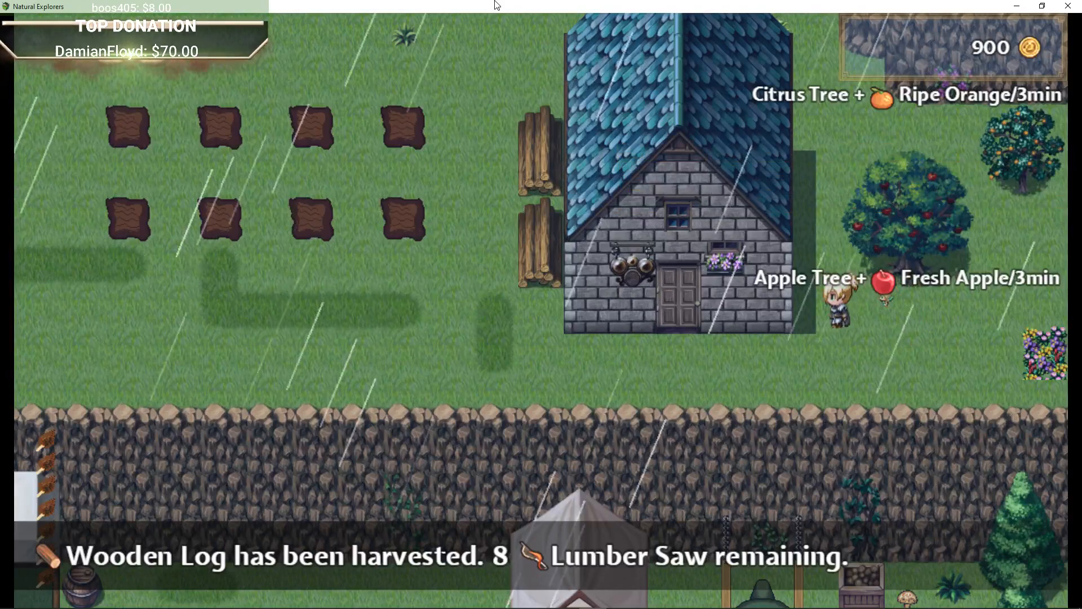
{"action": "key", "text": "Up"}
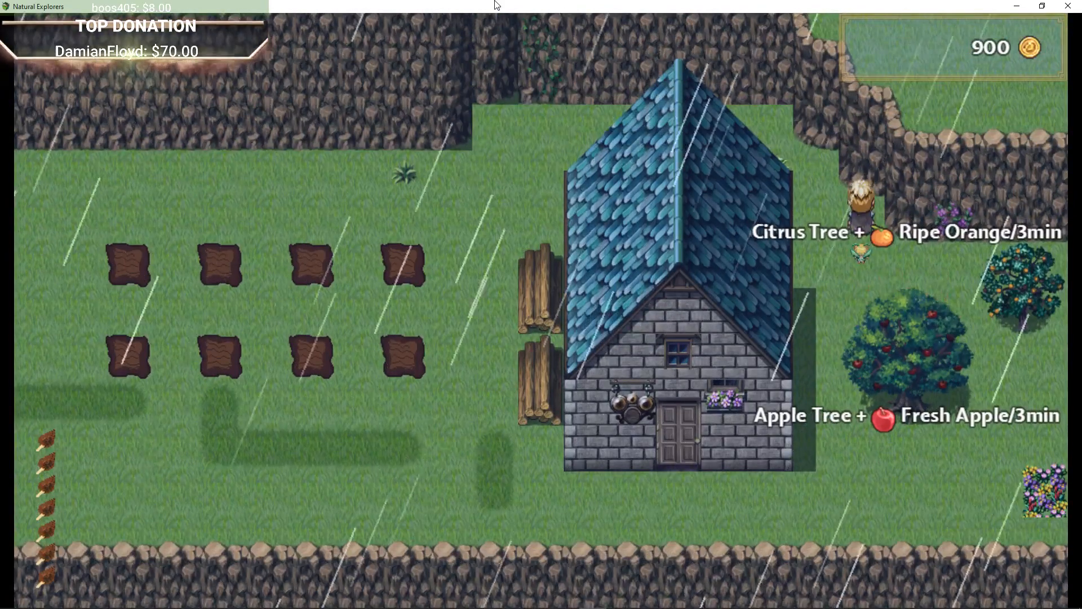
{"action": "key", "text": "Left"}
{"action": "key", "text": "Down"}
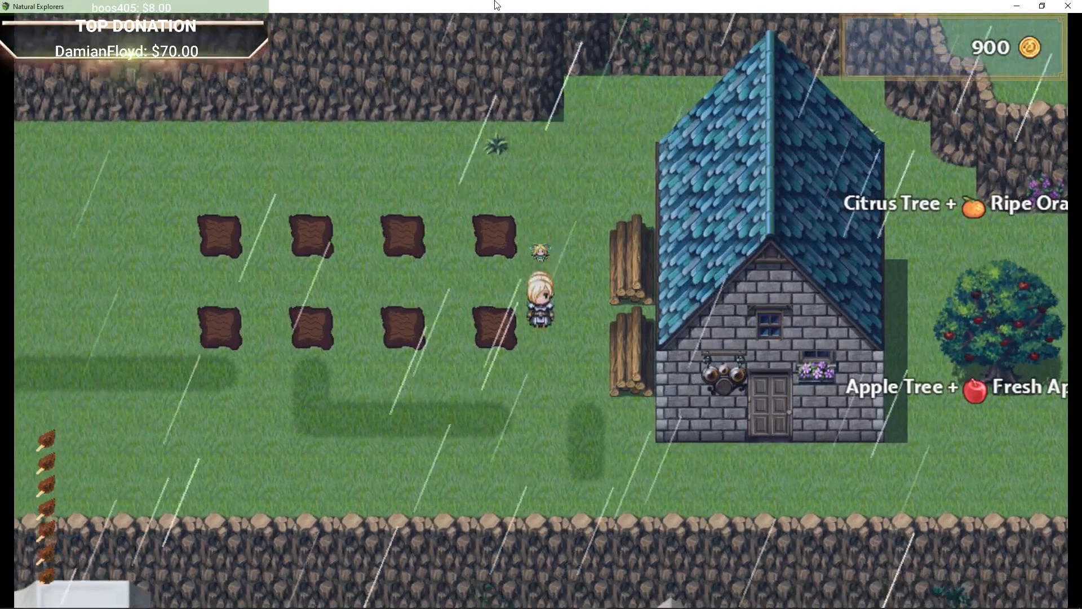
{"action": "key", "text": "Left"}
{"action": "key", "text": "Left"}
{"action": "key", "text": "Down"}
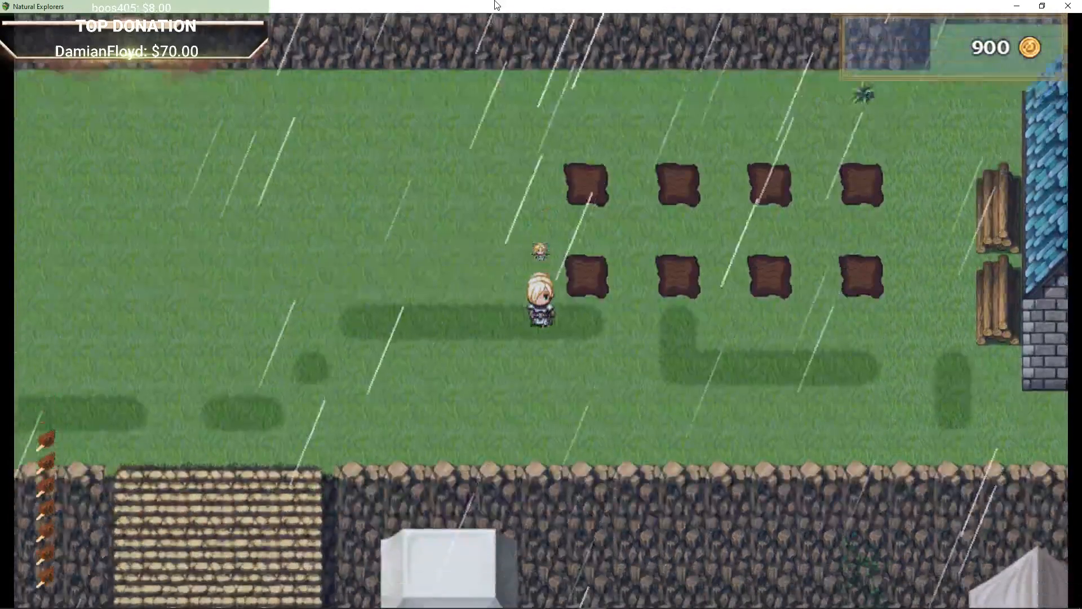
{"action": "key", "text": "Right"}
{"action": "key", "text": "Right"}
{"action": "key", "text": "Down"}
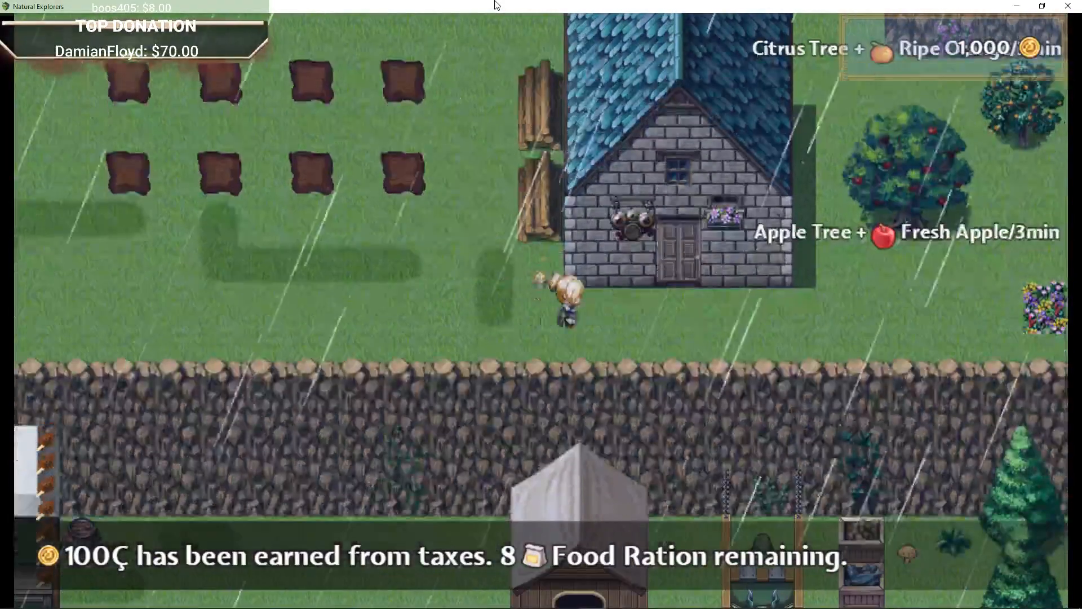
Walk to the first soil plot of the lower row and plant seeds in it.
{"action": "key", "text": "Left"}
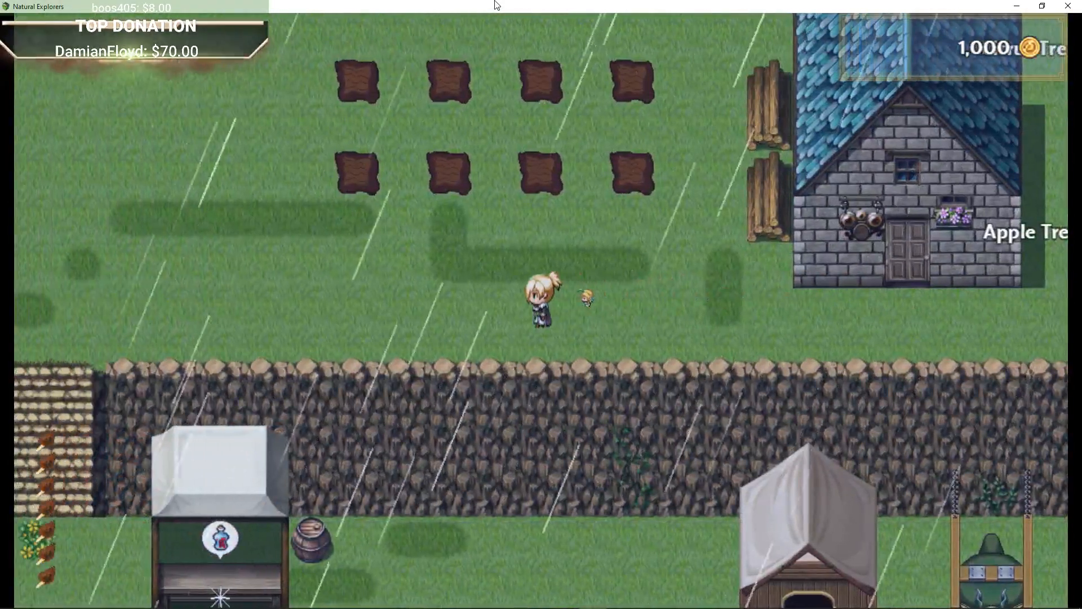
{"action": "key", "text": "Up"}
{"action": "key", "text": "Left"}
{"action": "key", "text": "Up"}
{"action": "key", "text": "Right"}
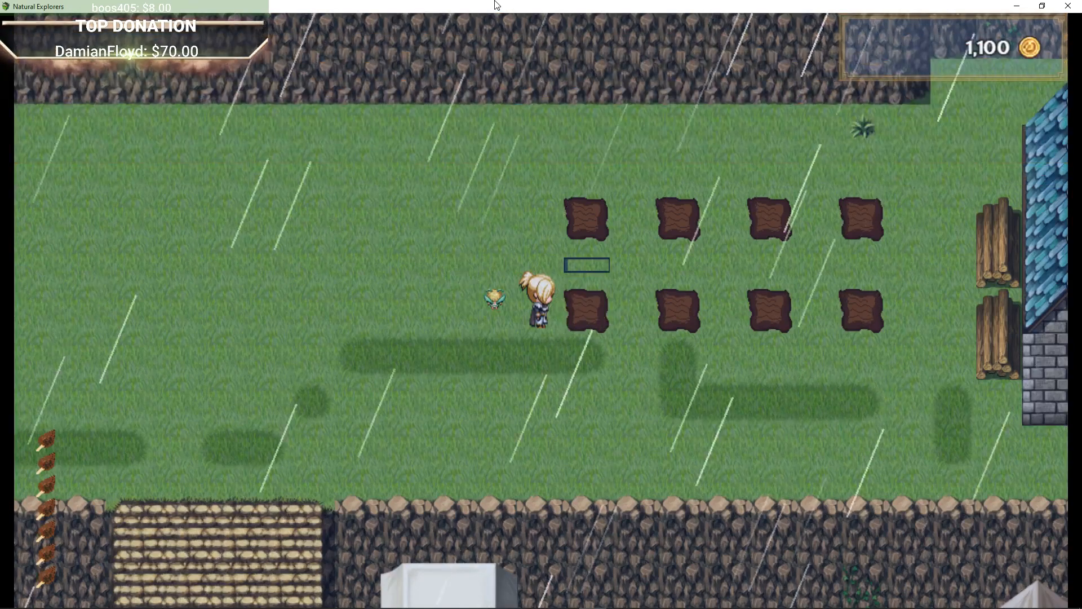
Walk the explorer to the second soil plot of the lower row and plant seeds in it.
{"action": "key", "text": "Down"}
{"action": "key", "text": "Right"}
{"action": "key", "text": "Up"}
{"action": "key", "text": "Return"}
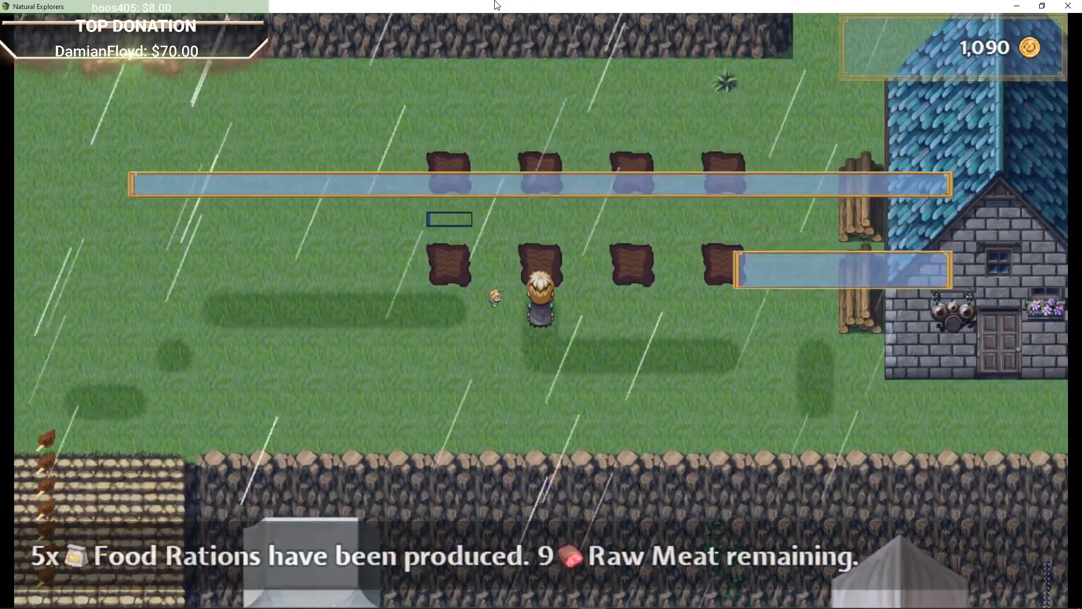
{"action": "key", "text": "Return"}
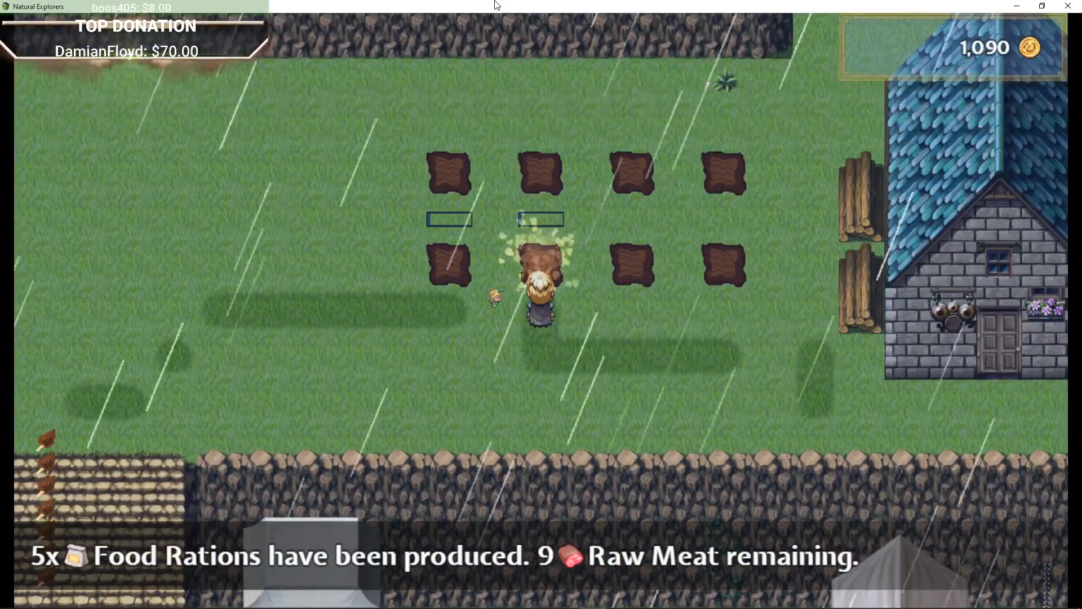
Plant seeds in the third and fourth soil plots of the lower row.
{"action": "key", "text": "Right"}
{"action": "key", "text": "Right"}
{"action": "key", "text": "Right"}
{"action": "key", "text": "Up"}
{"action": "key", "text": "Left"}
{"action": "key", "text": "Return"}
{"action": "key", "text": "Return"}
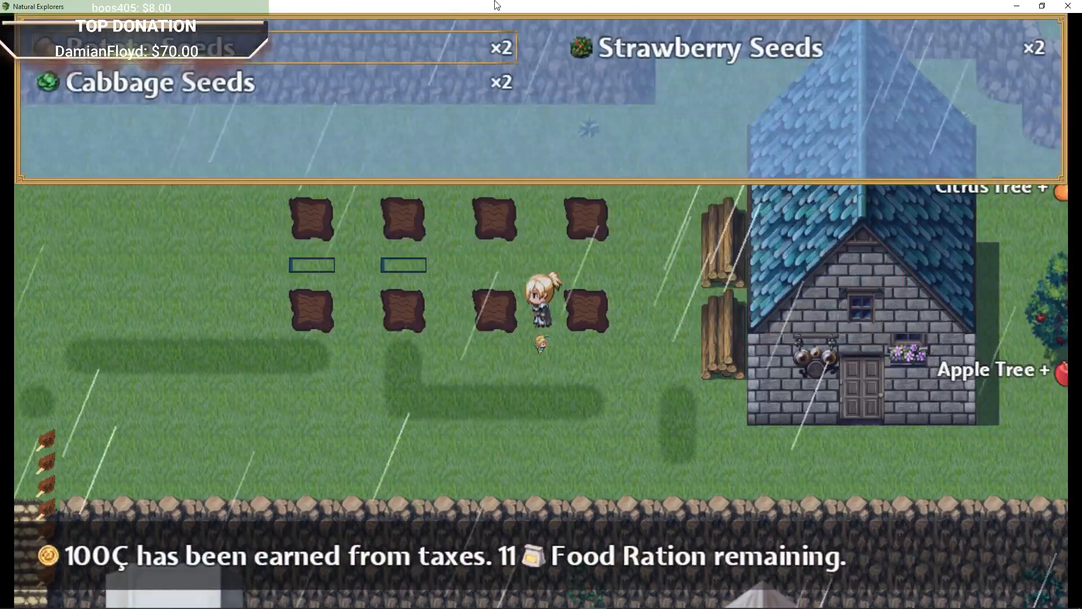
{"action": "key", "text": "Return"}
{"action": "key", "text": "Return"}
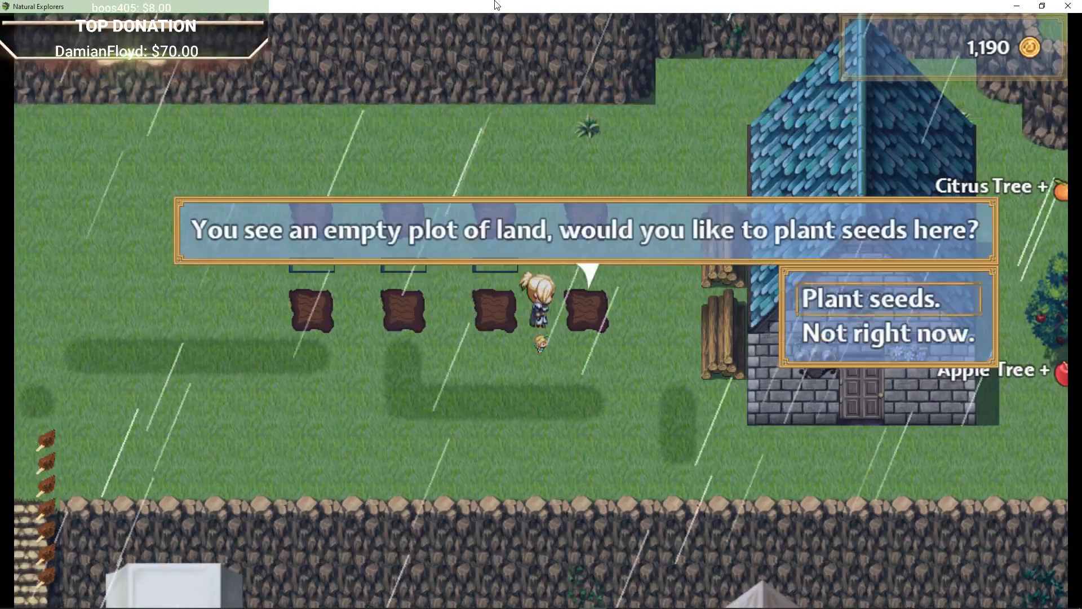
{"action": "key", "text": "Return"}
{"action": "key", "text": "Return"}
Plant seeds in all four soil plots of the upper row, using Cabbage Seeds in the first one.
{"action": "key", "text": "Up"}
{"action": "key", "text": "Up"}
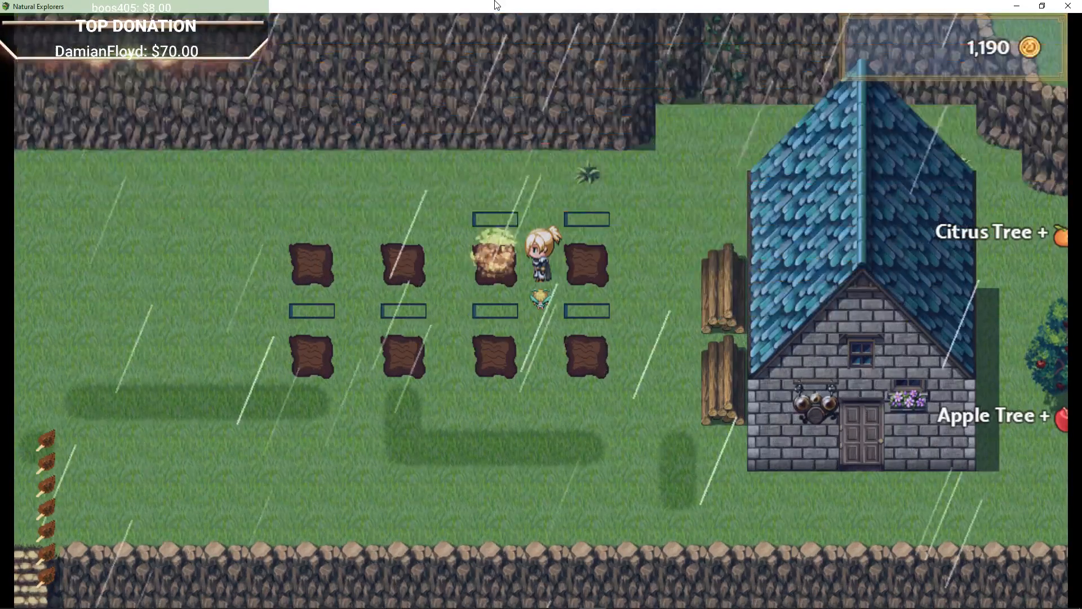
{"action": "key", "text": "Left"}
{"action": "key", "text": "Left"}
{"action": "key", "text": "Left"}
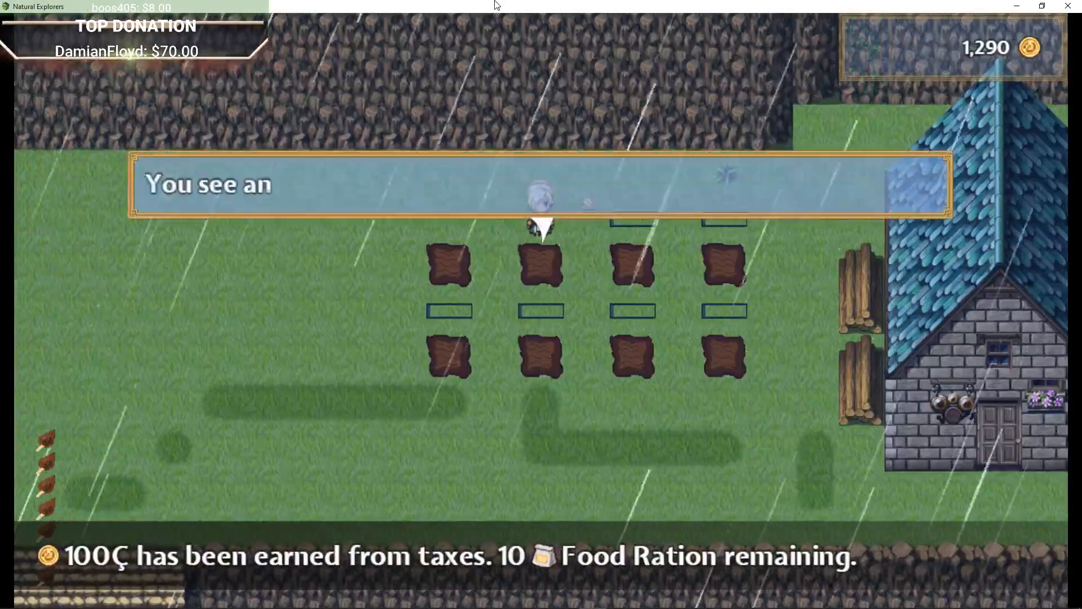
{"action": "key", "text": "Return"}
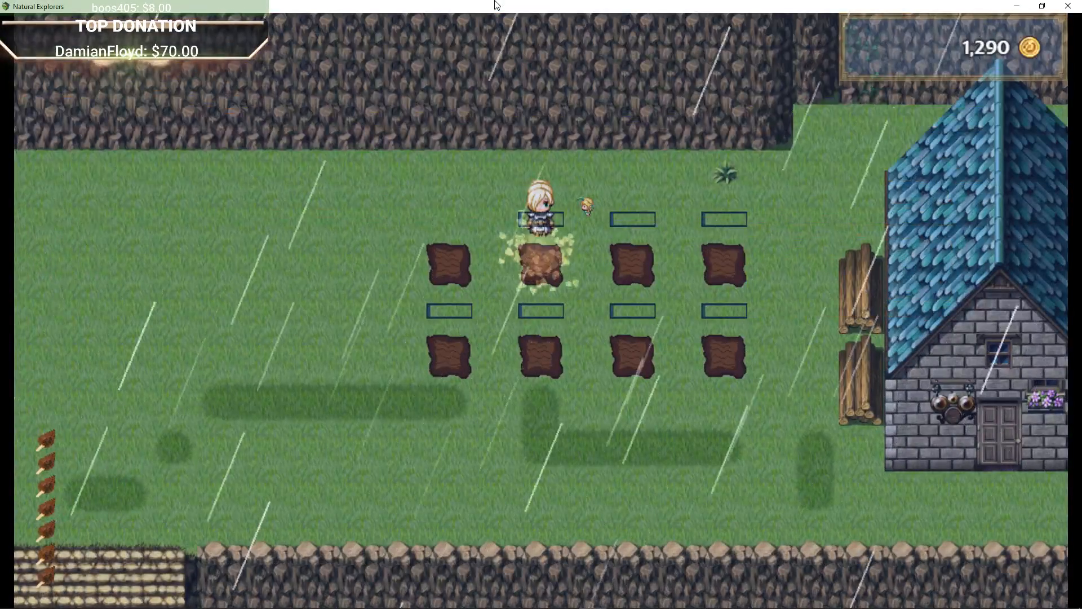
{"action": "key", "text": "Left"}
{"action": "key", "text": "Return"}
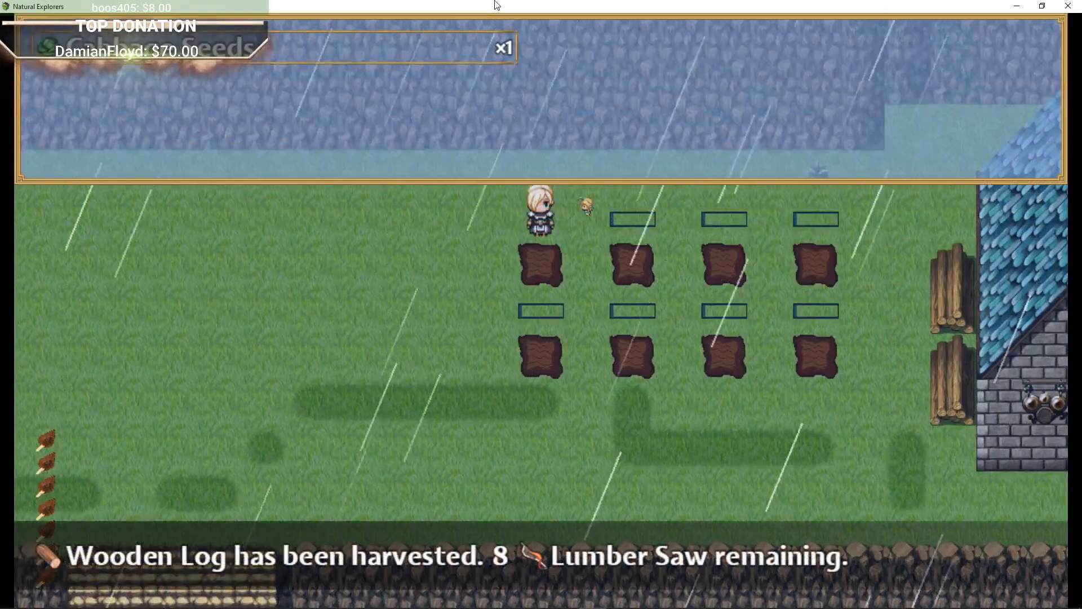
Walk the explorer away from the planted plots, westward along the terrace to the cave entrance.
{"action": "key", "text": "Left"}
{"action": "key", "text": "Left"}
{"action": "key", "text": "Left"}
{"action": "key", "text": "Left"}
{"action": "key", "text": "Left"}
{"action": "key", "text": "Left"}
{"action": "key", "text": "Left"}
{"action": "key", "text": "Left"}
{"action": "key", "text": "Left"}
{"action": "key", "text": "Left"}
{"action": "key", "text": "Left"}
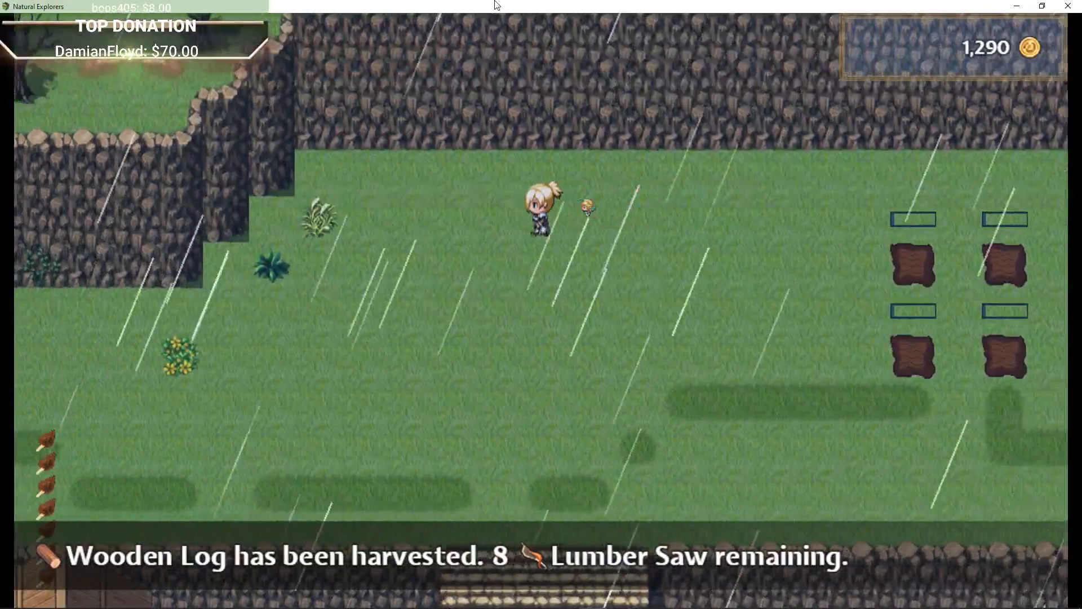
{"action": "key", "text": "Down"}
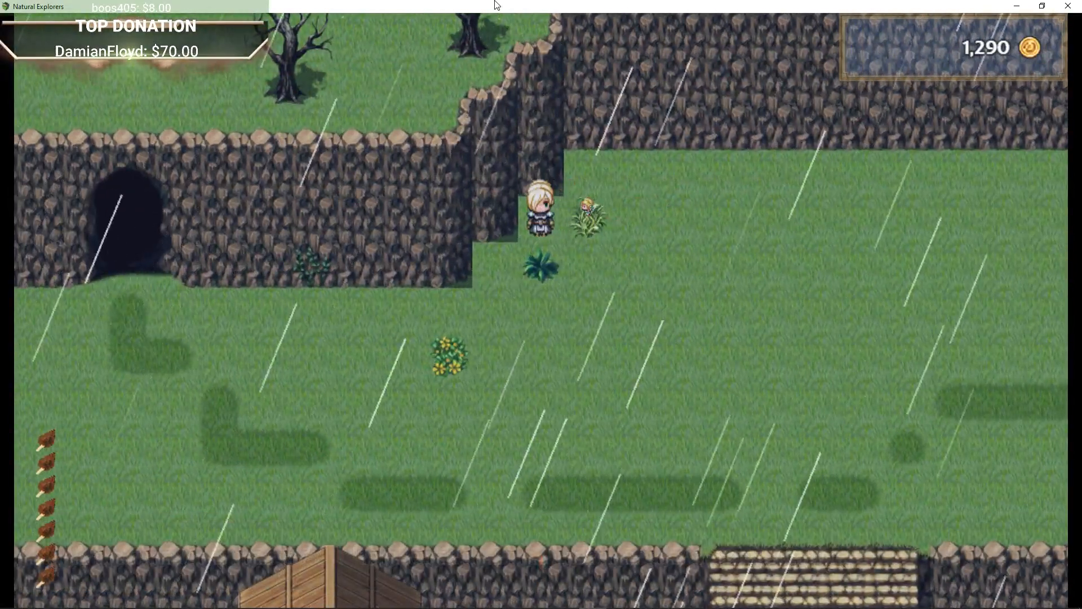
{"action": "key", "text": "Left"}
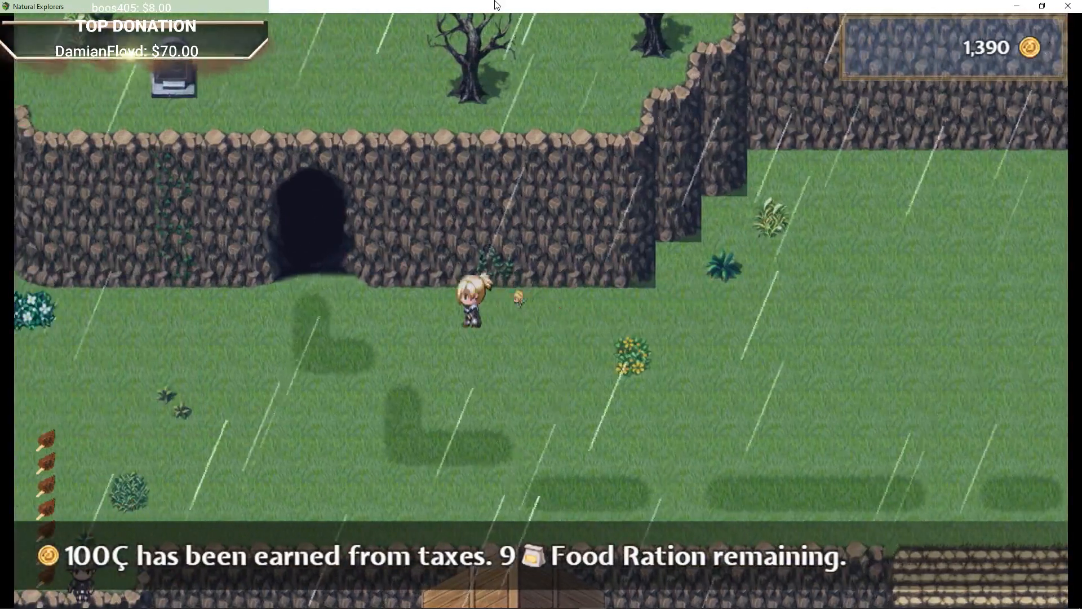
Talk to Micah at the terrace's edge above the flower beds and read his quest dialogue.
{"action": "key", "text": "Up"}
{"action": "key", "text": "Down"}
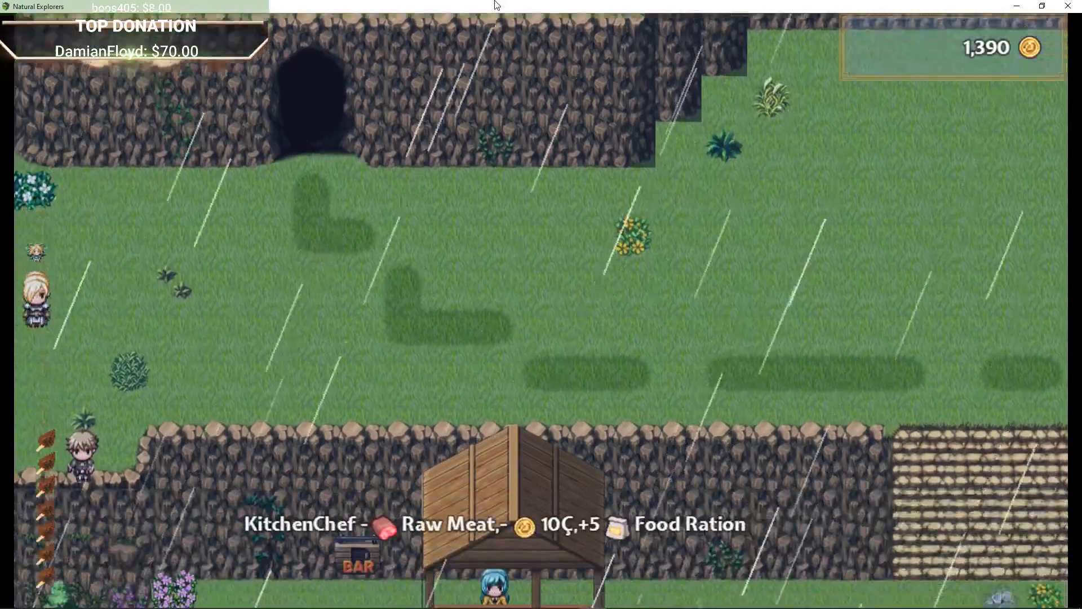
{"action": "key", "text": "Right"}
{"action": "key", "text": "Down"}
{"action": "key", "text": "Left"}
{"action": "key", "text": "Down"}
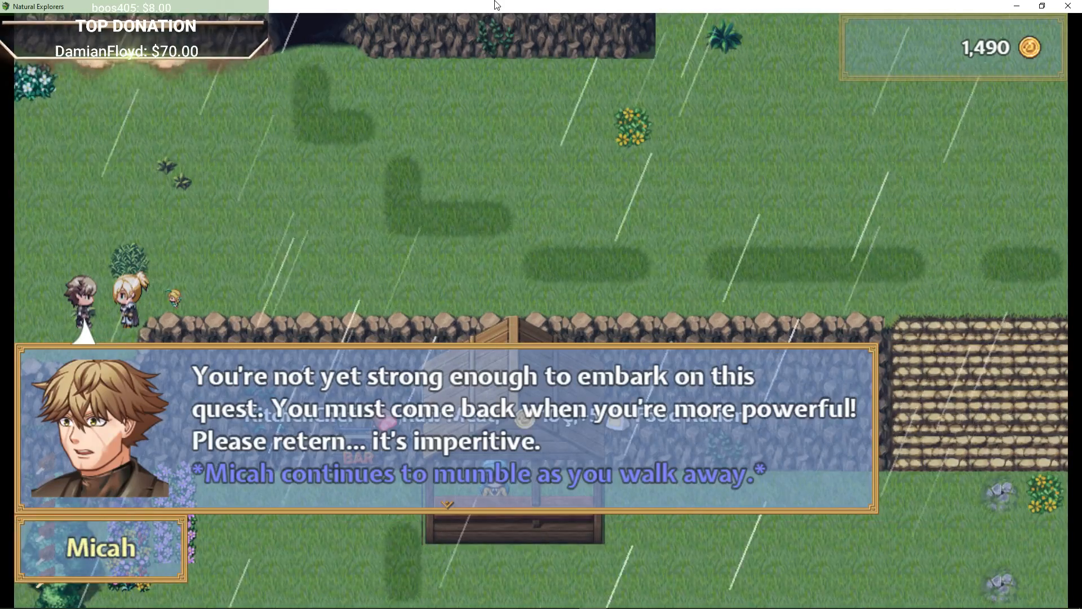
{"action": "key", "text": "Return"}
Walk around the Sushi Chef stall and the adjoining kitchen to inspect them from the front and side.
{"action": "key", "text": "Right"}
{"action": "key", "text": "Up"}
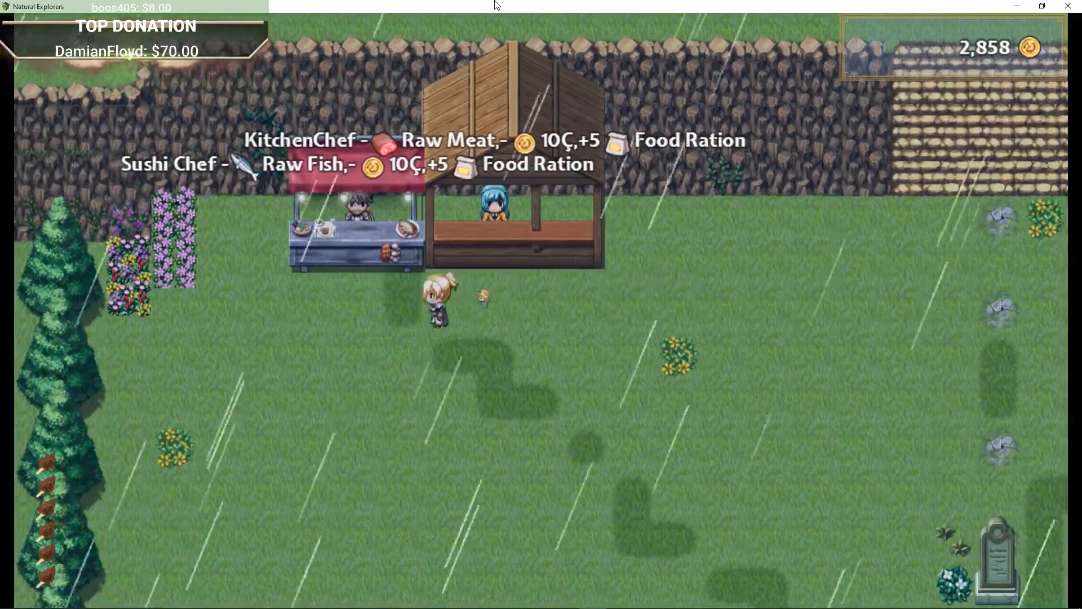
{"action": "key", "text": "Up"}
{"action": "key", "text": "Right"}
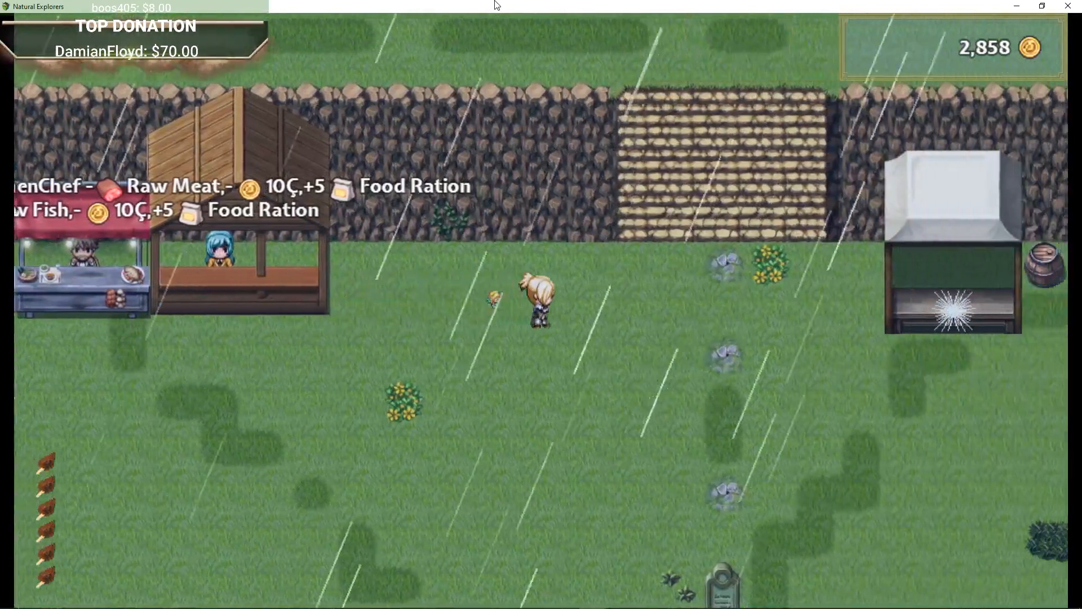
{"action": "key", "text": "Left"}
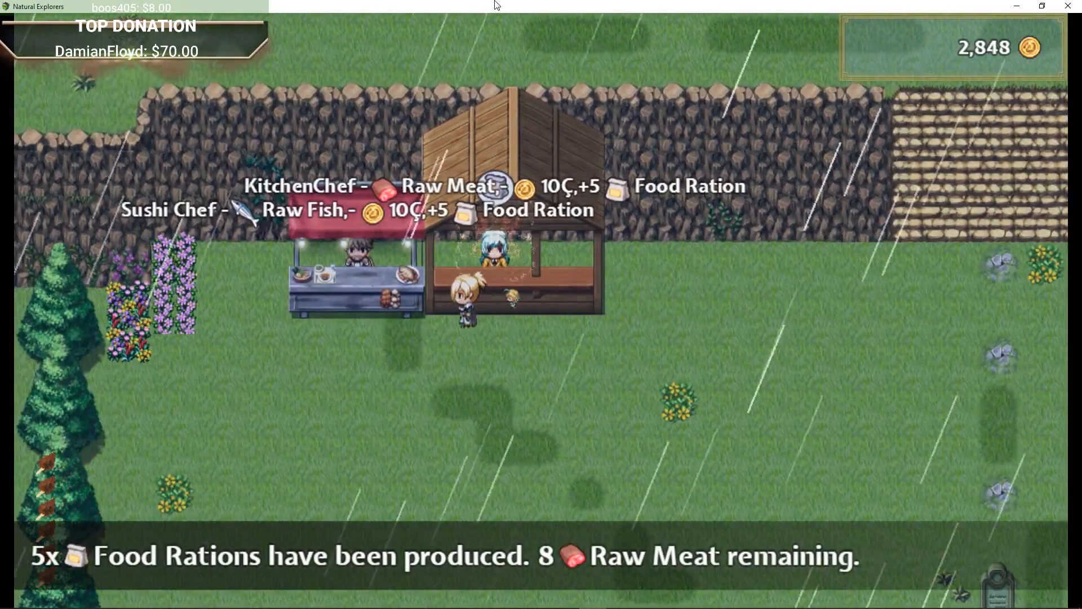
{"action": "key", "text": "Up"}
{"action": "key", "text": "Right"}
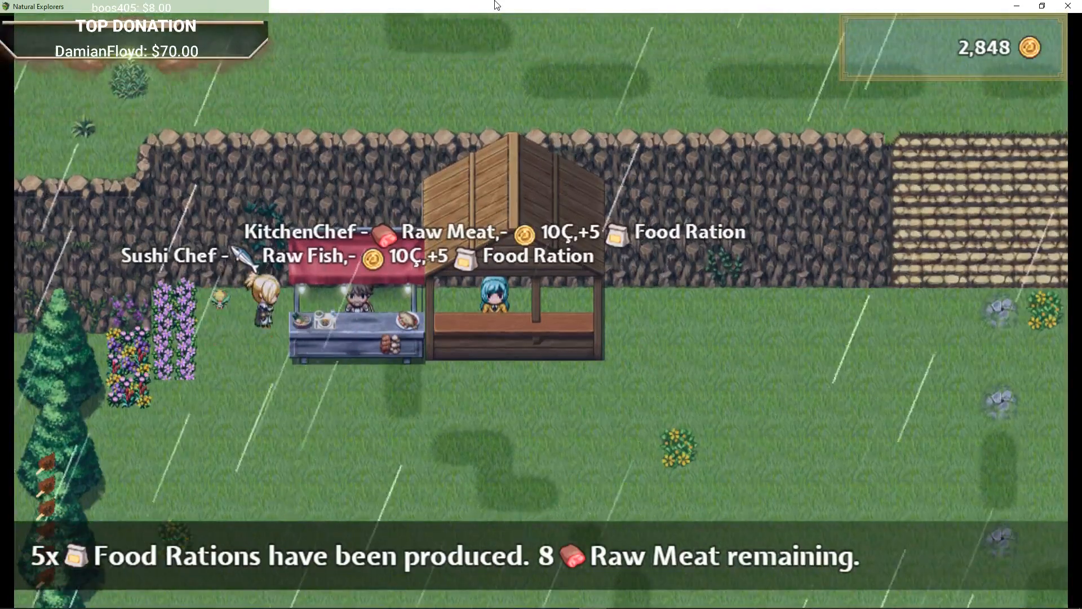
{"action": "key", "text": "Down"}
{"action": "key", "text": "Right"}
{"action": "key", "text": "Up"}
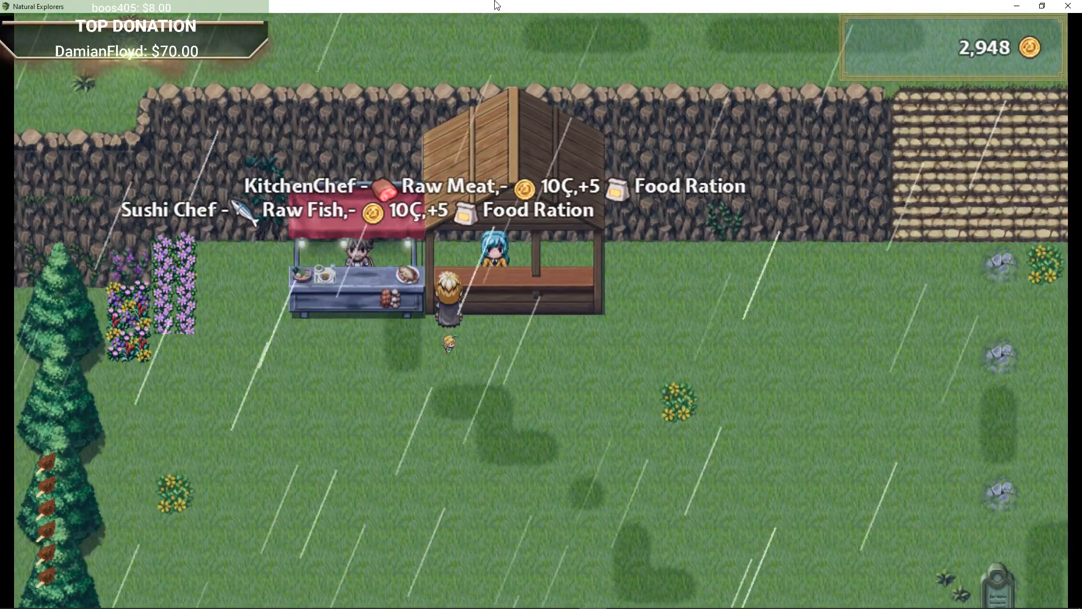
Walk the explorer up the stone stairs to check the terrace, and return down to the sparkling white-roofed stall.
{"action": "key", "text": "Right"}
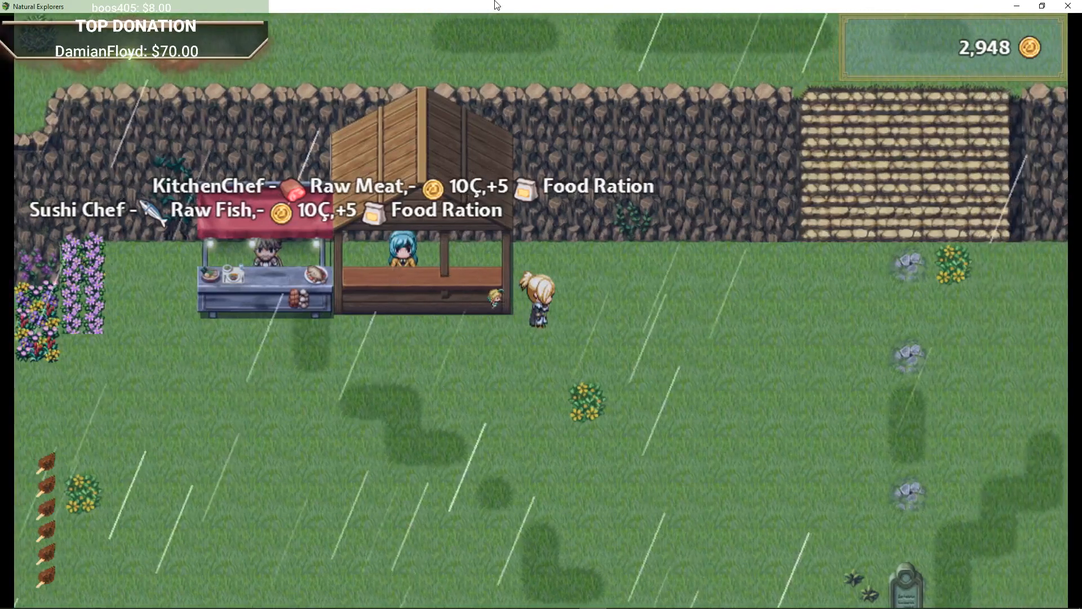
{"action": "key", "text": "Right"}
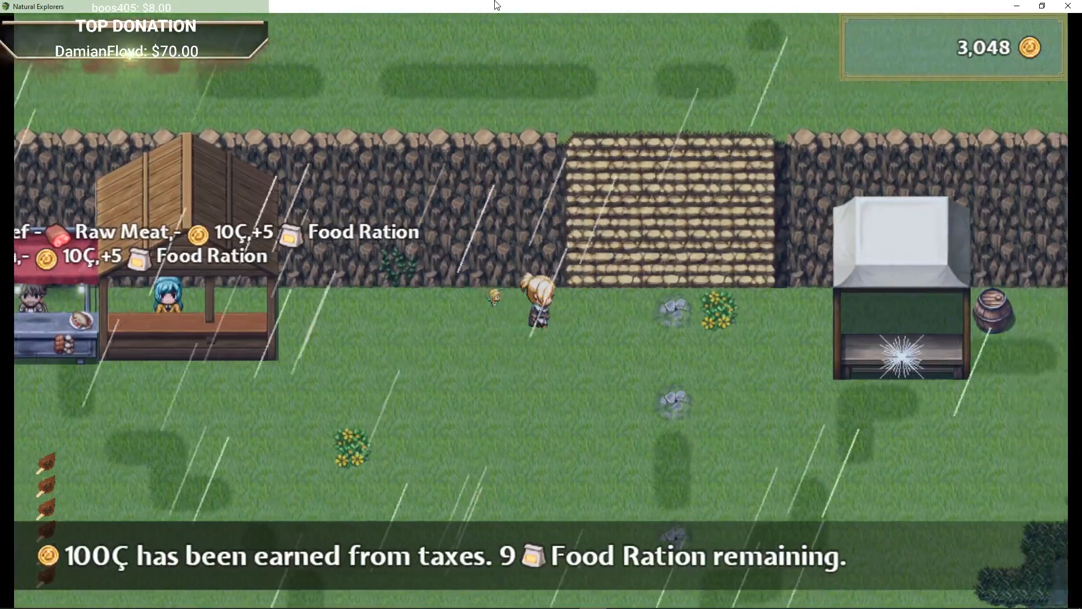
{"action": "key", "text": "Up"}
{"action": "key", "text": "Up"}
{"action": "key", "text": "Left"}
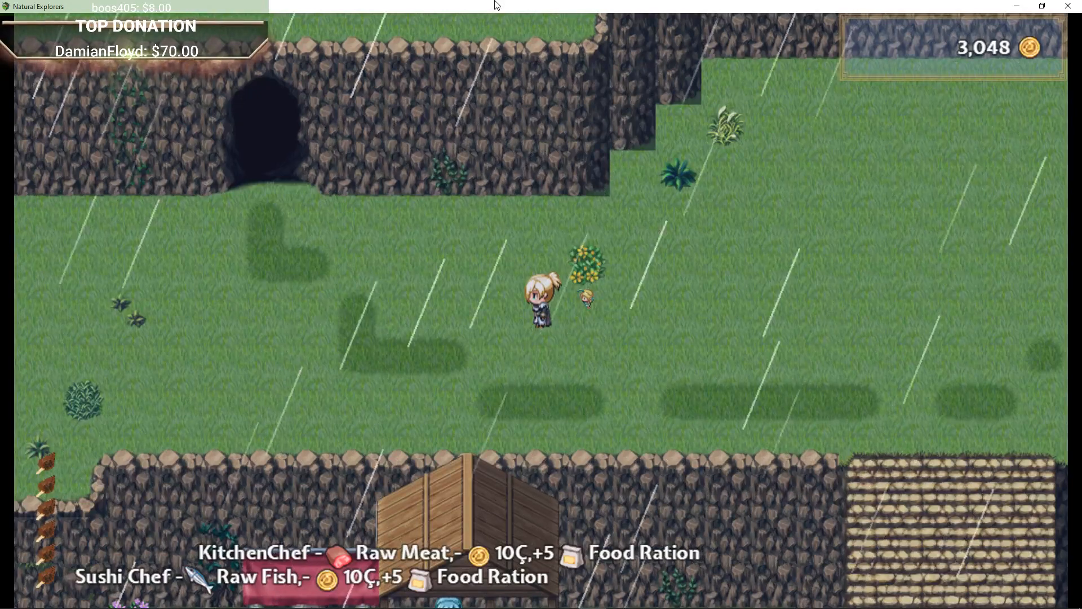
{"action": "key", "text": "Left"}
{"action": "key", "text": "Right"}
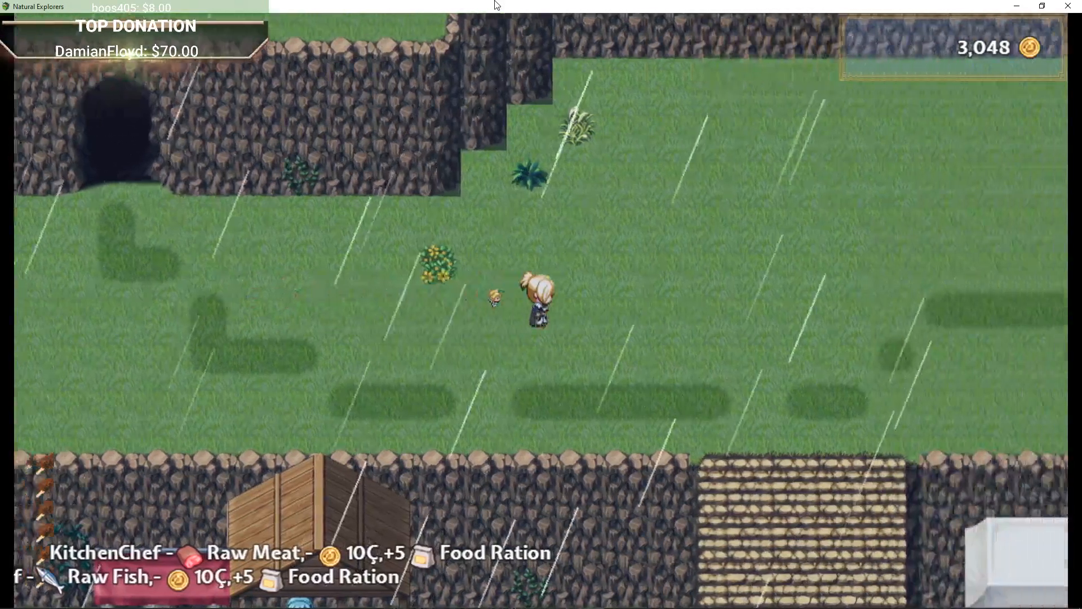
{"action": "key", "text": "Down"}
{"action": "key", "text": "Right"}
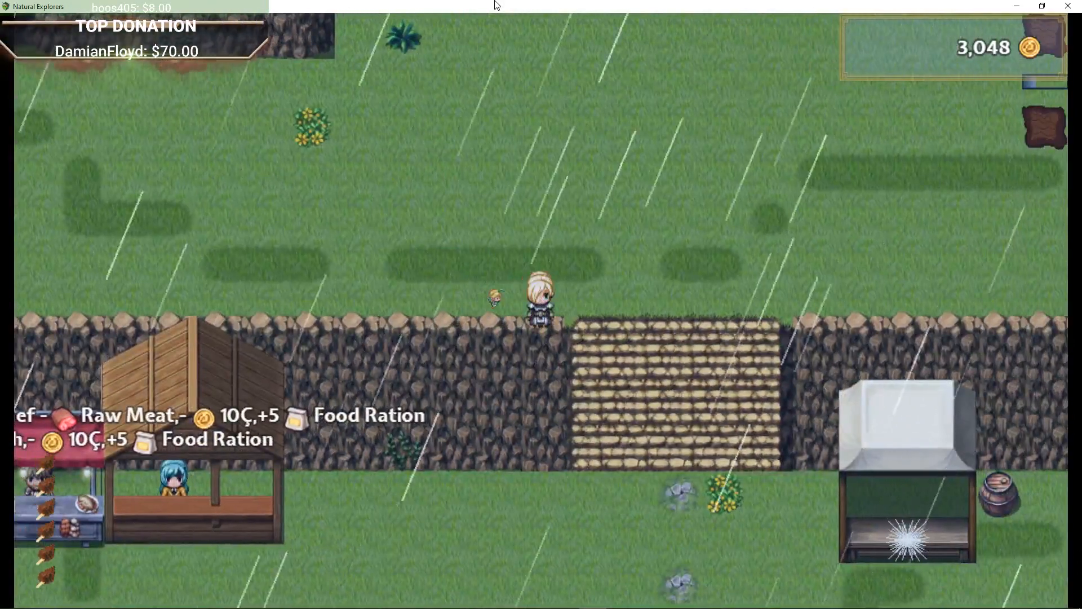
{"action": "key", "text": "Down"}
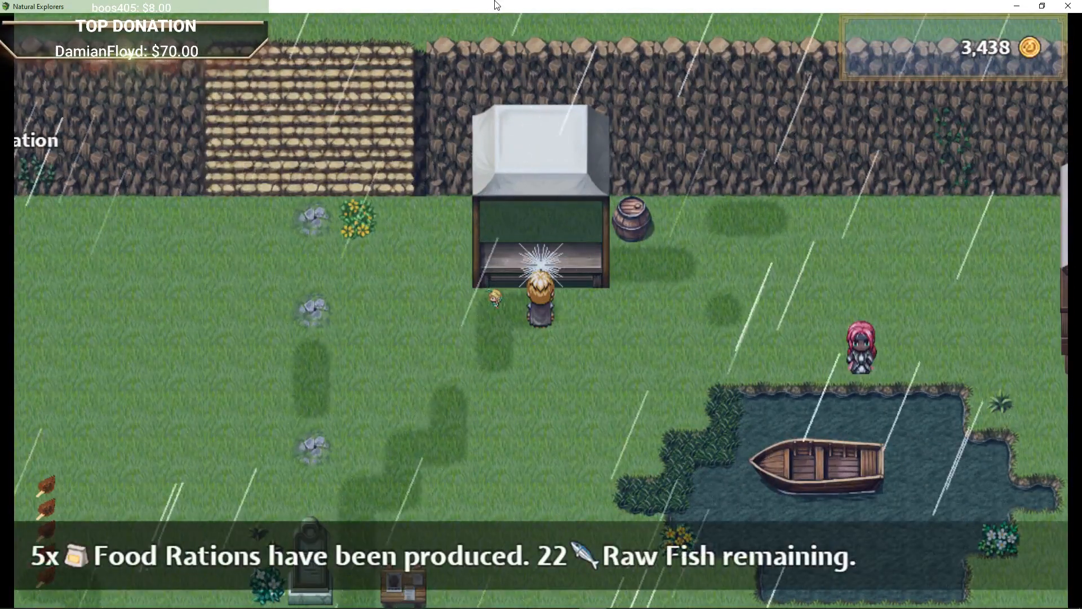
Walk the explorer back toward the kitchen and up the stone stairs to the grass beyond the cave entrance.
{"action": "key", "text": "Left"}
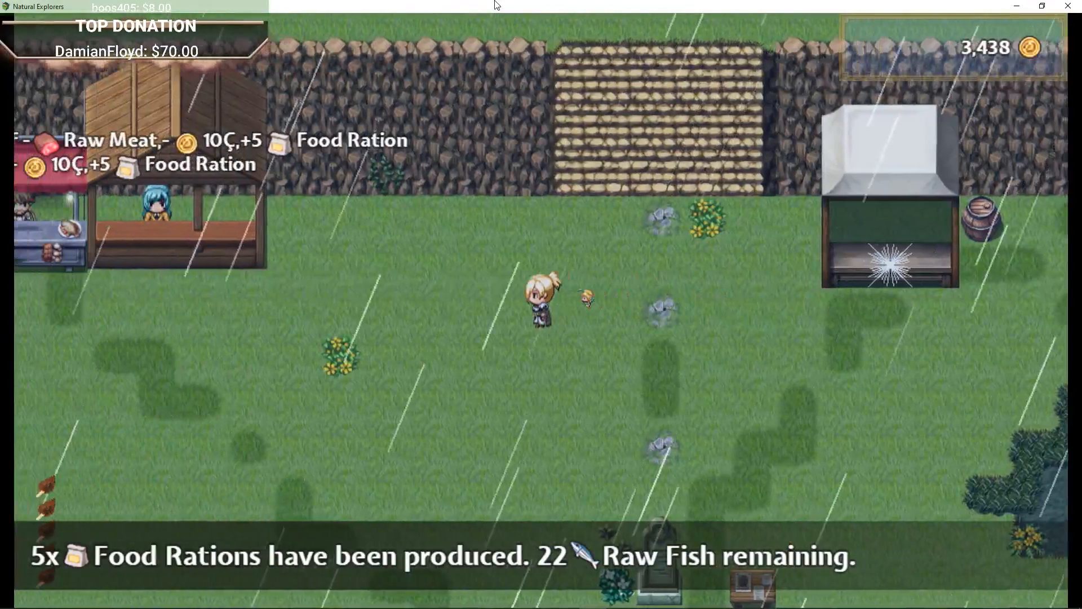
{"action": "key", "text": "Left"}
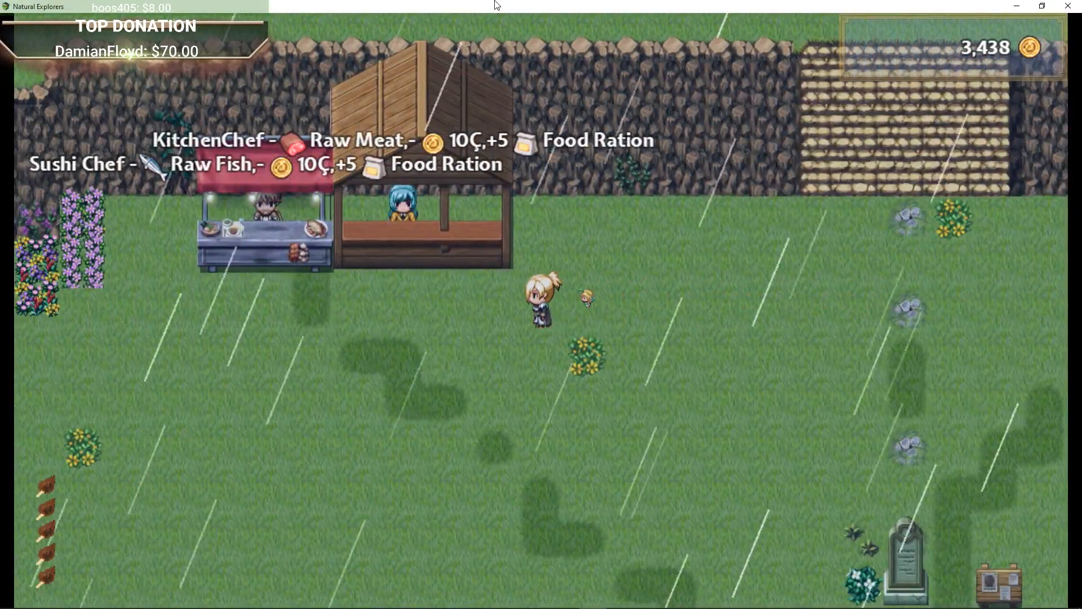
{"action": "key", "text": "Right"}
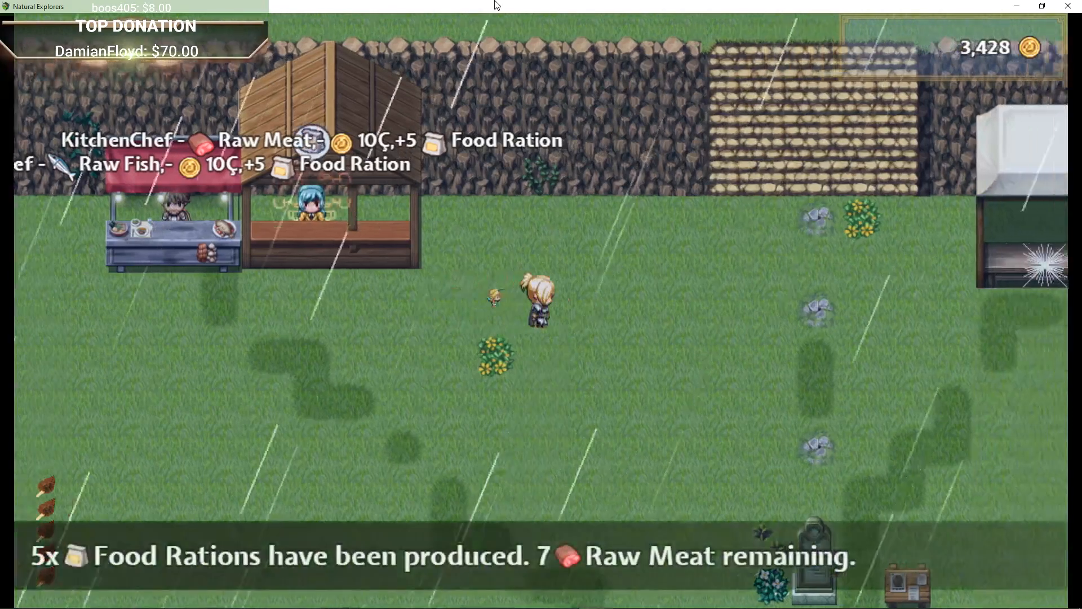
{"action": "key", "text": "Right"}
{"action": "key", "text": "Up"}
{"action": "key", "text": "Right"}
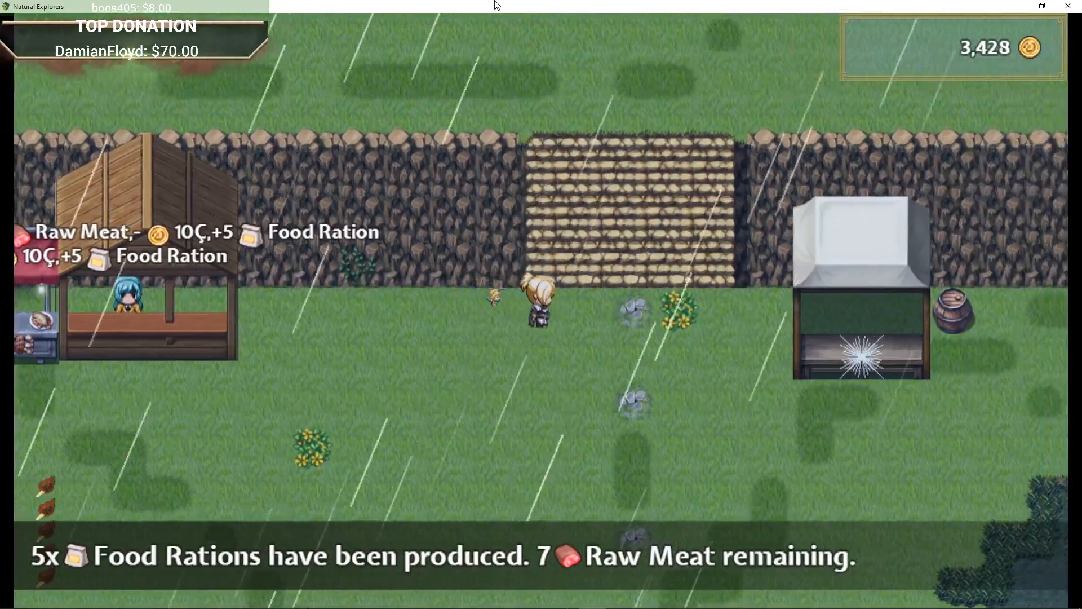
{"action": "key", "text": "Up"}
{"action": "key", "text": "Left"}
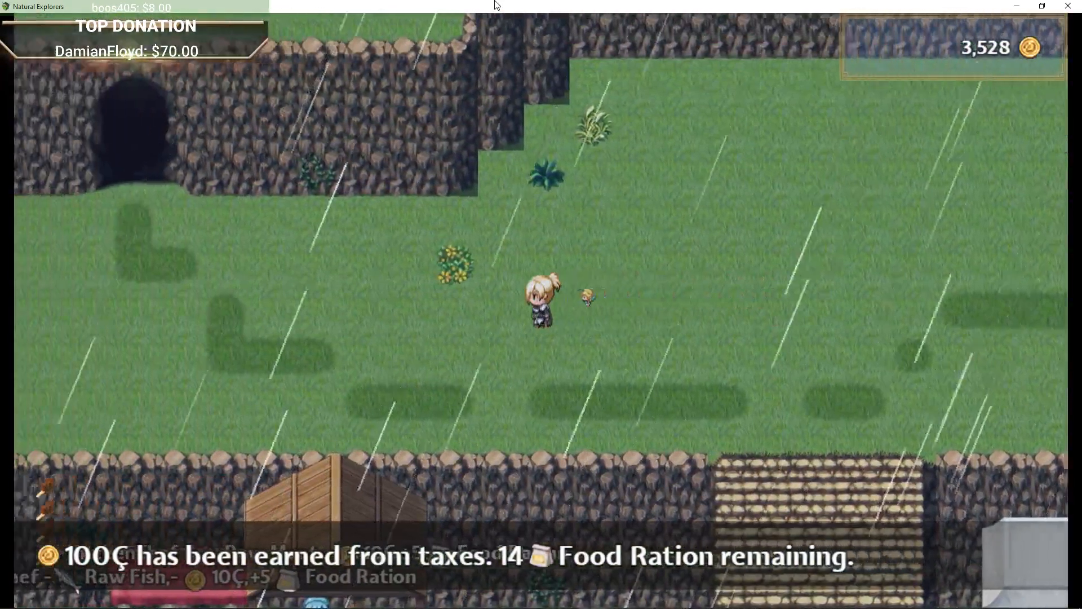
{"action": "key", "text": "Left"}
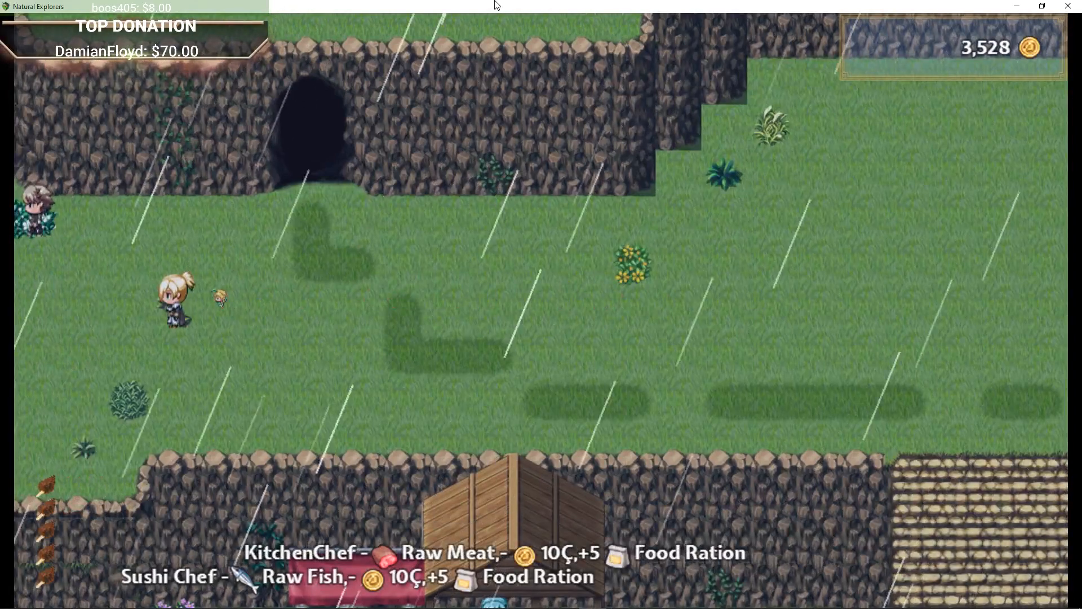
Switch to RPG Maker, randomize a male character in the Character Generator, and give it the first face variation.
{"action": "left_click", "coordinate": [565, 598]}
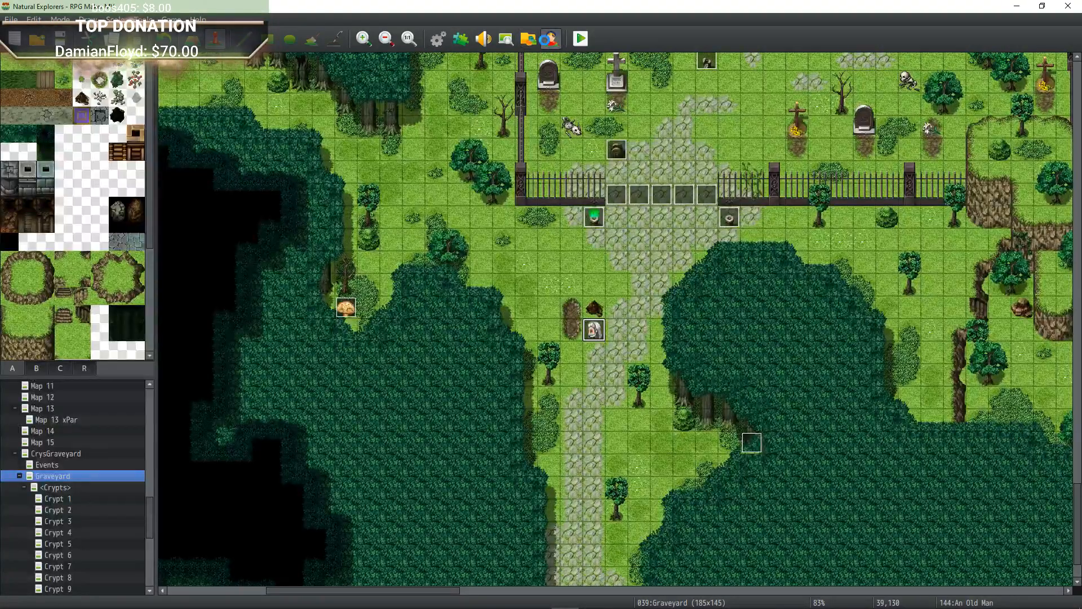
{"action": "left_click", "coordinate": [551, 40]}
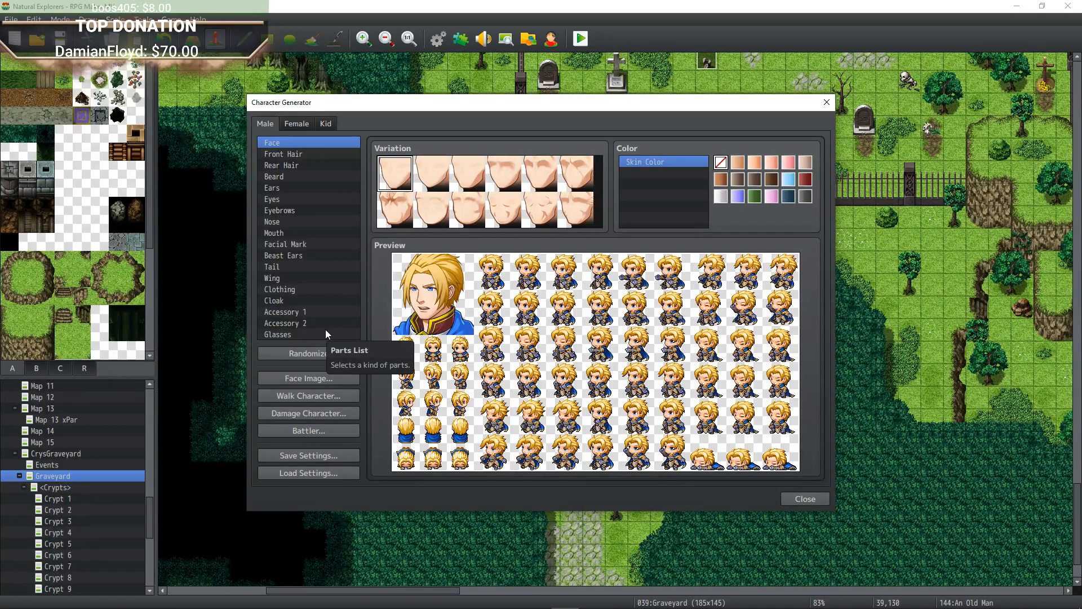
{"action": "left_click", "coordinate": [337, 357]}
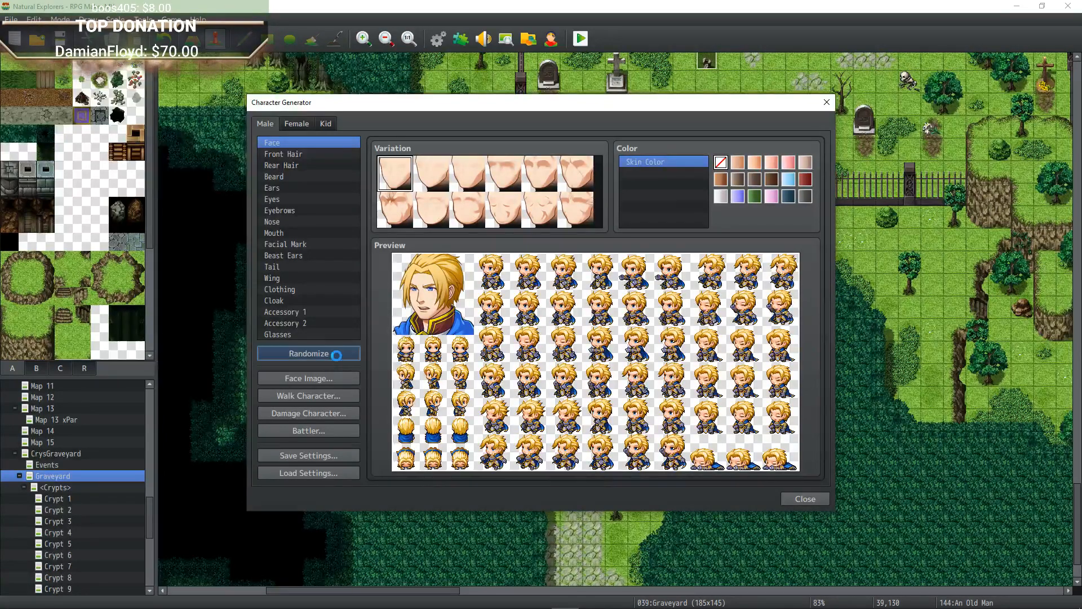
{"action": "left_click", "coordinate": [338, 356]}
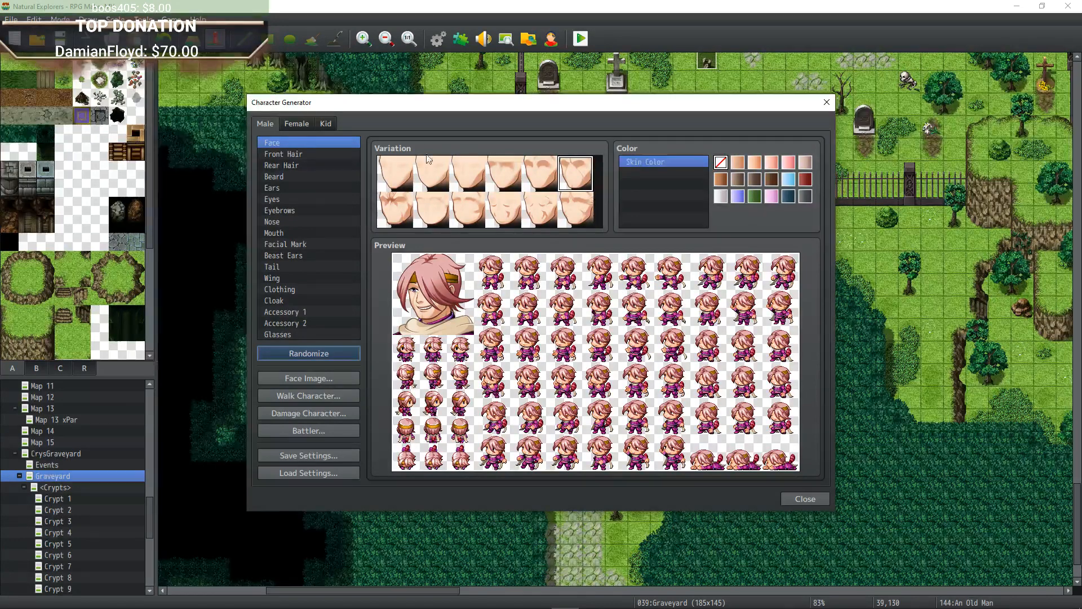
{"action": "left_click", "coordinate": [393, 176]}
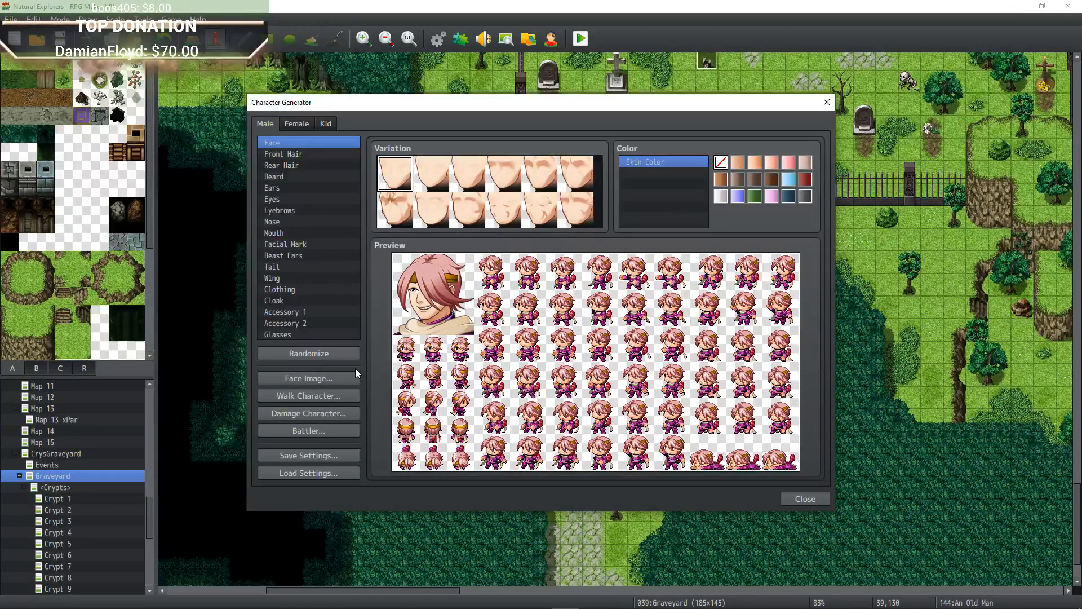
Generate random female characters repeatedly until a smiling blonde with tied-up hair, a metallic headpiece and a dark cloak comes up.
{"action": "left_click", "coordinate": [296, 123]}
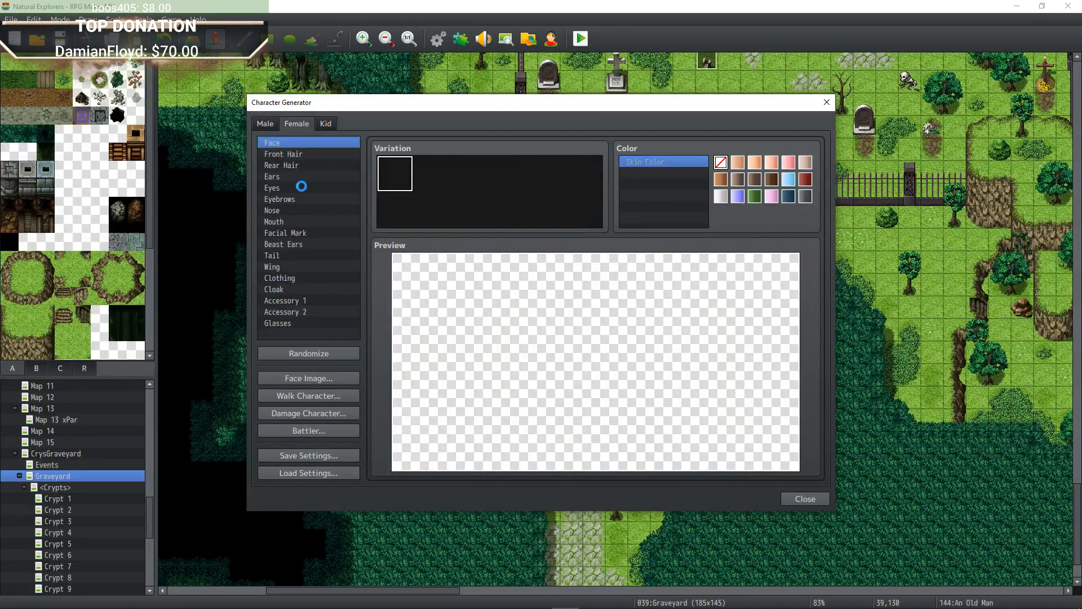
{"action": "left_click", "coordinate": [325, 354]}
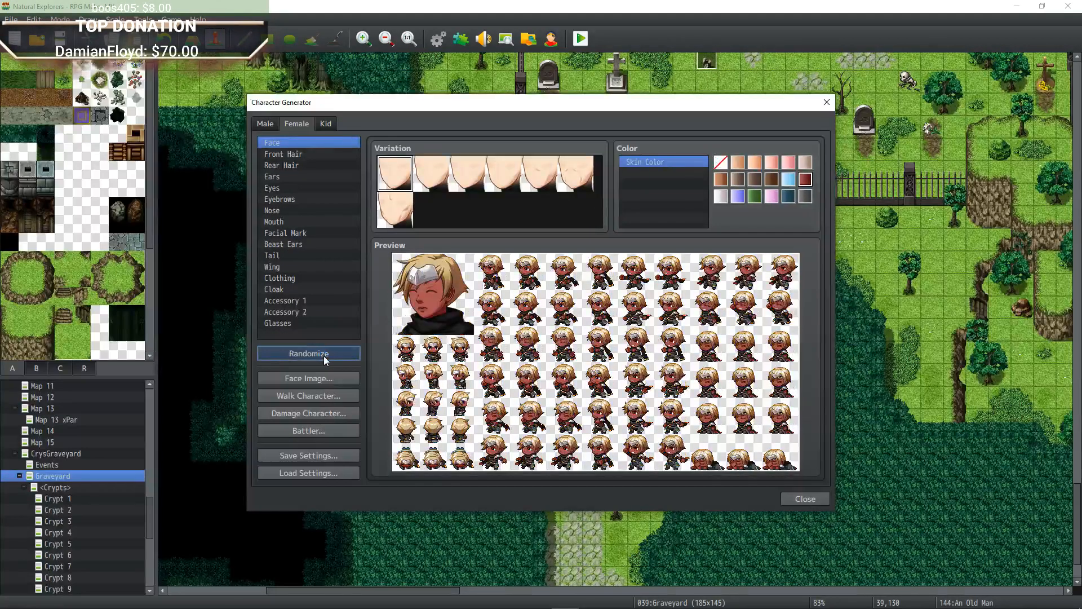
{"action": "left_click", "coordinate": [325, 355]}
{"action": "left_click", "coordinate": [325, 355]}
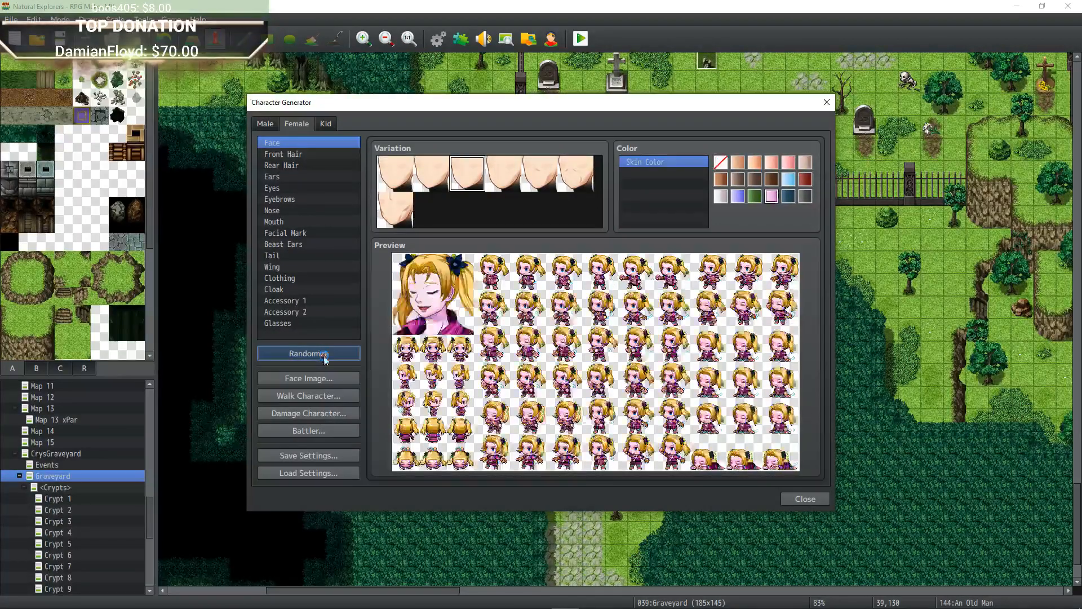
{"action": "left_click", "coordinate": [326, 359]}
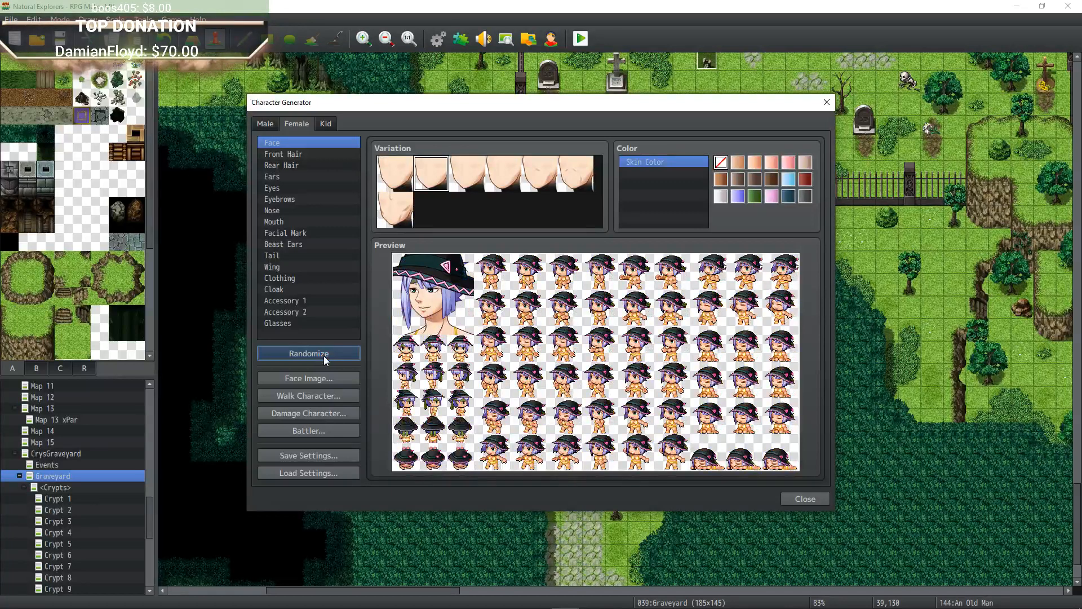
{"action": "left_click", "coordinate": [325, 356]}
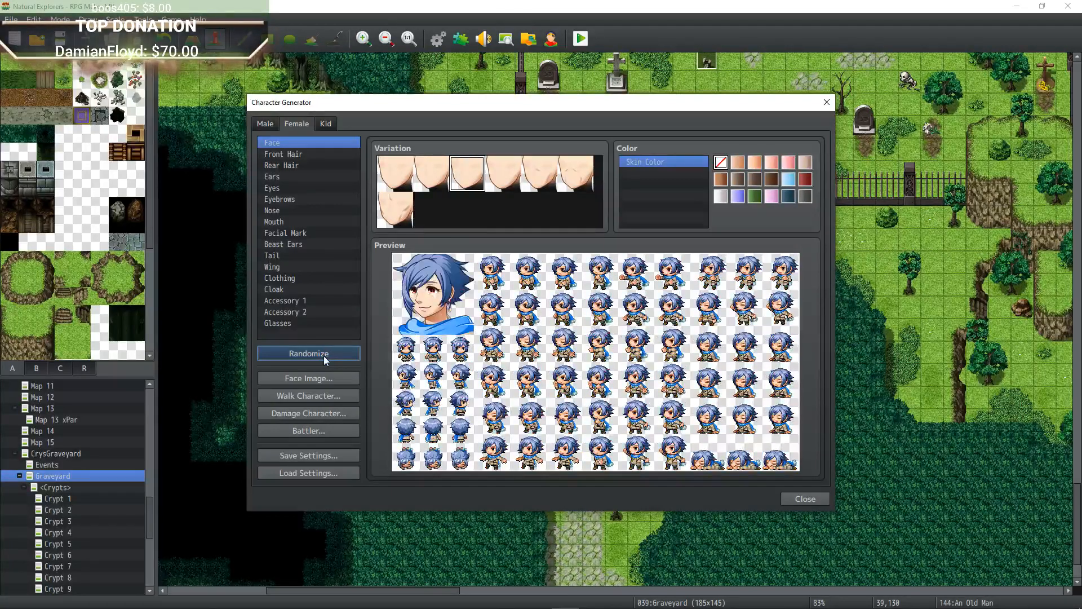
{"action": "left_click", "coordinate": [326, 355]}
{"action": "left_click", "coordinate": [325, 355]}
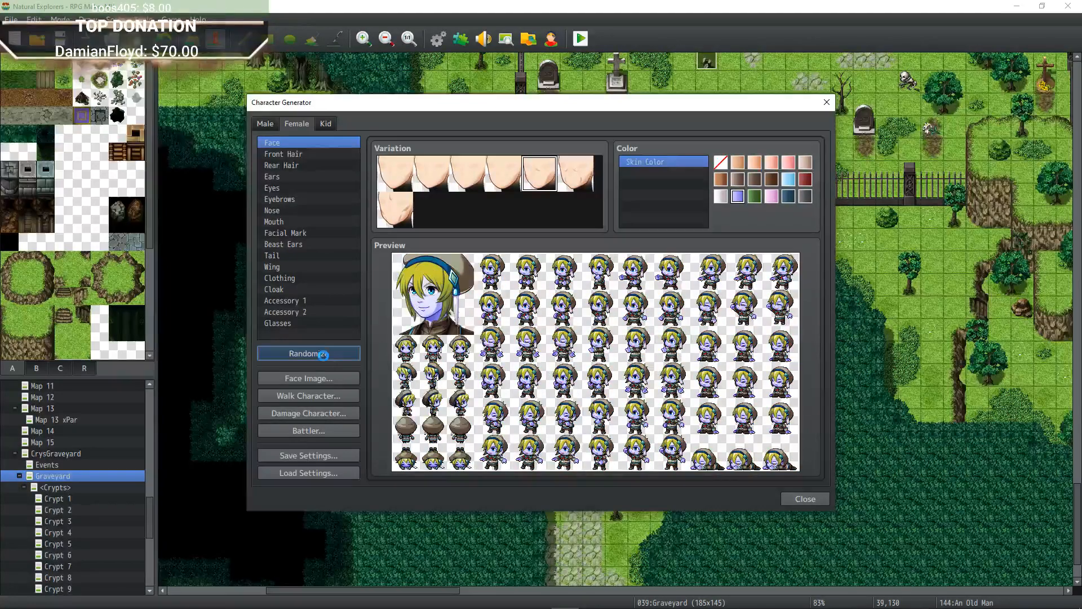
{"action": "left_click", "coordinate": [325, 356]}
{"action": "left_click", "coordinate": [325, 355]}
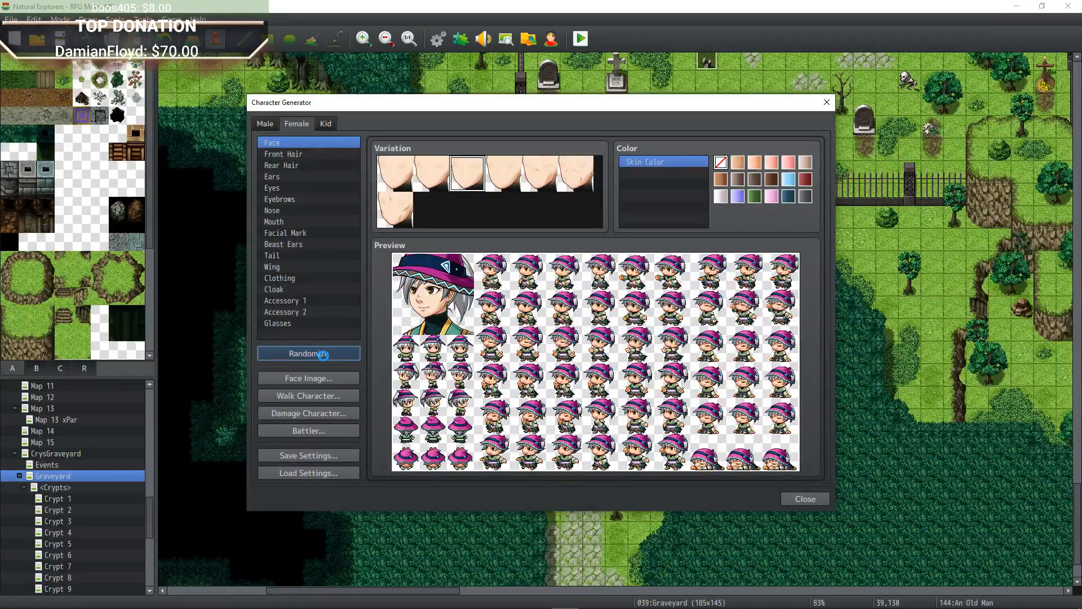
{"action": "left_click", "coordinate": [325, 355]}
{"action": "left_click", "coordinate": [325, 355]}
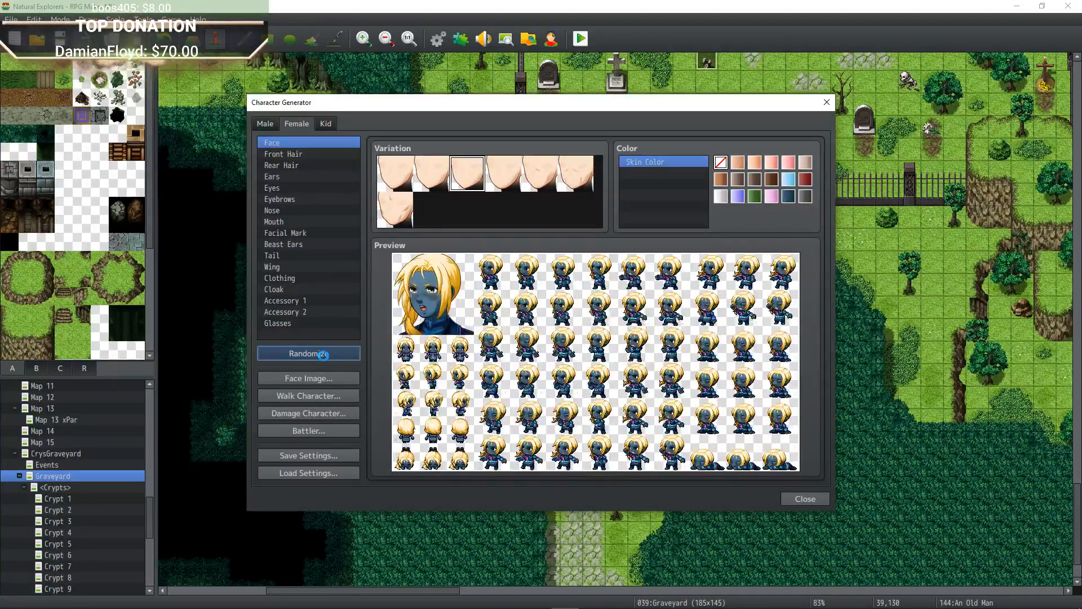
{"action": "left_click", "coordinate": [326, 355]}
{"action": "left_click", "coordinate": [325, 356]}
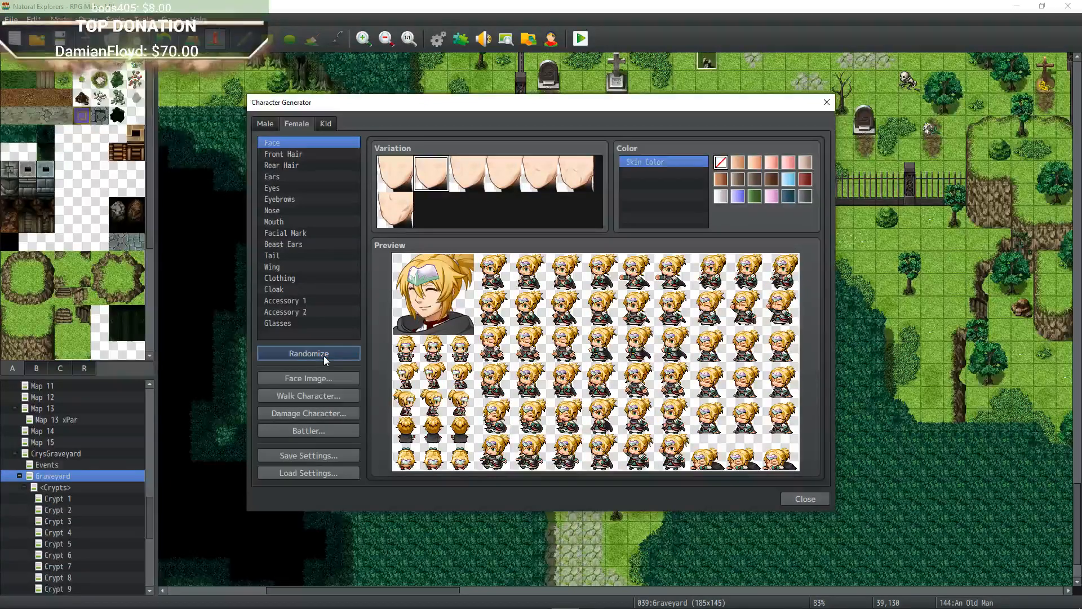
Try the long rear hair variations on the female character and settle on the short style without a ponytail.
{"action": "left_click", "coordinate": [309, 154]}
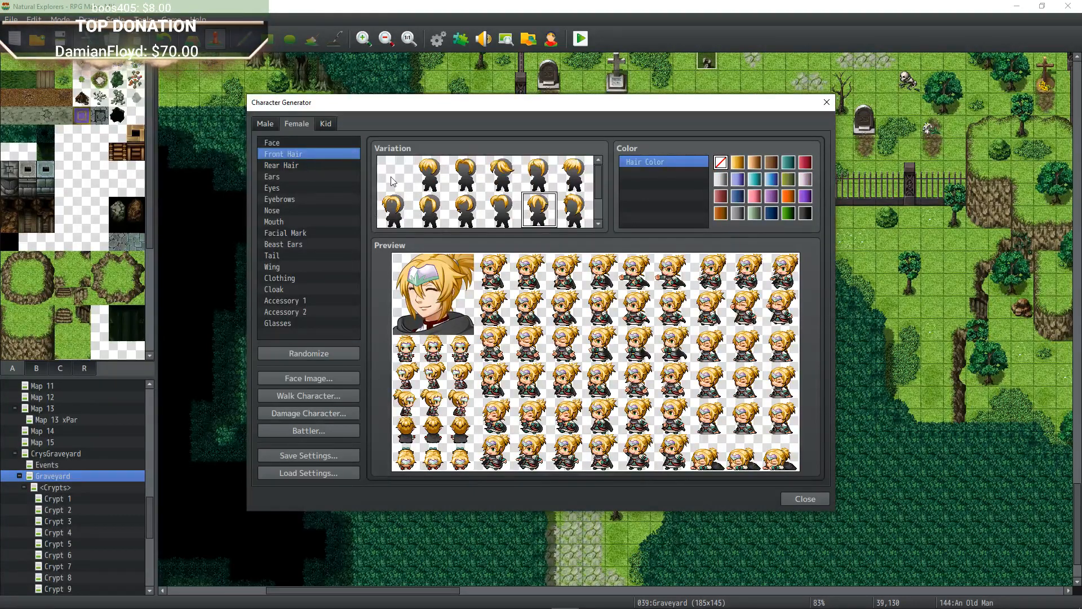
{"action": "left_click", "coordinate": [294, 165]}
{"action": "left_click", "coordinate": [432, 175]}
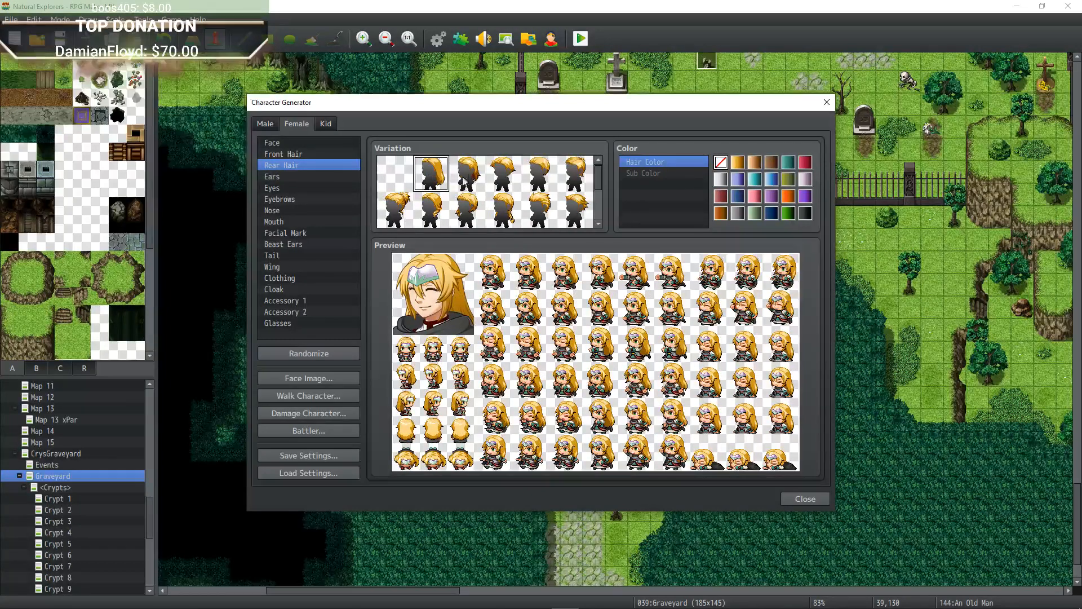
{"action": "left_click", "coordinate": [479, 180]}
{"action": "left_click", "coordinate": [502, 178]}
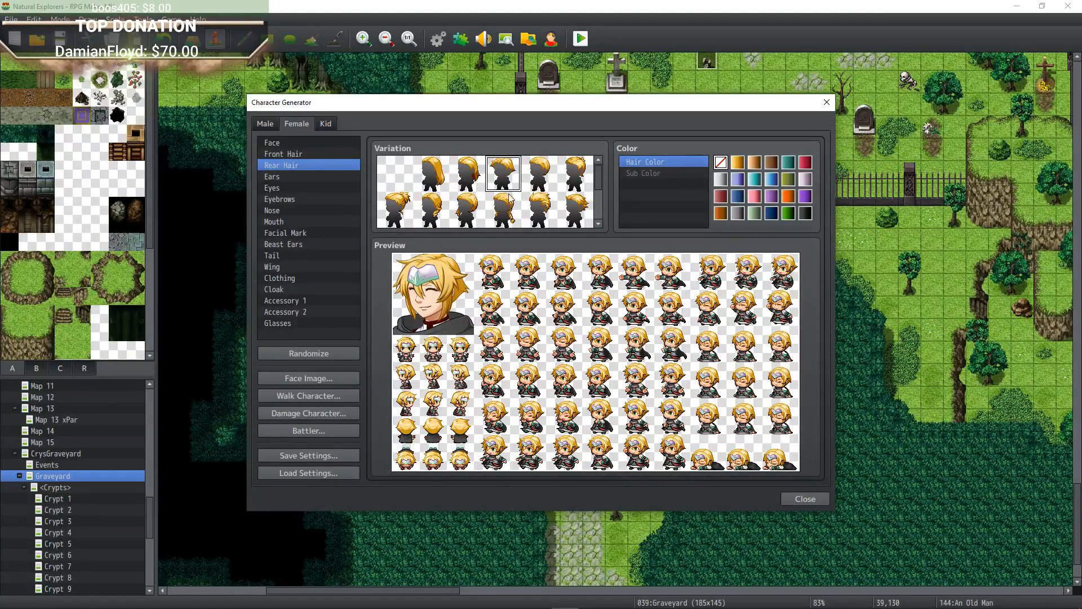
Replace the female character's closed eyes with an open variation and try several eye colors, ending on orange-red.
{"action": "left_click", "coordinate": [296, 176]}
{"action": "left_click", "coordinate": [313, 188]}
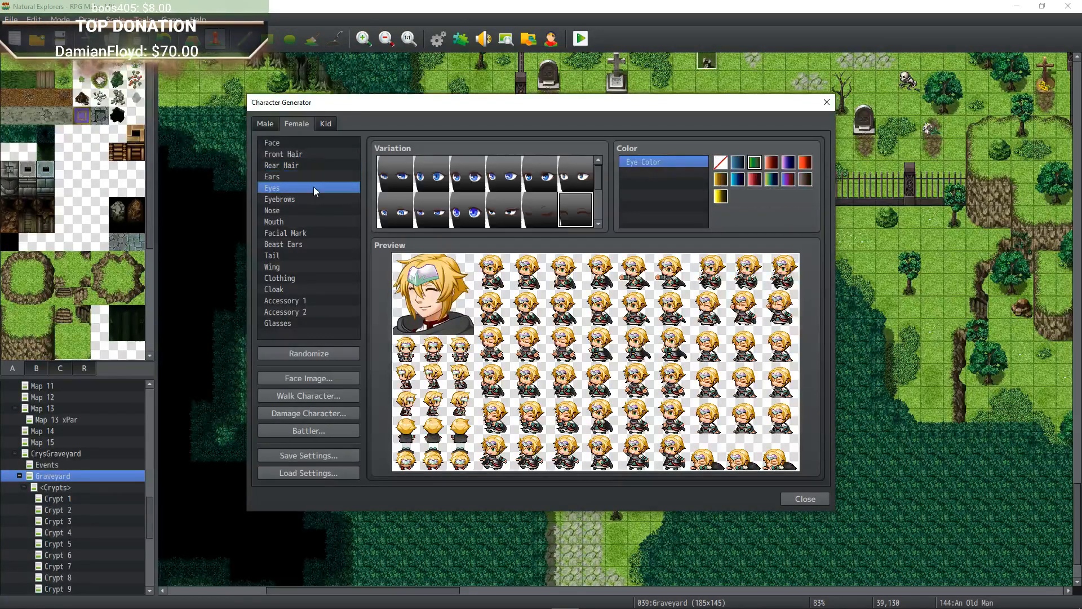
{"action": "left_click", "coordinate": [540, 175]}
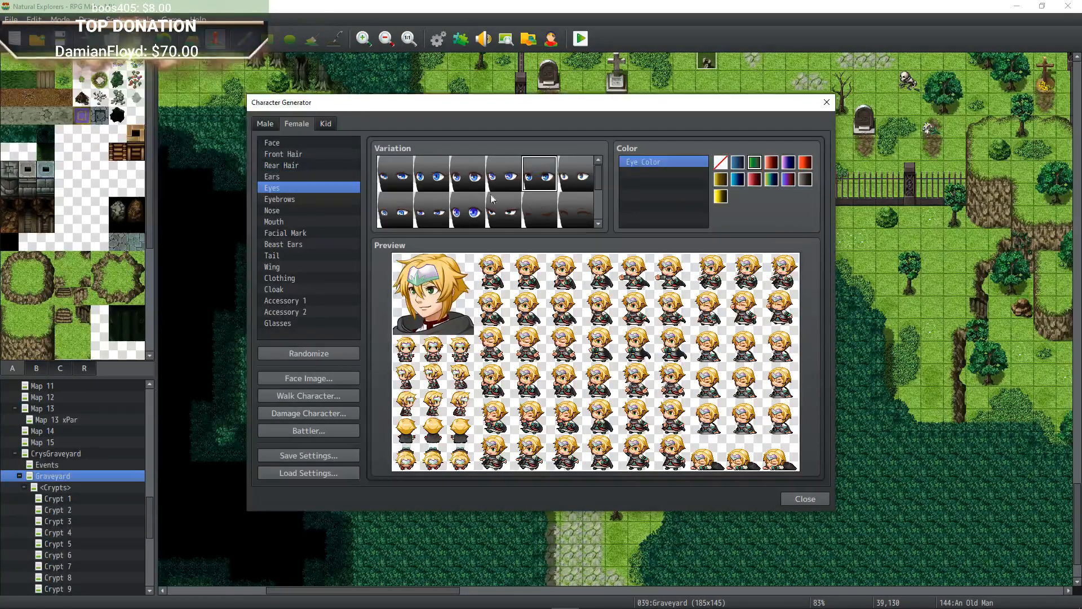
{"action": "left_click", "coordinate": [806, 162]}
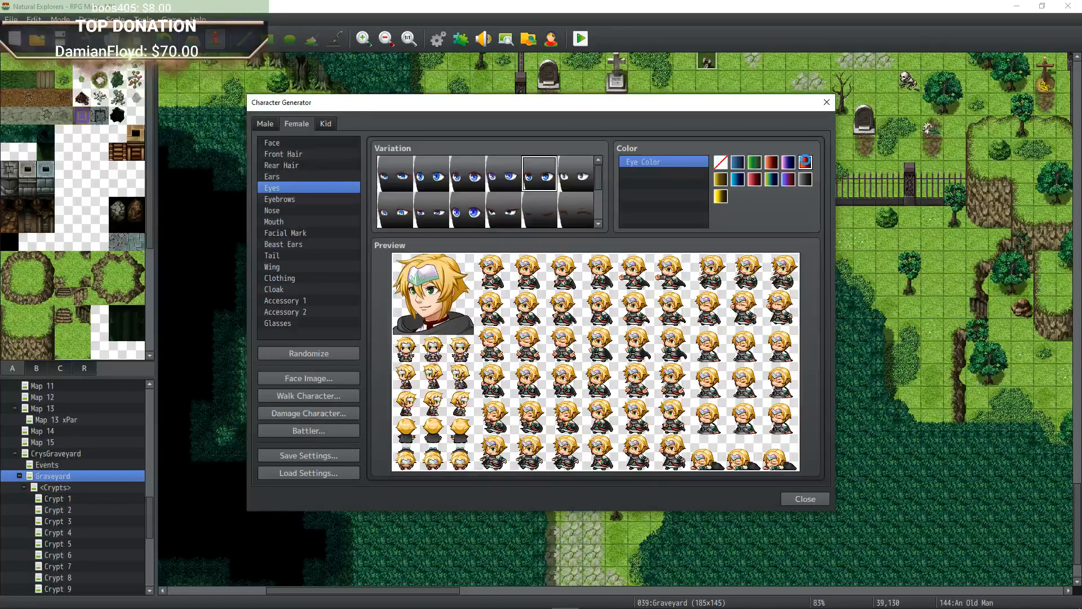
{"action": "left_click", "coordinate": [755, 180]}
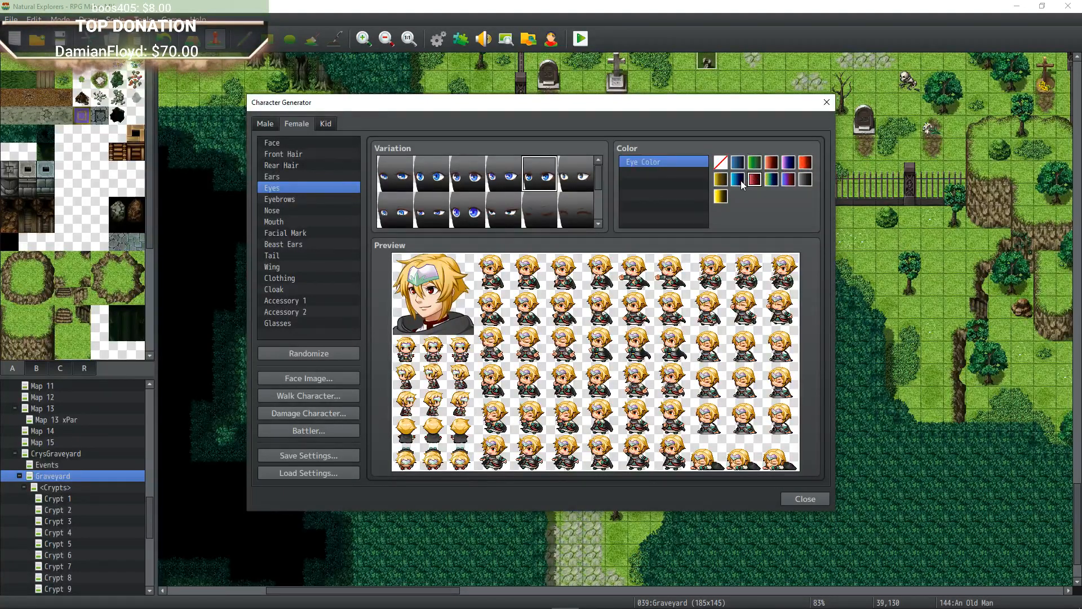
{"action": "left_click", "coordinate": [772, 164]}
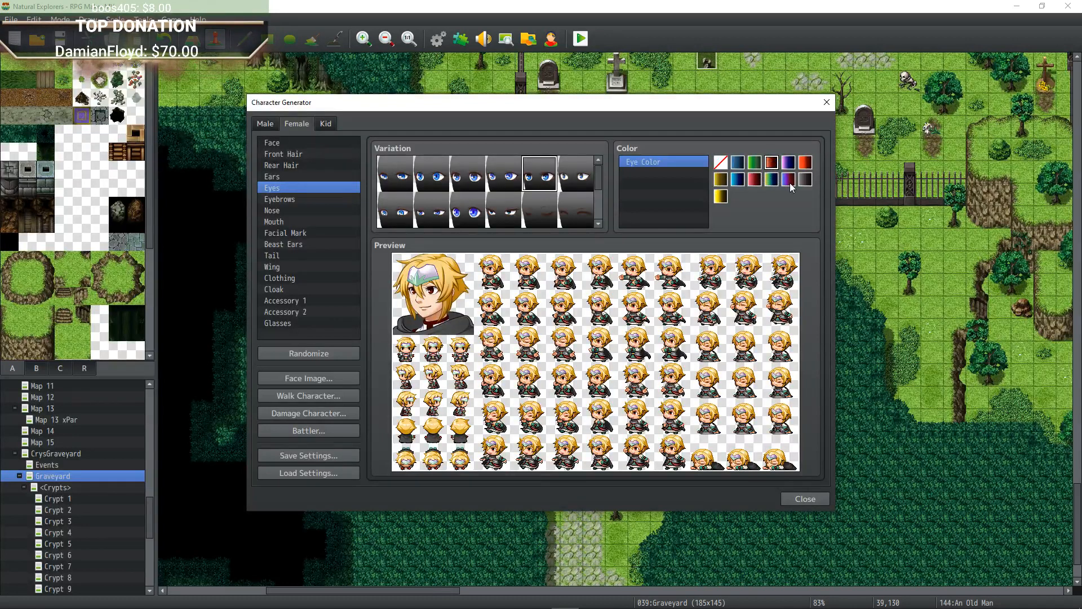
{"action": "left_click", "coordinate": [788, 179]}
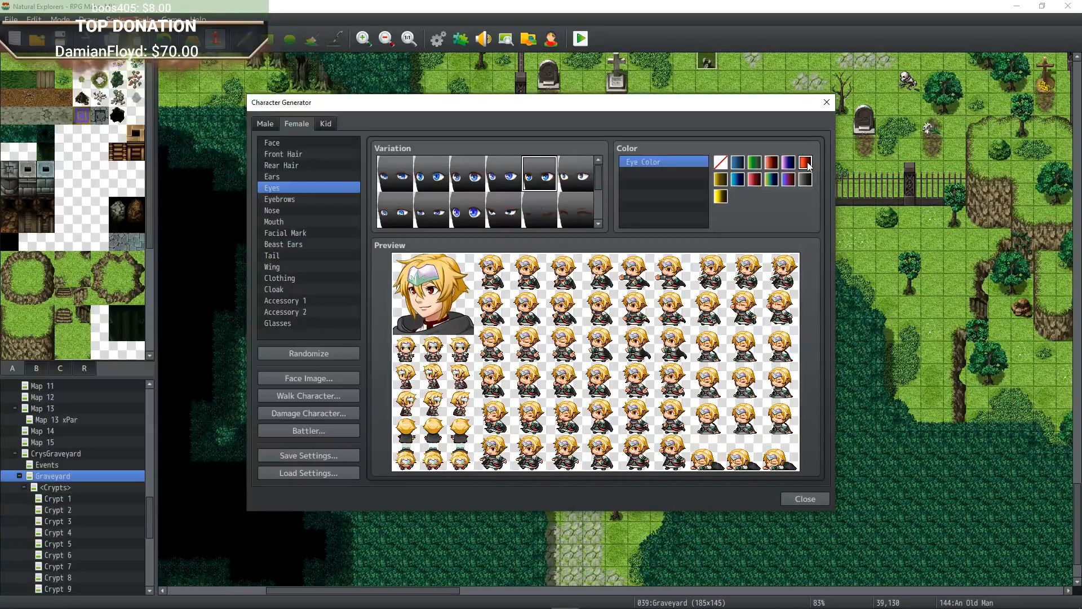
Compare several eye colors for the female character and settle on the purple-and-red gradient in the second row.
{"action": "left_click", "coordinate": [755, 180]}
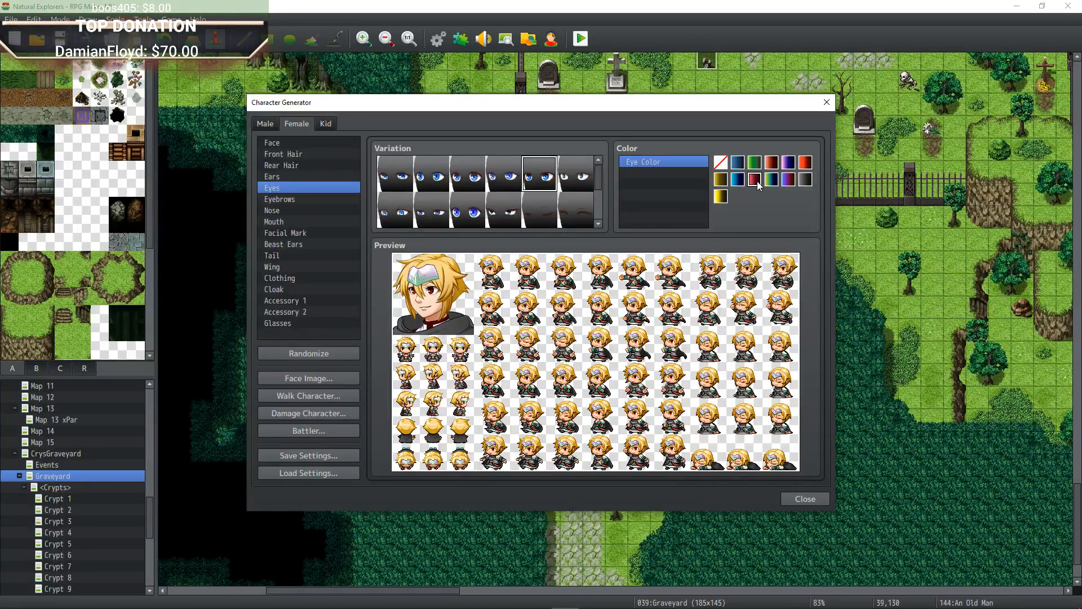
{"action": "left_click", "coordinate": [788, 165]}
{"action": "left_click", "coordinate": [789, 179]}
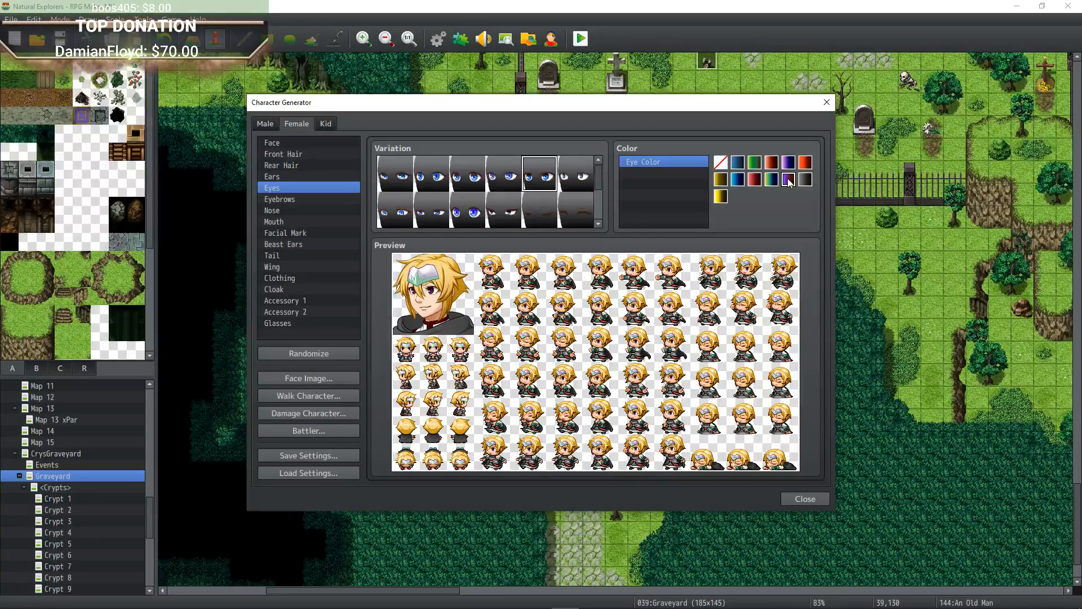
{"action": "left_click", "coordinate": [773, 164]}
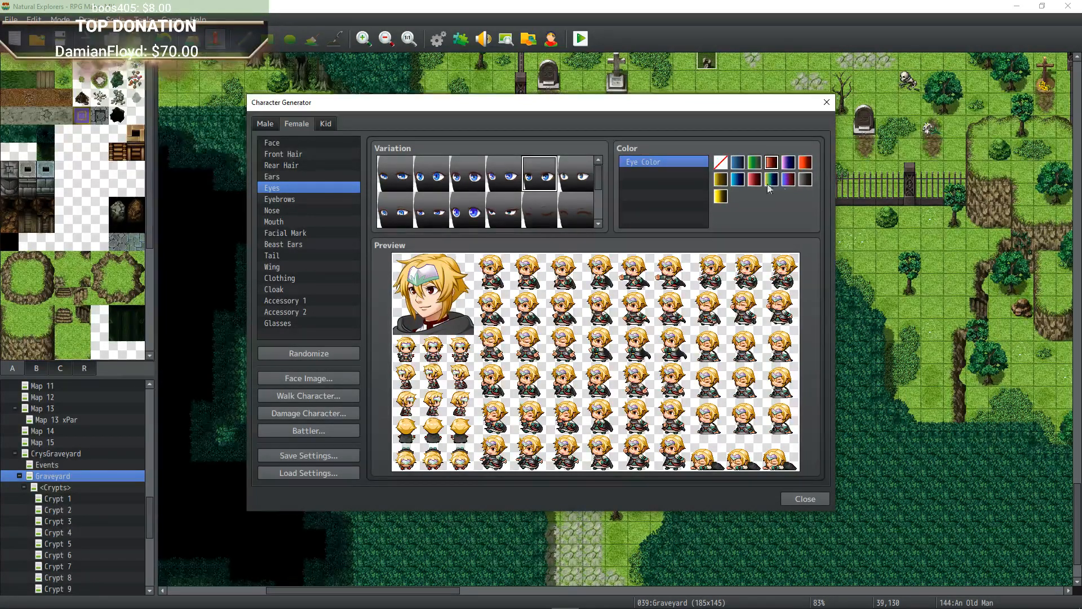
{"action": "left_click", "coordinate": [789, 179]}
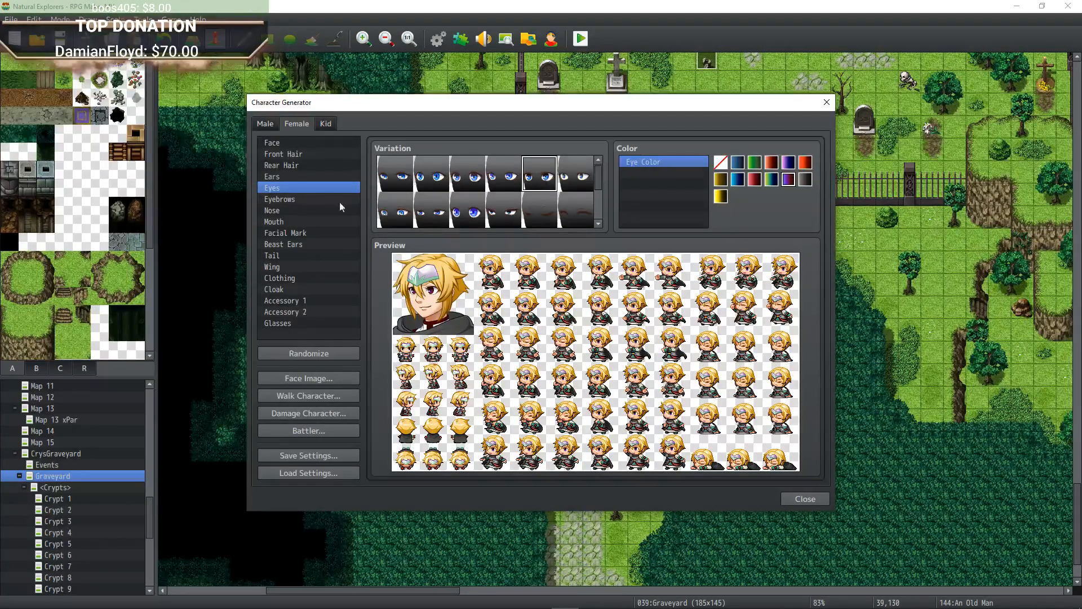
Recolor the character's front hair, comparing the muted and bright red shades and keeping the bright crimson one.
{"action": "left_click", "coordinate": [303, 199]}
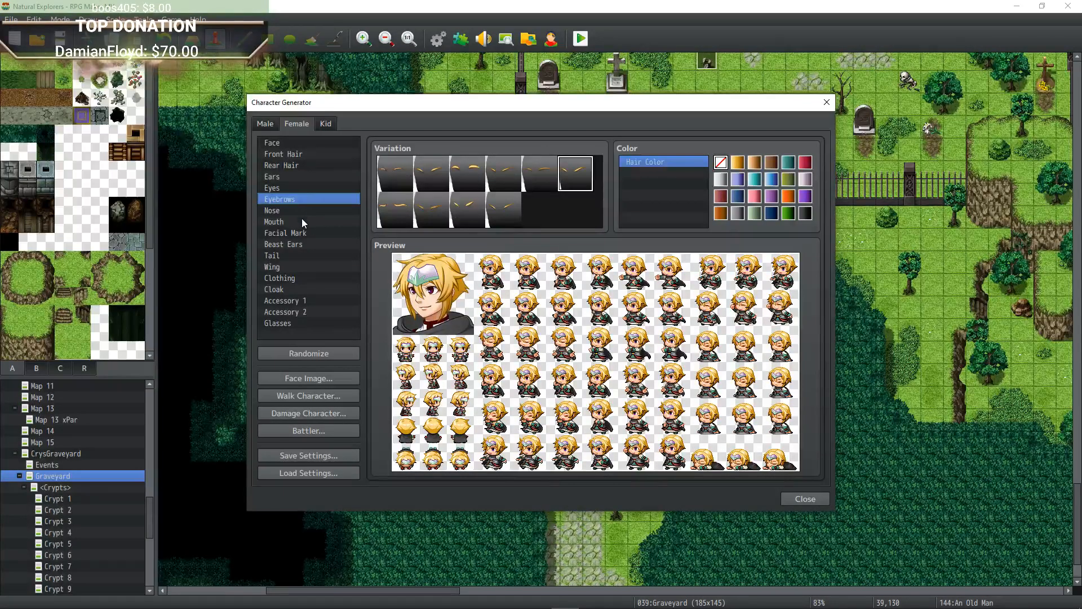
{"action": "left_click", "coordinate": [309, 154]}
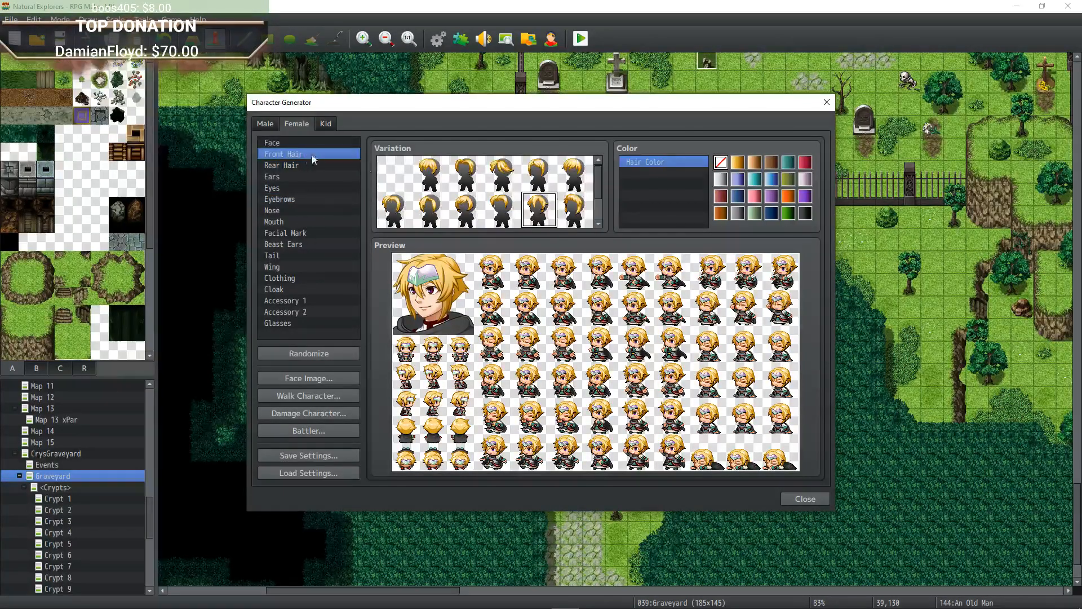
{"action": "left_click", "coordinate": [809, 165]}
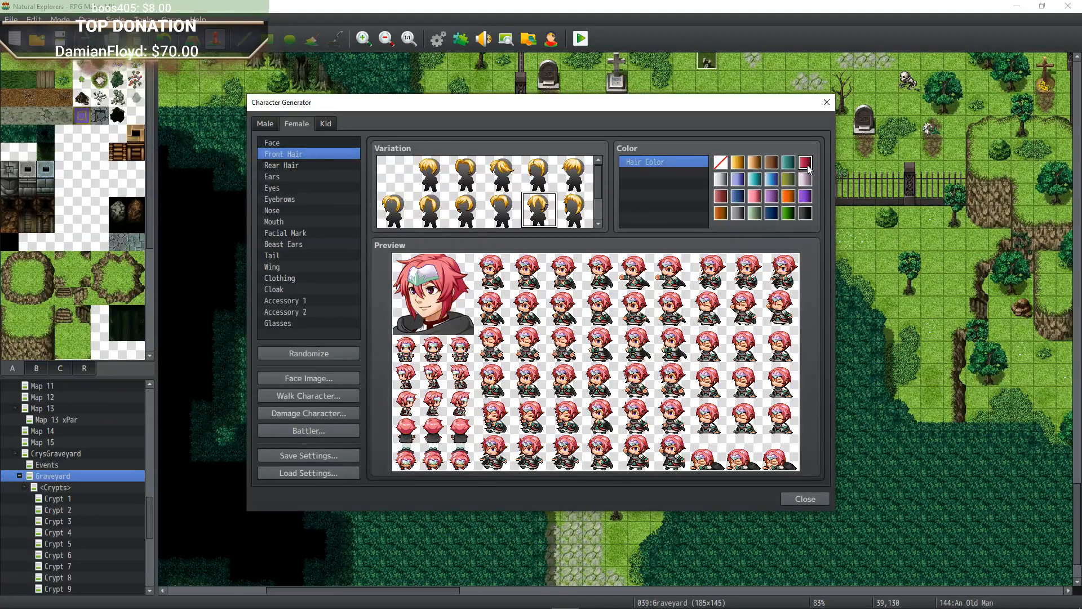
{"action": "left_click", "coordinate": [721, 197]}
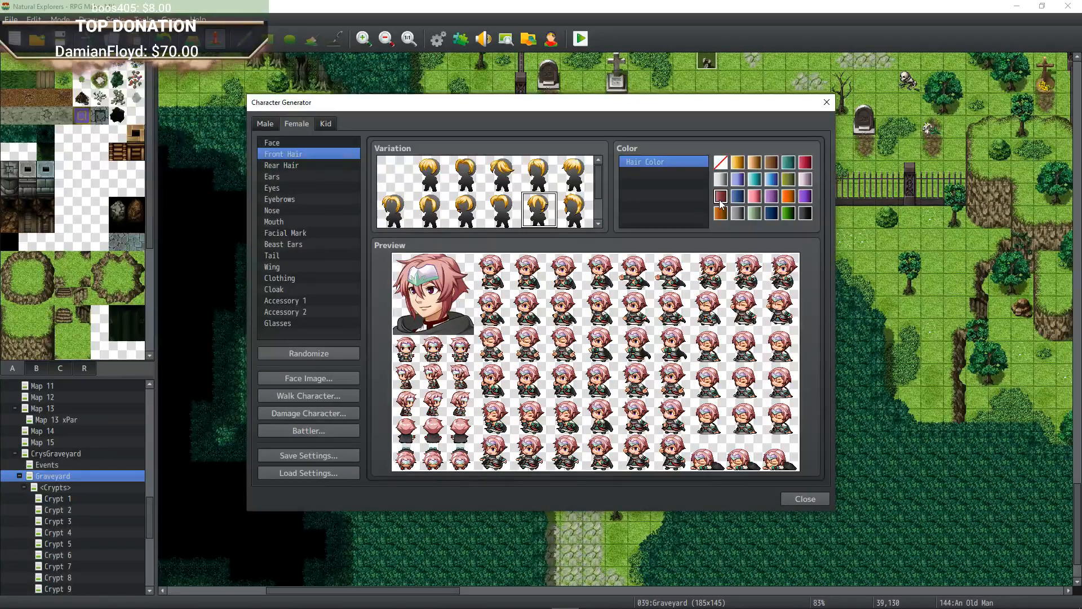
{"action": "left_click", "coordinate": [807, 163]}
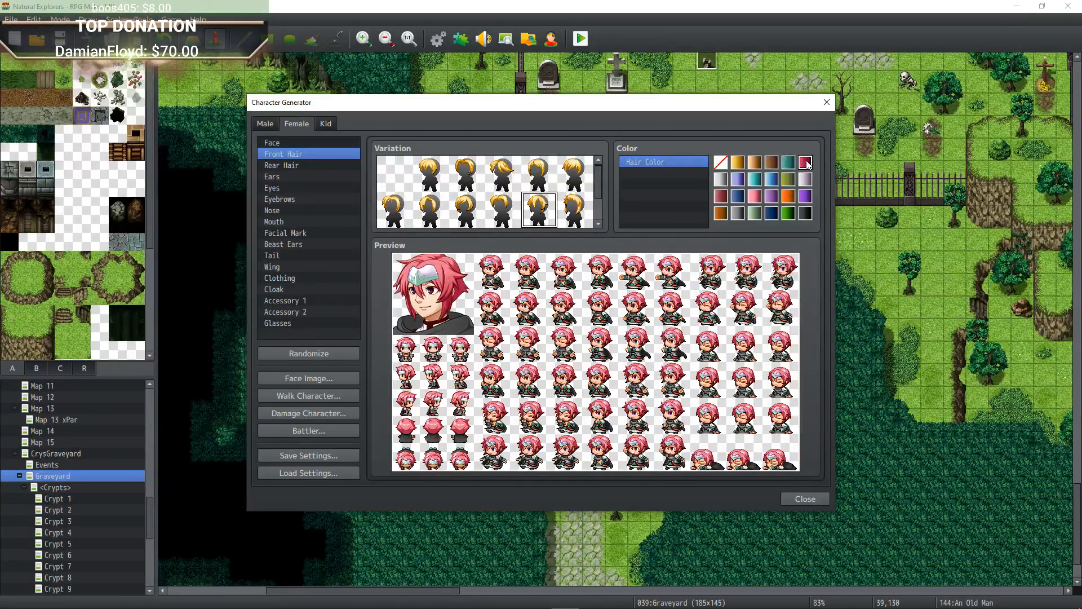
Remove the headband by setting Accessory 2 to the empty variation.
{"action": "left_click", "coordinate": [296, 278]}
{"action": "left_click", "coordinate": [293, 290]}
{"action": "left_click", "coordinate": [295, 301]}
{"action": "left_click", "coordinate": [296, 313]}
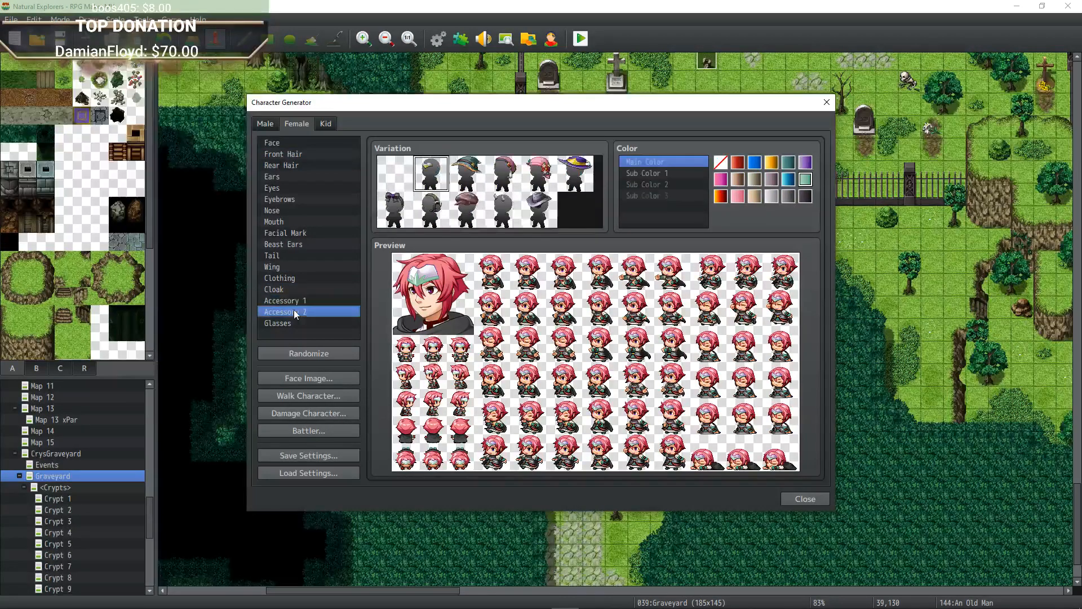
{"action": "left_click", "coordinate": [397, 185]}
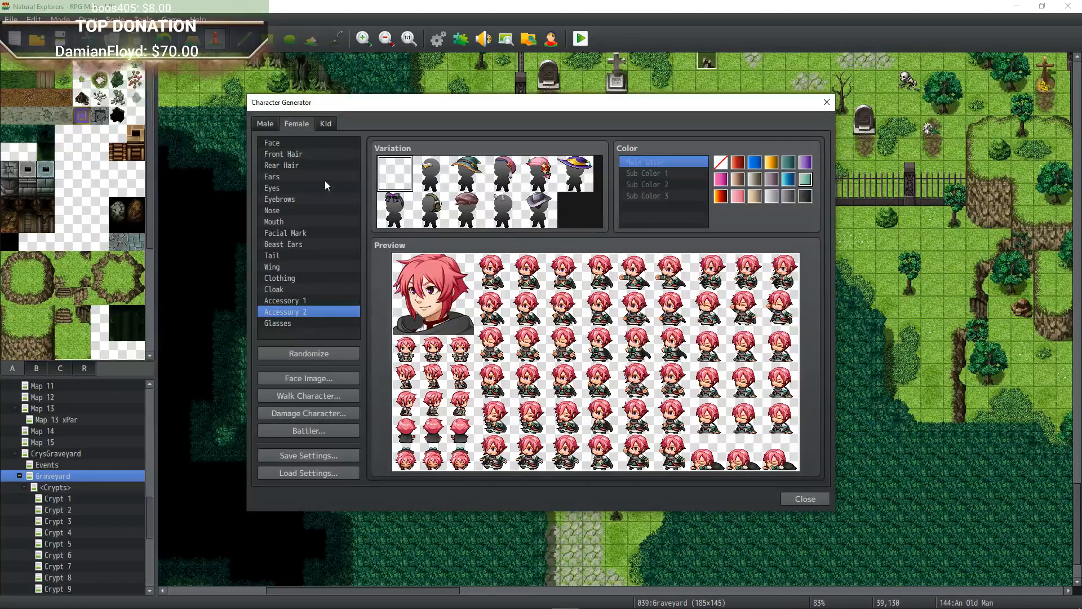
Try the first outfit variation, the one beside the empty option, as the character's clothing.
{"action": "left_click", "coordinate": [296, 245]}
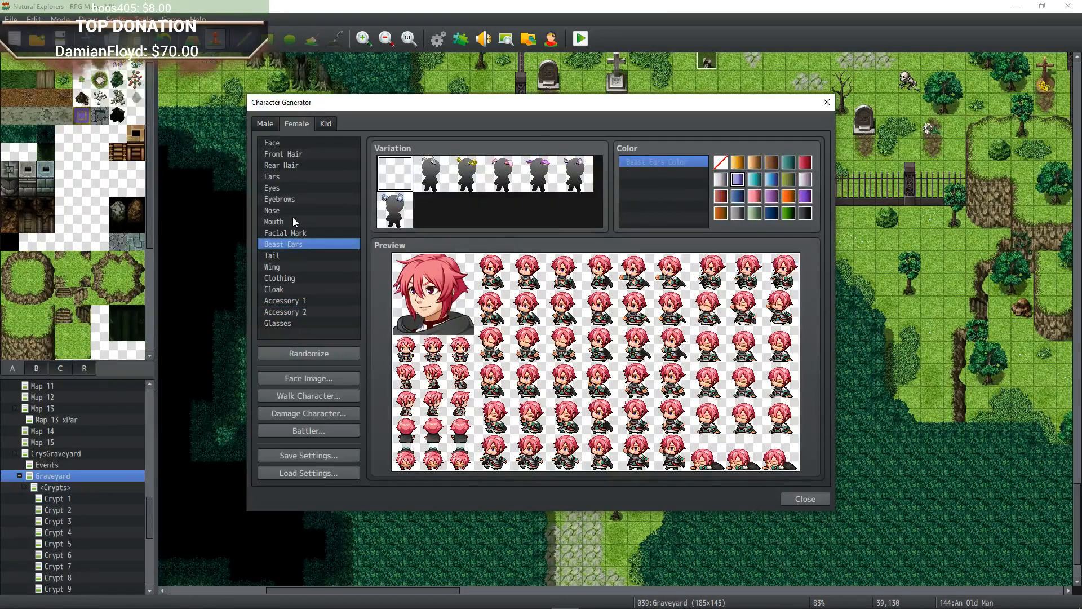
{"action": "left_click", "coordinate": [293, 222]}
{"action": "left_click", "coordinate": [293, 199]}
{"action": "left_click", "coordinate": [290, 244]}
{"action": "left_click", "coordinate": [291, 278]}
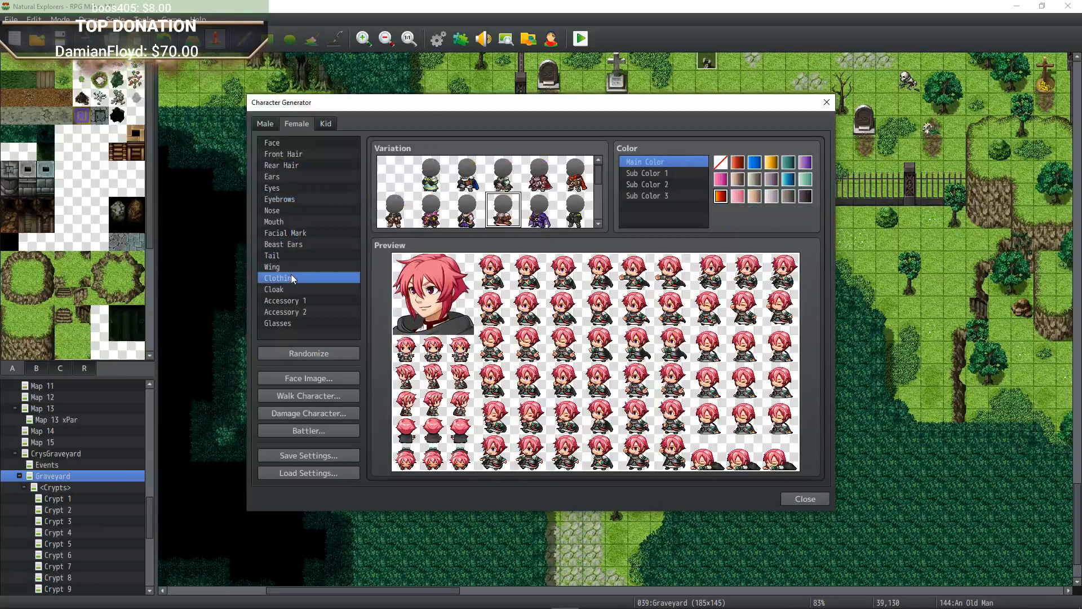
{"action": "left_click", "coordinate": [441, 189]}
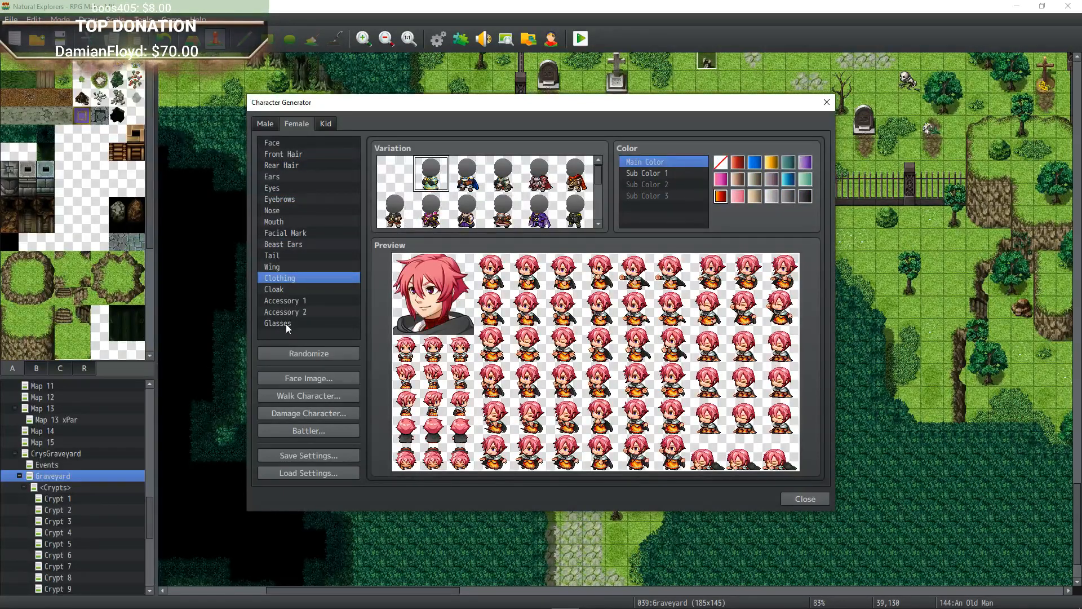
Remove the character's dark cloak by choosing the empty Cloak variation.
{"action": "left_click", "coordinate": [286, 324]}
{"action": "left_click", "coordinate": [293, 313]}
{"action": "left_click", "coordinate": [306, 301]}
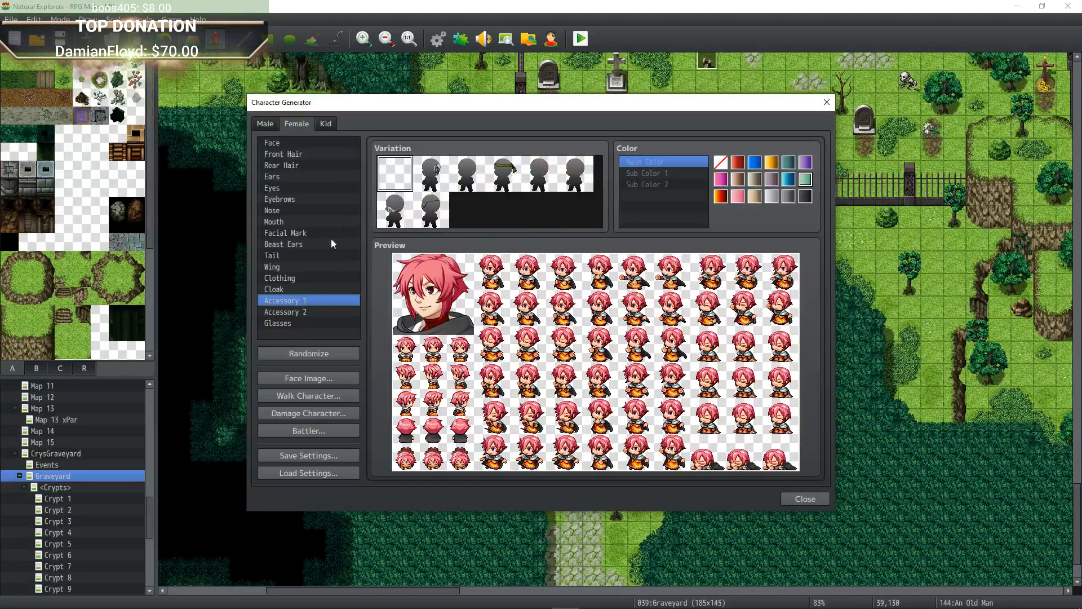
{"action": "left_click", "coordinate": [301, 289]}
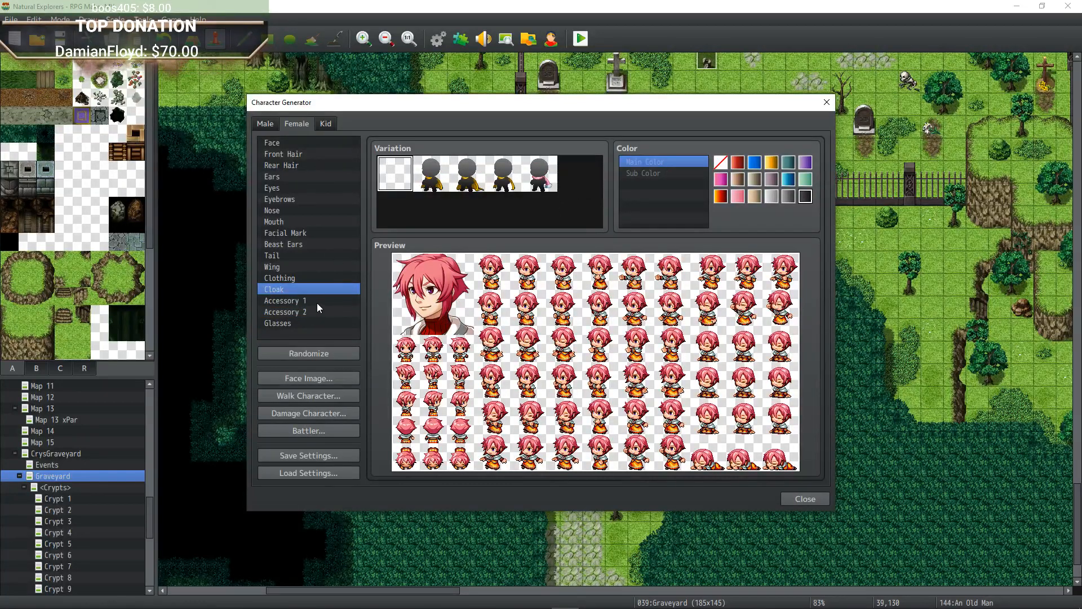
Go through the facial feature categories and change the mouth to the open grin, the sixth variation in the first row.
{"action": "left_click", "coordinate": [296, 201]}
{"action": "left_click", "coordinate": [296, 222]}
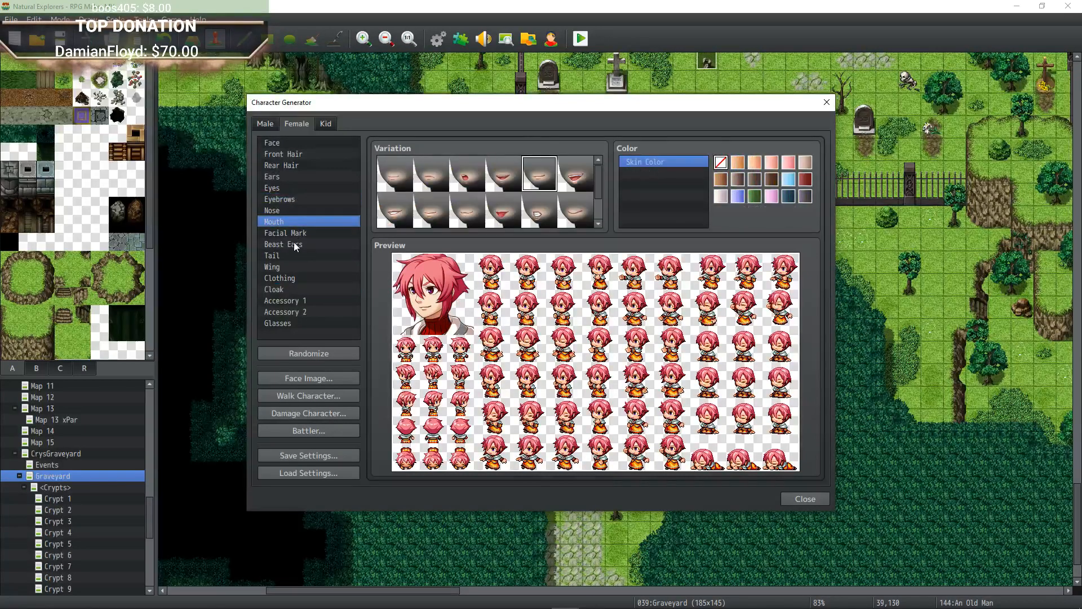
{"action": "left_click", "coordinate": [294, 245]}
{"action": "left_click", "coordinate": [297, 232]}
{"action": "left_click", "coordinate": [299, 212]}
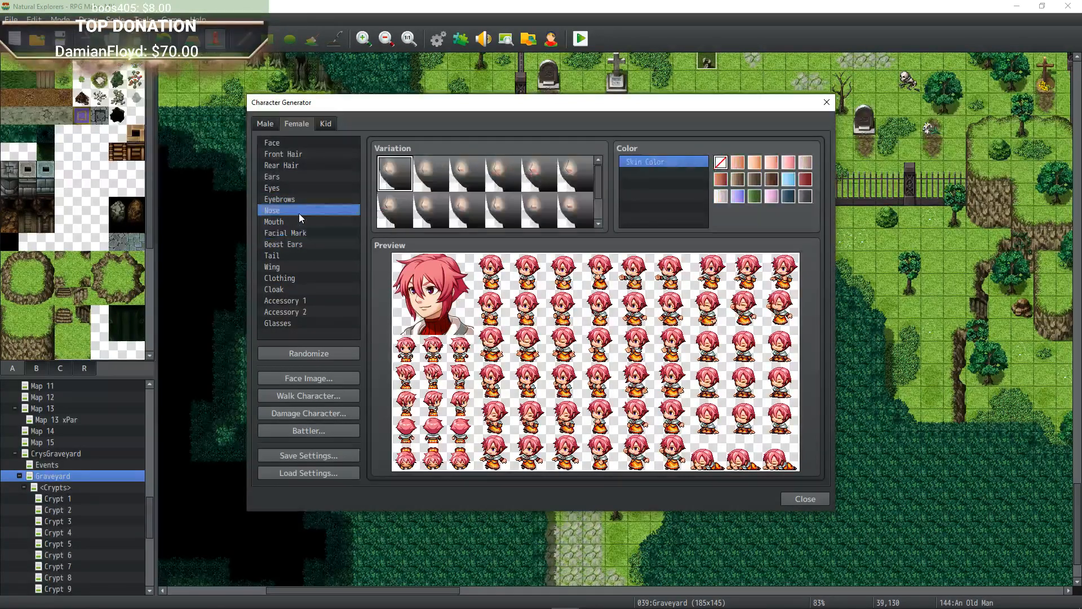
{"action": "left_click", "coordinate": [302, 222]}
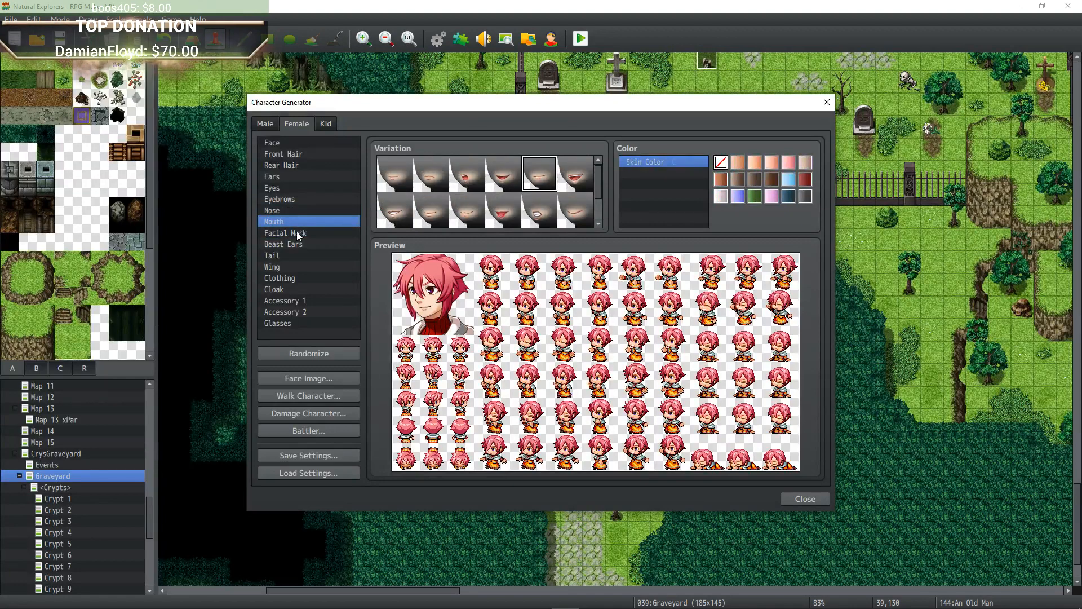
{"action": "left_click", "coordinate": [296, 232]}
{"action": "left_click", "coordinate": [291, 244]}
{"action": "left_click", "coordinate": [294, 221]}
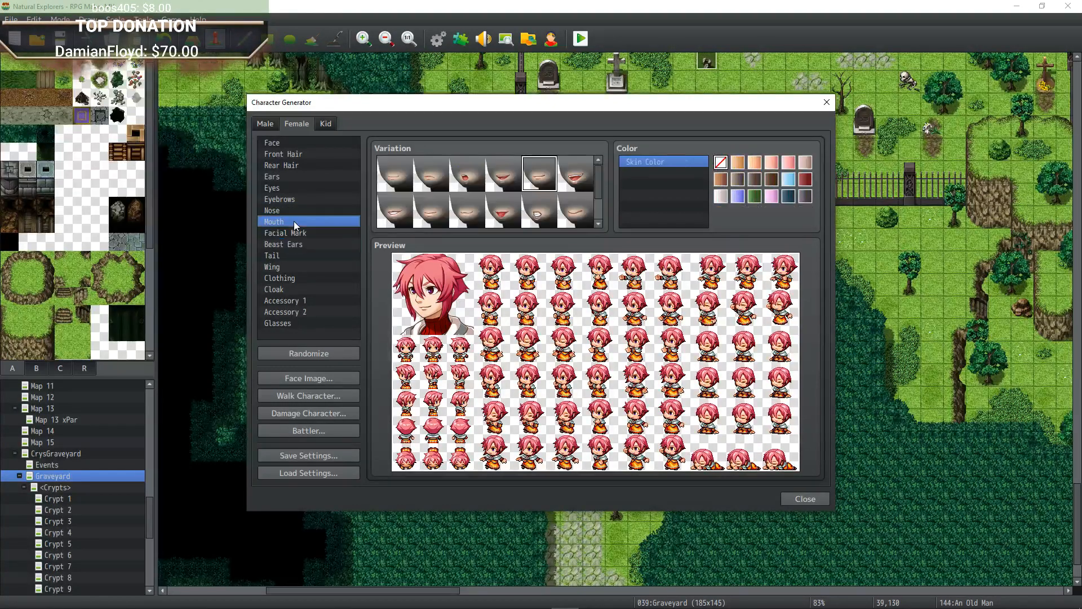
{"action": "left_click", "coordinate": [293, 199]}
{"action": "left_click", "coordinate": [293, 217]}
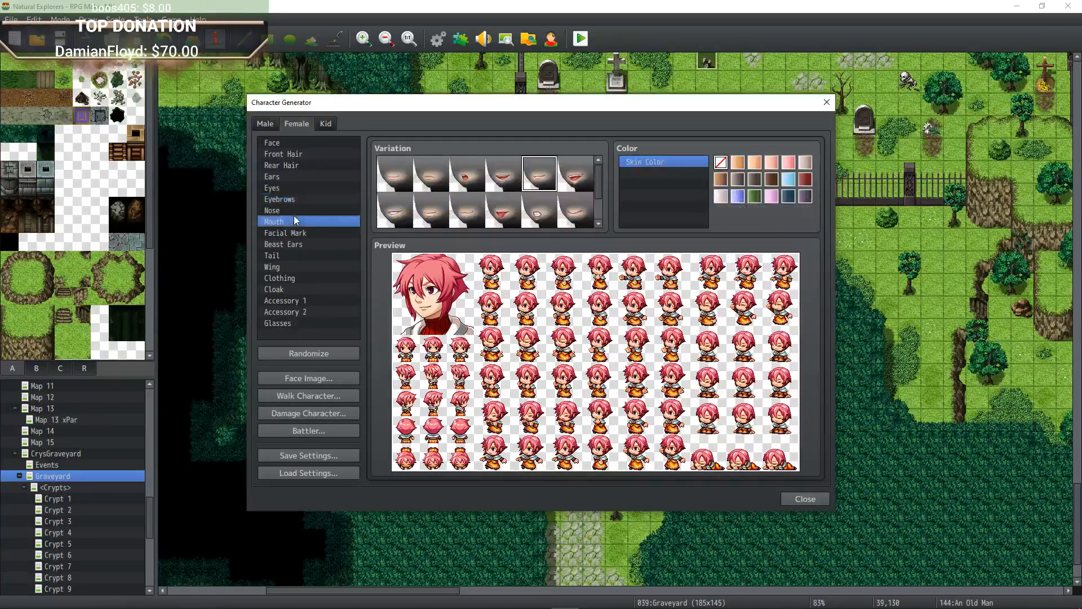
{"action": "left_click", "coordinate": [576, 180]}
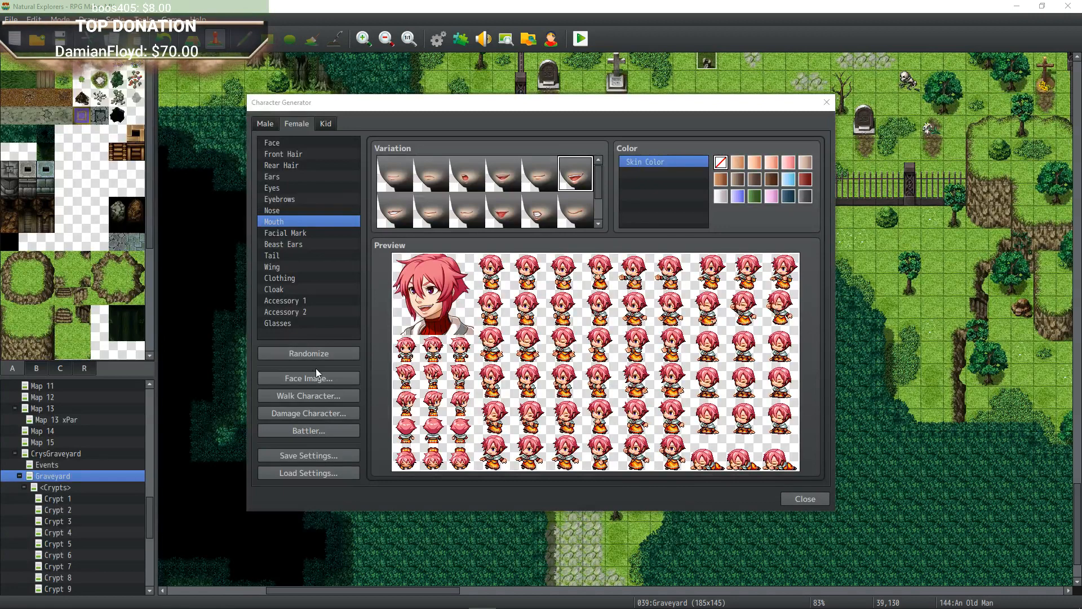
Review the variations offered for the eyes, eyebrows, nose, ears, beast ears, facial mark, cloak and accessories.
{"action": "left_click", "coordinate": [321, 244]}
{"action": "left_click", "coordinate": [304, 210]}
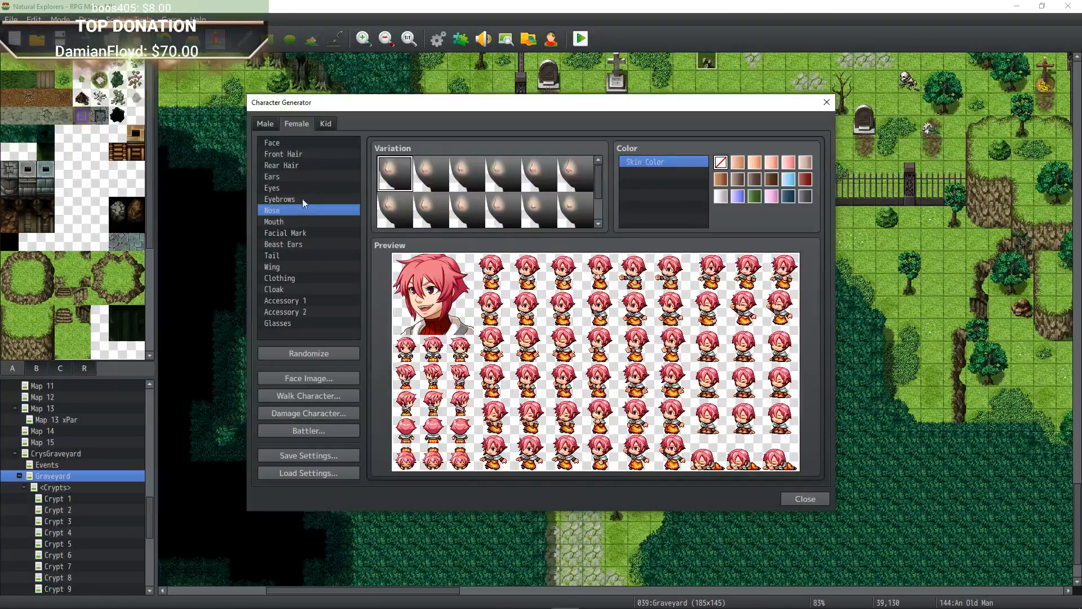
{"action": "left_click", "coordinate": [302, 188]}
{"action": "left_click", "coordinate": [304, 211]}
{"action": "left_click", "coordinate": [303, 200]}
{"action": "left_click", "coordinate": [307, 245]}
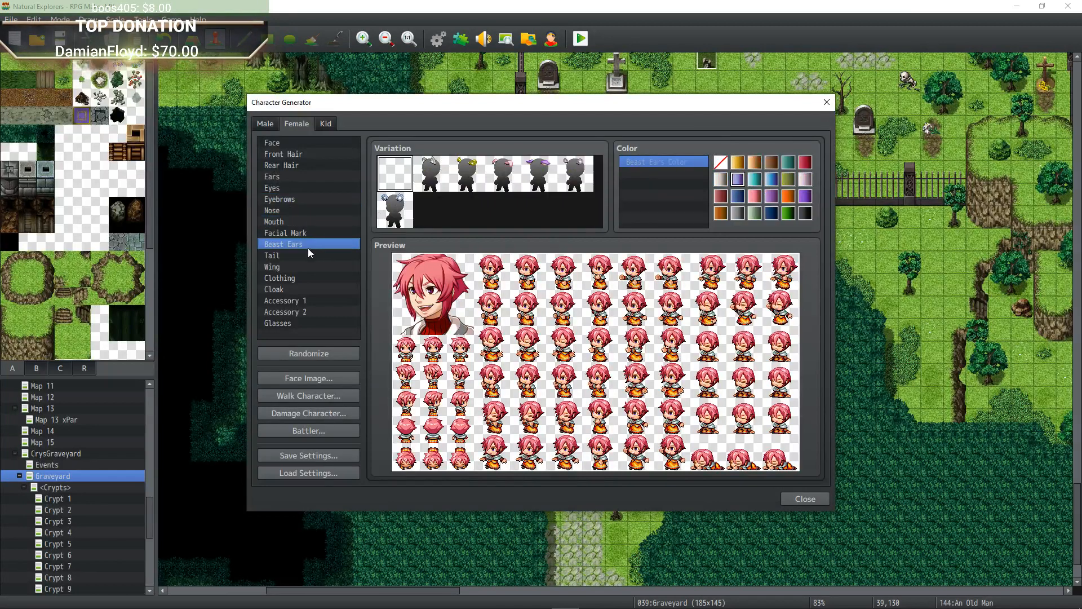
{"action": "left_click", "coordinate": [307, 222]}
{"action": "left_click", "coordinate": [308, 277]}
{"action": "left_click", "coordinate": [309, 288]}
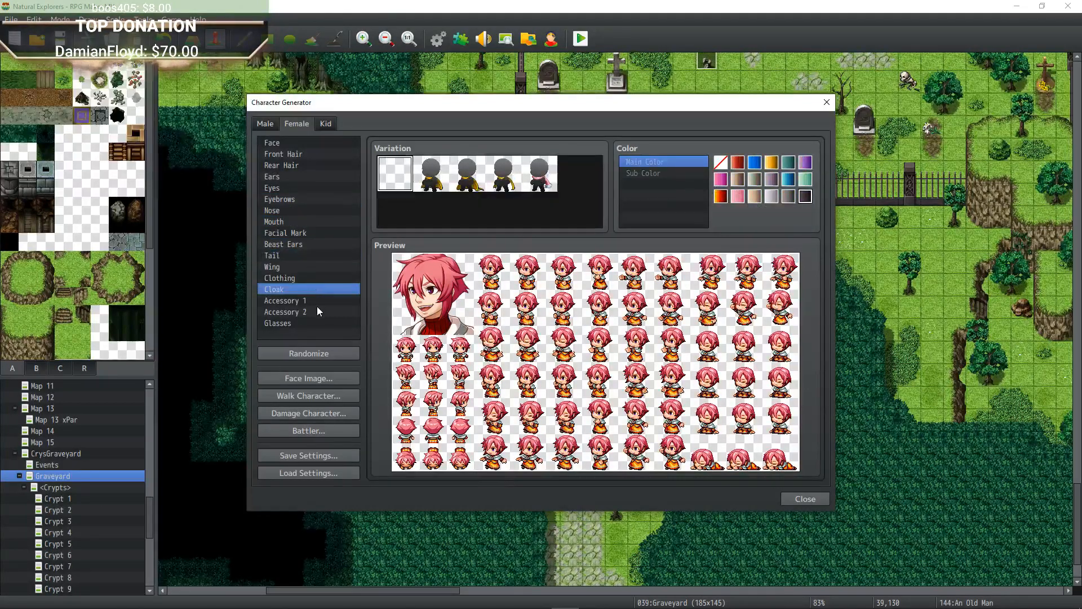
{"action": "left_click", "coordinate": [316, 310]}
{"action": "left_click", "coordinate": [314, 233]}
{"action": "left_click", "coordinate": [314, 197]}
{"action": "left_click", "coordinate": [312, 187]}
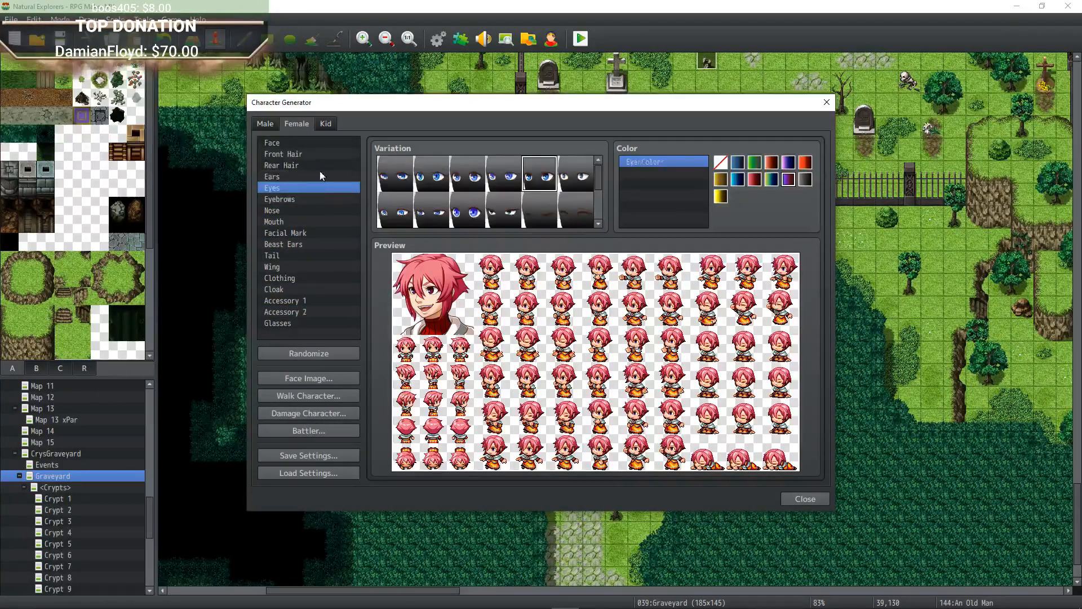
{"action": "left_click", "coordinate": [309, 177]}
{"action": "left_click", "coordinate": [309, 210]}
{"action": "left_click", "coordinate": [309, 244]}
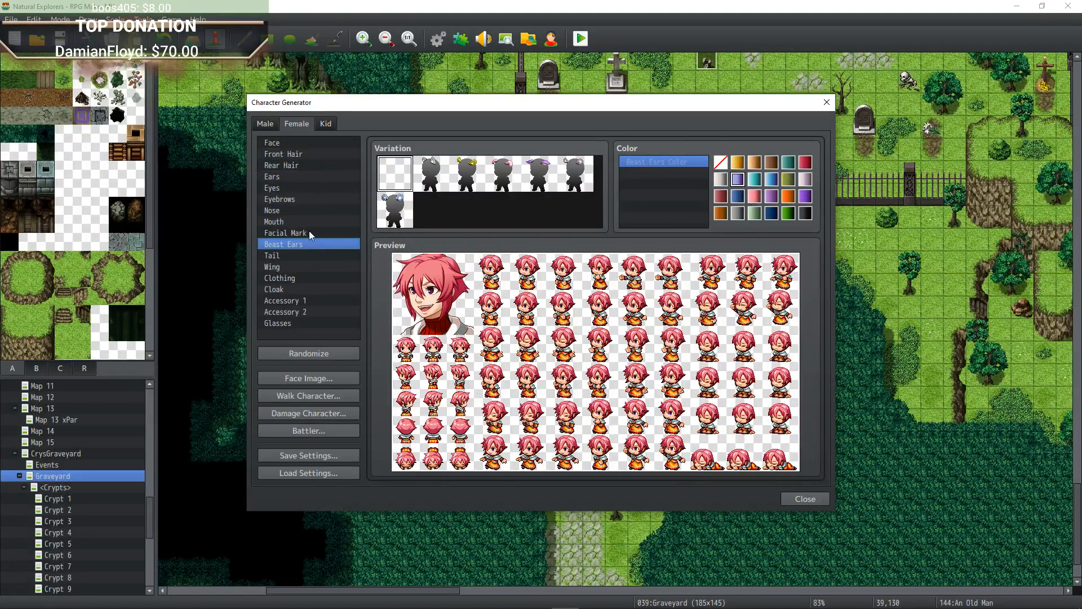
Compare several clothing variations and dress the character in the white high-collared outfit, fourth in the second row.
{"action": "left_click", "coordinate": [305, 277]}
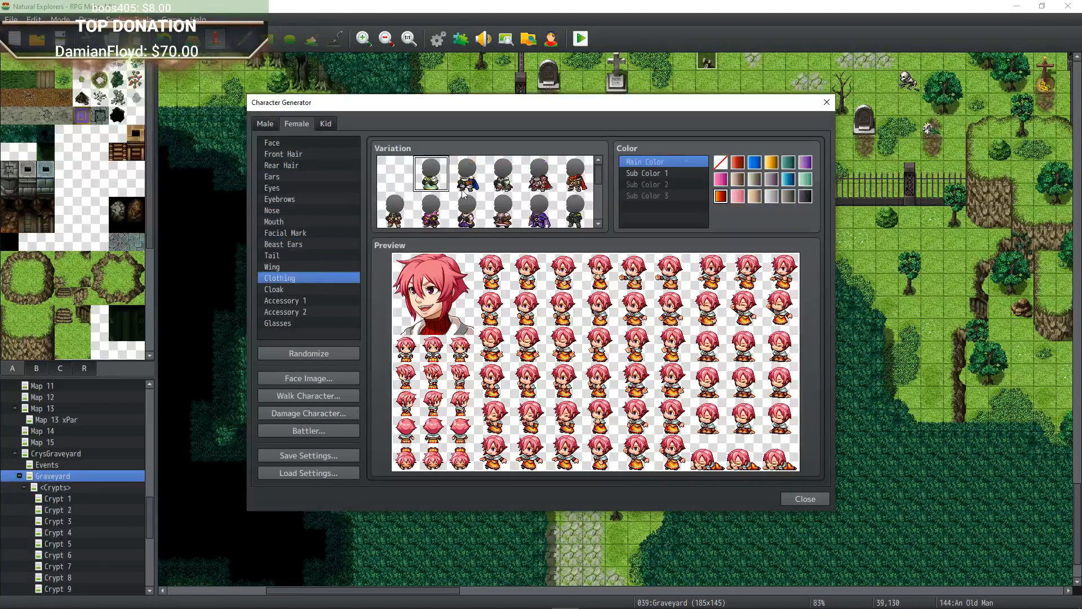
{"action": "left_click", "coordinate": [431, 209]}
{"action": "left_click", "coordinate": [395, 210]}
{"action": "left_click", "coordinate": [467, 210]}
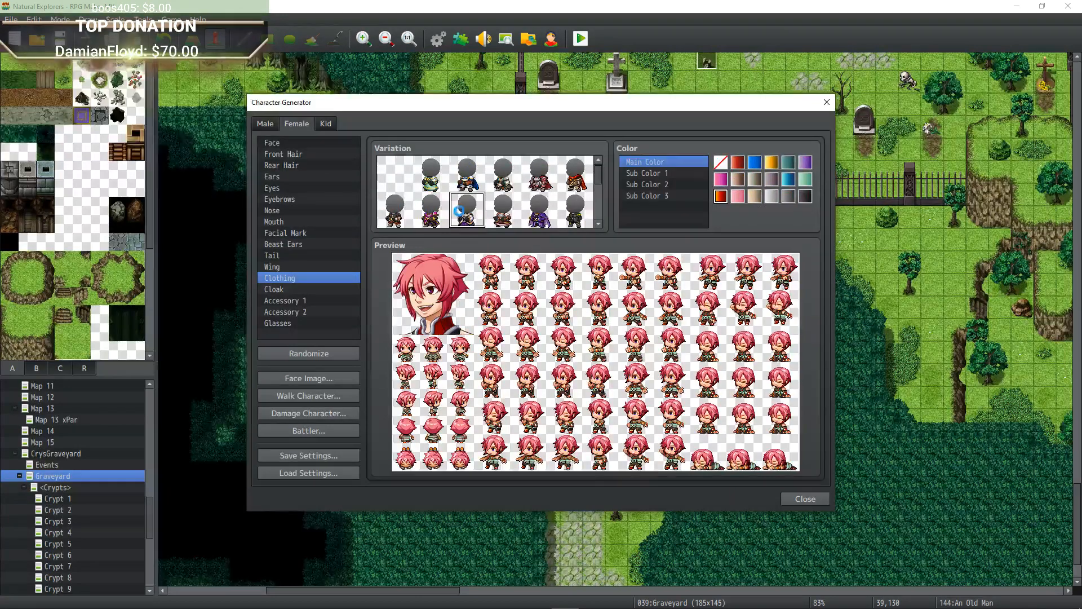
{"action": "left_click", "coordinate": [503, 209]}
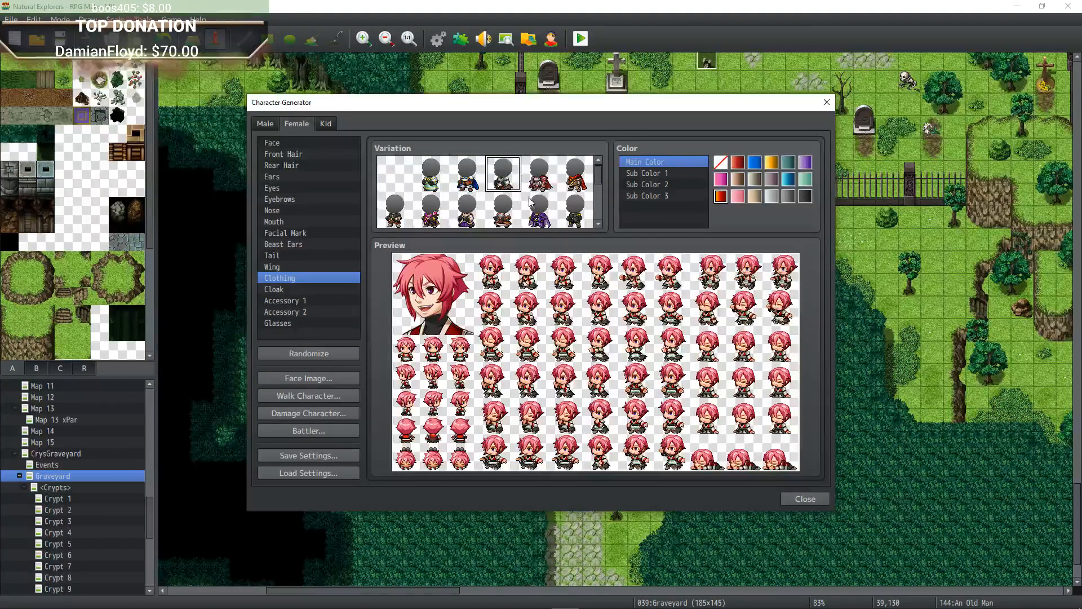
{"action": "left_click", "coordinate": [539, 209]}
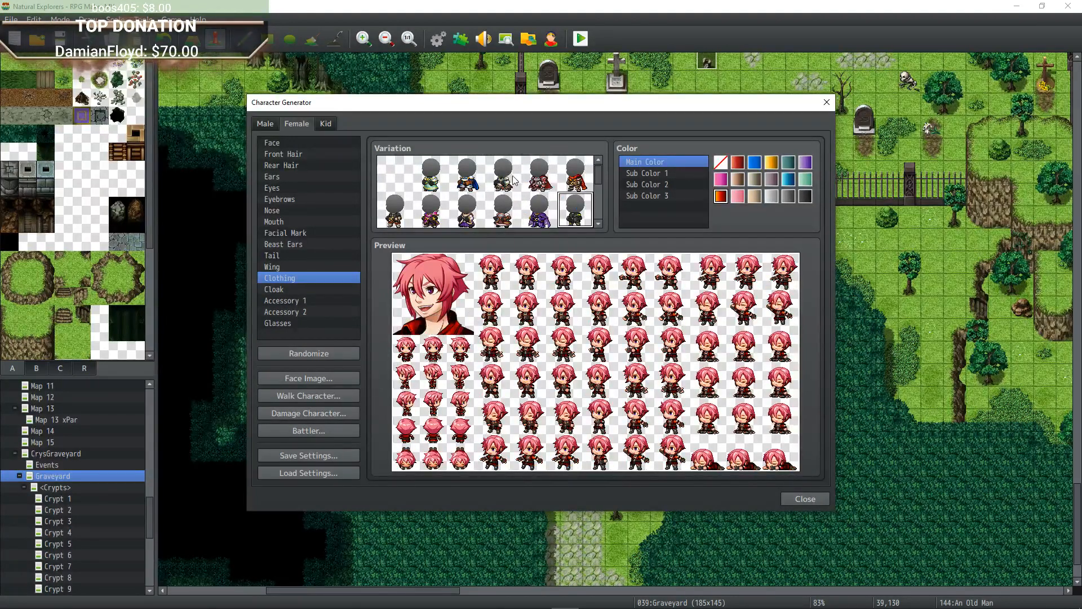
{"action": "left_click", "coordinate": [503, 210]}
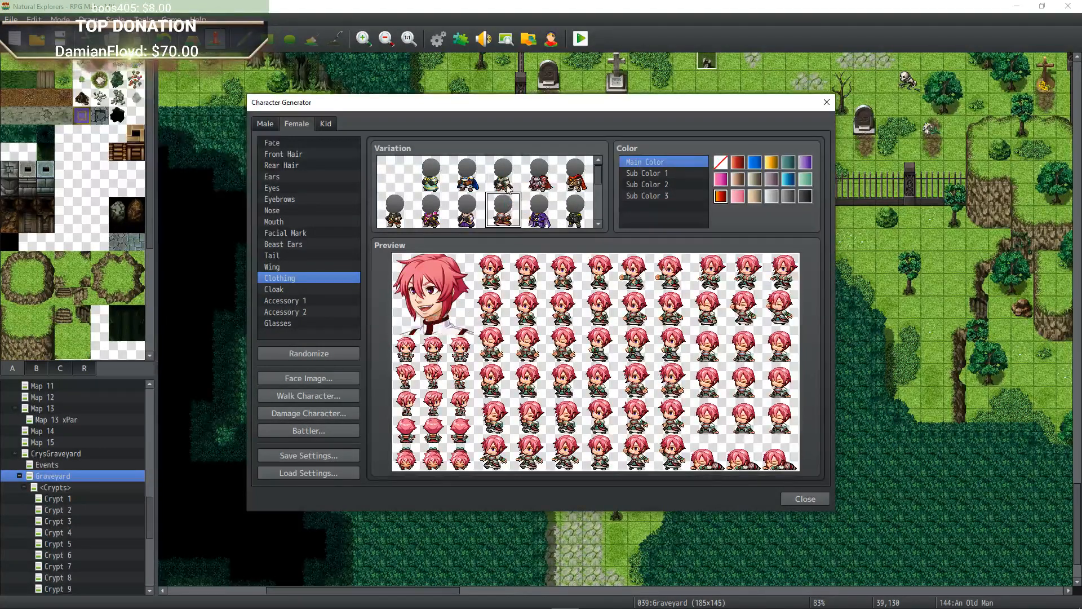
{"action": "left_click", "coordinate": [508, 187]}
{"action": "left_click", "coordinate": [507, 208]}
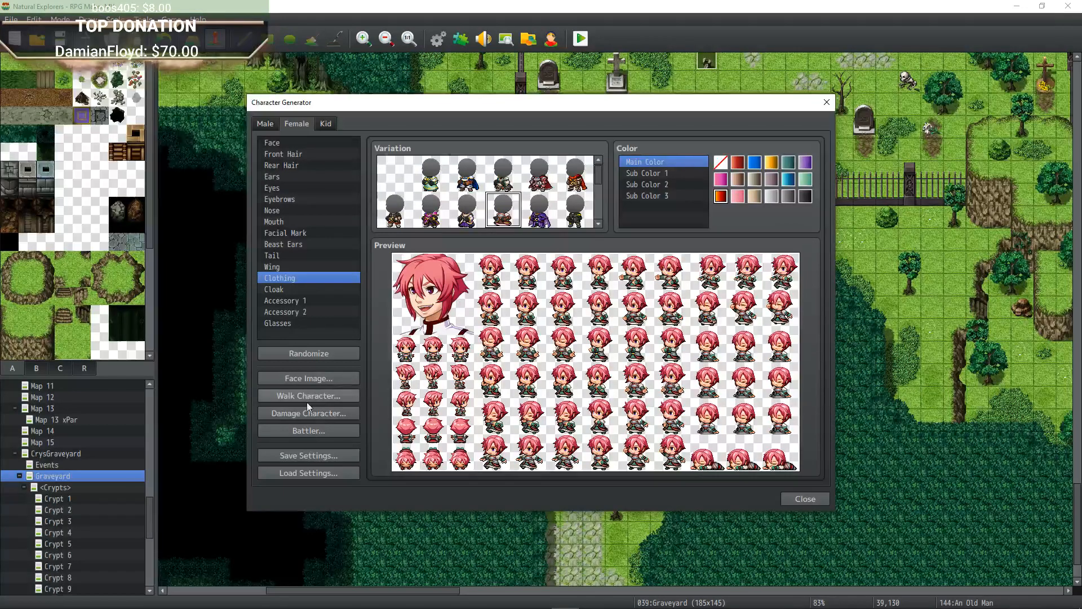
Export the character's face image to the project's faces folder as "Snoozish the cupcake vendor".
{"action": "left_click", "coordinate": [313, 378]}
{"action": "left_click", "coordinate": [518, 215]}
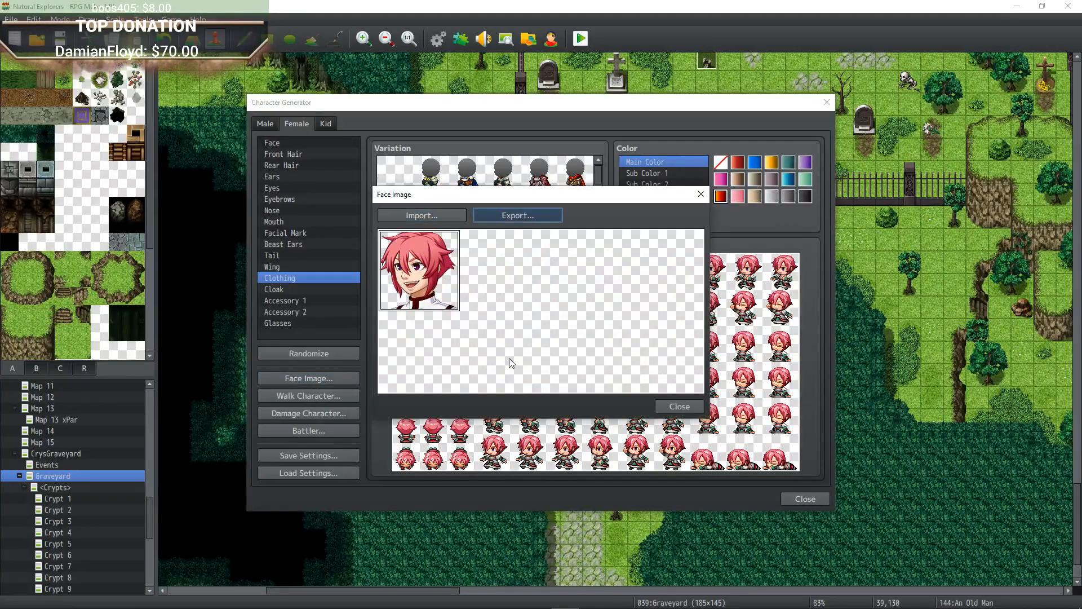
{"action": "type", "text": "S"}
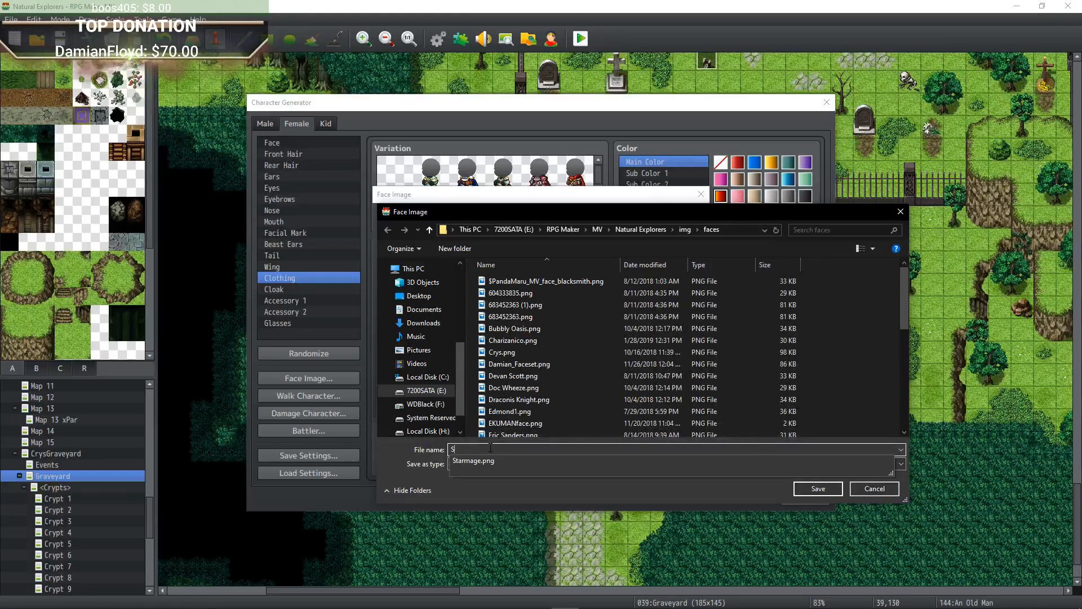
{"action": "type", "text": "noozish th"}
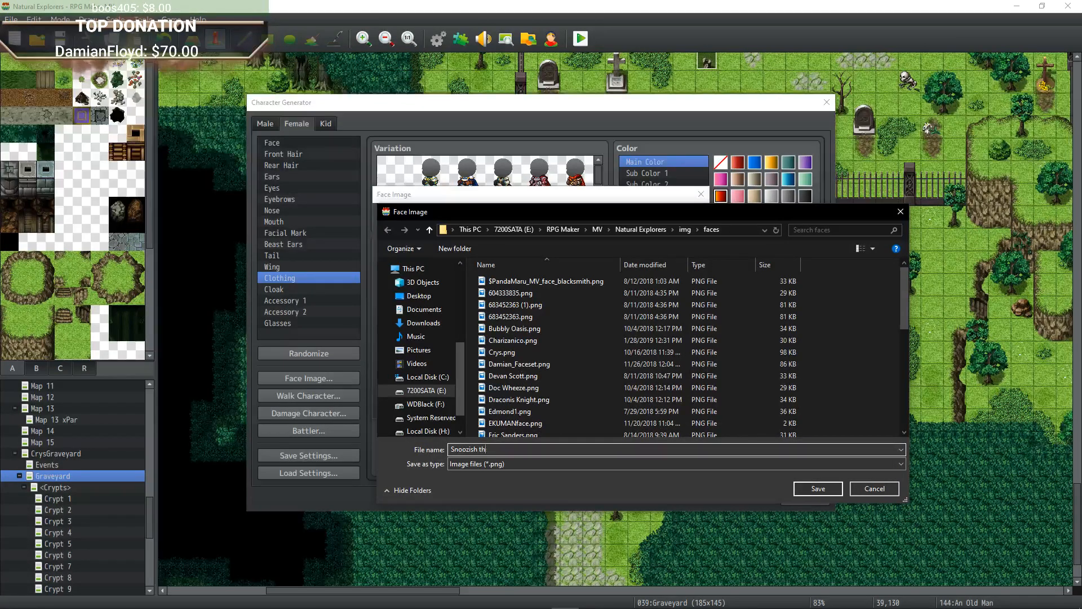
{"action": "type", "text": "e cupcake vendor"}
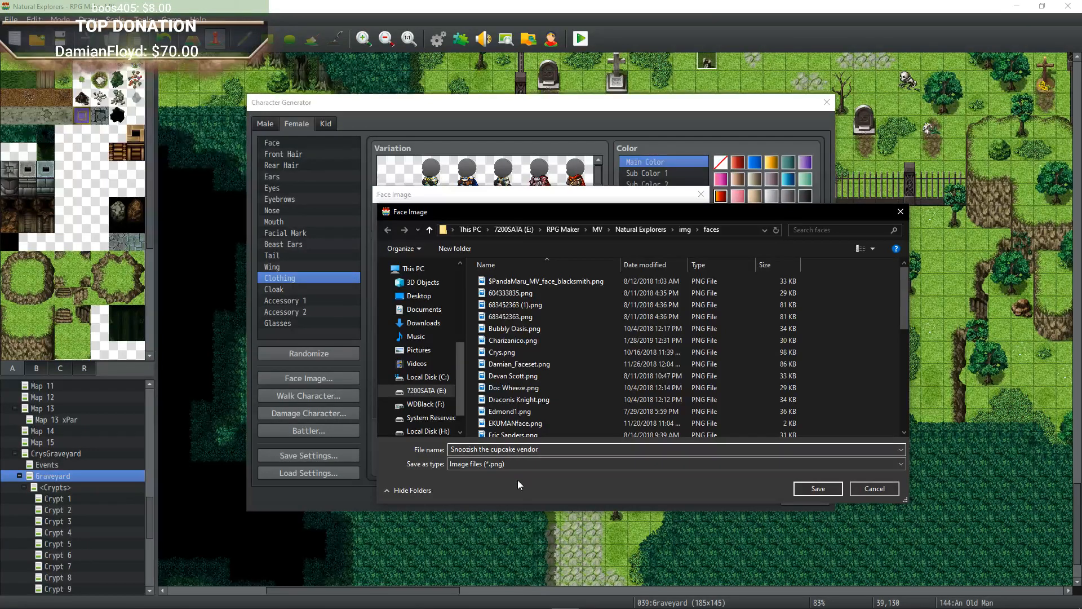
{"action": "left_click", "coordinate": [816, 489]}
{"action": "left_click", "coordinate": [679, 406]}
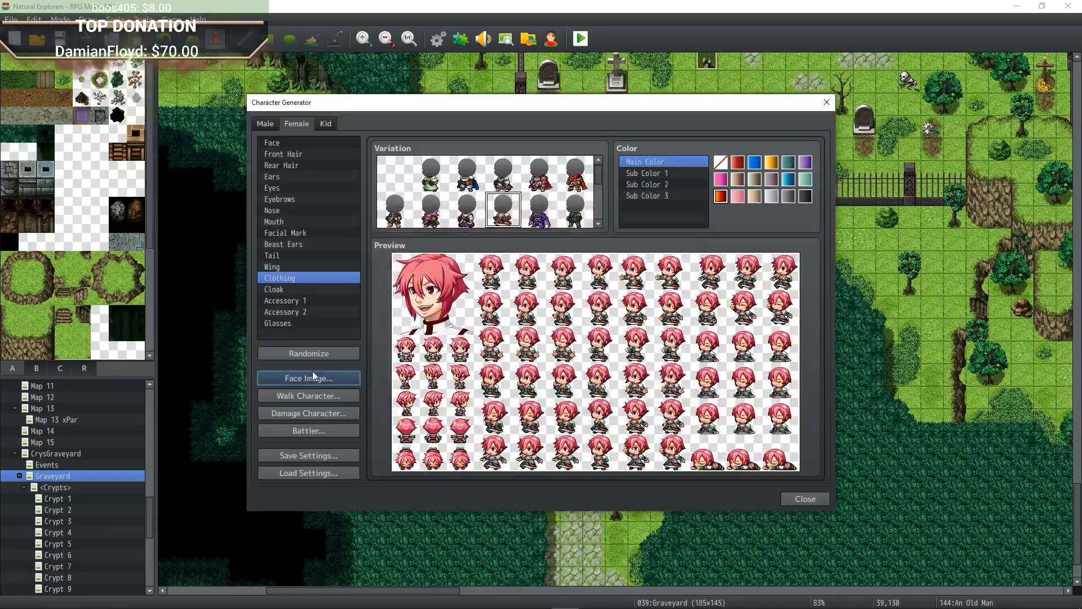
Export the walking sprite sheet to the characters folder as "Snoozish the cupcake vendor", copying the file name for reuse.
{"action": "left_click", "coordinate": [327, 396]}
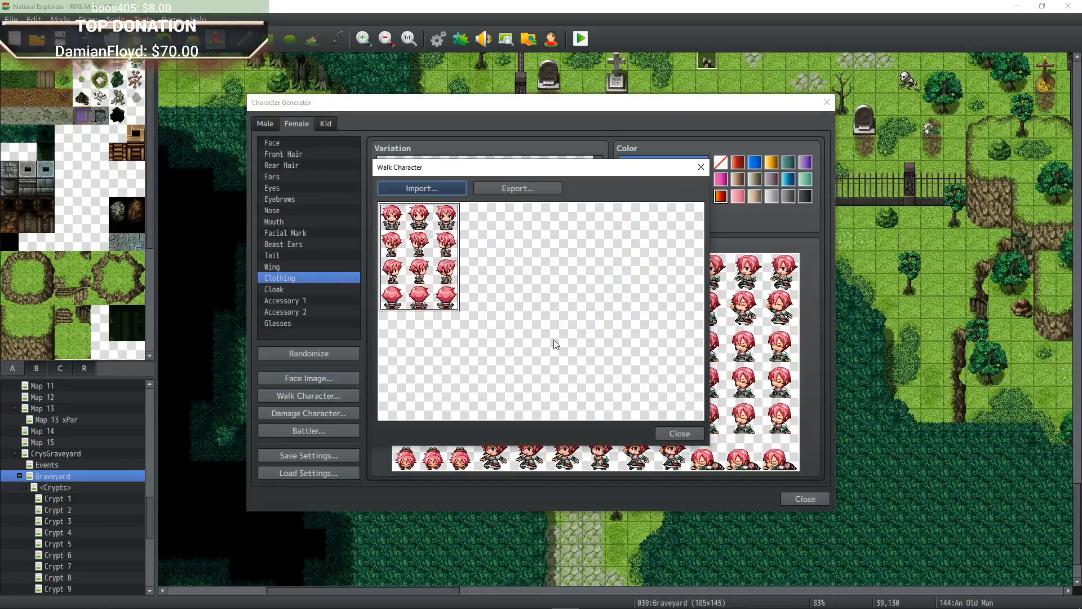
{"action": "left_click", "coordinate": [530, 188]}
{"action": "type", "text": "Snoo"}
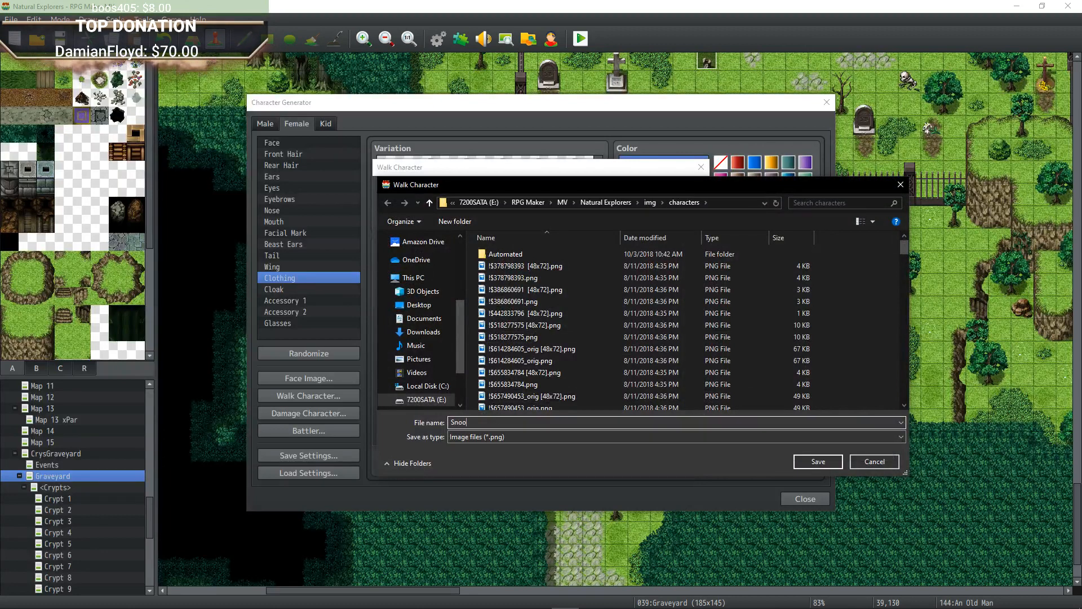
{"action": "type", "text": "zish the c"}
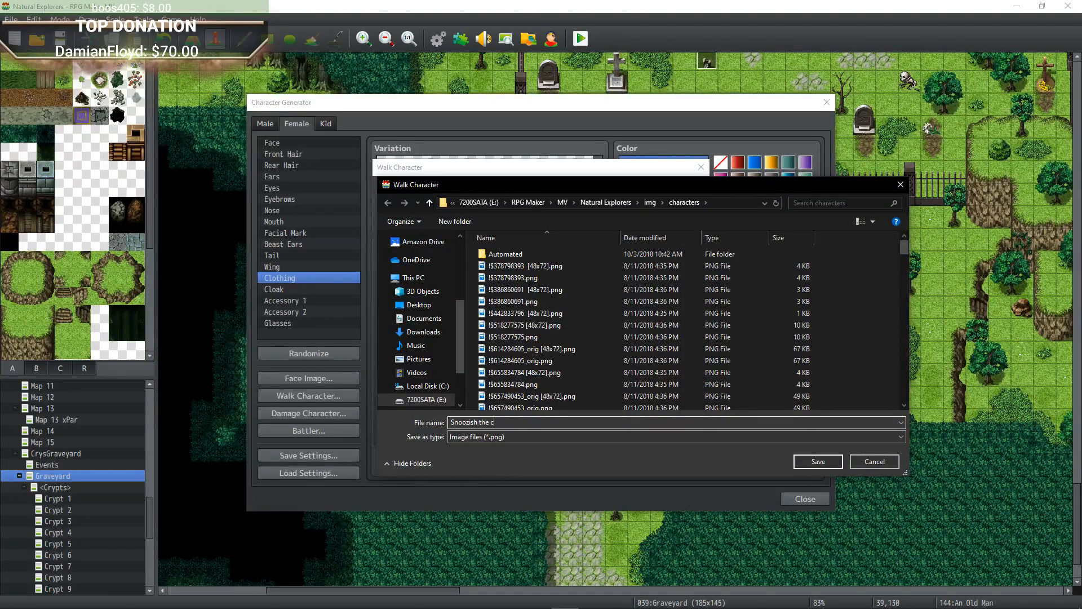
{"action": "type", "text": "upcake vendor"}
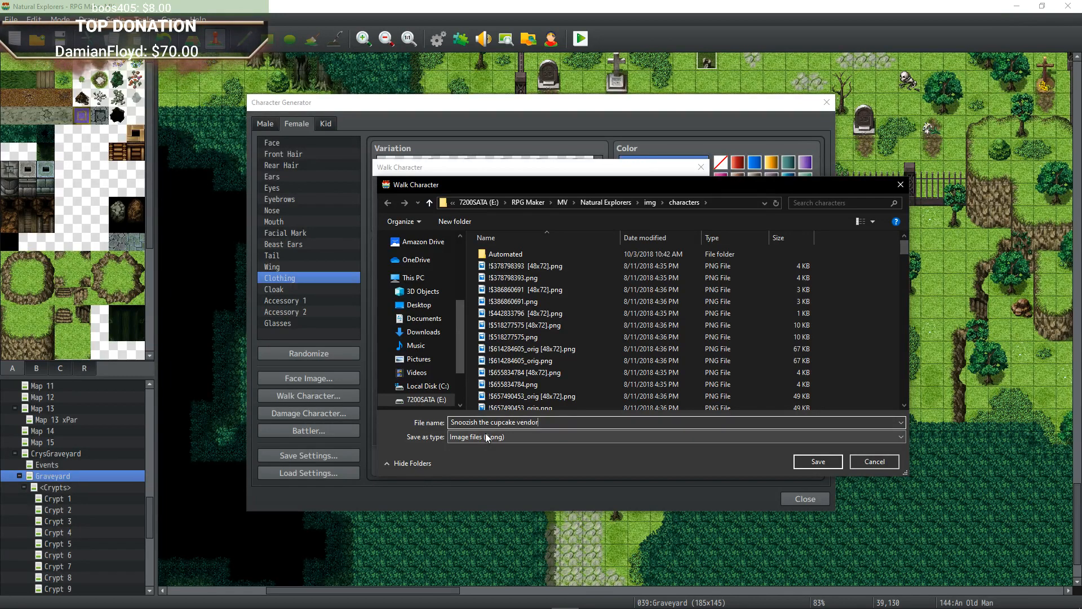
{"action": "key", "text": "ctrl+a"}
{"action": "key", "text": "ctrl+c"}
{"action": "left_click", "coordinate": [819, 461]}
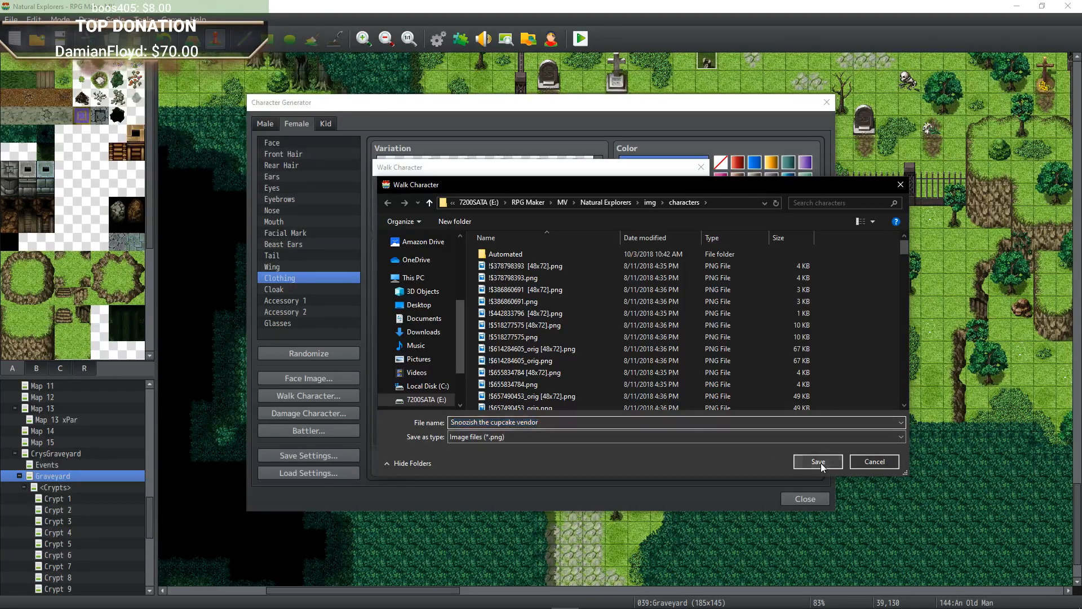
{"action": "left_click", "coordinate": [676, 432]}
Import the saved "Snoozish the cupcake vendor" walking sheet into the Damage Character export sheet.
{"action": "left_click", "coordinate": [315, 412]}
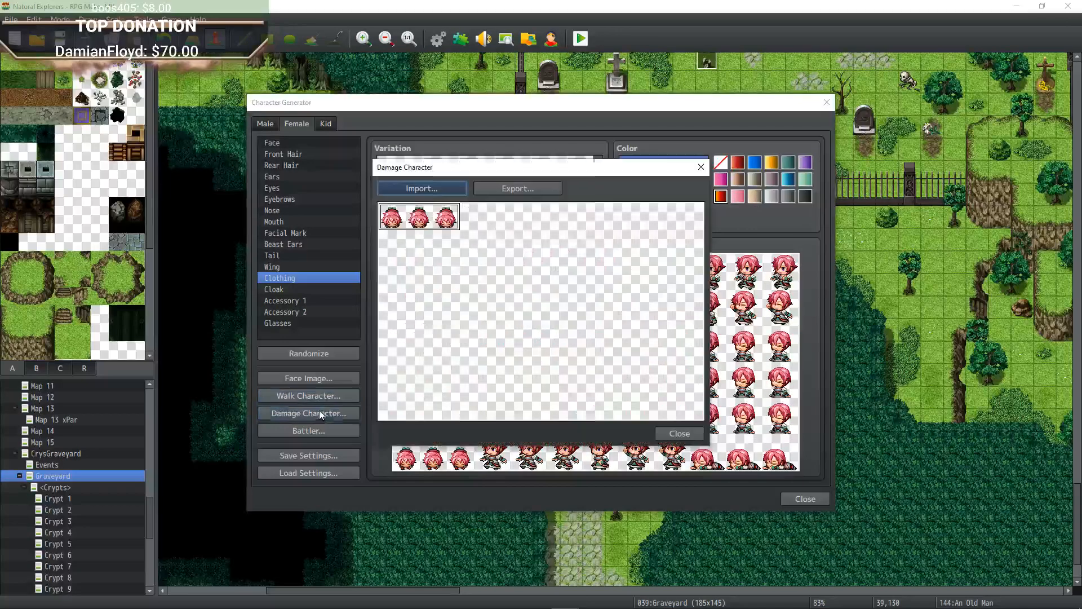
{"action": "left_click", "coordinate": [422, 188]}
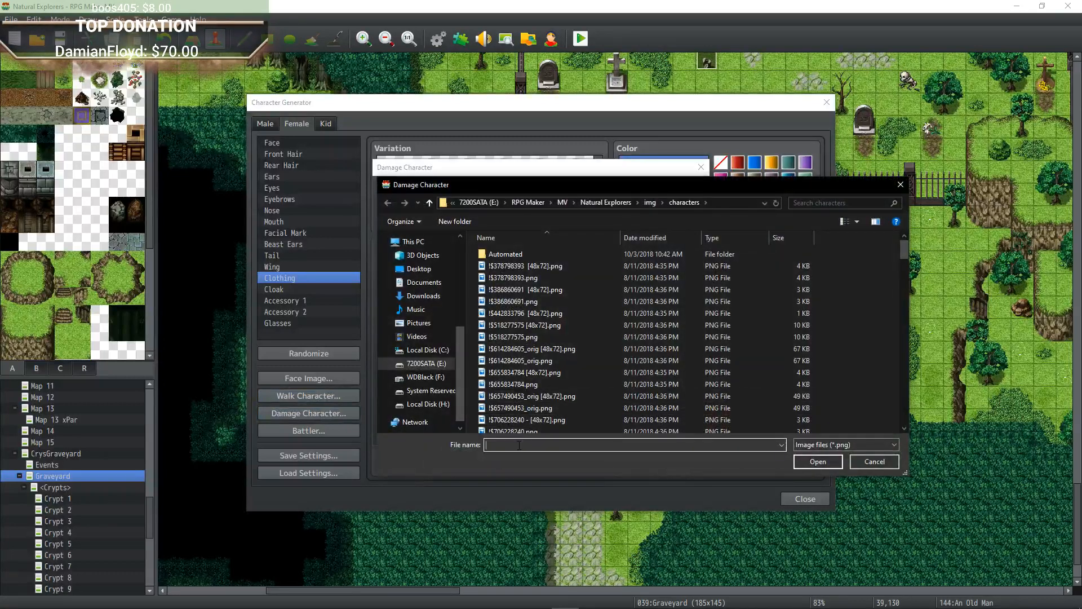
{"action": "key", "text": "ctrl+v"}
{"action": "left_click", "coordinate": [675, 458]}
{"action": "left_click", "coordinate": [811, 463]}
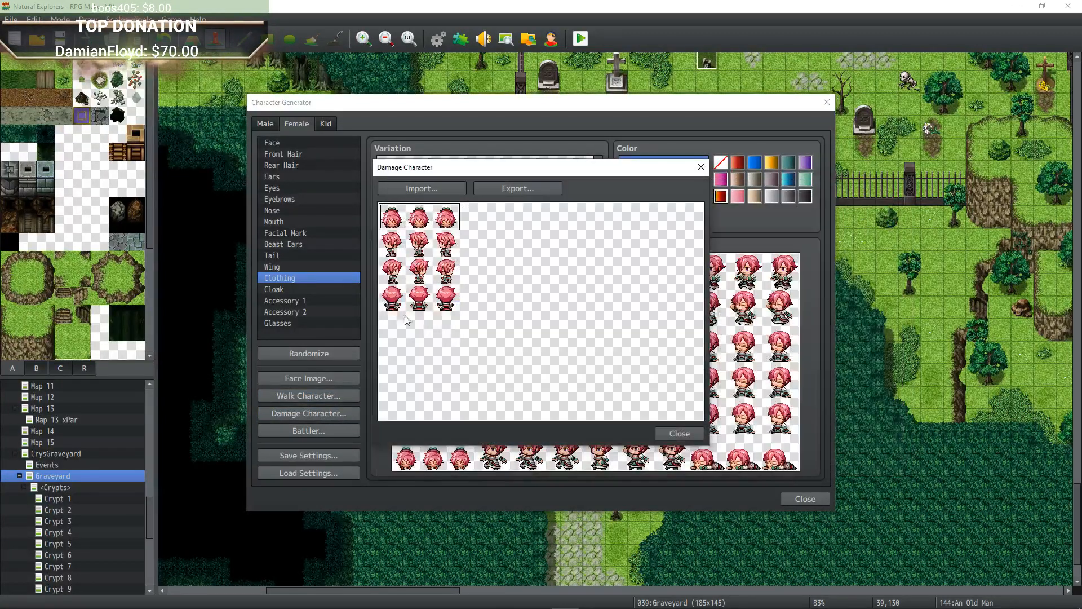
Export the damage sprites into the same sheet, overwriting "Snoozish the cupcake vendor.png".
{"action": "left_click", "coordinate": [519, 187]}
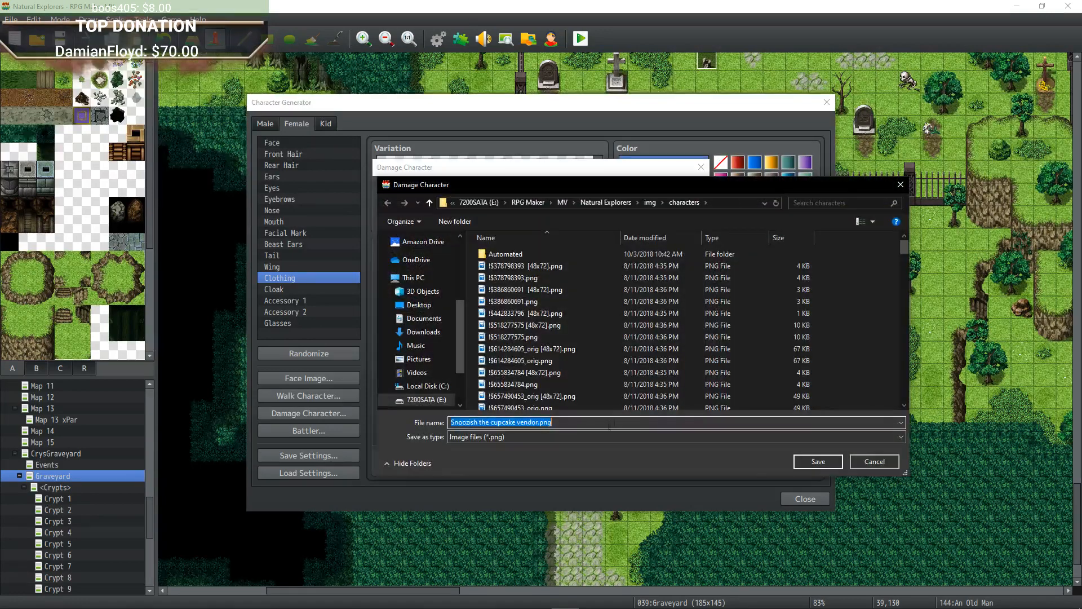
{"action": "left_click", "coordinate": [818, 461]}
{"action": "left_click", "coordinate": [567, 310]}
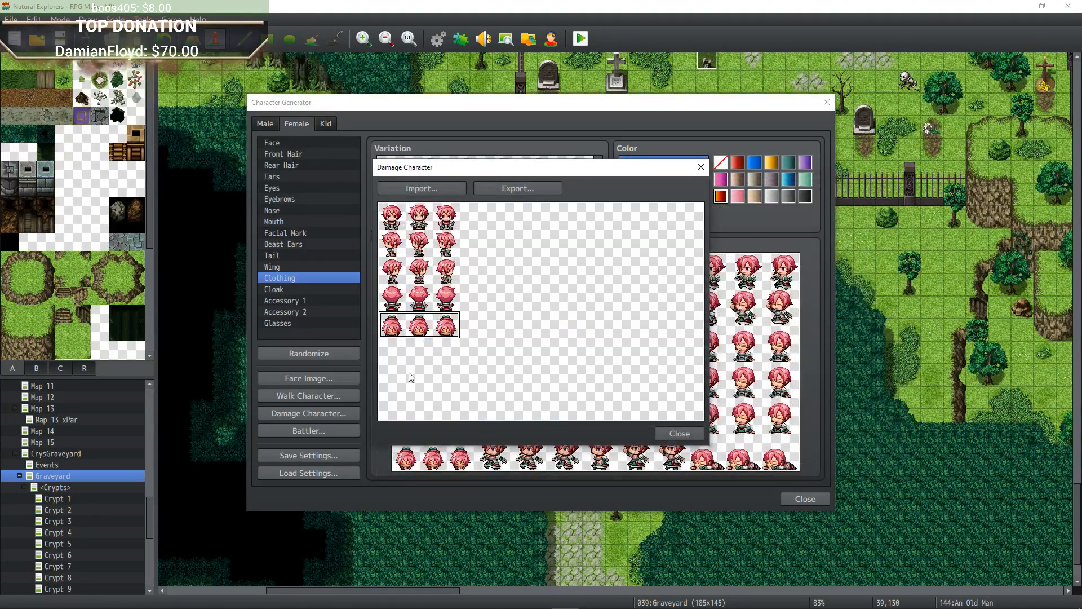
{"action": "left_click", "coordinate": [679, 433]}
Export the battler sheet to sv_actors and save the generator settings as JSON, both named "Snoozish the cupcake vendor".
{"action": "left_click", "coordinate": [309, 431]}
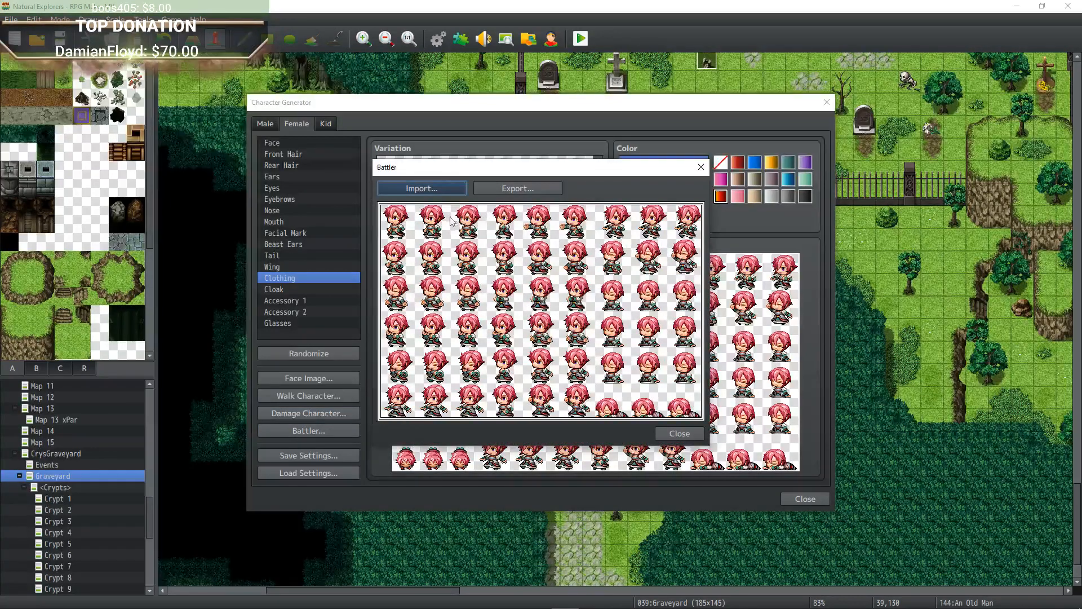
{"action": "left_click", "coordinate": [518, 188]}
{"action": "type", "text": "Snoozish the cupcake vendor"}
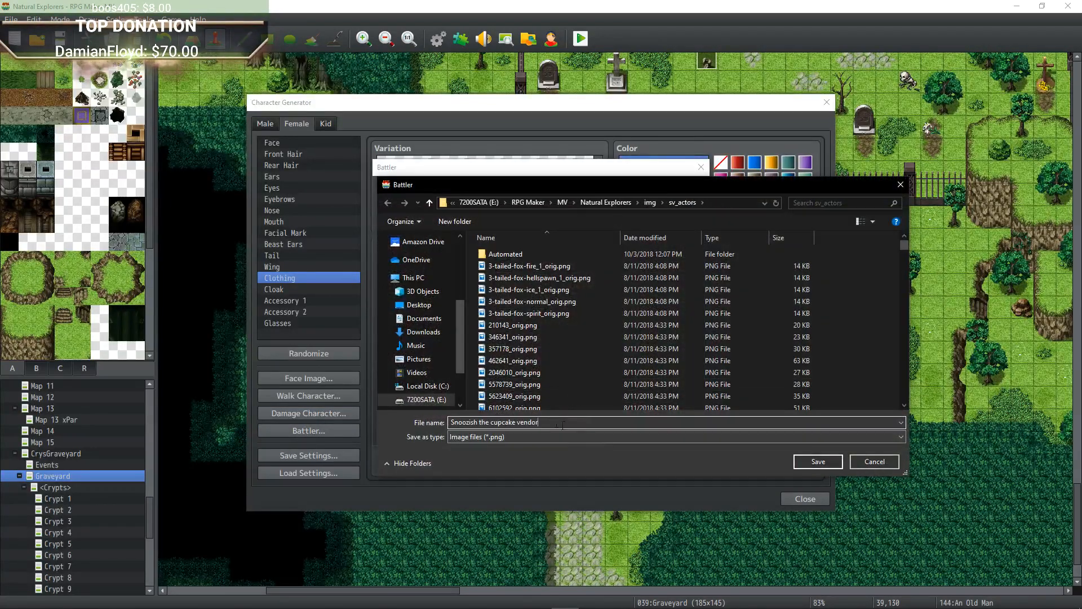
{"action": "left_click", "coordinate": [801, 464]}
{"action": "left_click", "coordinate": [680, 433]}
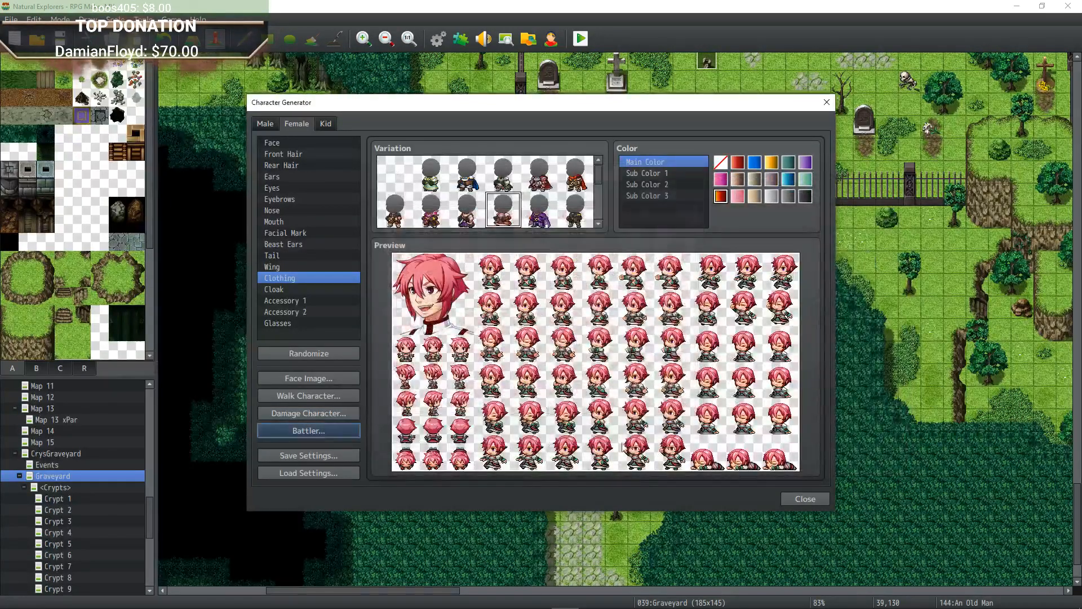
{"action": "left_click", "coordinate": [308, 455]}
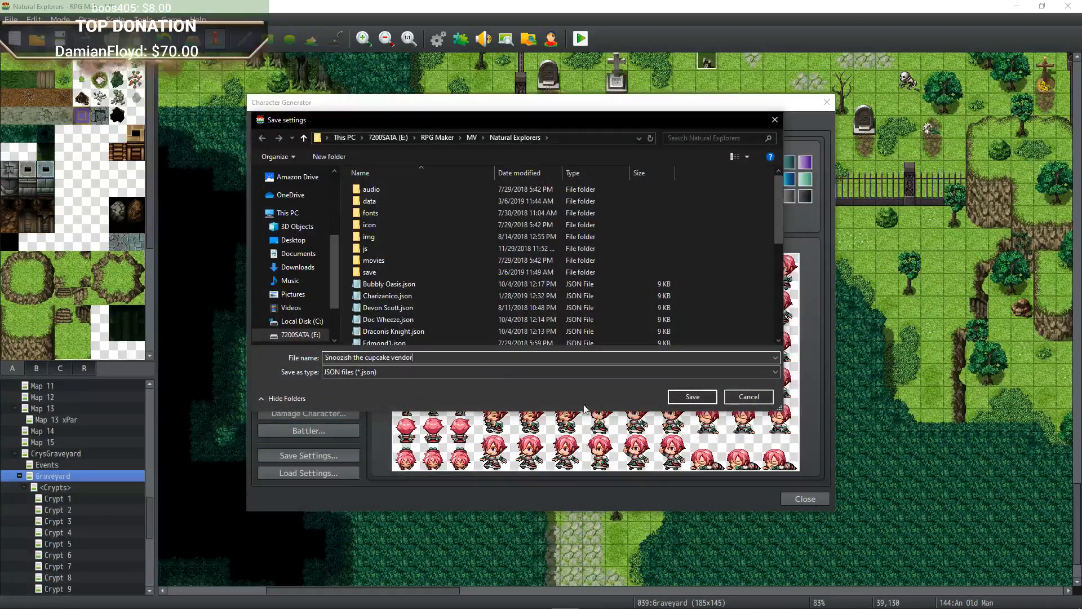
{"action": "left_click", "coordinate": [706, 401]}
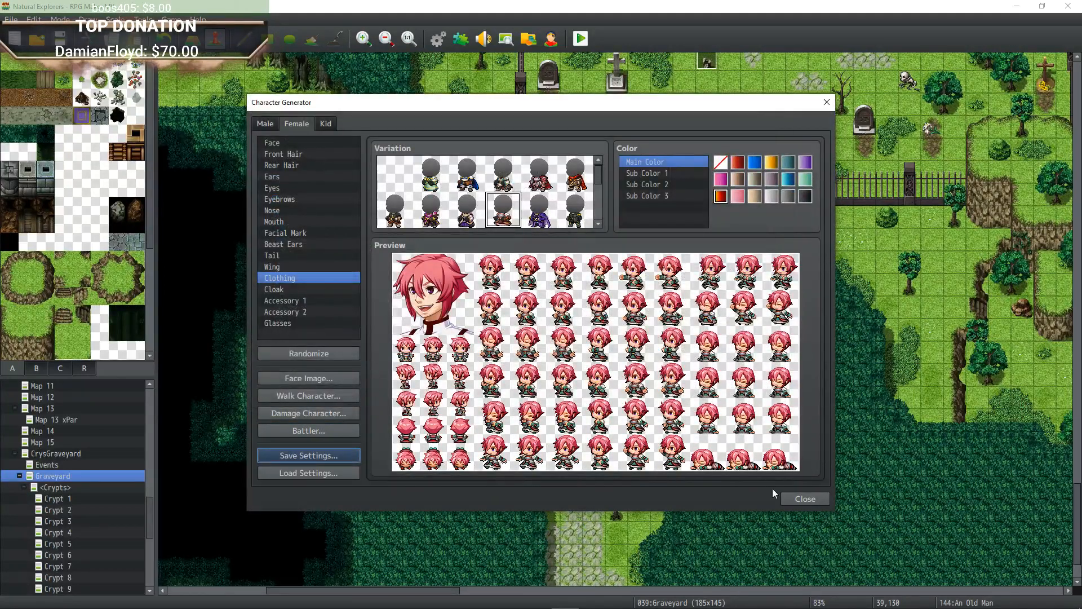
Start a male character and randomize it repeatedly, settling on the grey-skinned man with spiky white hair.
{"action": "left_click", "coordinate": [323, 352]}
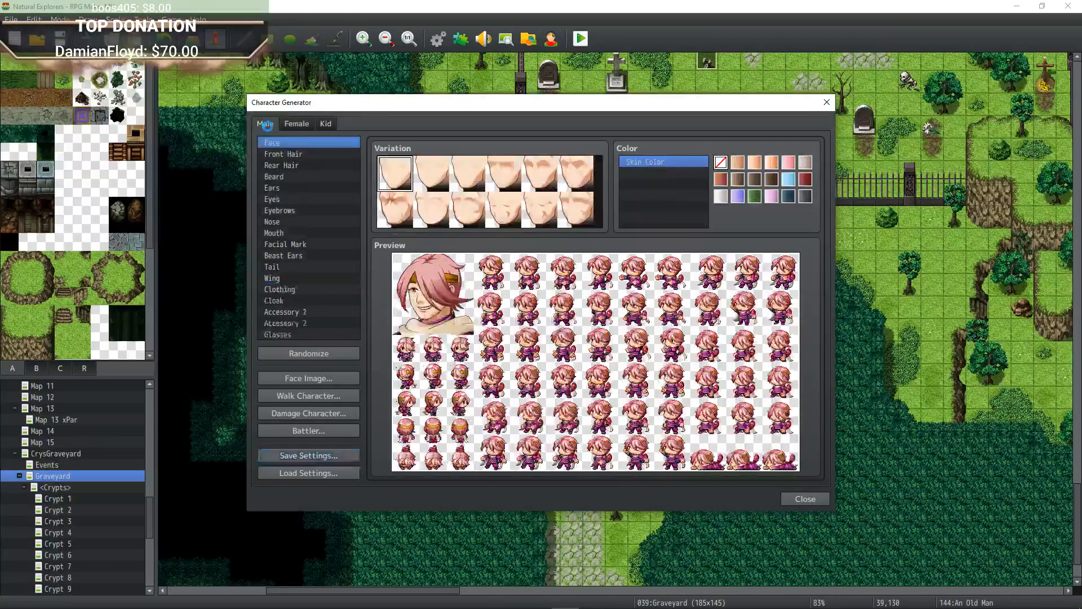
{"action": "left_click", "coordinate": [322, 355]}
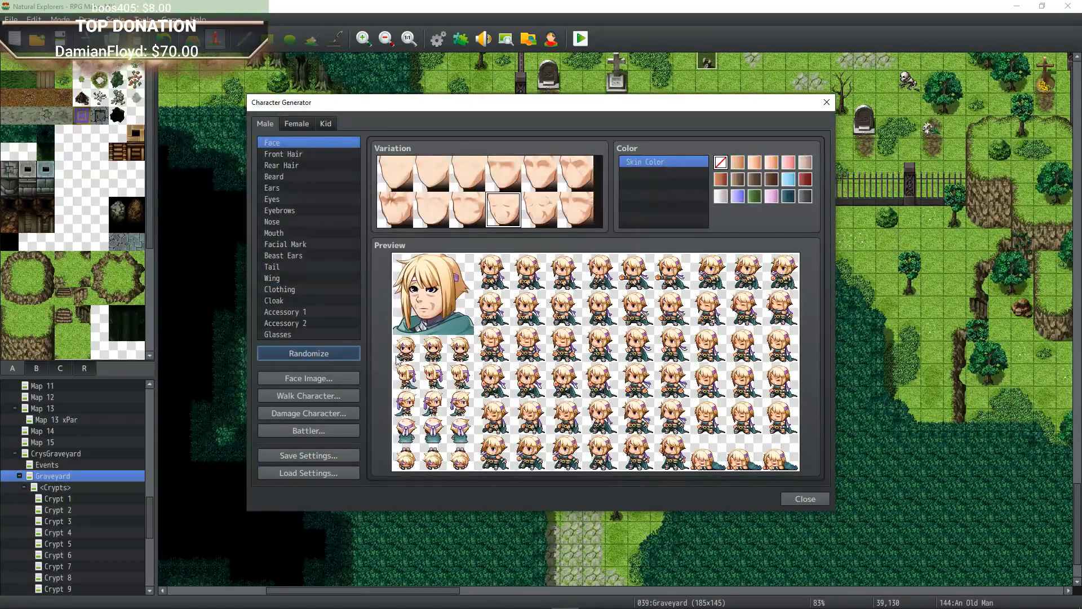
{"action": "left_click", "coordinate": [322, 354]}
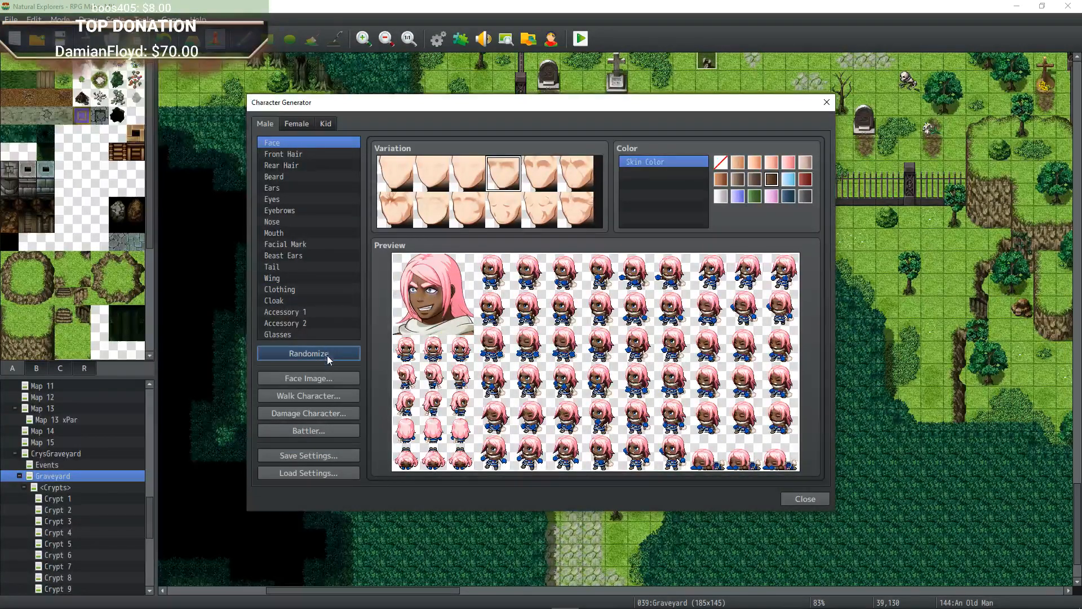
{"action": "left_click", "coordinate": [327, 355]}
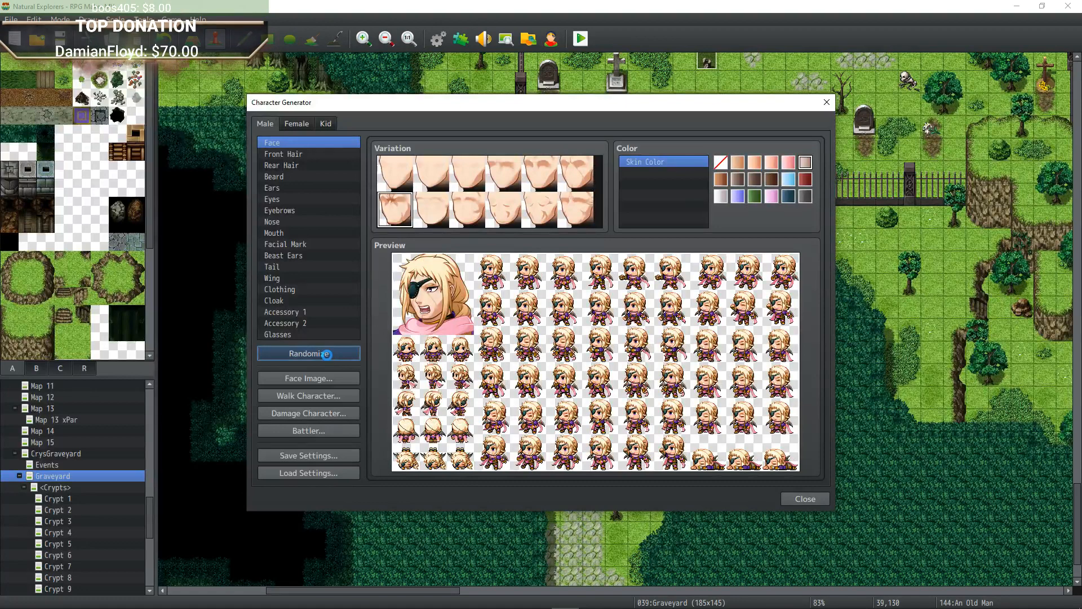
{"action": "left_click", "coordinate": [327, 355]}
{"action": "left_click", "coordinate": [327, 355]}
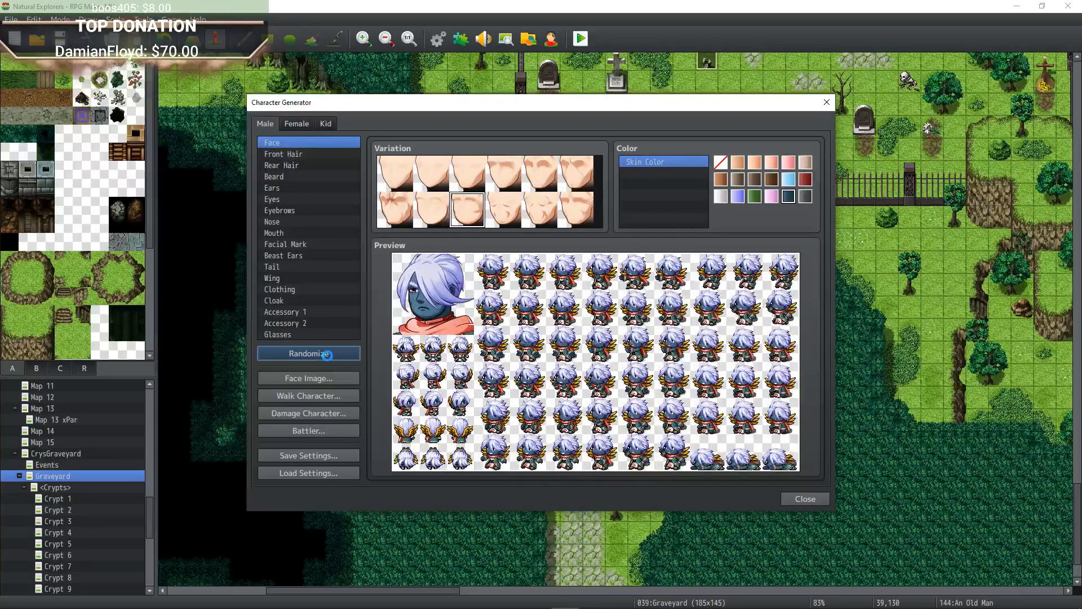
{"action": "left_click", "coordinate": [327, 355]}
{"action": "left_click", "coordinate": [327, 356]}
{"action": "left_click", "coordinate": [327, 356]}
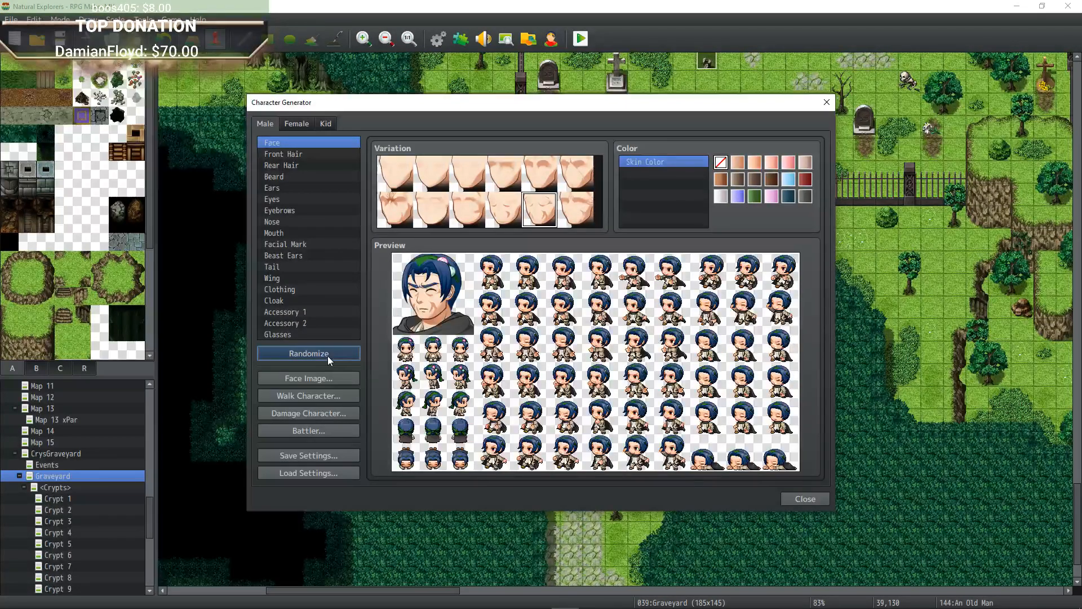
{"action": "left_click", "coordinate": [328, 358]}
{"action": "left_click", "coordinate": [328, 357]}
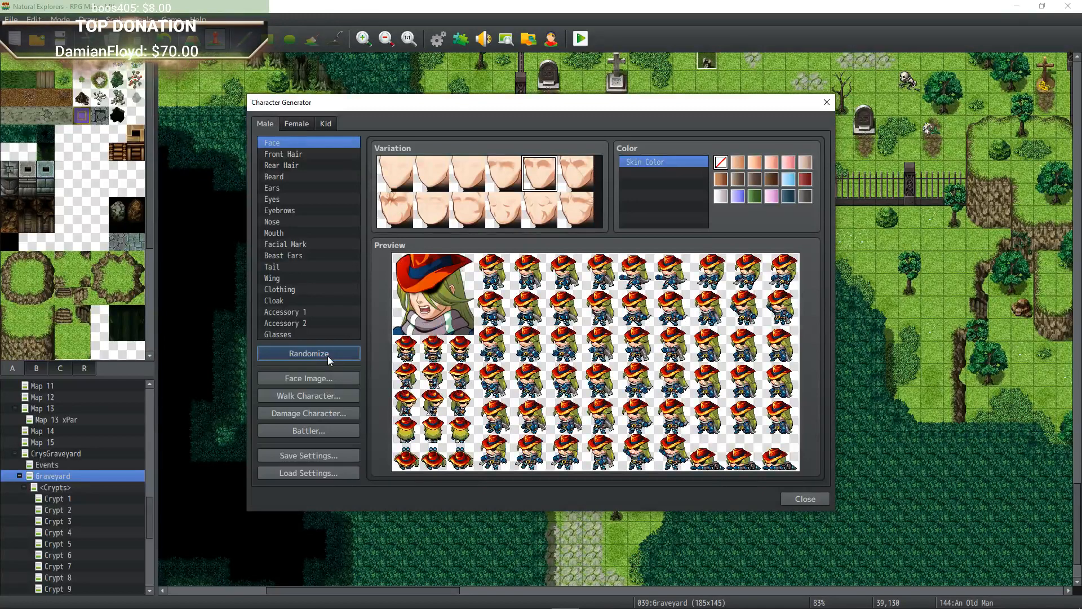
{"action": "left_click", "coordinate": [328, 357]}
{"action": "left_click", "coordinate": [329, 358]}
{"action": "left_click", "coordinate": [328, 358]}
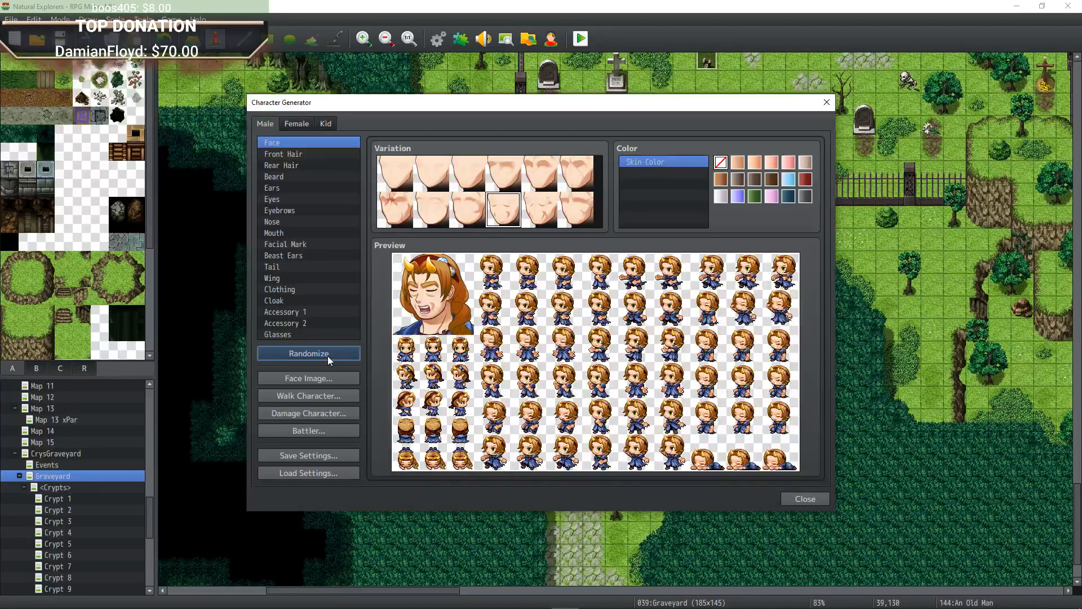
{"action": "left_click", "coordinate": [328, 355]}
{"action": "left_click", "coordinate": [327, 355]}
{"action": "left_click", "coordinate": [328, 355]}
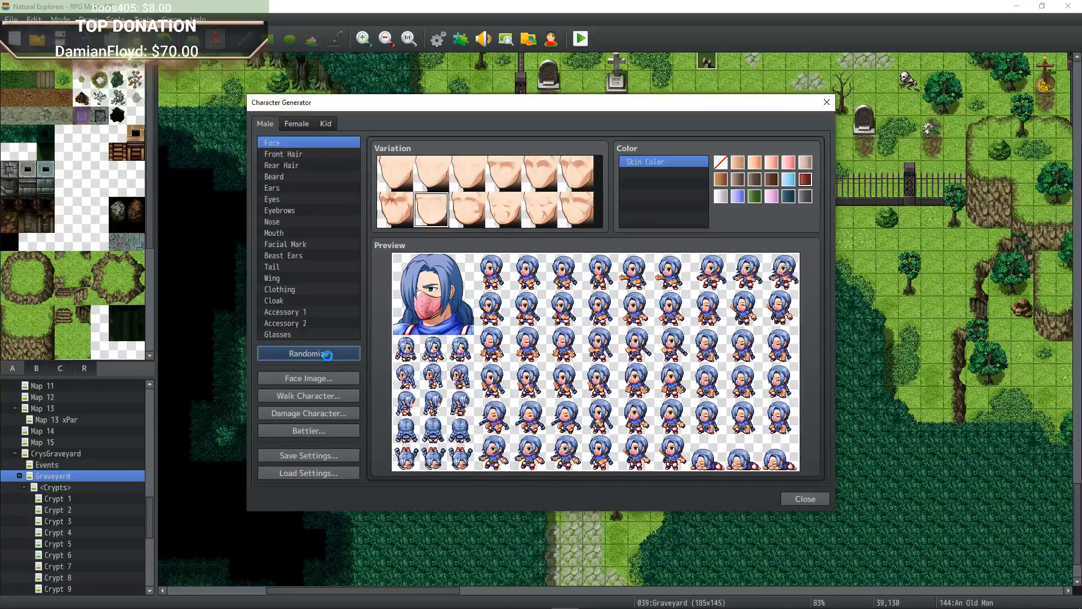
{"action": "left_click", "coordinate": [328, 355]}
{"action": "left_click", "coordinate": [328, 356]}
{"action": "left_click", "coordinate": [328, 357]}
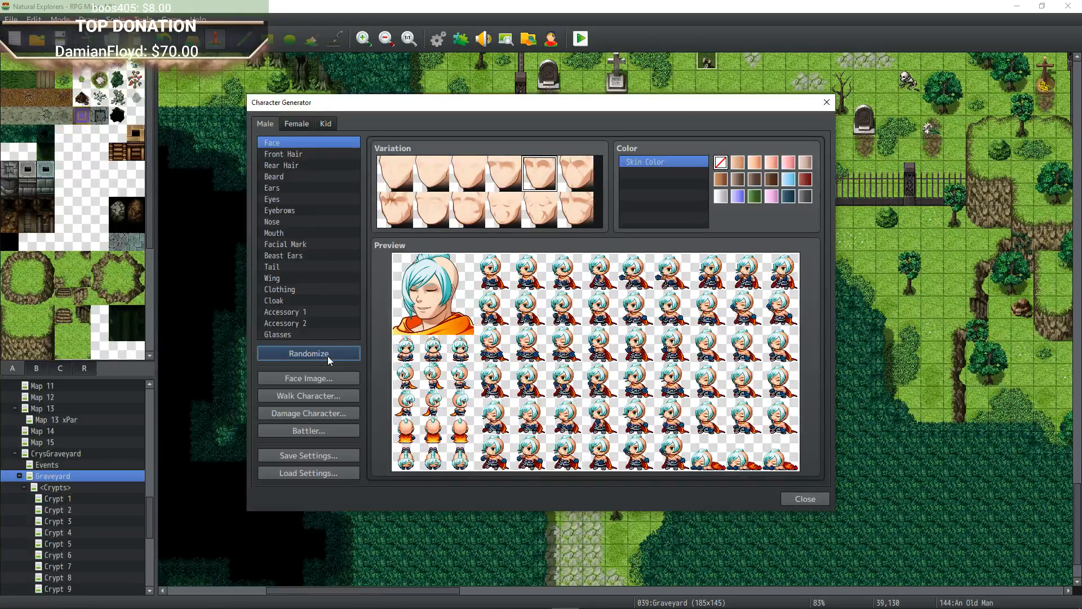
{"action": "left_click", "coordinate": [327, 356]}
{"action": "left_click", "coordinate": [327, 357]}
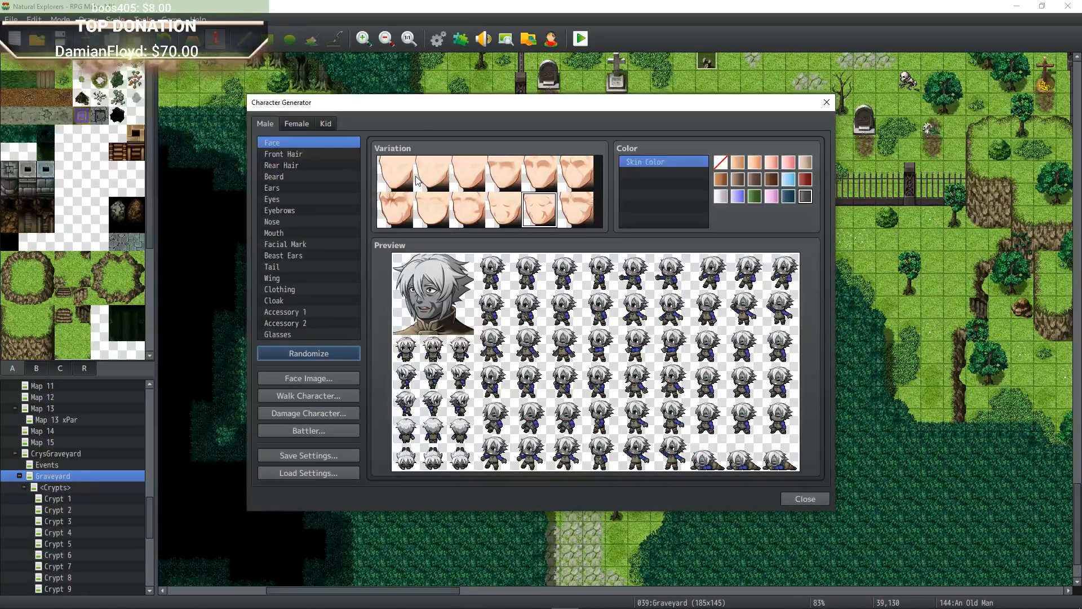
Choose the third face shape in the first row of variations and change the hair color to golden brown.
{"action": "left_click", "coordinate": [474, 175]}
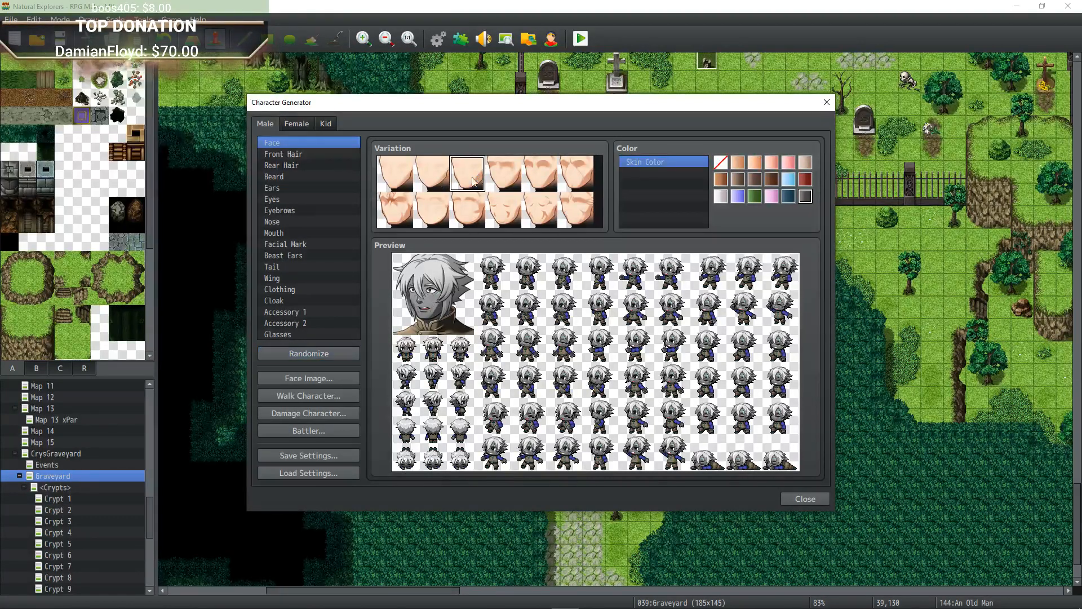
{"action": "left_click", "coordinate": [299, 156]}
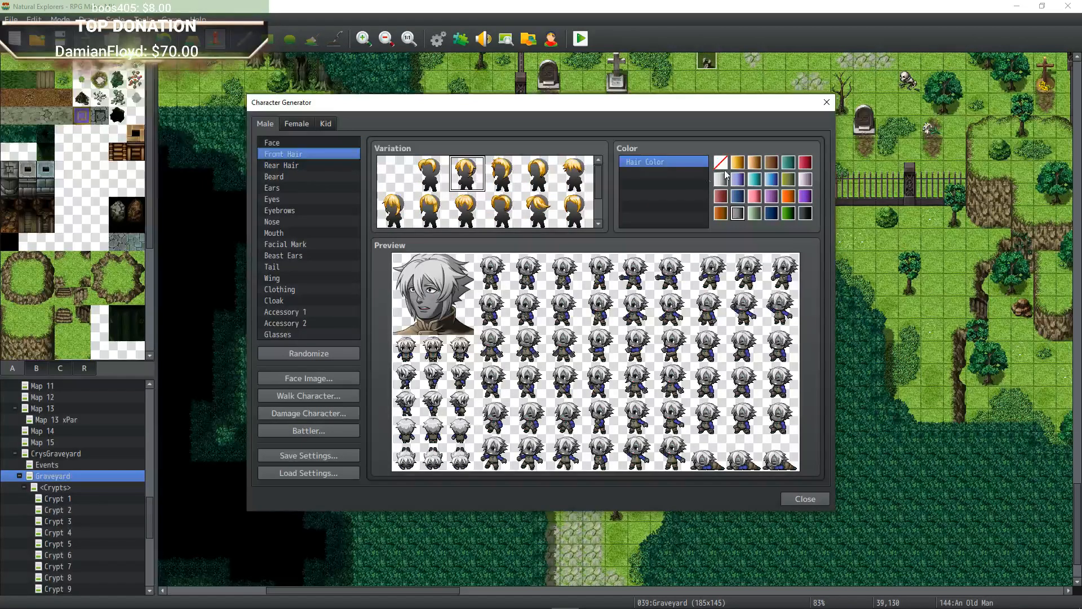
{"action": "left_click", "coordinate": [775, 166]}
{"action": "left_click", "coordinate": [721, 214]}
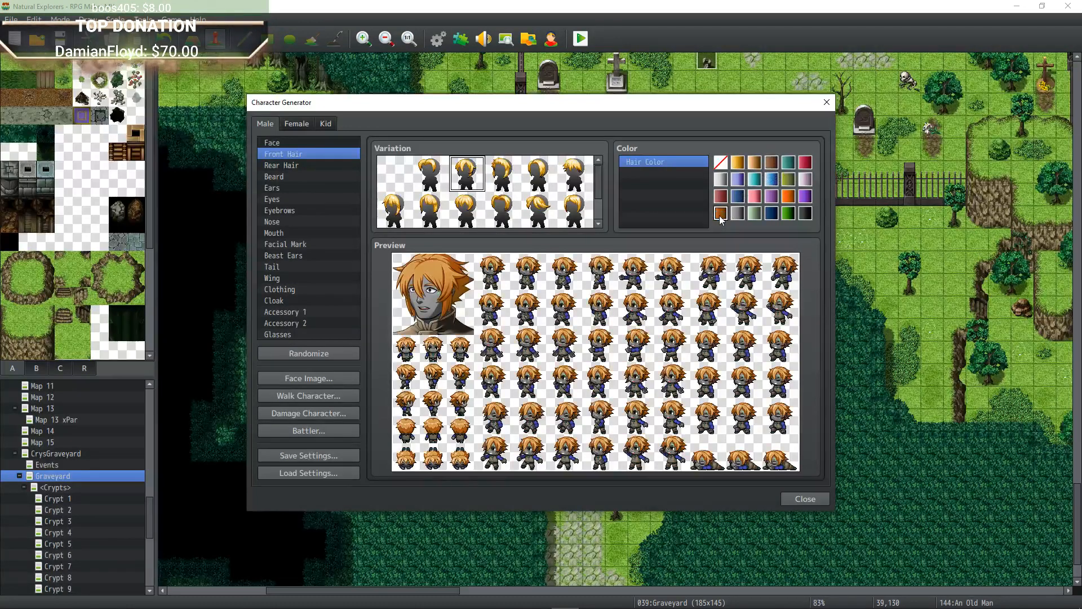
{"action": "left_click", "coordinate": [777, 162]}
{"action": "left_click", "coordinate": [755, 161]}
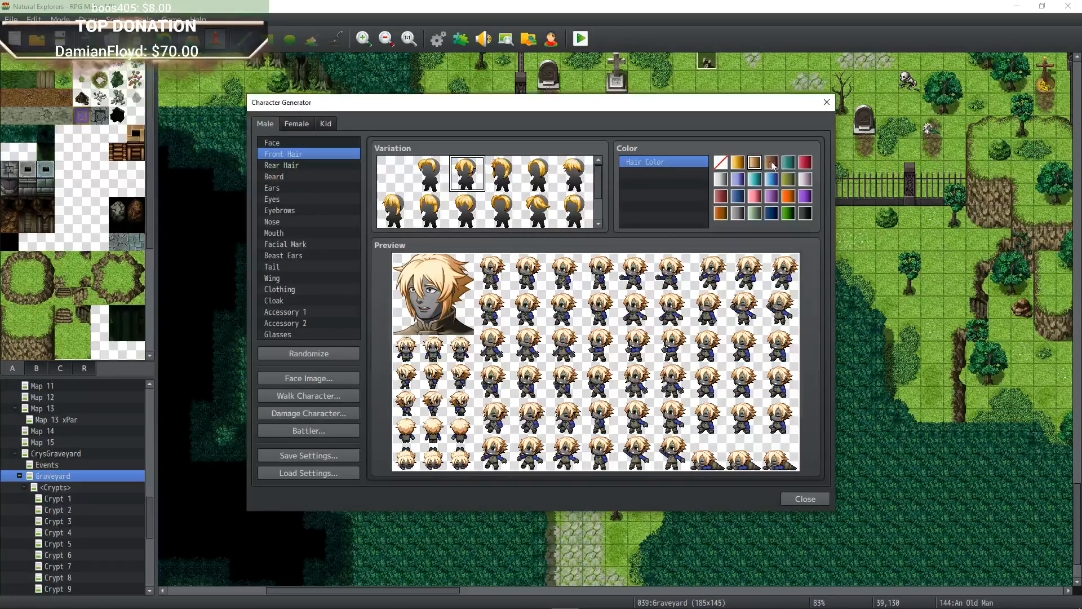
{"action": "left_click", "coordinate": [772, 163]}
{"action": "left_click", "coordinate": [305, 164]}
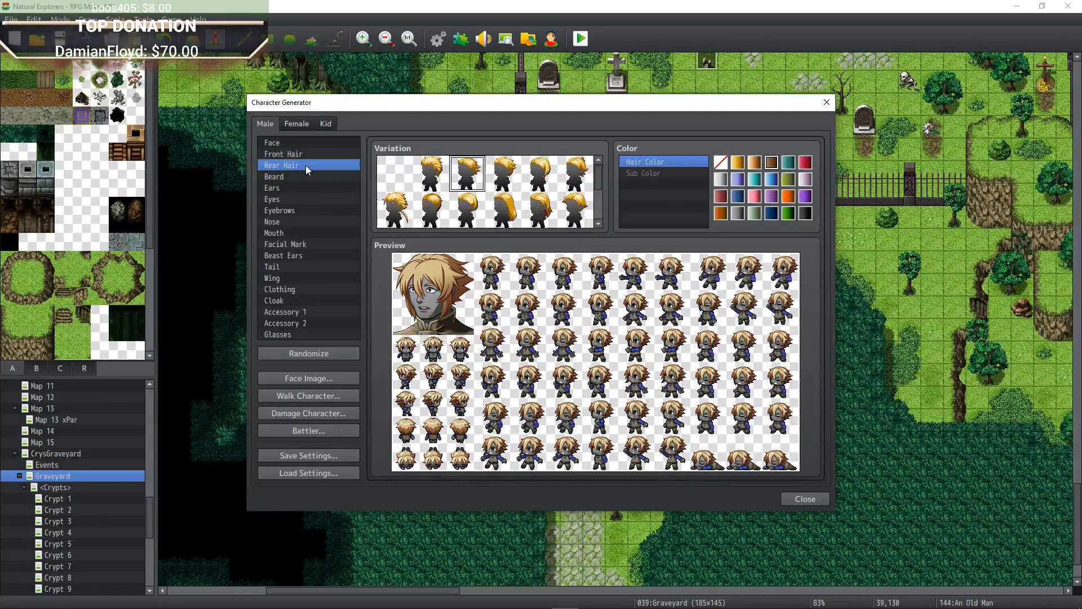
{"action": "left_click", "coordinate": [299, 174]}
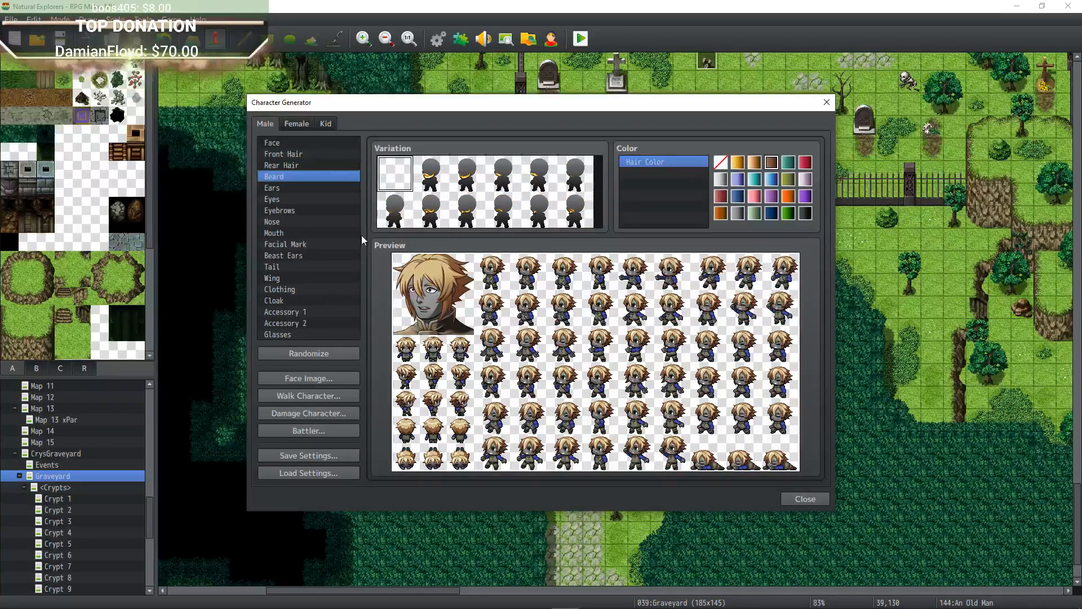
Set the skin to the pale beige tone and choose the narrow eyes that start the second row of variations.
{"action": "left_click", "coordinate": [292, 145]}
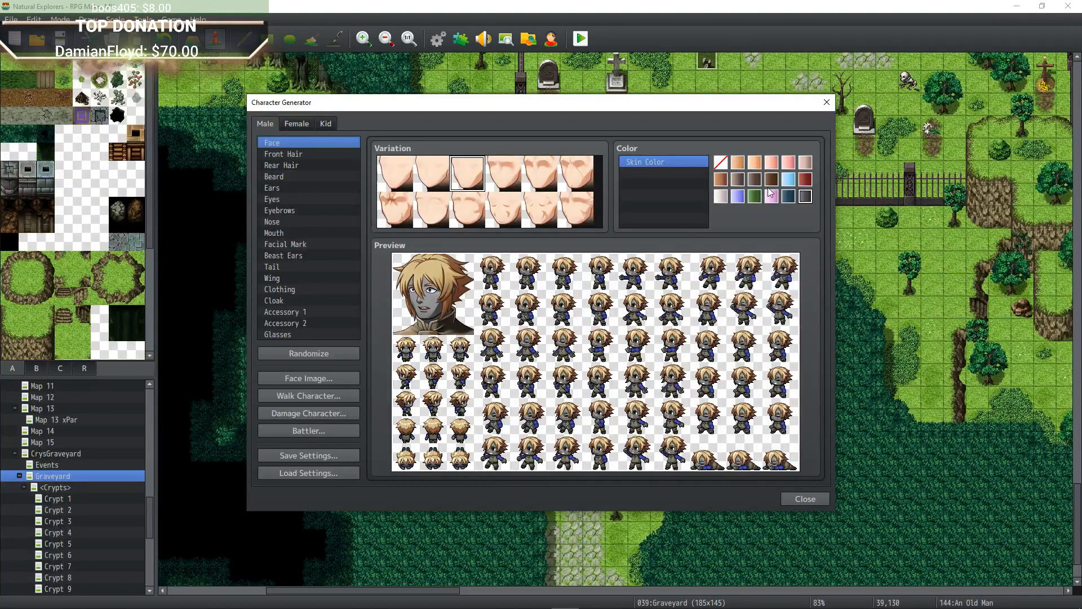
{"action": "left_click", "coordinate": [807, 163]}
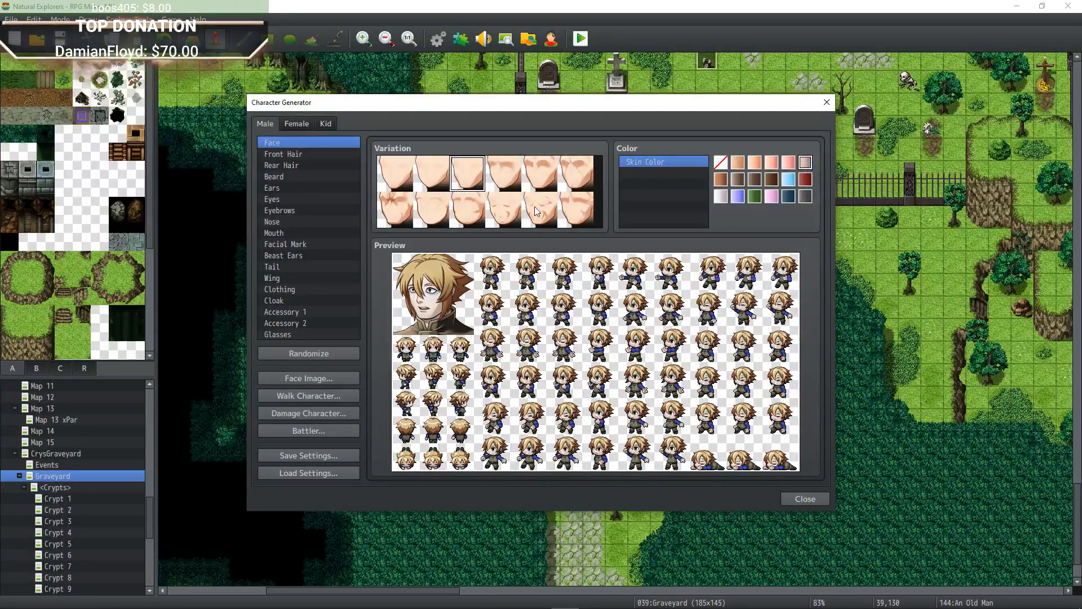
{"action": "left_click", "coordinate": [286, 158]}
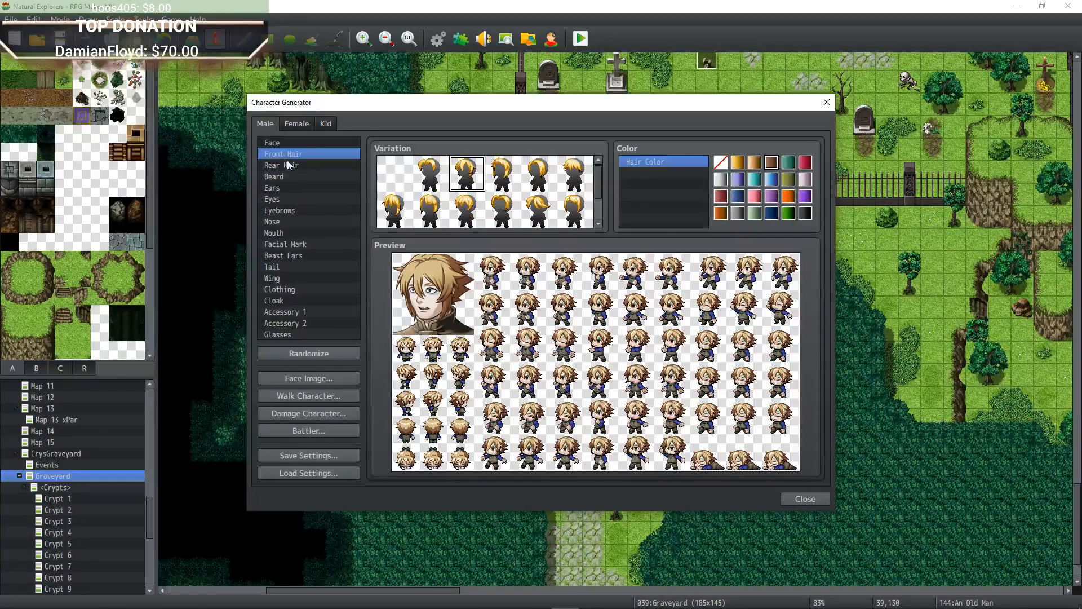
{"action": "left_click", "coordinate": [283, 199]}
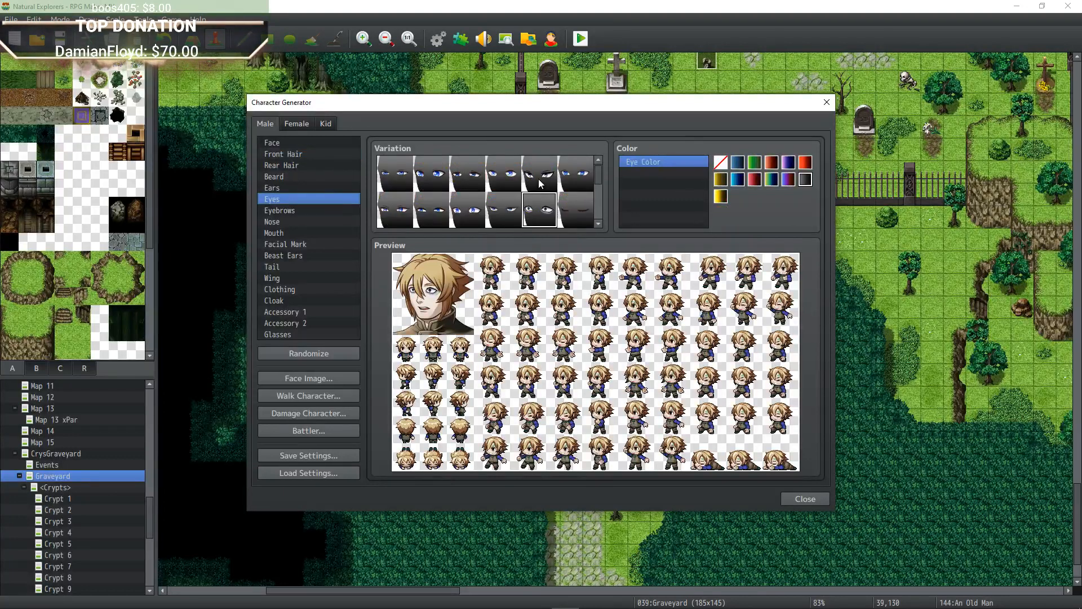
{"action": "left_click", "coordinate": [572, 174]}
{"action": "left_click", "coordinate": [393, 208]}
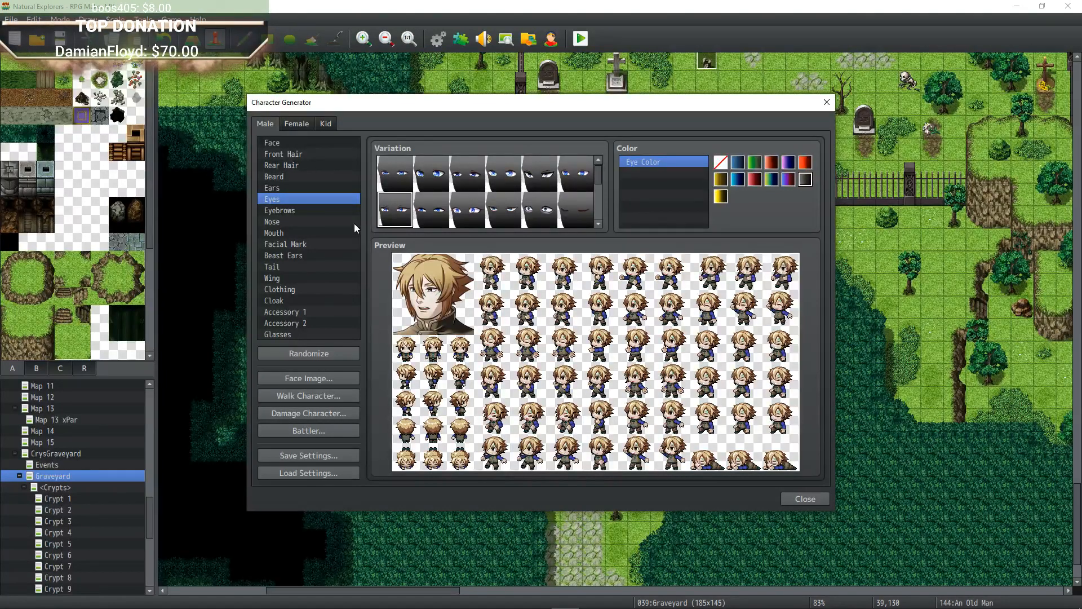
{"action": "left_click", "coordinate": [324, 380]}
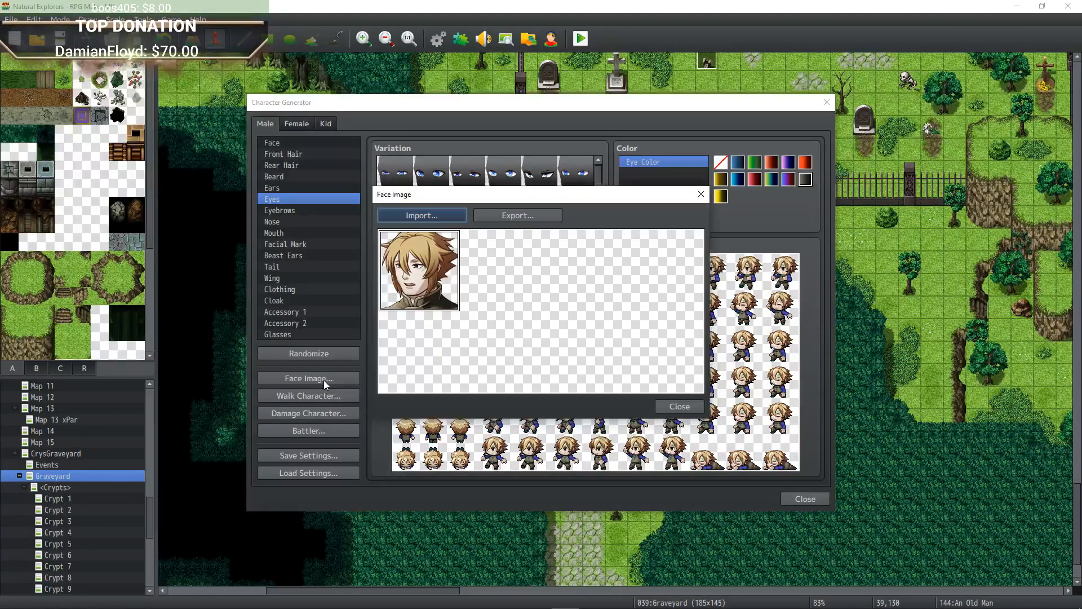
{"action": "left_click", "coordinate": [526, 217]}
{"action": "type", "text": "C"}
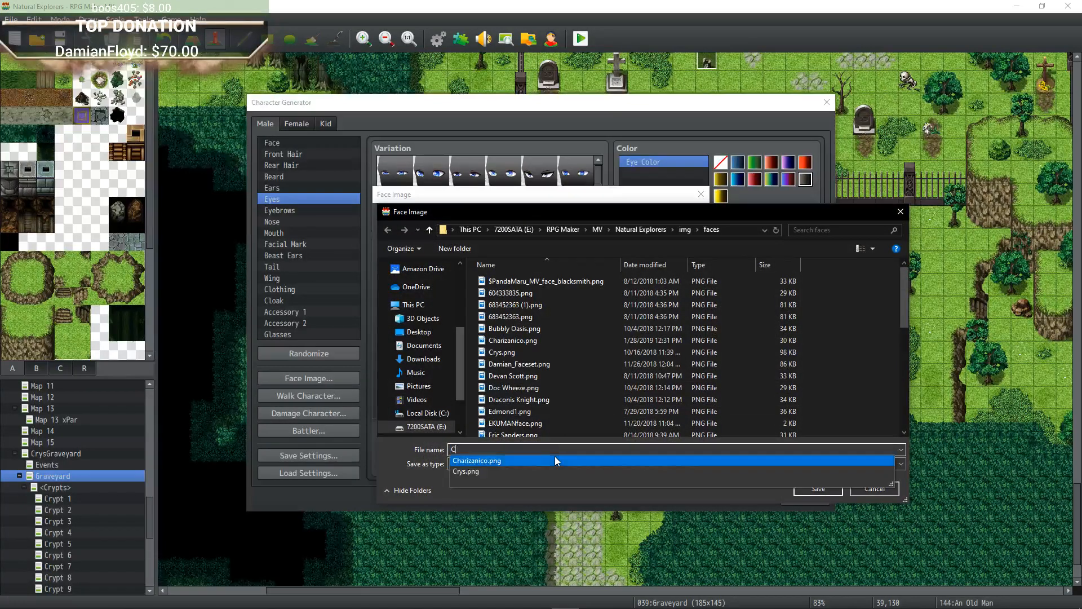
{"action": "type", "text": "ool Sor"}
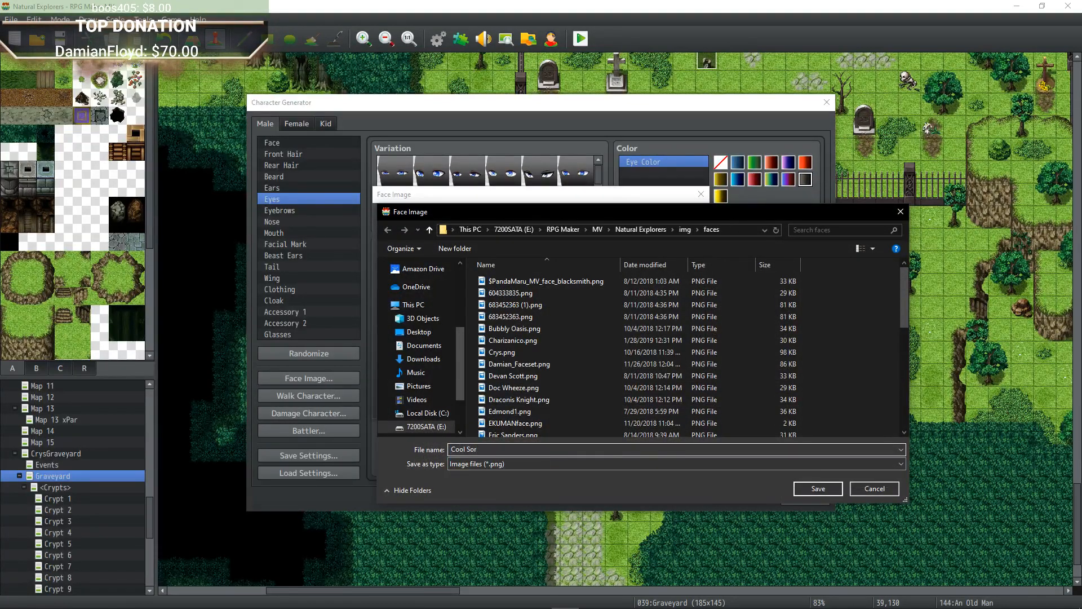
{"action": "key", "text": "BackSpace"}
{"action": "key", "text": "BackSpace"}
{"action": "key", "text": "BackSpace"}
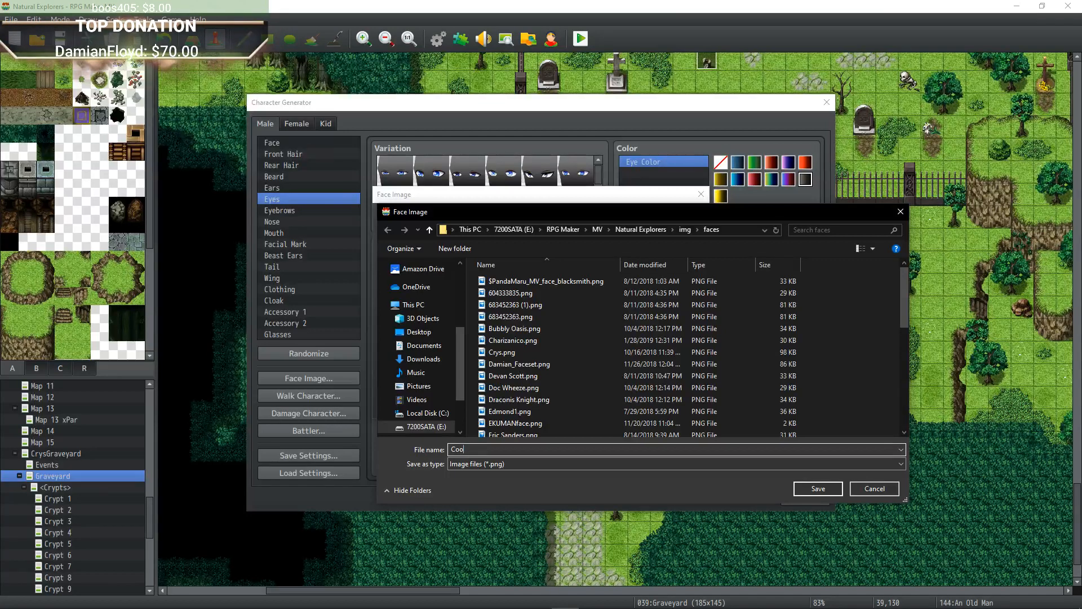
{"action": "type", "text": "Sora"}
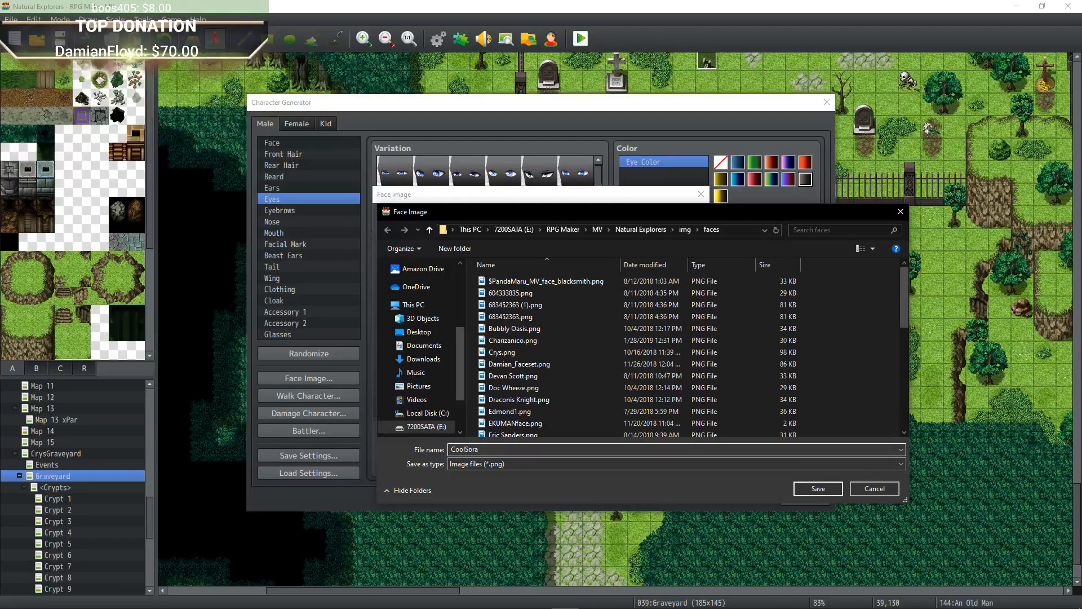
{"action": "type", "text": "07"}
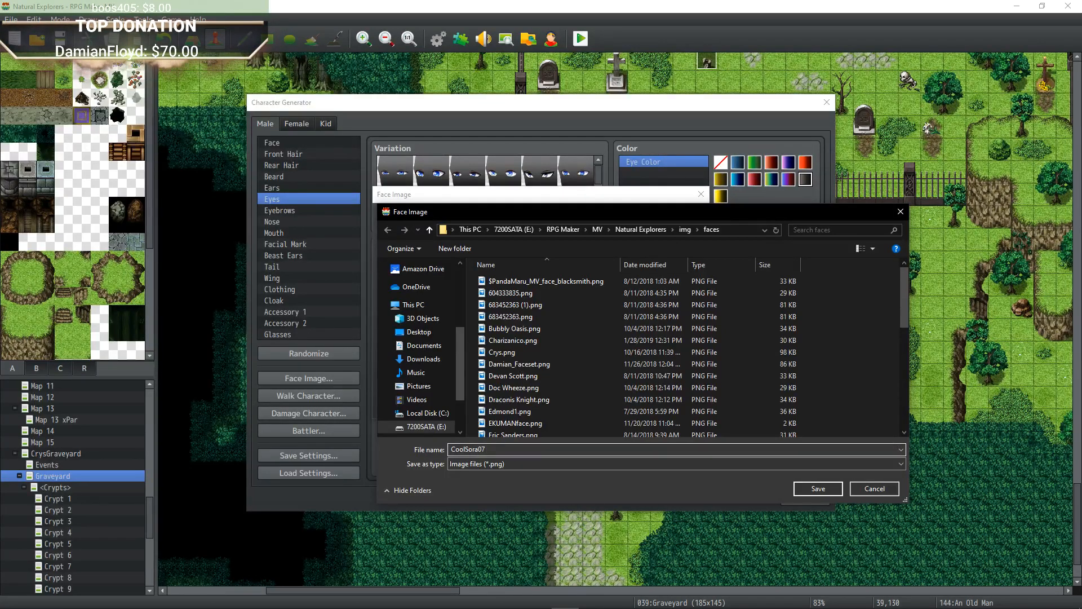
{"action": "type", "text": " who sa"}
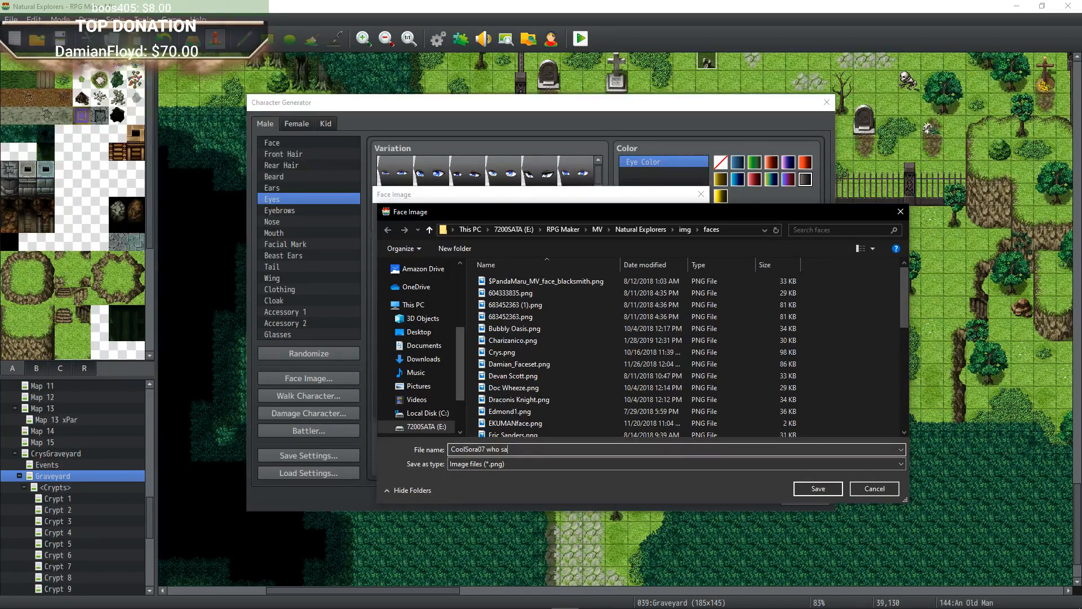
{"action": "type", "text": "ys nope"}
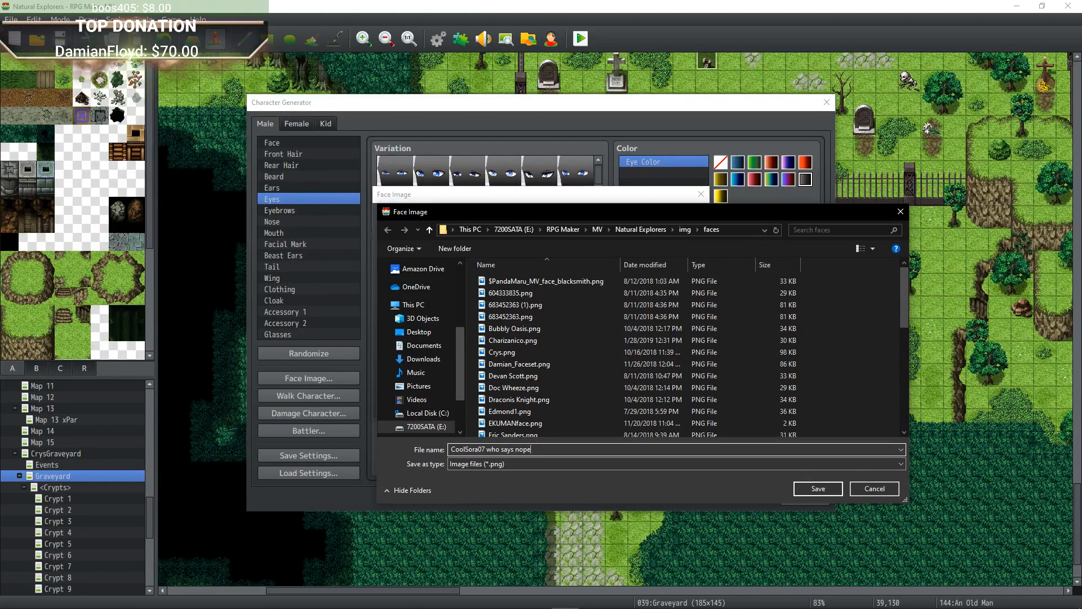
{"action": "key", "text": "ctrl+a"}
{"action": "left_click", "coordinate": [818, 489]}
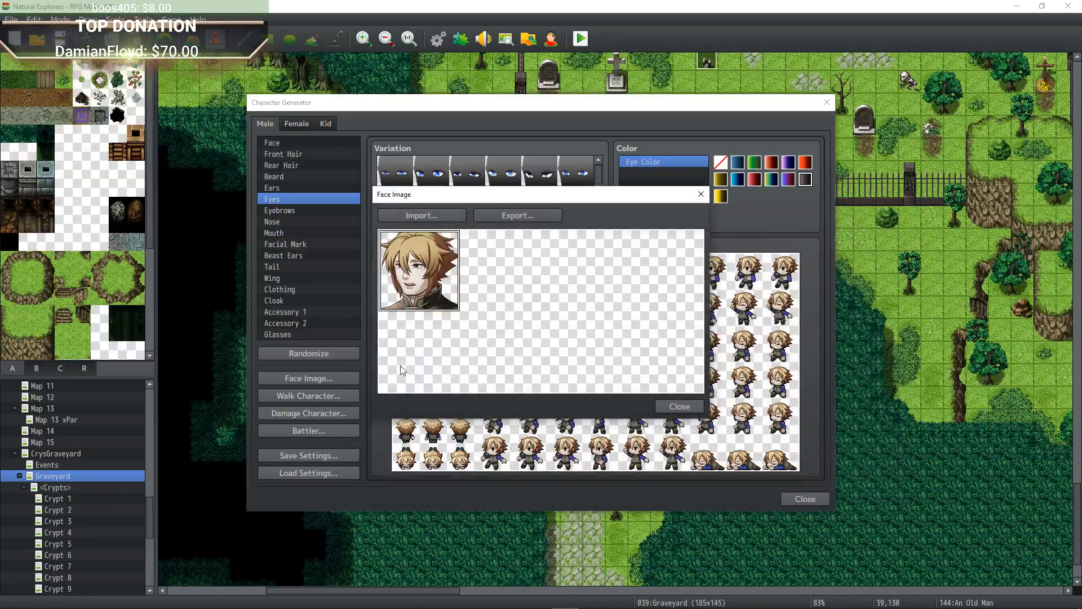
Export the walking sprites to the characters folder as "CoolSora07 who says nope".
{"action": "left_click", "coordinate": [308, 396]}
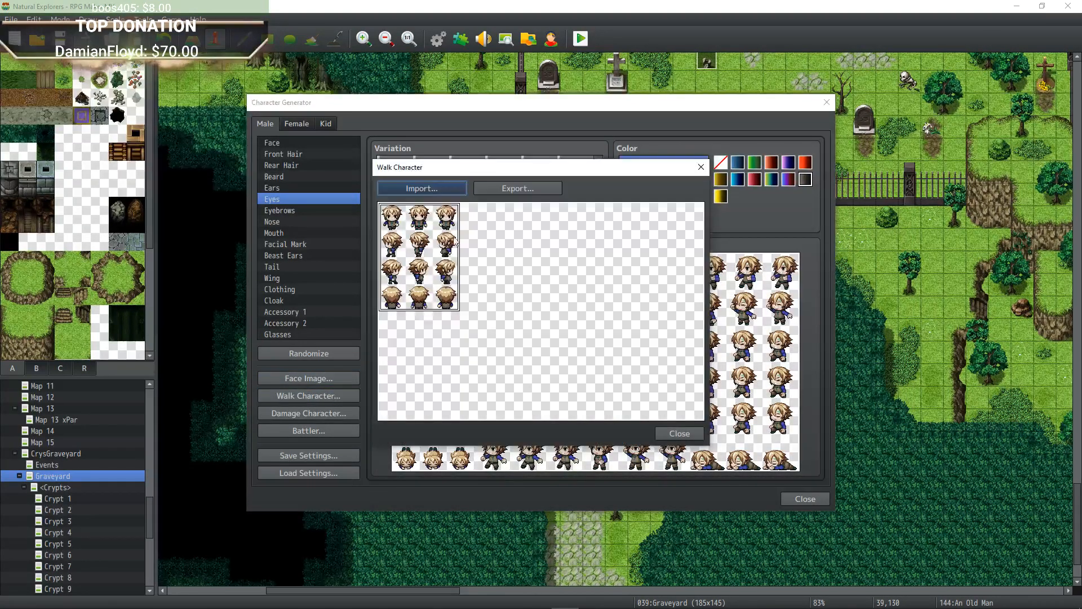
{"action": "left_click", "coordinate": [511, 186]}
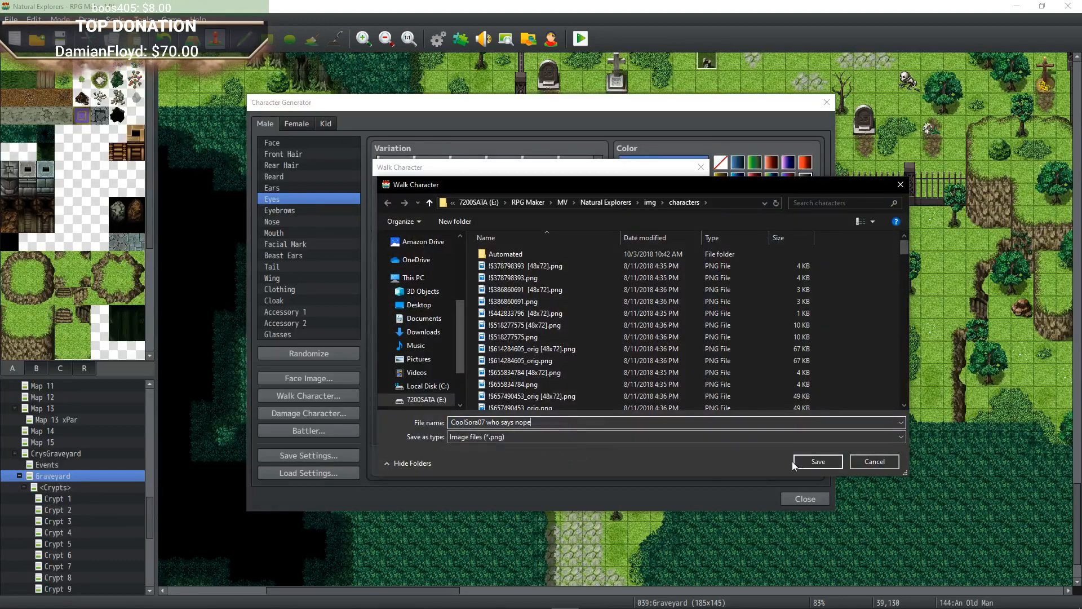
{"action": "left_click", "coordinate": [803, 462]}
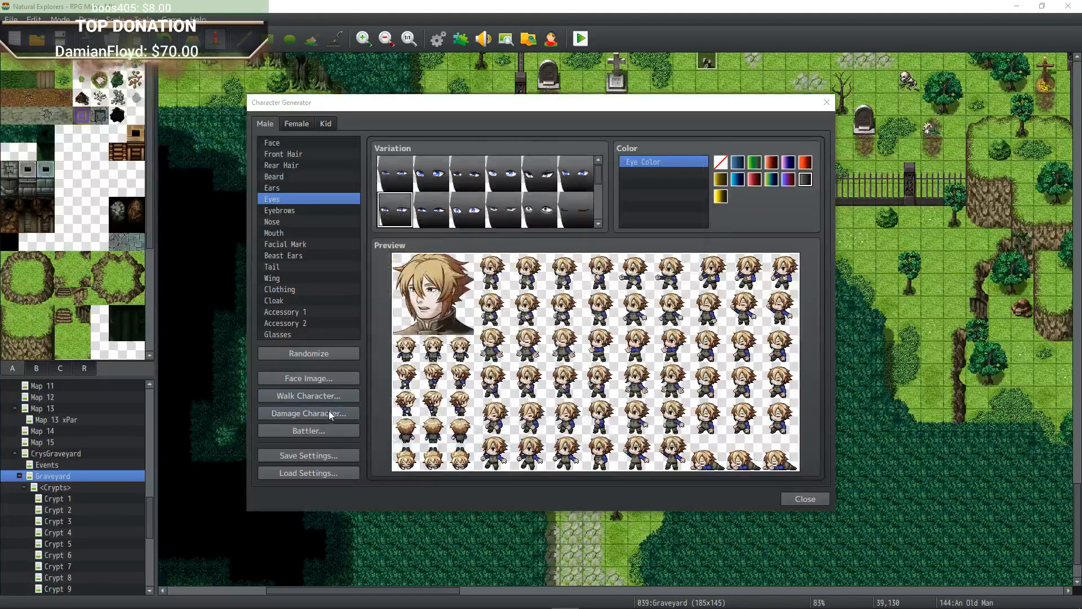
Try to import "CoolSora07 who says nope.png" into the Damage Character sheet and copy its file name.
{"action": "left_click", "coordinate": [330, 413]}
{"action": "left_click", "coordinate": [432, 186]}
{"action": "type", "text": "CoolSora07 who says nope.png"}
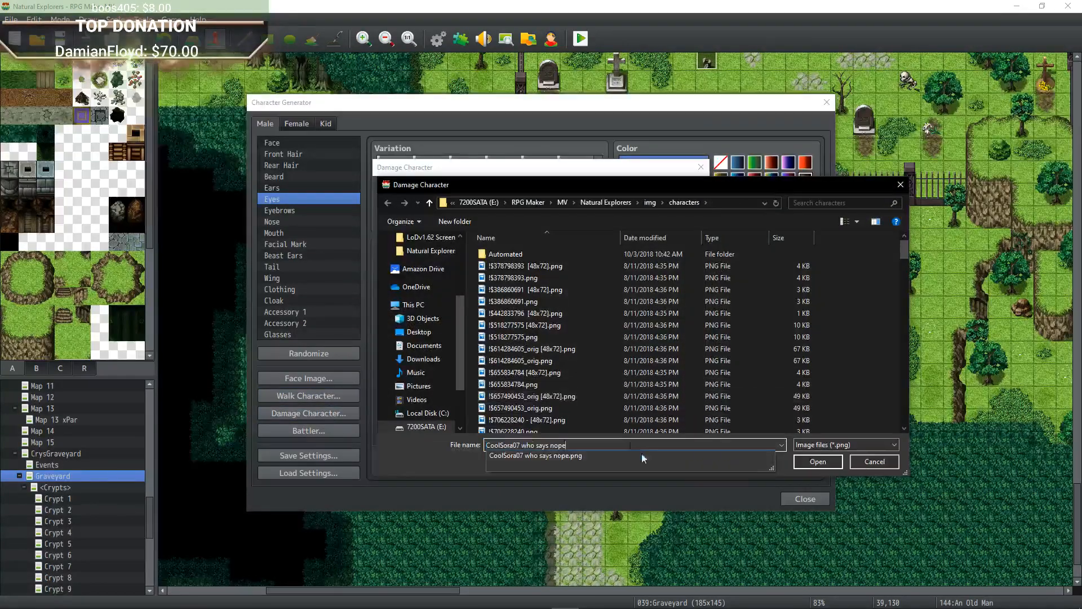
{"action": "key", "text": "Return"}
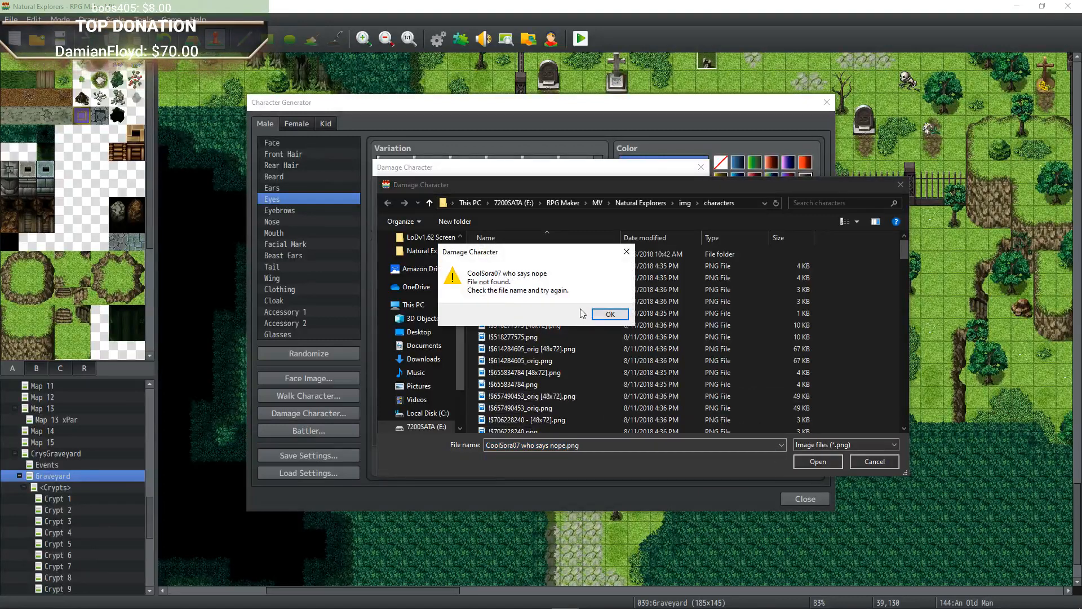
{"action": "left_click", "coordinate": [609, 314]}
{"action": "key", "text": "ctrl+c"}
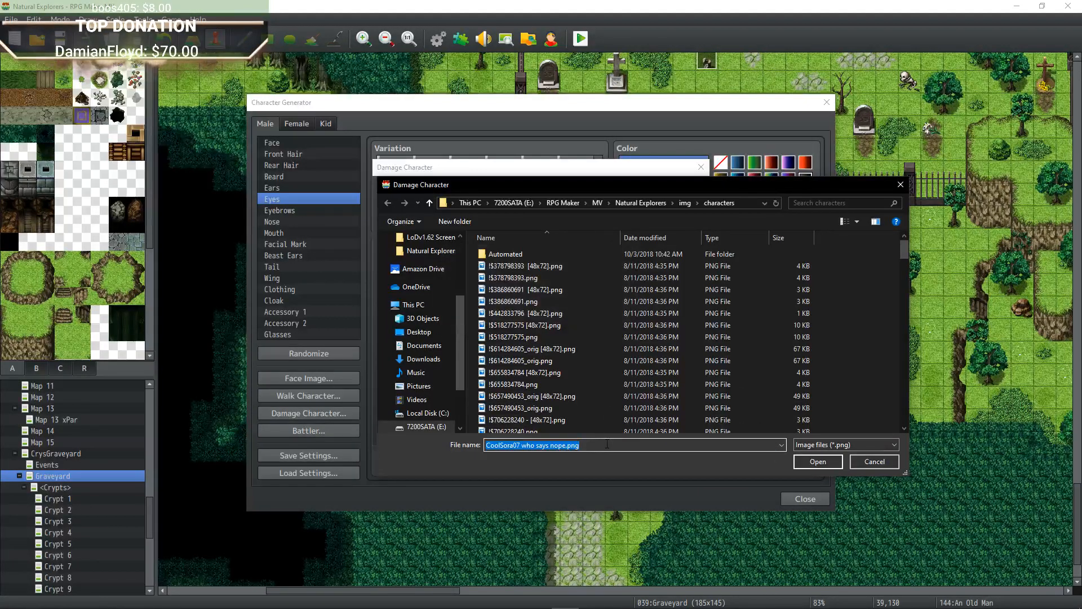
{"action": "left_click", "coordinate": [874, 462]}
{"action": "left_click", "coordinate": [680, 433]}
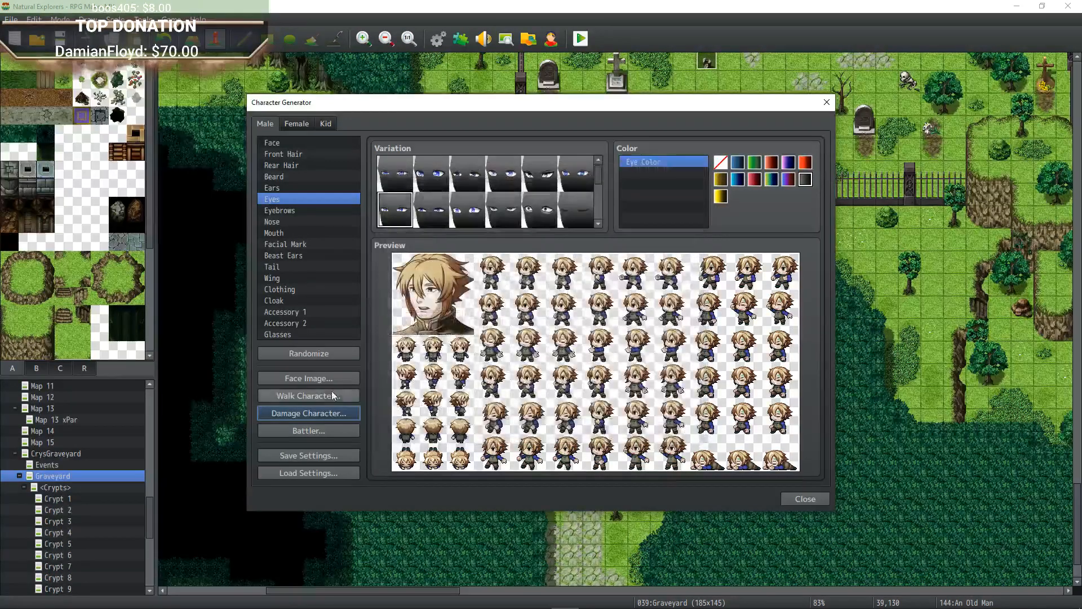
Export the walking sprites again, overwriting "CoolSora07 who says nope.png" in the characters folder.
{"action": "left_click", "coordinate": [316, 395]}
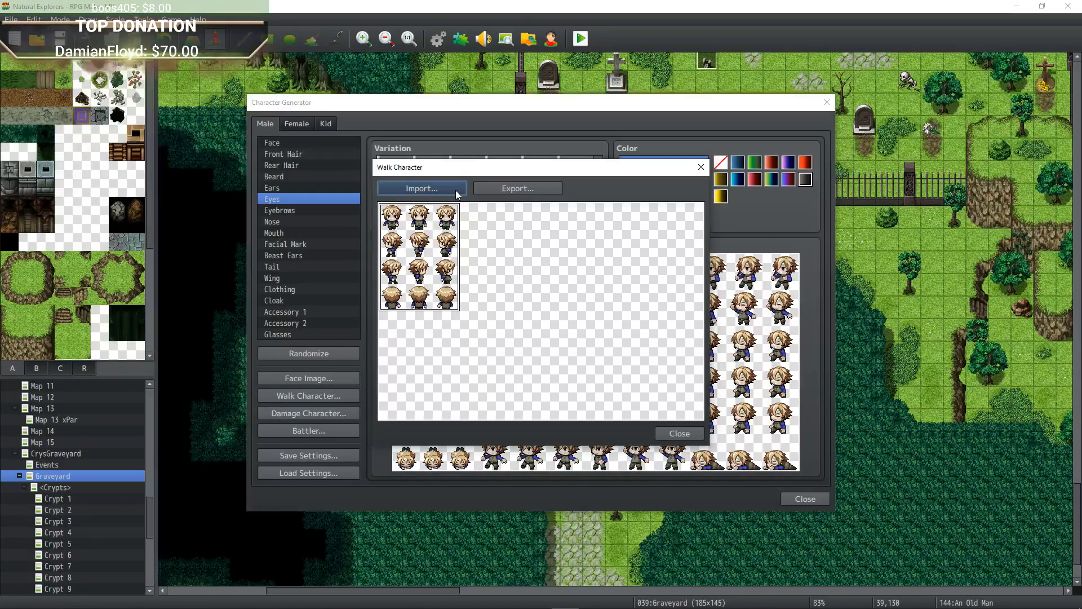
{"action": "left_click", "coordinate": [516, 188]}
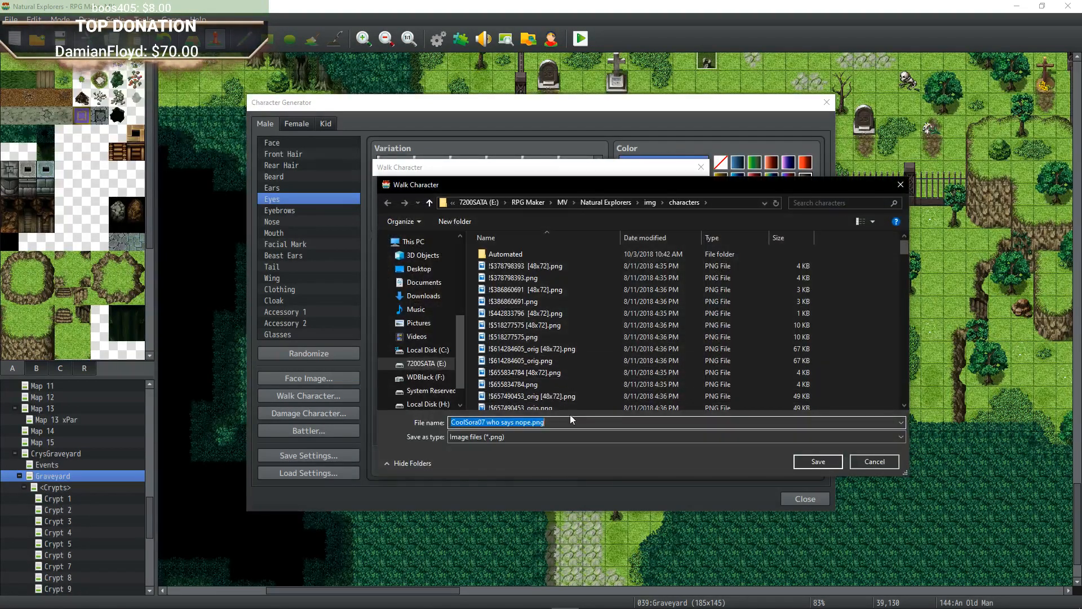
{"action": "left_click", "coordinate": [819, 462]}
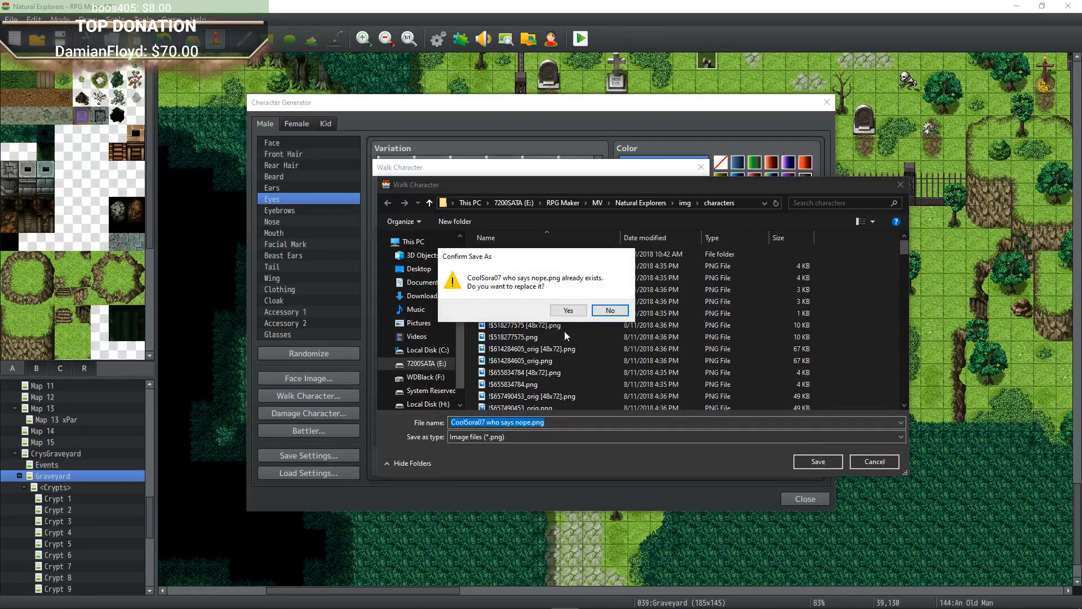
{"action": "left_click", "coordinate": [572, 310]}
{"action": "left_click", "coordinate": [686, 433]}
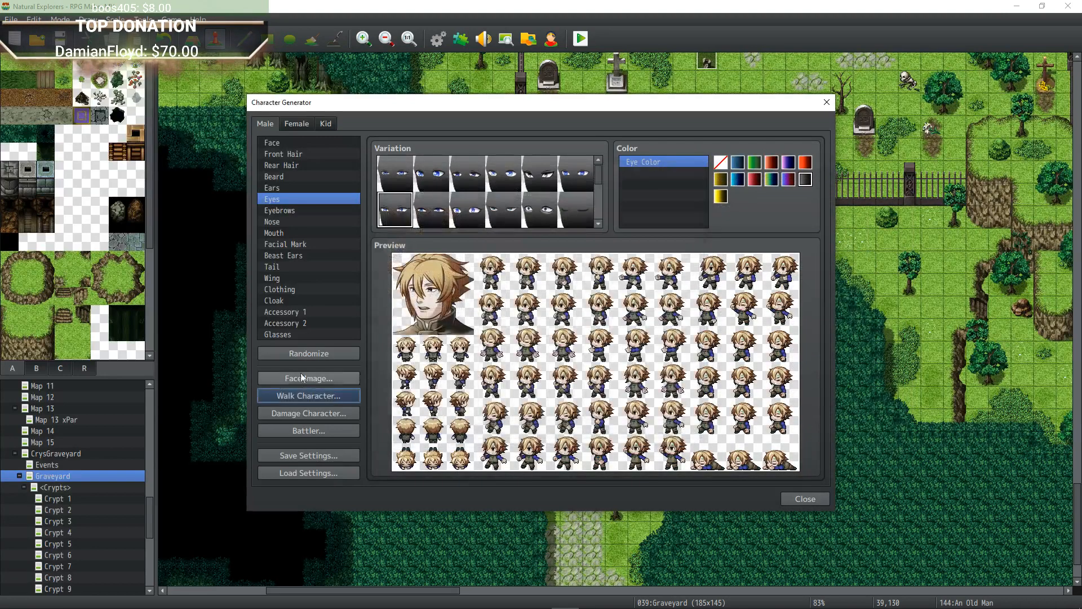
Import the saved walking sheet "CoolSora07 who says nope.png" into the Damage Character export sheet.
{"action": "left_click", "coordinate": [309, 413]}
{"action": "left_click", "coordinate": [422, 188]}
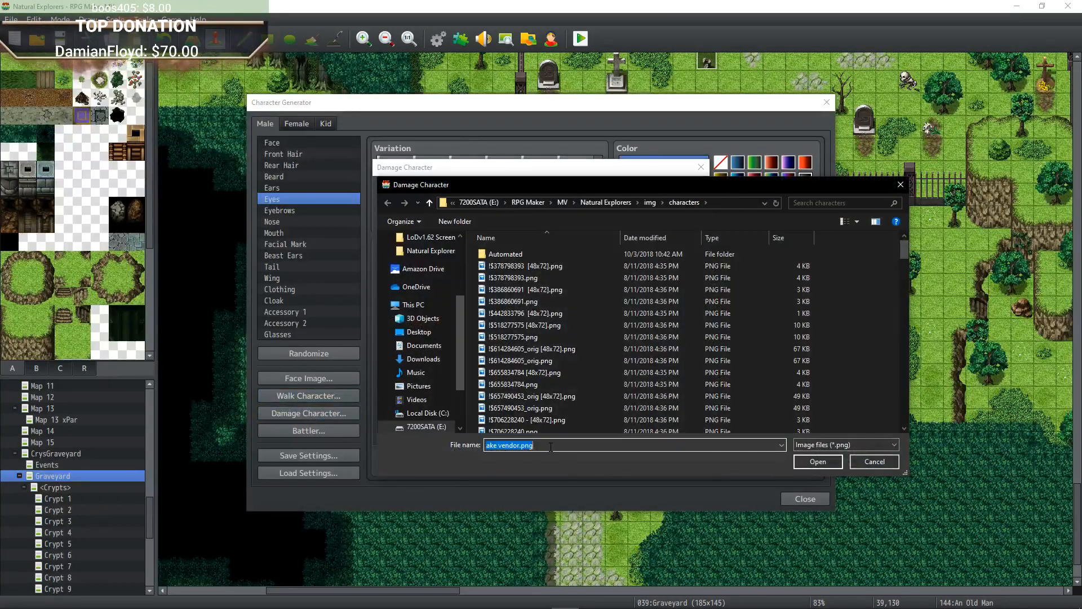
{"action": "key", "text": "ctrl+v"}
{"action": "left_click", "coordinate": [627, 455]}
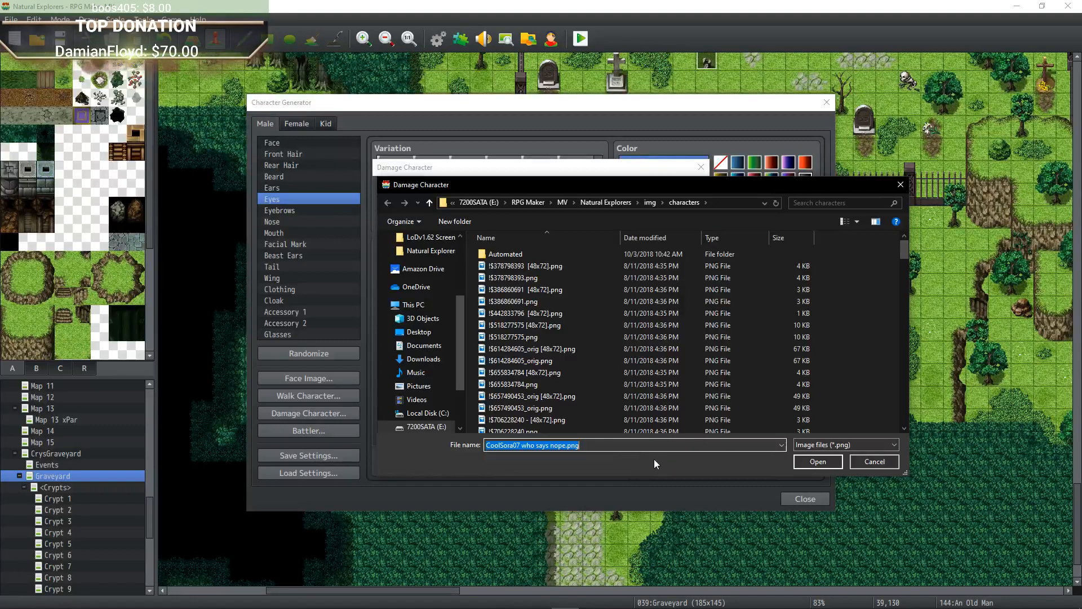
{"action": "left_click", "coordinate": [812, 463]}
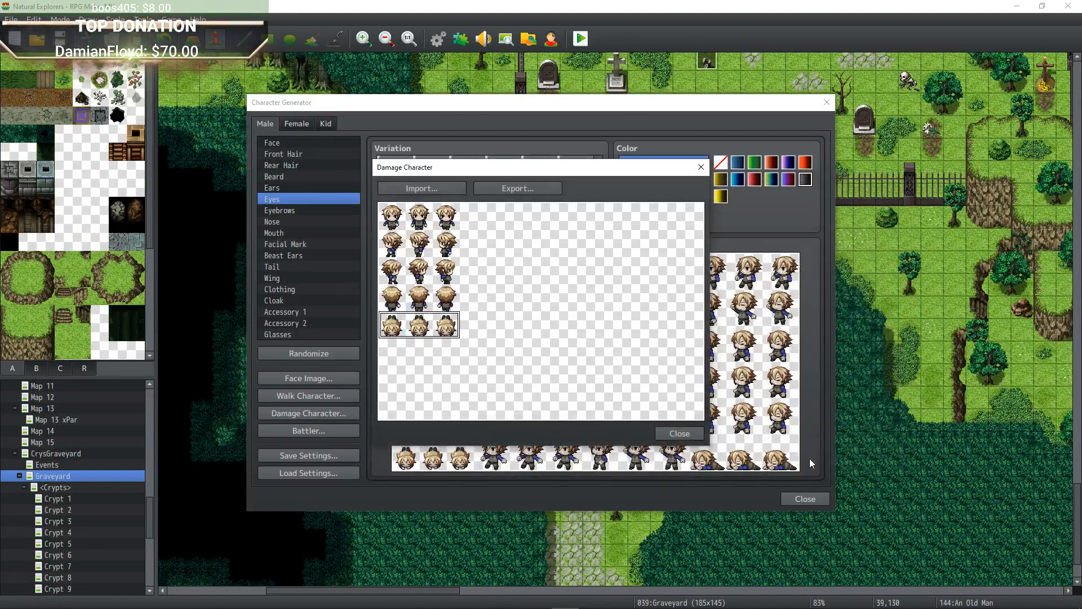
Export the damage sprites over "CoolSora07 who says nope.png" in the characters folder and close the damage sheet.
{"action": "left_click", "coordinate": [523, 189]}
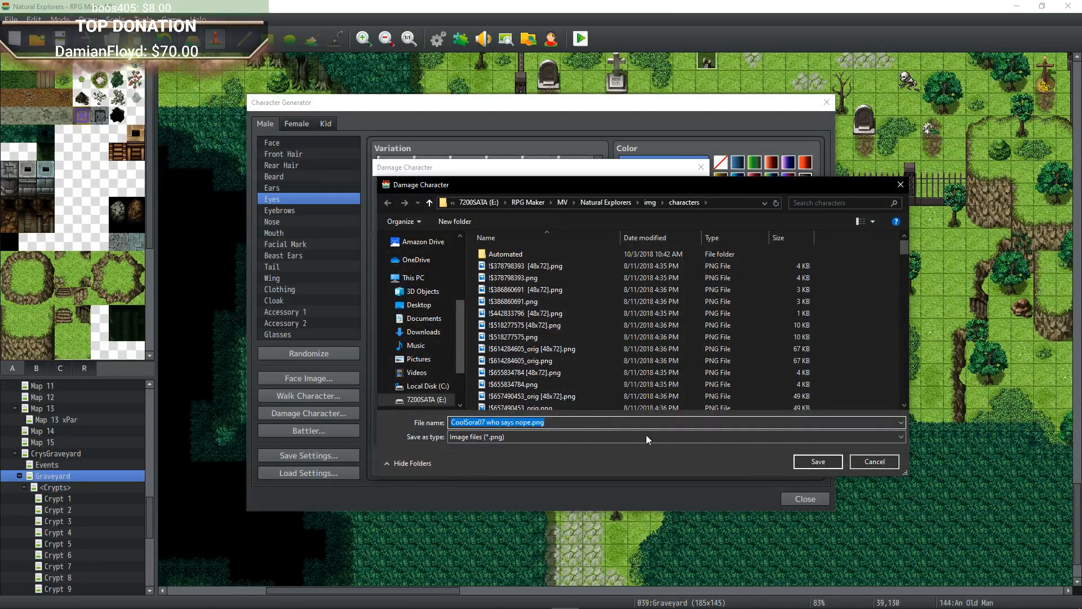
{"action": "left_click", "coordinate": [817, 461]}
{"action": "left_click", "coordinate": [610, 315]}
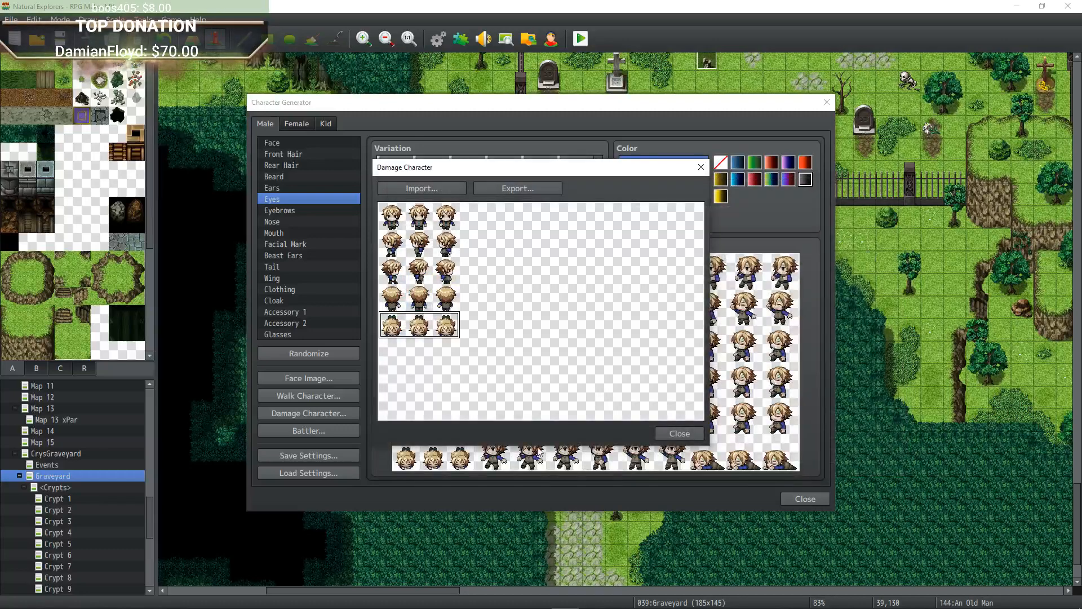
{"action": "left_click", "coordinate": [670, 438]}
Export the battler sprites to the sv_actors folder as "CoolSora07 who says nope".
{"action": "left_click", "coordinate": [308, 430]}
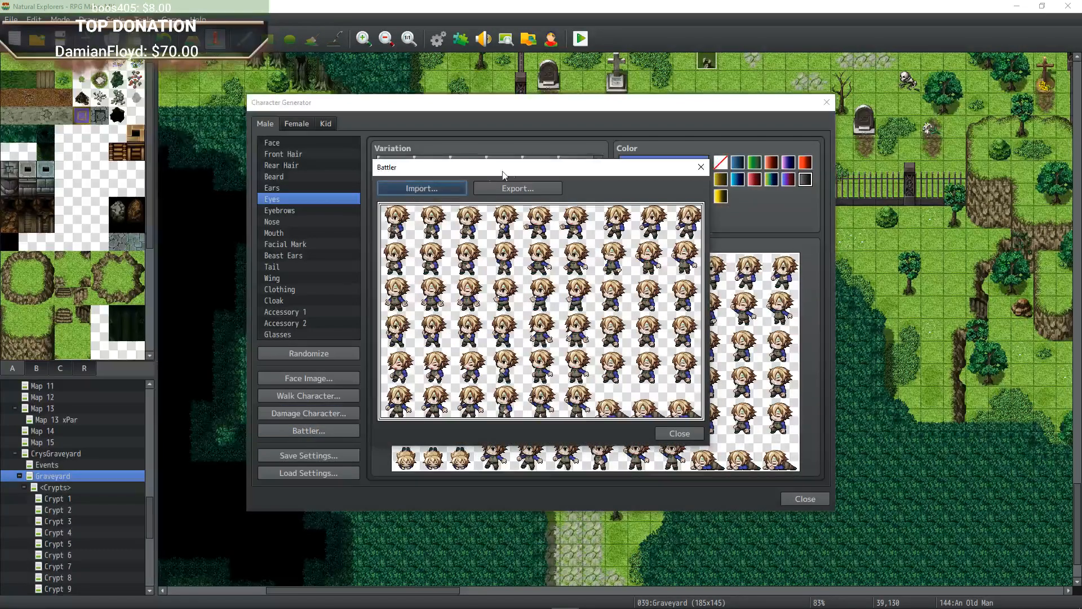
{"action": "left_click", "coordinate": [533, 194]}
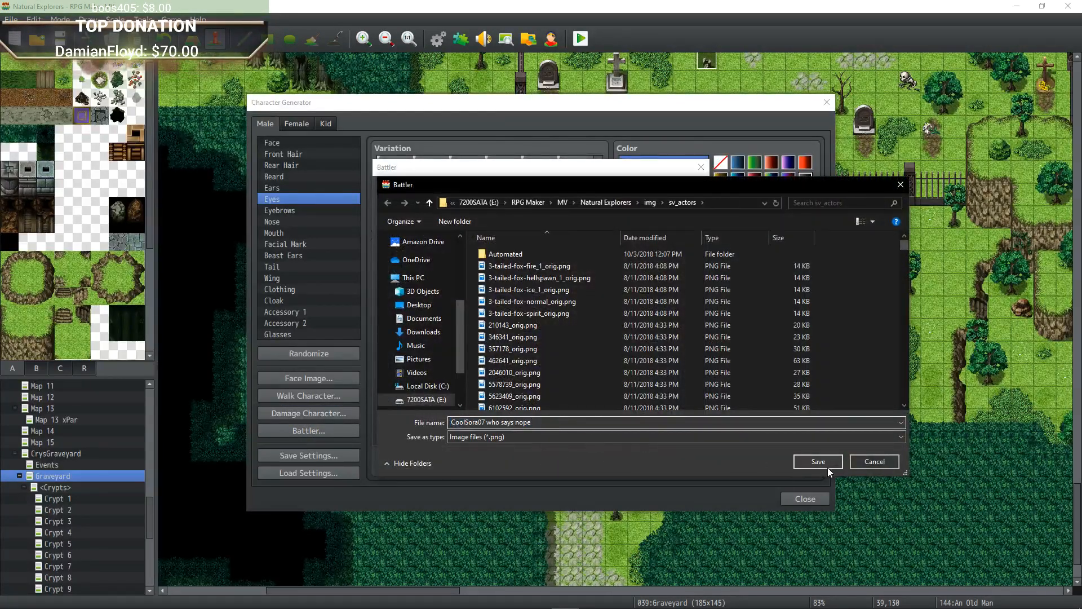
{"action": "left_click", "coordinate": [818, 462]}
{"action": "left_click", "coordinate": [680, 437]}
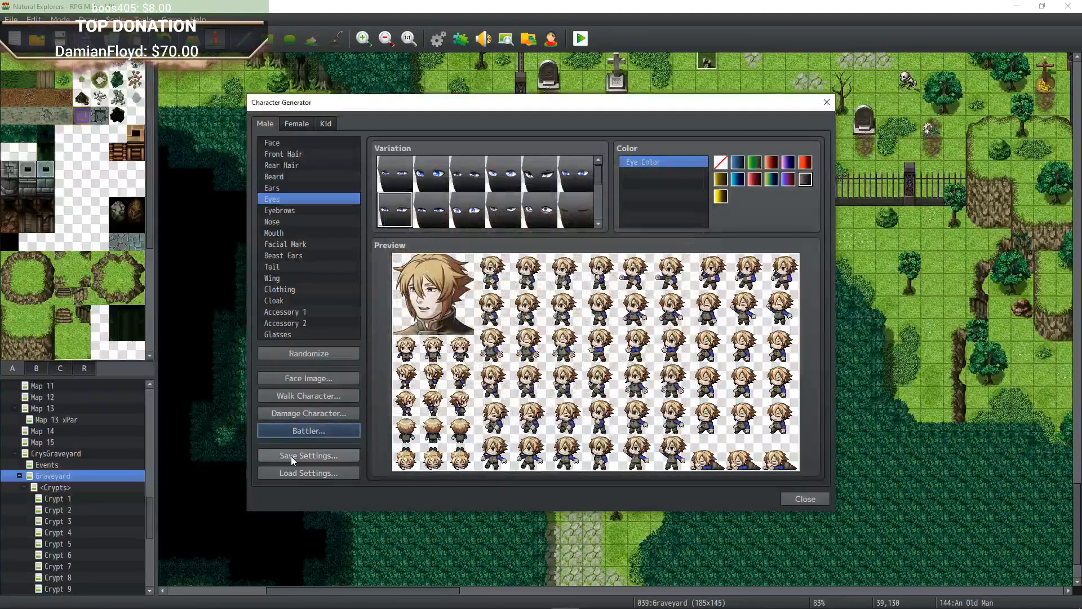
Save the character's settings as the JSON file "CoolSora07 who says nope" in Natural Explorers and close the Character Generator.
{"action": "left_click", "coordinate": [290, 456]}
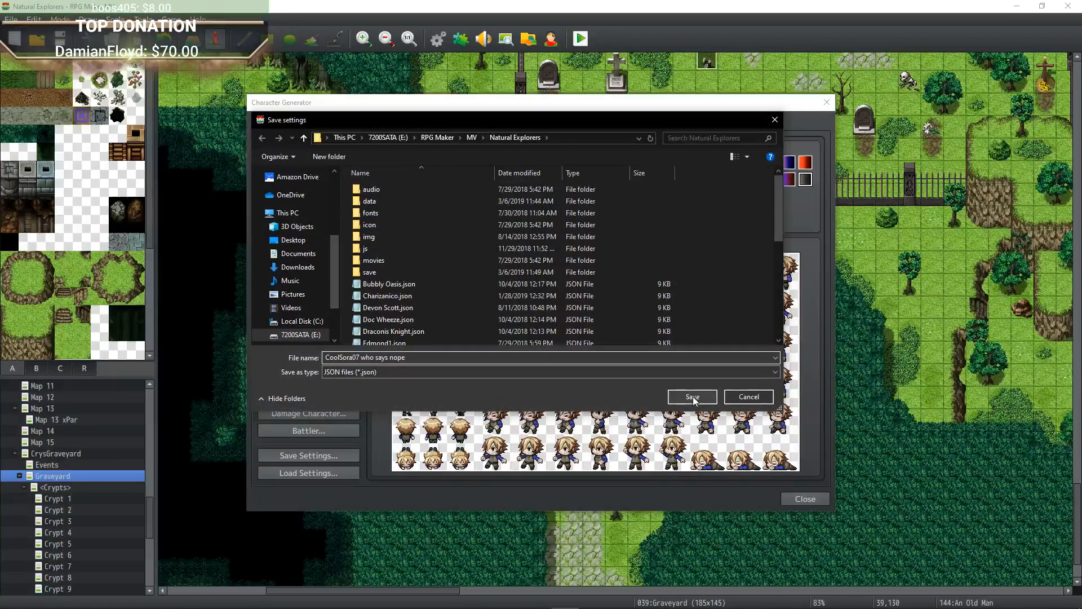
{"action": "left_click", "coordinate": [692, 396]}
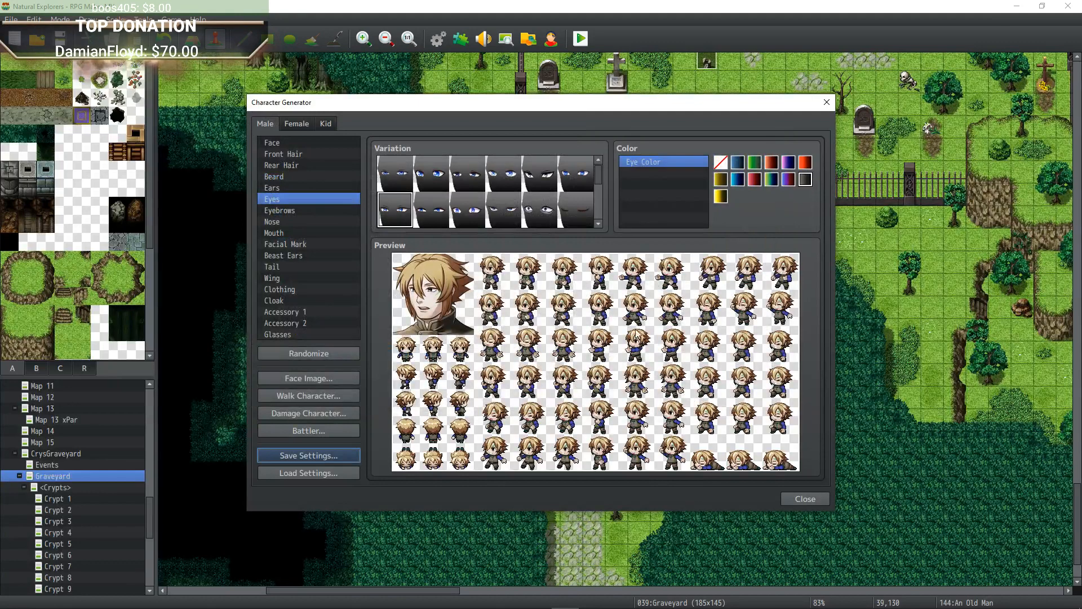
{"action": "left_click", "coordinate": [805, 499]}
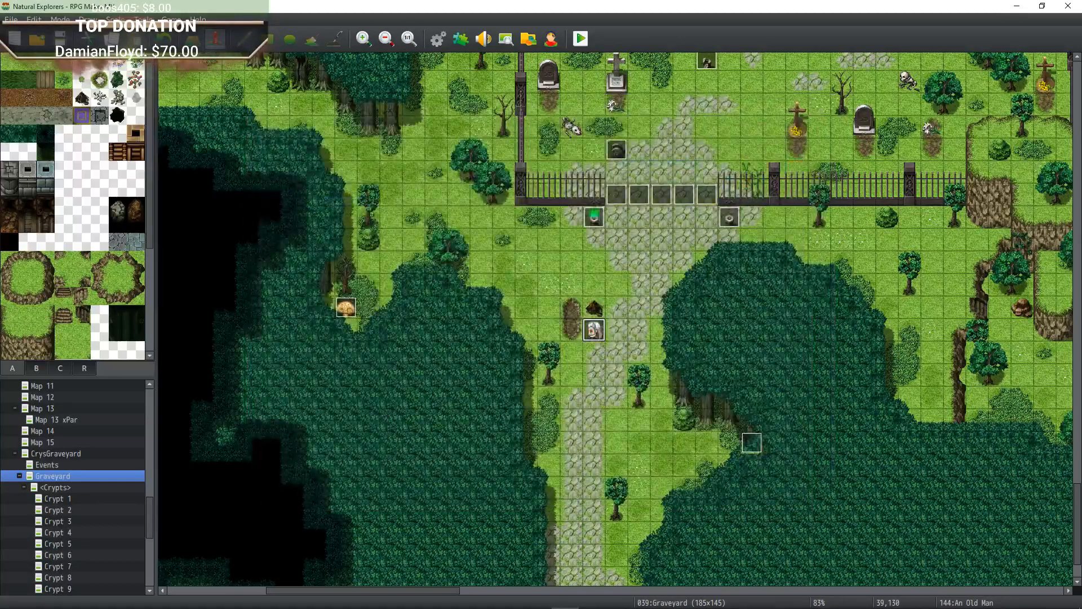
Minimise the open windows and launch Adobe Photoshop CS6 from the desktop.
{"action": "mouse_move", "coordinate": [585, 604]}
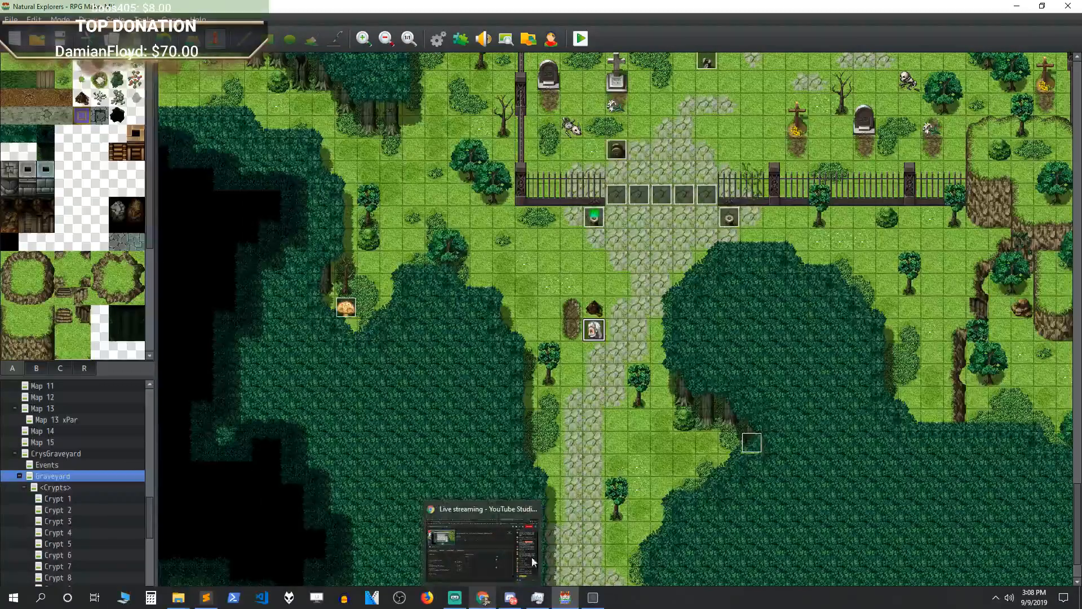
{"action": "left_click", "coordinate": [1017, 5]}
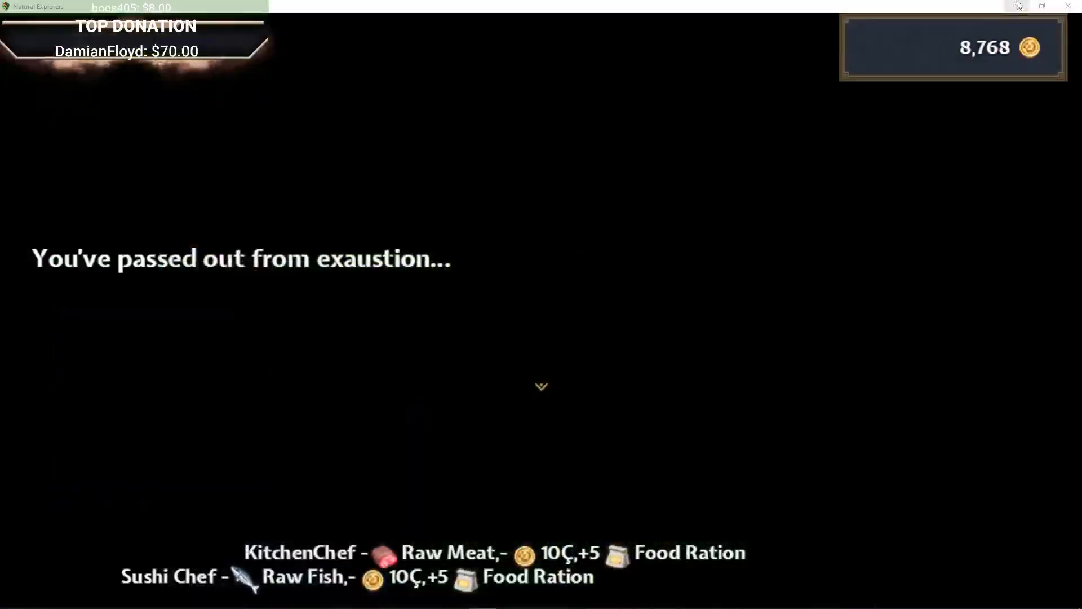
{"action": "left_click", "coordinate": [1017, 5]}
{"action": "double_click", "coordinate": [388, 198]}
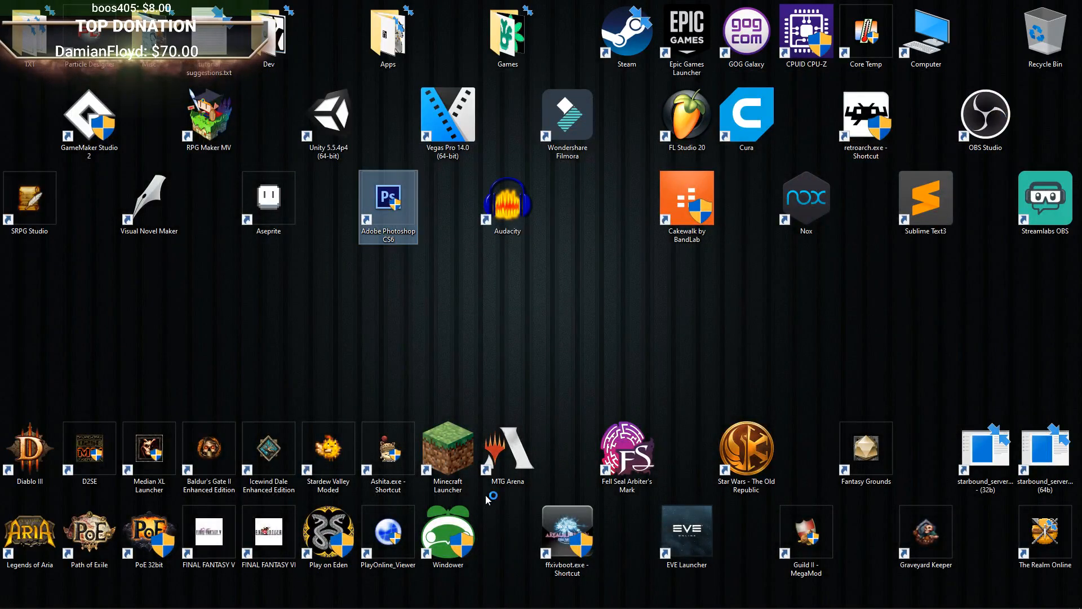
{"action": "left_click", "coordinate": [63, 374]}
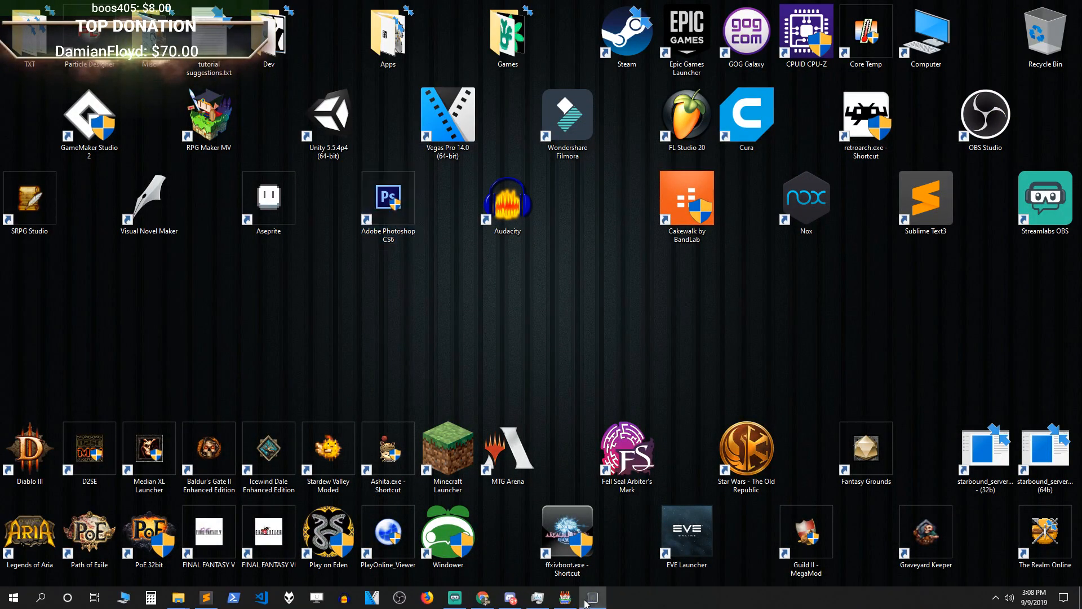
{"action": "left_click", "coordinate": [565, 602]}
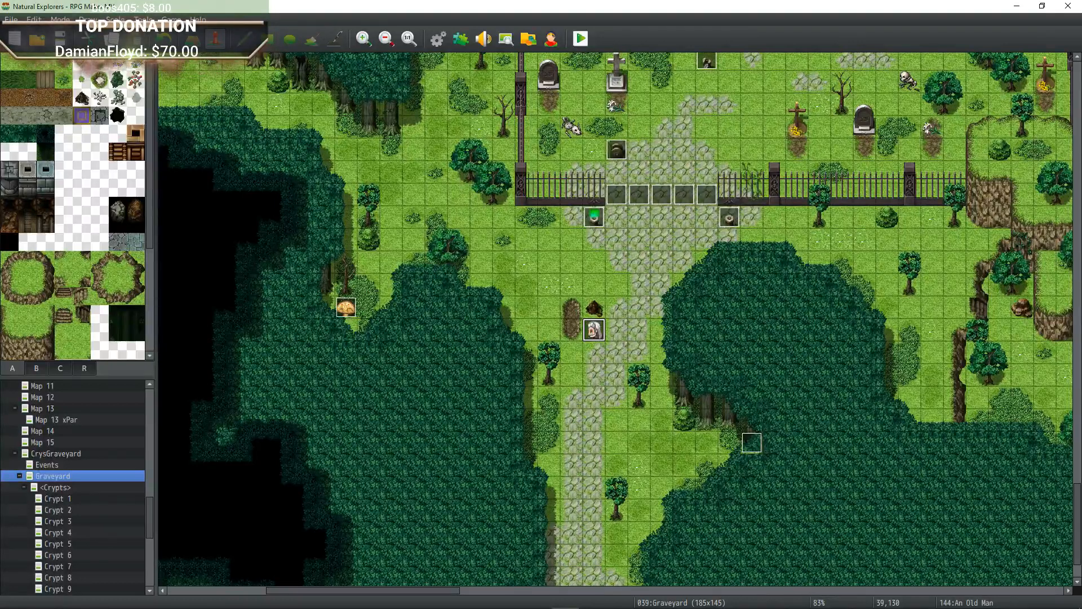
{"action": "left_click_drag", "start_coordinate": [0, 192], "coordinate": [110, 193]}
{"action": "left_click", "coordinate": [87, 185]}
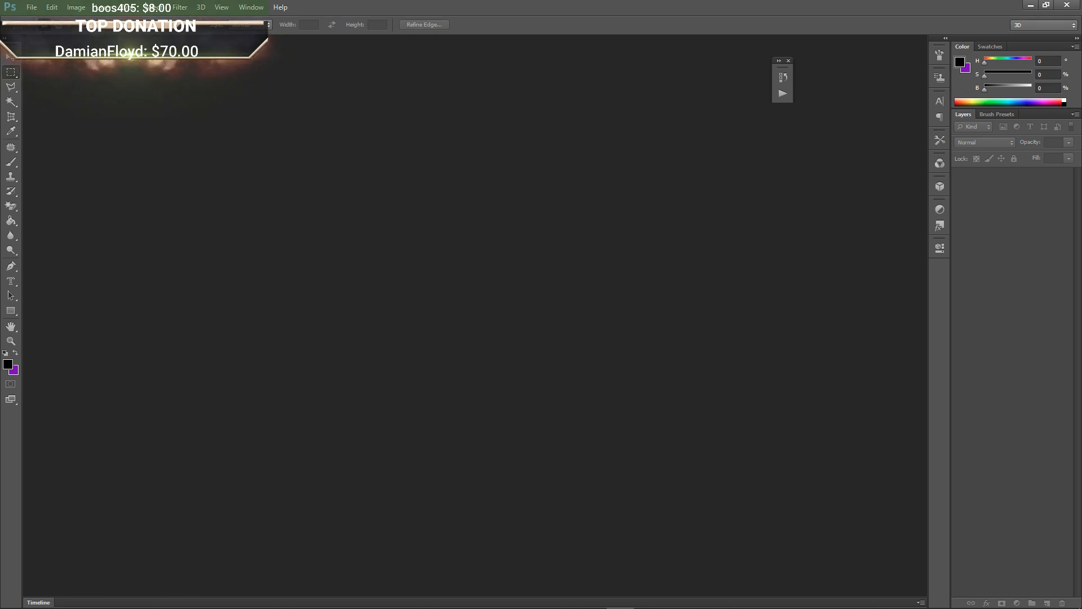
Start opening a file and browse on drive E: to RPG Maker, MV, Natural Explorers, img, characters.
{"action": "left_click", "coordinate": [32, 7]}
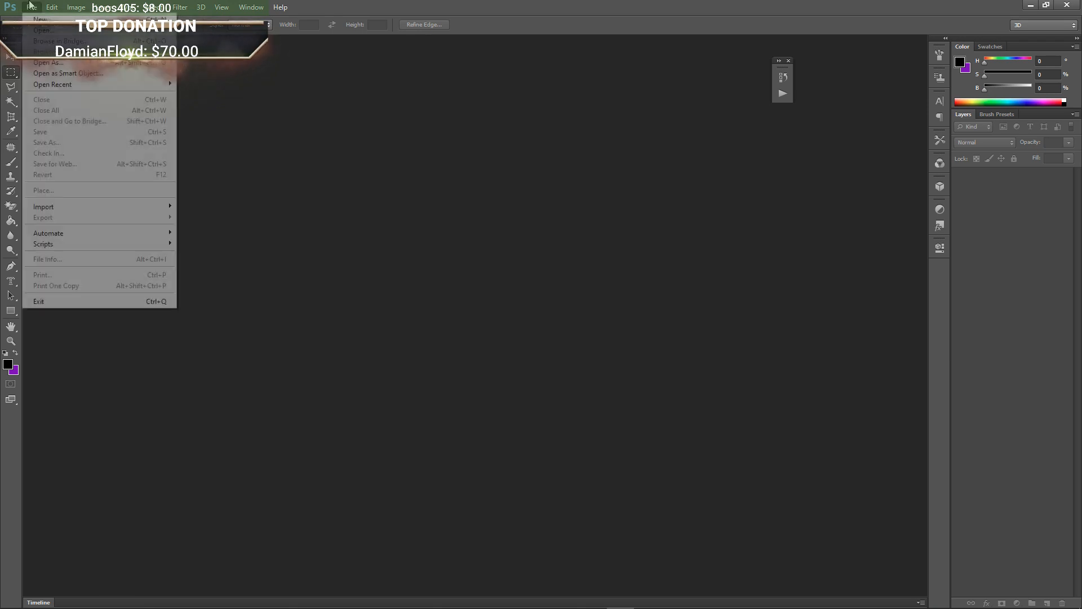
{"action": "left_click", "coordinate": [61, 31]}
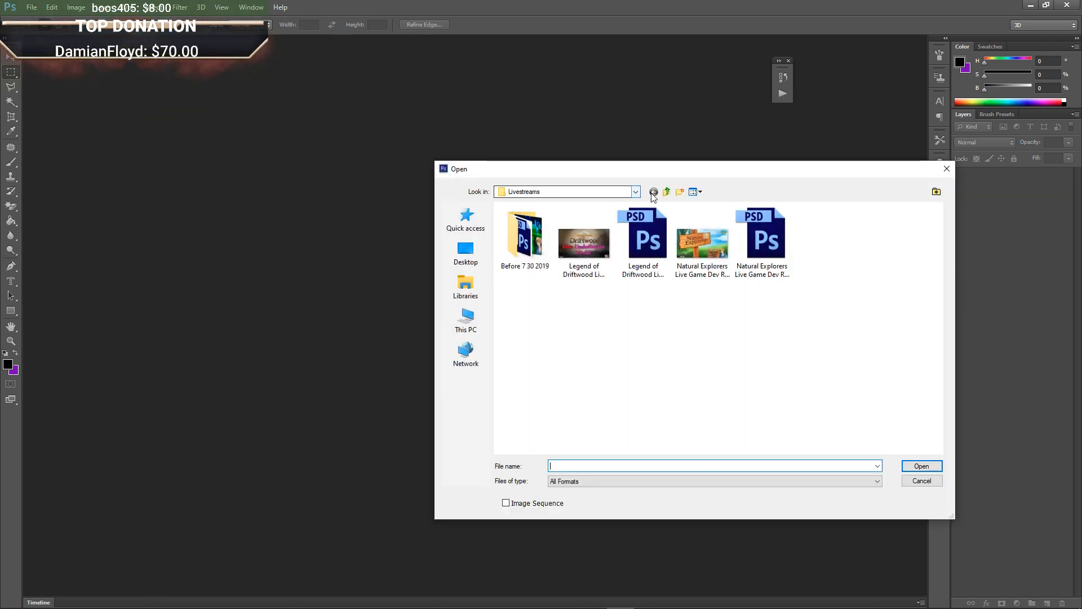
{"action": "left_click", "coordinate": [667, 193]}
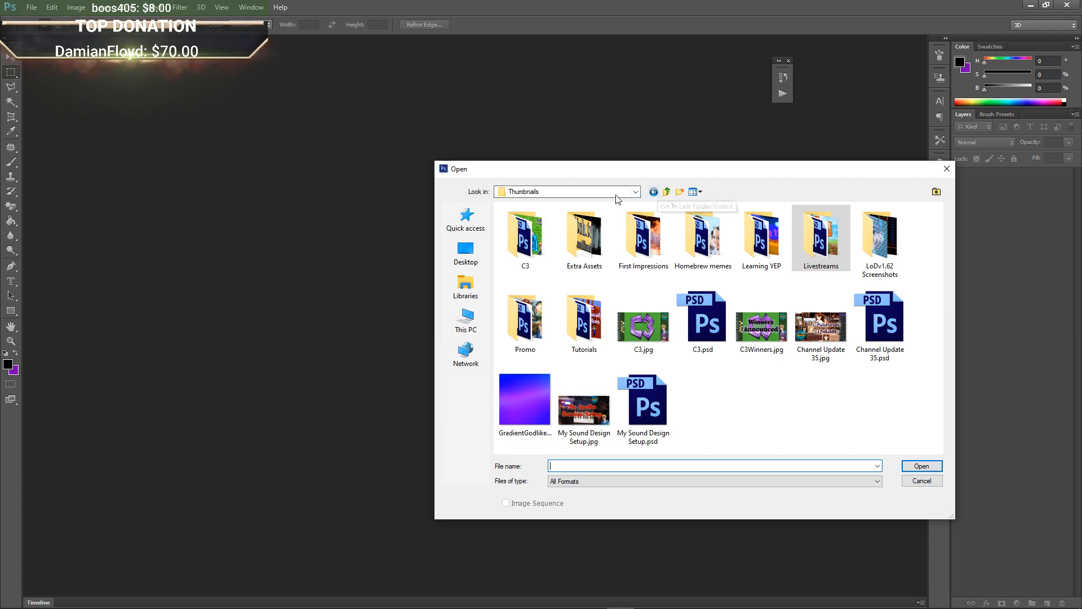
{"action": "left_click", "coordinate": [636, 192]}
{"action": "left_click", "coordinate": [585, 367]}
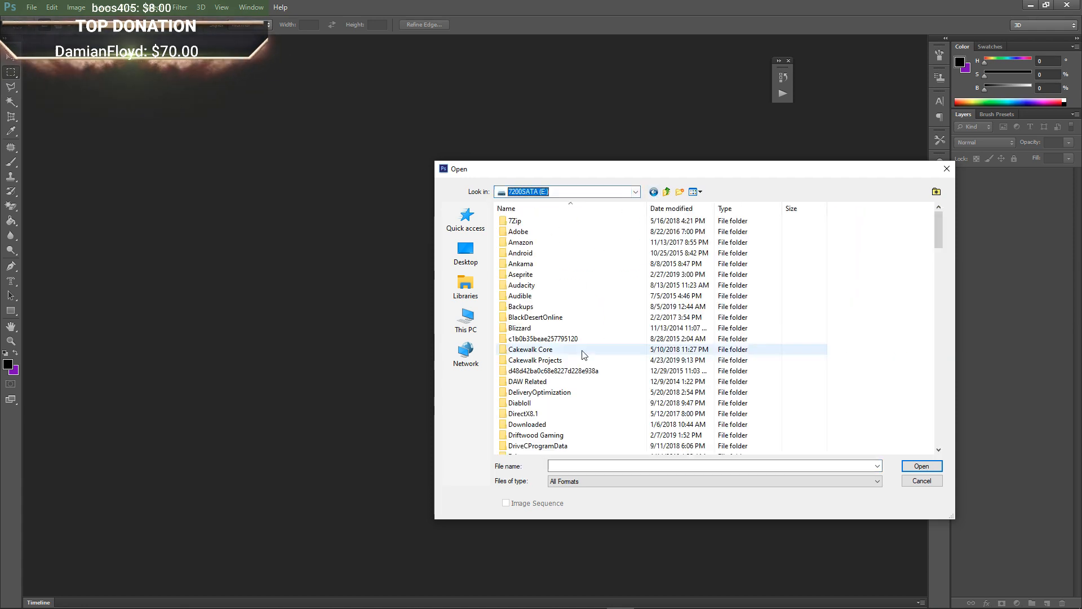
{"action": "scroll", "coordinate": [581, 350], "scroll_direction": "down", "scroll_amount": 9}
{"action": "scroll", "coordinate": [581, 348], "scroll_direction": "down", "scroll_amount": 7}
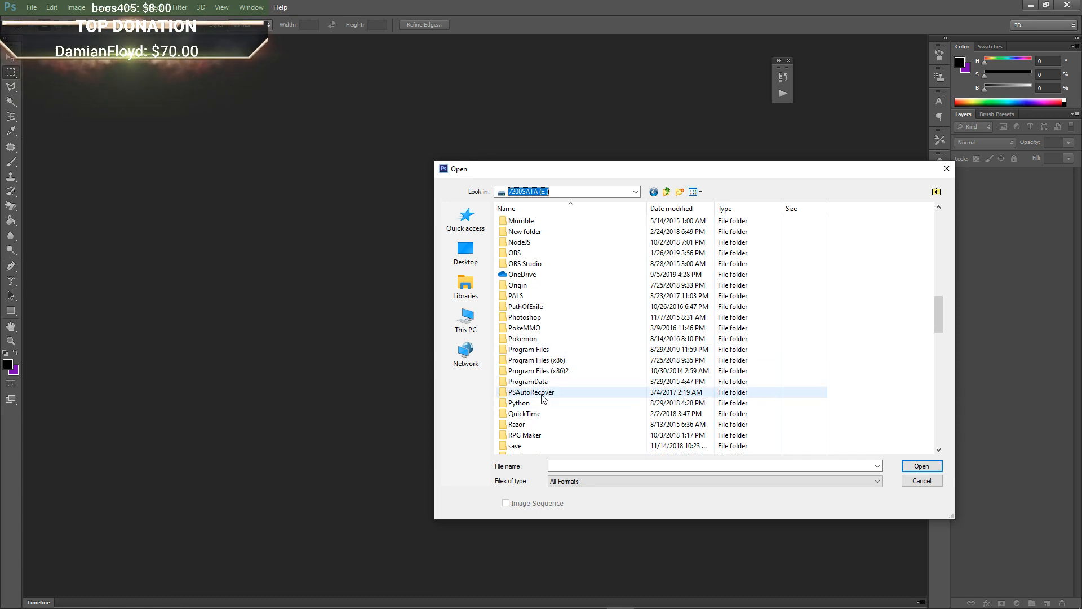
{"action": "double_click", "coordinate": [539, 435]}
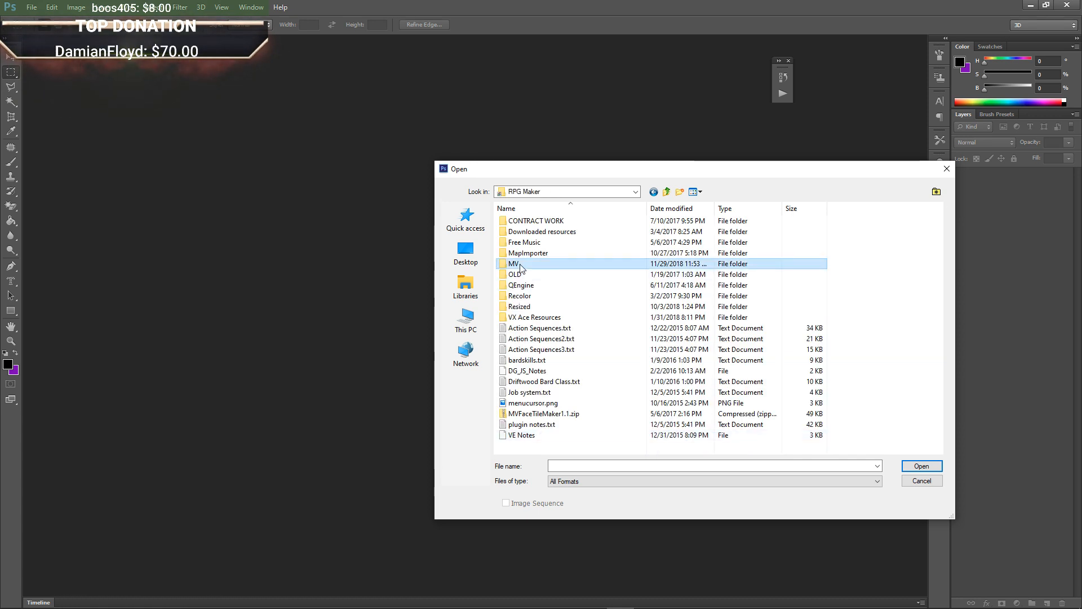
{"action": "double_click", "coordinate": [514, 264]}
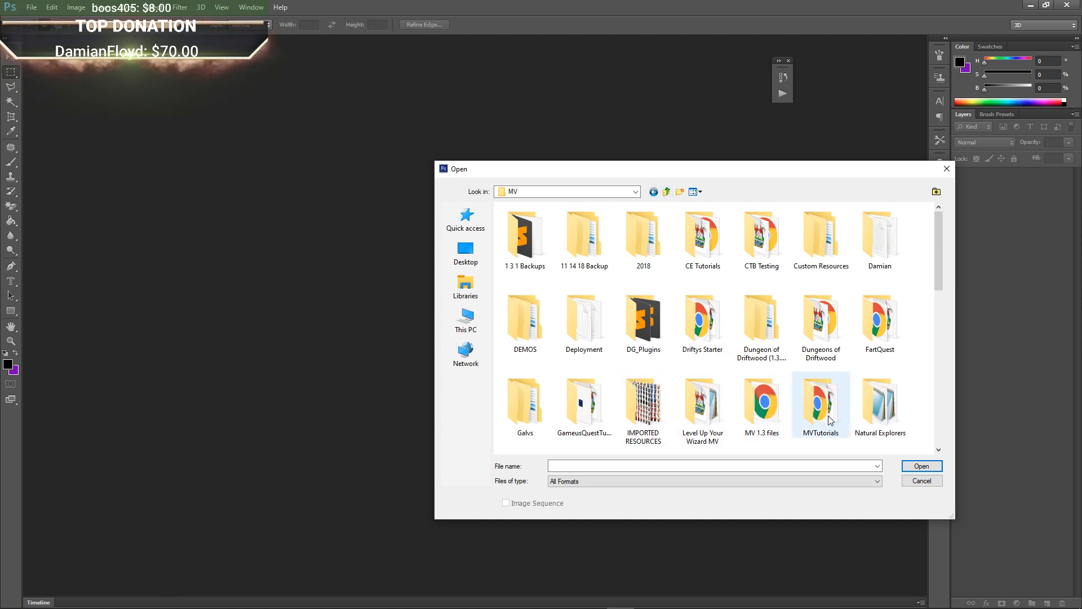
{"action": "double_click", "coordinate": [871, 415]}
{"action": "double_click", "coordinate": [534, 266]}
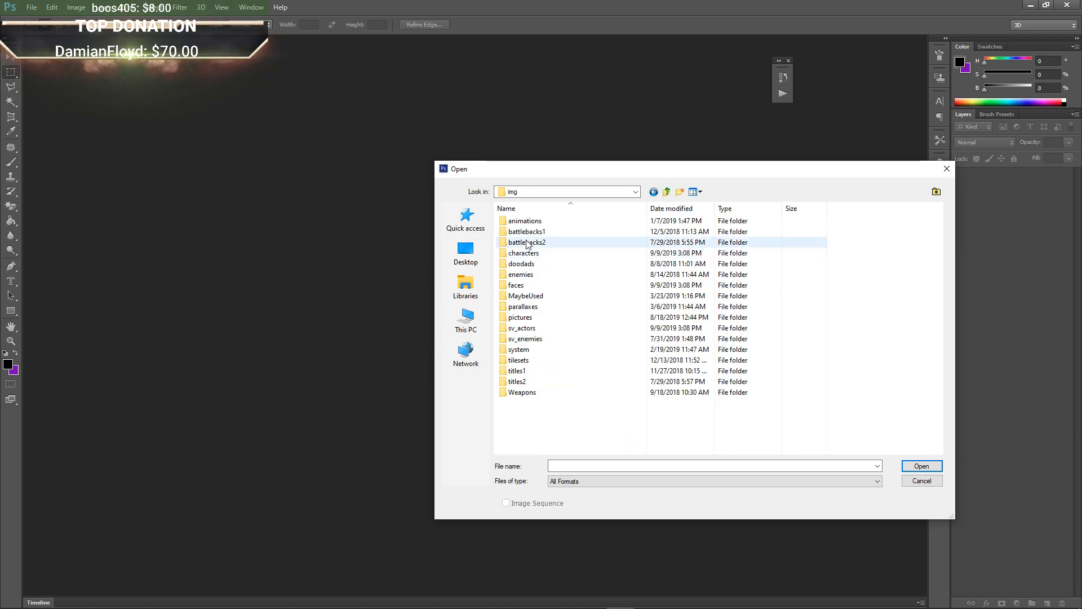
{"action": "double_click", "coordinate": [544, 255]}
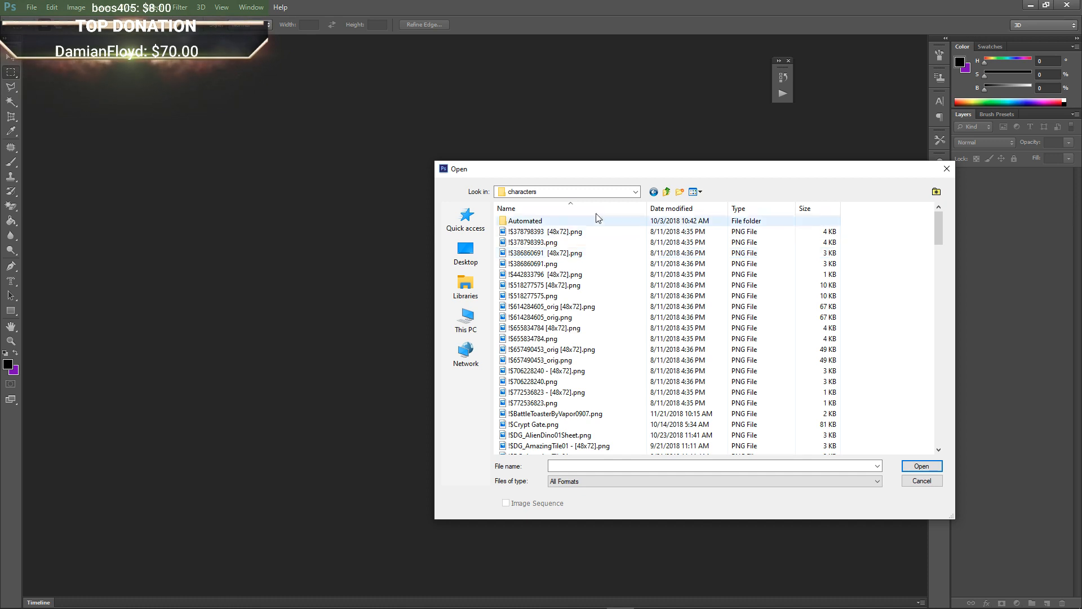
Show large icons sorted by newest first and open the walking sheets "CoolSora07 who says nope.png" and "Snoozish the cupcake vendor.png".
{"action": "left_click", "coordinate": [700, 193]}
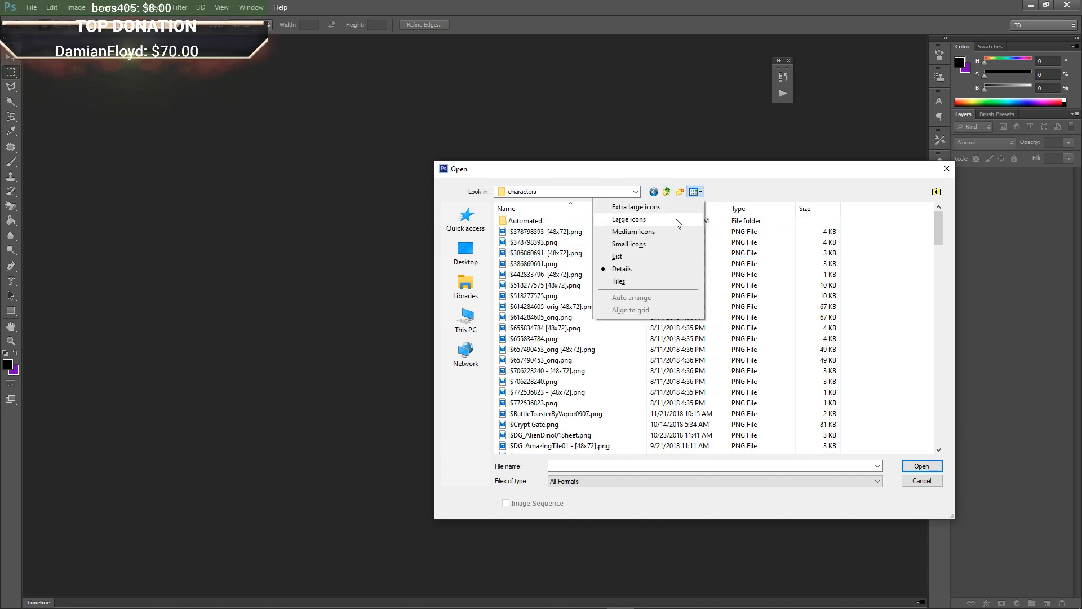
{"action": "left_click", "coordinate": [629, 219]}
{"action": "right_click", "coordinate": [505, 284]}
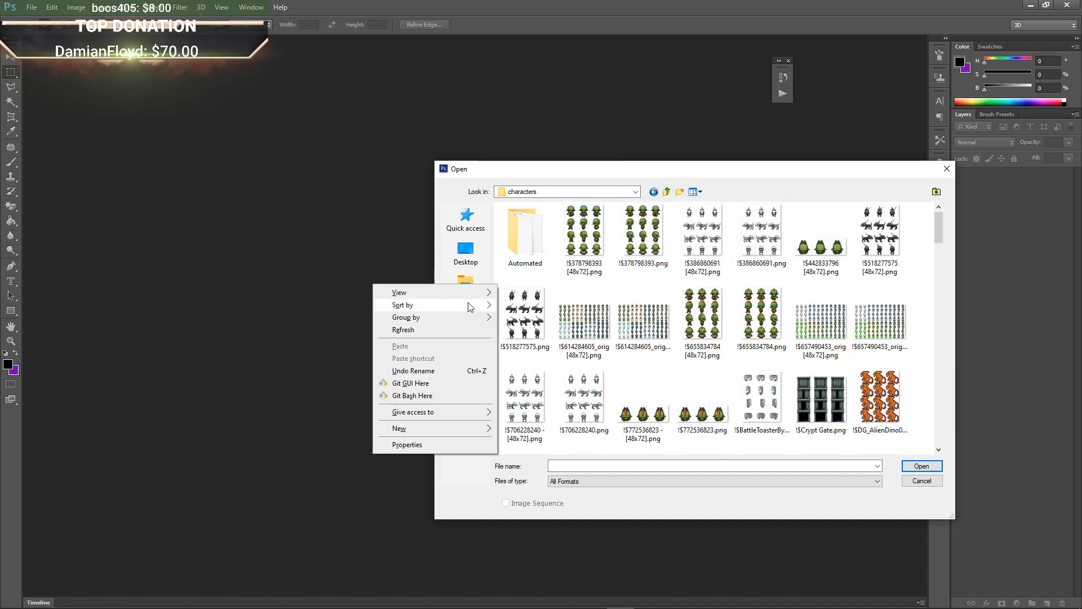
{"action": "mouse_move", "coordinate": [465, 307]}
{"action": "left_click", "coordinate": [536, 316]}
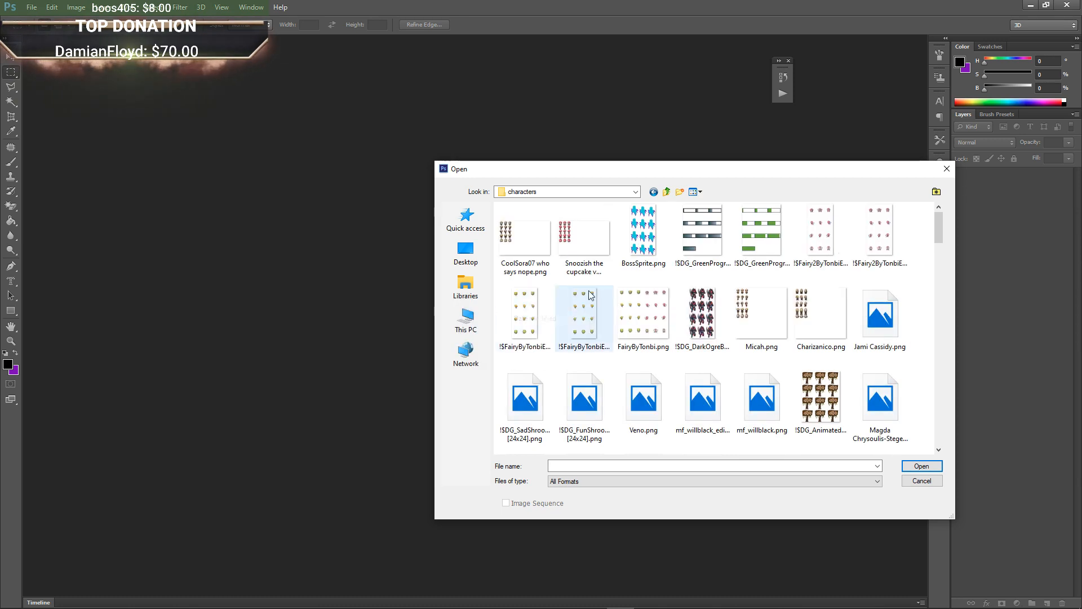
{"action": "left_click", "coordinate": [524, 240]}
{"action": "left_click", "coordinate": [564, 257], "text": "ctrl"}
{"action": "left_click", "coordinate": [921, 466]}
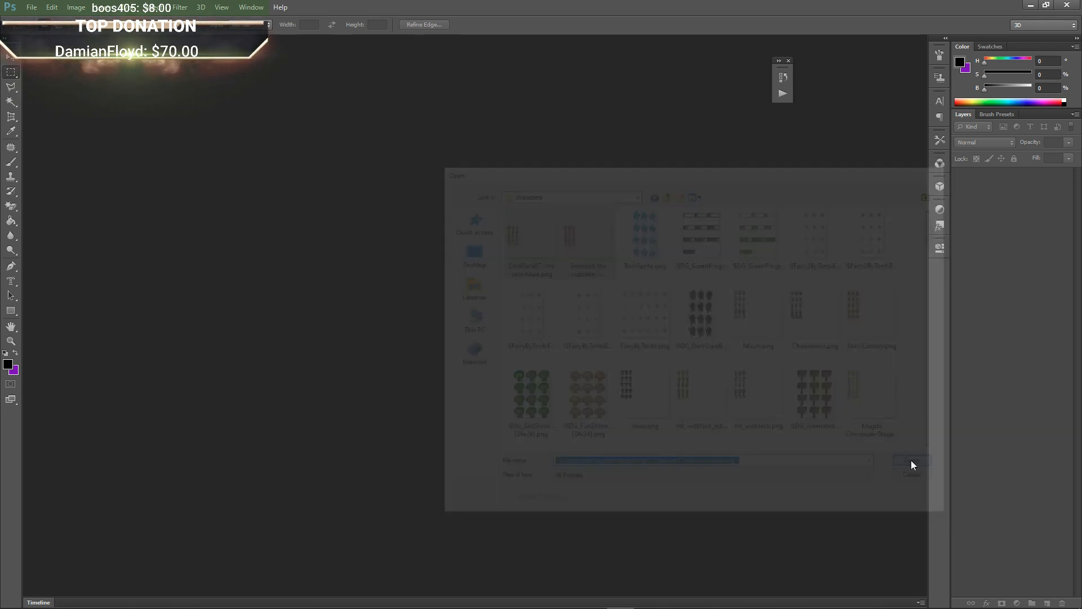
Browse to the sv_actors folder for opening more files and show its contents as large icons.
{"action": "left_click", "coordinate": [32, 8]}
{"action": "left_click", "coordinate": [47, 31]}
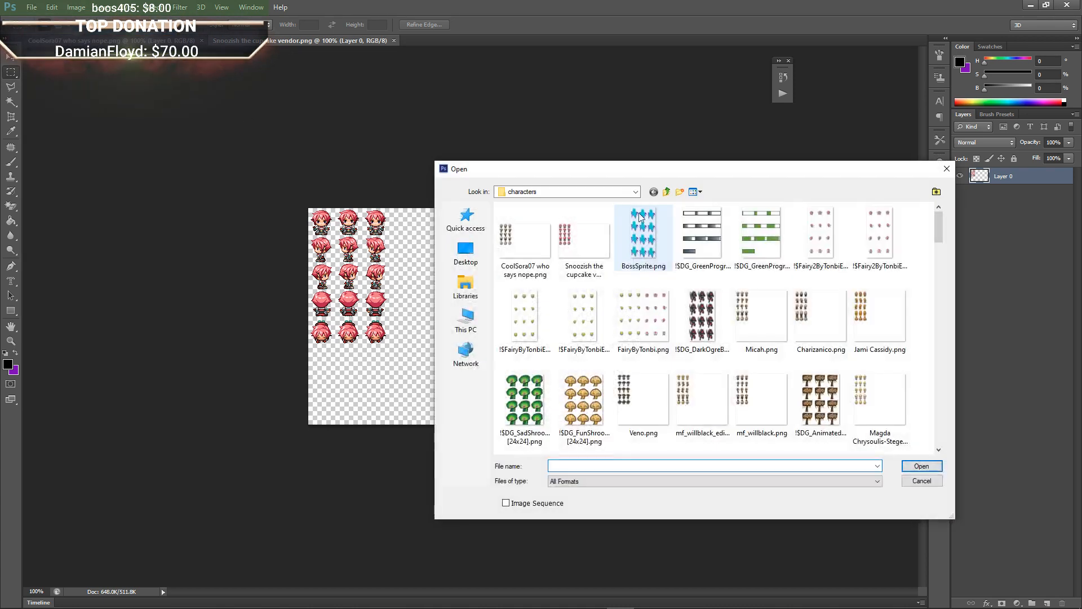
{"action": "left_click", "coordinate": [667, 192]}
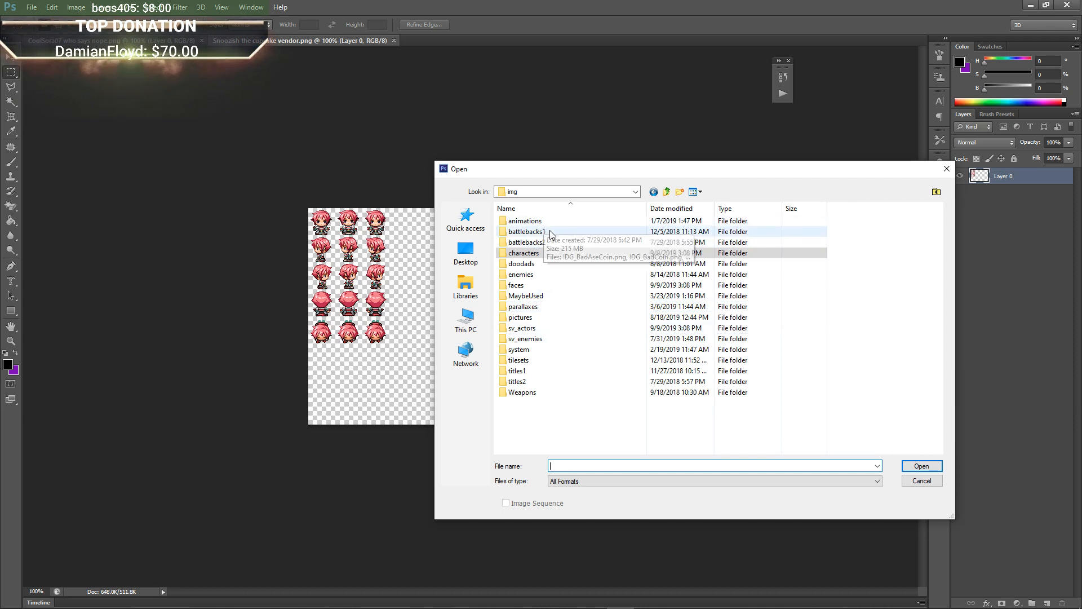
{"action": "double_click", "coordinate": [547, 327]}
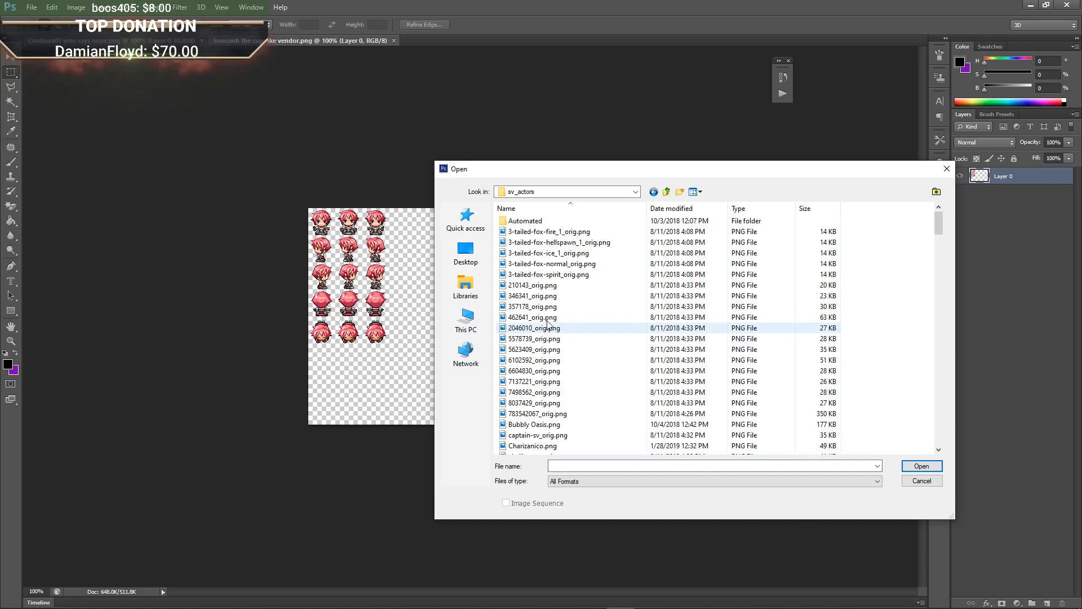
{"action": "left_click", "coordinate": [698, 192]}
{"action": "left_click", "coordinate": [621, 220]}
Sort the sv_actors files by newest first and open the CoolSora07 and Snoozish the cupcake vendor battler sheets together.
{"action": "right_click", "coordinate": [500, 266]}
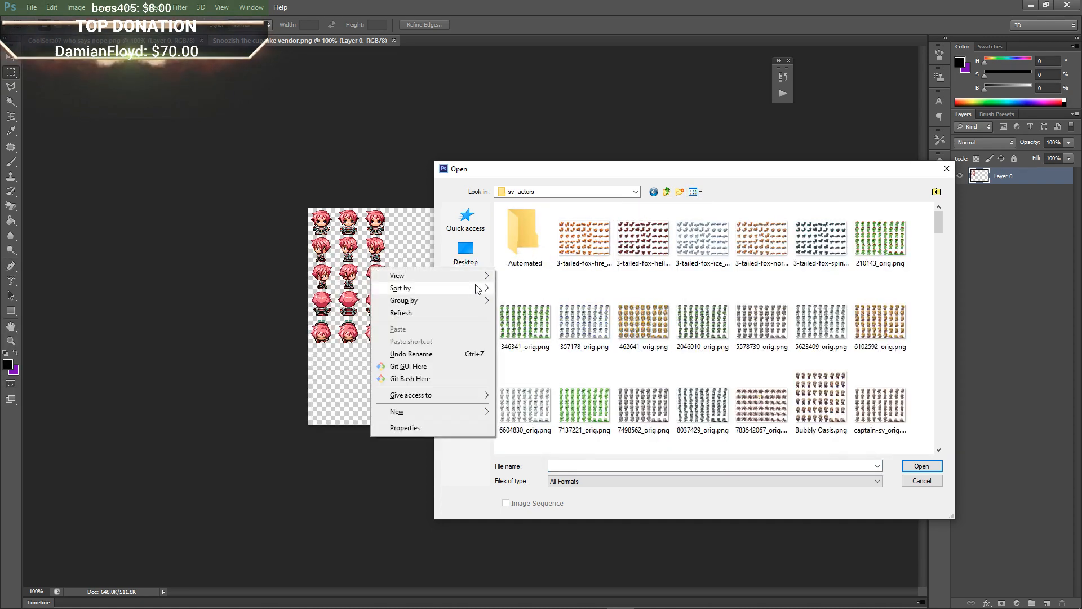
{"action": "mouse_move", "coordinate": [477, 288]}
{"action": "left_click", "coordinate": [527, 301]}
{"action": "left_click", "coordinate": [526, 243]}
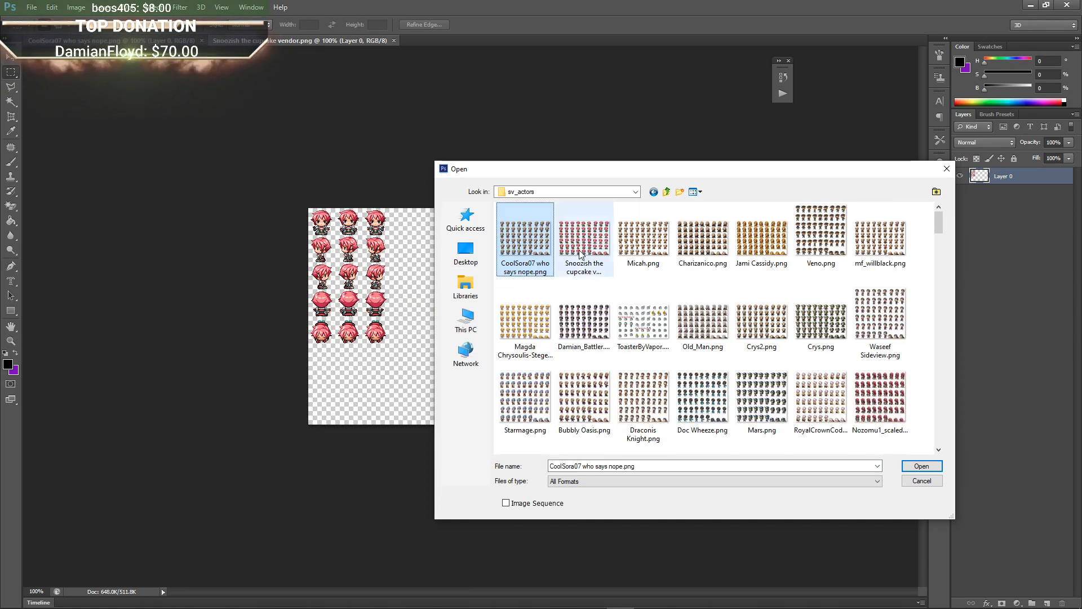
{"action": "left_click", "coordinate": [584, 242], "text": "shift"}
{"action": "left_click", "coordinate": [923, 466]}
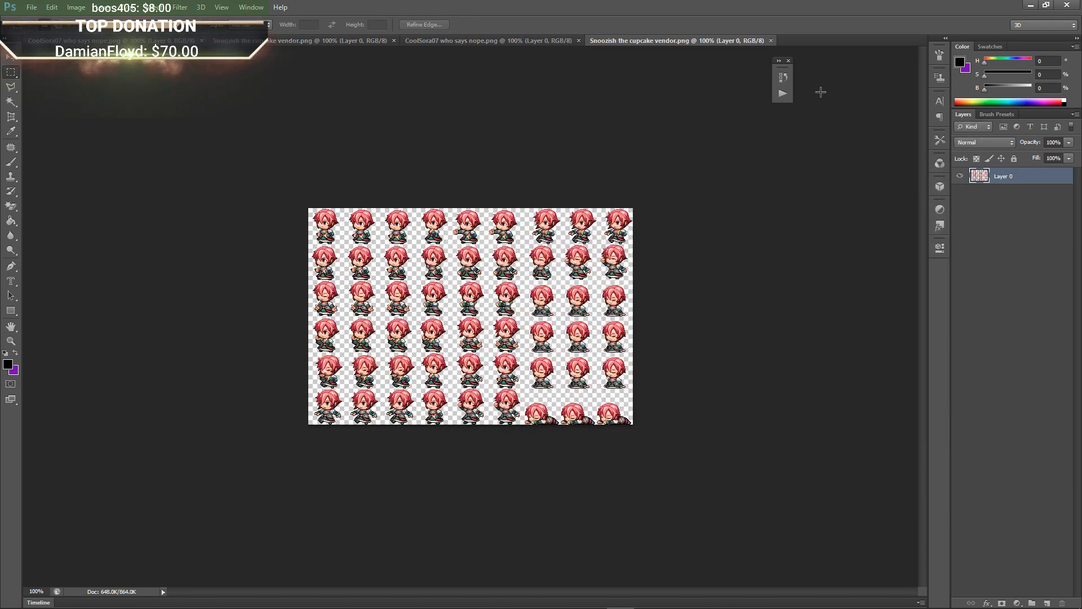
Run the ResizeMVSpriteYValue150% action on the CoolSora07 and Snoozish the cupcake vendor walking sheets.
{"action": "left_click", "coordinate": [782, 70]}
{"action": "left_click_drag", "start_coordinate": [835, 69], "coordinate": [802, 64]}
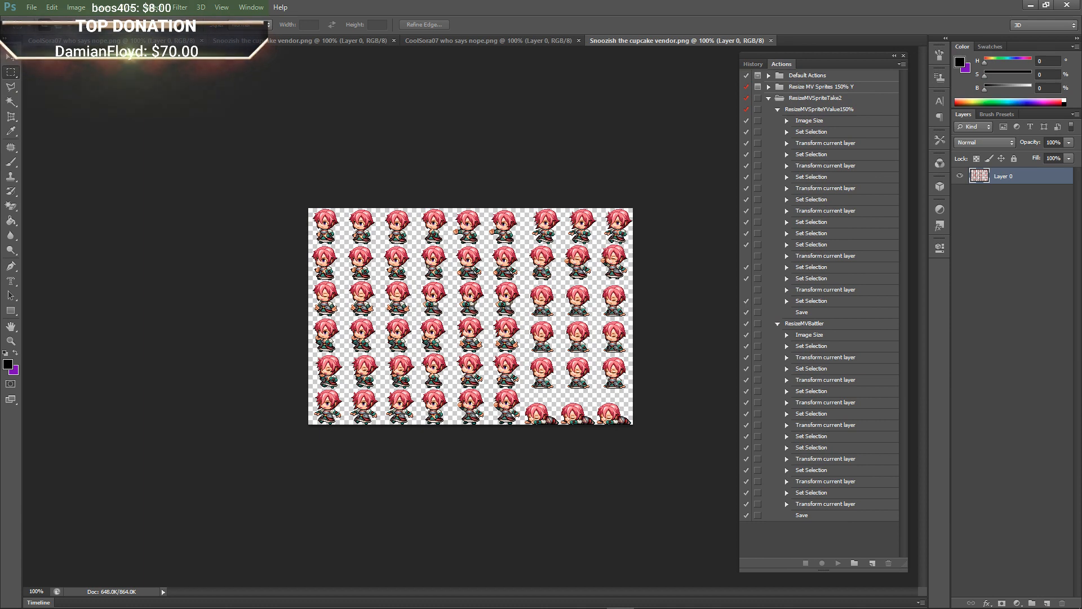
{"action": "left_click", "coordinate": [125, 41]}
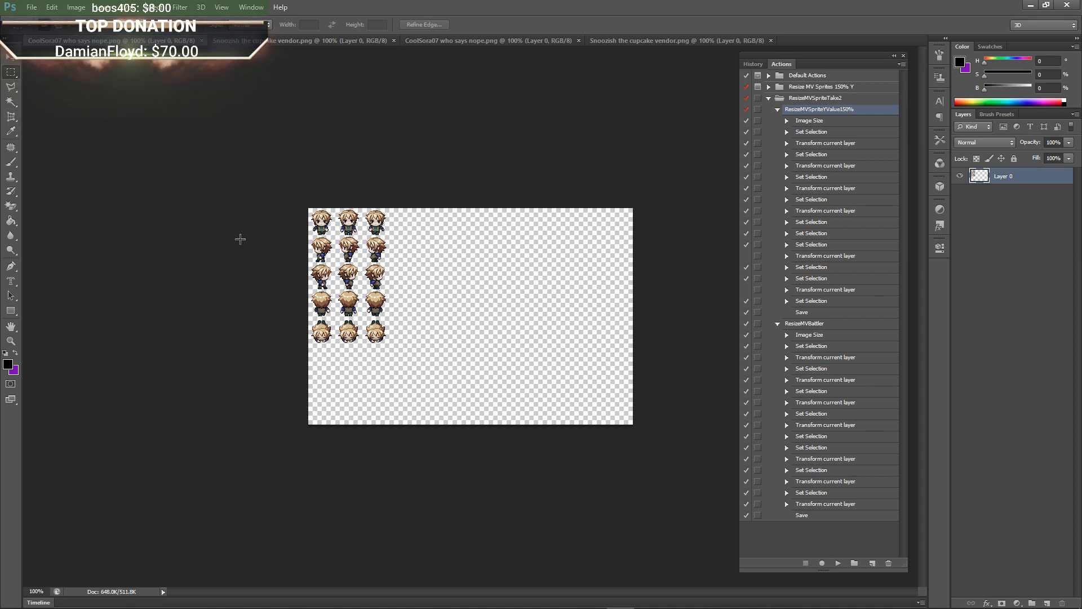
{"action": "left_click_drag", "start_coordinate": [348, 218], "coordinate": [383, 233]}
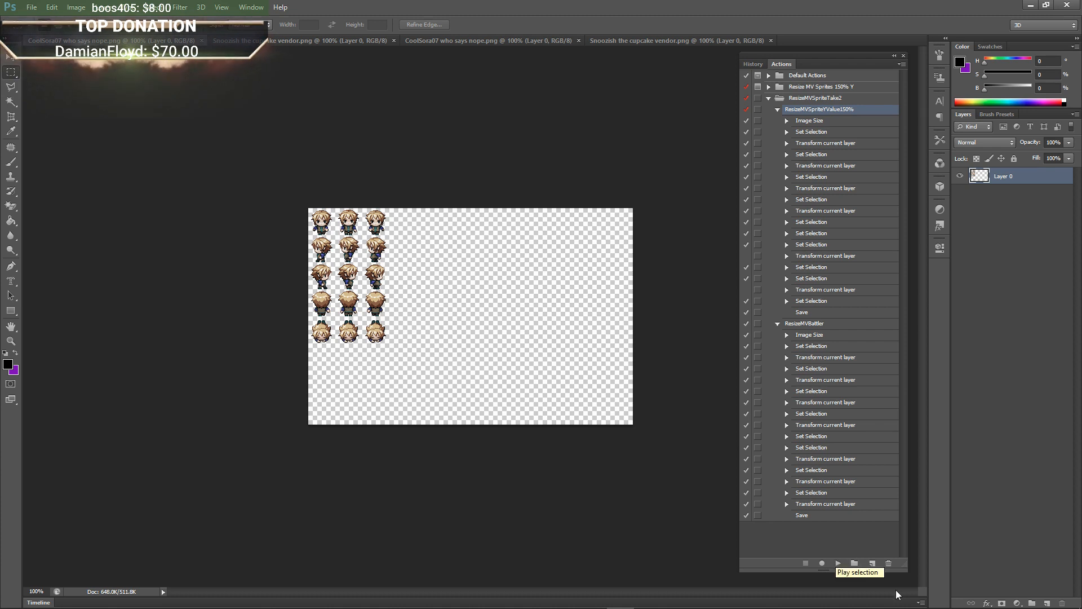
{"action": "left_click", "coordinate": [840, 564]}
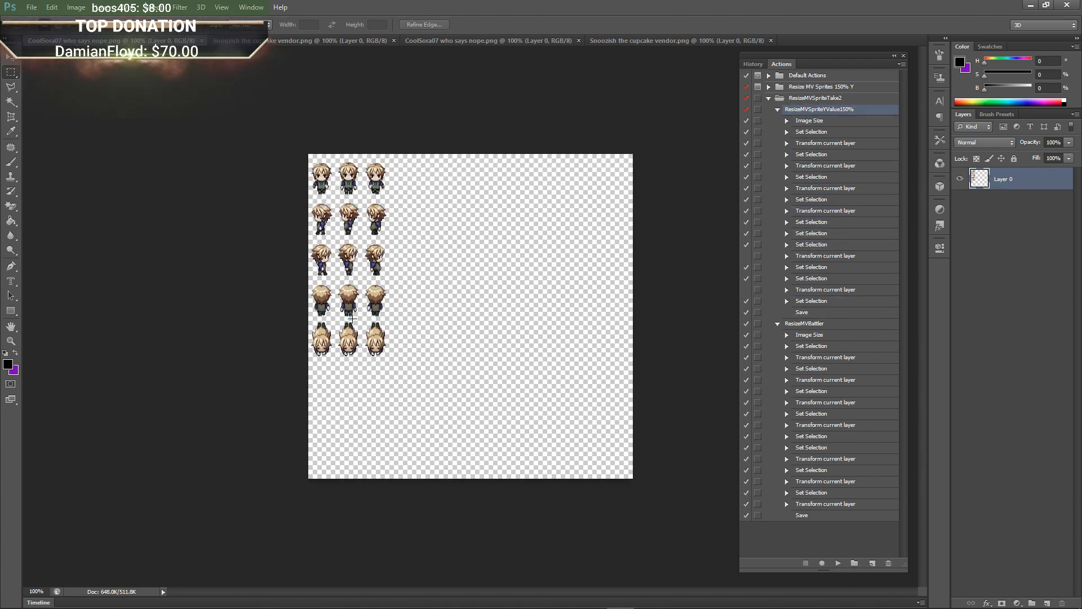
{"action": "left_click", "coordinate": [218, 43]}
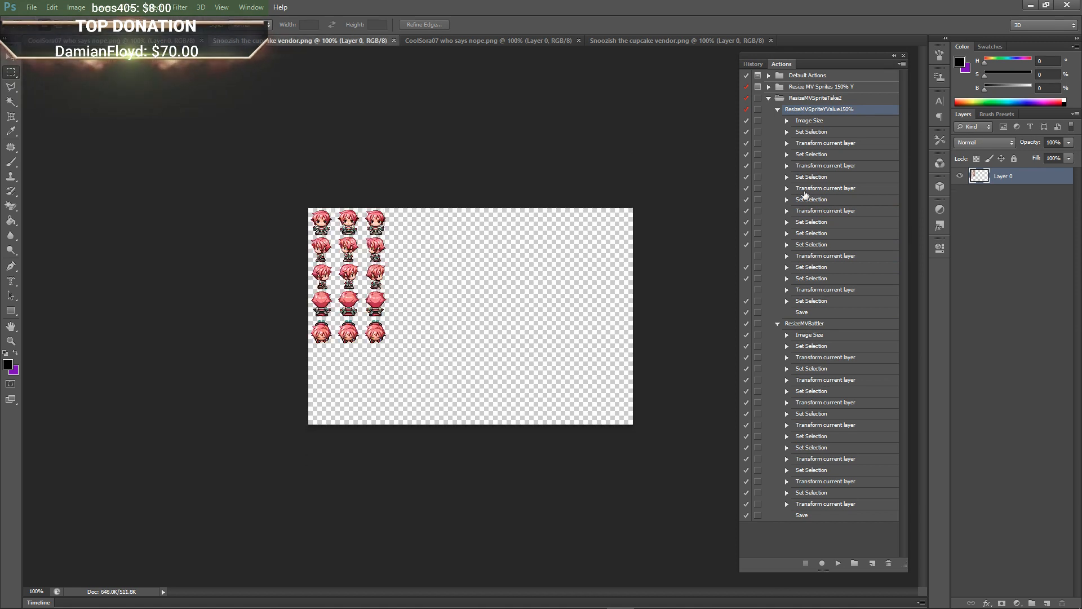
{"action": "left_click", "coordinate": [837, 564]}
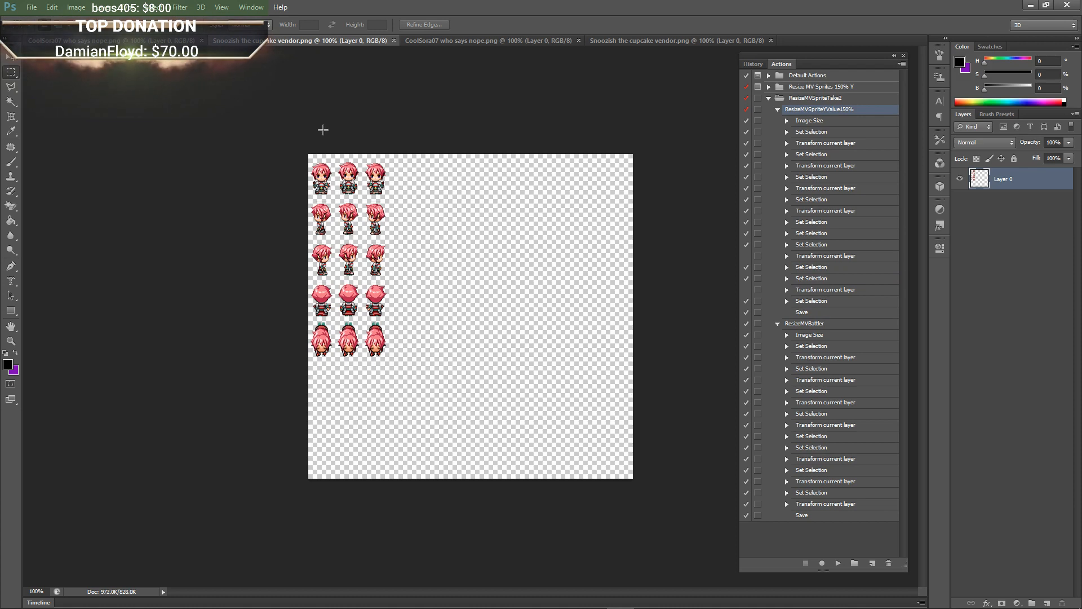
Run the ResizeMVBattler action on the CoolSora07 and Snoozish the cupcake vendor battler sheets, and review the resized sheets.
{"action": "left_click", "coordinate": [435, 41]}
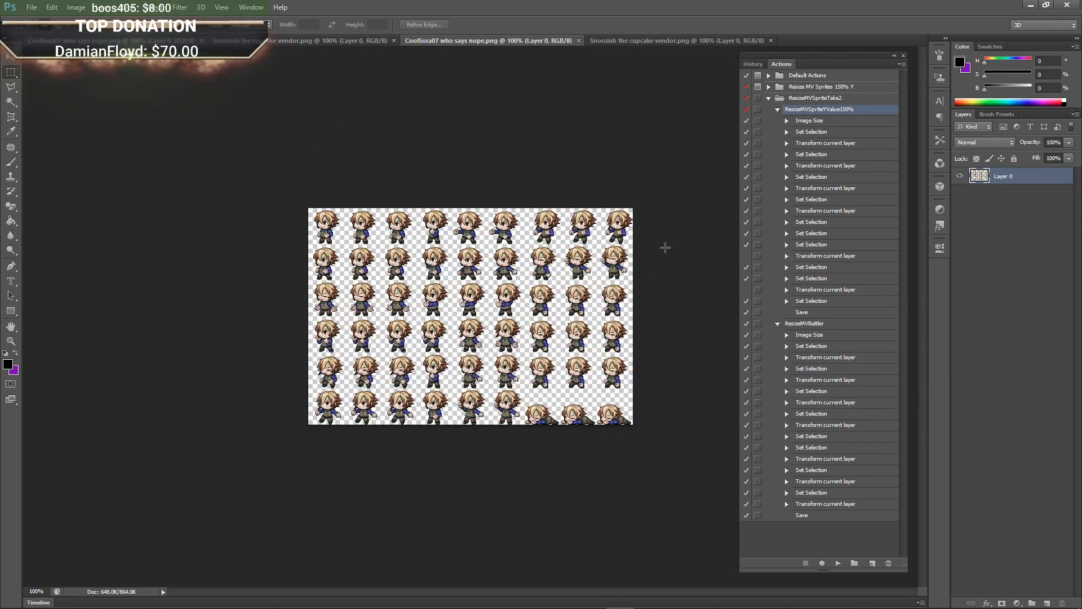
{"action": "left_click", "coordinate": [815, 325]}
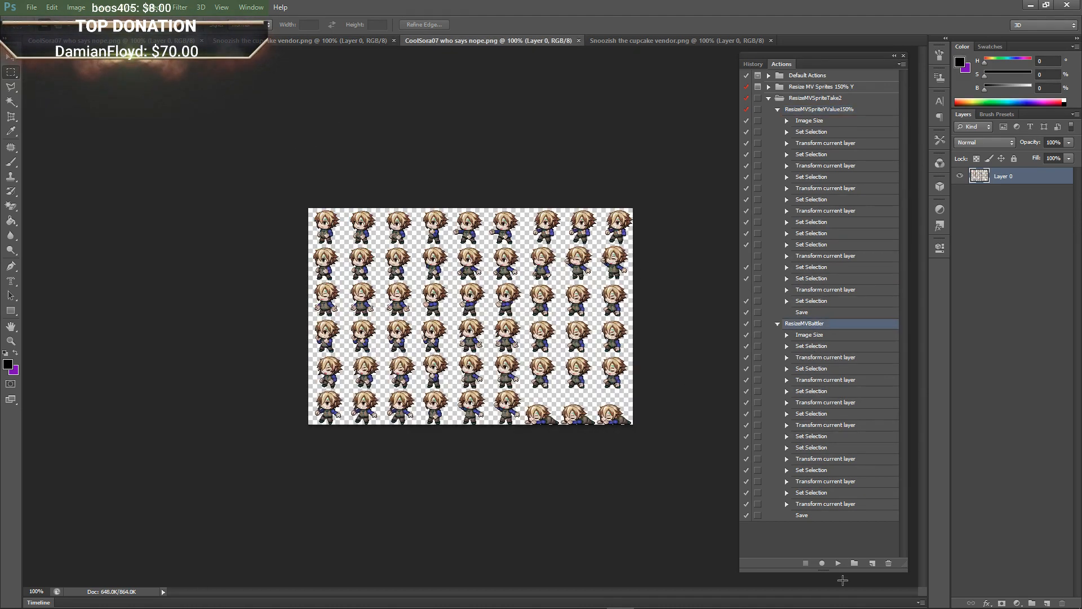
{"action": "left_click", "coordinate": [838, 564]}
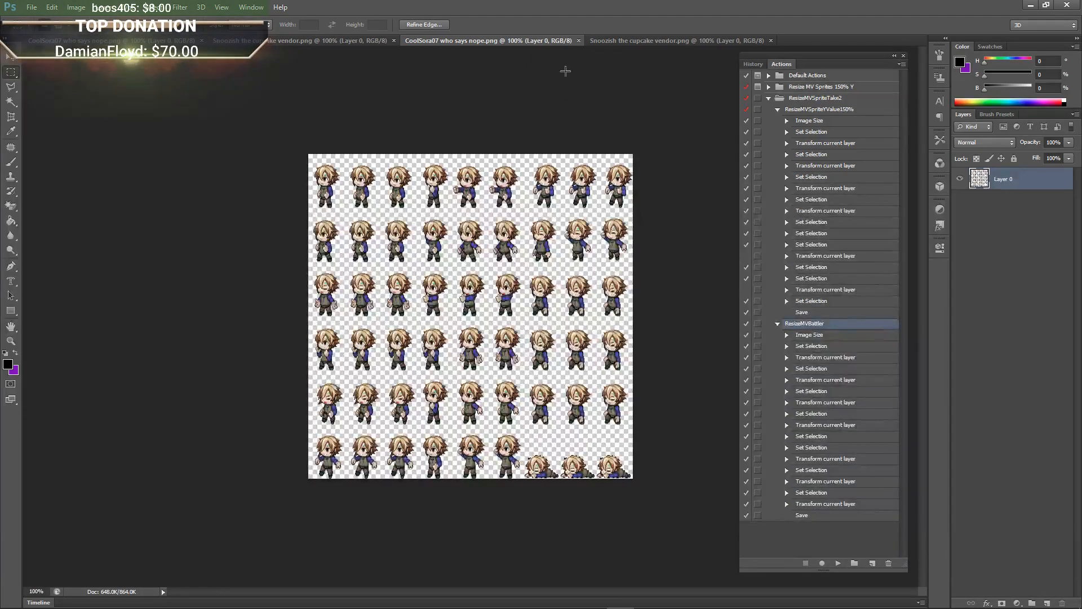
{"action": "left_click", "coordinate": [620, 41]}
{"action": "left_click", "coordinate": [838, 563]}
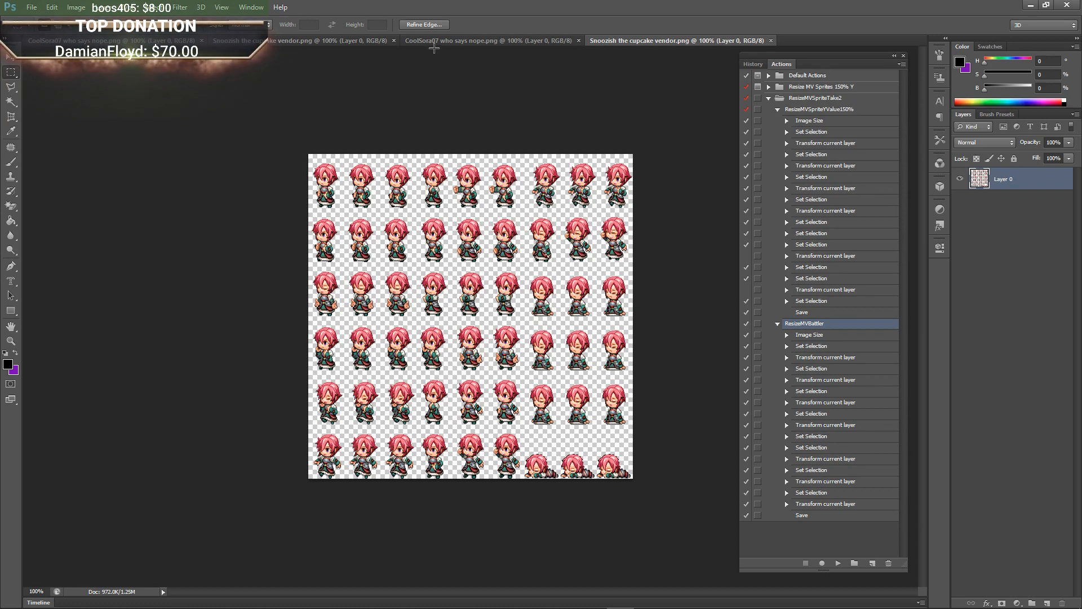
{"action": "left_click", "coordinate": [488, 40]}
{"action": "left_click", "coordinate": [296, 40]}
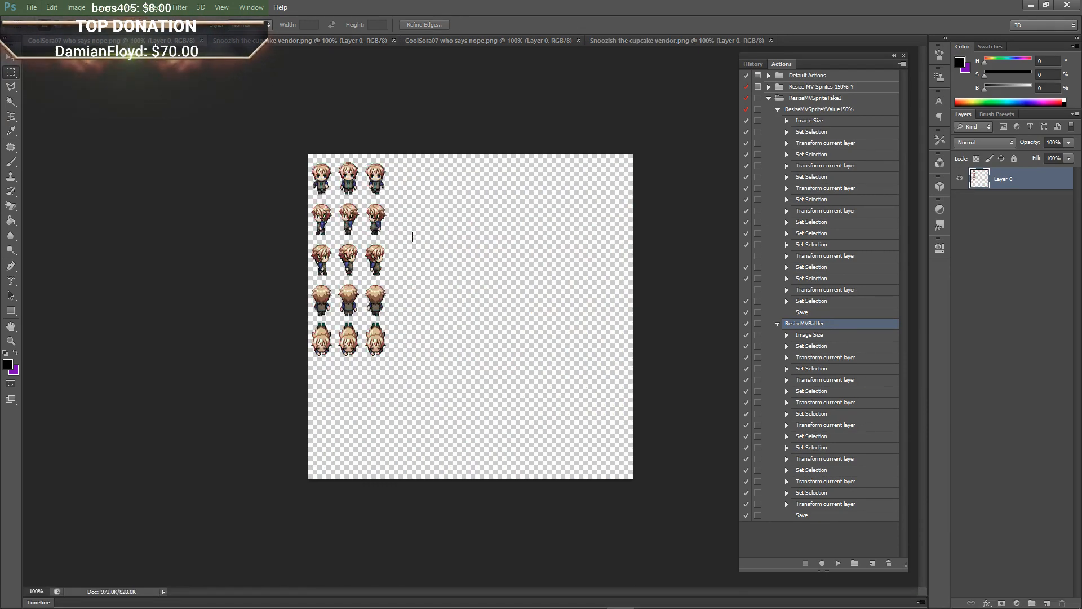
Switch to RPG Maker MV and open the VillageBuildingSys map at the grassy area beside the blue-roofed house.
{"action": "mouse_move", "coordinate": [593, 607]}
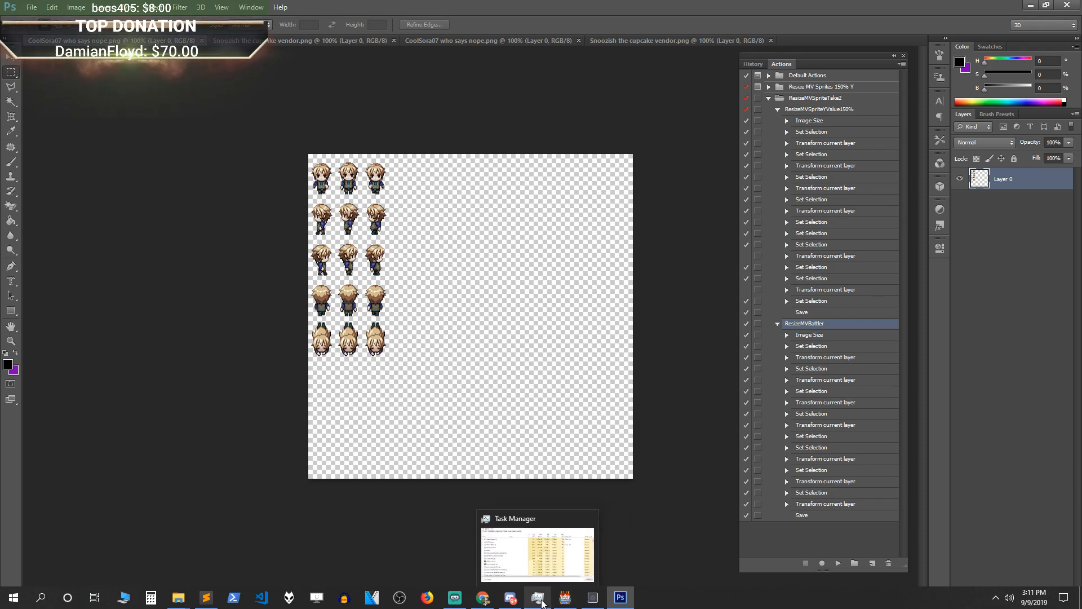
{"action": "left_click", "coordinate": [567, 601]}
{"action": "scroll", "coordinate": [527, 314], "scroll_direction": "down", "scroll_amount": 3}
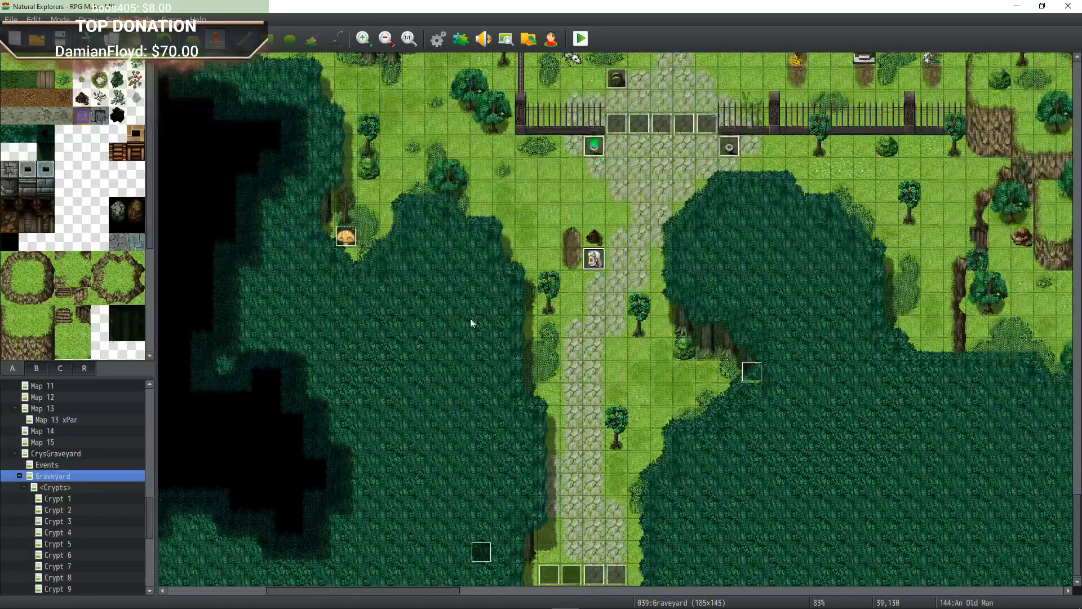
{"action": "left_click_drag", "start_coordinate": [150, 507], "coordinate": [151, 399]}
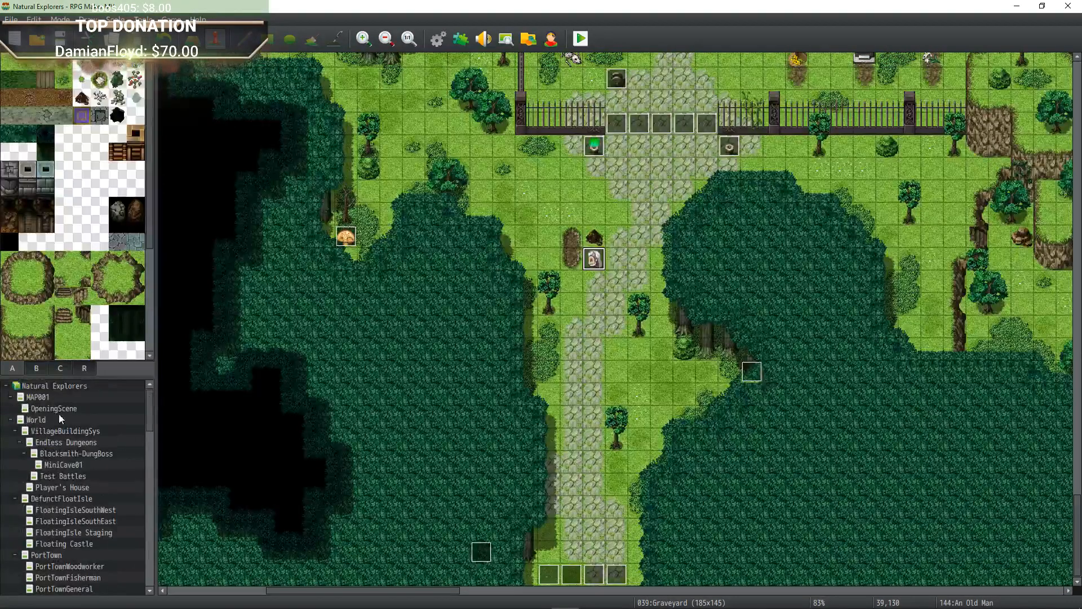
{"action": "left_click", "coordinate": [56, 430]}
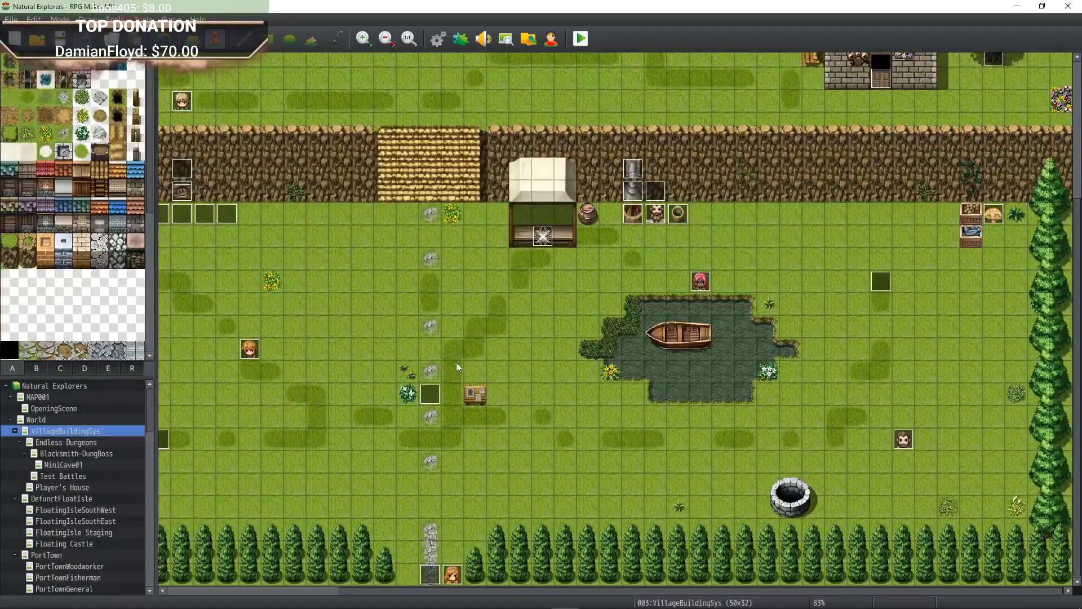
{"action": "mouse_move", "coordinate": [430, 336]}
{"action": "middle_mouse_down"}
{"action": "mouse_move", "coordinate": [316, 341]}
{"action": "mouse_move", "coordinate": [411, 188]}
{"action": "mouse_move", "coordinate": [524, 242]}
{"action": "middle_mouse_up"}
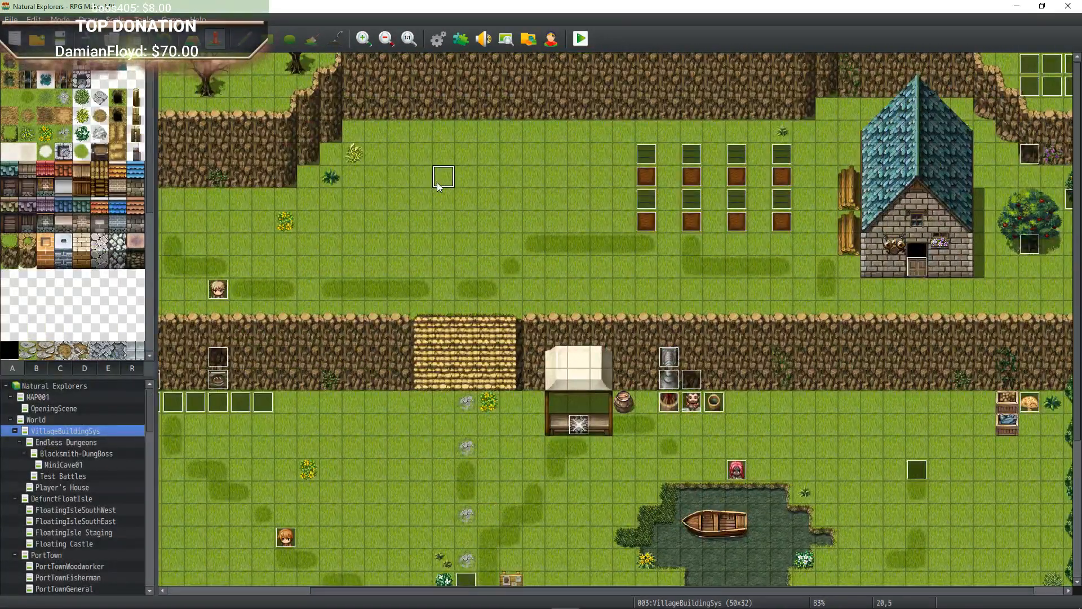
Create an event named CoolSora07 at tile 20,5 with the front-facing middle sprite from "CoolSora07 who says nope".
{"action": "double_click", "coordinate": [438, 182]}
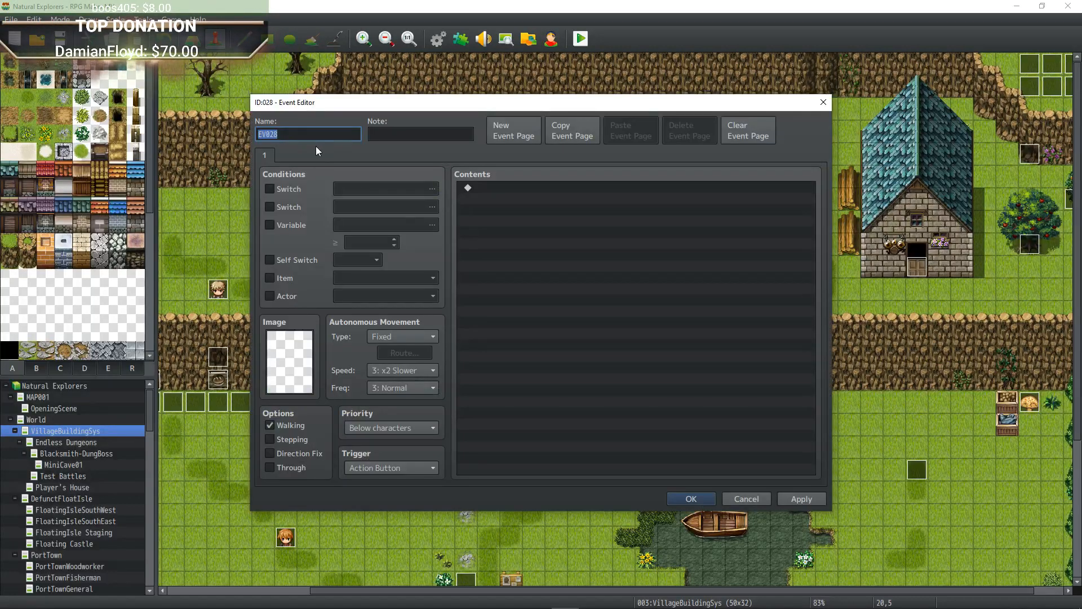
{"action": "type", "text": "Coo"}
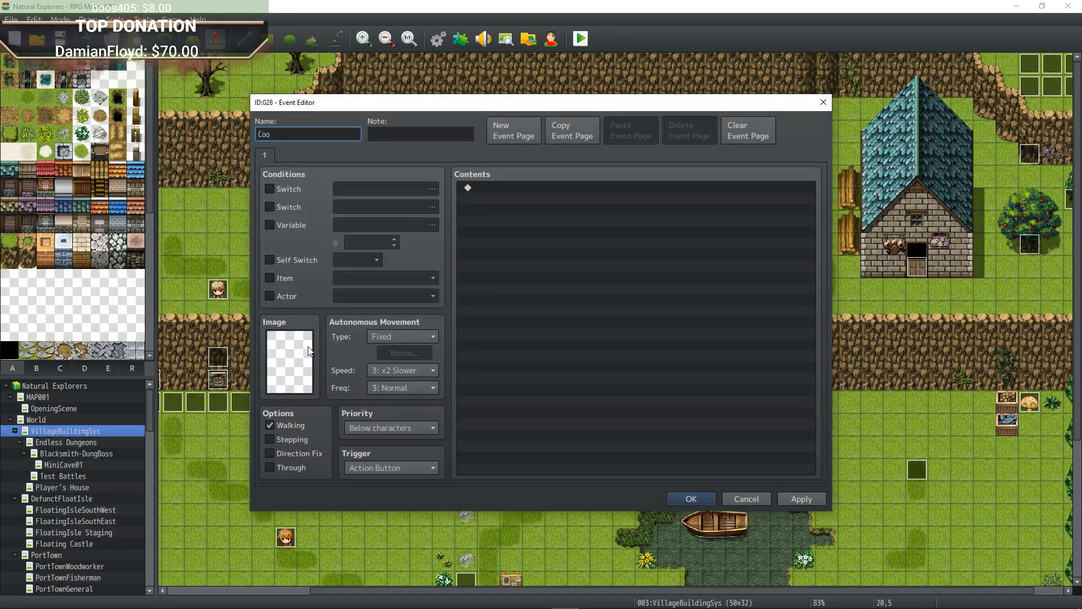
{"action": "type", "text": "lSora07"}
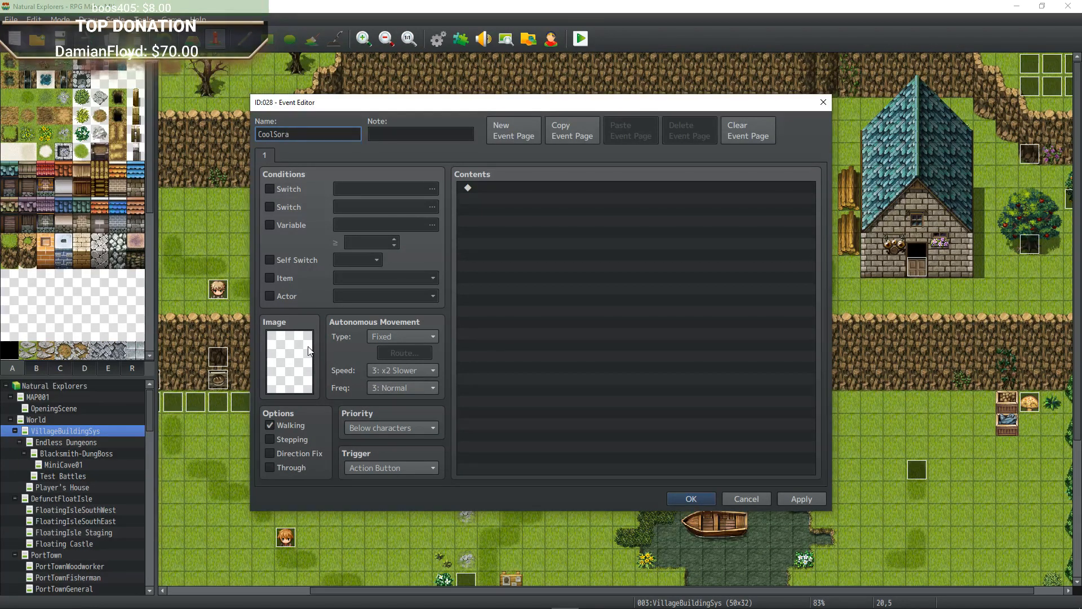
{"action": "double_click", "coordinate": [308, 359]}
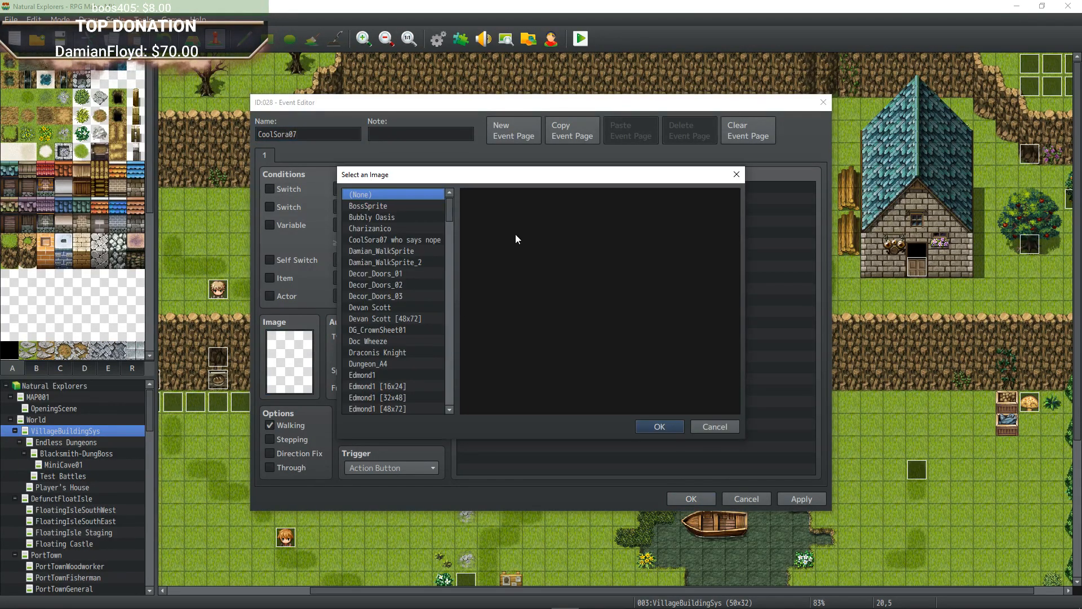
{"action": "left_click", "coordinate": [408, 239]}
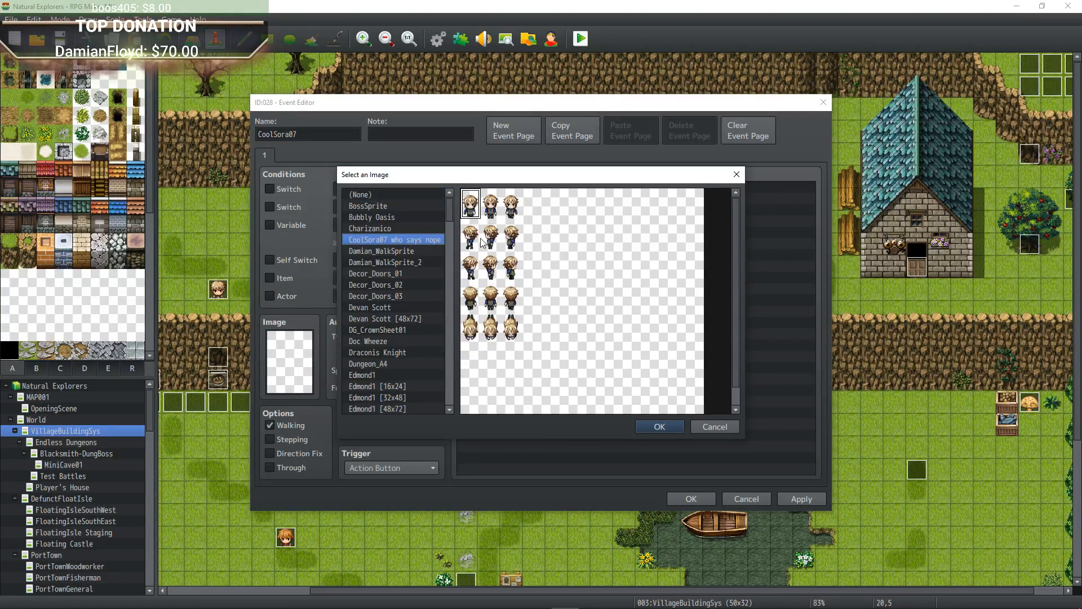
{"action": "left_click", "coordinate": [492, 214]}
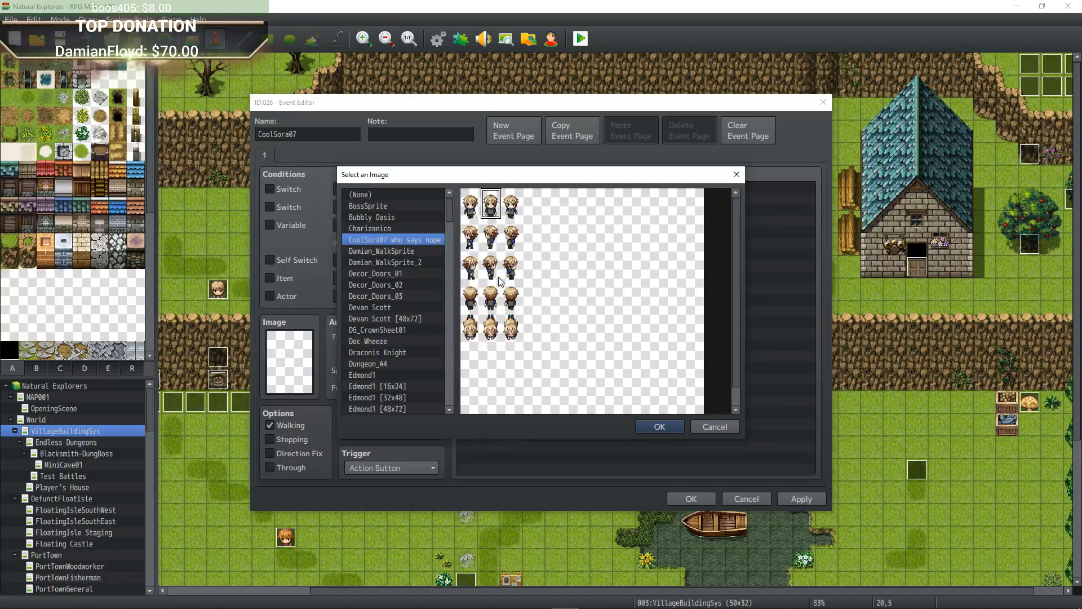
{"action": "left_click", "coordinate": [658, 427]}
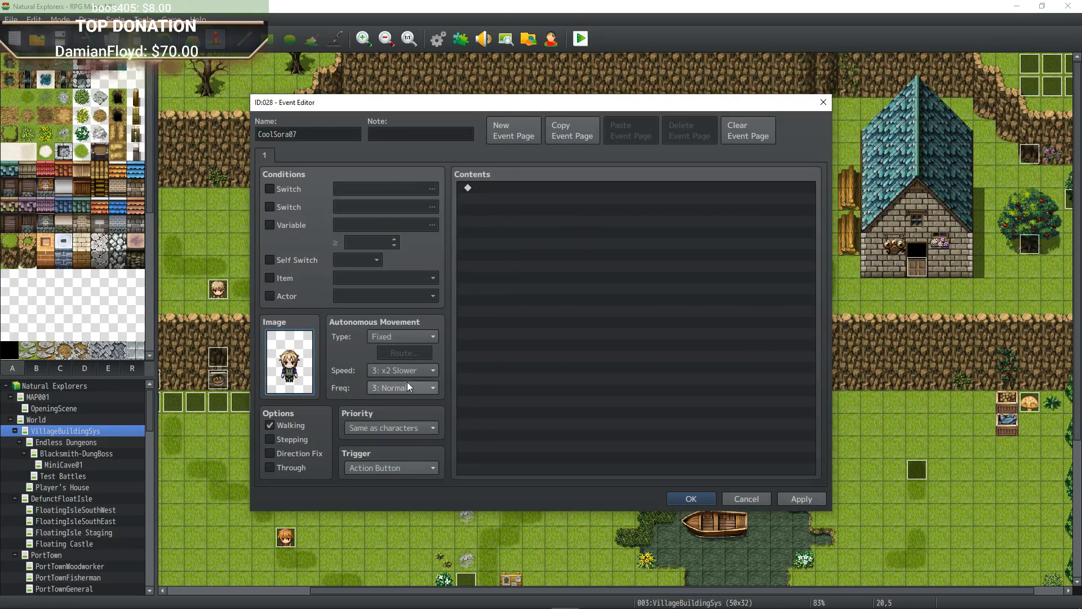
Set the CoolSora07 event's autonomous movement type to Random.
{"action": "right_click", "coordinate": [558, 242]}
{"action": "left_click", "coordinate": [404, 336]}
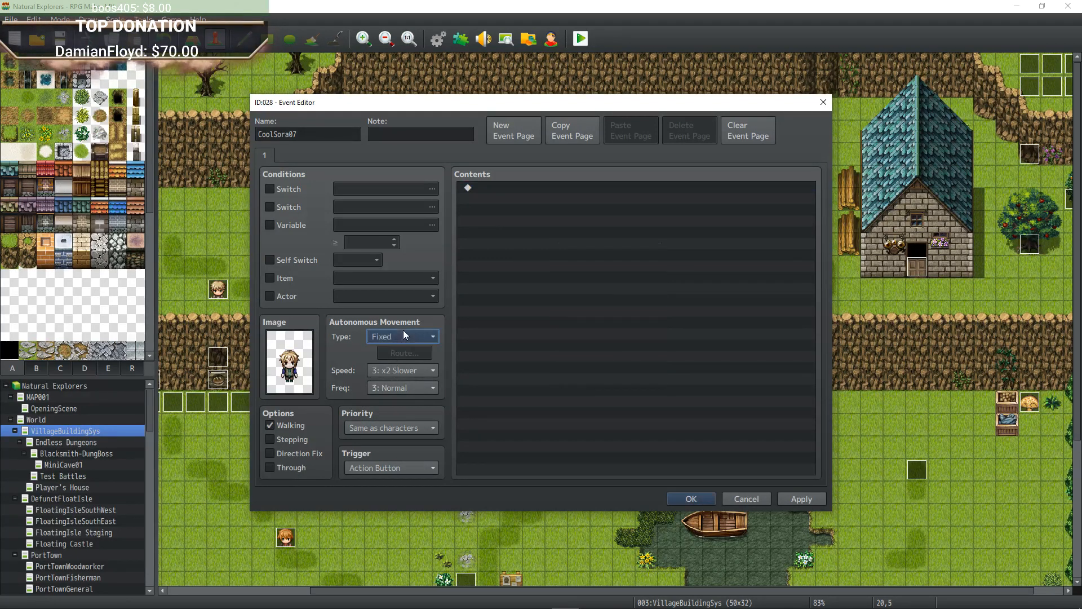
{"action": "left_click", "coordinate": [403, 335]}
{"action": "left_click", "coordinate": [404, 366]}
Add a Show Text command with the "CoolSora07 who says nope" face and text "\n<CoolSora07>...Nope...", and save the event.
{"action": "right_click", "coordinate": [519, 244]}
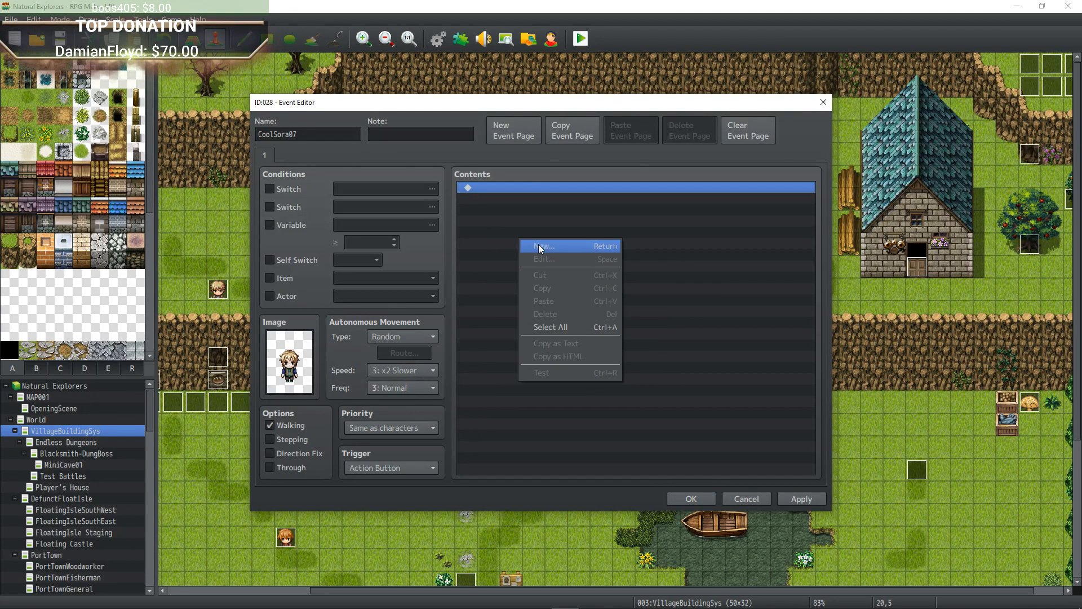
{"action": "left_click", "coordinate": [538, 244]}
{"action": "left_click", "coordinate": [541, 190]}
{"action": "double_click", "coordinate": [519, 285]}
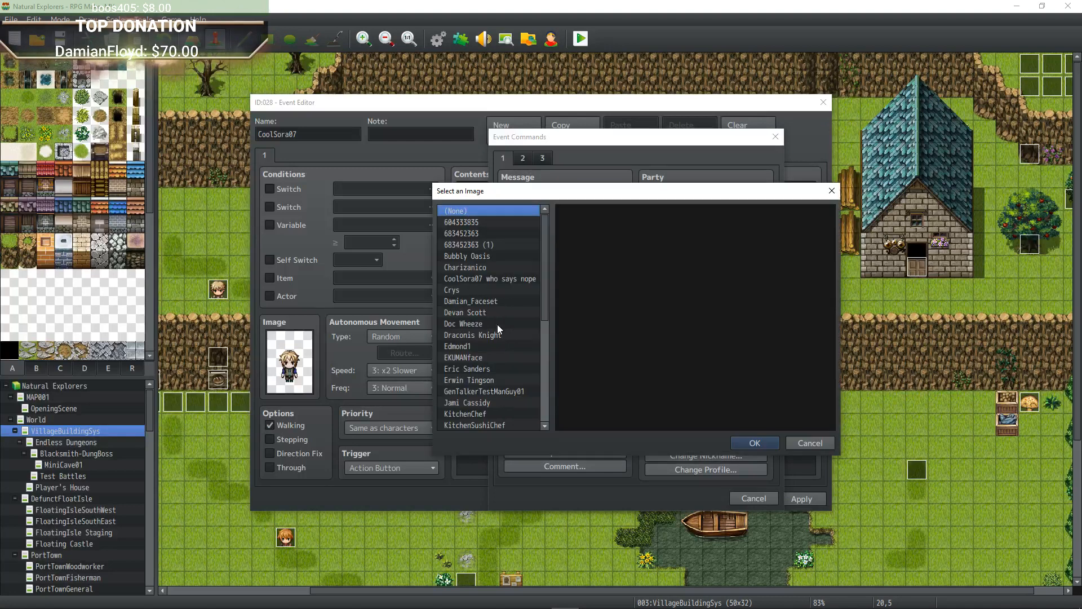
{"action": "left_click", "coordinate": [493, 279]}
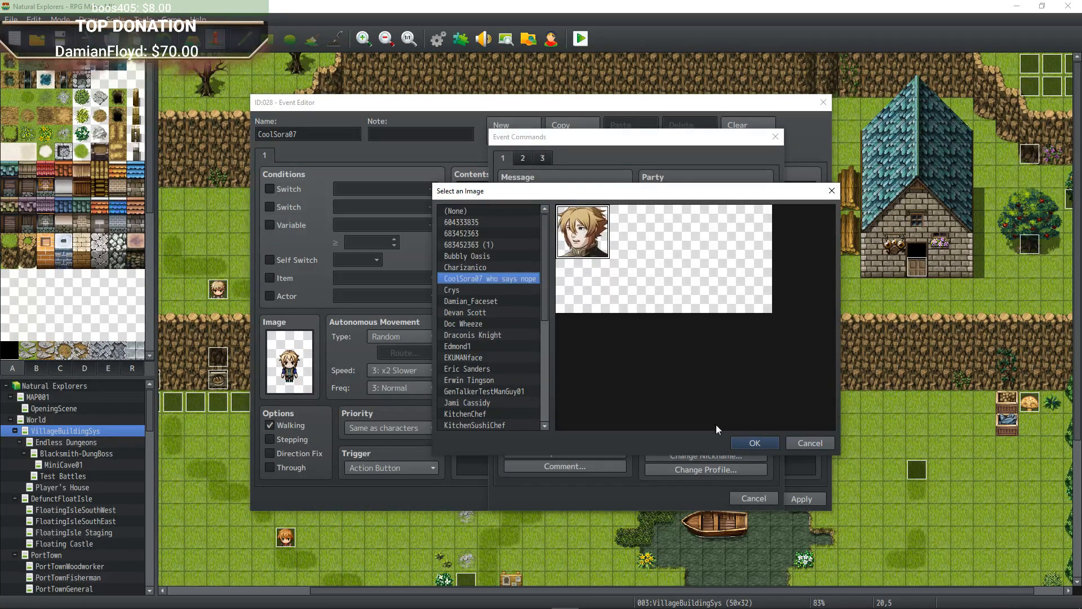
{"action": "left_click", "coordinate": [754, 444]}
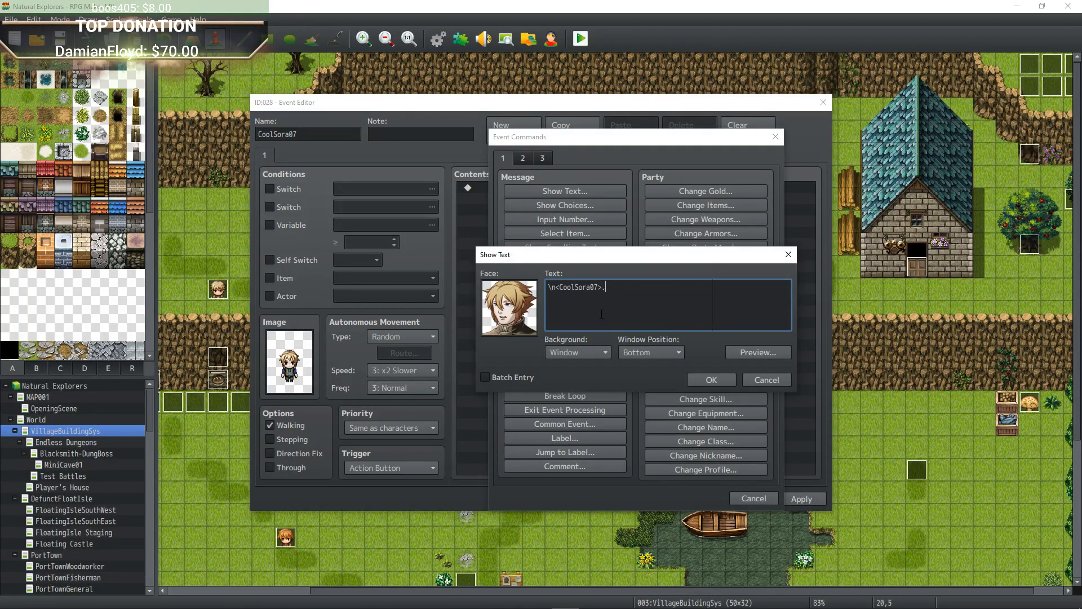
{"action": "type", "text": "..Nope..."}
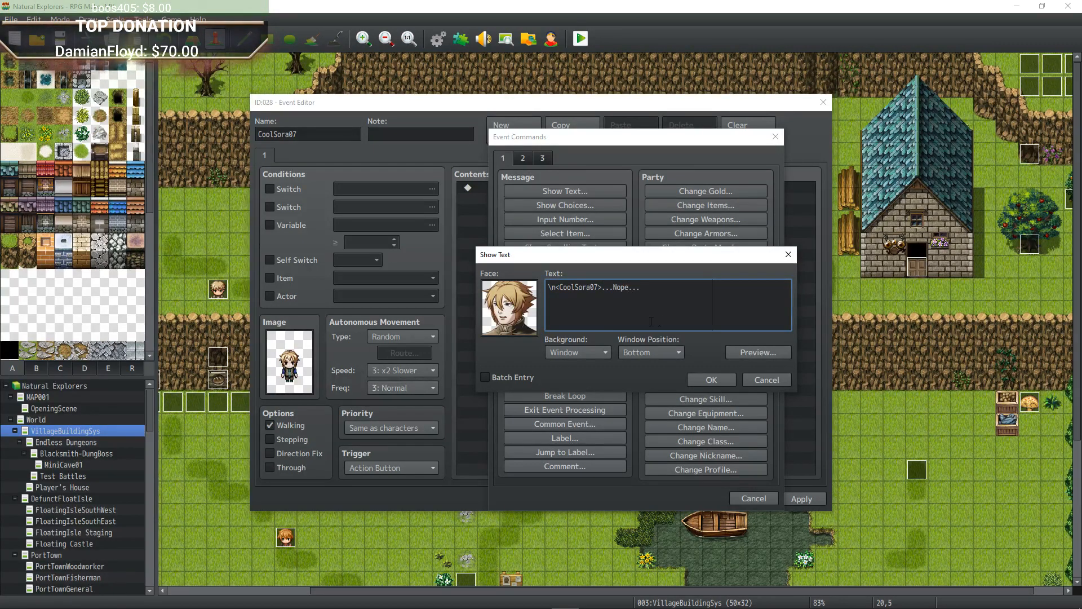
{"action": "left_click", "coordinate": [714, 379]}
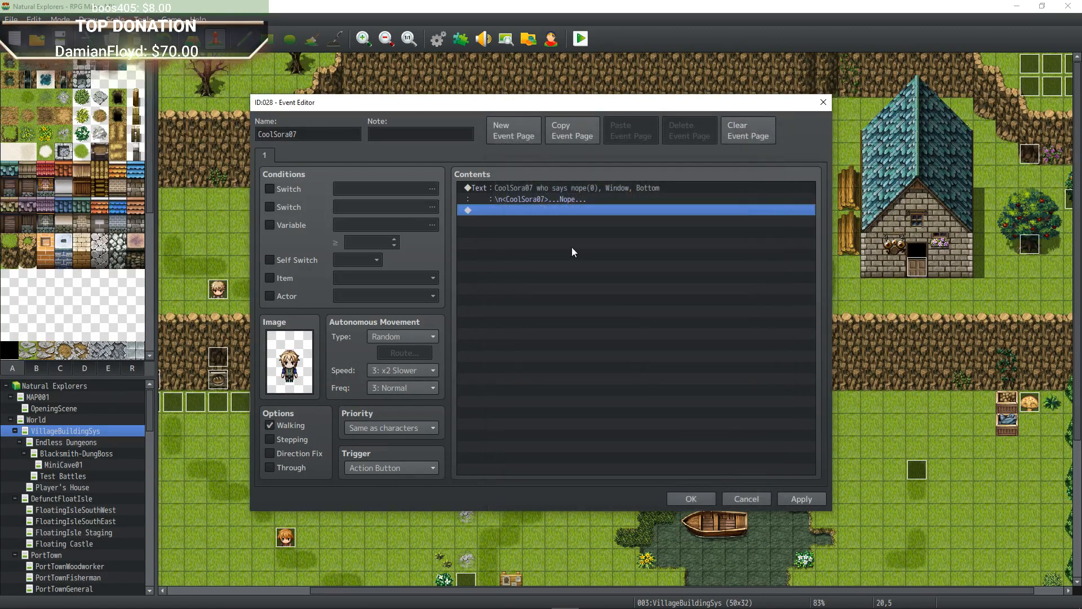
{"action": "left_click", "coordinate": [809, 501]}
{"action": "left_click", "coordinate": [691, 499]}
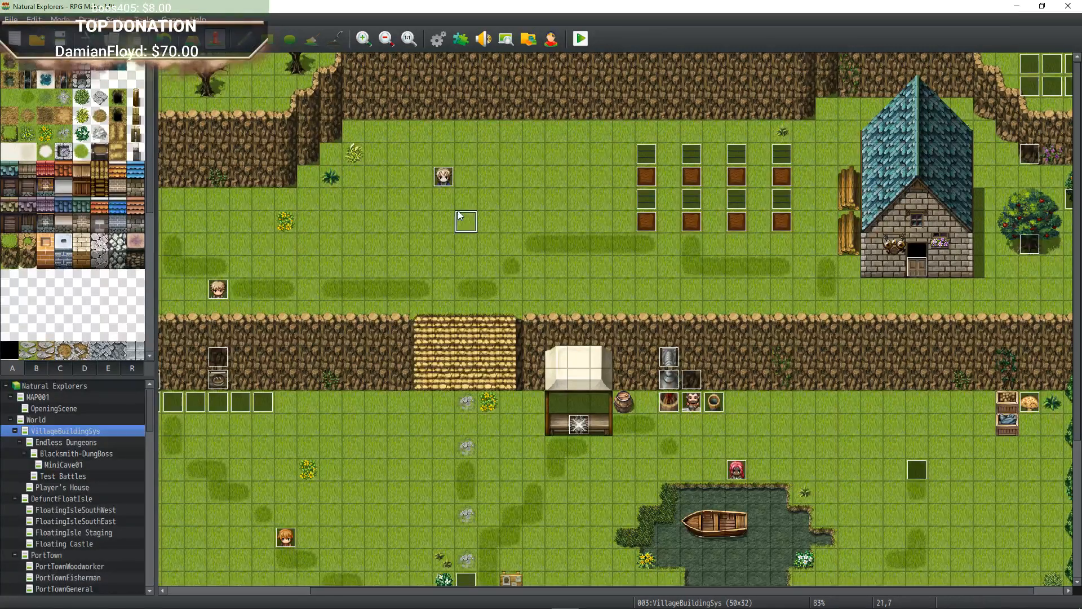
Create an event named Snoozish Cupcake Vendor at tile 22,8 with the right-facing middle sprite from the Snoozish the cupcake vendor sheet.
{"action": "double_click", "coordinate": [495, 246]}
{"action": "double_click", "coordinate": [276, 362]}
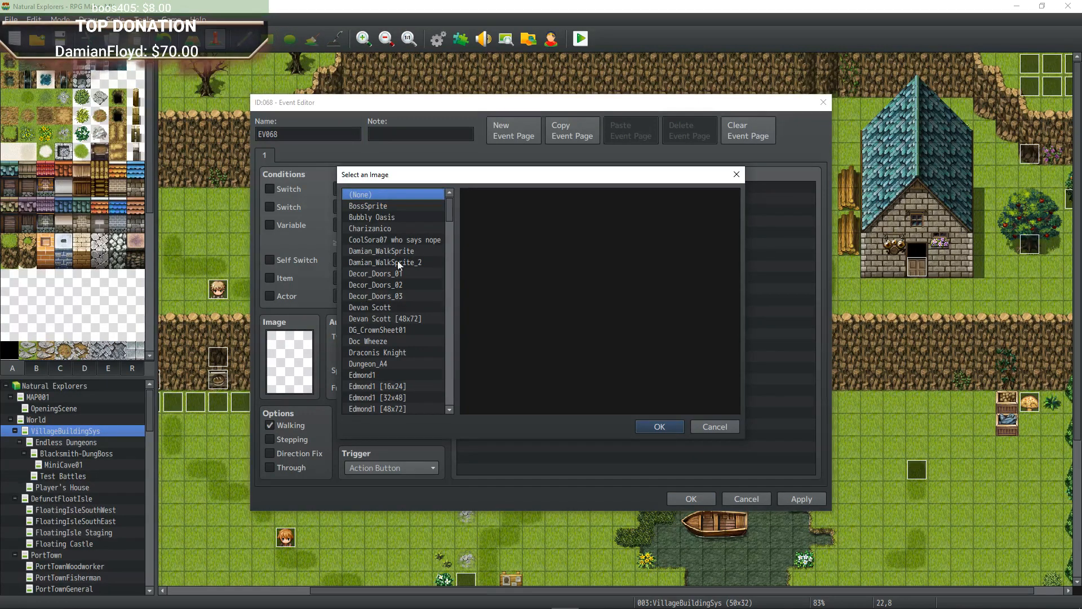
{"action": "left_click_drag", "start_coordinate": [451, 216], "coordinate": [452, 265]}
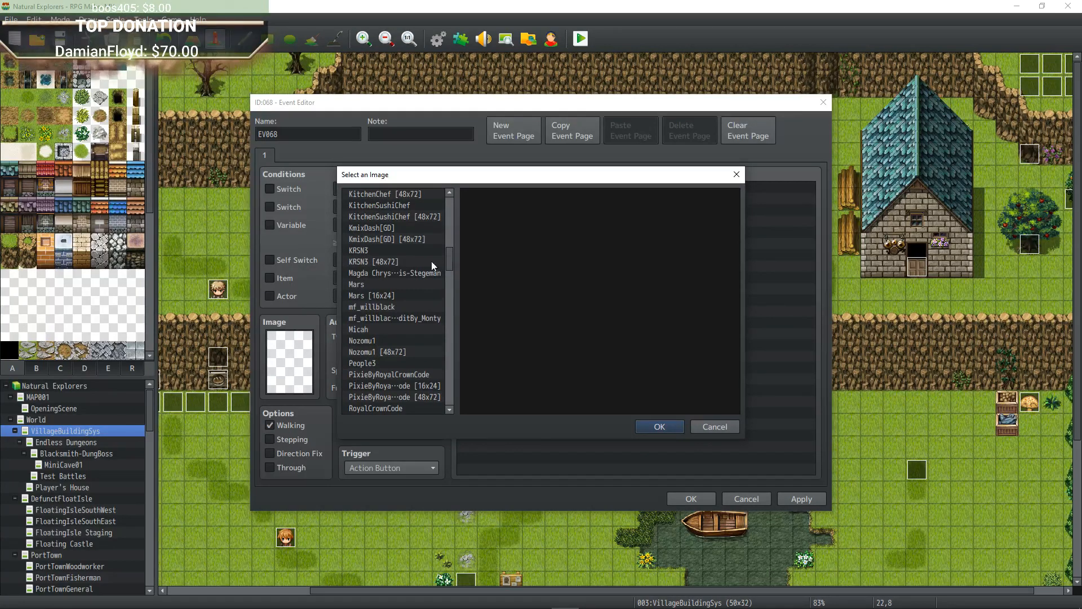
{"action": "scroll", "coordinate": [418, 280], "scroll_direction": "up", "scroll_amount": 9}
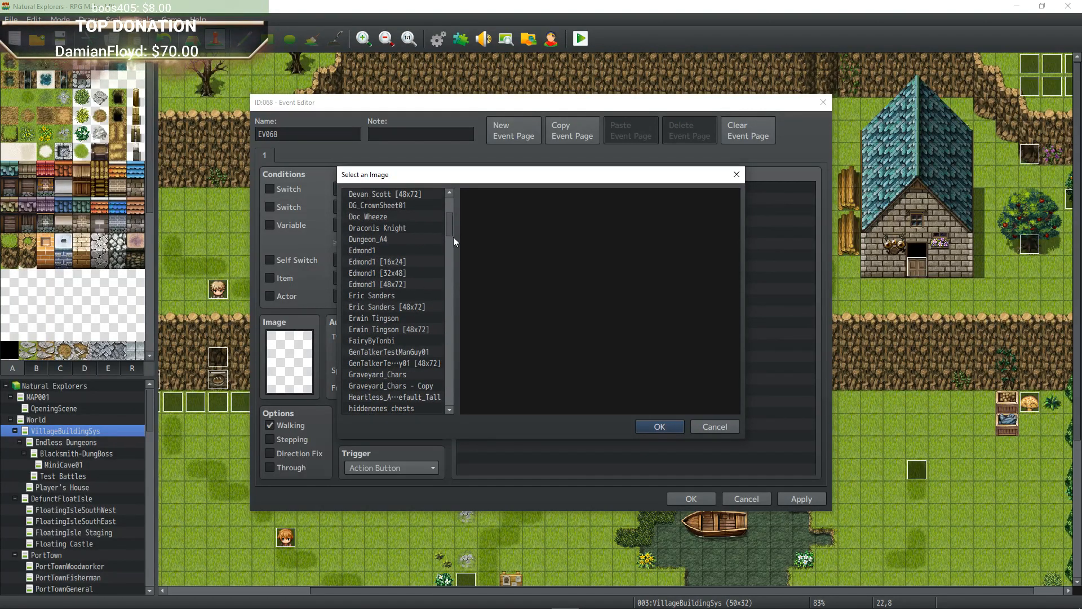
{"action": "left_click_drag", "start_coordinate": [453, 237], "coordinate": [453, 279]}
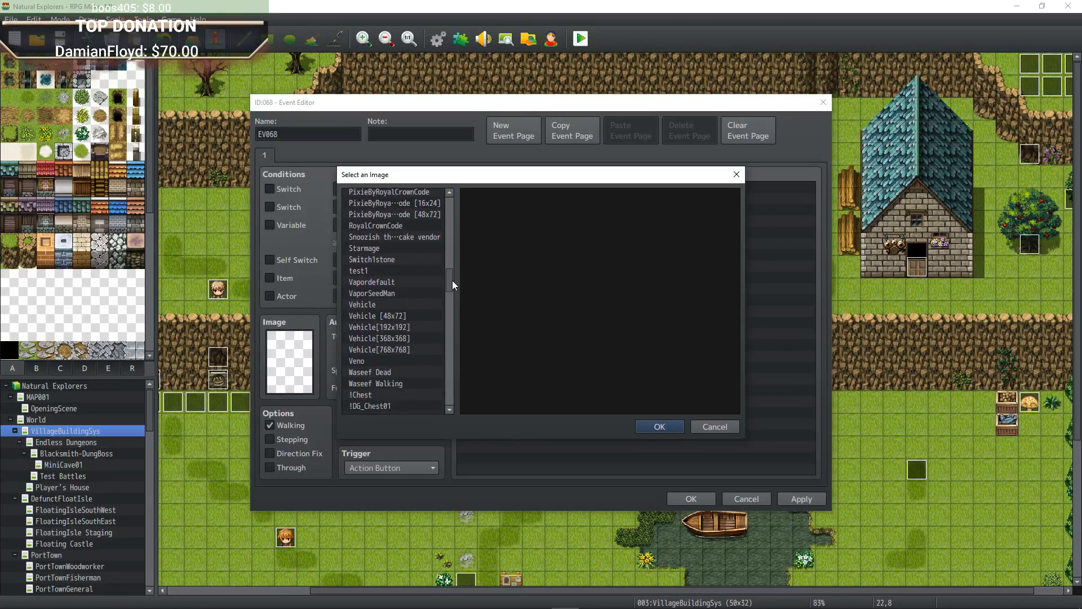
{"action": "left_click", "coordinate": [393, 251]}
{"action": "left_click", "coordinate": [395, 239]}
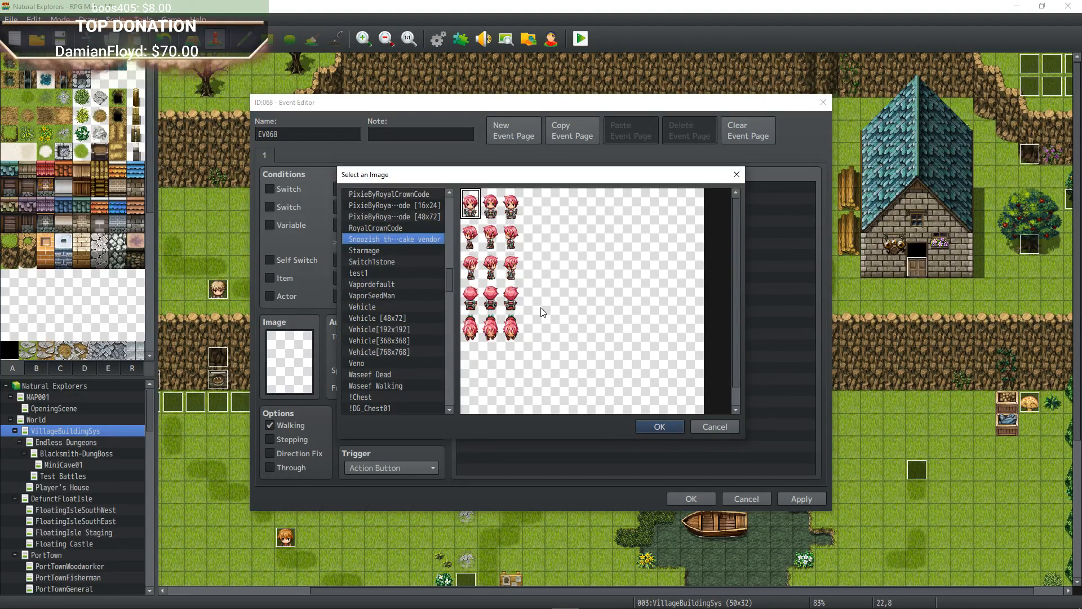
{"action": "left_click", "coordinate": [490, 271]}
{"action": "left_click", "coordinate": [654, 426]}
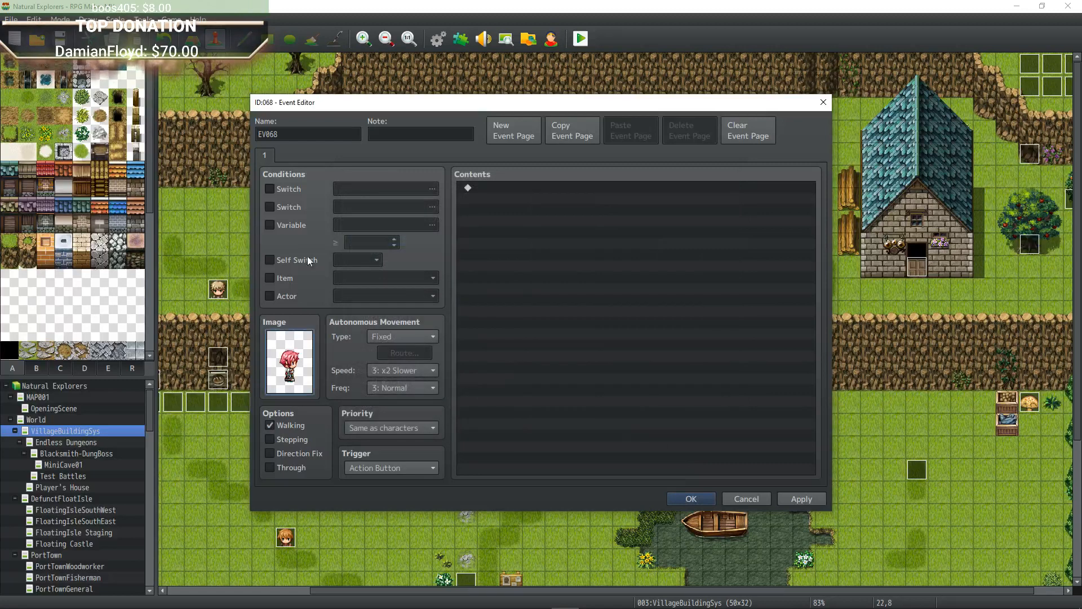
{"action": "double_click", "coordinate": [306, 135]}
{"action": "type", "text": "Snoozish Cupcake Vendor"}
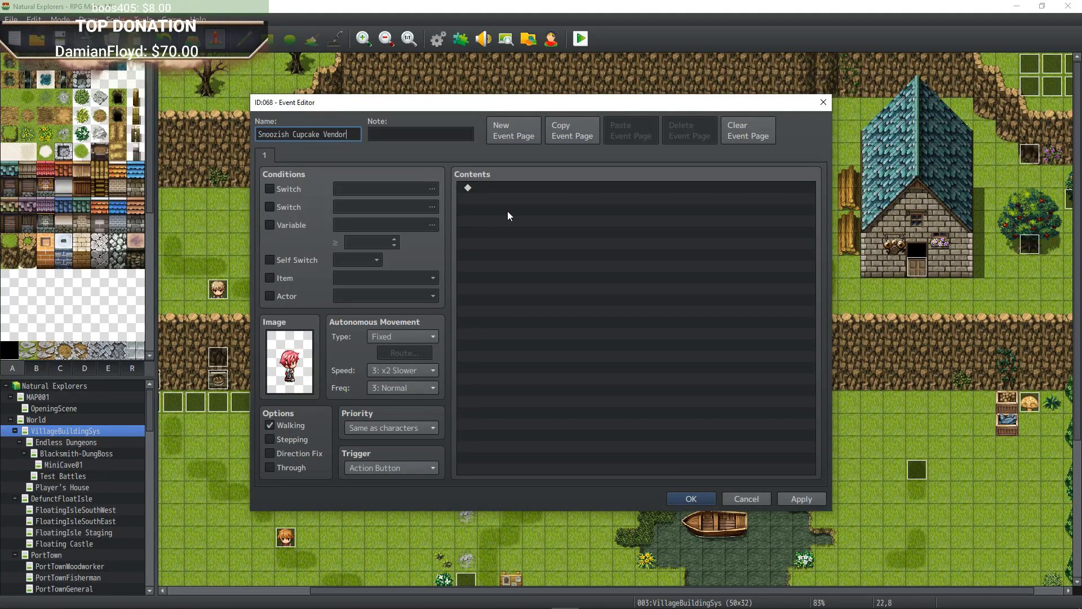
Add a Show Text command without a face reading "\n<Snoozish the cupcake vendor>Say my name, say my name.".
{"action": "right_click", "coordinate": [525, 211]}
{"action": "left_click", "coordinate": [554, 221]}
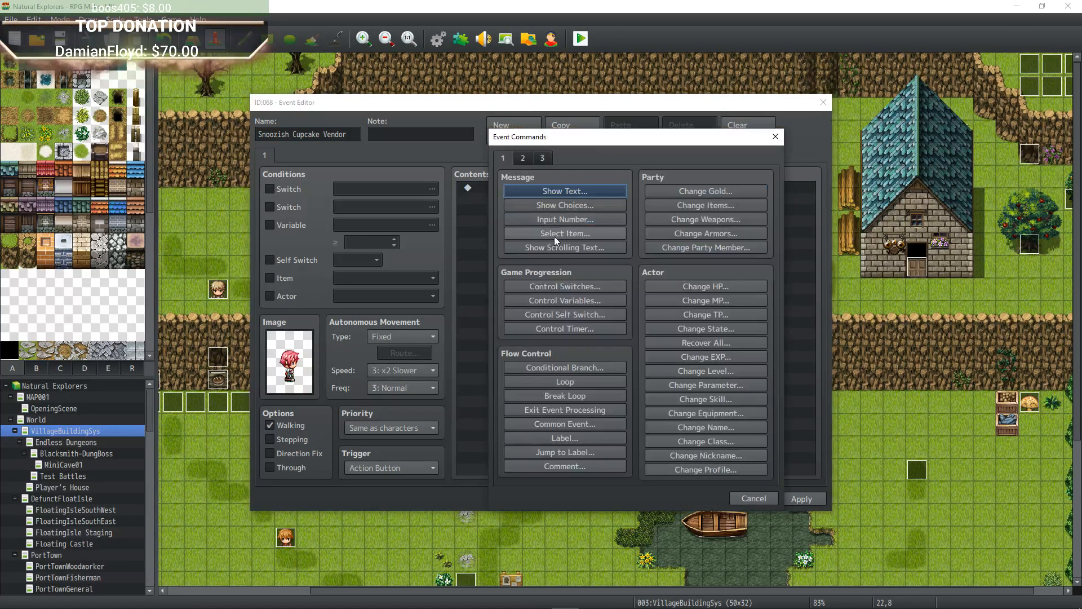
{"action": "left_click", "coordinate": [560, 191]}
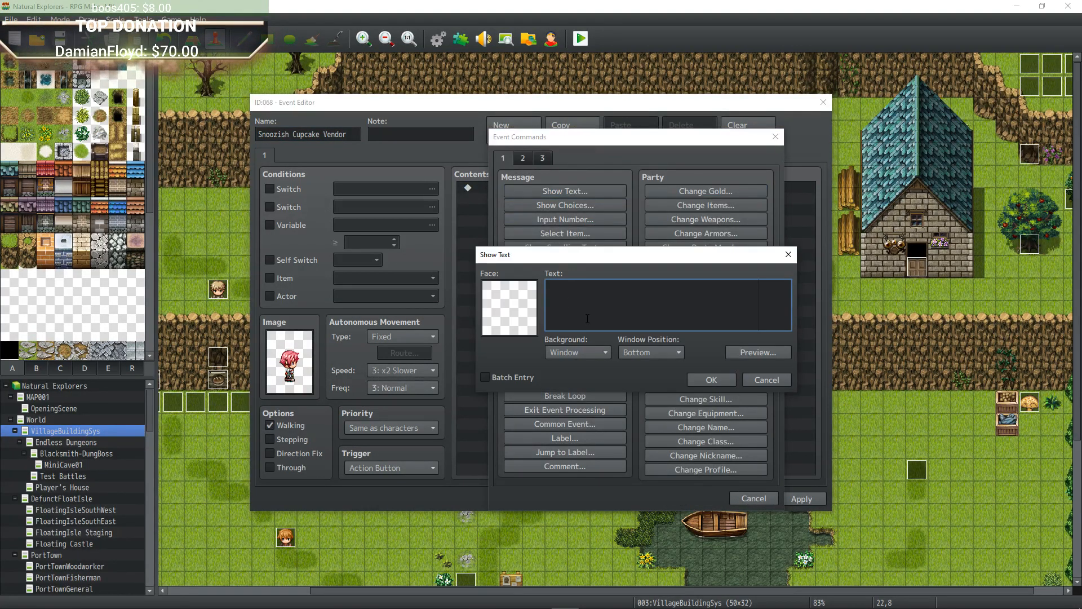
{"action": "type", "text": "\\n<"}
{"action": "key", "text": "BackSpace"}
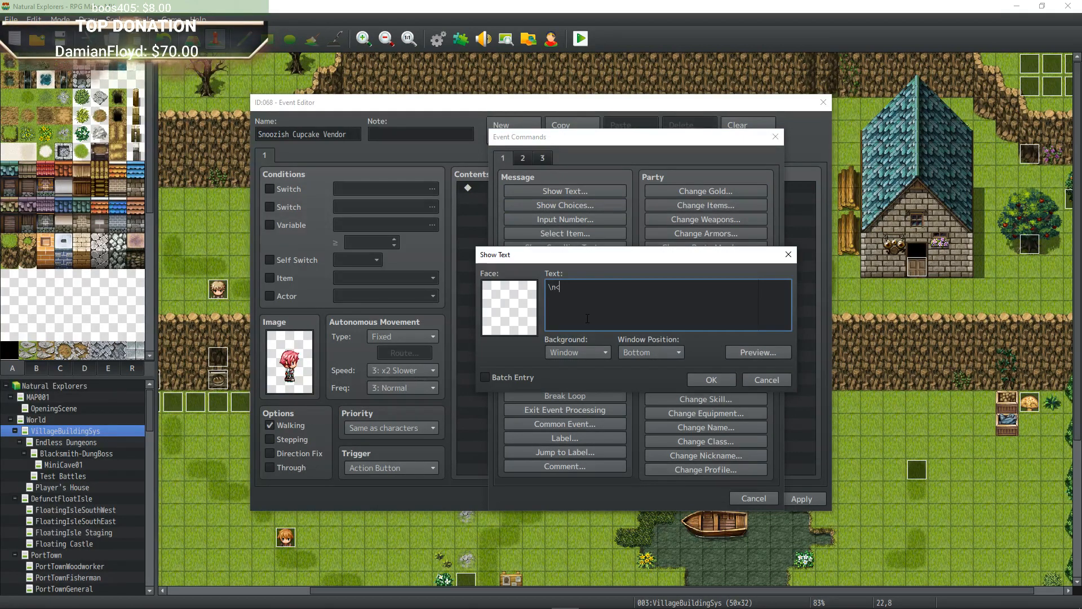
{"action": "type", "text": "Snoozish the cupcake vendor>"}
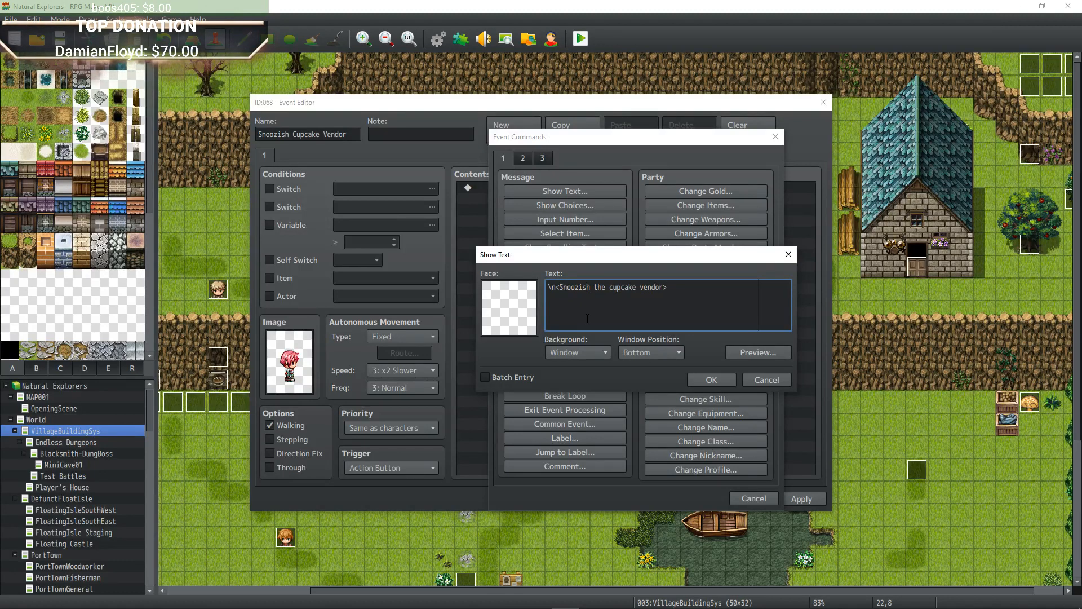
{"action": "type", "text": "Say my name, say my name."}
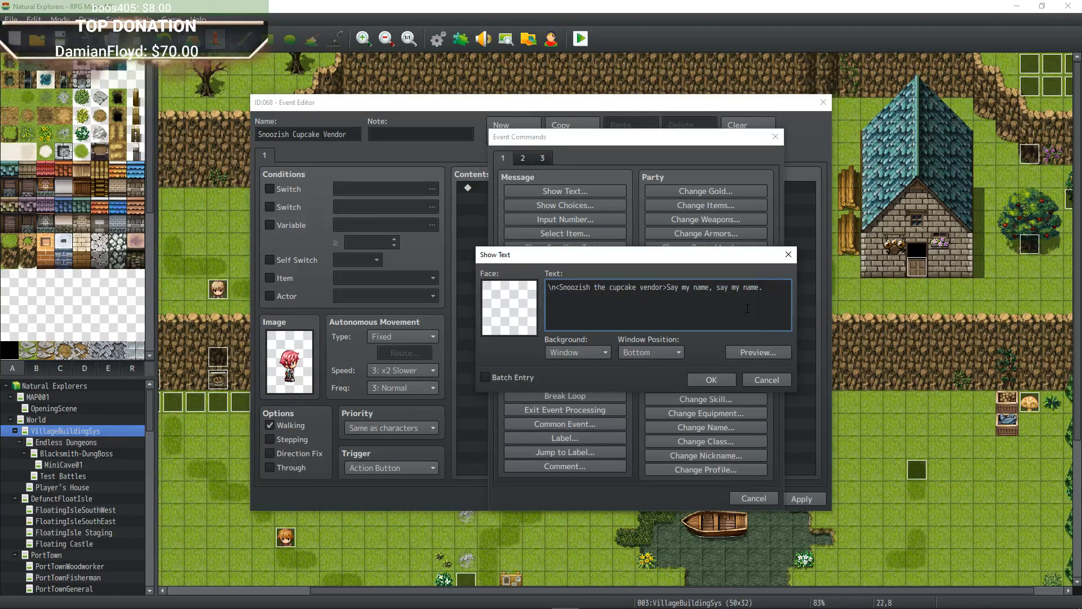
{"action": "left_click", "coordinate": [709, 380]}
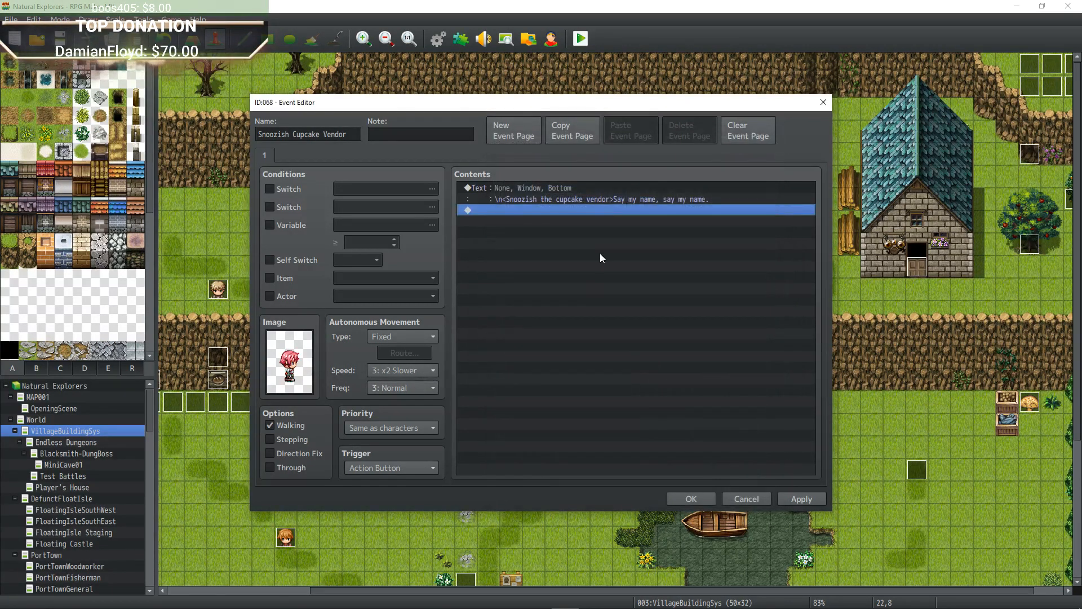
Add a Shop Processing command after the text that sells item 0090 at the standard price, and save the event.
{"action": "double_click", "coordinate": [578, 217]}
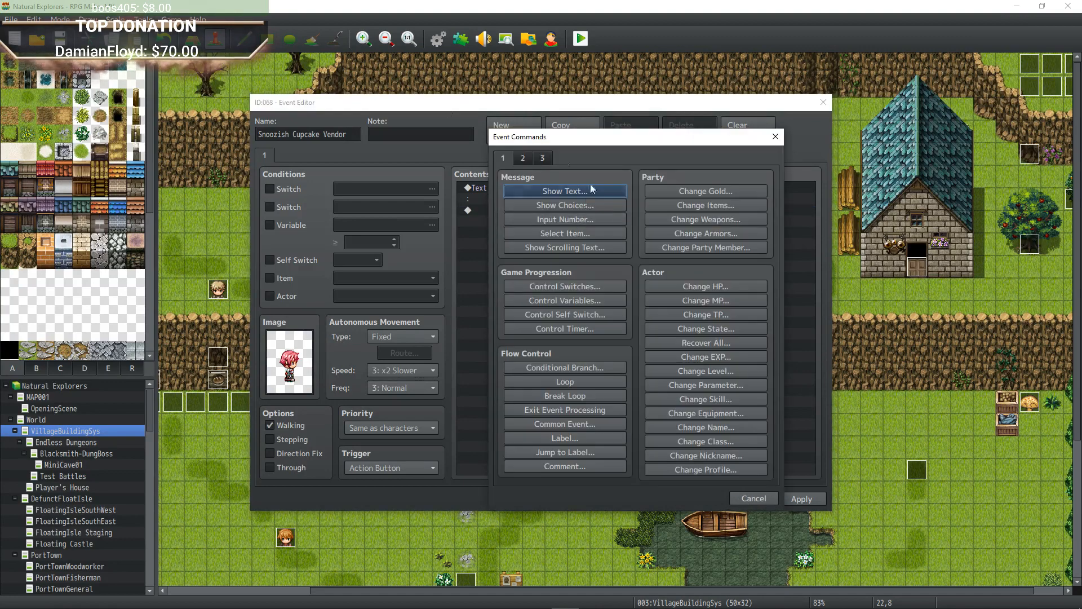
{"action": "left_click", "coordinate": [519, 158]}
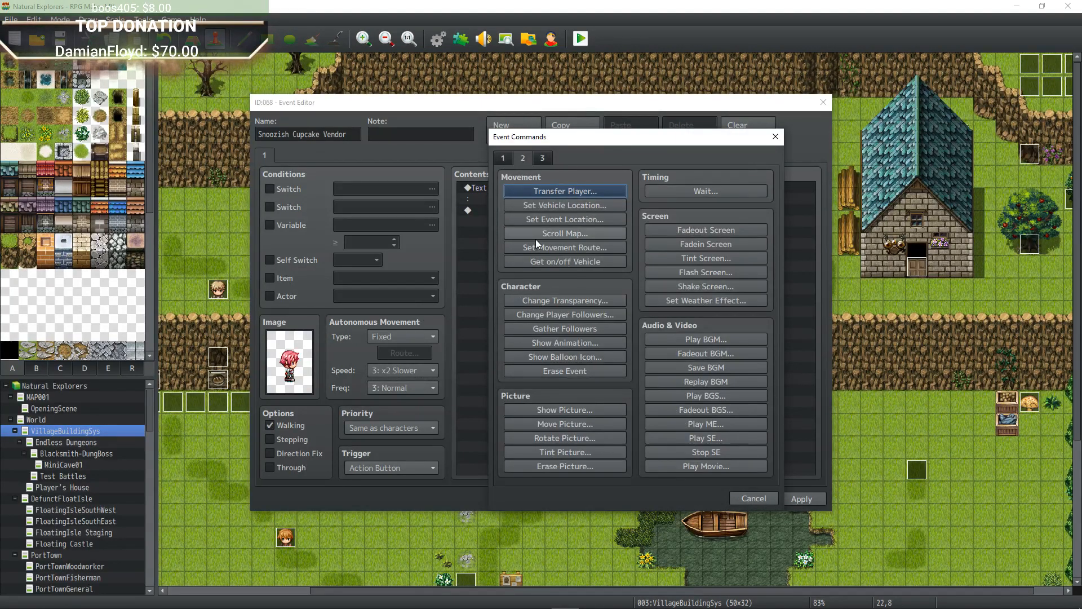
{"action": "left_click", "coordinate": [543, 159]}
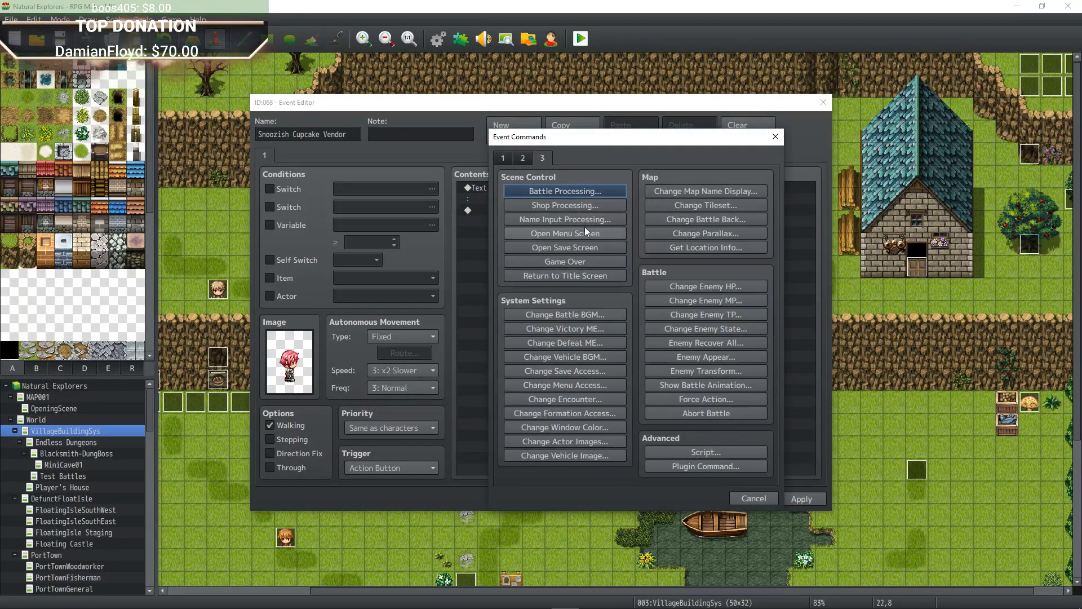
{"action": "left_click", "coordinate": [584, 205]}
{"action": "double_click", "coordinate": [628, 260]}
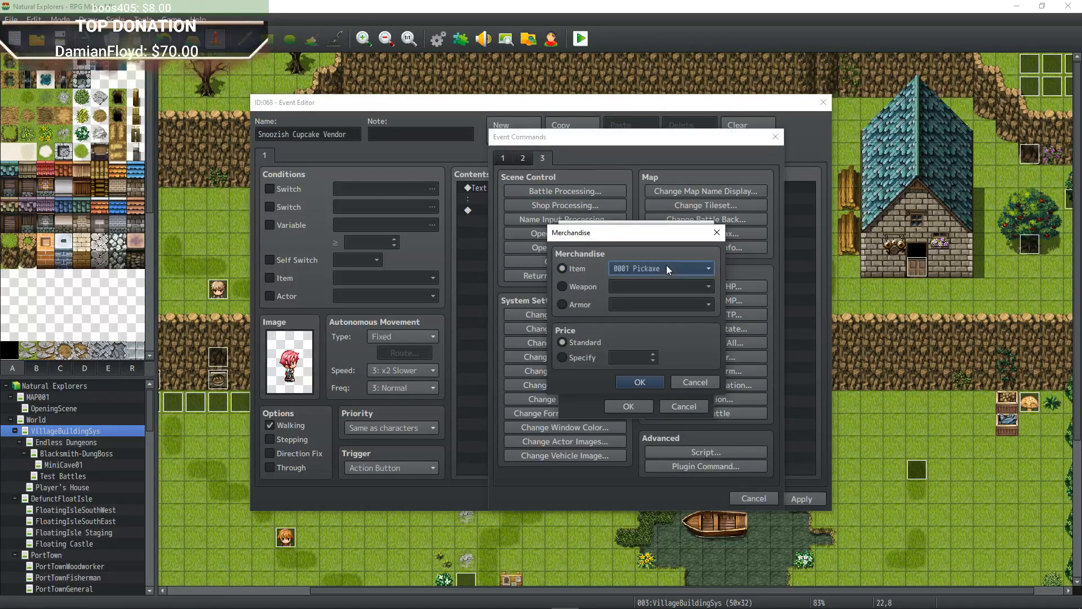
{"action": "left_click", "coordinate": [666, 268]}
{"action": "left_click_drag", "start_coordinate": [712, 299], "coordinate": [713, 442]}
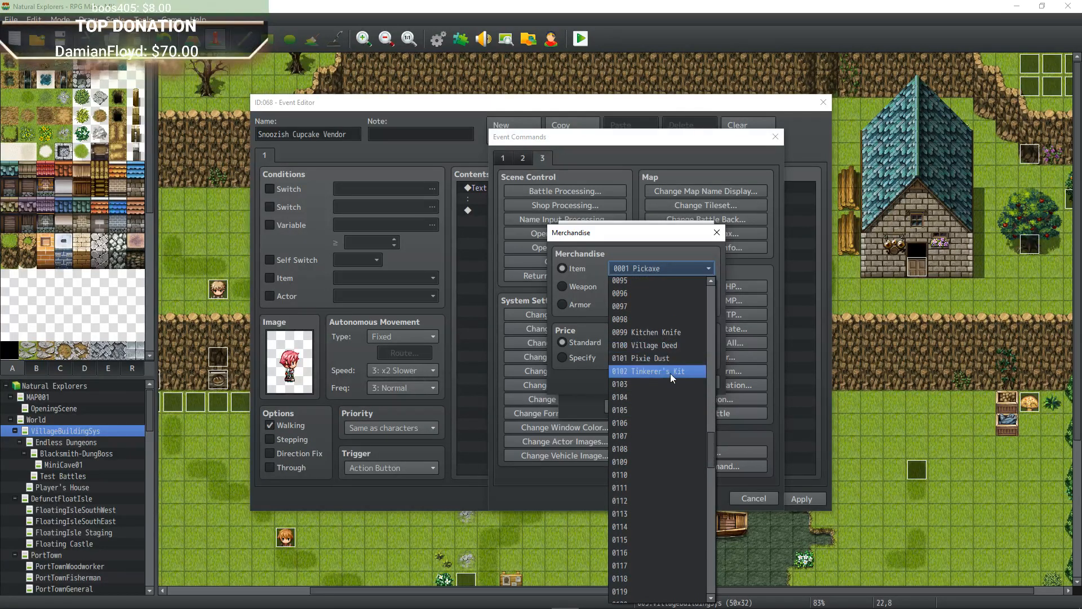
{"action": "scroll", "coordinate": [664, 385], "scroll_direction": "down", "scroll_amount": 1}
{"action": "scroll", "coordinate": [663, 384], "scroll_direction": "up", "scroll_amount": 3}
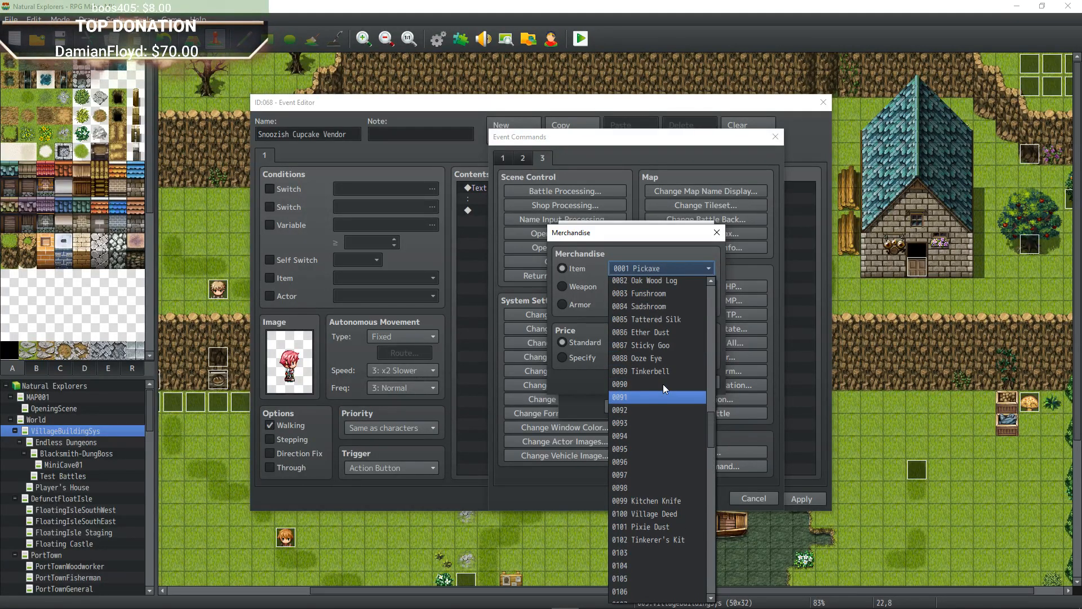
{"action": "left_click_drag", "start_coordinate": [710, 445], "coordinate": [708, 411]}
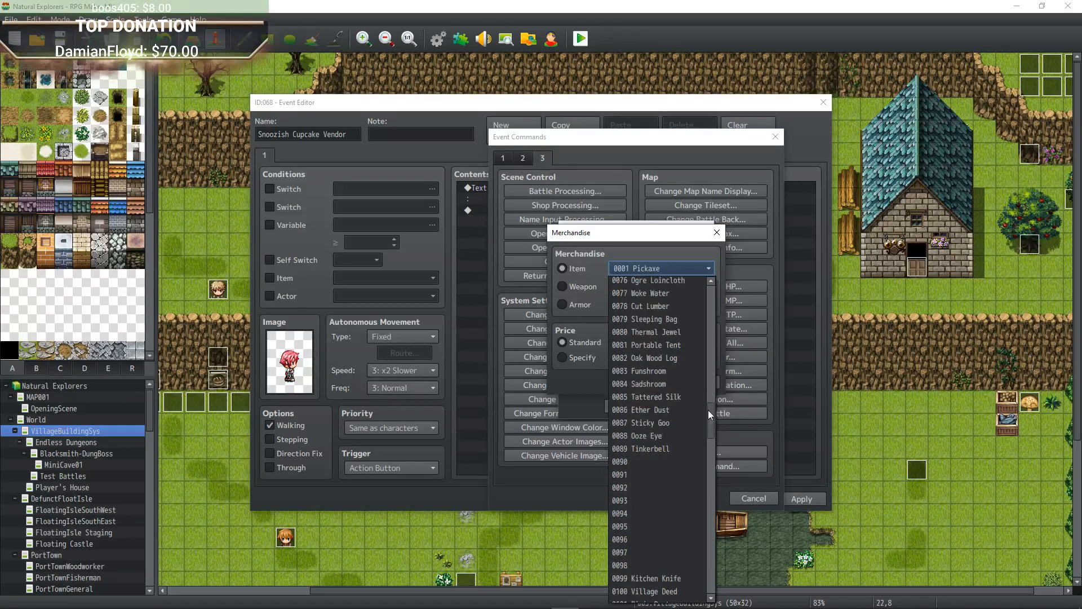
{"action": "left_click", "coordinate": [655, 460]}
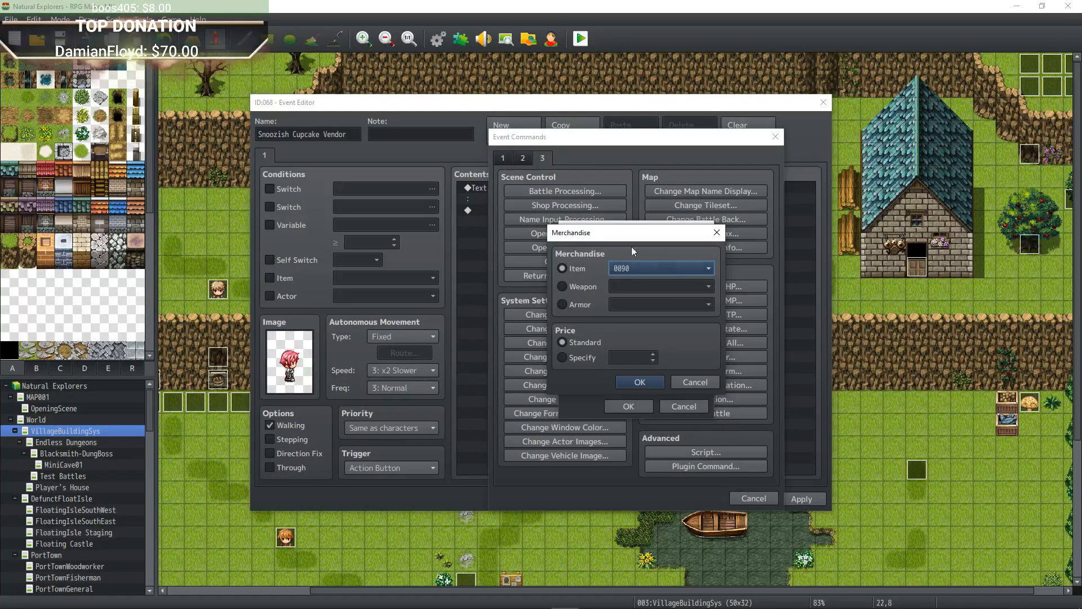
{"action": "left_click", "coordinate": [640, 382]}
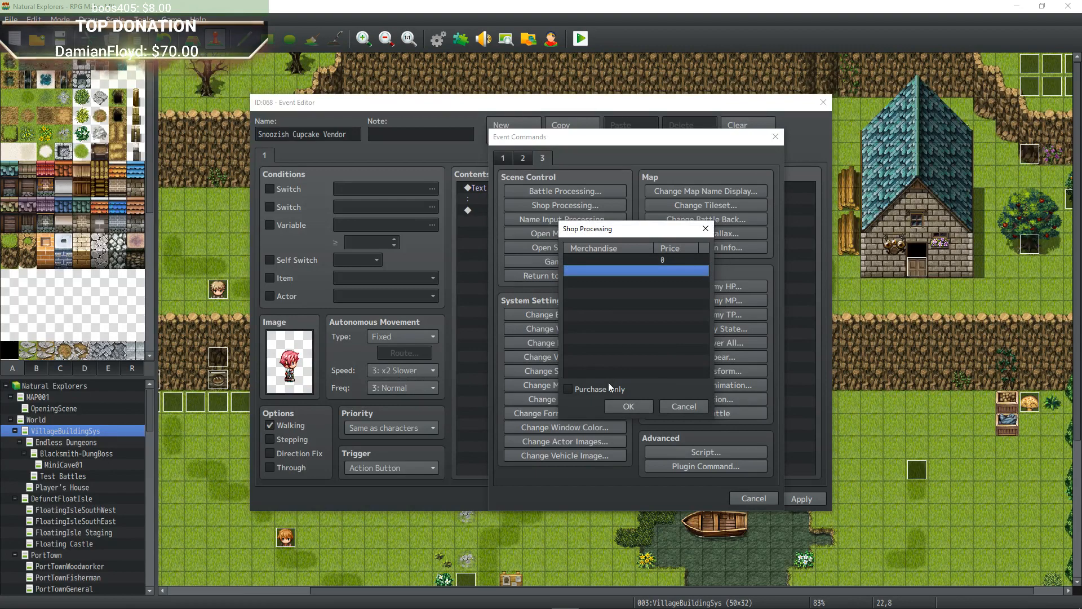
{"action": "left_click", "coordinate": [630, 406]}
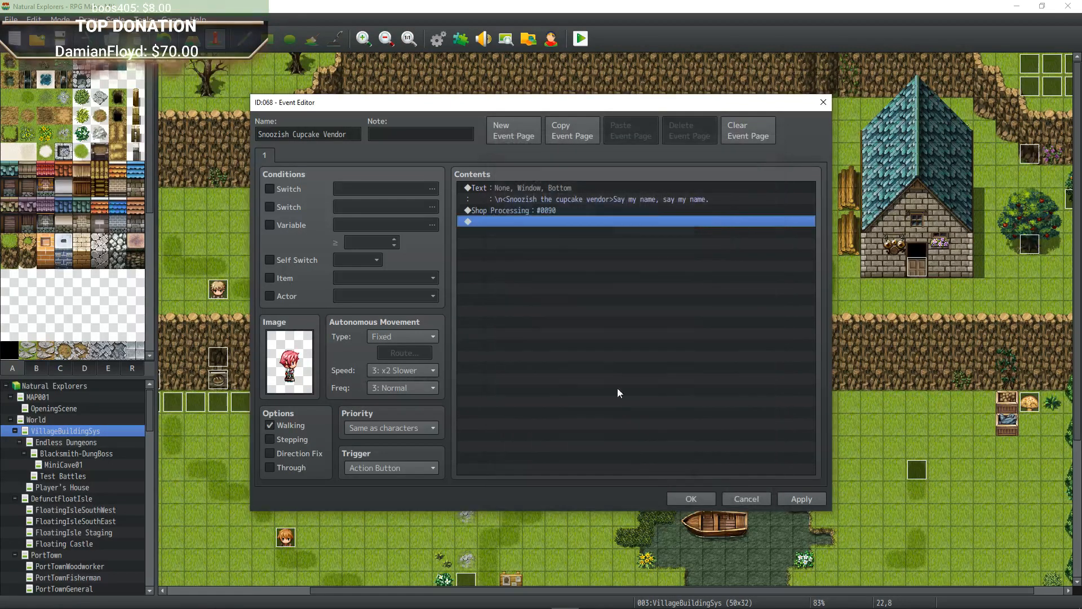
{"action": "left_click", "coordinate": [798, 500]}
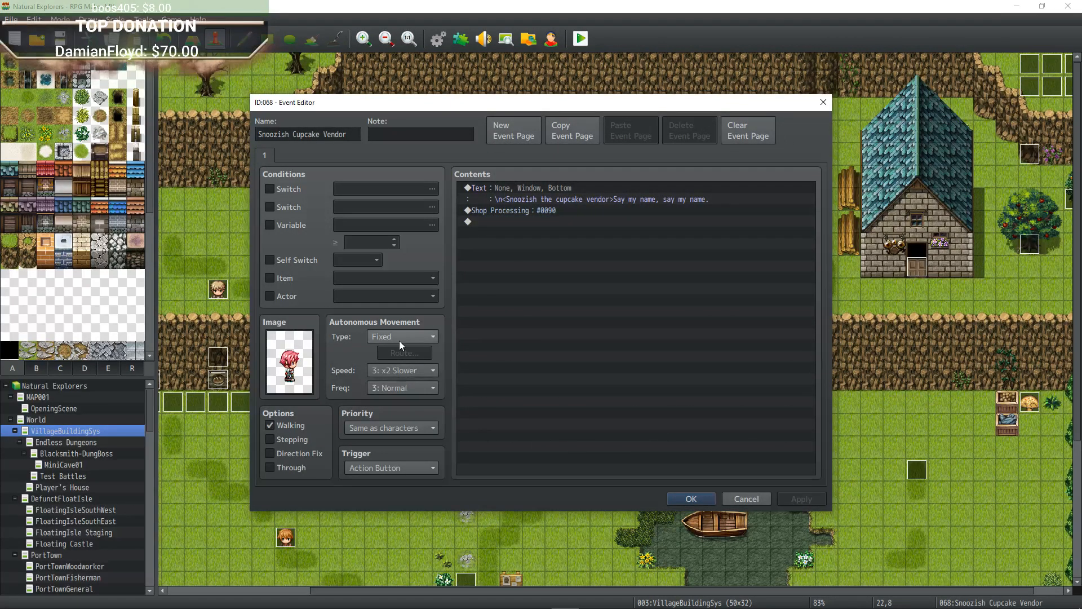
{"action": "left_click", "coordinate": [689, 499]}
Move the Snoozish Cupcake Vendor event to tile 2,20, beside the row of trees at the map's west edge.
{"action": "scroll", "coordinate": [495, 244], "scroll_direction": "down", "scroll_amount": 3}
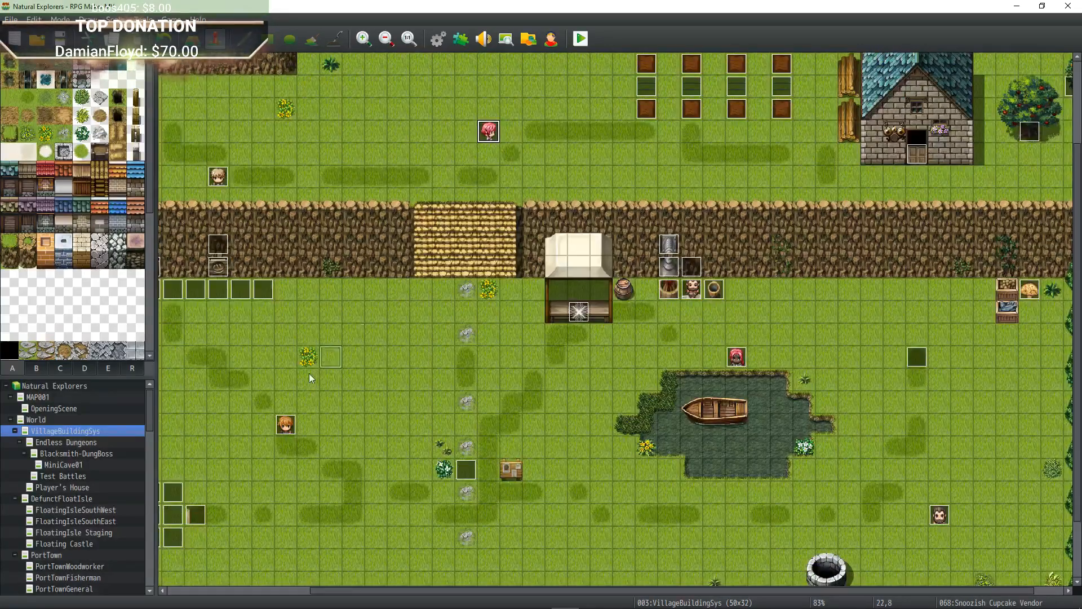
{"action": "left_click_drag", "start_coordinate": [309, 373], "coordinate": [218, 403]}
{"action": "scroll", "coordinate": [287, 469], "scroll_direction": "down", "scroll_amount": 2}
{"action": "middle_click_drag", "start_coordinate": [300, 480], "coordinate": [210, 463]}
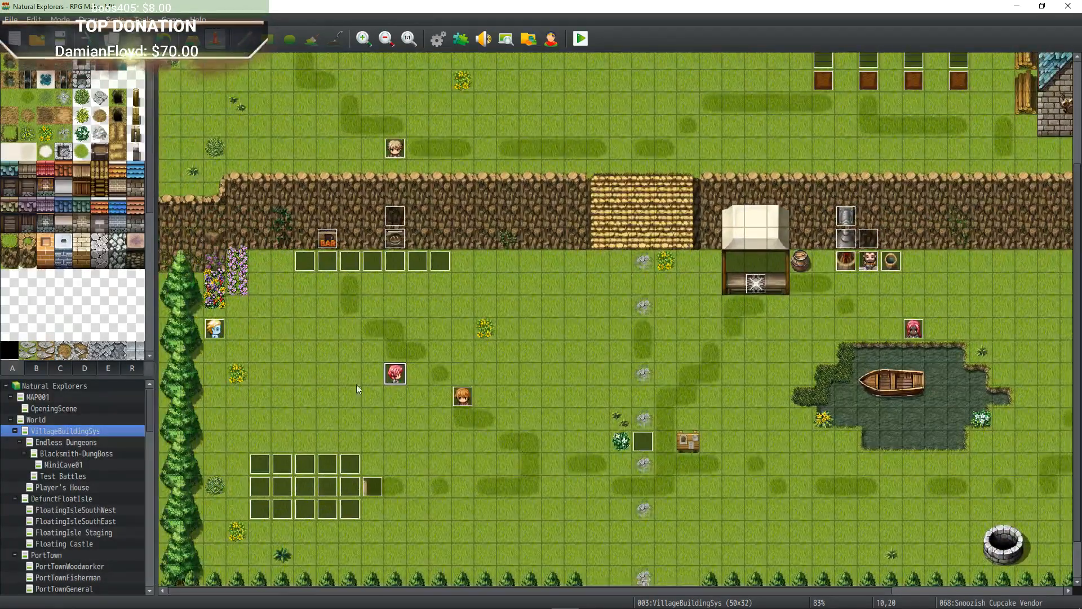
{"action": "left_click_drag", "start_coordinate": [395, 373], "coordinate": [214, 375]}
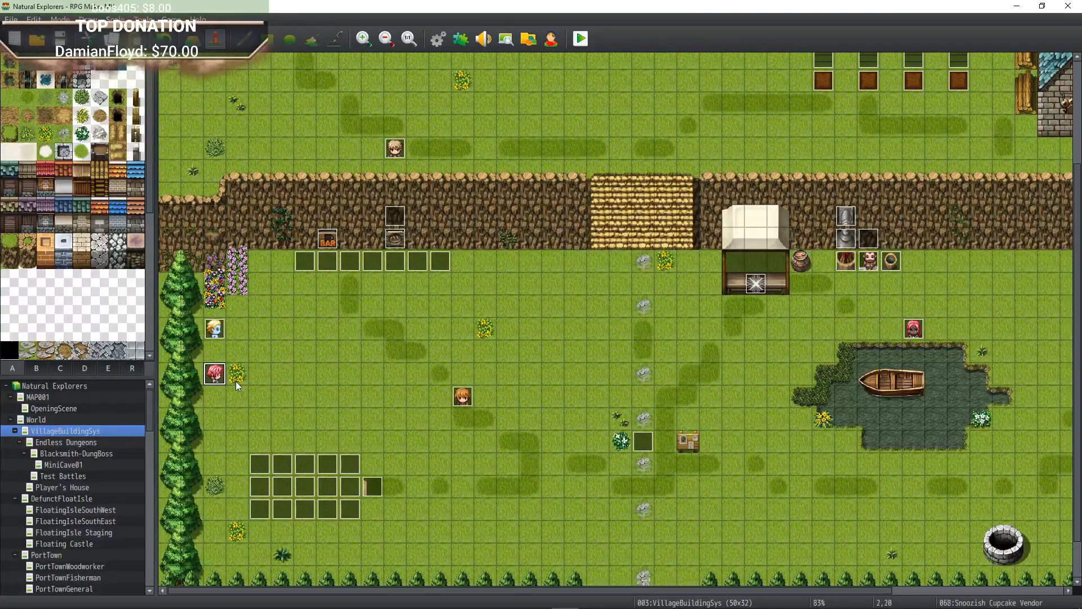
Draw a two-tile horizontal bench starting at tile 3,20, directly east of the Snoozish Cupcake Vendor event, and return to event editing.
{"action": "left_click", "coordinate": [237, 378]}
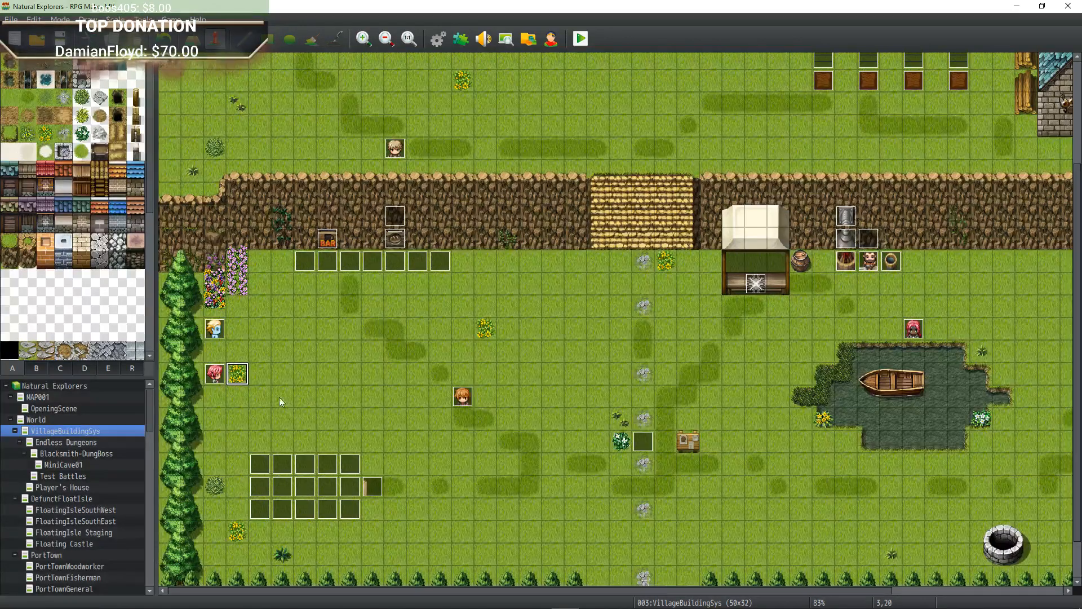
{"action": "left_click", "coordinate": [35, 366]}
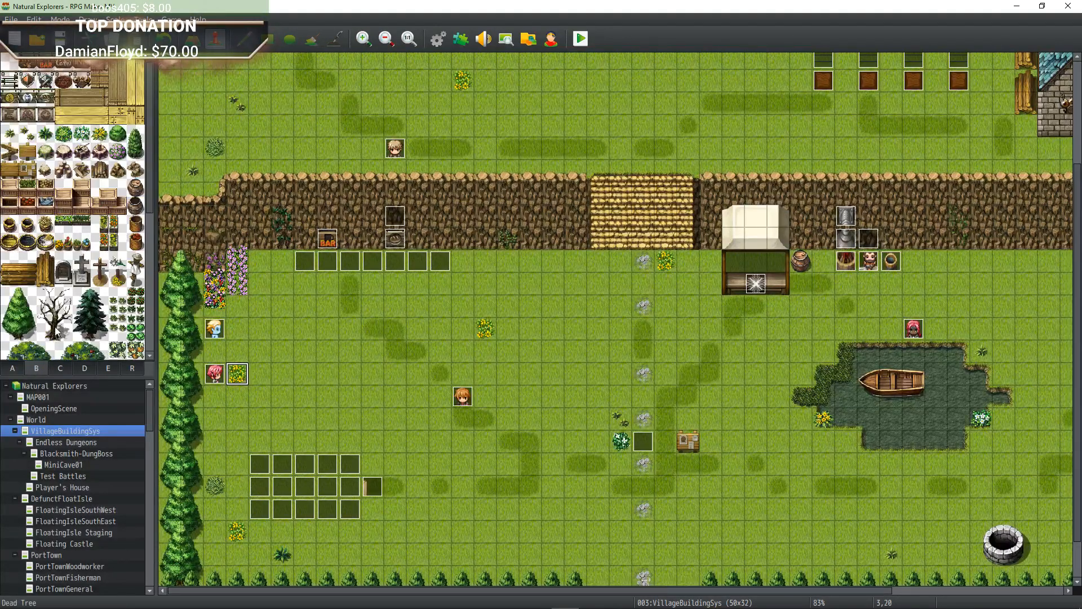
{"action": "scroll", "coordinate": [89, 260], "scroll_direction": "down", "scroll_amount": 2}
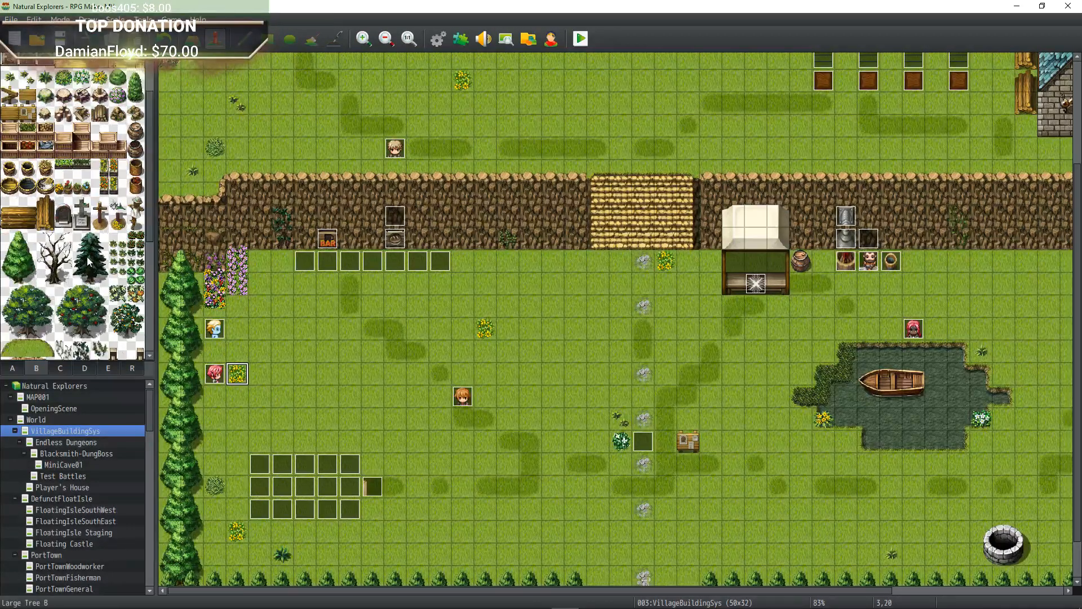
{"action": "scroll", "coordinate": [88, 261], "scroll_direction": "down", "scroll_amount": 6}
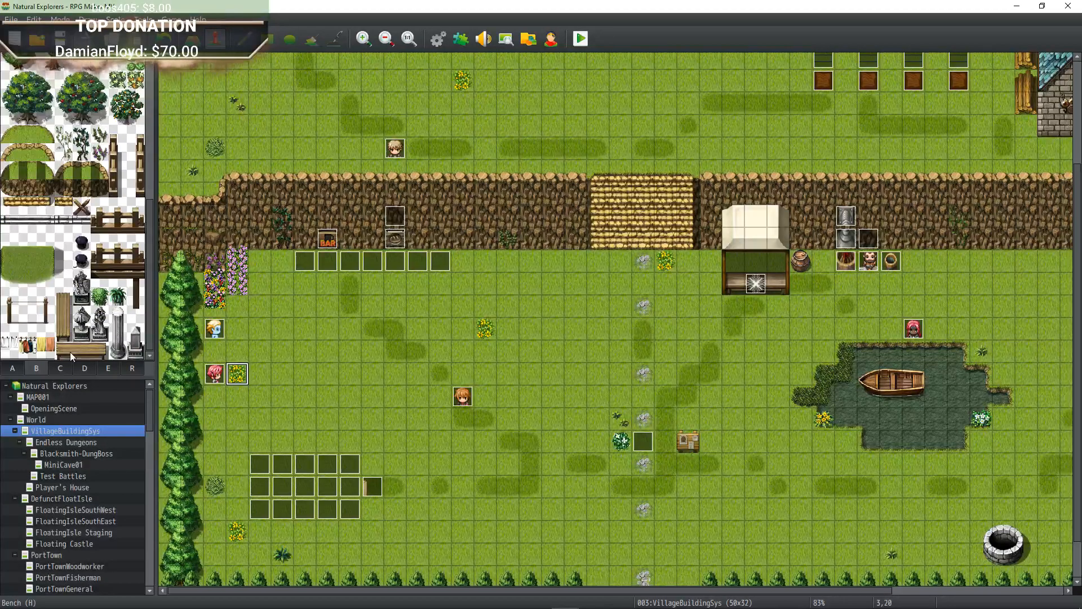
{"action": "left_click", "coordinate": [69, 350]}
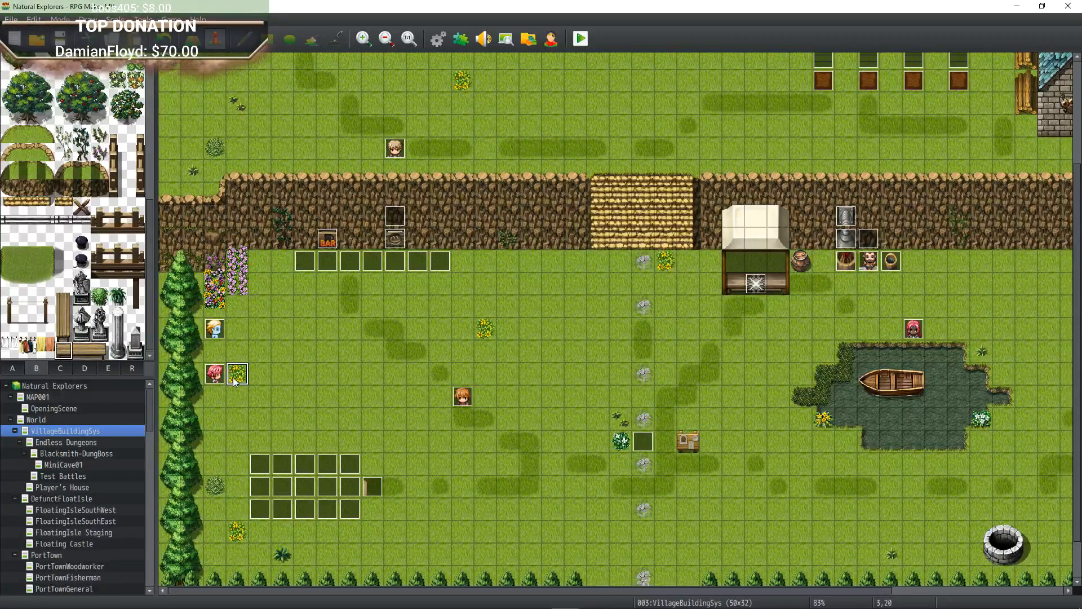
{"action": "left_click", "coordinate": [194, 39]}
{"action": "left_click", "coordinate": [236, 377]}
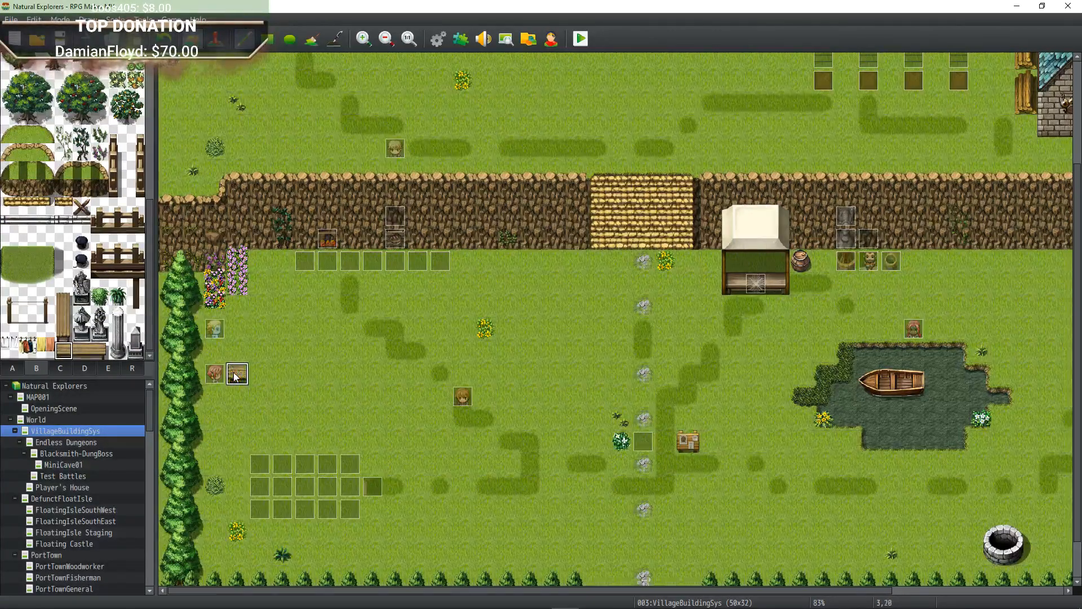
{"action": "left_click", "coordinate": [100, 350]}
{"action": "left_click", "coordinate": [260, 377]}
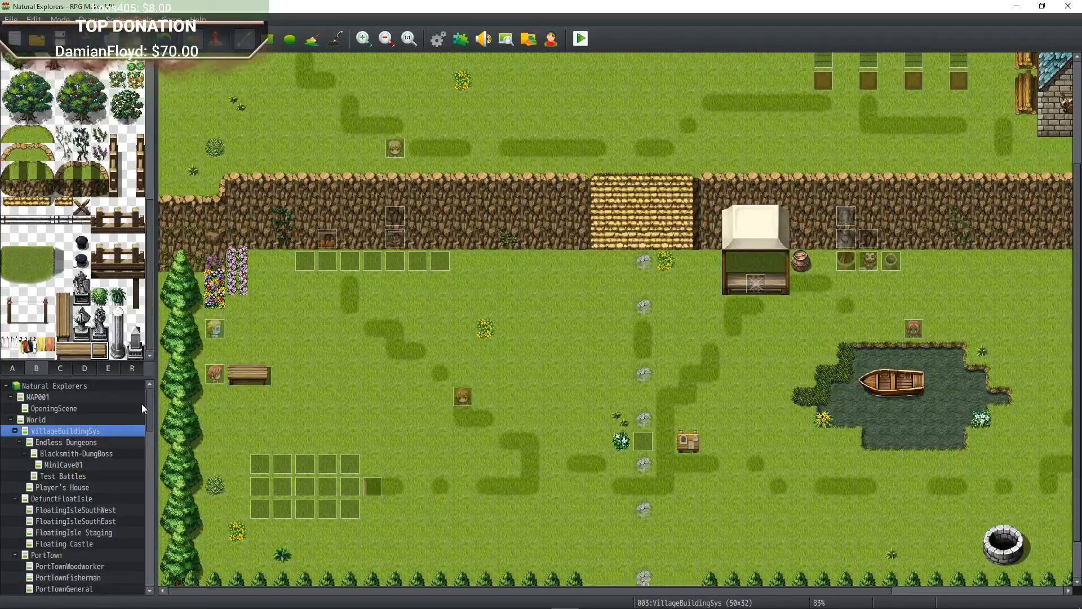
{"action": "left_click", "coordinate": [216, 40]}
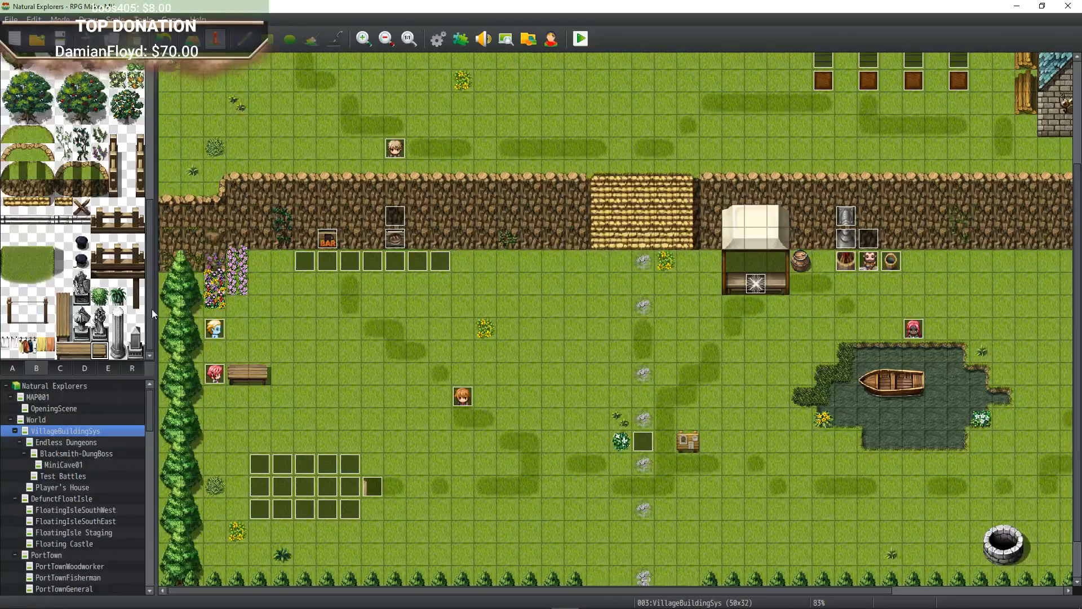
Replace the bench beside the Snoozish Cupcake Vendor event with a two-tile-high Stacked Crates A column at tiles 2,19 and 2,20.
{"action": "scroll", "coordinate": [120, 273], "scroll_direction": "up", "scroll_amount": 3}
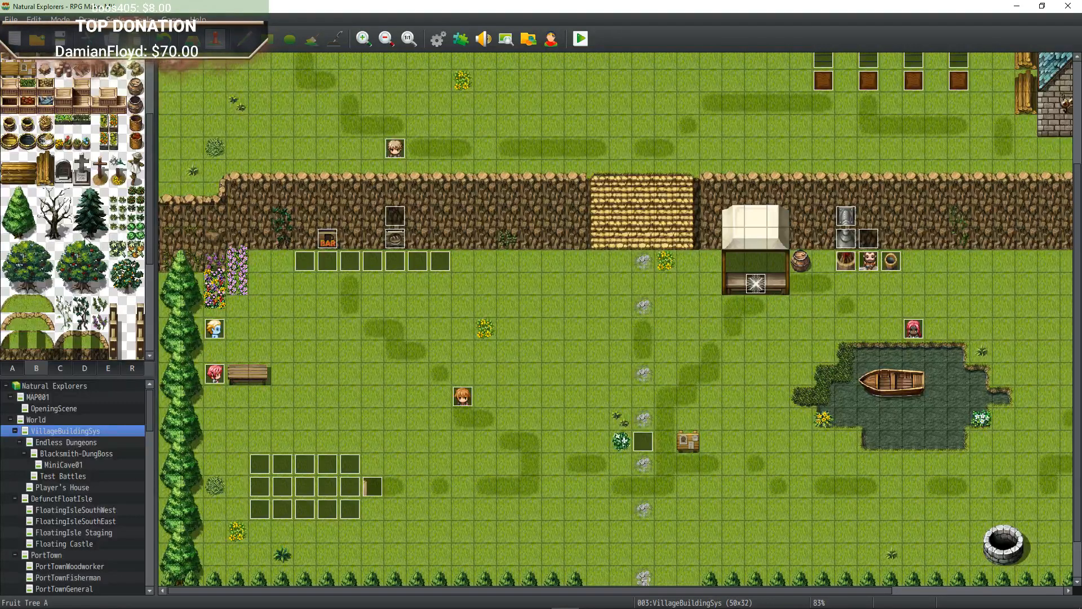
{"action": "scroll", "coordinate": [27, 265], "scroll_direction": "down", "scroll_amount": 2}
{"action": "key", "text": "F5"}
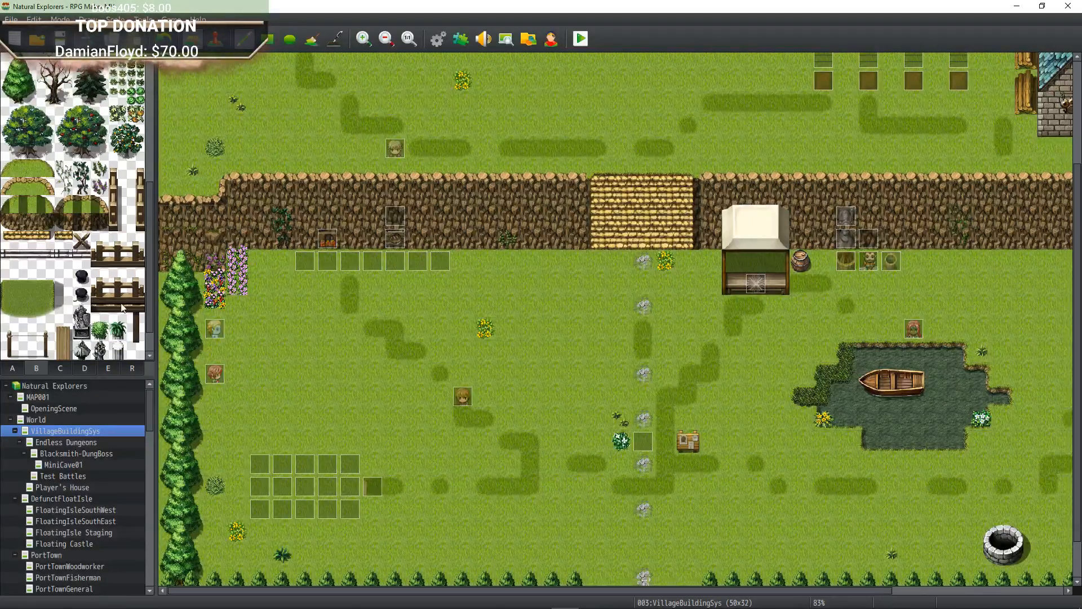
{"action": "scroll", "coordinate": [59, 276], "scroll_direction": "down", "scroll_amount": 1}
{"action": "scroll", "coordinate": [88, 313], "scroll_direction": "up", "scroll_amount": 5}
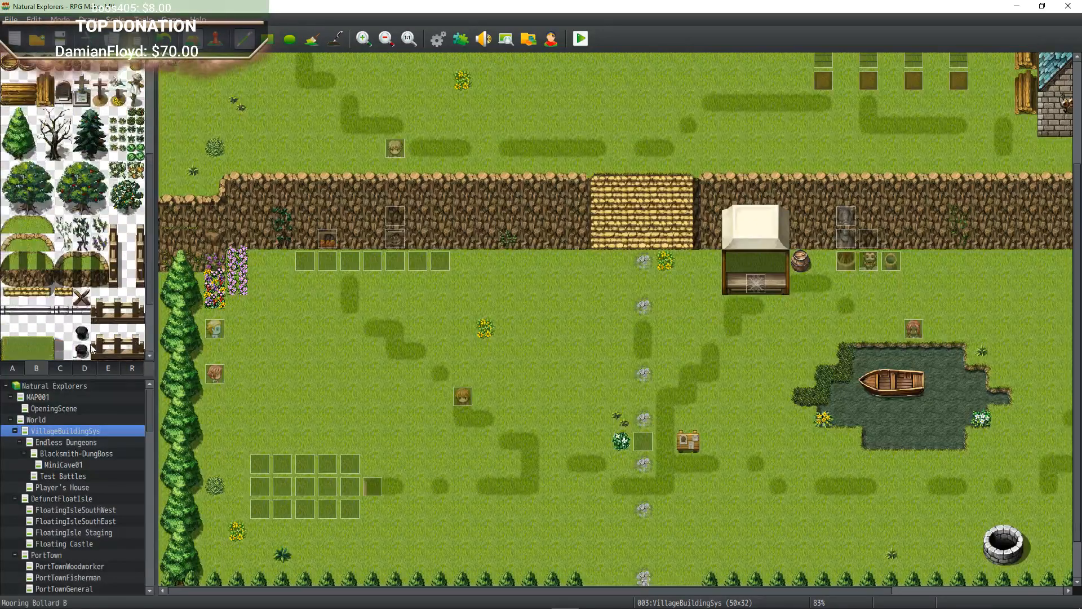
{"action": "scroll", "coordinate": [96, 223], "scroll_direction": "up", "scroll_amount": 1}
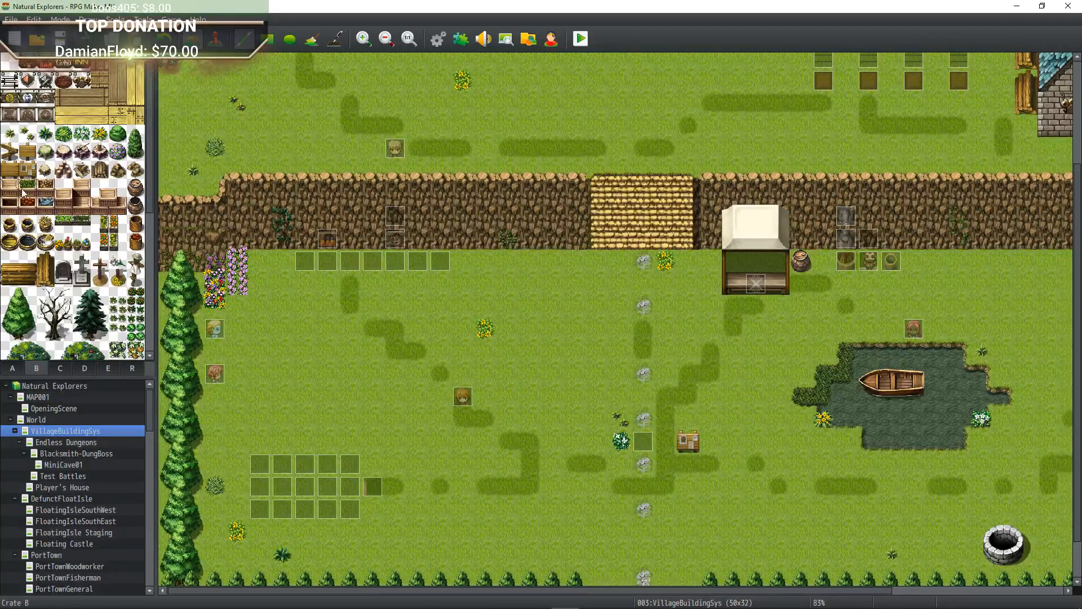
{"action": "left_click", "coordinate": [63, 187]}
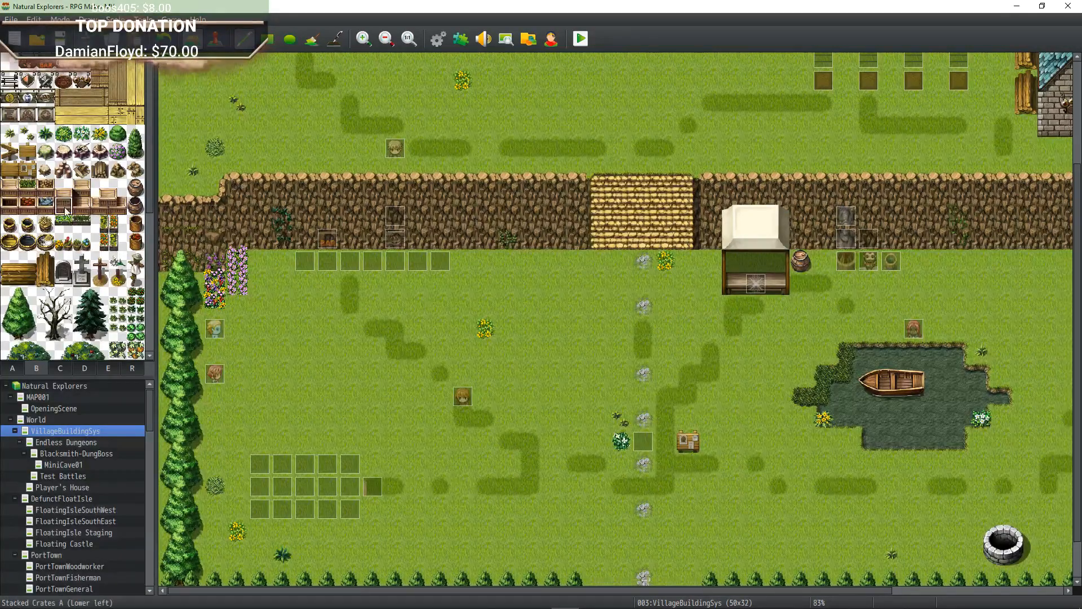
{"action": "left_click", "coordinate": [9, 187]}
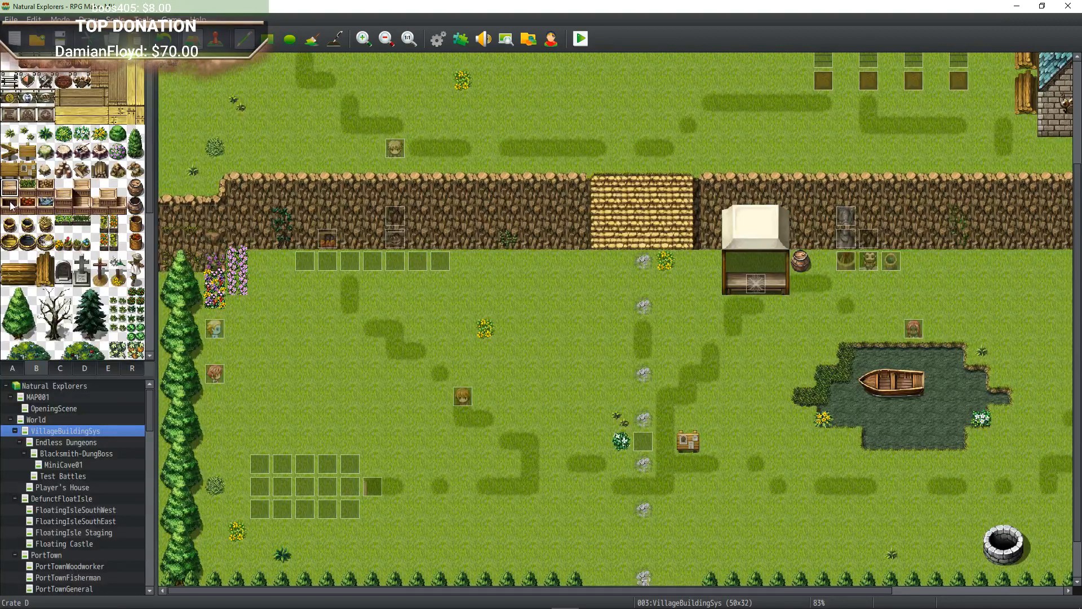
{"action": "left_click_drag", "start_coordinate": [64, 190], "coordinate": [68, 212]}
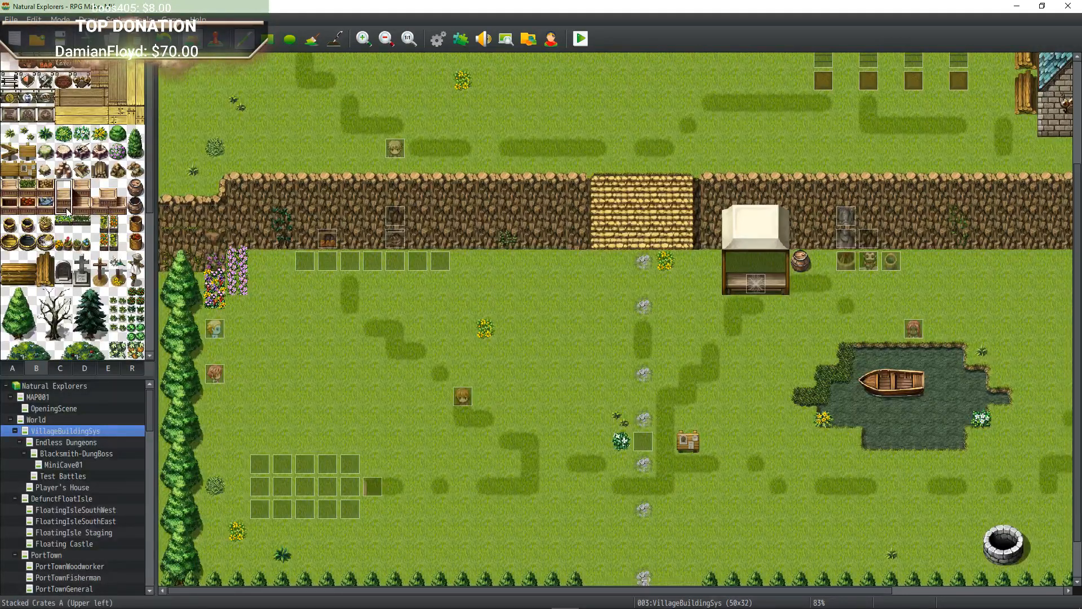
{"action": "left_click", "coordinate": [207, 364]}
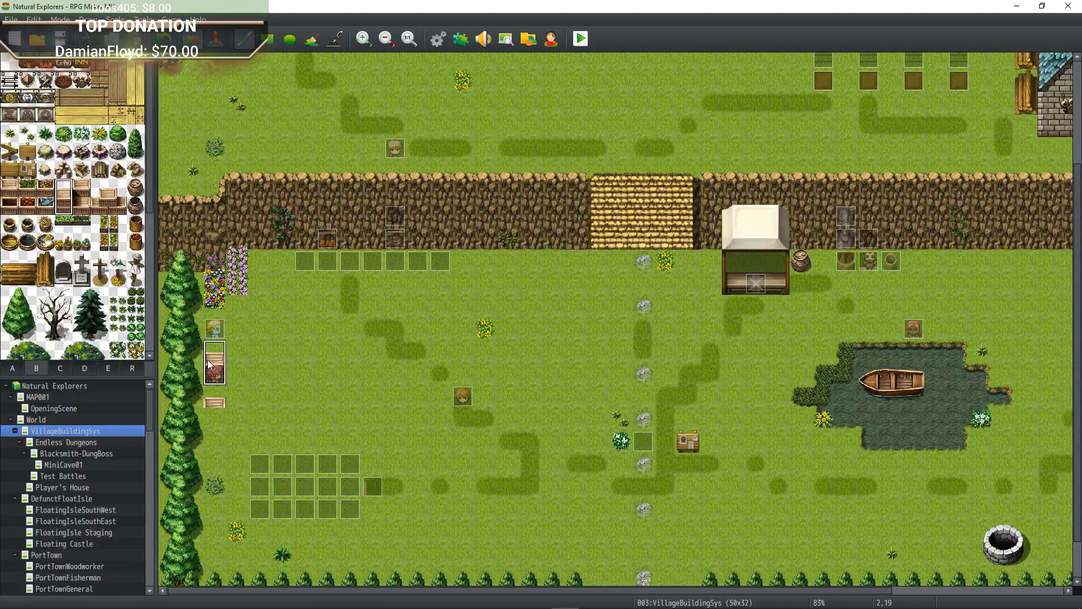
{"action": "left_click", "coordinate": [212, 360]}
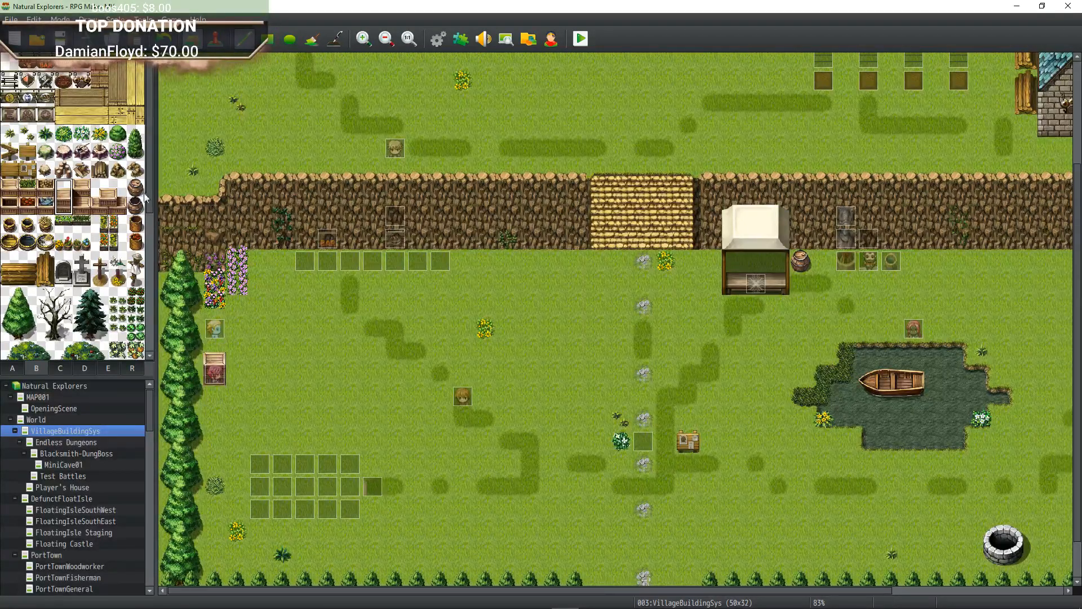
Move the Snoozish Cupcake Vendor event to tile 3,20, directly east of the stacked crates.
{"action": "key", "text": "F6"}
{"action": "left_click_drag", "start_coordinate": [216, 381], "coordinate": [233, 381]}
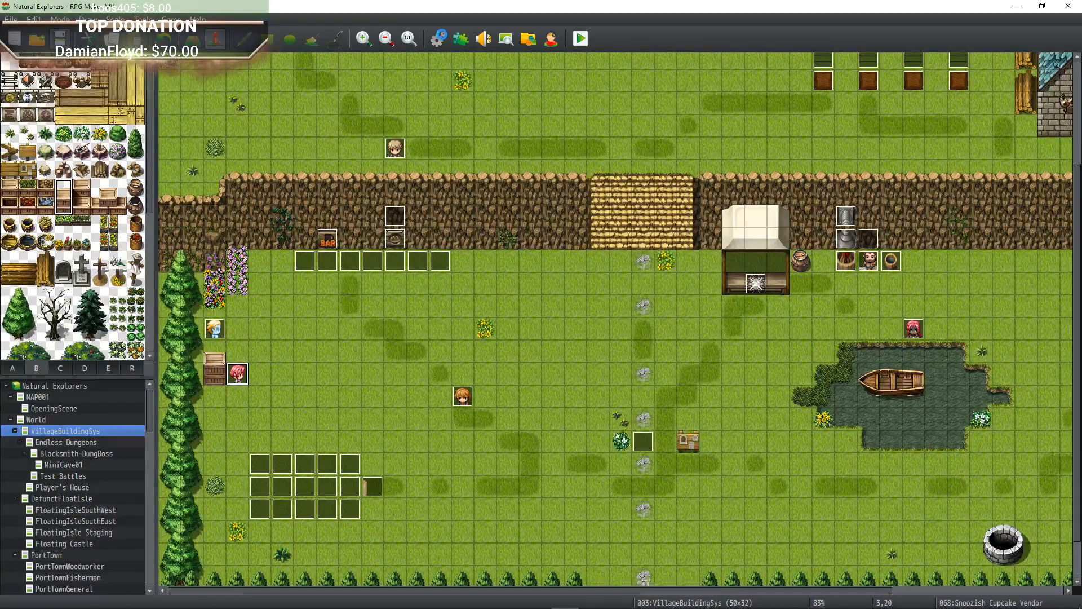
{"action": "left_click", "coordinate": [442, 35]}
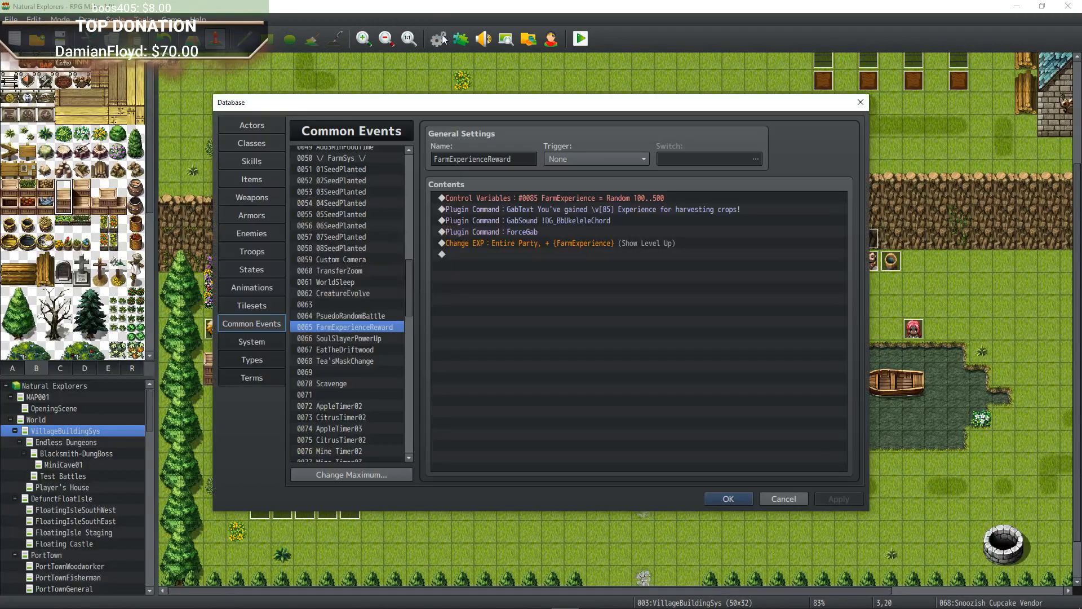
{"action": "left_click", "coordinate": [736, 498]}
Minimize the map editor, advance the running playtest's messages, open the game's main menu, and minimize the game window.
{"action": "left_click", "coordinate": [1017, 6]}
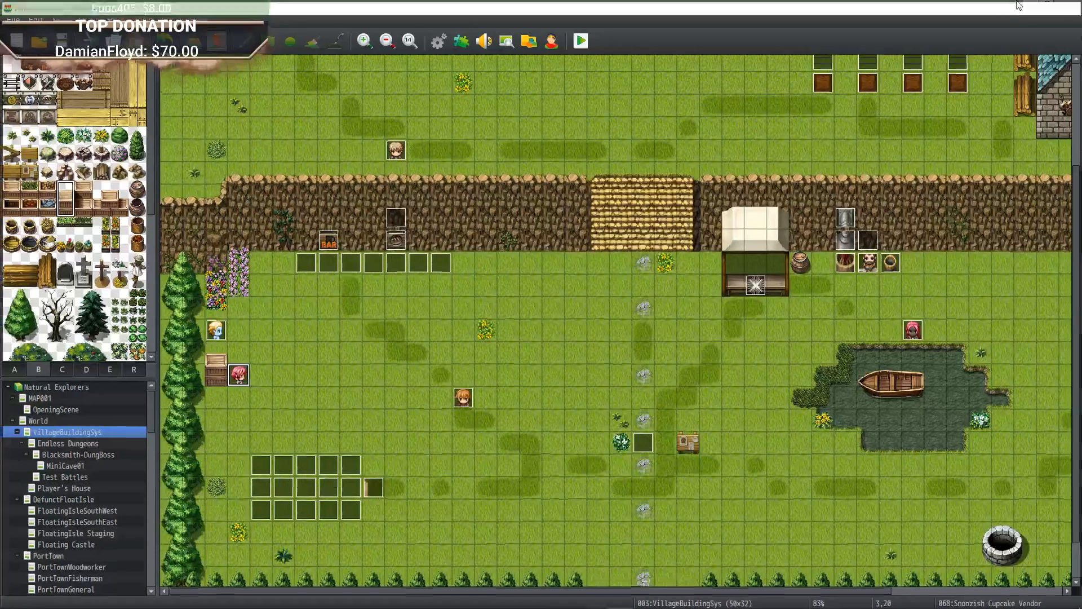
{"action": "left_click", "coordinate": [1029, 5]}
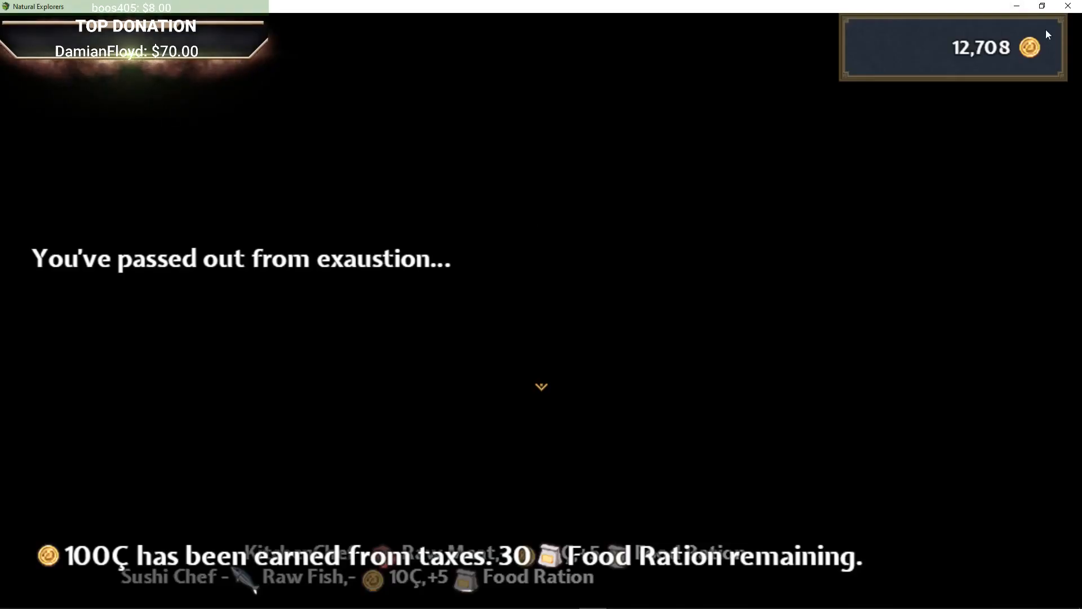
{"action": "left_click", "coordinate": [492, 283]}
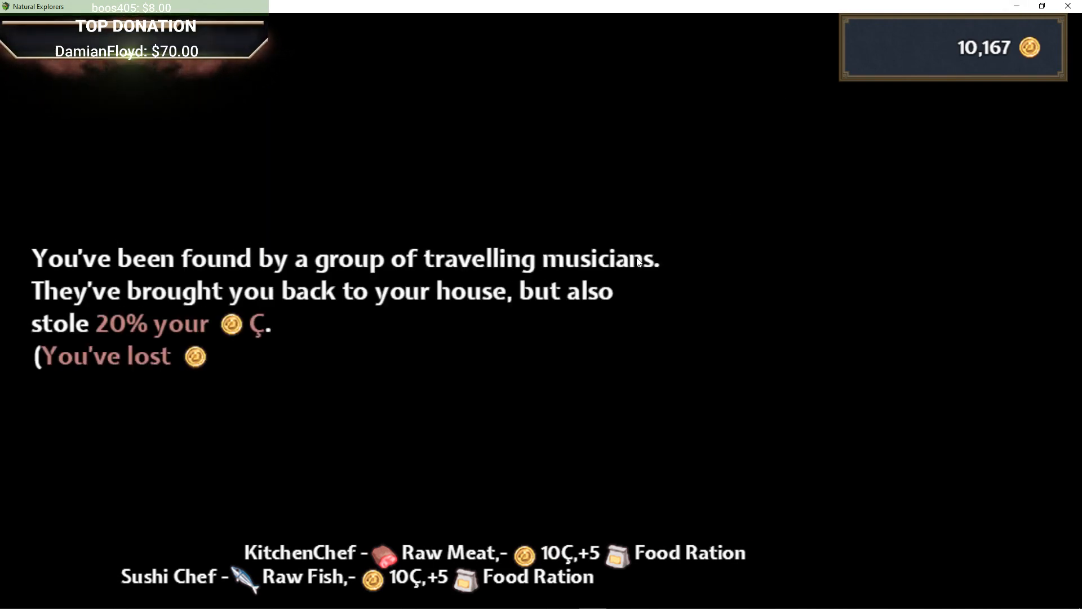
{"action": "left_click", "coordinate": [461, 278]}
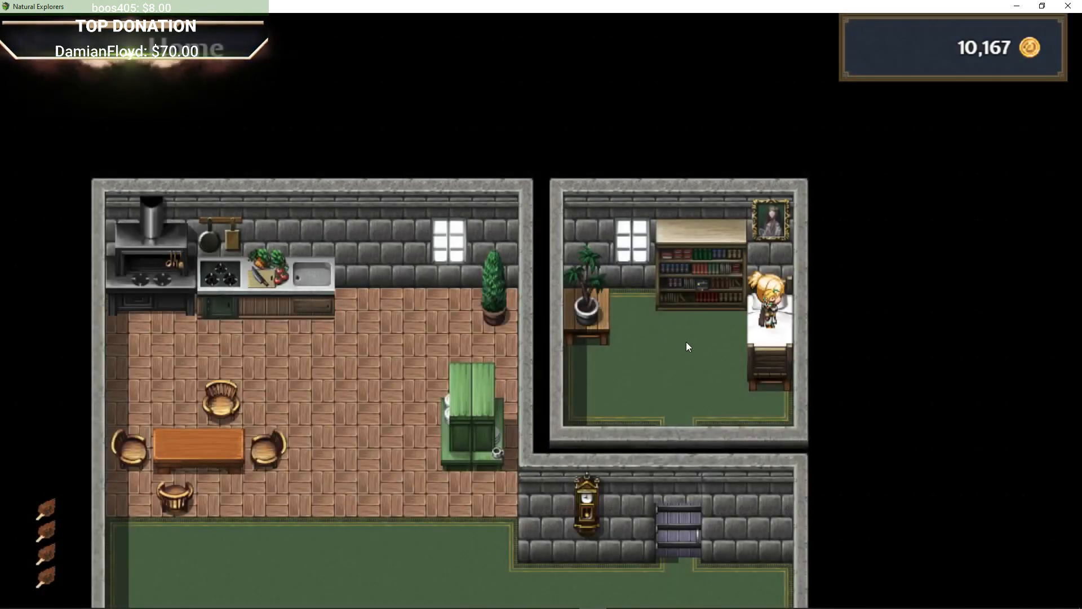
{"action": "left_click", "coordinate": [686, 341]}
{"action": "right_click", "coordinate": [679, 361]}
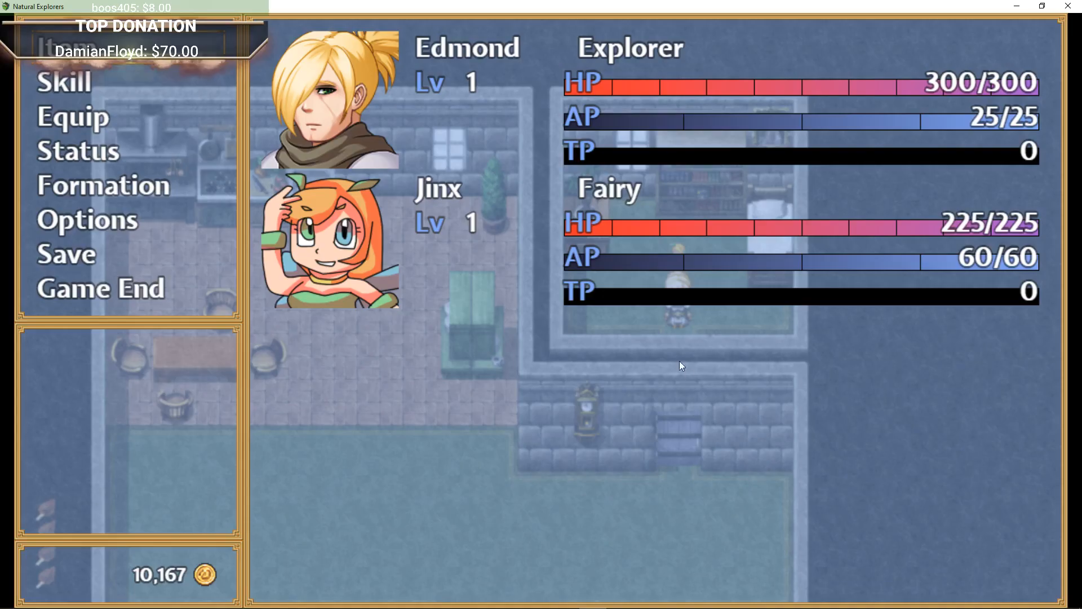
{"action": "left_click", "coordinate": [1016, 6]}
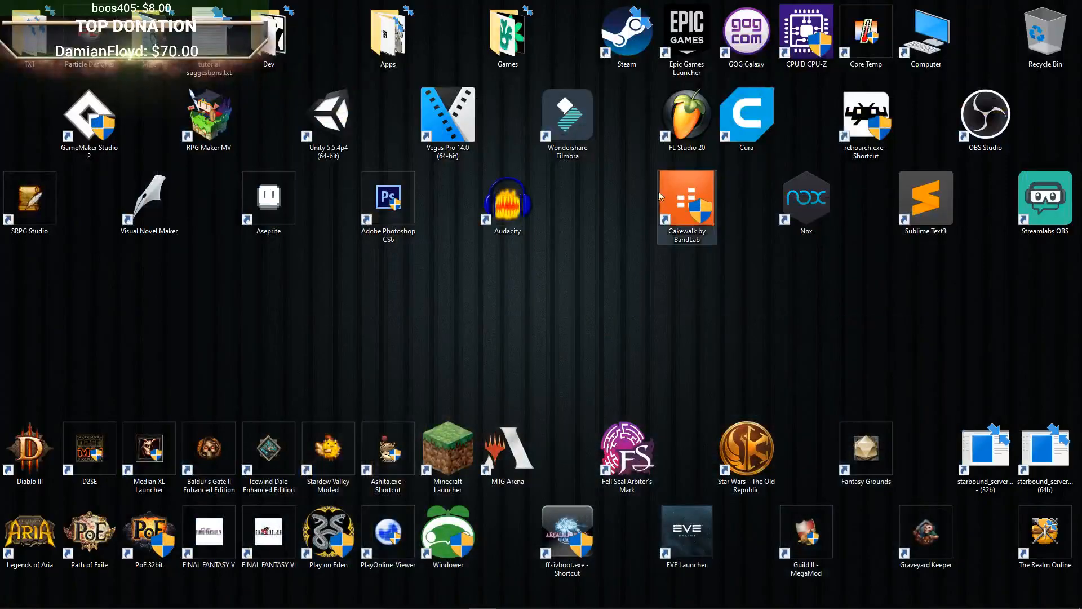
Switch to Aseprite and create a new 32 by 32 px RGBA sprite with a transparent background.
{"action": "double_click", "coordinate": [269, 199]}
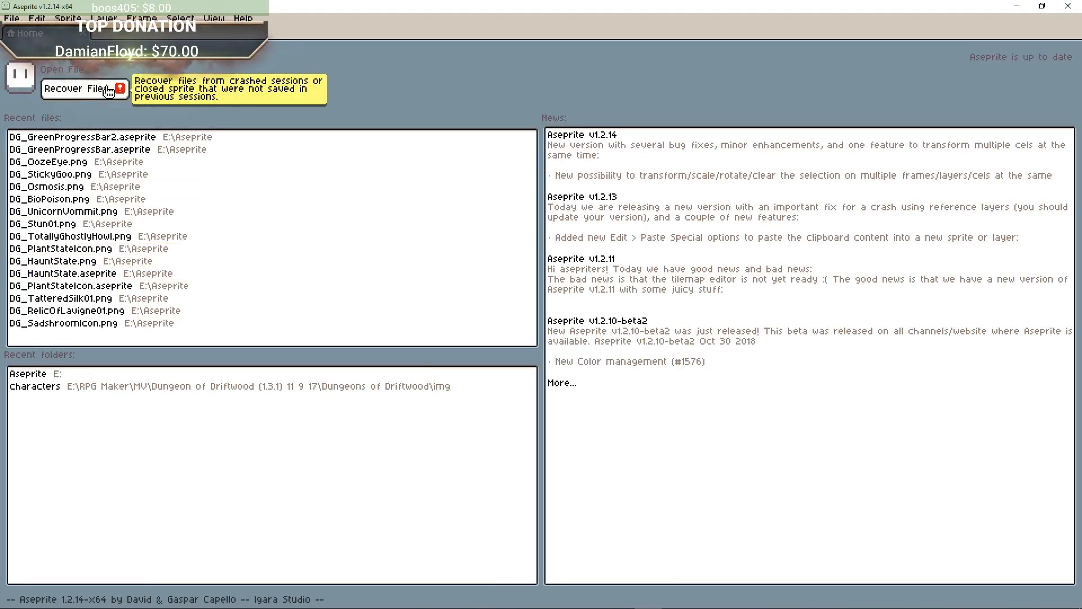
{"action": "left_click", "coordinate": [12, 18]}
{"action": "left_click", "coordinate": [23, 29]}
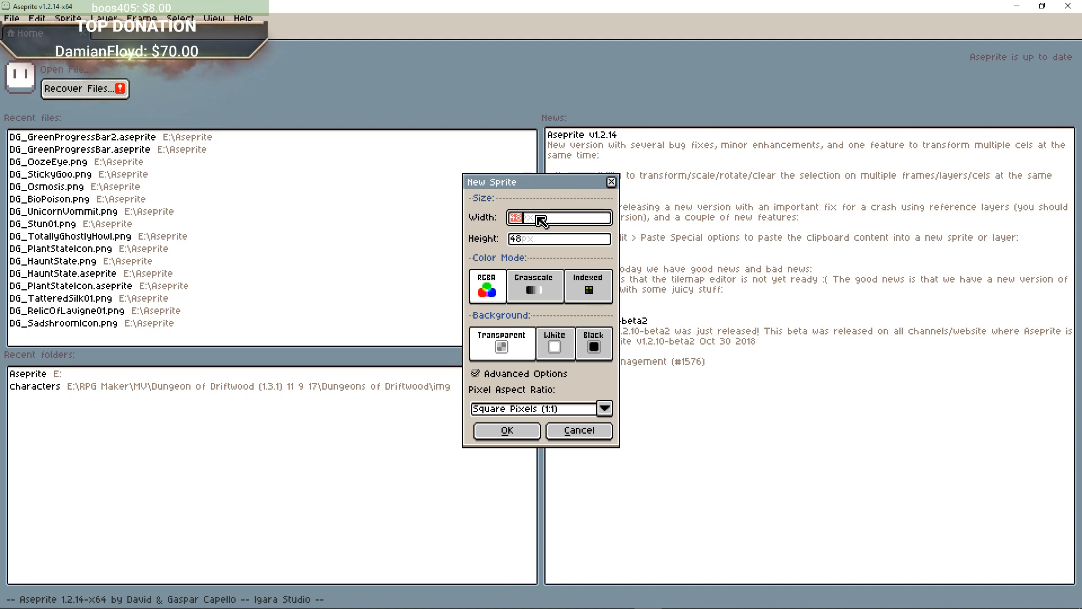
{"action": "key", "text": "Tab"}
{"action": "type", "text": "32"}
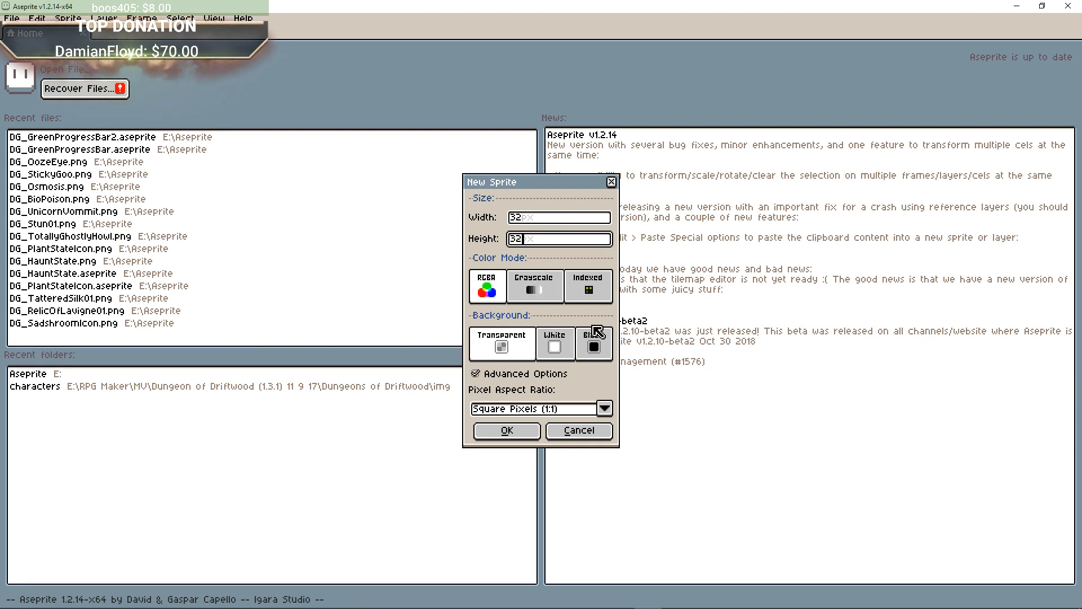
{"action": "key", "text": "Return"}
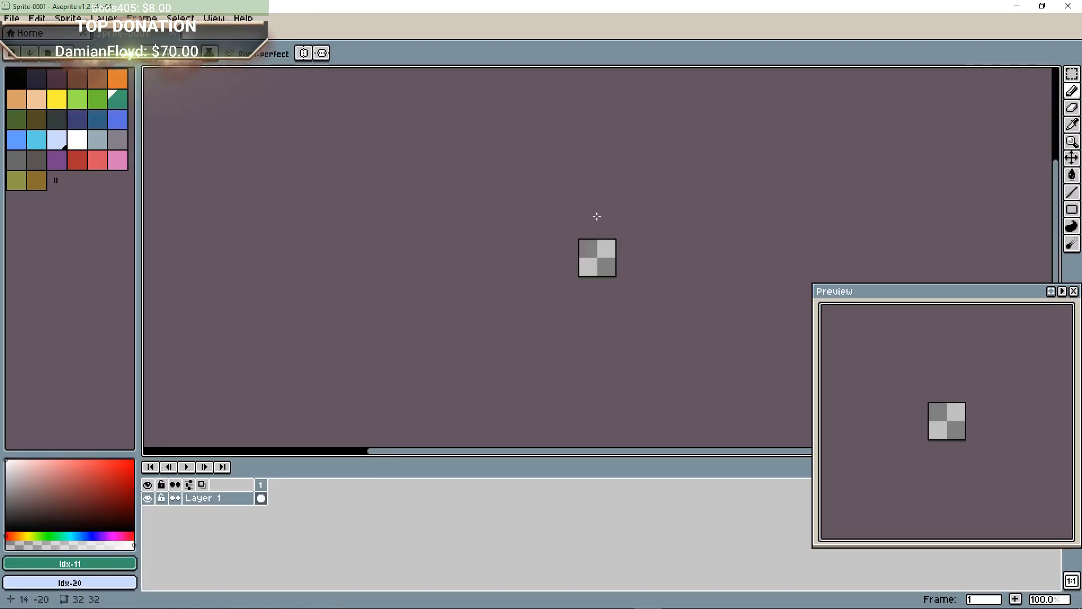
Load the Master System palette preset for the new sprite.
{"action": "scroll", "coordinate": [384, 268], "scroll_direction": "up", "scroll_amount": 5}
{"action": "middle_click_drag", "start_coordinate": [358, 252], "coordinate": [465, 268]}
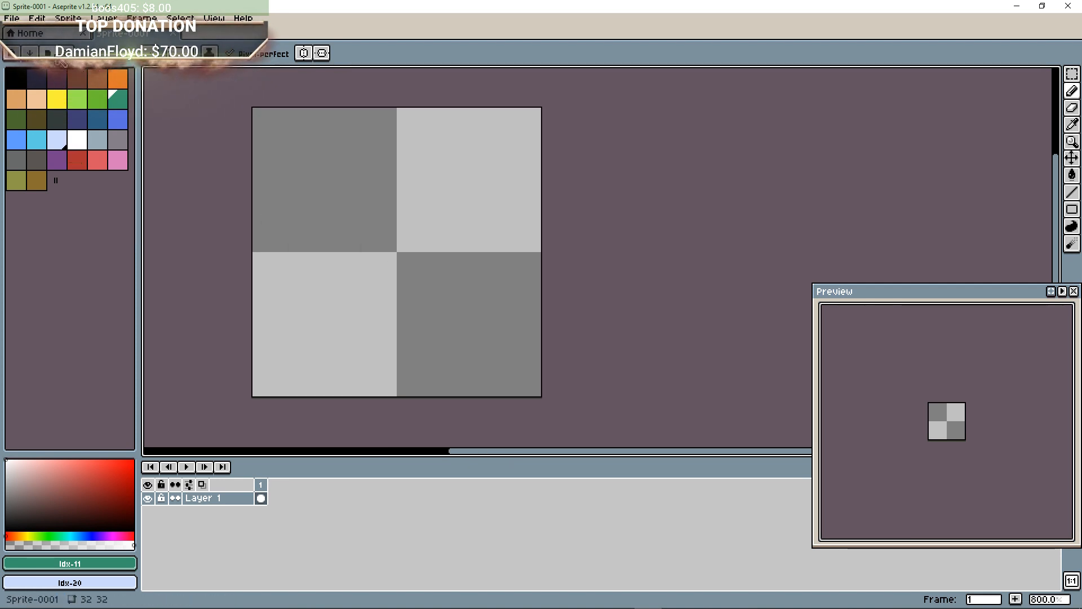
{"action": "left_click", "coordinate": [60, 58]}
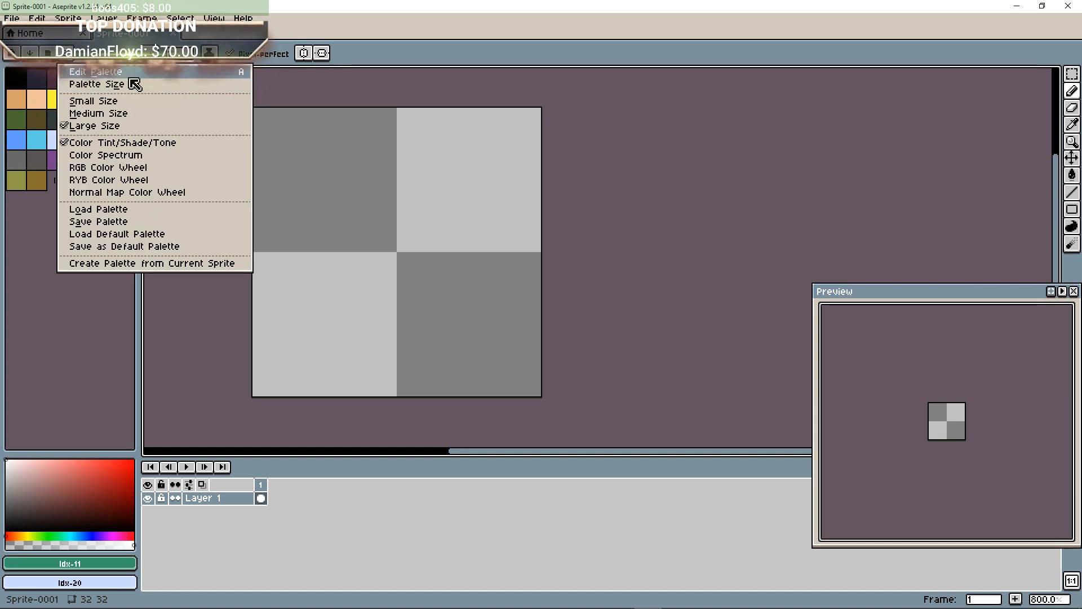
{"action": "left_click", "coordinate": [206, 209]}
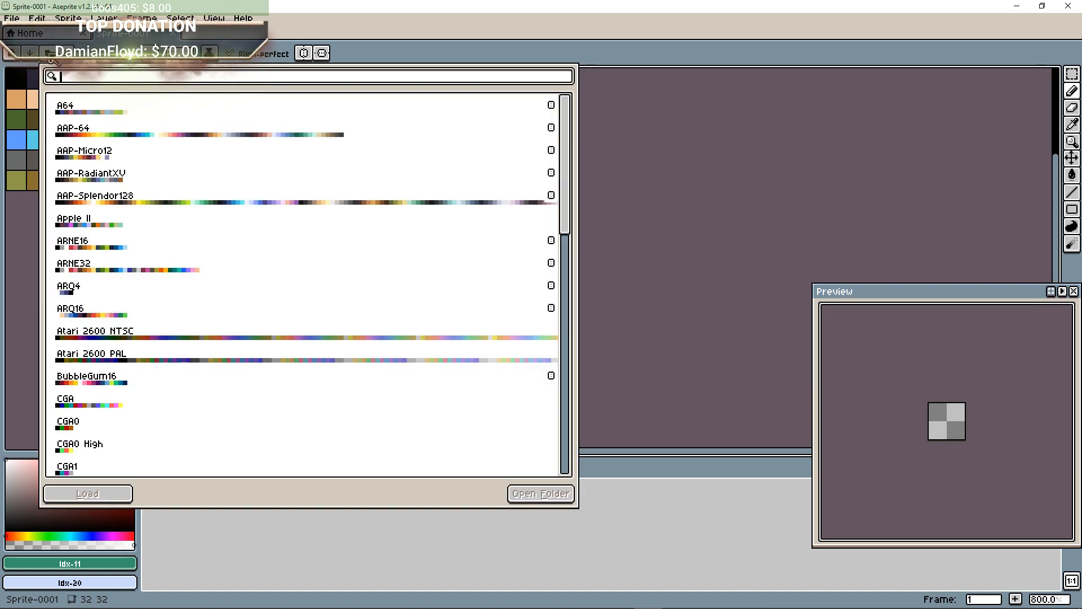
{"action": "left_click_drag", "start_coordinate": [569, 160], "coordinate": [538, 308]}
{"action": "scroll", "coordinate": [239, 311], "scroll_direction": "down", "scroll_amount": 3}
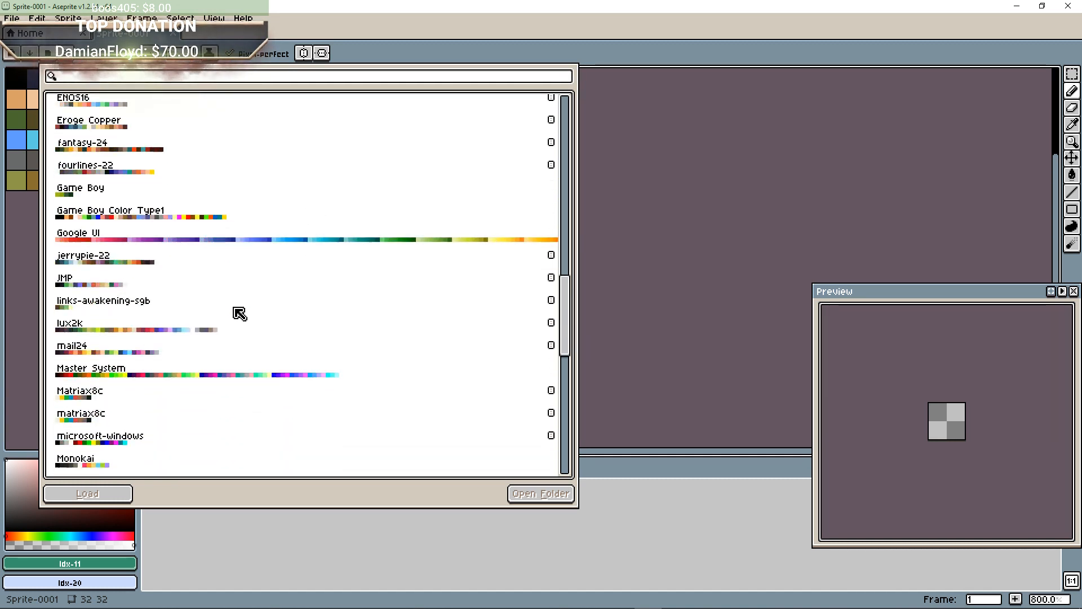
{"action": "scroll", "coordinate": [244, 309], "scroll_direction": "down", "scroll_amount": 2}
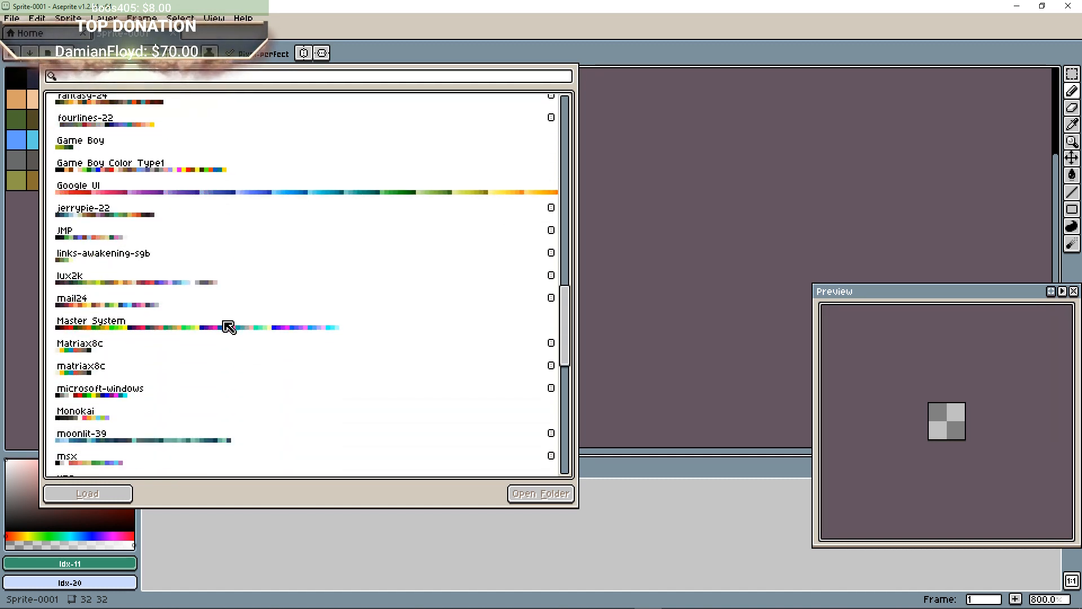
{"action": "left_click", "coordinate": [228, 327]}
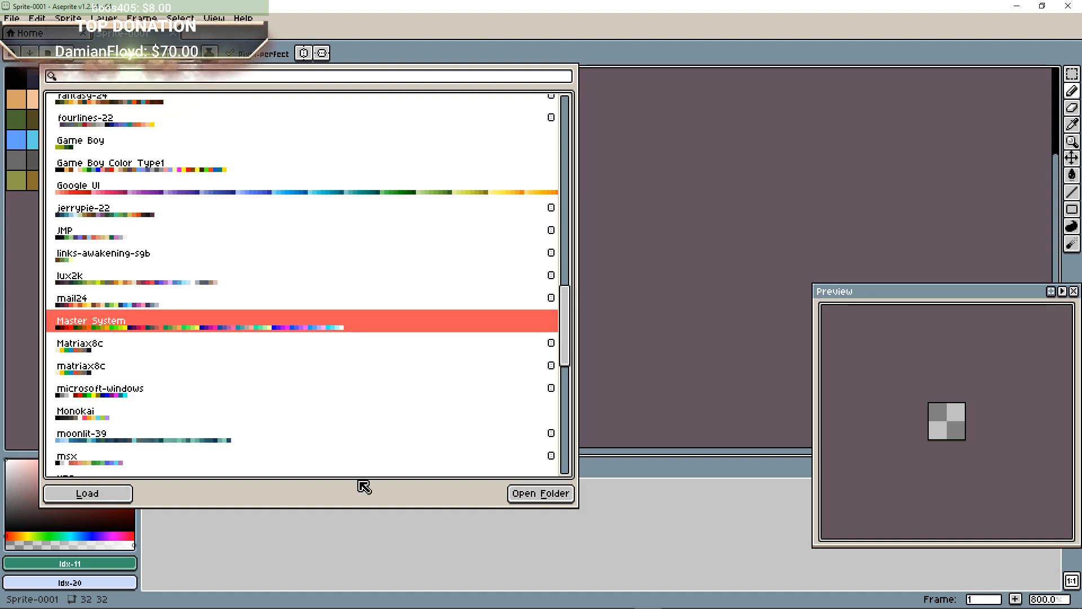
{"action": "double_click", "coordinate": [265, 330]}
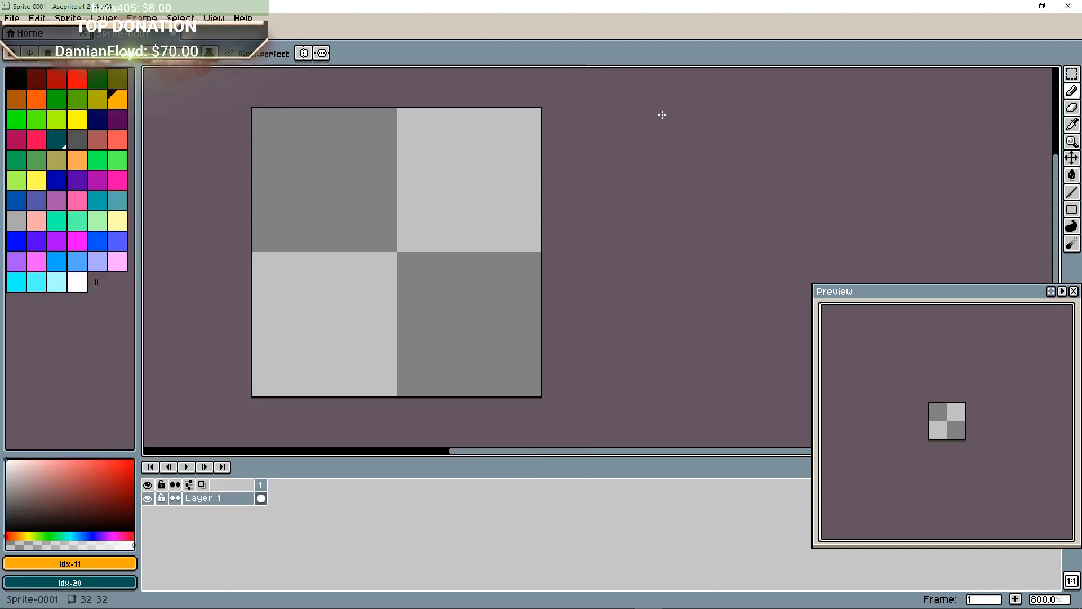
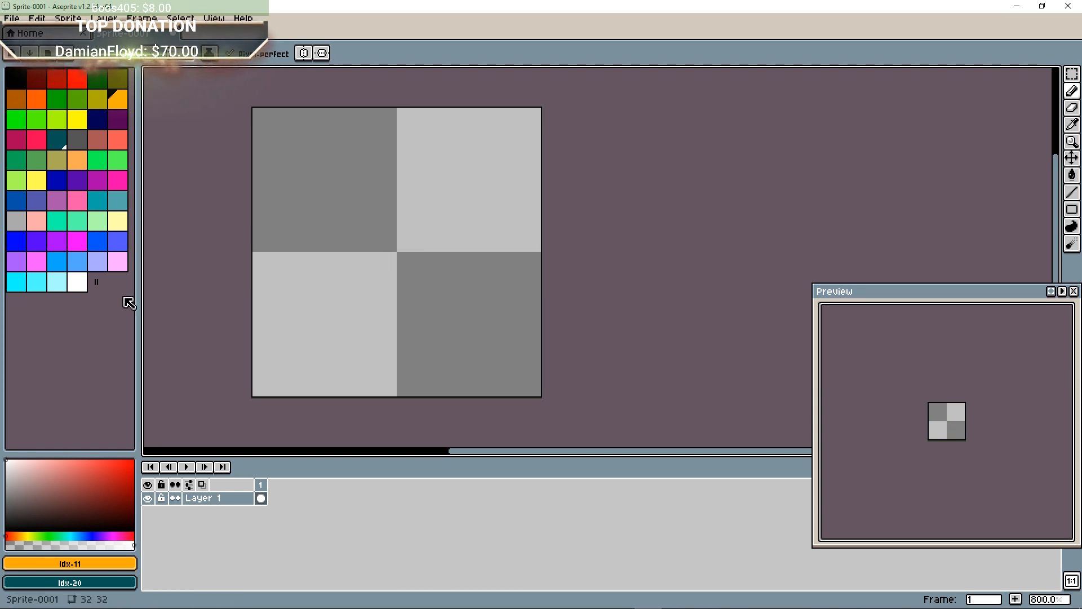
Set the light orange palette color, index 27, as the foreground color for outlining.
{"action": "left_click", "coordinate": [36, 139]}
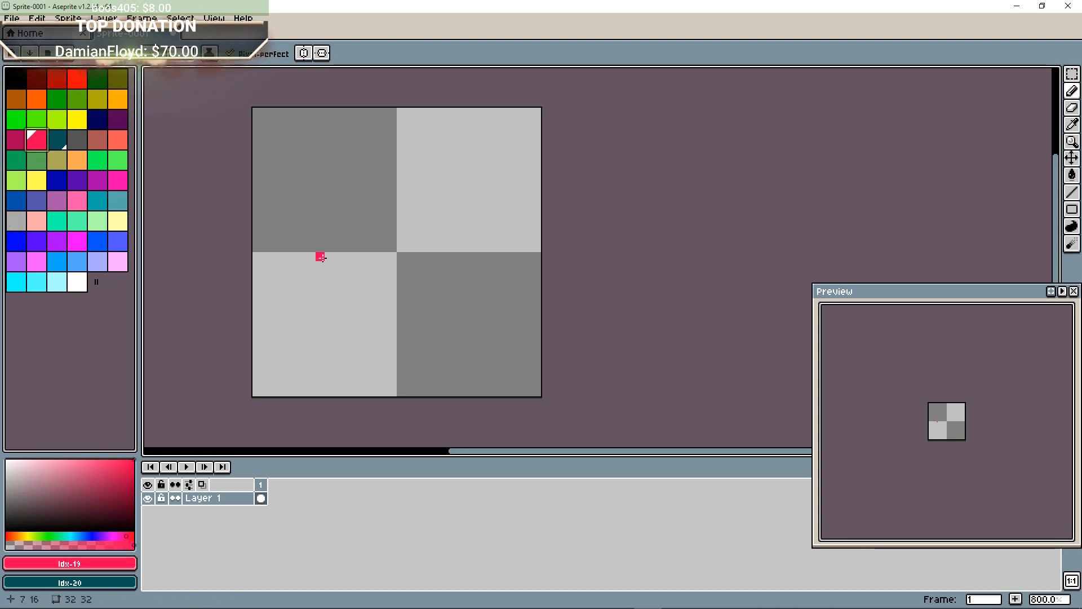
{"action": "left_click", "coordinate": [117, 180]}
{"action": "left_click", "coordinate": [77, 200]}
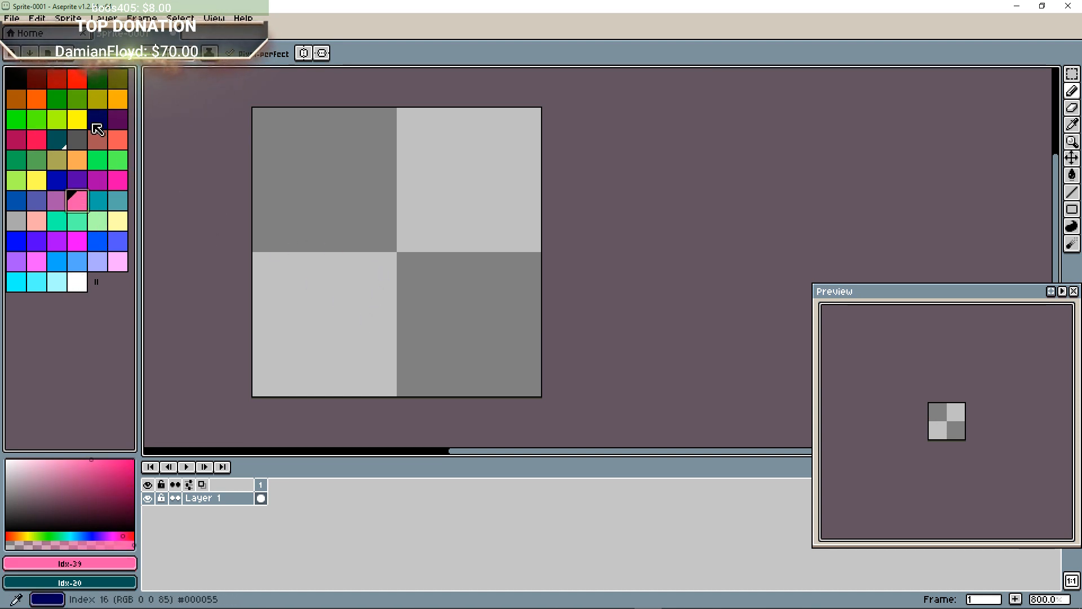
{"action": "left_click", "coordinate": [77, 160]}
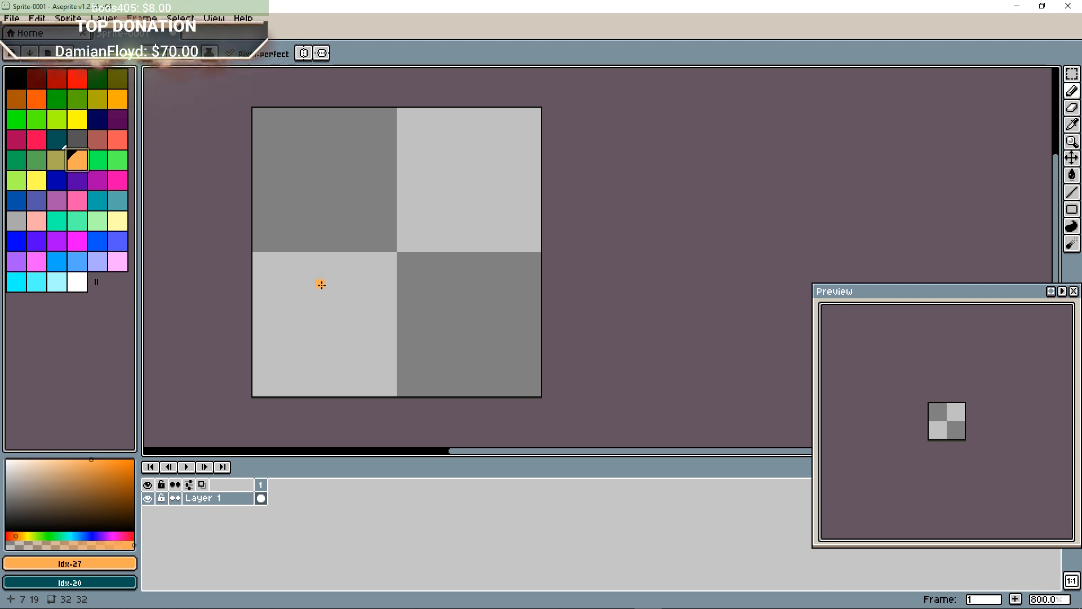
{"action": "left_click_drag", "start_coordinate": [321, 285], "coordinate": [326, 329]}
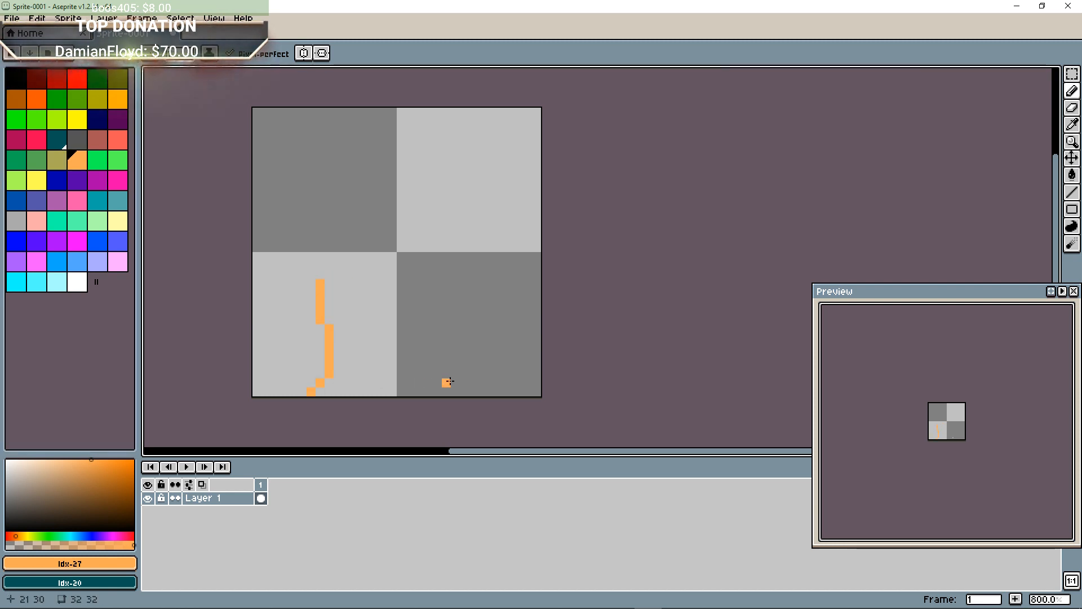
{"action": "mouse_move", "coordinate": [483, 391]}
{"action": "left_mouse_down"}
{"action": "mouse_move", "coordinate": [461, 355]}
{"action": "mouse_move", "coordinate": [465, 262]}
{"action": "left_mouse_up"}
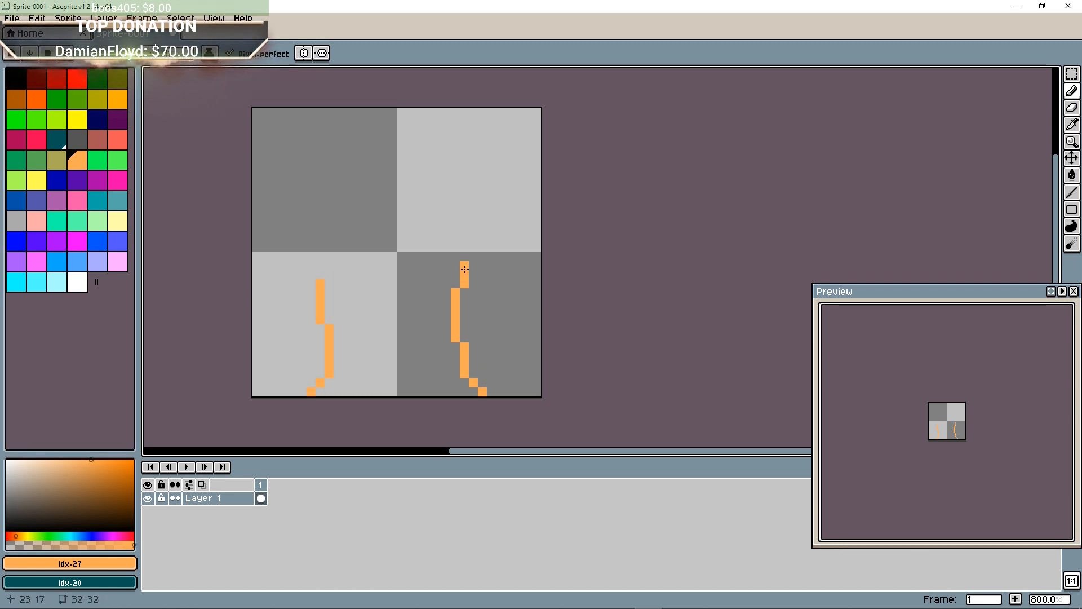
{"action": "left_click", "coordinate": [320, 273]}
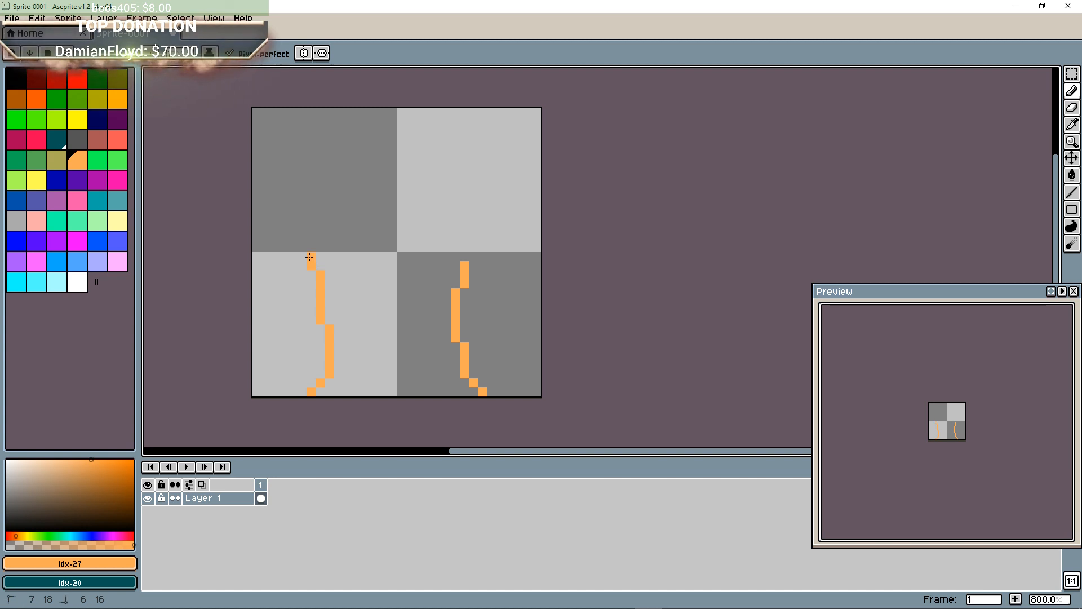
{"action": "left_click", "coordinate": [473, 256]}
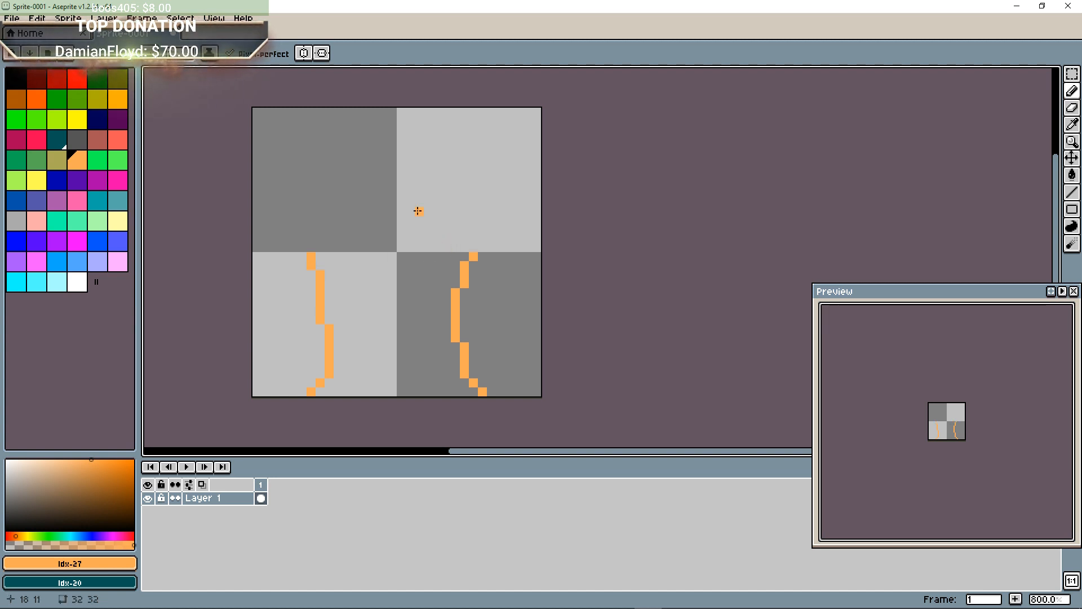
{"action": "key", "text": "ctrl+z"}
{"action": "key", "text": "ctrl+z"}
{"action": "key", "text": "ctrl+z"}
{"action": "key", "text": "ctrl+z"}
{"action": "key", "text": "ctrl+z"}
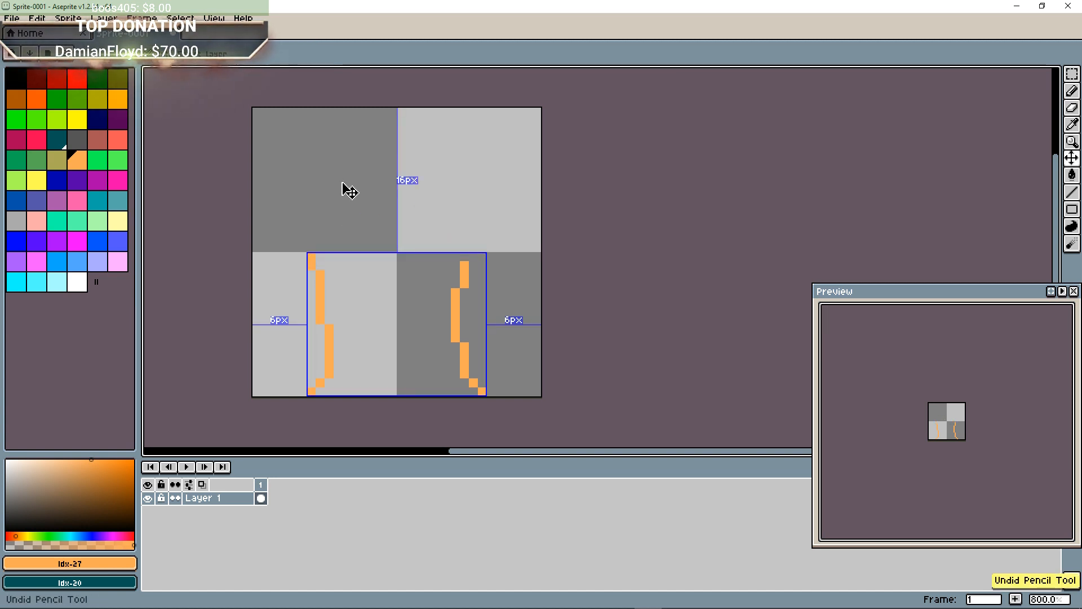
{"action": "key", "text": "ctrl+z"}
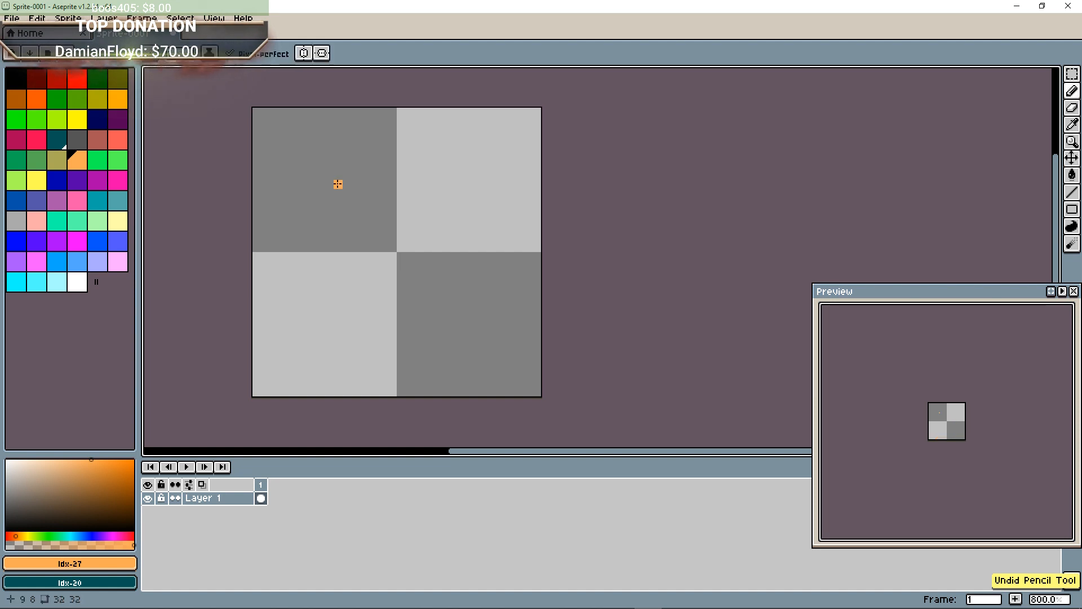
Enable mirroring across the vertical center axis and pencil a light orange lower body outline topped by a jagged pink (index 35) outline.
{"action": "left_click", "coordinate": [311, 53]}
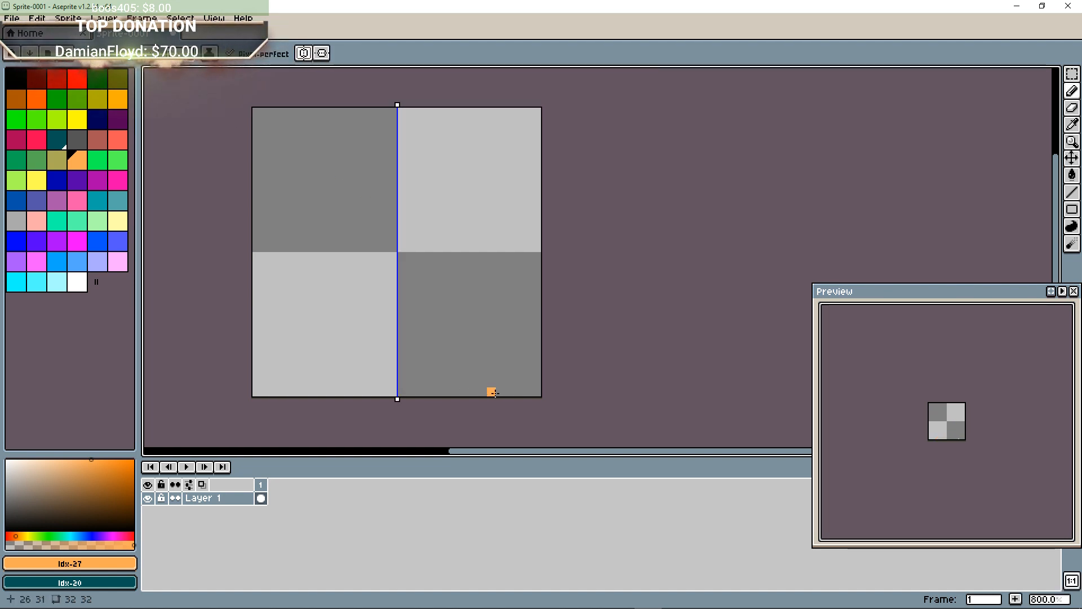
{"action": "left_click_drag", "start_coordinate": [510, 391], "coordinate": [518, 336]}
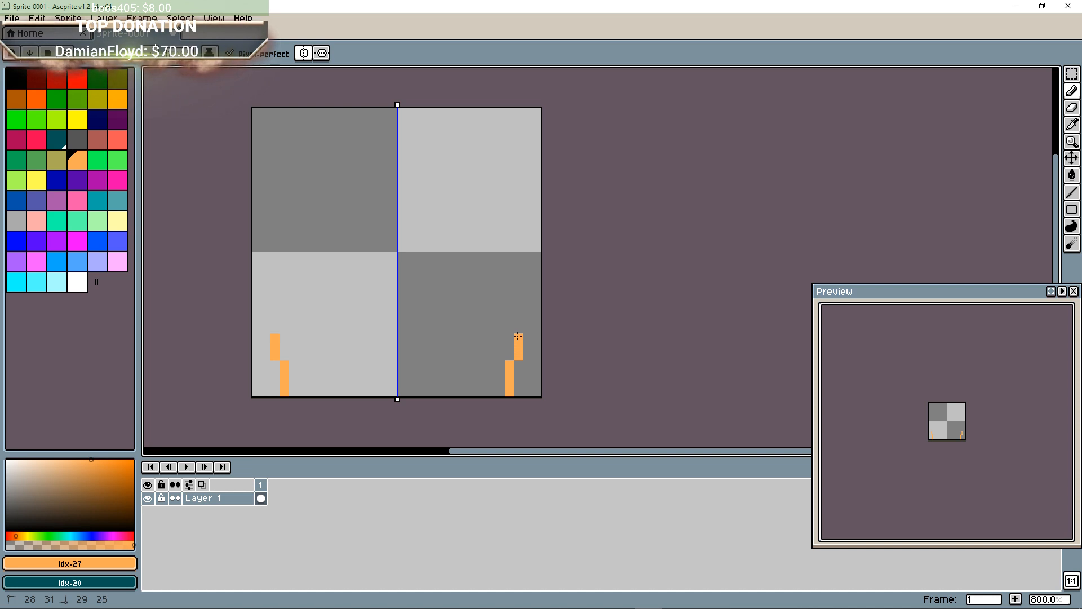
{"action": "left_click_drag", "start_coordinate": [510, 291], "coordinate": [500, 256]}
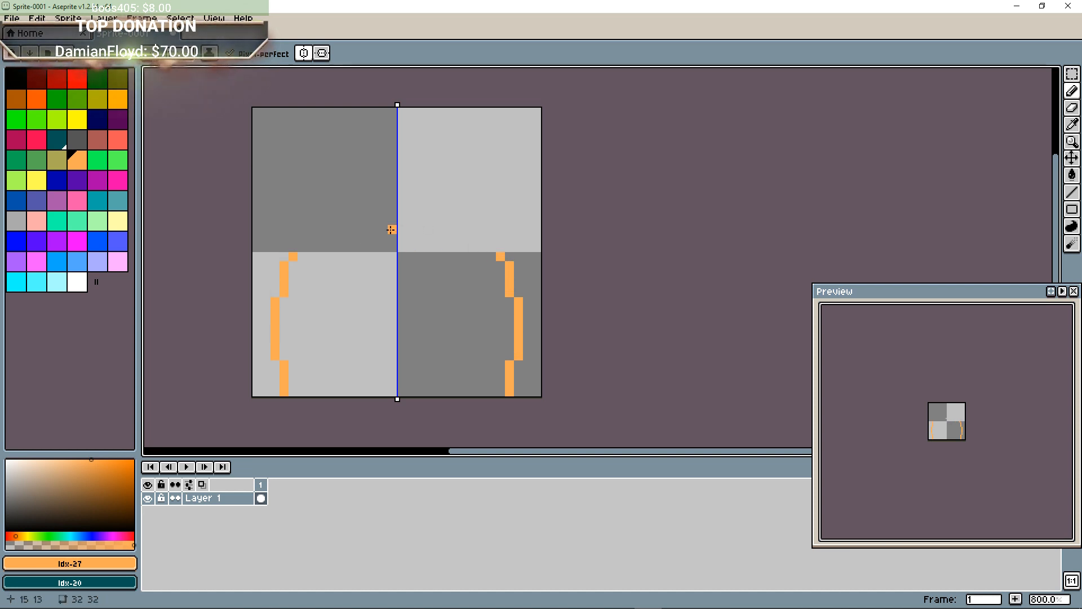
{"action": "mouse_move", "coordinate": [302, 256]}
{"action": "left_mouse_down"}
{"action": "mouse_move", "coordinate": [302, 246]}
{"action": "mouse_move", "coordinate": [358, 239]}
{"action": "left_mouse_up"}
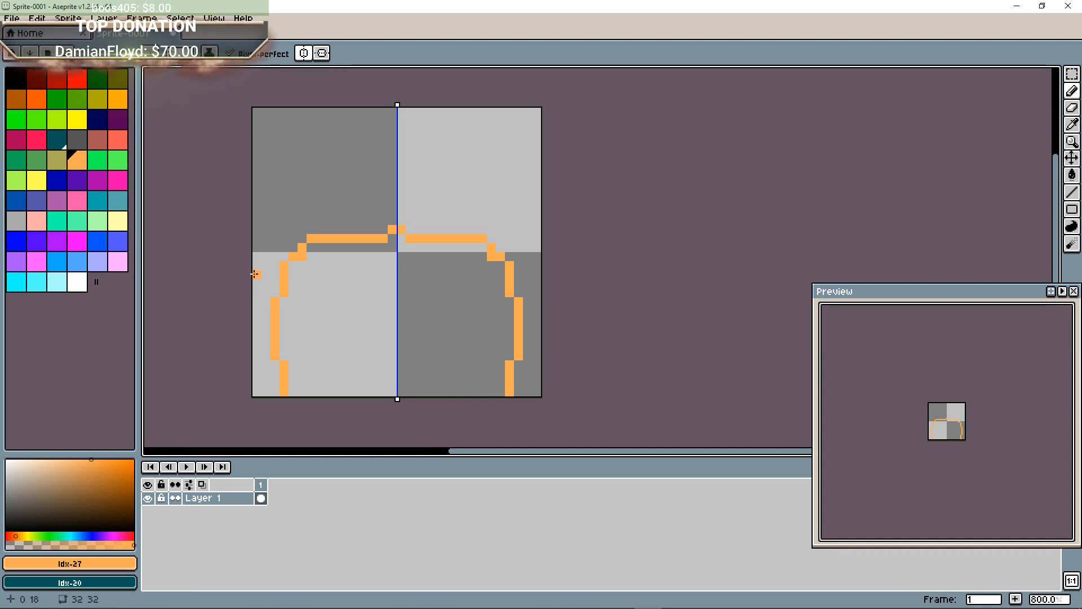
{"action": "left_click", "coordinate": [125, 186]}
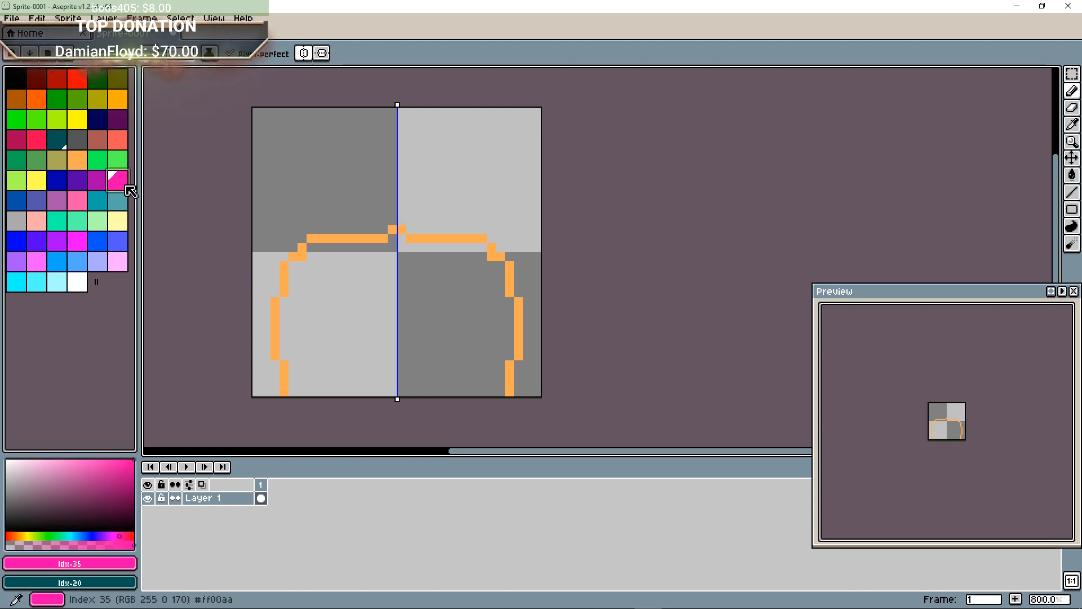
{"action": "mouse_move", "coordinate": [299, 238]}
{"action": "left_mouse_down"}
{"action": "mouse_move", "coordinate": [275, 229]}
{"action": "mouse_move", "coordinate": [268, 177]}
{"action": "mouse_move", "coordinate": [296, 135]}
{"action": "mouse_move", "coordinate": [366, 121]}
{"action": "mouse_move", "coordinate": [395, 128]}
{"action": "mouse_move", "coordinate": [363, 140]}
{"action": "left_mouse_up"}
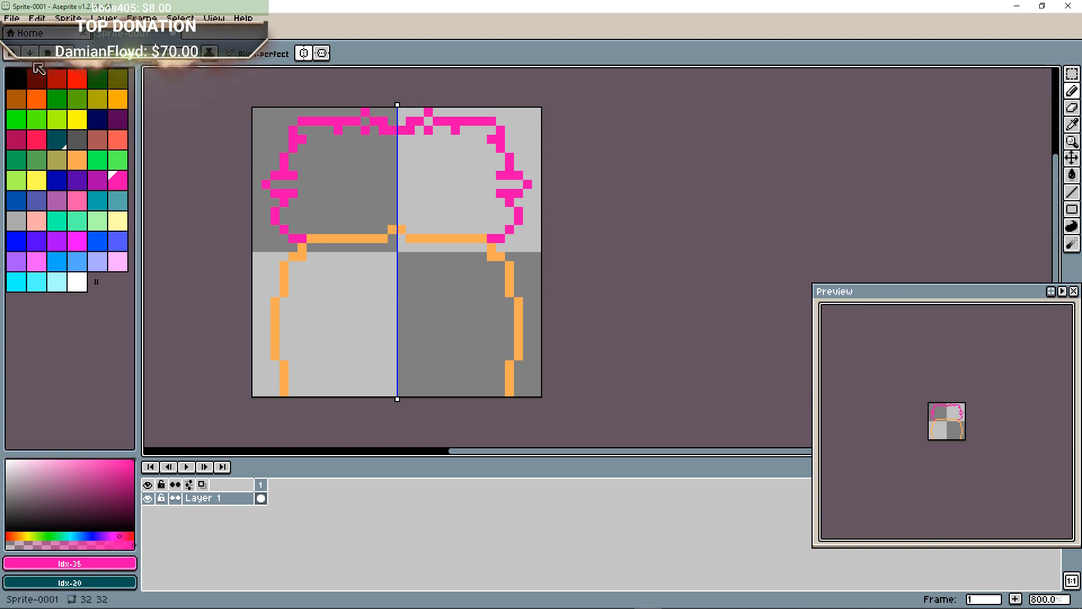
{"action": "key", "text": "g"}
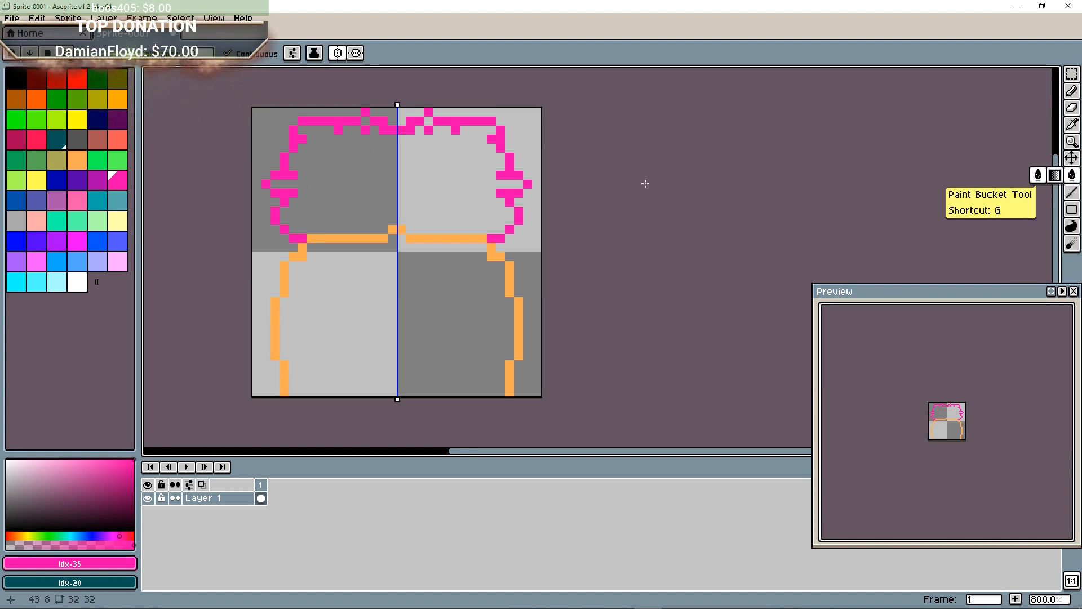
{"action": "left_click", "coordinate": [455, 190]}
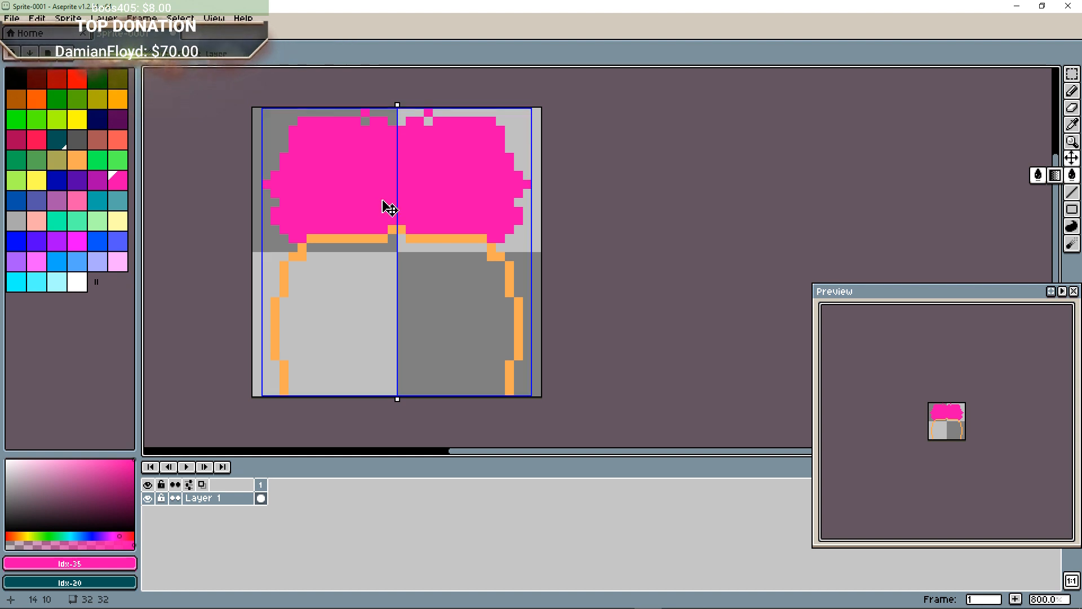
{"action": "key", "text": "ctrl+z"}
Pencil mirrored triangular marks in red-pink (index 19) and curved salmon (index 23) marks beneath them, inside the pink top.
{"action": "left_click", "coordinate": [36, 139]}
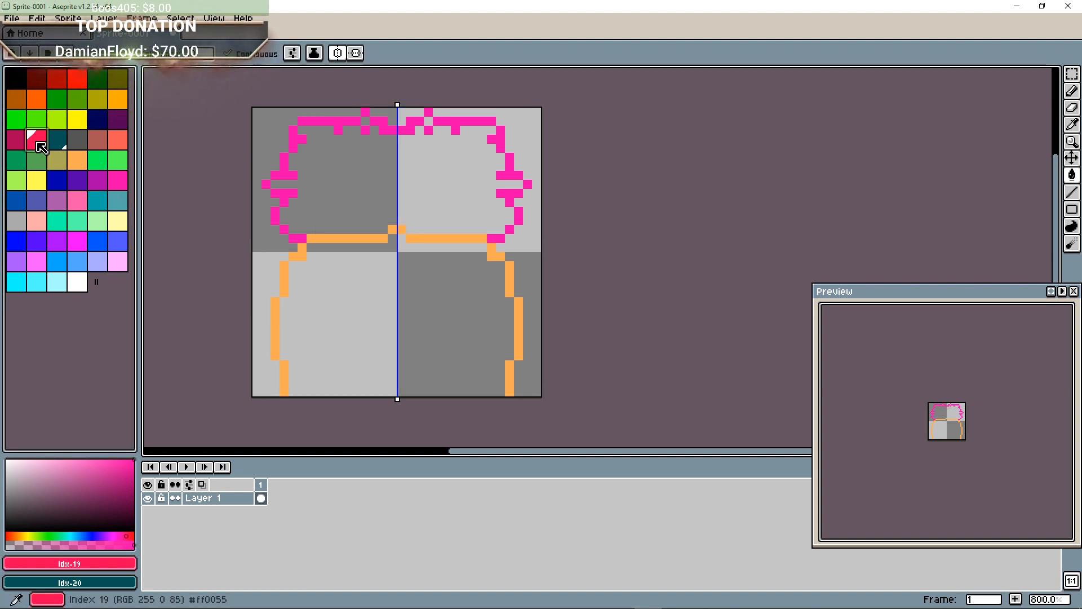
{"action": "left_click", "coordinate": [1074, 94]}
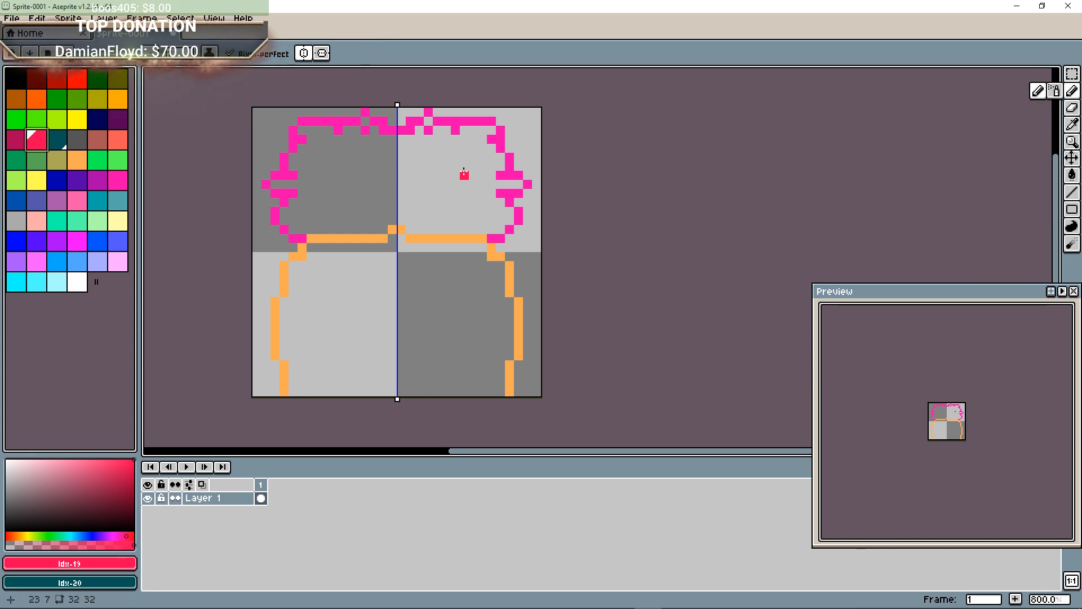
{"action": "left_click_drag", "start_coordinate": [320, 157], "coordinate": [375, 150]}
{"action": "mouse_move", "coordinate": [321, 203]}
{"action": "left_mouse_down"}
{"action": "mouse_move", "coordinate": [329, 158]}
{"action": "mouse_move", "coordinate": [374, 157]}
{"action": "mouse_move", "coordinate": [338, 187]}
{"action": "mouse_move", "coordinate": [373, 164]}
{"action": "mouse_move", "coordinate": [342, 152]}
{"action": "left_mouse_up"}
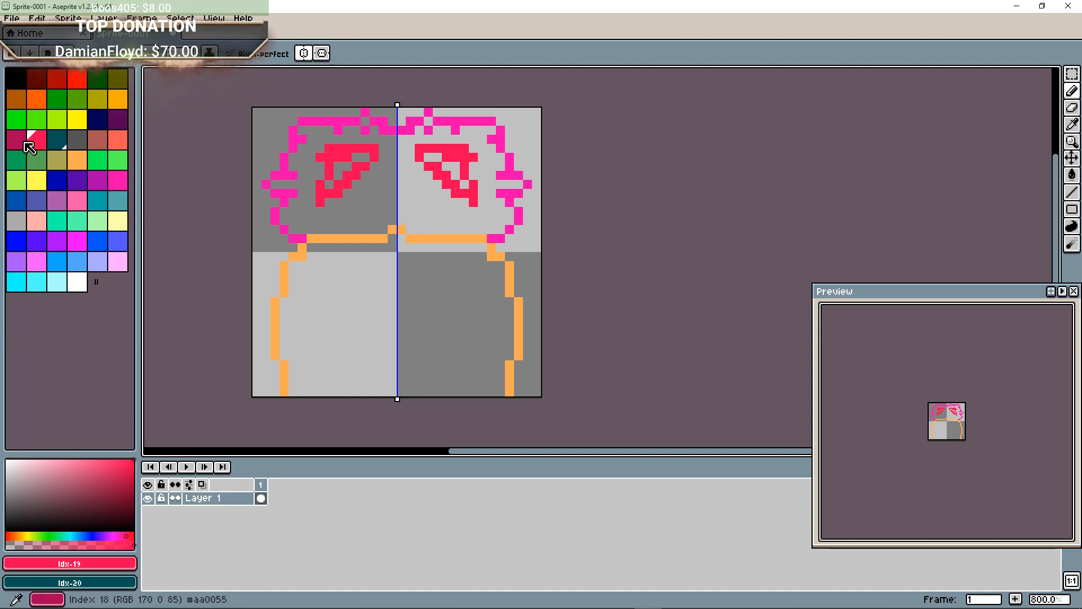
{"action": "left_click", "coordinate": [119, 144]}
{"action": "mouse_move", "coordinate": [330, 219]}
{"action": "left_mouse_down"}
{"action": "mouse_move", "coordinate": [368, 211]}
{"action": "mouse_move", "coordinate": [363, 193]}
{"action": "mouse_move", "coordinate": [389, 181]}
{"action": "mouse_move", "coordinate": [390, 161]}
{"action": "mouse_move", "coordinate": [379, 169]}
{"action": "left_mouse_up"}
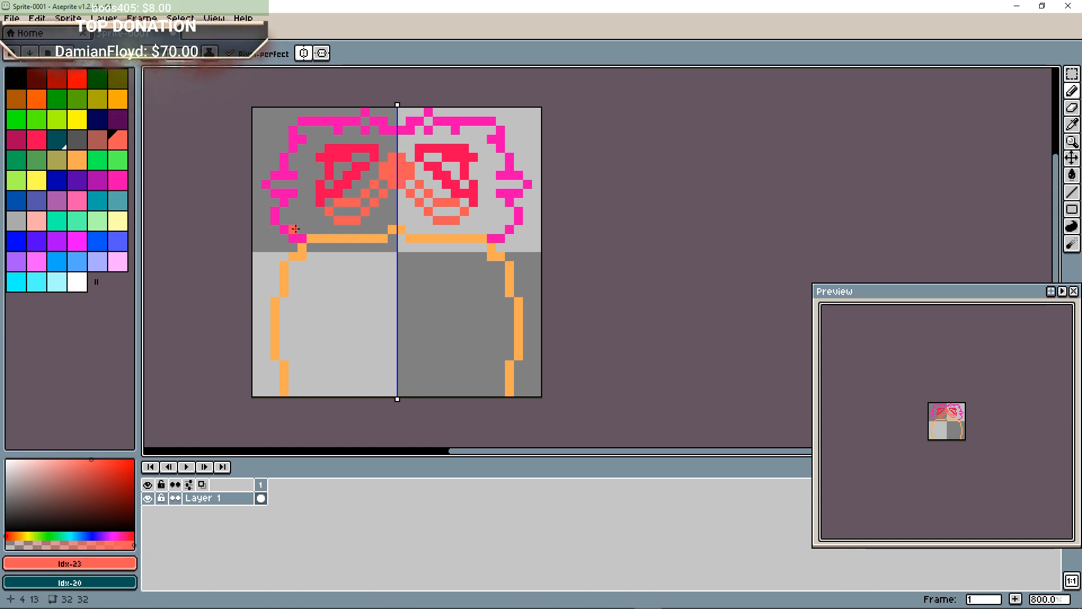
Pencil a tall mirrored pale yellow (index 47) loop in each half of the lower body.
{"action": "left_click", "coordinate": [118, 219]}
{"action": "left_click_drag", "start_coordinate": [319, 275], "coordinate": [300, 306]}
{"action": "mouse_move", "coordinate": [308, 382]}
{"action": "left_mouse_down"}
{"action": "mouse_move", "coordinate": [347, 367]}
{"action": "mouse_move", "coordinate": [341, 265]}
{"action": "mouse_move", "coordinate": [322, 274]}
{"action": "left_mouse_up"}
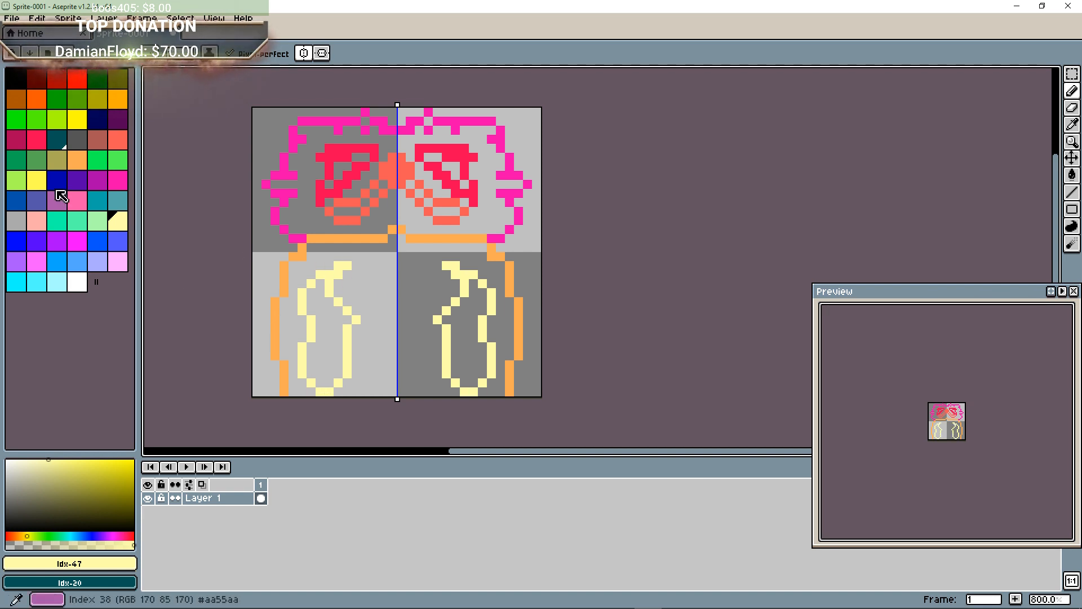
Draw a yellow (index 31) knot at the body's upper center and a white (index 63) vertical motif below it.
{"action": "left_click", "coordinate": [36, 180]}
{"action": "mouse_move", "coordinate": [419, 283]}
{"action": "left_mouse_down"}
{"action": "mouse_move", "coordinate": [407, 257]}
{"action": "mouse_move", "coordinate": [368, 246]}
{"action": "left_mouse_up"}
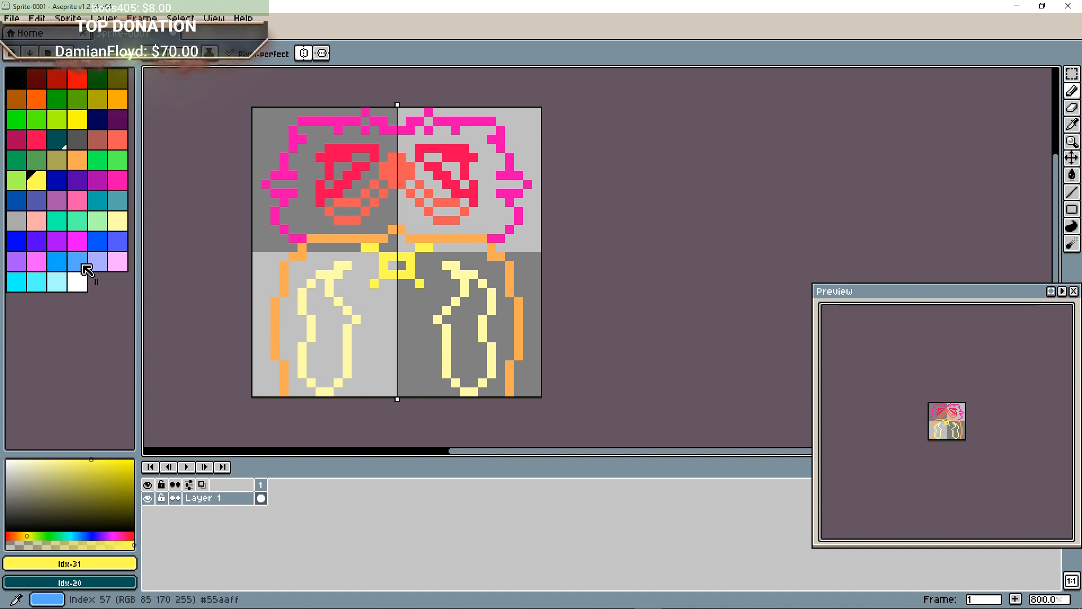
{"action": "left_click", "coordinate": [77, 282]}
{"action": "mouse_move", "coordinate": [411, 310]}
{"action": "left_mouse_down"}
{"action": "mouse_move", "coordinate": [386, 361]}
{"action": "mouse_move", "coordinate": [409, 391]}
{"action": "left_mouse_up"}
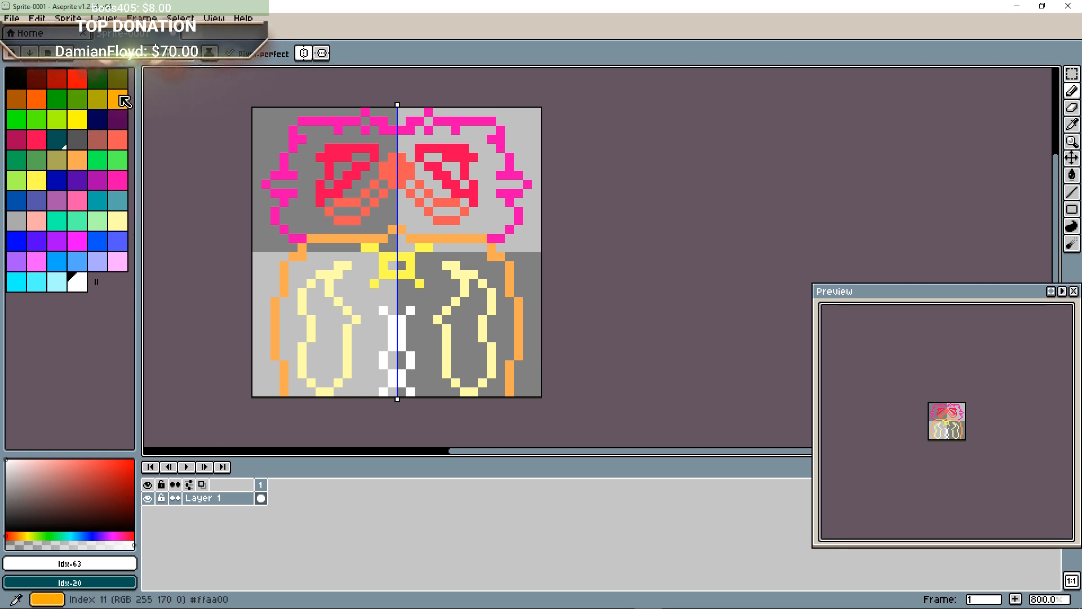
Fill the lower body and the gaps around the yellow knot with orange (index 11), leaving the pale yellow loops empty.
{"action": "left_click", "coordinate": [77, 160]}
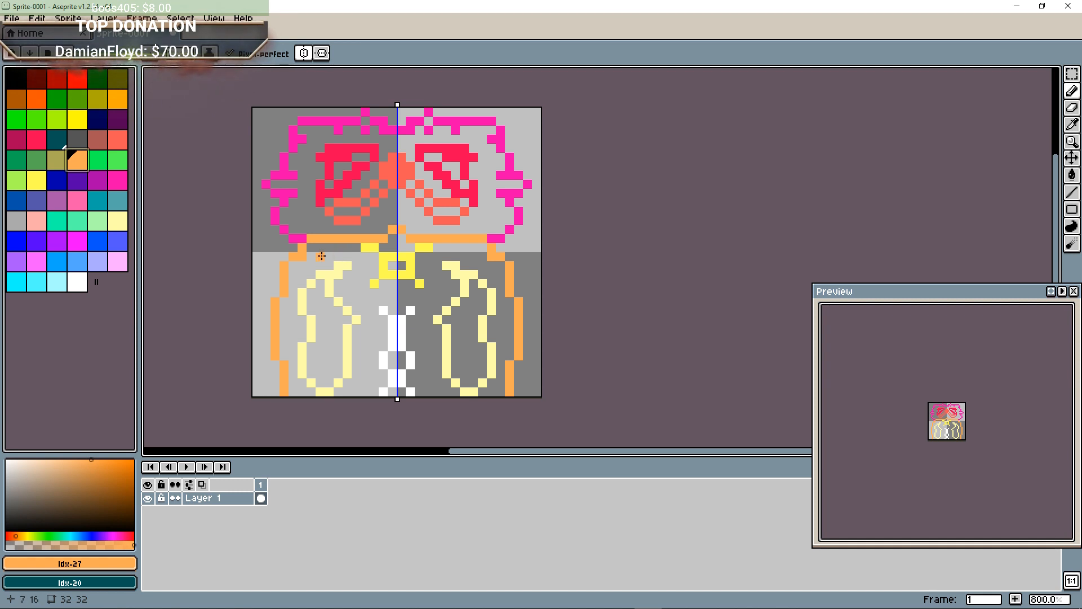
{"action": "left_click", "coordinate": [118, 98]}
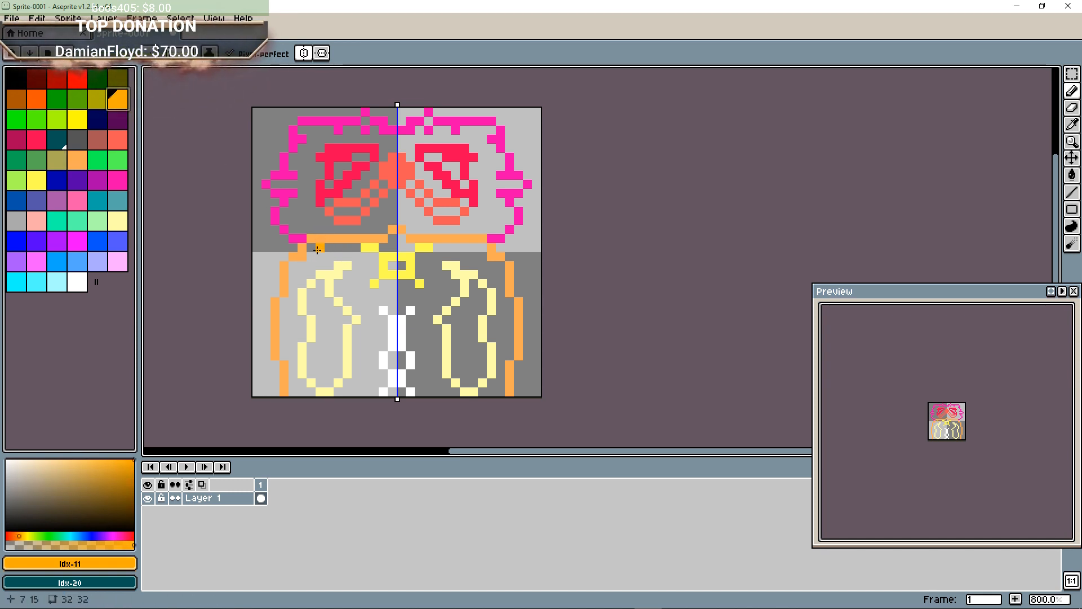
{"action": "left_click", "coordinate": [1072, 174]}
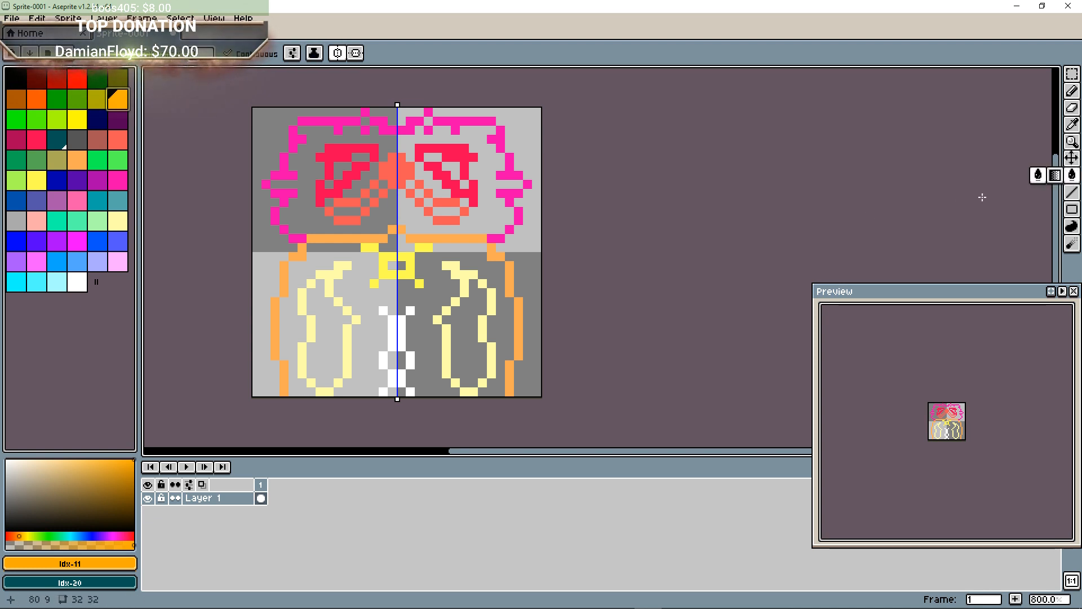
{"action": "left_click", "coordinate": [425, 287]}
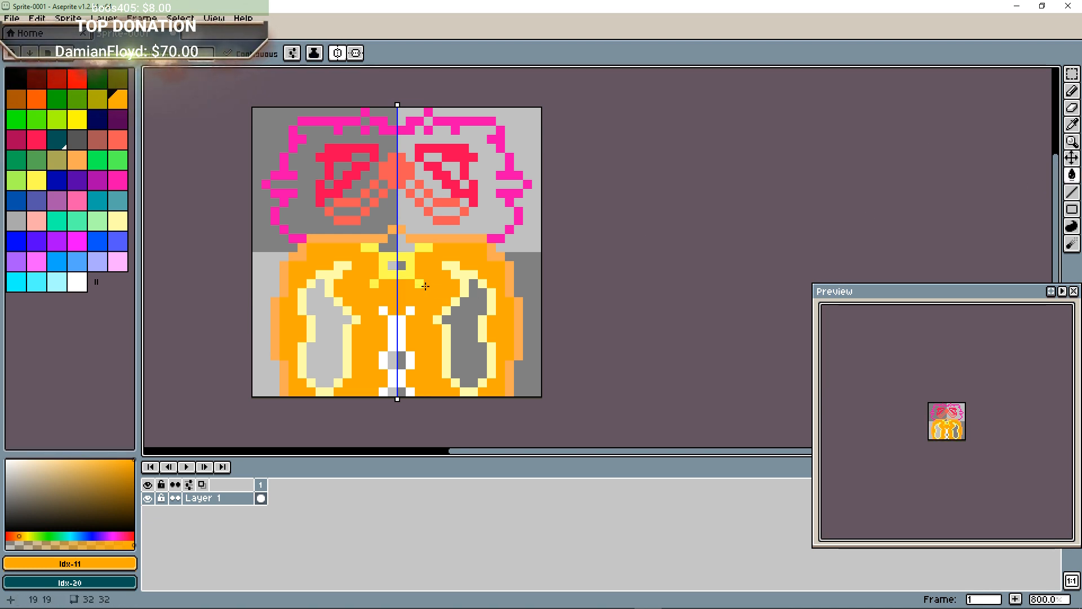
{"action": "left_click", "coordinate": [401, 249]}
{"action": "left_click", "coordinate": [393, 266]}
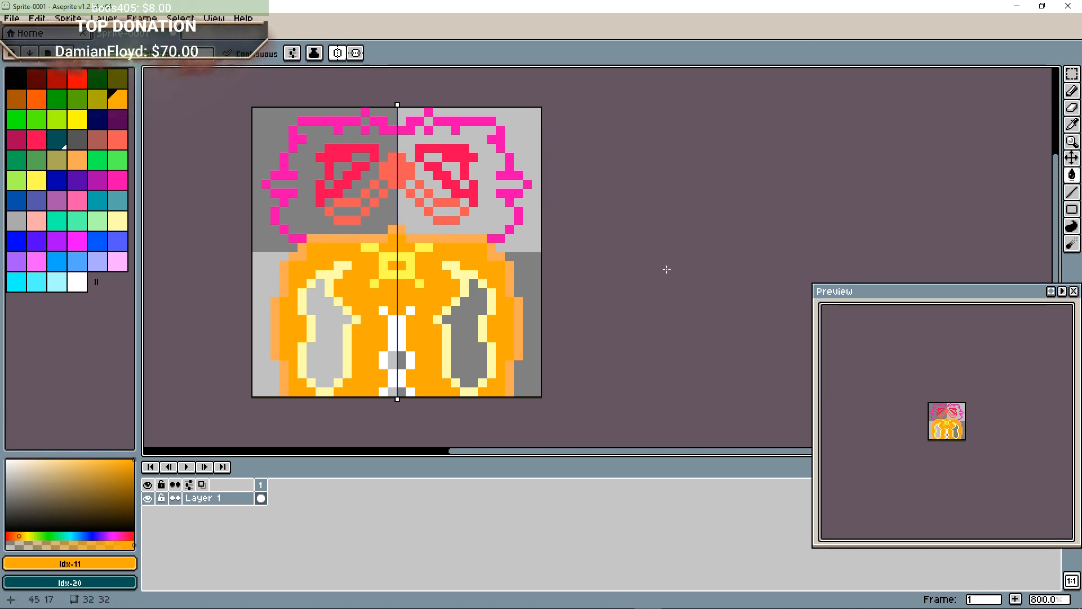
{"action": "left_click", "coordinate": [473, 347]}
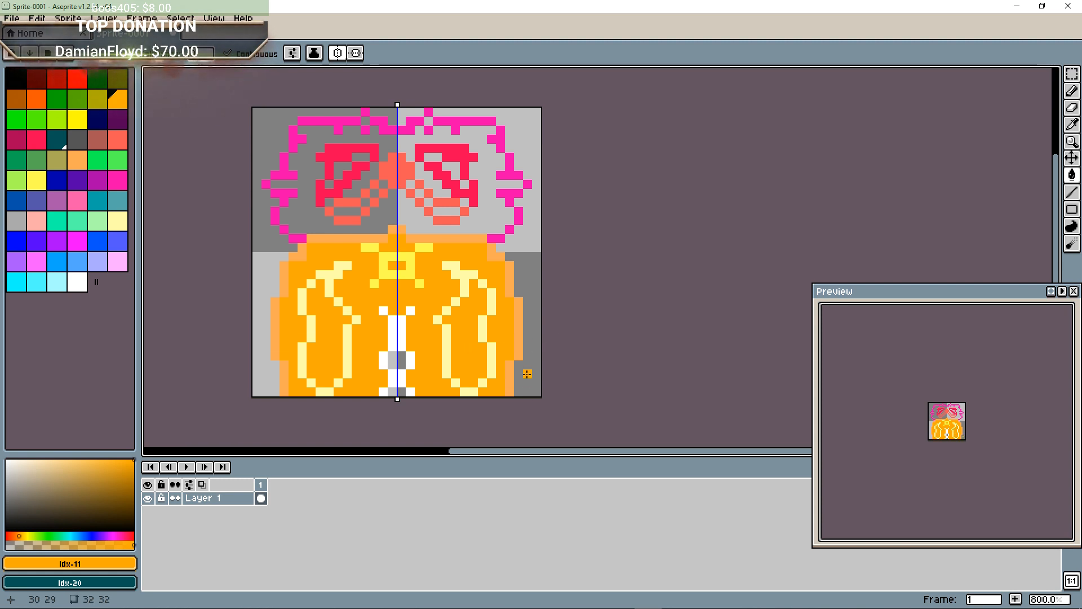
{"action": "key", "text": "ctrl+z"}
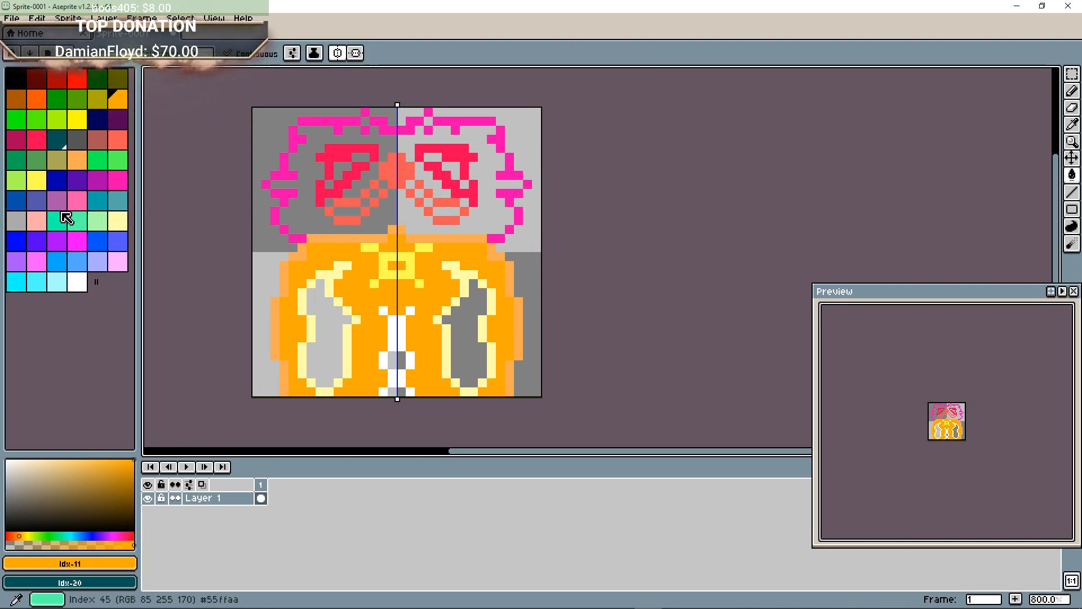
Fill the pale yellow loops and both gaps in the white center motif with olive (index 26).
{"action": "left_click", "coordinate": [57, 159]}
{"action": "left_click", "coordinate": [335, 303]}
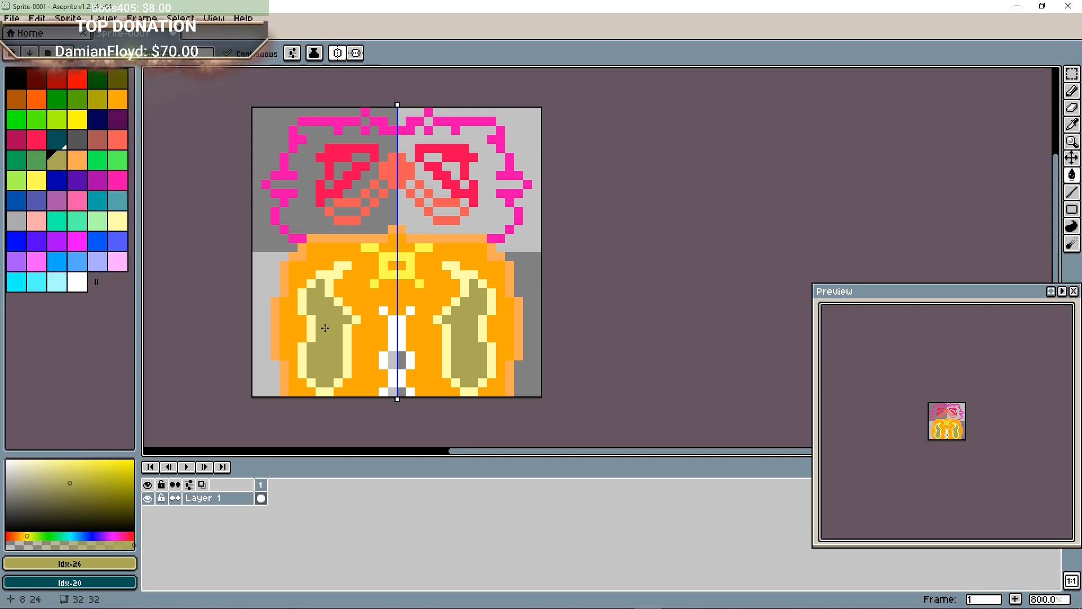
{"action": "left_click", "coordinate": [399, 359]}
{"action": "left_click", "coordinate": [397, 393]}
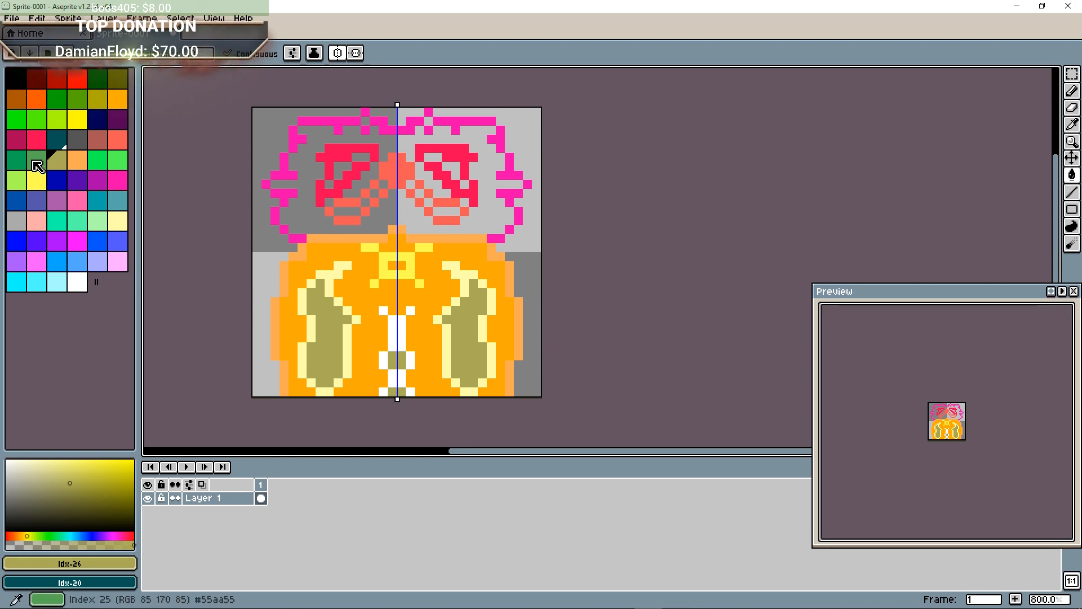
Refill the pale yellow loops and both gaps in the white center motif with light orange (index 27).
{"action": "left_click", "coordinate": [79, 161]}
{"action": "left_click", "coordinate": [318, 339]}
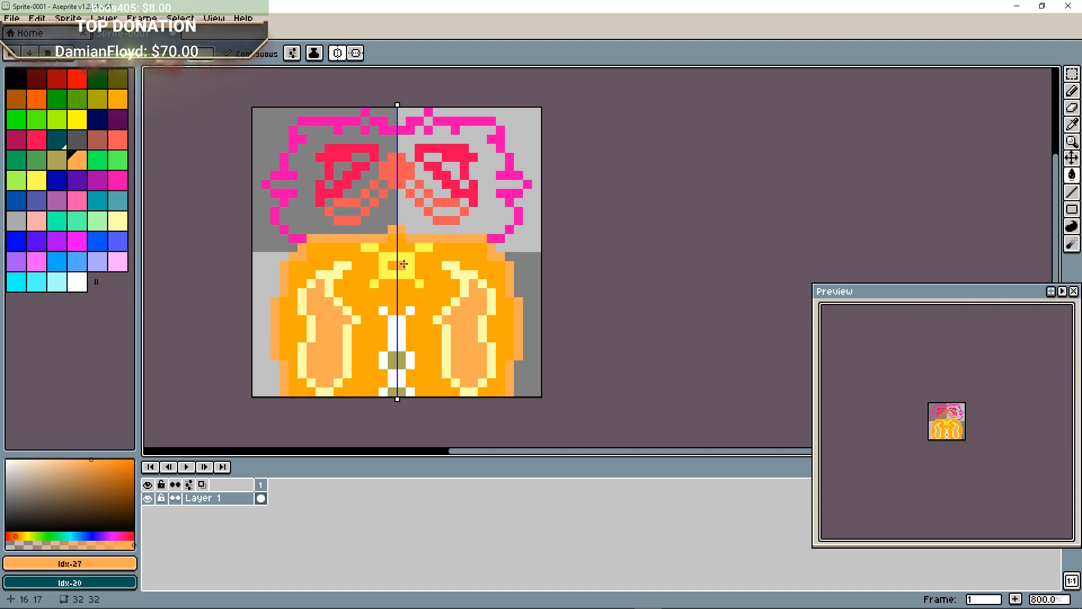
{"action": "left_click", "coordinate": [401, 361]}
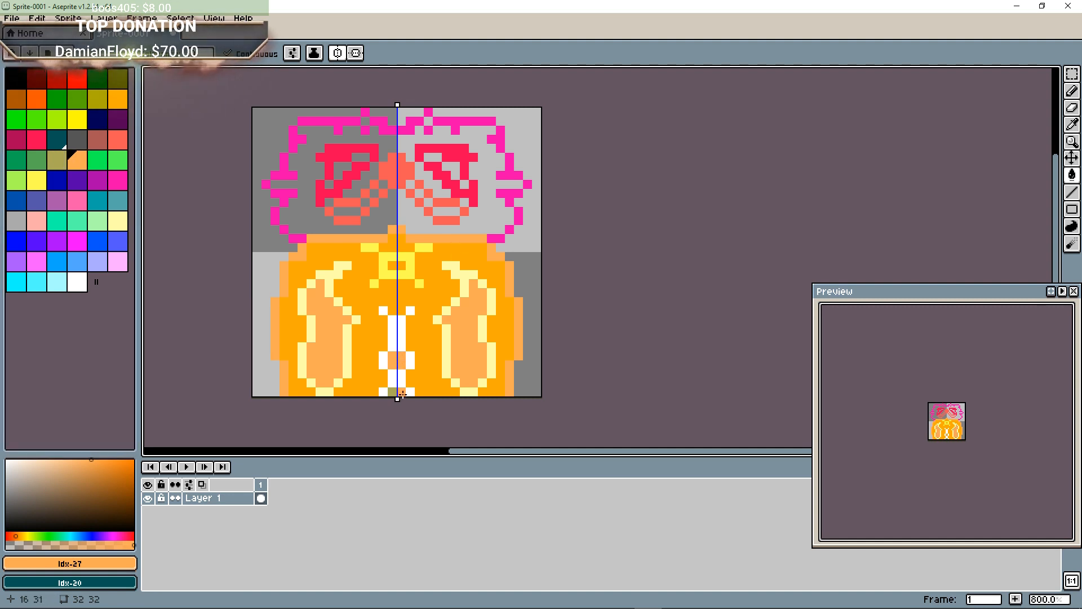
{"action": "left_click", "coordinate": [403, 394]}
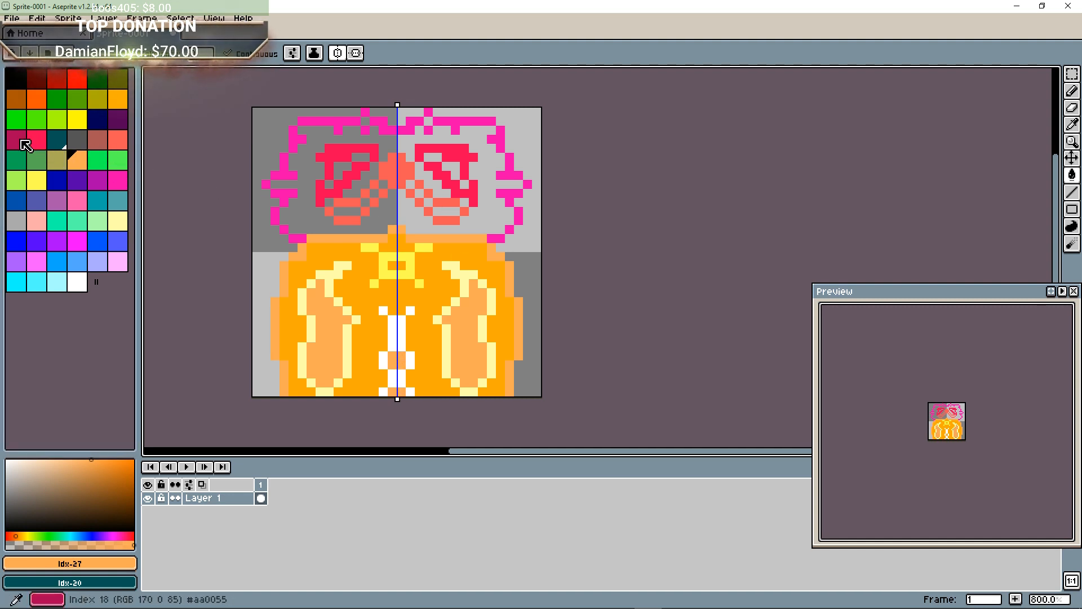
Fill the background of the pink-outlined top with crimson (index 18) and the gaps between the coral lines with red (index 19).
{"action": "left_click", "coordinate": [23, 141]}
{"action": "left_click", "coordinate": [311, 146]}
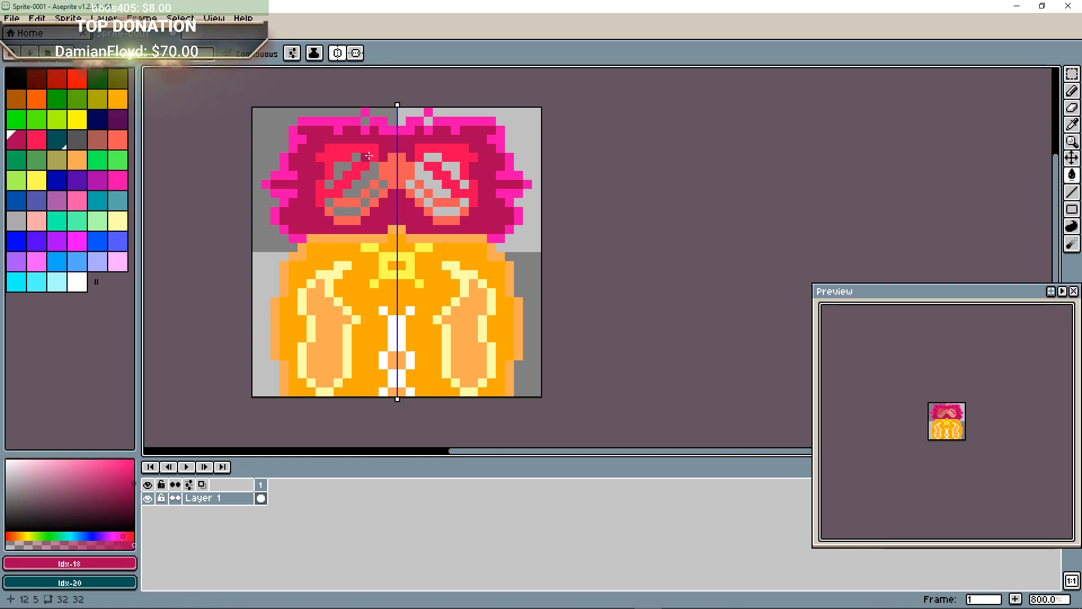
{"action": "left_click", "coordinate": [36, 139]}
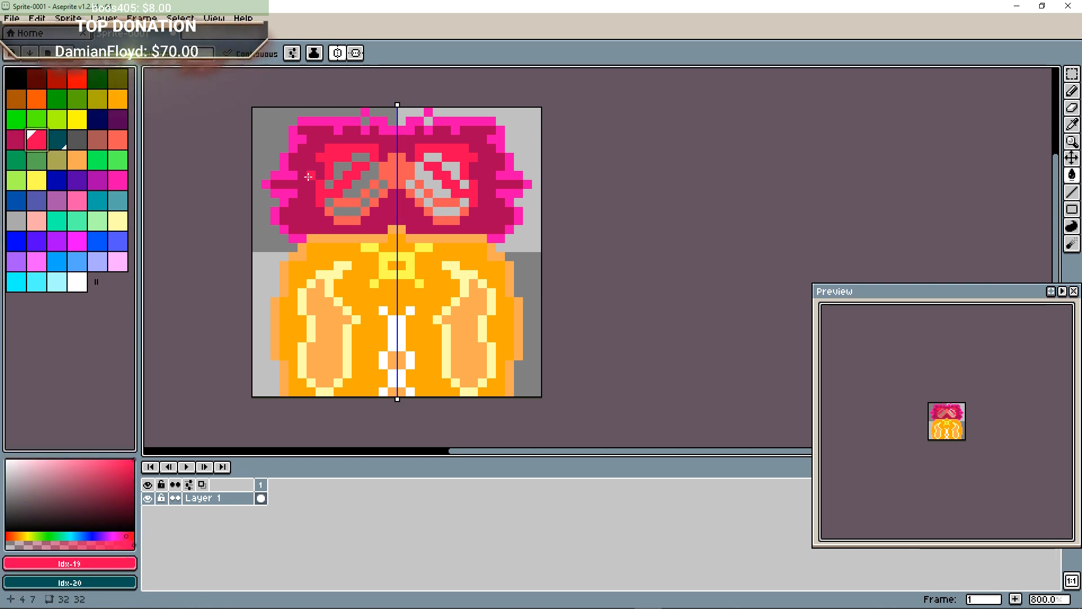
{"action": "left_click", "coordinate": [348, 211]}
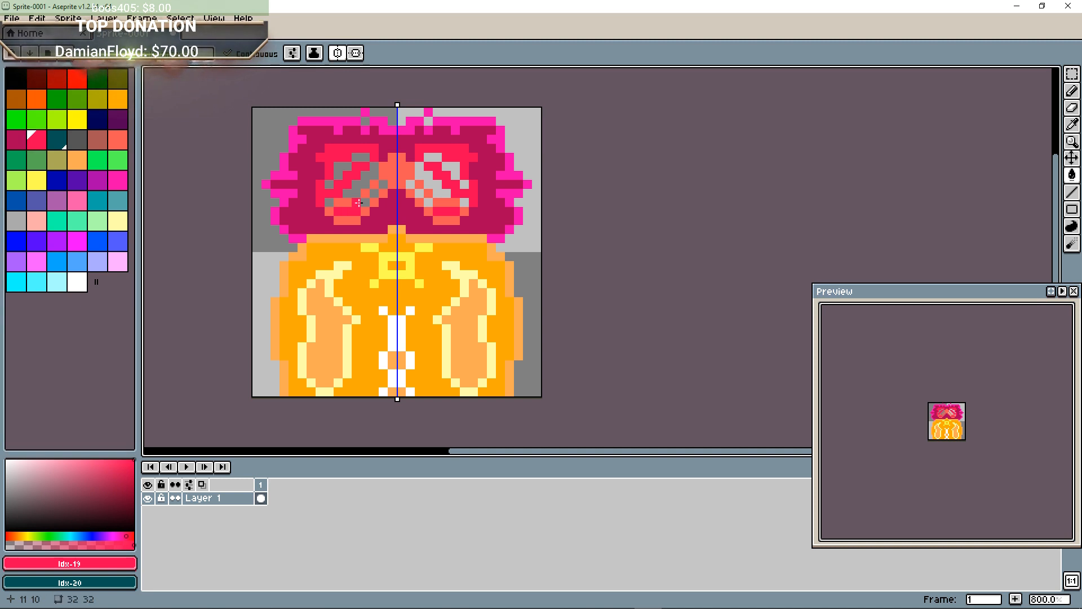
{"action": "left_click", "coordinate": [365, 203]}
{"action": "left_click", "coordinate": [375, 194]}
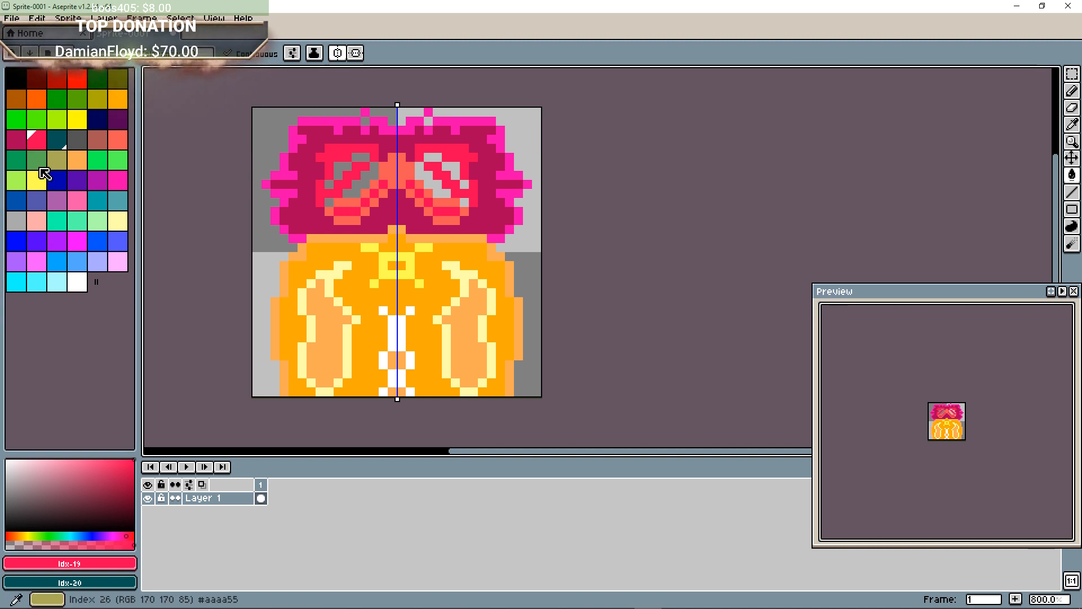
Fill the remaining empty gaps inside the red shapes of the top section with pink (index 35).
{"action": "left_click", "coordinate": [117, 180]}
{"action": "left_click", "coordinate": [337, 172]}
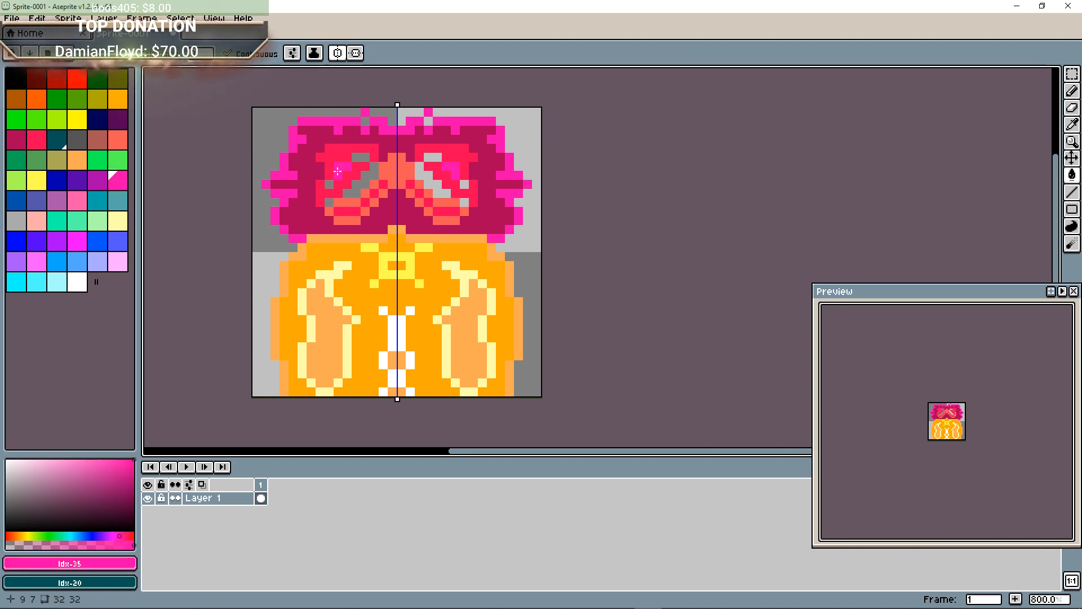
{"action": "left_click", "coordinate": [361, 180]}
{"action": "left_click", "coordinate": [362, 158]}
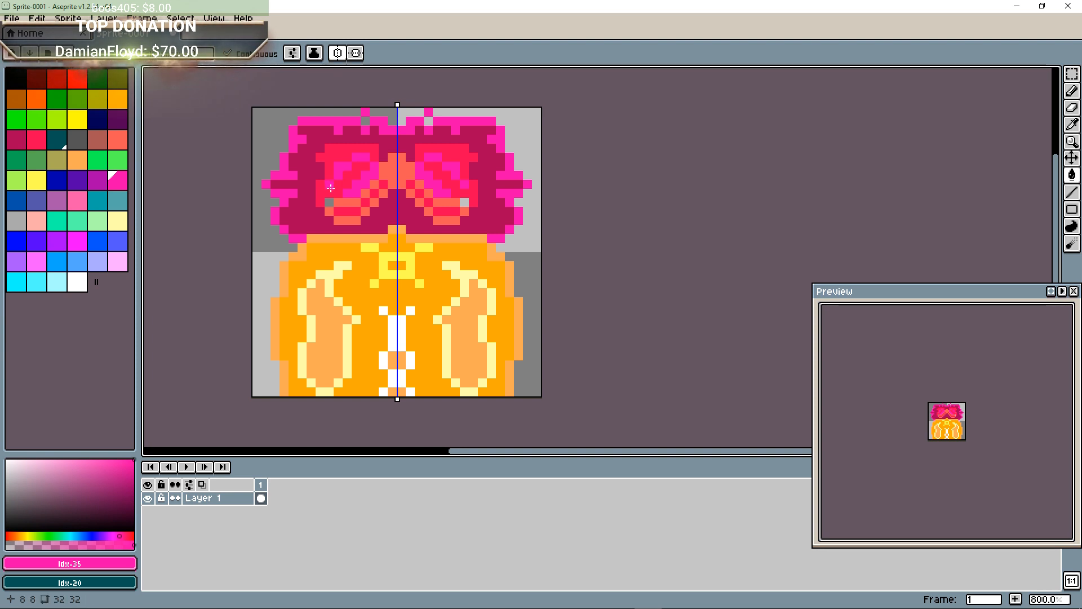
{"action": "left_click", "coordinate": [329, 202]}
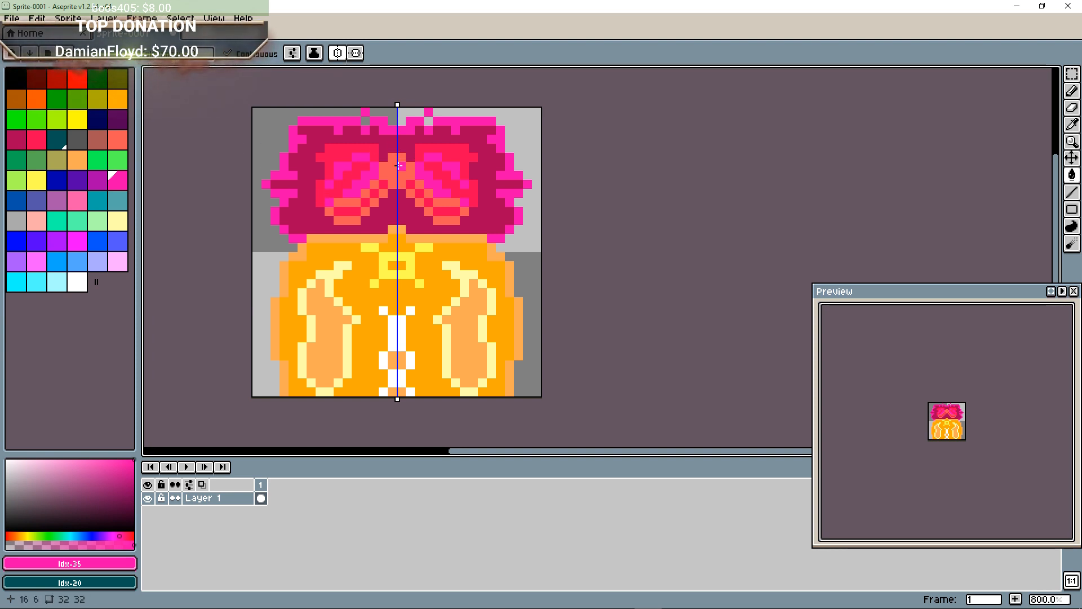
Try a purple (index 33) fill on the coral center piece of the top section and undo it.
{"action": "left_click", "coordinate": [78, 180]}
{"action": "left_click", "coordinate": [389, 169]}
{"action": "key", "text": "ctrl+z"}
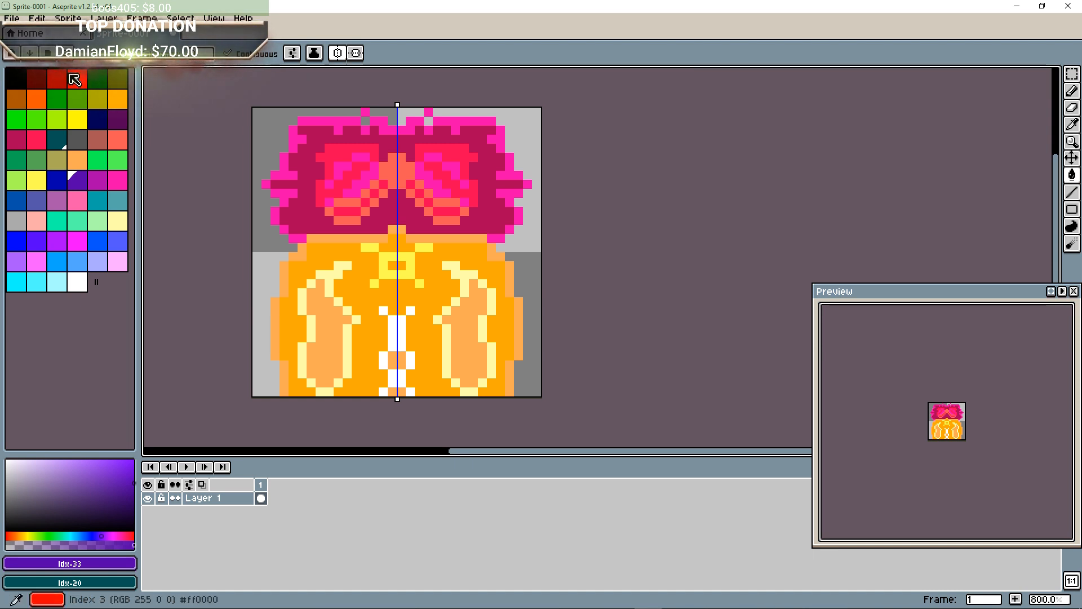
Open the save dialog for the sprite and browse to the E:\Aseprite folder.
{"action": "left_click", "coordinate": [11, 18]}
{"action": "left_click", "coordinate": [35, 89]}
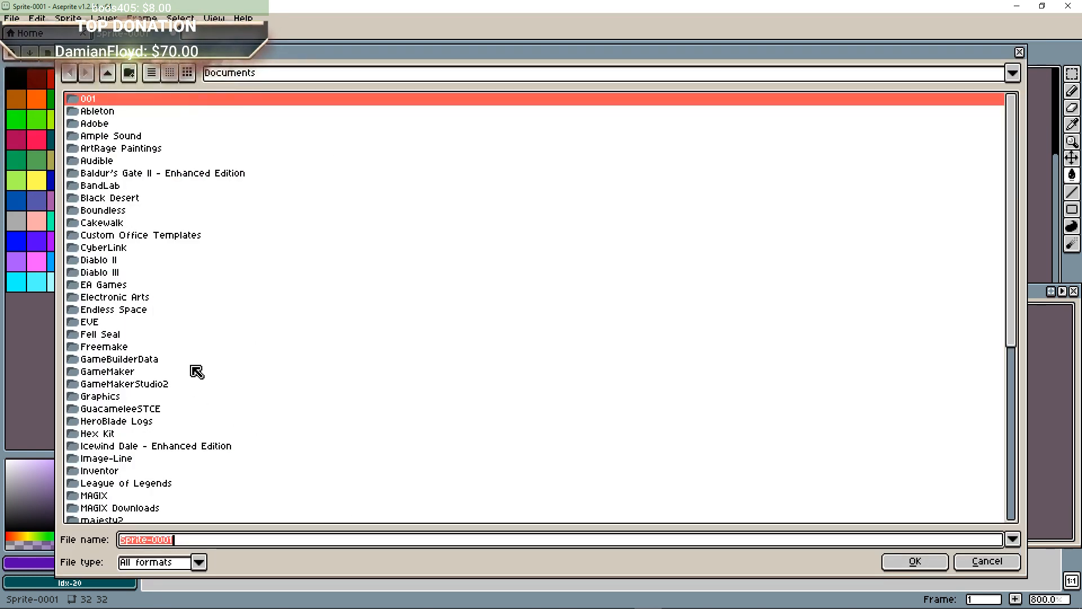
{"action": "scroll", "coordinate": [188, 366], "scroll_direction": "down", "scroll_amount": 8}
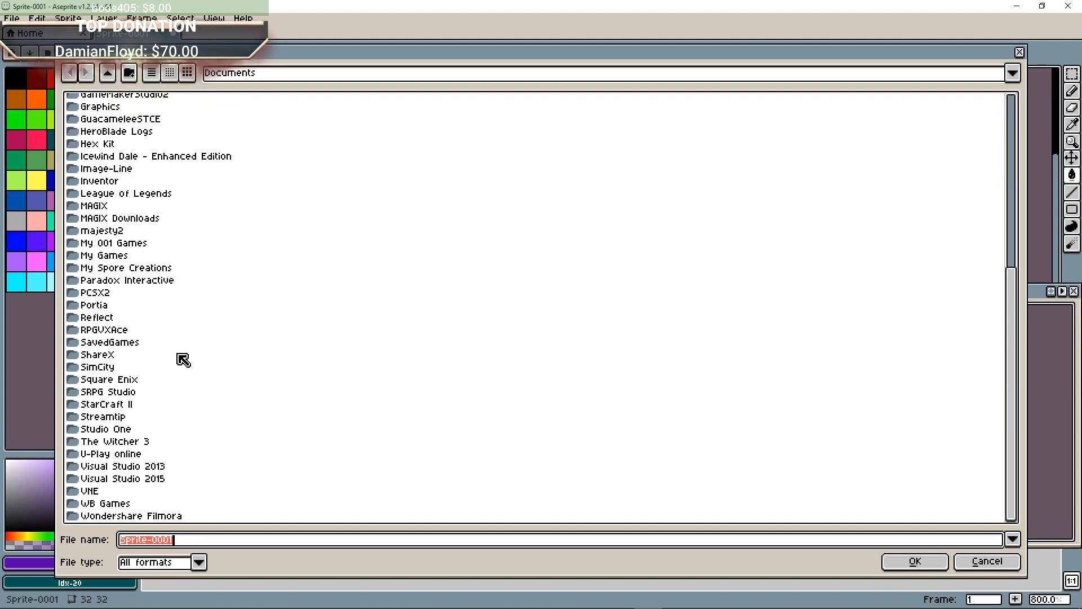
{"action": "scroll", "coordinate": [183, 360], "scroll_direction": "up", "scroll_amount": 8}
{"action": "left_click", "coordinate": [225, 73]}
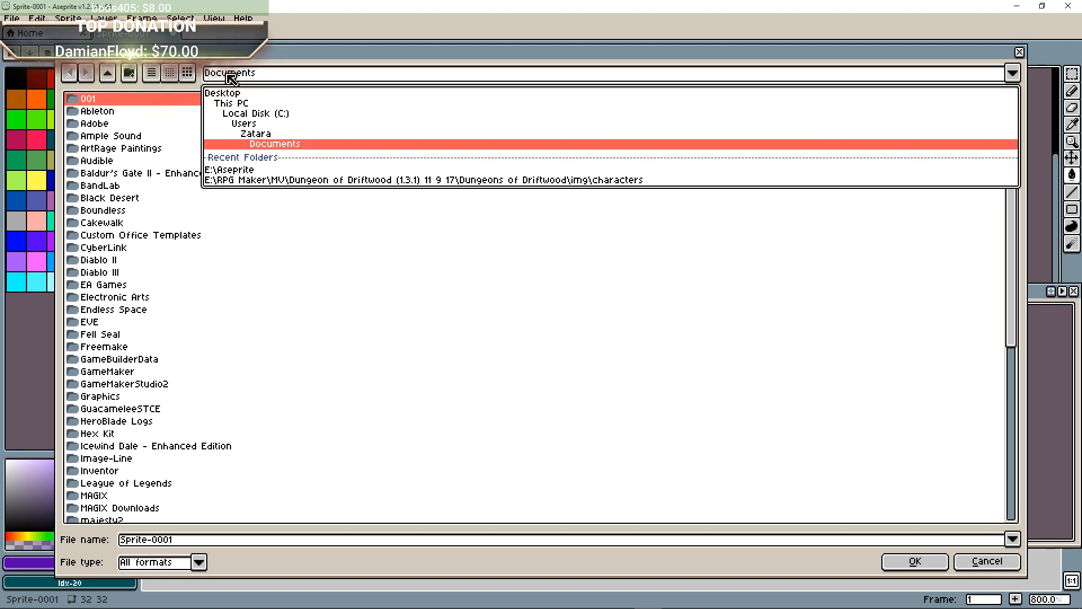
{"action": "left_click", "coordinate": [247, 169]}
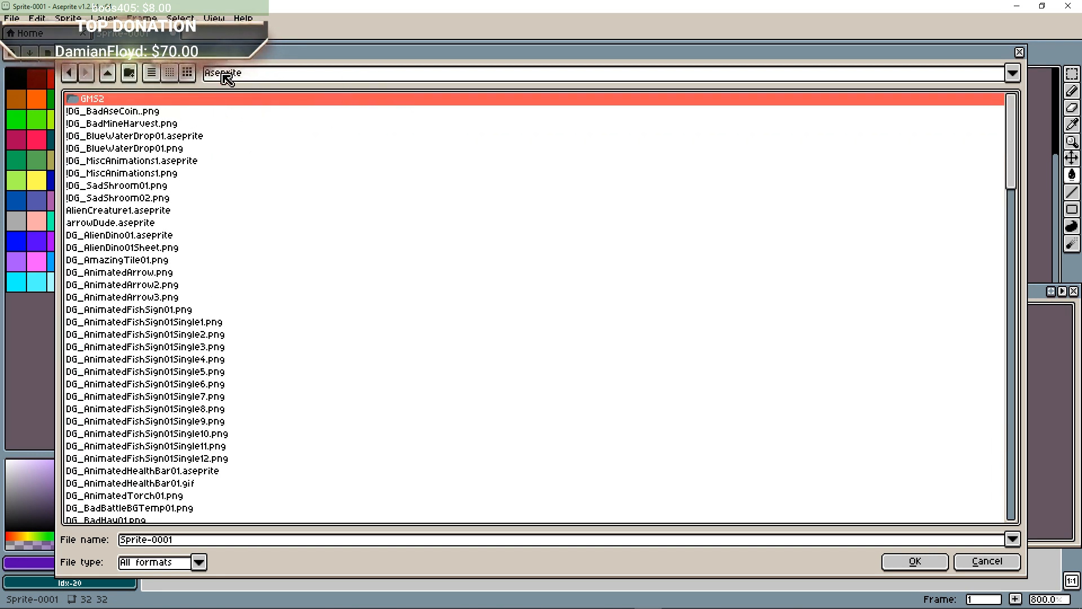
{"action": "left_click", "coordinate": [242, 75]}
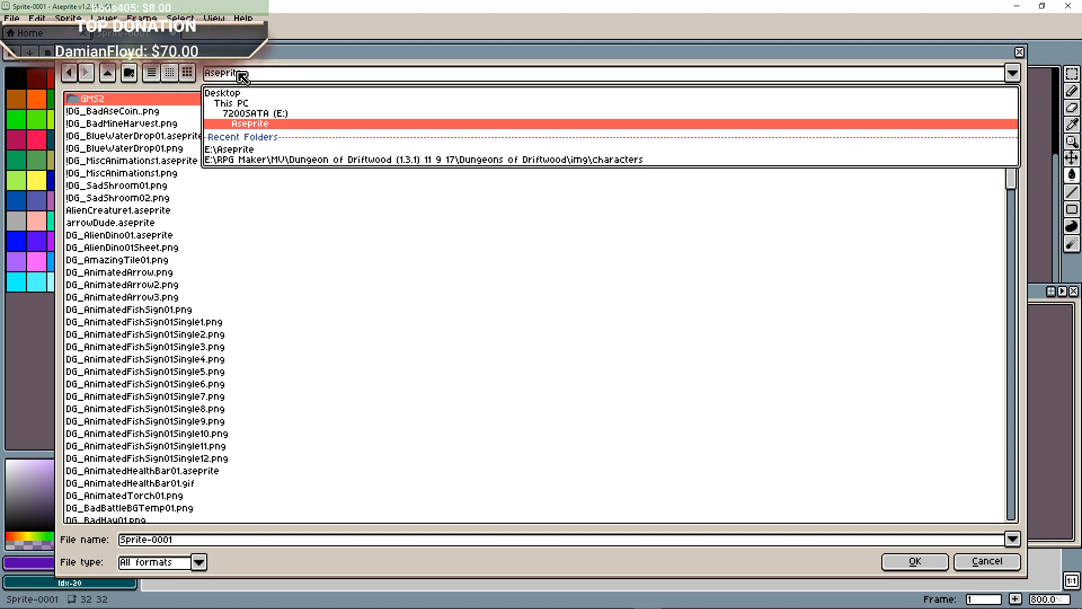
{"action": "left_click", "coordinate": [245, 73]}
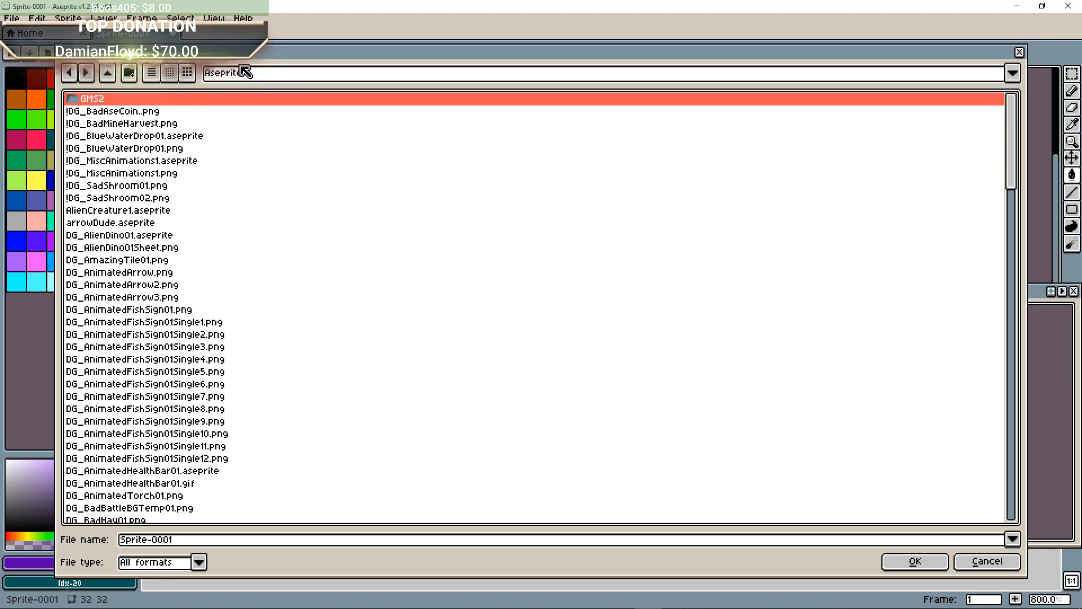
Switch to File Explorer and create a folder named Aseprite on the WDBlack (F:) drive.
{"action": "mouse_move", "coordinate": [372, 607]}
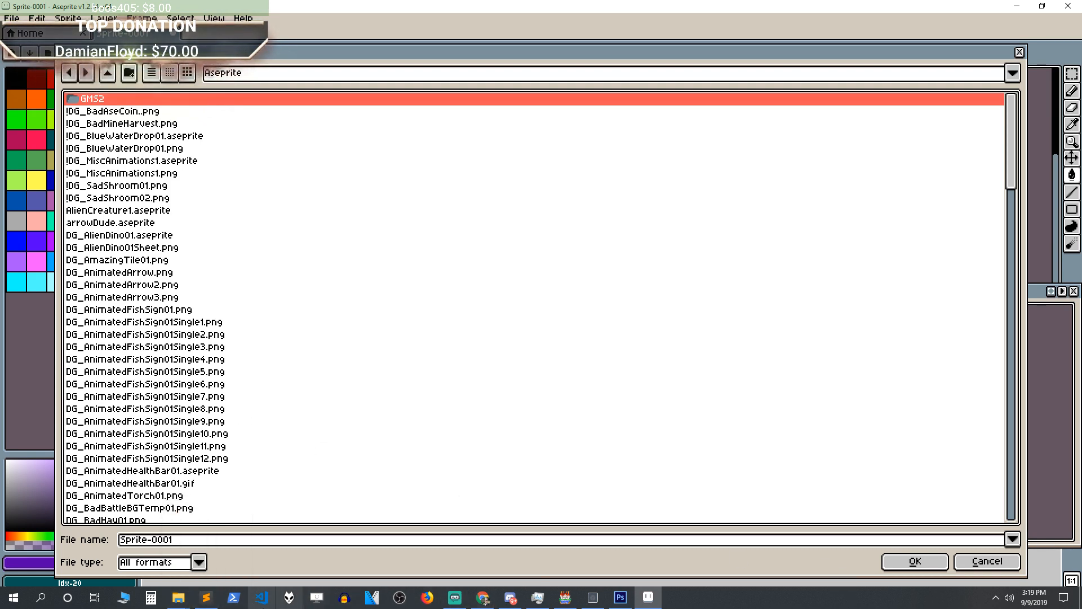
{"action": "mouse_move", "coordinate": [178, 598]}
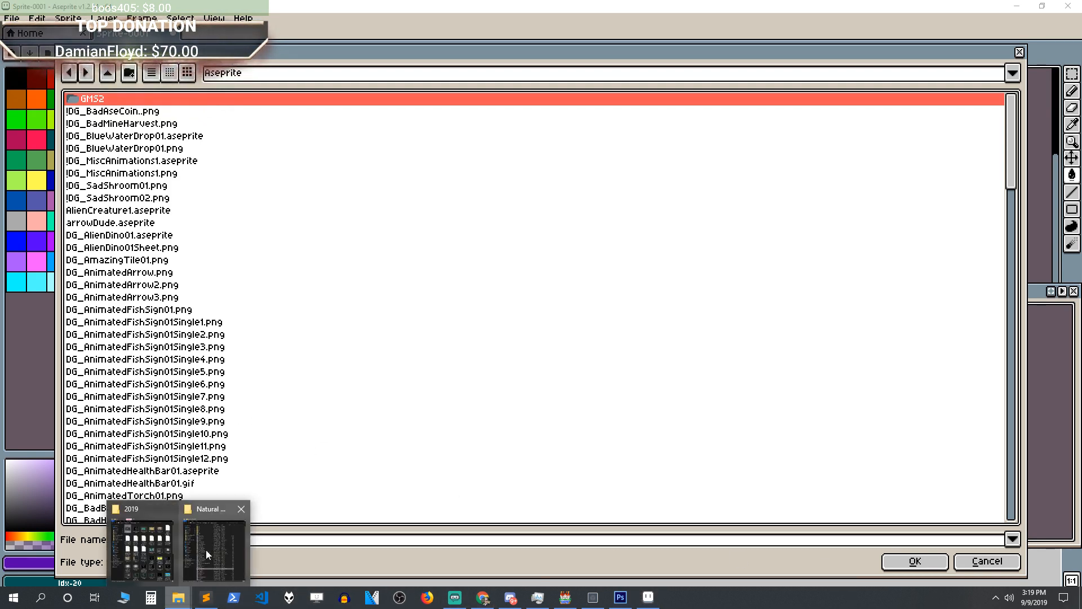
{"action": "left_click", "coordinate": [151, 551]}
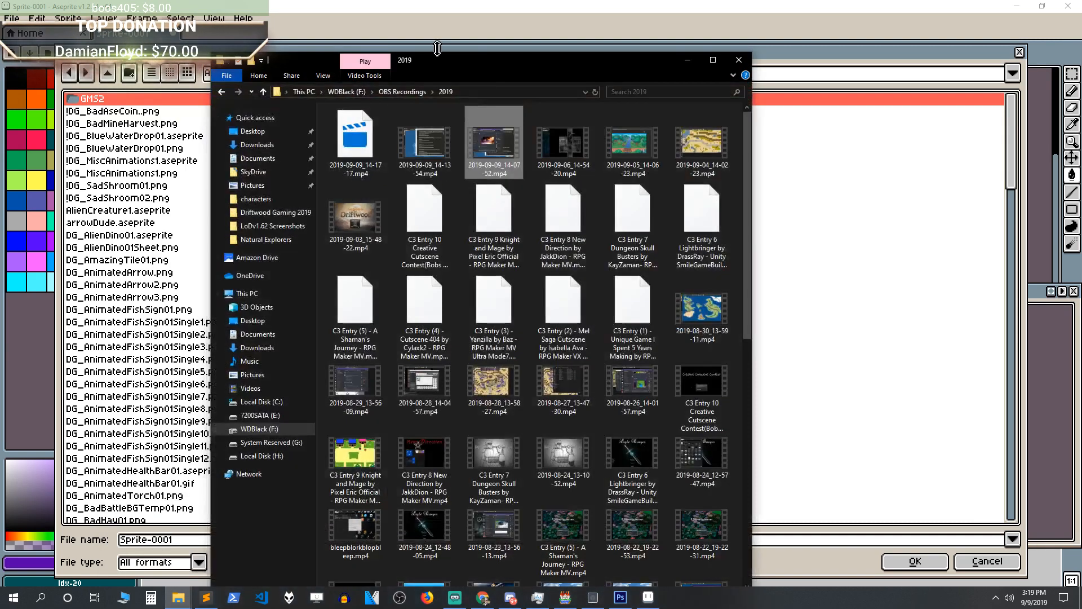
{"action": "left_click", "coordinate": [344, 92]}
{"action": "right_click", "coordinate": [655, 219]}
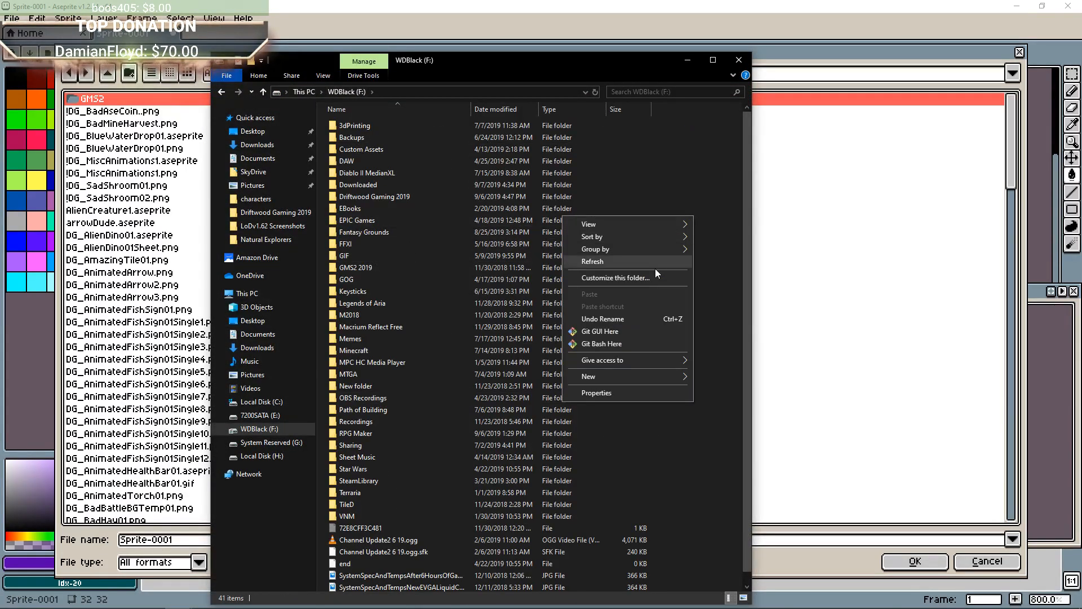
{"action": "mouse_move", "coordinate": [611, 378]}
{"action": "left_click", "coordinate": [744, 377]}
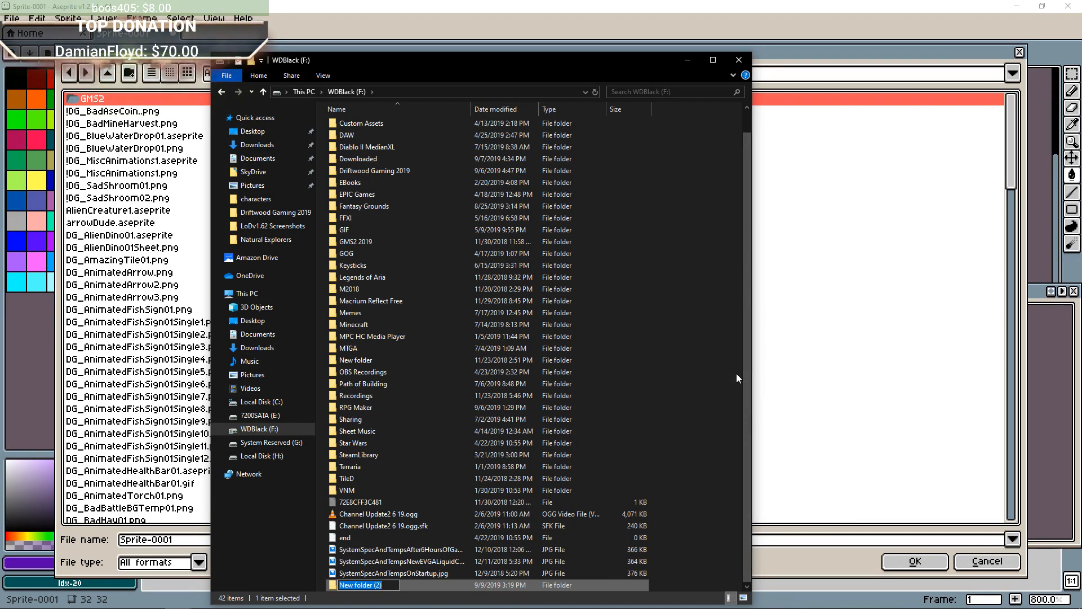
{"action": "type", "text": "Aseprite"}
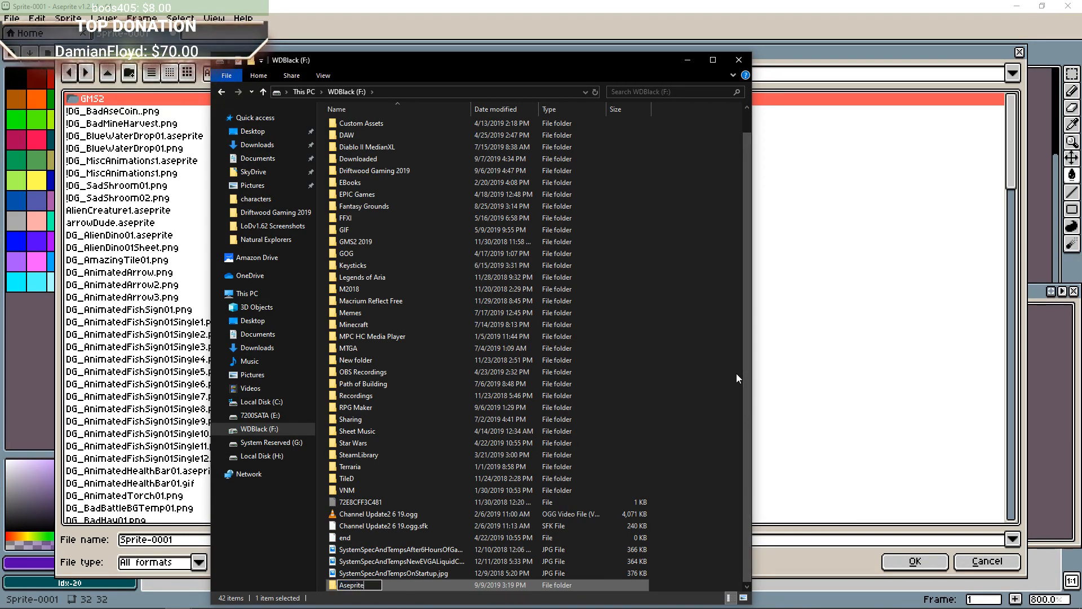
{"action": "key", "text": "Return"}
Sort the contents of the F: drive by type and minimize File Explorer to return to the save dialog.
{"action": "right_click", "coordinate": [703, 371]}
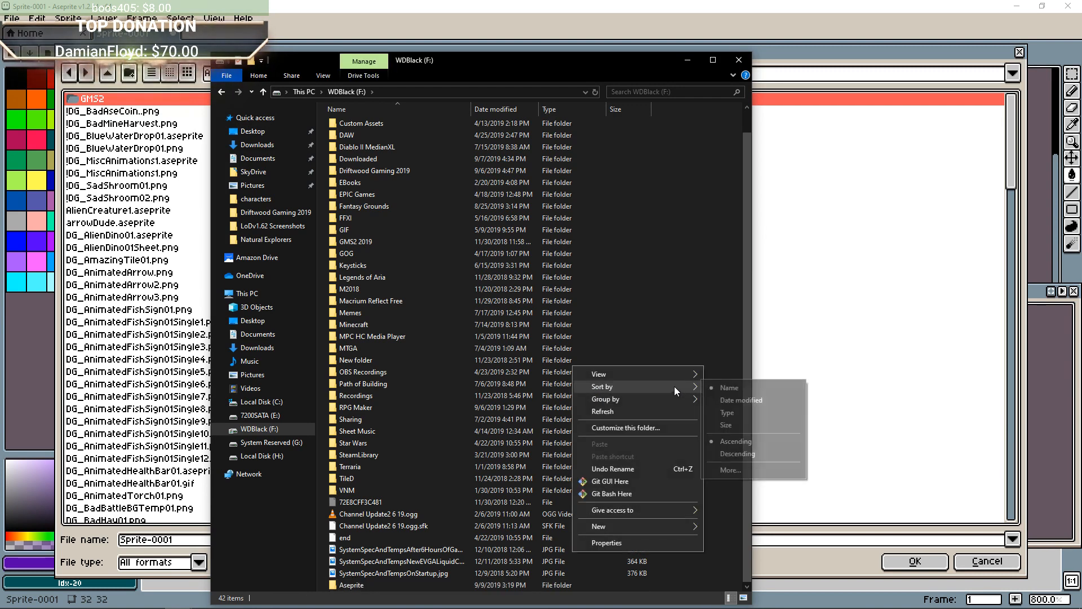
{"action": "left_click", "coordinate": [732, 414]}
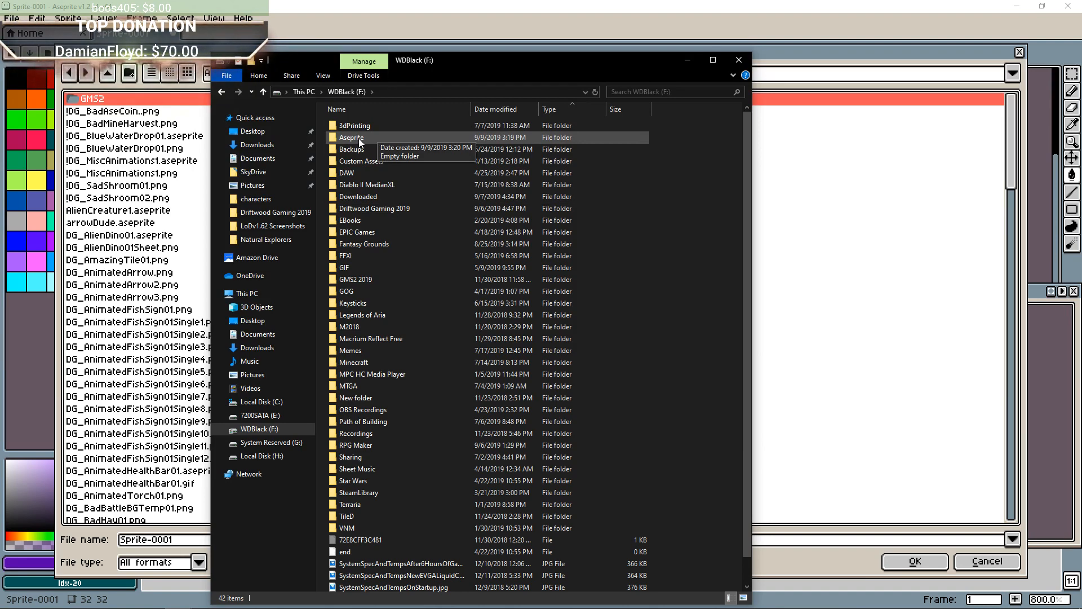
{"action": "left_click", "coordinate": [687, 60]}
Show large folder icons in the save dialog and browse through This PC to the Aseprite folder on WDBlack (F:).
{"action": "left_click", "coordinate": [244, 74]}
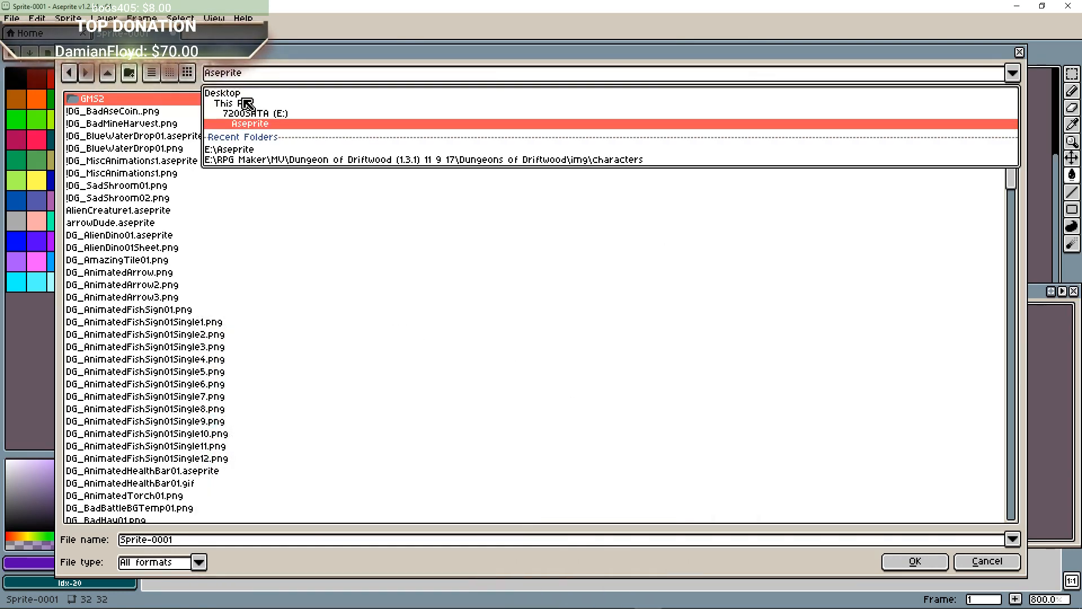
{"action": "left_click", "coordinate": [244, 93]}
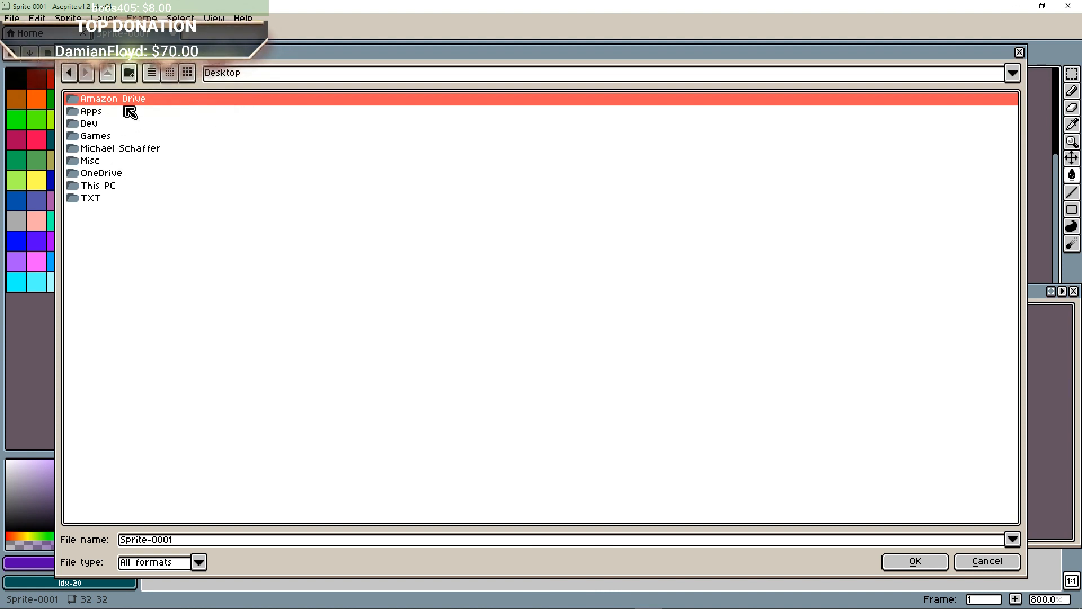
{"action": "left_click", "coordinate": [274, 74]}
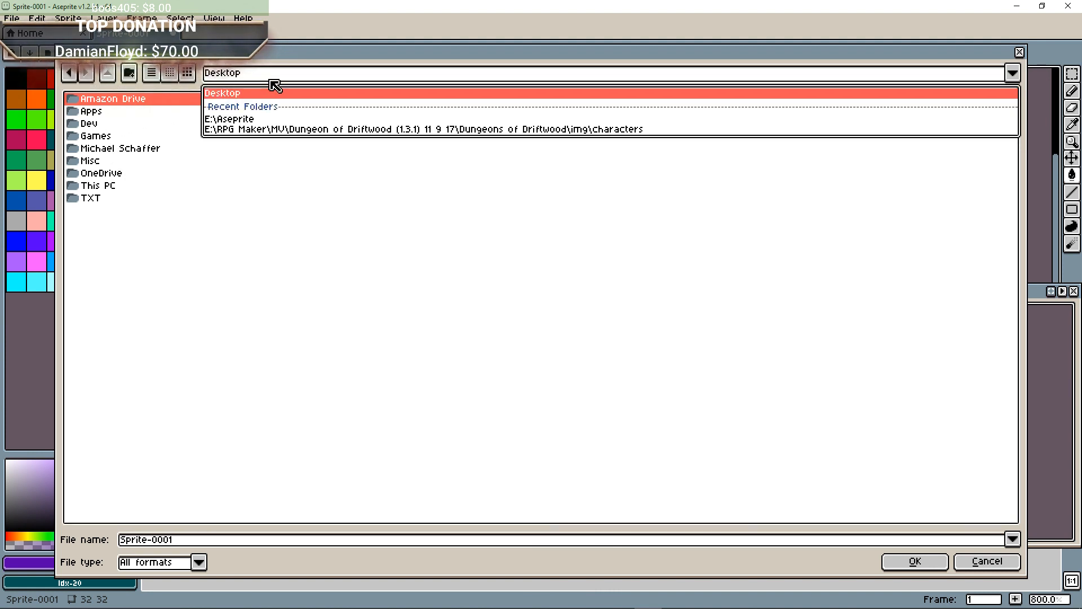
{"action": "left_click", "coordinate": [189, 75]}
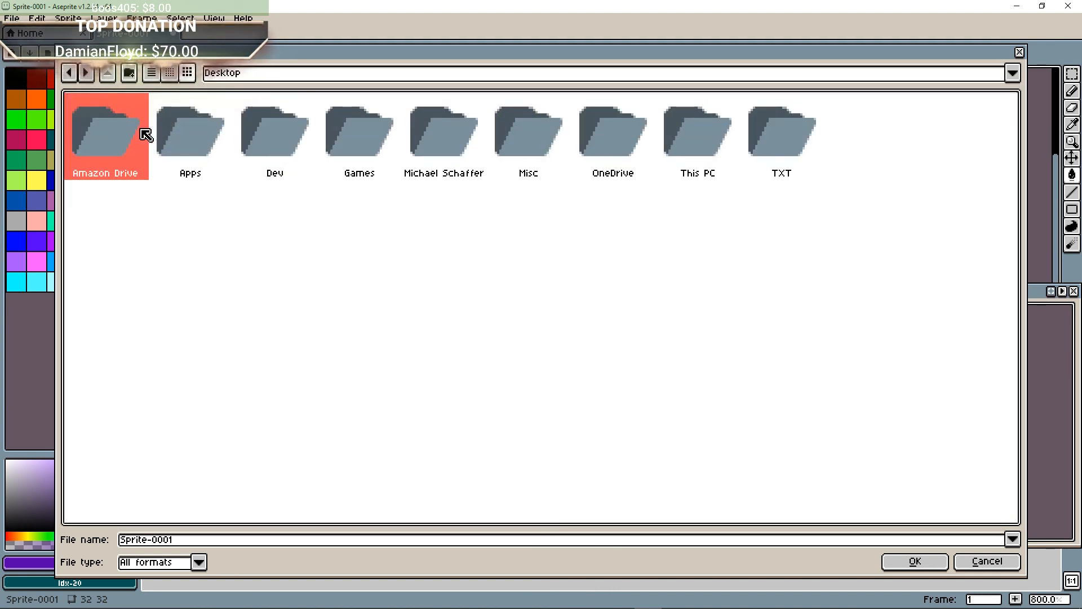
{"action": "double_click", "coordinate": [699, 146]}
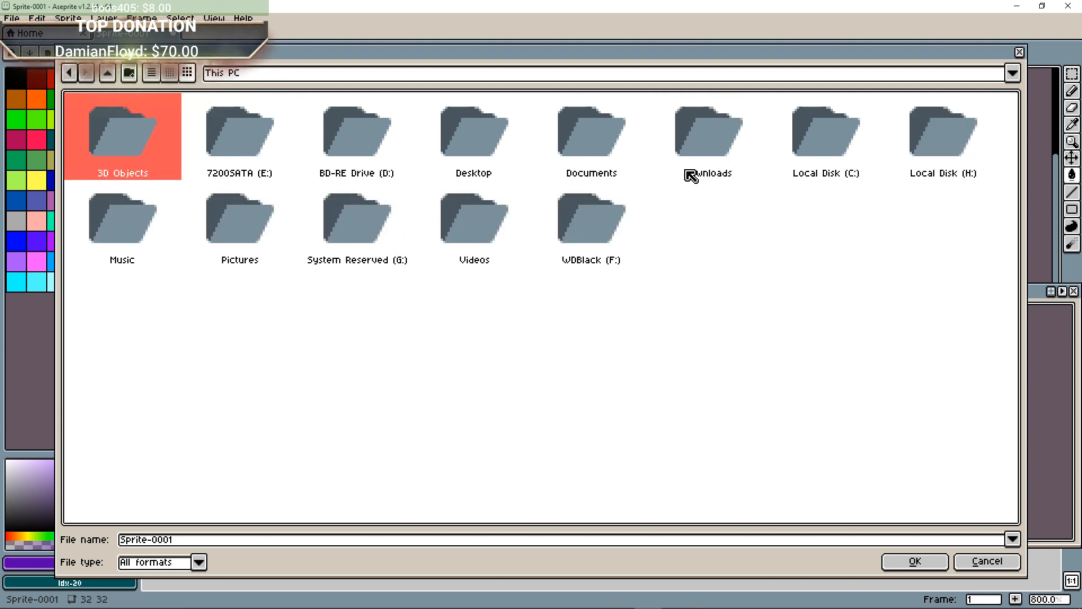
{"action": "double_click", "coordinate": [570, 229]}
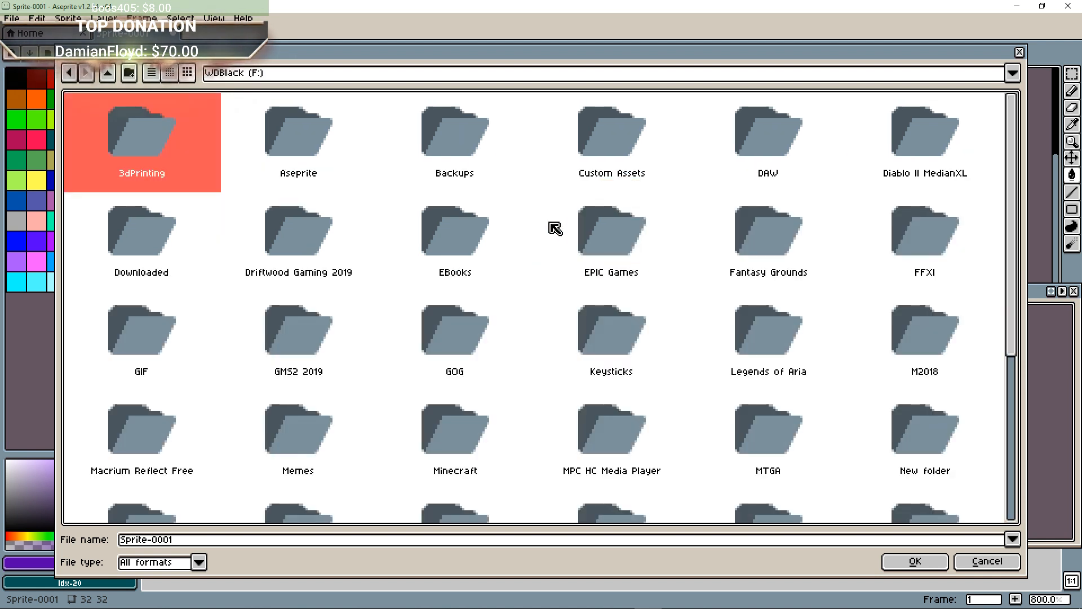
{"action": "double_click", "coordinate": [326, 160]}
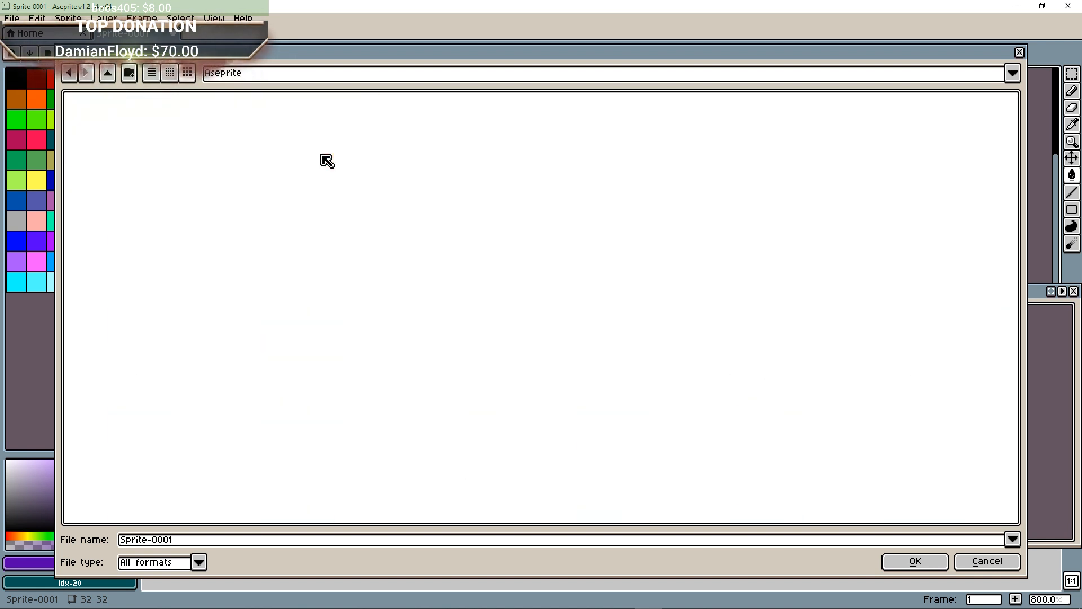
Name the sprite file !DG_BestCupcakeSpriteEver and save it in the Aseprite folder.
{"action": "left_click", "coordinate": [200, 540]}
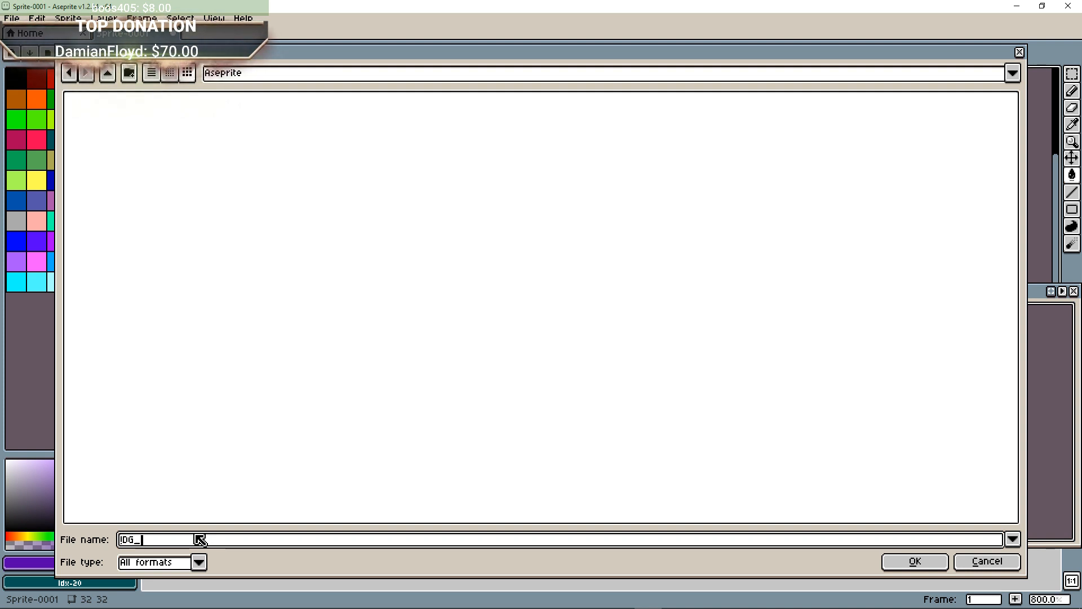
{"action": "type", "text": "BestCupcakeSpir"}
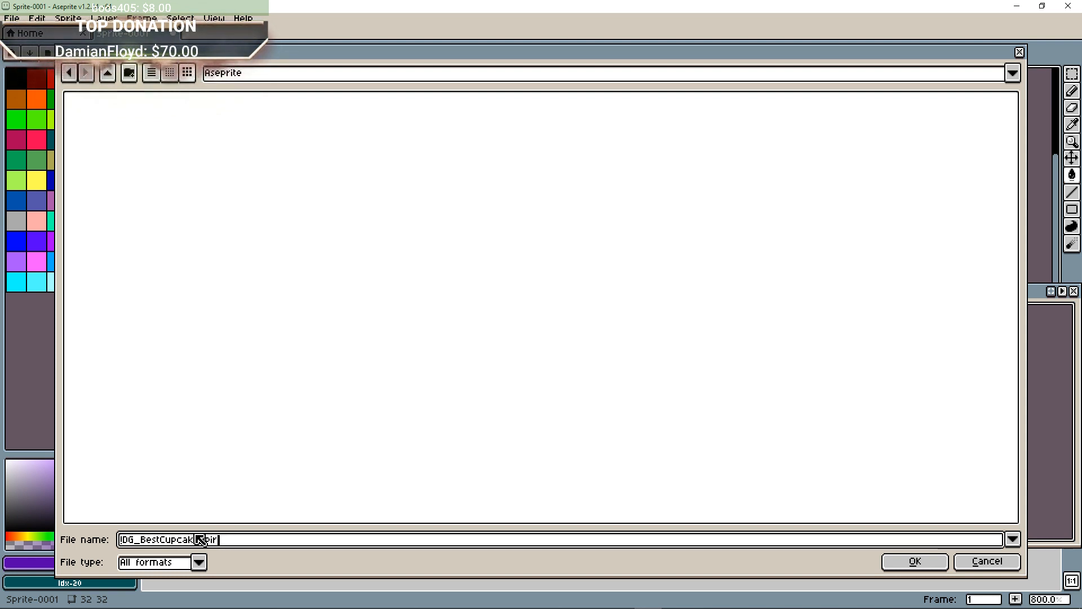
{"action": "key", "text": "BackSpace"}
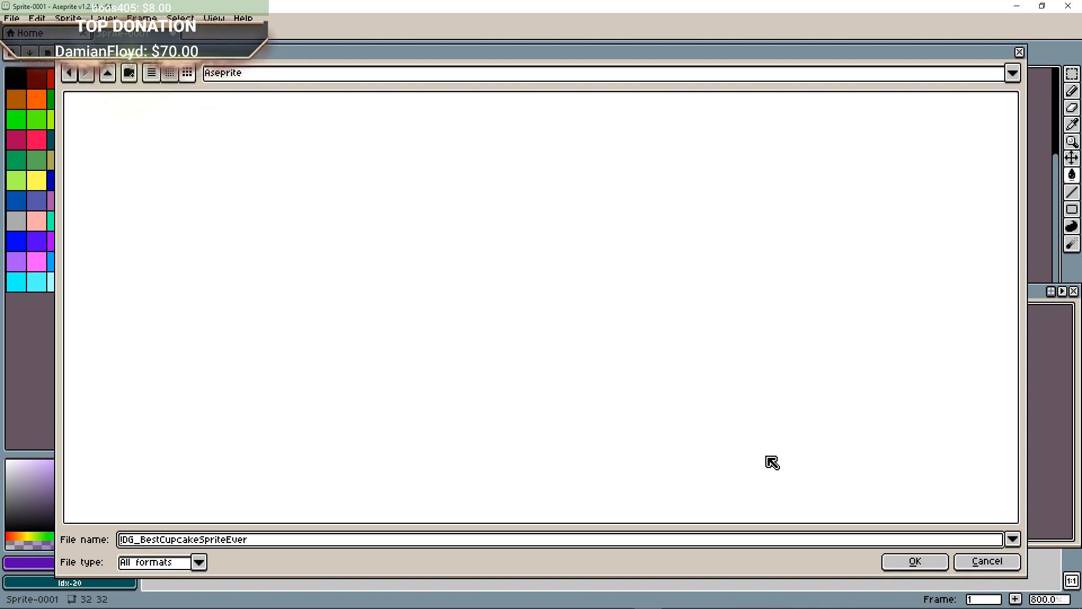
{"action": "left_click", "coordinate": [918, 563]}
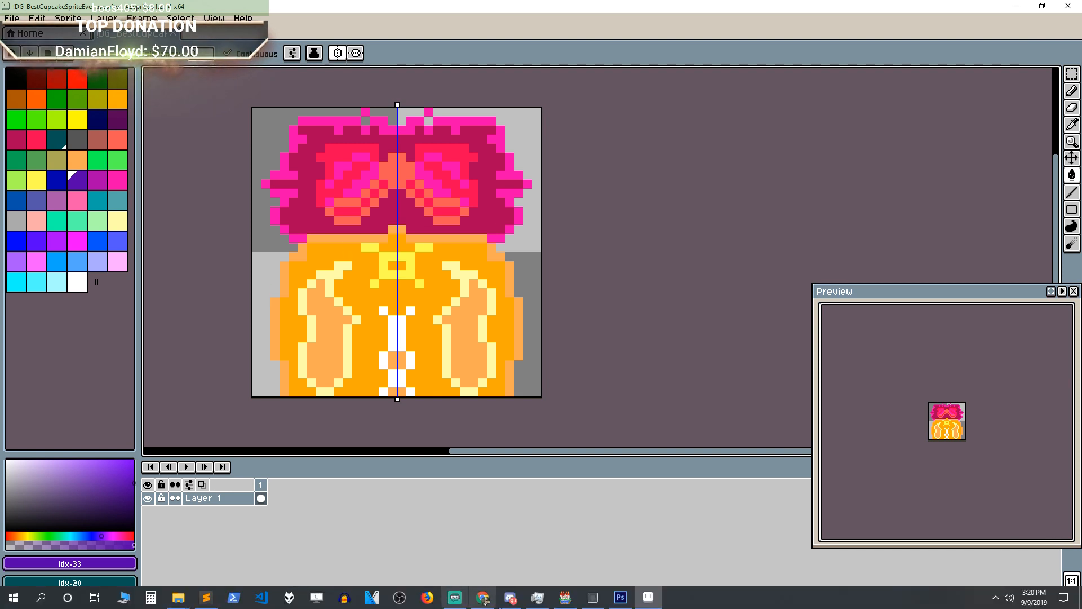
Switch to Photoshop and open IconSet.png from the project's img\system folder.
{"action": "left_click", "coordinate": [620, 597]}
{"action": "left_click", "coordinate": [31, 7]}
{"action": "left_click", "coordinate": [42, 31]}
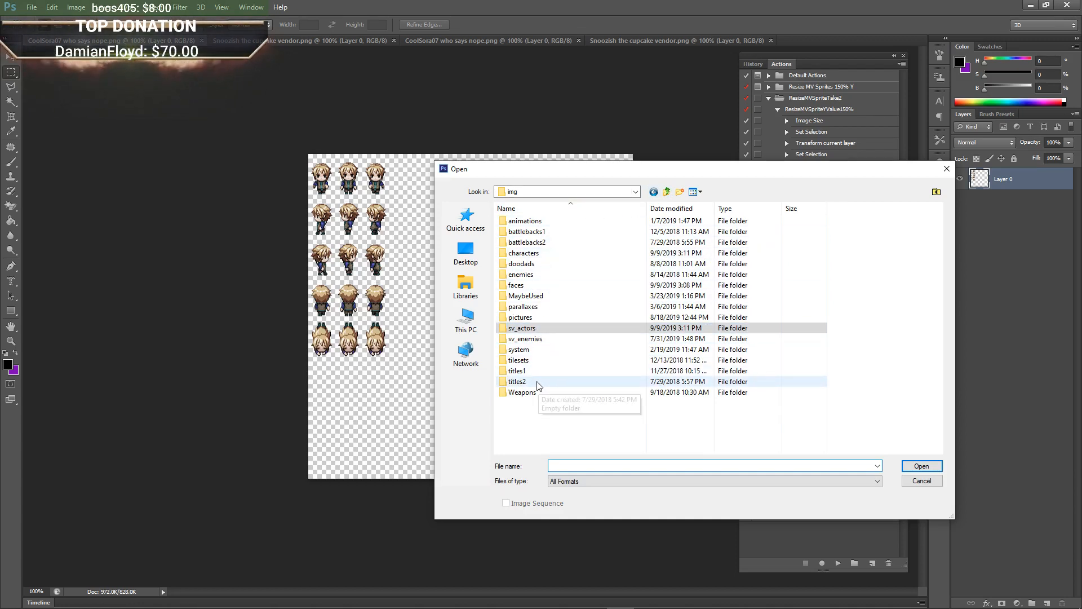
{"action": "double_click", "coordinate": [536, 349]}
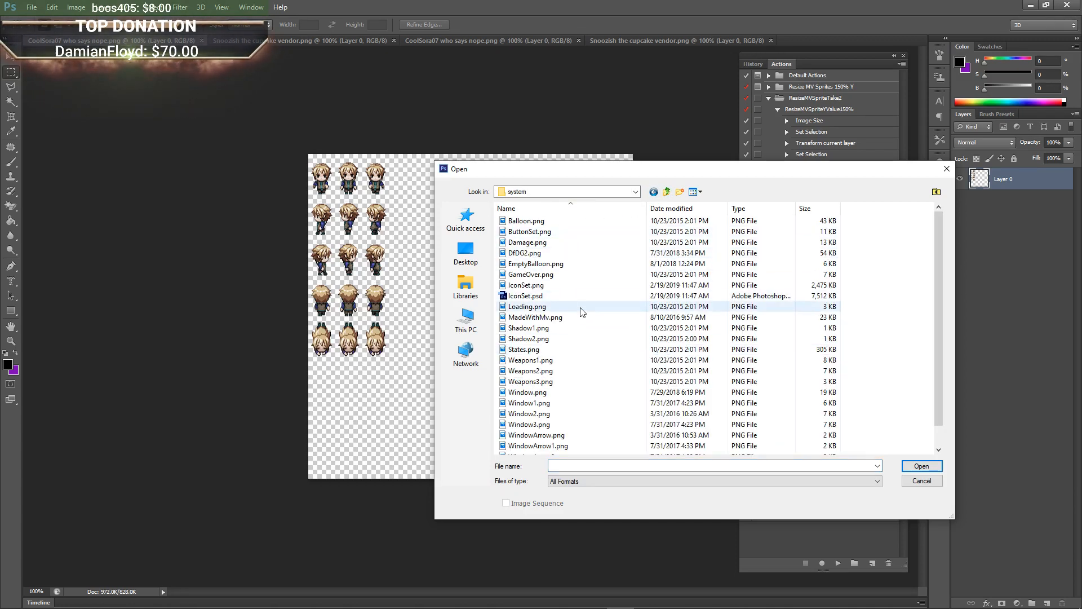
{"action": "left_click", "coordinate": [541, 286]}
{"action": "left_click", "coordinate": [908, 466]}
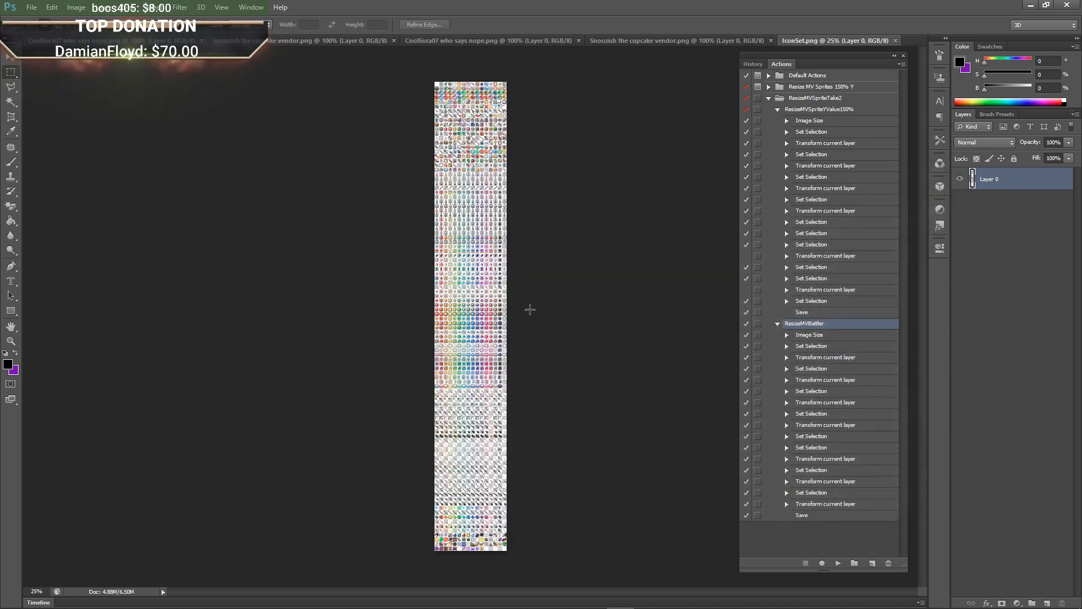
Bring the empty slots in the last row of the icon sheet into view and show the grid.
{"action": "left_click_drag", "start_coordinate": [452, 454], "coordinate": [556, 449], "text": "ctrl"}
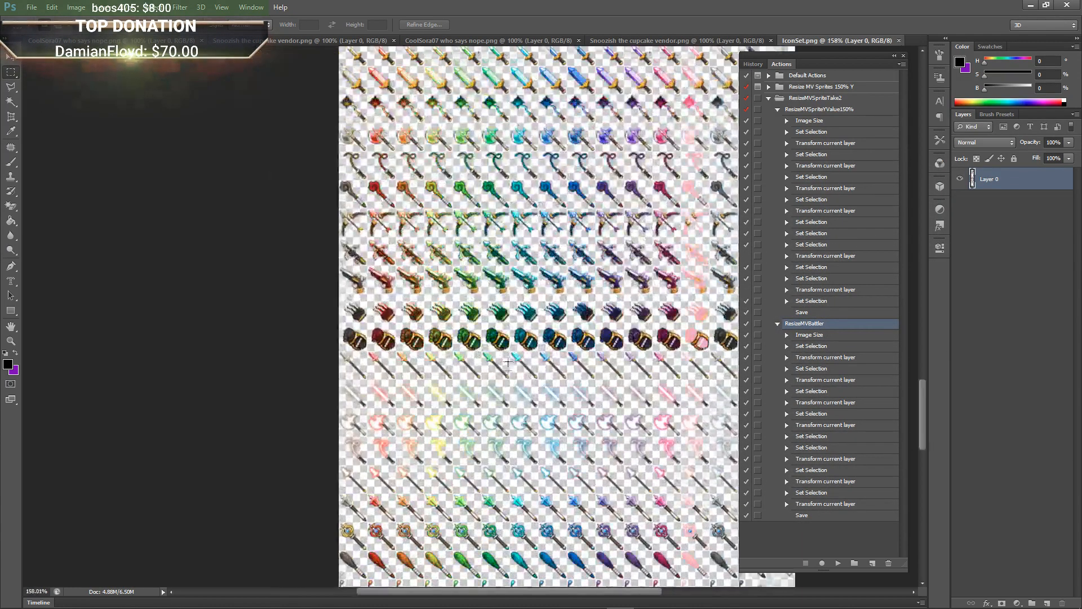
{"action": "scroll", "coordinate": [557, 395], "scroll_direction": "down", "scroll_amount": 8}
{"action": "scroll", "coordinate": [443, 305], "scroll_direction": "down", "scroll_amount": 5}
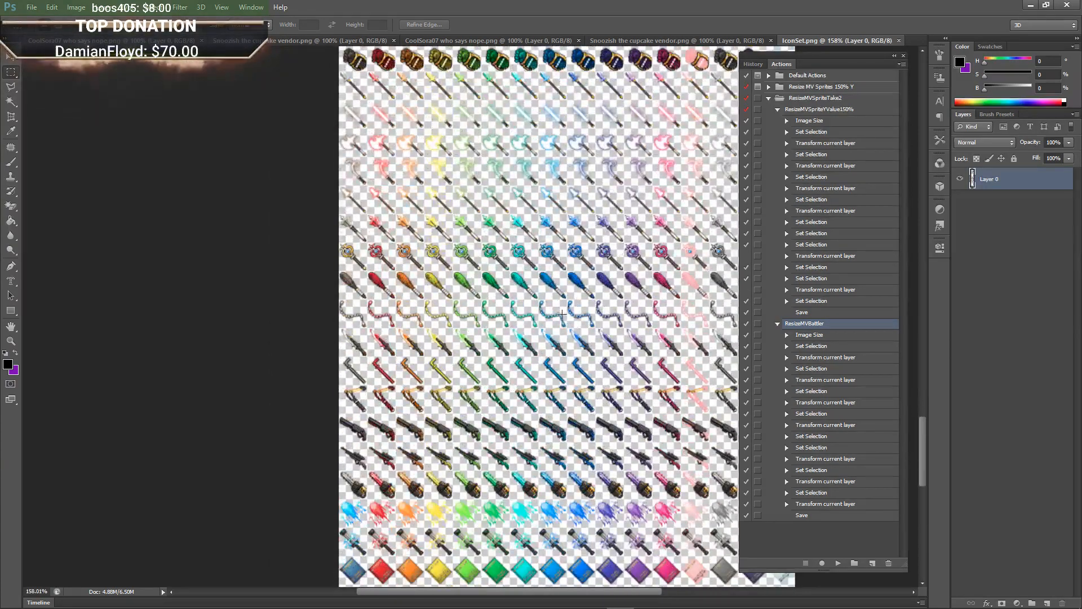
{"action": "mouse_move", "coordinate": [586, 303]}
{"action": "left_mouse_down", "text": "ctrl"}
{"action": "mouse_move", "coordinate": [543, 299]}
{"action": "mouse_move", "coordinate": [578, 293]}
{"action": "left_mouse_up", "text": "ctrl"}
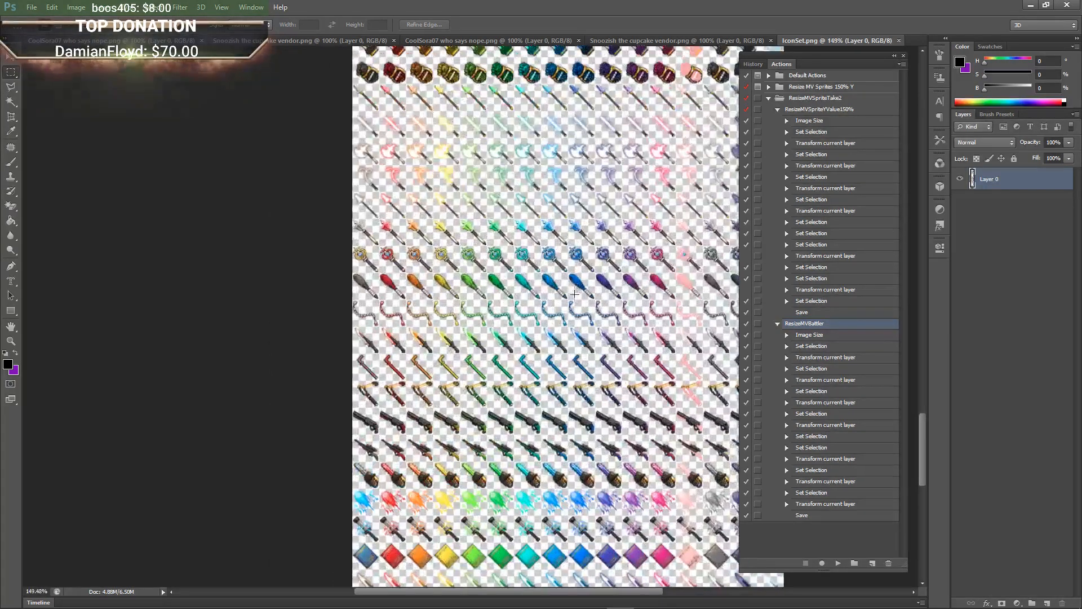
{"action": "scroll", "coordinate": [602, 313], "scroll_direction": "down", "scroll_amount": 3}
{"action": "scroll", "coordinate": [530, 327], "scroll_direction": "right", "scroll_amount": 5}
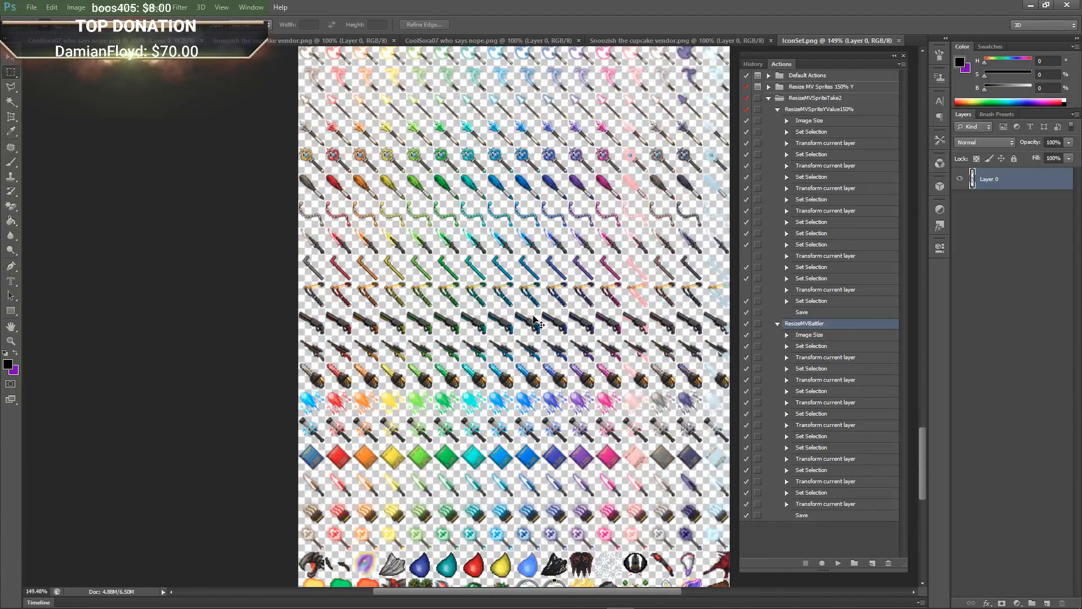
{"action": "scroll", "coordinate": [510, 363], "scroll_direction": "down", "scroll_amount": 7}
{"action": "scroll", "coordinate": [532, 438], "scroll_direction": "down", "scroll_amount": 1}
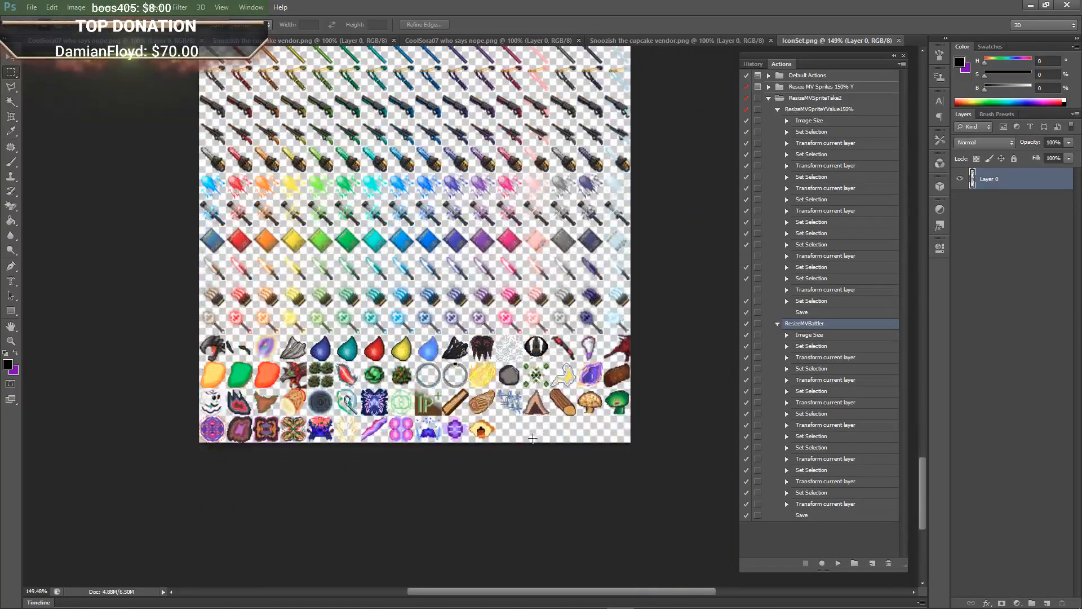
{"action": "key", "text": "ctrl+apostrophe"}
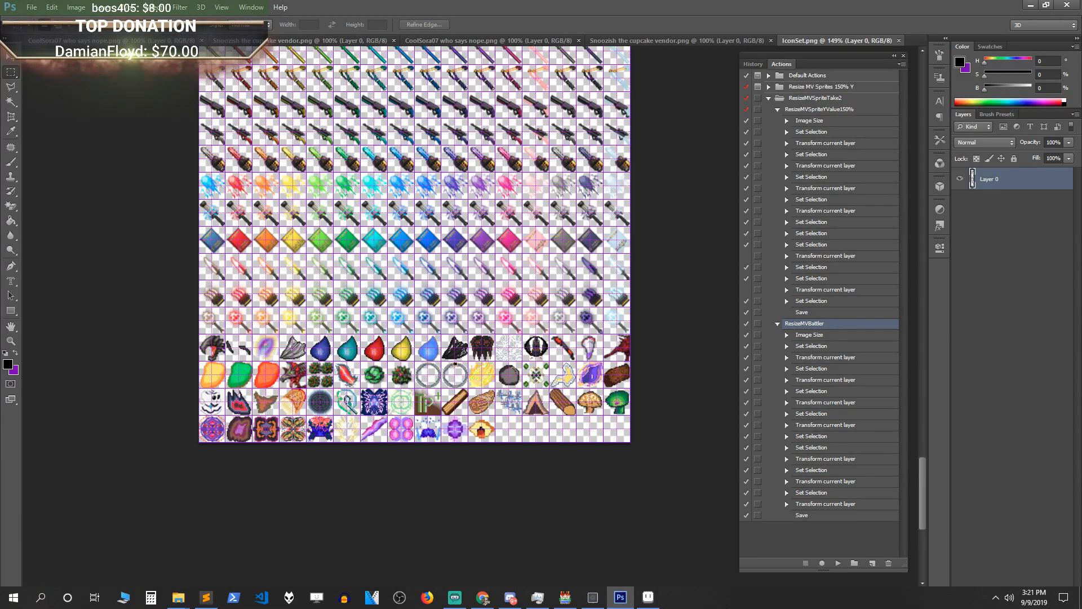
Start opening another file and browse to the Aseprite folder on WDBlack (F:).
{"action": "left_click", "coordinate": [31, 8]}
{"action": "left_click", "coordinate": [41, 30]}
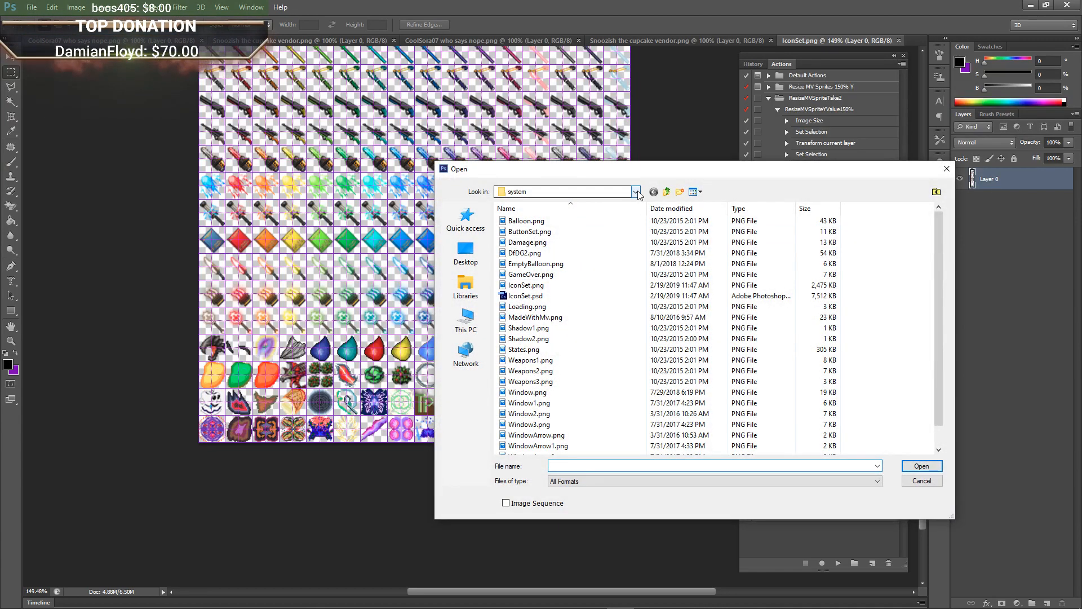
{"action": "left_click", "coordinate": [637, 193]}
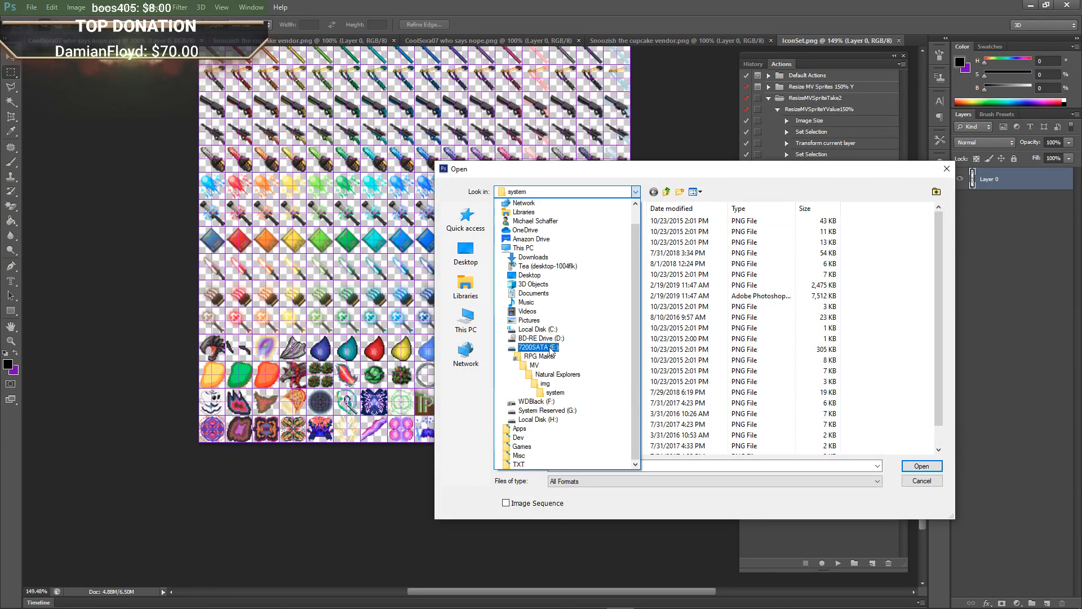
{"action": "left_click", "coordinate": [539, 402]}
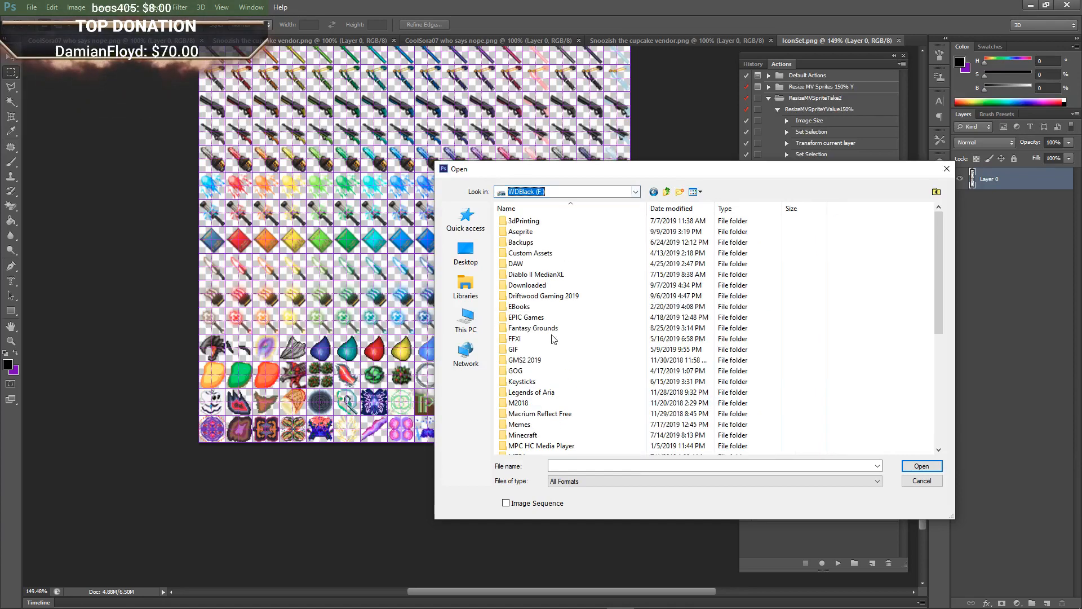
{"action": "double_click", "coordinate": [539, 232]}
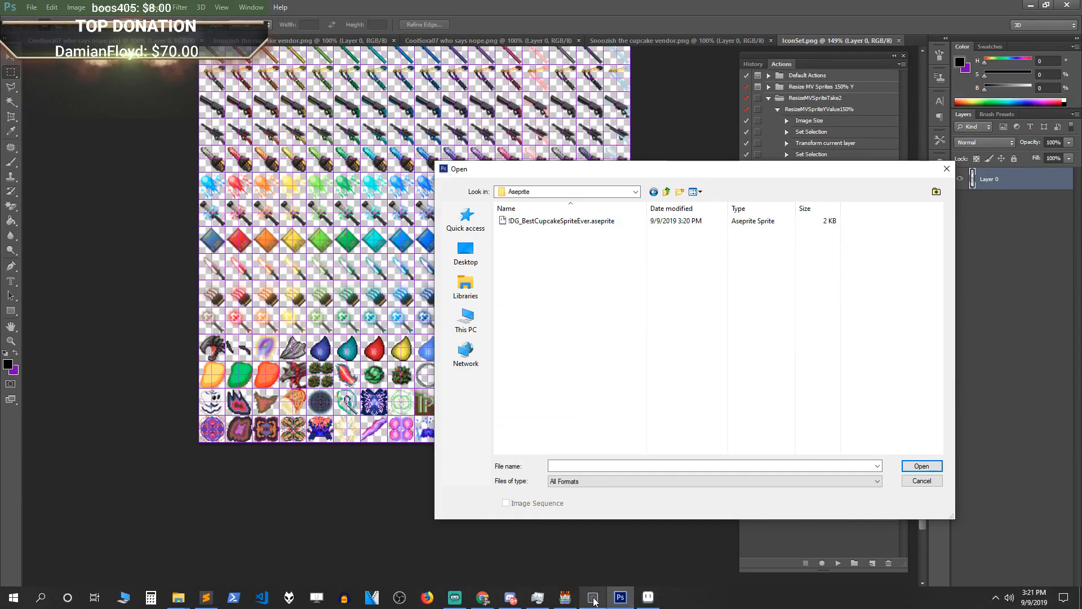
Switch to Aseprite and export the cupcake sprite's visible layers as !DG_BestCupcakeSpriteEver.png at 100% size.
{"action": "mouse_move", "coordinate": [594, 601]}
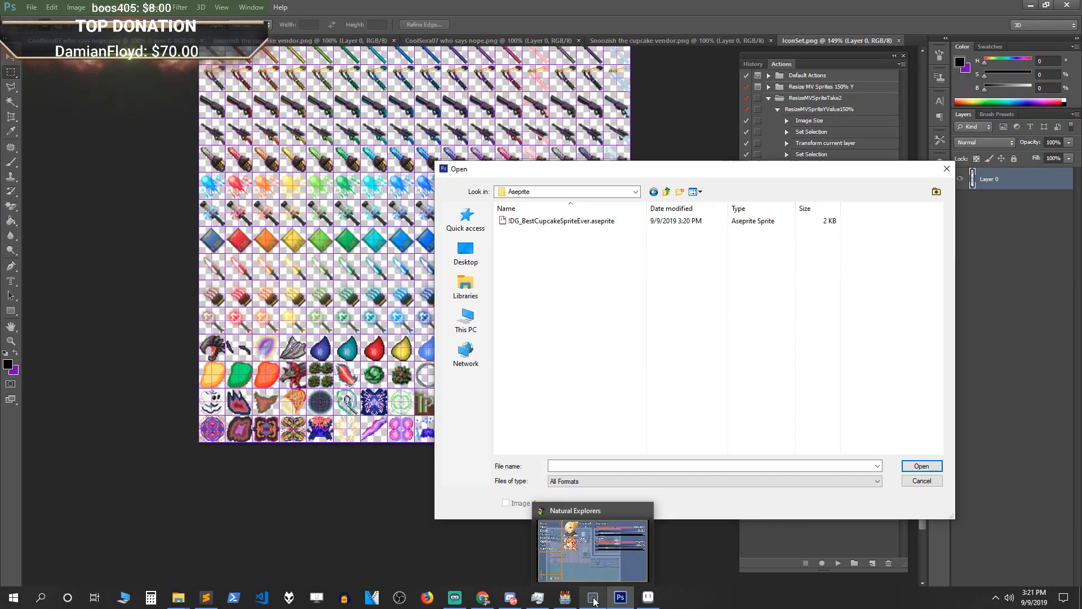
{"action": "left_click", "coordinate": [648, 598]}
{"action": "left_click", "coordinate": [16, 19]}
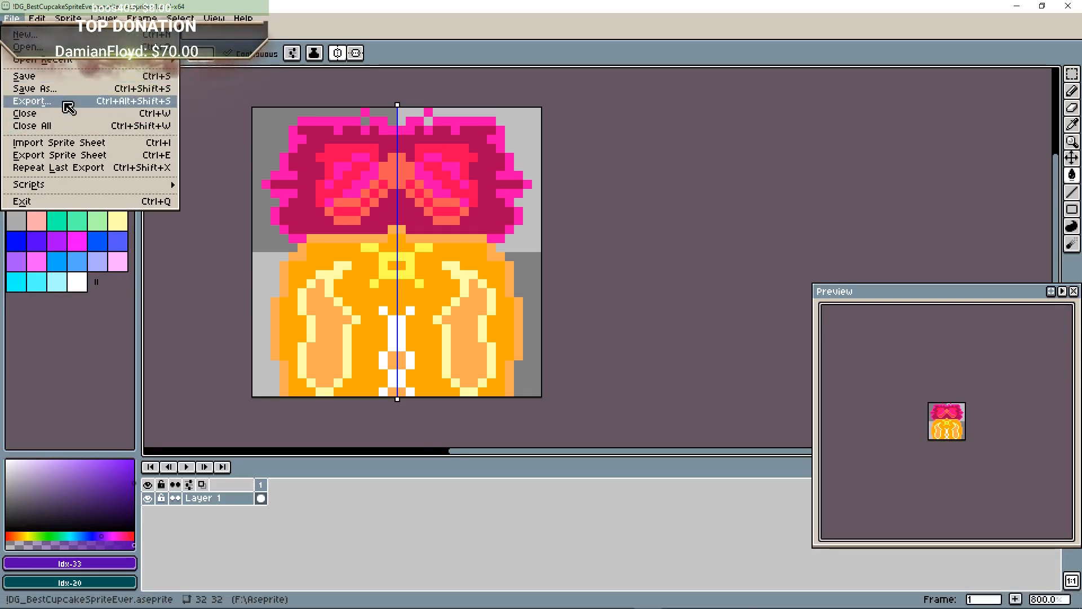
{"action": "left_click", "coordinate": [77, 104]}
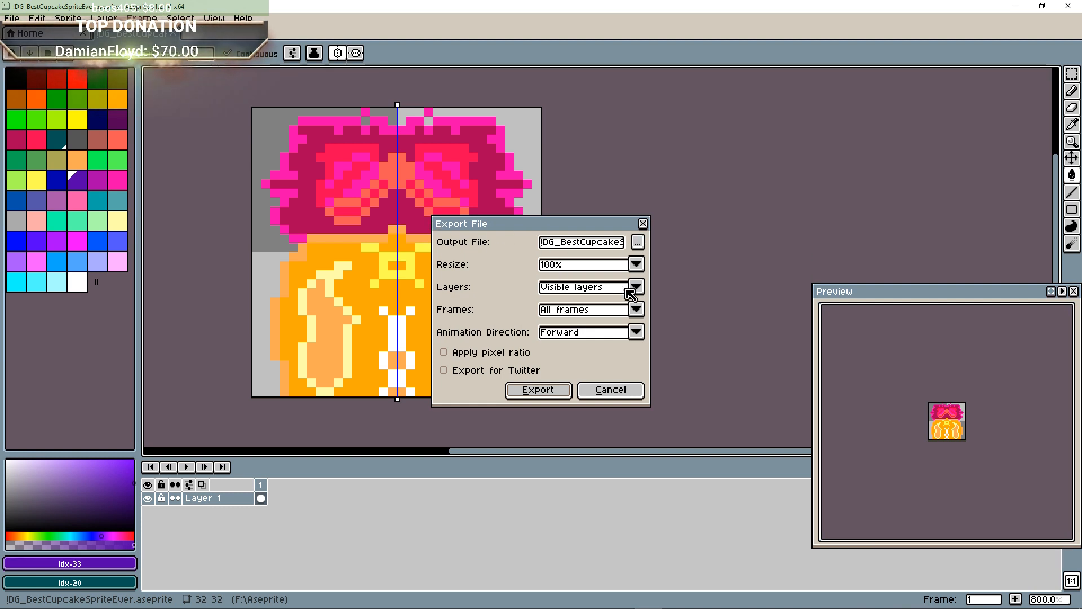
{"action": "left_click", "coordinate": [549, 390]}
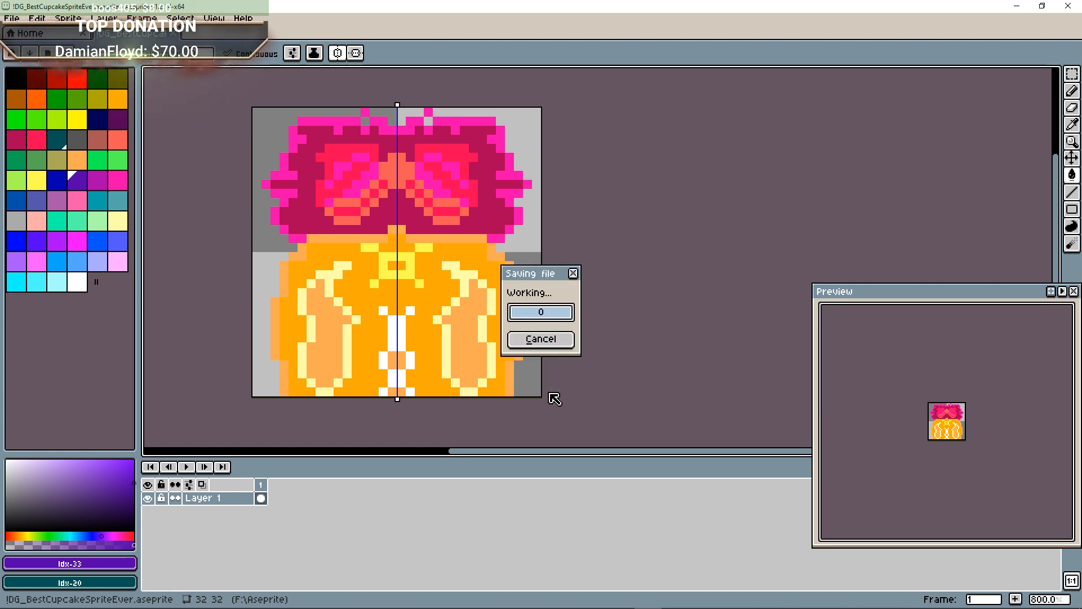
Check the Aseprite folder on the F: drive for the exported PNG in File Explorer, and minimize the window.
{"action": "mouse_move", "coordinate": [553, 600]}
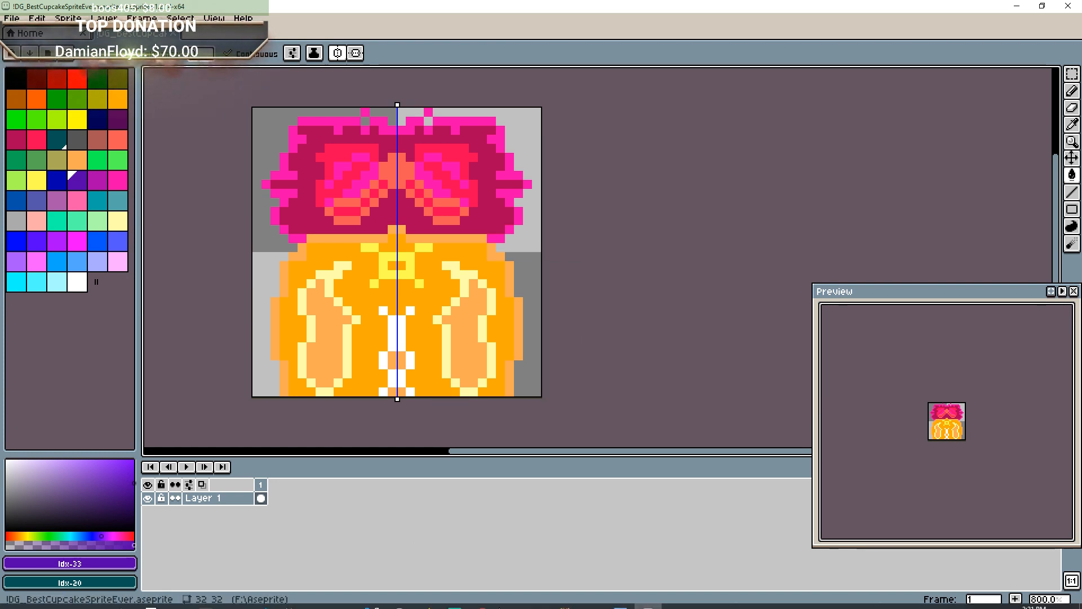
{"action": "mouse_move", "coordinate": [186, 601]}
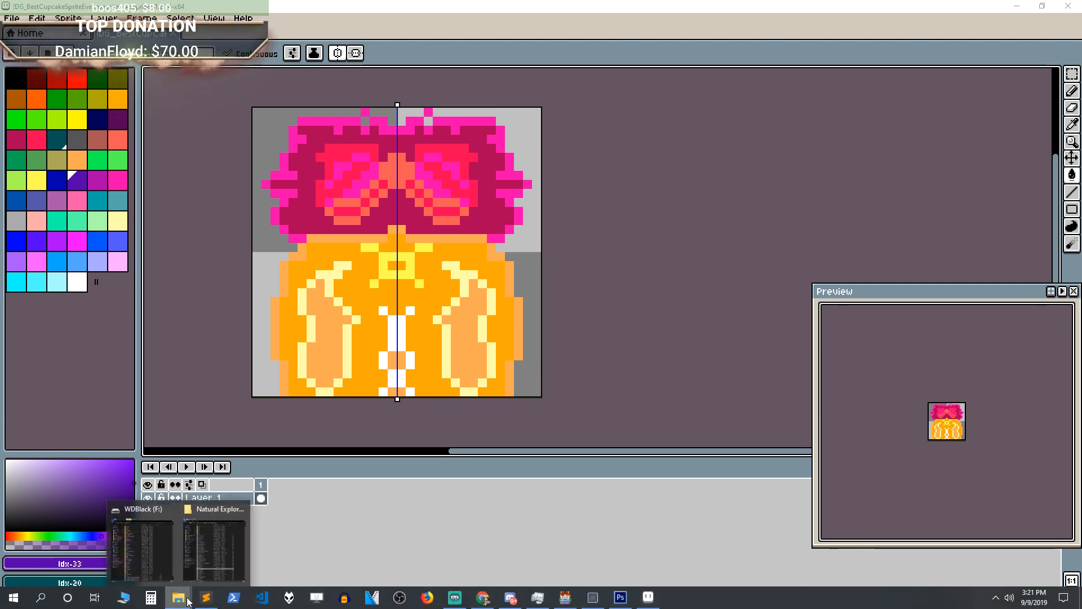
{"action": "left_click", "coordinate": [142, 550]}
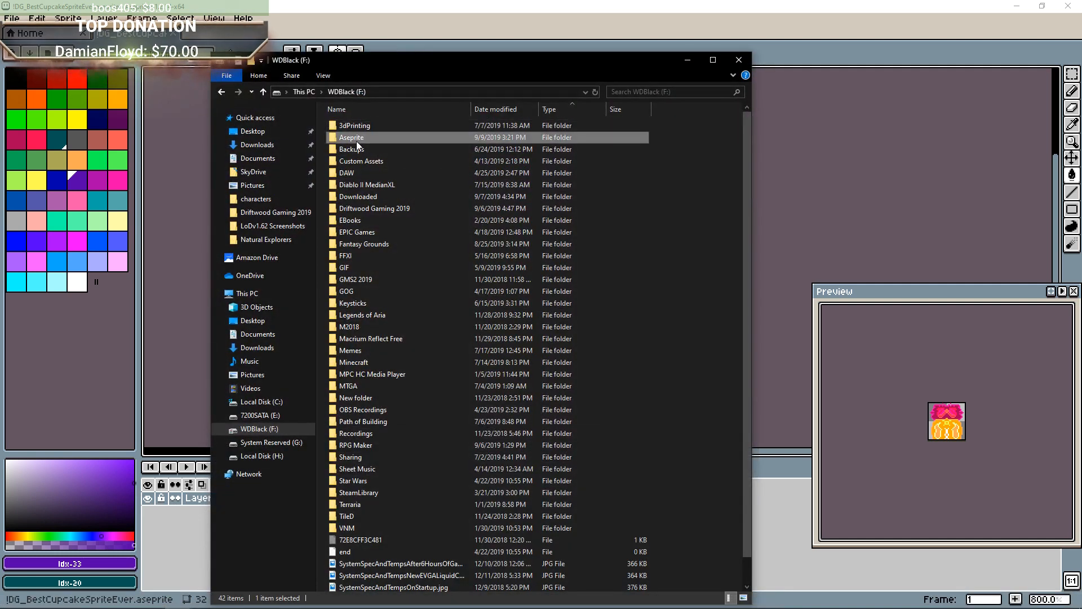
{"action": "double_click", "coordinate": [356, 140]}
{"action": "left_click", "coordinate": [432, 173]}
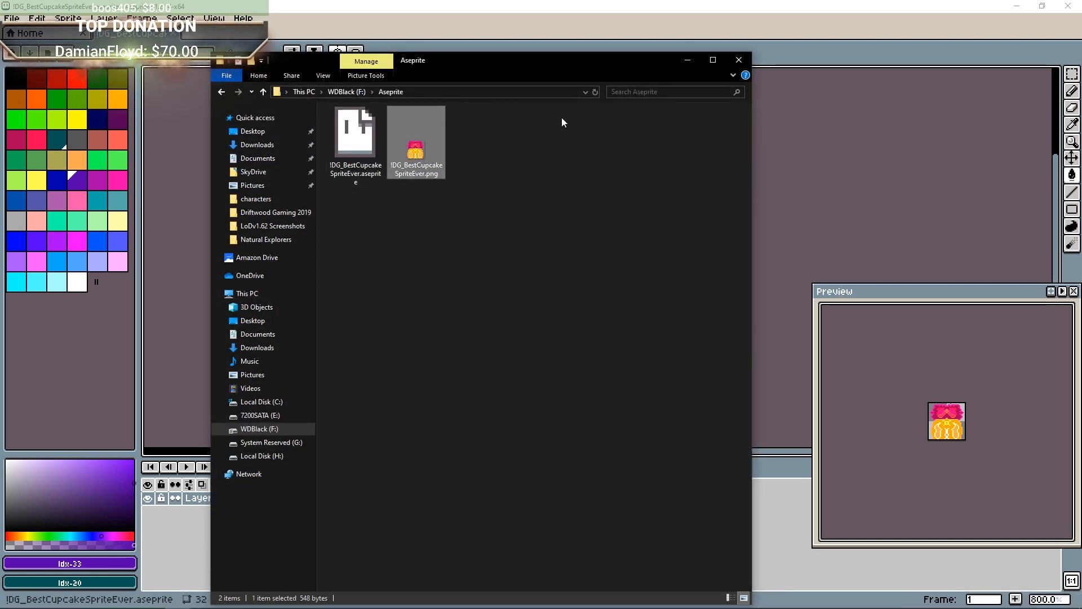
{"action": "left_click", "coordinate": [687, 59]}
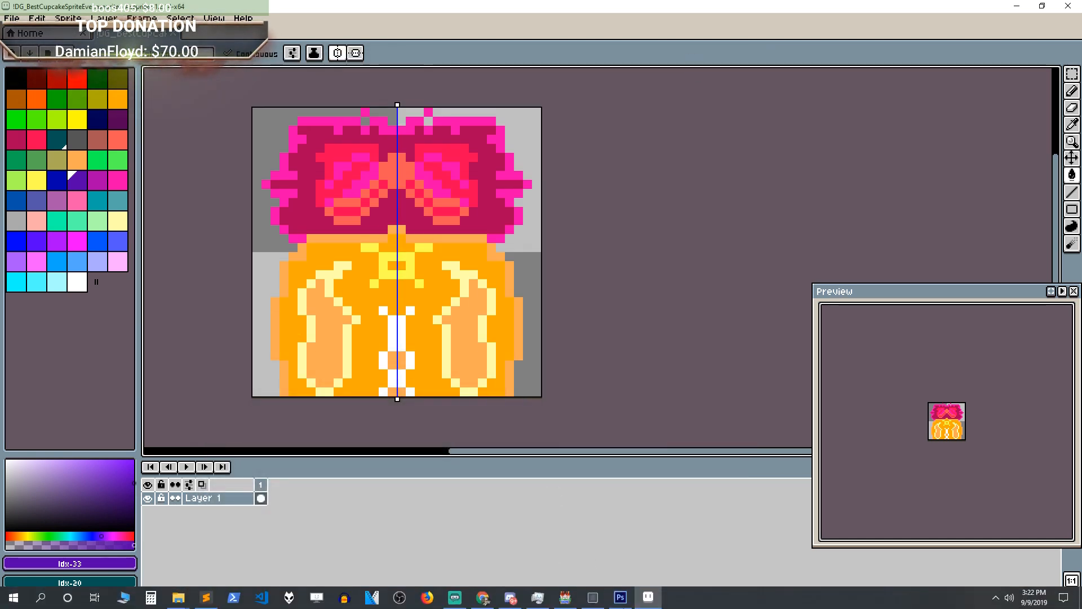
Return to Photoshop and open !DG_BestCupcakeSpriteEver.png from the Aseprite folder.
{"action": "left_click", "coordinate": [620, 605]}
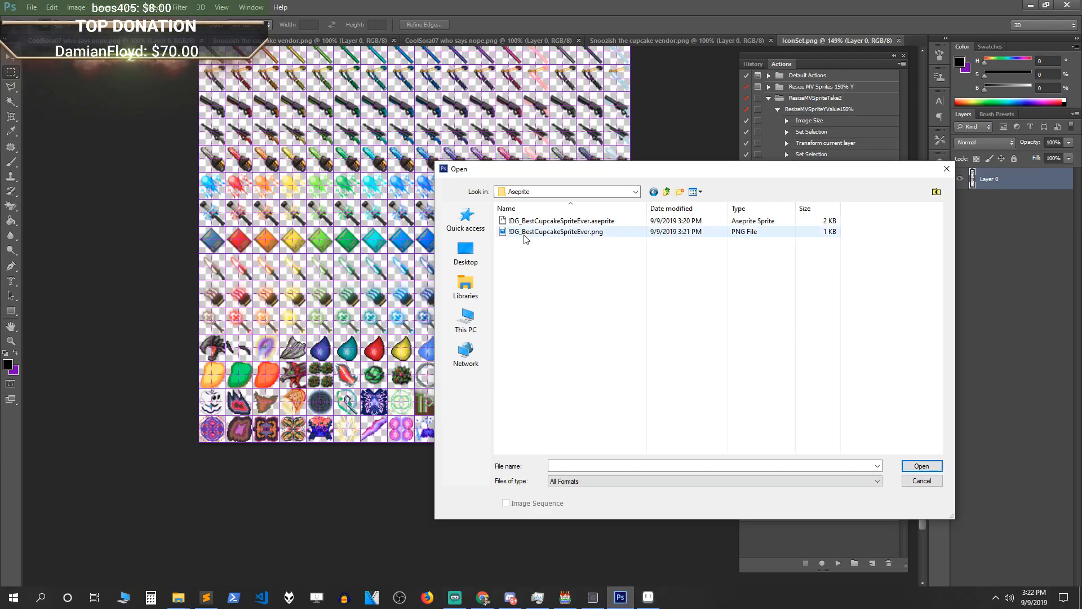
{"action": "left_click", "coordinate": [580, 231]}
{"action": "left_click", "coordinate": [921, 465]}
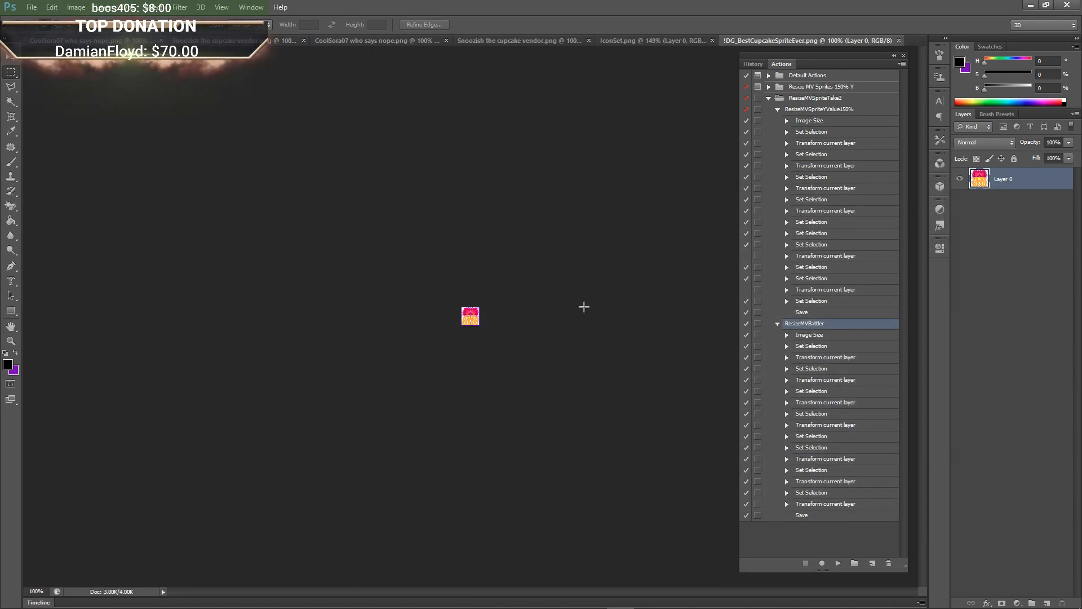
Select the entire cupcake sprite with a rectangular marquee and switch to the IconSet.png document.
{"action": "left_click_drag", "start_coordinate": [413, 264], "coordinate": [539, 363]}
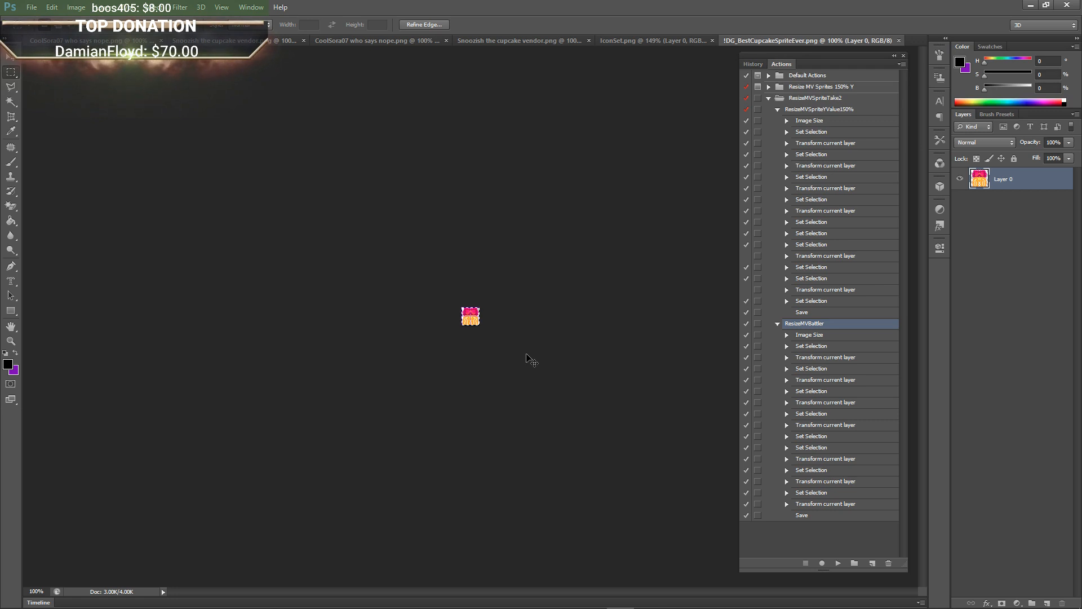
{"action": "left_click", "coordinate": [653, 41]}
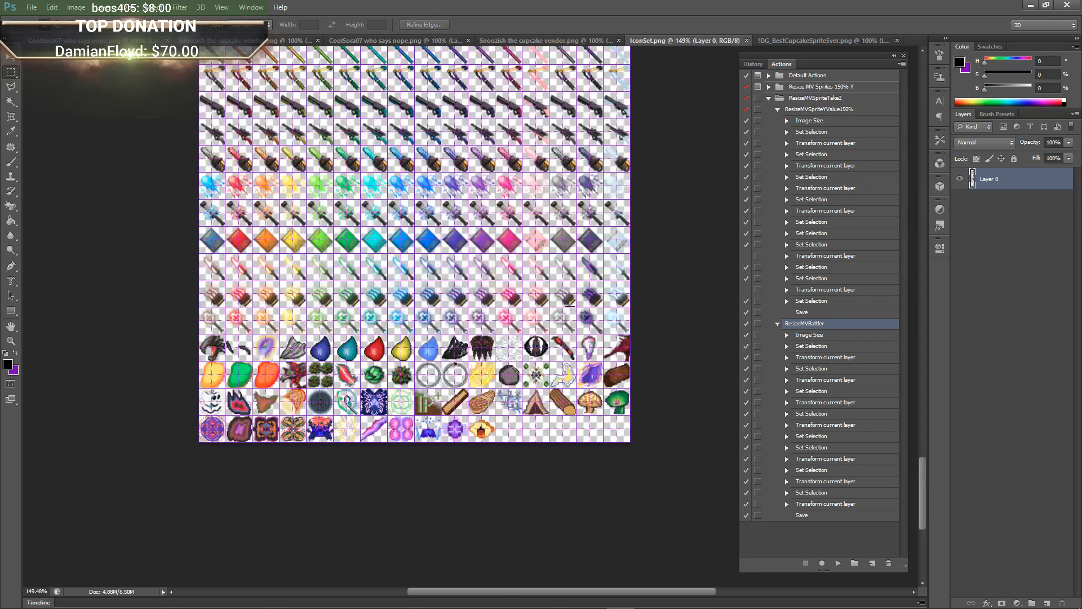
Select the first empty 32-pixel-style cell in the bottom row of the icon sheet and paste the copied cupcake sprite into it.
{"action": "left_click_drag", "start_coordinate": [496, 416], "coordinate": [548, 444]}
{"action": "left_click", "coordinate": [499, 404]}
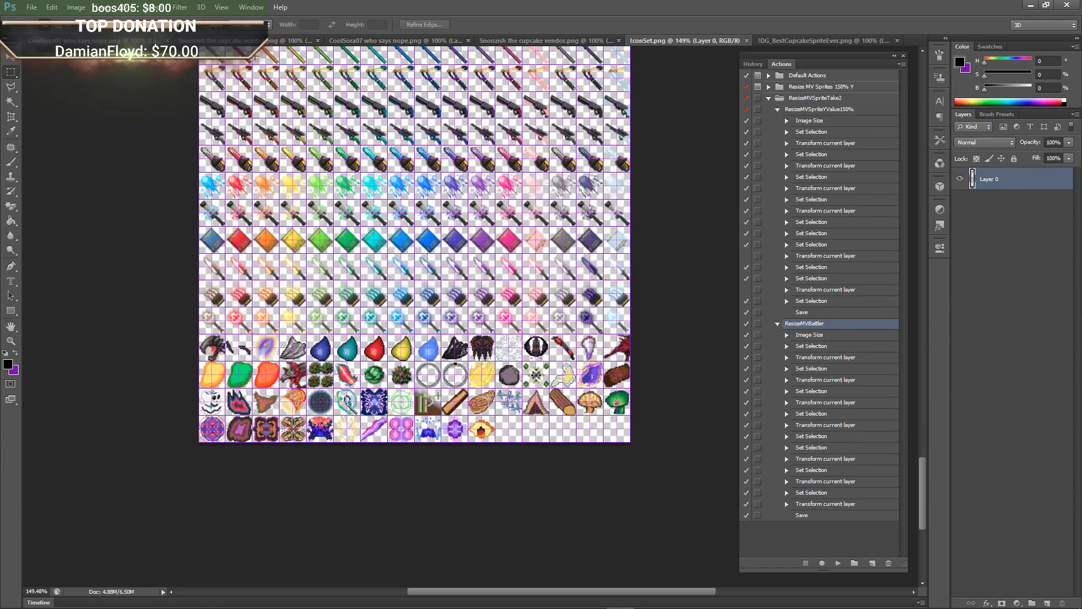
{"action": "left_click", "coordinate": [180, 7]}
{"action": "left_click", "coordinate": [212, 6]}
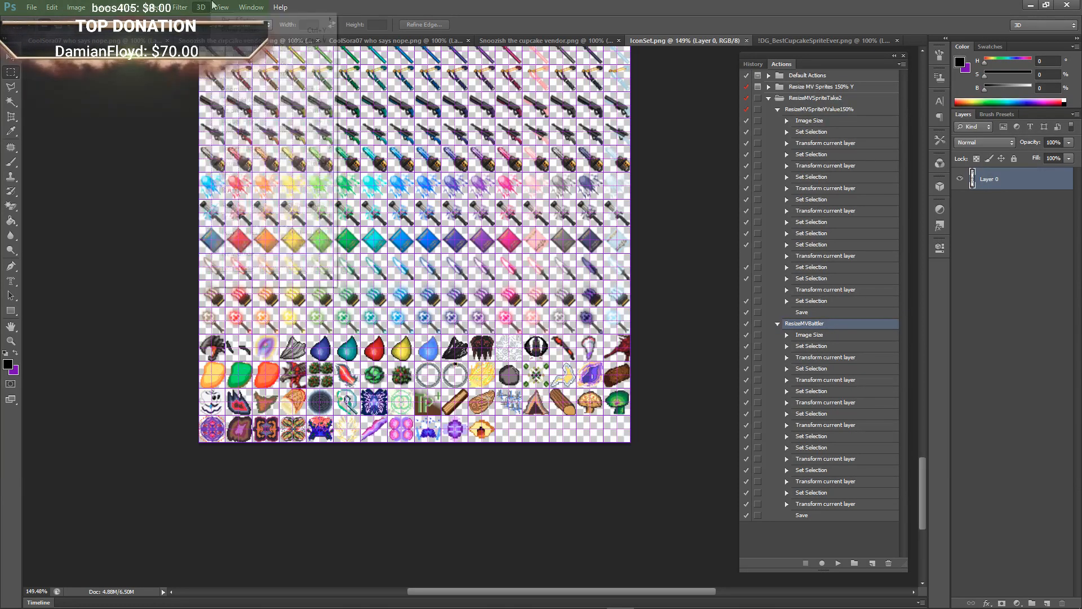
{"action": "left_click", "coordinate": [220, 7]}
{"action": "mouse_move", "coordinate": [242, 218]}
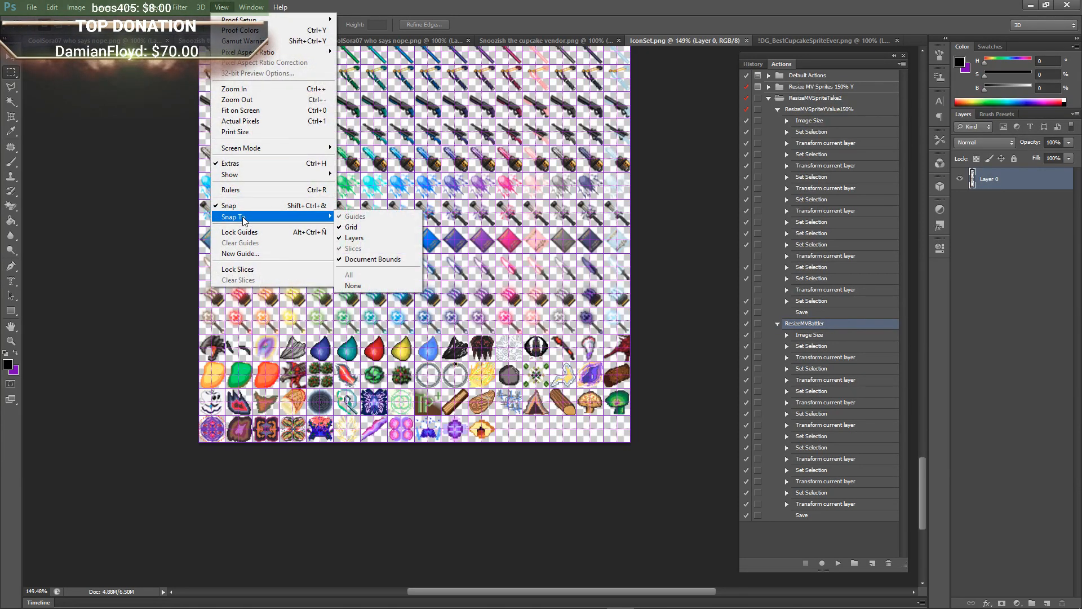
{"action": "left_click", "coordinate": [566, 500]}
{"action": "left_click_drag", "start_coordinate": [492, 424], "coordinate": [565, 423], "text": "ctrl"}
{"action": "left_click_drag", "start_coordinate": [510, 385], "coordinate": [634, 515]}
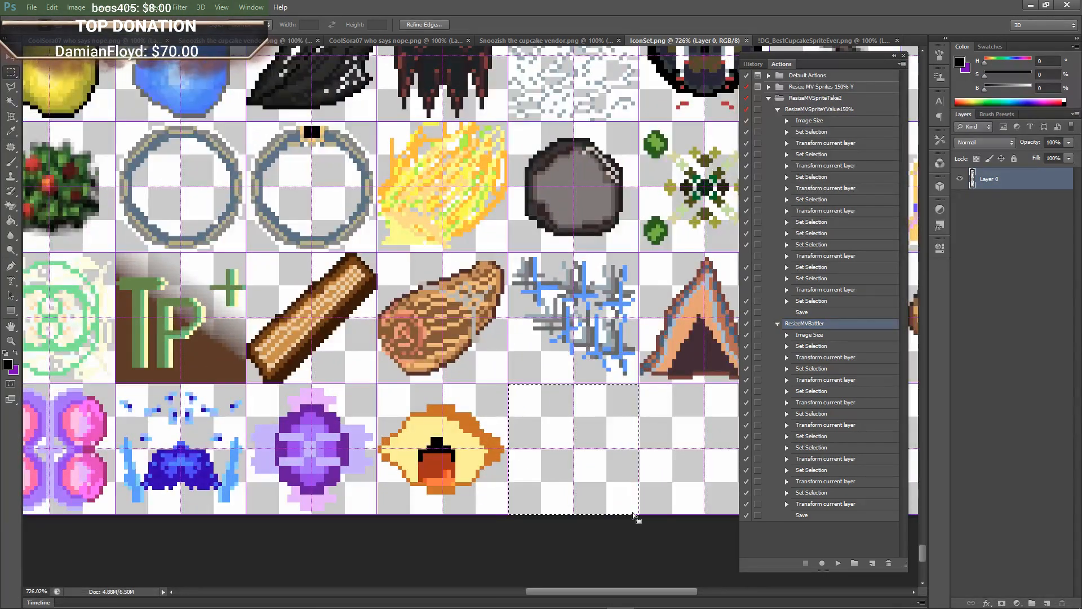
{"action": "key", "text": "ctrl+v"}
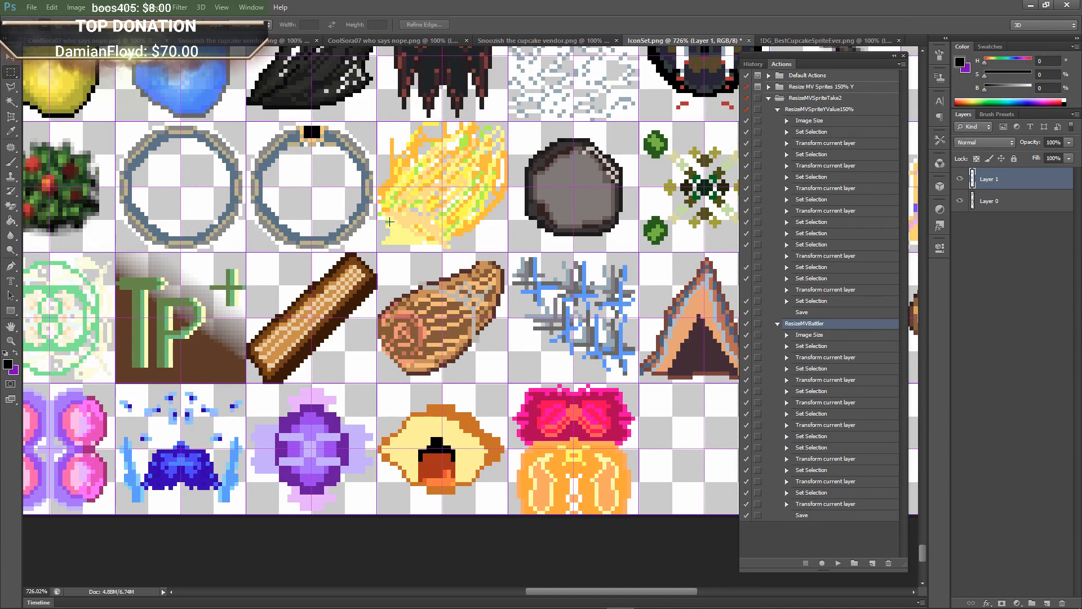
Save the layered icon sheet as IconSet.psd in Photoshop format, replacing the existing file.
{"action": "left_click", "coordinate": [32, 8]}
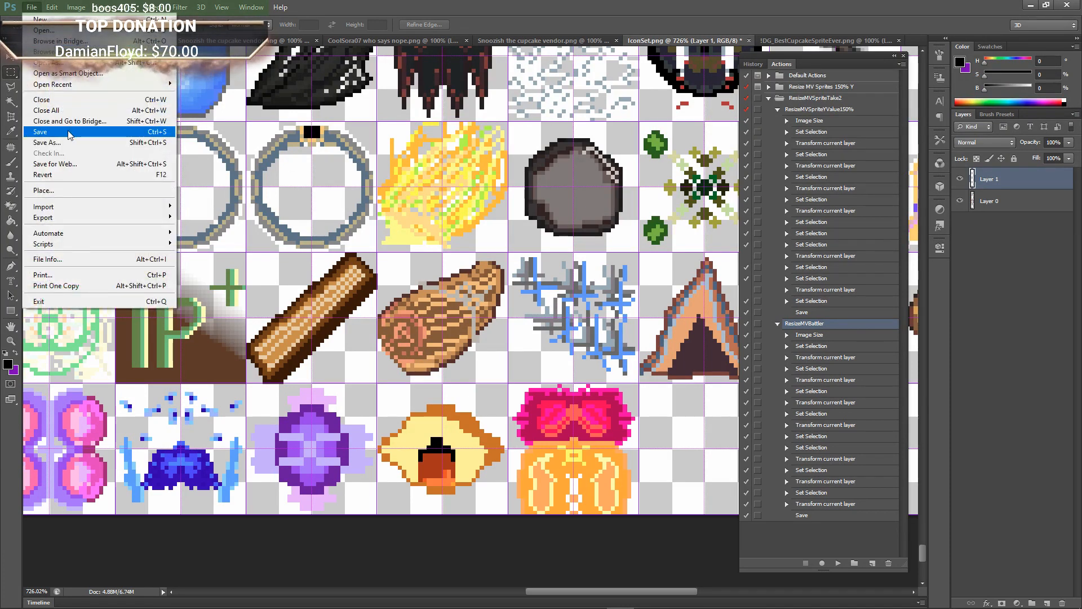
{"action": "left_click", "coordinate": [68, 134]}
{"action": "left_click", "coordinate": [931, 368]}
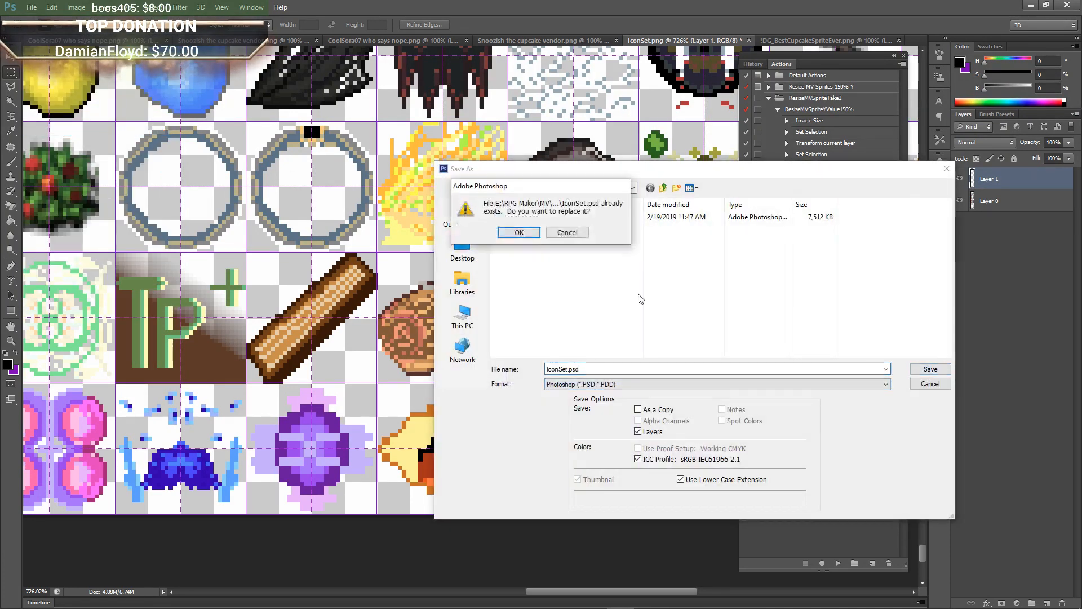
{"action": "key", "text": "Return"}
Save a PNG copy of the icon sheet as IconSet.png in the system folder, replacing the existing file.
{"action": "left_click", "coordinate": [32, 7]}
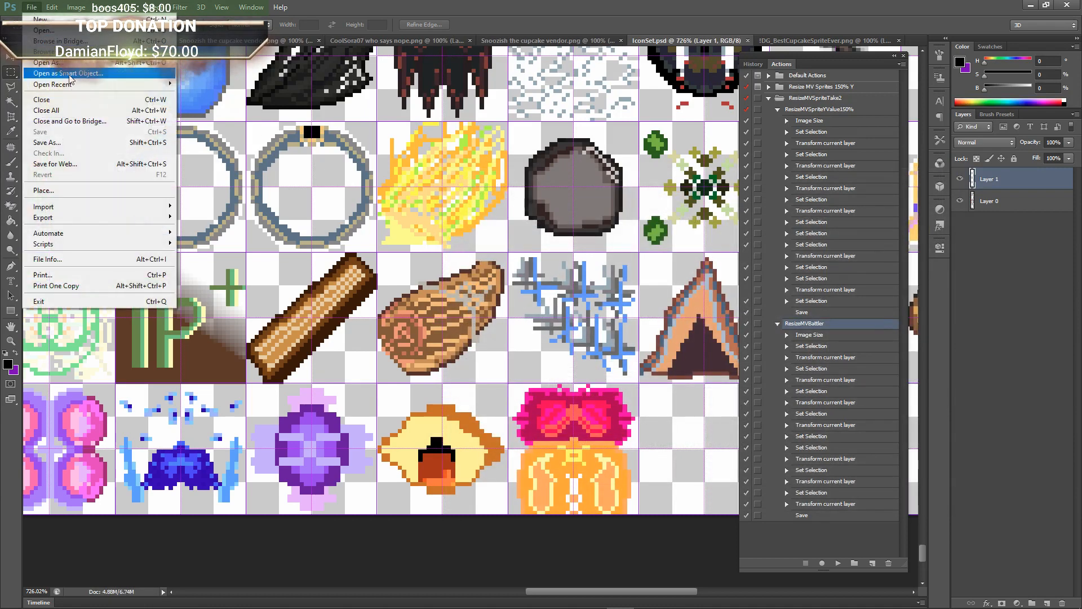
{"action": "left_click", "coordinate": [75, 142]}
{"action": "left_click", "coordinate": [628, 384]}
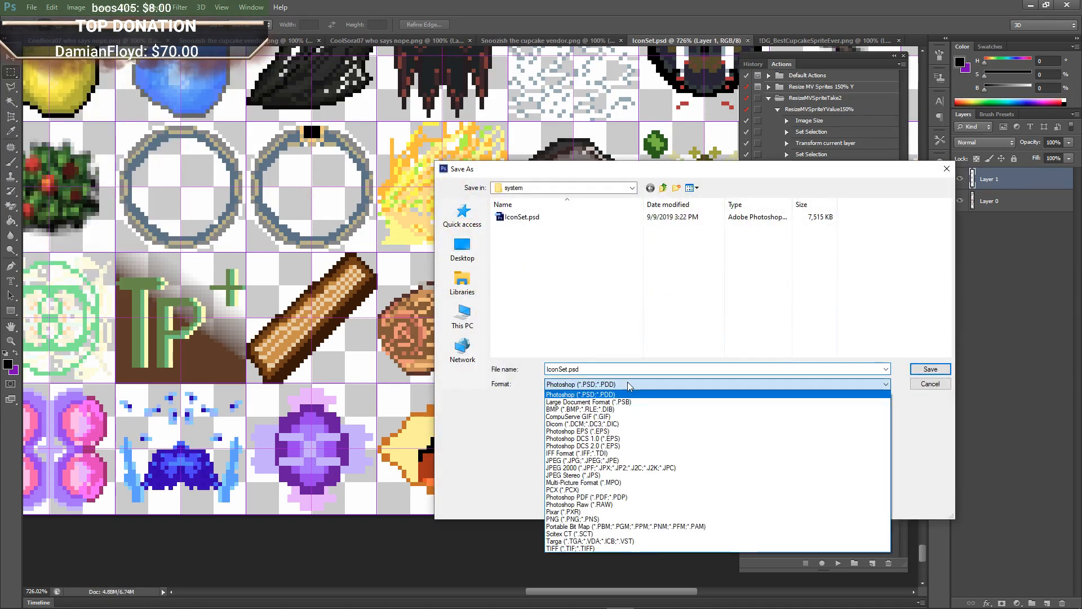
{"action": "left_click", "coordinate": [795, 518]}
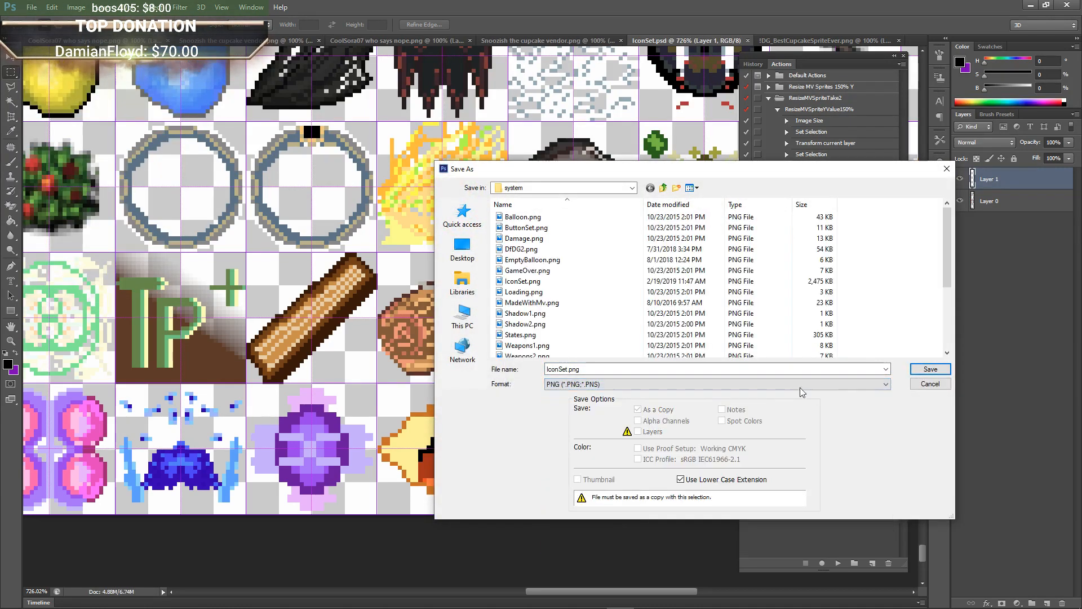
{"action": "left_click", "coordinate": [930, 369]}
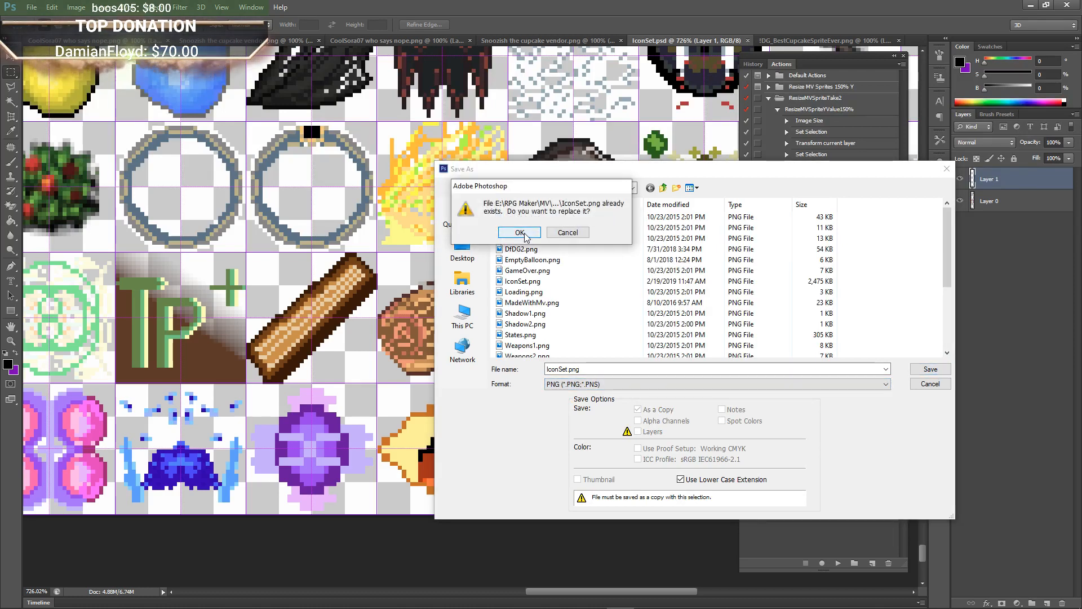
{"action": "left_click", "coordinate": [520, 232]}
{"action": "left_click", "coordinate": [573, 208]}
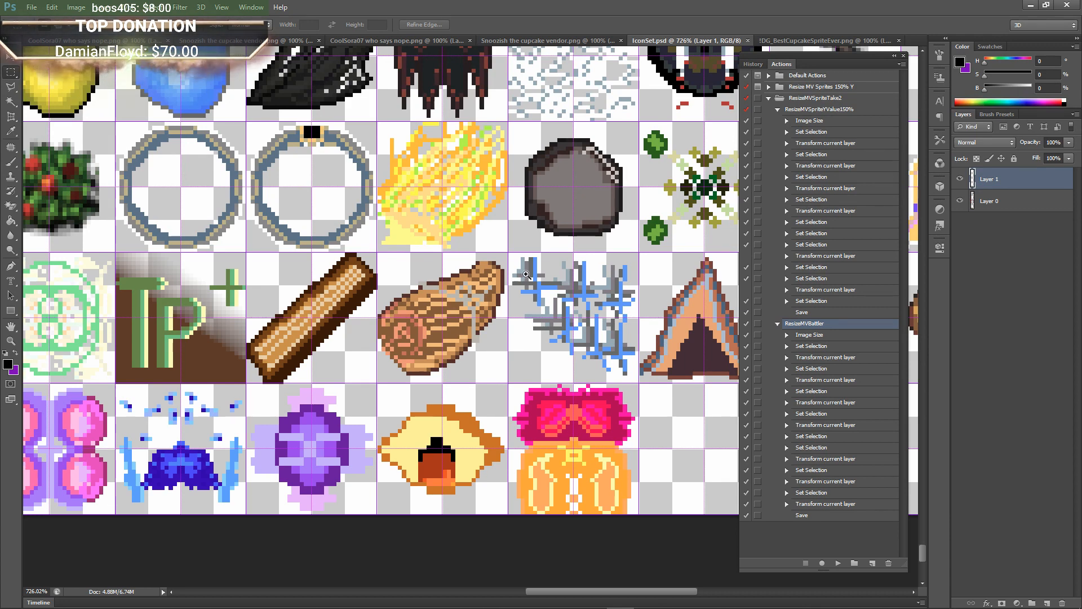
{"action": "left_click_drag", "start_coordinate": [527, 275], "coordinate": [510, 268]}
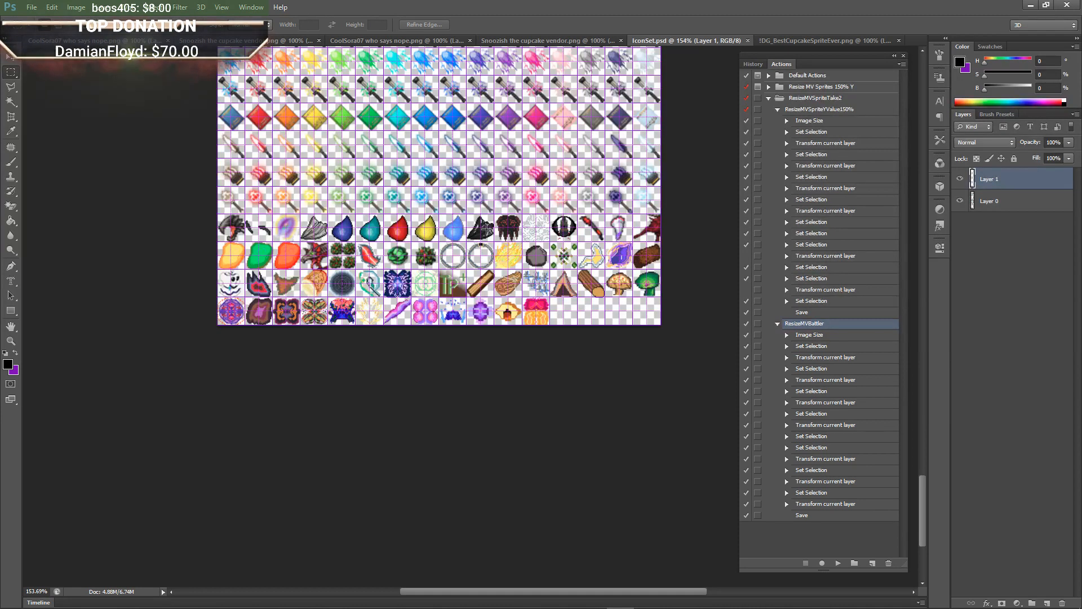
{"action": "scroll", "coordinate": [486, 230], "scroll_direction": "up", "scroll_amount": 5}
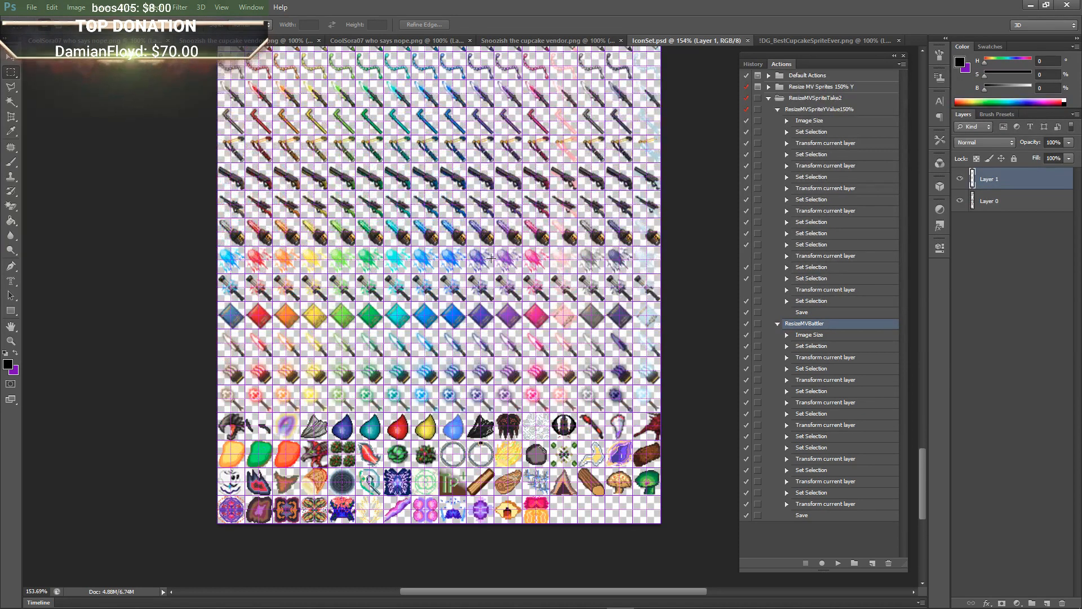
{"action": "scroll", "coordinate": [491, 258], "scroll_direction": "up", "scroll_amount": 1}
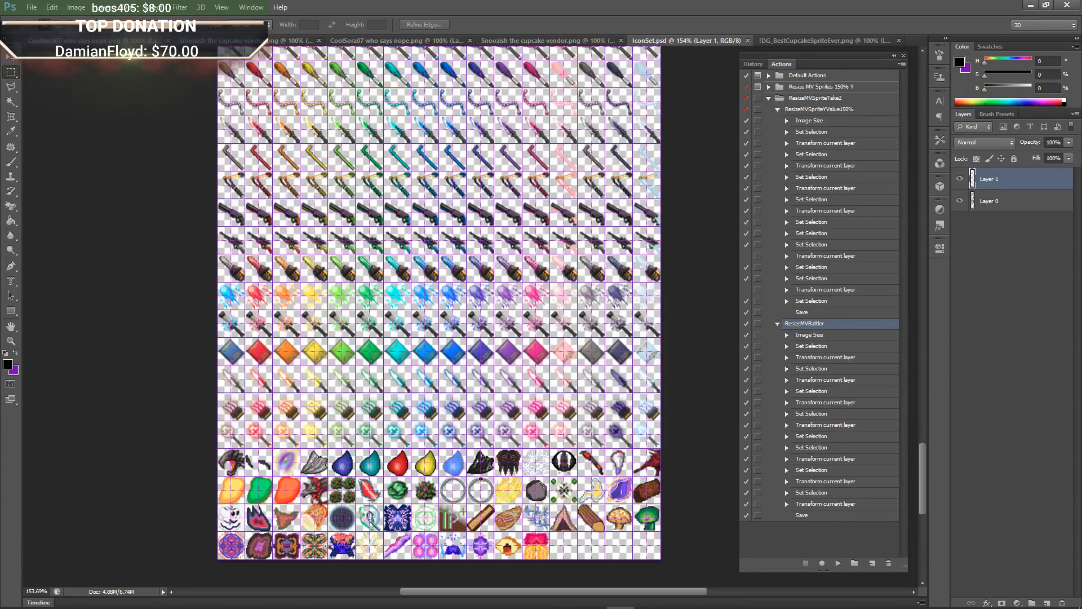
Switch to RPG Maker MV and open the database's Items list at the empty entries following Tinkerbell.
{"action": "left_click", "coordinate": [646, 596]}
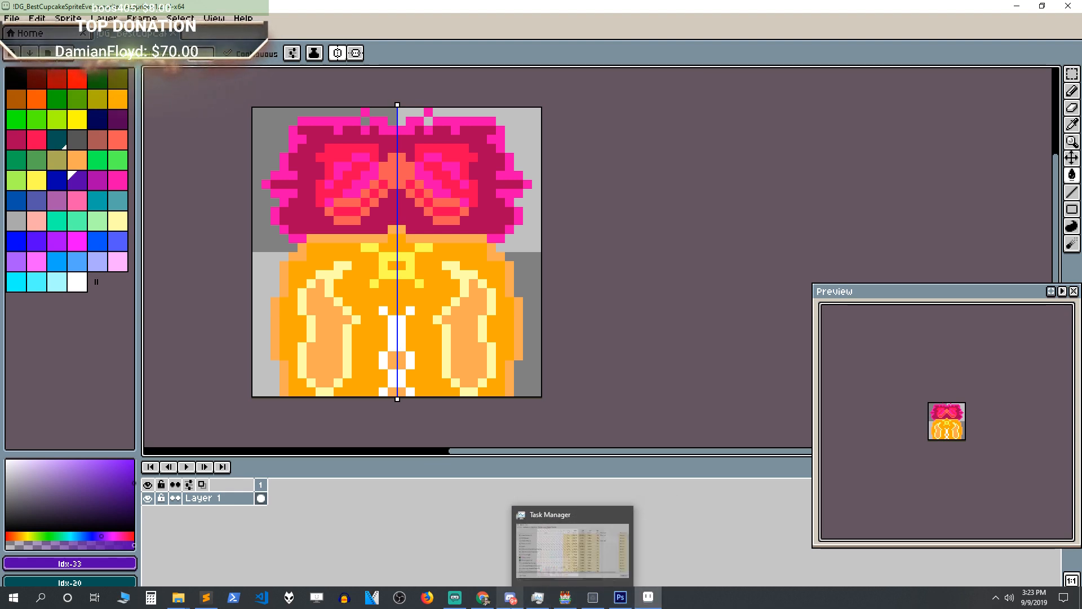
{"action": "left_click", "coordinate": [566, 596]}
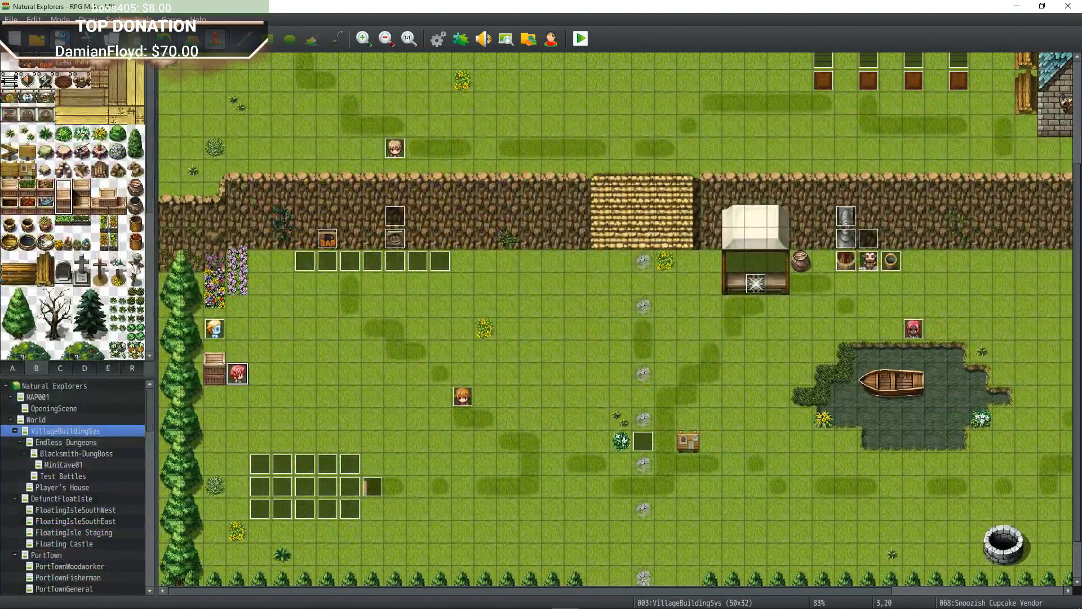
{"action": "left_click", "coordinate": [433, 37]}
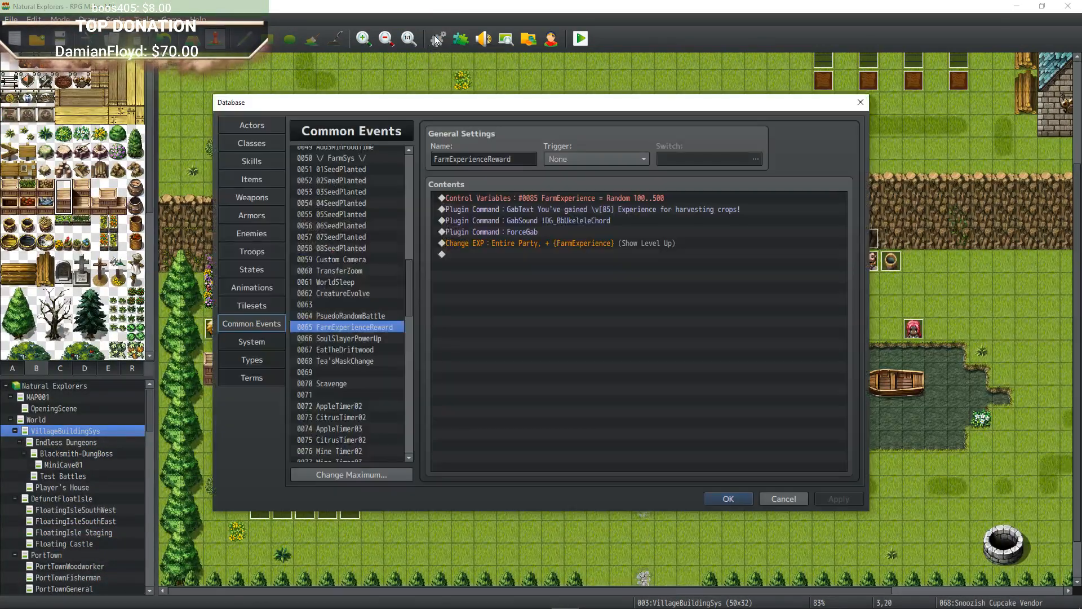
{"action": "left_click", "coordinate": [258, 121]}
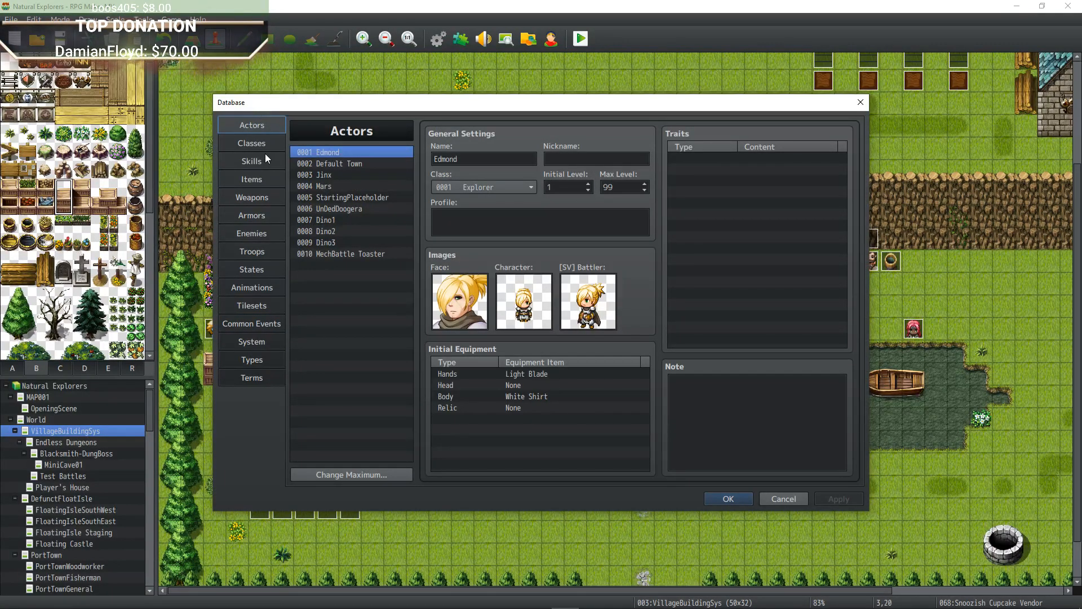
{"action": "left_click", "coordinate": [258, 180]}
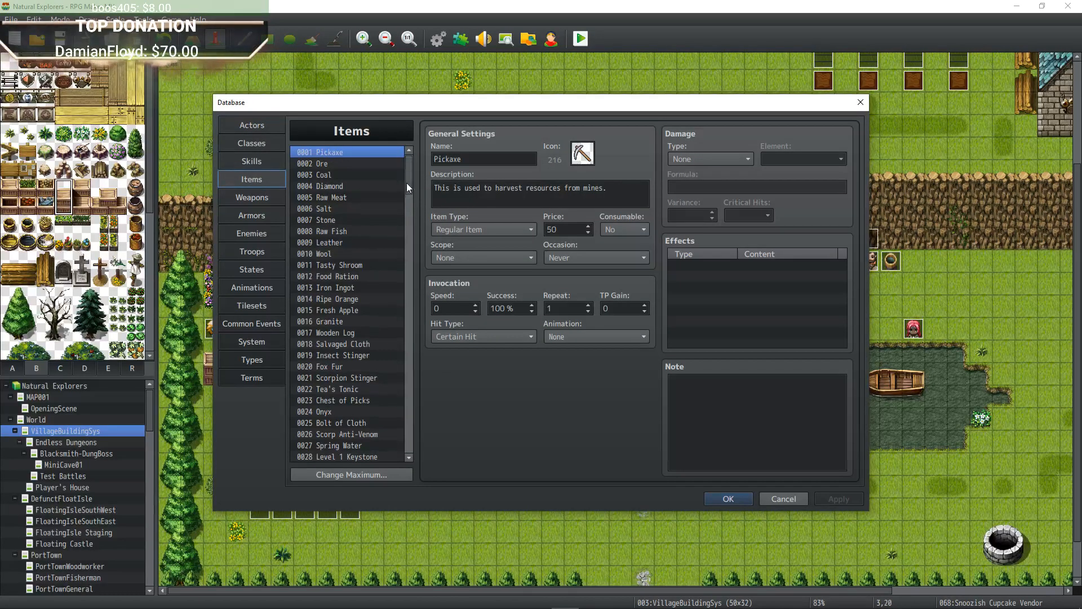
{"action": "left_click_drag", "start_coordinate": [407, 182], "coordinate": [407, 292]}
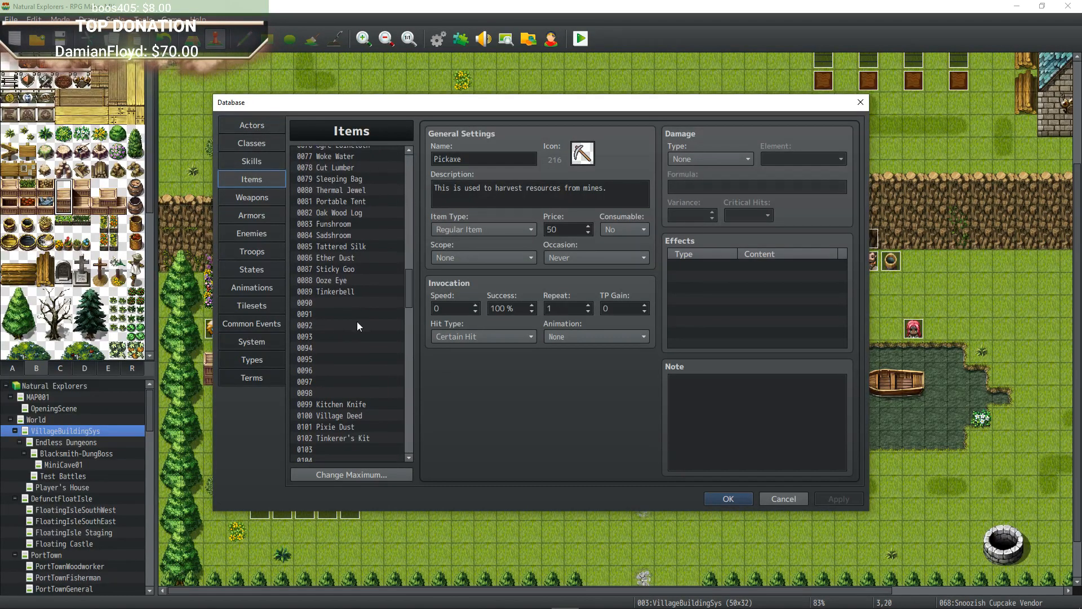
Assign the pink and orange cupcake icon from the end of the icon set to empty item 0090.
{"action": "left_click", "coordinate": [338, 303]}
{"action": "double_click", "coordinate": [583, 152]}
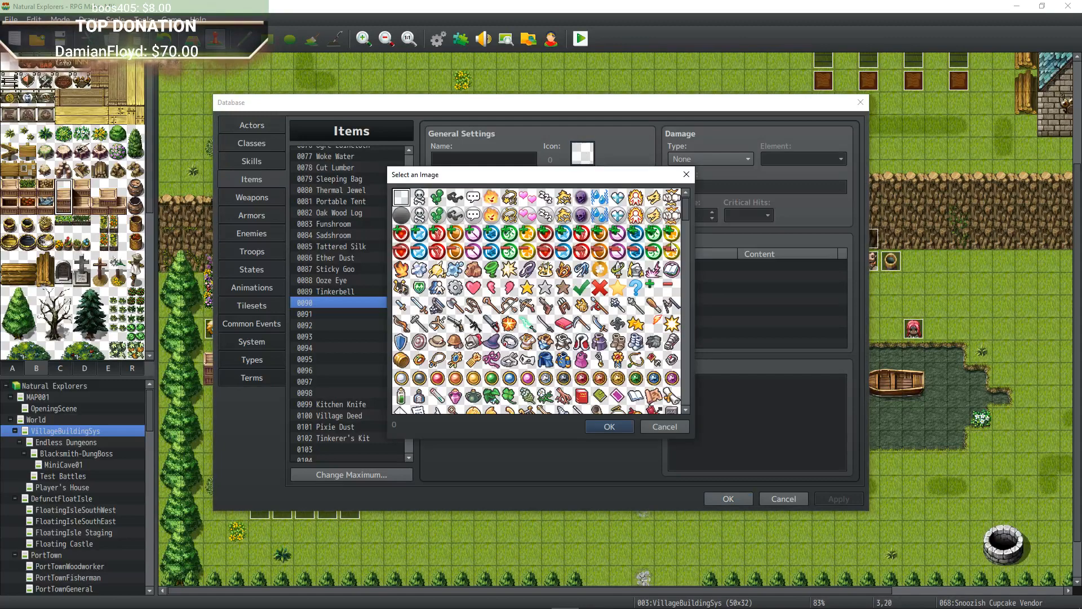
{"action": "left_click_drag", "start_coordinate": [686, 206], "coordinate": [684, 401]}
{"action": "left_click", "coordinate": [599, 393]}
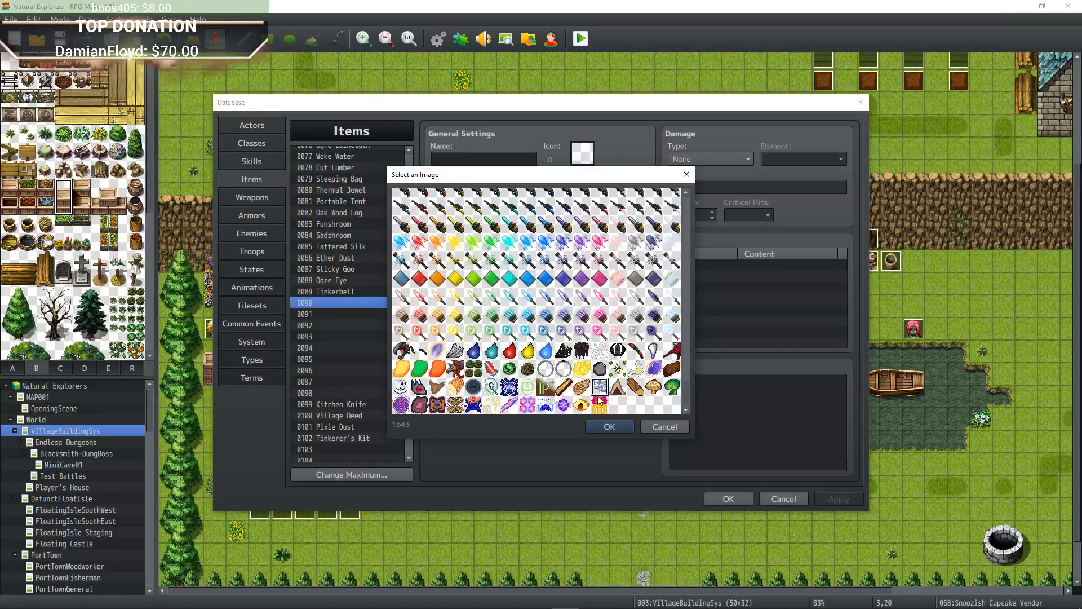
{"action": "double_click", "coordinate": [599, 404]}
Name item 0090 "Pink Cupcake".
{"action": "left_click", "coordinate": [466, 161]}
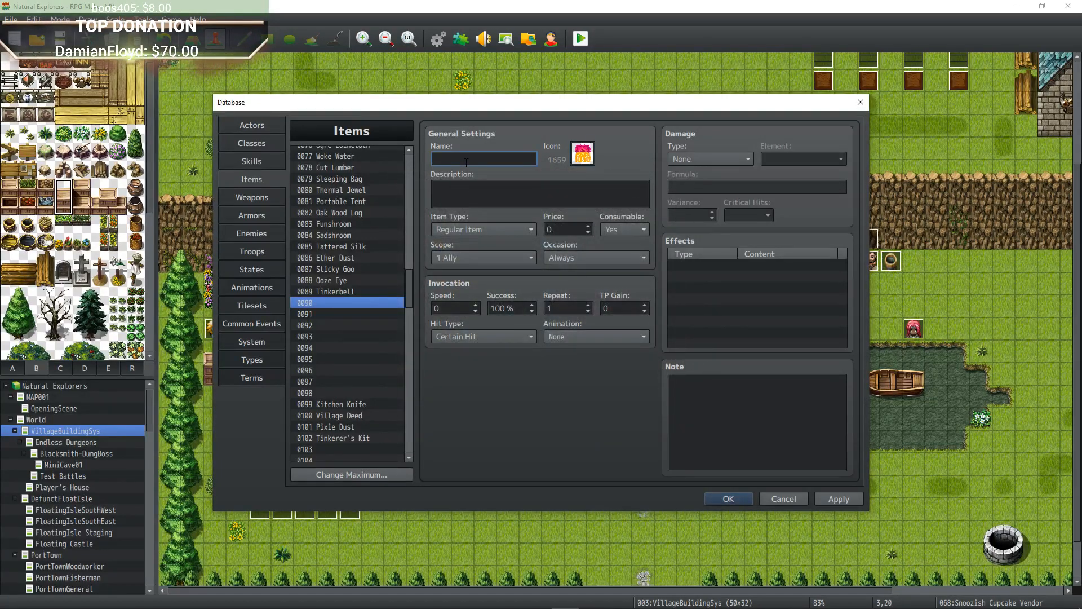
{"action": "type", "text": "Pin"}
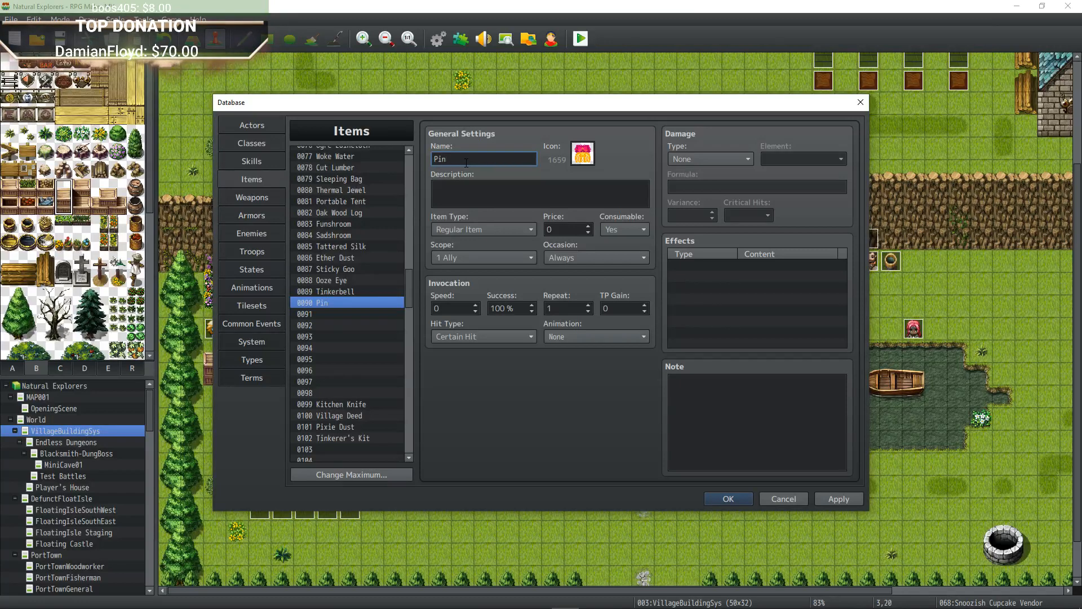
{"action": "type", "text": "k Cupcake"}
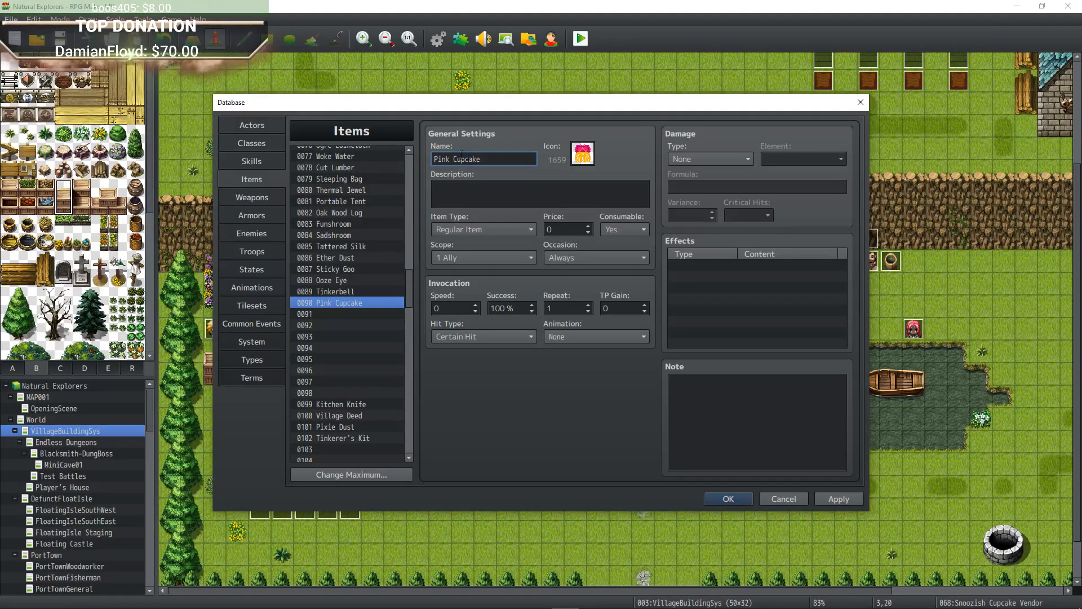
{"action": "left_click", "coordinate": [505, 190]}
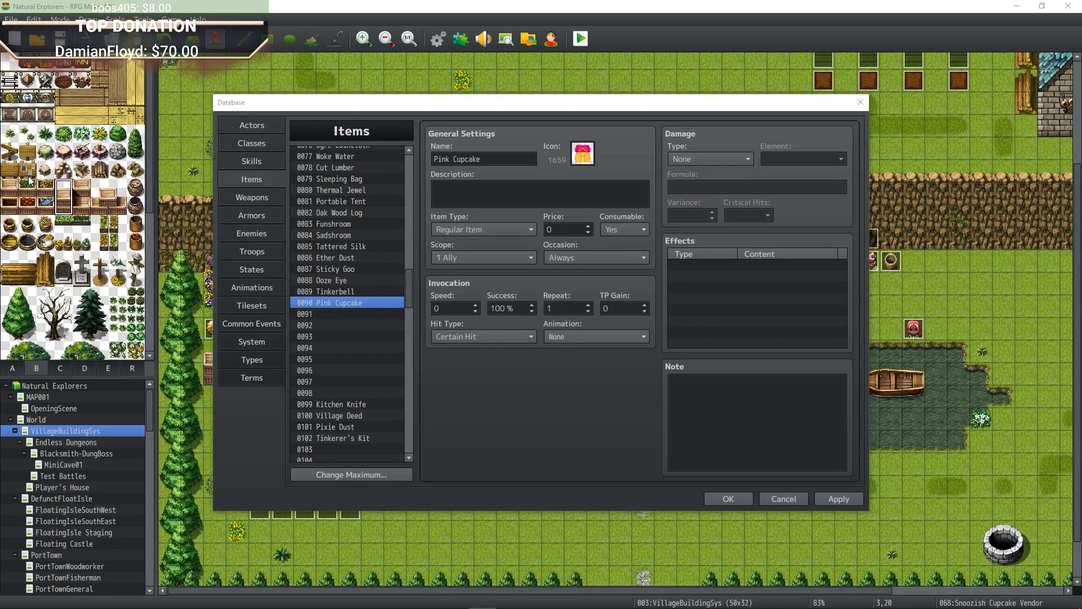
Rename item 0090 to "Weird Pink Cupcake".
{"action": "double_click", "coordinate": [443, 159]}
{"action": "type", "text": "W"}
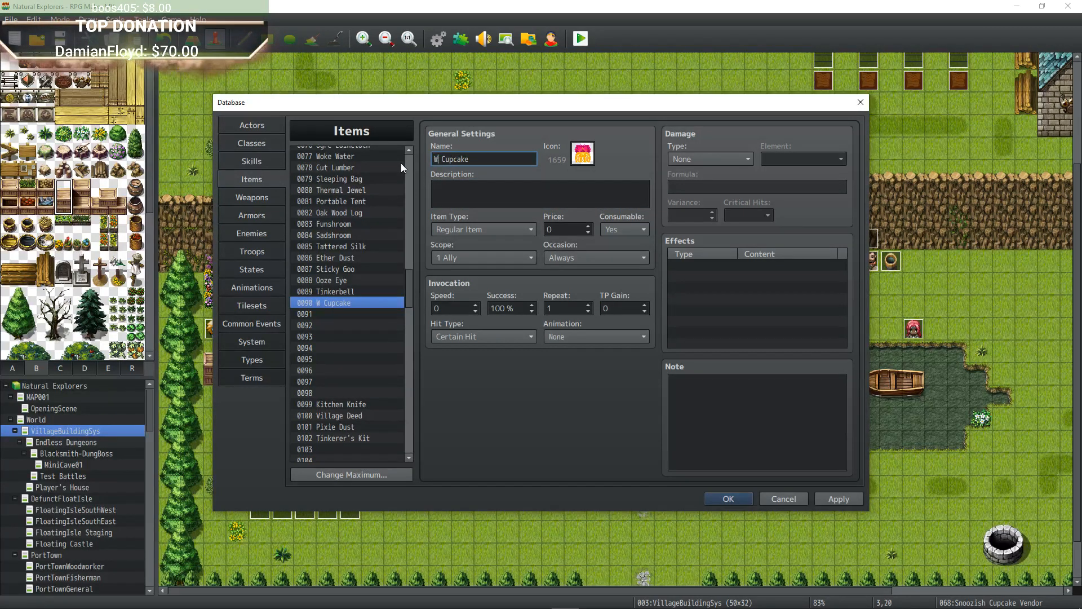
{"action": "type", "text": "eird"}
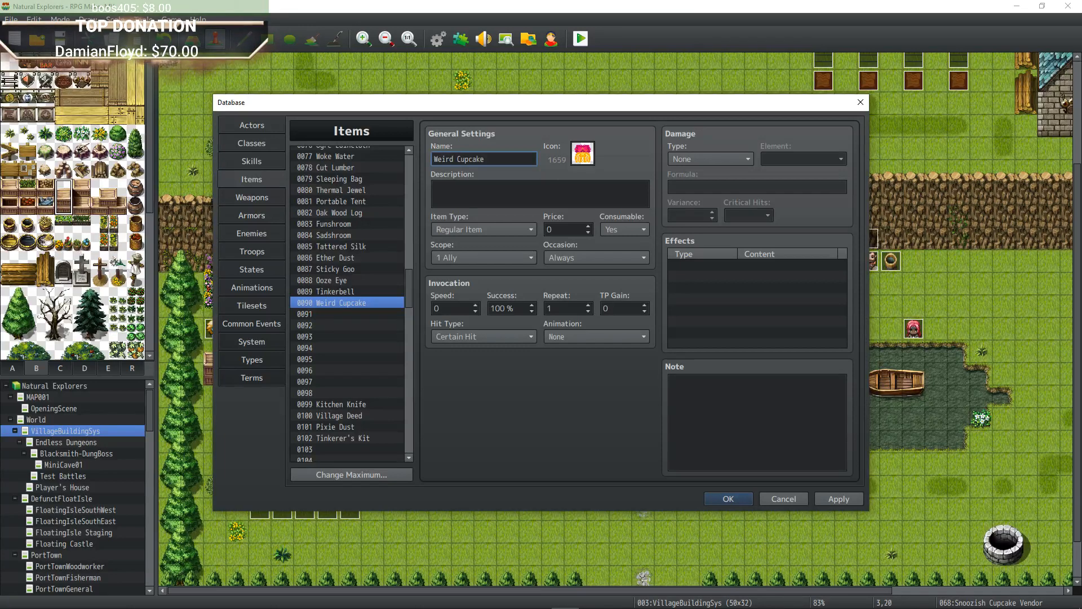
{"action": "type", "text": " Pink"}
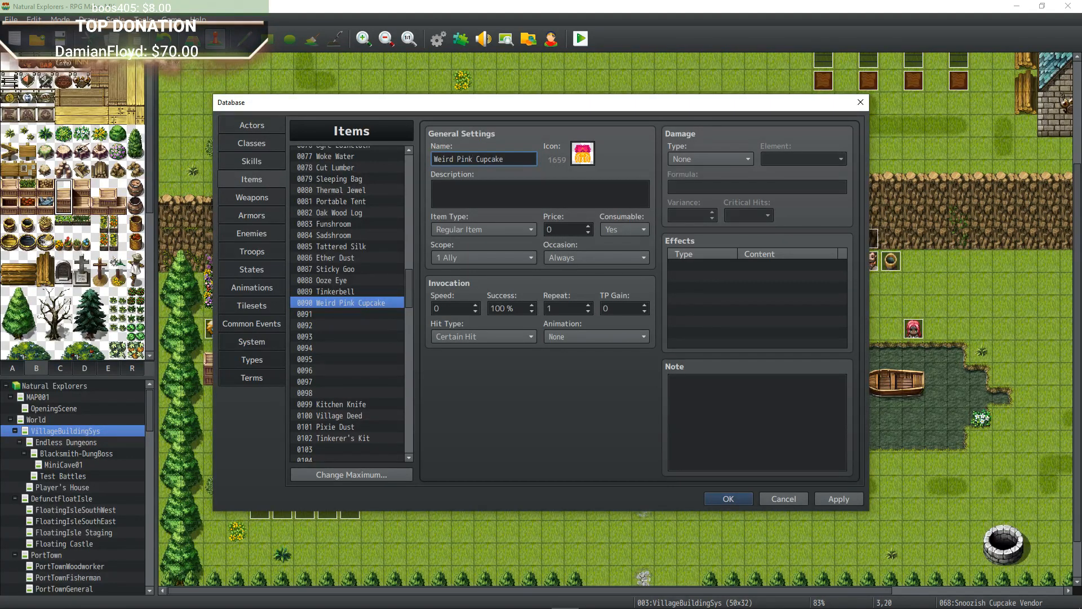
Enter the item description "Suspiciously cheap cupcake sold by a shady vendor.".
{"action": "left_click", "coordinate": [445, 206]}
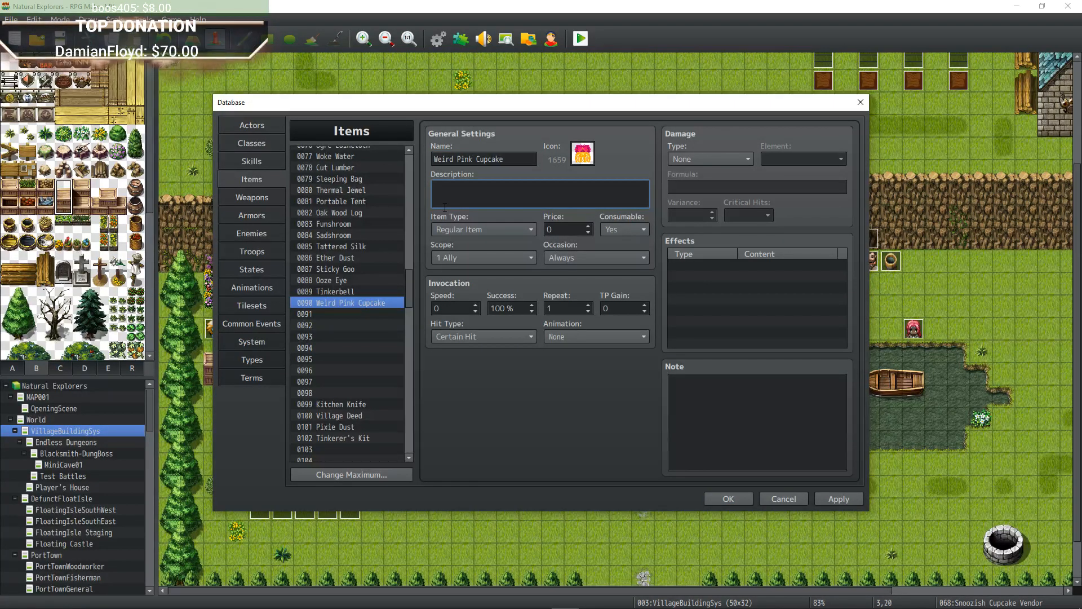
{"action": "type", "text": "Suspi"}
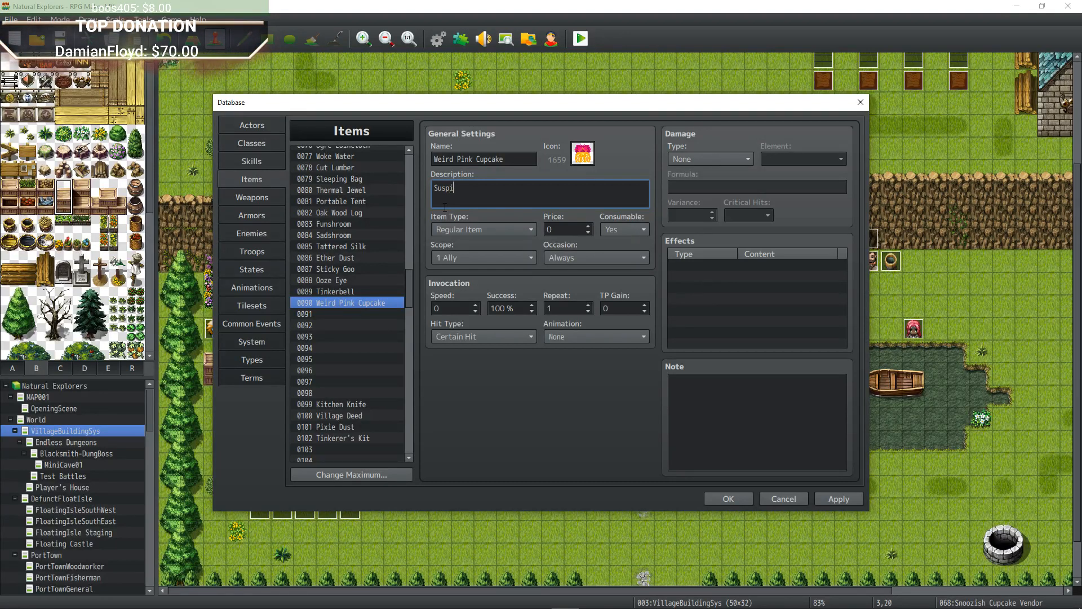
{"action": "type", "text": "ciously cheap cupcake"}
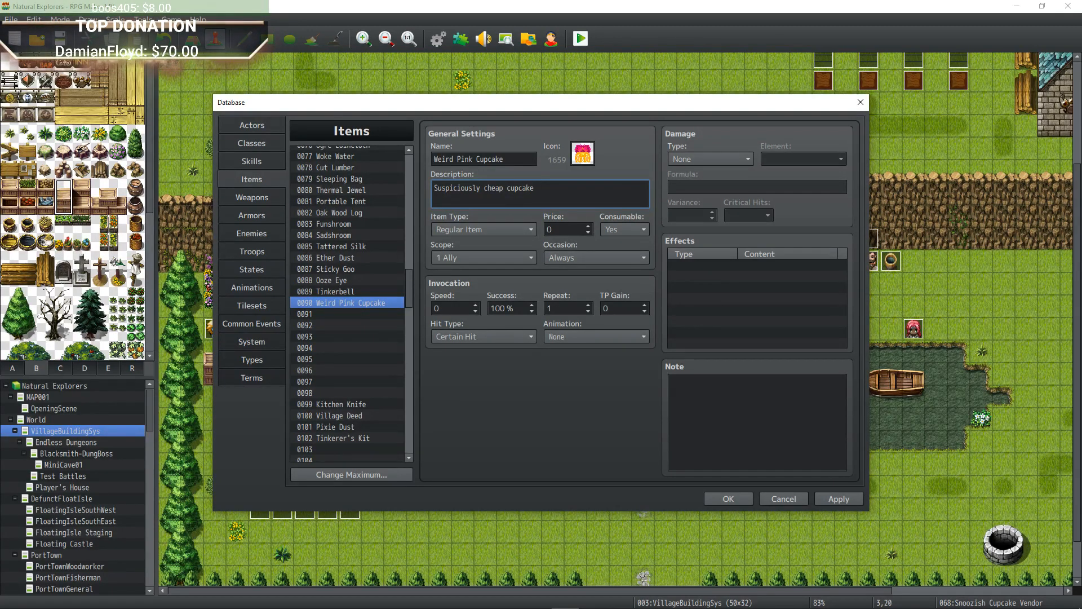
{"action": "type", "text": ". sold by a shady"}
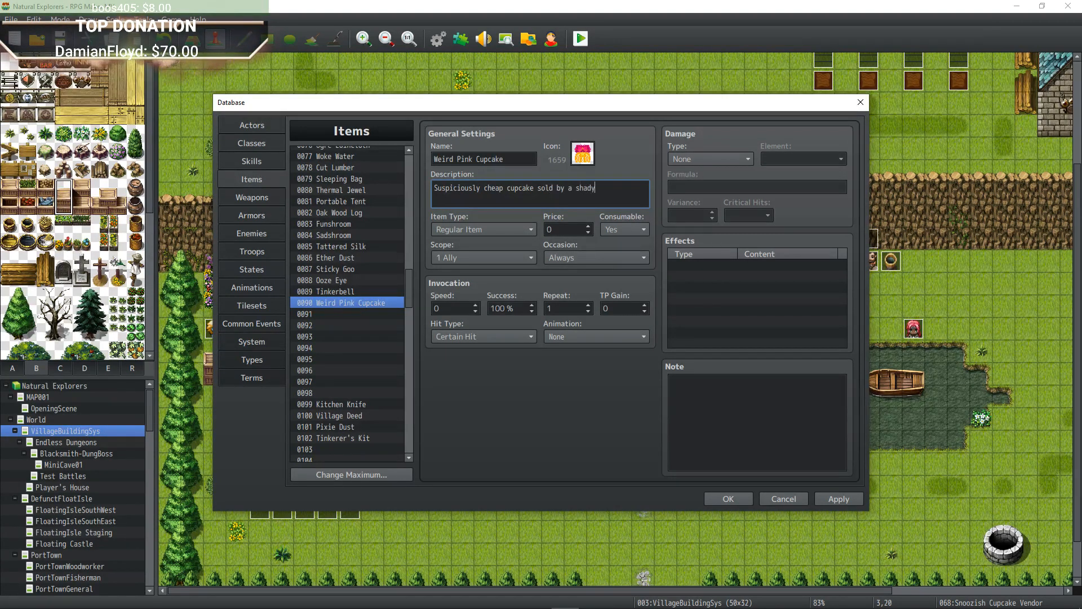
{"action": "type", "text": " vendor."}
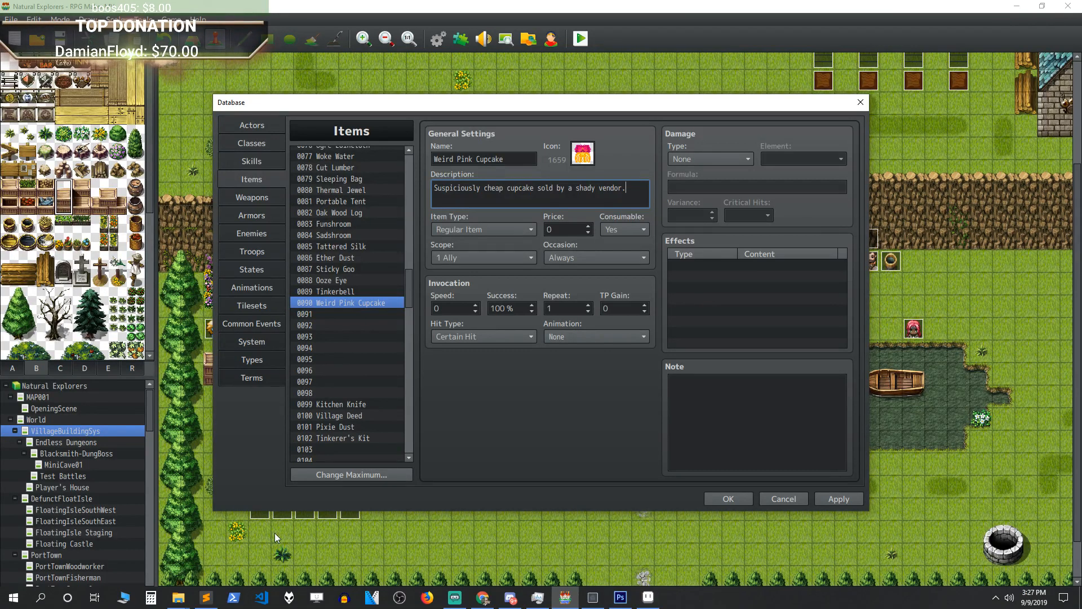
{"action": "left_click", "coordinate": [601, 601]}
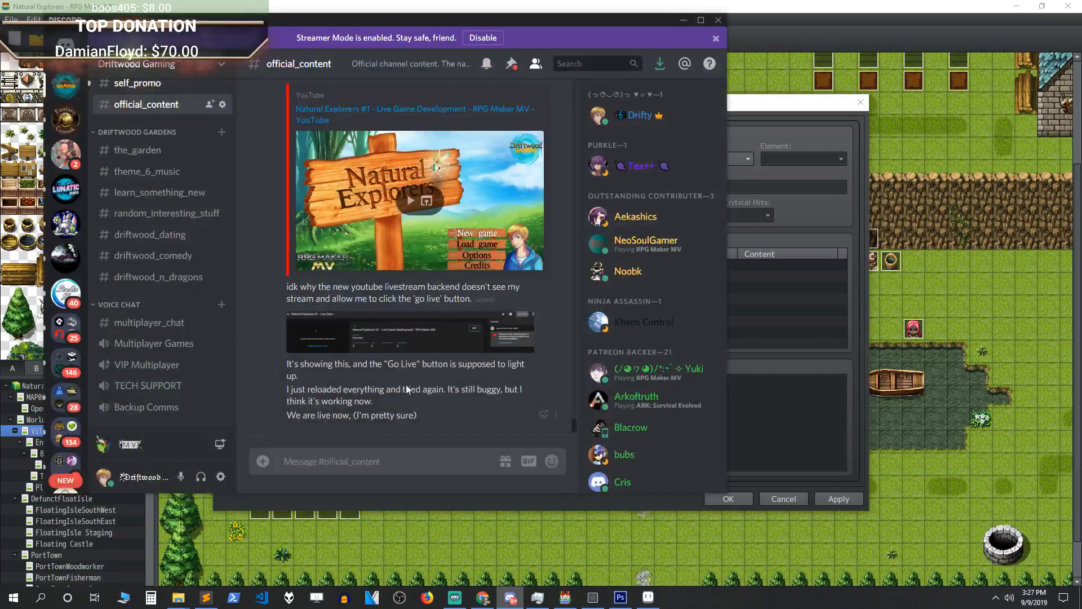
{"action": "scroll", "coordinate": [127, 156], "scroll_direction": "up", "scroll_amount": 3}
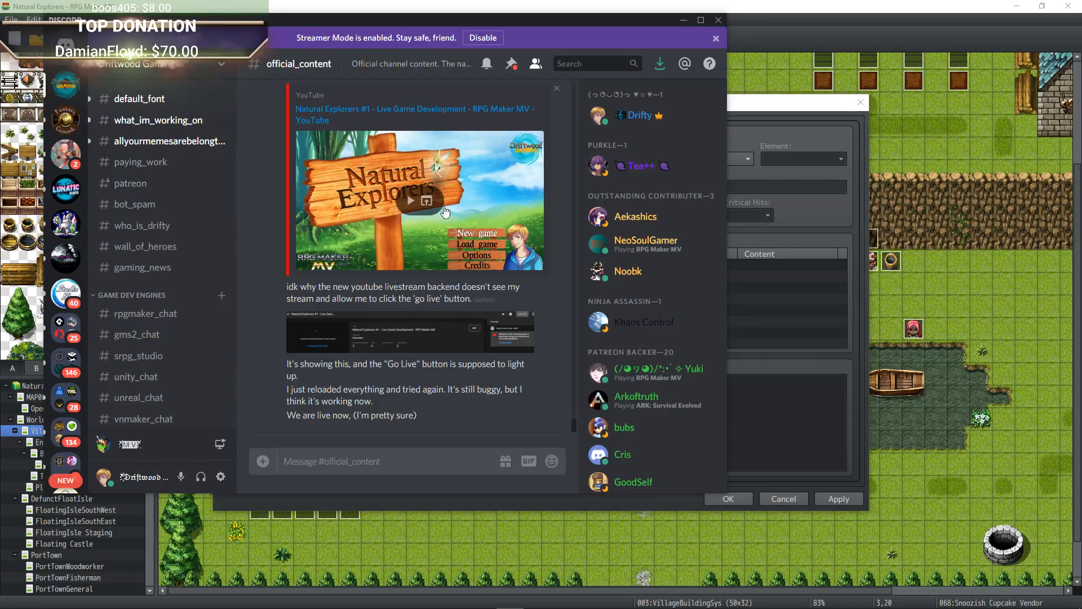
{"action": "left_click", "coordinate": [681, 20]}
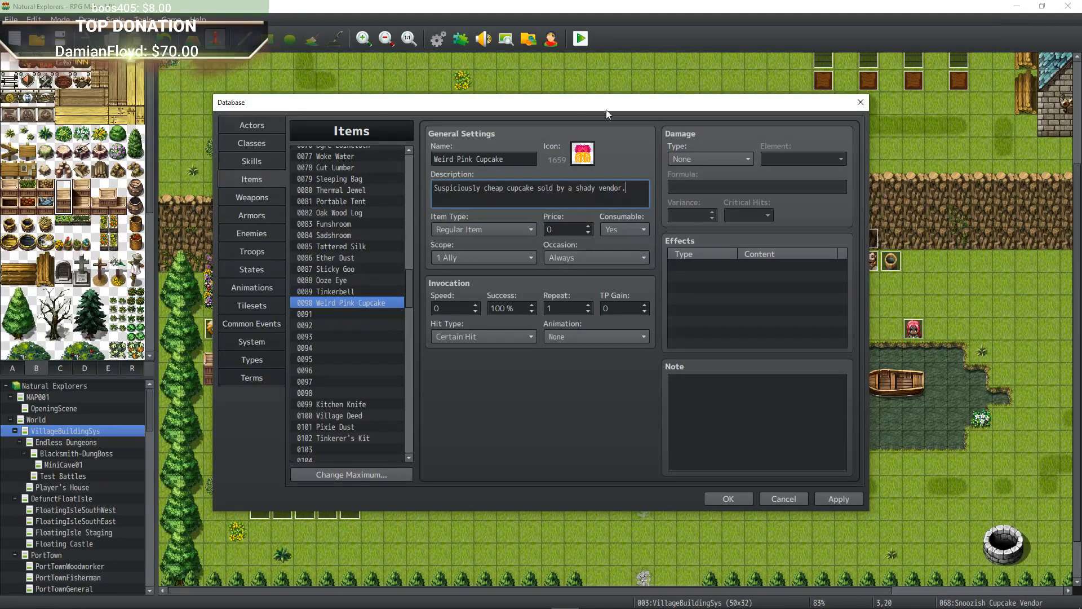
Apply the pending database changes for the Weird Pink Cupcake item.
{"action": "left_click", "coordinate": [567, 231]}
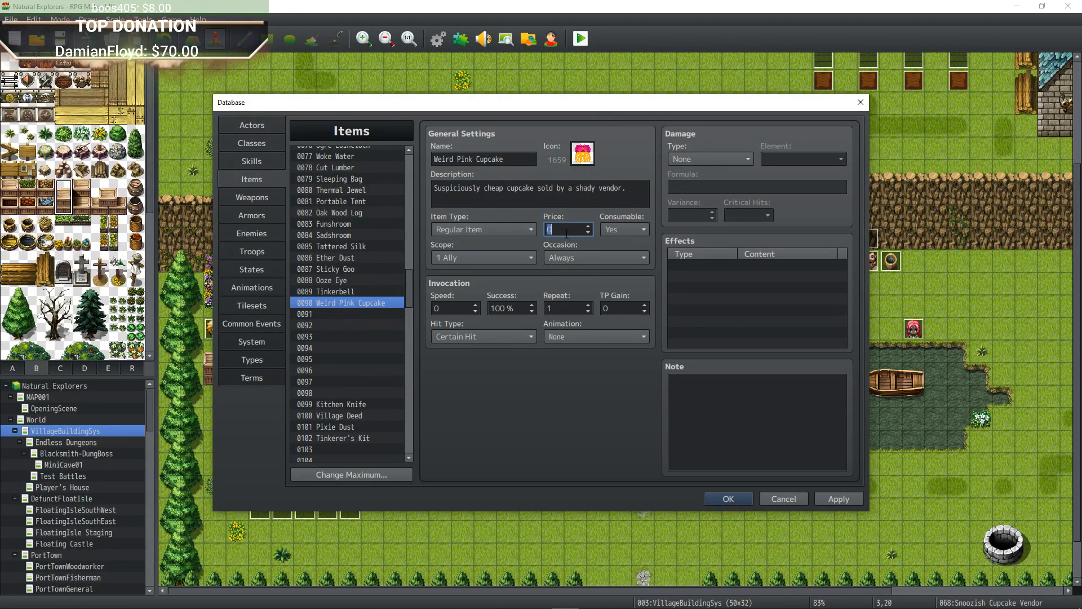
{"action": "left_click", "coordinate": [838, 497]}
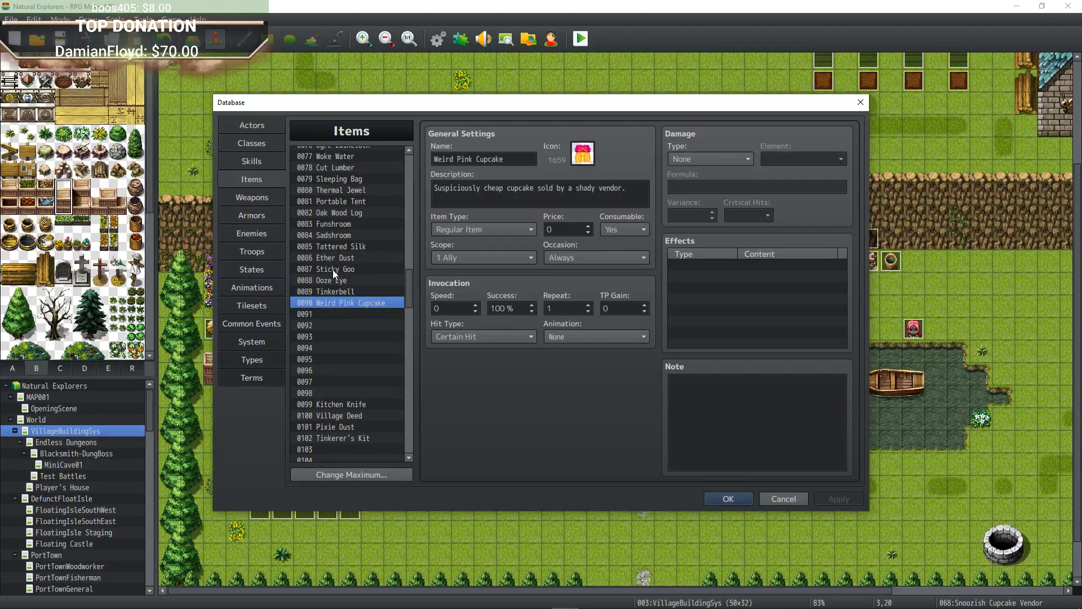
Look through the item list and examine the settings of the existing food items Fresh Apple and Food Ration.
{"action": "scroll", "coordinate": [335, 269], "scroll_direction": "up", "scroll_amount": 4}
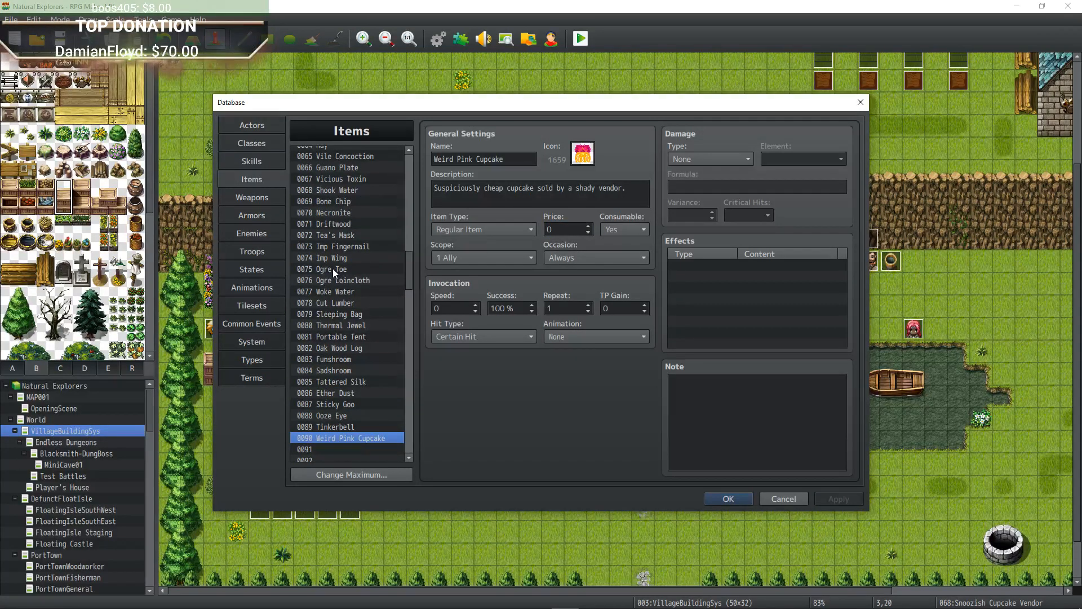
{"action": "scroll", "coordinate": [333, 269], "scroll_direction": "up", "scroll_amount": 12}
{"action": "scroll", "coordinate": [342, 257], "scroll_direction": "up", "scroll_amount": 9}
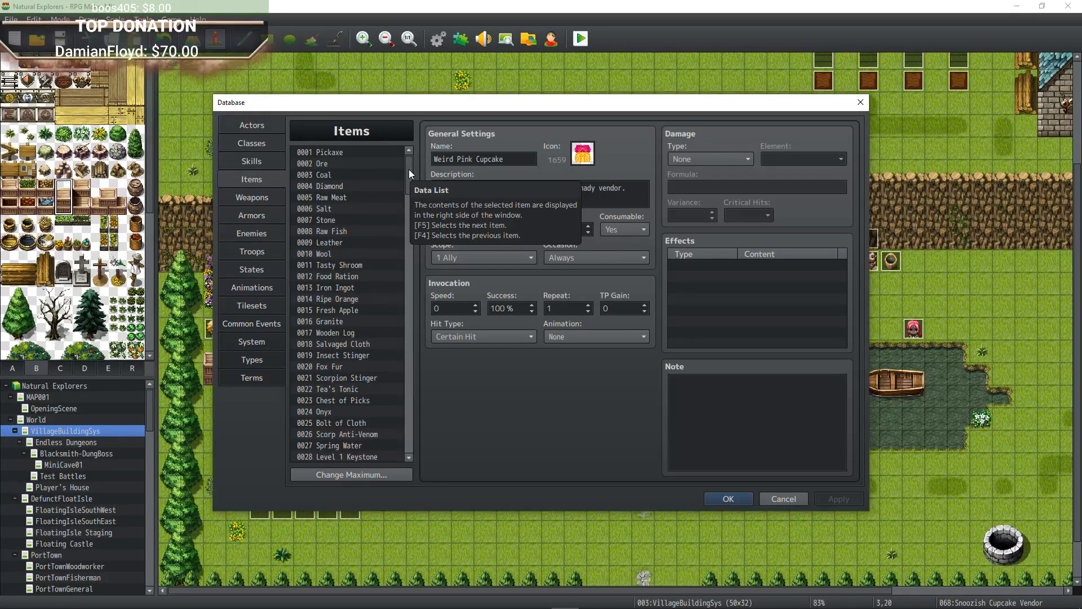
{"action": "left_click_drag", "start_coordinate": [409, 169], "coordinate": [408, 242]}
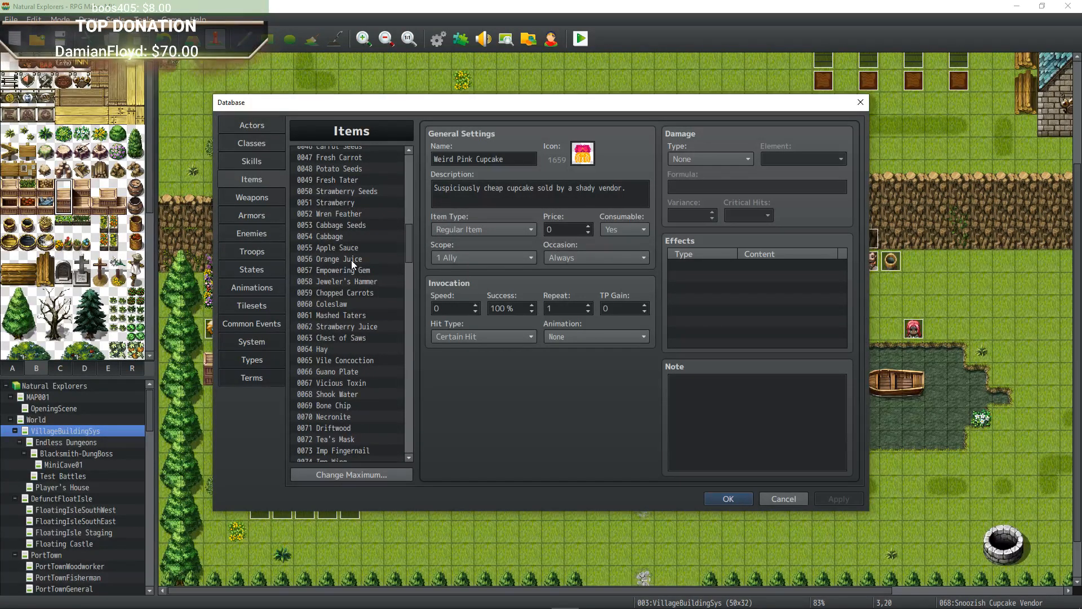
{"action": "scroll", "coordinate": [351, 260], "scroll_direction": "down", "scroll_amount": 2}
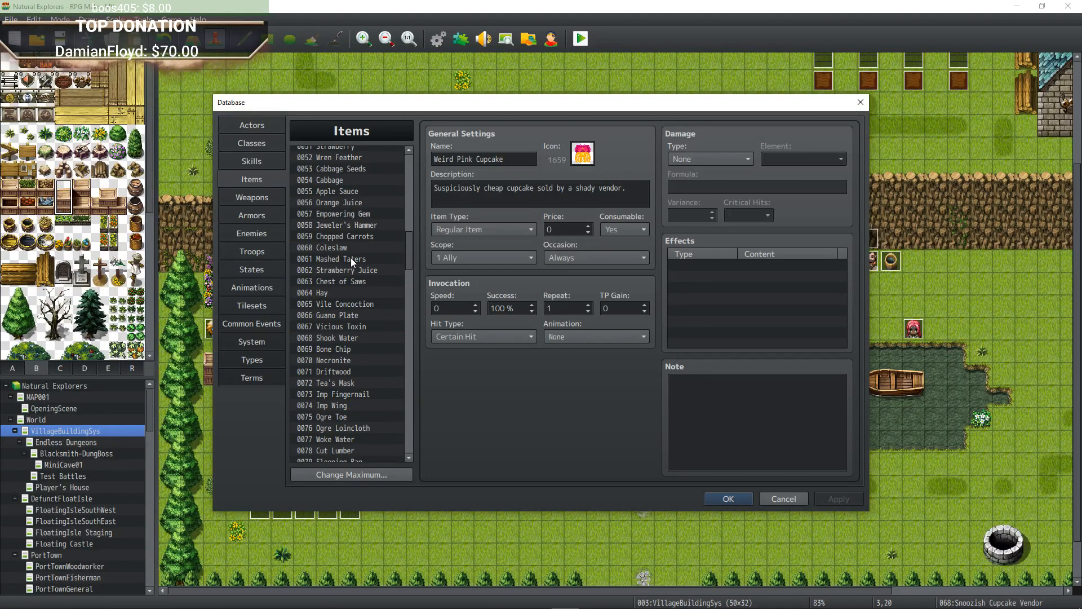
{"action": "scroll", "coordinate": [351, 258], "scroll_direction": "up", "scroll_amount": 16}
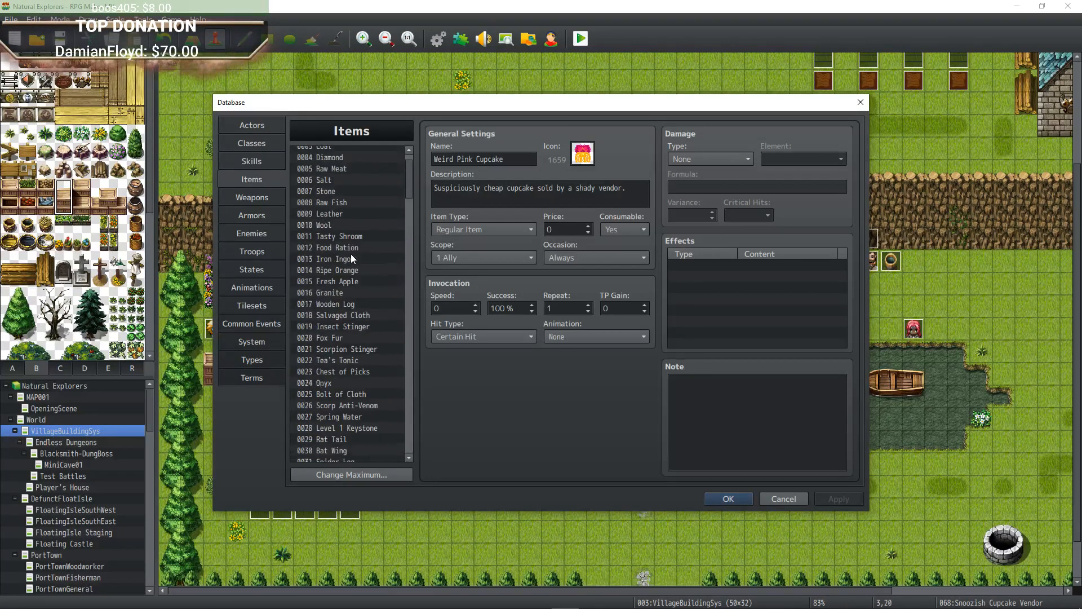
{"action": "scroll", "coordinate": [351, 258], "scroll_direction": "up", "scroll_amount": 1}
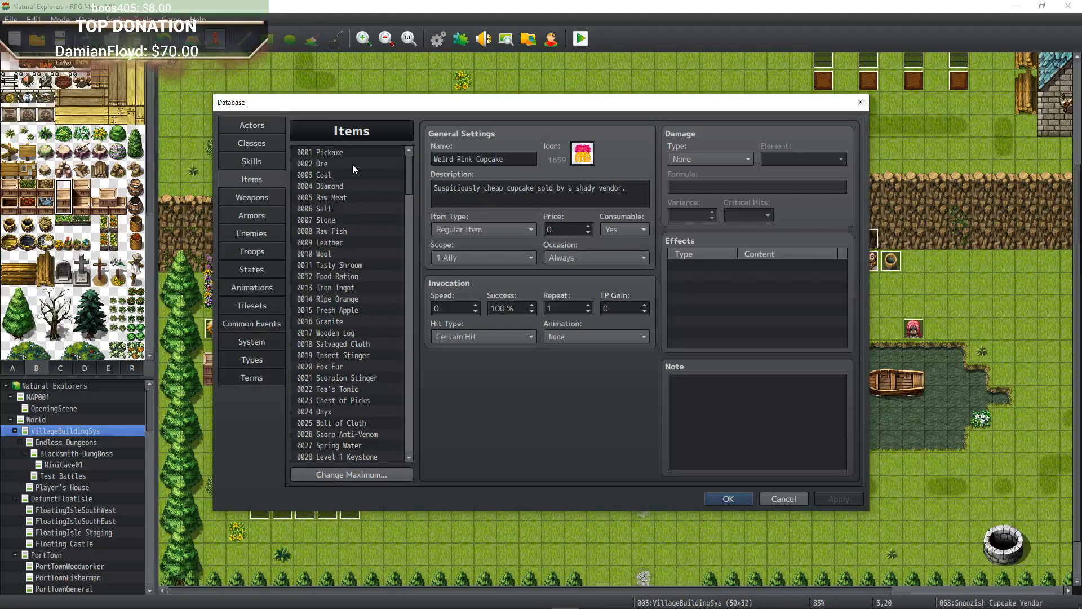
{"action": "left_click", "coordinate": [353, 310]}
{"action": "scroll", "coordinate": [351, 308], "scroll_direction": "down", "scroll_amount": 2}
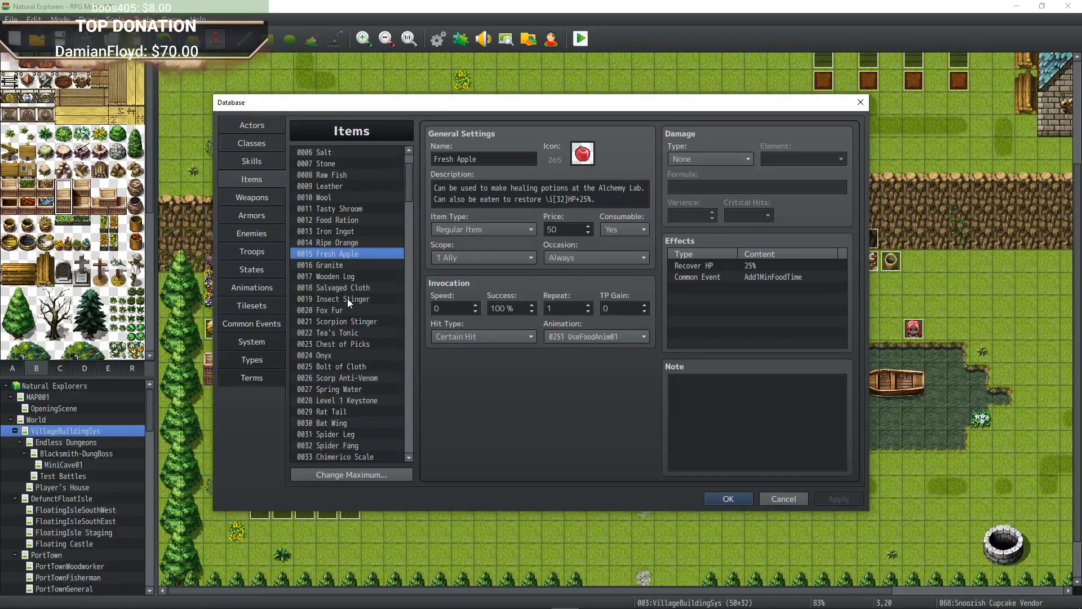
{"action": "left_click", "coordinate": [354, 222]}
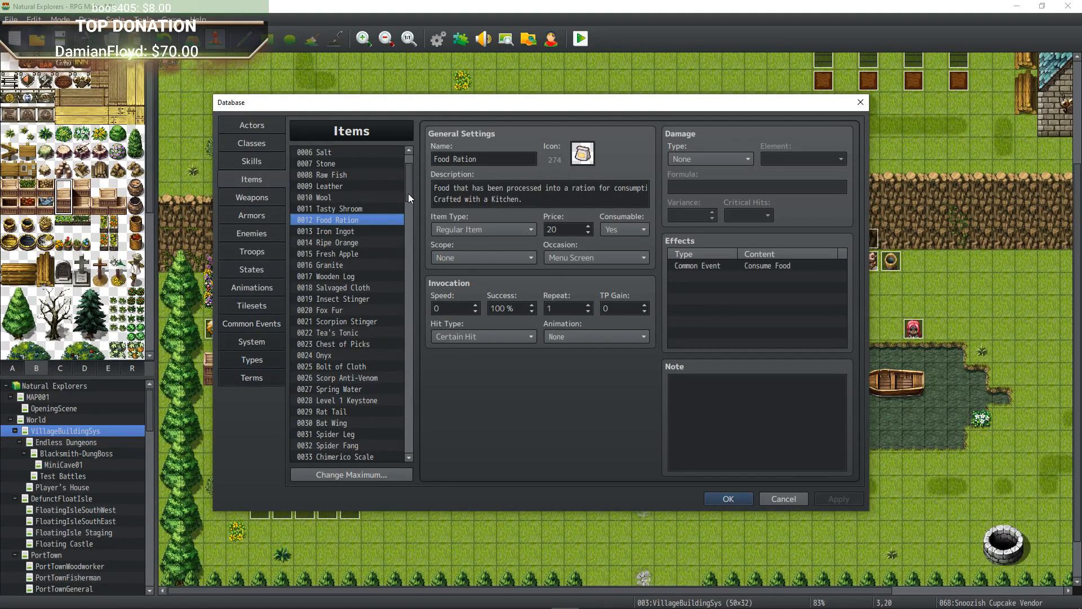
Set the price of the Weird Pink Cupcake item to 20.
{"action": "left_click_drag", "start_coordinate": [408, 194], "coordinate": [413, 314]}
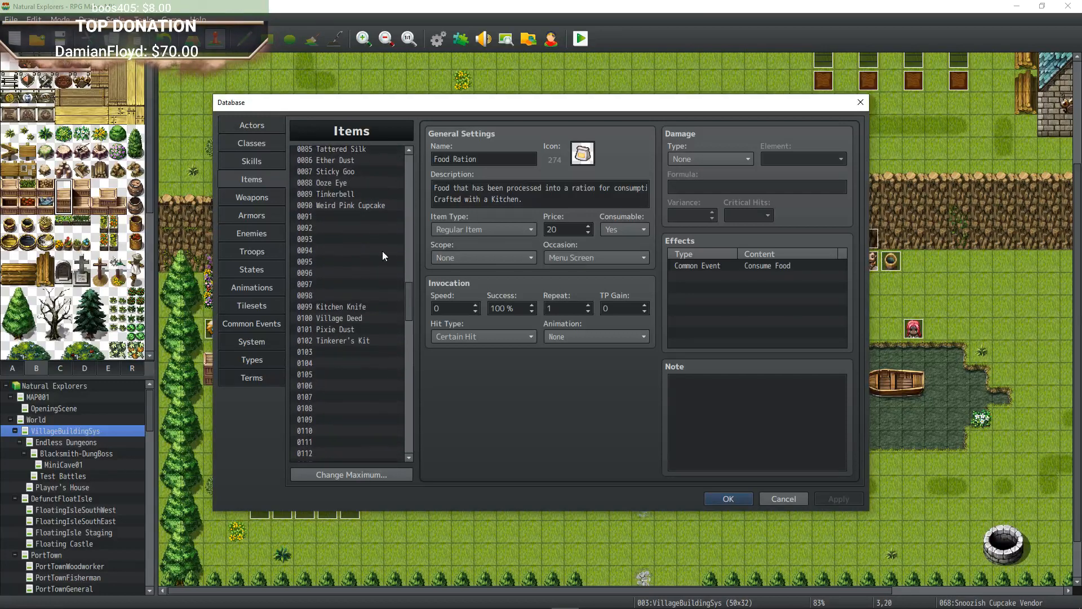
{"action": "left_click", "coordinate": [370, 206]}
{"action": "left_click", "coordinate": [560, 229]}
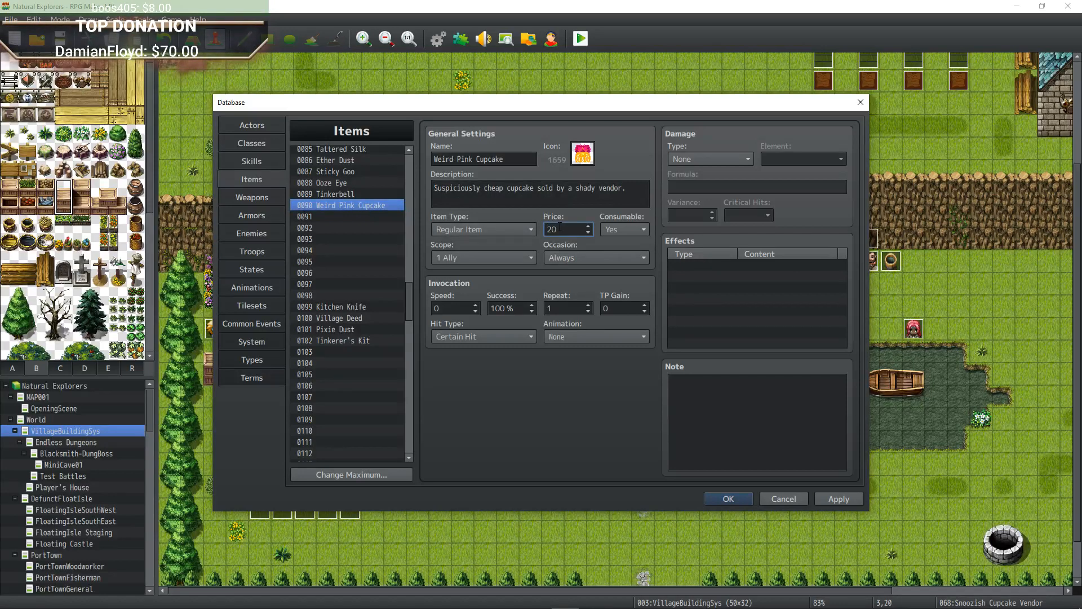
Add a Common Event effect running 0005 Consume Food to the Weird Pink Cupcake and apply the change.
{"action": "double_click", "coordinate": [704, 266]}
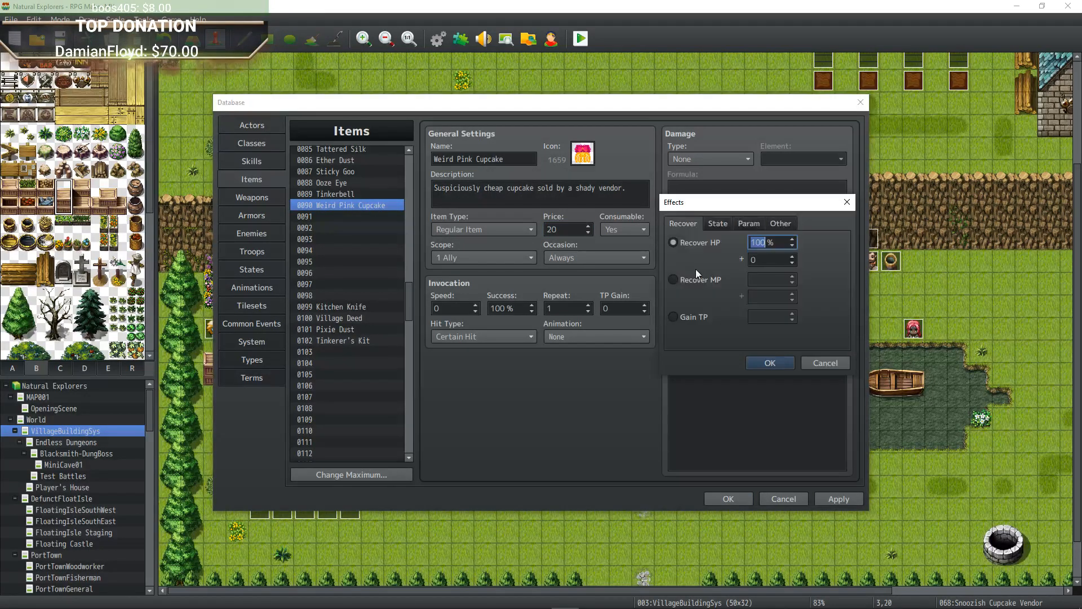
{"action": "left_click", "coordinate": [715, 226]}
{"action": "left_click", "coordinate": [696, 226]}
{"action": "left_click", "coordinate": [714, 224]}
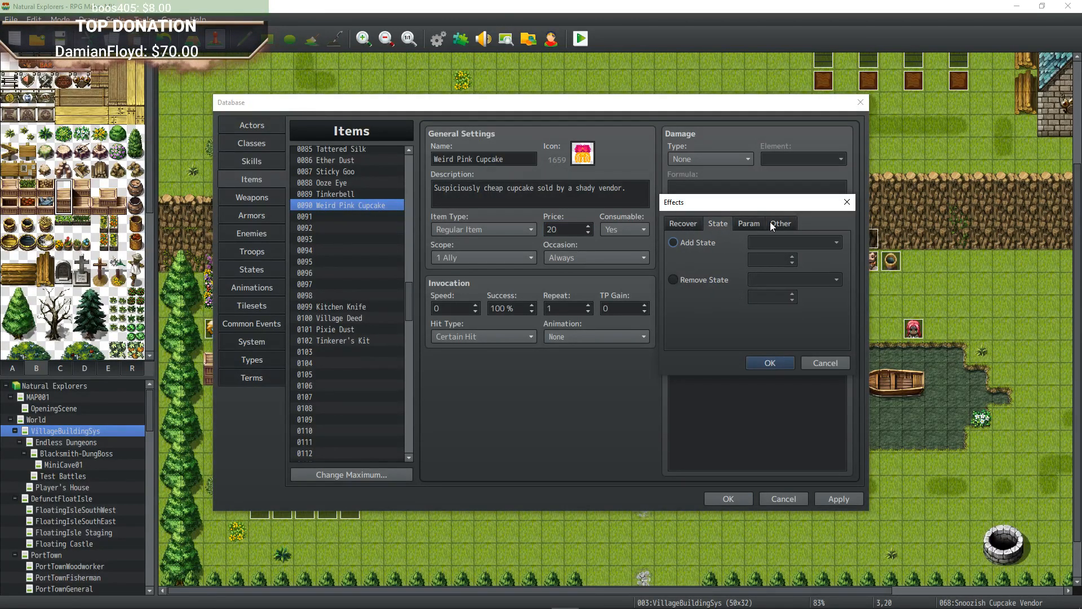
{"action": "left_click", "coordinate": [772, 222]}
{"action": "left_click", "coordinate": [674, 320]}
{"action": "left_click", "coordinate": [767, 320]}
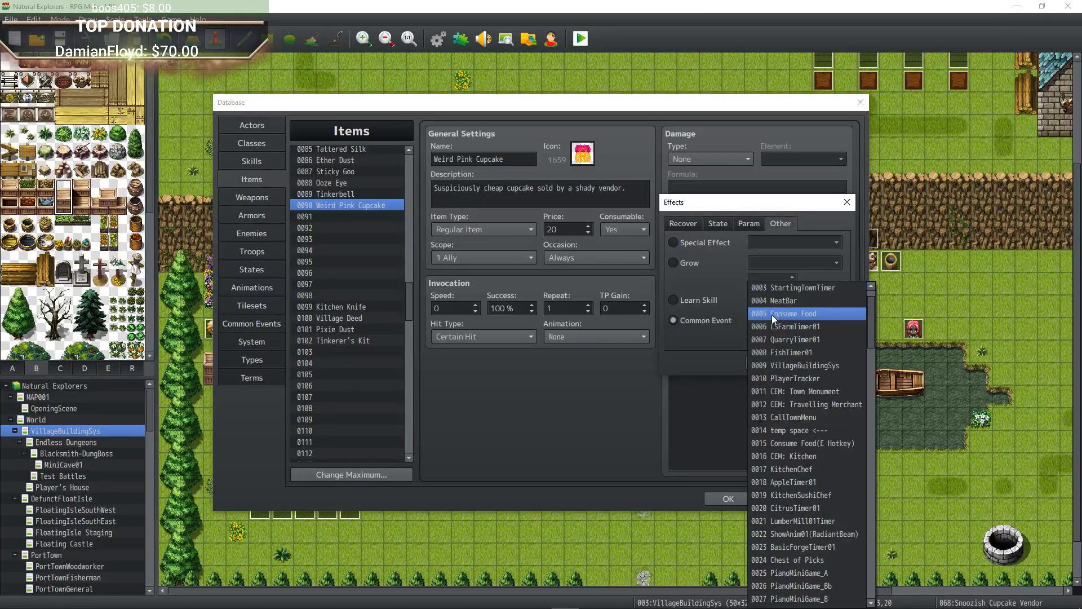
{"action": "left_click", "coordinate": [813, 315]}
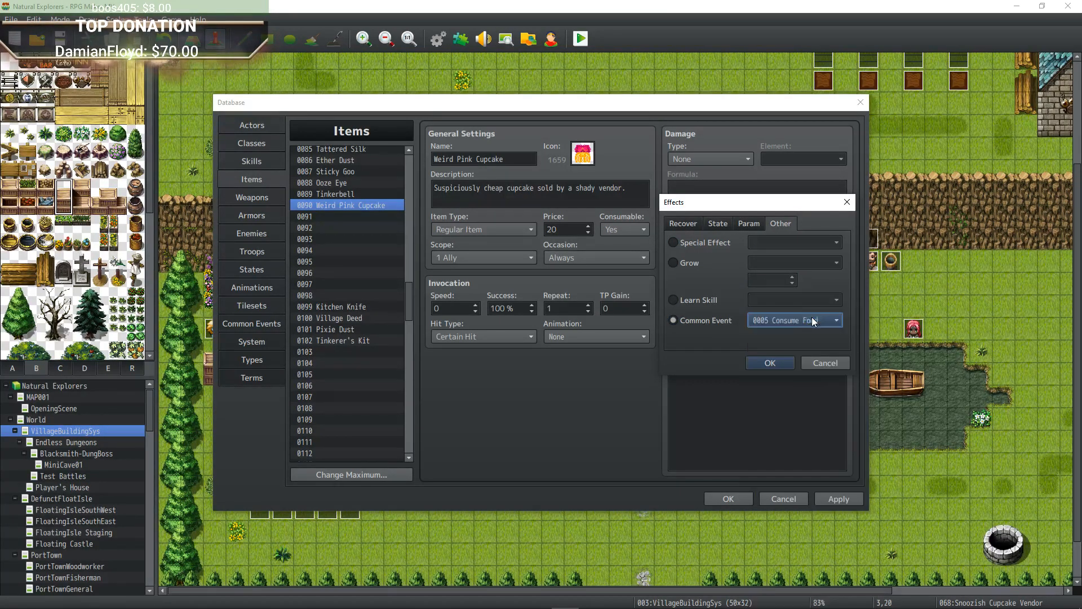
{"action": "left_click", "coordinate": [770, 362]}
{"action": "left_click", "coordinate": [848, 497]}
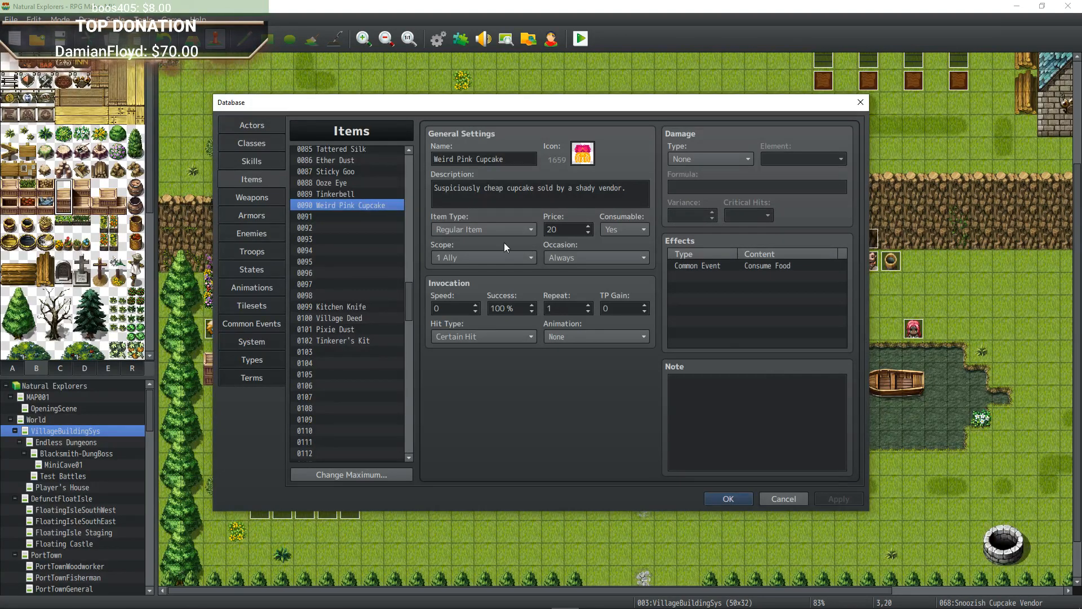
Set the Weird Pink Cupcake's scope to None, then save and close the database.
{"action": "left_click", "coordinate": [578, 257]}
{"action": "left_click", "coordinate": [523, 259]}
{"action": "left_click", "coordinate": [472, 259]}
{"action": "left_click", "coordinate": [473, 260]}
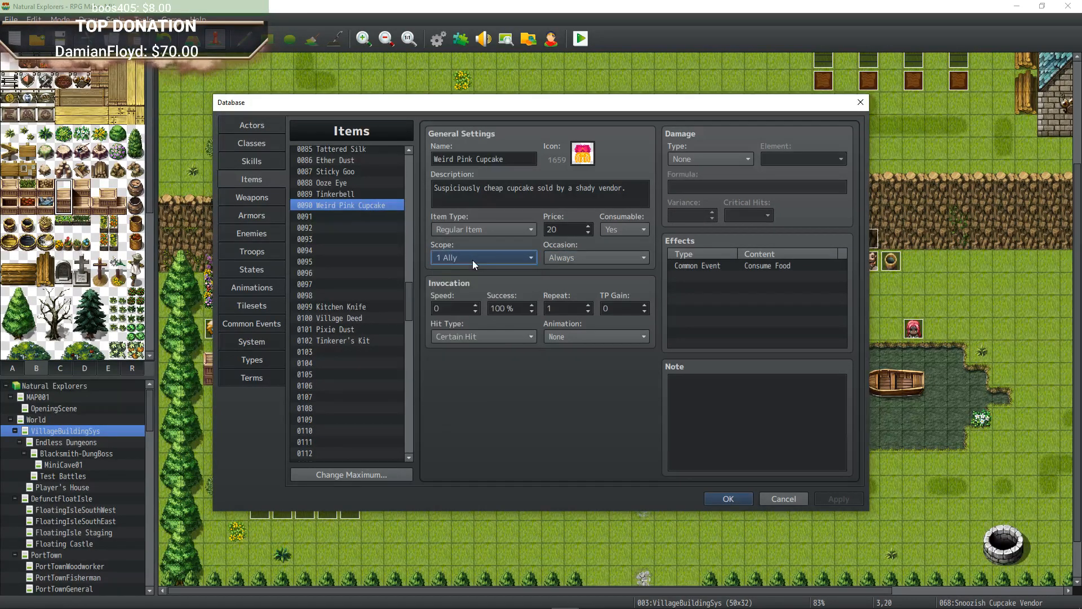
{"action": "left_click", "coordinate": [473, 259]}
{"action": "left_click", "coordinate": [465, 276]}
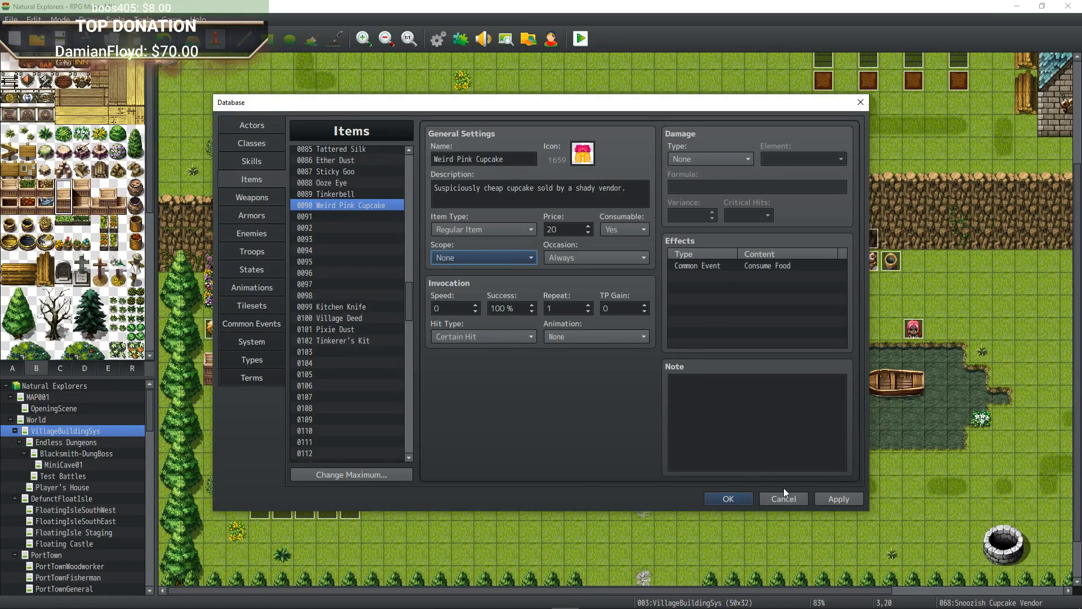
{"action": "left_click", "coordinate": [730, 497]}
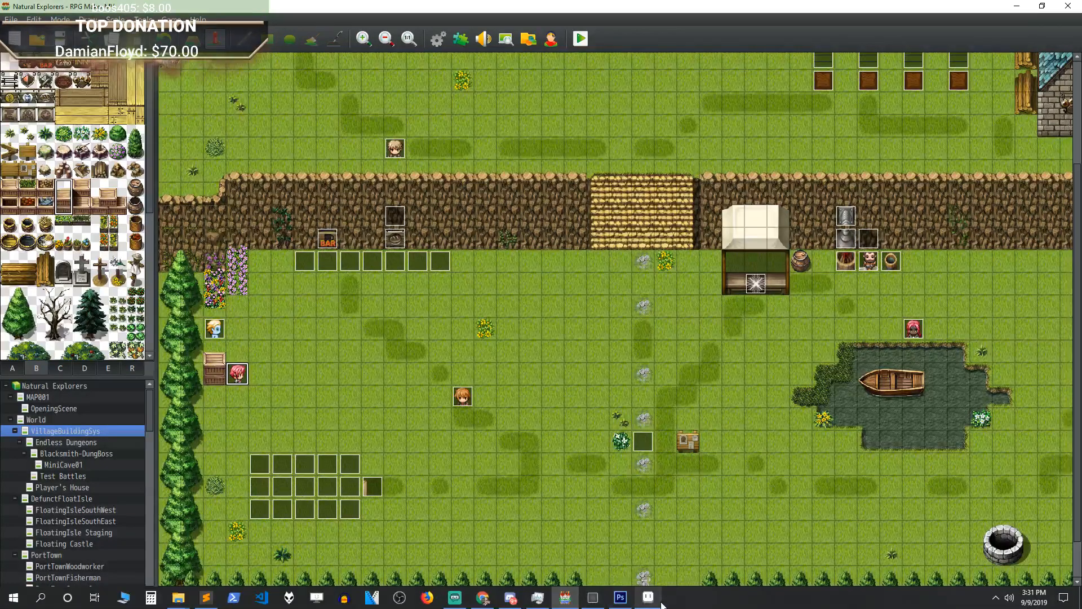
Switch to the running Natural Explorers playtest and close its main menu.
{"action": "mouse_move", "coordinate": [652, 602]}
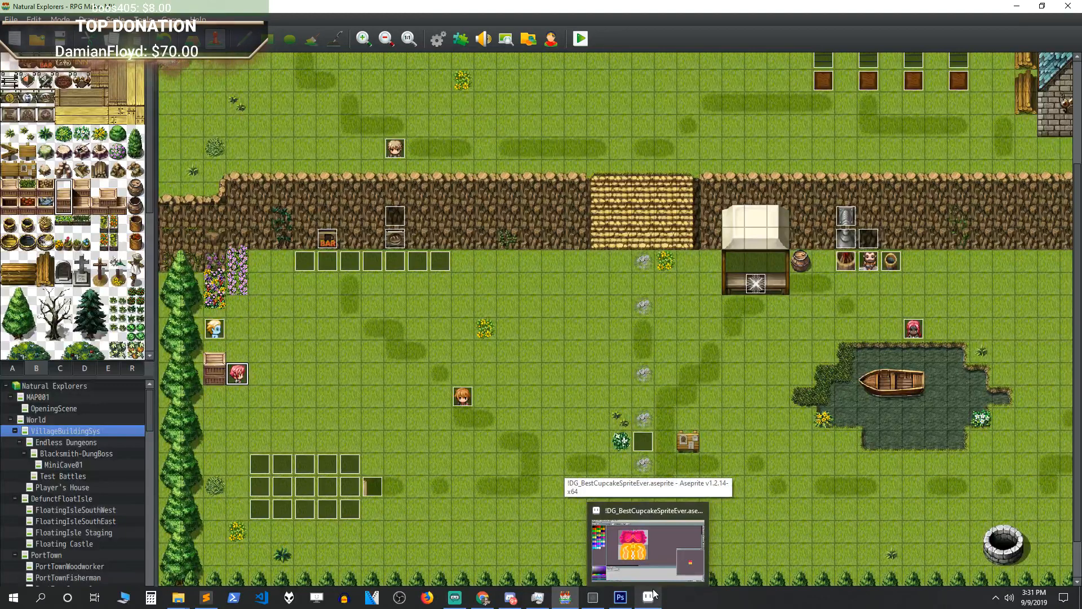
{"action": "mouse_move", "coordinate": [591, 603]}
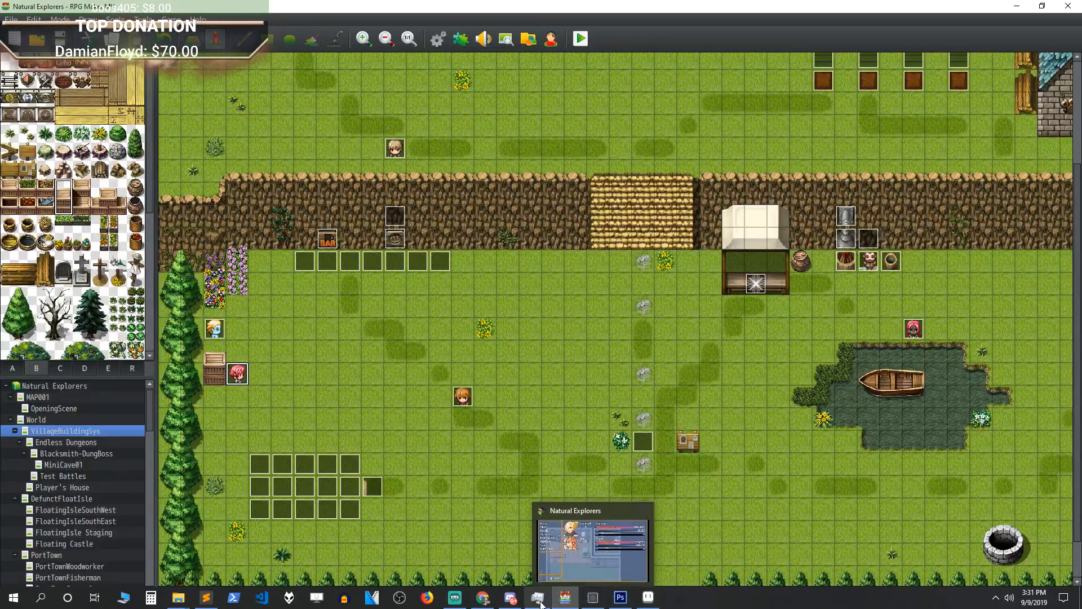
{"action": "left_click", "coordinate": [592, 600]}
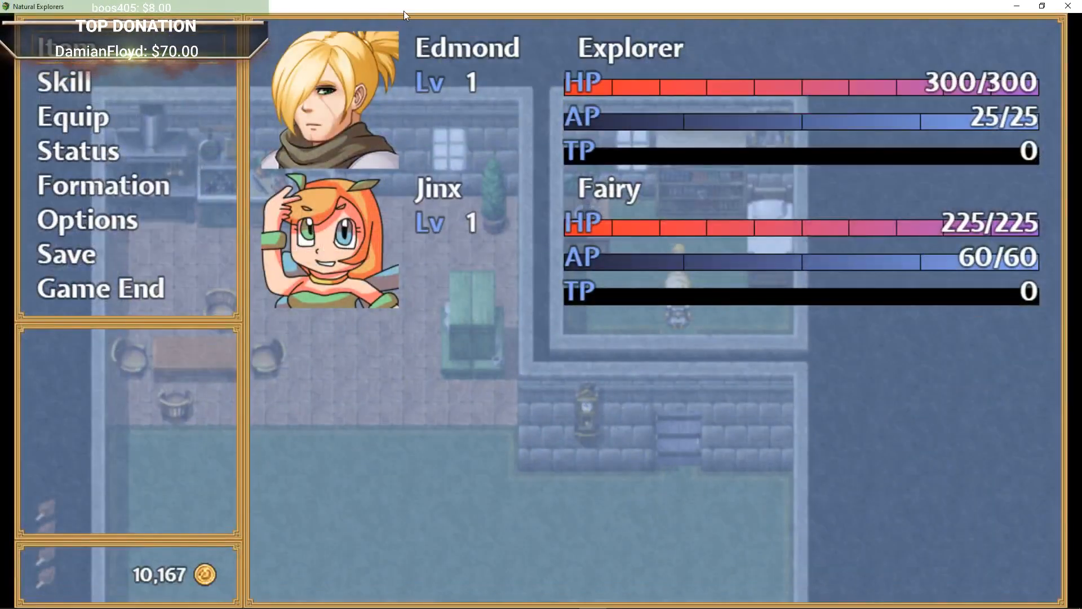
{"action": "key", "text": "Up"}
{"action": "key", "text": "Up"}
{"action": "key", "text": "Escape"}
Walk the character down through the house, out of its exit and west toward the village crop plots.
{"action": "key", "text": "Down"}
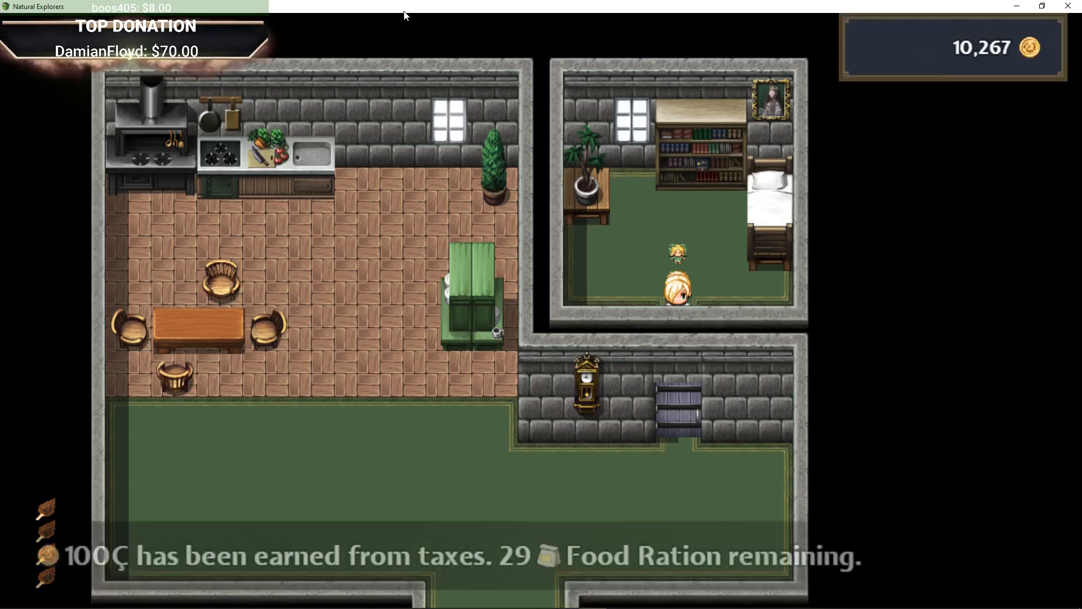
{"action": "key", "text": "Left"}
{"action": "key", "text": "Down"}
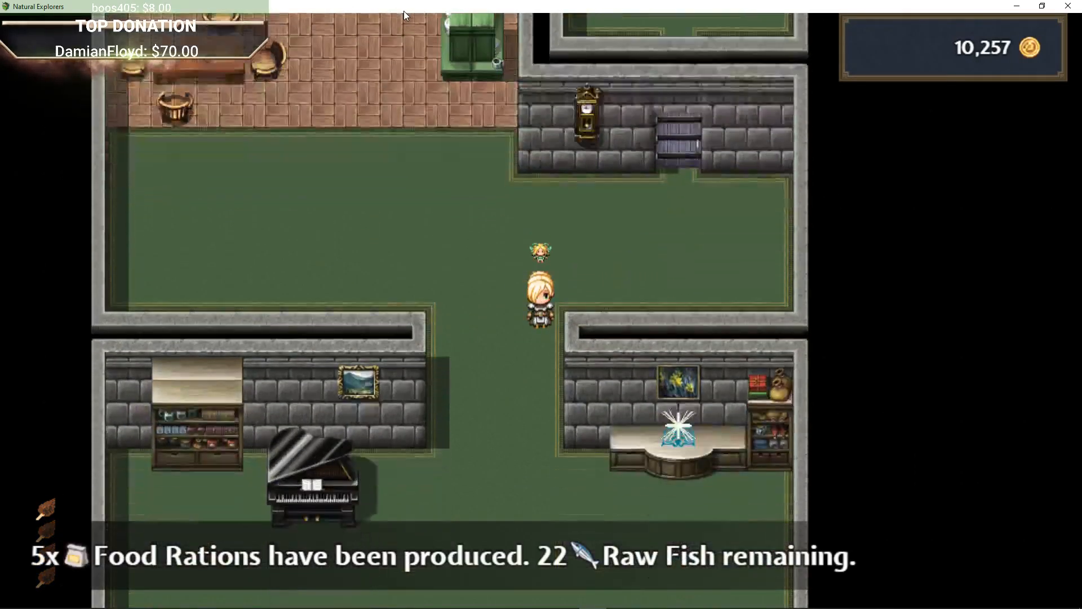
{"action": "key", "text": "Down"}
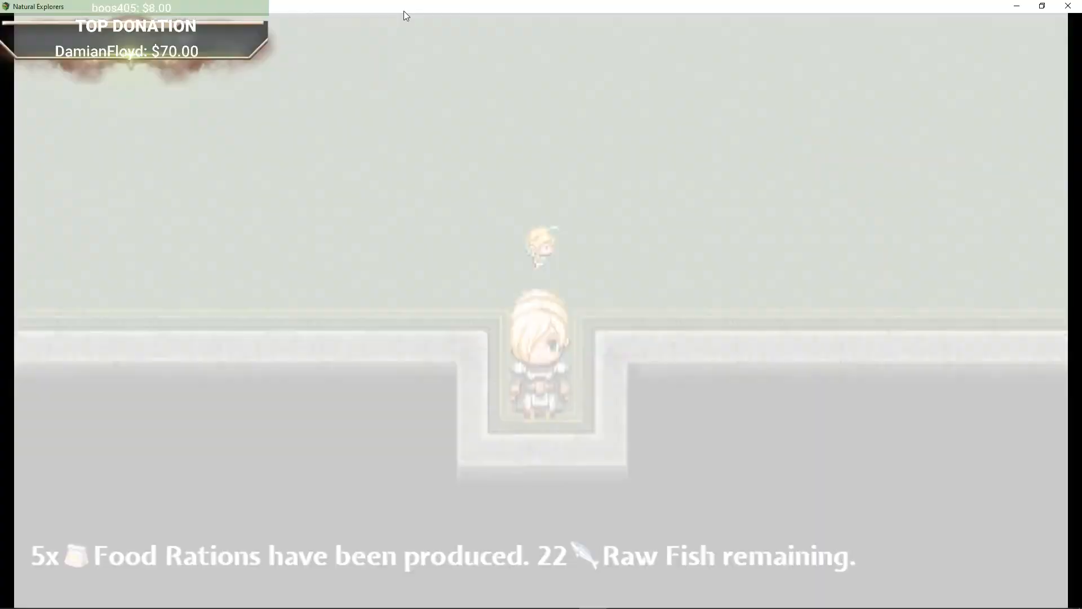
{"action": "key", "text": "Left"}
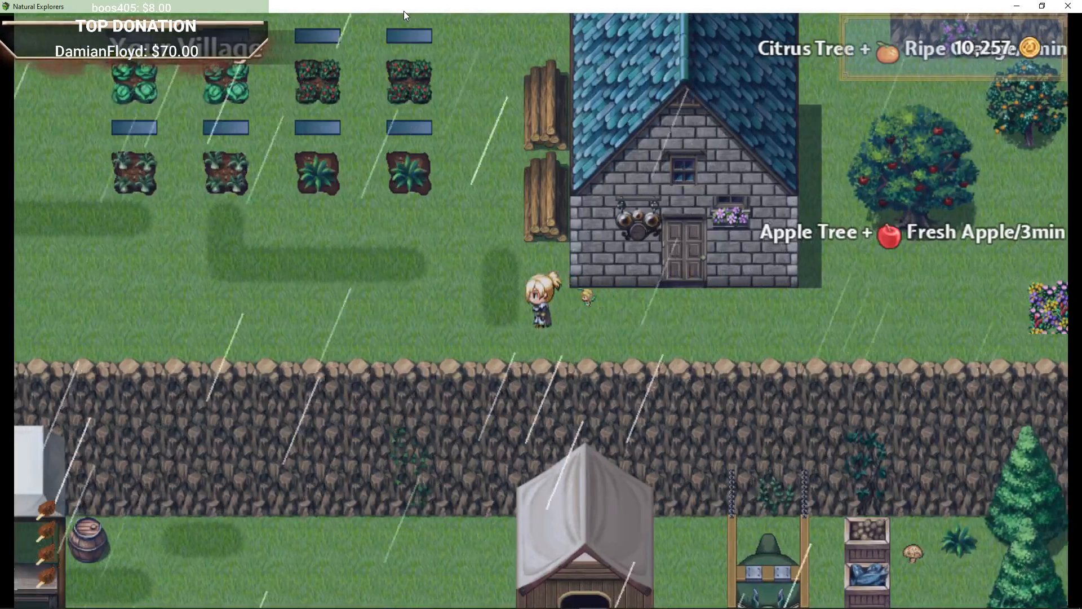
Harvest the crop in the easternmost plot of the lower row.
{"action": "key", "text": "Up"}
{"action": "key", "text": "Return"}
{"action": "key", "text": "Return"}
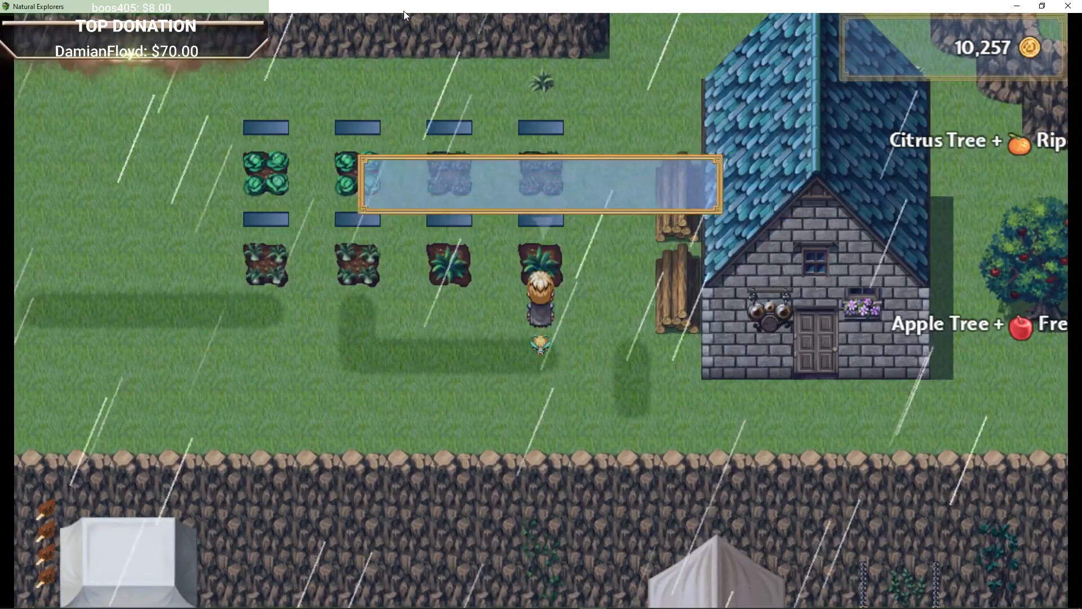
{"action": "key", "text": "Return"}
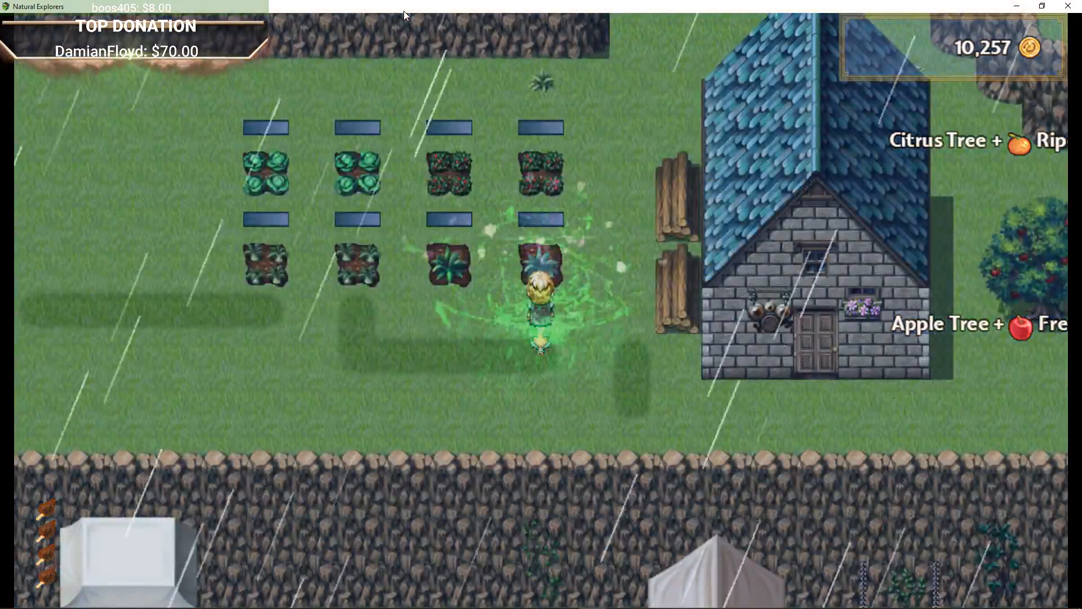
{"action": "key", "text": "Return"}
Move one plot west along the lower row and harvest the crop there.
{"action": "key", "text": "Left"}
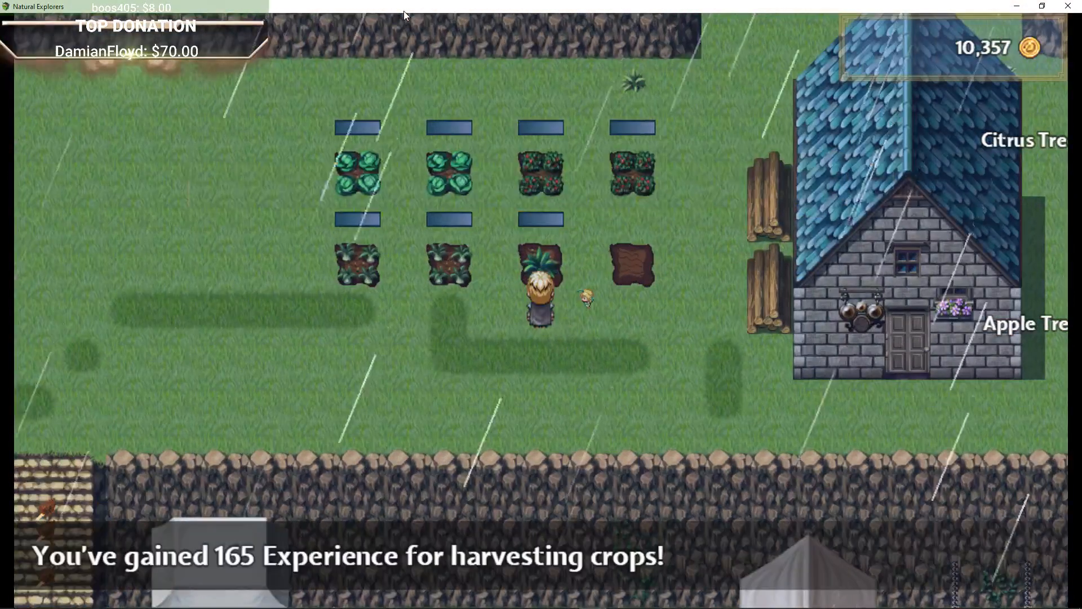
{"action": "key", "text": "Up"}
{"action": "key", "text": "Return"}
{"action": "key", "text": "Return"}
{"action": "key", "text": "Return"}
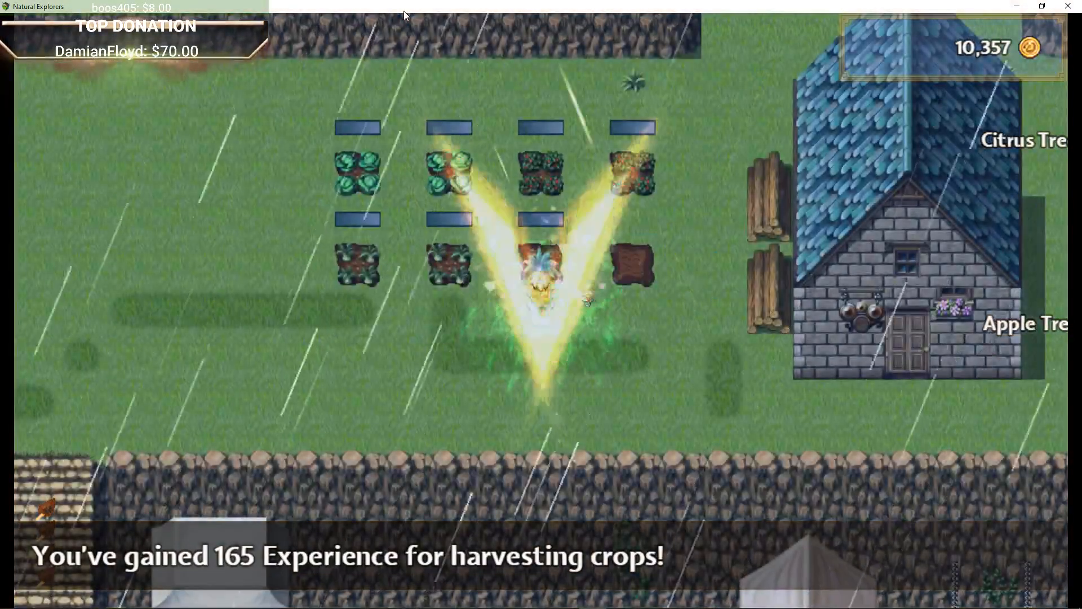
{"action": "key", "text": "Return"}
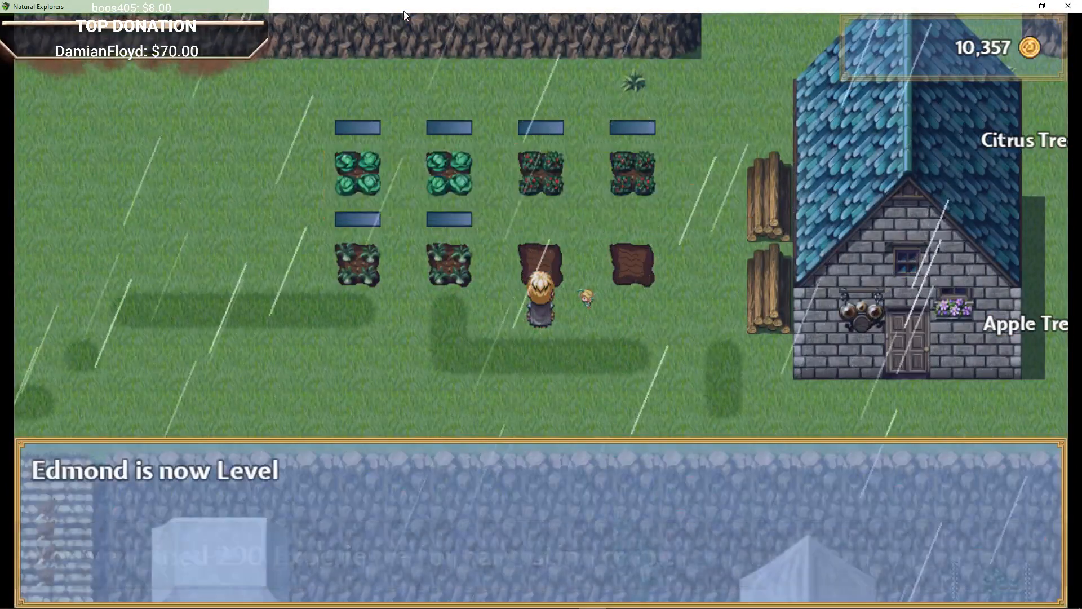
Dismiss the level-up messages, move one plot west along the lower row and harvest the carrots there.
{"action": "key", "text": "Return"}
{"action": "key", "text": "Return"}
{"action": "key", "text": "Left"}
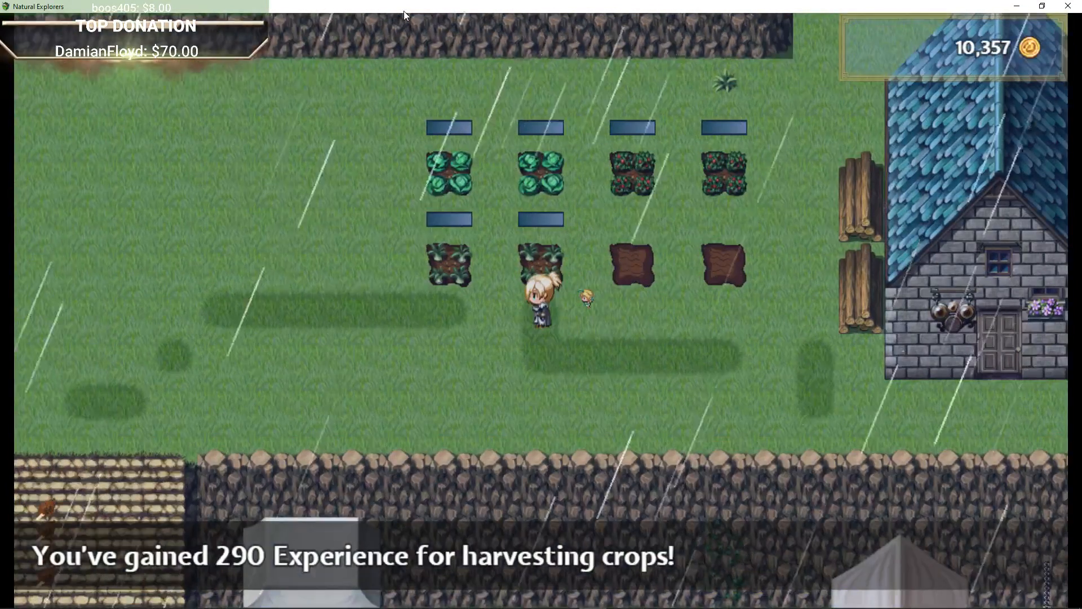
{"action": "key", "text": "Up"}
{"action": "key", "text": "Return"}
{"action": "key", "text": "Return"}
{"action": "key", "text": "Return"}
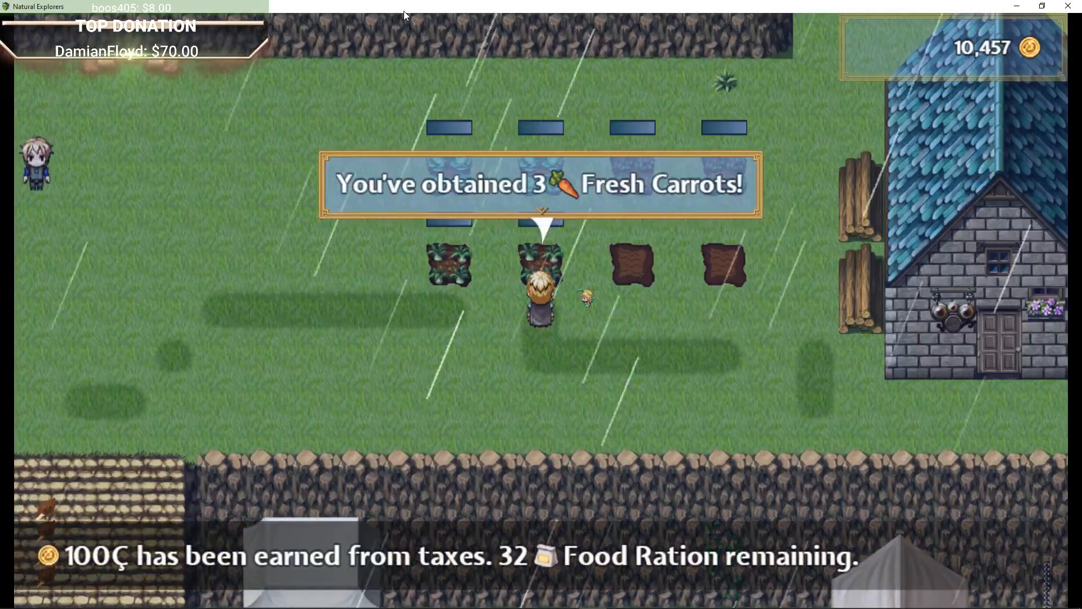
{"action": "key", "text": "Return"}
Harvest the crop in the westernmost plot of the lower row and dismiss the messages.
{"action": "key", "text": "Left"}
{"action": "key", "text": "Up"}
{"action": "key", "text": "Return"}
{"action": "key", "text": "Return"}
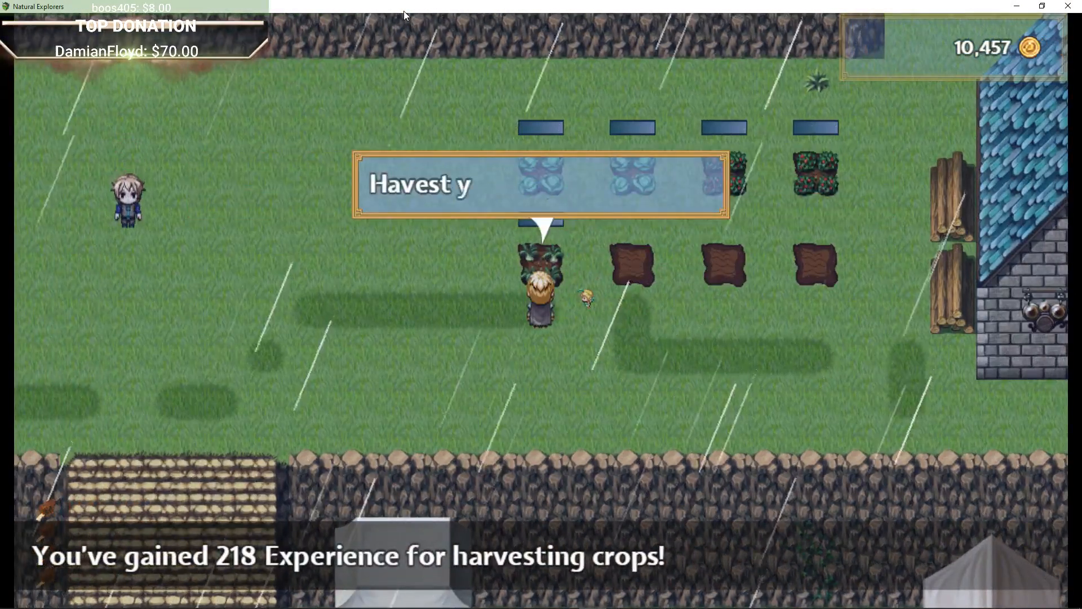
{"action": "key", "text": "Return"}
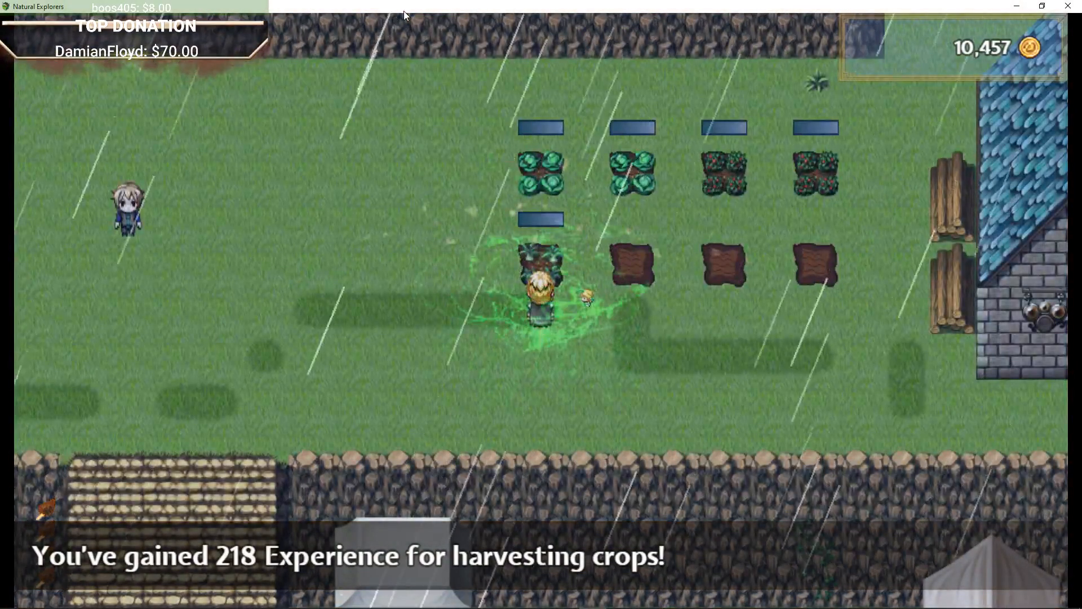
{"action": "key", "text": "Return"}
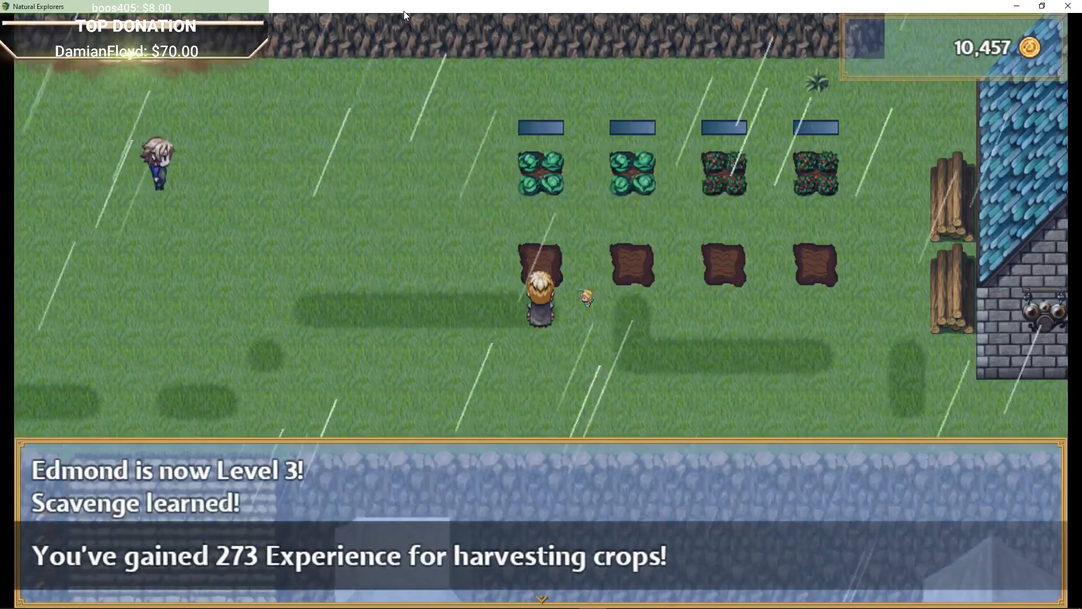
{"action": "key", "text": "Return"}
{"action": "key", "text": "Return"}
Walk around the plots to the north side and harvest the cabbage in the westernmost plot of the upper row.
{"action": "key", "text": "Left"}
{"action": "key", "text": "Up"}
{"action": "key", "text": "Right"}
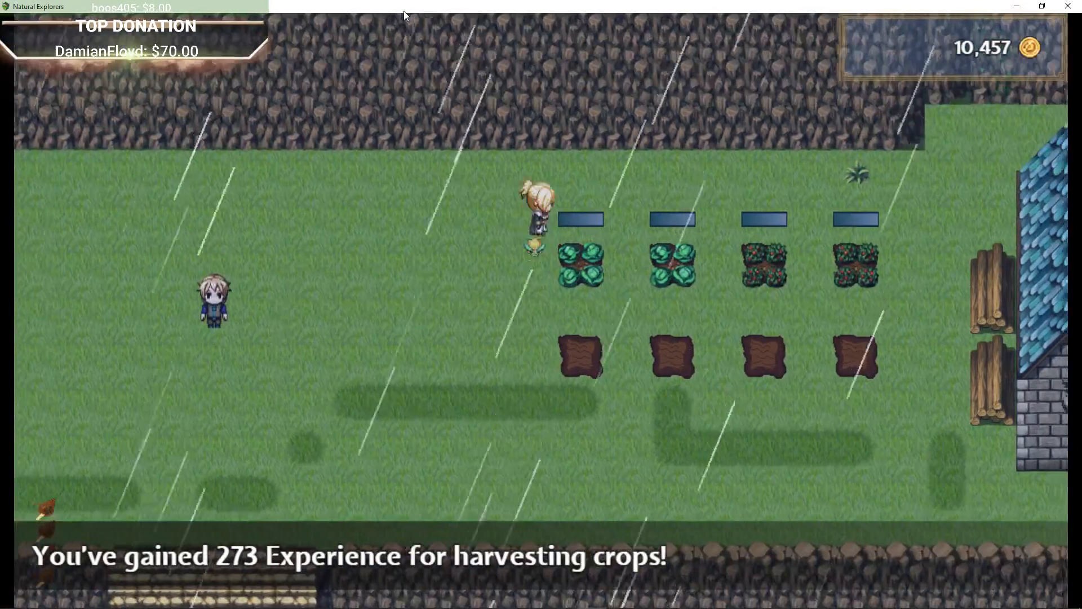
{"action": "key", "text": "Left"}
{"action": "key", "text": "Return"}
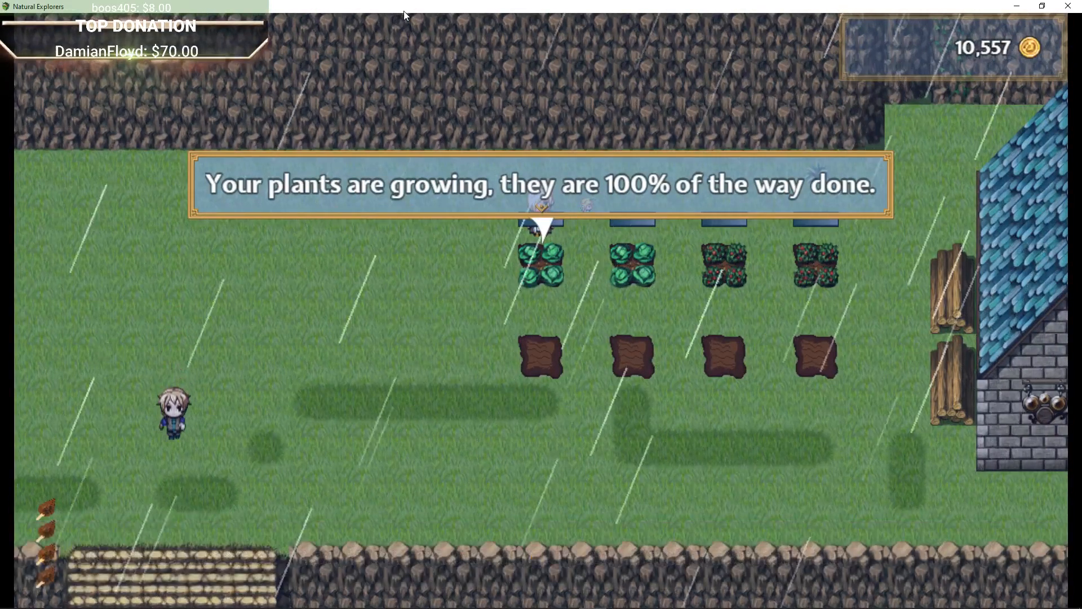
{"action": "key", "text": "Return"}
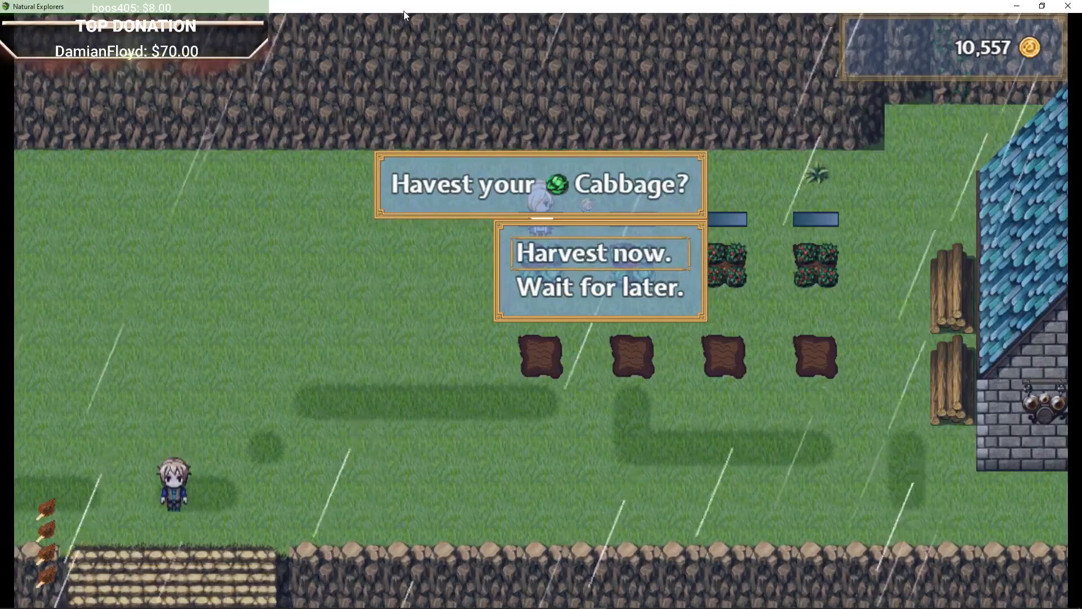
{"action": "key", "text": "Return"}
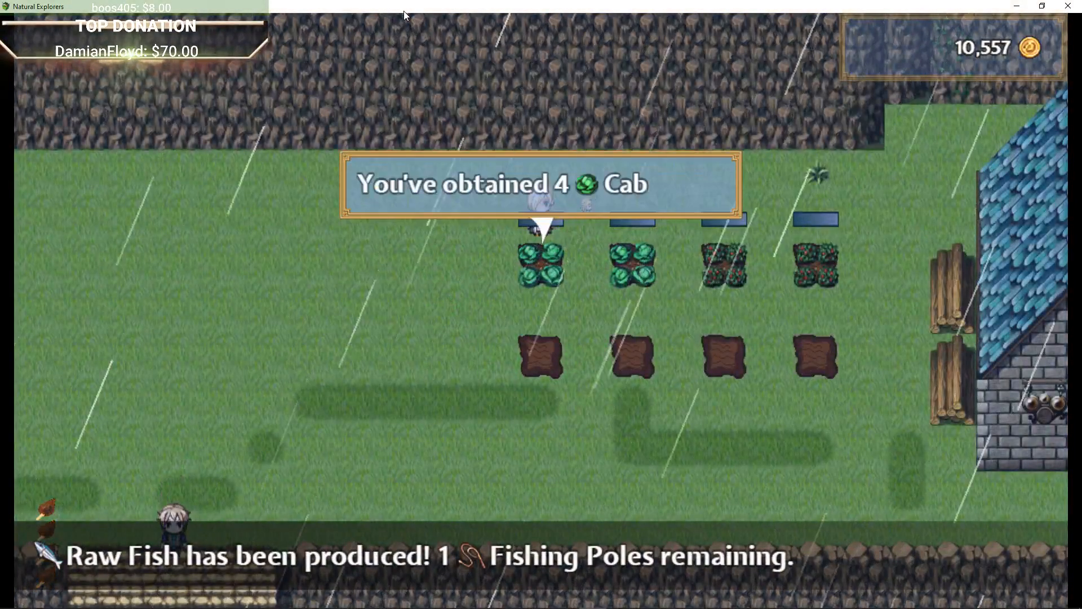
{"action": "key", "text": "Return"}
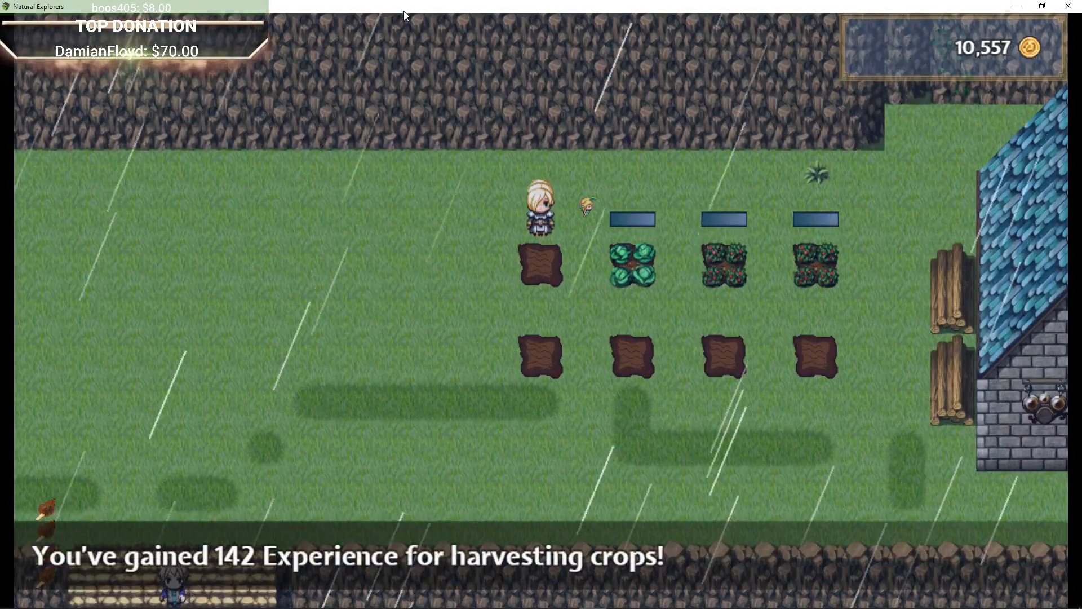
{"action": "key", "text": "Return"}
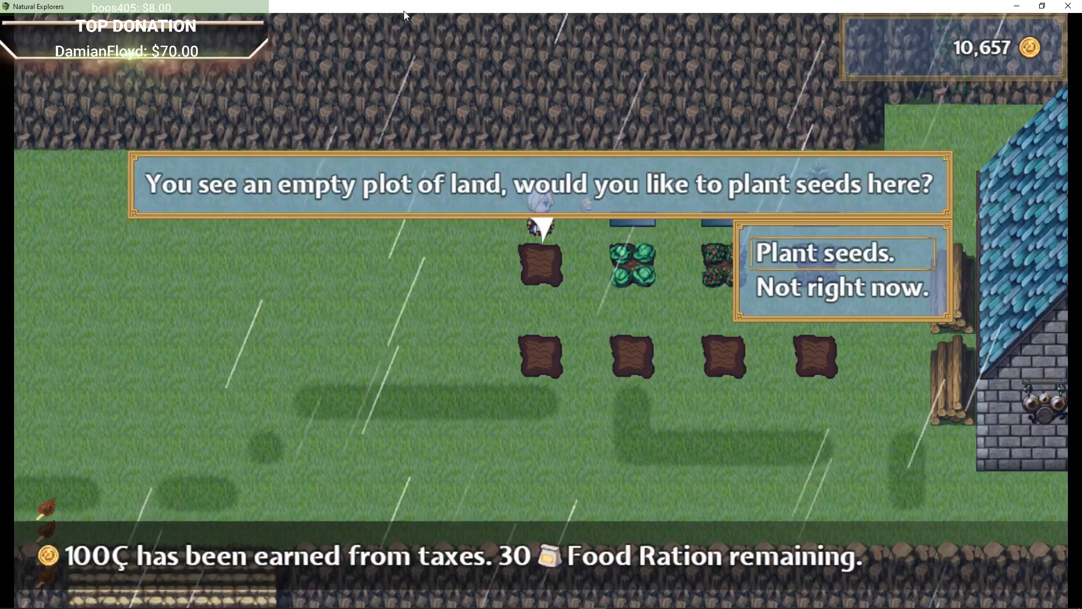
{"action": "key", "text": "Return"}
{"action": "key", "text": "Return"}
Move one plot east along the upper row and harvest the second cabbage plot.
{"action": "key", "text": "Right"}
{"action": "key", "text": "Return"}
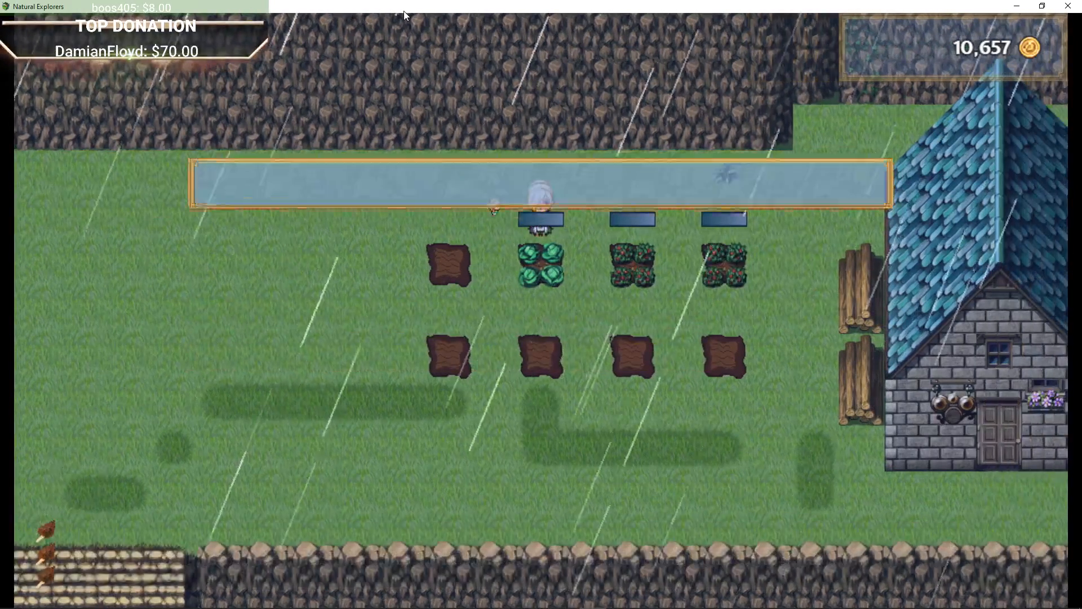
{"action": "key", "text": "Return"}
{"action": "key", "text": "Return"}
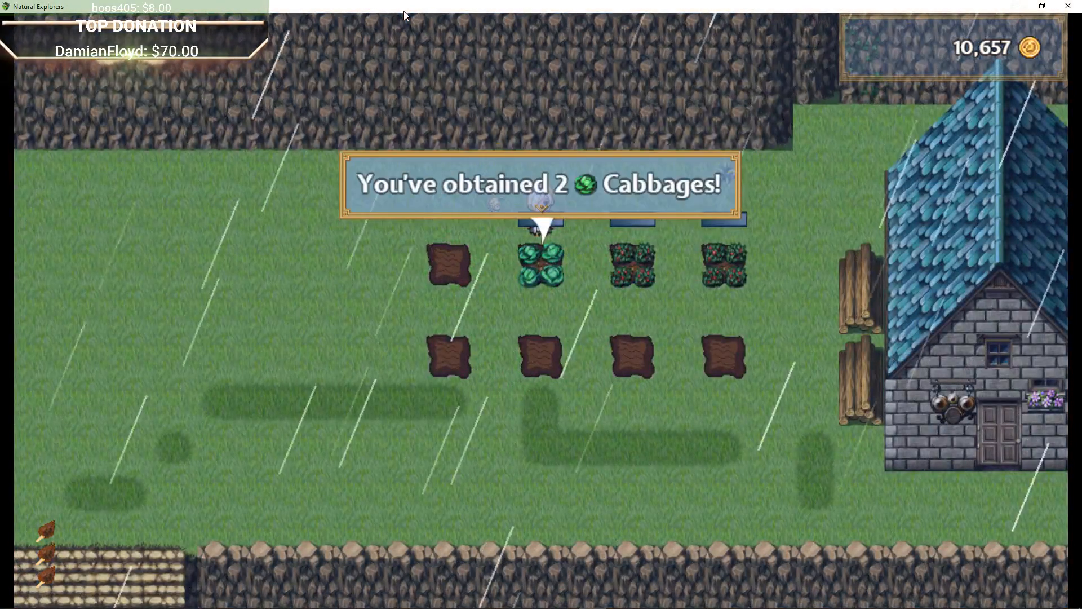
{"action": "key", "text": "Return"}
Harvest the western strawberry plot, the third plot from the west in the upper row.
{"action": "key", "text": "Left"}
{"action": "key", "text": "Return"}
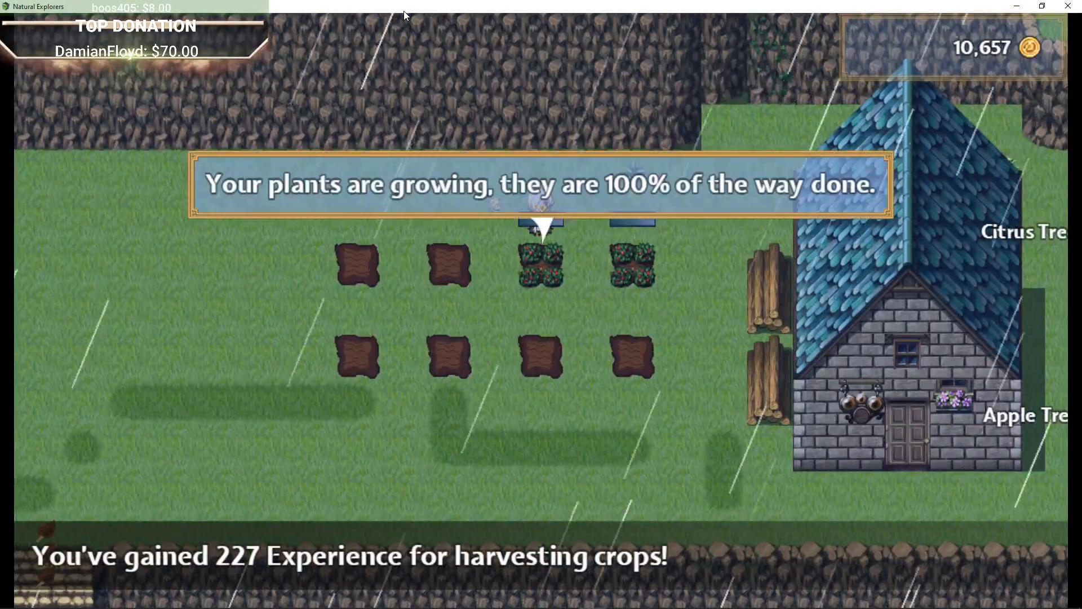
{"action": "key", "text": "Return"}
{"action": "key", "text": "Return"}
{"action": "key", "text": "Return"}
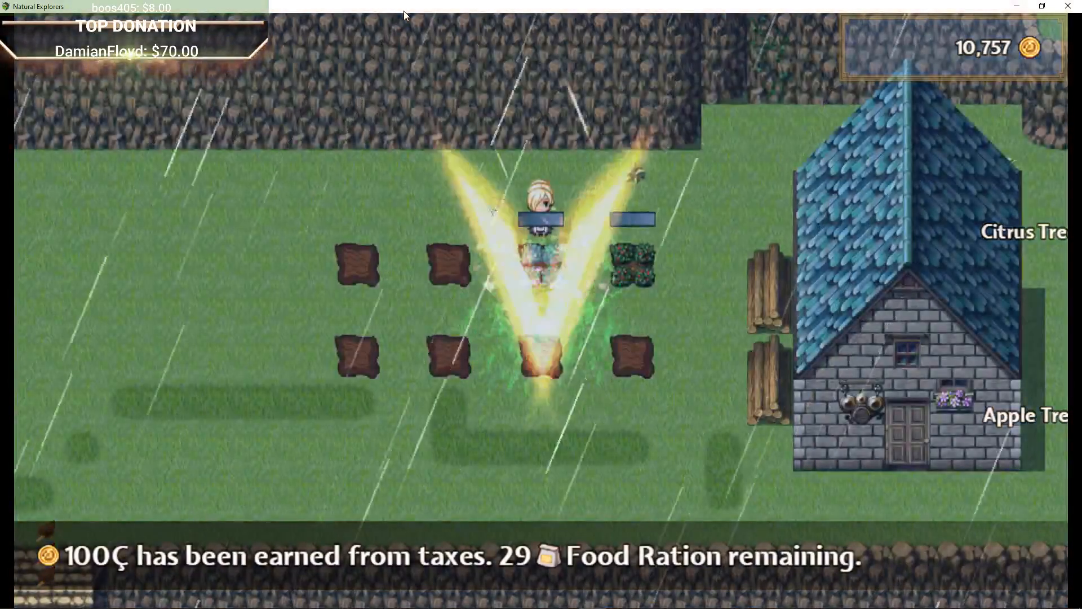
{"action": "key", "text": "Return"}
Harvest the strawberries in the easternmost plot of the upper row.
{"action": "key", "text": "Right"}
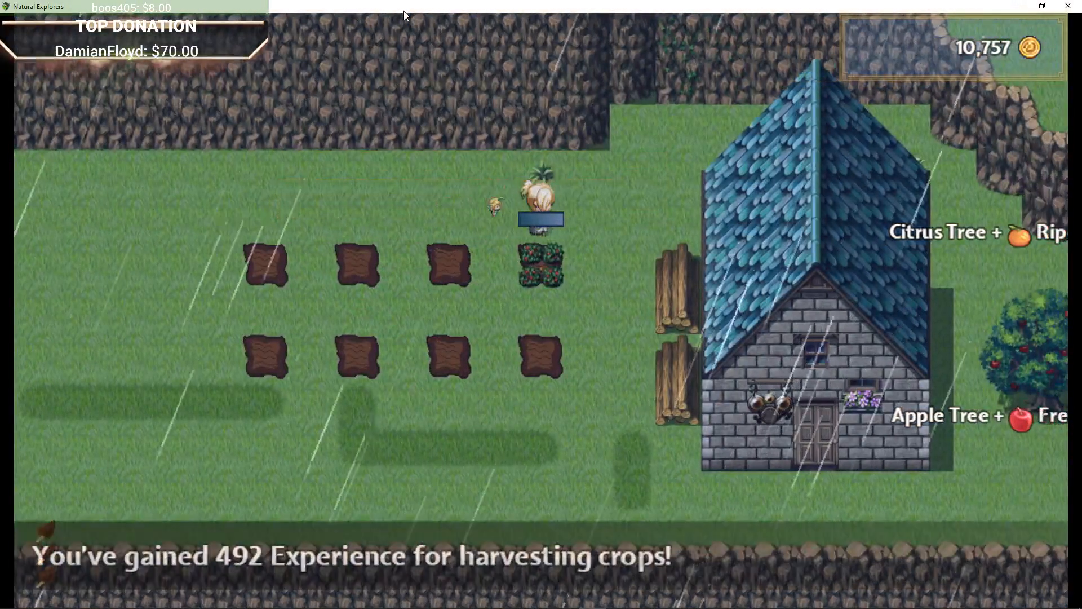
{"action": "key", "text": "Return"}
{"action": "key", "text": "Return"}
{"action": "key", "text": "Return"}
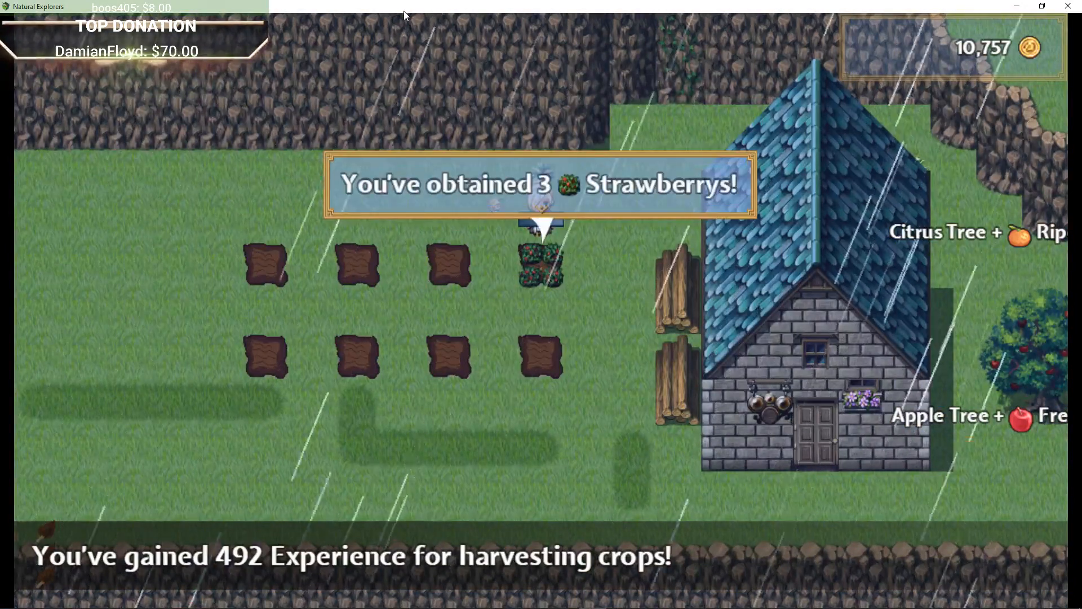
{"action": "key", "text": "Return"}
{"action": "key", "text": "Return"}
{"action": "key", "text": "Return"}
Walk the character east behind the blue-roofed house to the spot between the apple and citrus trees.
{"action": "key", "text": "Right"}
{"action": "key", "text": "Right"}
{"action": "key", "text": "Right"}
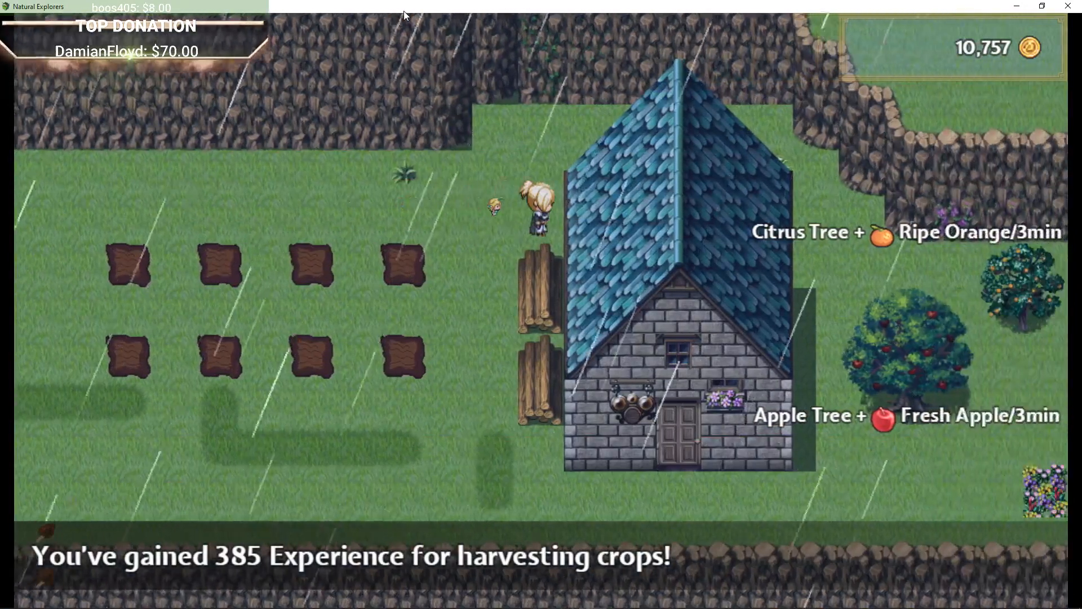
{"action": "key", "text": "Up"}
{"action": "key", "text": "Right"}
{"action": "key", "text": "Down"}
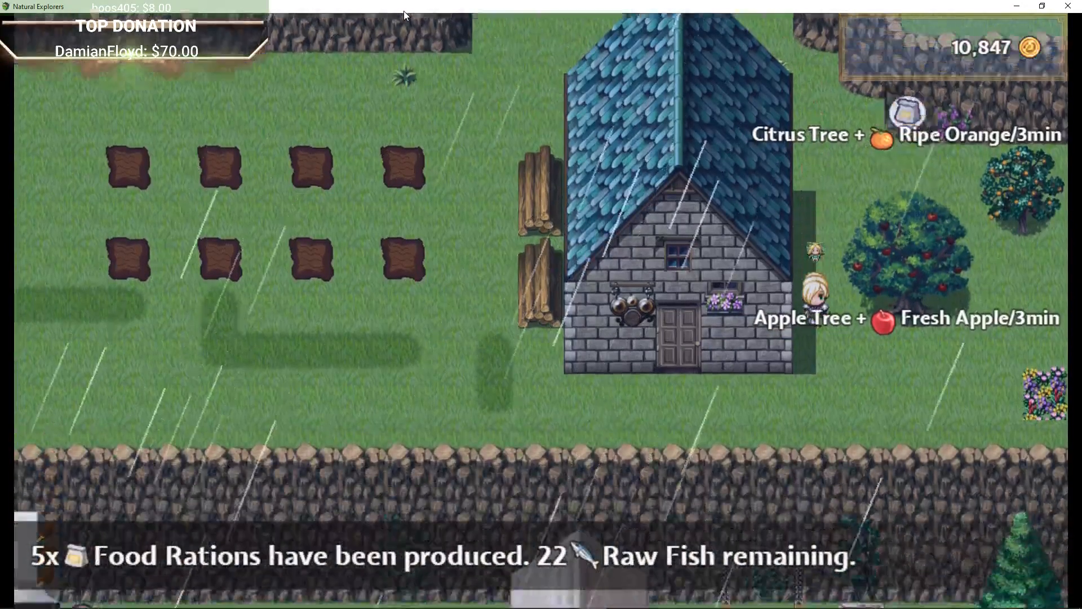
{"action": "key", "text": "Up"}
{"action": "key", "text": "Right"}
{"action": "key", "text": "Up"}
{"action": "key", "text": "Down"}
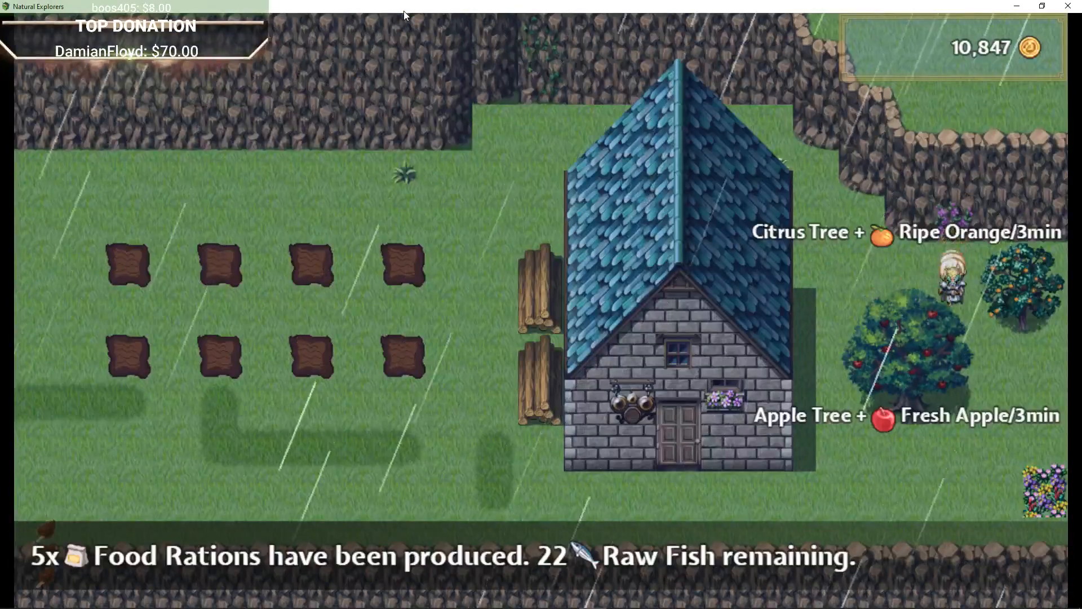
Purchase the Apple Tree for 1,000Ç from its south side, and purchase the Citrus Tree.
{"action": "key", "text": "Left"}
{"action": "key", "text": "Down"}
{"action": "key", "text": "Right"}
{"action": "key", "text": "Return"}
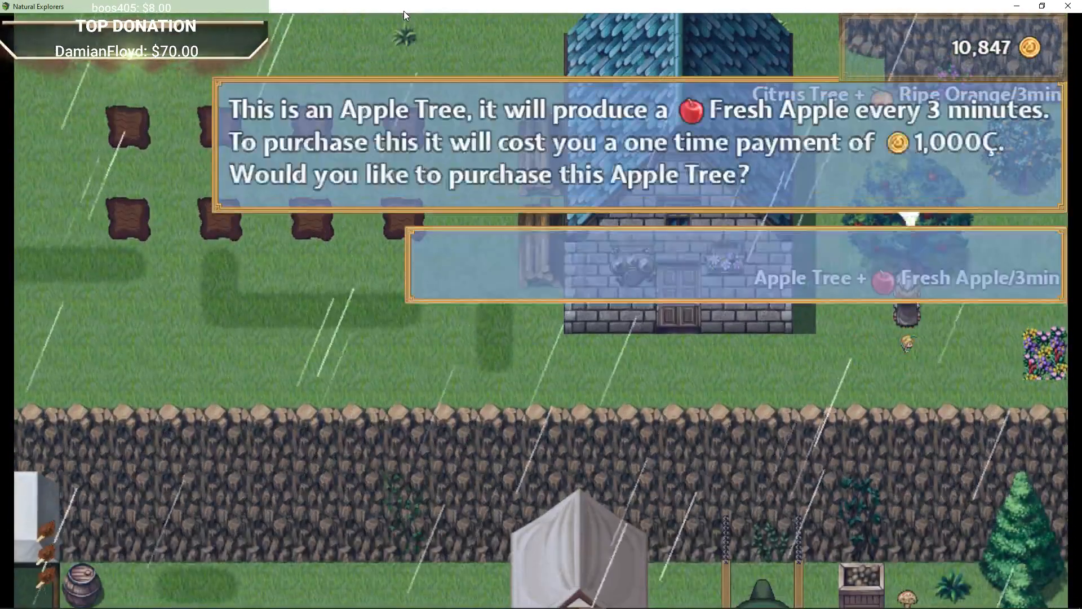
{"action": "key", "text": "Return"}
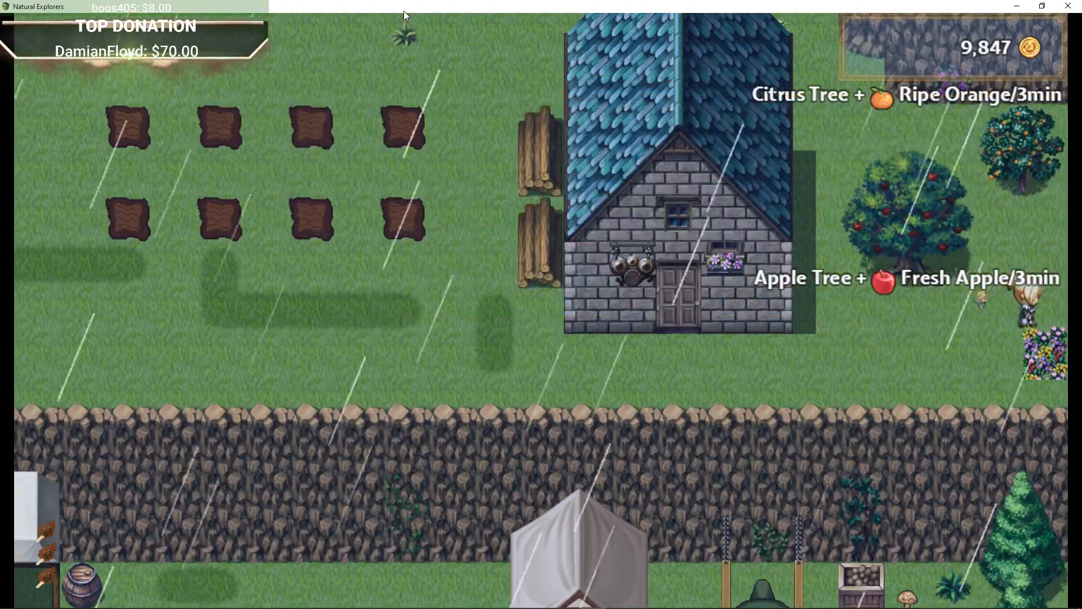
{"action": "key", "text": "Up"}
{"action": "key", "text": "Return"}
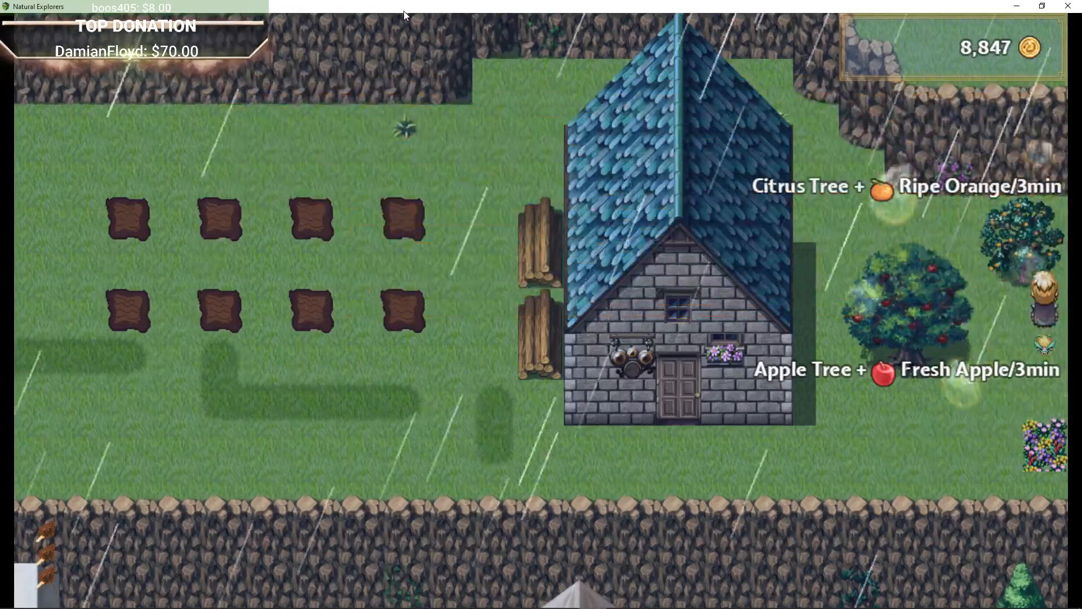
Walk the character west past the house and crop plots and down the steps to the lower field.
{"action": "key", "text": "Left"}
{"action": "key", "text": "Down"}
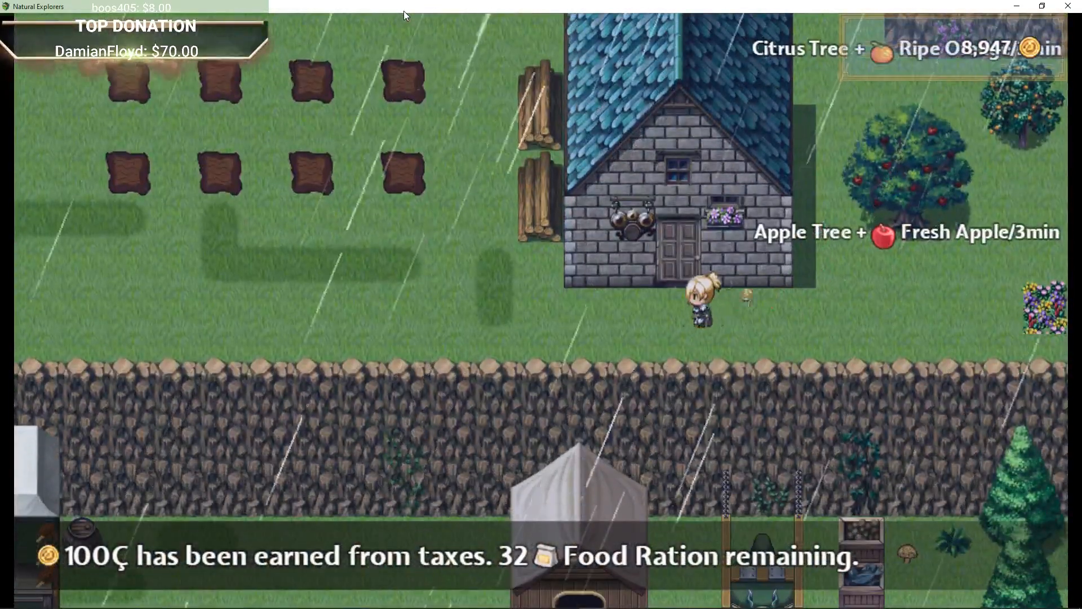
{"action": "key", "text": "Left"}
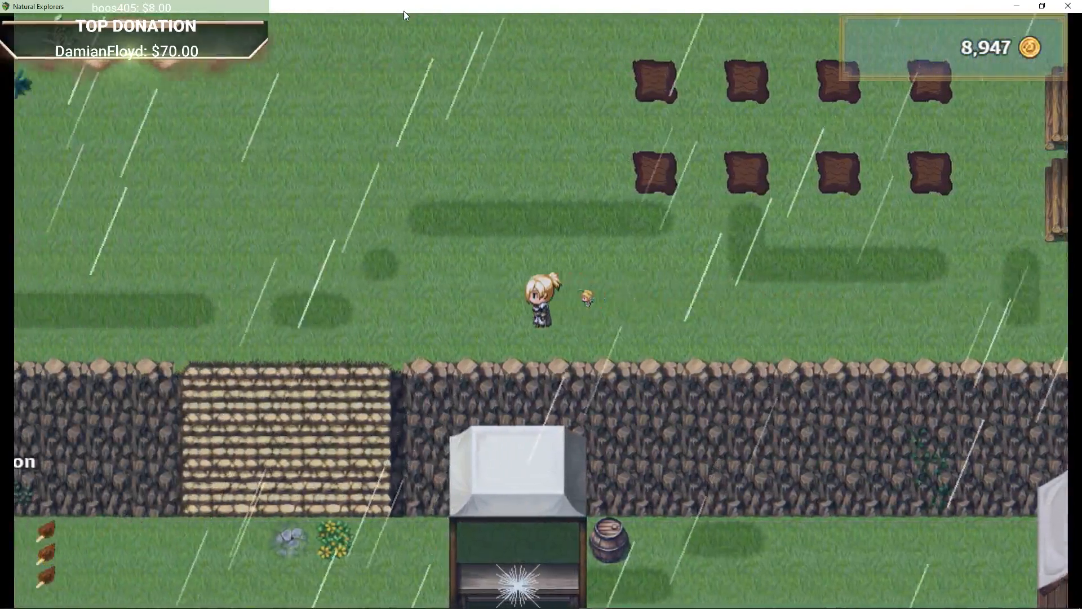
{"action": "key", "text": "Down"}
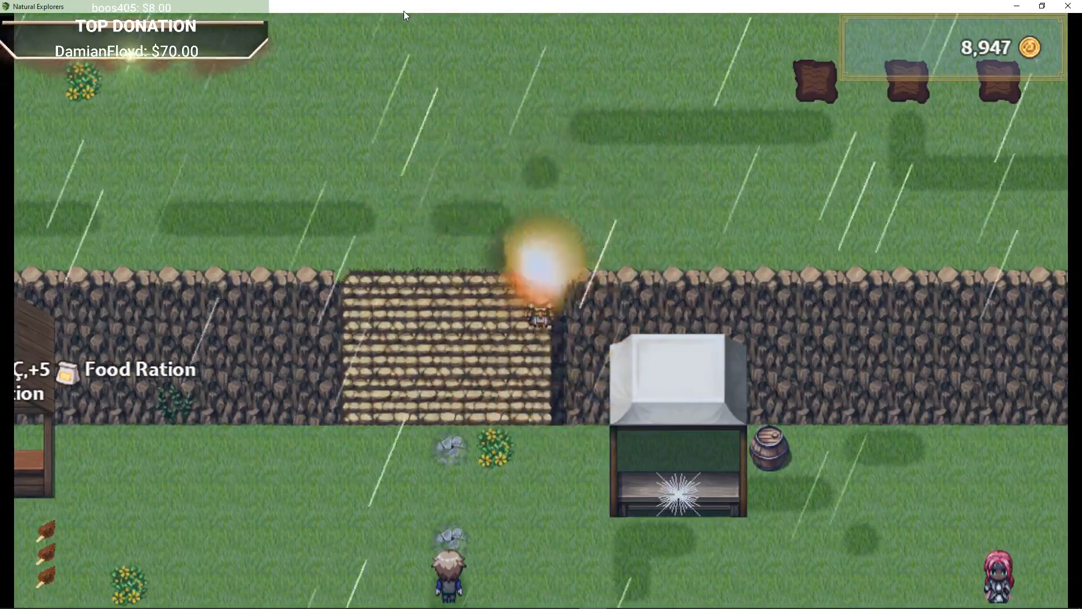
{"action": "key", "text": "Return"}
{"action": "key", "text": "Left"}
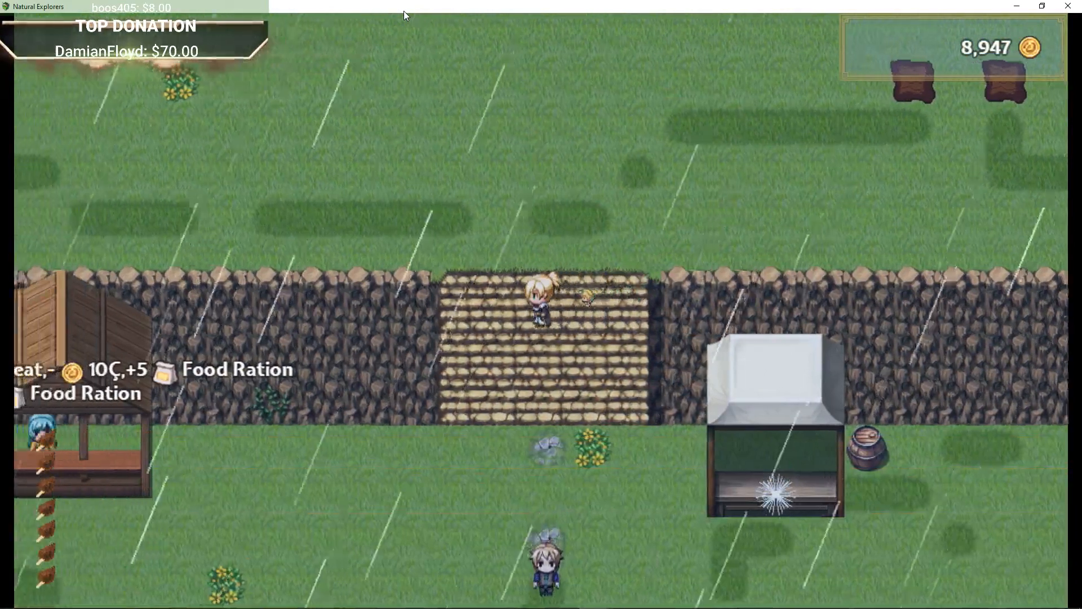
{"action": "key", "text": "Down"}
{"action": "key", "text": "Left"}
{"action": "key", "text": "Right"}
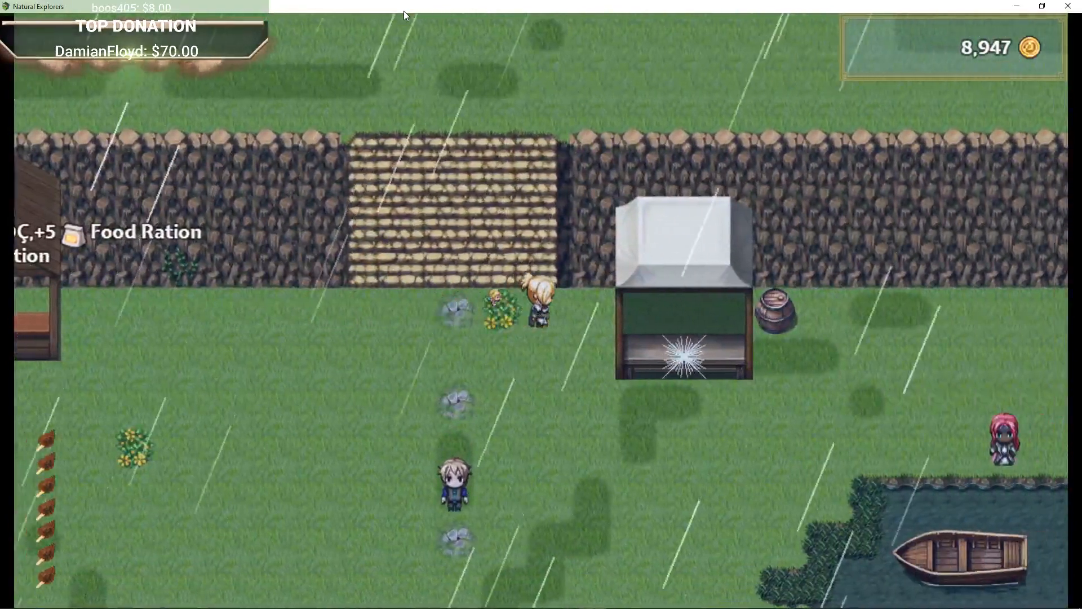
Approach the white-roofed market stall by the barrel and choose the Diamond as the item to sell.
{"action": "key", "text": "Down"}
{"action": "key", "text": "Down"}
{"action": "key", "text": "Right"}
{"action": "key", "text": "Up"}
{"action": "key", "text": "Return"}
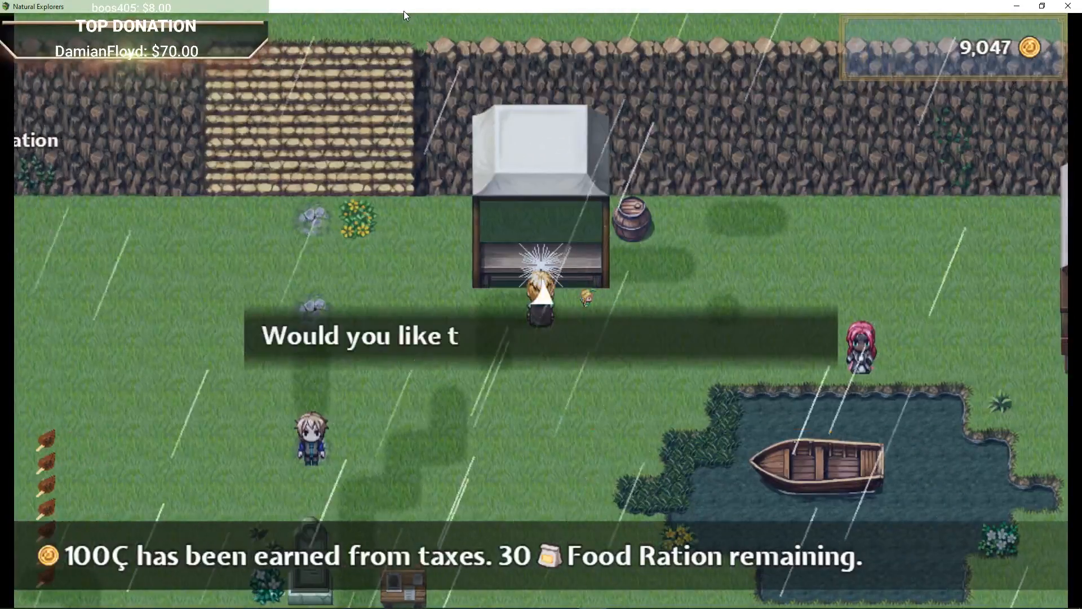
{"action": "key", "text": "Return"}
{"action": "key", "text": "Down"}
{"action": "key", "text": "Down"}
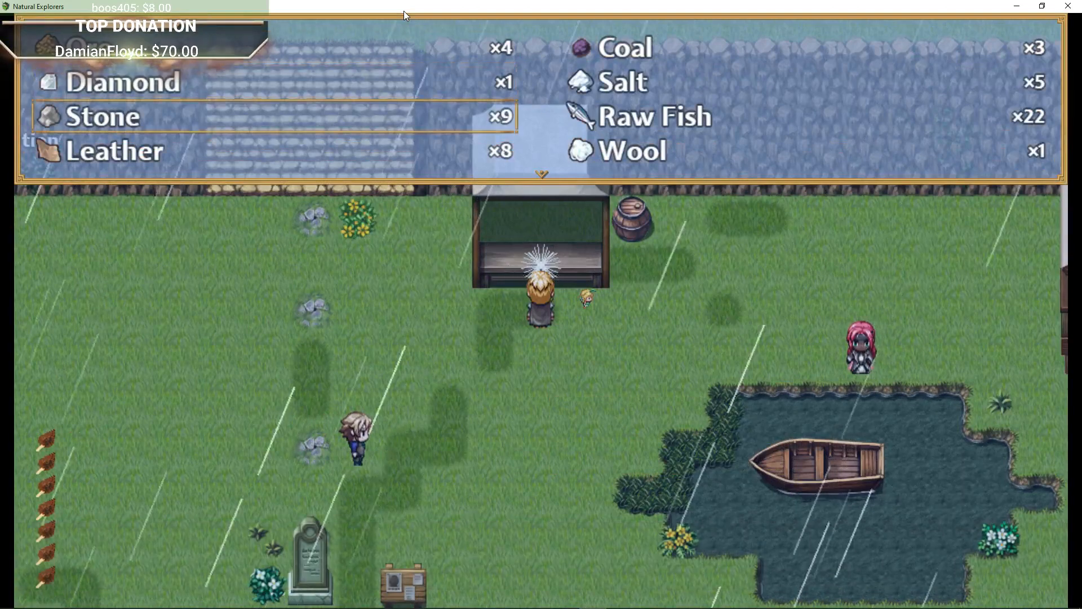
{"action": "key", "text": "Return"}
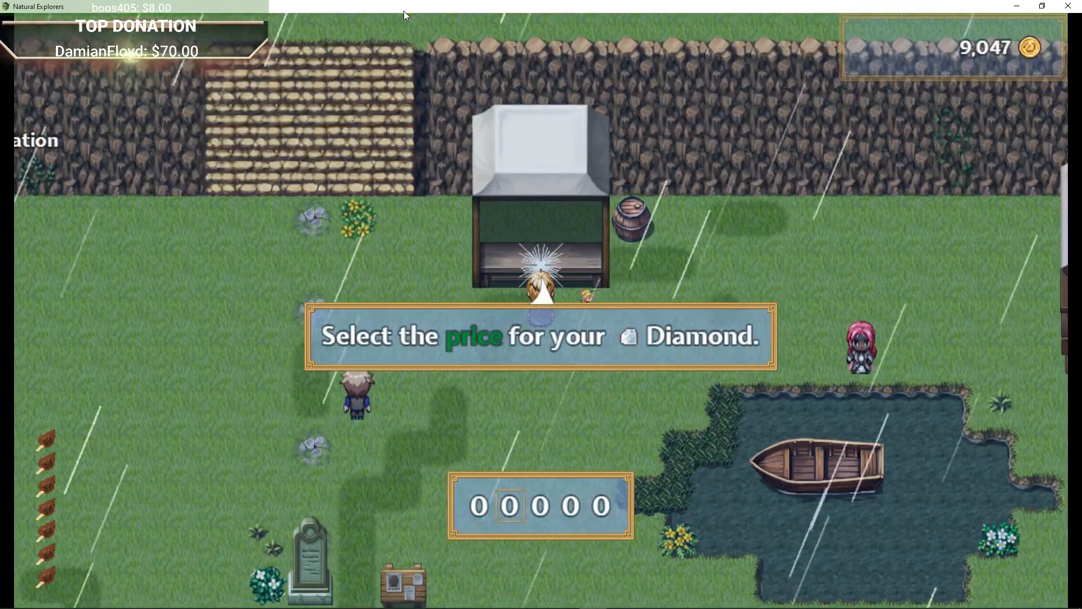
Try to list the Diamond at a price of 0 and close the stall's message.
{"action": "key", "text": "Right"}
{"action": "key", "text": "Up"}
{"action": "key", "text": "Down"}
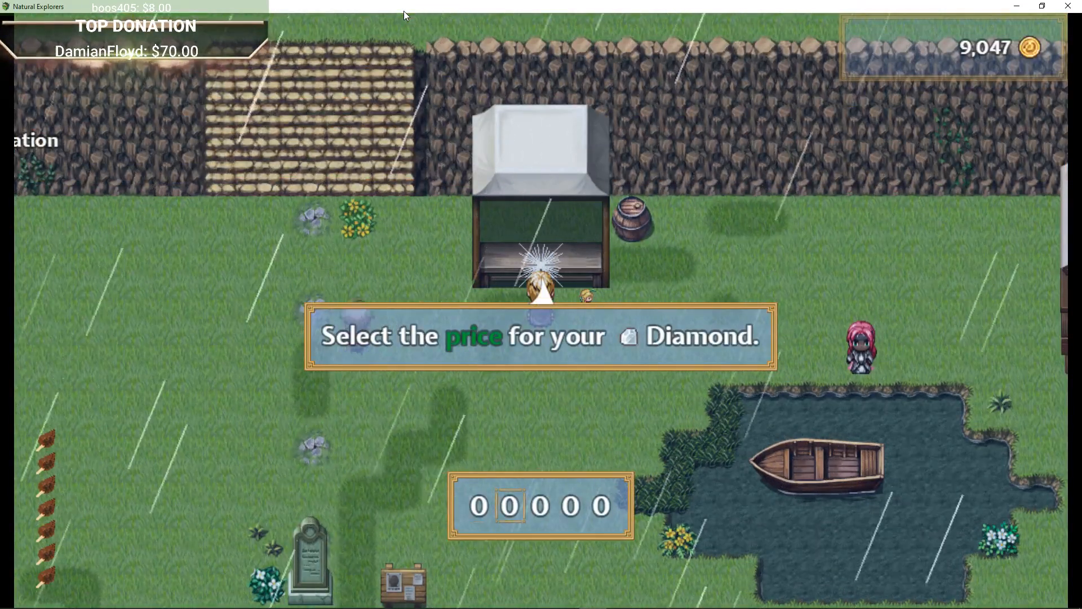
{"action": "key", "text": "Return"}
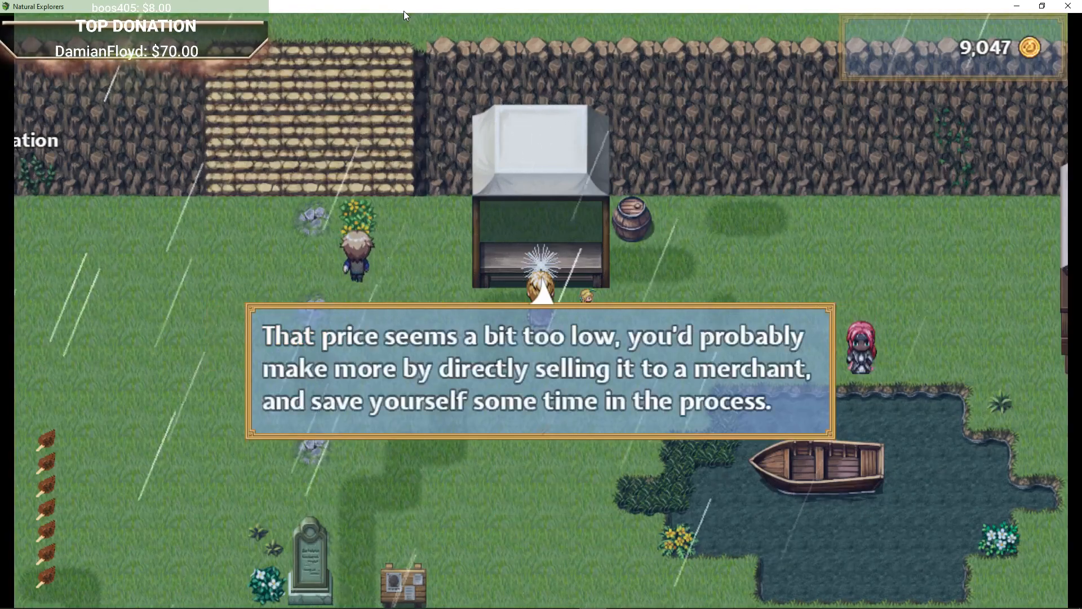
{"action": "key", "text": "Return"}
Walk east past the pond to the Travelling Merchant and start a conversation.
{"action": "key", "text": "Right"}
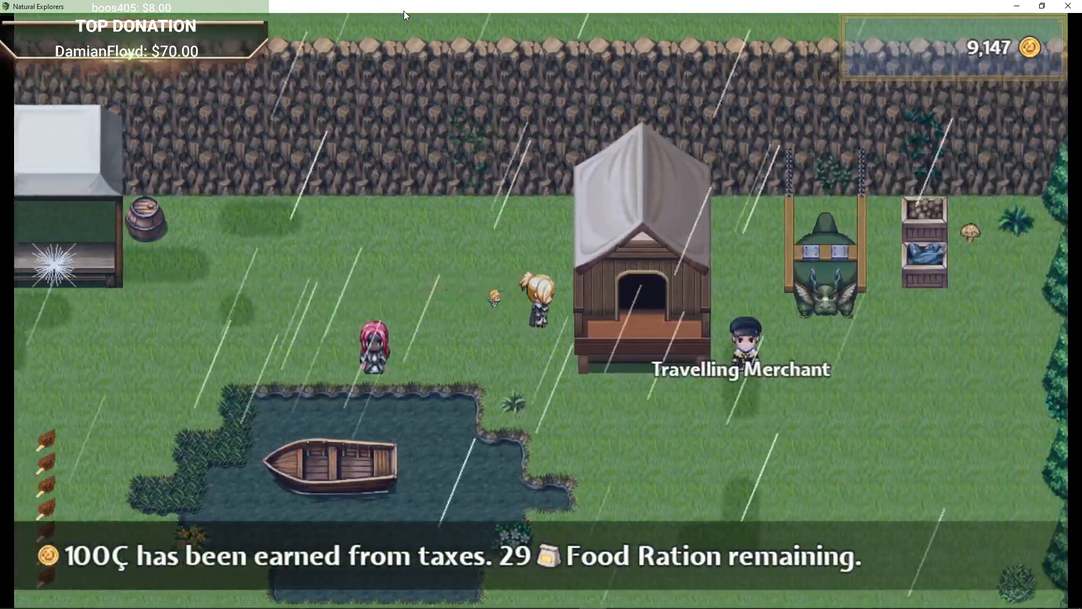
{"action": "key", "text": "Down"}
{"action": "key", "text": "Right"}
{"action": "key", "text": "Up"}
{"action": "key", "text": "Return"}
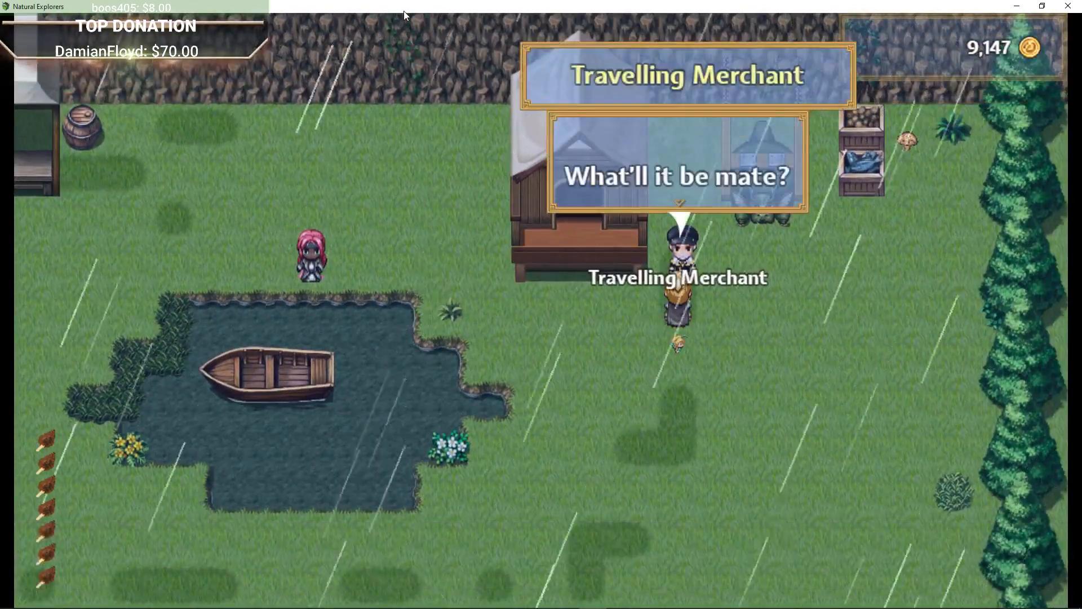
Check the Travelling Merchant's selling price for the Diamond among the materials, then leave the shop without selling.
{"action": "key", "text": "Return"}
{"action": "key", "text": "Return"}
{"action": "key", "text": "Down"}
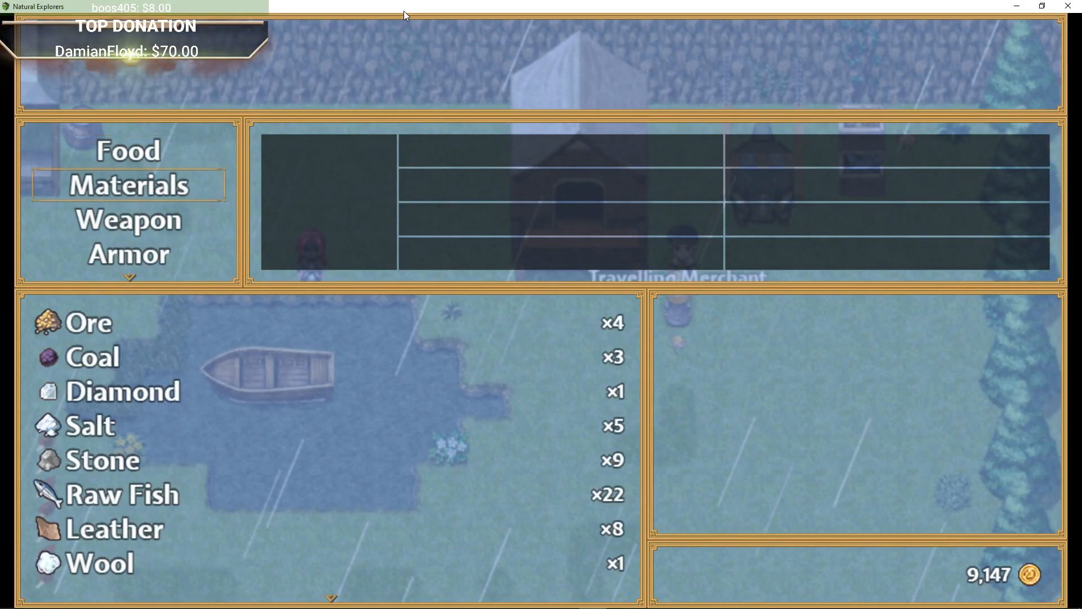
{"action": "key", "text": "Return"}
{"action": "key", "text": "Down"}
{"action": "key", "text": "Down"}
{"action": "key", "text": "Return"}
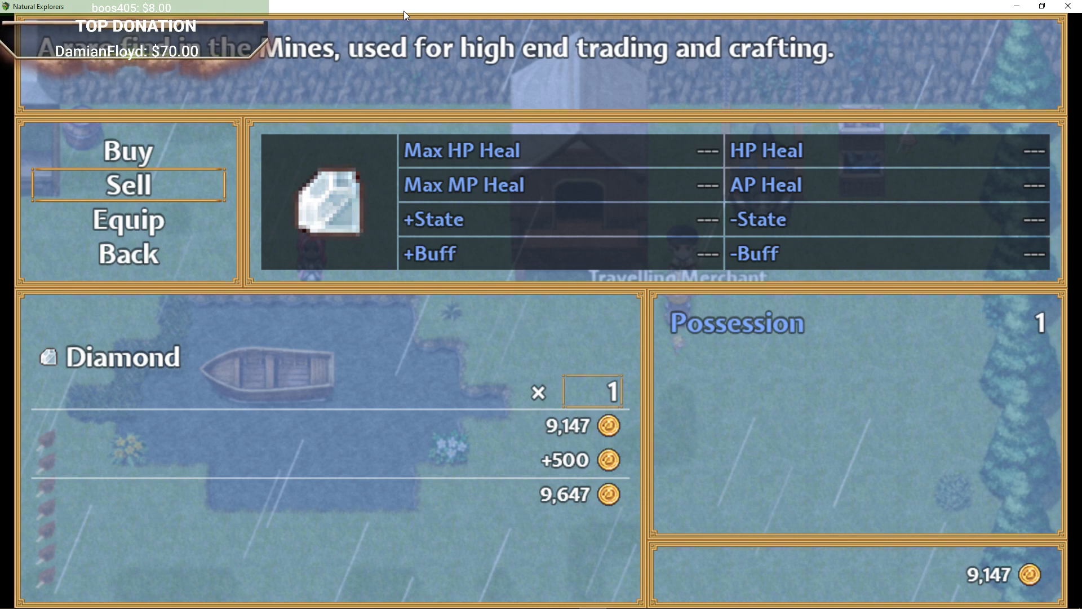
{"action": "key", "text": "Escape"}
{"action": "key", "text": "Escape"}
{"action": "key", "text": "Escape"}
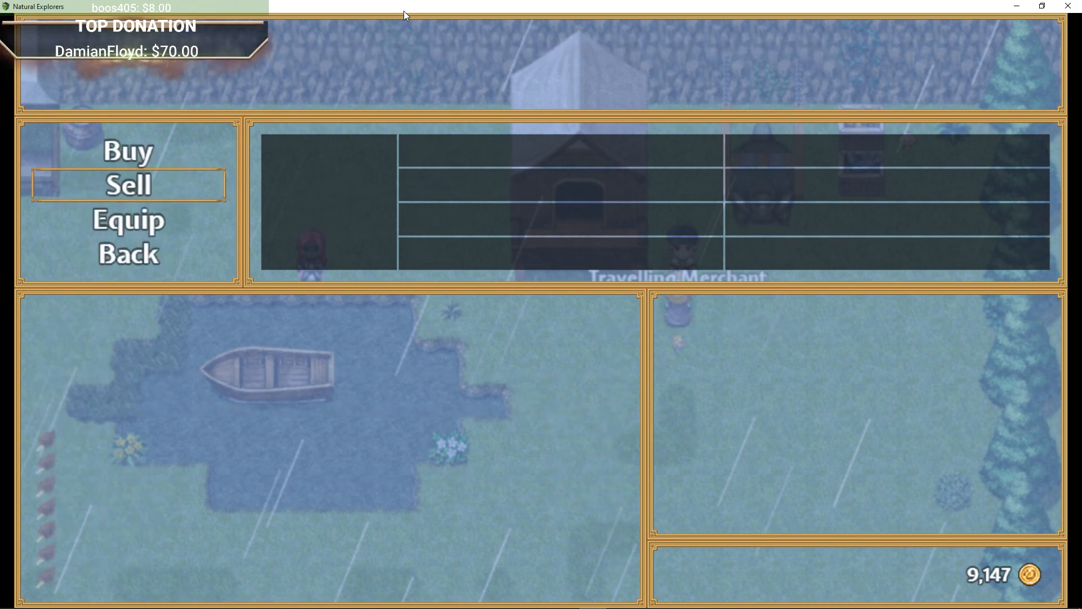
{"action": "key", "text": "Escape"}
Walk back west to the white-roofed market stall and choose the Diamond as the item to sell.
{"action": "key", "text": "Left"}
{"action": "key", "text": "Up"}
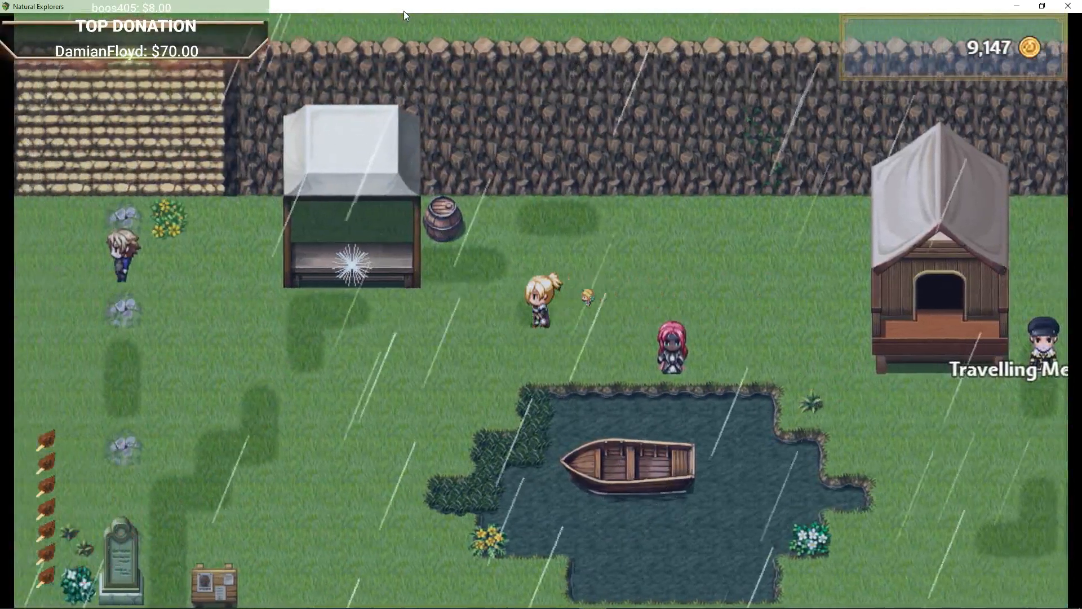
{"action": "key", "text": "Left"}
{"action": "key", "text": "Up"}
{"action": "key", "text": "Return"}
{"action": "key", "text": "Return"}
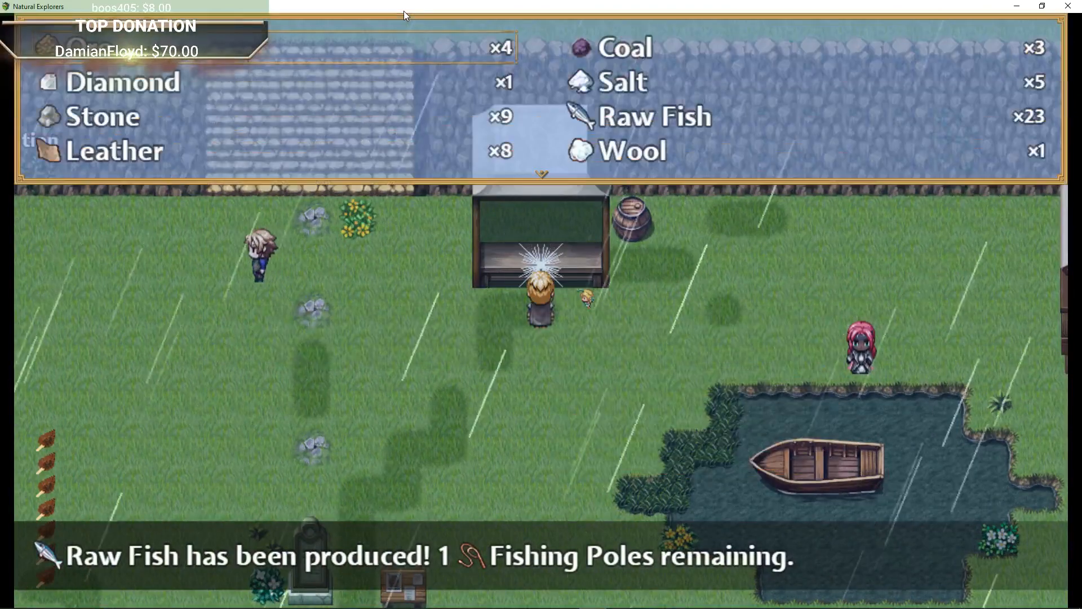
{"action": "key", "text": "Down"}
{"action": "key", "text": "Return"}
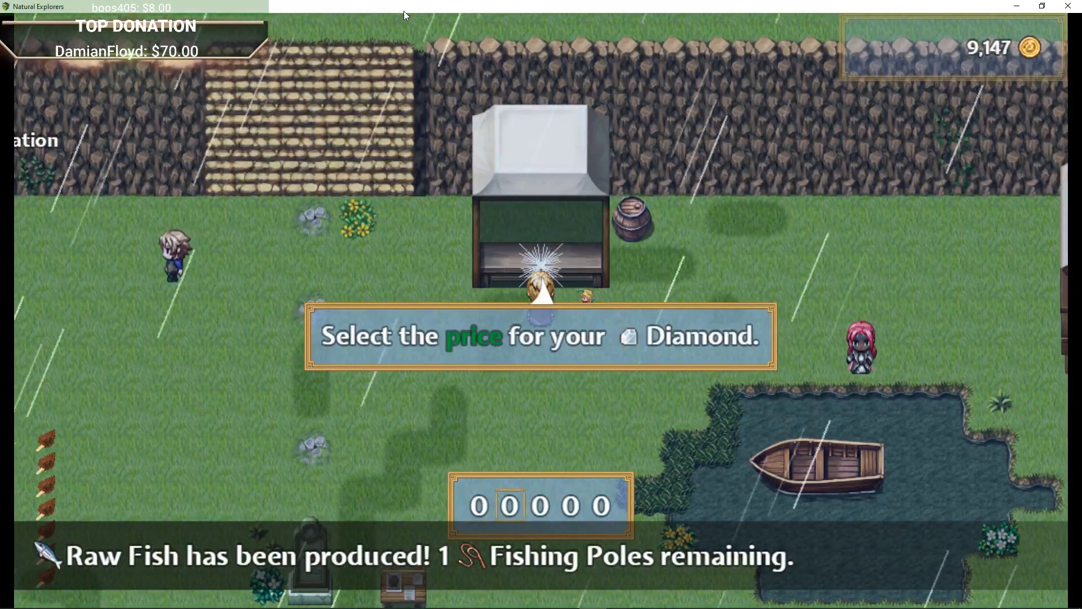
Set a nonzero price for the Diamond and place 1 of it up for sale at the stall.
{"action": "key", "text": "Up"}
{"action": "key", "text": "Up"}
{"action": "key", "text": "Return"}
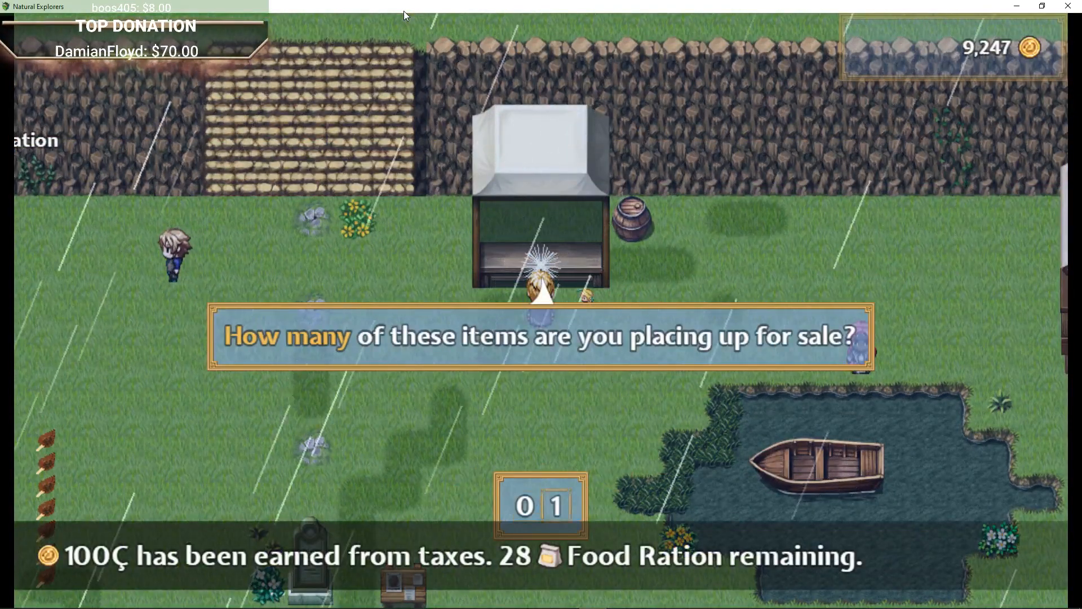
{"action": "key", "text": "Return"}
{"action": "key", "text": "Return"}
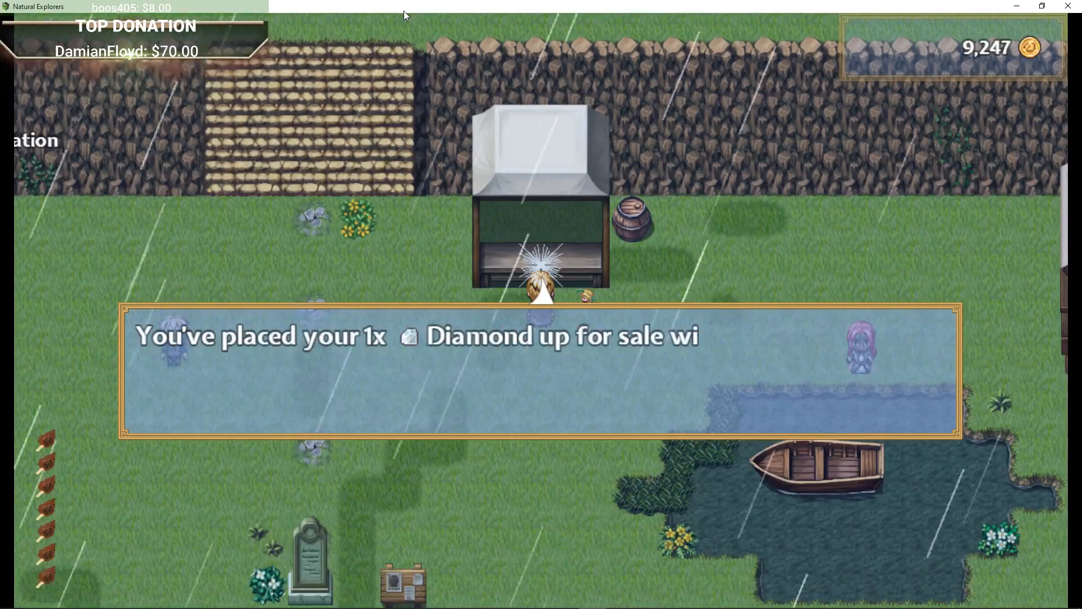
{"action": "key", "text": "Return"}
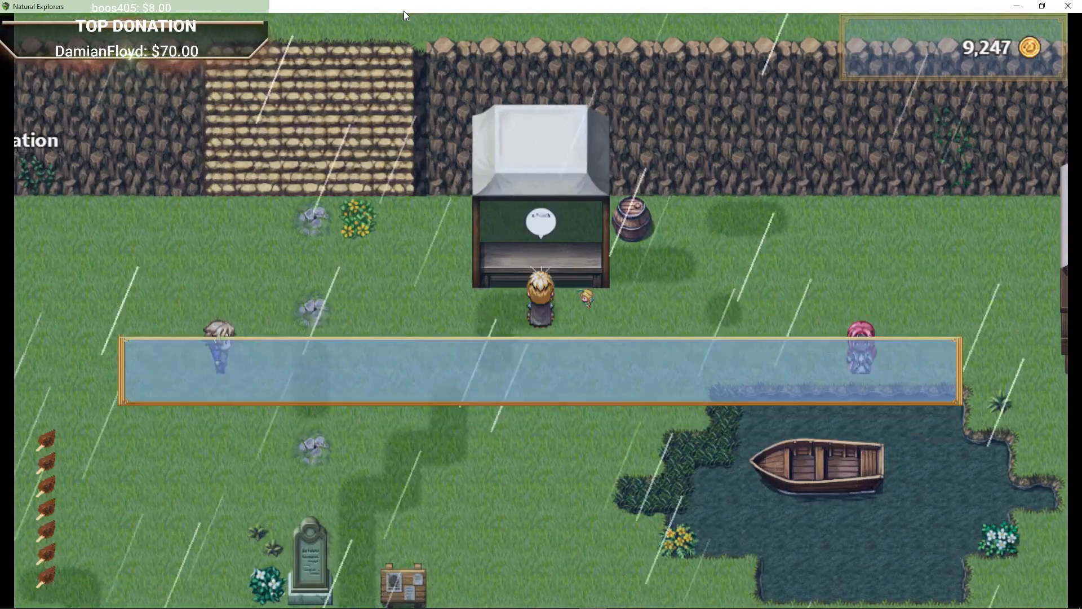
Walk up the stone steps and northwest across the grass to enter the dark cave into the dungeon.
{"action": "key", "text": "Left"}
{"action": "key", "text": "Right"}
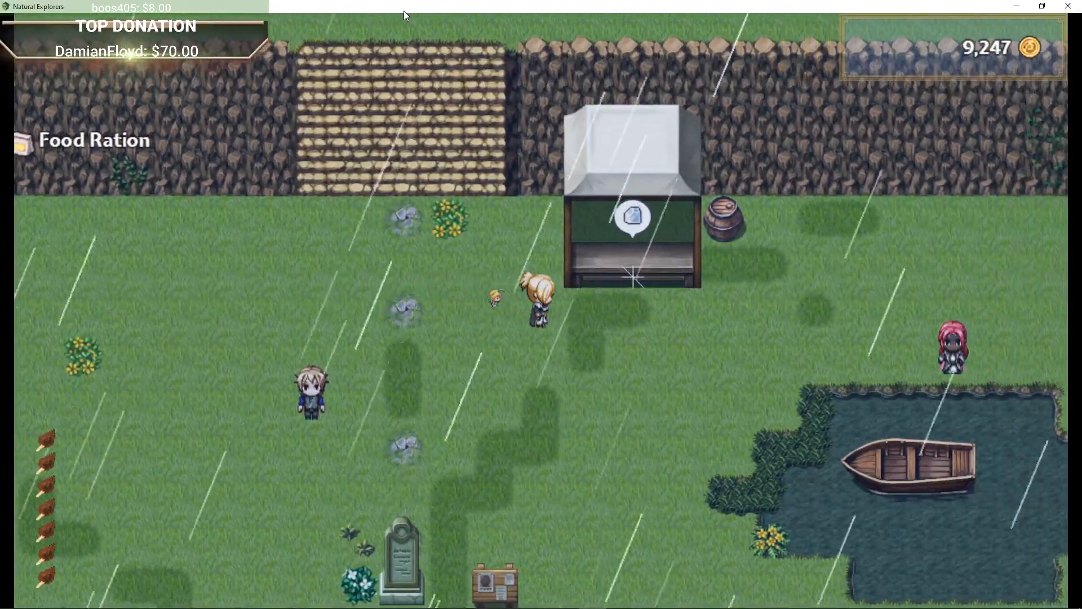
{"action": "key", "text": "Left"}
{"action": "key", "text": "Up"}
{"action": "key", "text": "Left"}
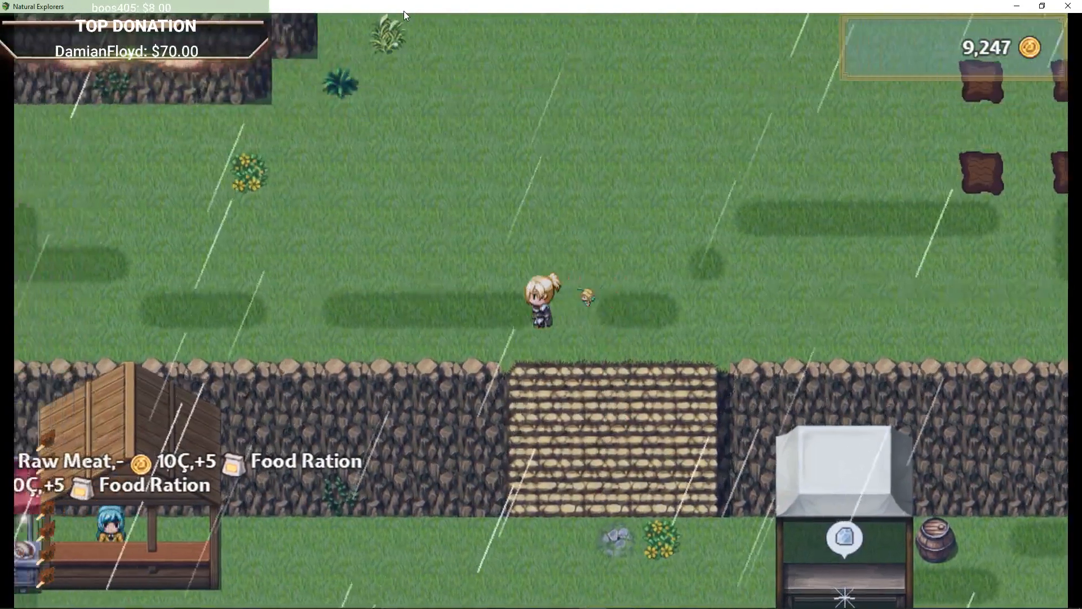
{"action": "key", "text": "Left"}
{"action": "key", "text": "Up"}
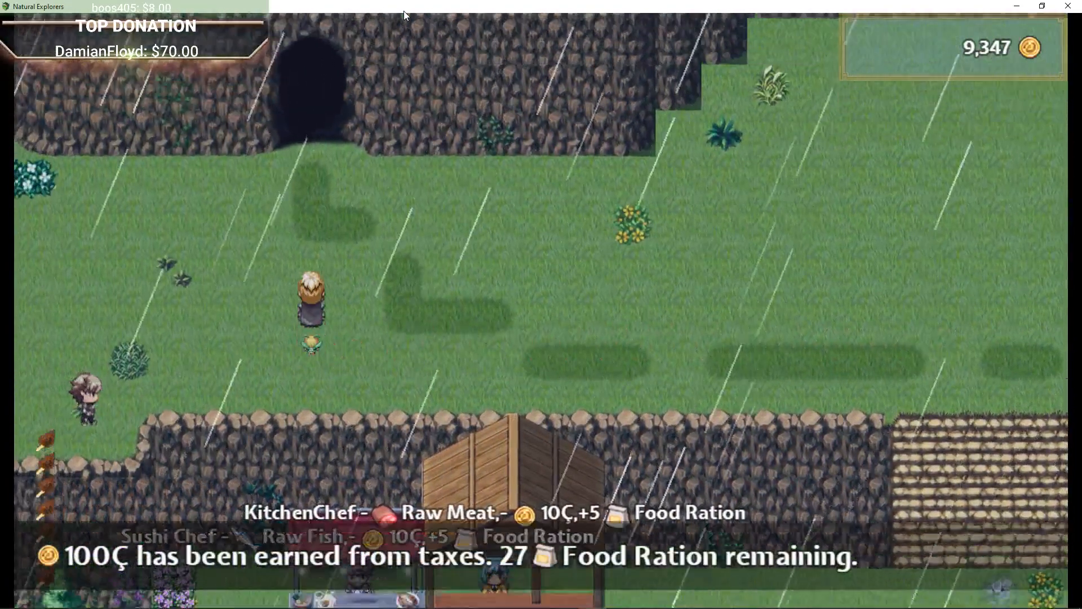
{"action": "key", "text": "Up"}
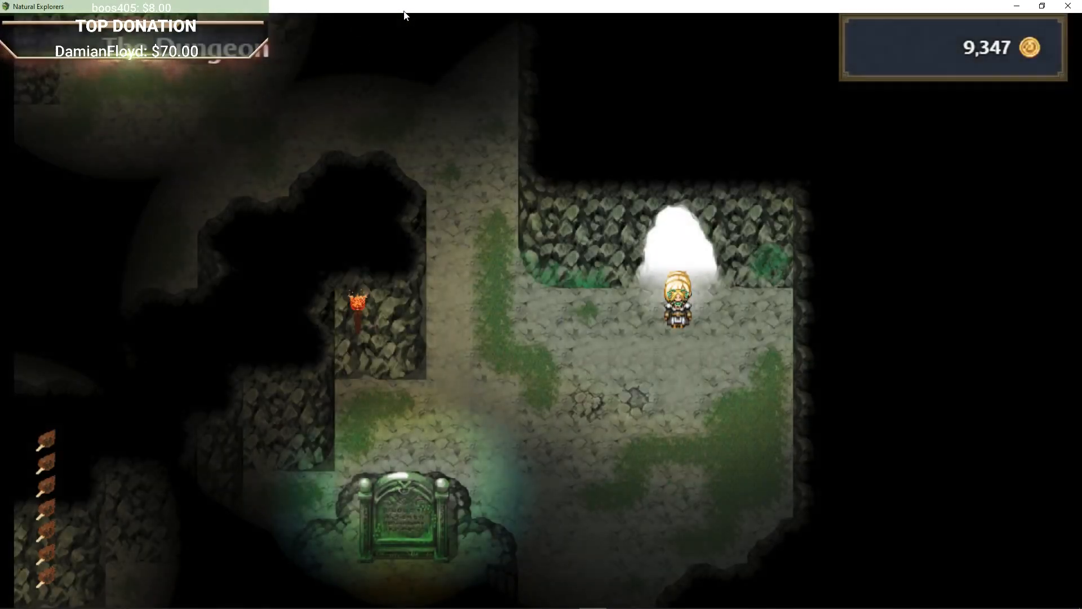
Walk the character southwest through the dungeon onto the platform, facing the green stone tablet.
{"action": "key", "text": "Left"}
{"action": "key", "text": "Down"}
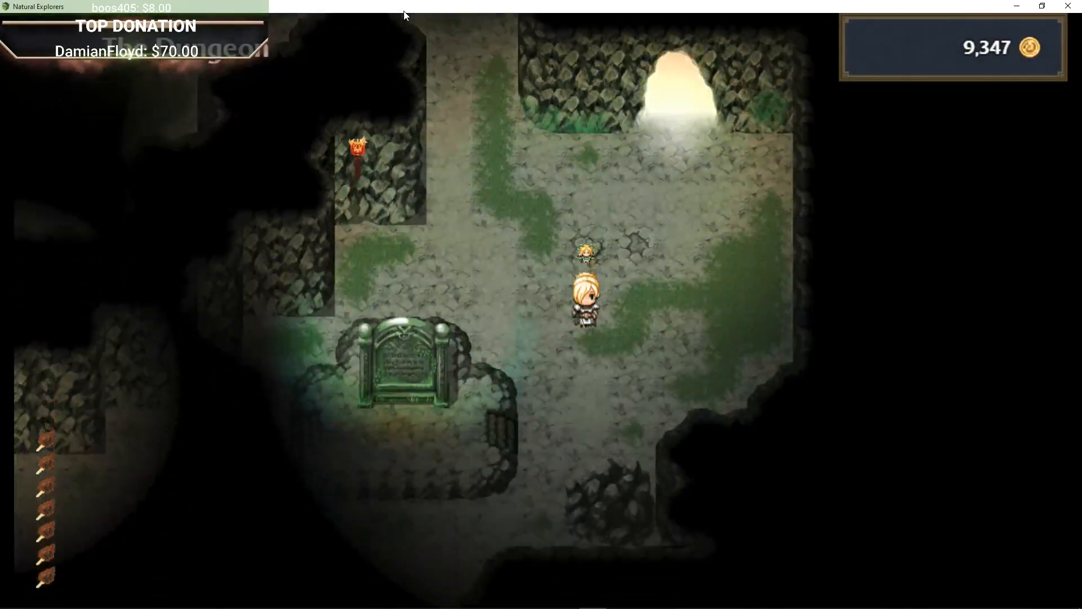
{"action": "key", "text": "Down"}
{"action": "key", "text": "Left"}
{"action": "key", "text": "Up"}
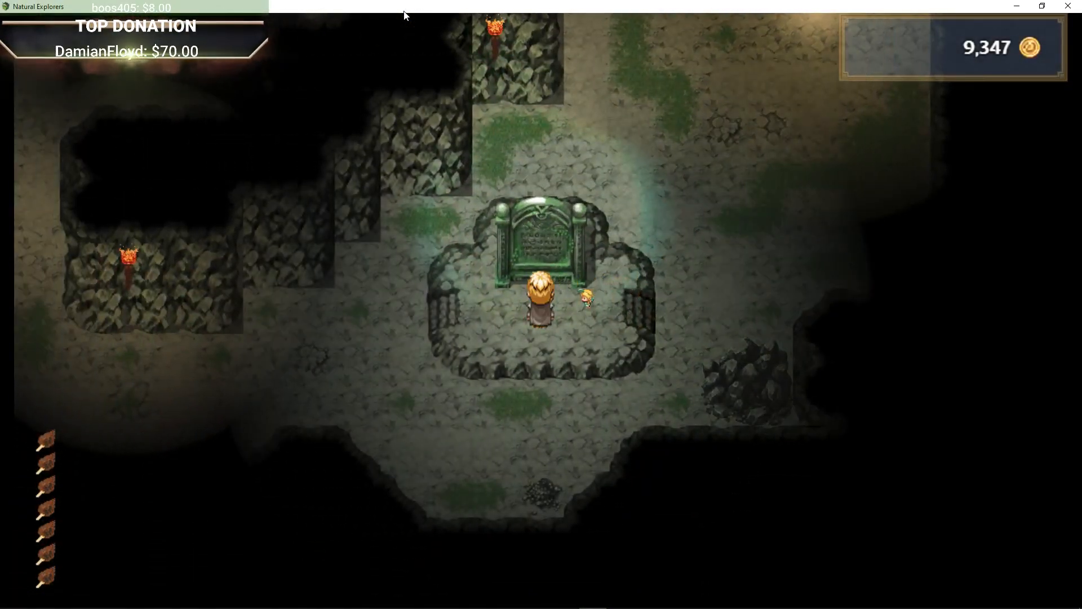
{"action": "key", "text": "Left"}
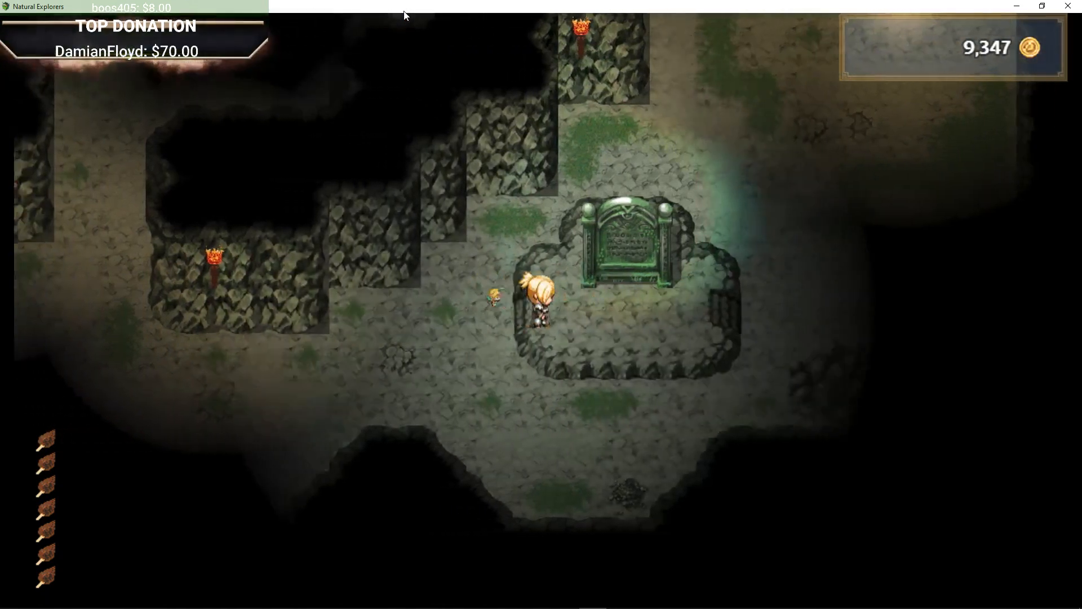
{"action": "key", "text": "Right"}
{"action": "key", "text": "Up"}
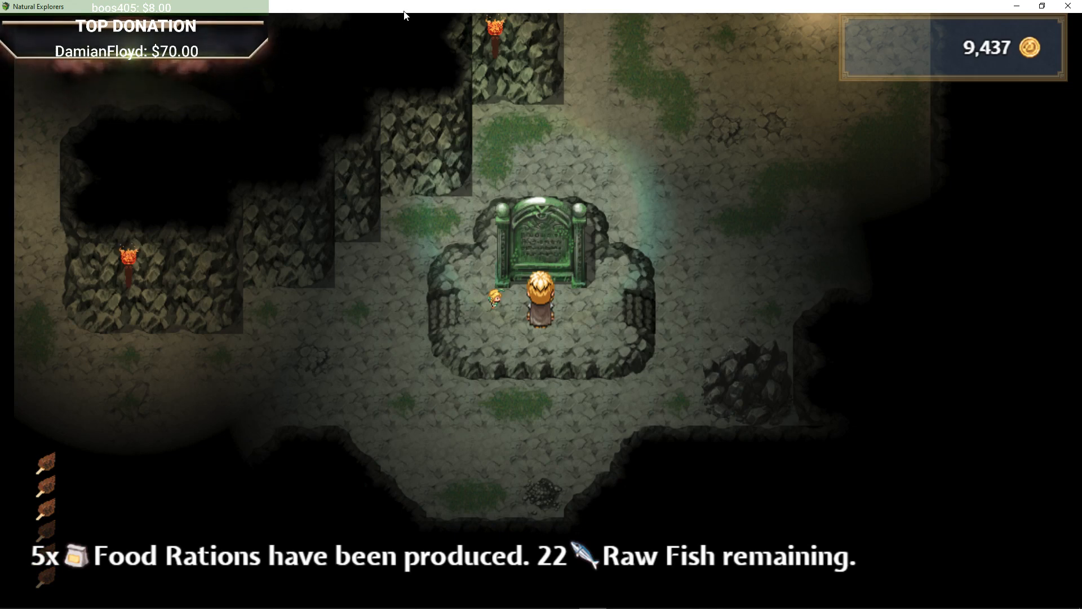
Read the stone tablet, confirm its empty key item selection, and close the playtest.
{"action": "key", "text": "Return"}
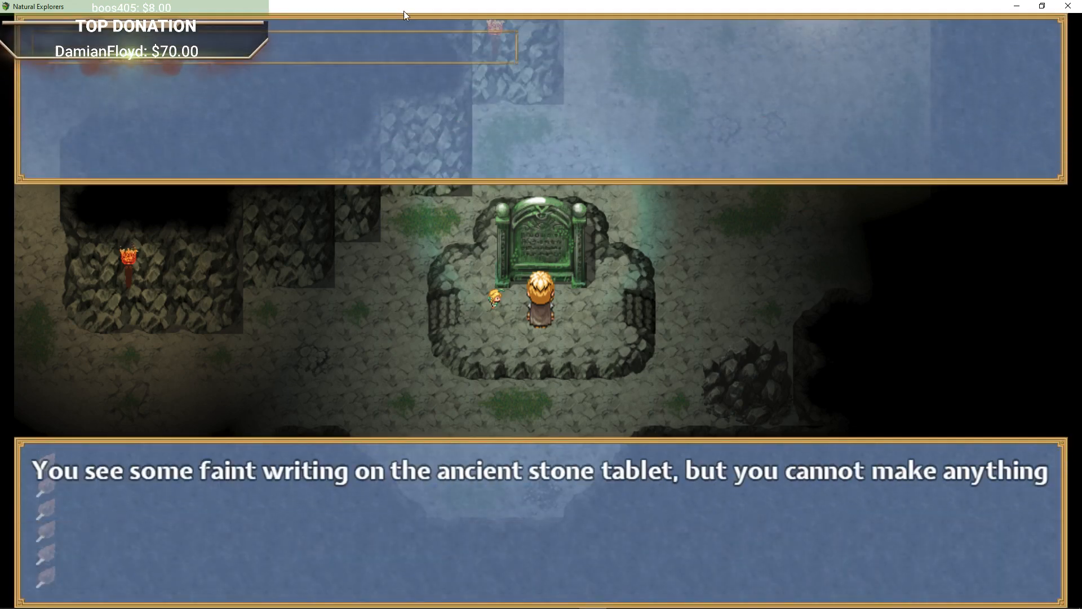
{"action": "key", "text": "Return"}
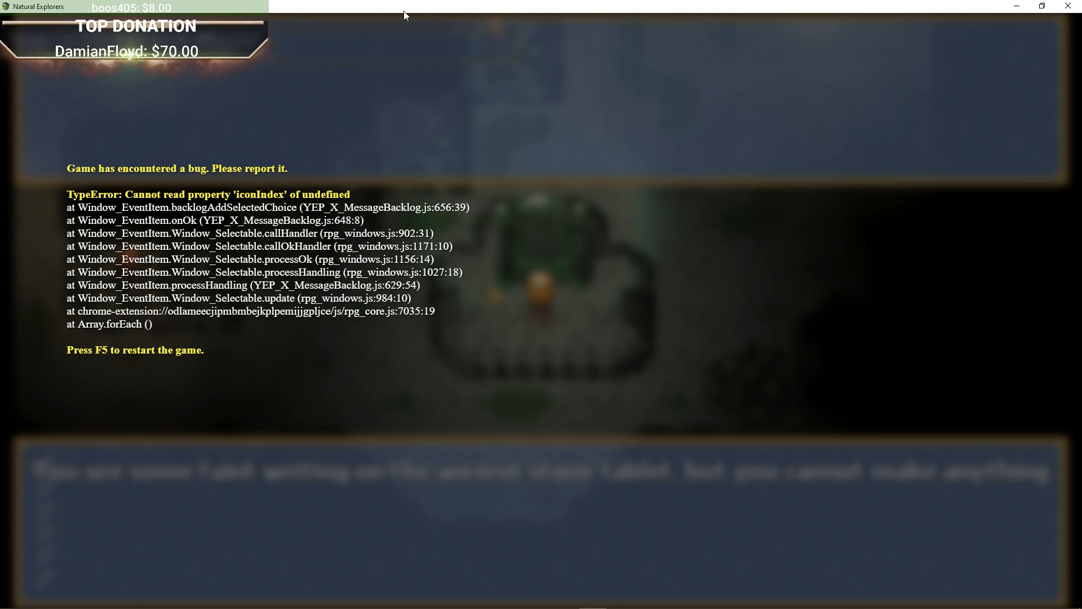
{"action": "left_click", "coordinate": [1068, 7]}
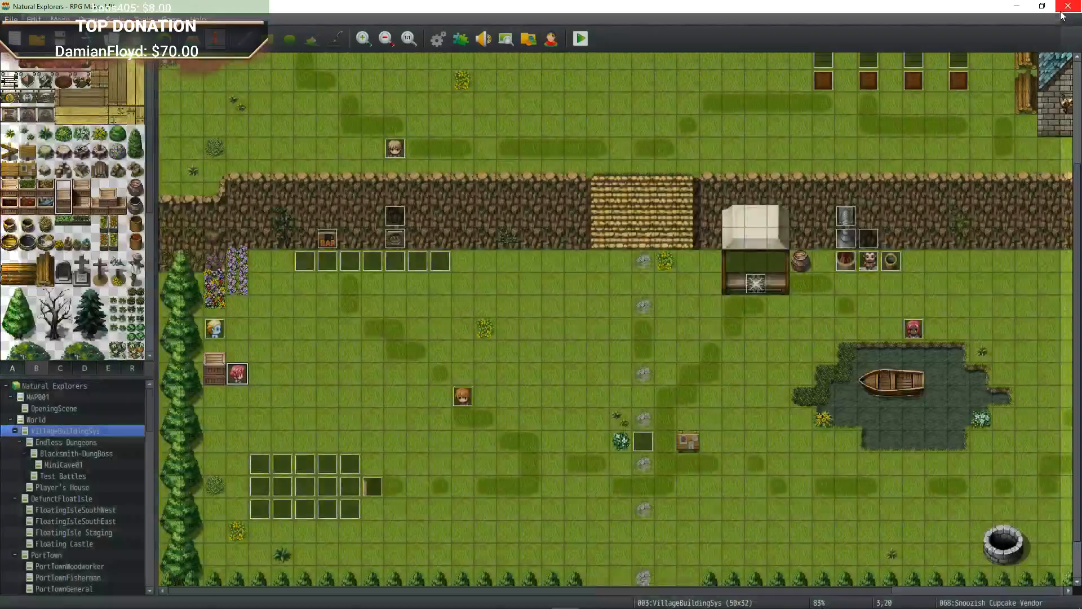
Open the Random Dungeon Generator event on the Endless Dungeons map and inspect its Select Item command settings.
{"action": "left_click", "coordinate": [66, 442]}
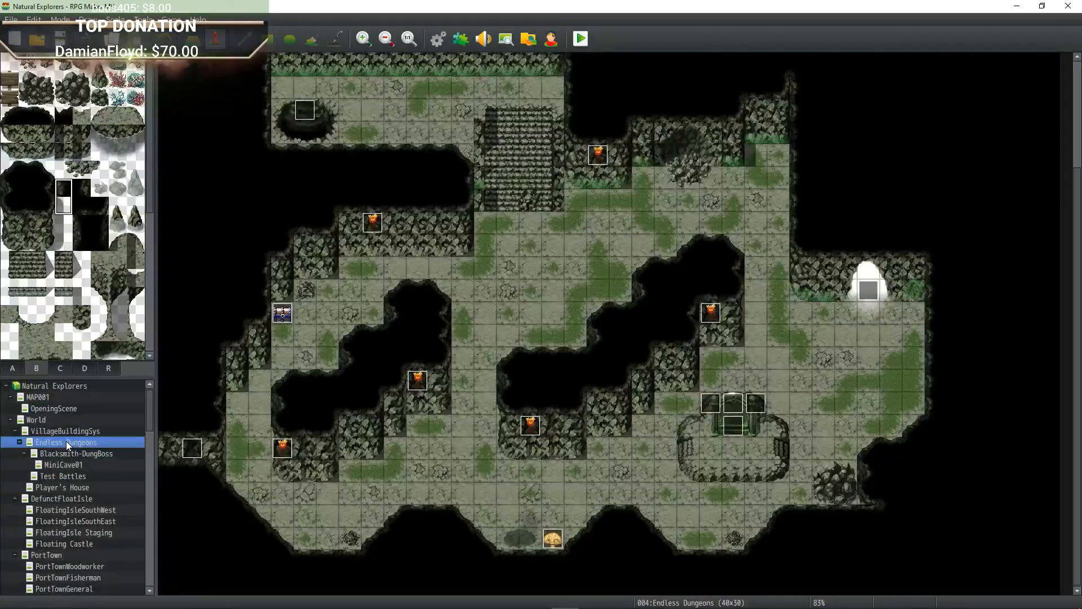
{"action": "double_click", "coordinate": [715, 416]}
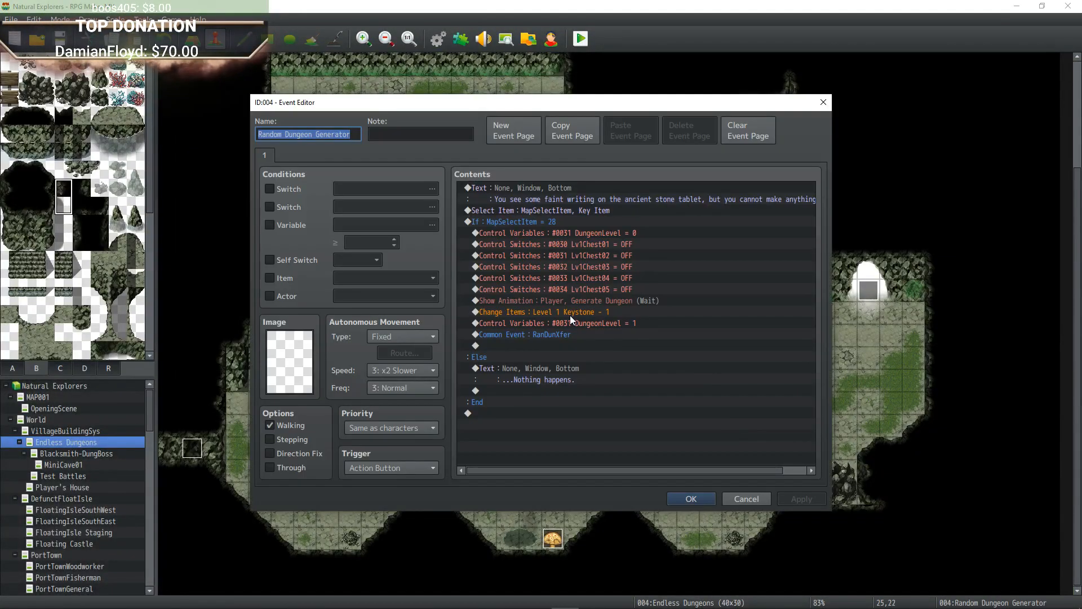
{"action": "left_click", "coordinate": [557, 184]}
{"action": "left_click", "coordinate": [558, 211]}
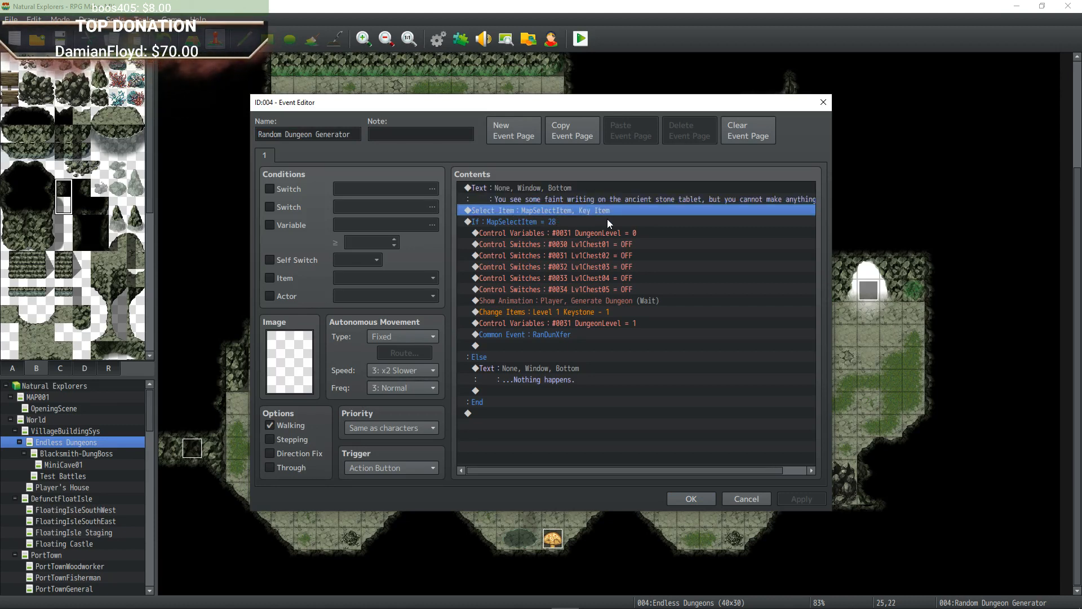
{"action": "right_click", "coordinate": [580, 214]}
{"action": "left_click", "coordinate": [582, 223]}
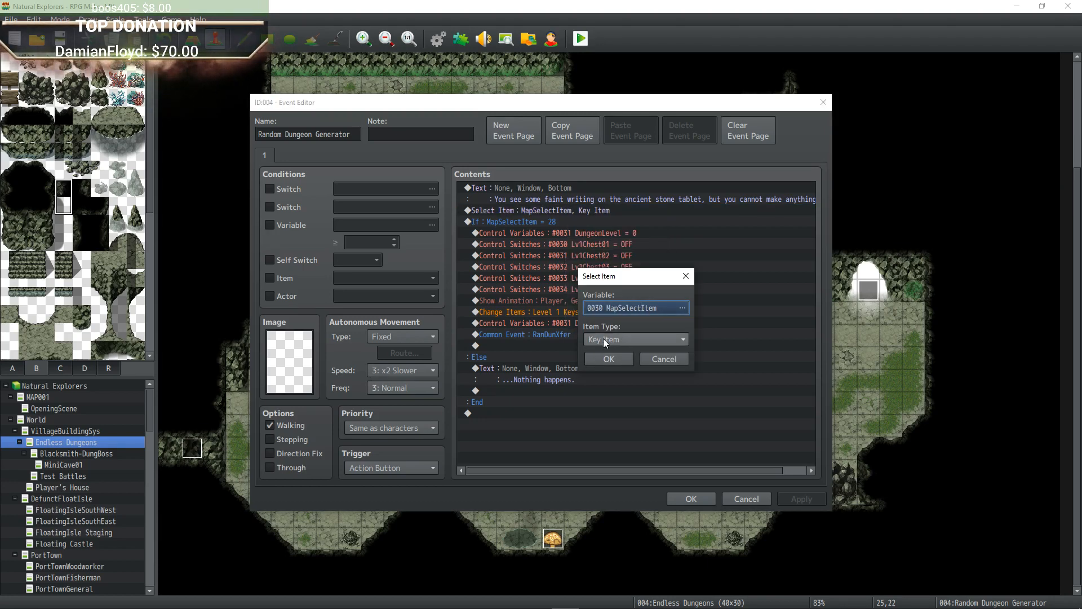
{"action": "left_click", "coordinate": [661, 362]}
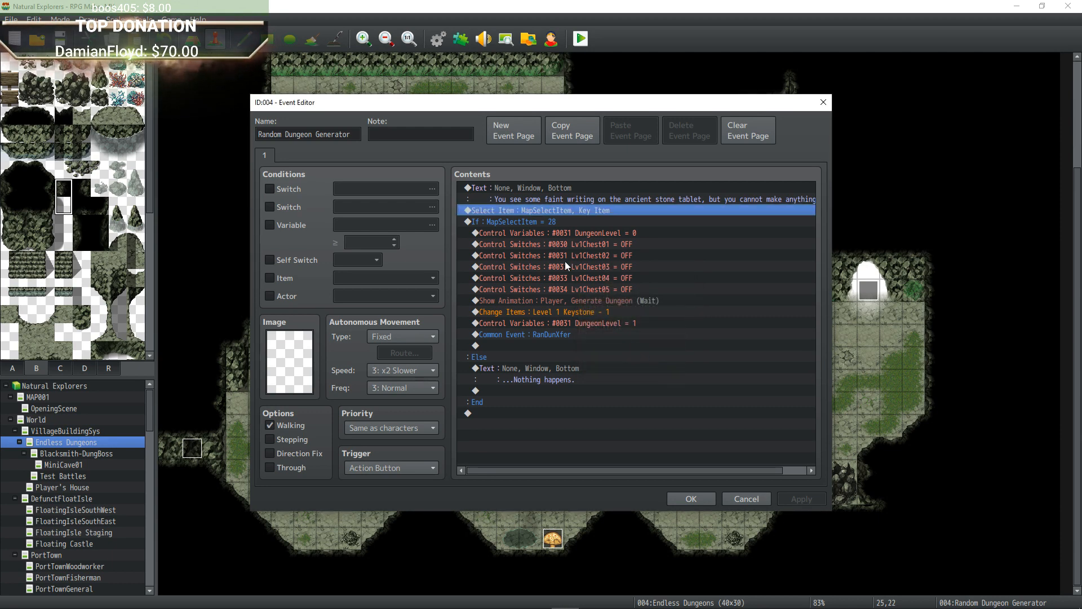
Review the MapSelectItem = 28 branch of the Random Dungeon Generator event and close the event.
{"action": "left_click", "coordinate": [570, 330]}
{"action": "left_click", "coordinate": [590, 232]}
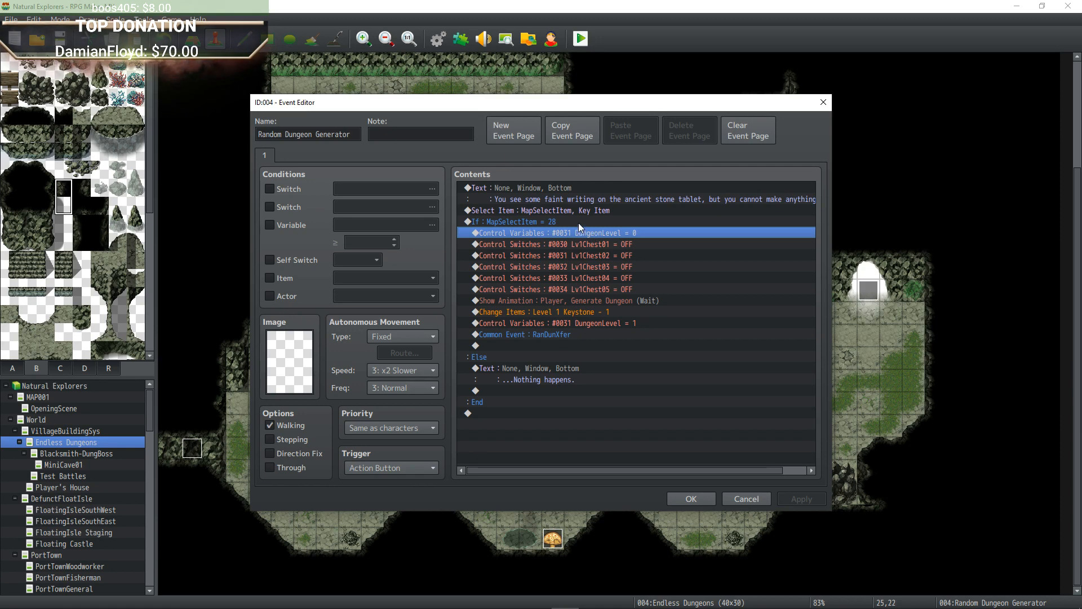
{"action": "left_click", "coordinate": [578, 221]}
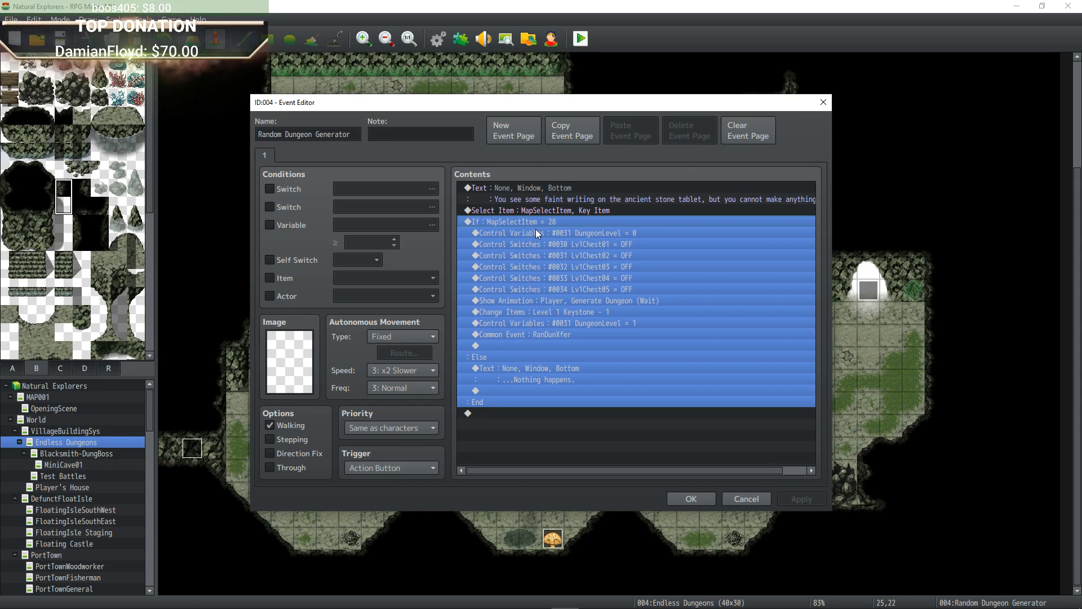
{"action": "left_click", "coordinate": [608, 211]}
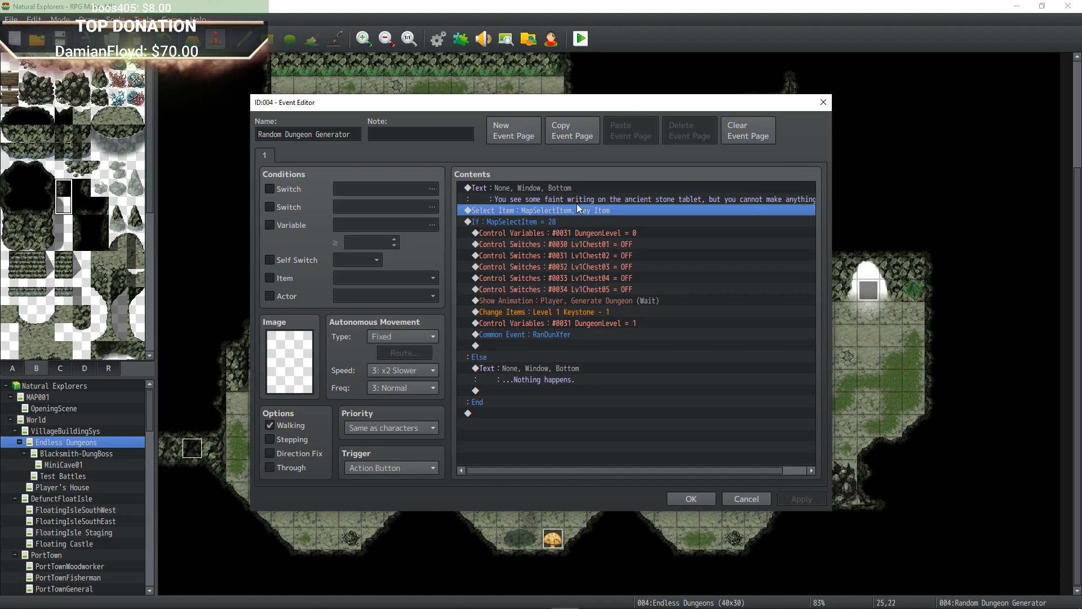
{"action": "left_click", "coordinate": [689, 499]}
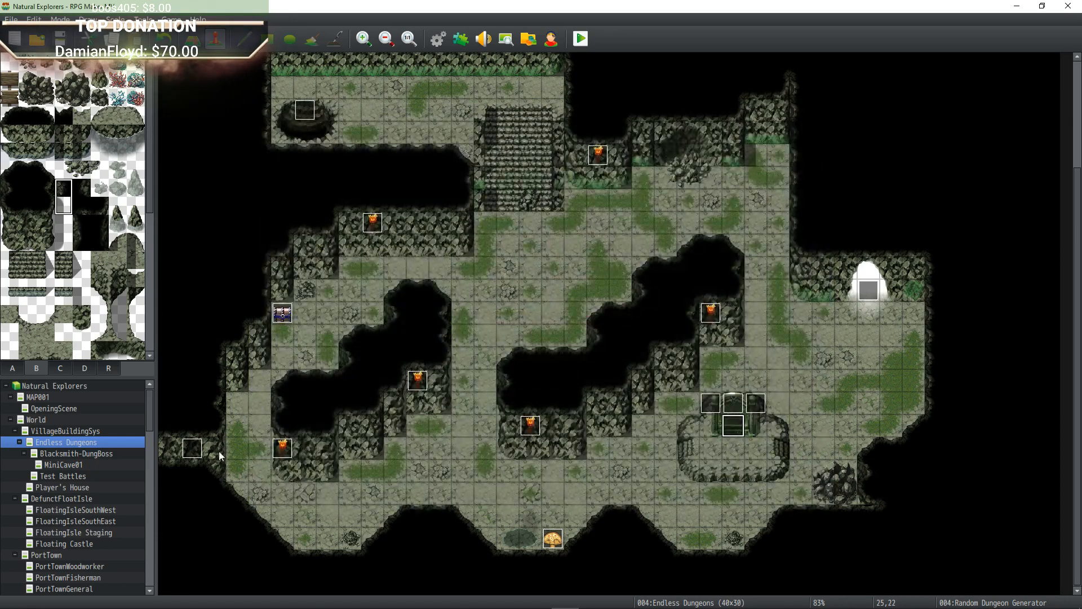
Inspect the Dungeon Initializer event and the three TabletGlower events above the tablet, closing each one.
{"action": "double_click", "coordinate": [192, 449]}
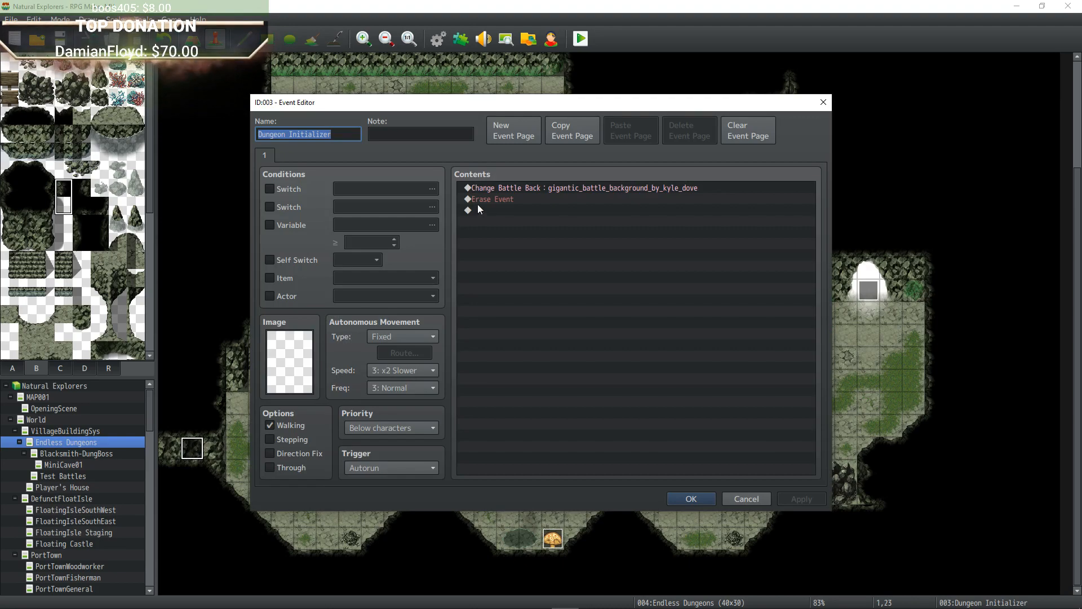
{"action": "left_click", "coordinate": [686, 499]}
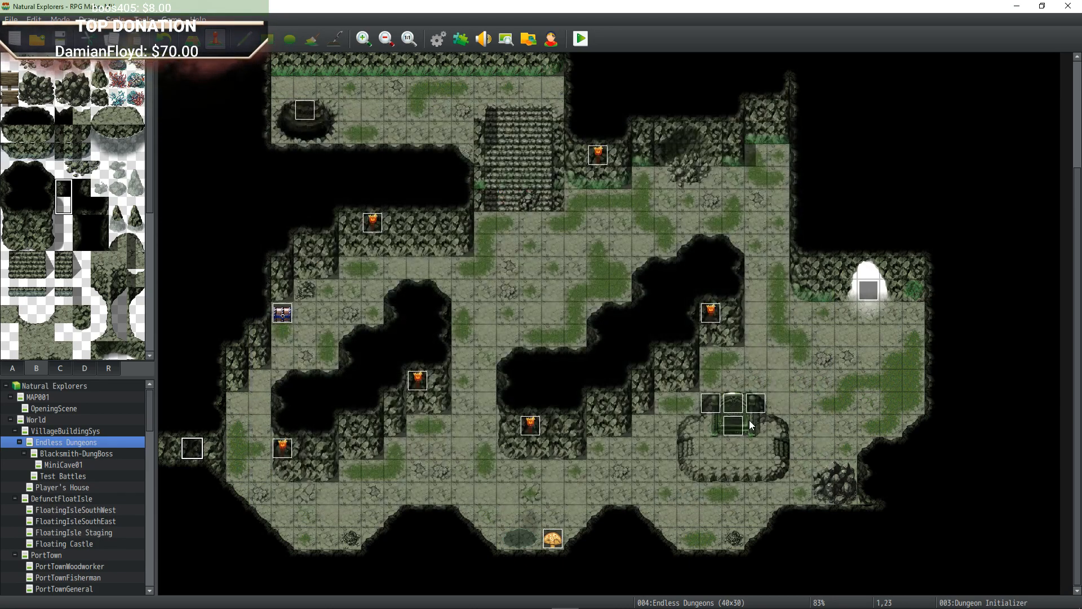
{"action": "double_click", "coordinate": [712, 403]}
{"action": "left_click", "coordinate": [674, 502]}
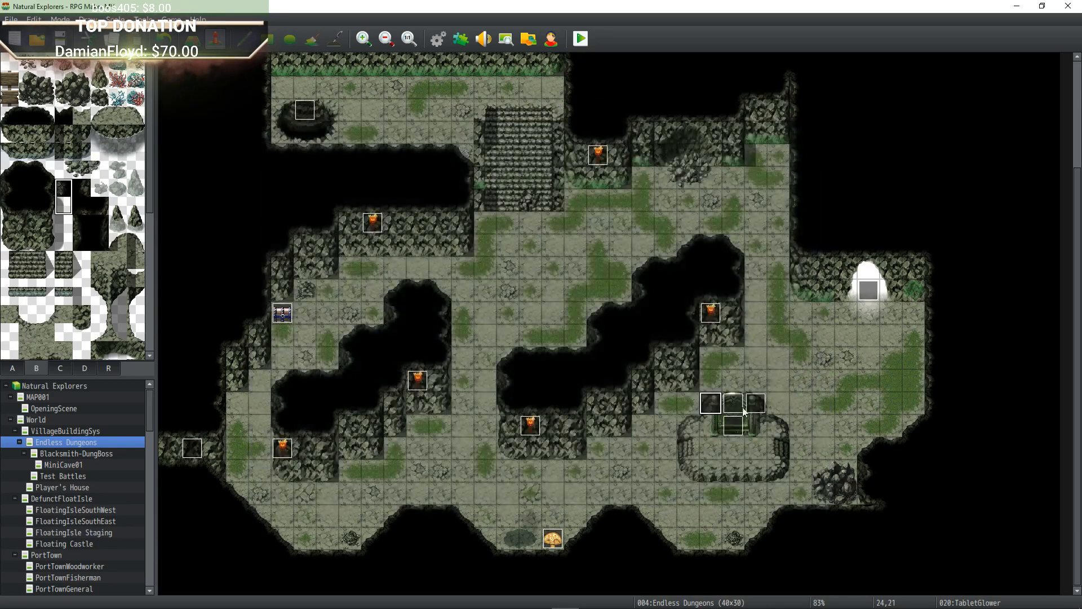
{"action": "double_click", "coordinate": [735, 404]}
{"action": "left_click", "coordinate": [691, 503]}
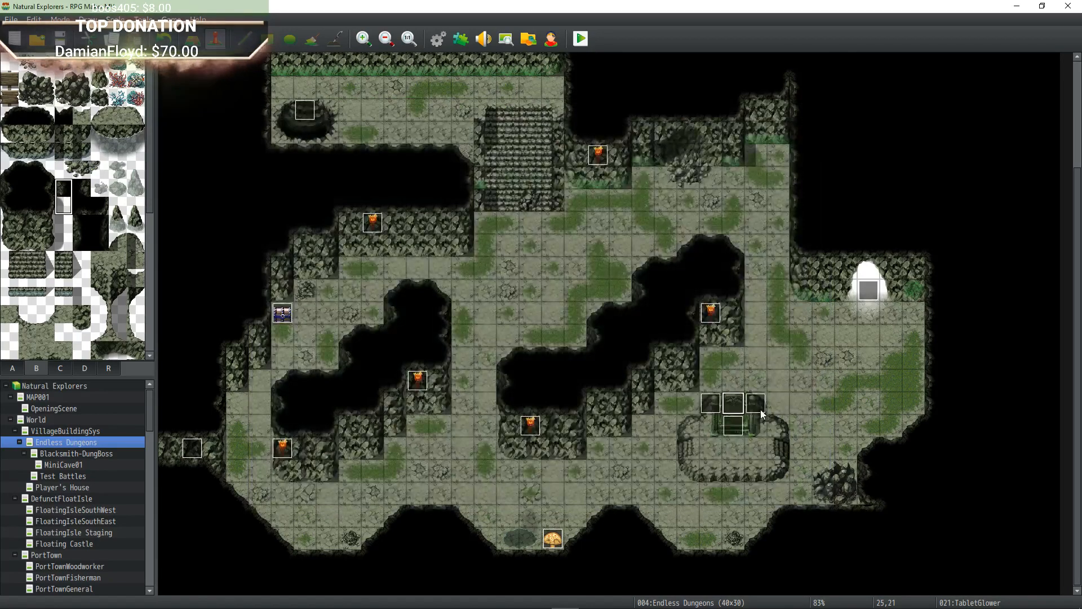
{"action": "double_click", "coordinate": [760, 409]}
{"action": "left_click", "coordinate": [692, 500]}
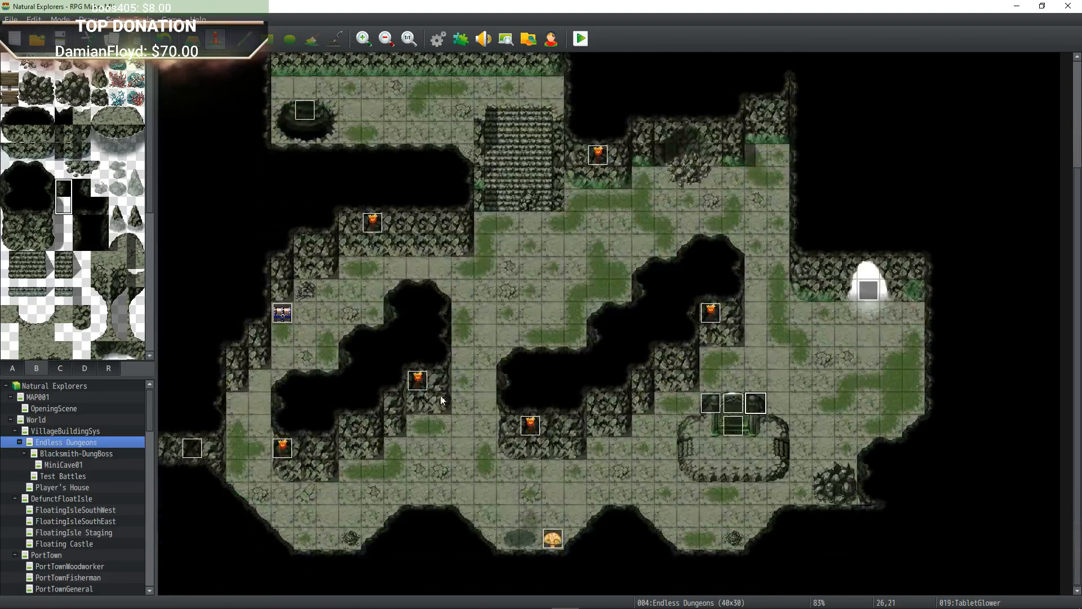
Recheck the Random Dungeon Generator event's commands and inspect the YEP_CoreEngine plugin's parameters in the Plugin Manager.
{"action": "double_click", "coordinate": [735, 433]}
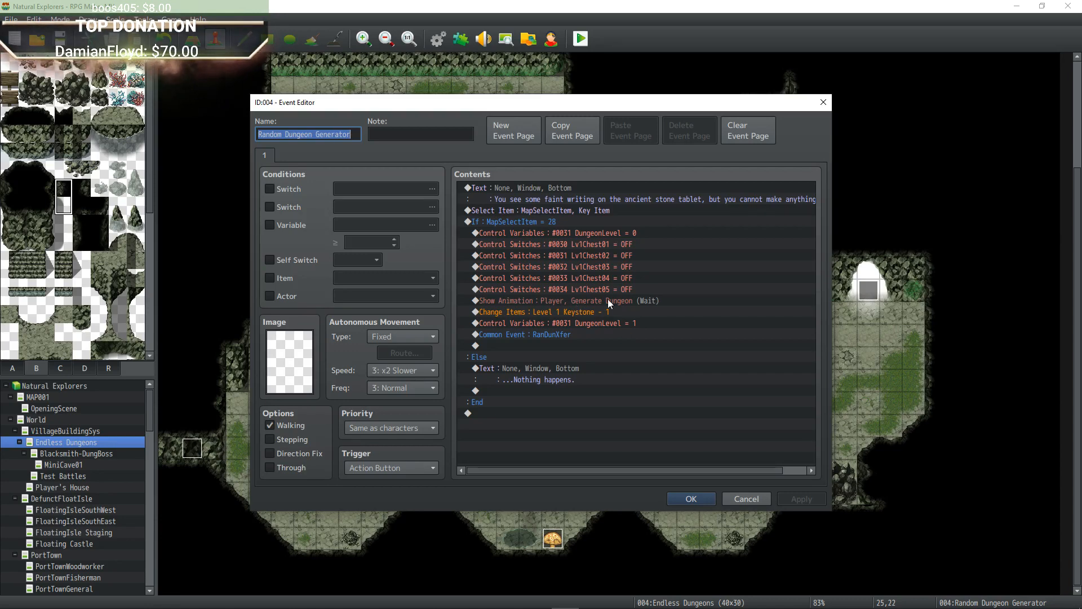
{"action": "left_click", "coordinate": [691, 499]}
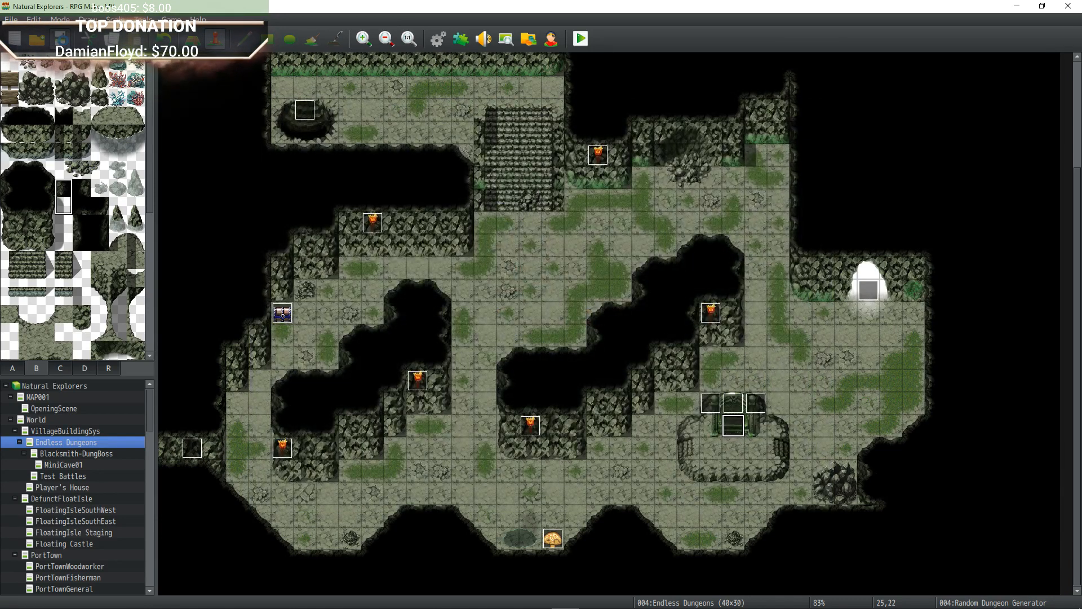
{"action": "left_click", "coordinate": [461, 40]}
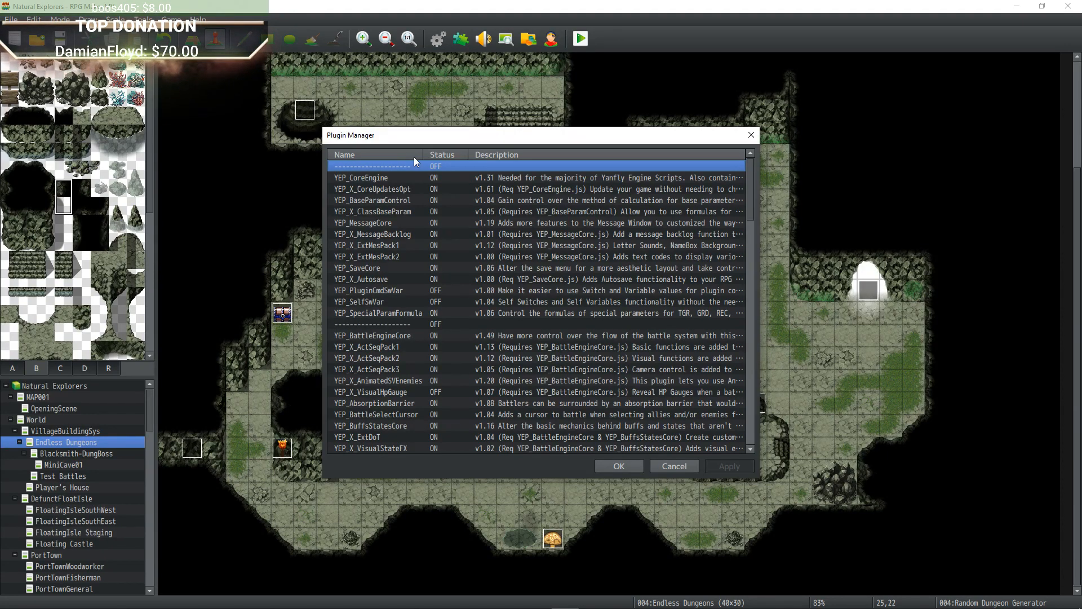
{"action": "double_click", "coordinate": [447, 176]}
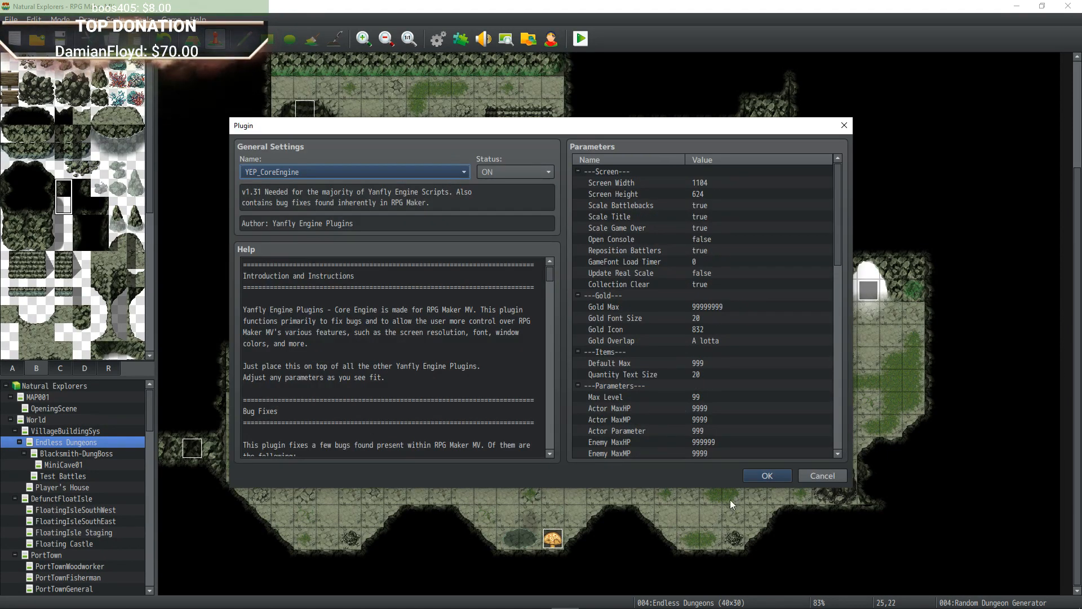
{"action": "left_click", "coordinate": [751, 477]}
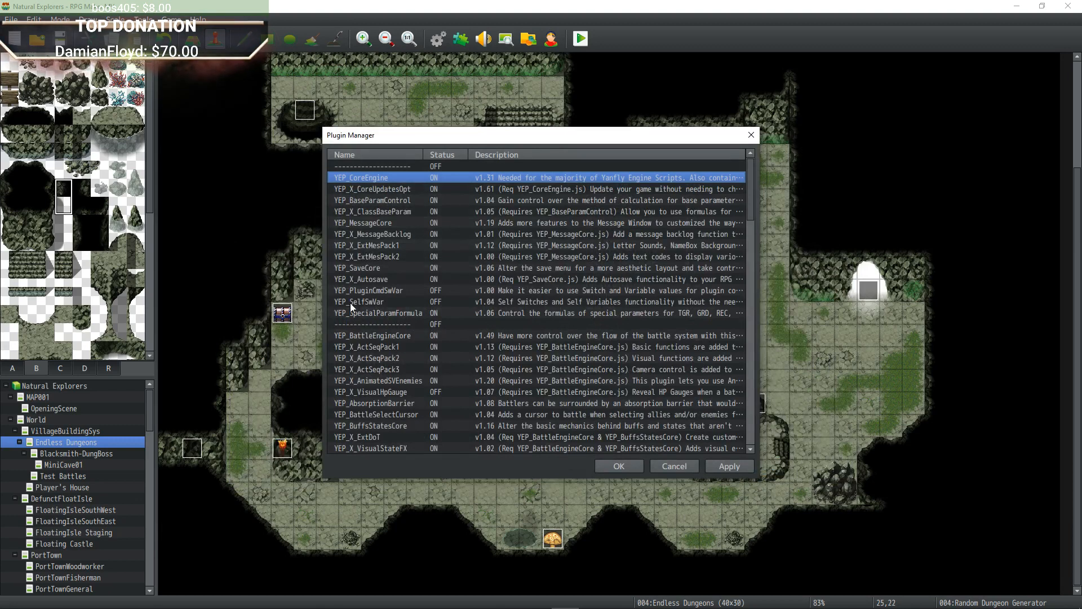
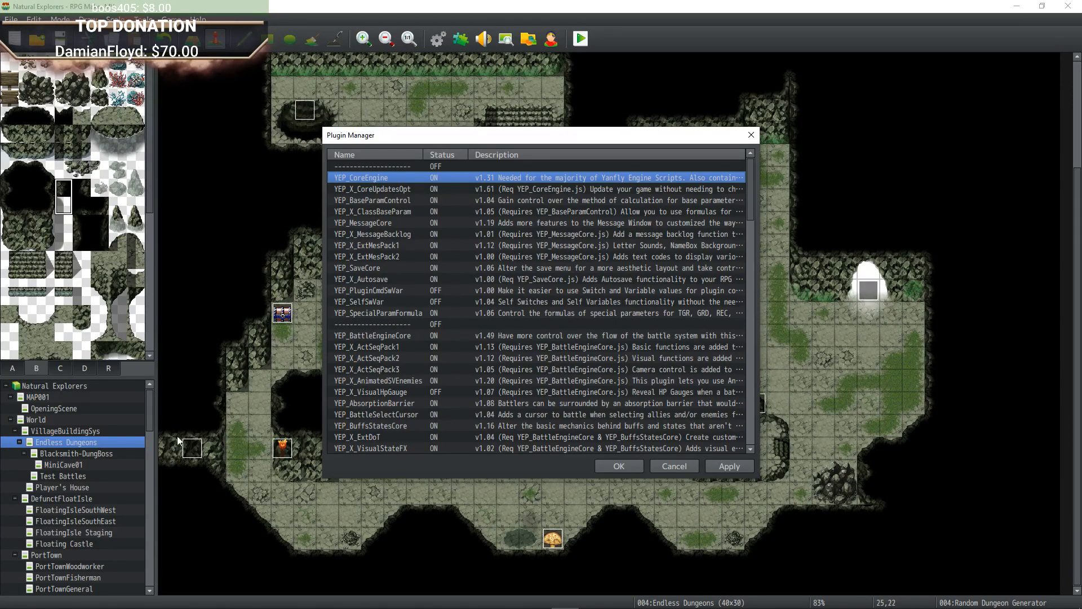
Review the versions of the installed Yanfly plugins, close the Plugin Manager, and recheck the Random Dungeon Generator event's item selection.
{"action": "scroll", "coordinate": [431, 309], "scroll_direction": "down", "scroll_amount": 2}
{"action": "scroll", "coordinate": [431, 309], "scroll_direction": "down", "scroll_amount": 10}
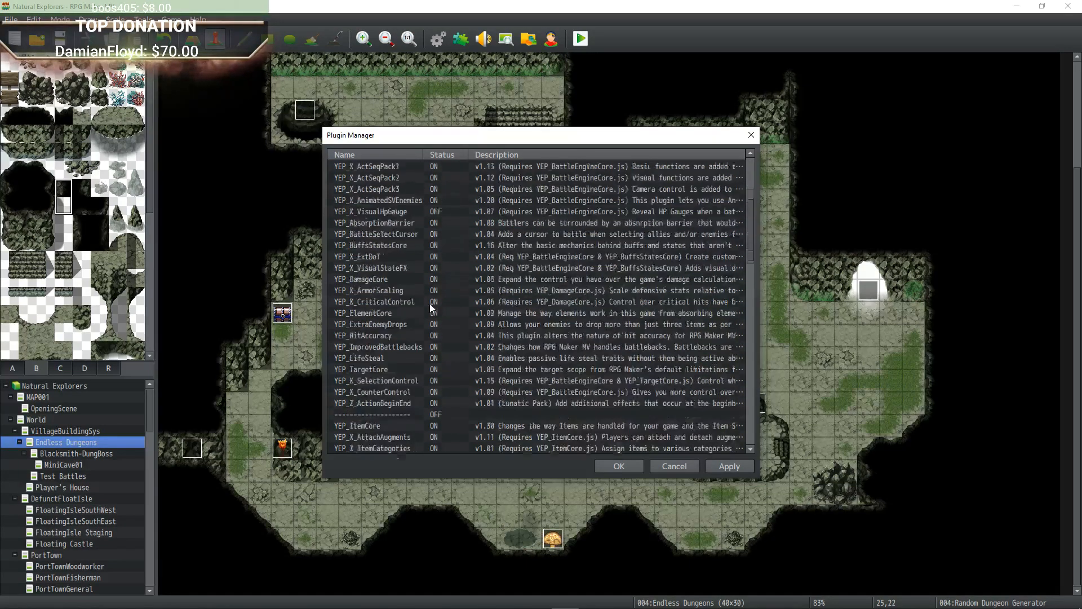
{"action": "scroll", "coordinate": [428, 301], "scroll_direction": "up", "scroll_amount": 12}
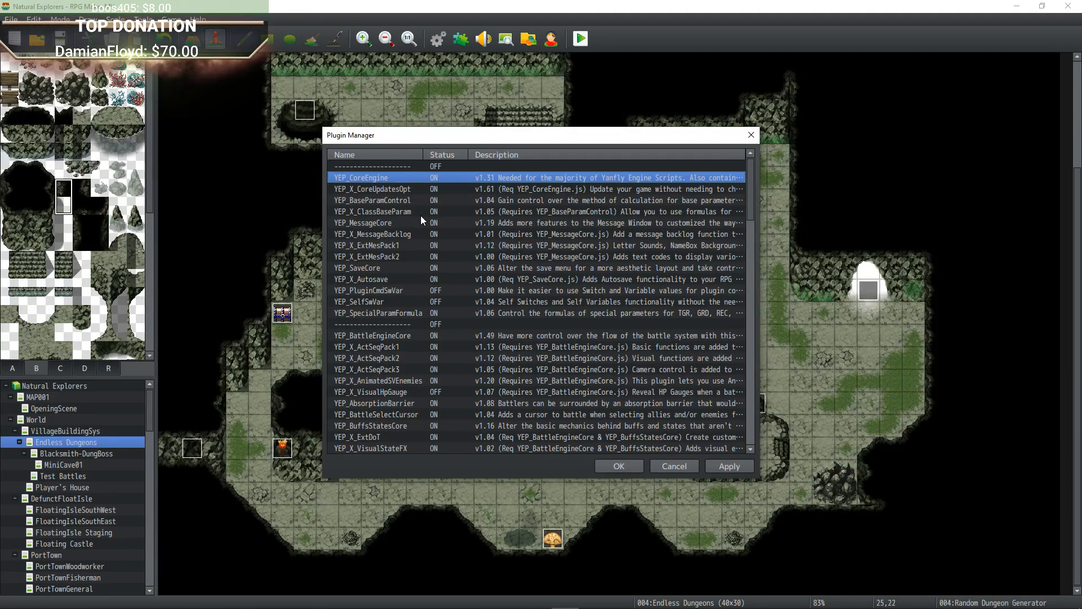
{"action": "scroll", "coordinate": [421, 215], "scroll_direction": "down", "scroll_amount": 1}
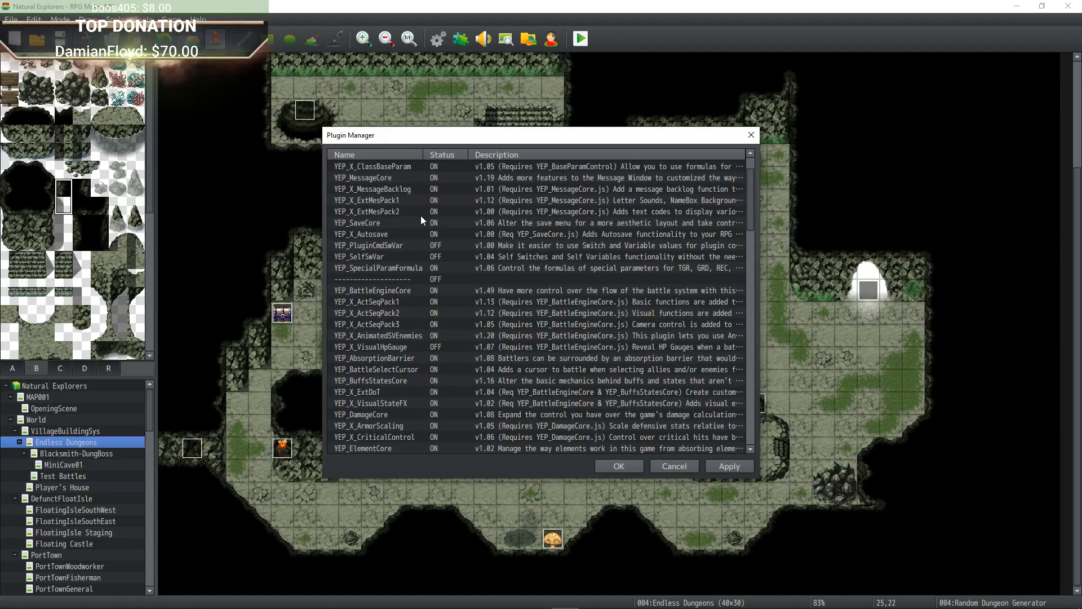
{"action": "key", "text": "Home"}
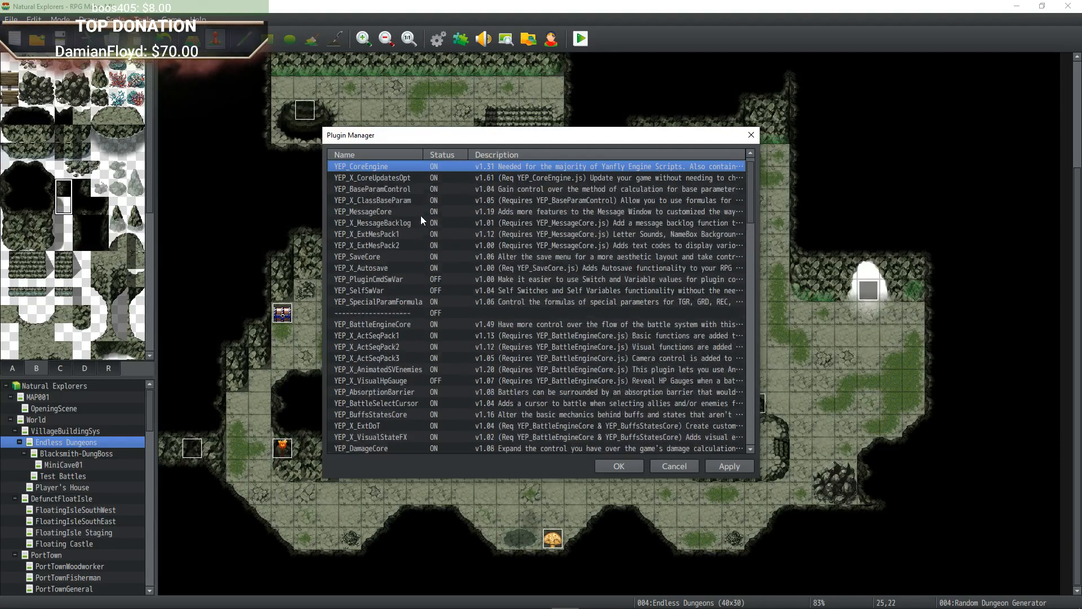
{"action": "scroll", "coordinate": [420, 215], "scroll_direction": "up", "scroll_amount": 1}
{"action": "key", "text": "Escape"}
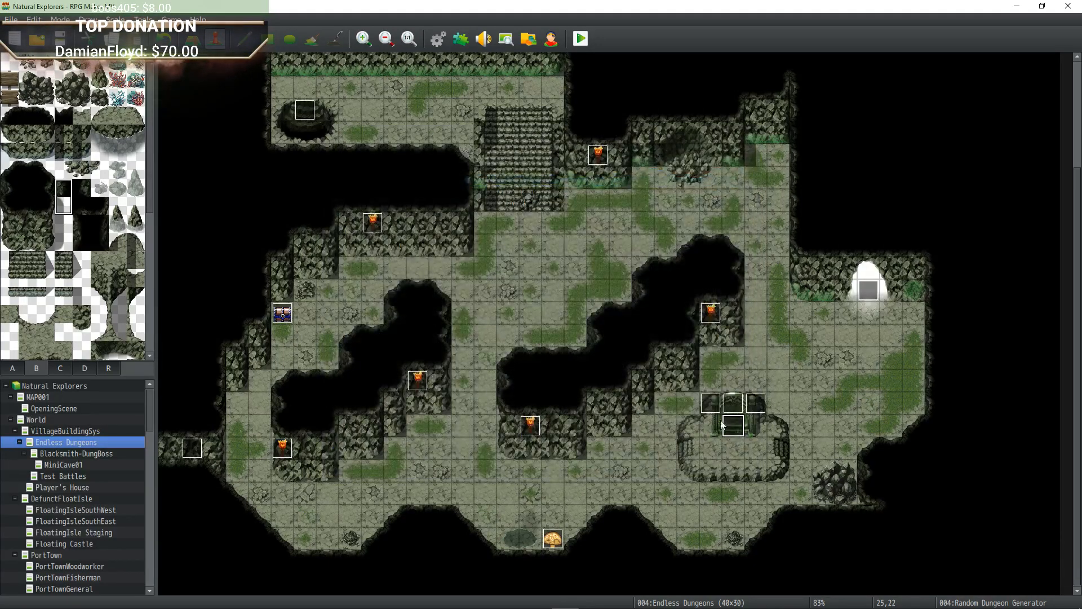
{"action": "double_click", "coordinate": [719, 425]}
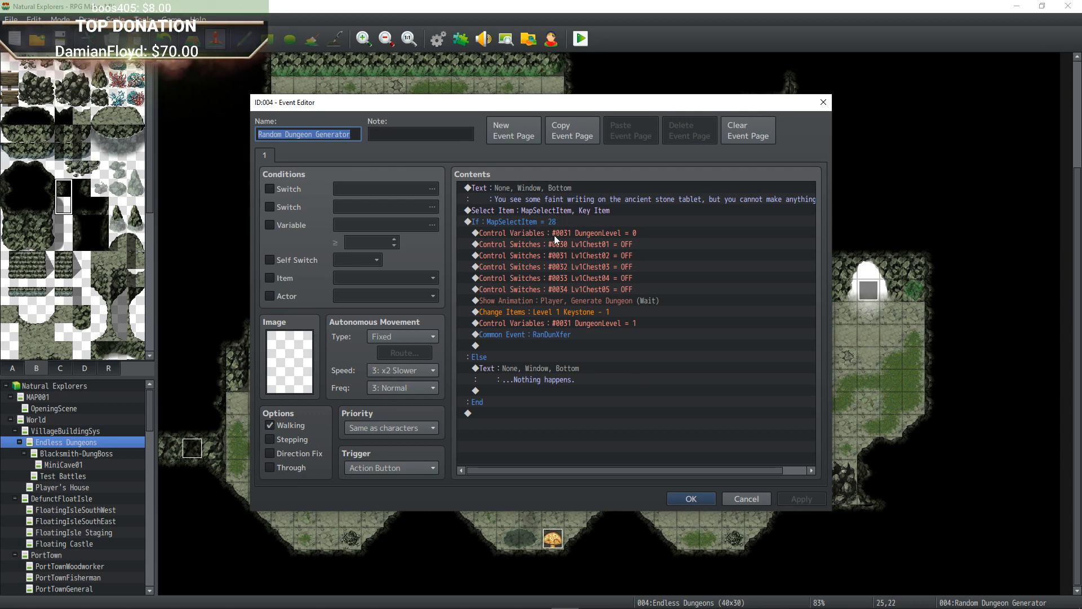
{"action": "left_click", "coordinate": [691, 499]}
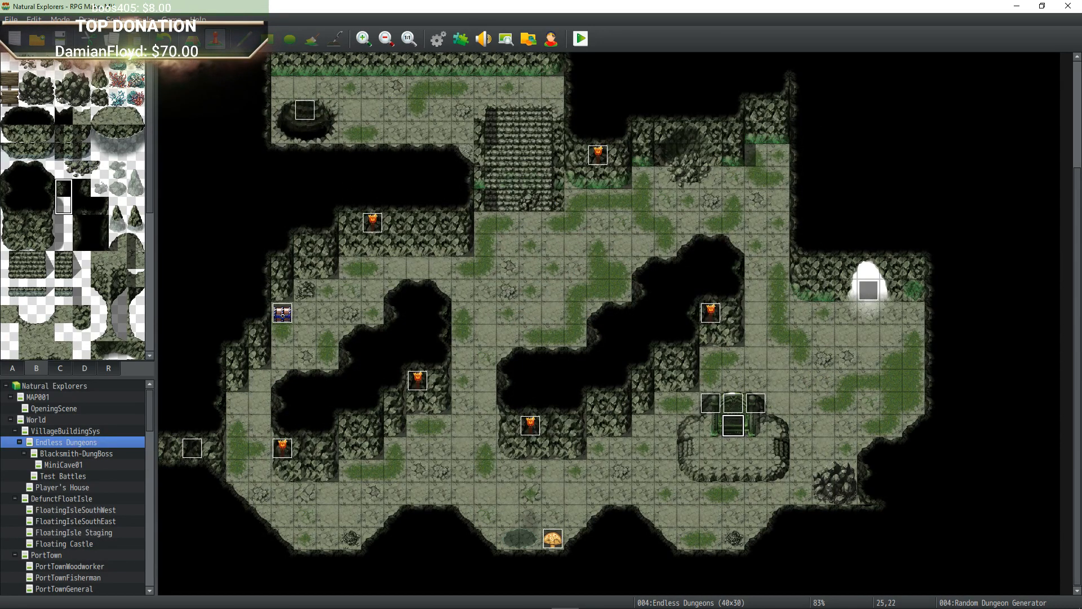
Open The Legend of Driftwood project from the Legend of Driftwood V1.62 folder under RPG Maker\MV on WDBlack (F:), and minimize the file window.
{"action": "left_click", "coordinate": [171, 19]}
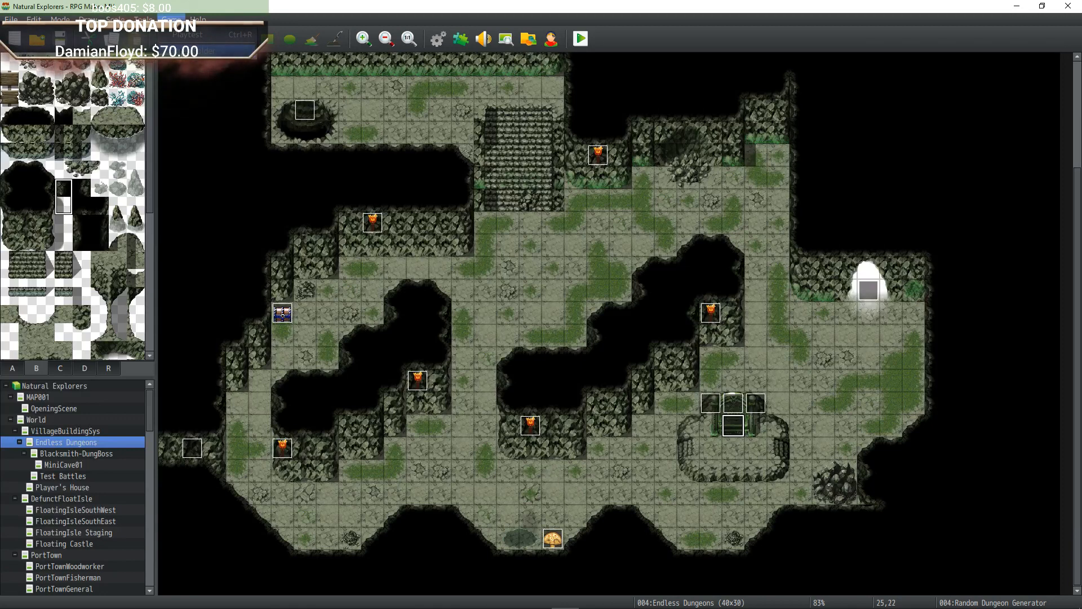
{"action": "left_click", "coordinate": [192, 51]}
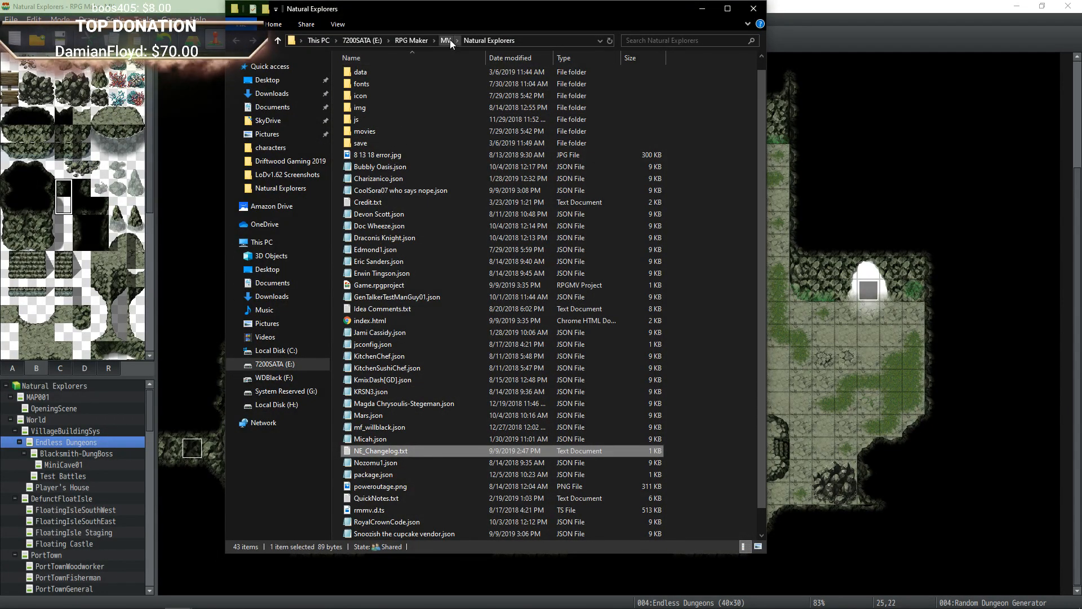
{"action": "left_click", "coordinate": [299, 376]}
{"action": "scroll", "coordinate": [394, 223], "scroll_direction": "down", "scroll_amount": 1}
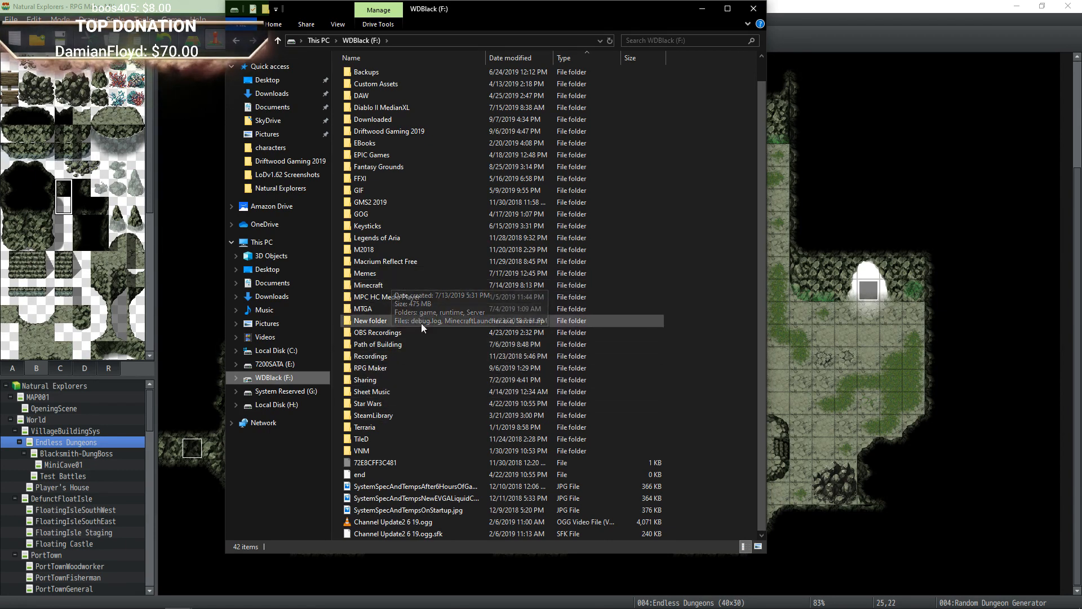
{"action": "double_click", "coordinate": [403, 371]}
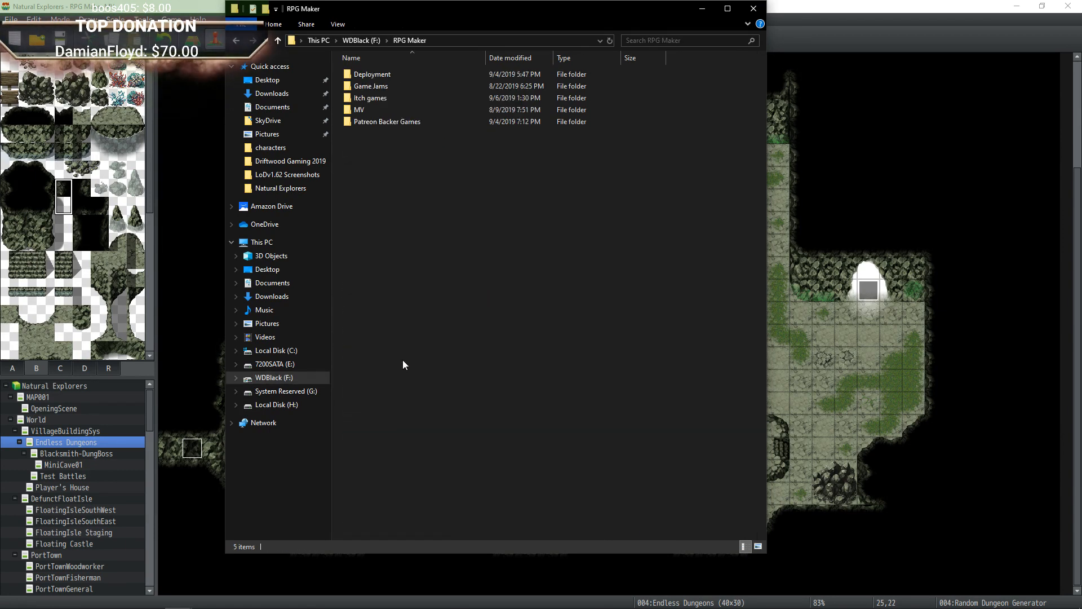
{"action": "double_click", "coordinate": [359, 110]}
{"action": "double_click", "coordinate": [409, 109]}
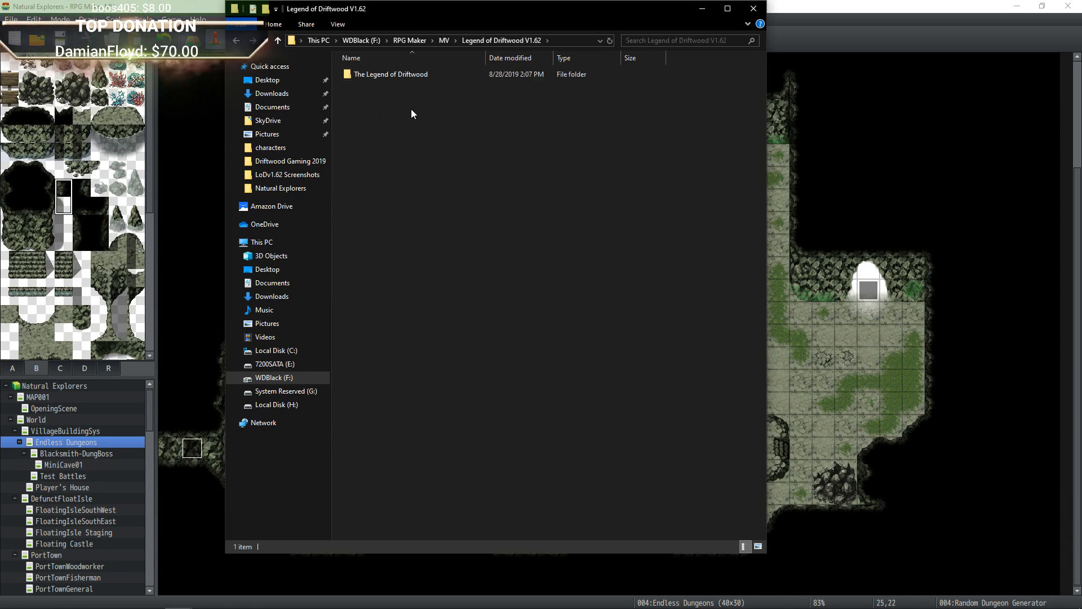
{"action": "double_click", "coordinate": [390, 76]}
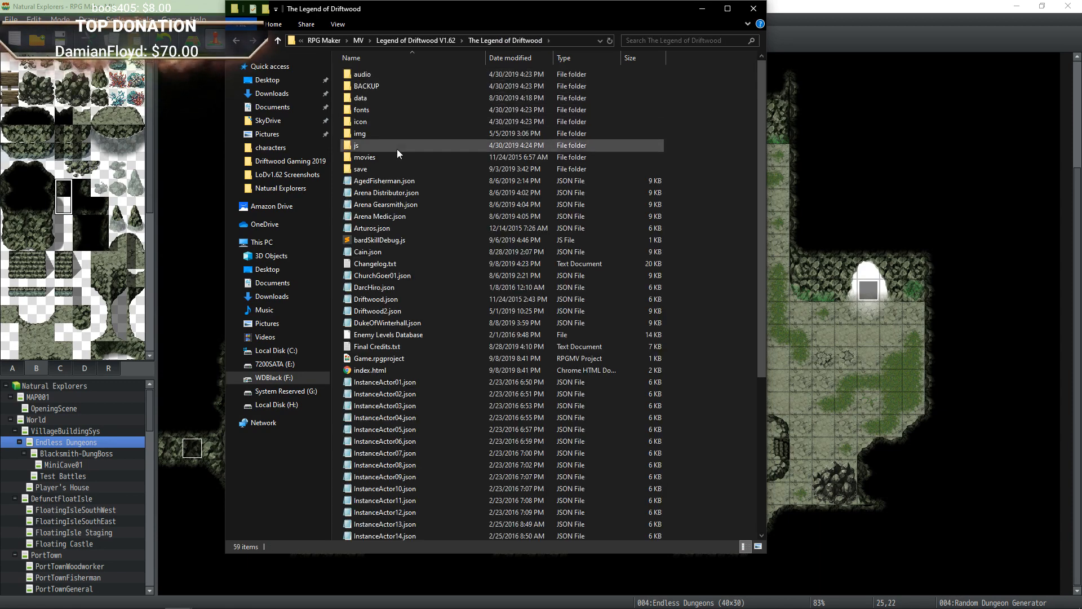
{"action": "double_click", "coordinate": [383, 358]}
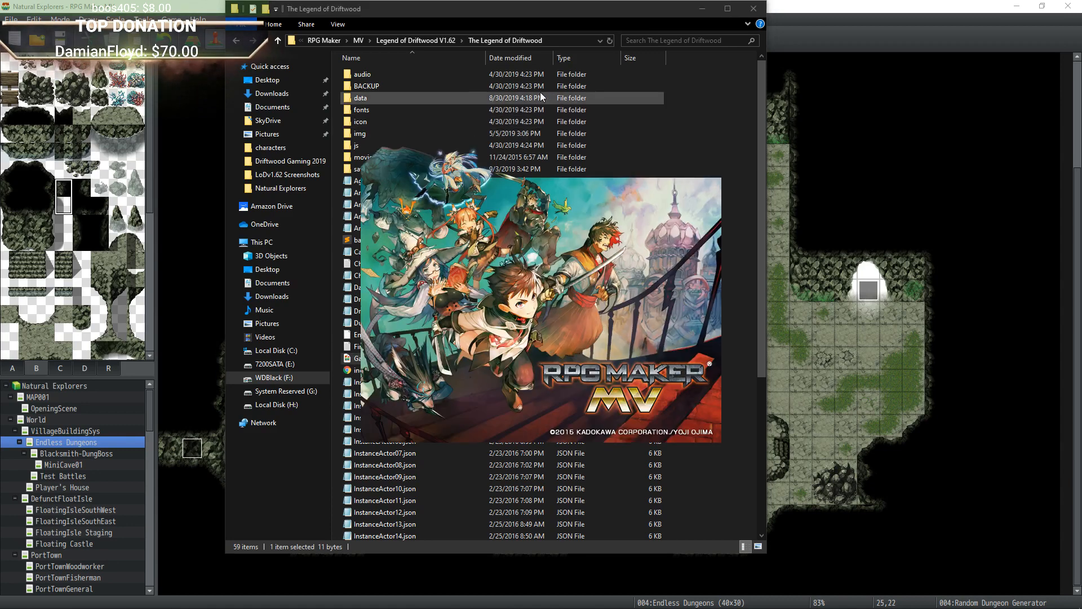
{"action": "left_click", "coordinate": [702, 9]}
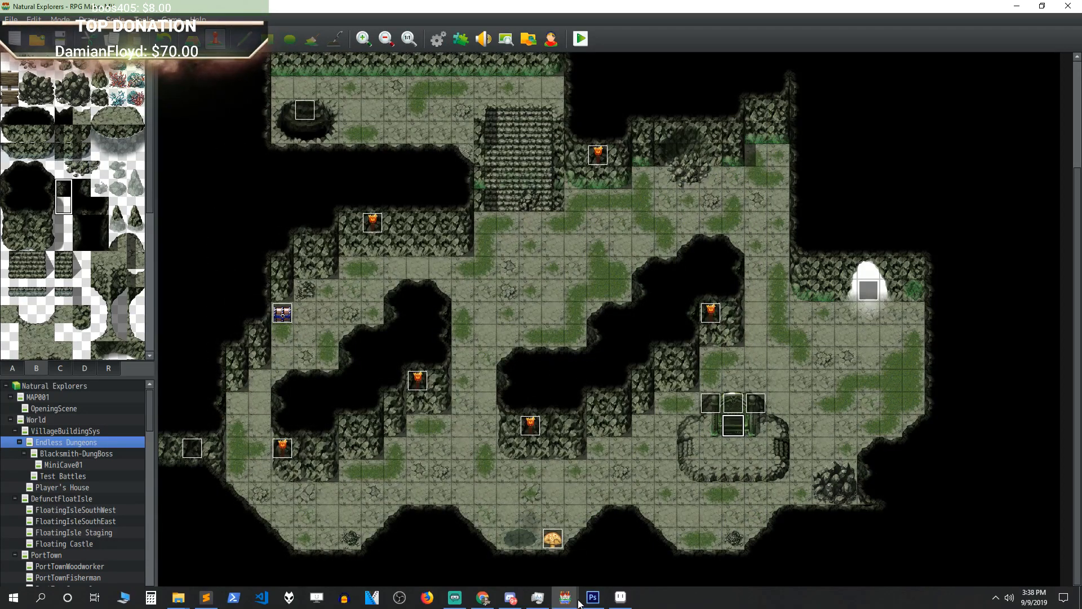
Arrange the Legend of Driftwood and Natural Explorers editors side by side, each filling half of the display.
{"action": "mouse_move", "coordinate": [573, 602]}
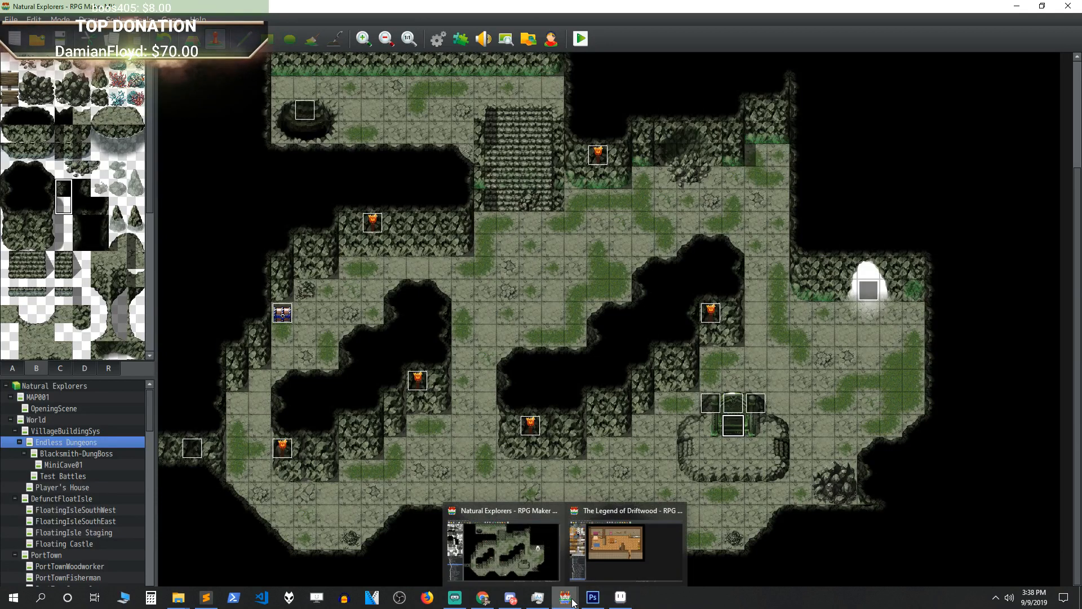
{"action": "left_click", "coordinate": [636, 550]}
{"action": "left_click", "coordinate": [461, 38]}
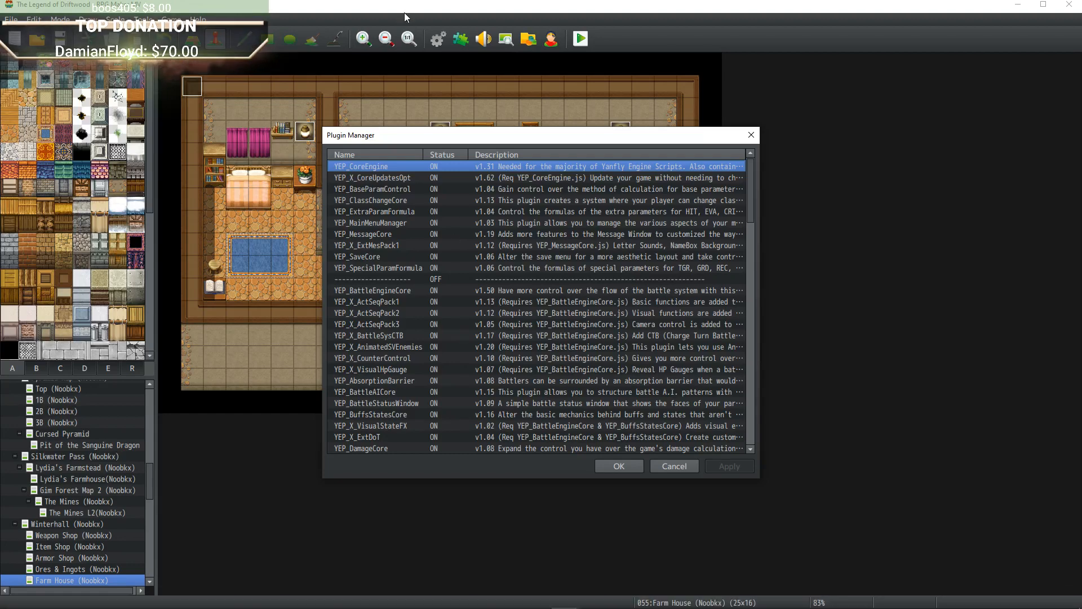
{"action": "left_click", "coordinate": [619, 465]}
{"action": "left_click_drag", "start_coordinate": [451, 5], "coordinate": [1080, 112]}
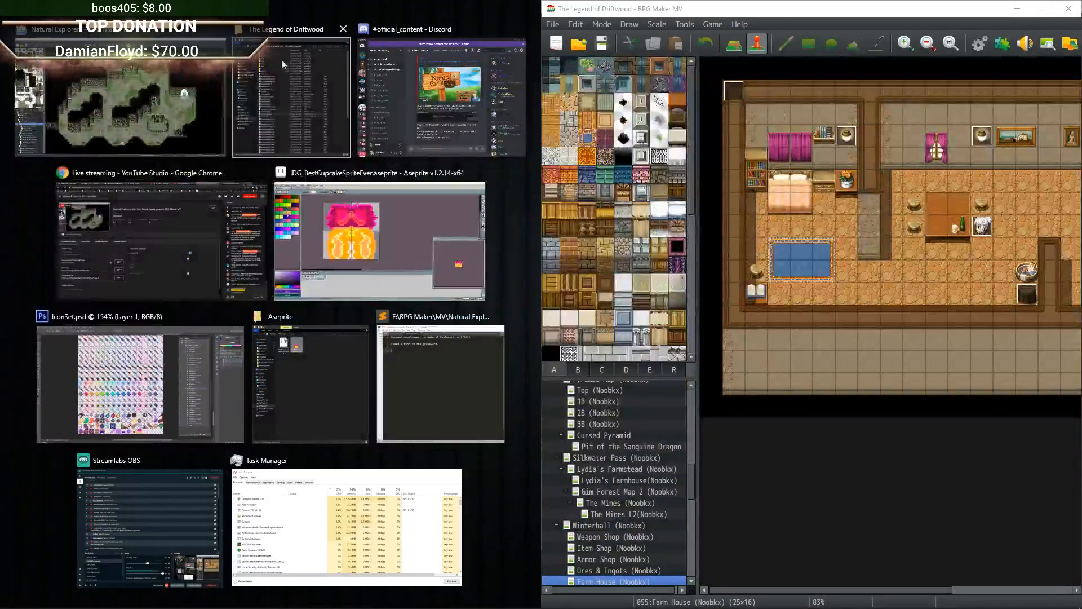
{"action": "left_click", "coordinate": [189, 79]}
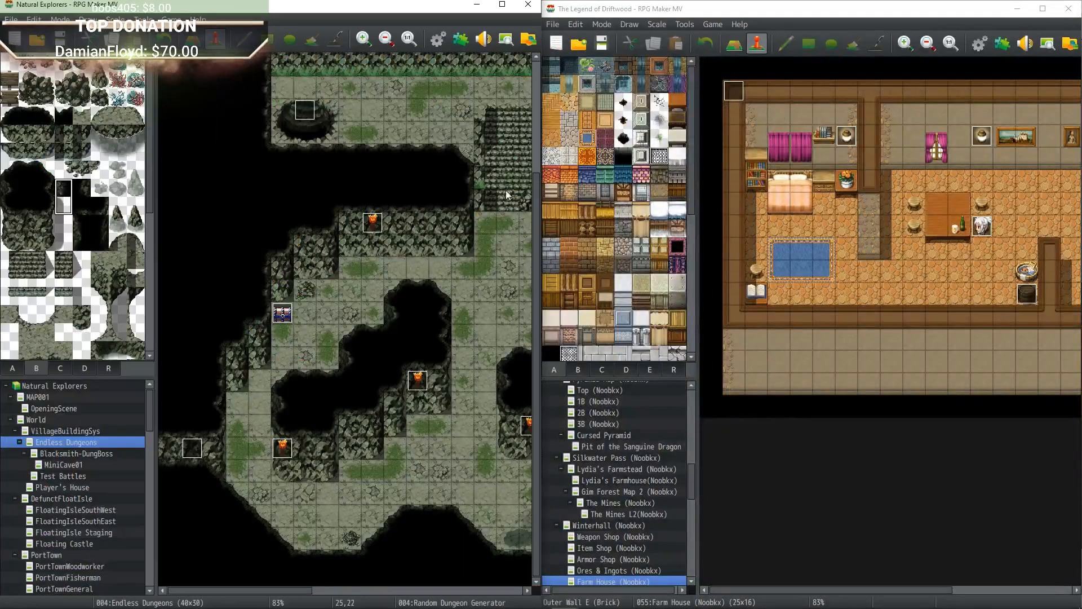
Compare the plugin versions of both projects in their Plugin Managers, including YEP_X_CoreUpdatesOpt.
{"action": "left_click", "coordinate": [1002, 49]}
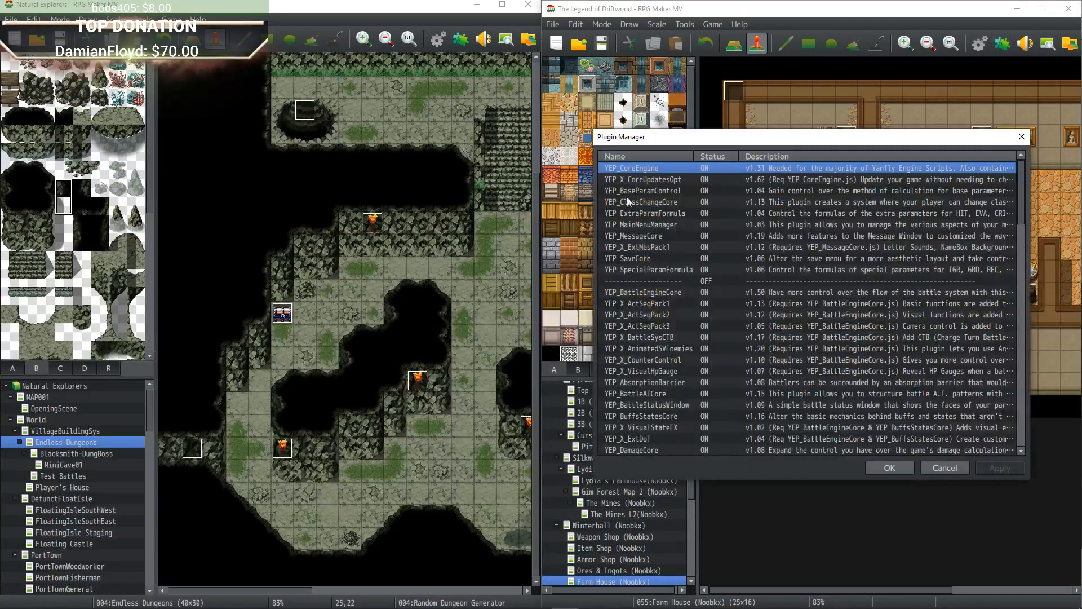
{"action": "left_click", "coordinate": [458, 43]}
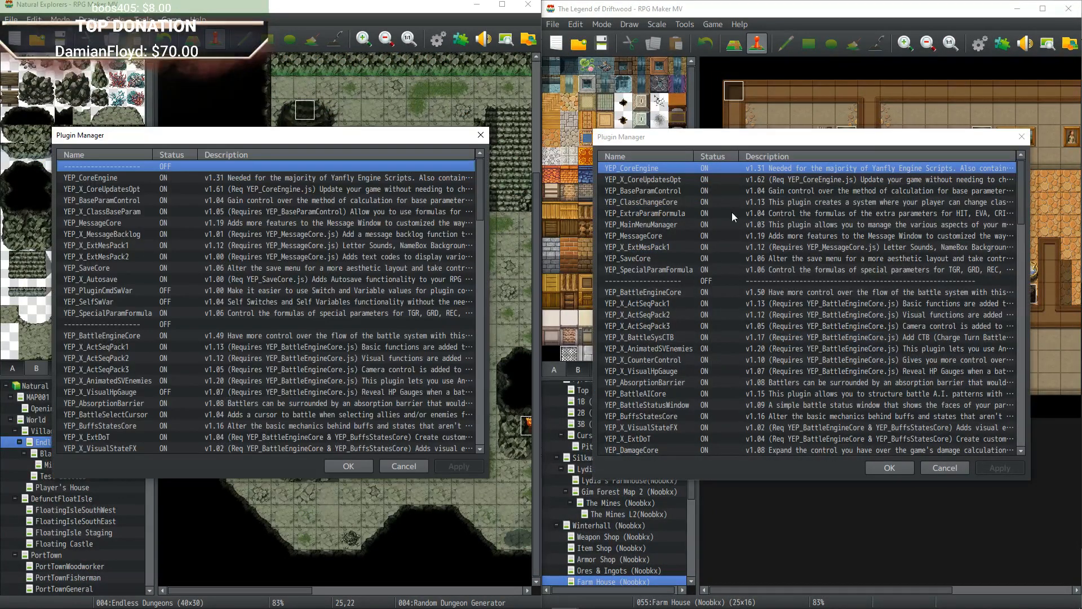
{"action": "left_click", "coordinate": [242, 187]}
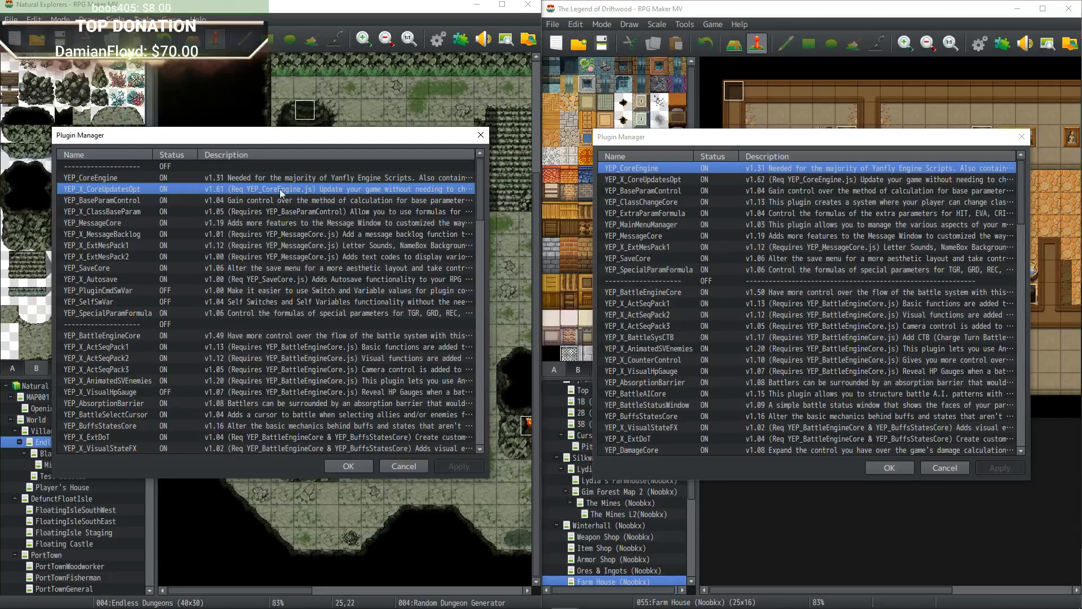
Close the Natural Explorers Plugin Manager and open that project's js\plugins folder in File Explorer.
{"action": "mouse_move", "coordinate": [717, 572]}
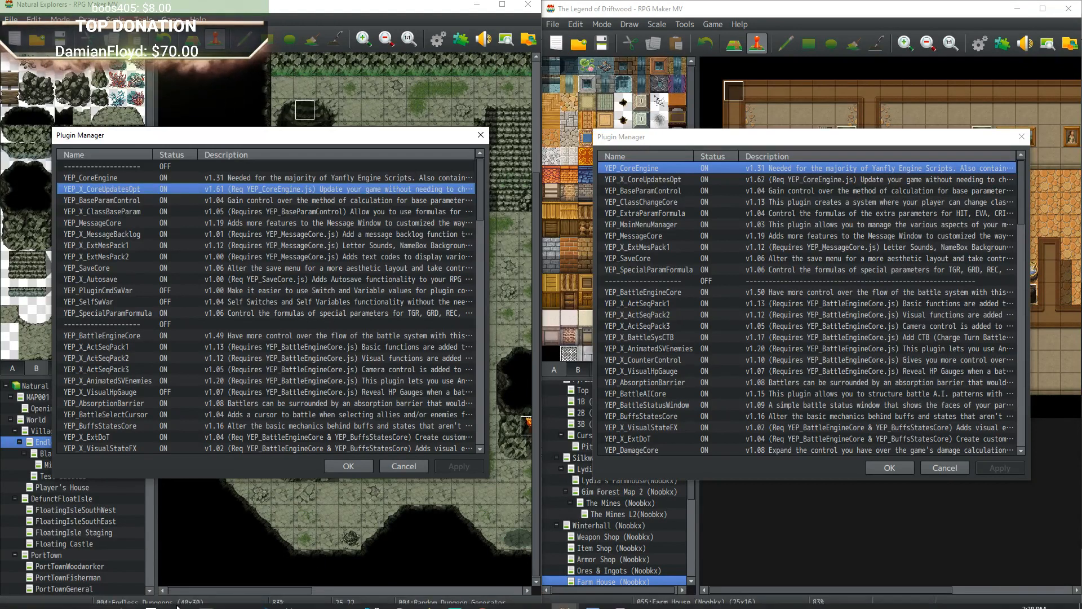
{"action": "mouse_move", "coordinate": [178, 597]}
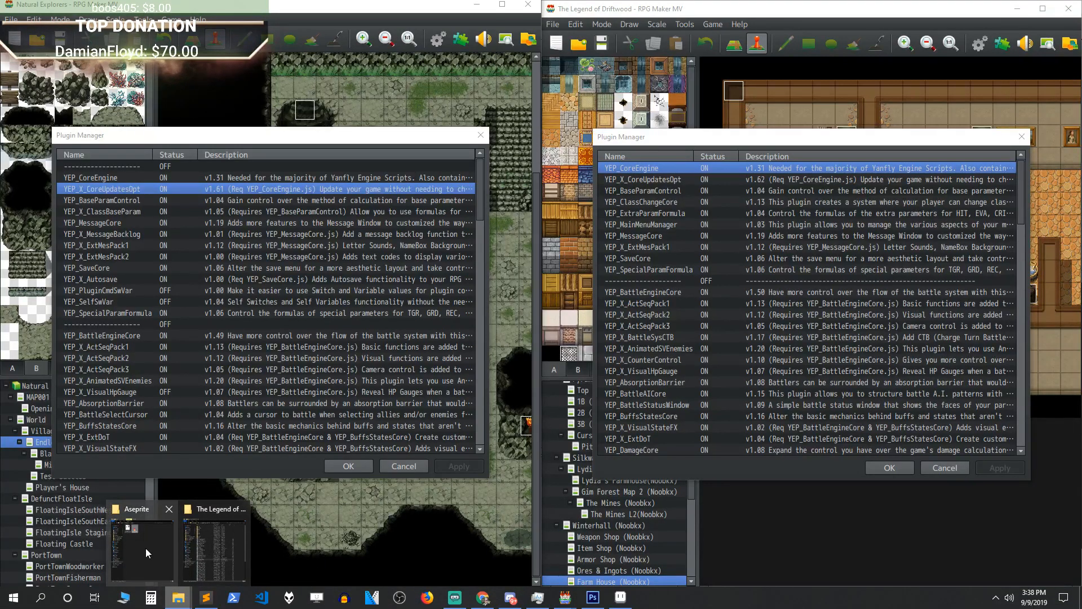
{"action": "left_click", "coordinate": [356, 469]}
{"action": "left_click", "coordinate": [172, 20]}
{"action": "left_click", "coordinate": [194, 50]}
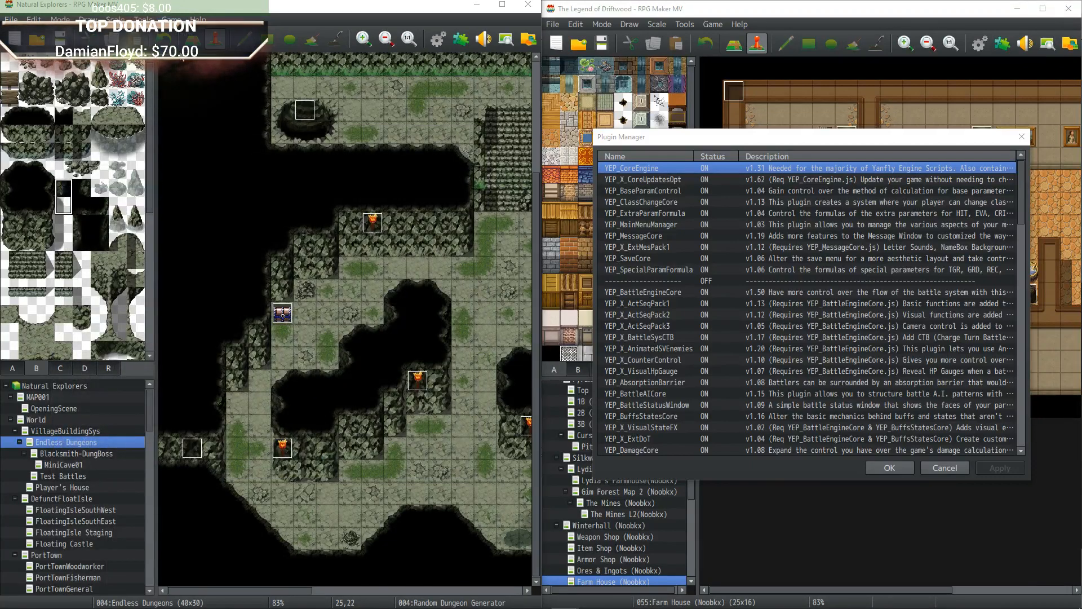
{"action": "left_click", "coordinate": [379, 148]}
{"action": "double_click", "coordinate": [379, 147]}
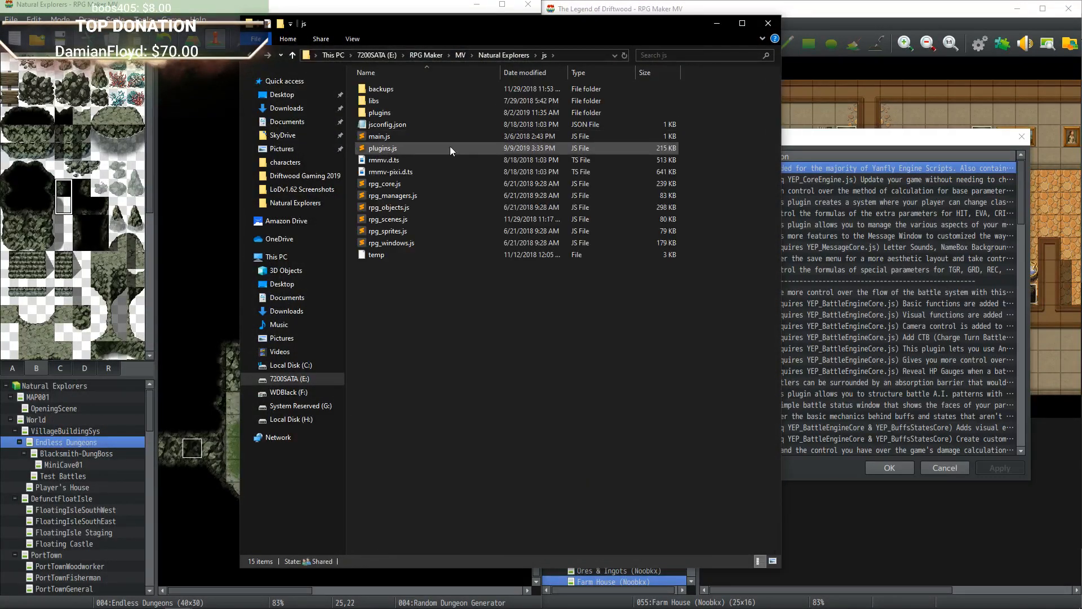
{"action": "double_click", "coordinate": [406, 113]}
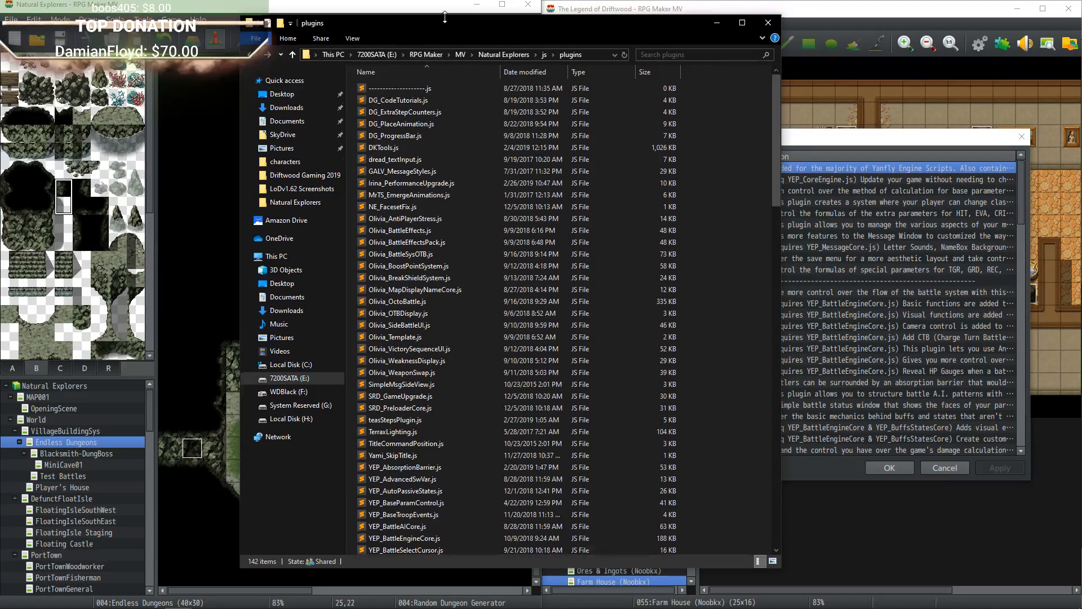
Narrow the Natural Explorers plugins folder window and place it over the Natural Explorers editor, clear of the Legend of Driftwood editor.
{"action": "left_click_drag", "start_coordinate": [442, 25], "coordinate": [442, 94]}
{"action": "left_click_drag", "start_coordinate": [781, 172], "coordinate": [713, 171]}
{"action": "left_click_drag", "start_coordinate": [552, 98], "coordinate": [331, 83]}
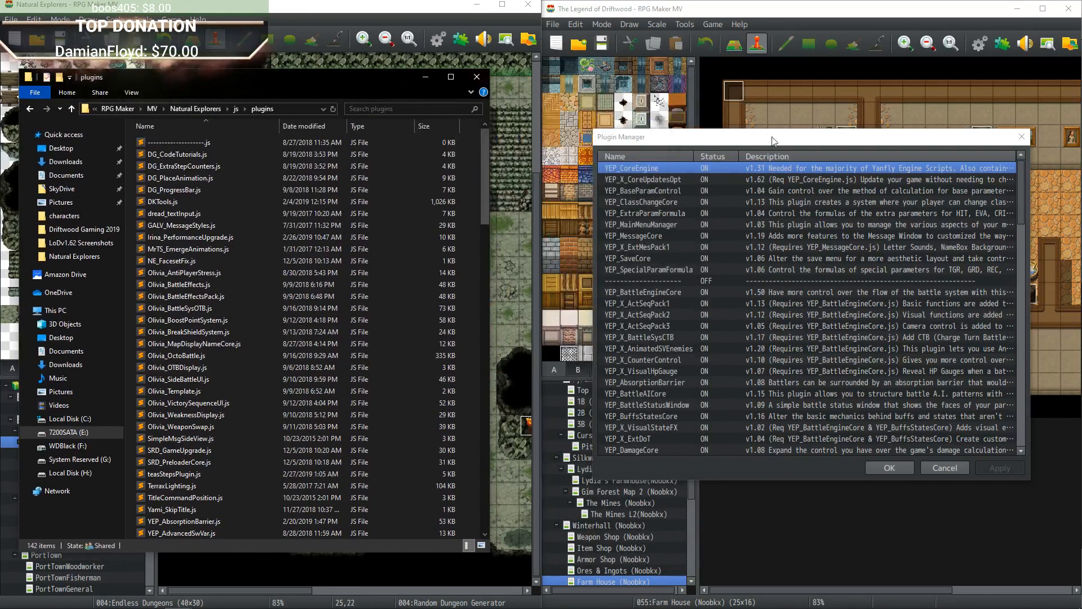
Close the Legend of Driftwood Plugin Manager and open that project's folder in File Explorer.
{"action": "left_click", "coordinate": [889, 467]}
{"action": "left_click", "coordinate": [713, 24]}
{"action": "left_click", "coordinate": [733, 56]}
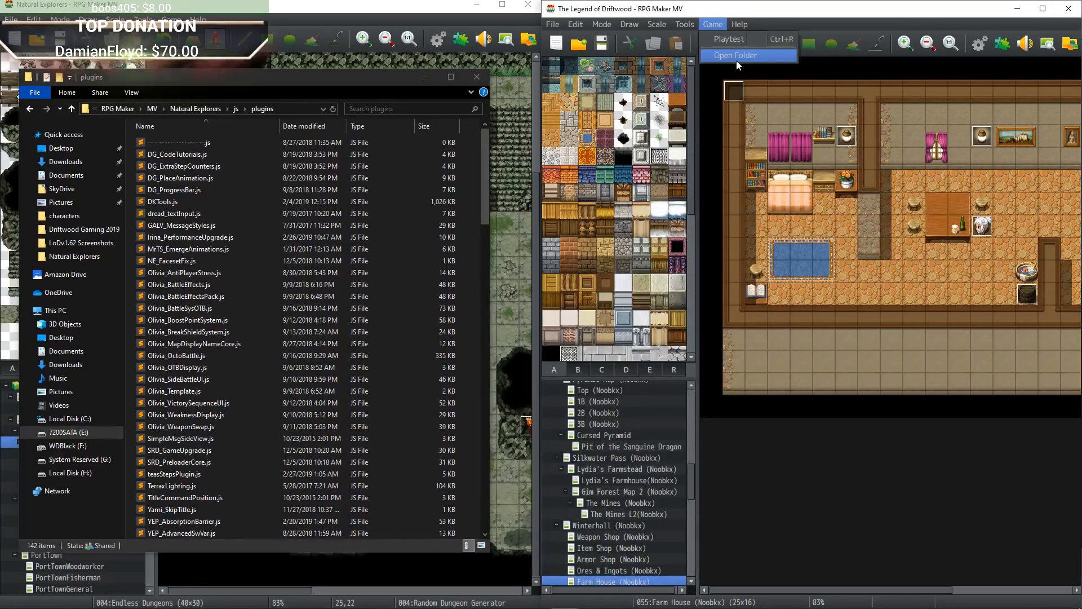
Narrow the Legend of Driftwood folder window and place it over that project's editor, beside the Natural Explorers plugins folder.
{"action": "left_click_drag", "start_coordinate": [485, 7], "coordinate": [1080, 8]}
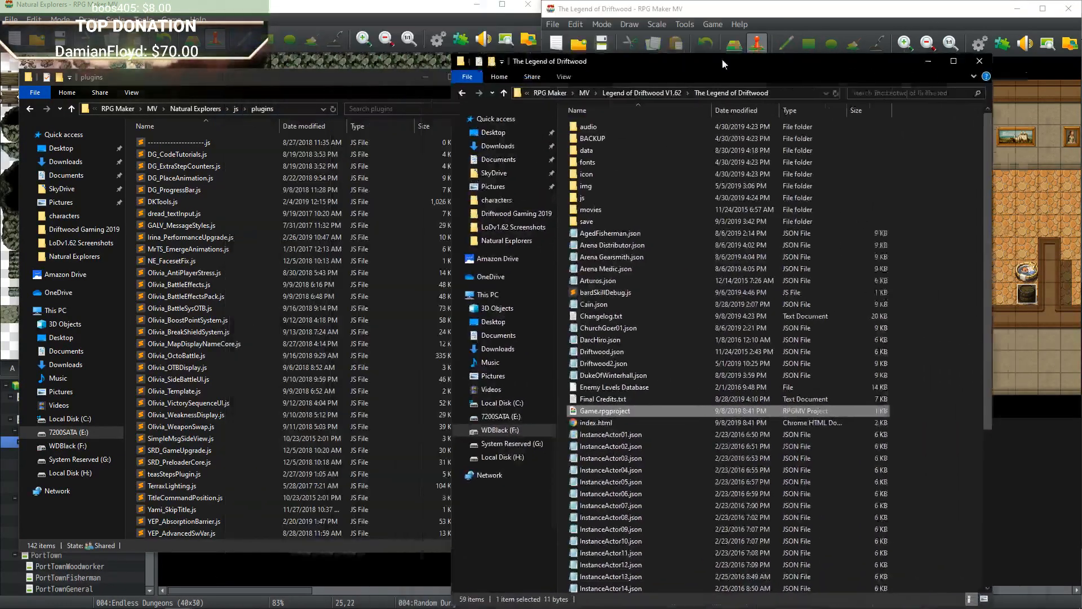
{"action": "left_click_drag", "start_coordinate": [801, 1], "coordinate": [734, 89]}
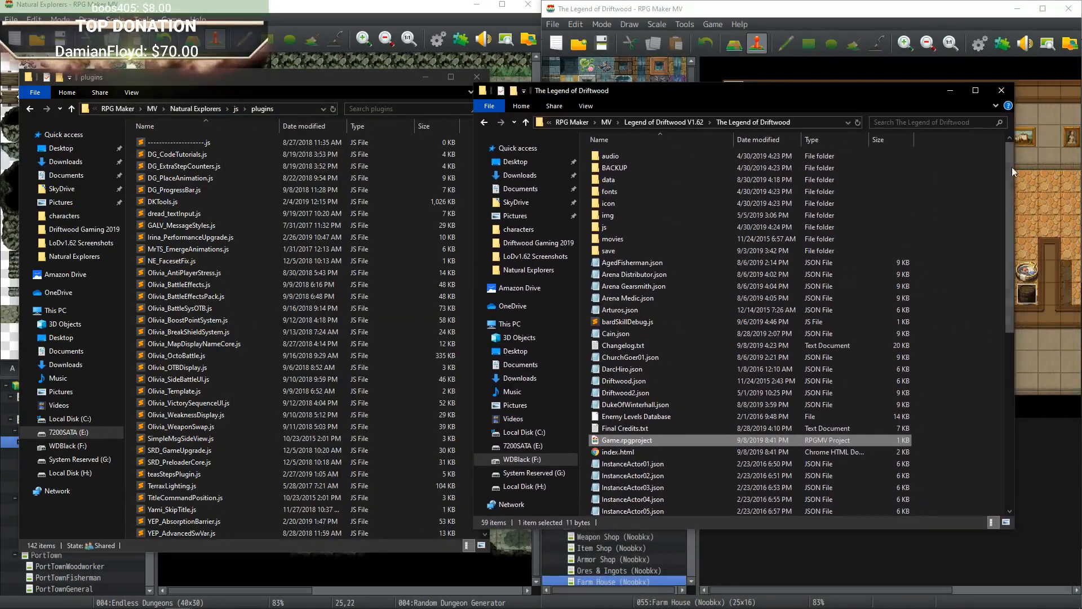
{"action": "left_click_drag", "start_coordinate": [1015, 176], "coordinate": [949, 177]}
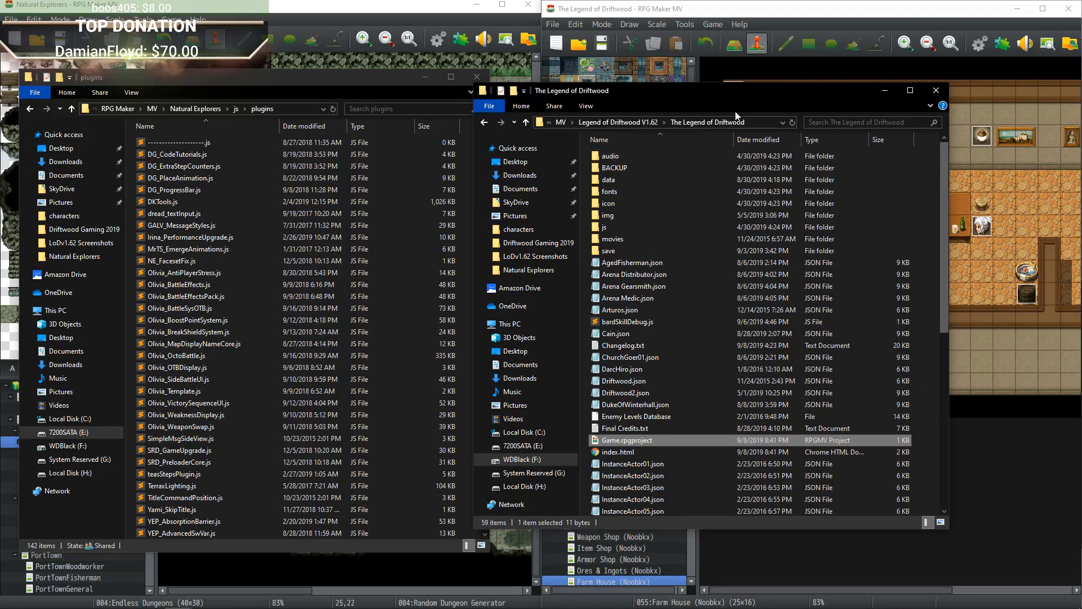
{"action": "left_click_drag", "start_coordinate": [712, 93], "coordinate": [811, 80]}
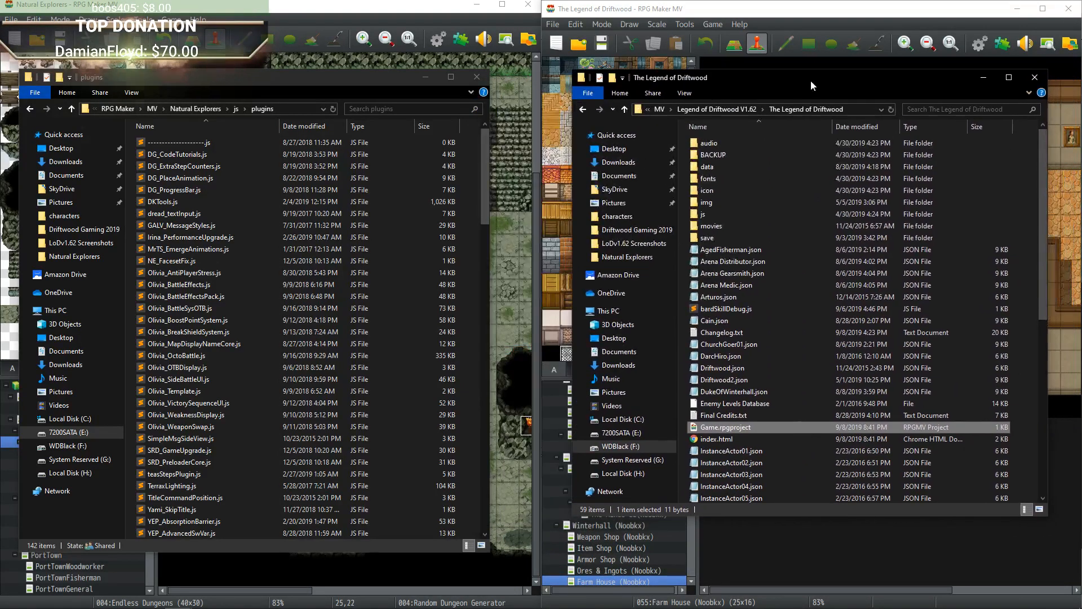
Browse to the js\plugins folder of the Legend of Driftwood project.
{"action": "double_click", "coordinate": [713, 201]}
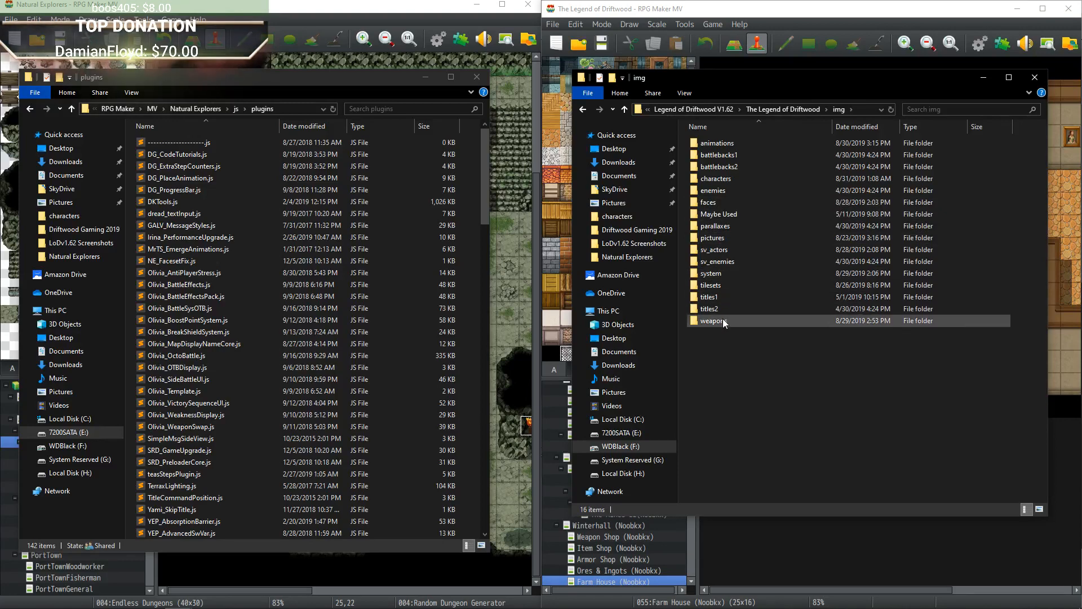
{"action": "left_click", "coordinate": [785, 109]}
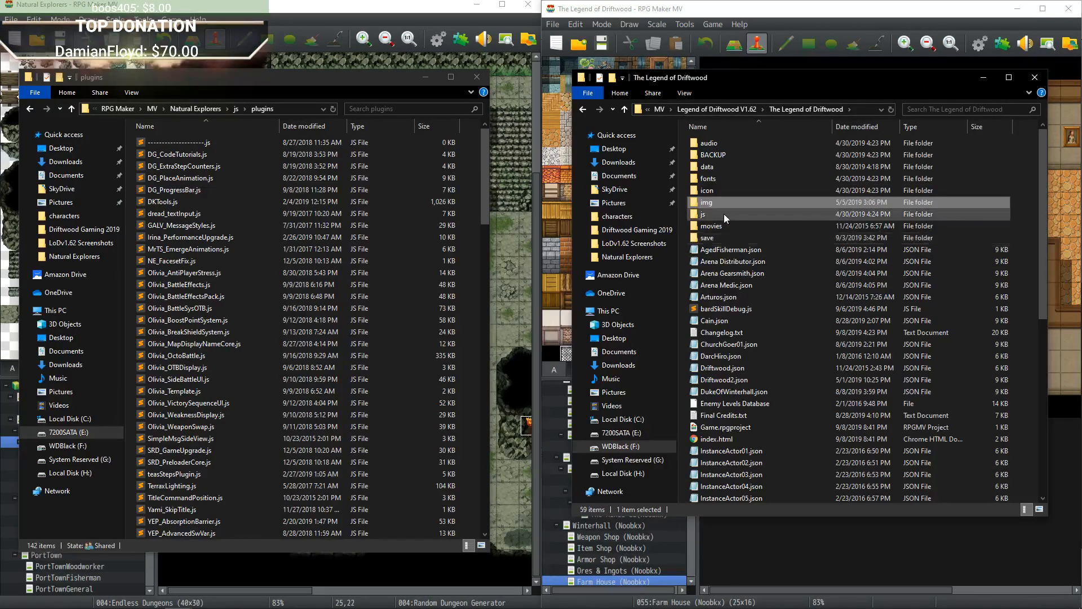
{"action": "double_click", "coordinate": [724, 215]}
{"action": "double_click", "coordinate": [710, 166]}
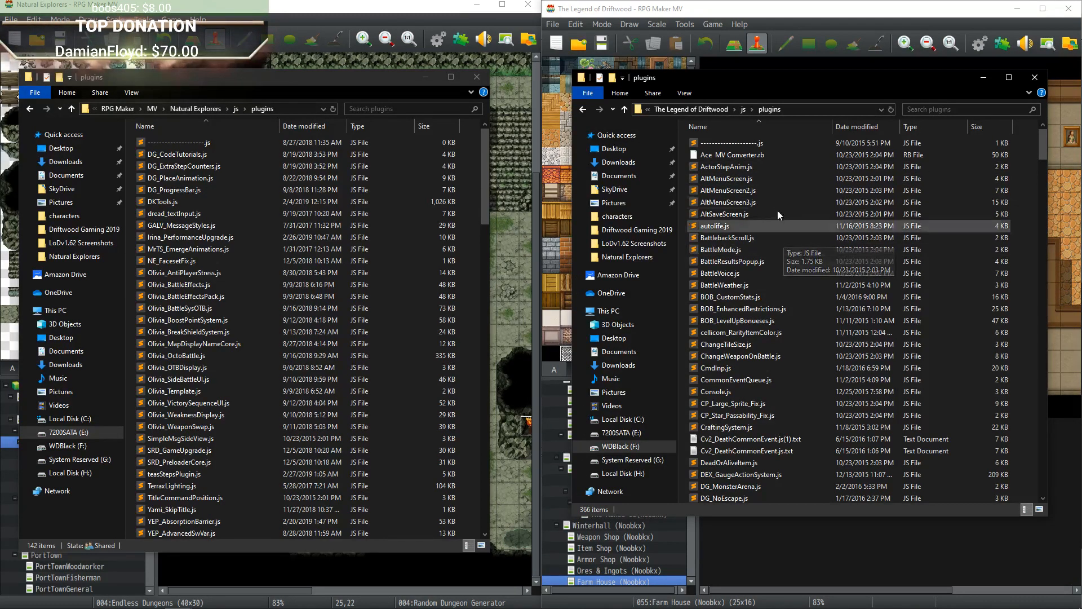
Copy YEP_X_CoreUpdatesOpt.js from Legend of Driftwood's plugins folder into Natural Explorers' plugins folder, replacing the existing file.
{"action": "scroll", "coordinate": [772, 217], "scroll_direction": "down", "scroll_amount": 8}
{"action": "scroll", "coordinate": [768, 220], "scroll_direction": "up", "scroll_amount": 8}
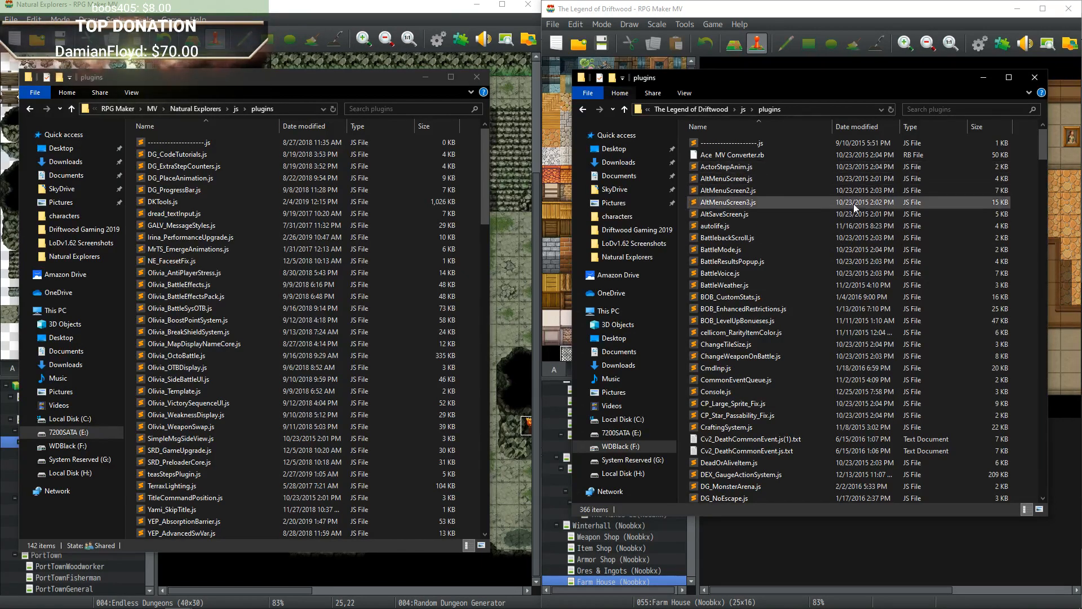
{"action": "scroll", "coordinate": [853, 207], "scroll_direction": "down", "scroll_amount": 20}
{"action": "scroll", "coordinate": [846, 211], "scroll_direction": "down", "scroll_amount": 20}
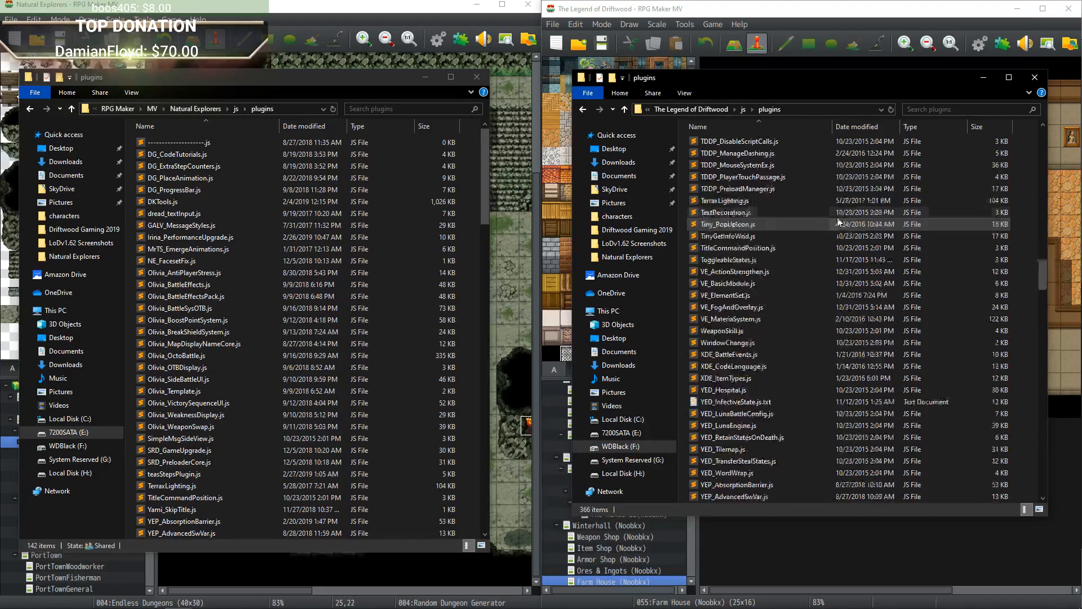
{"action": "scroll", "coordinate": [758, 282], "scroll_direction": "up", "scroll_amount": 5}
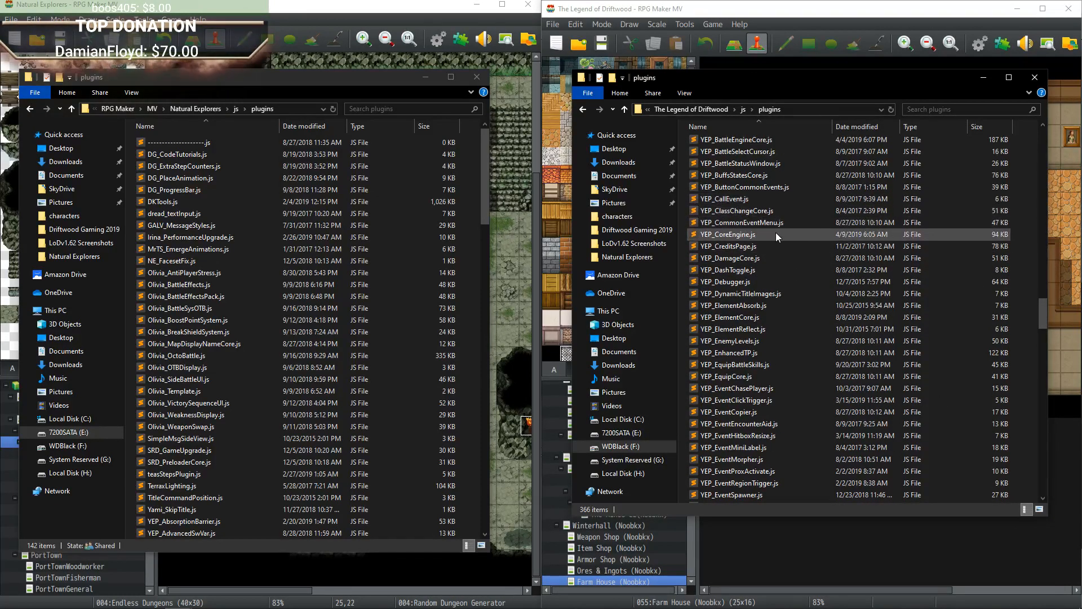
{"action": "scroll", "coordinate": [776, 254], "scroll_direction": "down", "scroll_amount": 20}
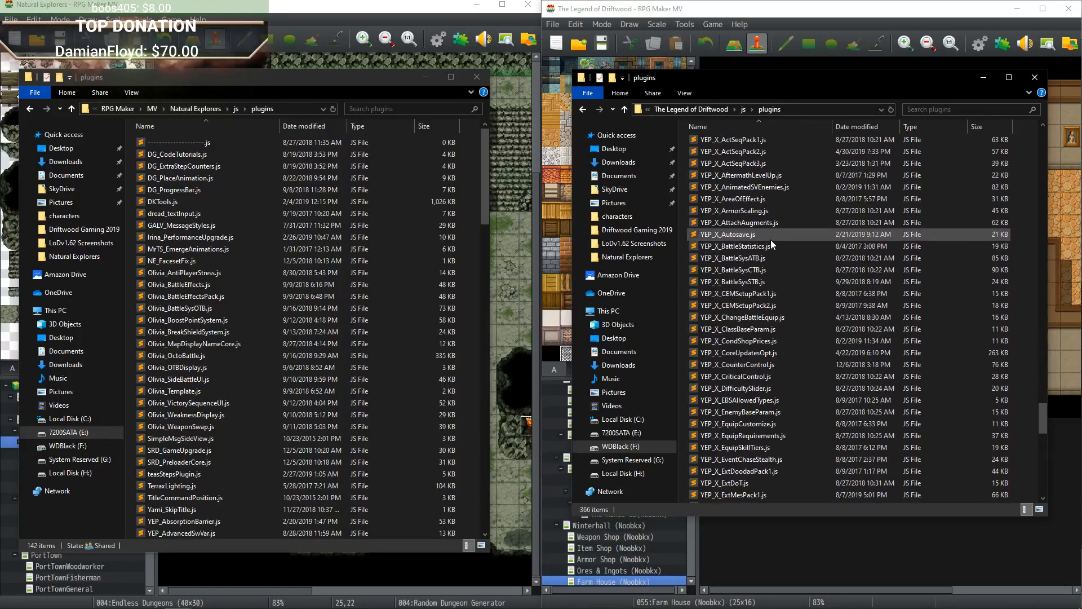
{"action": "scroll", "coordinate": [772, 243], "scroll_direction": "up", "scroll_amount": 3}
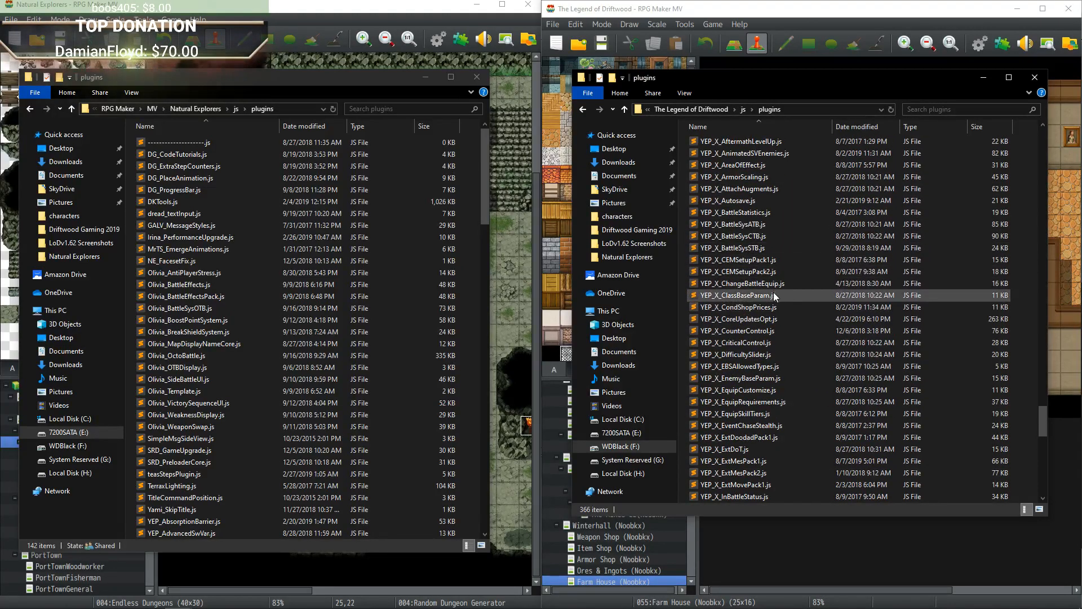
{"action": "left_click", "coordinate": [773, 324]}
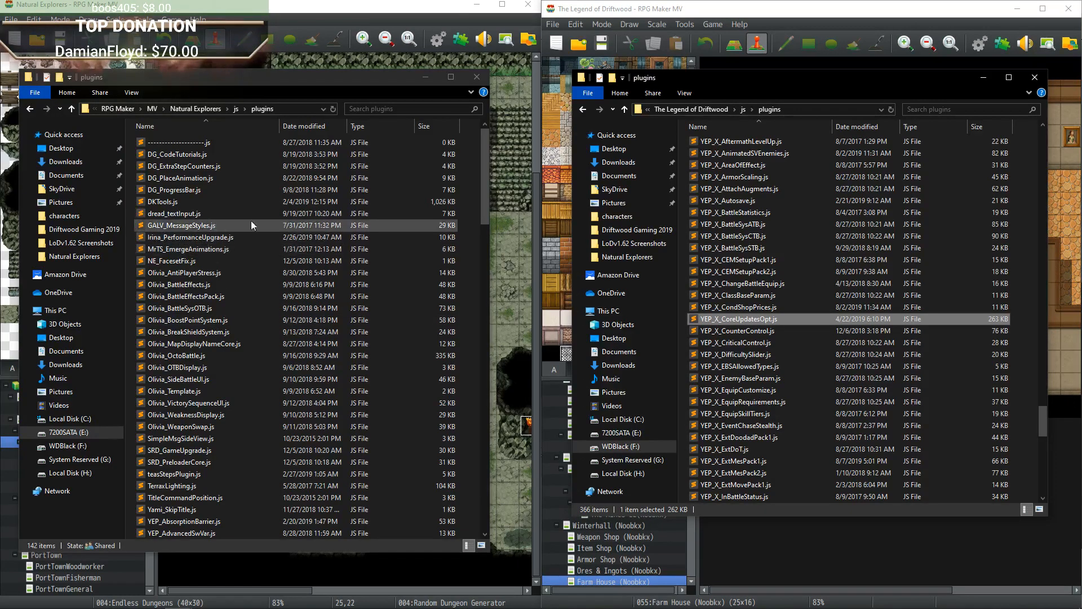
{"action": "scroll", "coordinate": [131, 283], "scroll_direction": "down", "scroll_amount": 8}
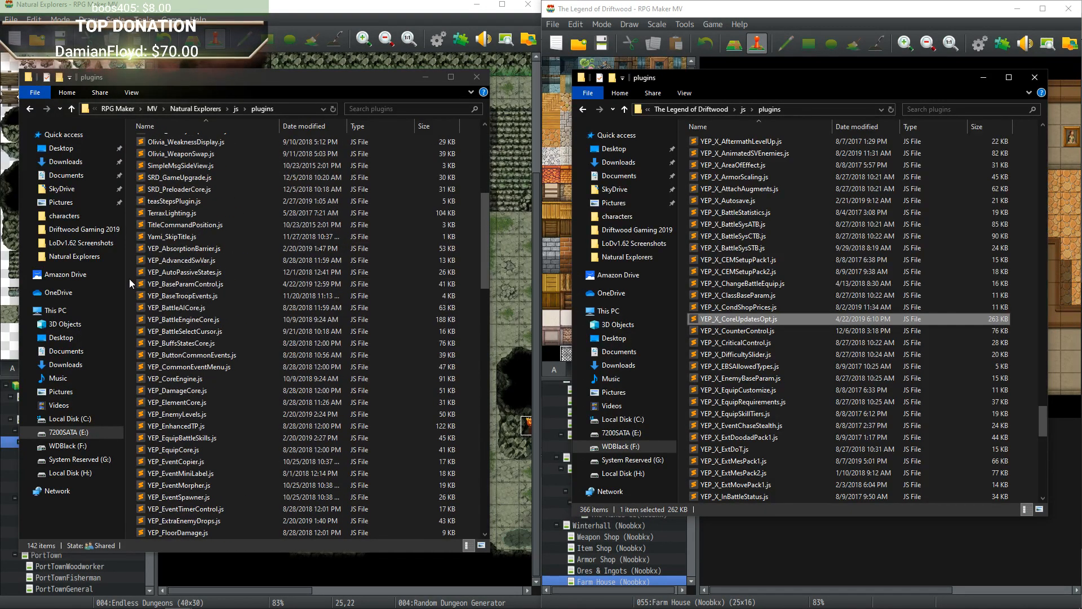
{"action": "scroll", "coordinate": [128, 277], "scroll_direction": "down", "scroll_amount": 5}
{"action": "left_click", "coordinate": [128, 276]}
{"action": "key", "text": "ctrl+v"}
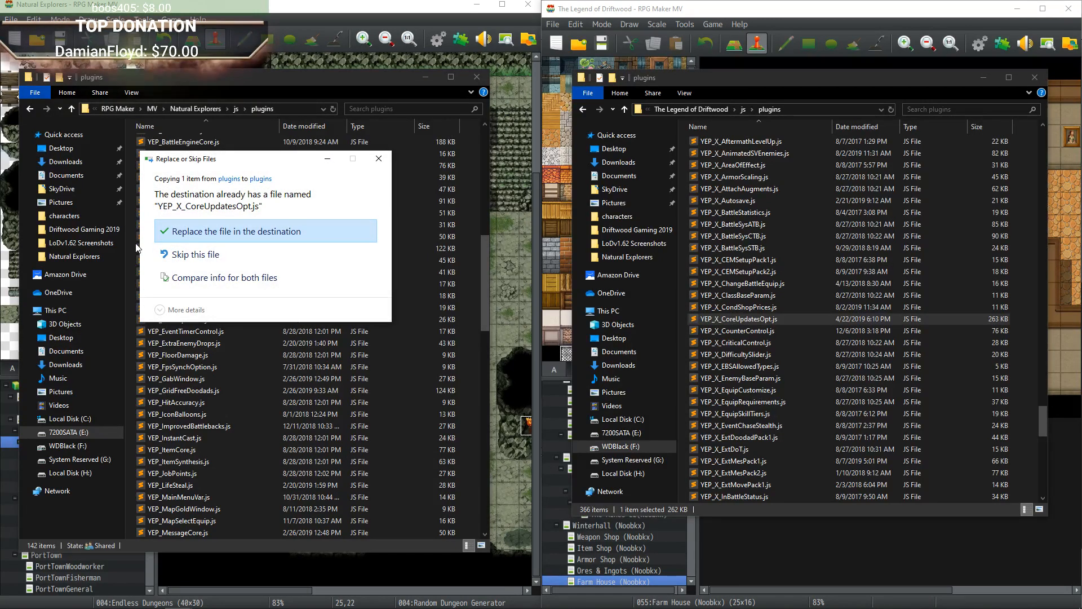
{"action": "left_click", "coordinate": [252, 235]}
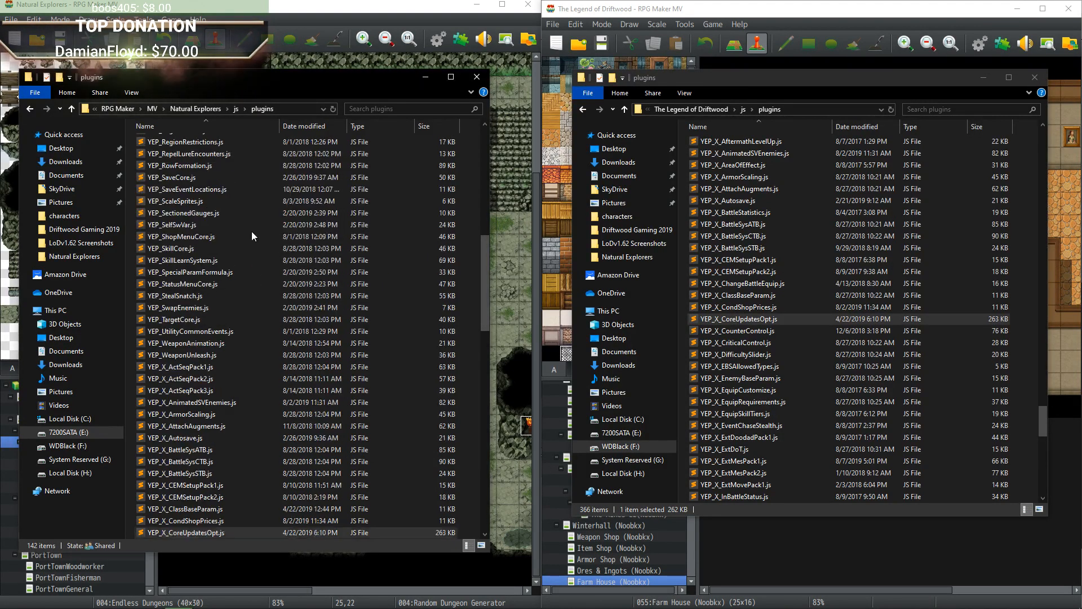
Minimize the Natural Explorers plugins folder and refresh the YEP_X_CoreUpdatesOpt entry in that project's Plugin Manager.
{"action": "left_click", "coordinate": [425, 76]}
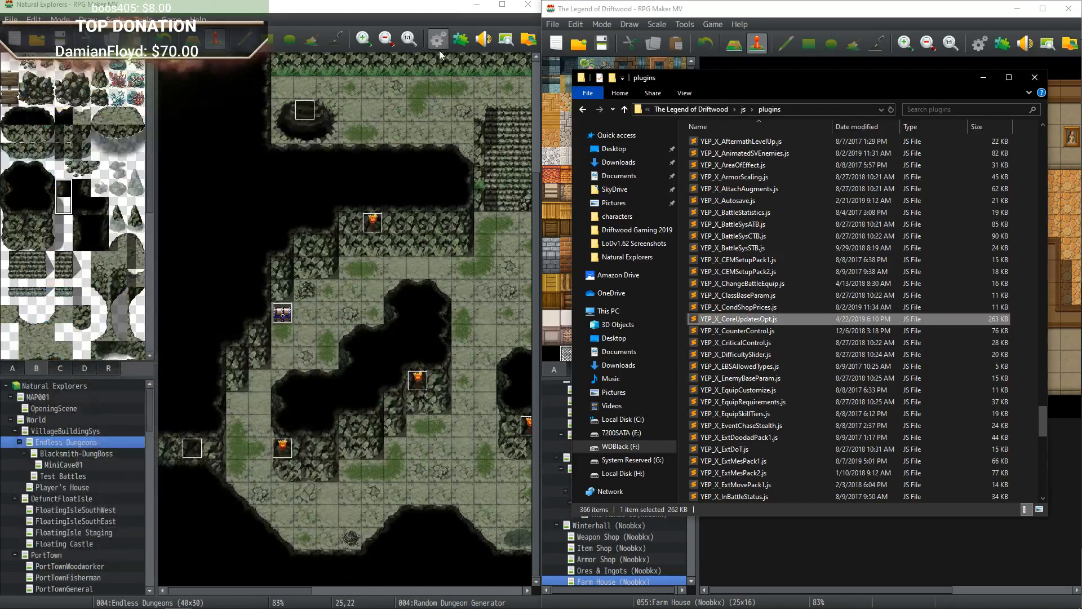
{"action": "left_click", "coordinate": [460, 39]}
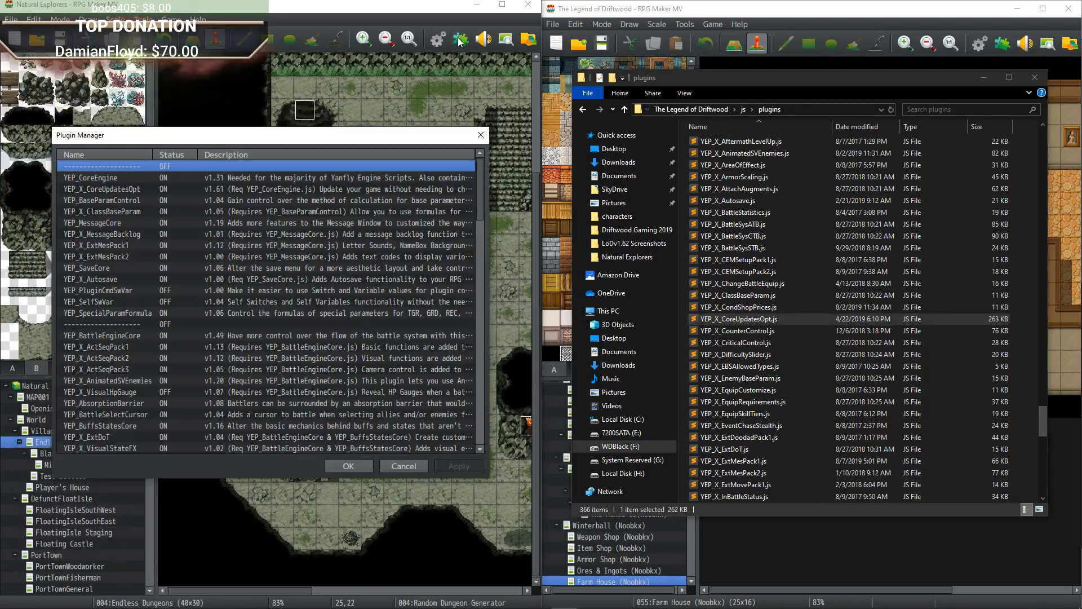
{"action": "double_click", "coordinate": [223, 189]}
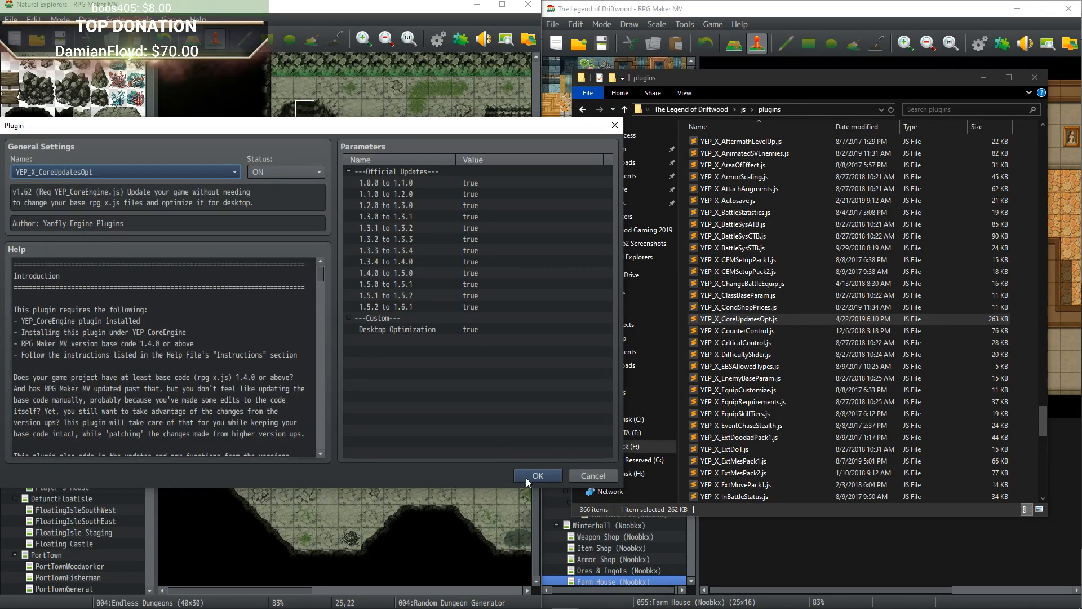
{"action": "left_click", "coordinate": [526, 478]}
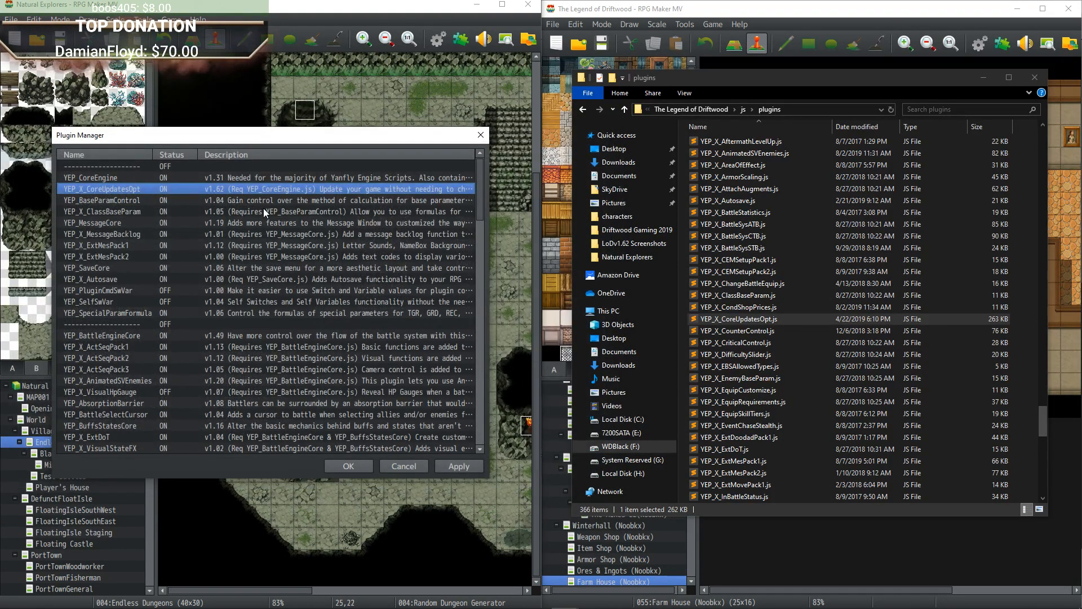
Reopen Legend of Driftwood's Plugin Manager and compare the YEP_MessageCore and YEP_BattleEngineCore versions with those in Natural Explorers.
{"action": "left_click", "coordinate": [984, 81]}
{"action": "left_click", "coordinate": [983, 78]}
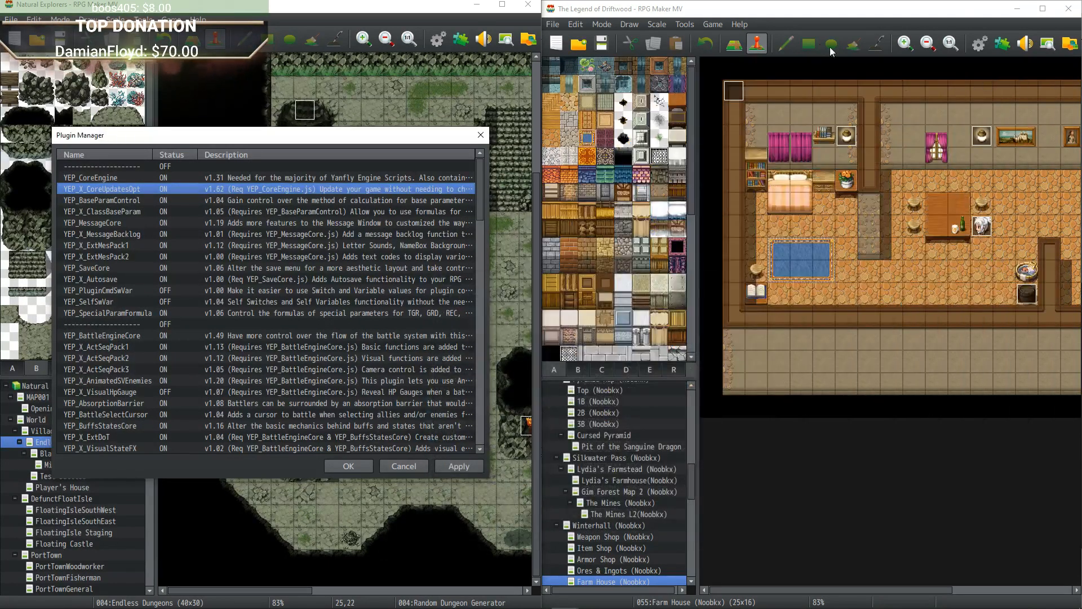
{"action": "left_click", "coordinate": [1003, 44]}
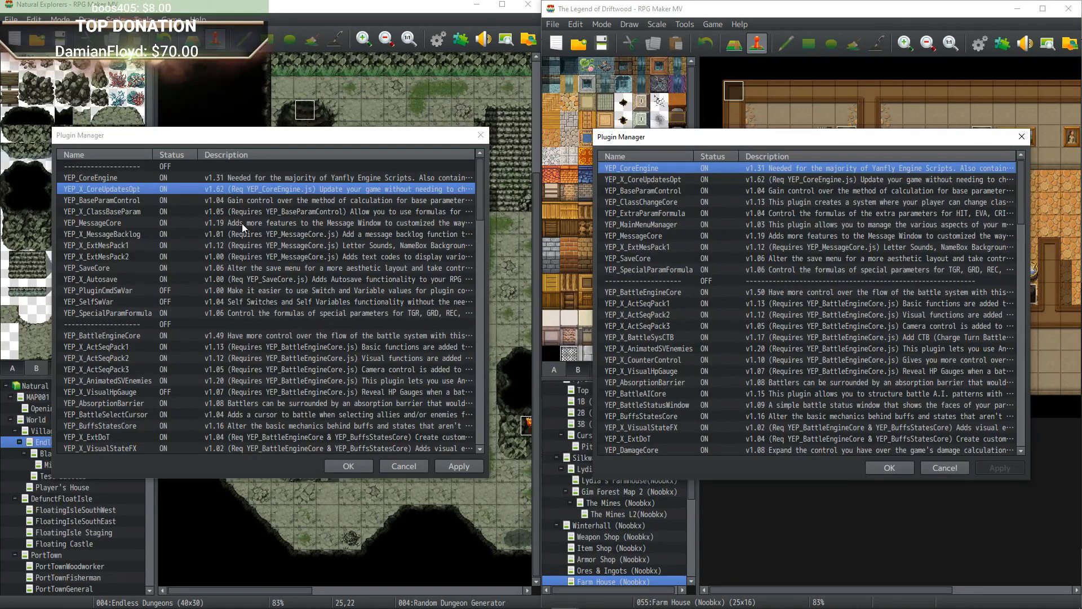
{"action": "left_click", "coordinate": [721, 236]}
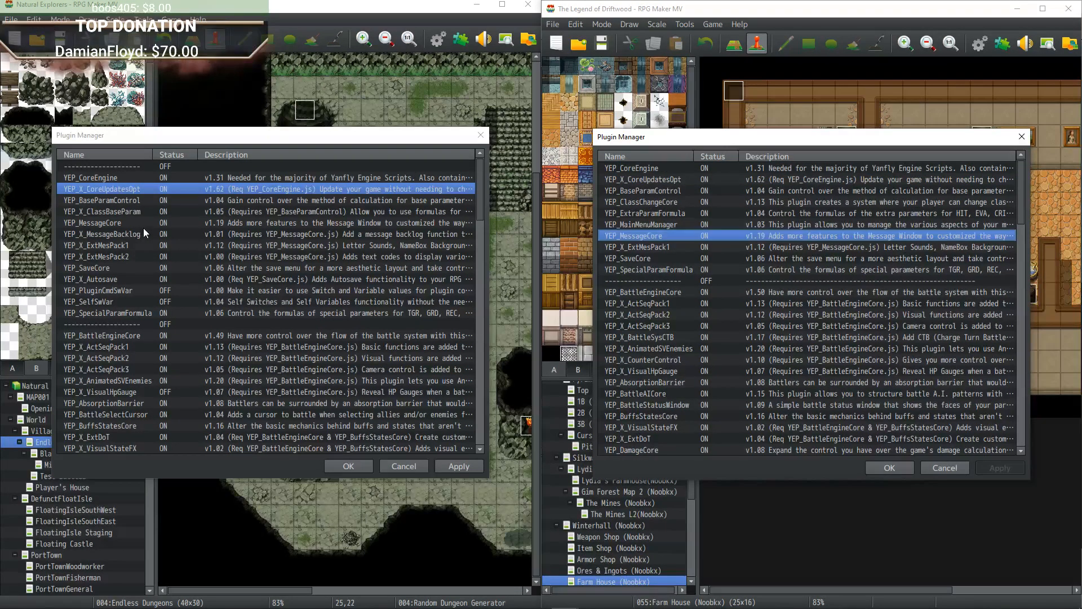
{"action": "left_click", "coordinate": [164, 223]}
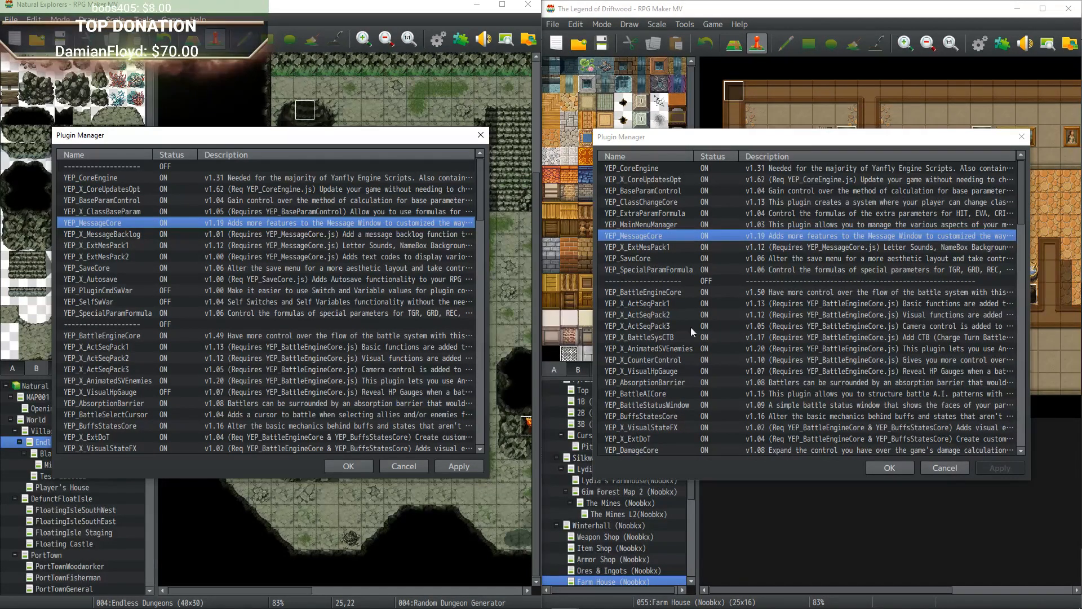
{"action": "scroll", "coordinate": [760, 337], "scroll_direction": "down", "scroll_amount": 1}
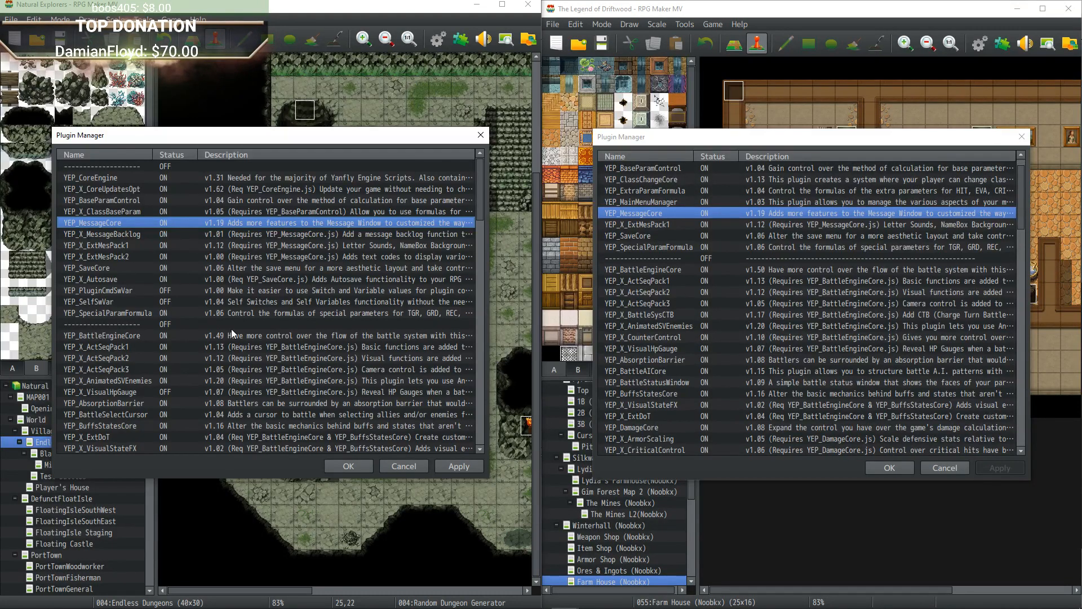
{"action": "left_click", "coordinate": [762, 268]}
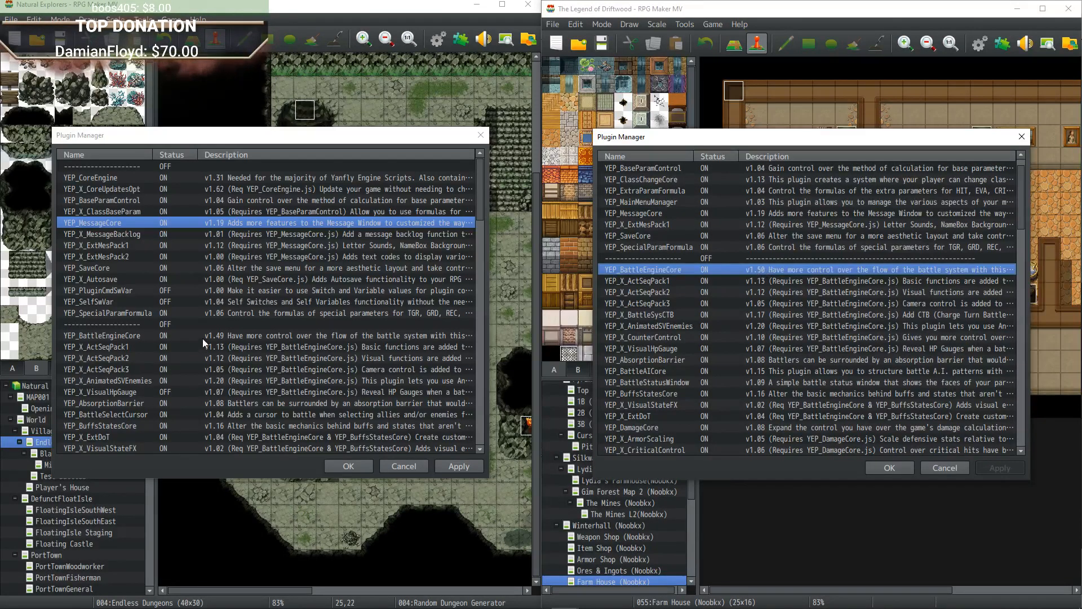
{"action": "scroll", "coordinate": [202, 338], "scroll_direction": "down", "scroll_amount": 2}
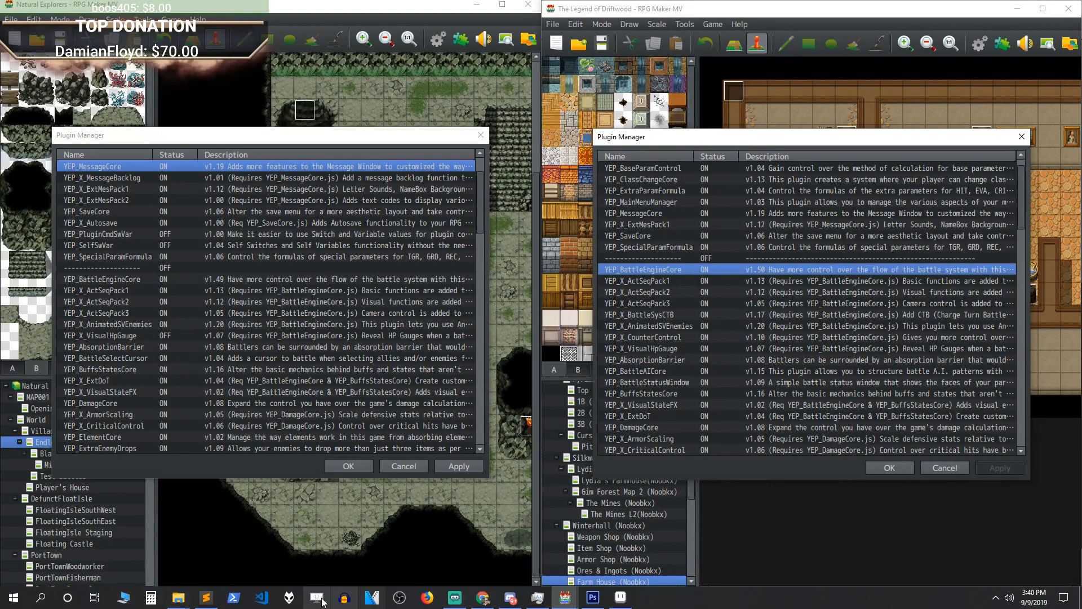
Bring back both plugins folders and copy Legend of Driftwood's YEP_BattleEngineCore.js into Natural Explorers' folder, replacing the existing file.
{"action": "mouse_move", "coordinate": [178, 596]}
{"action": "left_click", "coordinate": [251, 544]}
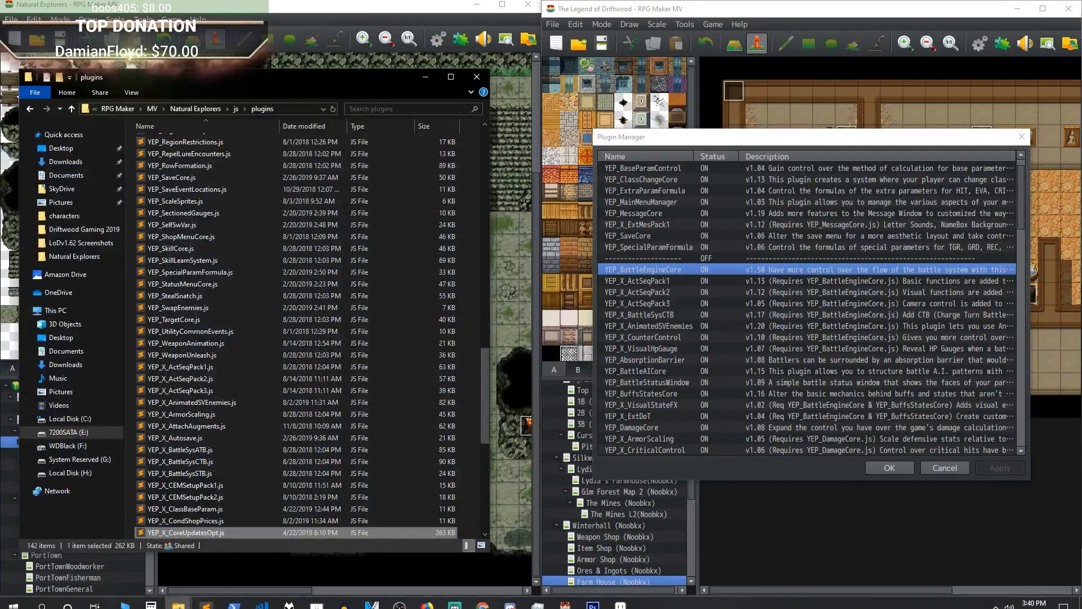
{"action": "left_click", "coordinate": [166, 551]}
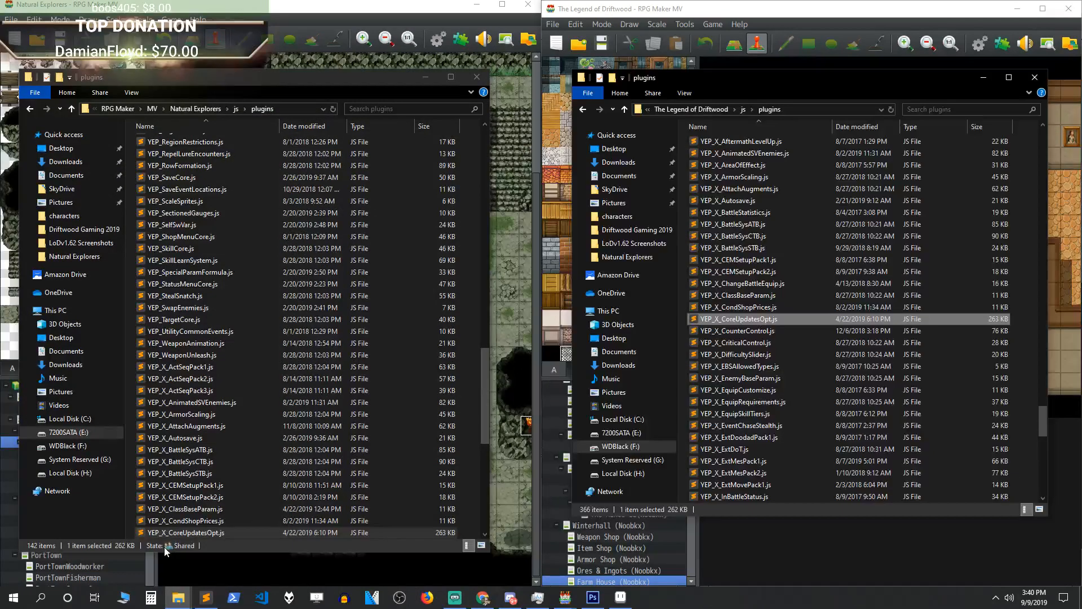
{"action": "scroll", "coordinate": [781, 296], "scroll_direction": "up", "scroll_amount": 1}
{"action": "scroll", "coordinate": [780, 292], "scroll_direction": "up", "scroll_amount": 20}
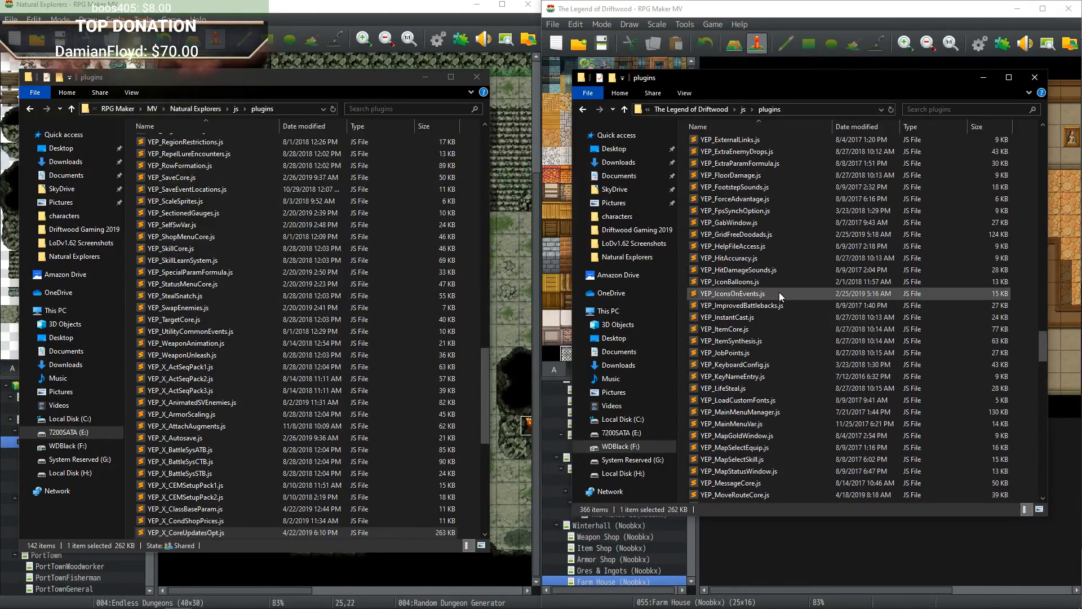
{"action": "scroll", "coordinate": [766, 253], "scroll_direction": "down", "scroll_amount": 2}
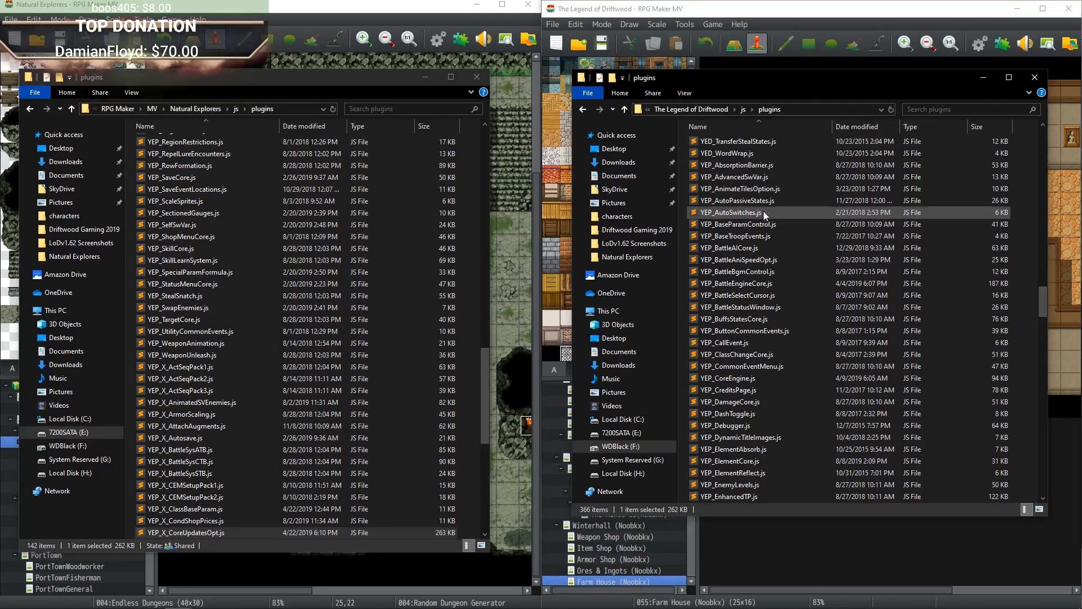
{"action": "left_click", "coordinate": [772, 283]}
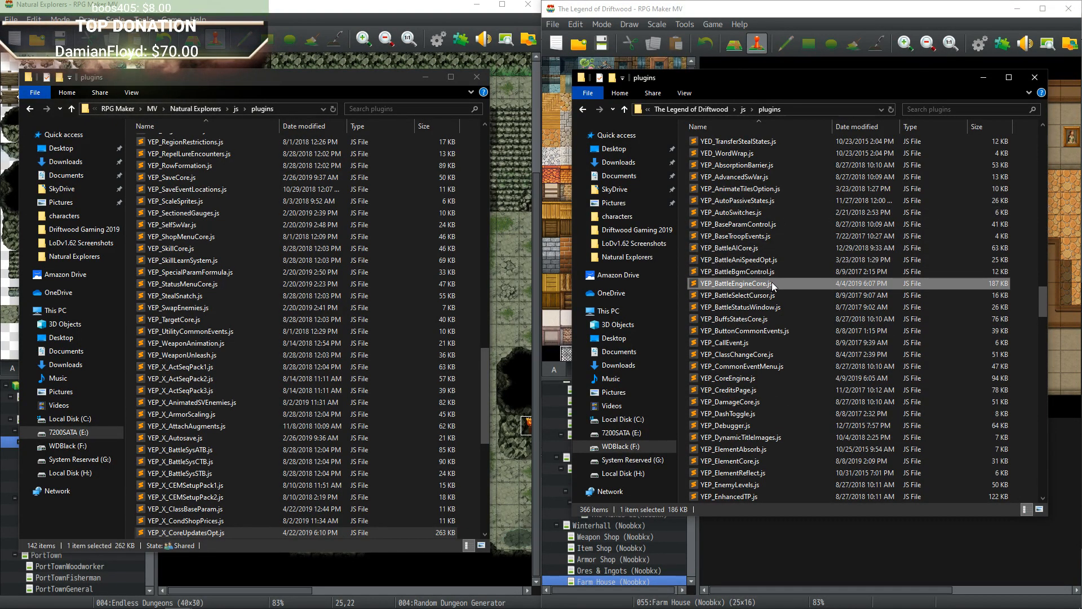
{"action": "left_click", "coordinate": [128, 265]}
{"action": "key", "text": "ctrl+v"}
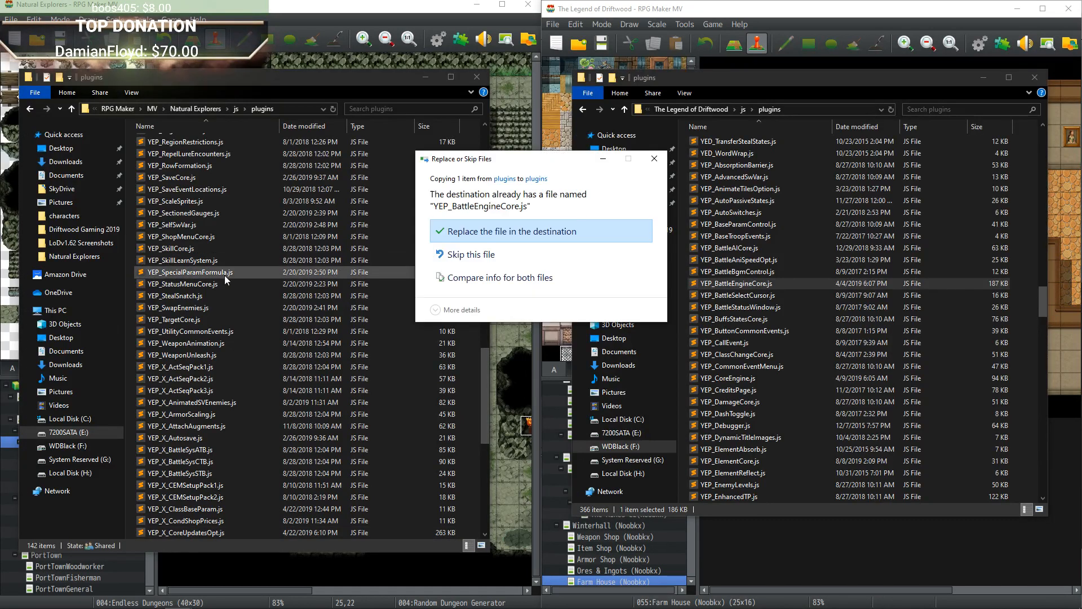
{"action": "left_click", "coordinate": [504, 233]}
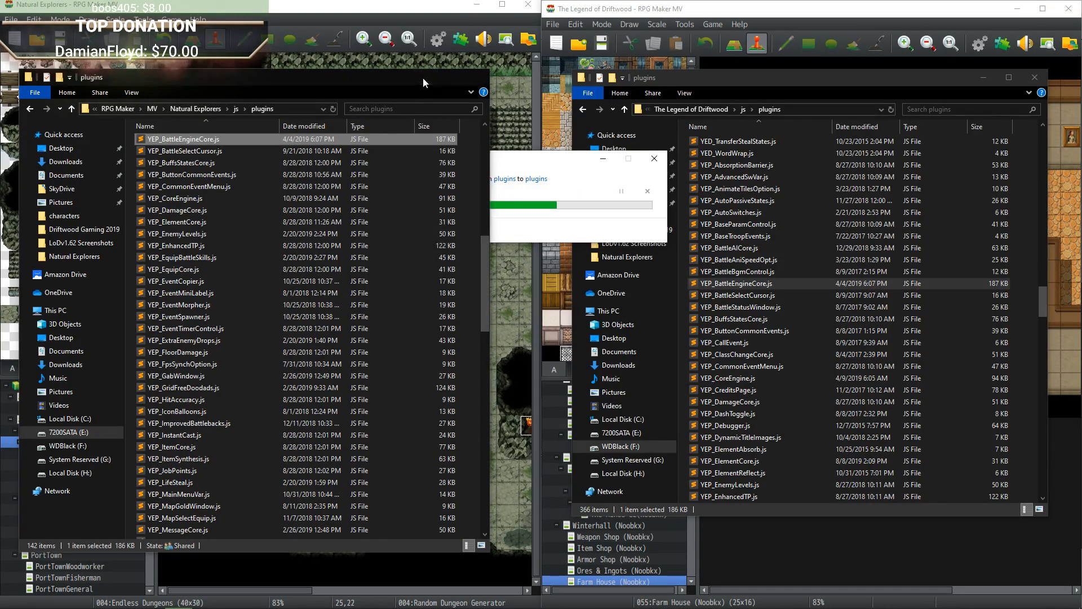
Minimize both plugins folders and refresh the YEP_BattleEngineCore entry in Natural Explorers' Plugin Manager.
{"action": "left_click", "coordinate": [424, 77]}
{"action": "left_click", "coordinate": [983, 77]}
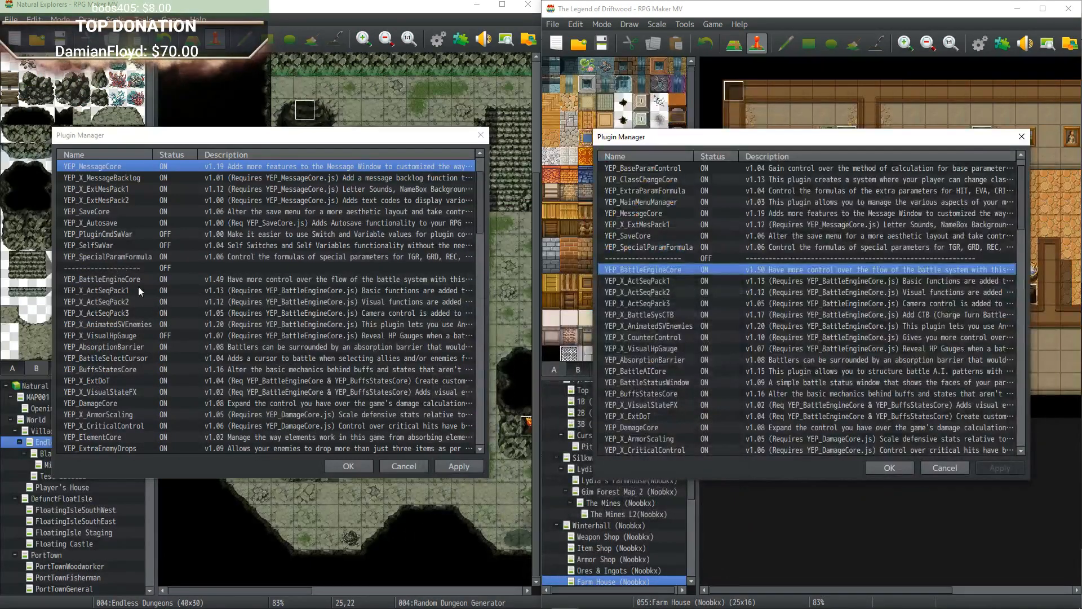
{"action": "double_click", "coordinate": [218, 279]}
{"action": "left_click", "coordinate": [524, 477]}
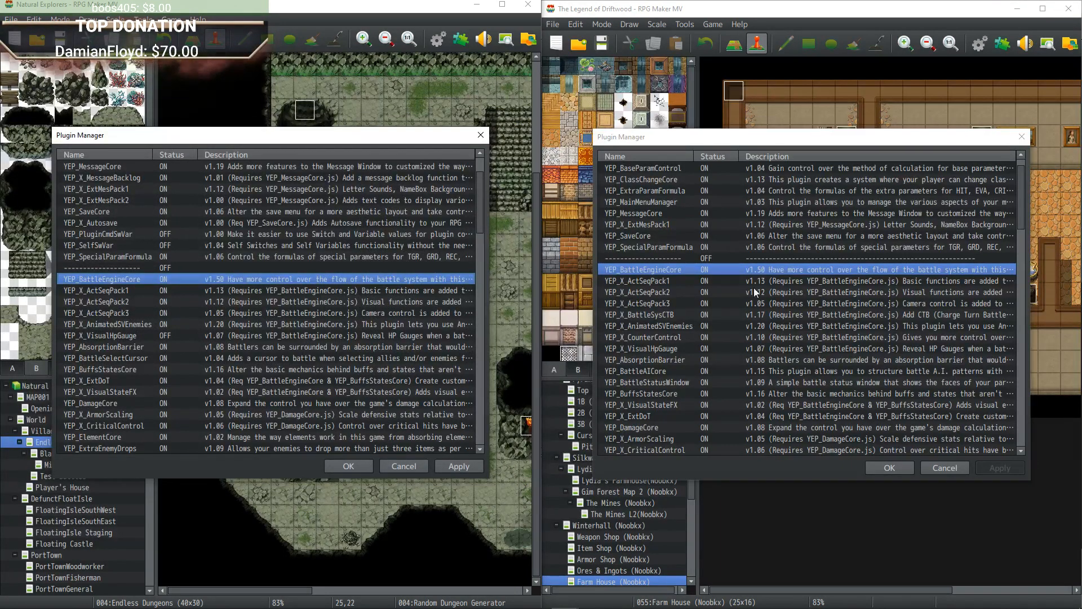
Compare the versions of the battle plugins, including YEP_X_AnimatedSVEnemies and the DamageCore extensions, between the two projects' Plugin Managers.
{"action": "left_click", "coordinate": [767, 316]}
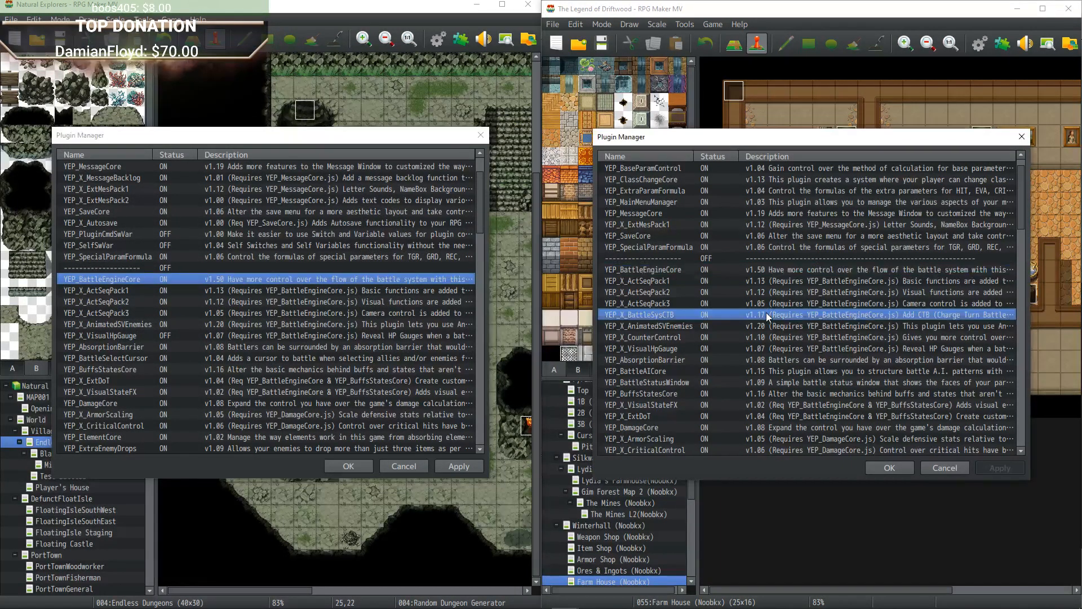
{"action": "left_click", "coordinate": [205, 325]}
{"action": "left_click", "coordinate": [732, 324]}
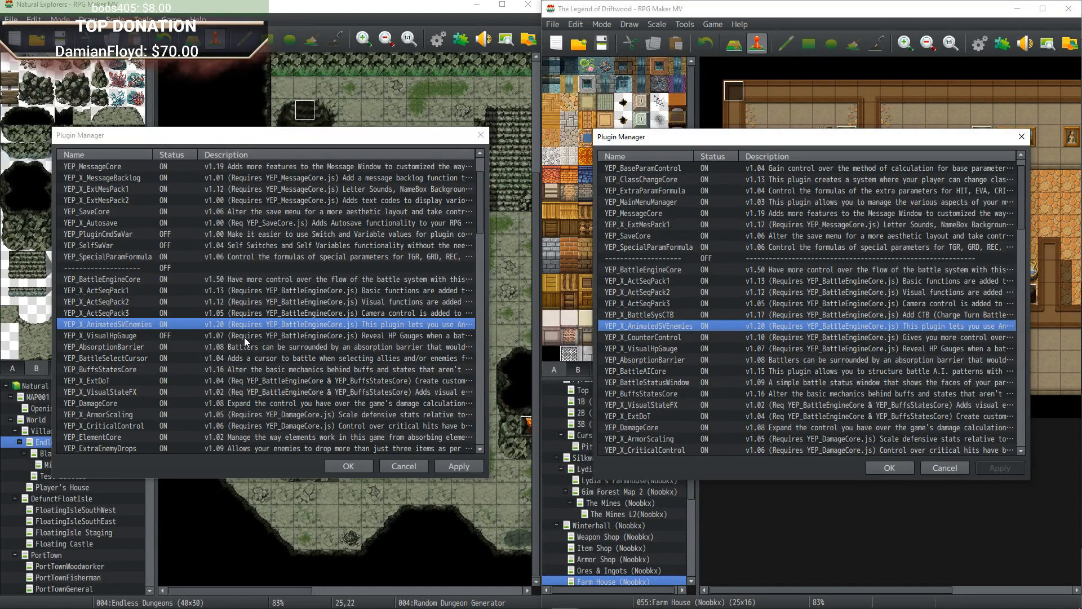
{"action": "scroll", "coordinate": [245, 337], "scroll_direction": "down", "scroll_amount": 1}
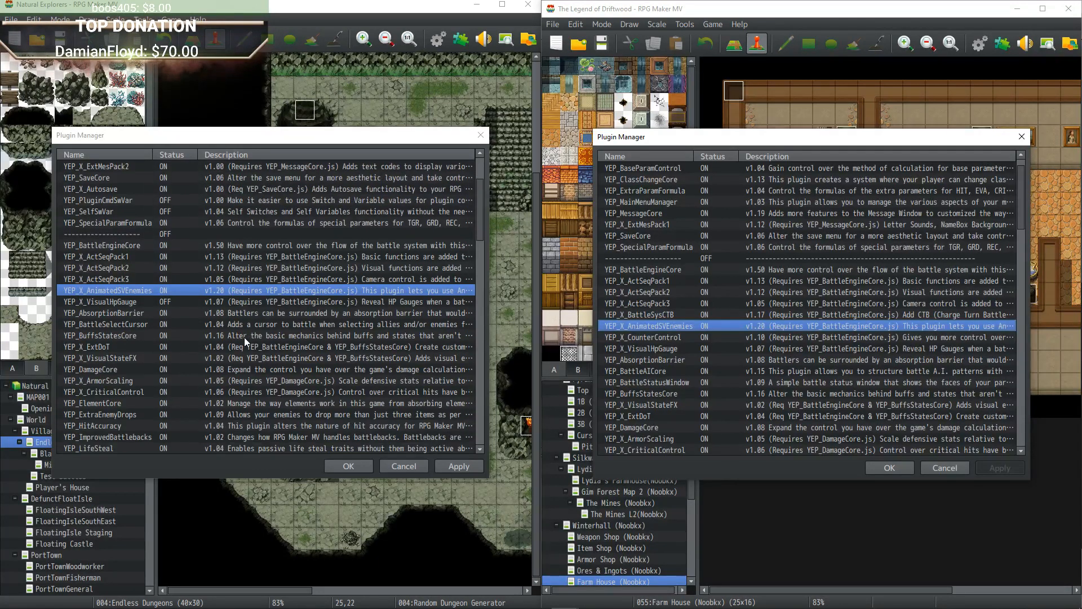
{"action": "scroll", "coordinate": [732, 350], "scroll_direction": "down", "scroll_amount": 3}
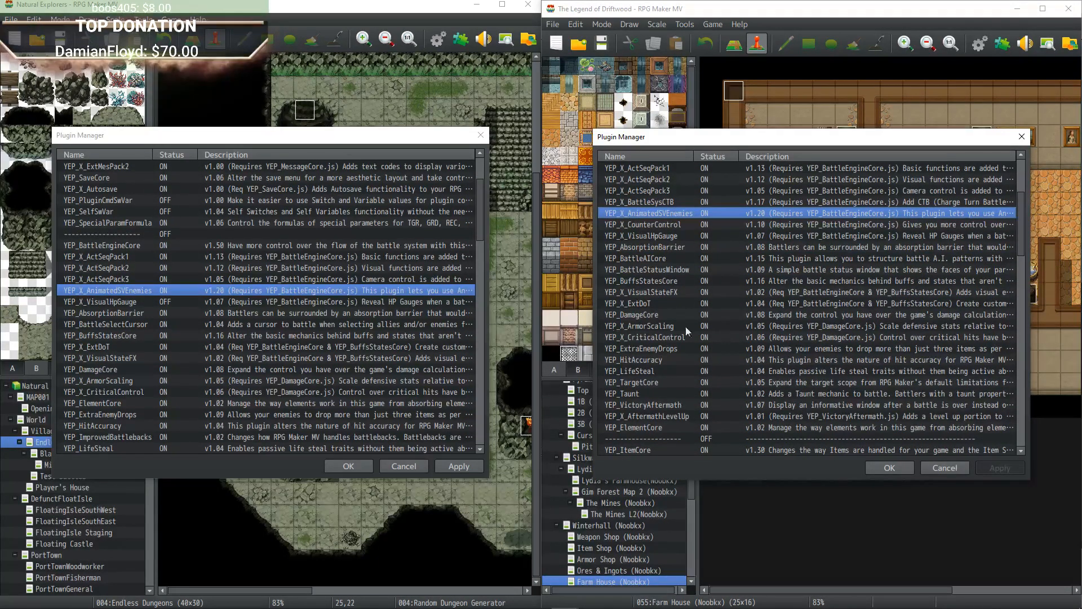
{"action": "scroll", "coordinate": [374, 325], "scroll_direction": "down", "scroll_amount": 1}
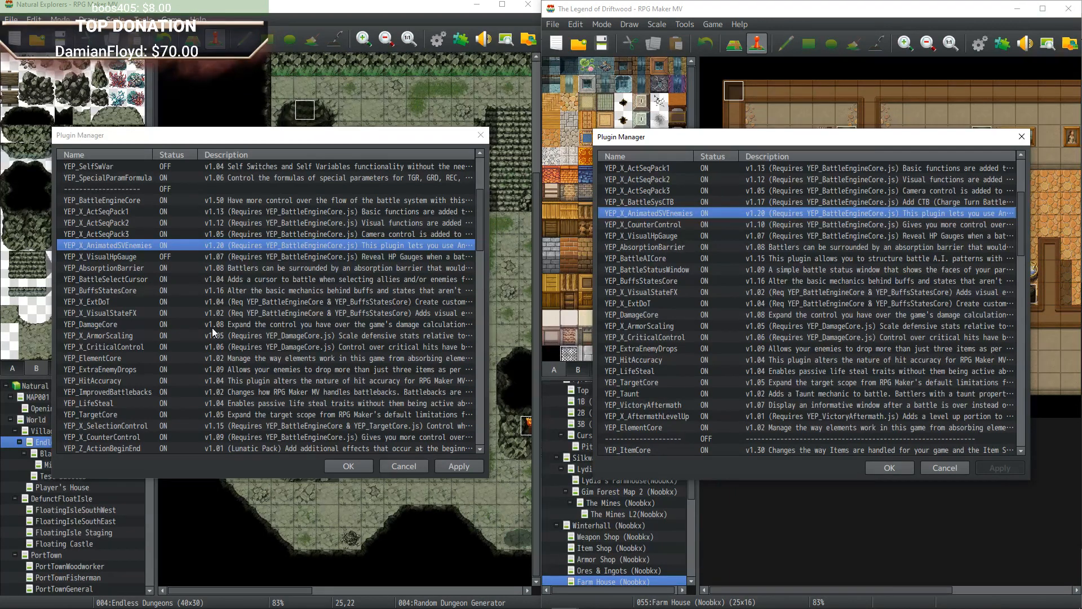
{"action": "scroll", "coordinate": [212, 327], "scroll_direction": "down", "scroll_amount": 1}
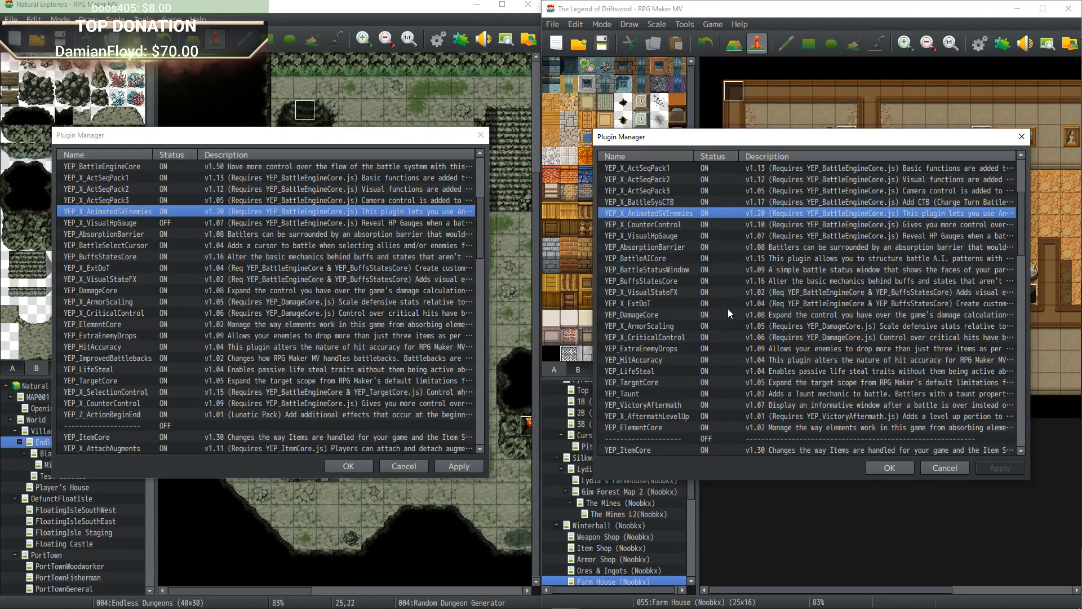
{"action": "scroll", "coordinate": [785, 312], "scroll_direction": "down", "scroll_amount": 1}
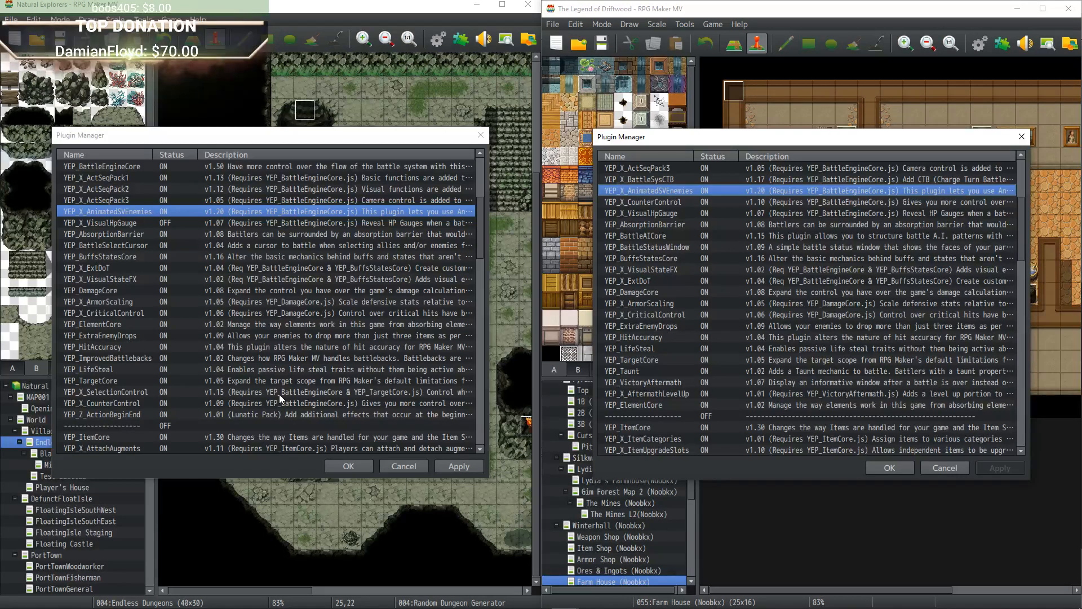
Compare the versions of the item, shop and skill plugins in both projects' Plugin Managers.
{"action": "scroll", "coordinate": [279, 395], "scroll_direction": "down", "scroll_amount": 4}
{"action": "scroll", "coordinate": [829, 305], "scroll_direction": "down", "scroll_amount": 2}
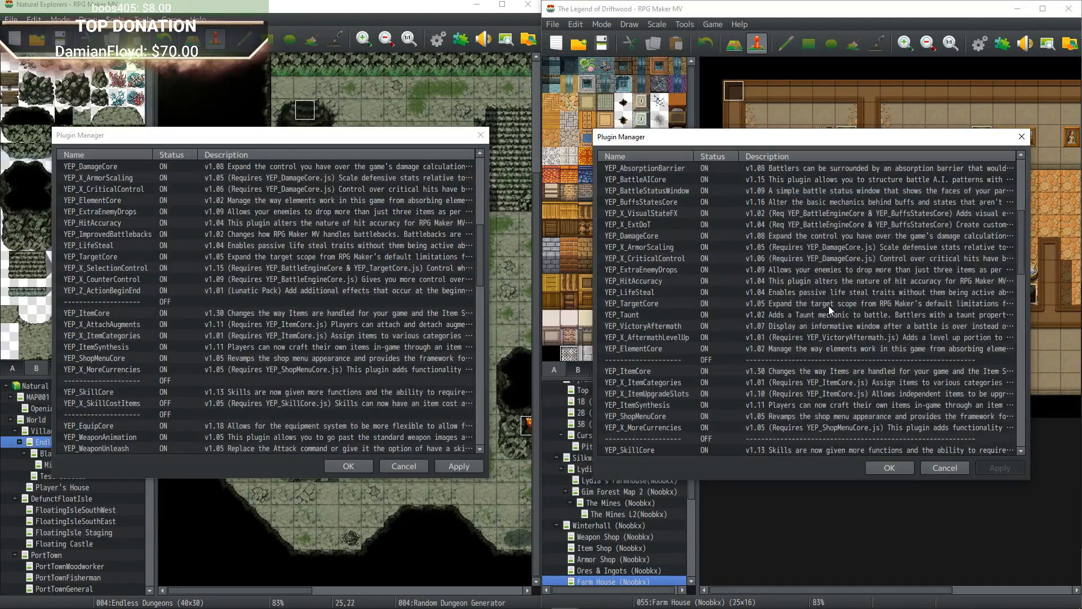
{"action": "scroll", "coordinate": [829, 306], "scroll_direction": "down", "scroll_amount": 2}
{"action": "scroll", "coordinate": [181, 343], "scroll_direction": "down", "scroll_amount": 1}
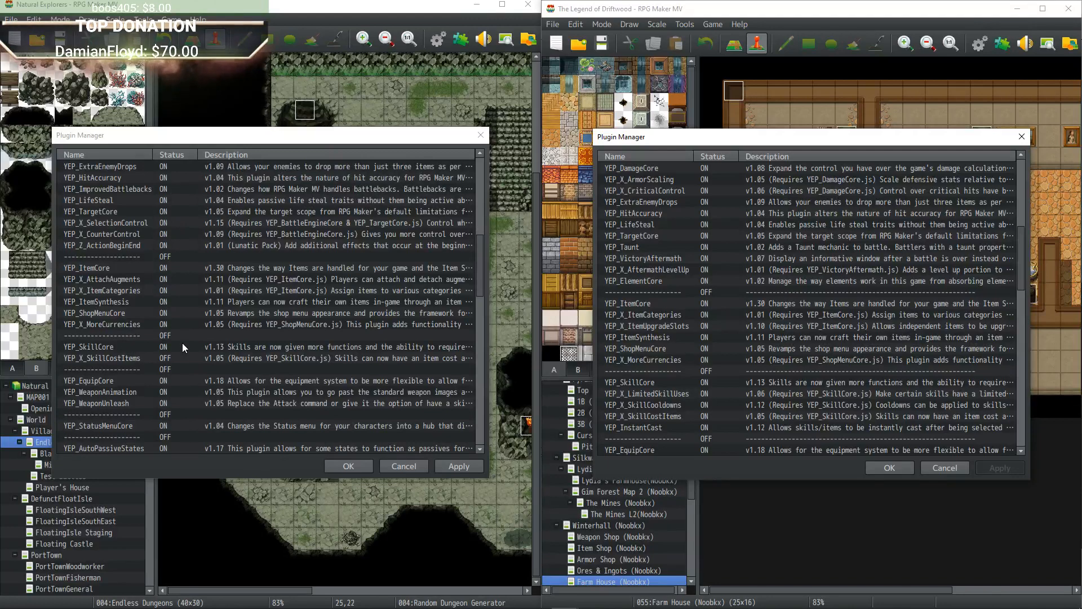
{"action": "scroll", "coordinate": [181, 342], "scroll_direction": "down", "scroll_amount": 2}
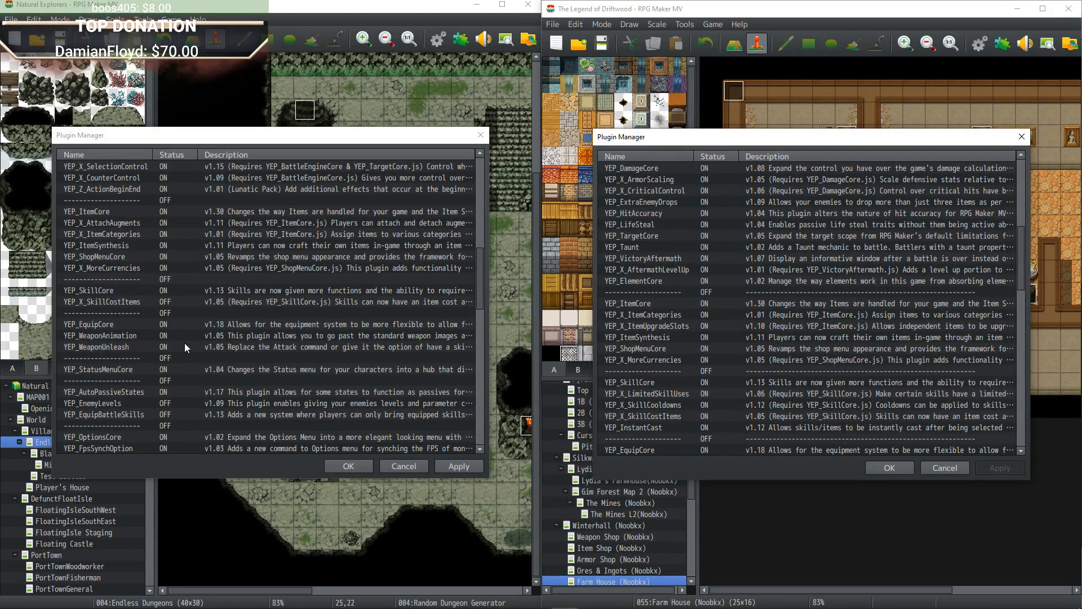
{"action": "scroll", "coordinate": [716, 325], "scroll_direction": "down", "scroll_amount": 4}
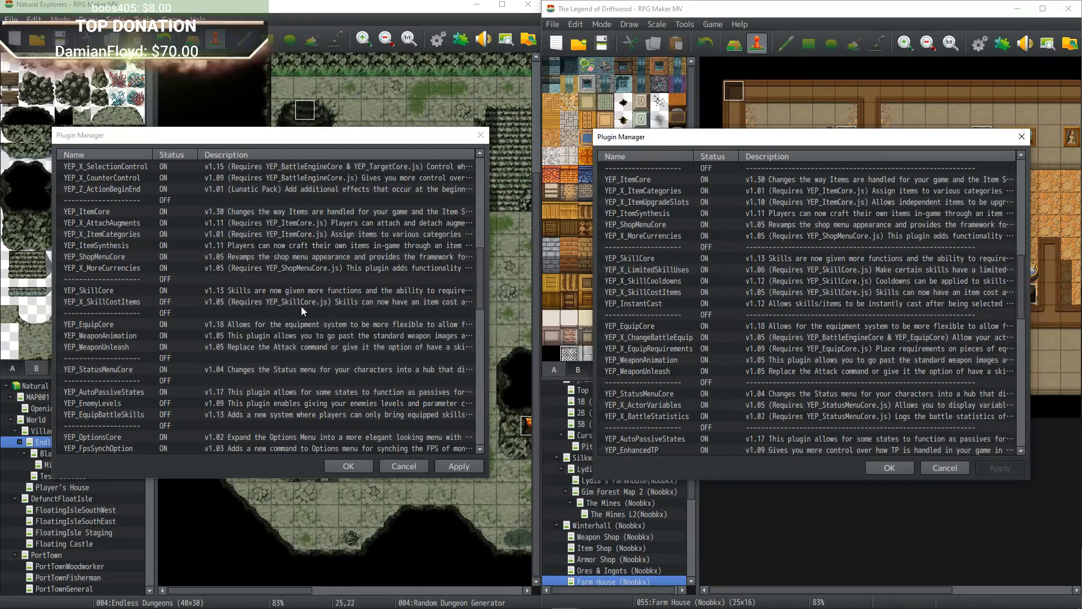
{"action": "scroll", "coordinate": [301, 306], "scroll_direction": "down", "scroll_amount": 1}
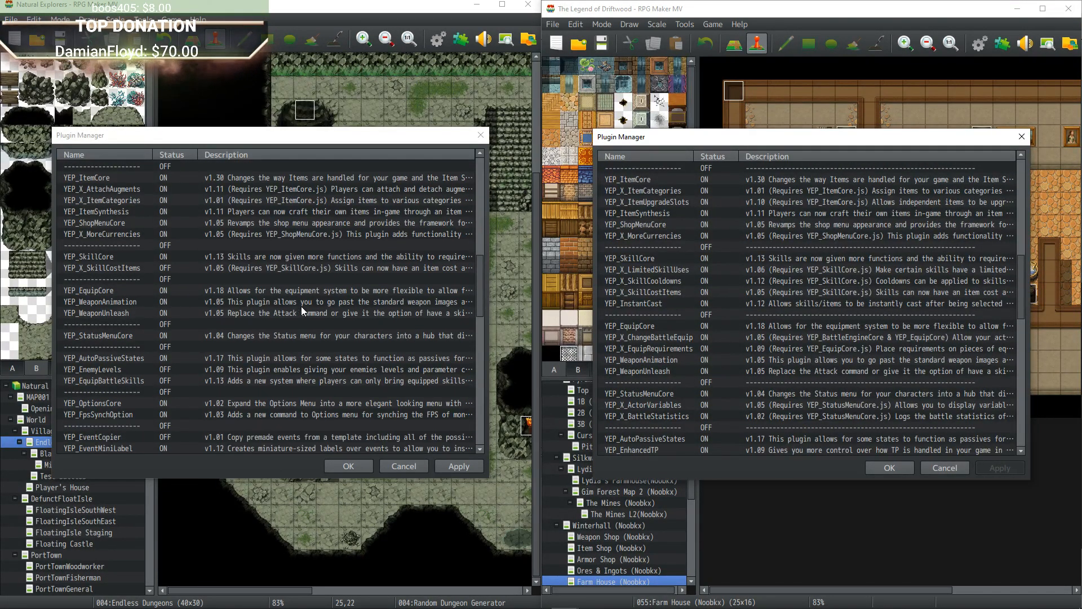
Check the equipment, status, options and event plugin versions in Natural Explorers against those in Legend of Driftwood.
{"action": "scroll", "coordinate": [820, 290], "scroll_direction": "down", "scroll_amount": 2}
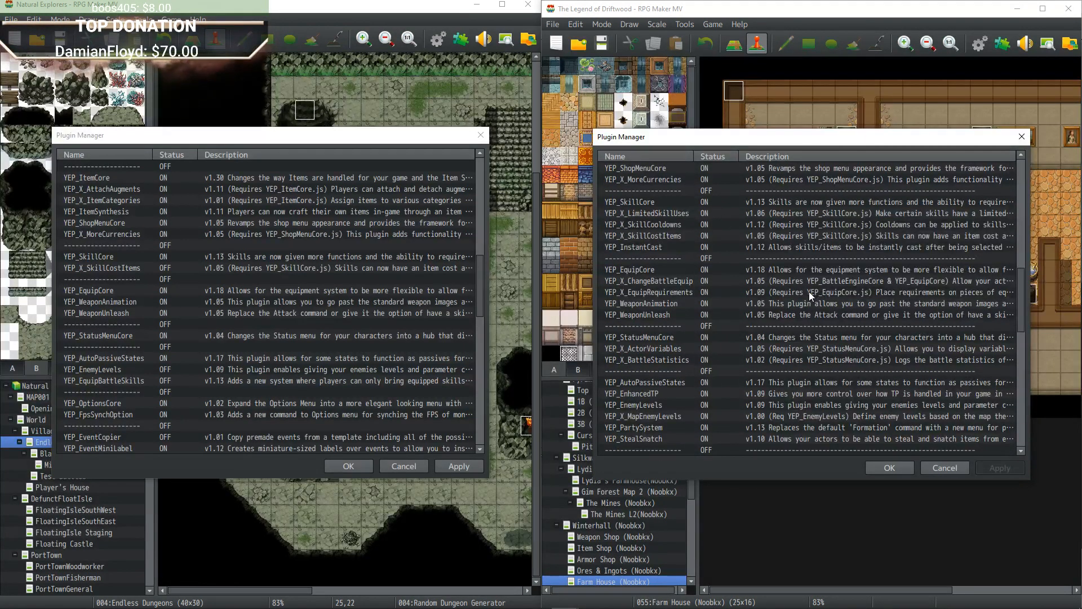
{"action": "scroll", "coordinate": [784, 293], "scroll_direction": "down", "scroll_amount": 2}
{"action": "scroll", "coordinate": [228, 299], "scroll_direction": "down", "scroll_amount": 1}
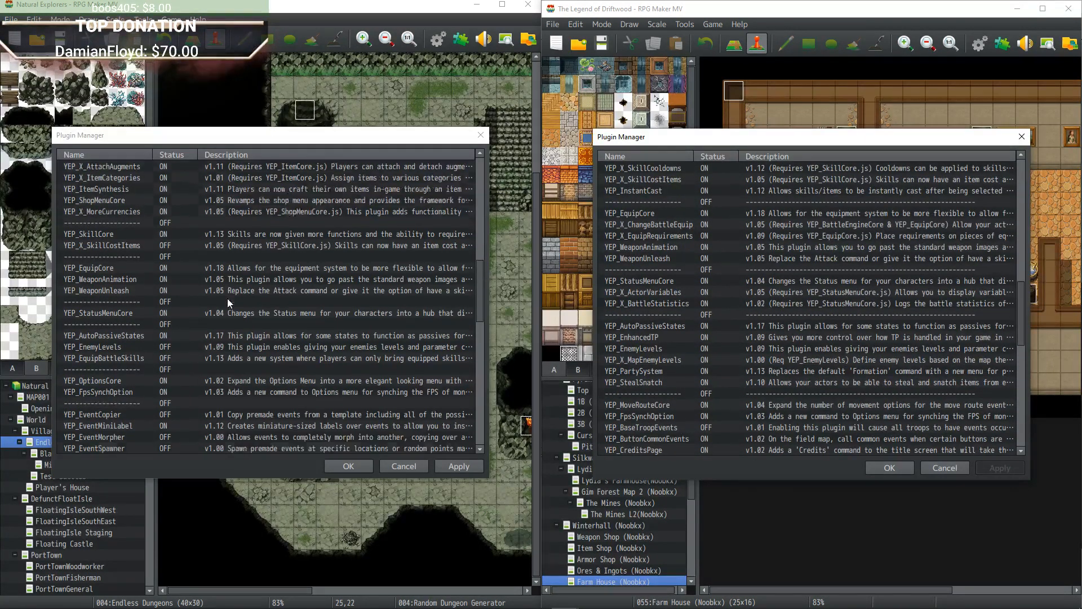
{"action": "scroll", "coordinate": [228, 299], "scroll_direction": "down", "scroll_amount": 1}
{"action": "scroll", "coordinate": [739, 292], "scroll_direction": "down", "scroll_amount": 2}
{"action": "scroll", "coordinate": [366, 275], "scroll_direction": "down", "scroll_amount": 1}
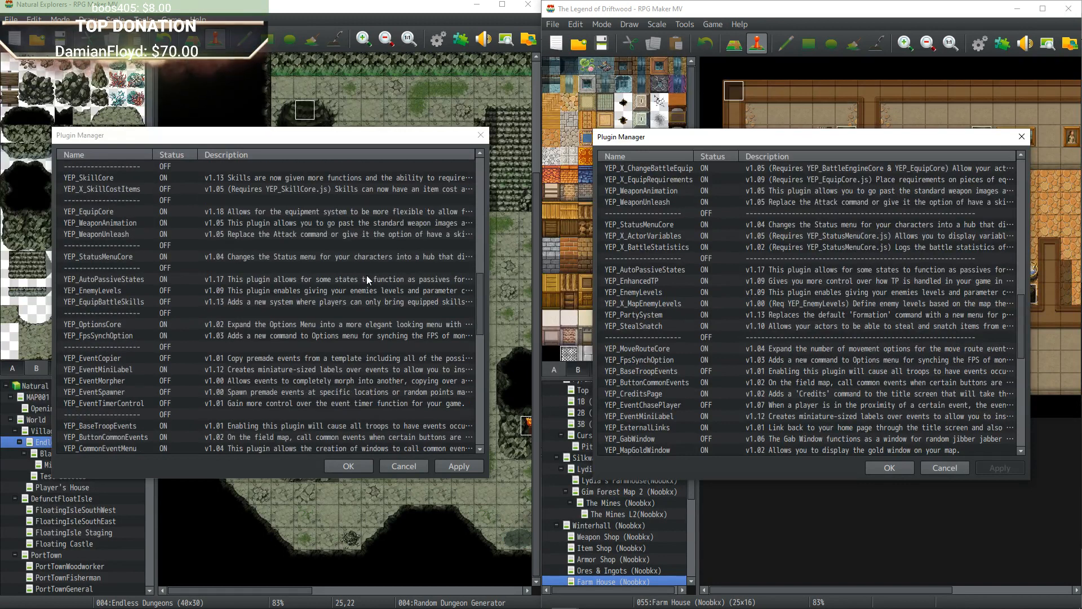
{"action": "scroll", "coordinate": [366, 275], "scroll_direction": "down", "scroll_amount": 3}
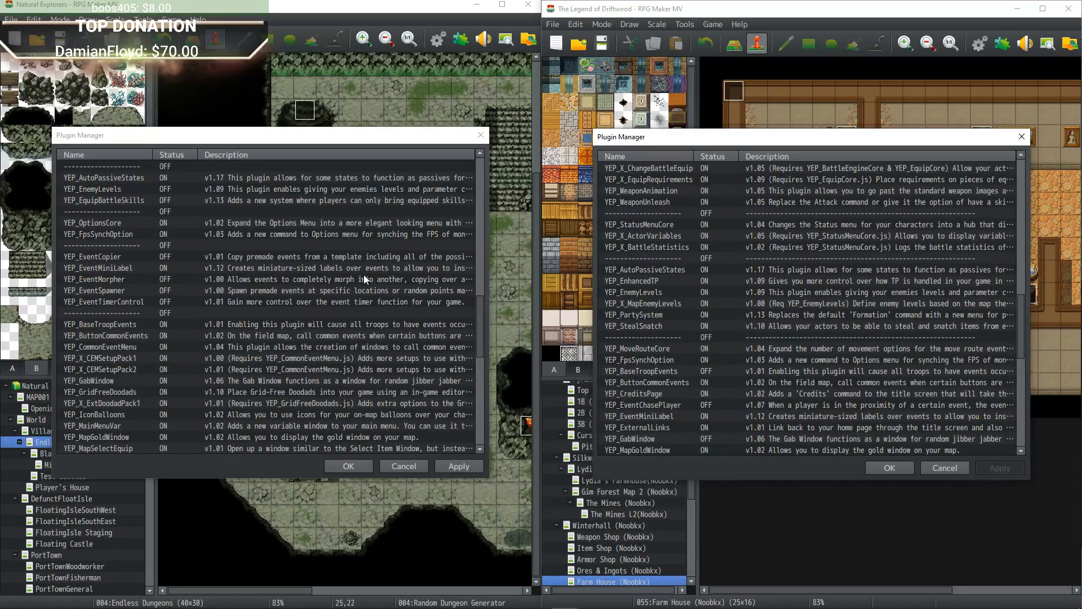
{"action": "scroll", "coordinate": [363, 275], "scroll_direction": "down", "scroll_amount": 2}
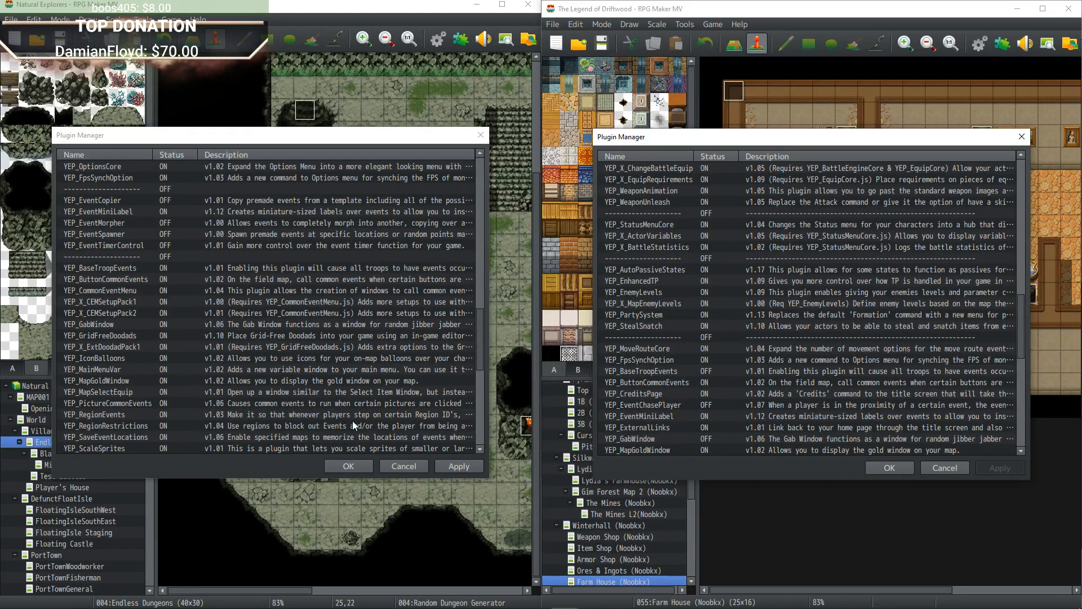
Confirm and close the Plugin Manager in both projects and save the Natural Explorers project.
{"action": "left_click", "coordinate": [369, 464]}
{"action": "left_click", "coordinate": [883, 468]}
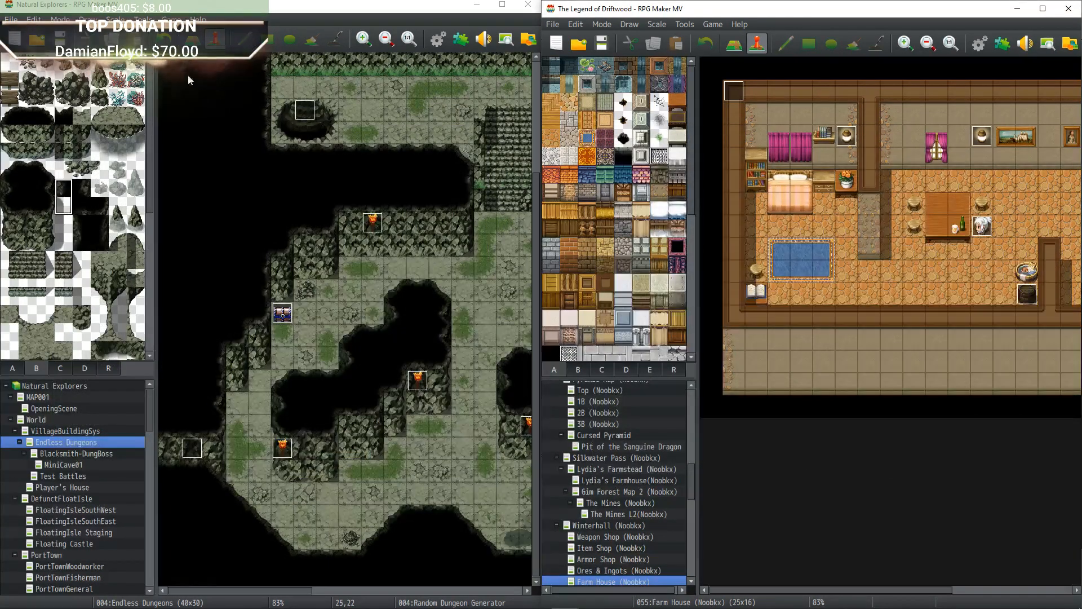
{"action": "left_click", "coordinate": [60, 38]}
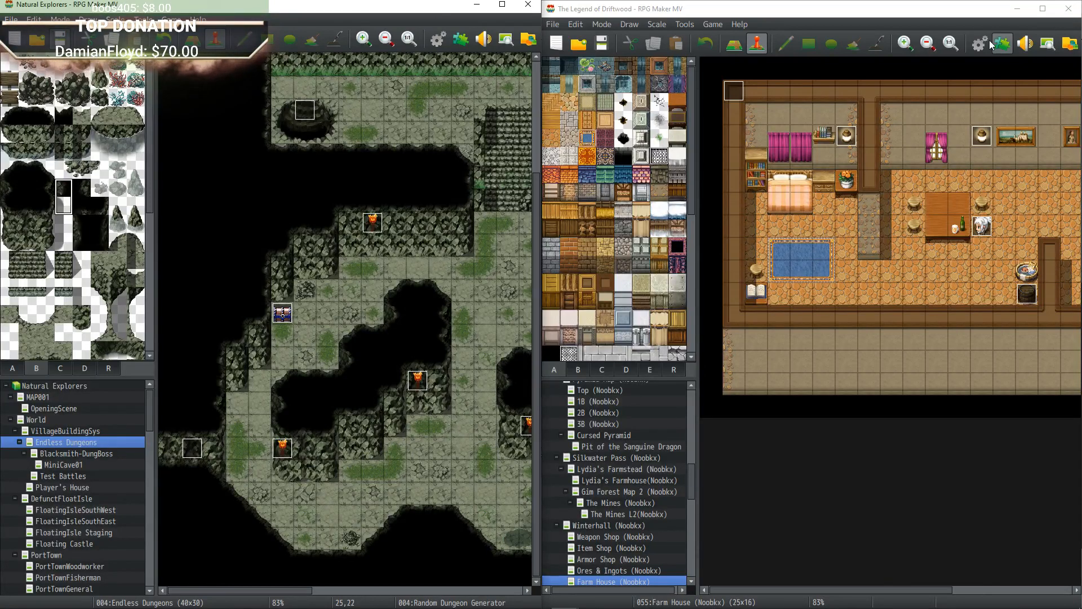
Minimize Legend of Driftwood, maximize the Natural Explorers editor and start a new game in a playtest.
{"action": "left_click", "coordinate": [734, 49]}
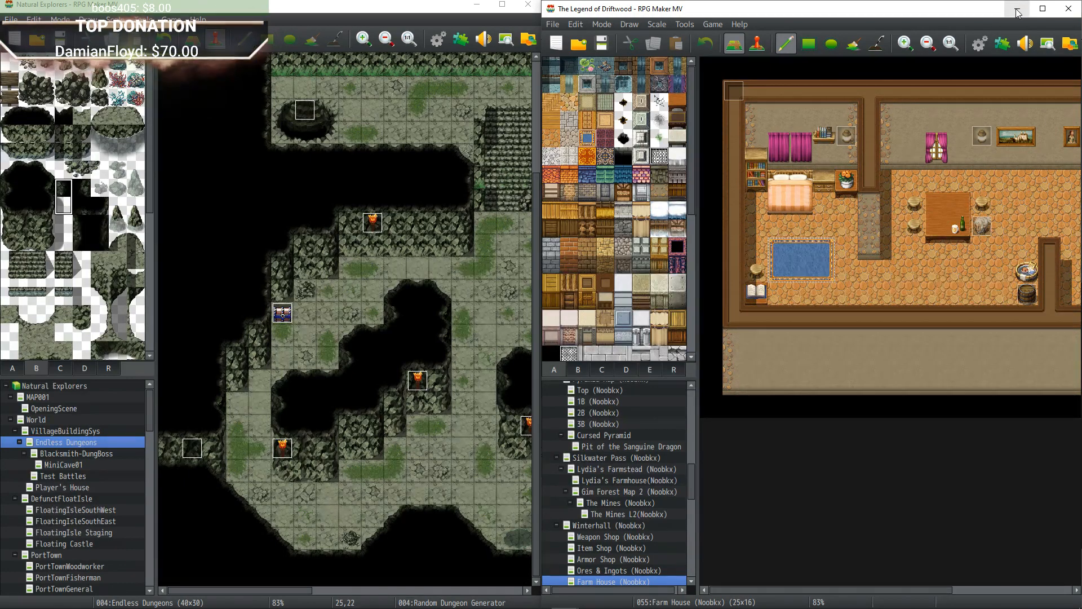
{"action": "left_click", "coordinate": [502, 5]}
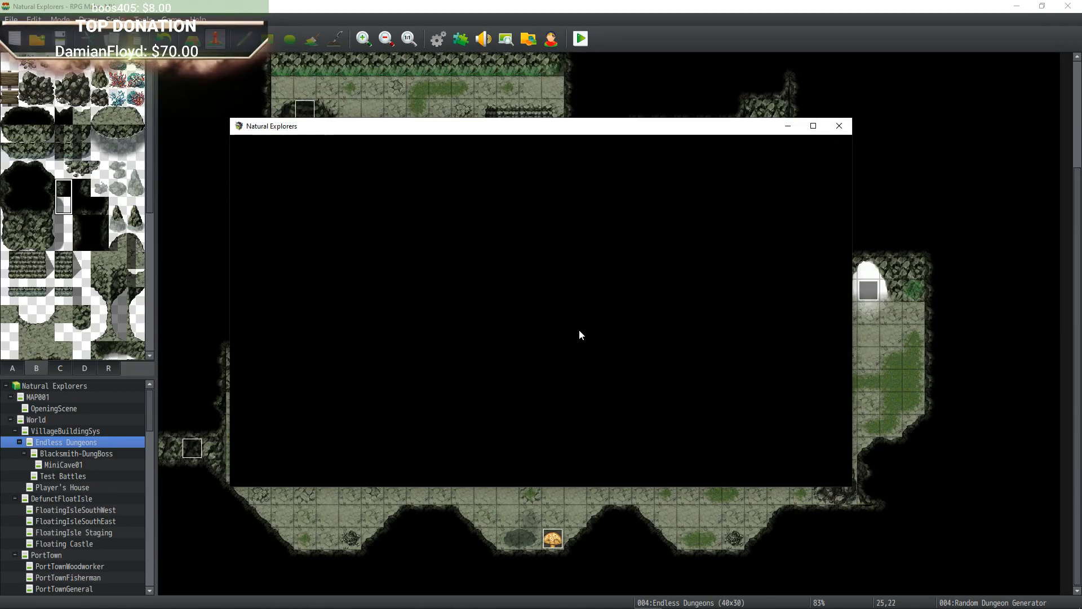
{"action": "key", "text": "Return"}
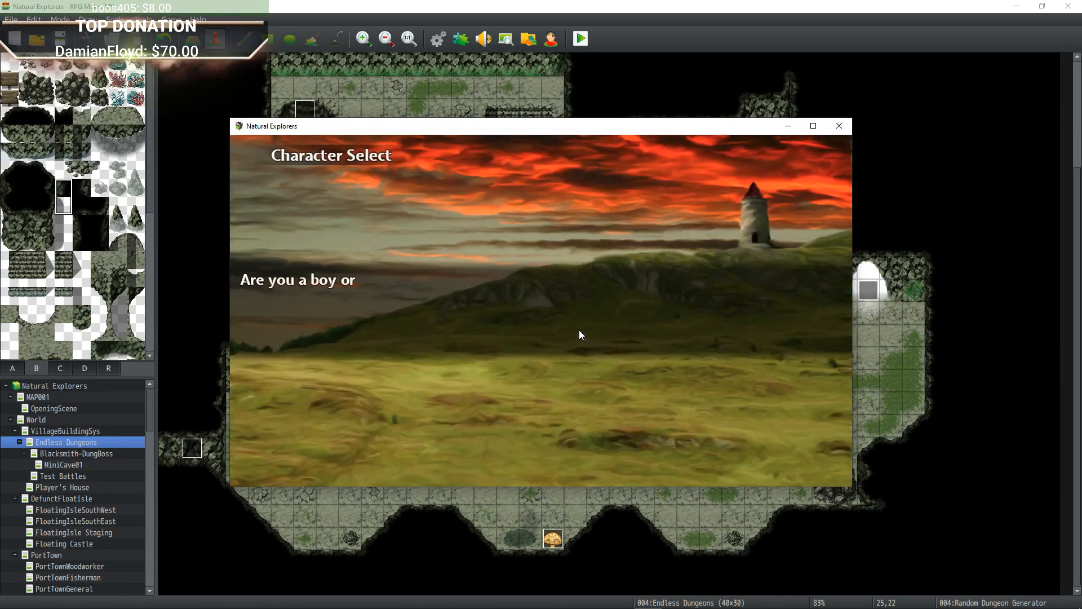
Choose the MechBattle Toaster character on the Character Select screen.
{"action": "key", "text": "Down"}
{"action": "key", "text": "Down"}
{"action": "key", "text": "Return"}
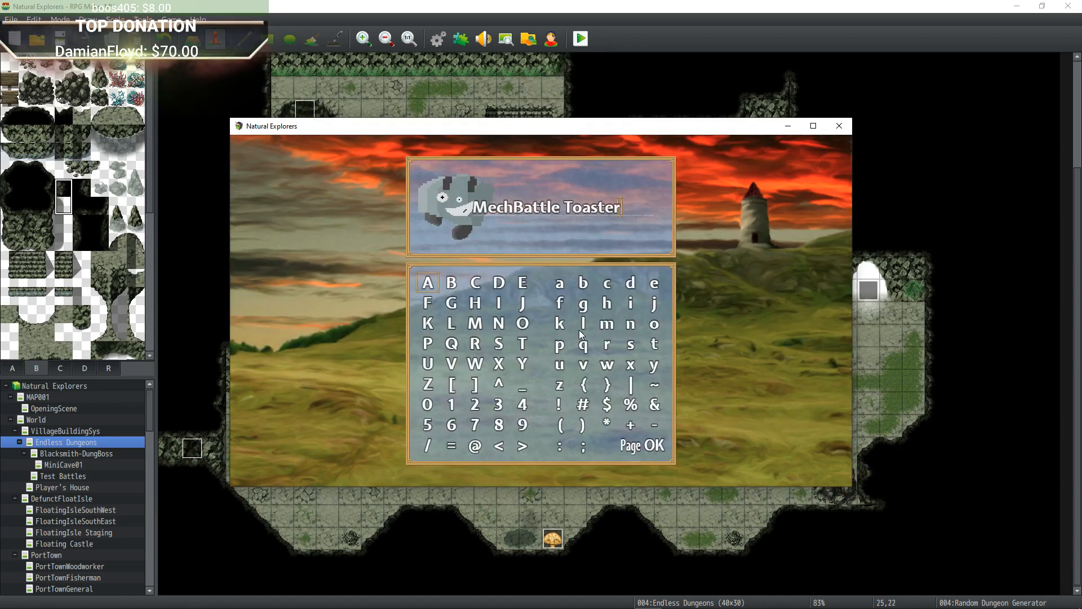
Replace the character's default name with Mcnugget and confirm it.
{"action": "key", "text": "Escape"}
{"action": "key", "text": "Escape"}
{"action": "key", "text": "Escape"}
{"action": "key", "text": "Escape"}
{"action": "key", "text": "Escape"}
{"action": "key", "text": "Escape"}
{"action": "key", "text": "Escape"}
{"action": "key", "text": "Escape"}
{"action": "key", "text": "Escape"}
{"action": "key", "text": "Escape"}
{"action": "key", "text": "Escape"}
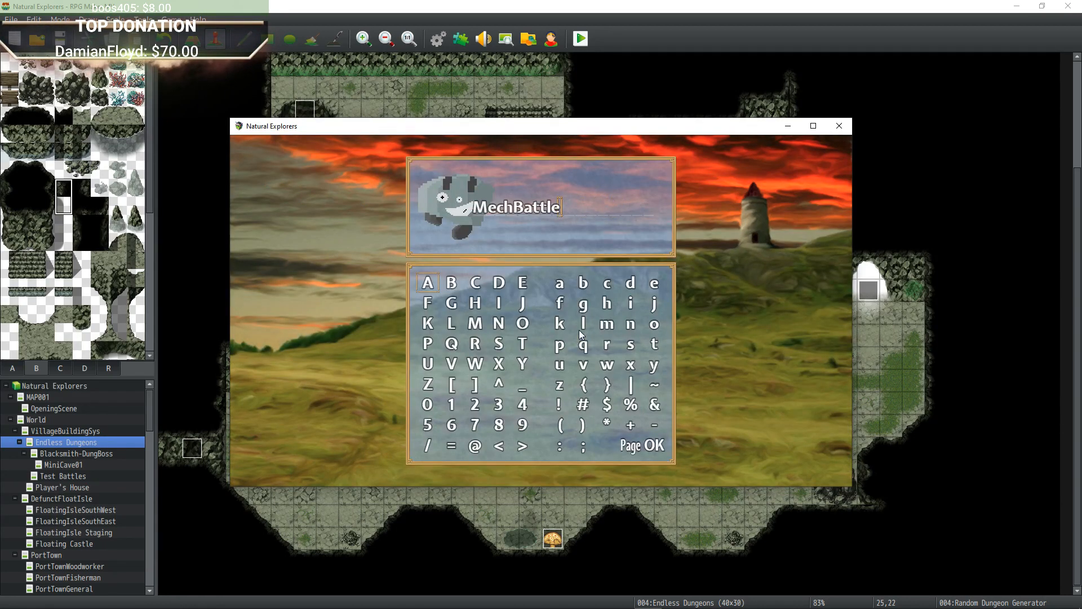
{"action": "key", "text": "BackSpace"}
{"action": "key", "text": "BackSpace"}
{"action": "key", "text": "BackSpace"}
{"action": "key", "text": "BackSpace"}
{"action": "key", "text": "BackSpace"}
{"action": "key", "text": "BackSpace"}
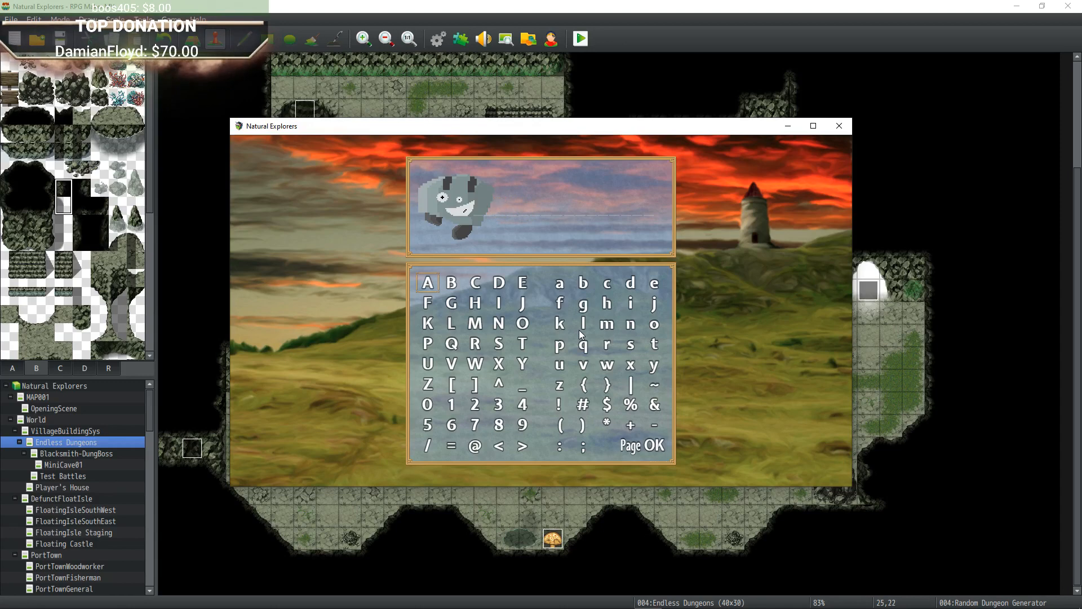
{"action": "type", "text": "cnugget"}
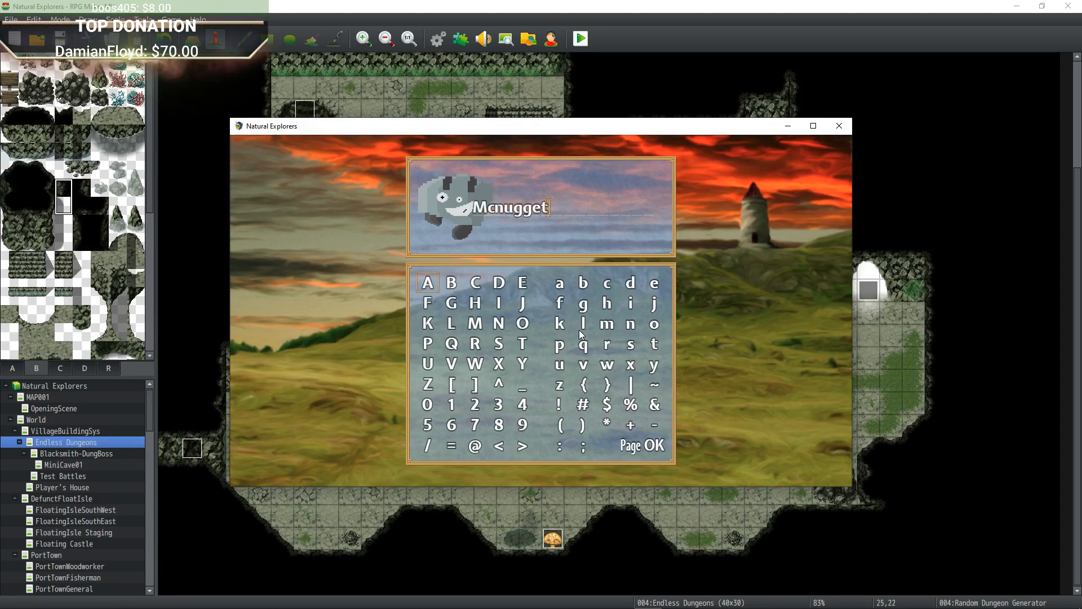
{"action": "key", "text": "Return"}
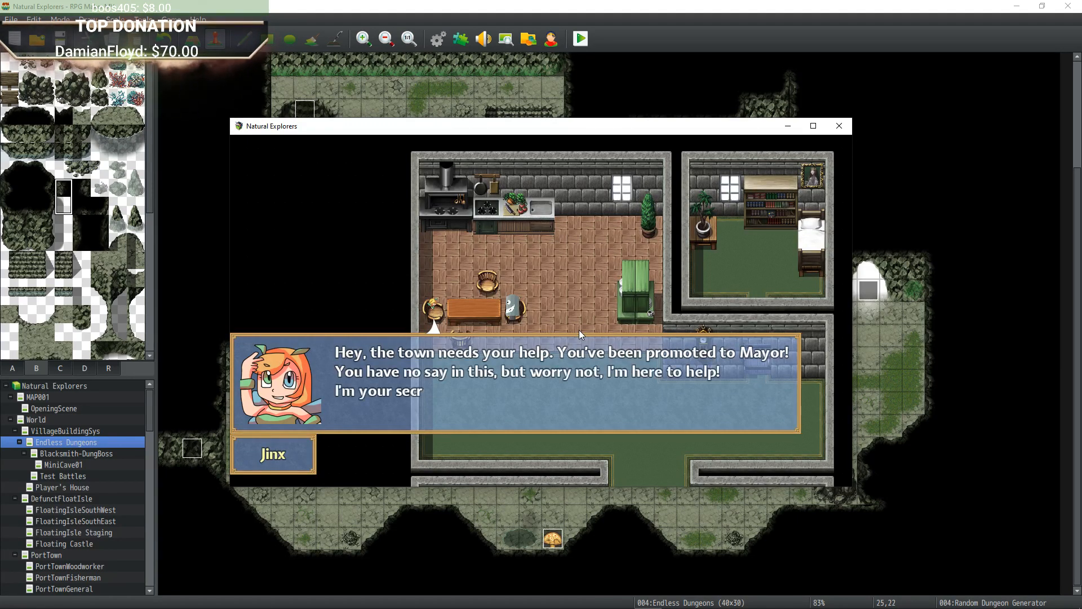
Advance through Jinx's introduction dialogue and maximize the playtest window.
{"action": "key", "text": "Return"}
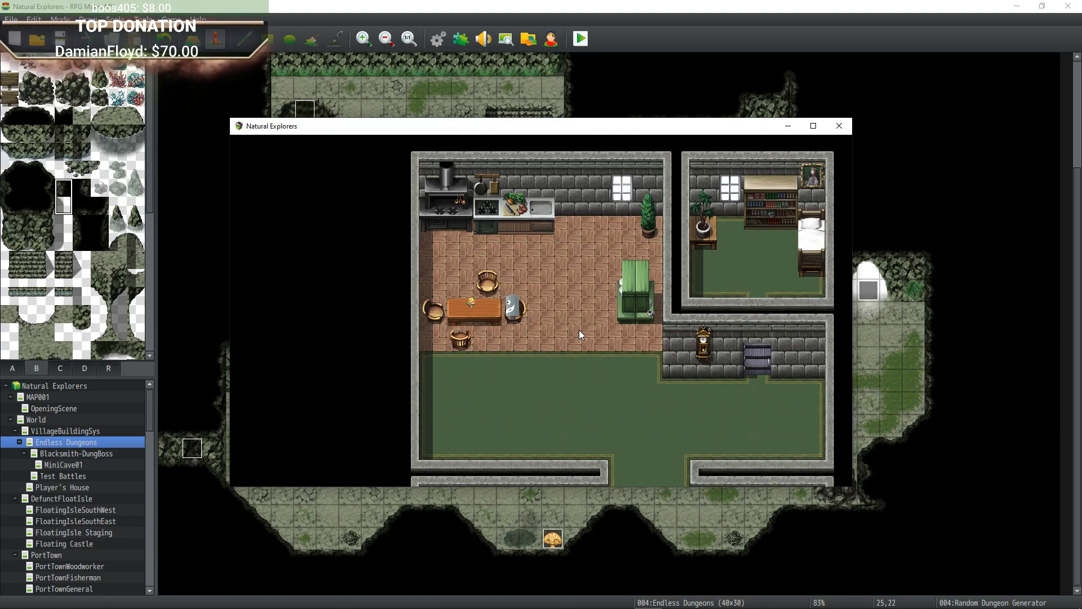
{"action": "left_click", "coordinate": [815, 125]}
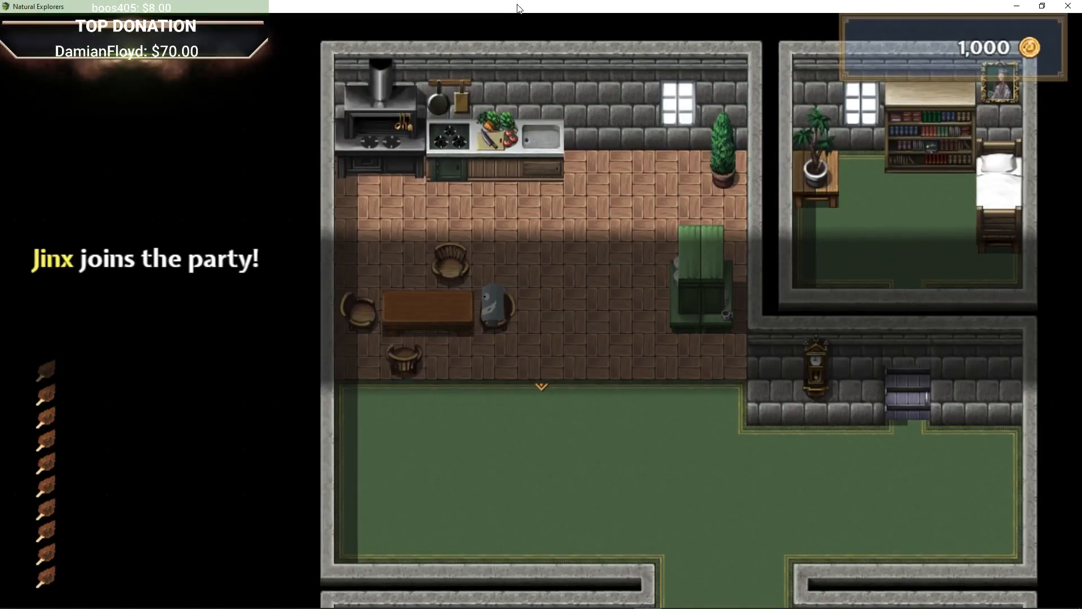
{"action": "key", "text": "Return"}
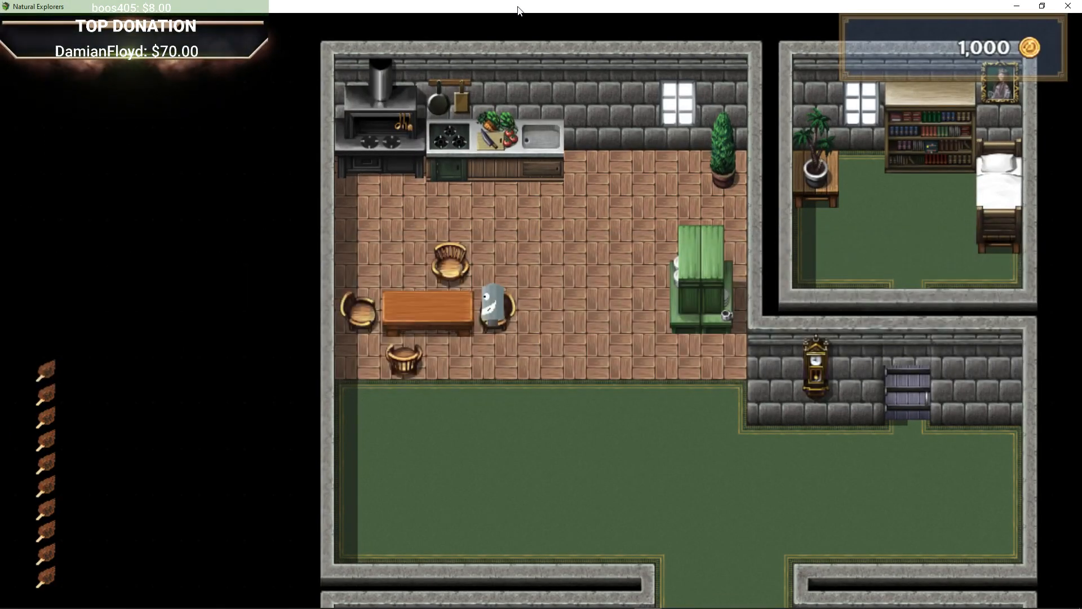
Walk the toaster character down out of the house and continue into the Classroom.
{"action": "key", "text": "Down"}
{"action": "key", "text": "Right"}
{"action": "key", "text": "Down"}
{"action": "key", "text": "Down"}
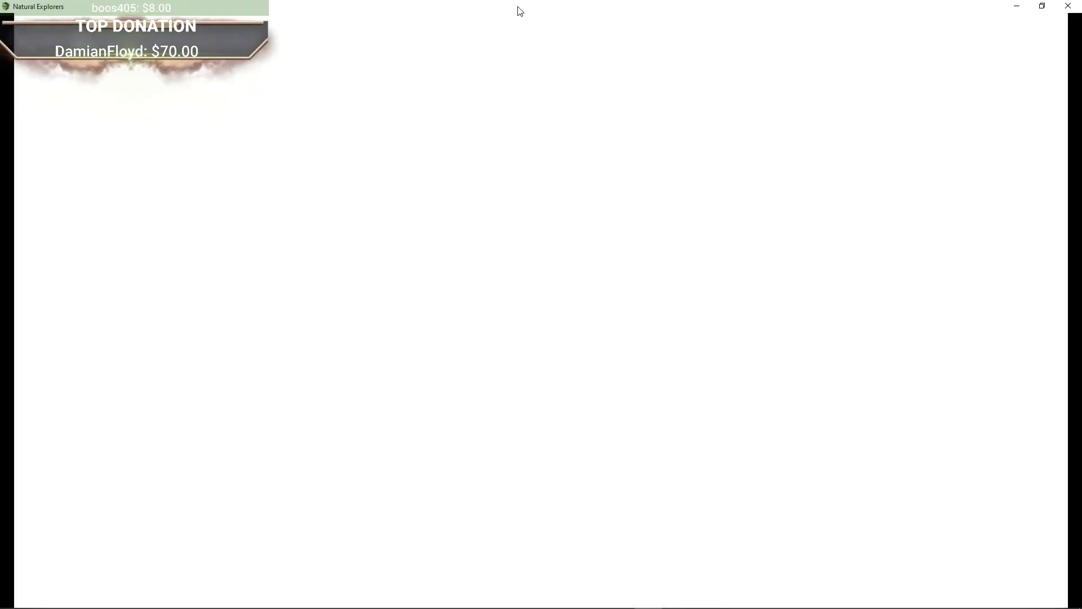
{"action": "key", "text": "Return"}
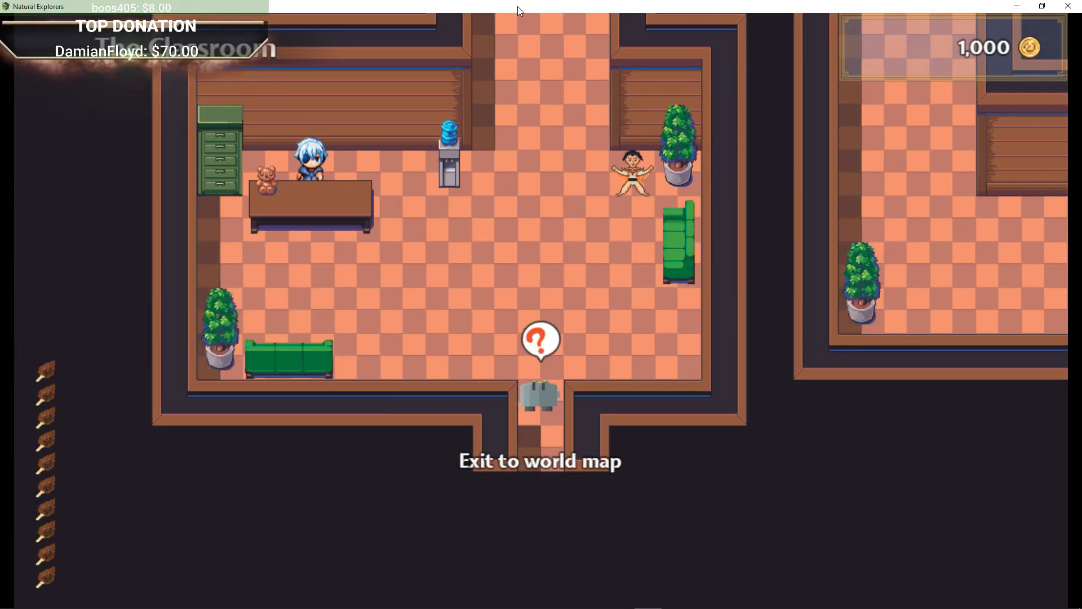
Walk up to Teddy at the Classroom desk, start the conversation and choose "Walk around the classroom.".
{"action": "key", "text": "Up"}
{"action": "key", "text": "Left"}
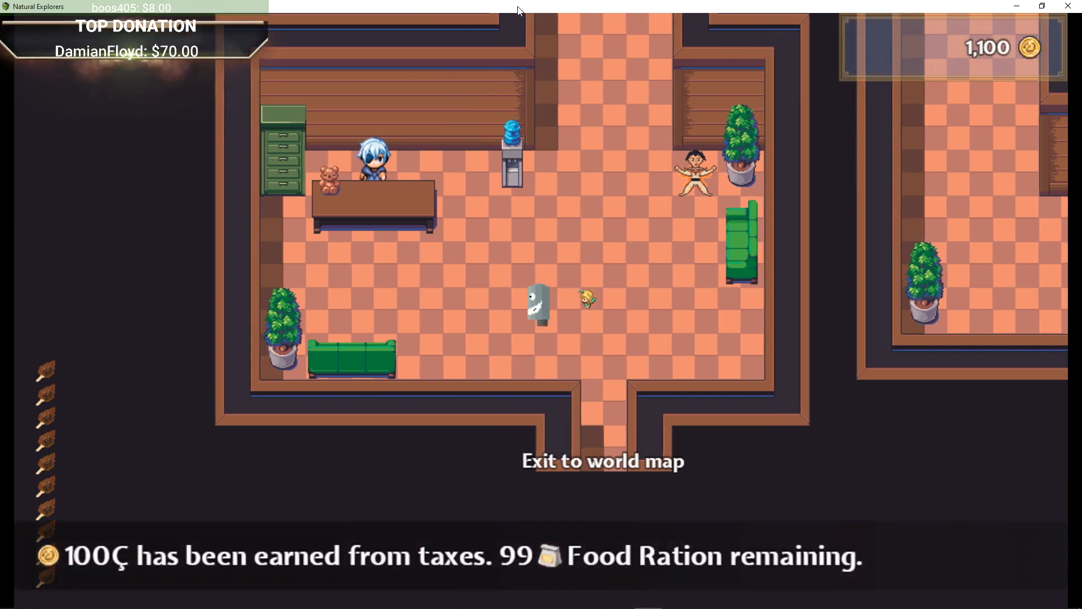
{"action": "key", "text": "Left"}
{"action": "key", "text": "Return"}
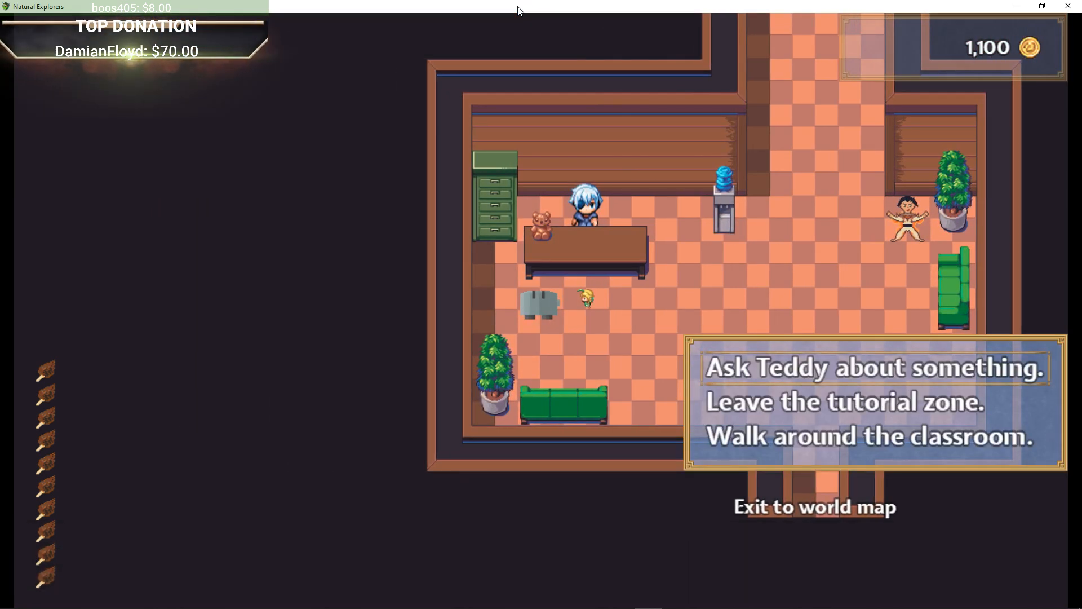
{"action": "key", "text": "Up"}
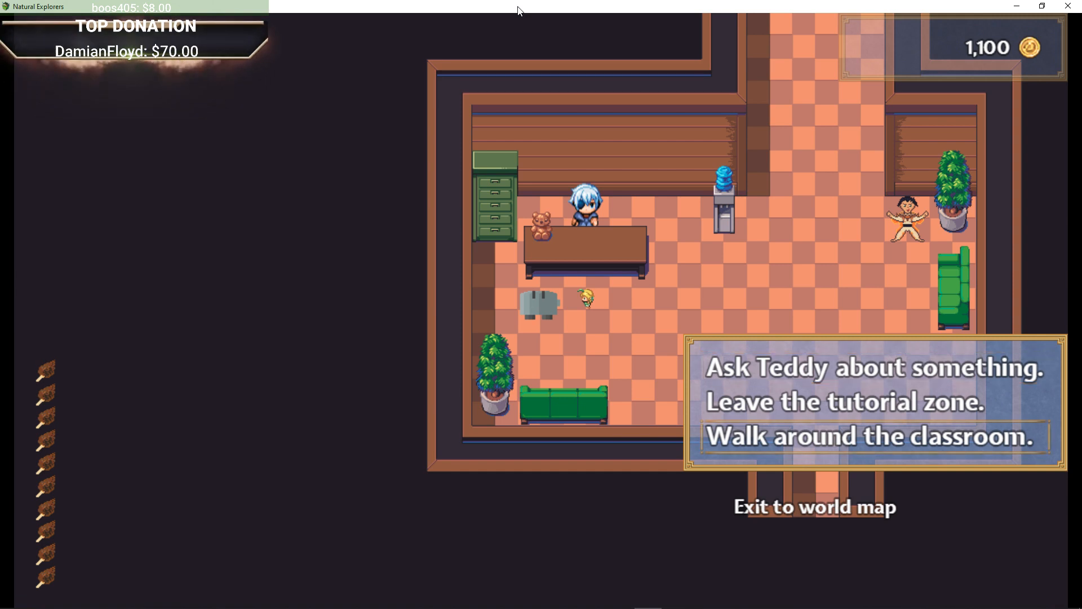
{"action": "key", "text": "Return"}
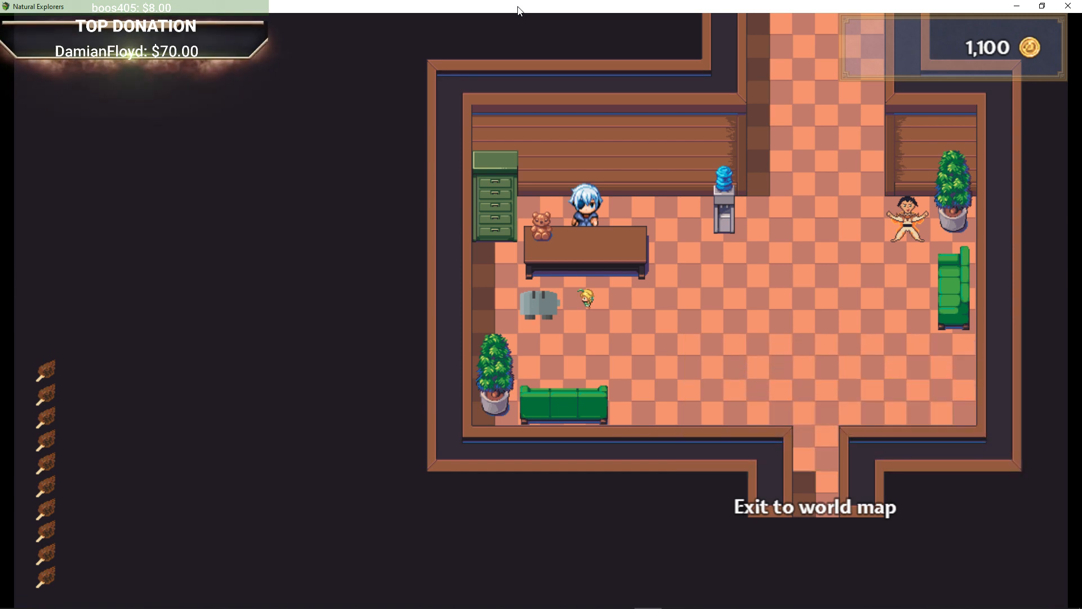
Leave the Classroom through the exit to the world map.
{"action": "key", "text": "Down"}
{"action": "key", "text": "Right"}
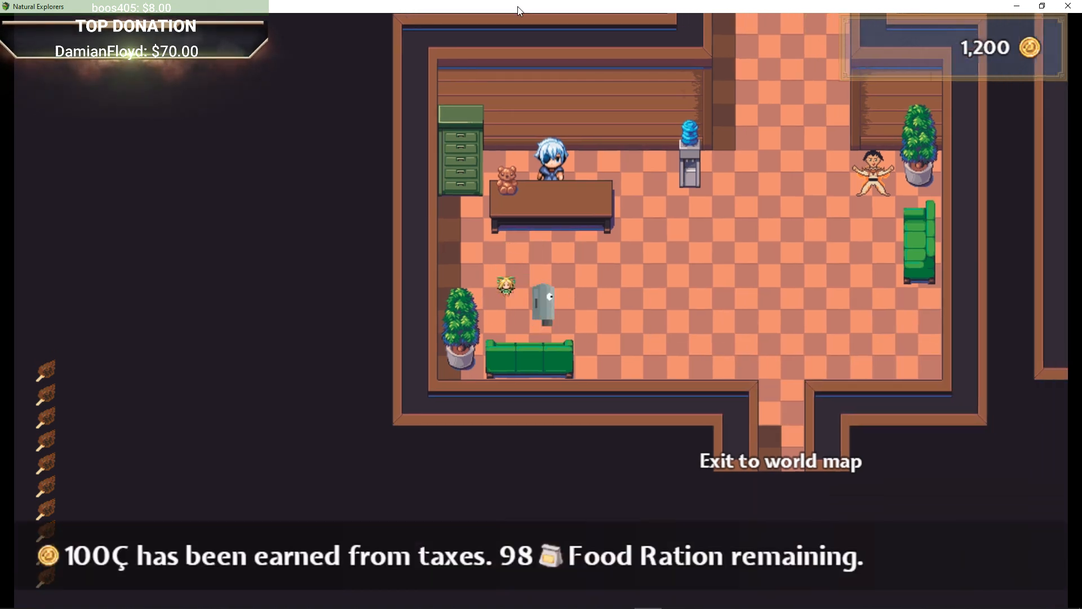
{"action": "key", "text": "Down"}
{"action": "key", "text": "Return"}
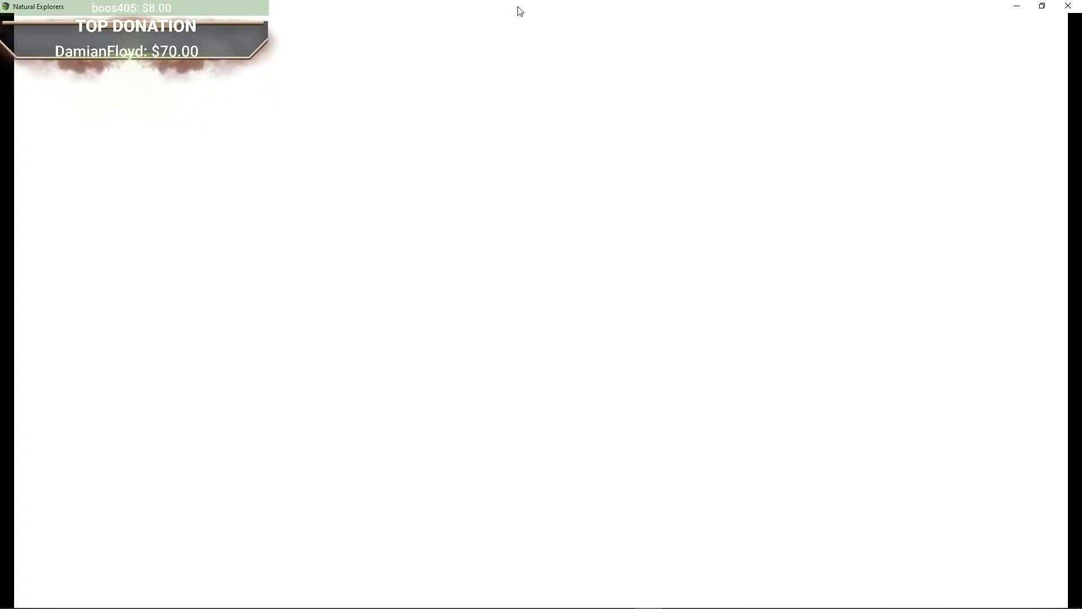
{"action": "key", "text": "Down"}
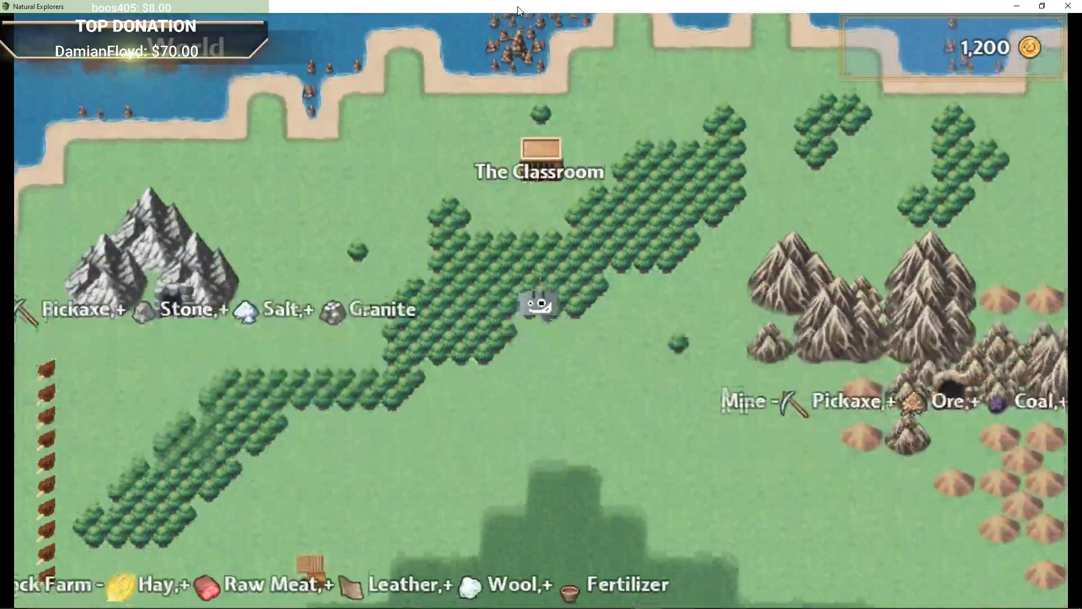
Travel south across the world map to Default Town and enter it through its south gate.
{"action": "key", "text": "Down"}
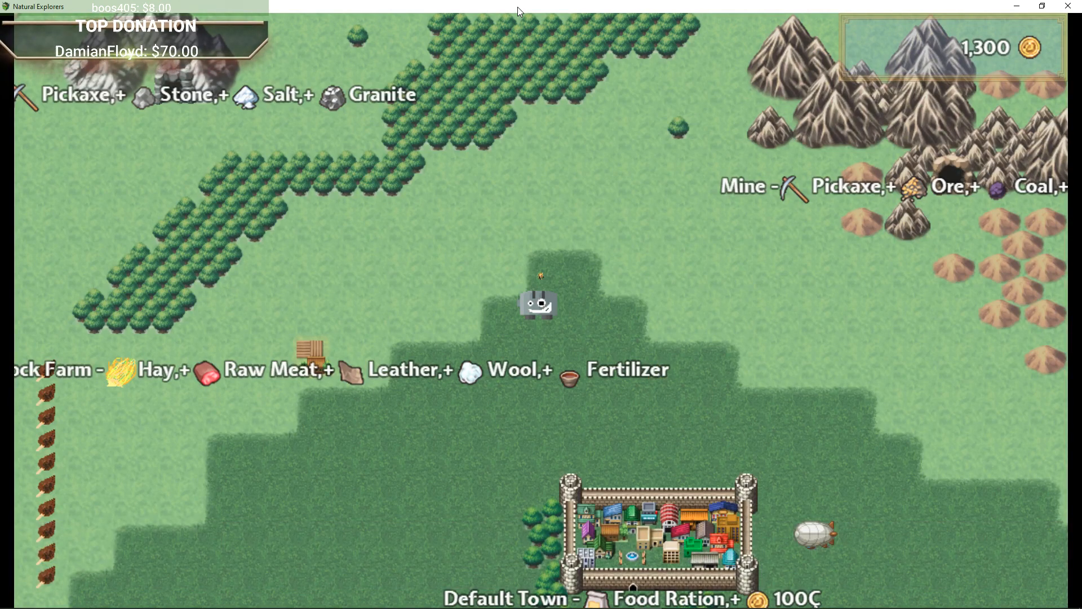
{"action": "key", "text": "Down"}
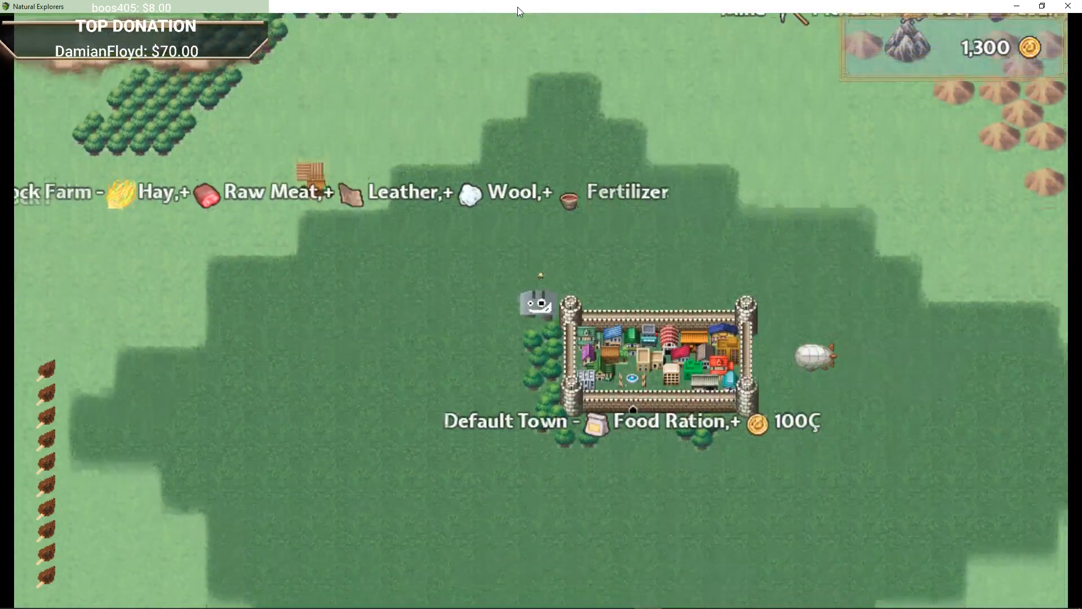
{"action": "key", "text": "Right"}
{"action": "key", "text": "Up"}
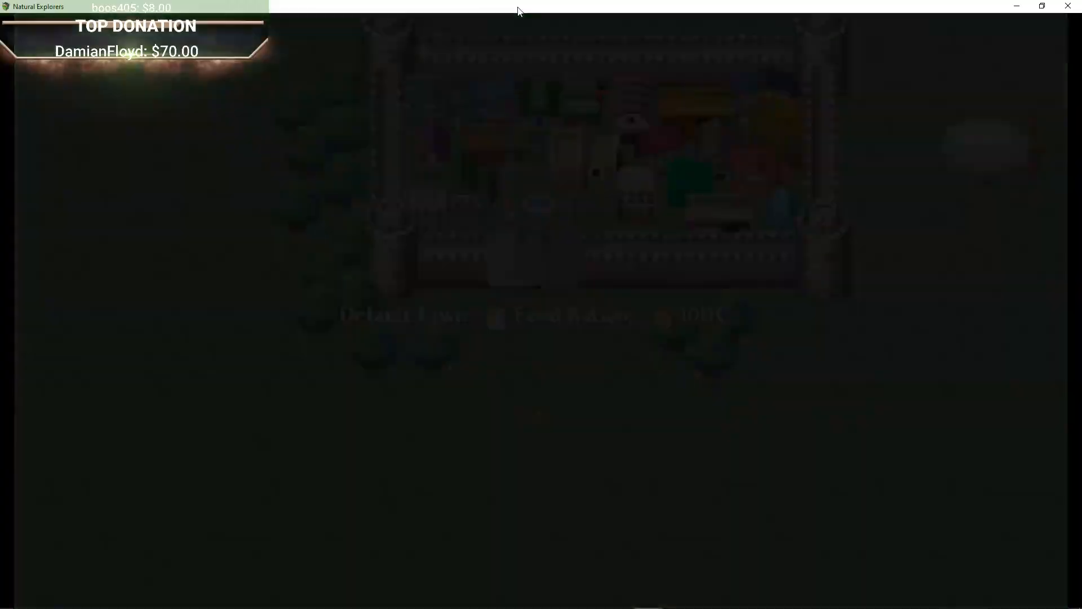
Walk north through the village, climb the stone stairs and enter the cave leading to the dungeon.
{"action": "key", "text": "Up"}
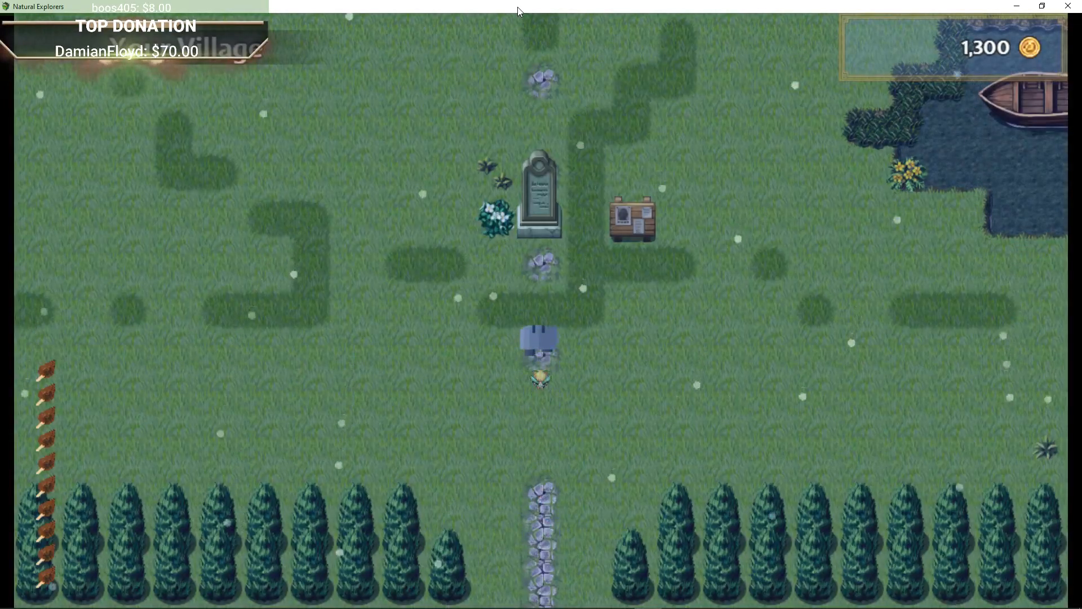
{"action": "key", "text": "Up"}
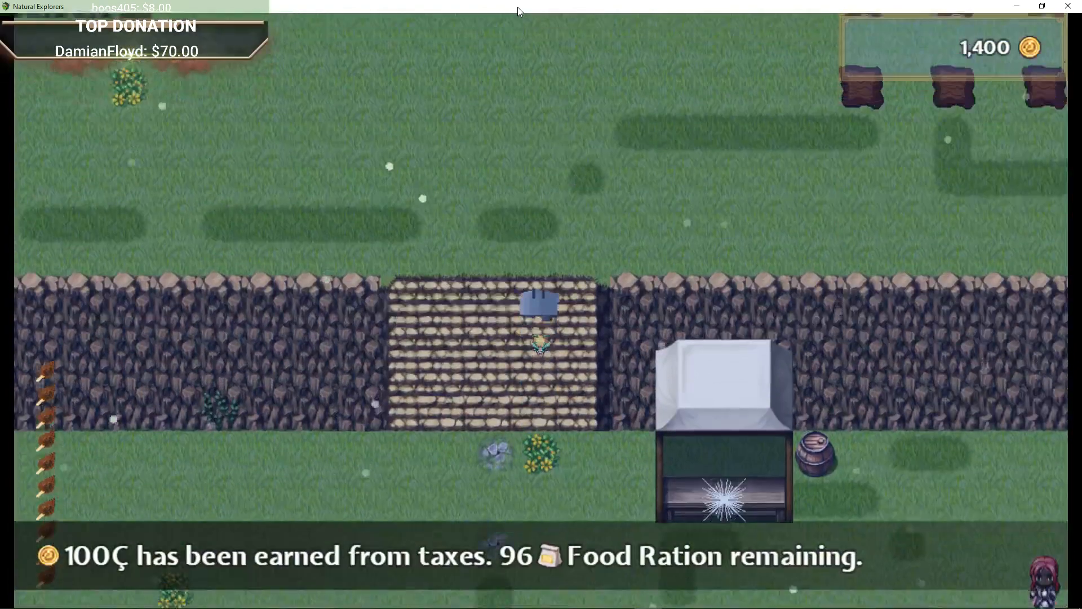
{"action": "key", "text": "Up"}
{"action": "key", "text": "Left"}
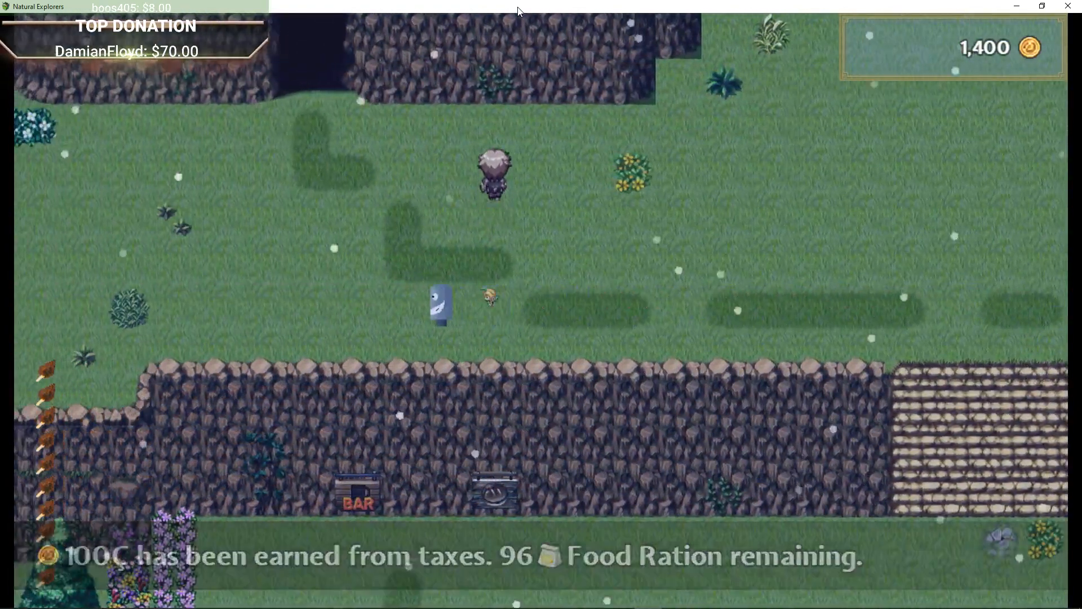
{"action": "key", "text": "Left"}
{"action": "key", "text": "Up"}
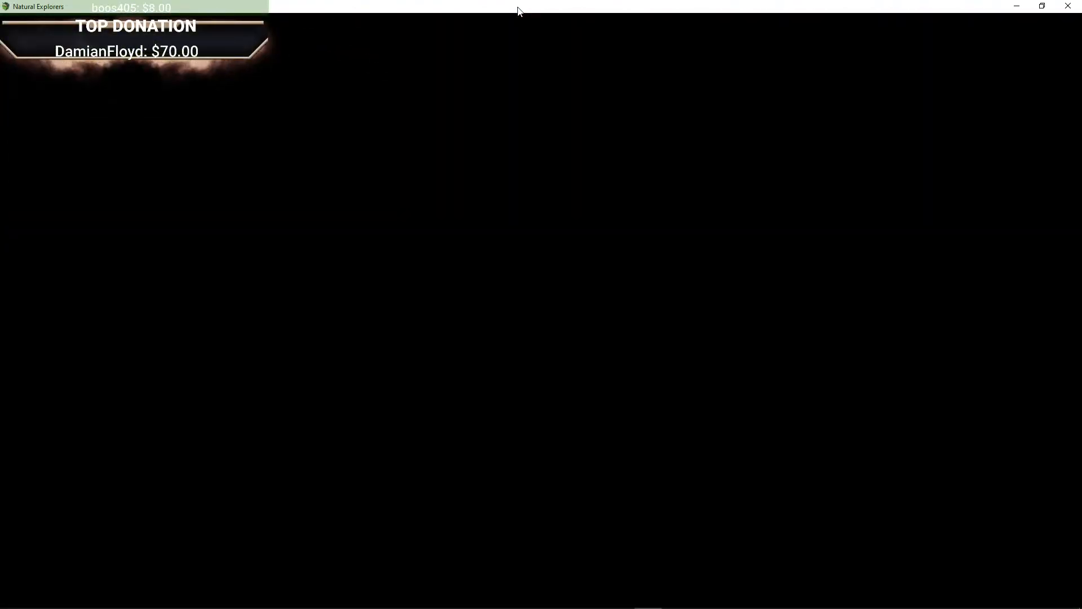
Examine the ancient stone tablet in the dungeon and confirm the empty item selection to test for the crash.
{"action": "key", "text": "Left"}
{"action": "key", "text": "Down"}
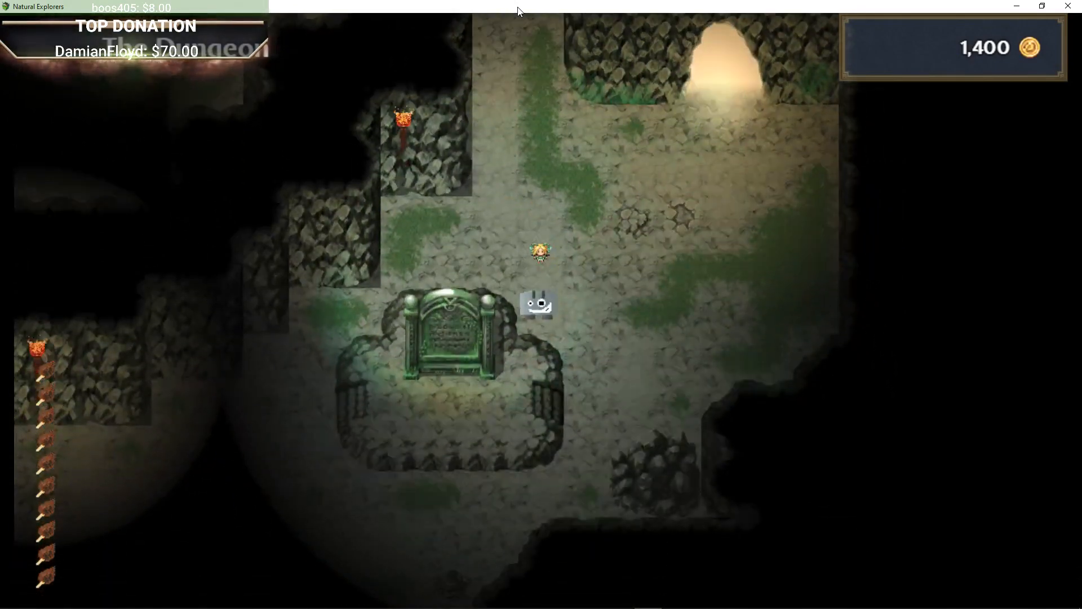
{"action": "key", "text": "Down"}
{"action": "key", "text": "Left"}
{"action": "key", "text": "Return"}
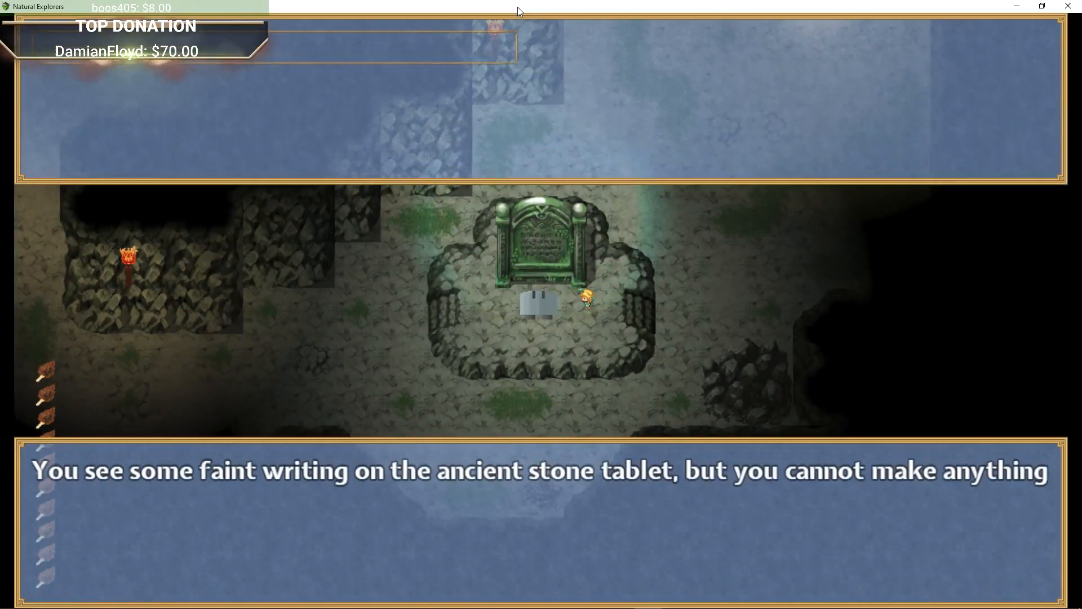
{"action": "key", "text": "Return"}
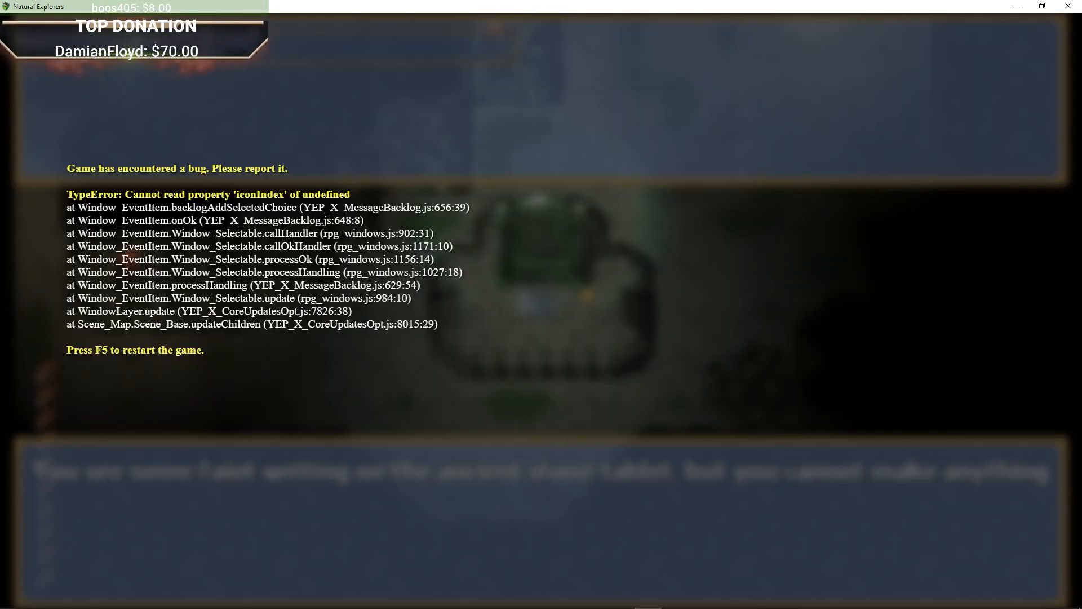
Close the playtest and open Natural Explorers' js folder, moving its window over the left half of the screen.
{"action": "left_click", "coordinate": [1069, 6]}
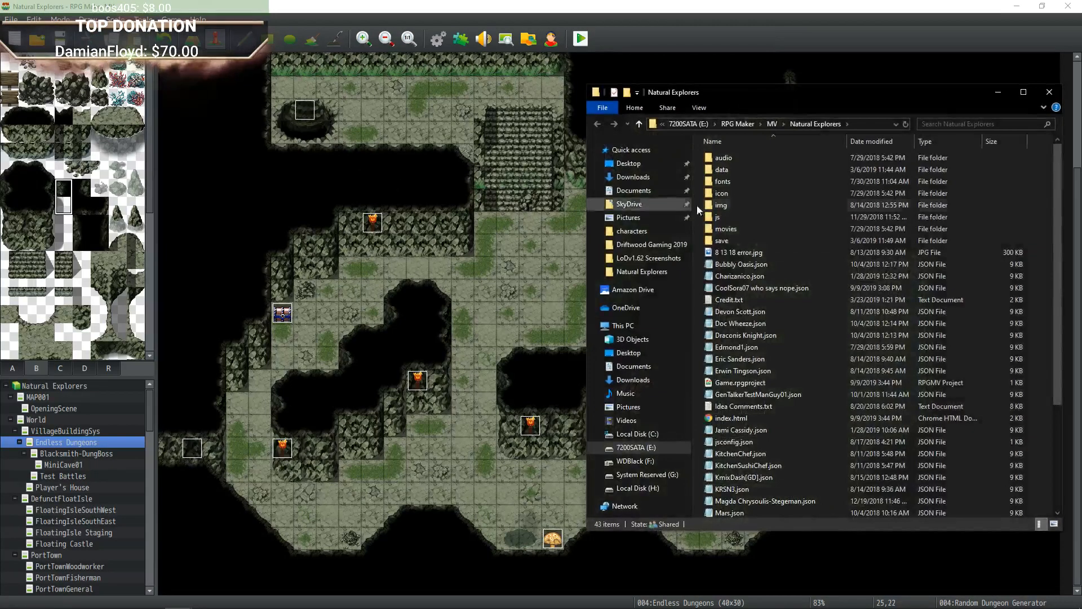
{"action": "double_click", "coordinate": [725, 216]}
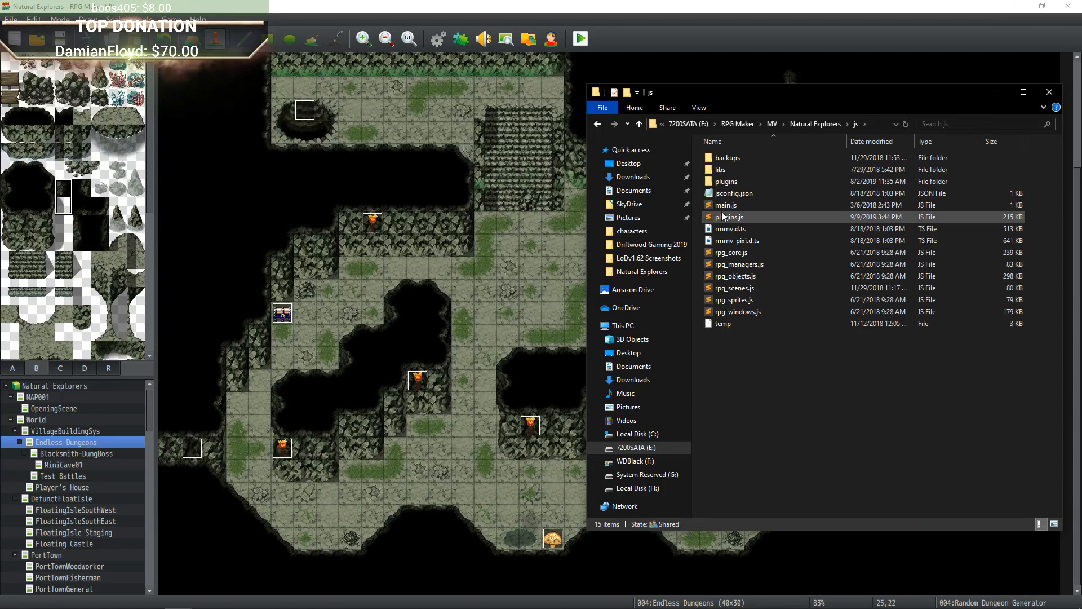
{"action": "left_click_drag", "start_coordinate": [735, 99], "coordinate": [157, 93]}
Open Legend of Driftwood's js folder from its editor and place it beside the Natural Explorers js folder to compare the core files.
{"action": "mouse_move", "coordinate": [333, 605]}
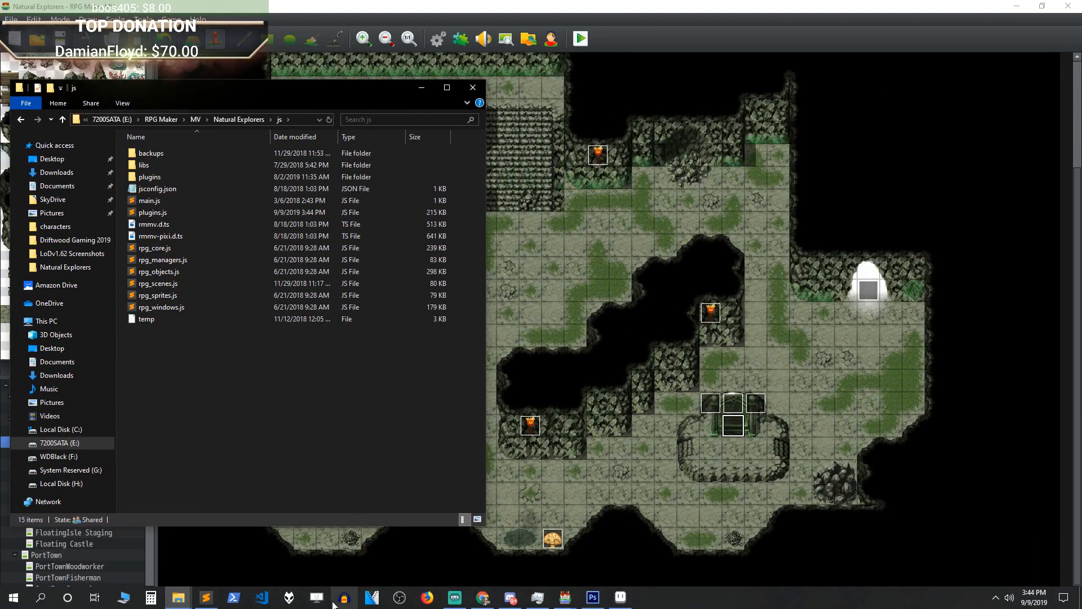
{"action": "left_click", "coordinate": [179, 597]}
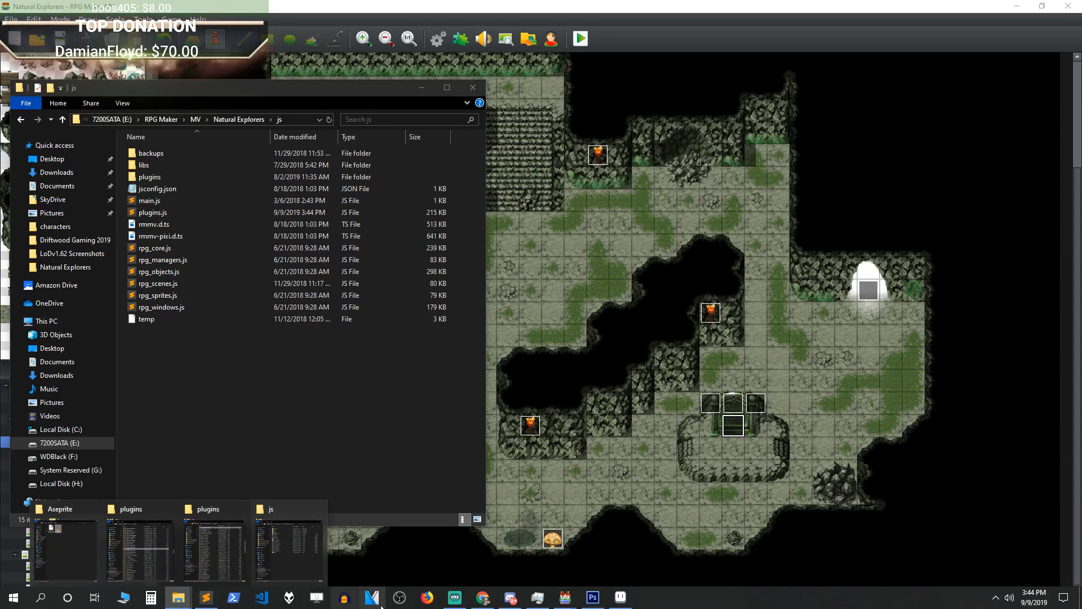
{"action": "mouse_move", "coordinate": [565, 597]}
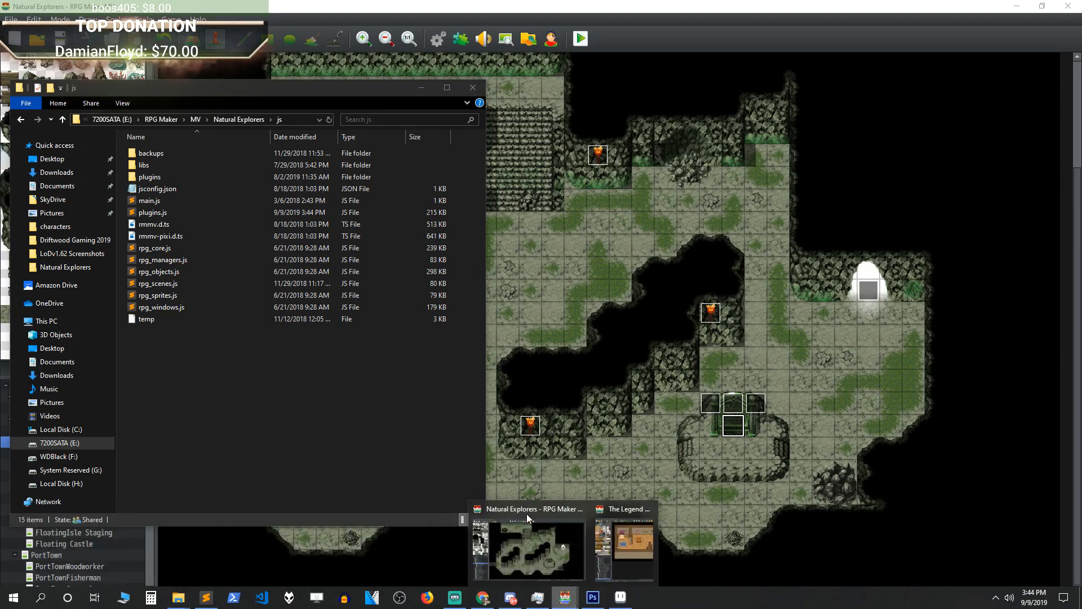
{"action": "left_click", "coordinate": [624, 541]}
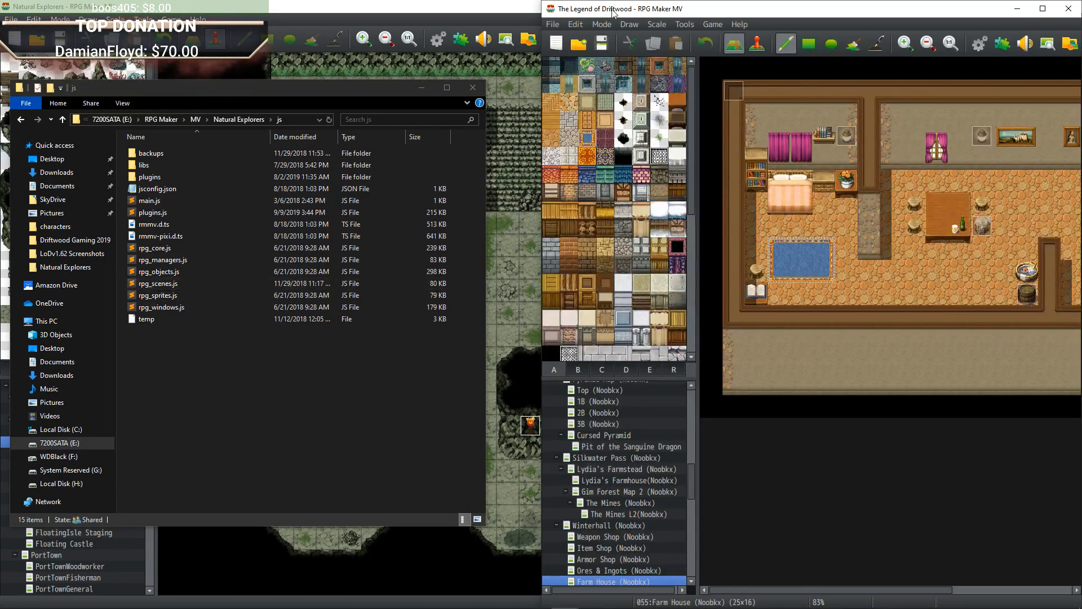
{"action": "left_click", "coordinate": [713, 24]}
{"action": "left_click", "coordinate": [733, 55]}
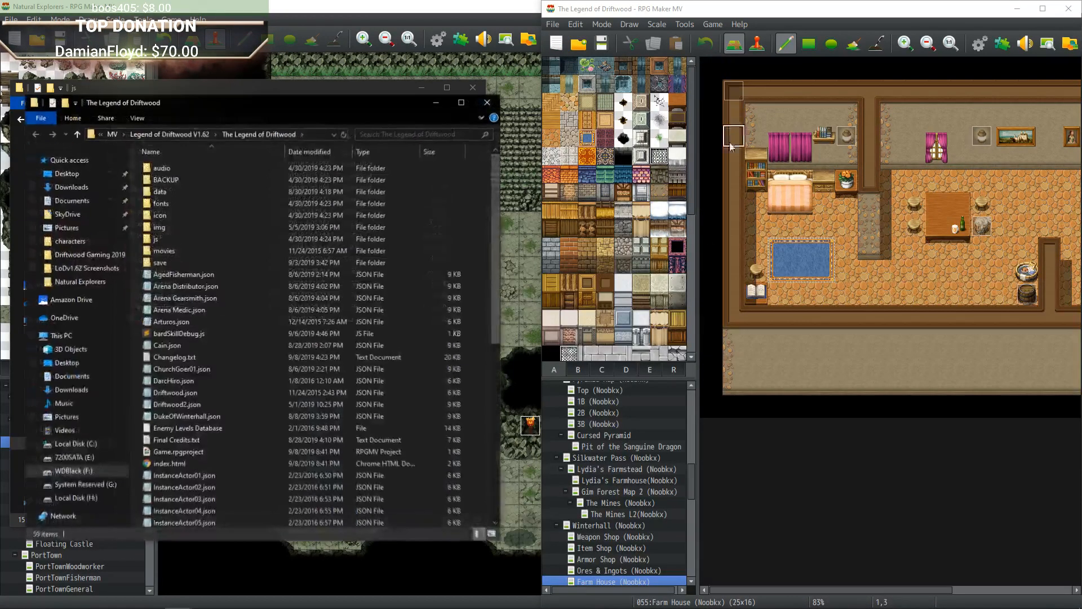
{"action": "left_click_drag", "start_coordinate": [305, 105], "coordinate": [853, 84]}
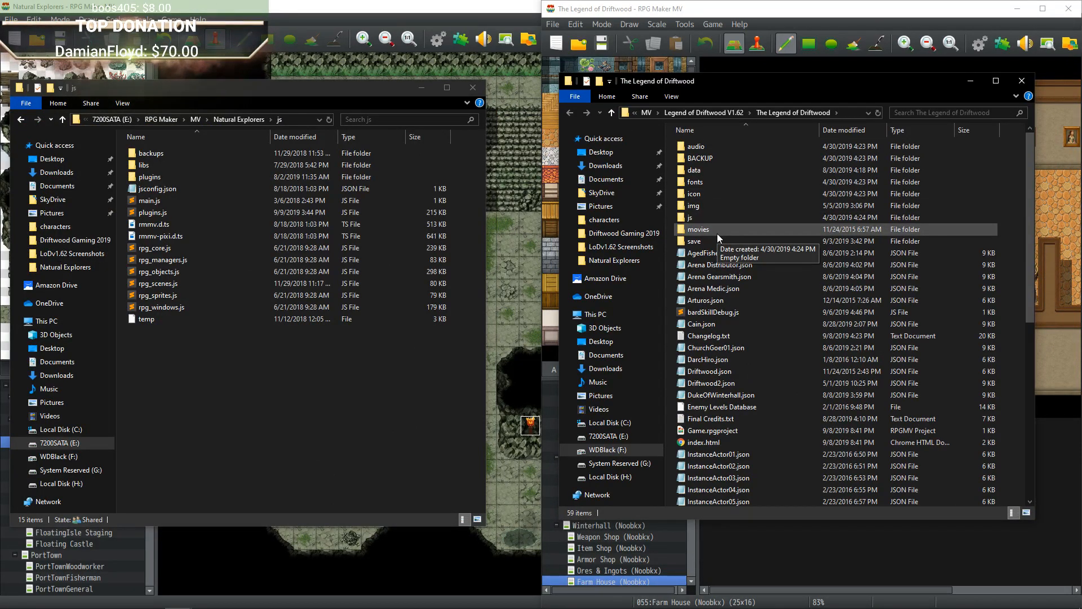
{"action": "left_click", "coordinate": [711, 112]}
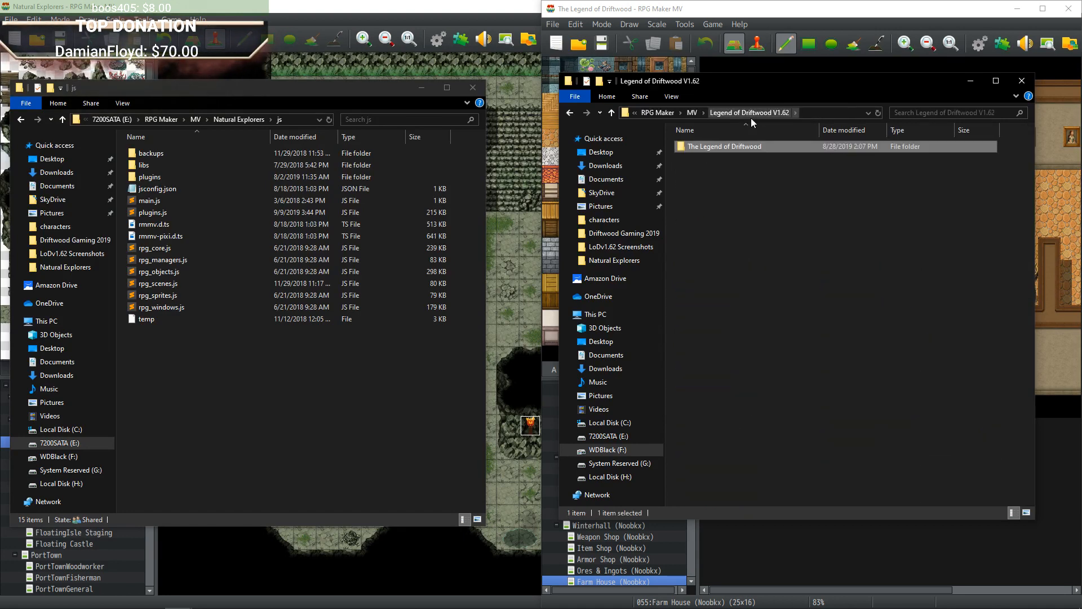
{"action": "double_click", "coordinate": [732, 148]}
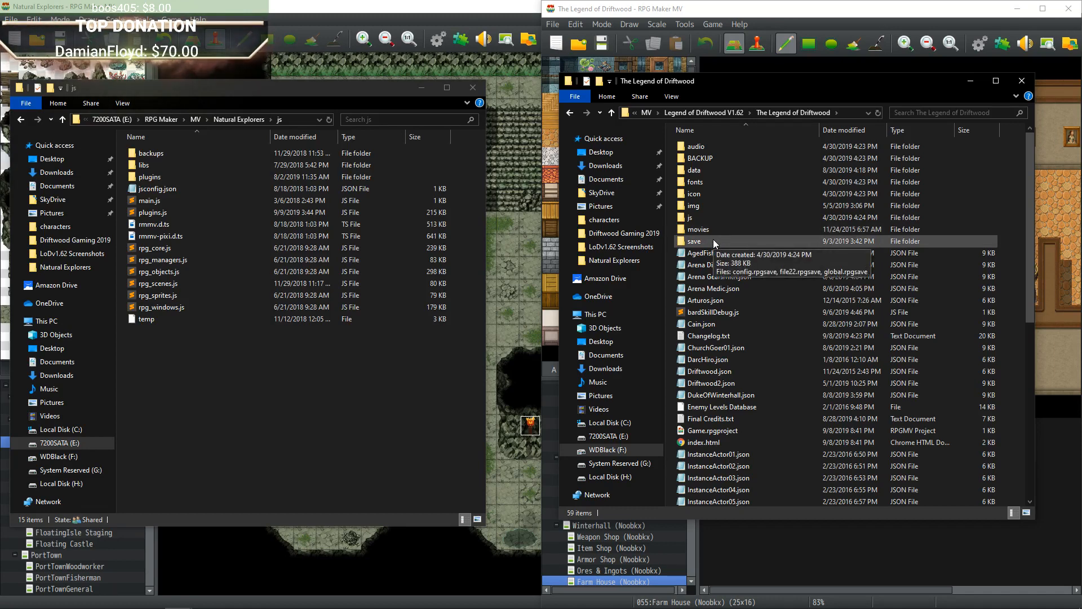
{"action": "double_click", "coordinate": [706, 218]}
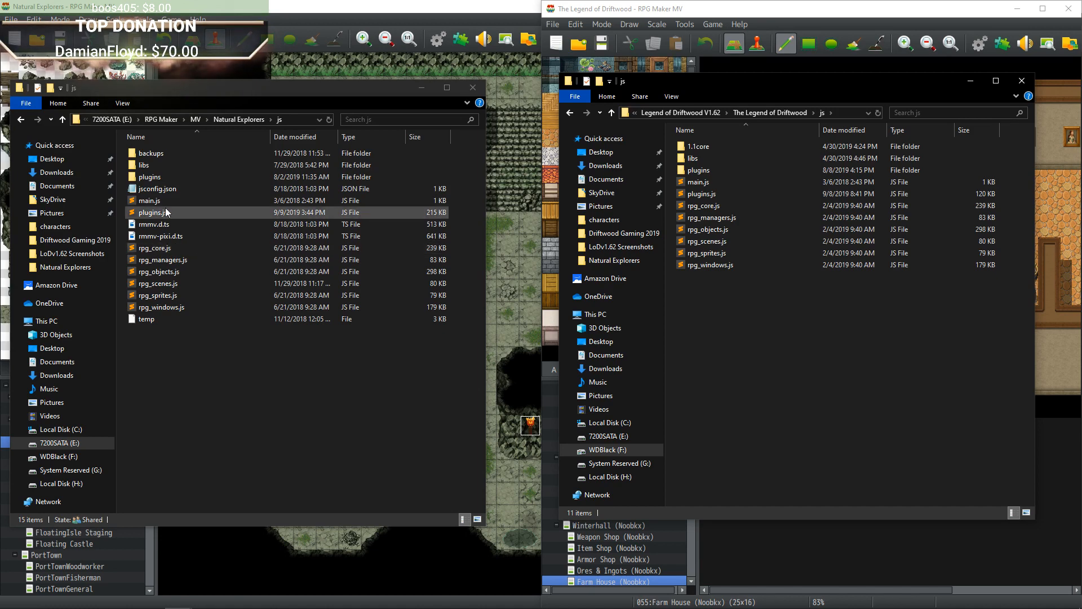
Minimize both js folder windows and the Legend of Driftwood editor to return to Natural Explorers.
{"action": "left_click", "coordinate": [422, 88]}
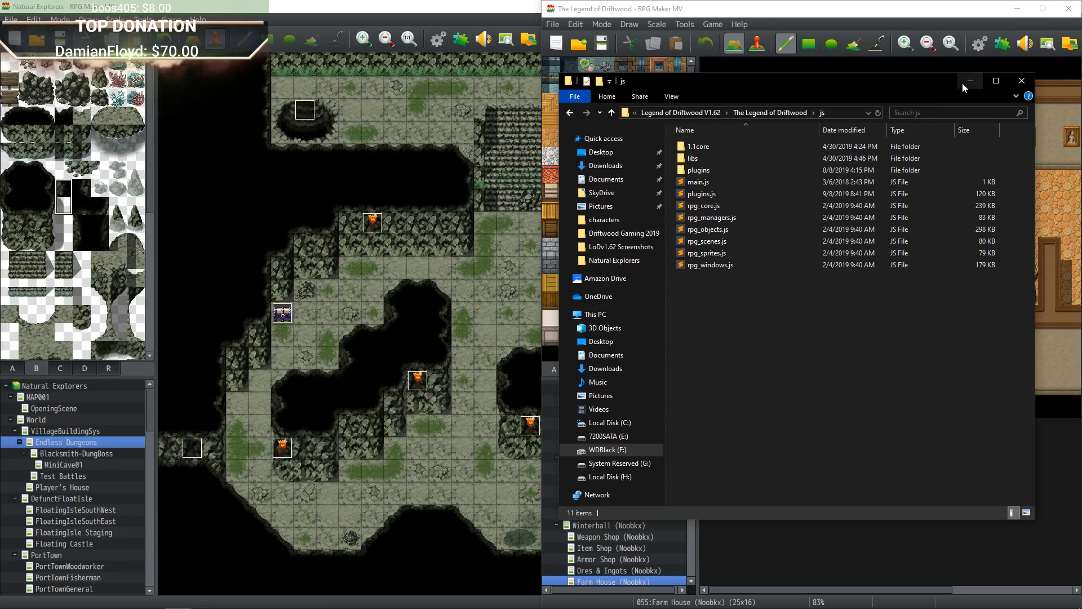
{"action": "left_click", "coordinate": [969, 80]}
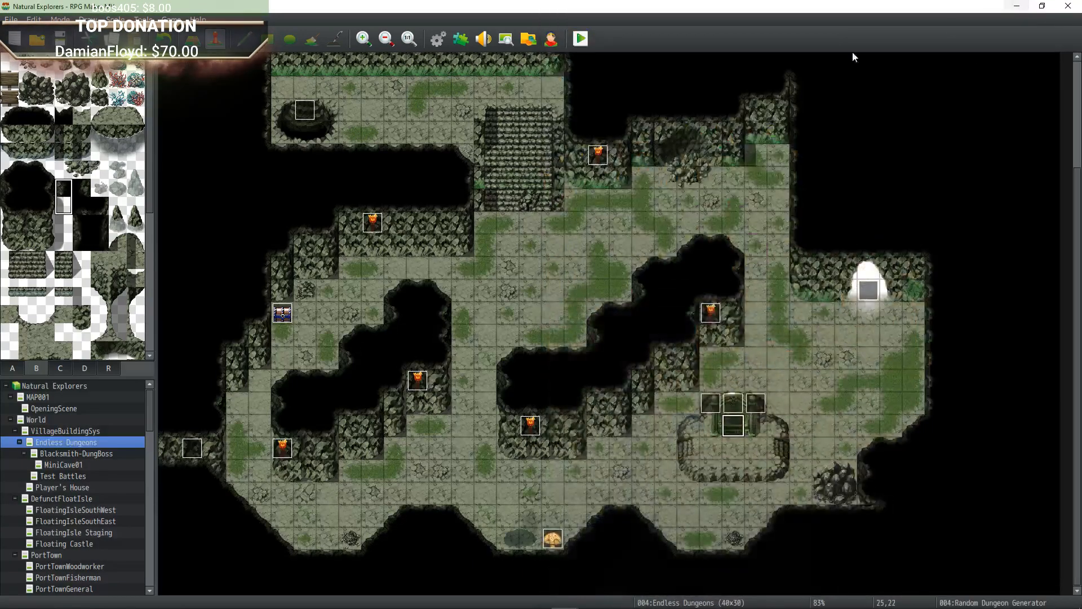
{"action": "left_click", "coordinate": [1018, 9]}
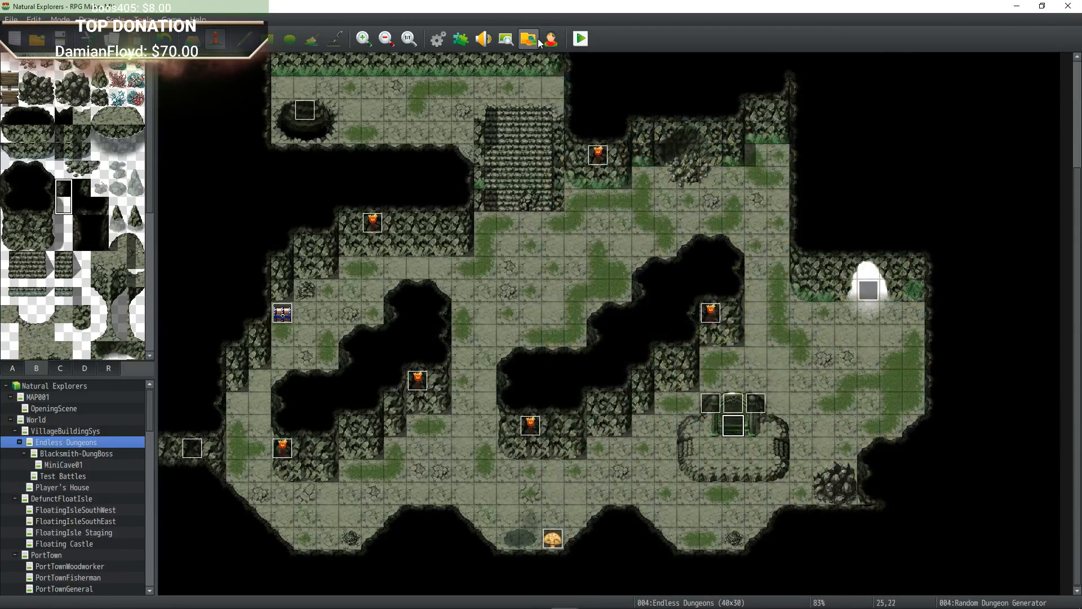
Check the RPG Maker MV version in the About information and close it.
{"action": "left_click", "coordinate": [204, 21]}
{"action": "left_click", "coordinate": [238, 66]}
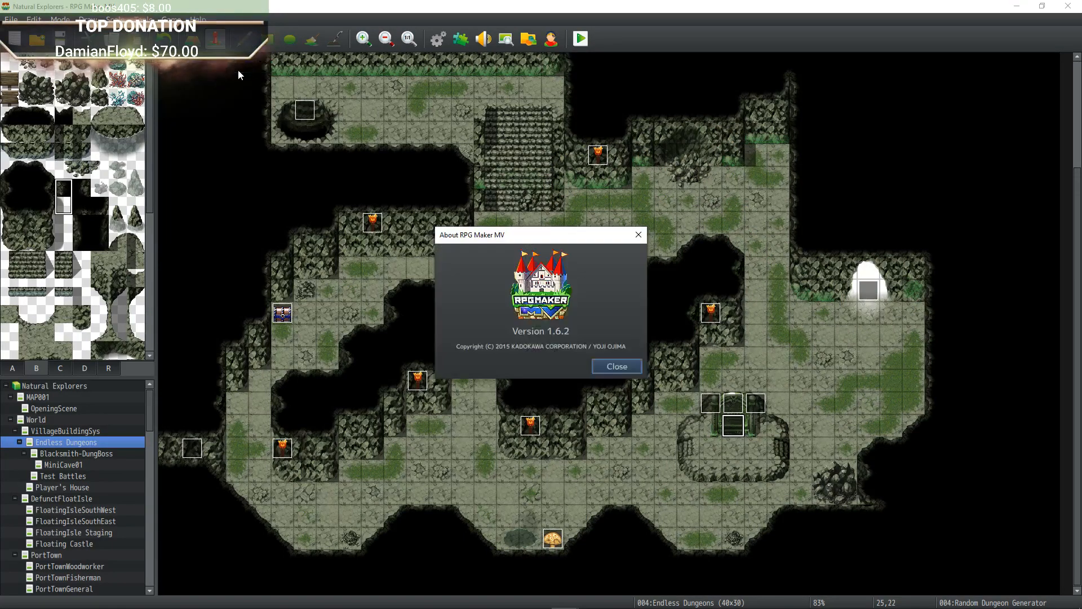
{"action": "left_click", "coordinate": [616, 368]}
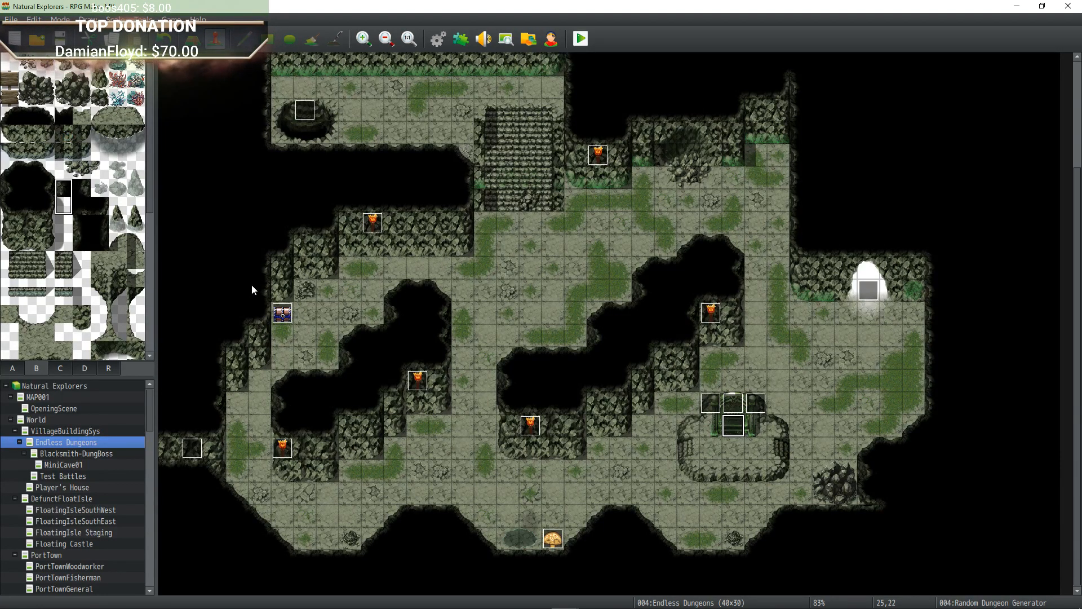
Examine the Random Dungeon Generator event's Select Item command and its MapSelectItem conditional branch, and close the event.
{"action": "double_click", "coordinate": [710, 400]}
{"action": "left_click", "coordinate": [562, 220]}
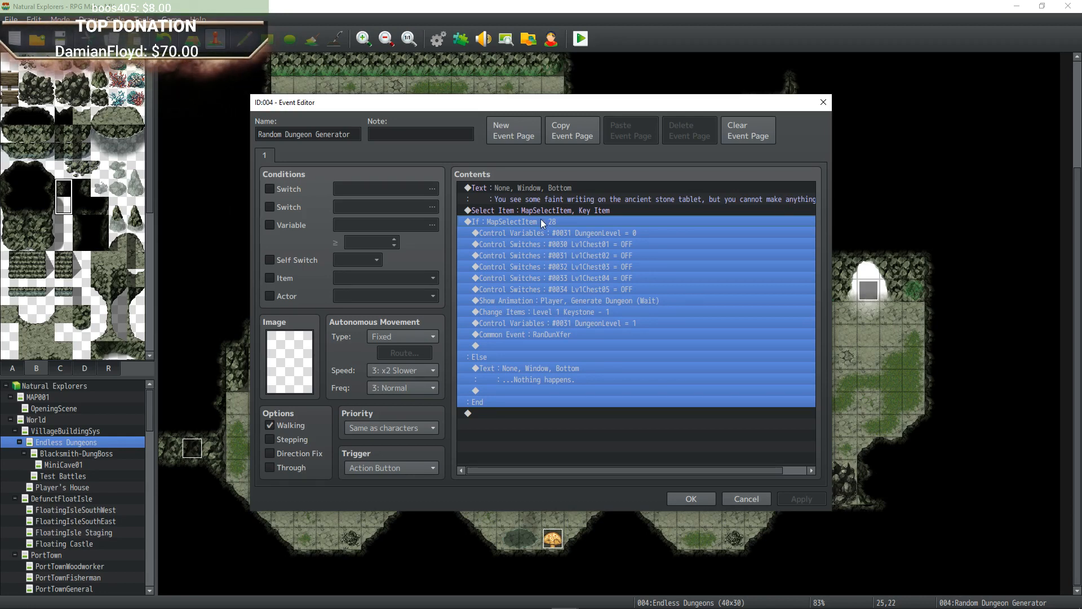
{"action": "left_click", "coordinate": [560, 245]}
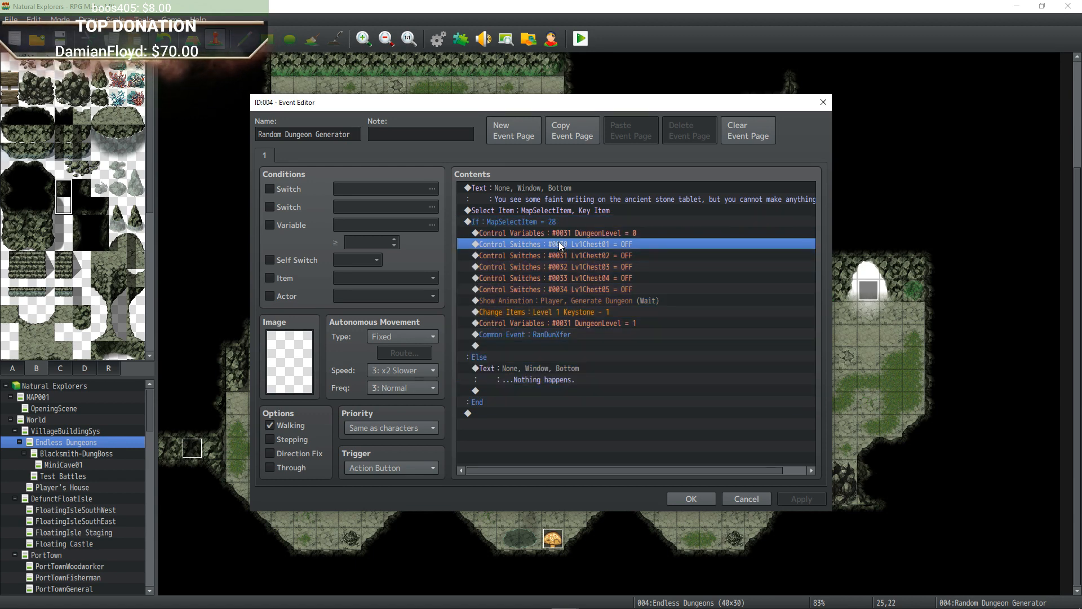
{"action": "left_click", "coordinate": [559, 223]}
{"action": "left_click", "coordinate": [551, 207]}
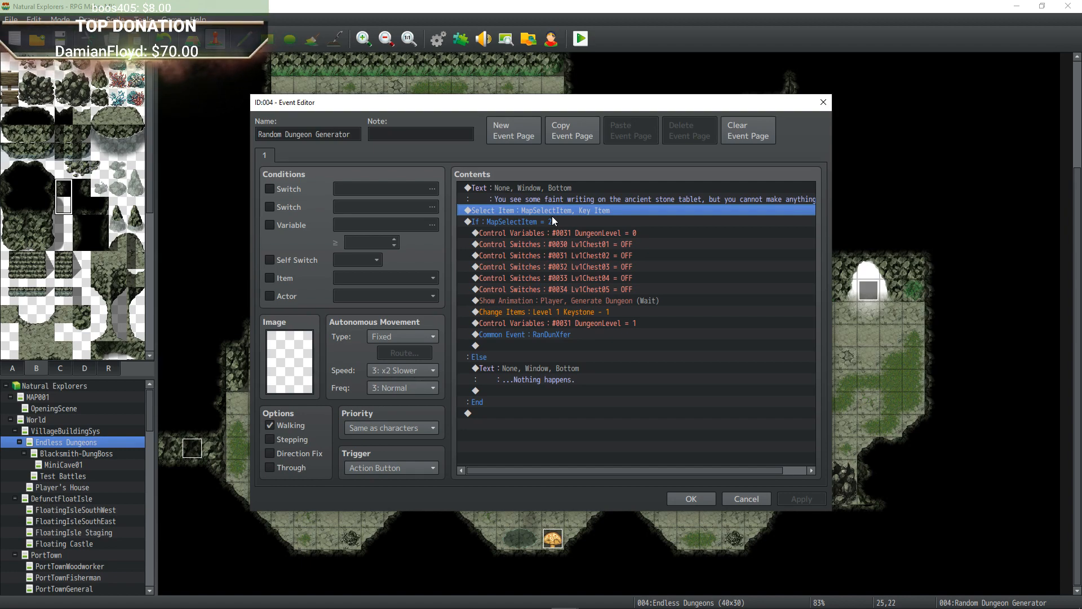
{"action": "left_click", "coordinate": [687, 495]}
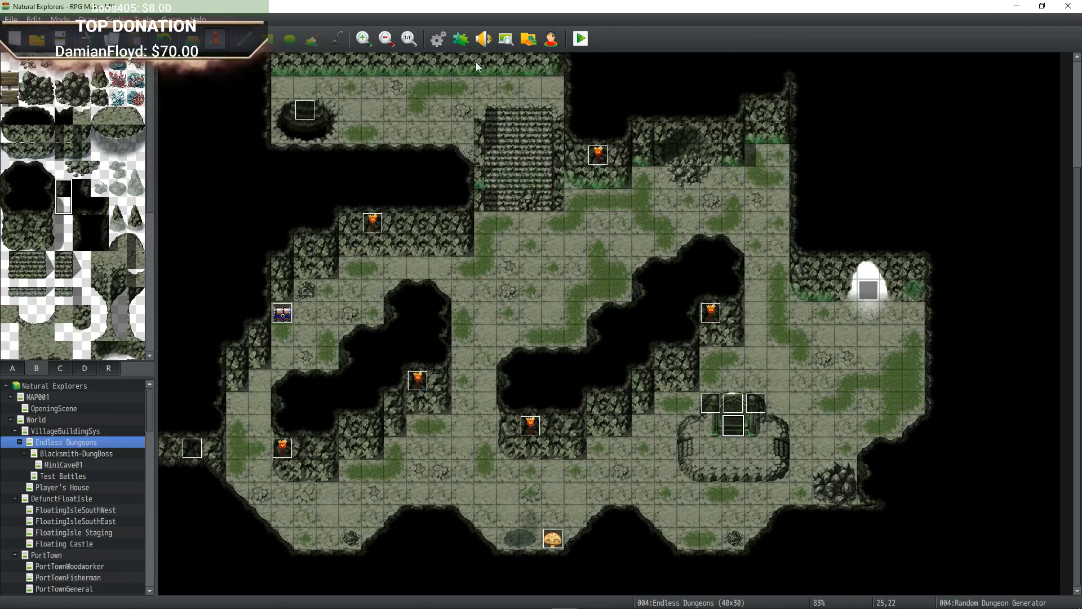
Assign the empty icon slot 1660 after the pink cupcake icon to blank item 0091 in the database.
{"action": "left_click", "coordinate": [439, 38]}
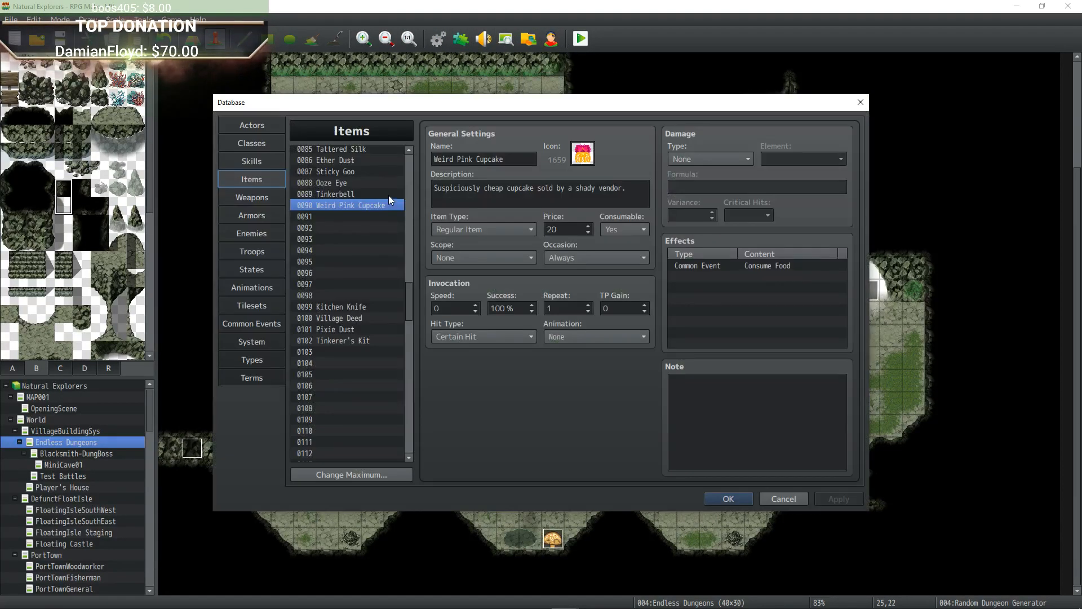
{"action": "left_click", "coordinate": [337, 216]}
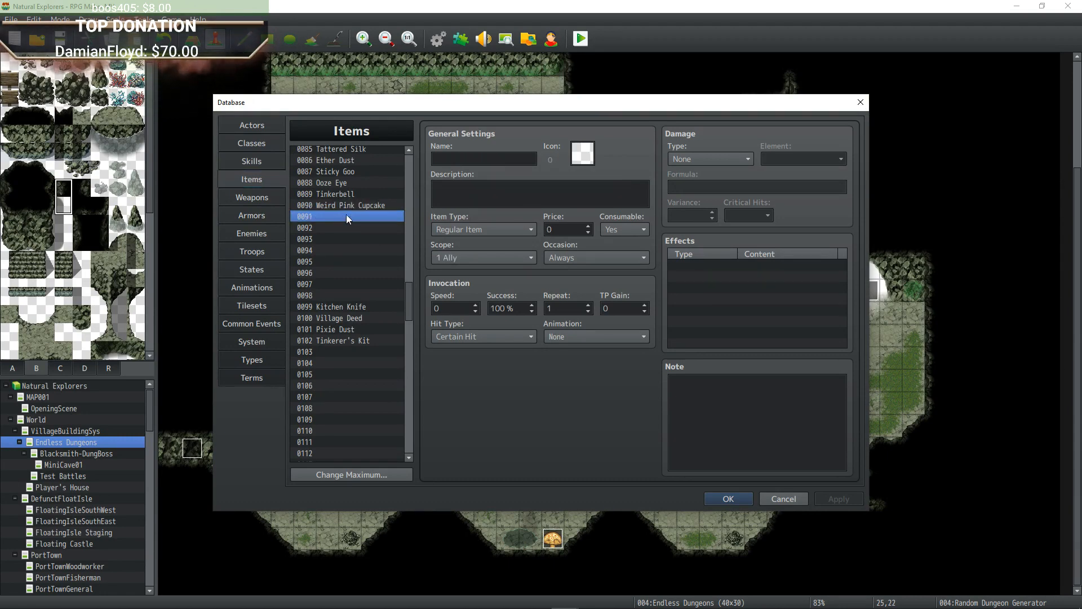
{"action": "double_click", "coordinate": [580, 153]}
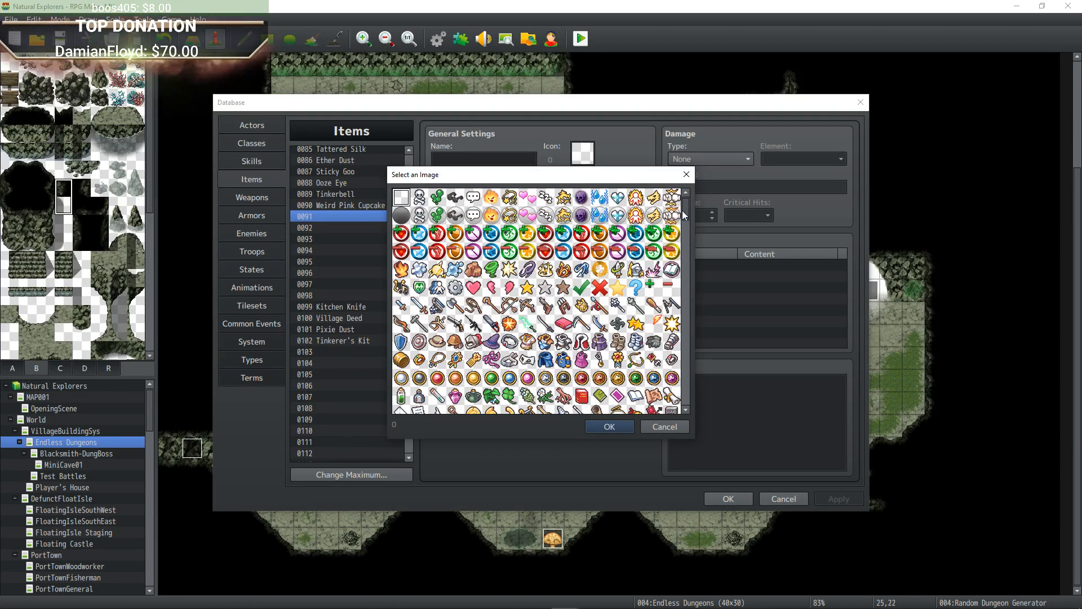
{"action": "left_click_drag", "start_coordinate": [685, 207], "coordinate": [685, 408]}
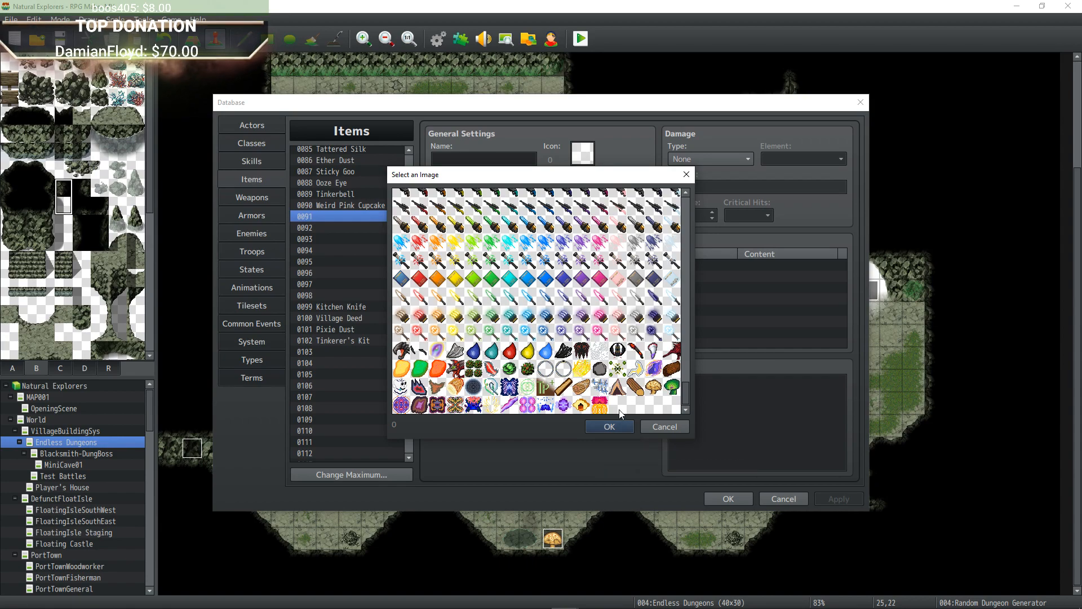
{"action": "left_click", "coordinate": [610, 427]}
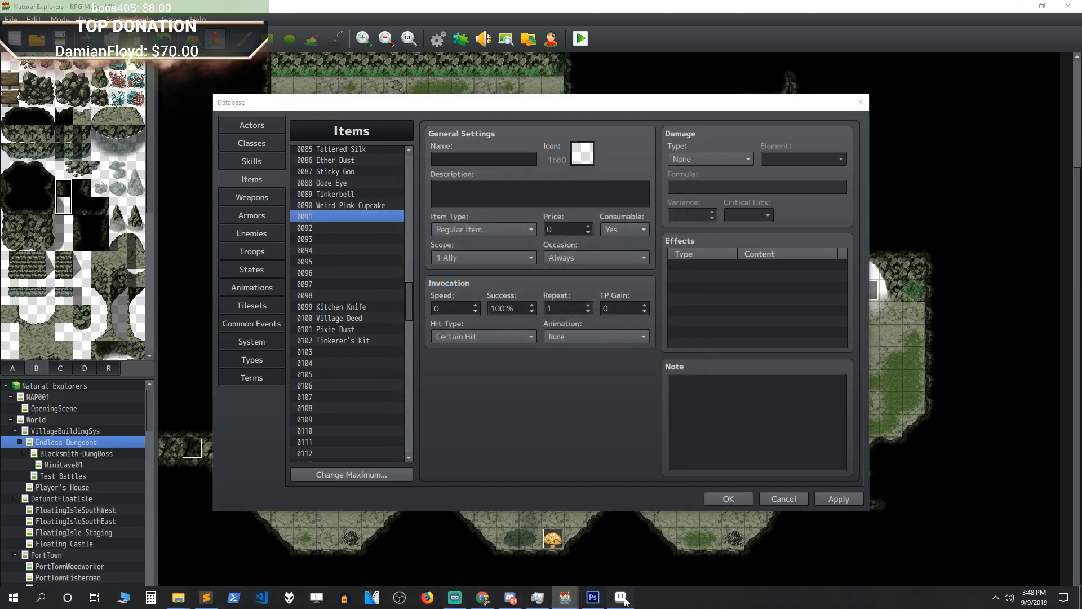
Switch to Aseprite and create a new blank 32 × 32 sprite.
{"action": "left_click", "coordinate": [620, 601]}
{"action": "left_click", "coordinate": [17, 21]}
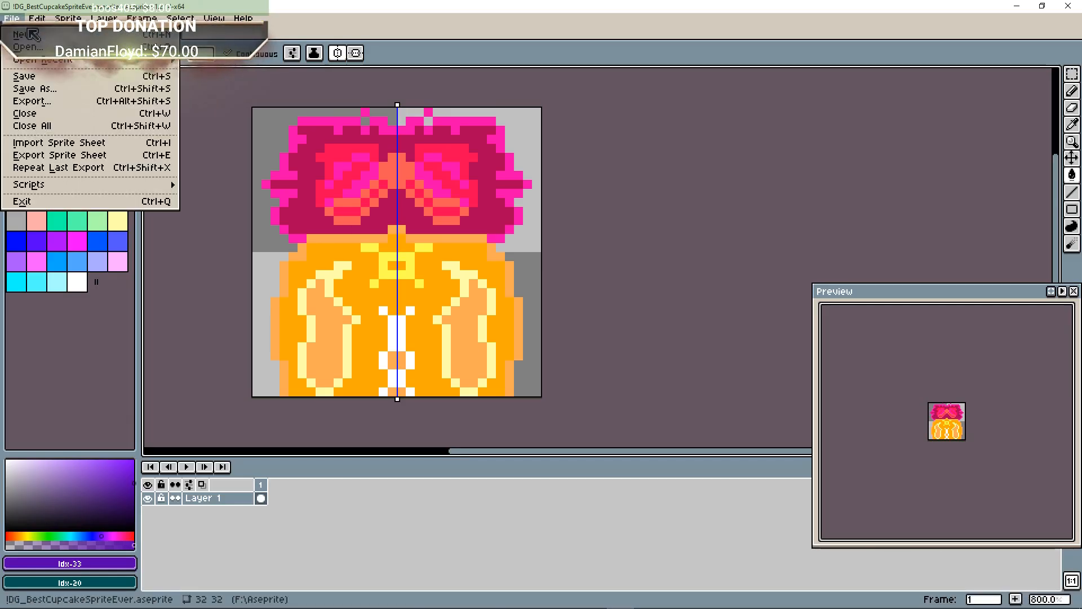
{"action": "left_click", "coordinate": [24, 78]}
{"action": "left_click", "coordinate": [507, 431]}
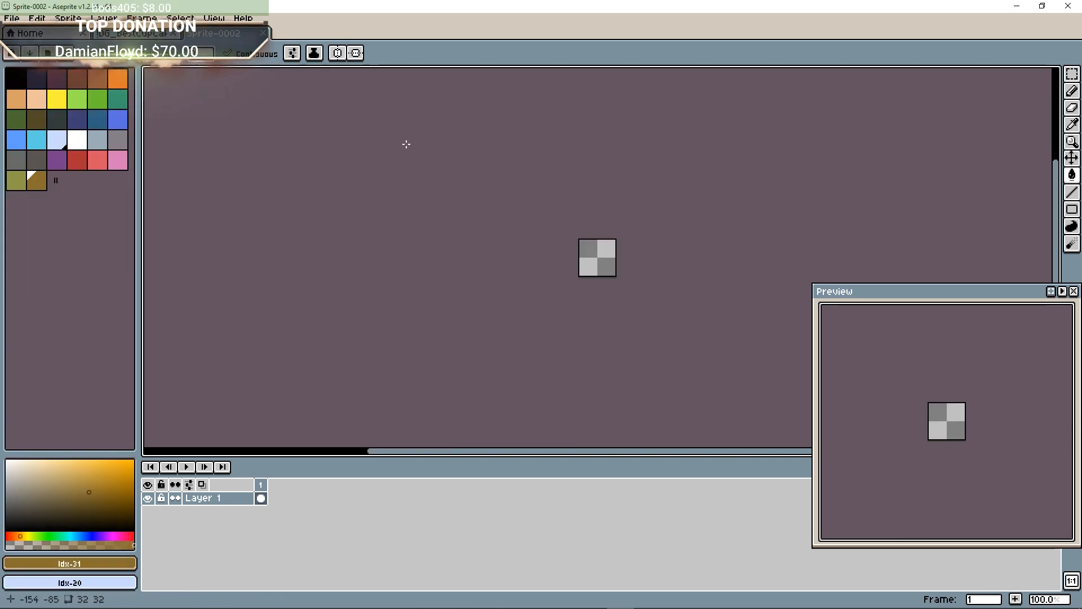
{"action": "scroll", "coordinate": [592, 282], "scroll_direction": "up", "scroll_amount": 5}
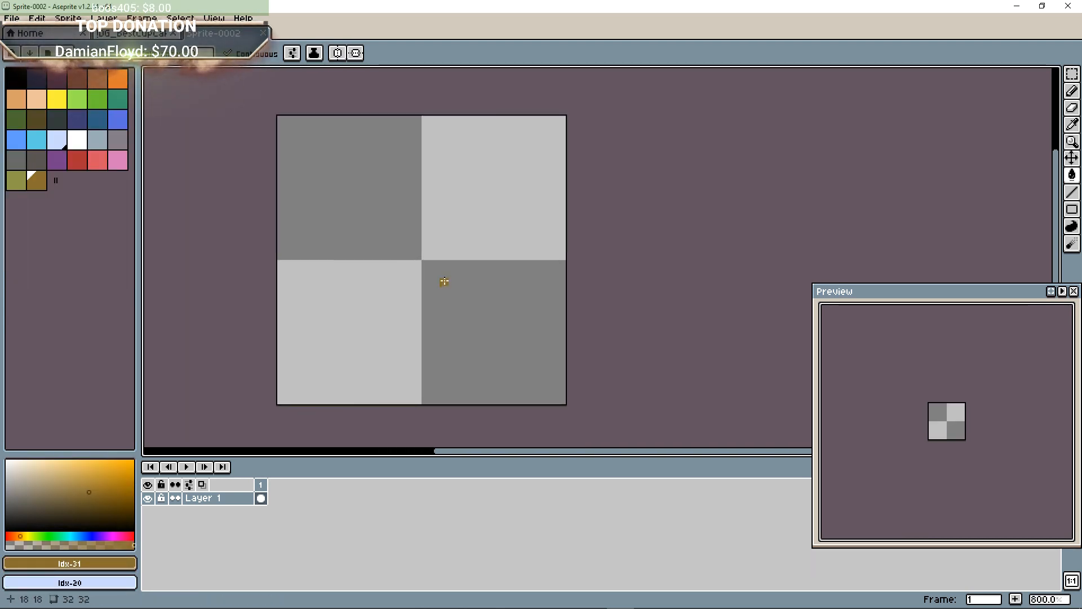
{"action": "scroll", "coordinate": [237, 181], "scroll_direction": "down", "scroll_amount": 1}
{"action": "scroll", "coordinate": [435, 249], "scroll_direction": "up", "scroll_amount": 1}
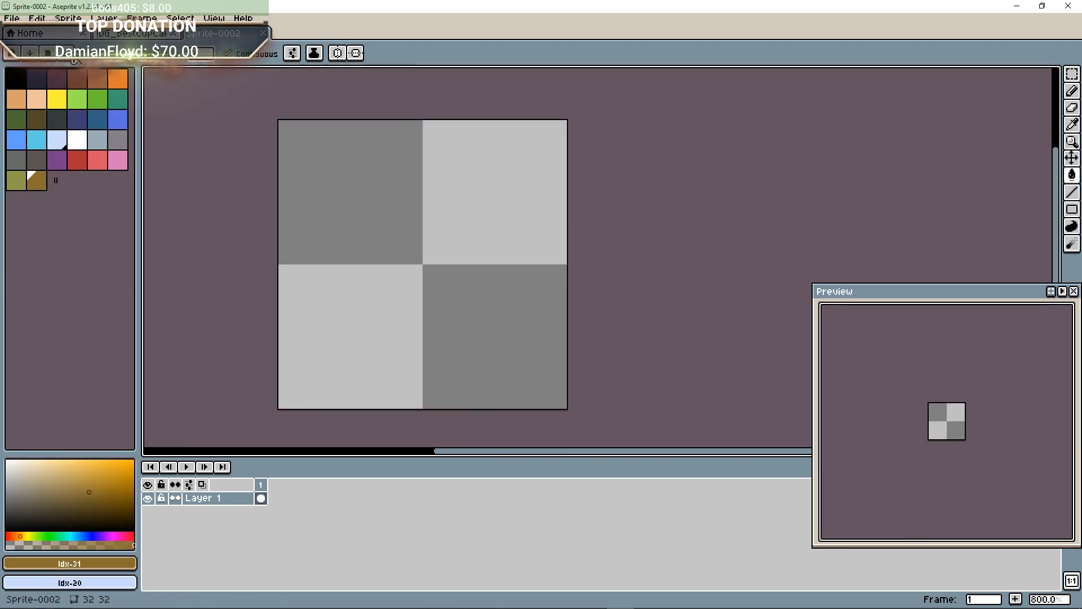
Load the Rosy-42 preset palette for the new sprite.
{"action": "left_click", "coordinate": [60, 58]}
{"action": "left_click", "coordinate": [191, 175]}
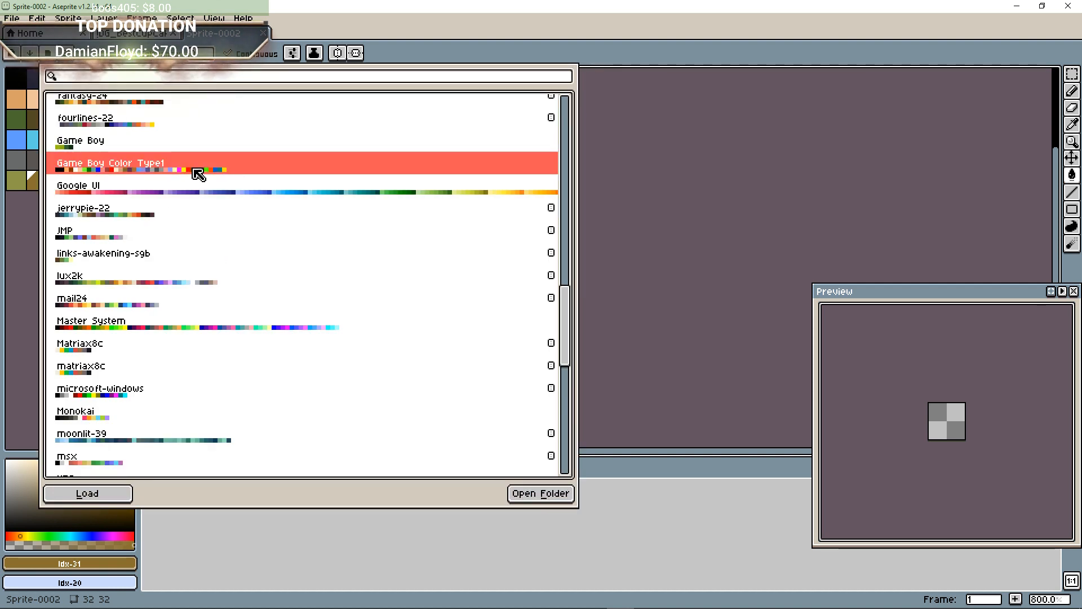
{"action": "scroll", "coordinate": [215, 232], "scroll_direction": "down", "scroll_amount": 5}
{"action": "left_click", "coordinate": [222, 200]}
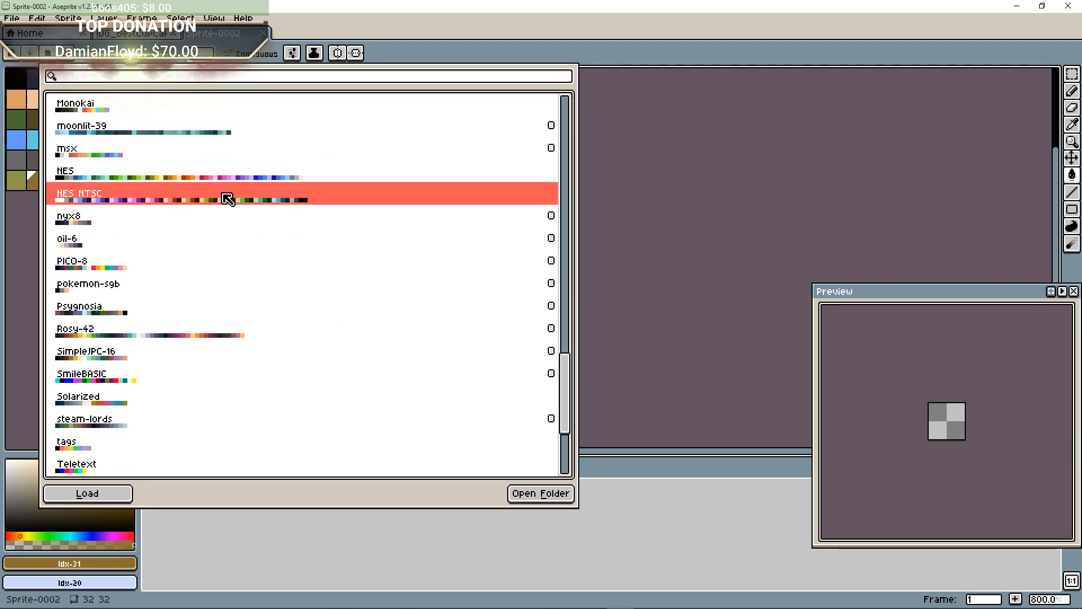
{"action": "scroll", "coordinate": [223, 191], "scroll_direction": "down", "scroll_amount": 5}
{"action": "left_click", "coordinate": [207, 218]}
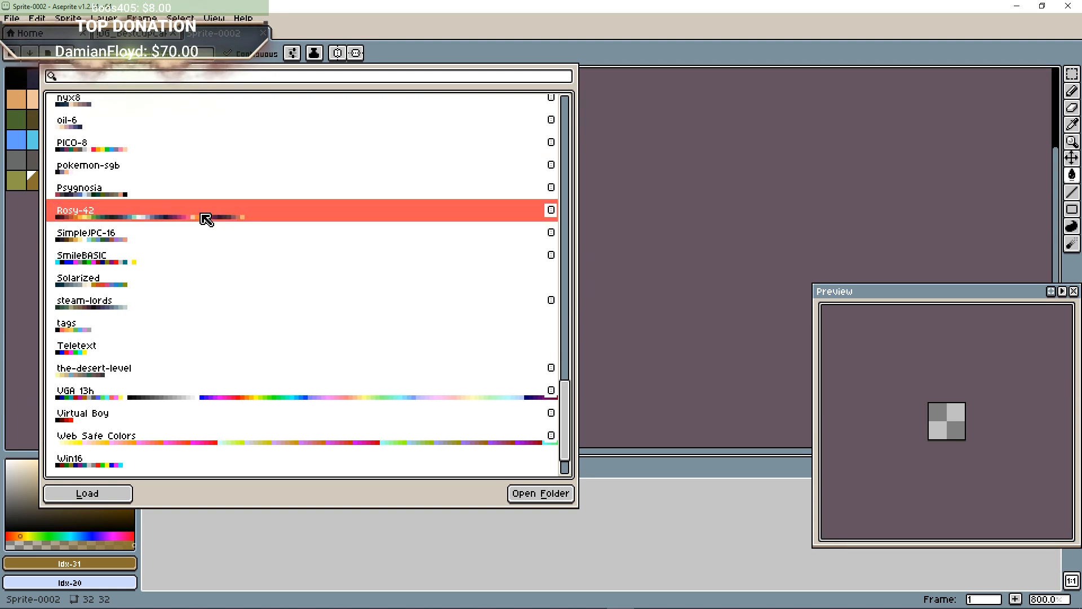
{"action": "left_click", "coordinate": [692, 252]}
Turn on both horizontal and vertical symmetry, and undo a trial orange fill of the canvas.
{"action": "left_click", "coordinate": [337, 52]}
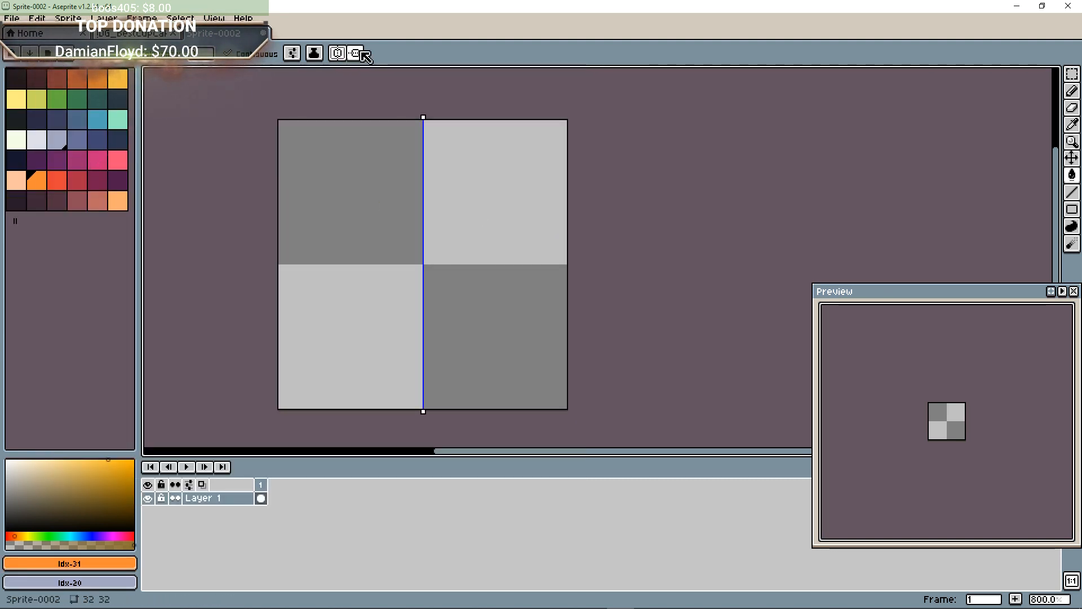
{"action": "left_click", "coordinate": [355, 52]}
{"action": "left_click", "coordinate": [367, 161]}
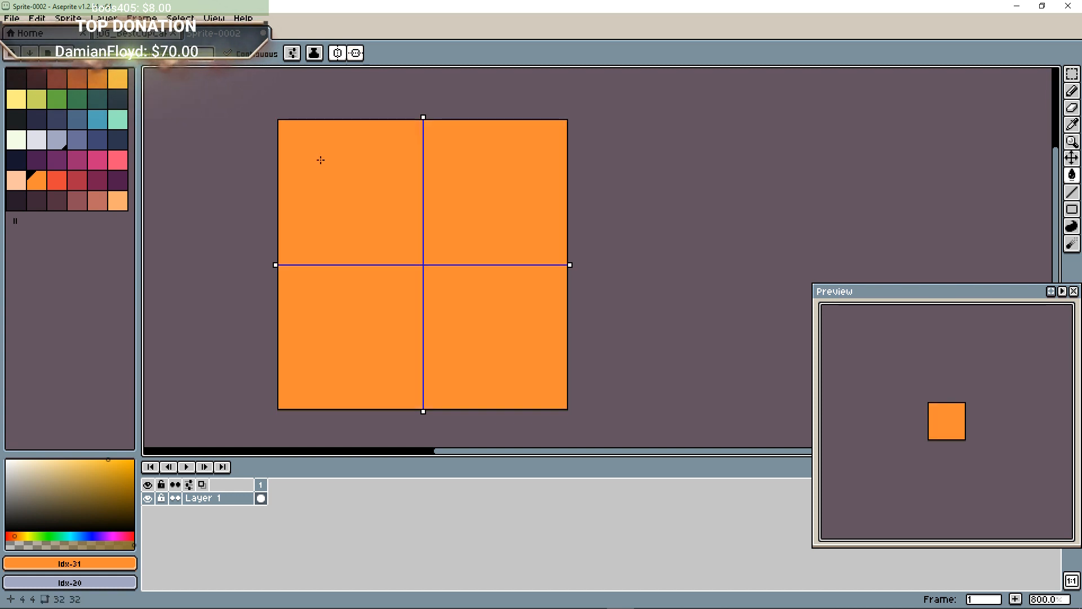
{"action": "key", "text": "ctrl+z"}
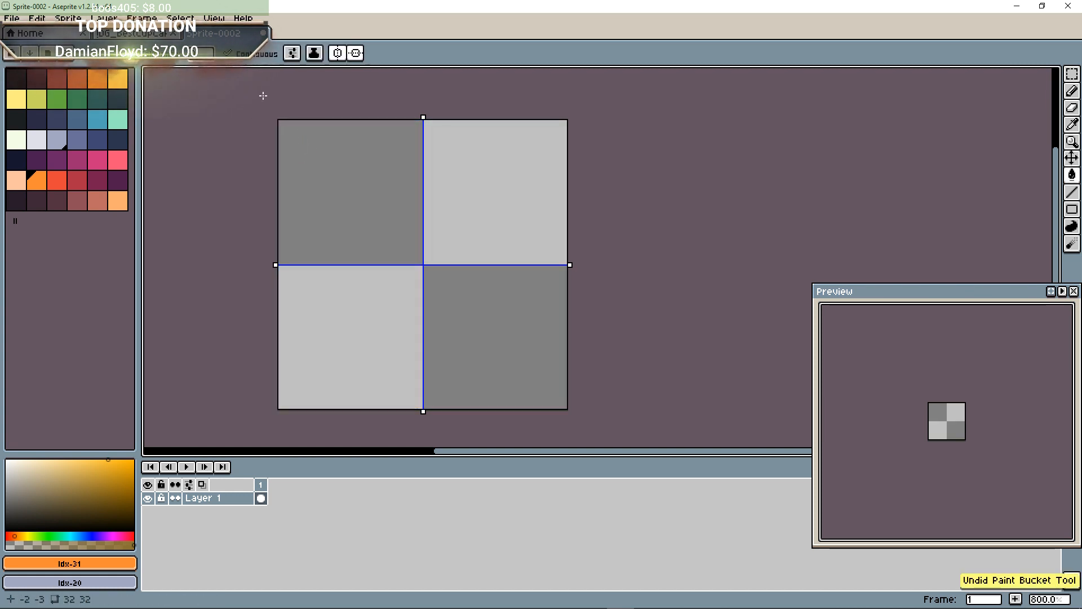
Draw a rounded mandala pattern with mirrored Pencil strokes in orange, blues, pink, golden yellow and dark brown.
{"action": "left_click", "coordinate": [1073, 91]}
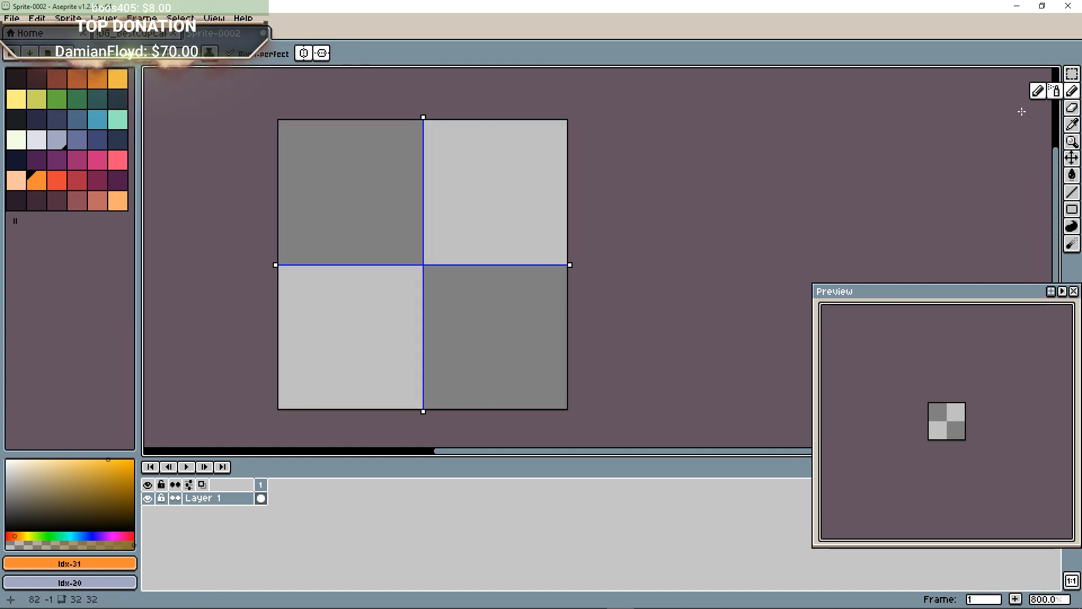
{"action": "mouse_move", "coordinate": [449, 151]}
{"action": "left_mouse_down"}
{"action": "mouse_move", "coordinate": [513, 209]}
{"action": "mouse_move", "coordinate": [455, 255]}
{"action": "mouse_move", "coordinate": [461, 262]}
{"action": "left_mouse_up"}
{"action": "left_click", "coordinate": [74, 122]}
{"action": "mouse_move", "coordinate": [364, 215]}
{"action": "left_mouse_down"}
{"action": "mouse_move", "coordinate": [463, 214]}
{"action": "mouse_move", "coordinate": [440, 172]}
{"action": "mouse_move", "coordinate": [429, 180]}
{"action": "left_mouse_up"}
{"action": "left_click", "coordinate": [118, 139]}
{"action": "mouse_move", "coordinate": [479, 224]}
{"action": "left_mouse_down"}
{"action": "mouse_move", "coordinate": [446, 250]}
{"action": "mouse_move", "coordinate": [395, 259]}
{"action": "mouse_move", "coordinate": [479, 264]}
{"action": "left_mouse_up"}
{"action": "left_click", "coordinate": [78, 140]}
{"action": "left_click", "coordinate": [117, 161]}
{"action": "mouse_move", "coordinate": [419, 242]}
{"action": "left_mouse_down"}
{"action": "mouse_move", "coordinate": [355, 236]}
{"action": "mouse_move", "coordinate": [310, 214]}
{"action": "left_mouse_up"}
{"action": "left_click", "coordinate": [77, 120]}
{"action": "mouse_move", "coordinate": [418, 152]}
{"action": "left_mouse_down"}
{"action": "mouse_move", "coordinate": [345, 259]}
{"action": "mouse_move", "coordinate": [382, 224]}
{"action": "left_mouse_up"}
{"action": "left_click", "coordinate": [117, 81]}
{"action": "mouse_move", "coordinate": [373, 168]}
{"action": "left_mouse_down"}
{"action": "mouse_move", "coordinate": [333, 237]}
{"action": "mouse_move", "coordinate": [394, 144]}
{"action": "mouse_move", "coordinate": [355, 163]}
{"action": "left_mouse_up"}
{"action": "left_click", "coordinate": [36, 77]}
{"action": "mouse_move", "coordinate": [426, 197]}
{"action": "left_mouse_down"}
{"action": "mouse_move", "coordinate": [320, 197]}
{"action": "mouse_move", "coordinate": [320, 251]}
{"action": "mouse_move", "coordinate": [364, 252]}
{"action": "mouse_move", "coordinate": [397, 159]}
{"action": "mouse_move", "coordinate": [423, 186]}
{"action": "mouse_move", "coordinate": [425, 288]}
{"action": "left_mouse_up"}
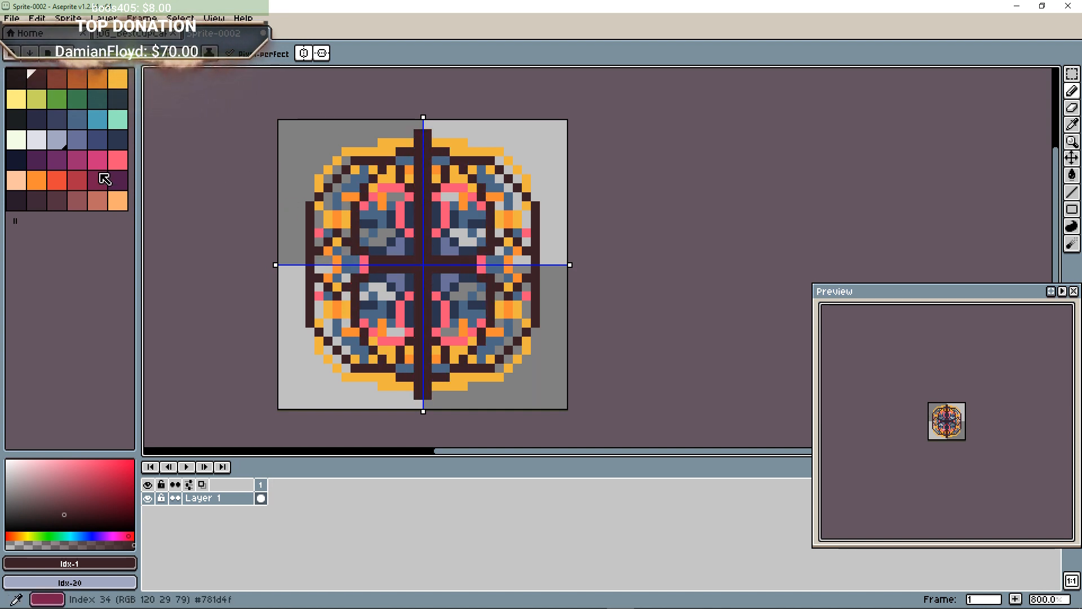
{"action": "left_click", "coordinate": [17, 99]}
{"action": "left_click", "coordinate": [356, 171]}
{"action": "mouse_move", "coordinate": [356, 172]}
{"action": "left_mouse_down"}
{"action": "mouse_move", "coordinate": [337, 251]}
{"action": "mouse_move", "coordinate": [400, 259]}
{"action": "mouse_move", "coordinate": [310, 251]}
{"action": "left_mouse_up"}
{"action": "key", "text": "ctrl+z"}
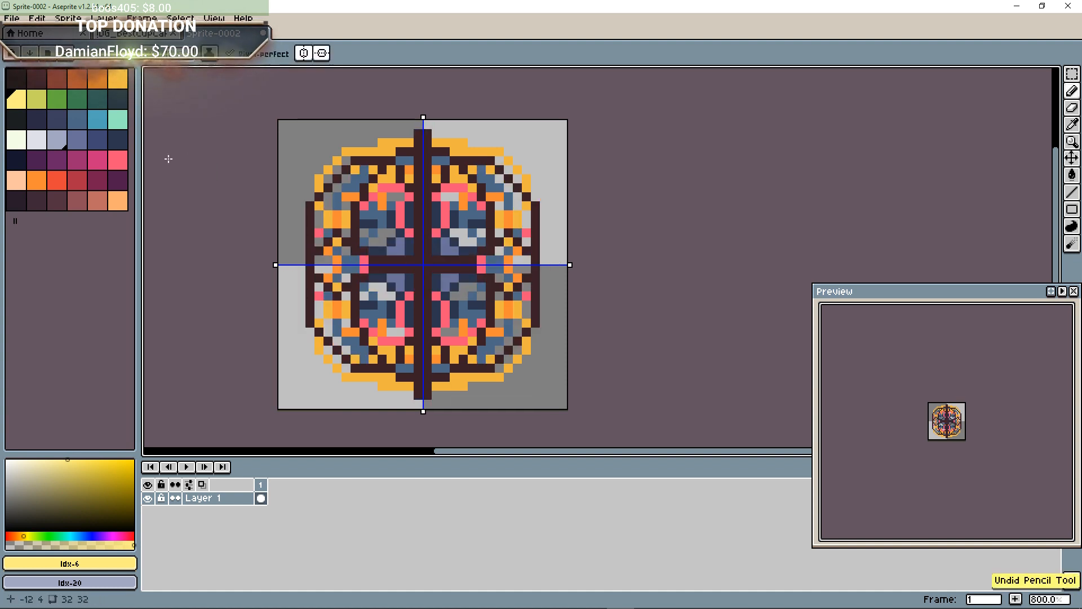
Layer mirrored red-orange, dark plum, purple and navy strokes over the pattern, and edge its upper and lower ends in slate blue.
{"action": "left_click", "coordinate": [63, 183]}
{"action": "mouse_move", "coordinate": [436, 224]}
{"action": "left_mouse_down"}
{"action": "mouse_move", "coordinate": [458, 224]}
{"action": "mouse_move", "coordinate": [425, 156]}
{"action": "mouse_move", "coordinate": [394, 136]}
{"action": "mouse_move", "coordinate": [339, 169]}
{"action": "mouse_move", "coordinate": [361, 287]}
{"action": "mouse_move", "coordinate": [427, 333]}
{"action": "left_mouse_up"}
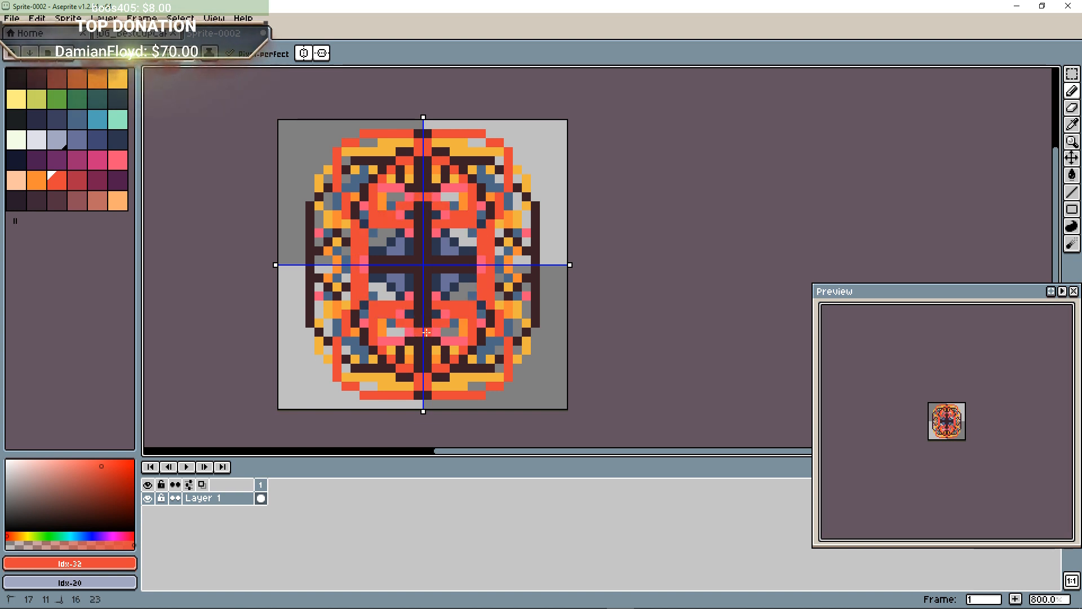
{"action": "left_click", "coordinate": [19, 203]}
{"action": "mouse_move", "coordinate": [346, 233]}
{"action": "left_mouse_down"}
{"action": "mouse_move", "coordinate": [454, 241]}
{"action": "mouse_move", "coordinate": [490, 176]}
{"action": "mouse_move", "coordinate": [446, 146]}
{"action": "mouse_move", "coordinate": [508, 151]}
{"action": "mouse_move", "coordinate": [536, 223]}
{"action": "mouse_move", "coordinate": [517, 283]}
{"action": "mouse_move", "coordinate": [405, 277]}
{"action": "mouse_move", "coordinate": [374, 206]}
{"action": "mouse_move", "coordinate": [319, 151]}
{"action": "left_mouse_up"}
{"action": "left_click", "coordinate": [37, 160]}
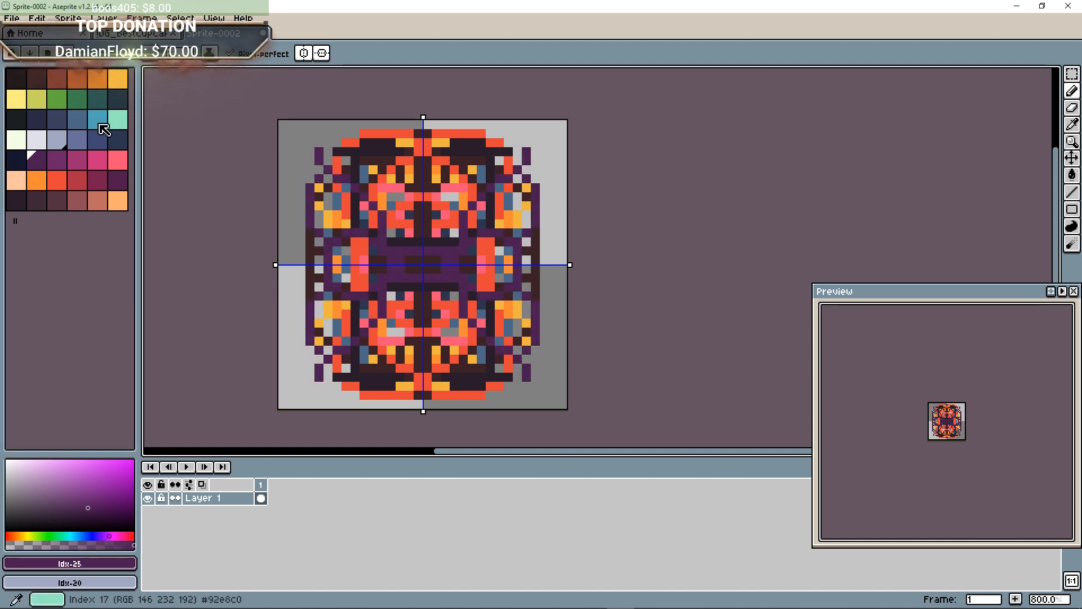
{"action": "left_click", "coordinate": [37, 120]}
{"action": "left_click_drag", "start_coordinate": [445, 189], "coordinate": [461, 224]}
{"action": "mouse_move", "coordinate": [512, 173]}
{"action": "left_mouse_down"}
{"action": "mouse_move", "coordinate": [513, 338]}
{"action": "mouse_move", "coordinate": [472, 276]}
{"action": "left_mouse_up"}
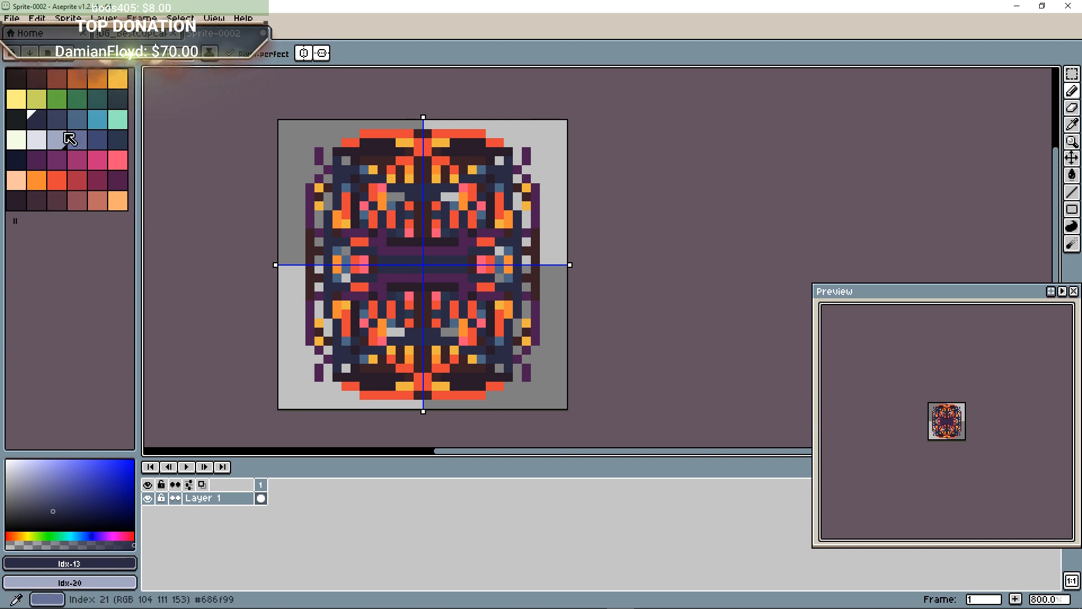
{"action": "left_click", "coordinate": [78, 139]}
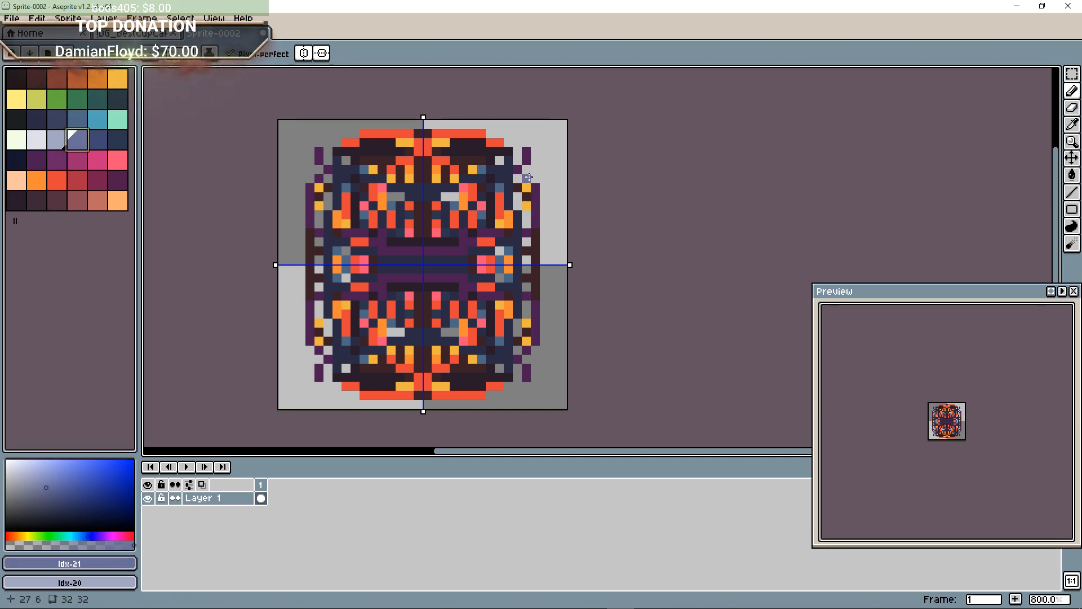
{"action": "mouse_move", "coordinate": [527, 177]}
{"action": "left_mouse_down"}
{"action": "mouse_move", "coordinate": [508, 155]}
{"action": "mouse_move", "coordinate": [423, 123]}
{"action": "mouse_move", "coordinate": [375, 123]}
{"action": "mouse_move", "coordinate": [349, 177]}
{"action": "mouse_move", "coordinate": [345, 156]}
{"action": "left_mouse_up"}
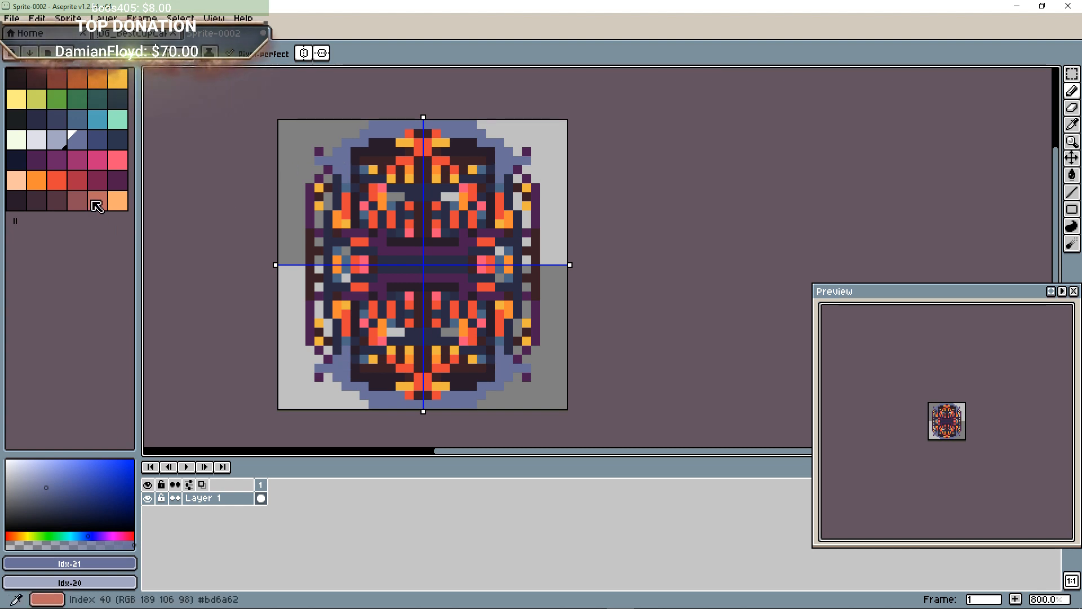
Touch up the pattern's gaps with dark navy, off-white and pink pixels, and color its centre orange.
{"action": "left_click", "coordinate": [17, 160]}
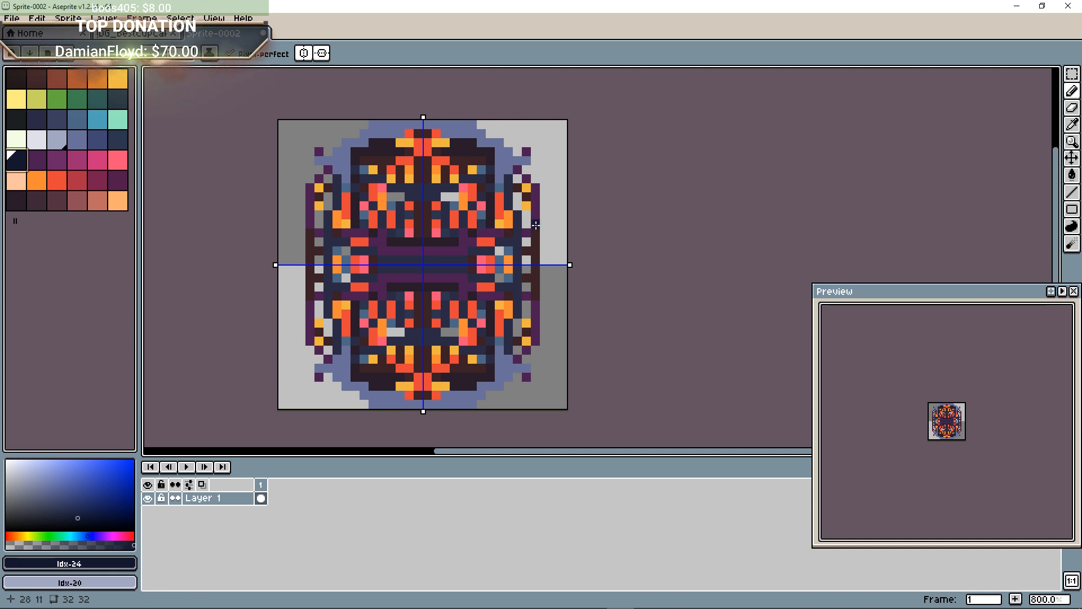
{"action": "left_click", "coordinate": [530, 219]}
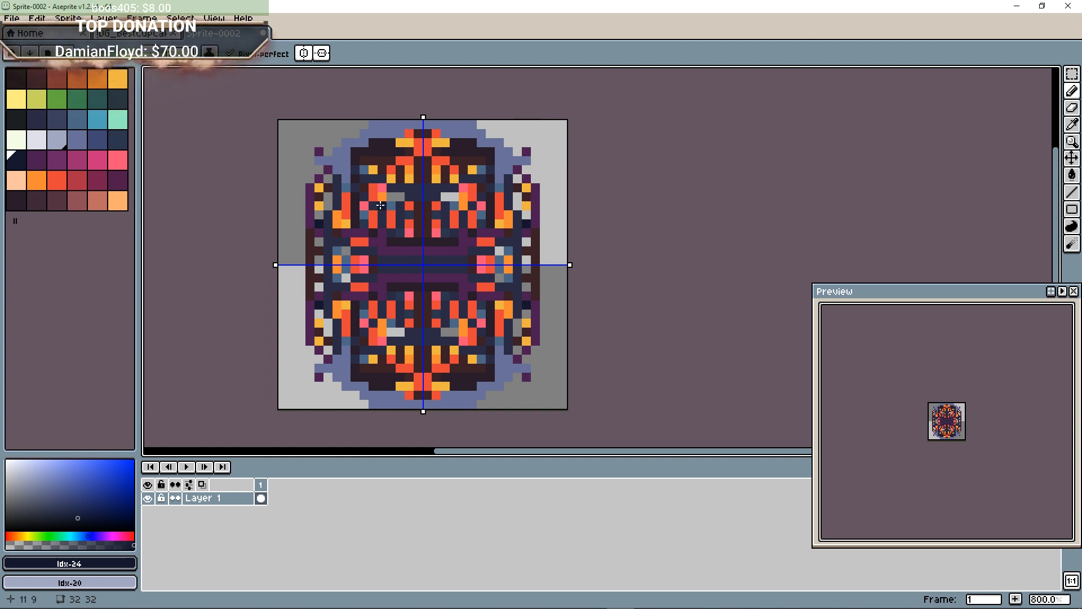
{"action": "left_click", "coordinate": [37, 140]}
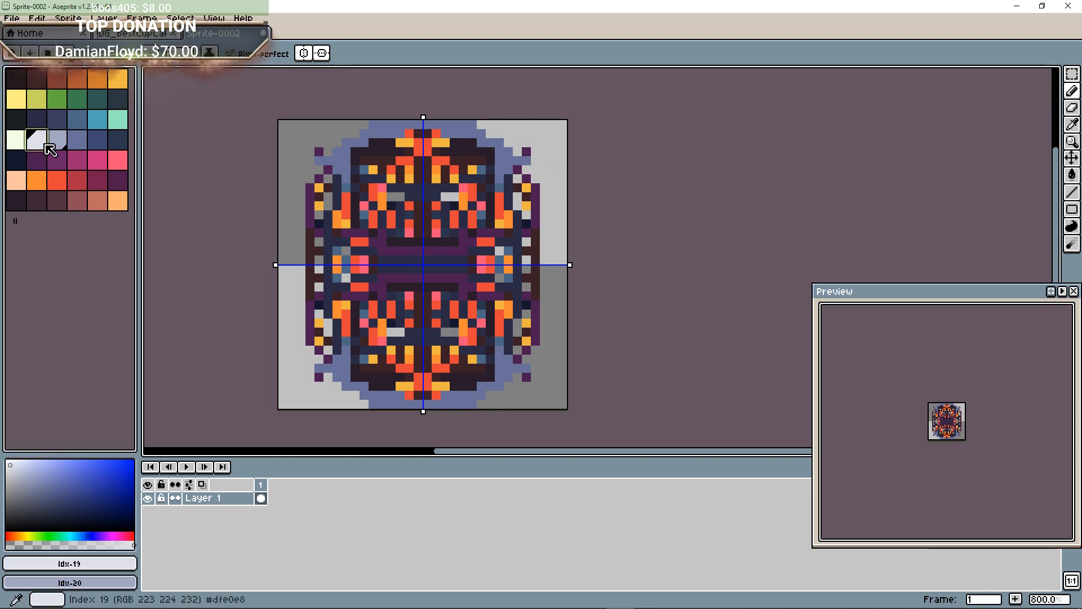
{"action": "left_click", "coordinate": [452, 199]}
{"action": "left_click", "coordinate": [516, 203]}
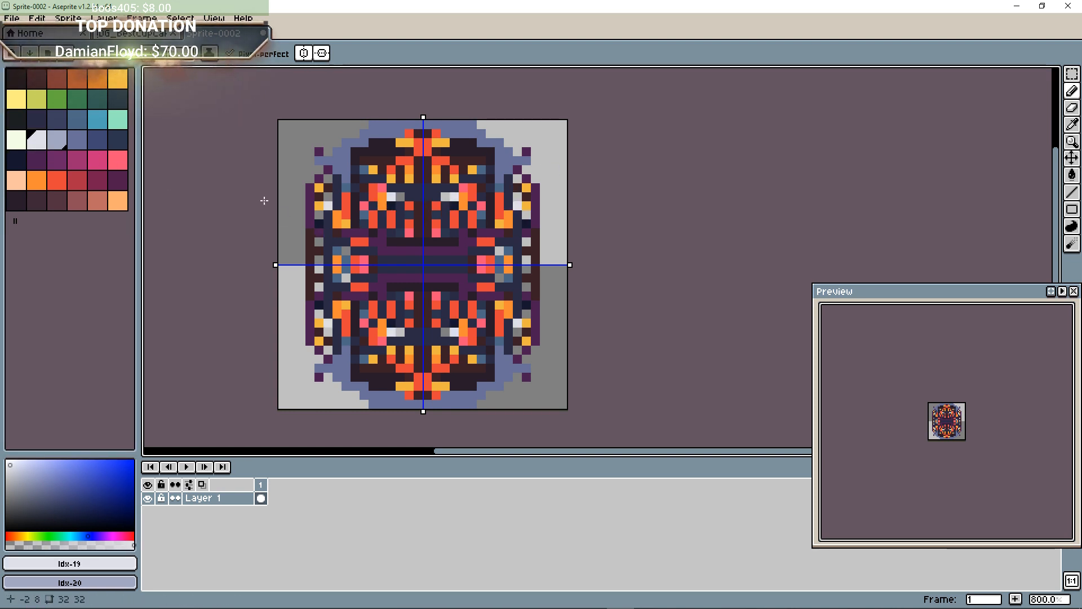
{"action": "left_click", "coordinate": [97, 159]}
{"action": "left_click", "coordinate": [399, 198]}
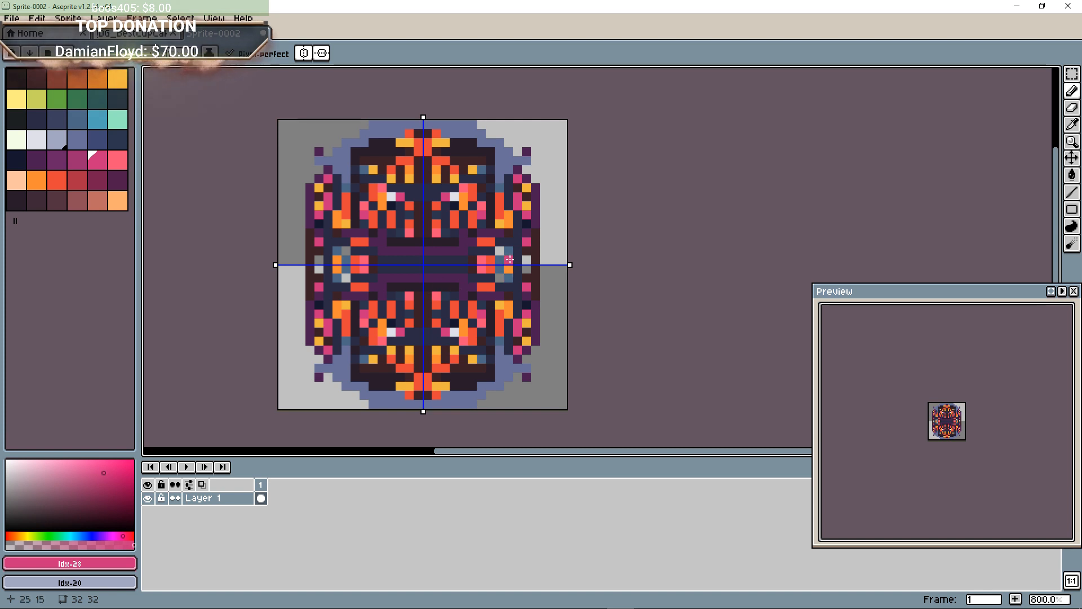
{"action": "left_click_drag", "start_coordinate": [508, 260], "coordinate": [436, 266]}
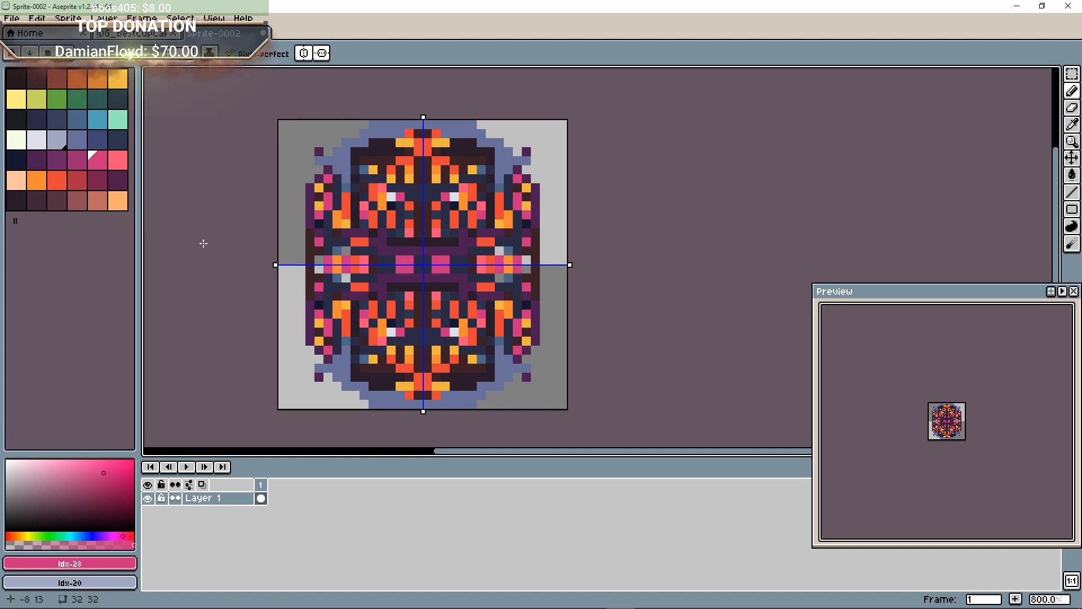
{"action": "left_click", "coordinate": [36, 180]}
{"action": "left_click", "coordinate": [418, 266]}
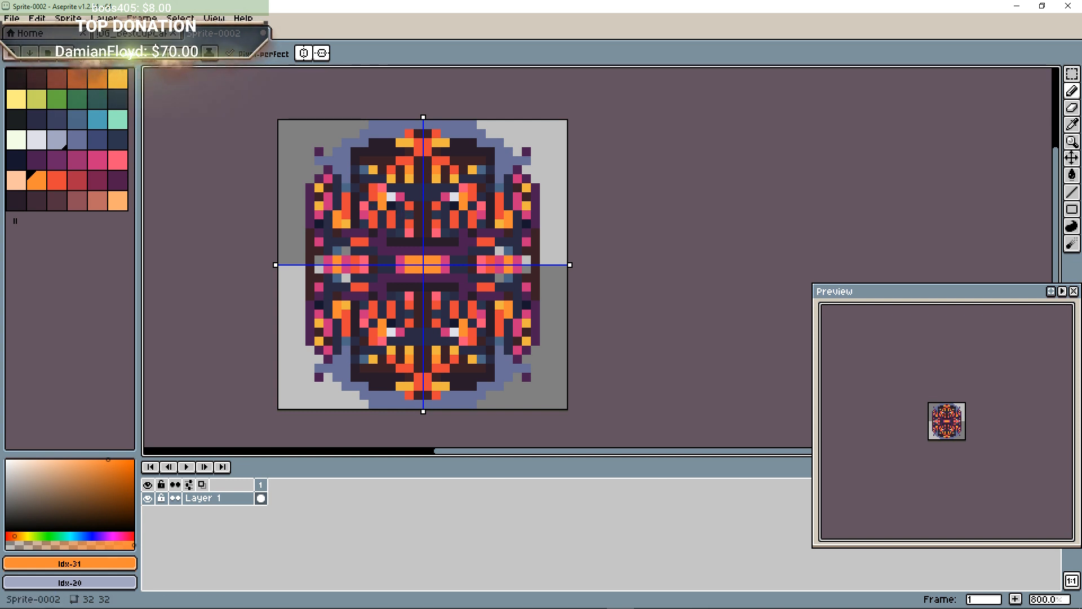
Save the sprite under the file name !DG_AbstractItem in the Aseprite folder.
{"action": "left_click", "coordinate": [17, 19]}
{"action": "left_click", "coordinate": [68, 89]}
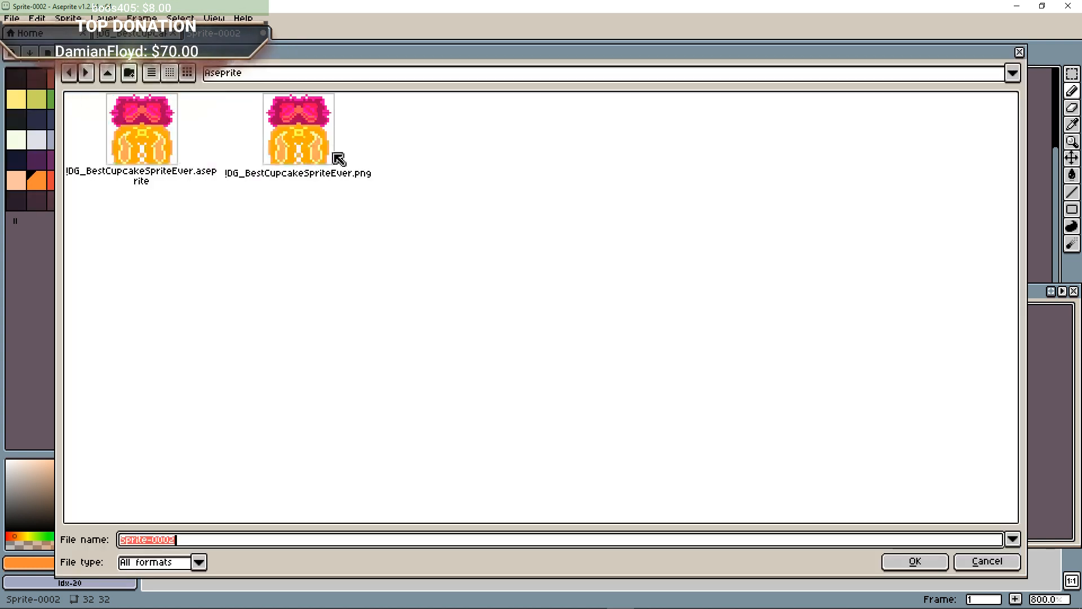
{"action": "type", "text": "!"}
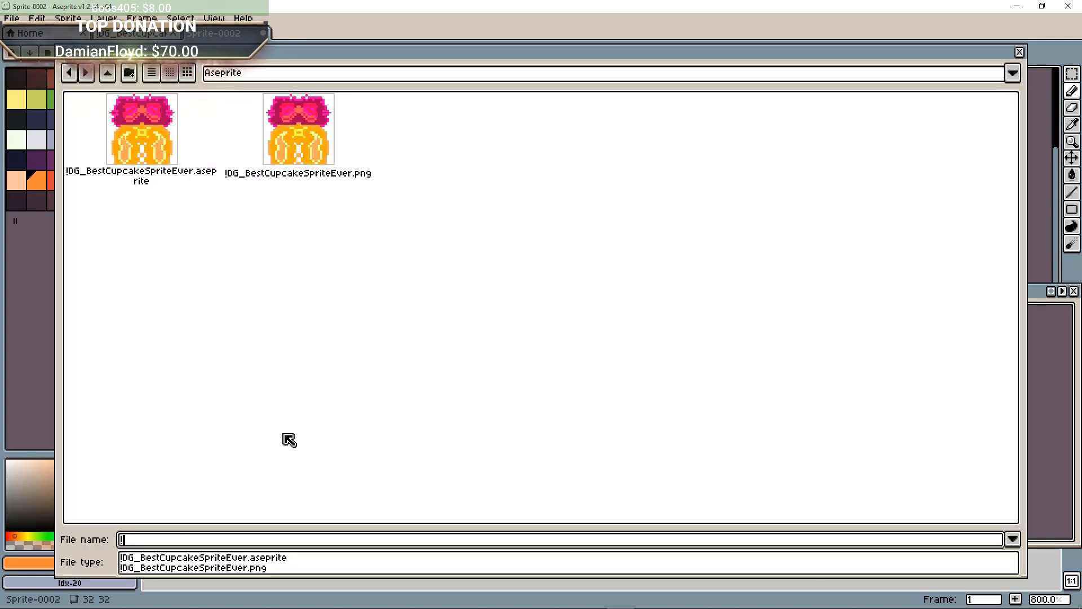
{"action": "type", "text": "DG_AbstractItem"}
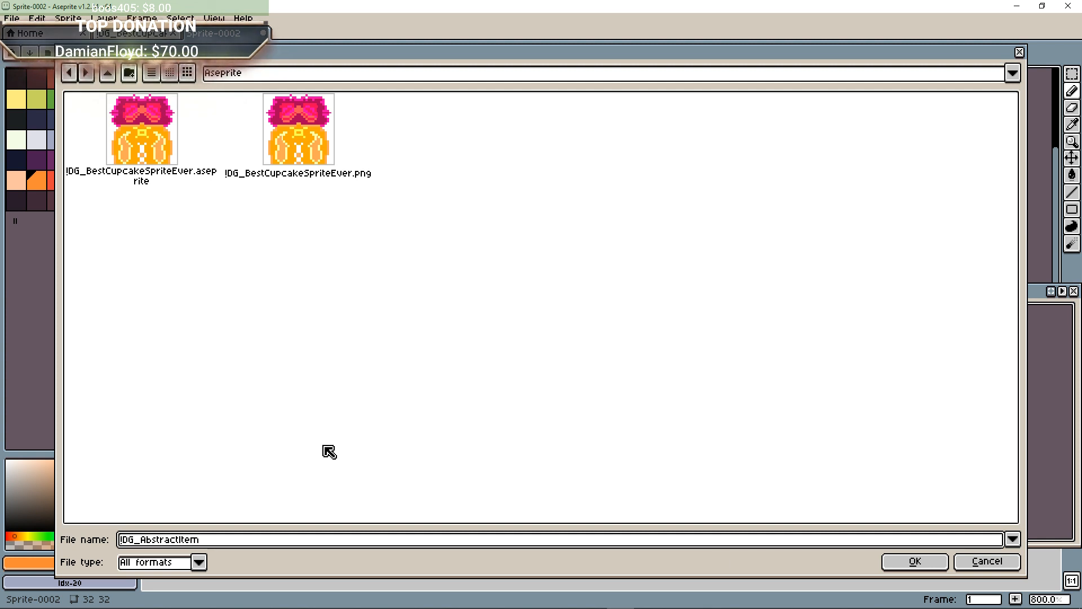
{"action": "left_click", "coordinate": [900, 564]}
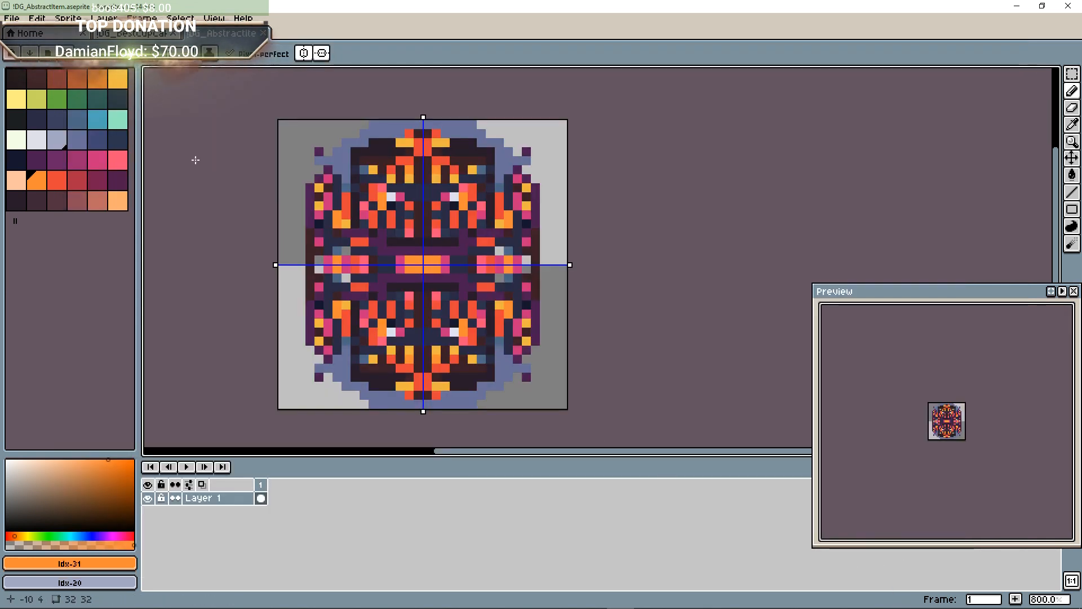
Export !DG_AbstractItem at 100% size with visible layers and all frames.
{"action": "left_click", "coordinate": [12, 18]}
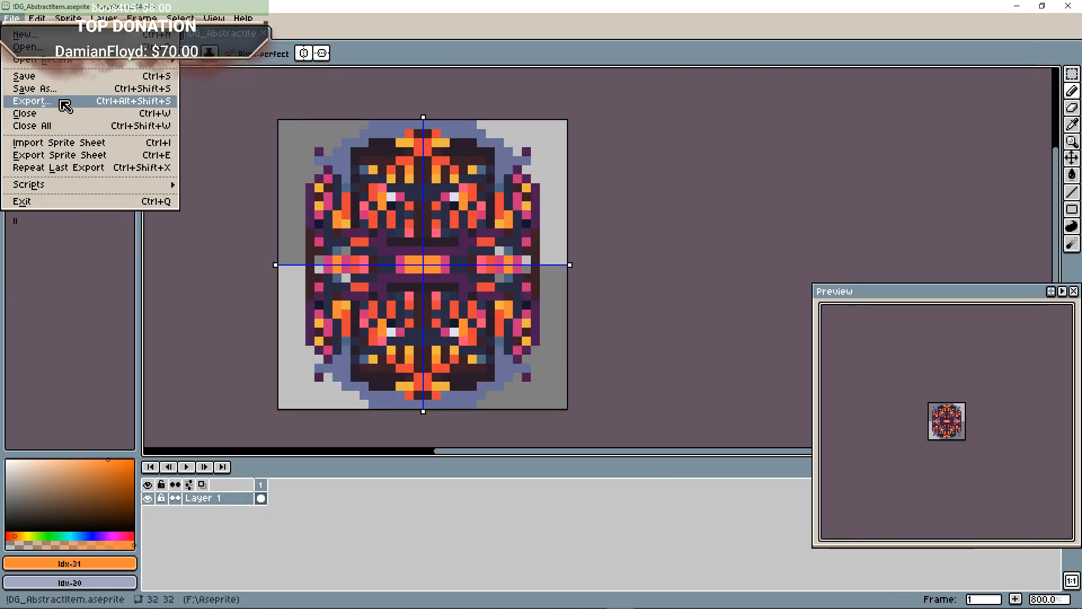
{"action": "left_click", "coordinate": [65, 102]}
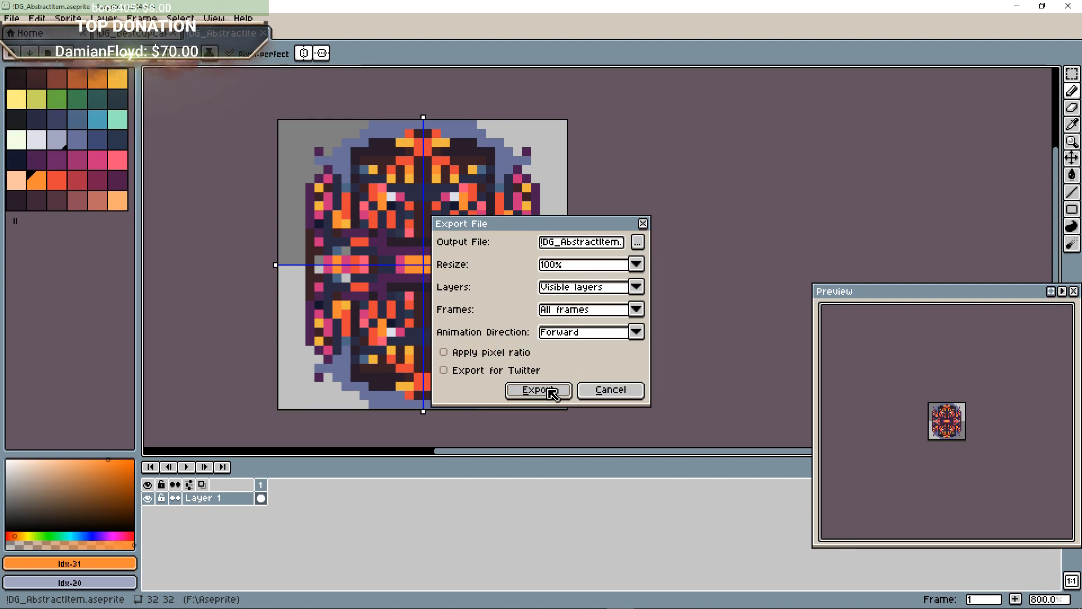
{"action": "left_click", "coordinate": [550, 389]}
Switch to Photoshop and open !DG_AbstractItem.png from the Aseprite folder on the WDBlack (F:) drive.
{"action": "left_click", "coordinate": [592, 598]}
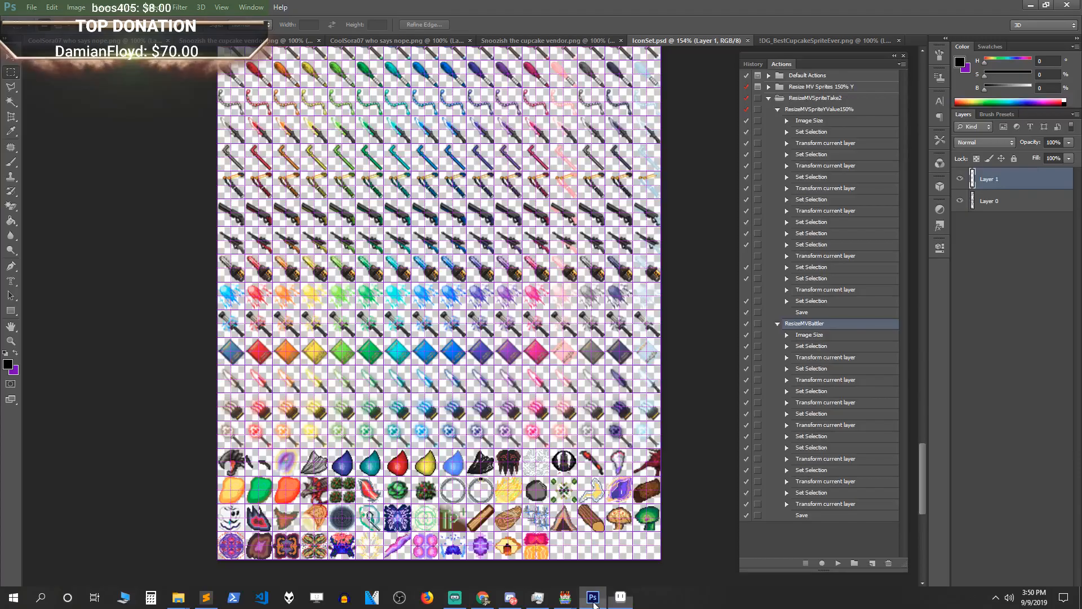
{"action": "left_click", "coordinate": [32, 8]}
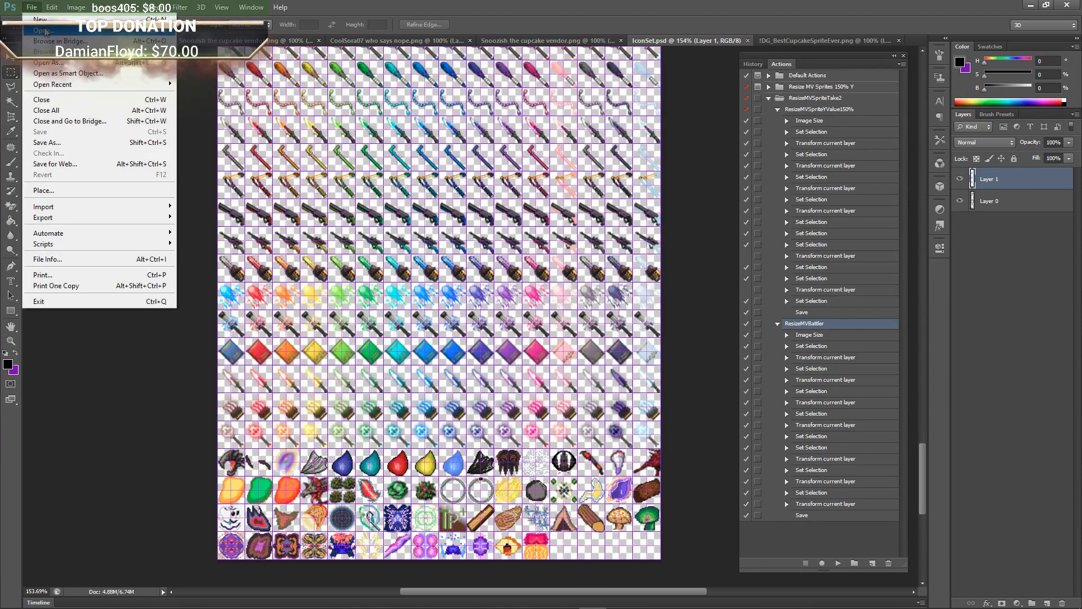
{"action": "left_click", "coordinate": [41, 30]}
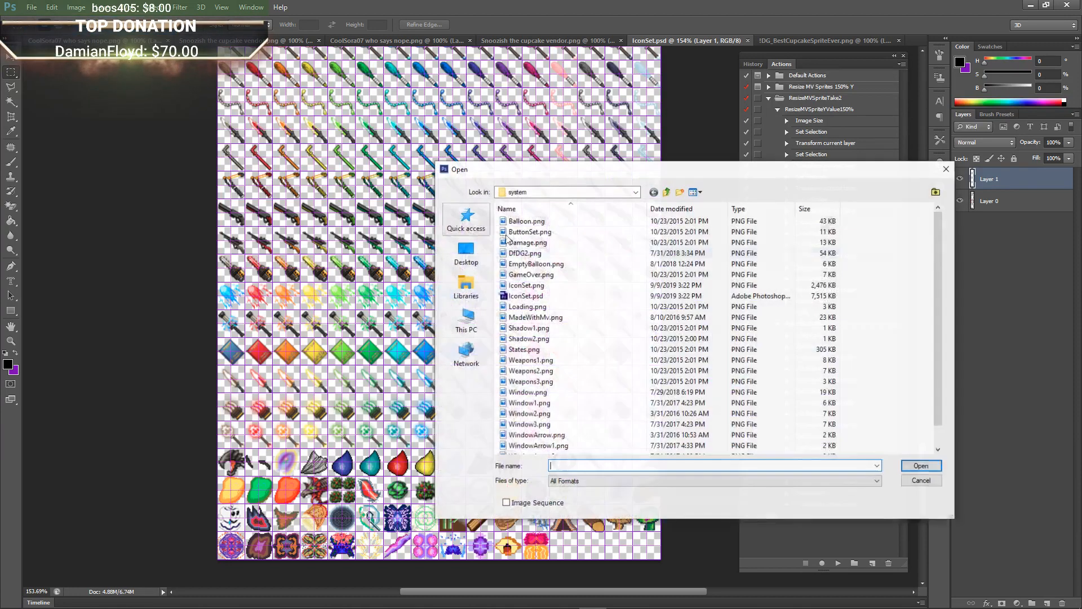
{"action": "left_click", "coordinate": [634, 192]}
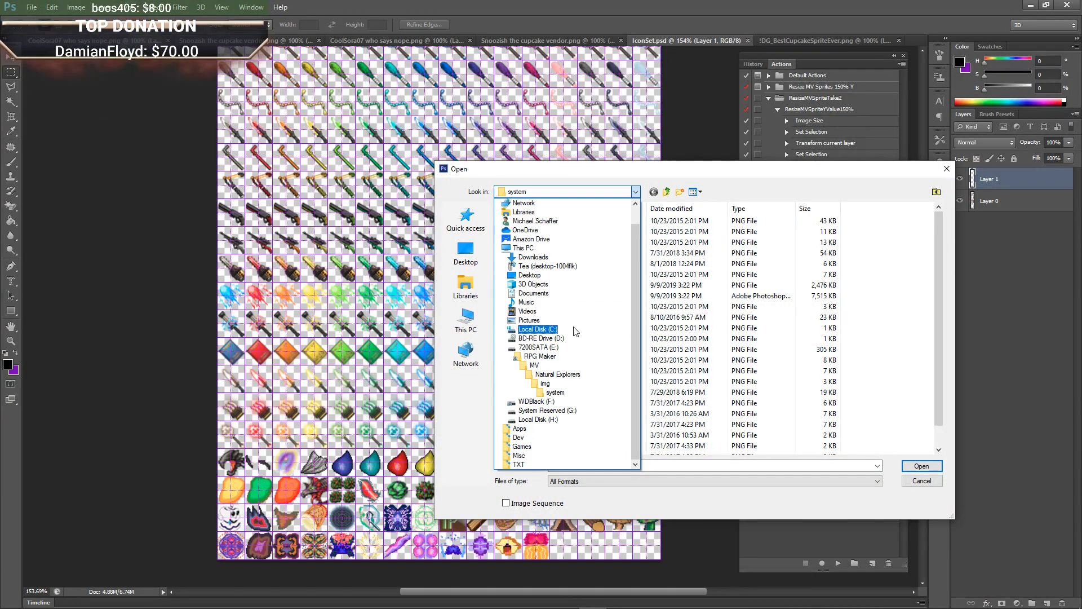
{"action": "left_click", "coordinate": [565, 401]}
{"action": "double_click", "coordinate": [531, 232]}
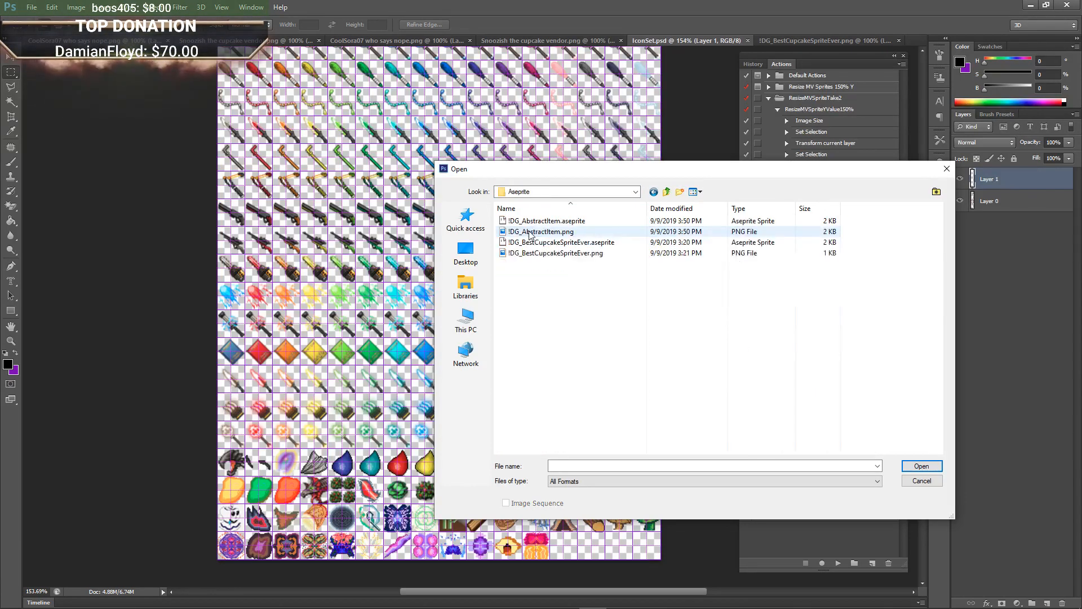
{"action": "left_click", "coordinate": [565, 231]}
{"action": "left_click", "coordinate": [921, 466]}
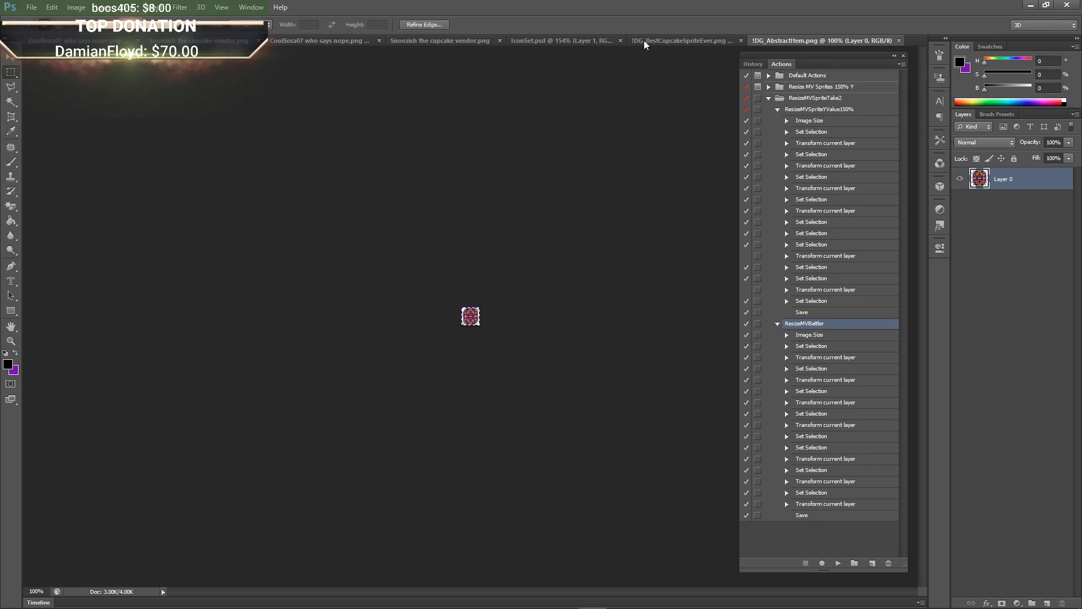
Close the !DG_BestCupcakeSpriteEver.png document and bring IconSet.psd to the front.
{"action": "left_click", "coordinate": [741, 40]}
{"action": "left_click", "coordinate": [713, 39]}
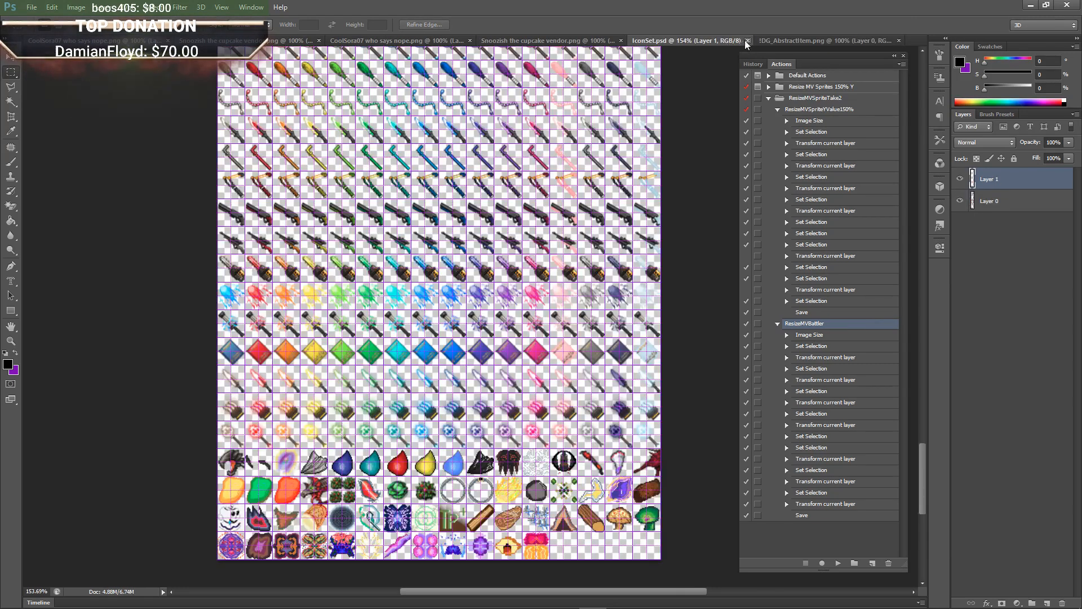
Close the character sprite images and !DG_AbstractItem.png, leaving only IconSet.psd open.
{"action": "left_click", "coordinate": [144, 42]}
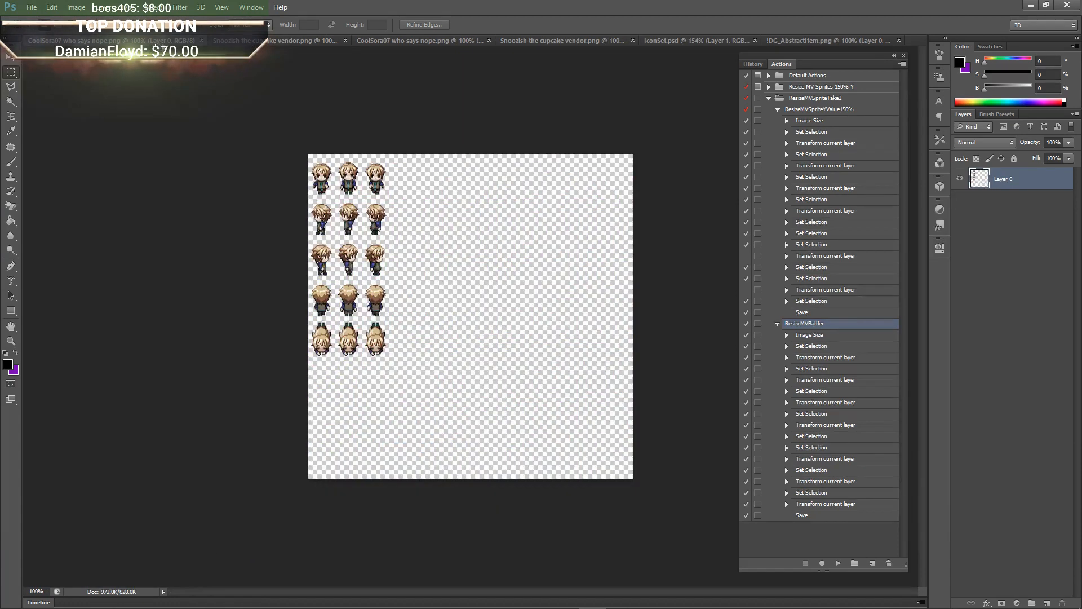
{"action": "left_click", "coordinate": [202, 41]}
{"action": "left_click", "coordinate": [168, 41]}
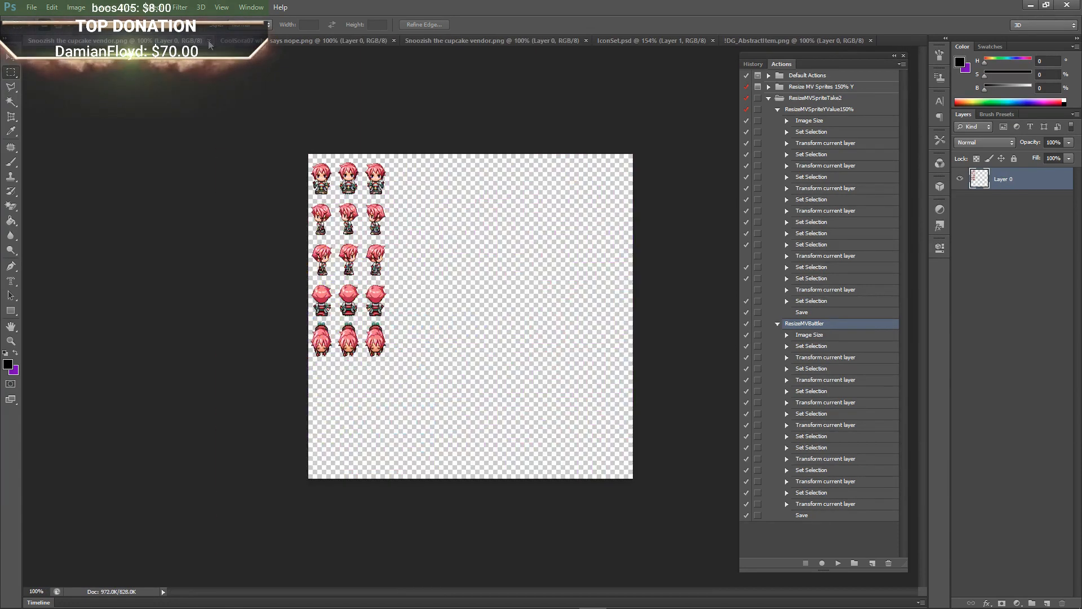
{"action": "left_click", "coordinate": [209, 41]}
{"action": "left_click", "coordinate": [168, 42]}
{"action": "left_click", "coordinate": [201, 41]}
{"action": "left_click", "coordinate": [169, 41]}
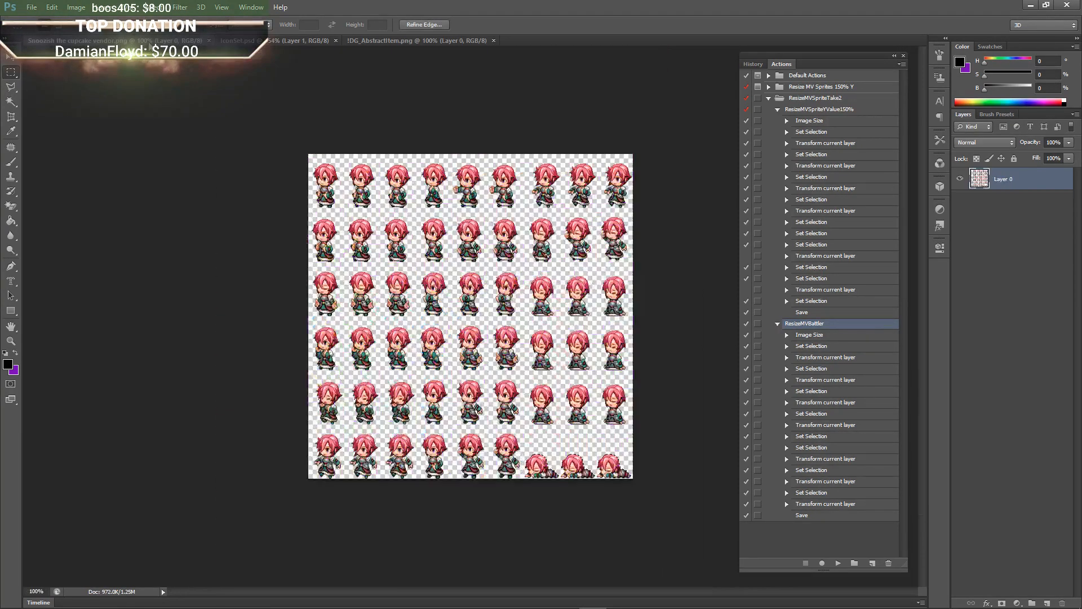
{"action": "left_click", "coordinate": [209, 41]}
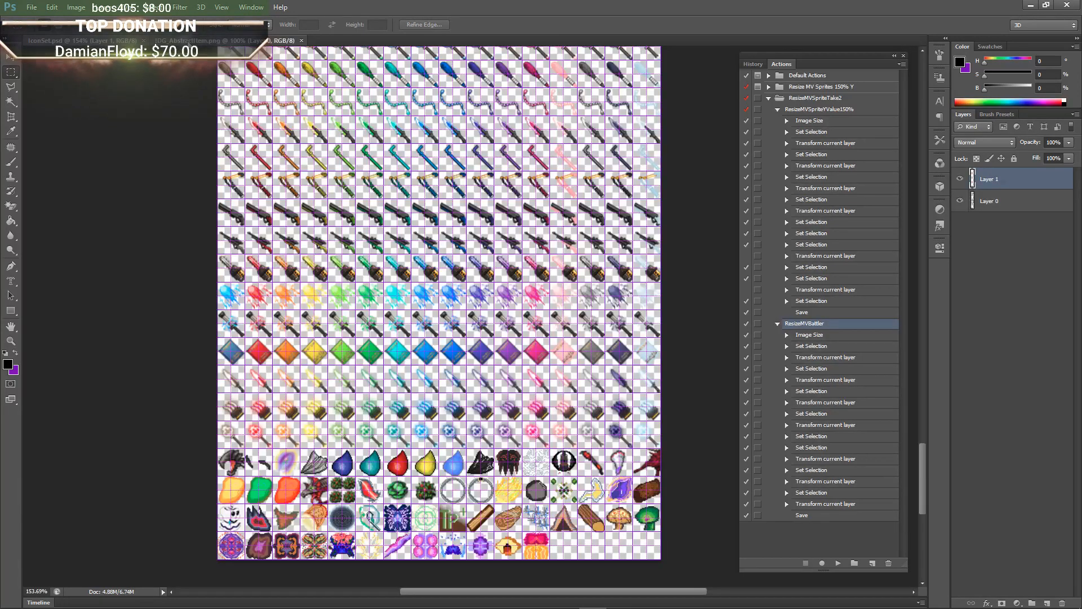
{"action": "left_click", "coordinate": [290, 41]}
{"action": "left_click", "coordinate": [302, 41]}
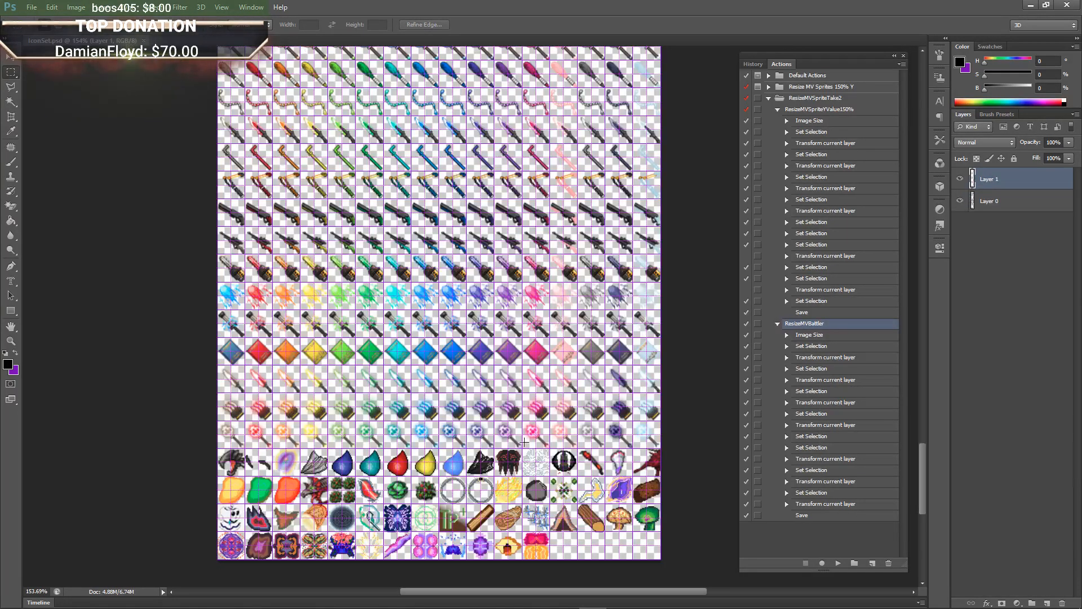
Paste the copied abstract item icon into the first empty cell of the bottom row and save a PNG copy over IconSet.png.
{"action": "left_click_drag", "start_coordinate": [551, 532], "coordinate": [577, 561]}
{"action": "key", "text": "ctrl+v"}
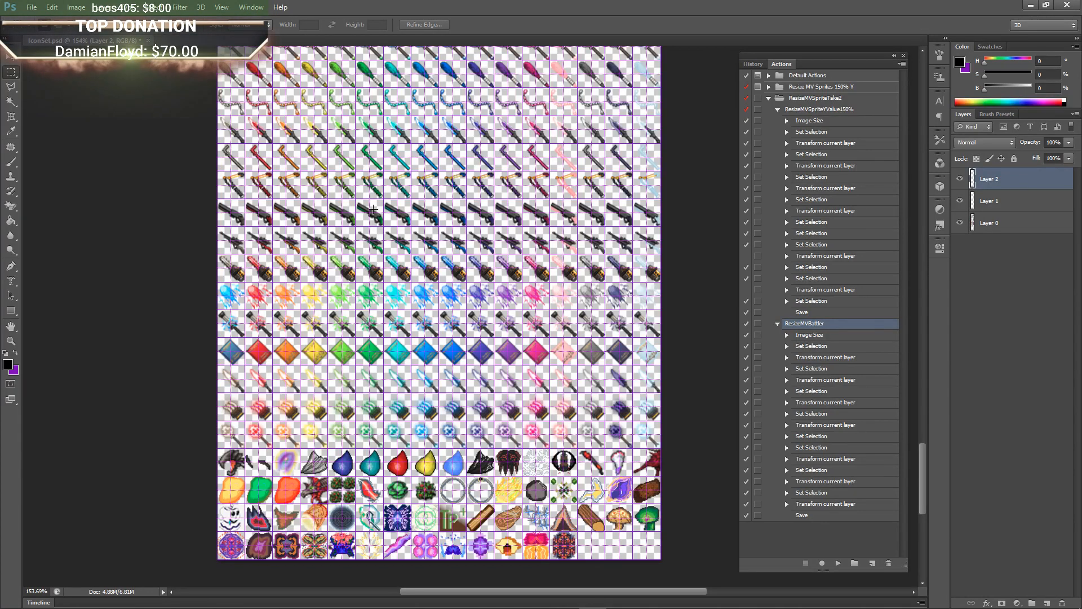
{"action": "left_click", "coordinate": [32, 7]}
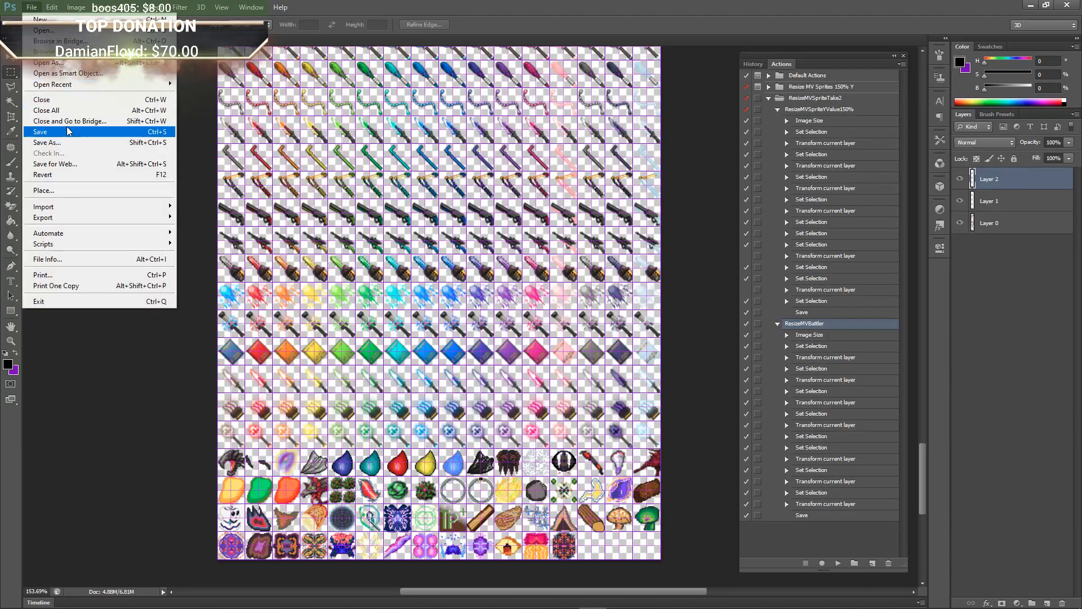
{"action": "left_click", "coordinate": [67, 142]}
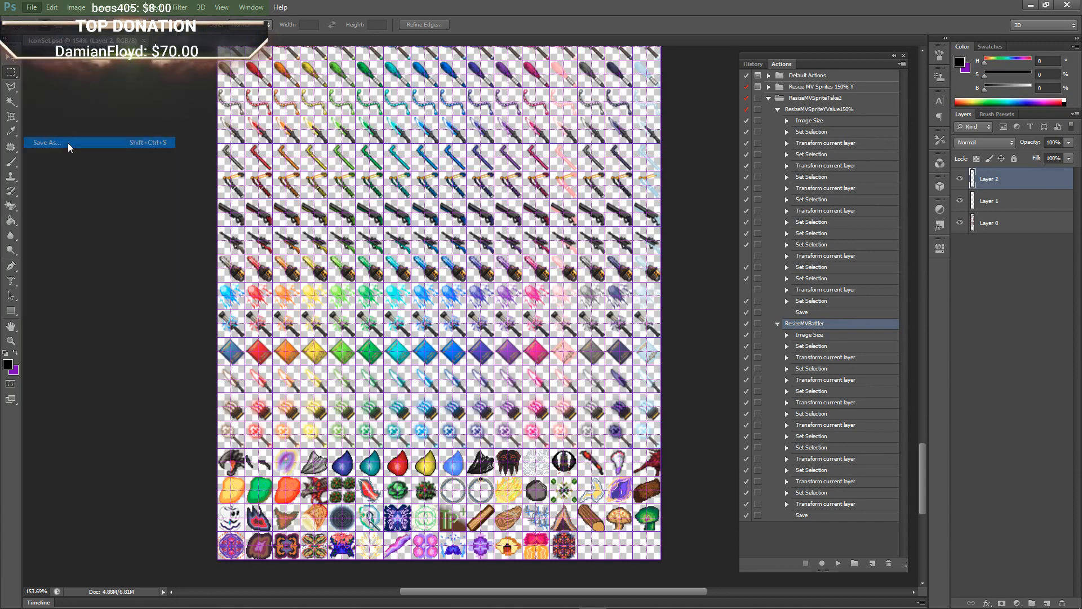
{"action": "left_click", "coordinate": [602, 386]}
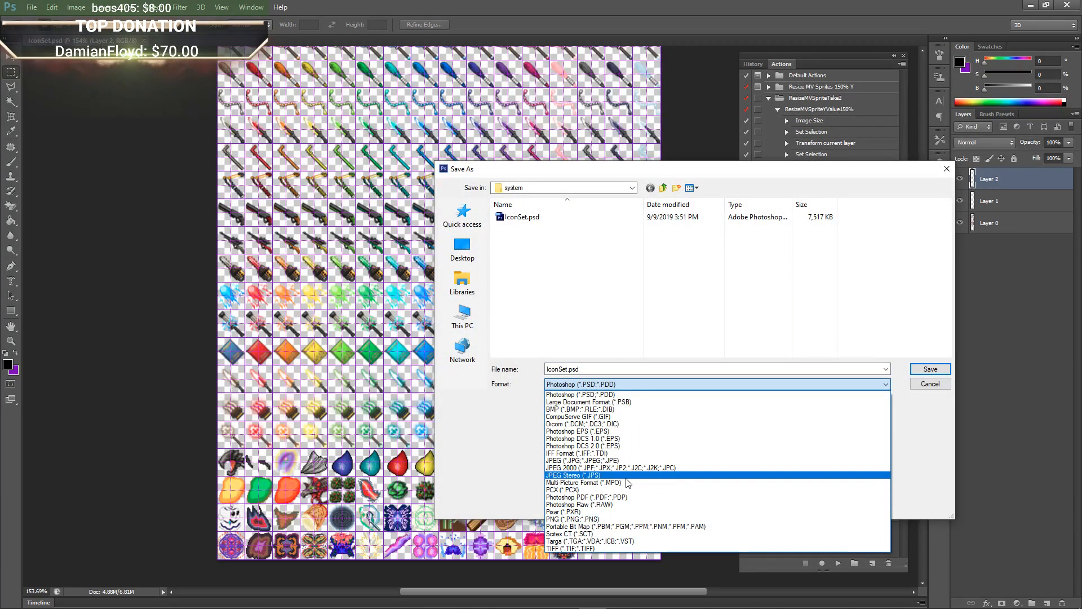
{"action": "left_click", "coordinate": [627, 519]}
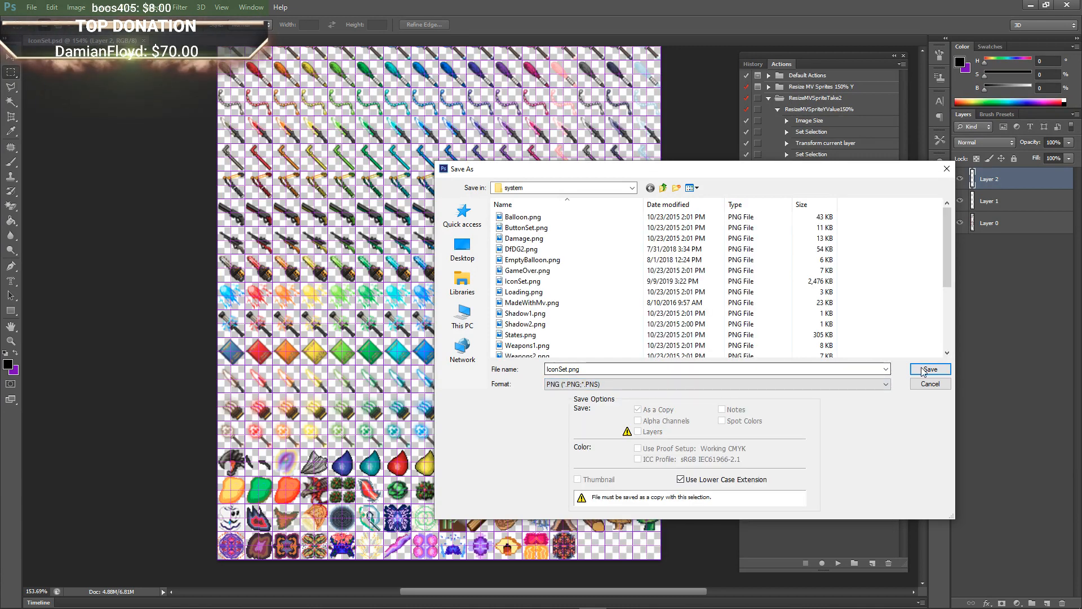
{"action": "key", "text": "Return"}
{"action": "left_click", "coordinate": [532, 232]}
{"action": "left_click", "coordinate": [575, 213]}
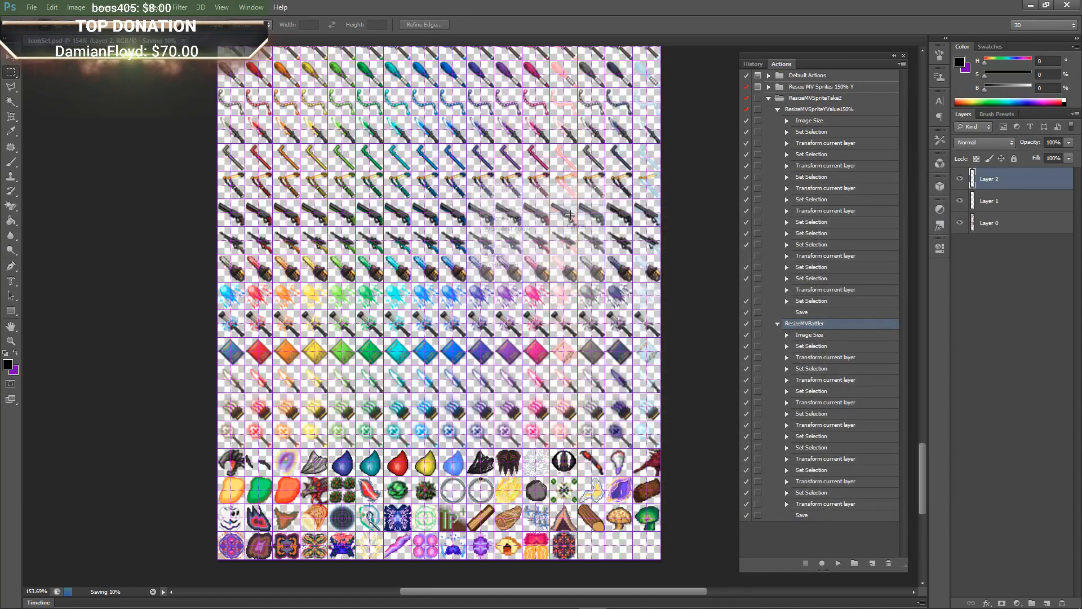
Switch to the Natural Explorers project in RPG Maker MV and reopen the database to reload the icon of item 0091.
{"action": "mouse_move", "coordinate": [565, 597]}
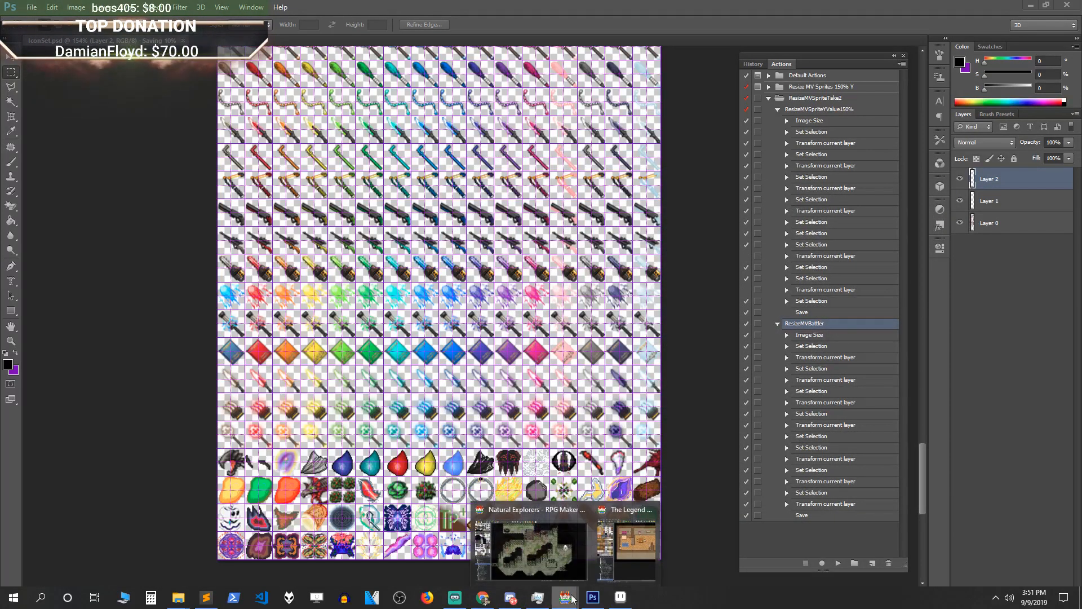
{"action": "left_click", "coordinate": [525, 547]}
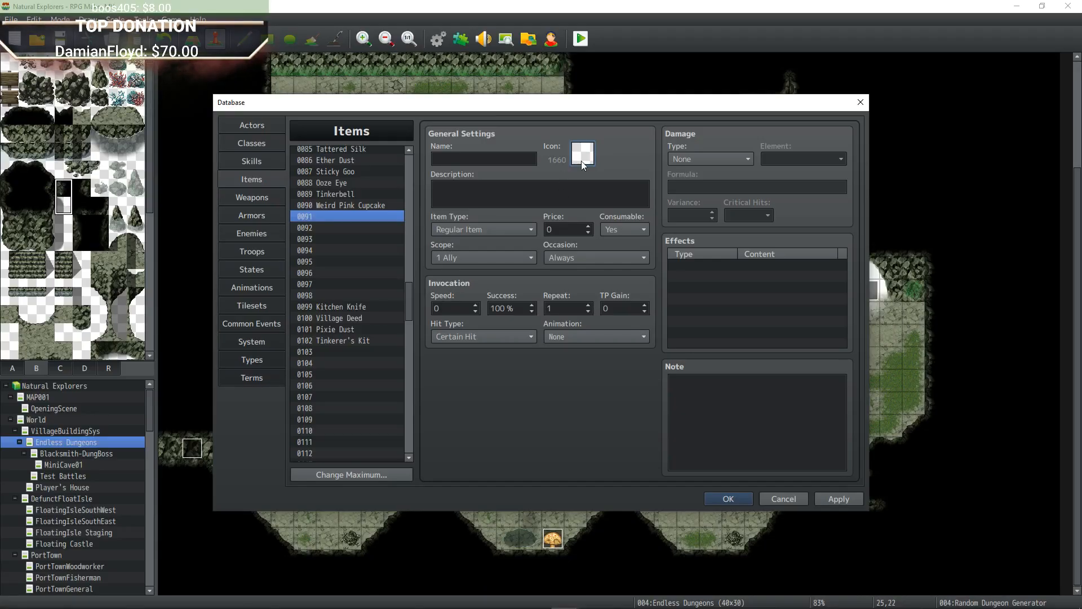
{"action": "double_click", "coordinate": [582, 153]}
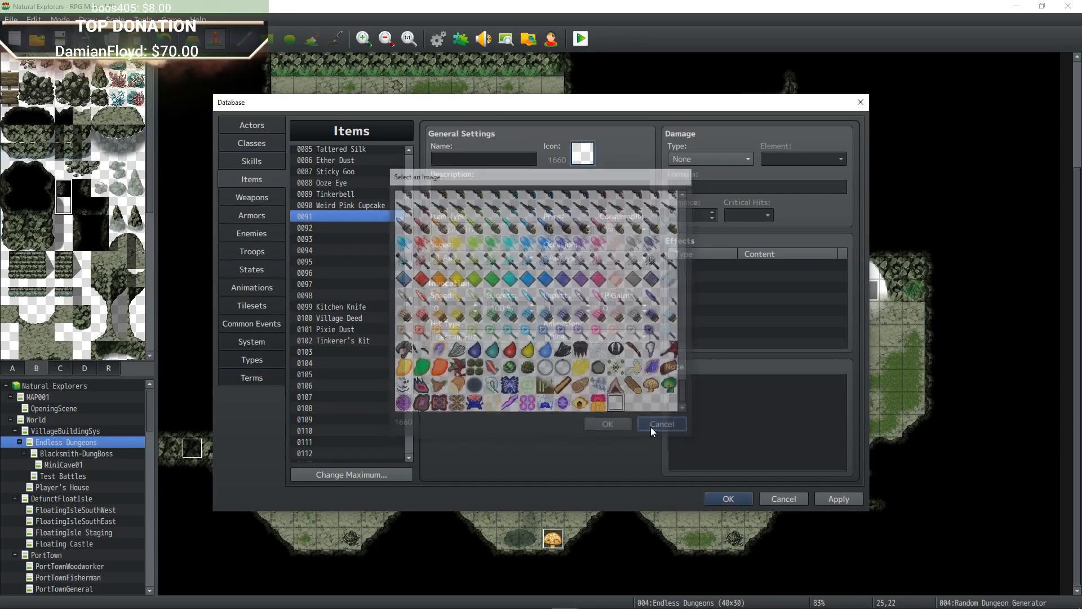
{"action": "left_click", "coordinate": [659, 427]}
{"action": "key", "text": "Escape"}
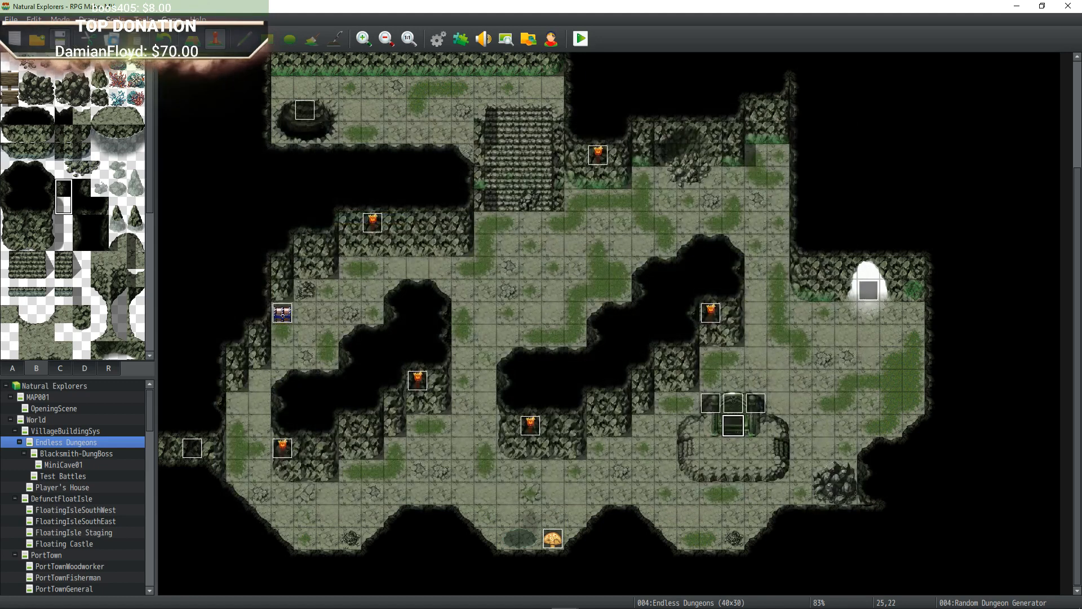
{"action": "left_click", "coordinate": [438, 38]}
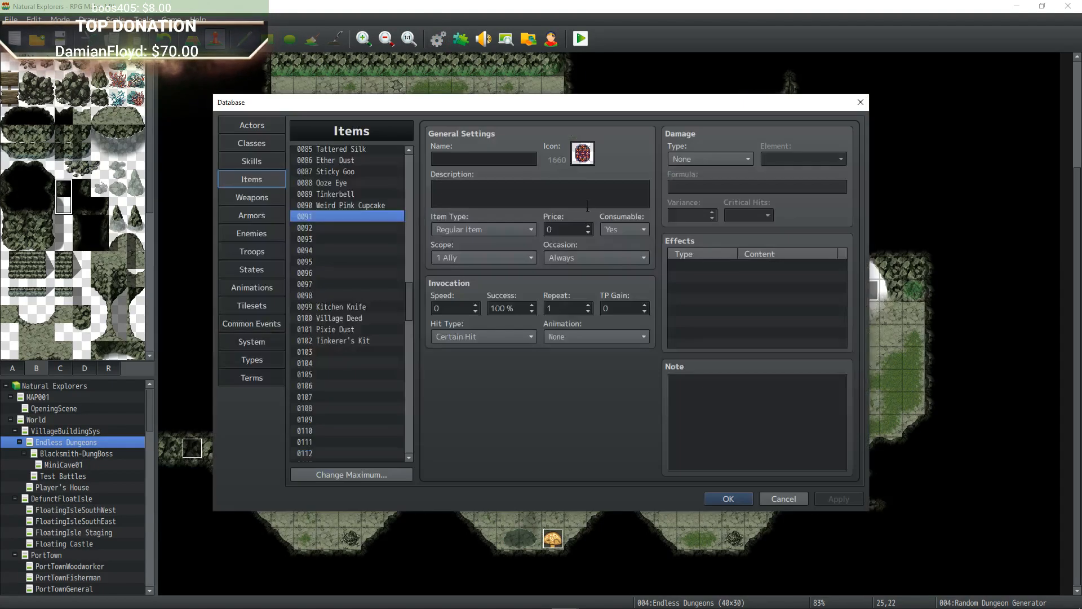
Name item 0091 "Abstract Item" and describe it as "You have no idea what this thing does, yet.".
{"action": "left_click", "coordinate": [469, 160]}
{"action": "type", "text": "Abstract Item"}
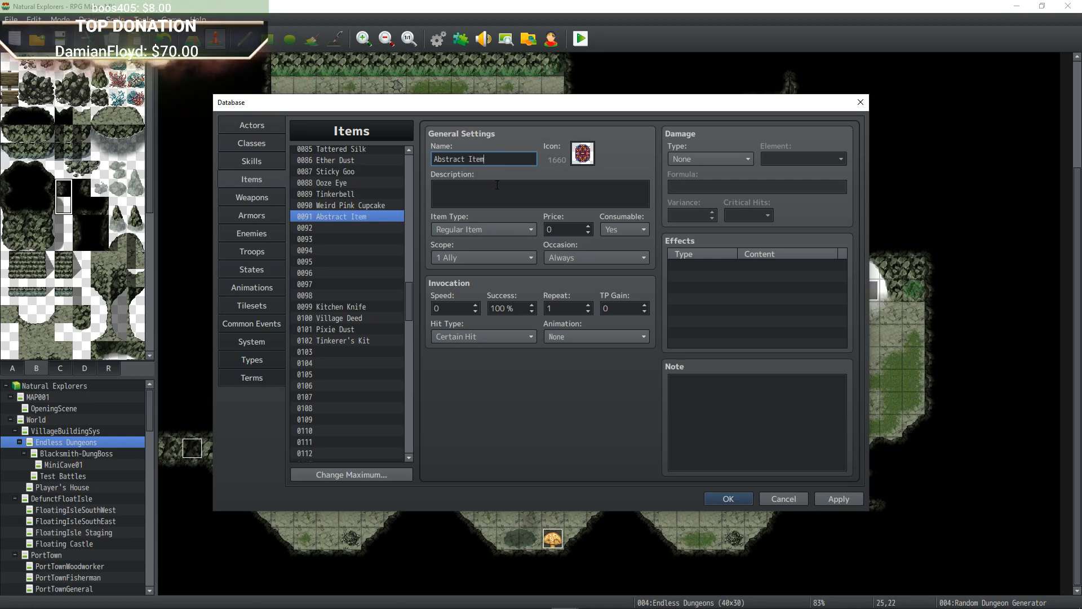
{"action": "left_click", "coordinate": [497, 185]}
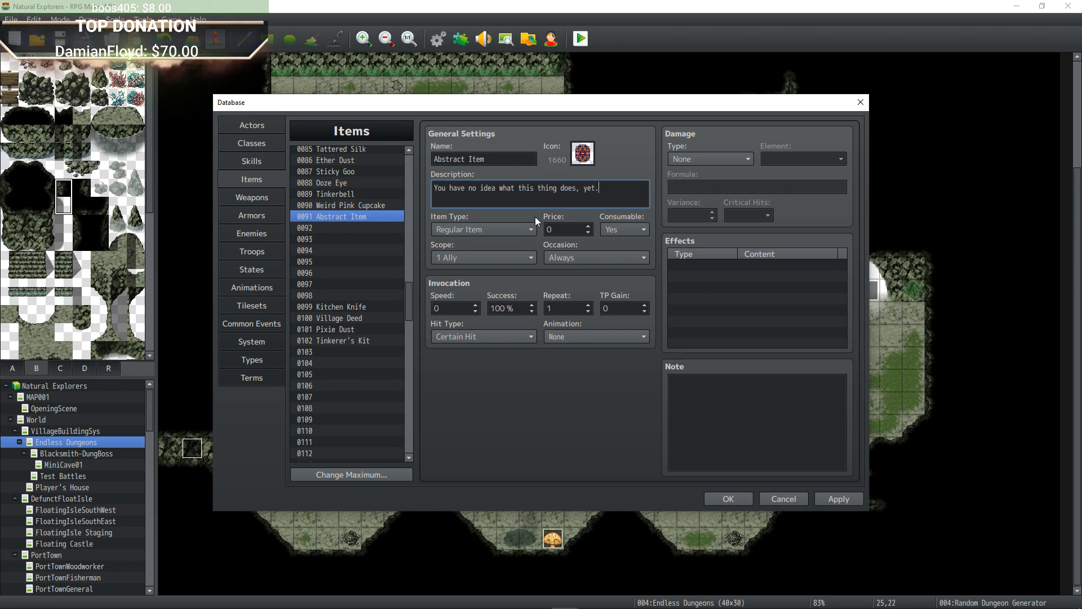
Make the Abstract Item a non-consumable Key Item with scope None and occasion Never, and save the database changes.
{"action": "scroll", "coordinate": [613, 227], "scroll_direction": "down", "scroll_amount": 1}
{"action": "left_click", "coordinate": [620, 257]}
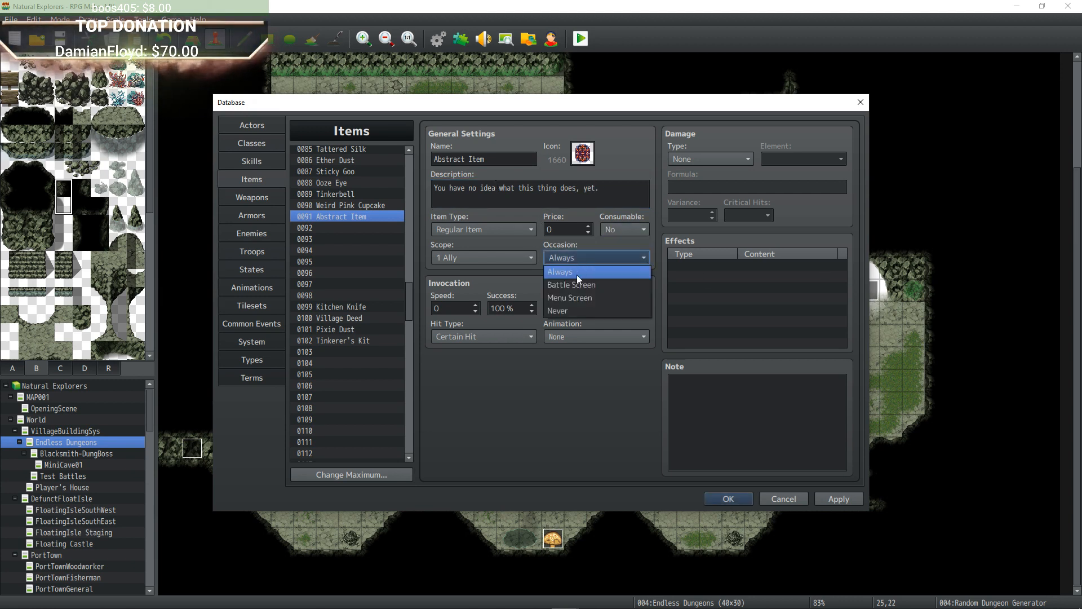
{"action": "left_click", "coordinate": [568, 311]}
{"action": "left_click", "coordinate": [473, 261]}
{"action": "left_click", "coordinate": [475, 271]}
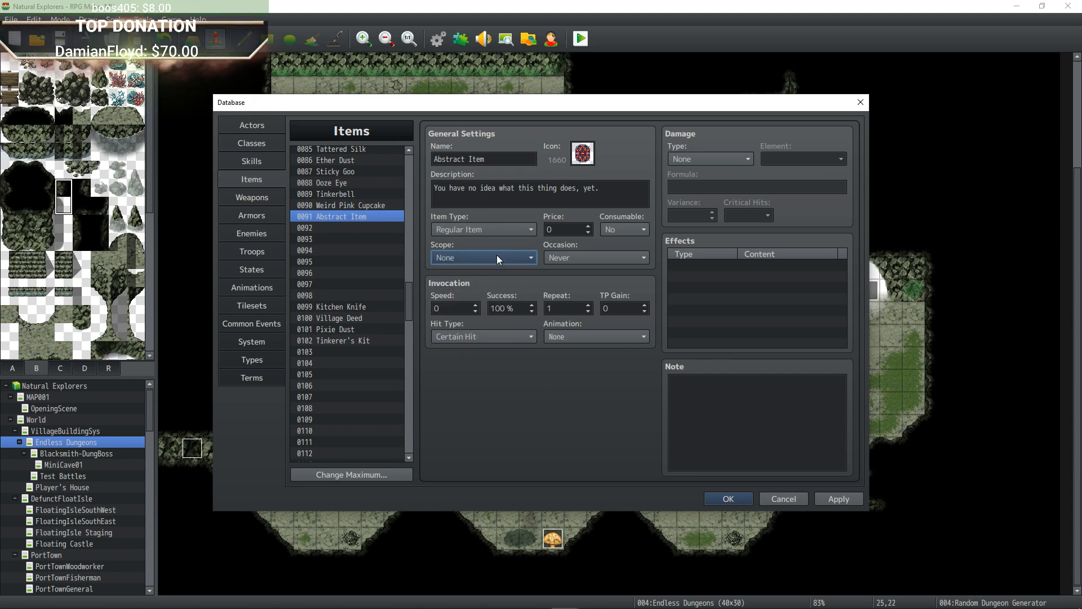
{"action": "left_click", "coordinate": [495, 229]}
{"action": "left_click", "coordinate": [487, 249]}
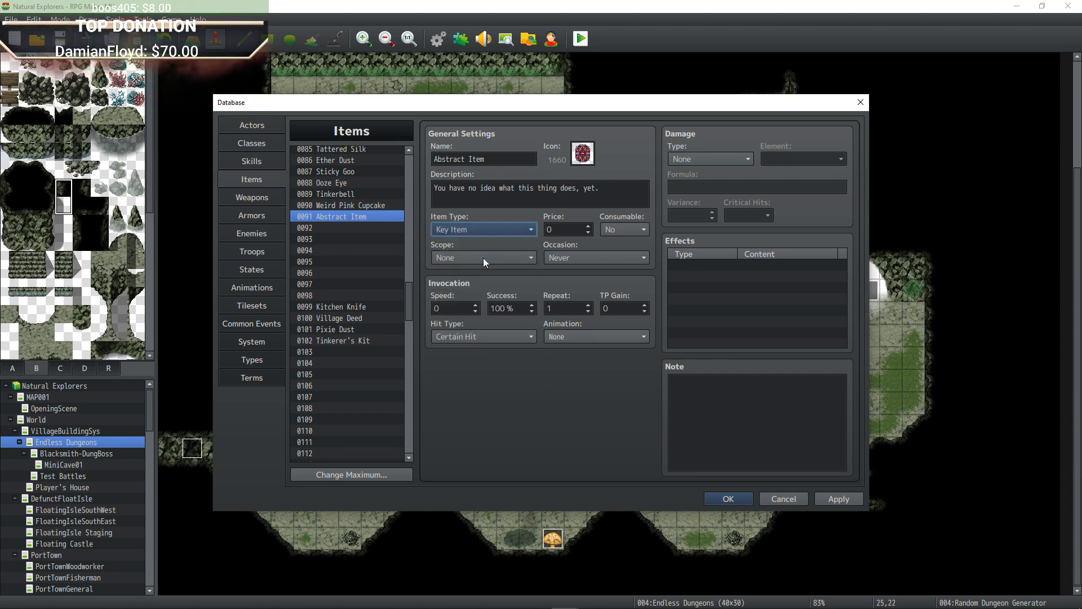
{"action": "left_click", "coordinate": [729, 497]}
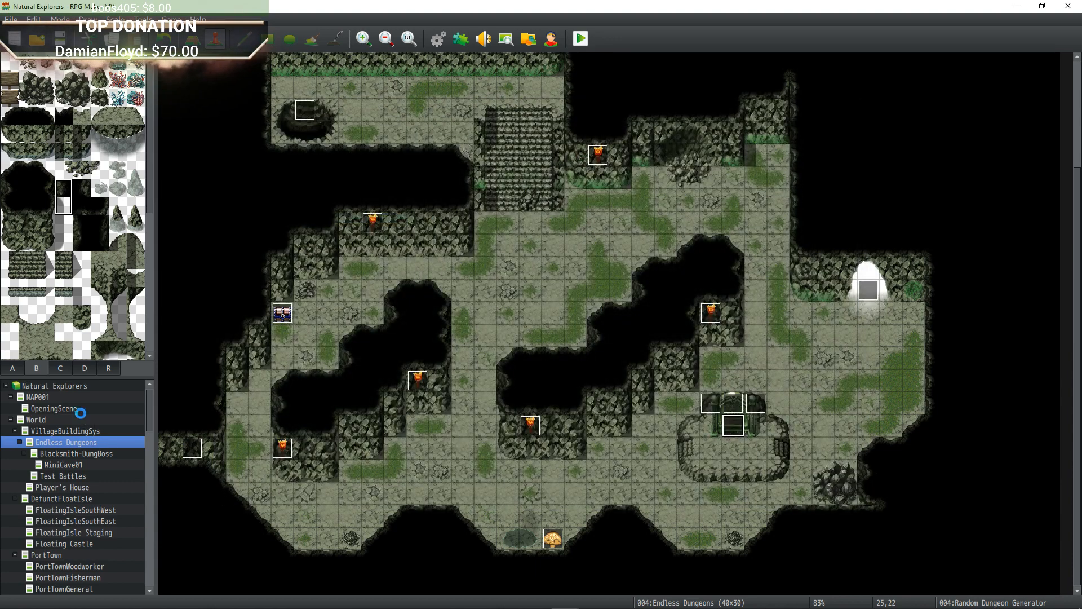
Look through the project's maps from OpeningScene to Test Battles and check the rest of the map list.
{"action": "left_click", "coordinate": [77, 409]}
{"action": "left_click", "coordinate": [72, 421]}
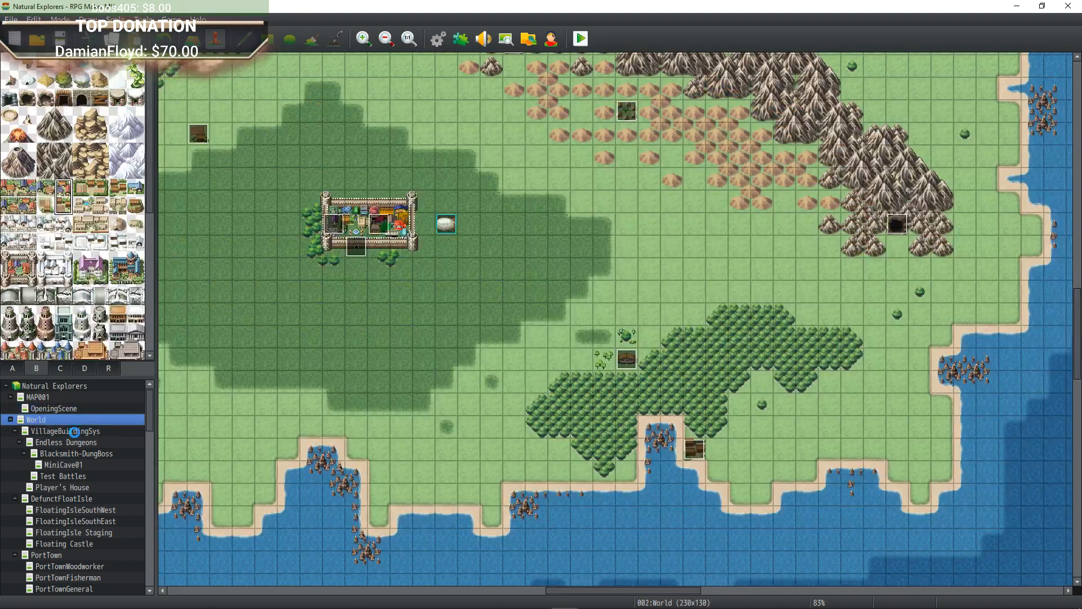
{"action": "left_click", "coordinate": [74, 432]}
{"action": "left_click", "coordinate": [70, 444]}
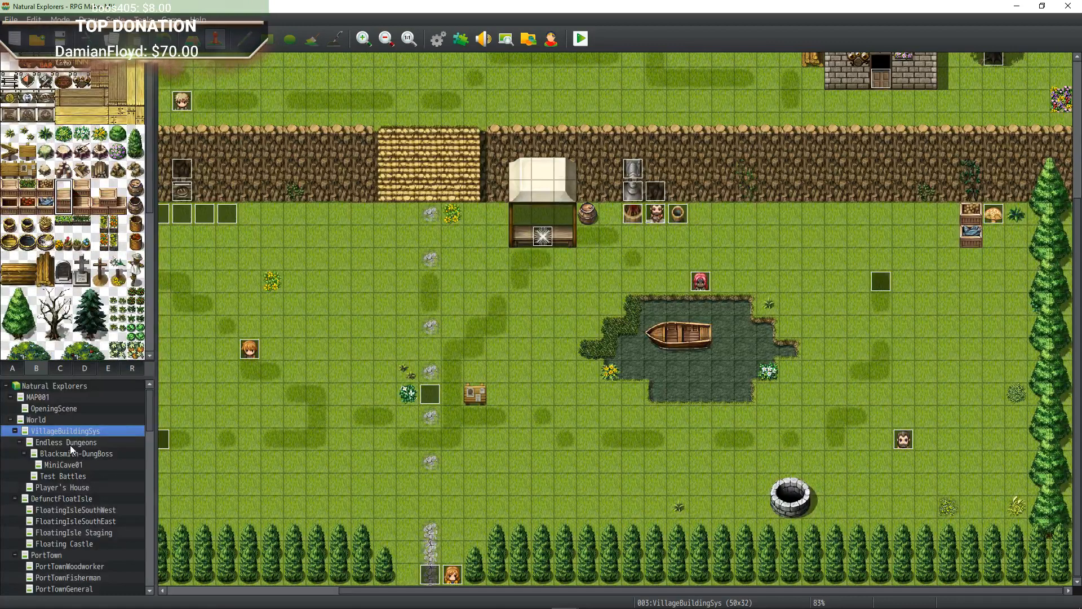
{"action": "left_click", "coordinate": [73, 454]}
{"action": "left_click", "coordinate": [69, 465]}
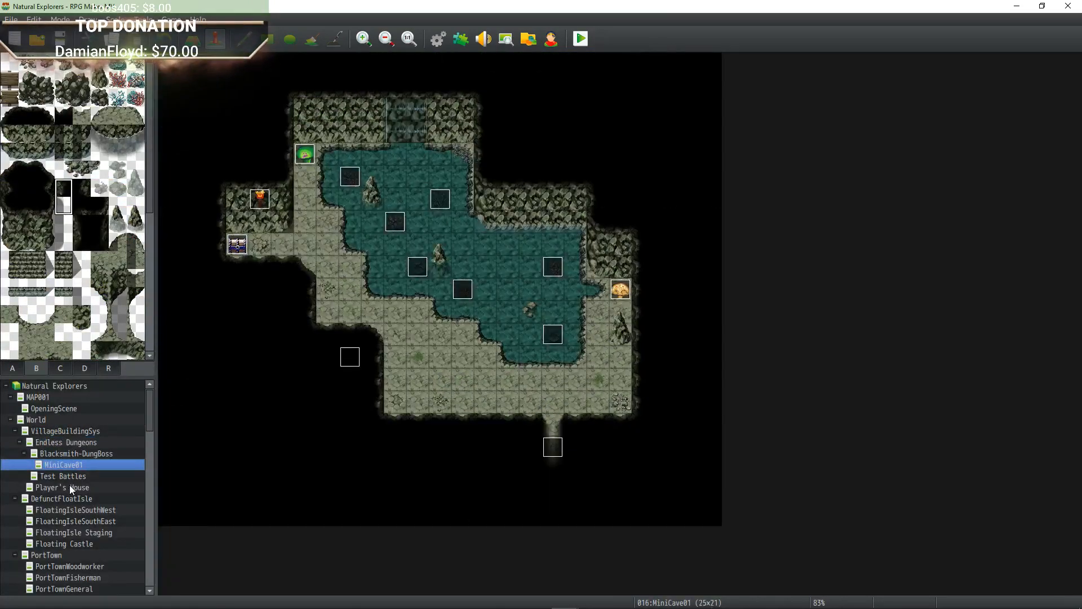
{"action": "left_click", "coordinate": [69, 477]}
{"action": "scroll", "coordinate": [69, 459], "scroll_direction": "down", "scroll_amount": 7}
{"action": "scroll", "coordinate": [69, 459], "scroll_direction": "down", "scroll_amount": 5}
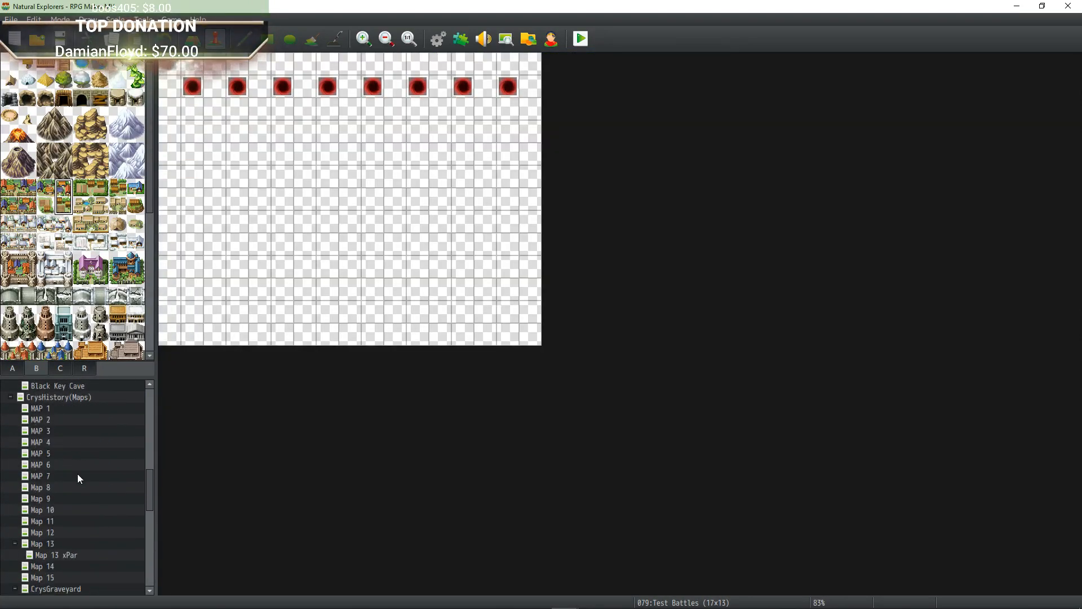
{"action": "scroll", "coordinate": [140, 400], "scroll_direction": "up", "scroll_amount": 12}
Examine both pages of the Initializing event on the OpeningScene map.
{"action": "left_click", "coordinate": [66, 409]}
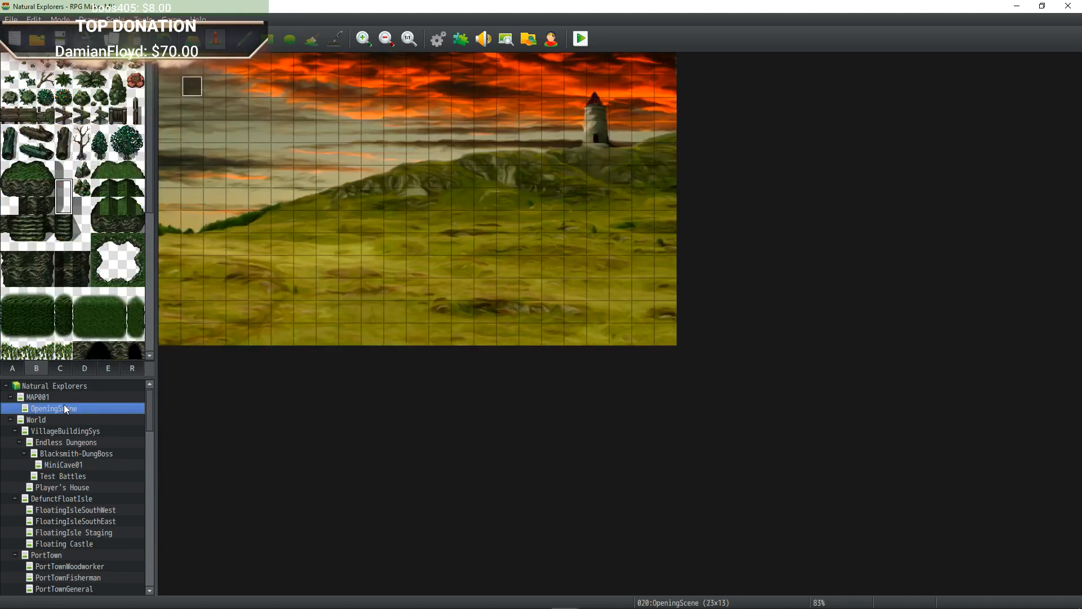
{"action": "double_click", "coordinate": [192, 86]}
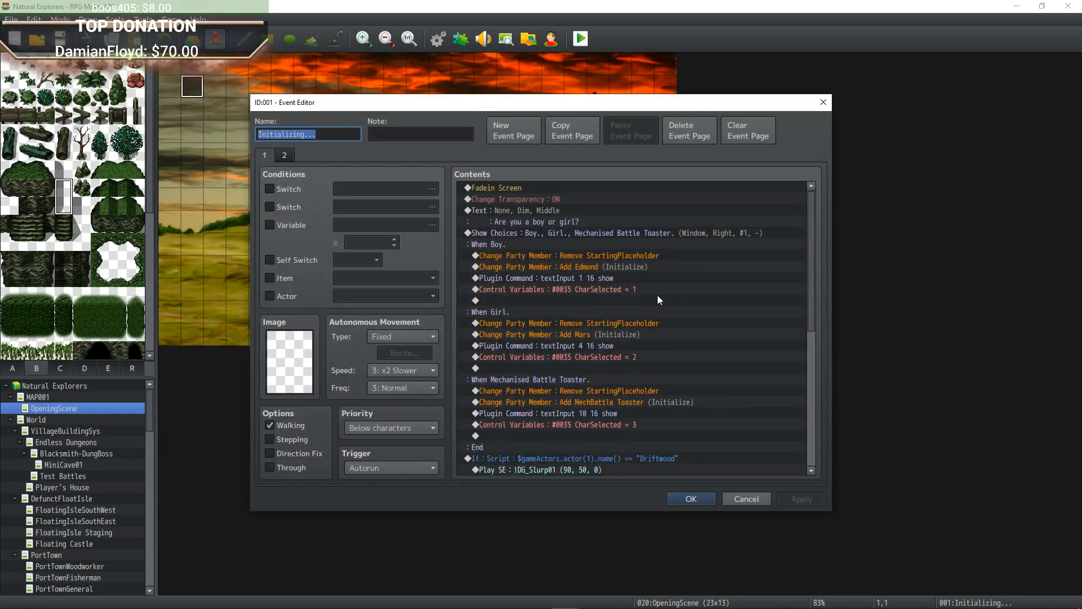
{"action": "scroll", "coordinate": [660, 299], "scroll_direction": "down", "scroll_amount": 3}
{"action": "left_click", "coordinate": [285, 156]}
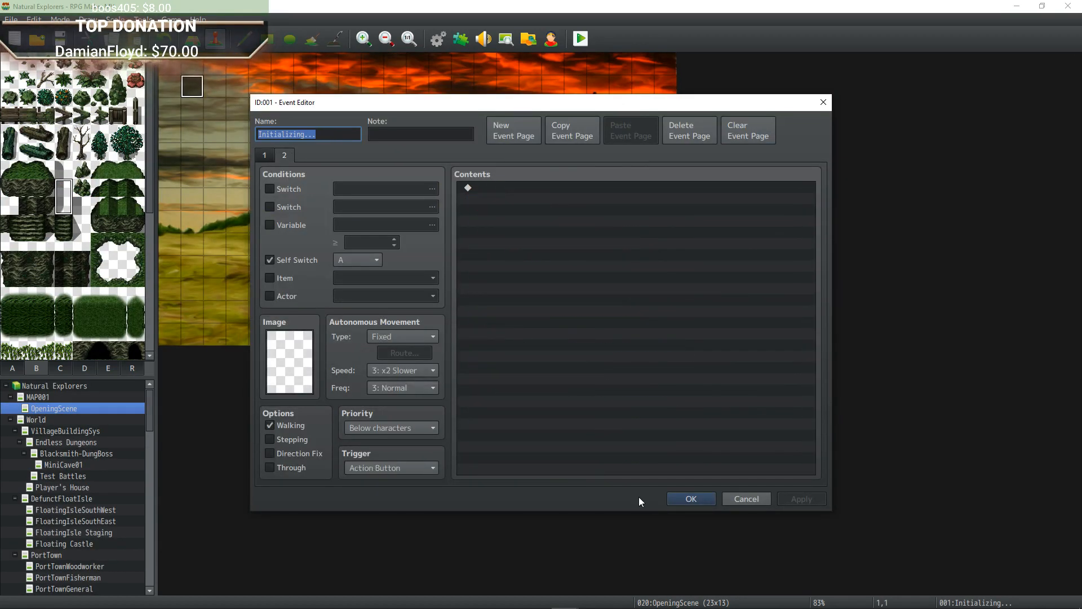
{"action": "left_click", "coordinate": [684, 499]}
Look through the map list down to the imported maps and back up to the village maps.
{"action": "scroll", "coordinate": [94, 464], "scroll_direction": "down", "scroll_amount": 4}
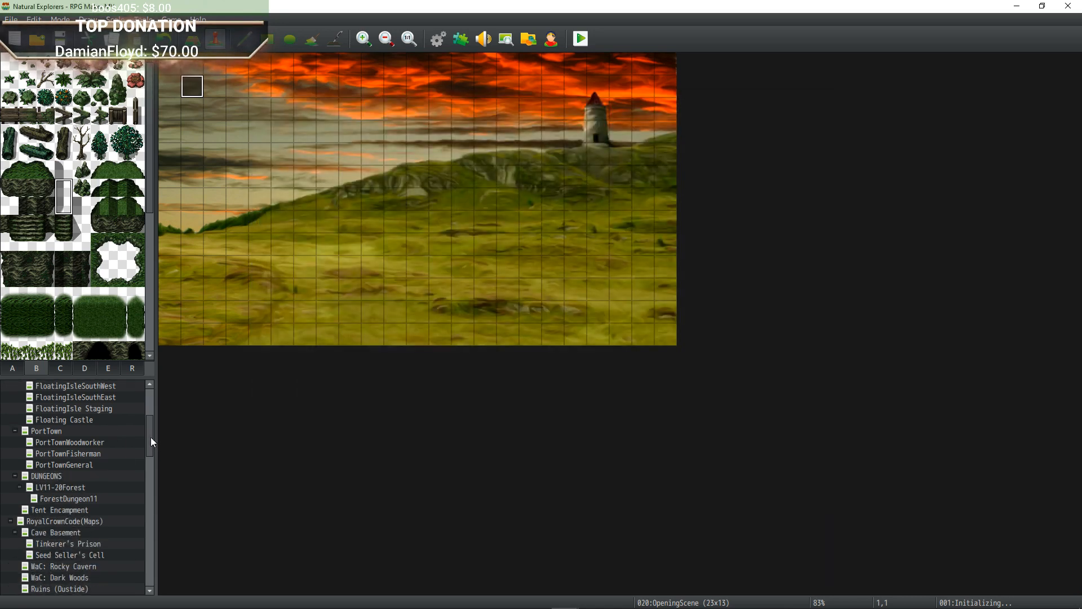
{"action": "left_click_drag", "start_coordinate": [150, 437], "coordinate": [144, 576]}
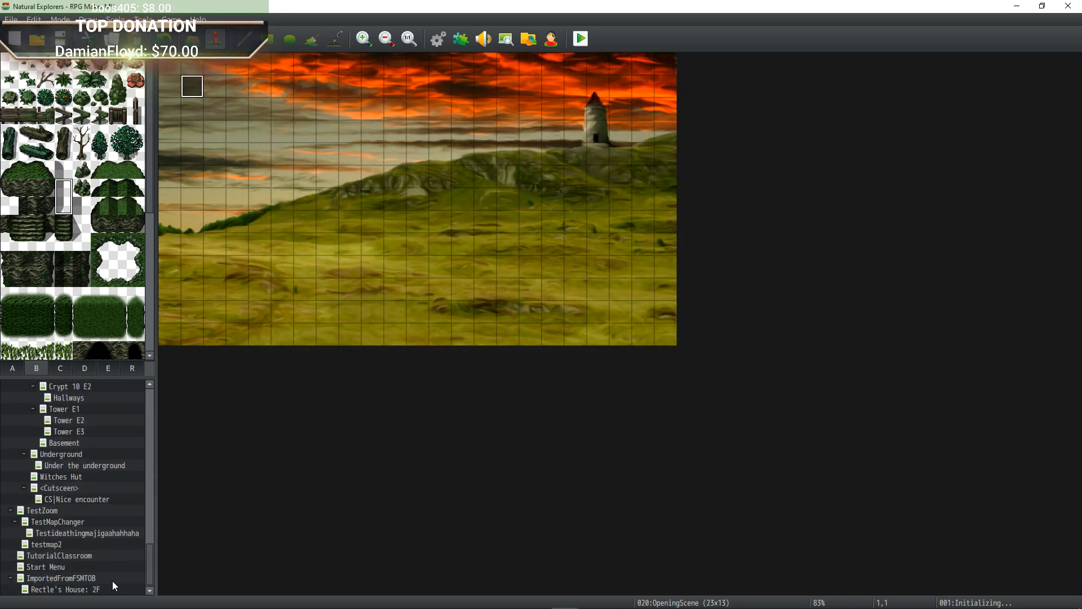
{"action": "scroll", "coordinate": [66, 478], "scroll_direction": "up", "scroll_amount": 4}
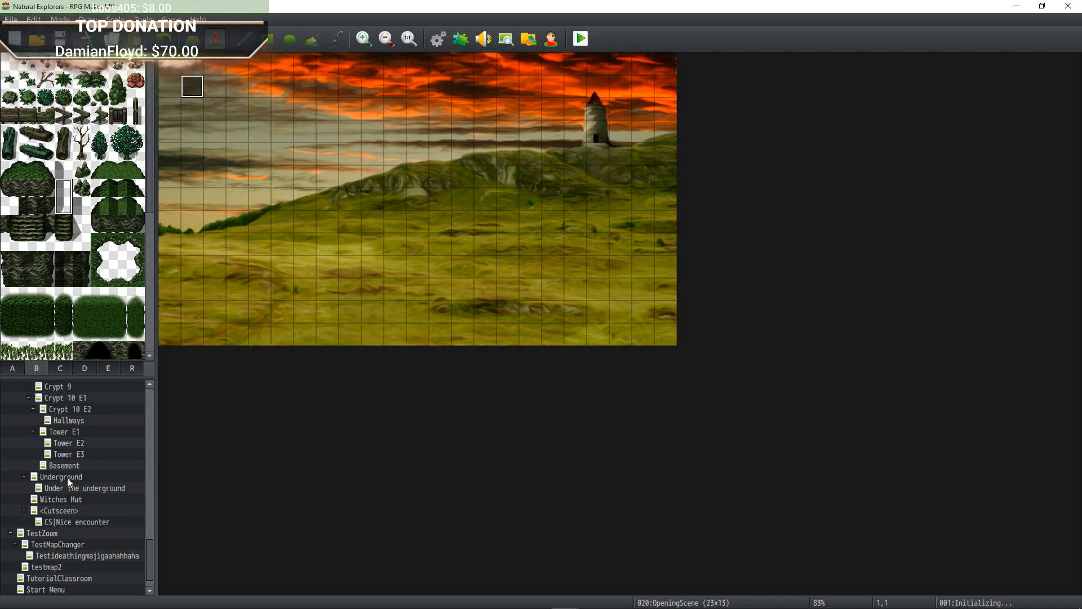
{"action": "scroll", "coordinate": [74, 508], "scroll_direction": "up", "scroll_amount": 5}
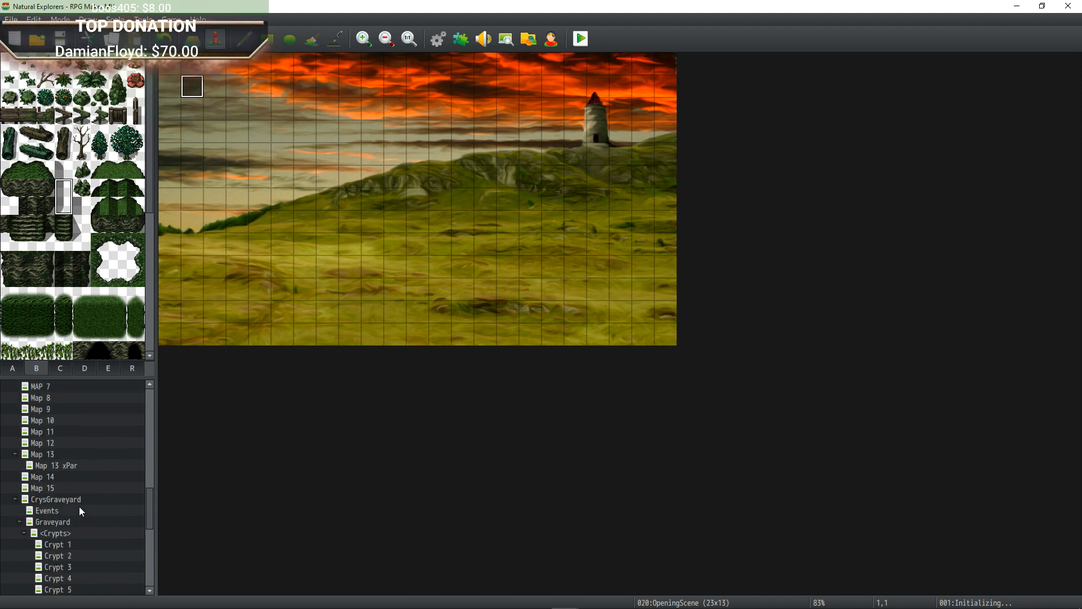
{"action": "scroll", "coordinate": [66, 524], "scroll_direction": "up", "scroll_amount": 5}
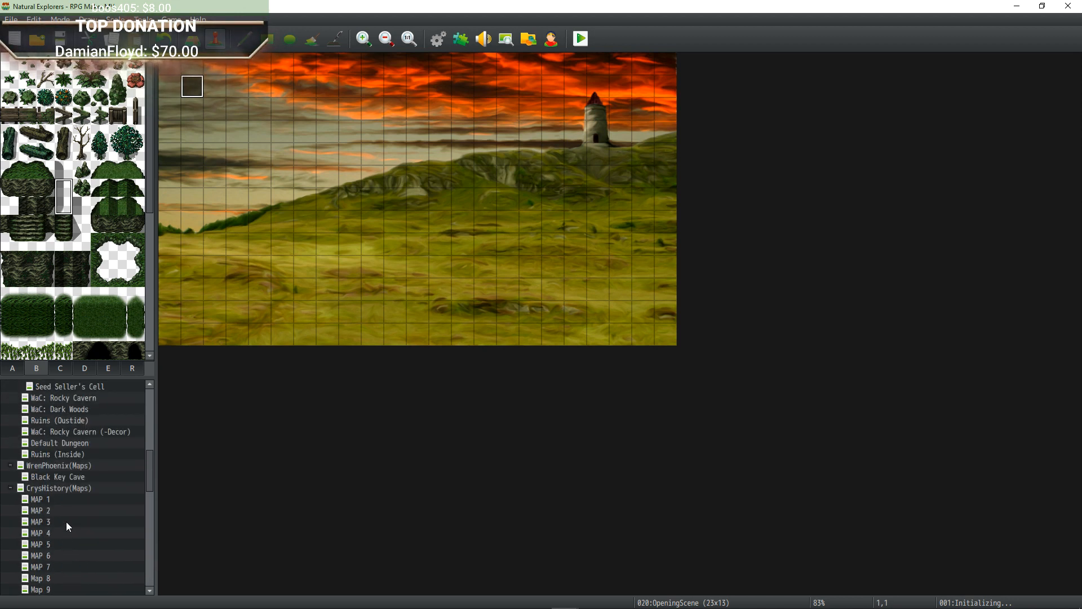
{"action": "scroll", "coordinate": [65, 476], "scroll_direction": "up", "scroll_amount": 1}
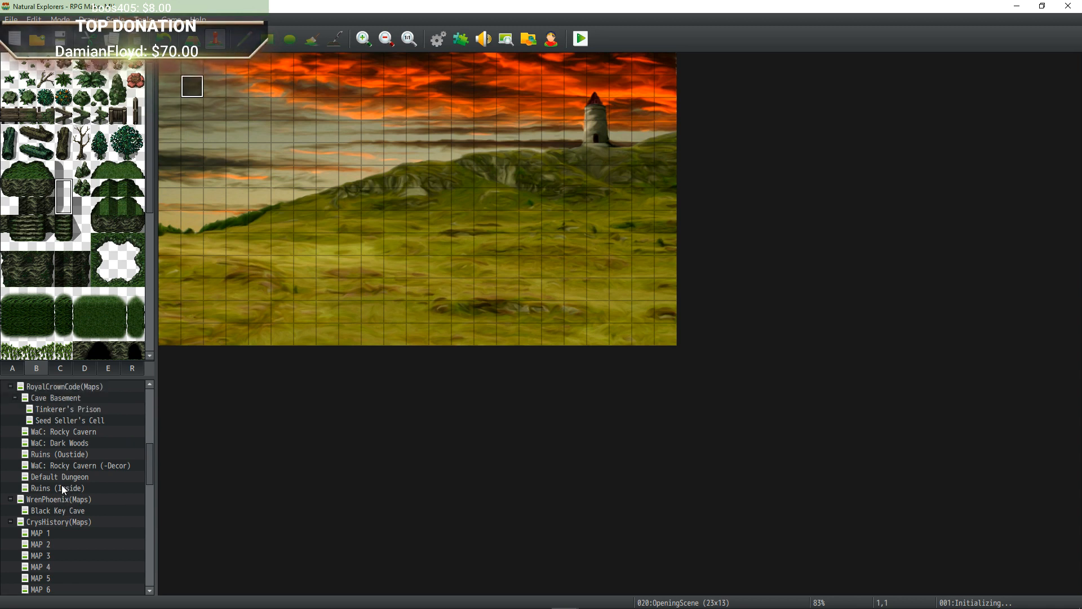
{"action": "scroll", "coordinate": [60, 463], "scroll_direction": "up", "scroll_amount": 2}
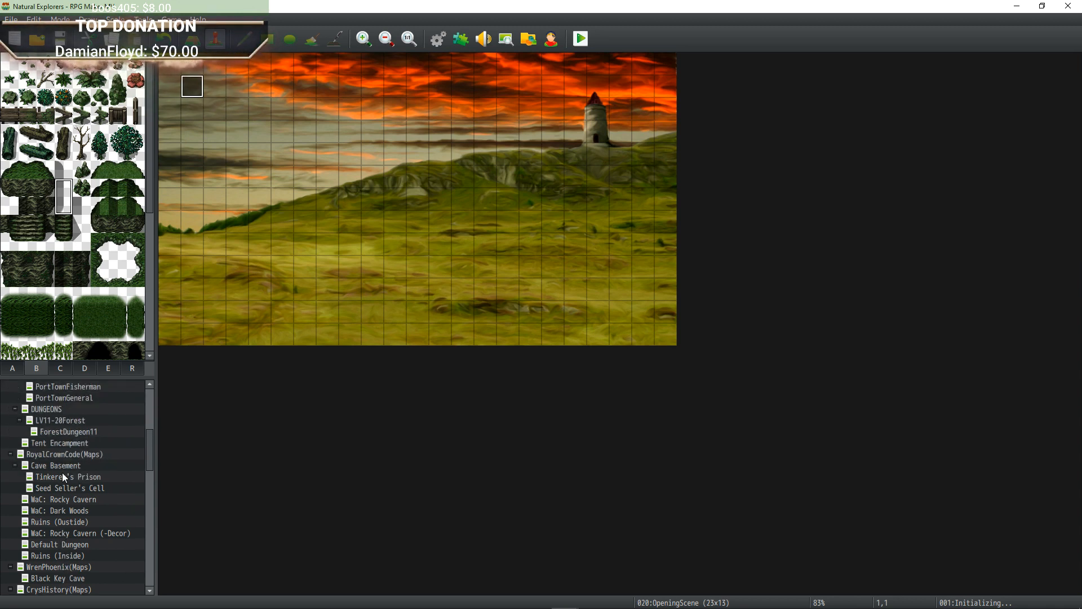
{"action": "scroll", "coordinate": [63, 476], "scroll_direction": "up", "scroll_amount": 1}
{"action": "scroll", "coordinate": [66, 459], "scroll_direction": "up", "scroll_amount": 5}
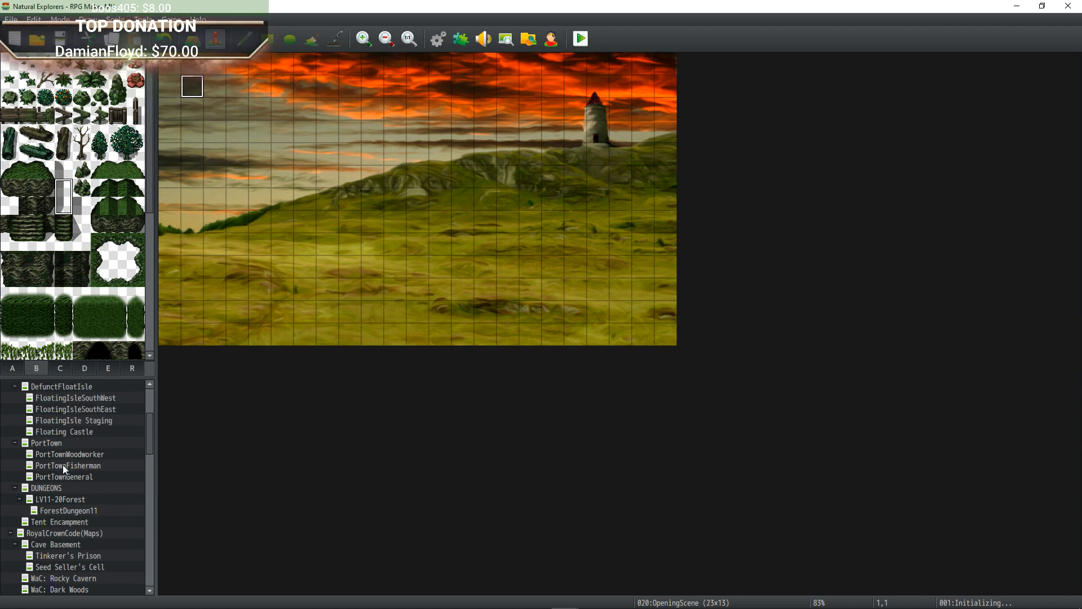
Open the Initializer event in the upper bedroom area of the Player's House map.
{"action": "left_click", "coordinate": [73, 488]}
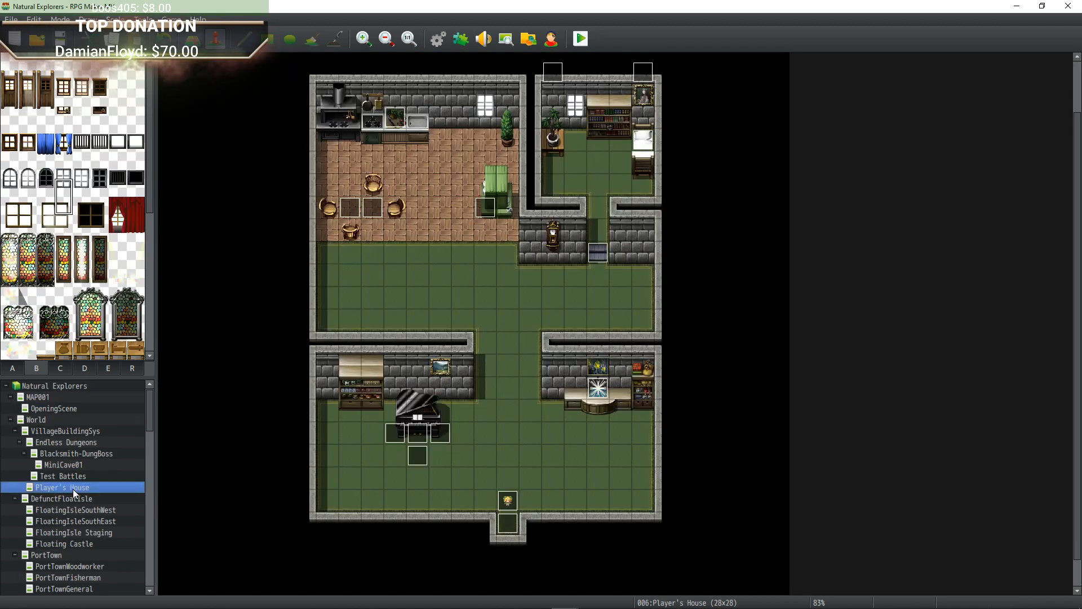
{"action": "double_click", "coordinate": [552, 71]}
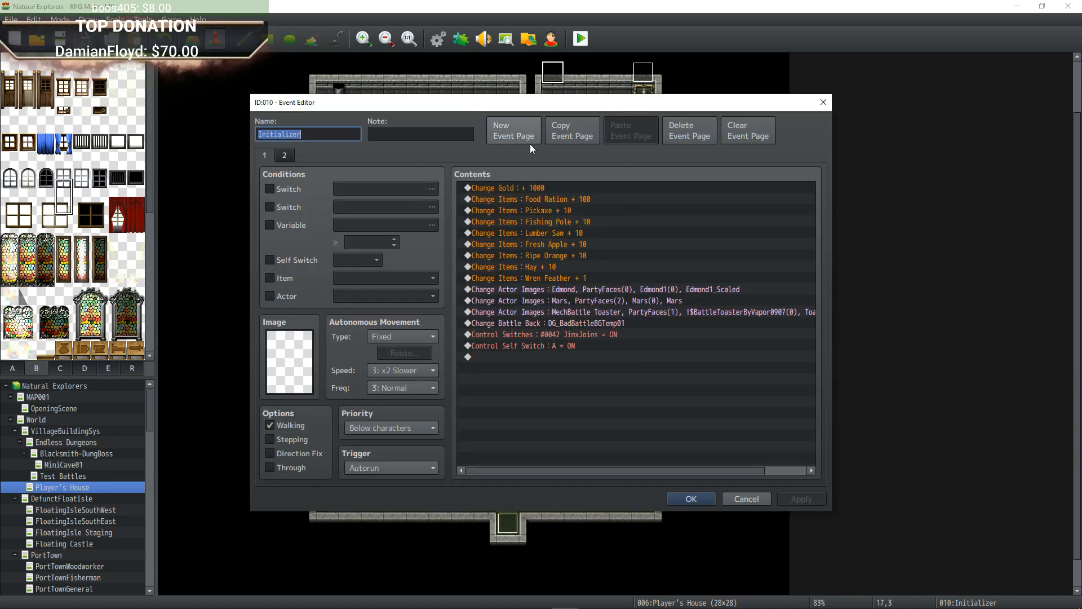
{"action": "left_click", "coordinate": [548, 289]}
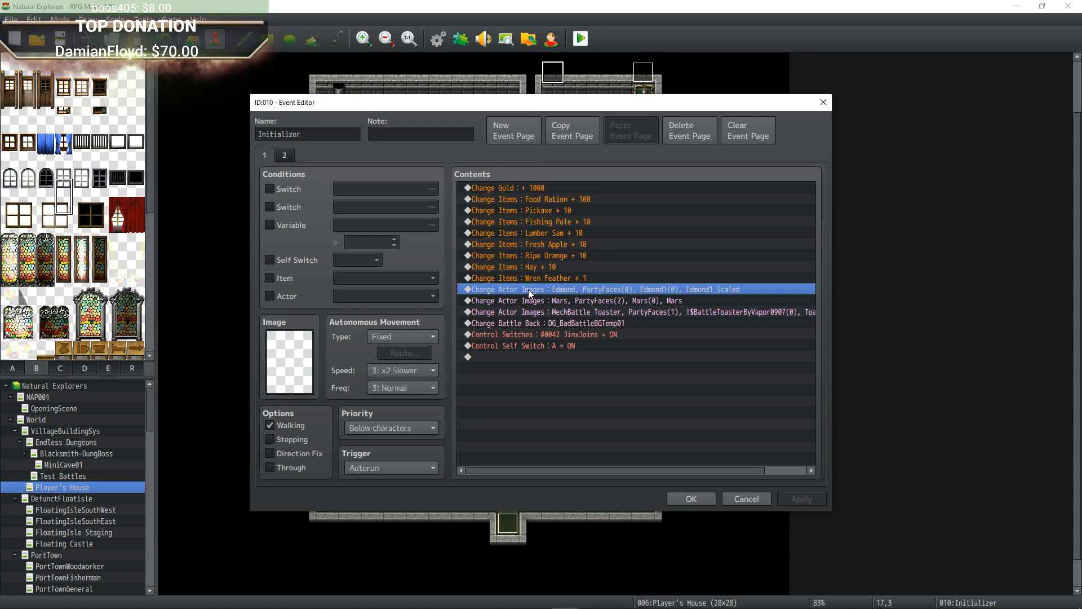
{"action": "right_click", "coordinate": [529, 289]}
Add a Change Items command giving 1 Abstract Item at the end of the Initializer event's first page.
{"action": "left_click", "coordinate": [501, 357]}
{"action": "right_click", "coordinate": [502, 357]}
{"action": "left_click", "coordinate": [519, 365]}
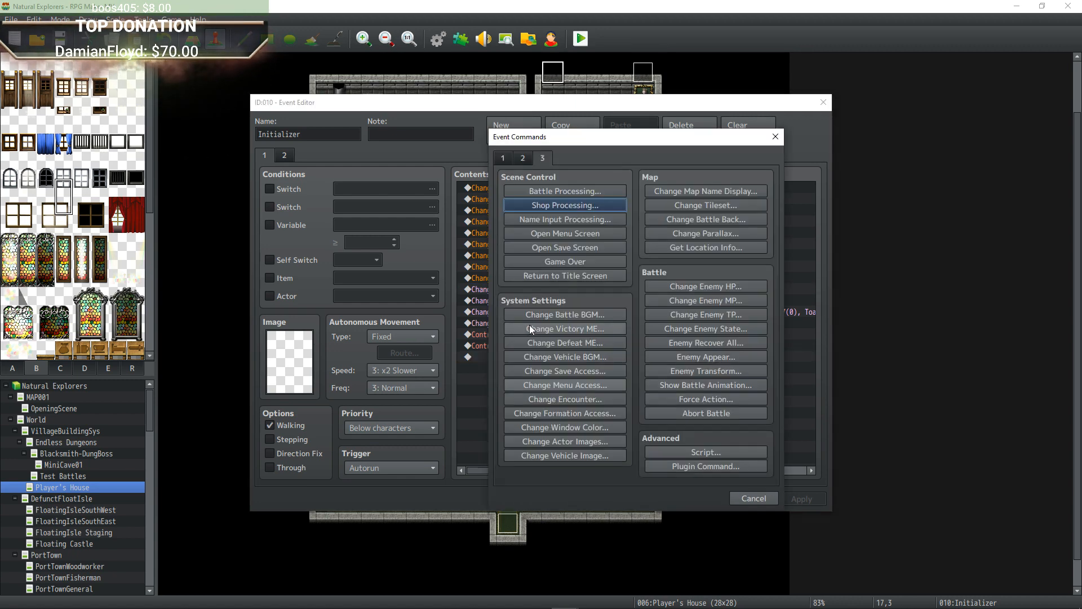
{"action": "left_click", "coordinate": [503, 157]}
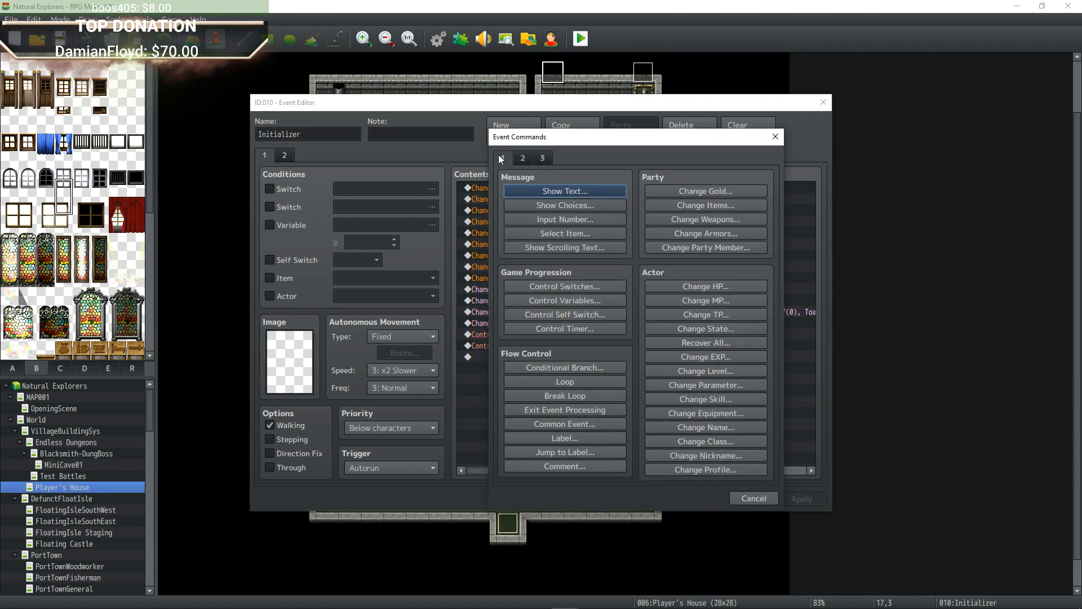
{"action": "left_click", "coordinate": [705, 206]}
{"action": "left_click", "coordinate": [630, 278]}
{"action": "scroll", "coordinate": [625, 346], "scroll_direction": "down", "scroll_amount": 5}
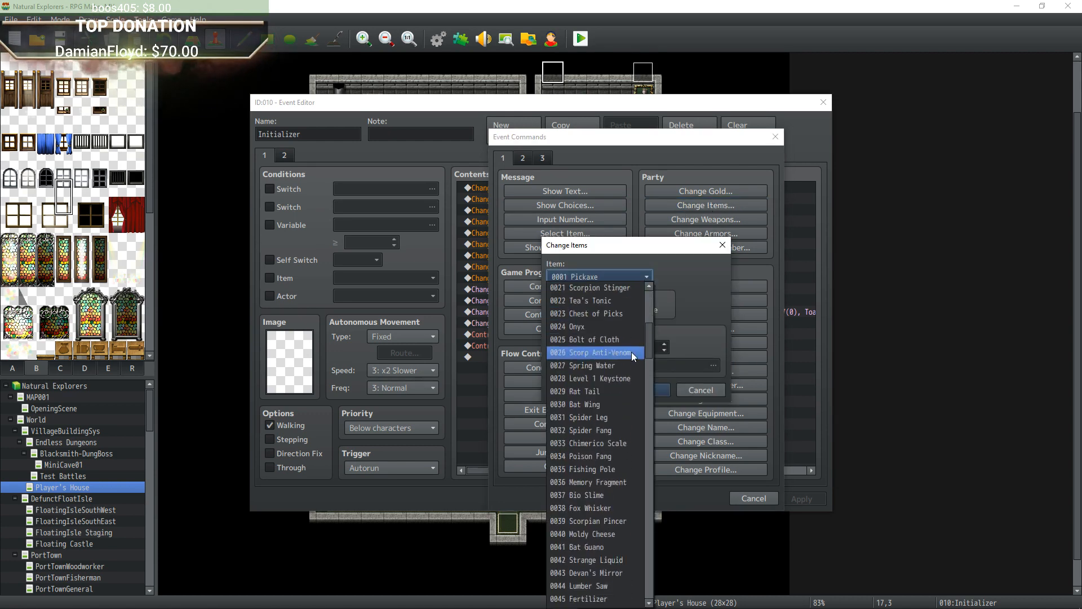
{"action": "scroll", "coordinate": [631, 352], "scroll_direction": "down", "scroll_amount": 20}
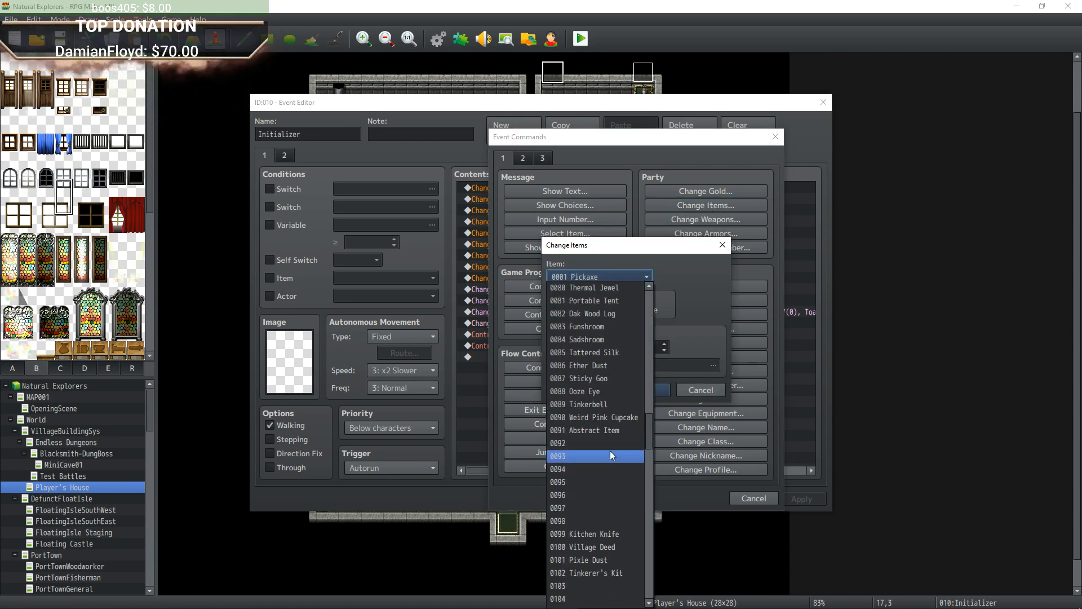
{"action": "left_click", "coordinate": [610, 431]}
{"action": "left_click", "coordinate": [647, 390]}
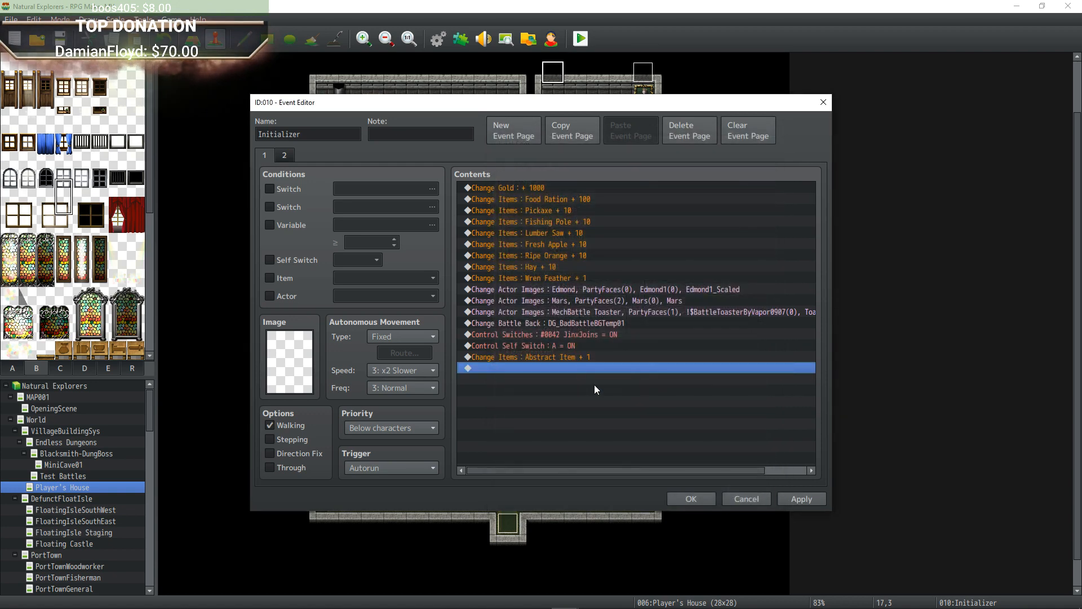
Move the Abstract Item command from the end of the list to just above the Wren Feather command, and save the event.
{"action": "left_click_drag", "start_coordinate": [569, 367], "coordinate": [561, 290]}
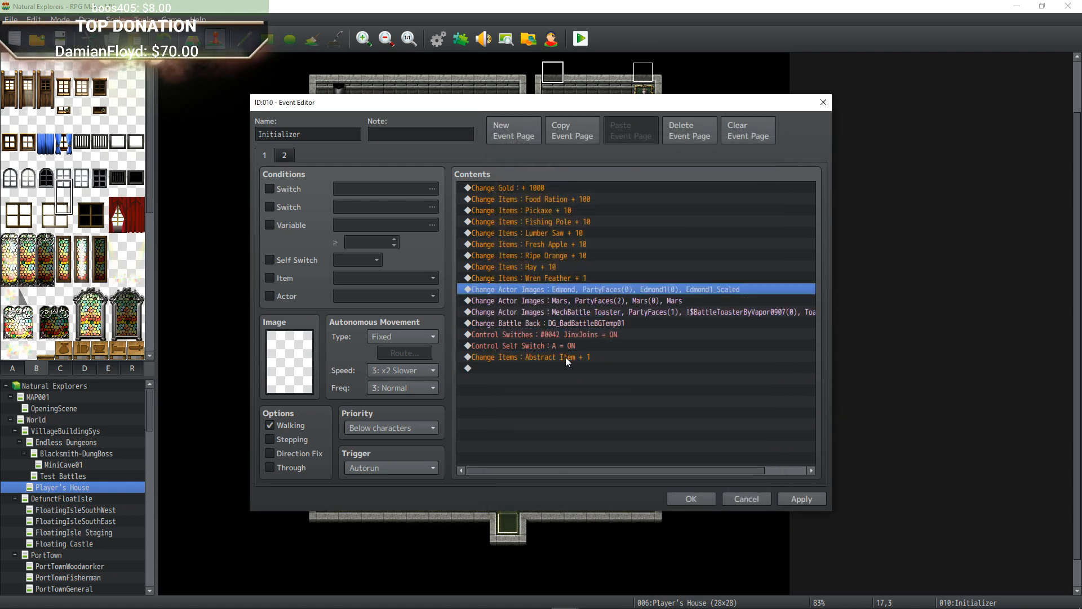
{"action": "left_click", "coordinate": [566, 357]}
{"action": "left_click", "coordinate": [565, 280]}
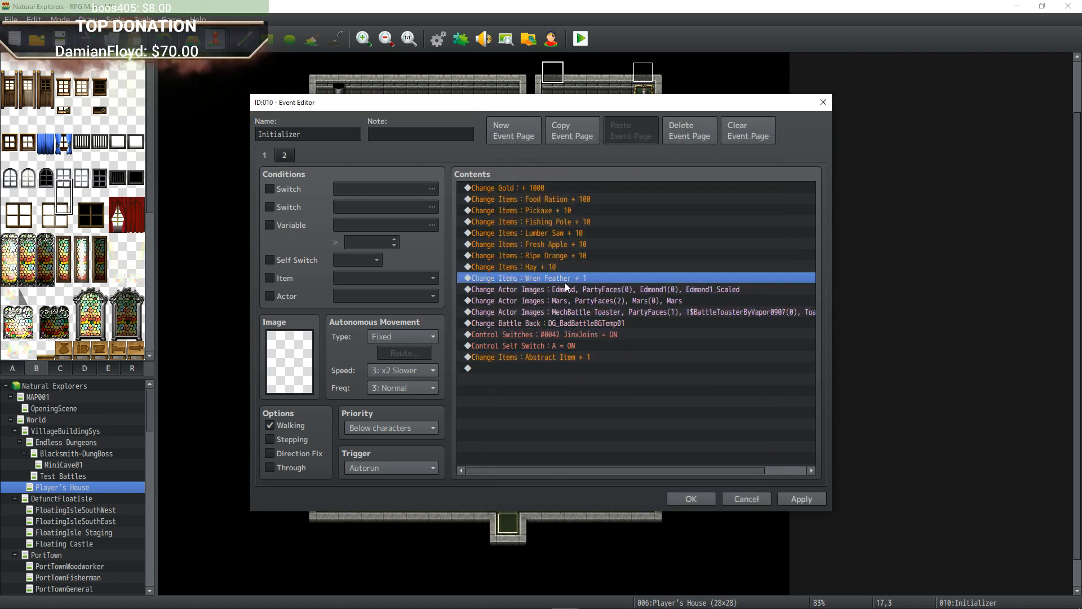
{"action": "key", "text": "ctrl+v"}
{"action": "left_click", "coordinate": [795, 504]}
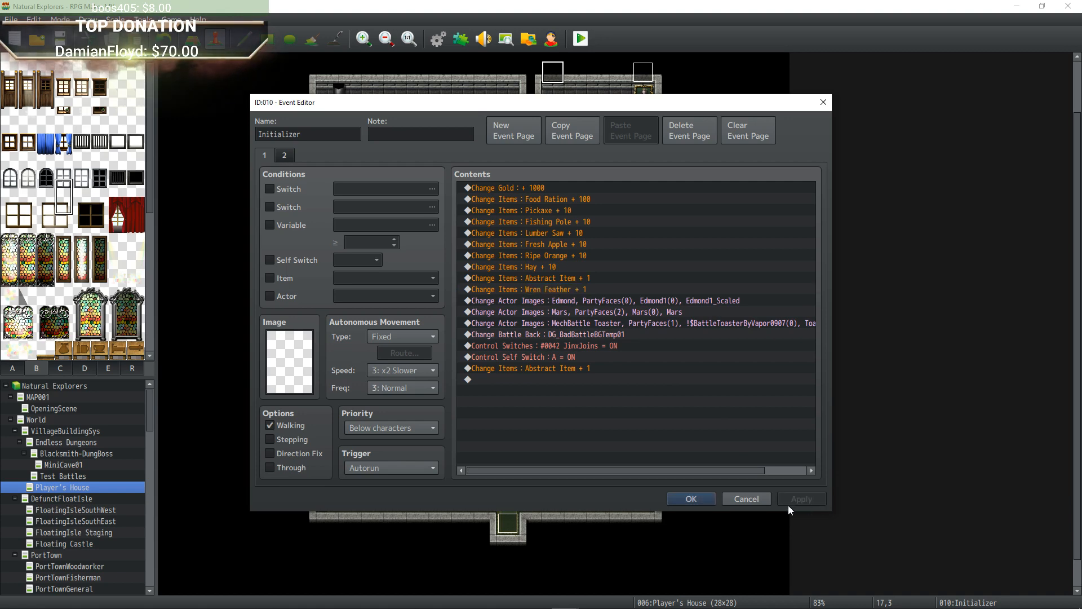
{"action": "left_click", "coordinate": [557, 373]}
{"action": "key", "text": "Delete"}
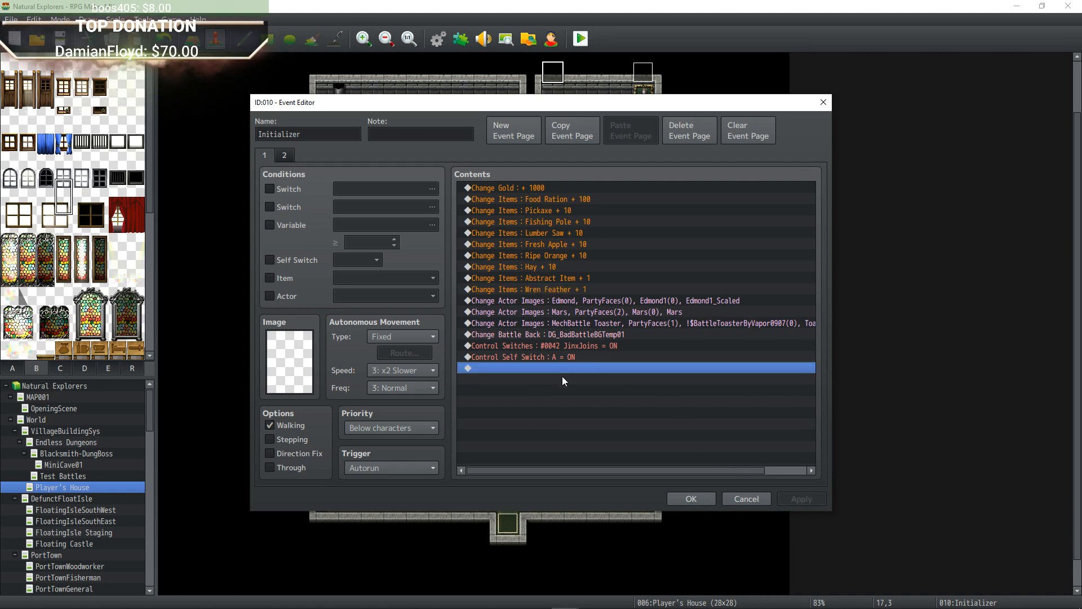
{"action": "left_click", "coordinate": [689, 499]}
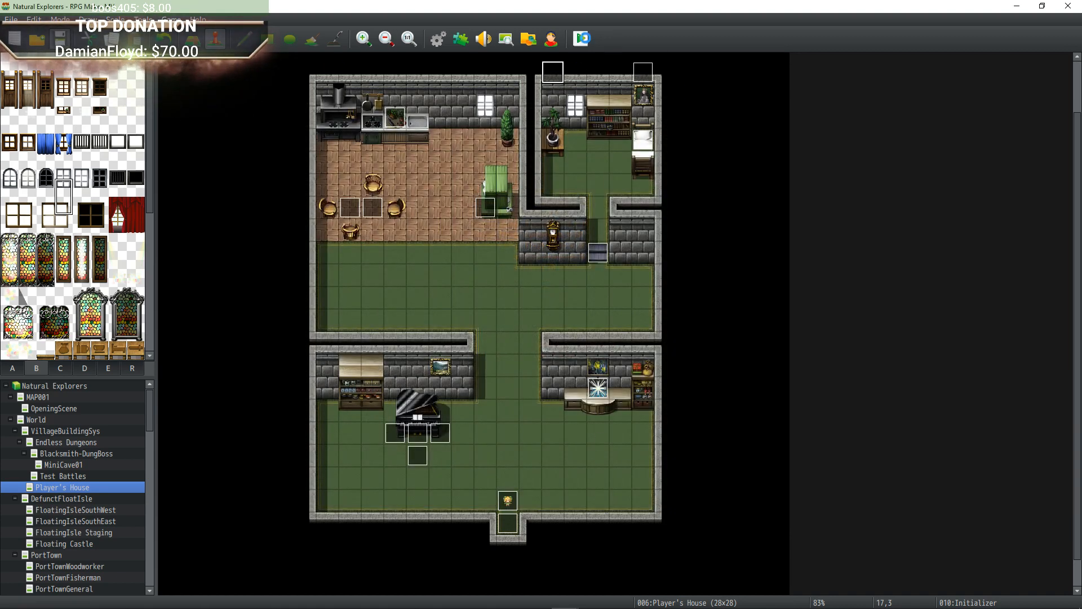
Launch a playtest, start a new game and confirm a name for the main character.
{"action": "left_click", "coordinate": [582, 38]}
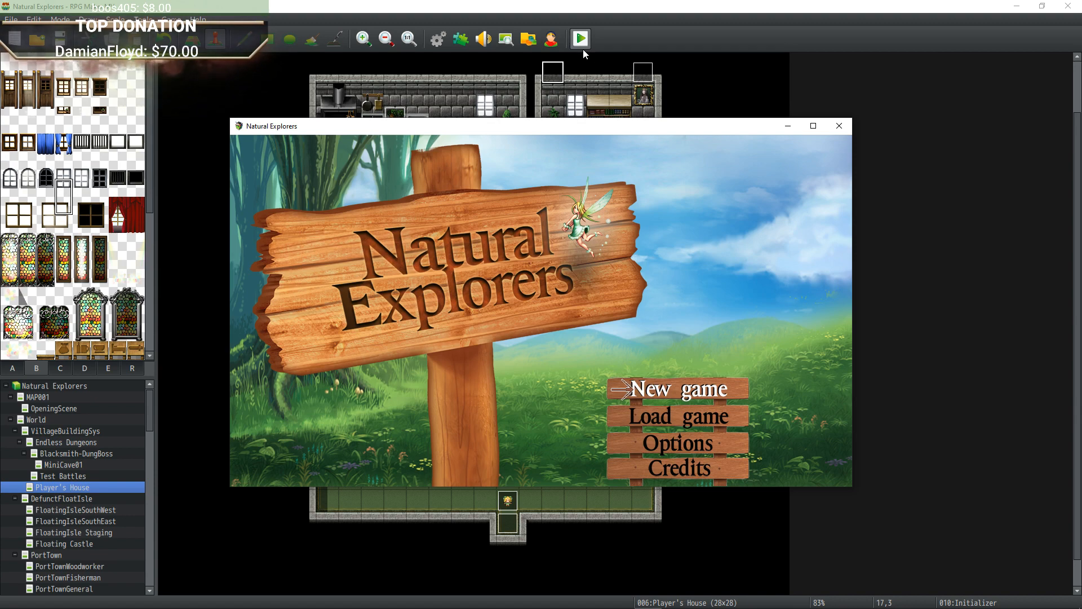
{"action": "key", "text": "Return"}
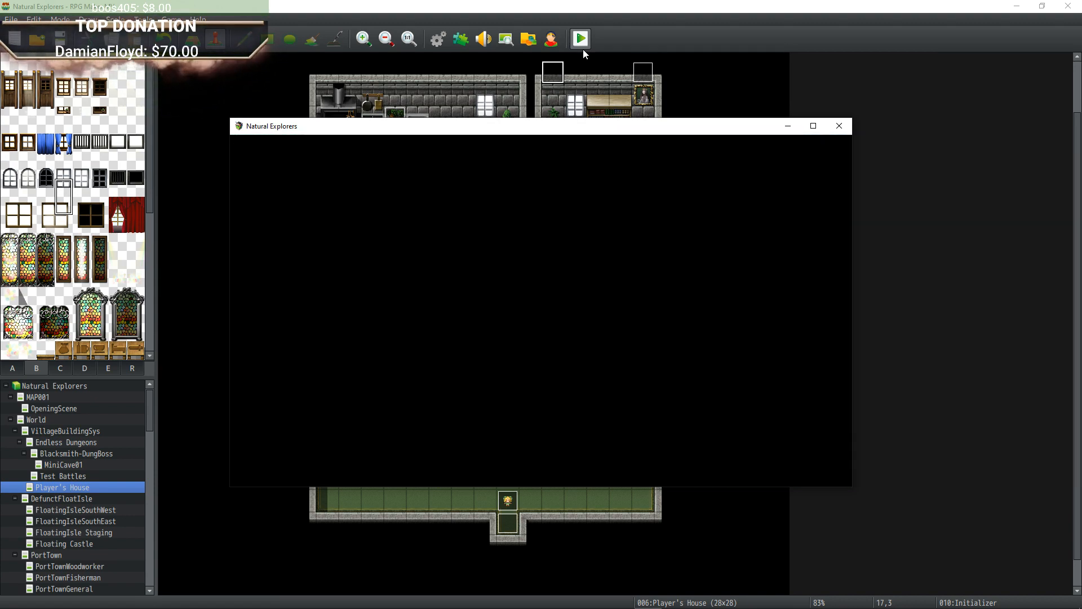
{"action": "key", "text": "Return"}
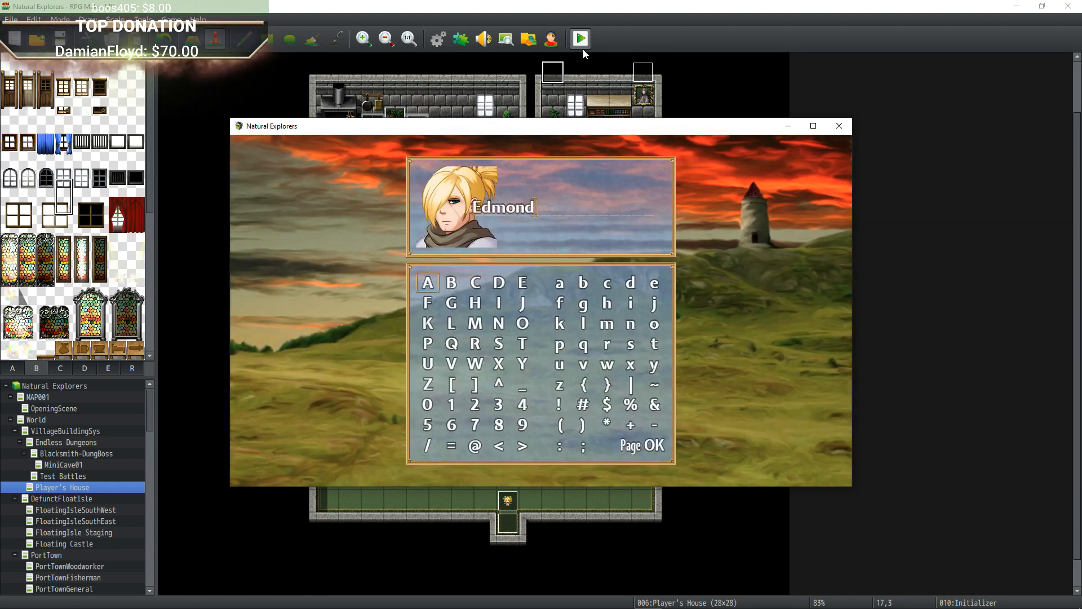
{"action": "key", "text": "BackSpace"}
{"action": "key", "text": "BackSpace"}
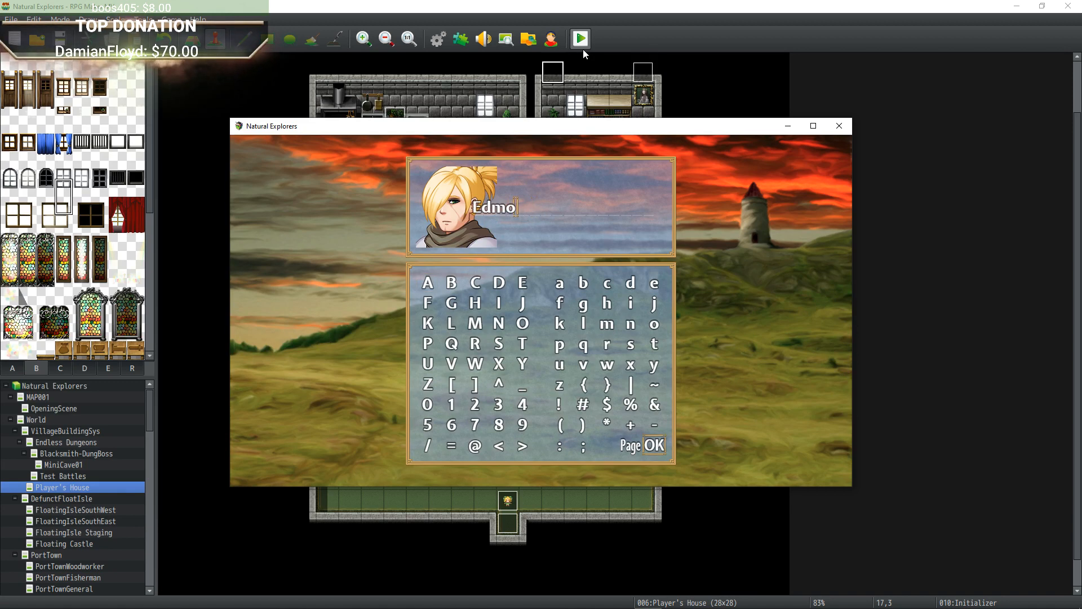
{"action": "type", "text": "oj9ih"}
{"action": "key", "text": "Return"}
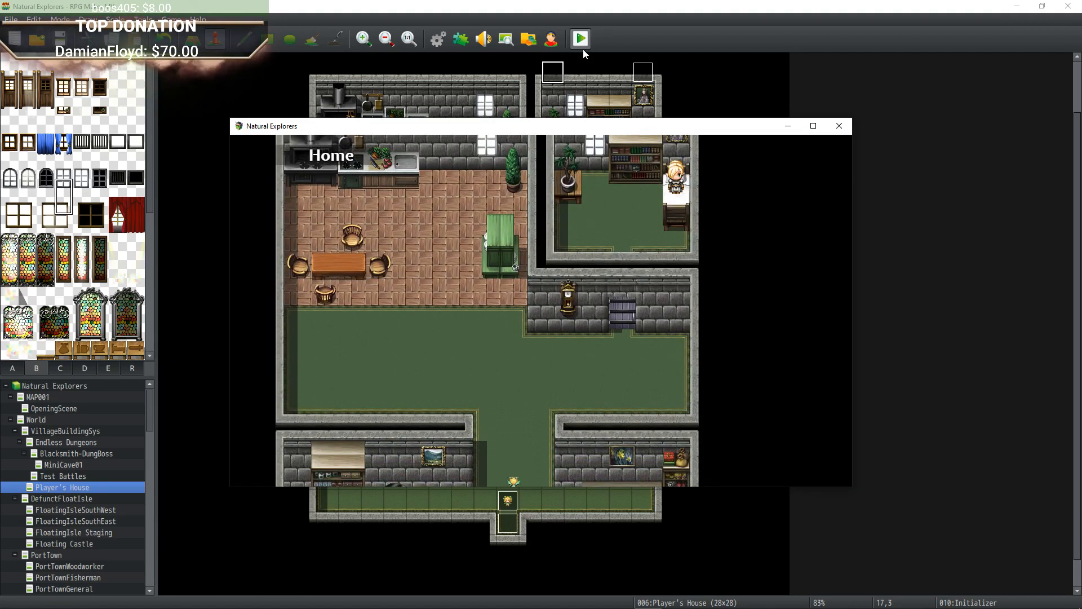
Go through Jinx's introduction in the house and walk the character out to the tutorial room.
{"action": "key", "text": "Right"}
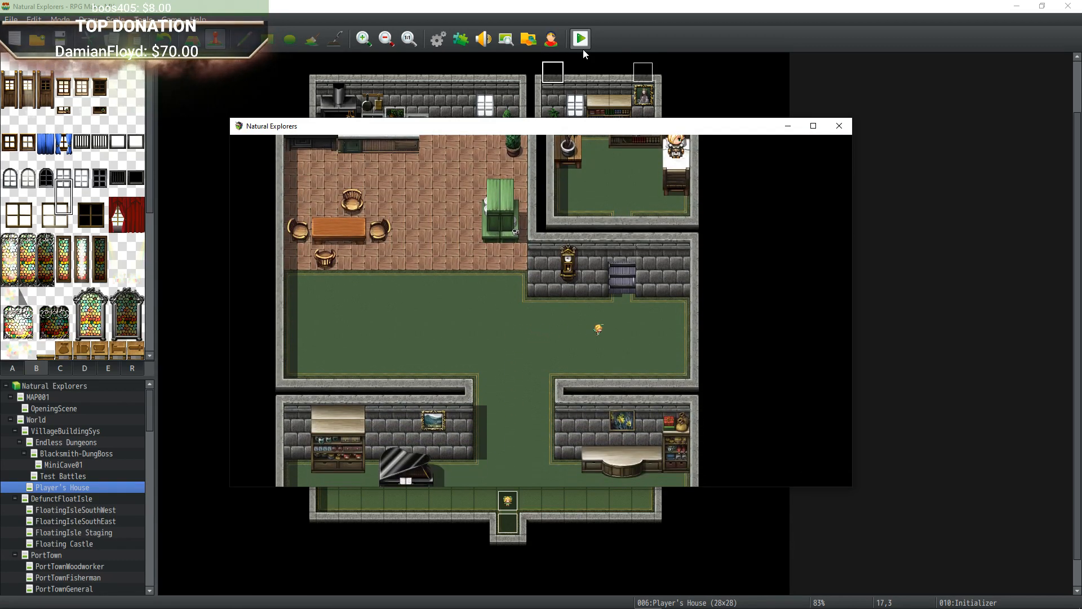
{"action": "key", "text": "Up"}
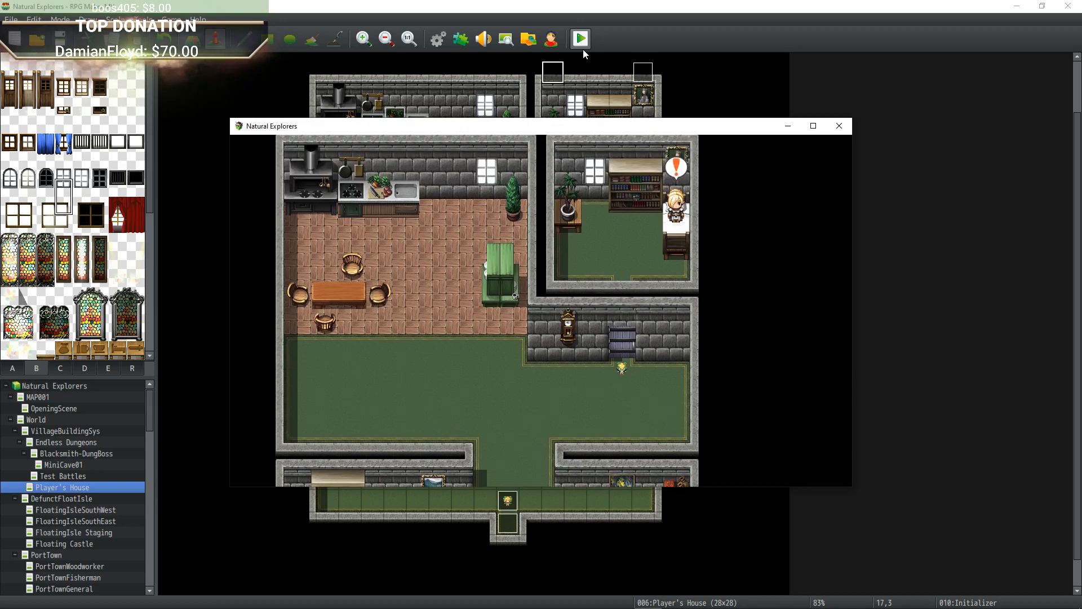
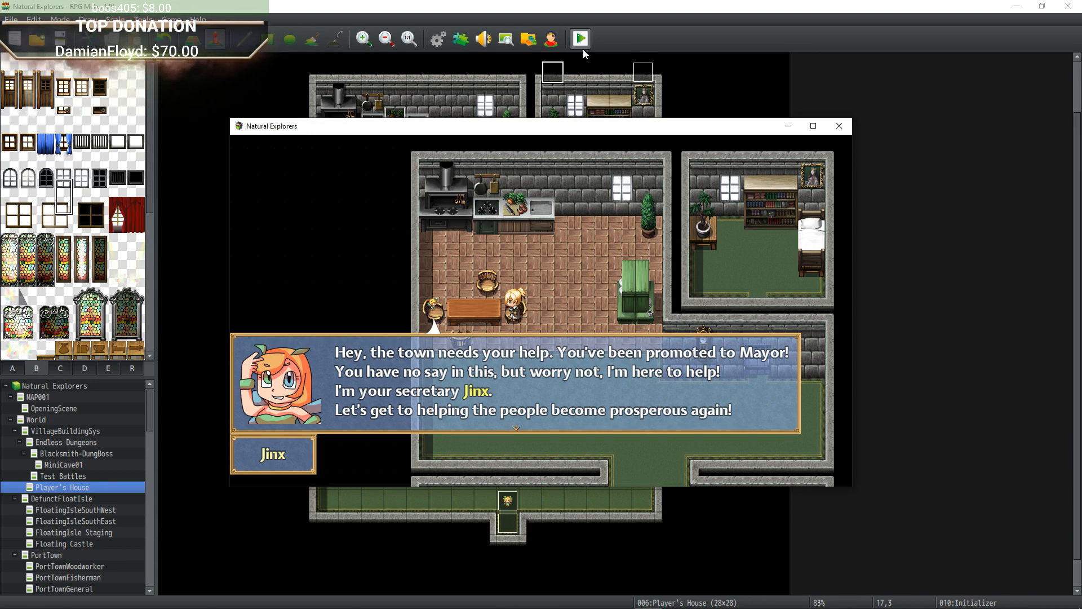
{"action": "key", "text": "Return"}
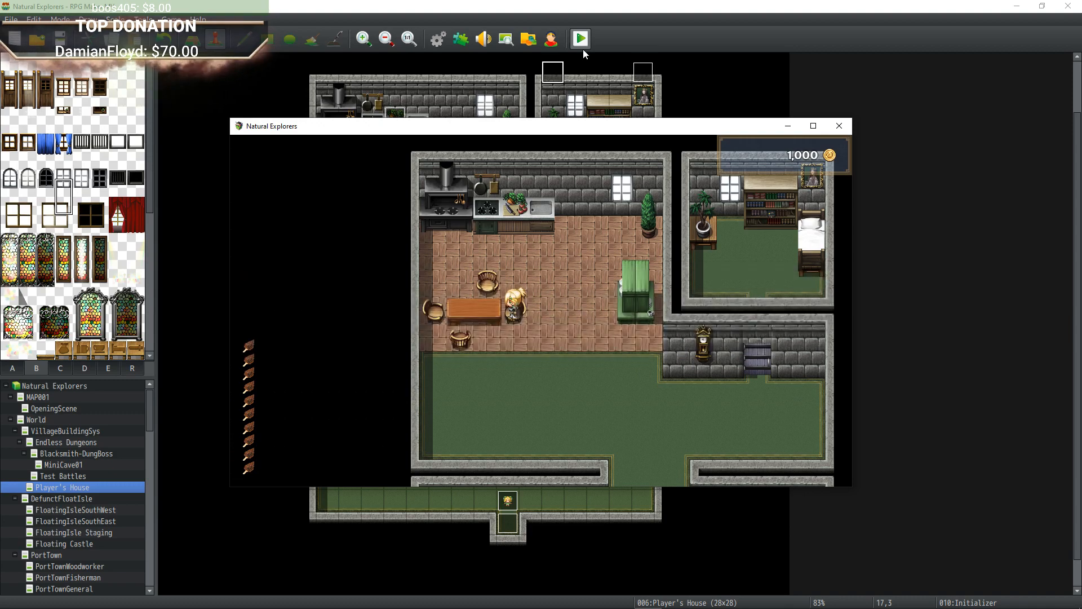
{"action": "key", "text": "Down"}
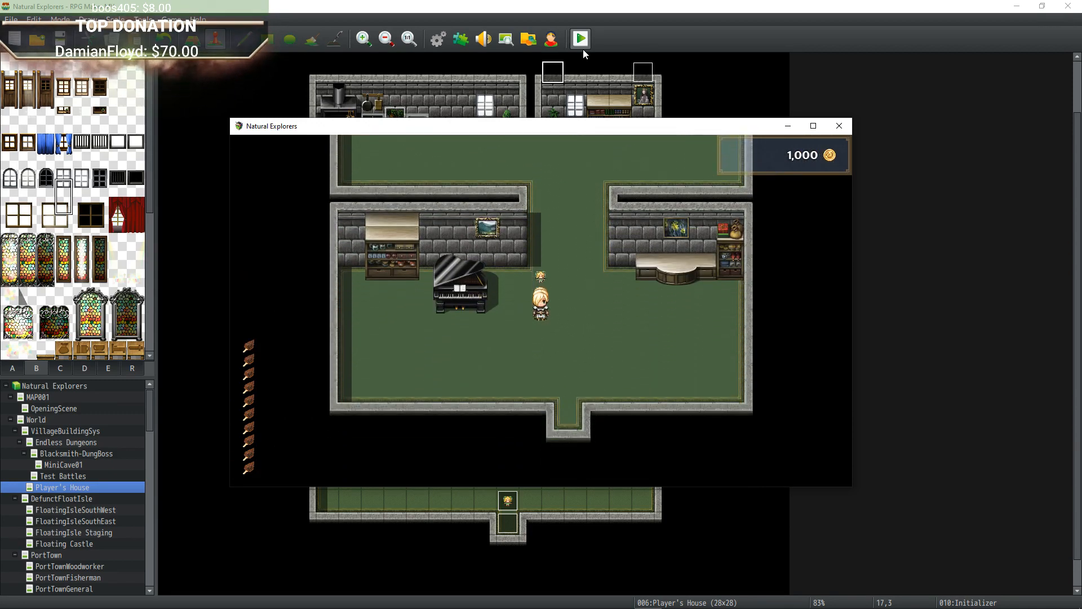
{"action": "key", "text": "Down"}
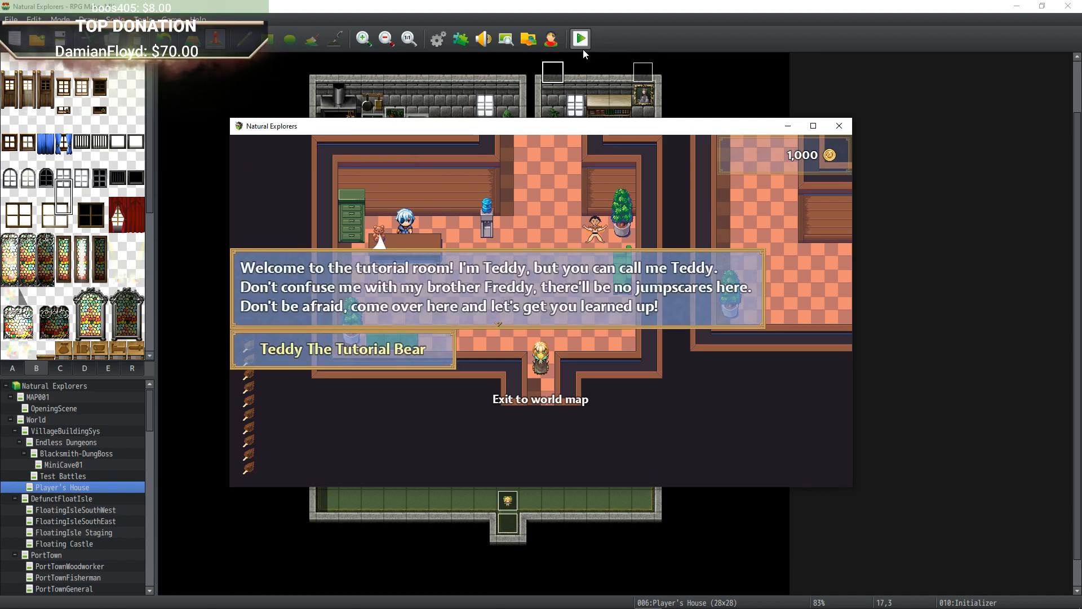
Go through Teddy's welcome and tutorial dialogue in the classroom and walk the character out to the world map.
{"action": "key", "text": "Return"}
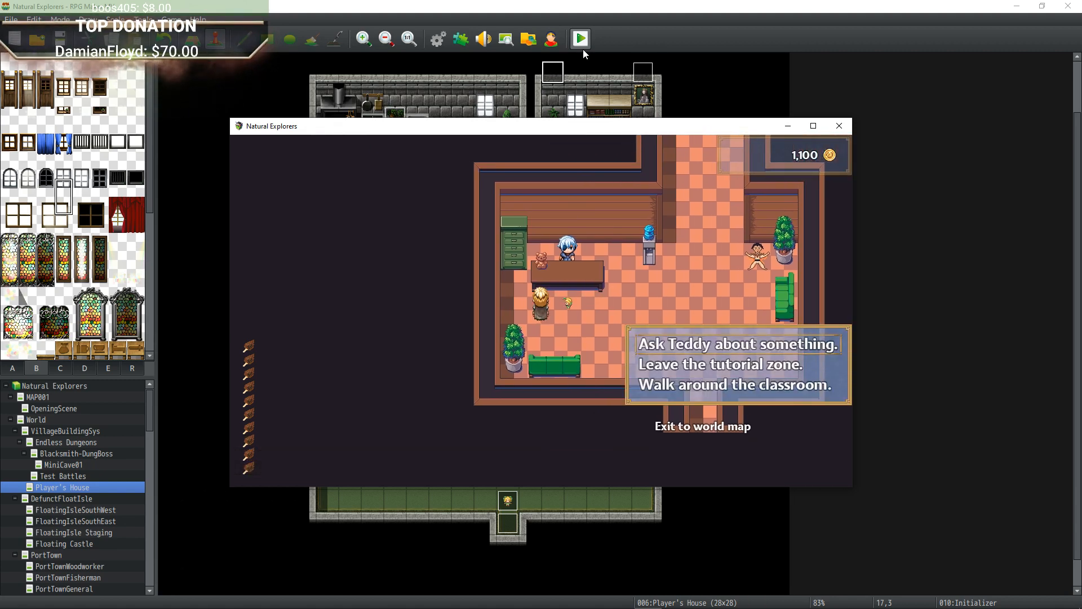
{"action": "key", "text": "Return"}
{"action": "key", "text": "Return"}
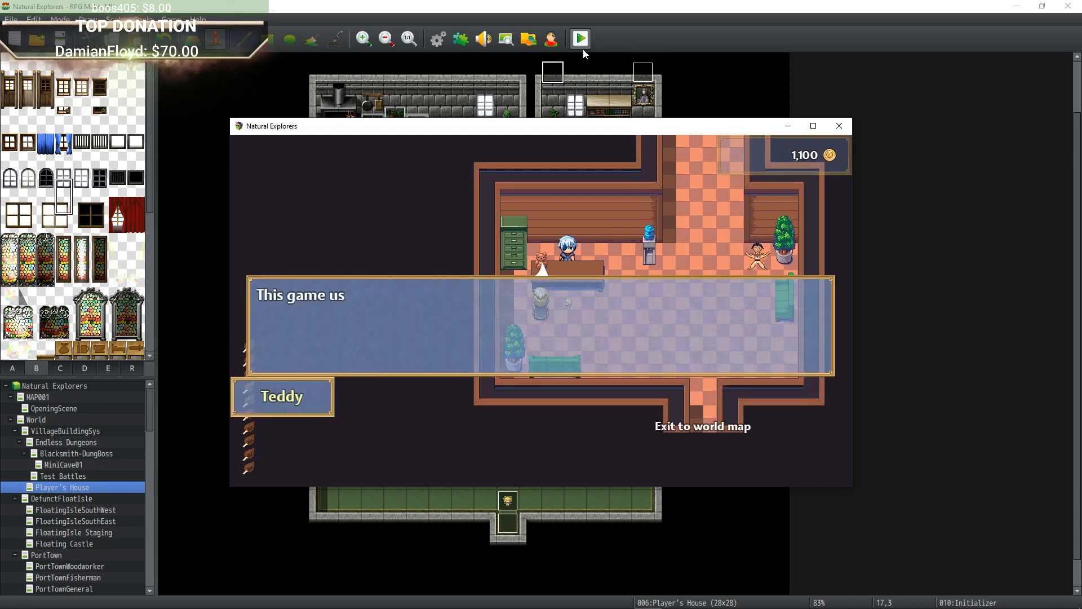
{"action": "key", "text": "Return"}
{"action": "key", "text": "Right"}
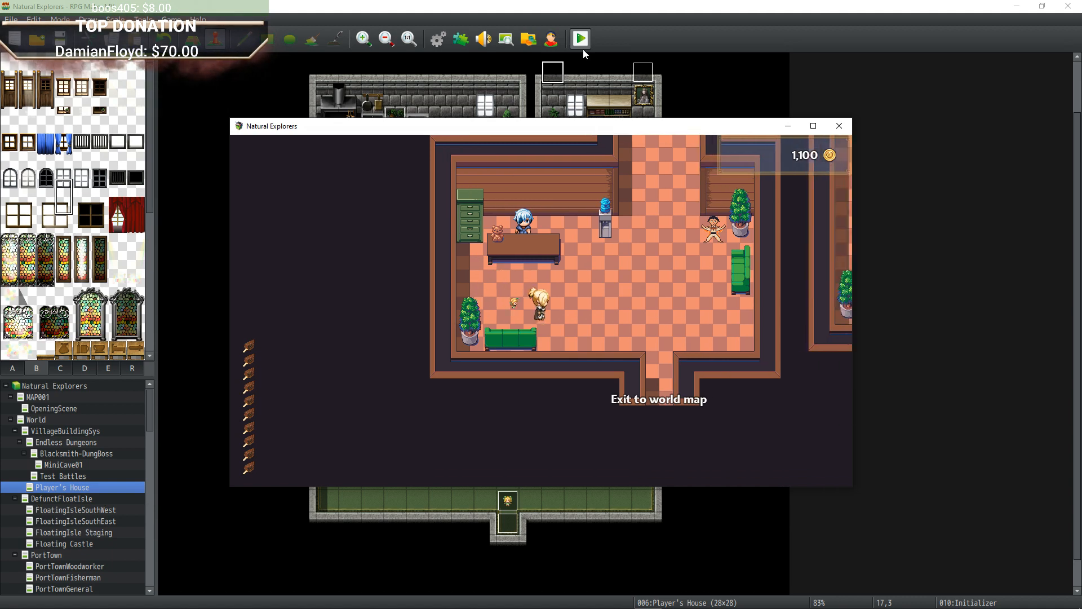
{"action": "key", "text": "Down"}
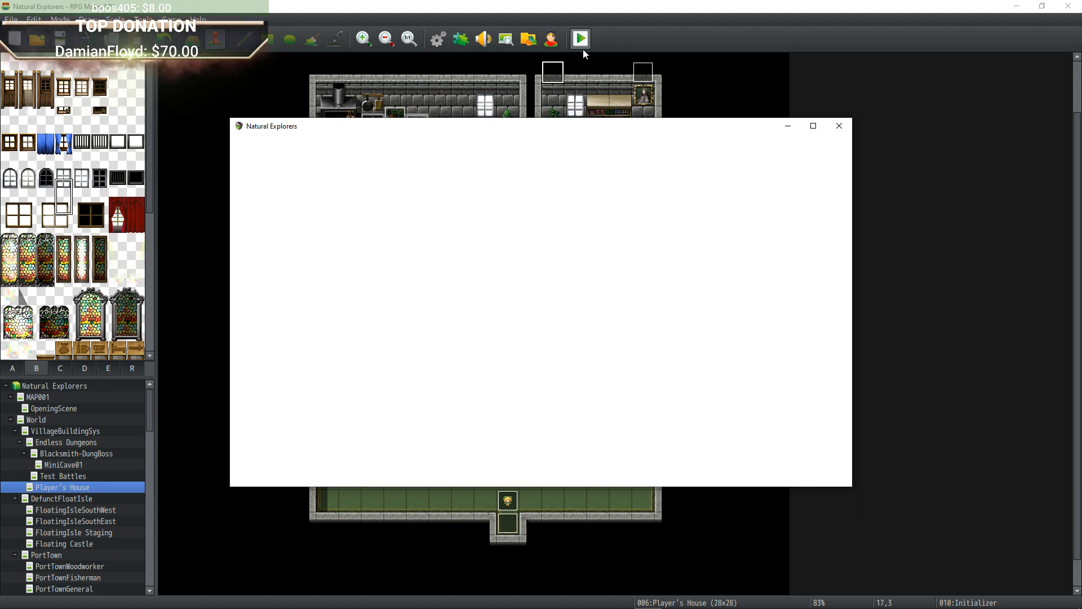
Walk the character south across the world map to Default Town and enter the village.
{"action": "key", "text": "Down"}
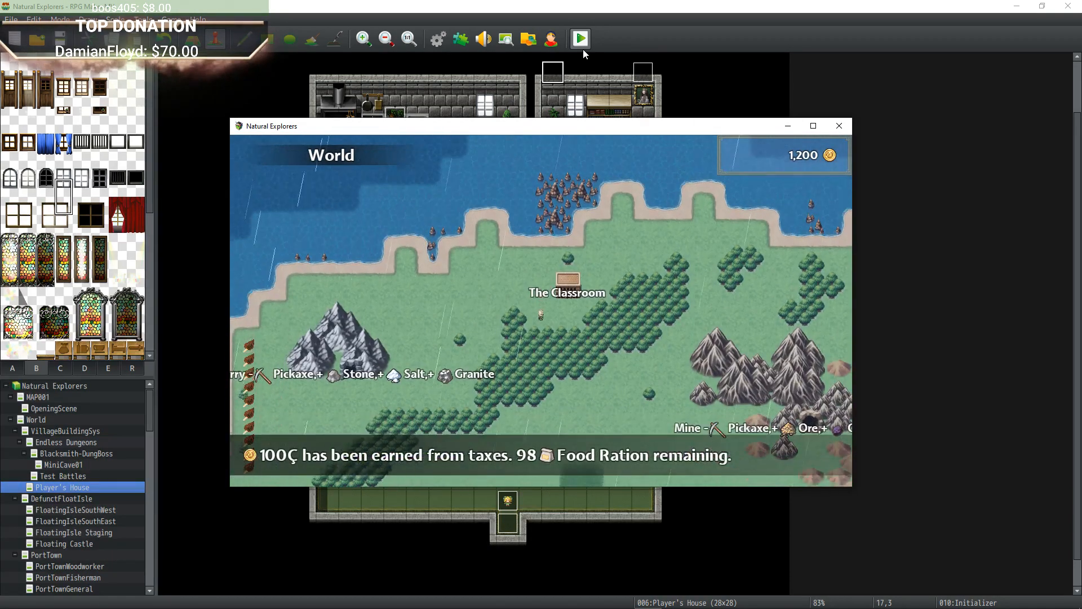
{"action": "key", "text": "Left"}
{"action": "key", "text": "Down"}
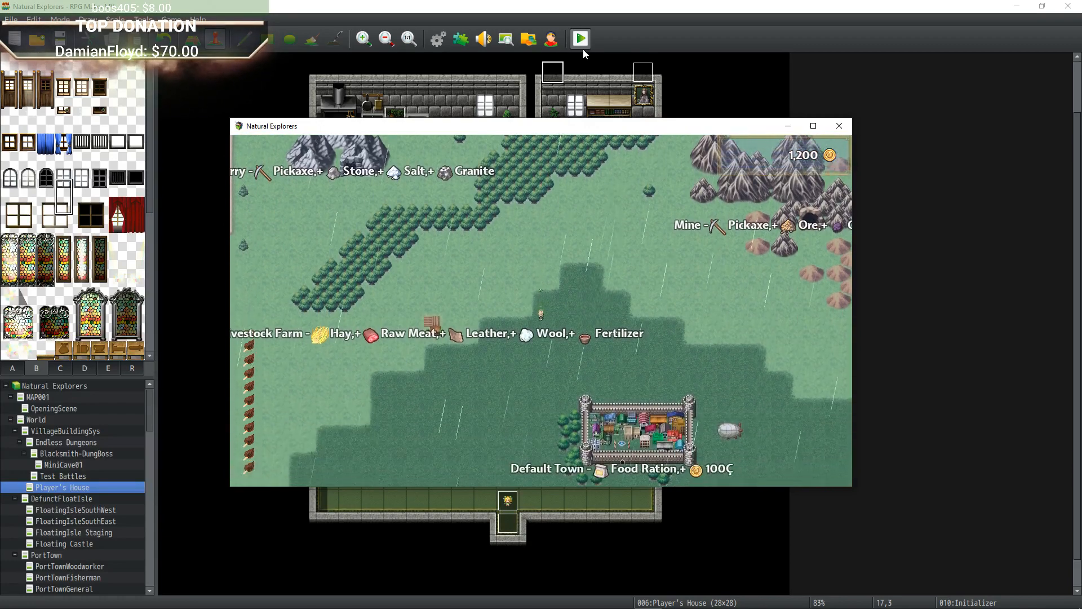
{"action": "key", "text": "Right"}
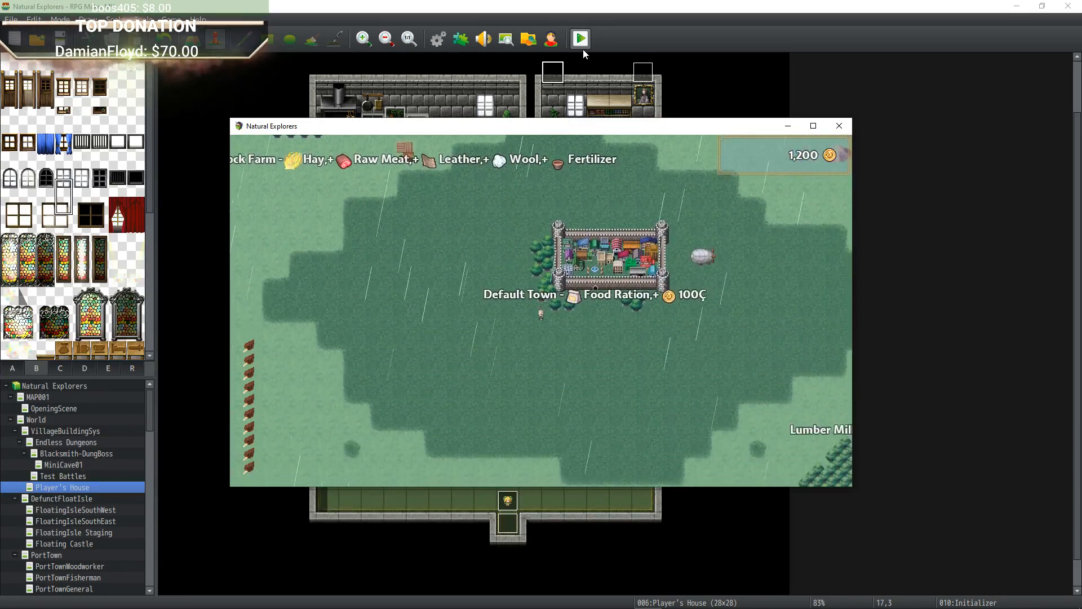
{"action": "key", "text": "Down"}
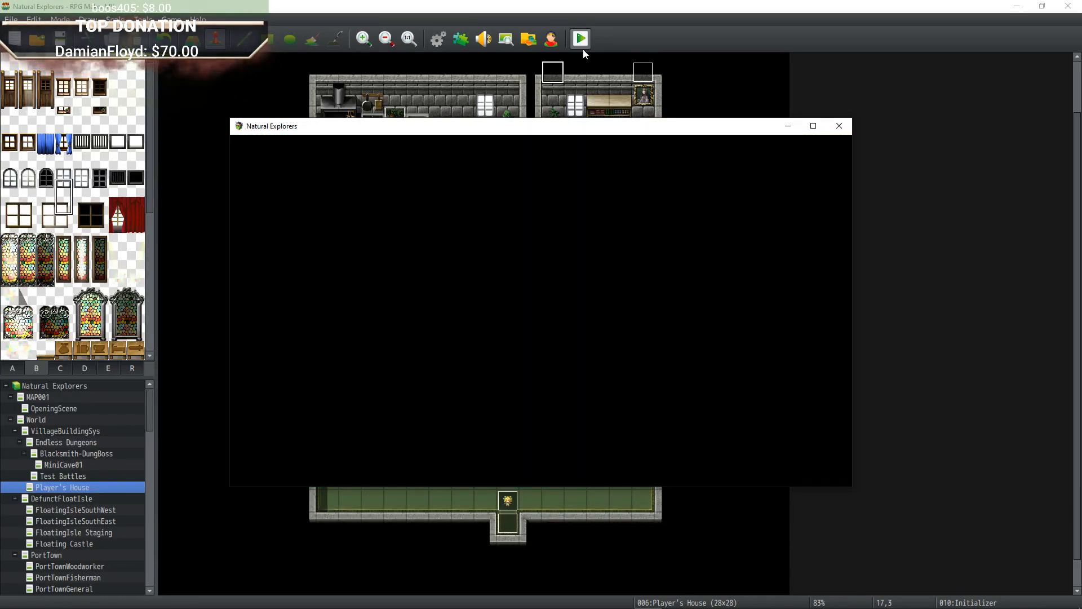
{"action": "key", "text": "Up"}
Walk the character up through the village and over the stairs, and interact with the villager on the upper grass.
{"action": "key", "text": "Left"}
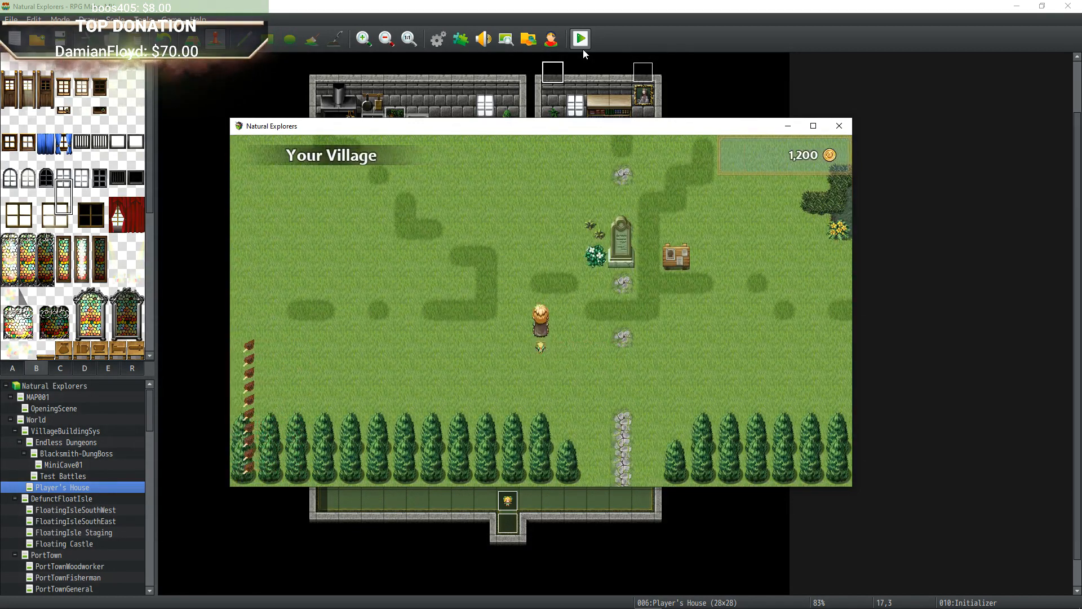
{"action": "key", "text": "Up"}
{"action": "key", "text": "Right"}
{"action": "key", "text": "Up"}
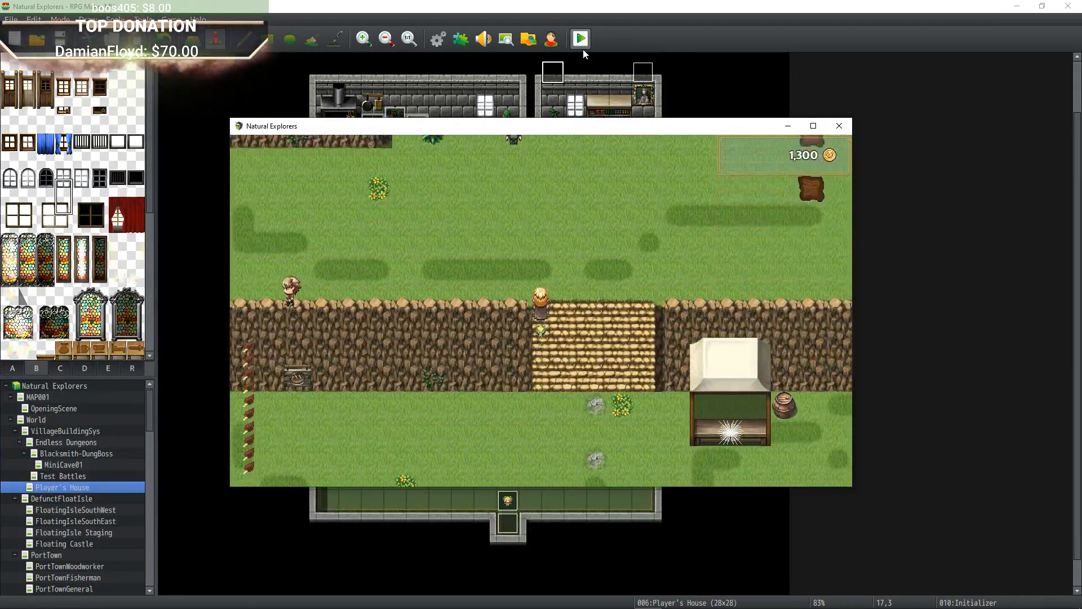
{"action": "key", "text": "Left"}
{"action": "key", "text": "Right"}
{"action": "key", "text": "Up"}
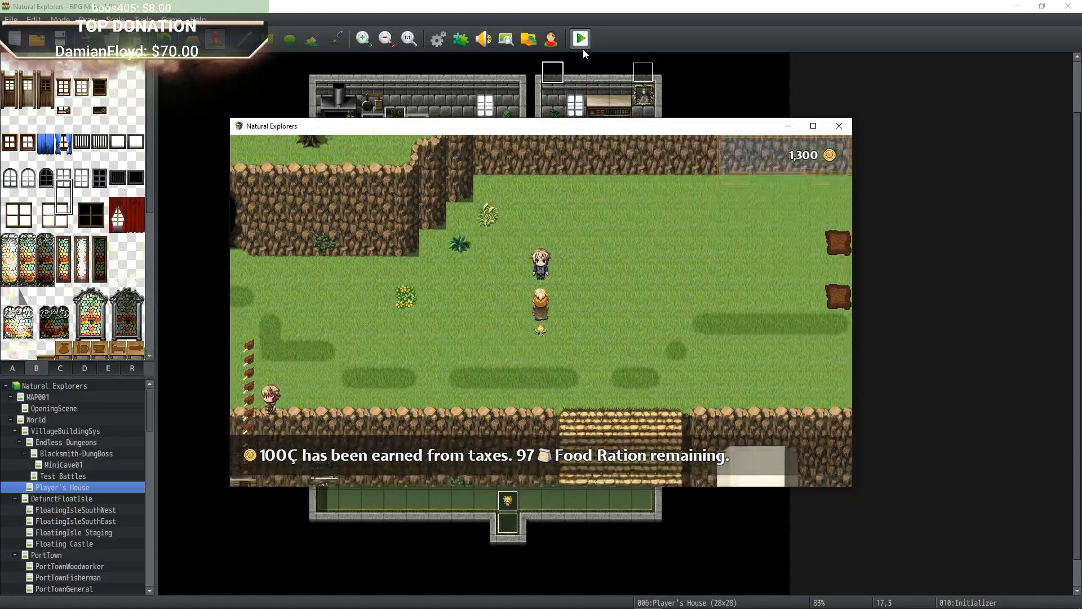
{"action": "key", "text": "Return"}
{"action": "key", "text": "Return"}
{"action": "key", "text": "Down"}
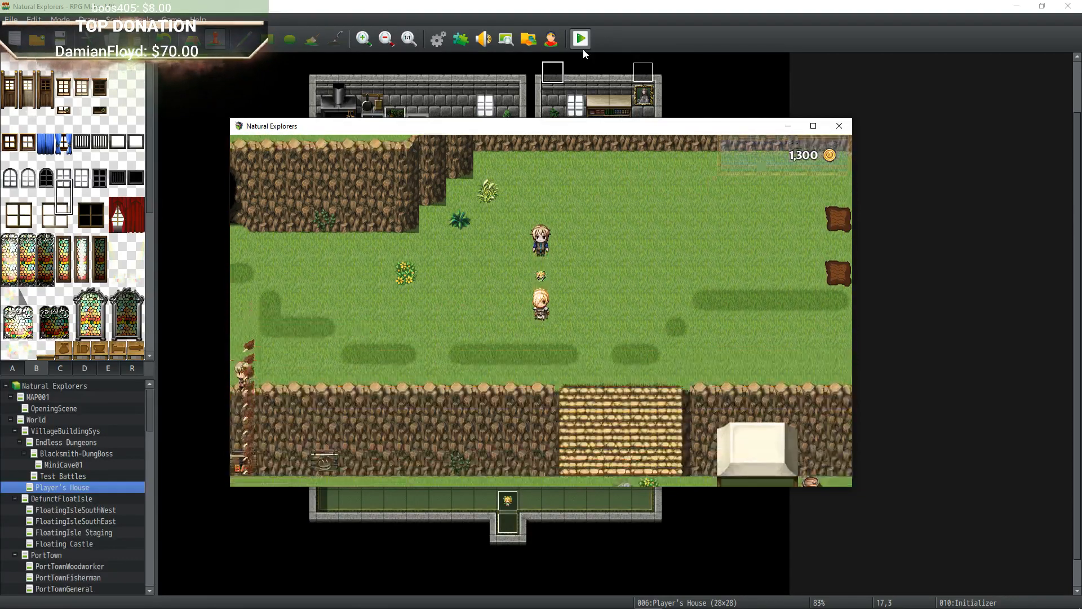
Walk back down to the cupcake vendor at the village's western edge and start talking to her.
{"action": "key", "text": "Down"}
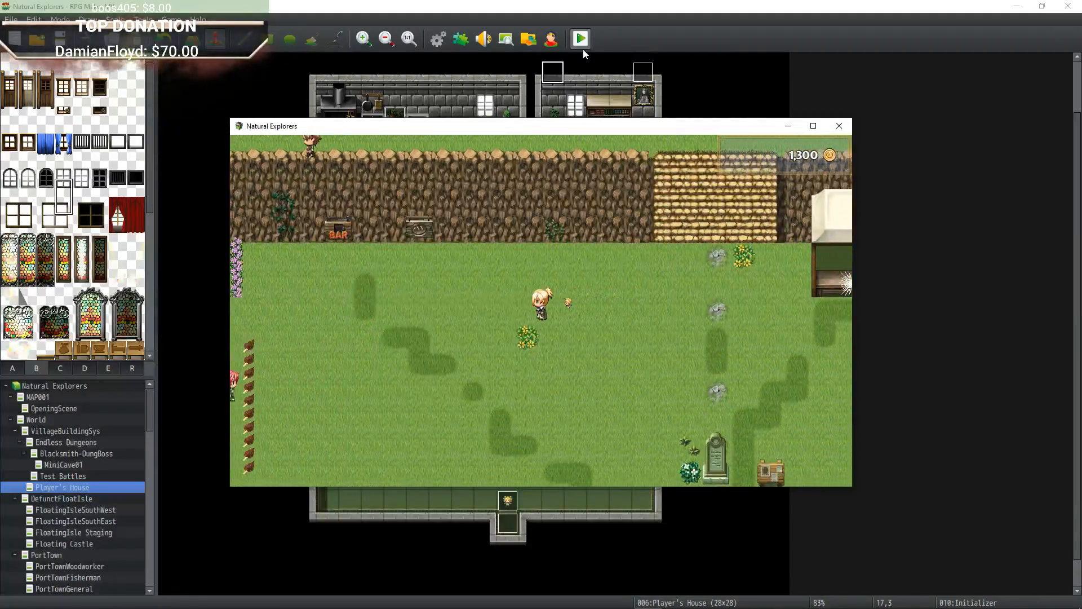
{"action": "key", "text": "Left"}
{"action": "key", "text": "Left"}
{"action": "key", "text": "Down"}
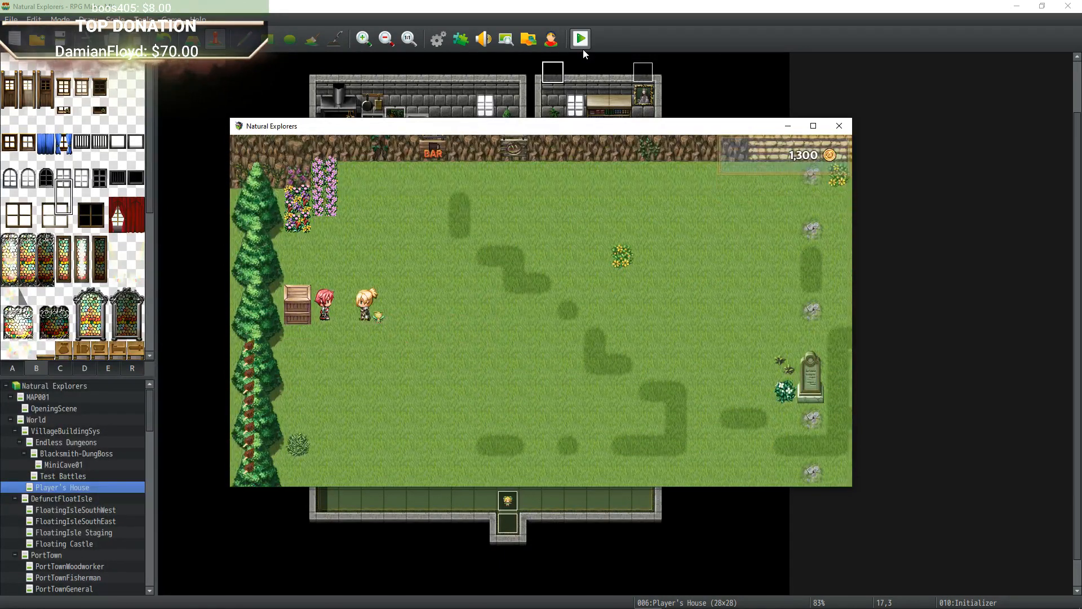
{"action": "key", "text": "Return"}
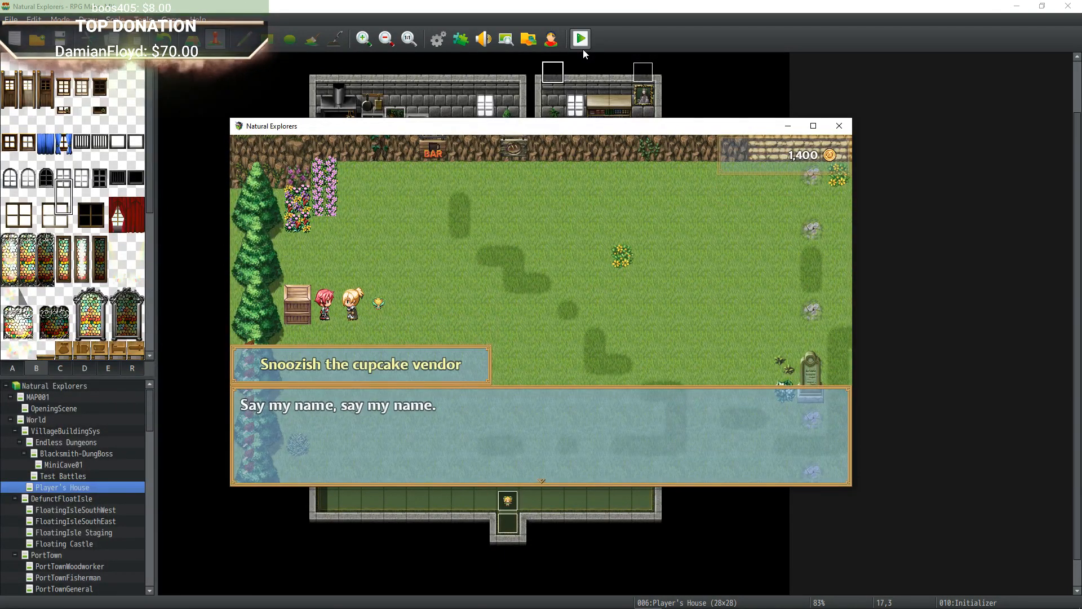
Minimize the running playtest and open the VillageBuildingSys map in the editor.
{"action": "left_click", "coordinate": [788, 125]}
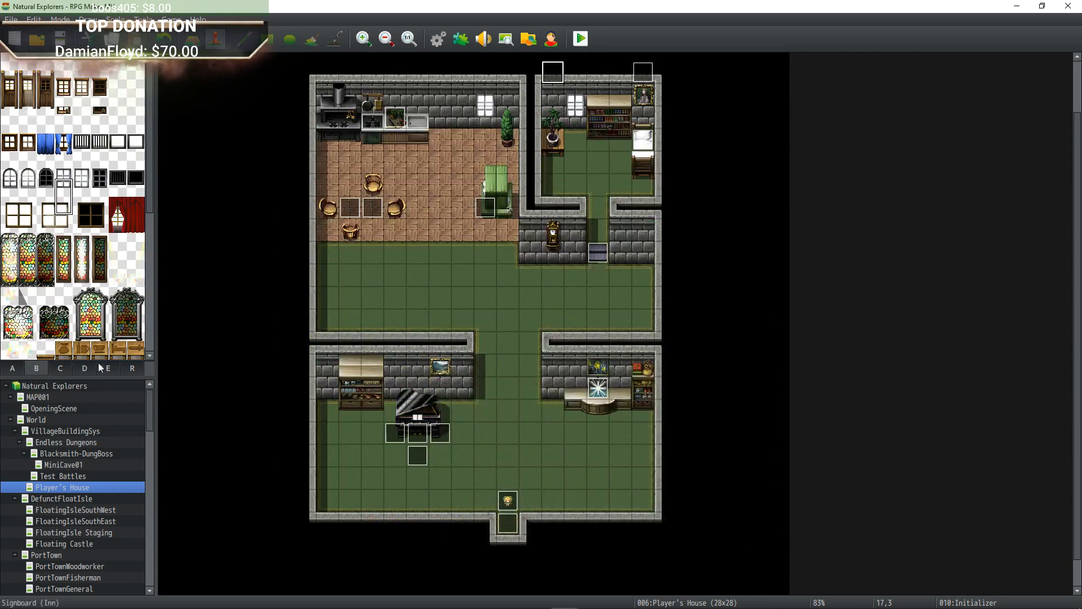
{"action": "left_click", "coordinate": [79, 430]}
{"action": "scroll", "coordinate": [266, 390], "scroll_direction": "left", "scroll_amount": 3}
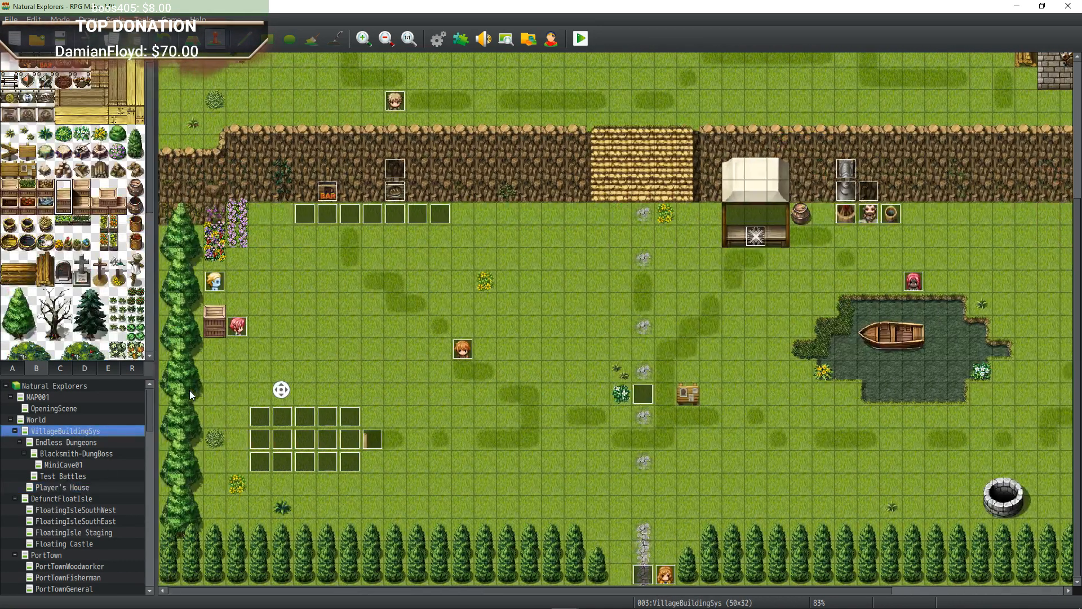
Assign the Snoozish cupcake vendor face image to the text command of the Snoozish Cupcake Vendor event and save the event.
{"action": "double_click", "coordinate": [240, 332]}
{"action": "double_click", "coordinate": [492, 187]}
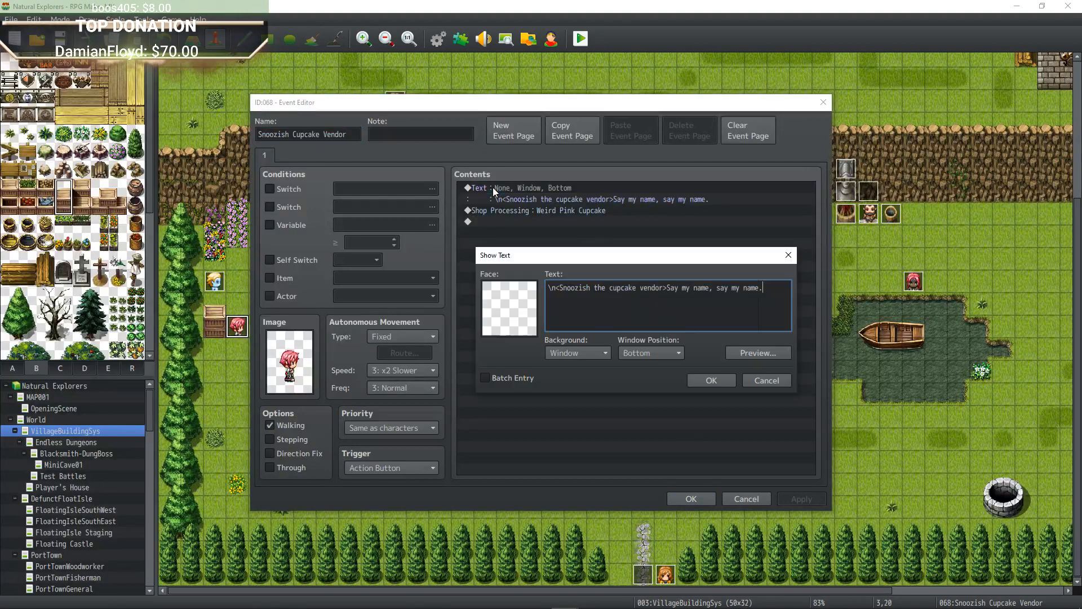
{"action": "double_click", "coordinate": [505, 317]}
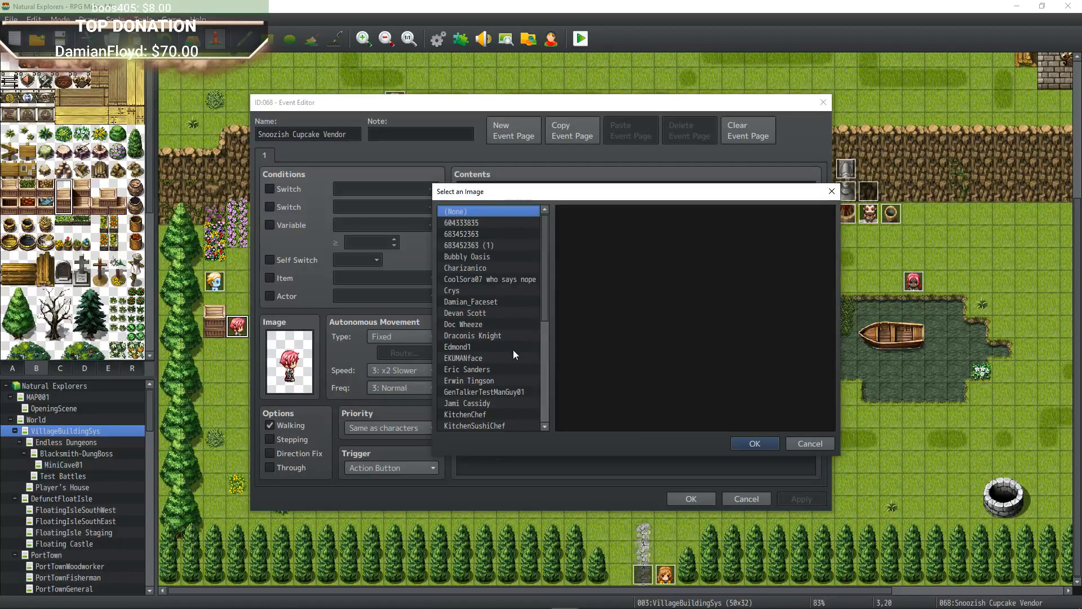
{"action": "left_click_drag", "start_coordinate": [545, 312], "coordinate": [542, 338]}
{"action": "left_click", "coordinate": [495, 357]}
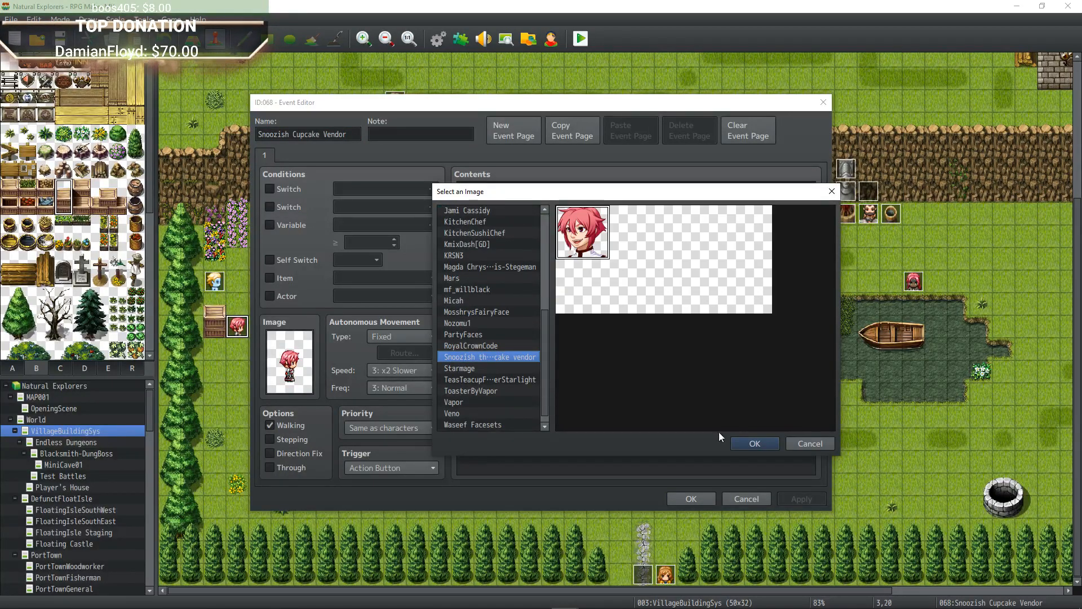
{"action": "left_click", "coordinate": [736, 444]}
{"action": "left_click", "coordinate": [712, 381]}
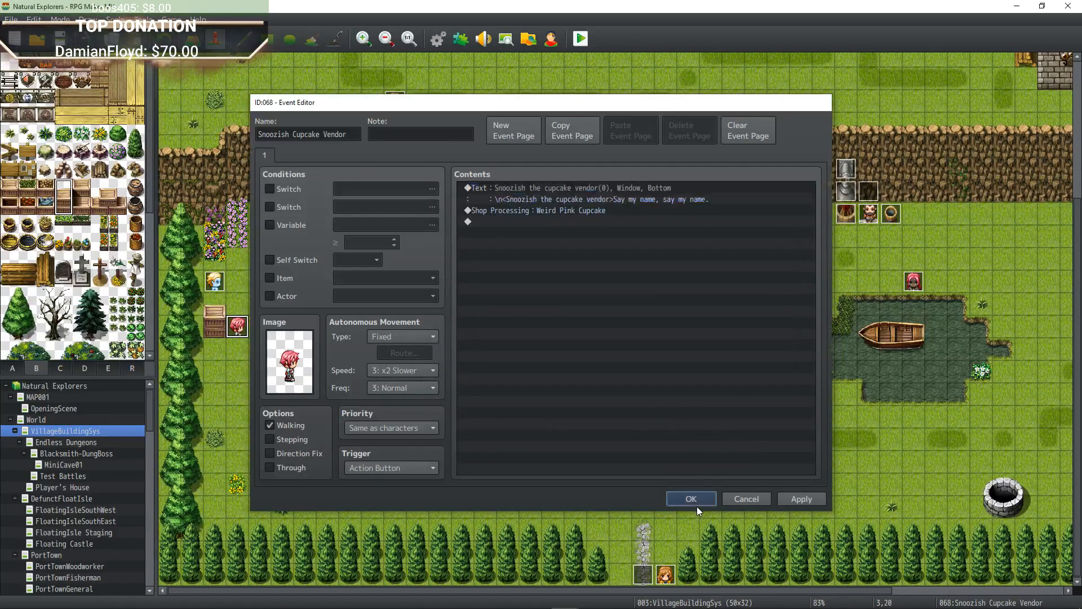
{"action": "left_click", "coordinate": [693, 500]}
Return to the playtest, advance the vendor's dialogue and leave her cupcake shop.
{"action": "left_click", "coordinate": [643, 595]}
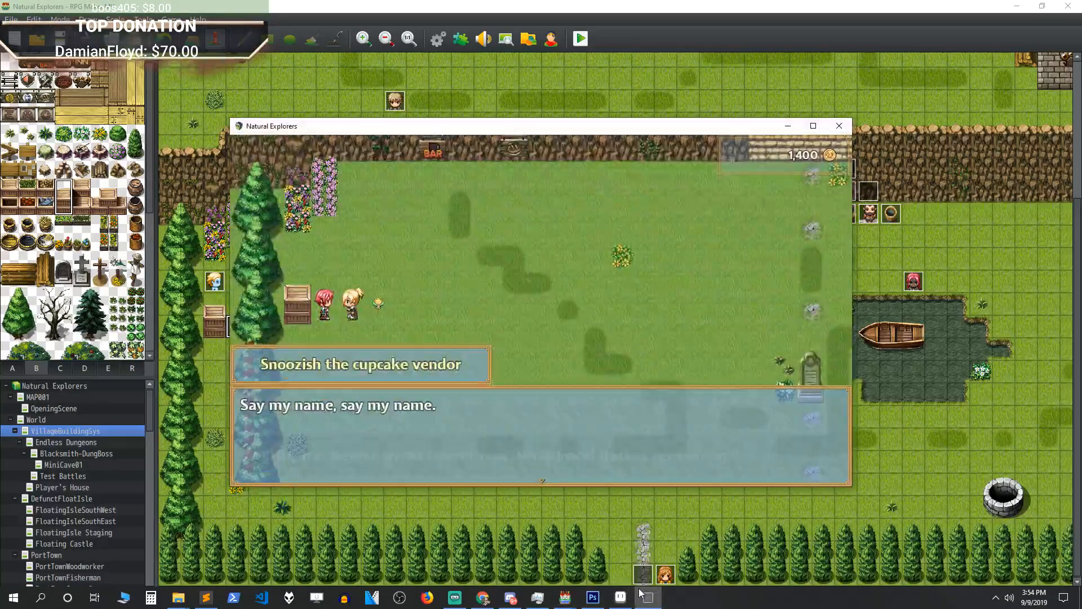
{"action": "key", "text": "Return"}
{"action": "key", "text": "Escape"}
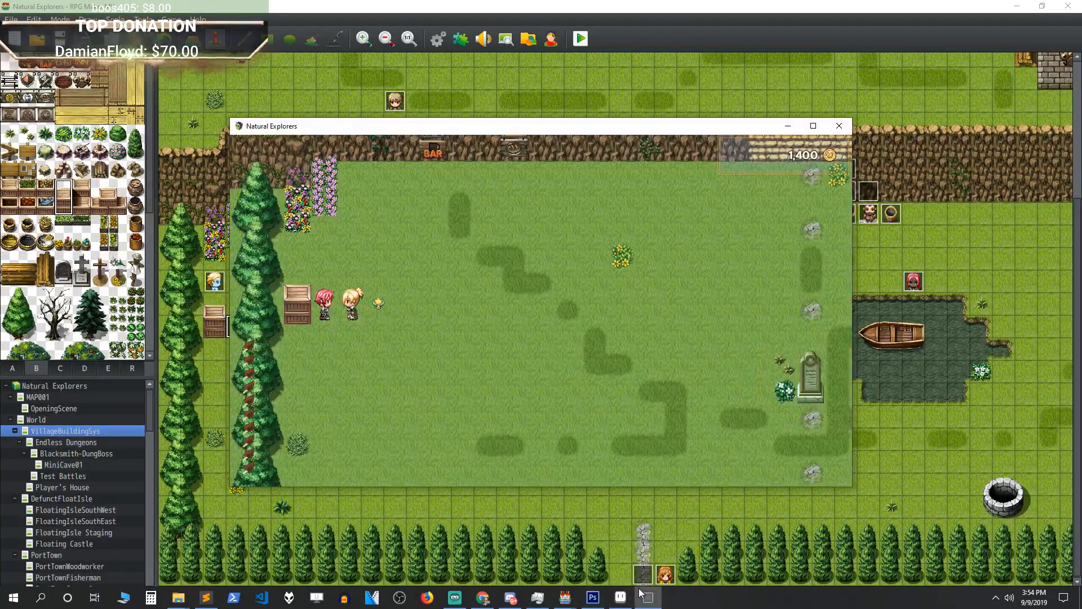
{"action": "key", "text": "Return"}
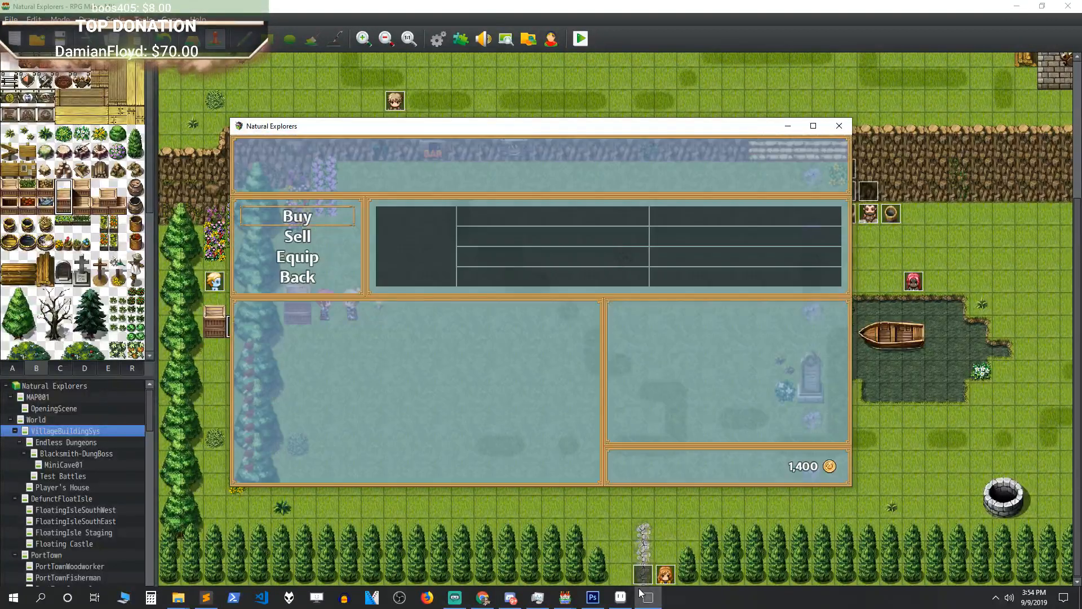
{"action": "key", "text": "Escape"}
Walk the character from the vendor up to the village's higher level and enter the dark cave in the cliff.
{"action": "key", "text": "Right"}
{"action": "key", "text": "Up"}
{"action": "key", "text": "Right"}
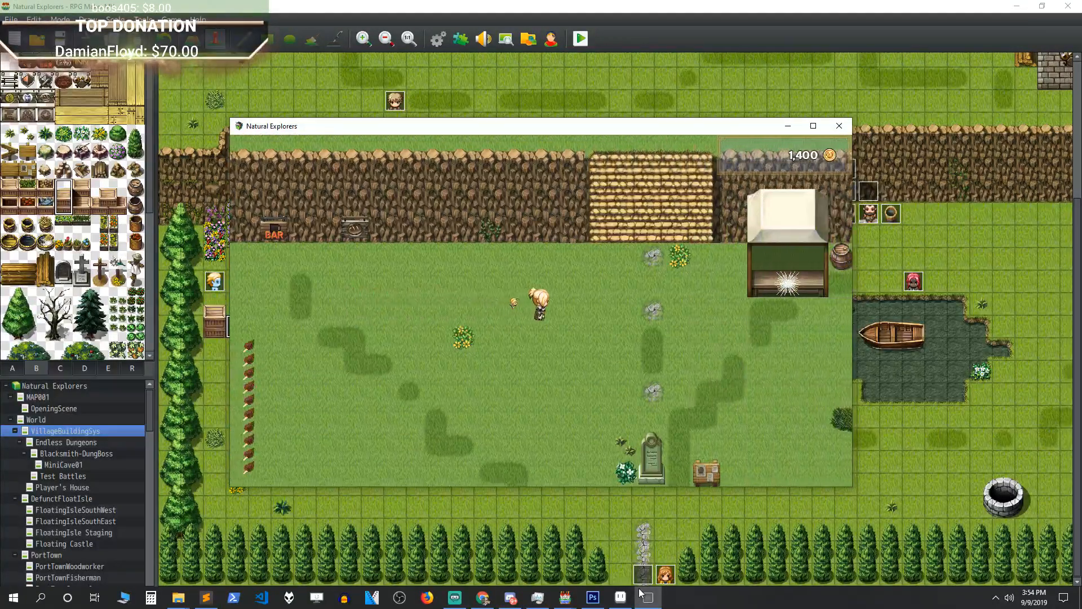
{"action": "key", "text": "Up"}
{"action": "key", "text": "Left"}
{"action": "key", "text": "Up"}
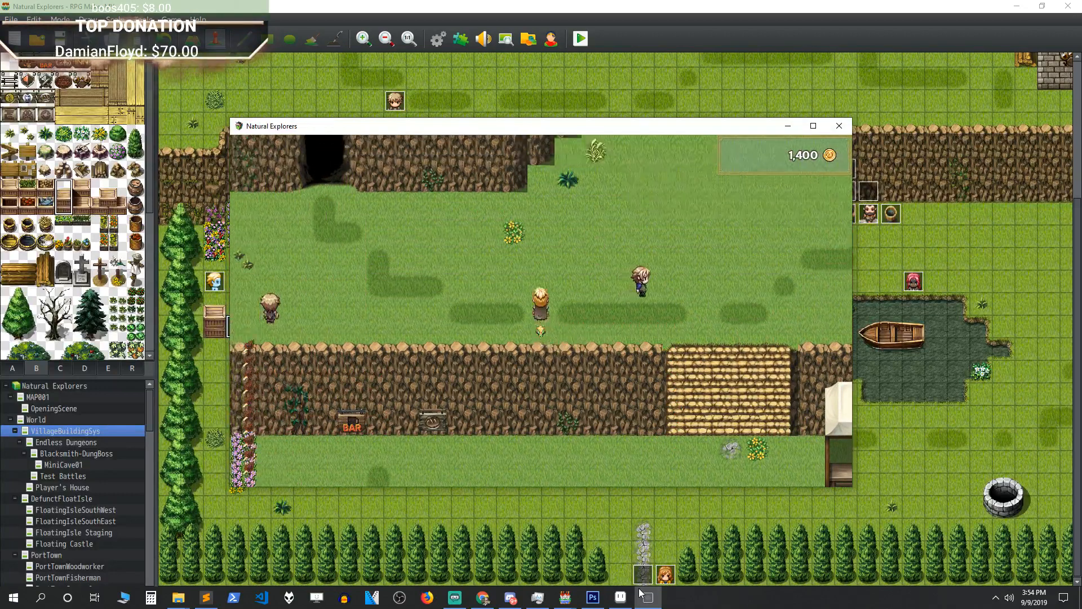
{"action": "key", "text": "Left"}
{"action": "key", "text": "Up"}
{"action": "key", "text": "Left"}
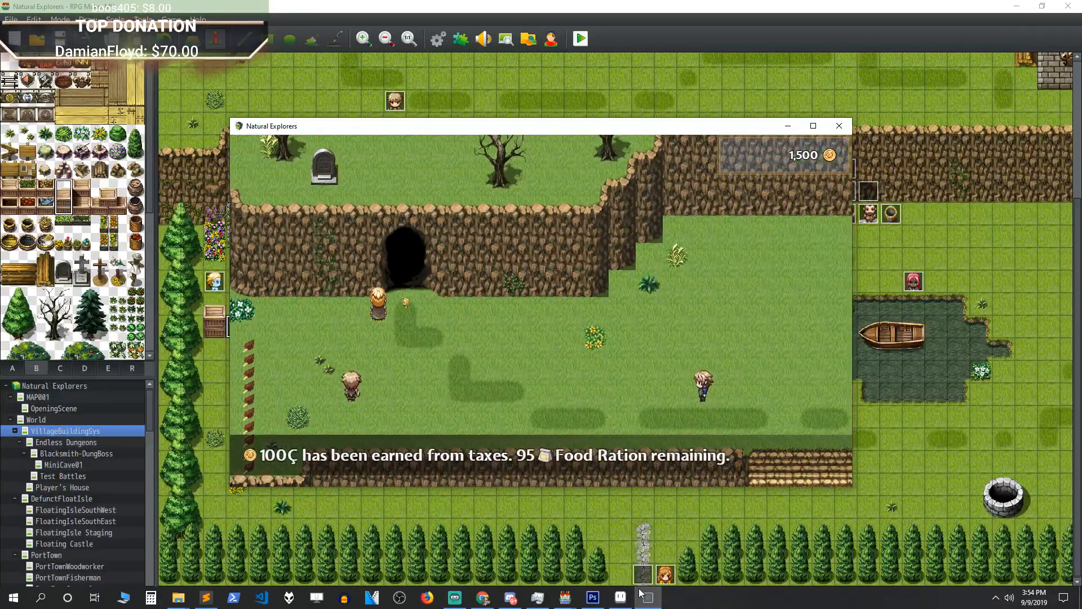
{"action": "key", "text": "Right"}
{"action": "key", "text": "Up"}
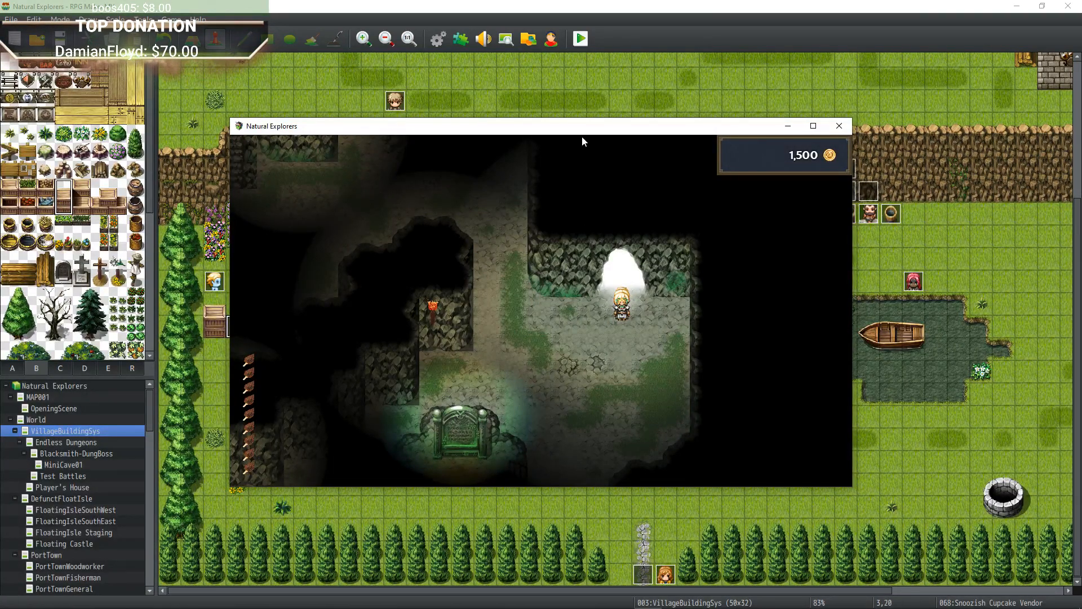
Walk through the cave to the ancient stone tablet and examine it.
{"action": "key", "text": "Down"}
{"action": "key", "text": "Down"}
{"action": "key", "text": "Down"}
{"action": "key", "text": "Down"}
{"action": "key", "text": "Left"}
{"action": "key", "text": "Left"}
{"action": "key", "text": "Left"}
{"action": "key", "text": "Left"}
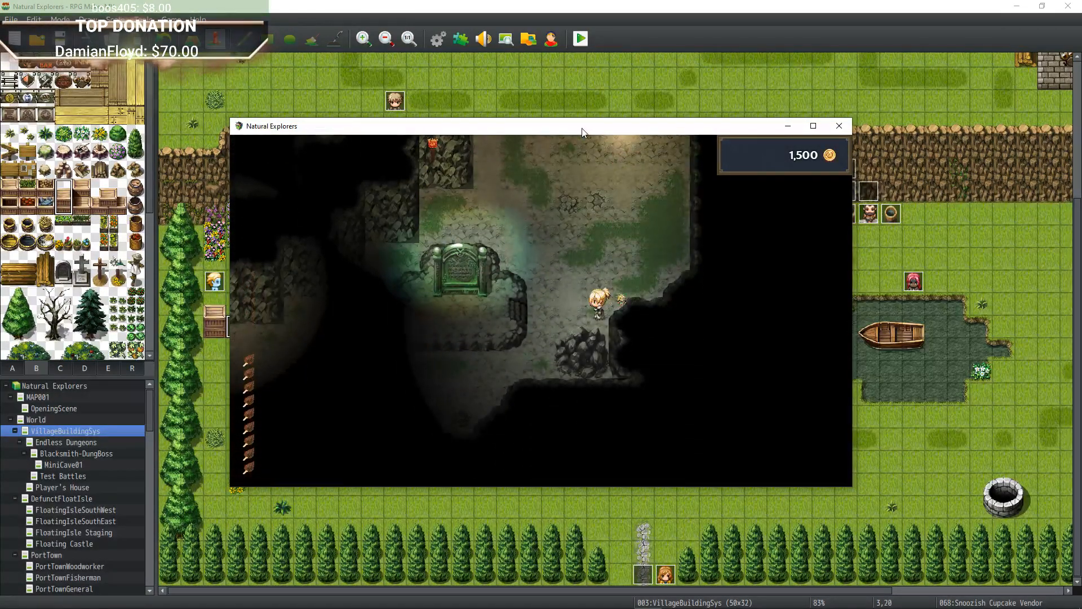
{"action": "key", "text": "Down"}
{"action": "key", "text": "Up"}
{"action": "key", "text": "Return"}
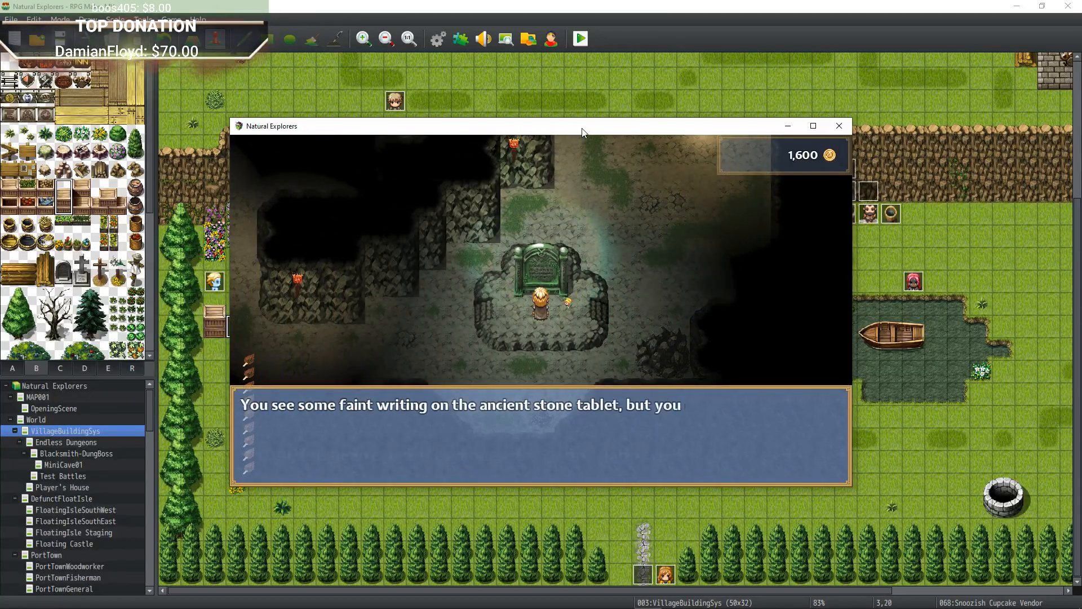
Check the Abstract Item in the stone tablet's item selection, choose it and go through the dialogue.
{"action": "key", "text": "Return"}
{"action": "key", "text": "Return"}
{"action": "key", "text": "Return"}
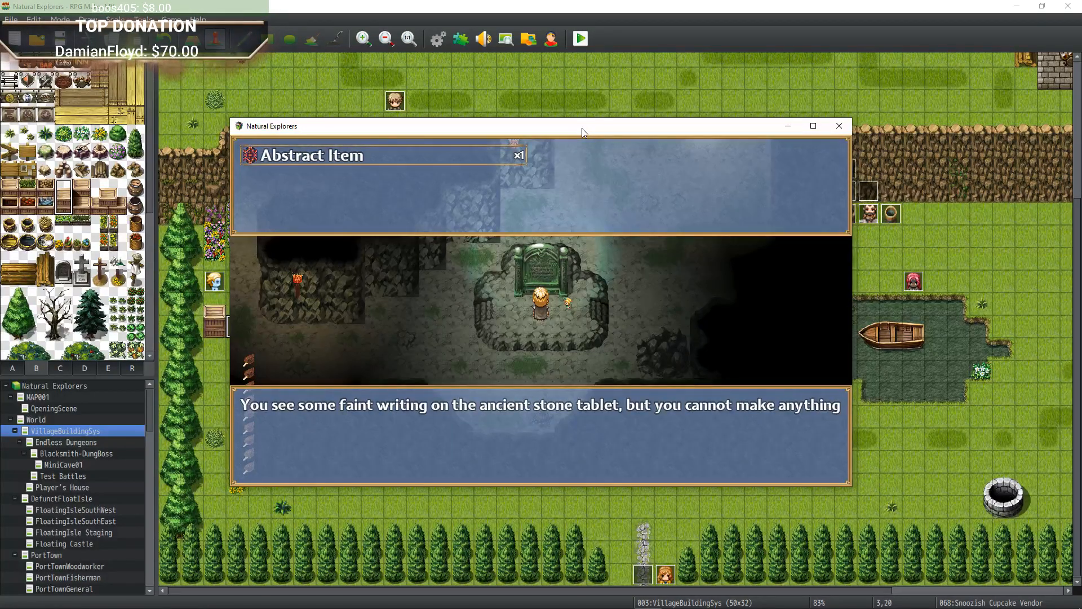
{"action": "key", "text": "Return"}
{"action": "key", "text": "Return"}
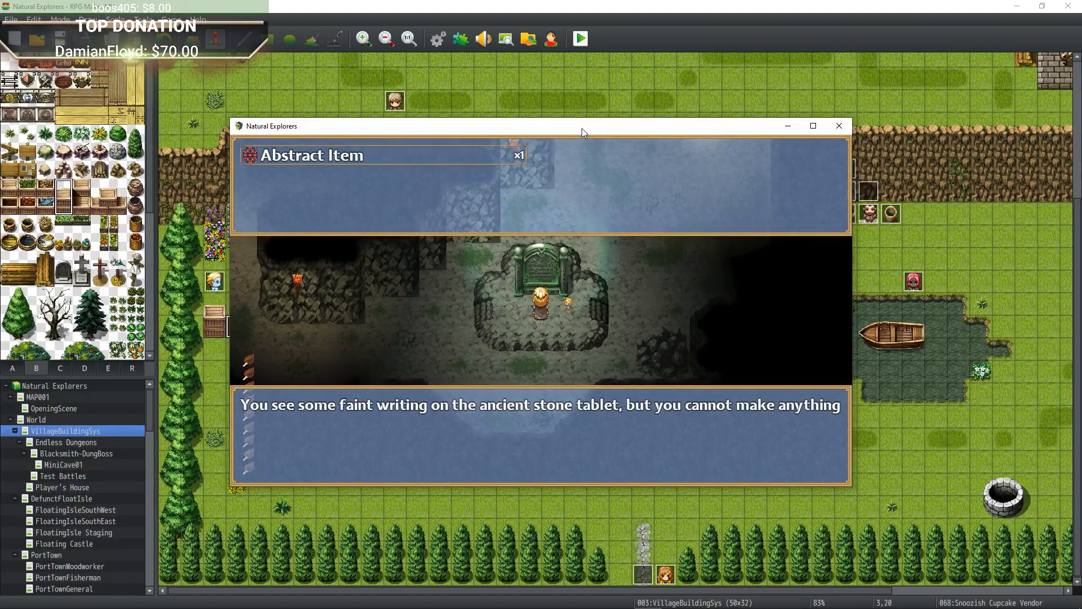
{"action": "key", "text": "Return"}
{"action": "key", "text": "Return"}
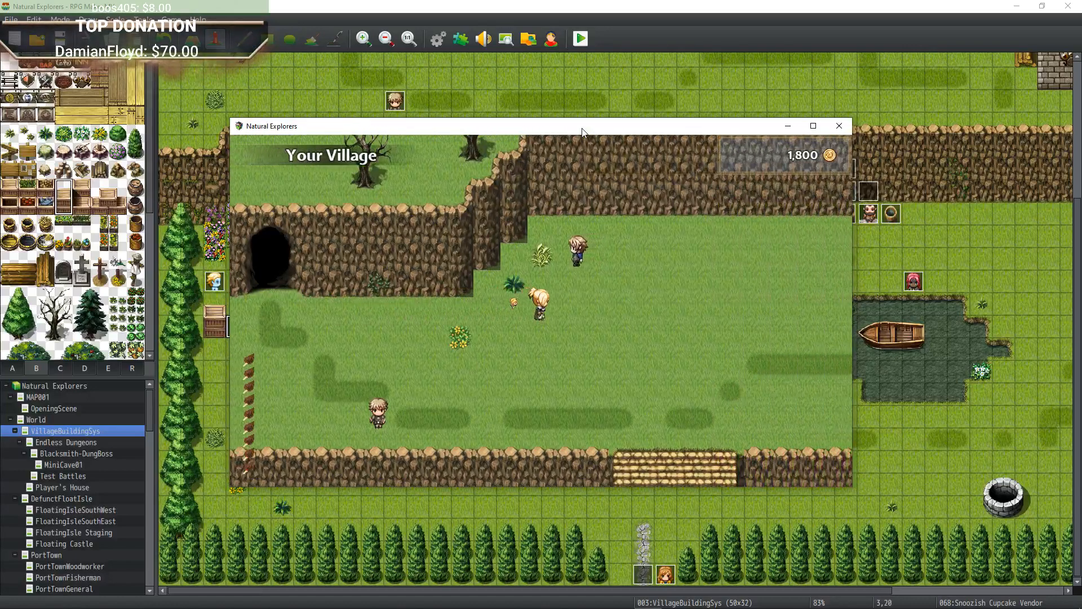
Walk the character down from the upper level to the cupcake vendor beside the pine trees and open her shop.
{"action": "key", "text": "Right"}
{"action": "key", "text": "Down"}
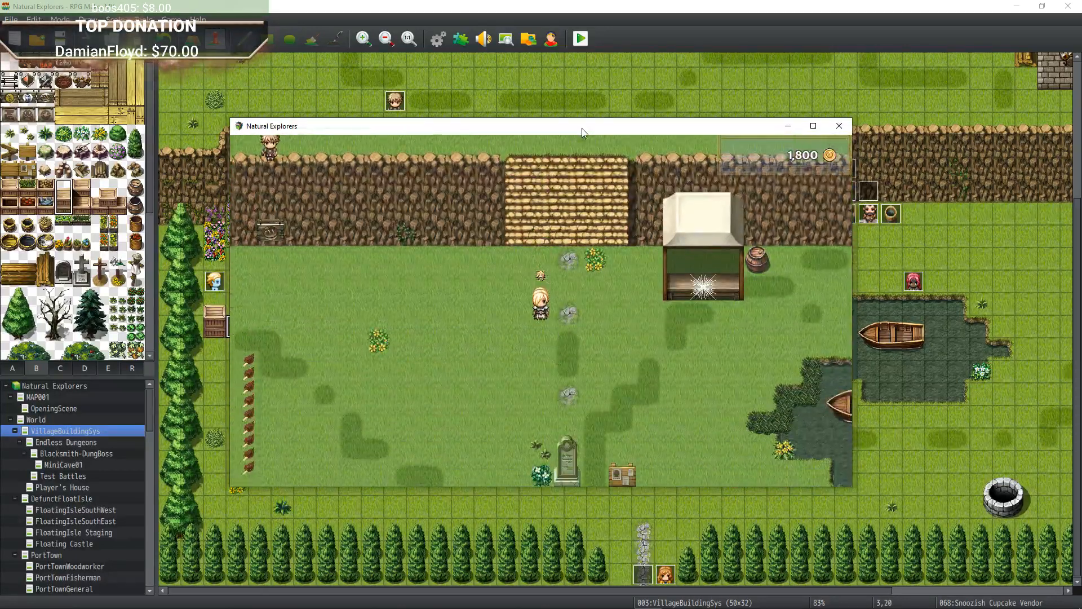
{"action": "key", "text": "Down"}
{"action": "key", "text": "Left"}
{"action": "key", "text": "Down"}
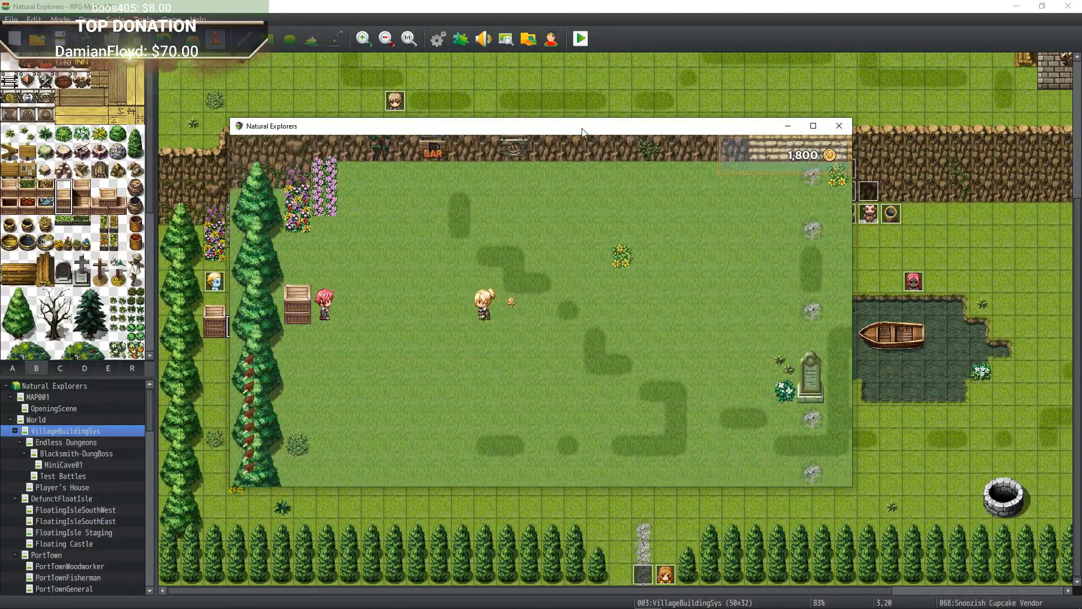
{"action": "key", "text": "Left"}
{"action": "key", "text": "Return"}
{"action": "key", "text": "Return"}
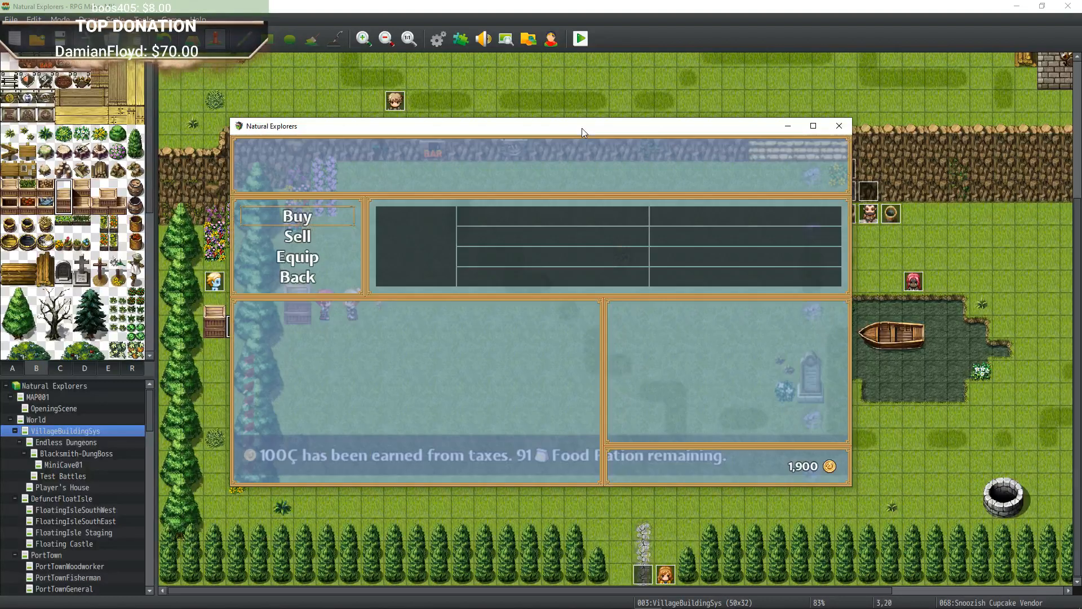
Buy two Weird Pink Cupcakes from the vendor and leave the shop.
{"action": "key", "text": "Return"}
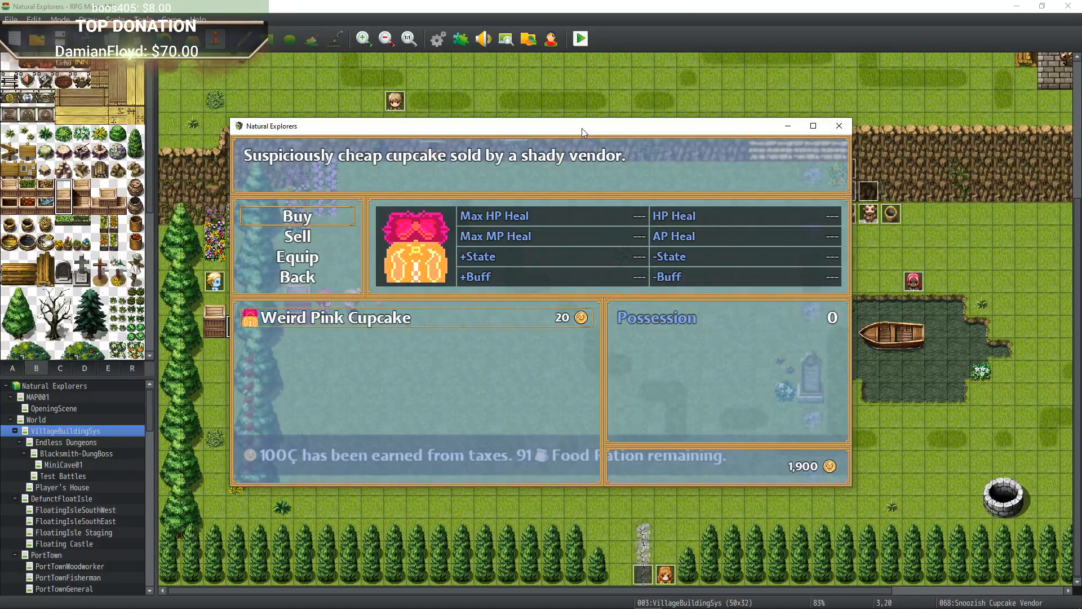
{"action": "key", "text": "Return"}
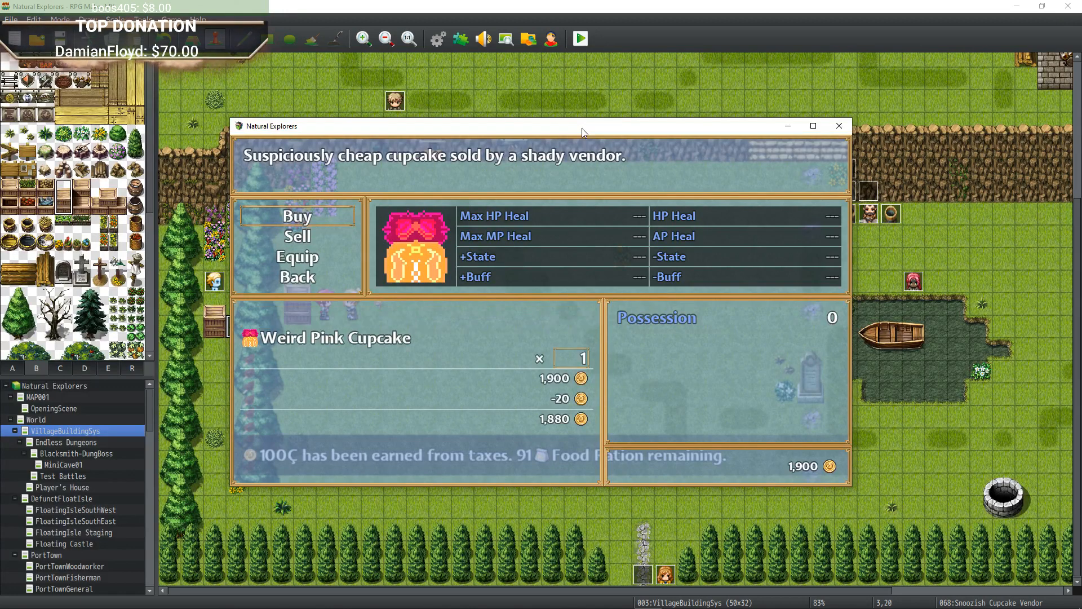
{"action": "key", "text": "Return"}
{"action": "key", "text": "Return"}
{"action": "key", "text": "Return"}
{"action": "key", "text": "Escape"}
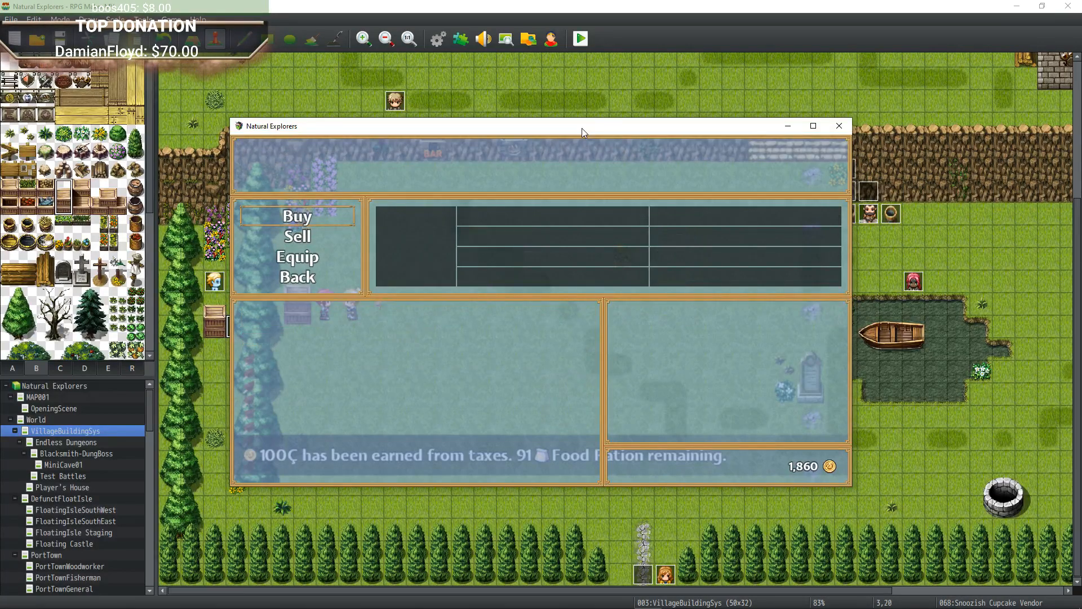
{"action": "key", "text": "Escape"}
Use a Weird Pink Cupcake from the inventory's food category and return to the village map.
{"action": "key", "text": "Escape"}
{"action": "key", "text": "Return"}
{"action": "key", "text": "Return"}
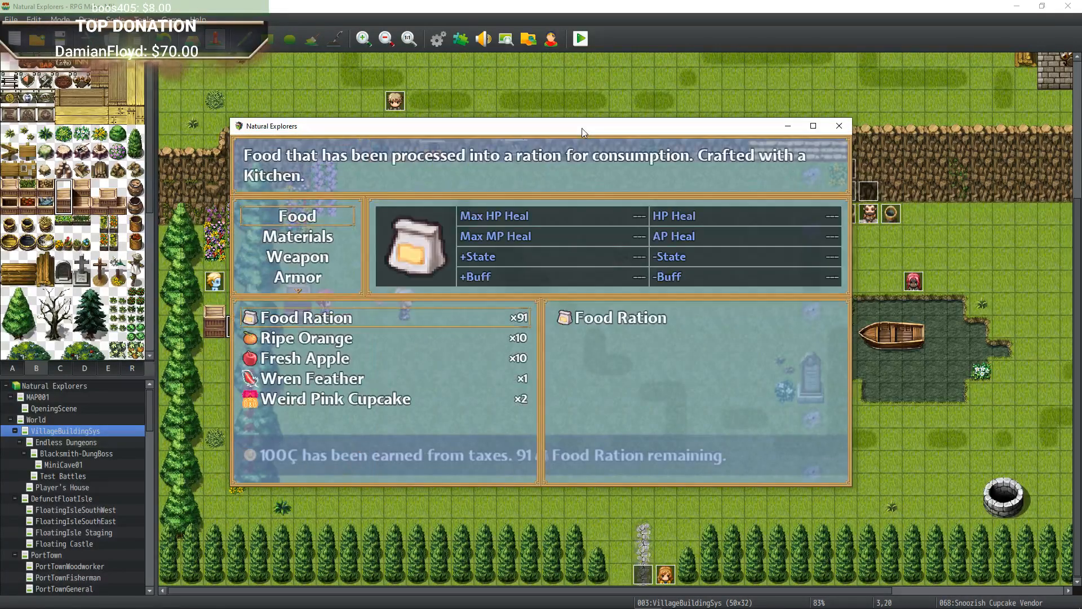
{"action": "key", "text": "Down"}
{"action": "key", "text": "Down"}
{"action": "key", "text": "Down"}
{"action": "key", "text": "Down"}
{"action": "key", "text": "Return"}
{"action": "key", "text": "Escape"}
{"action": "key", "text": "Escape"}
{"action": "key", "text": "Escape"}
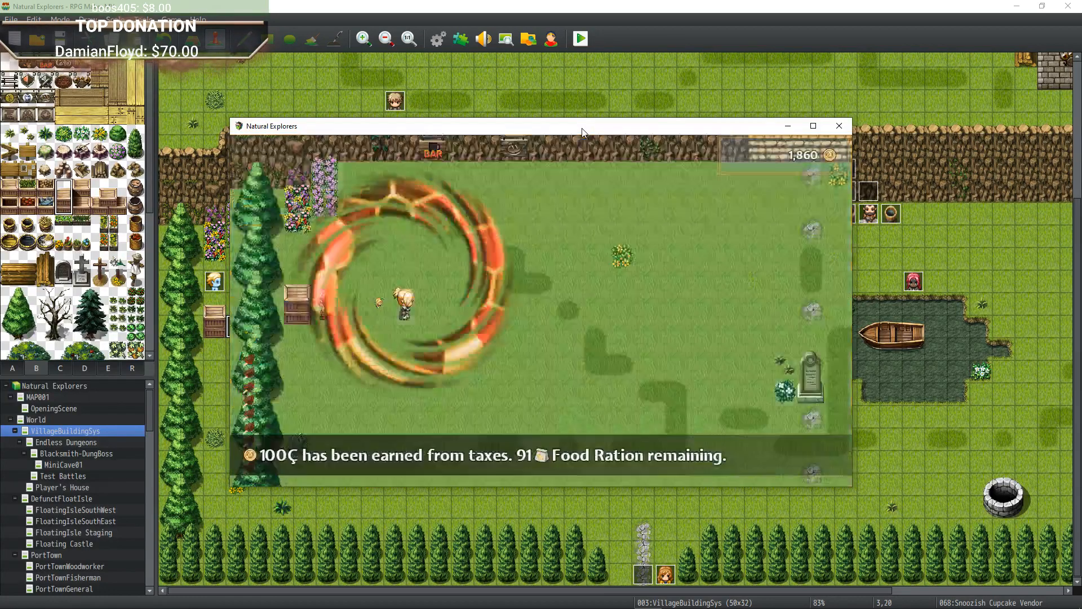
Read and dismiss the food consumption message, walk away from the vendor and end the playtest.
{"action": "key", "text": "Right"}
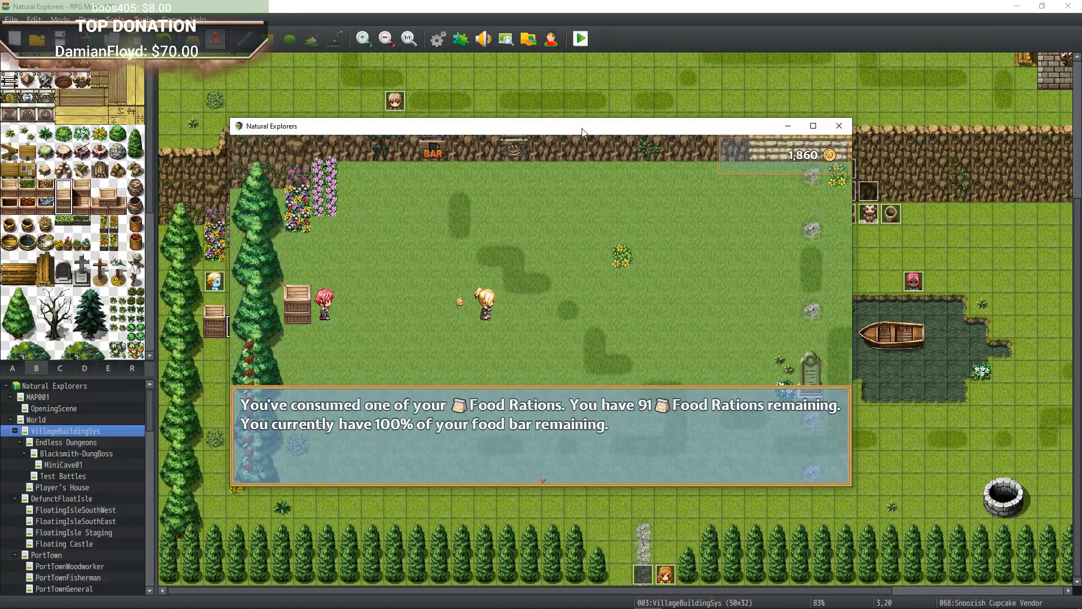
{"action": "key", "text": "Return"}
{"action": "key", "text": "Right"}
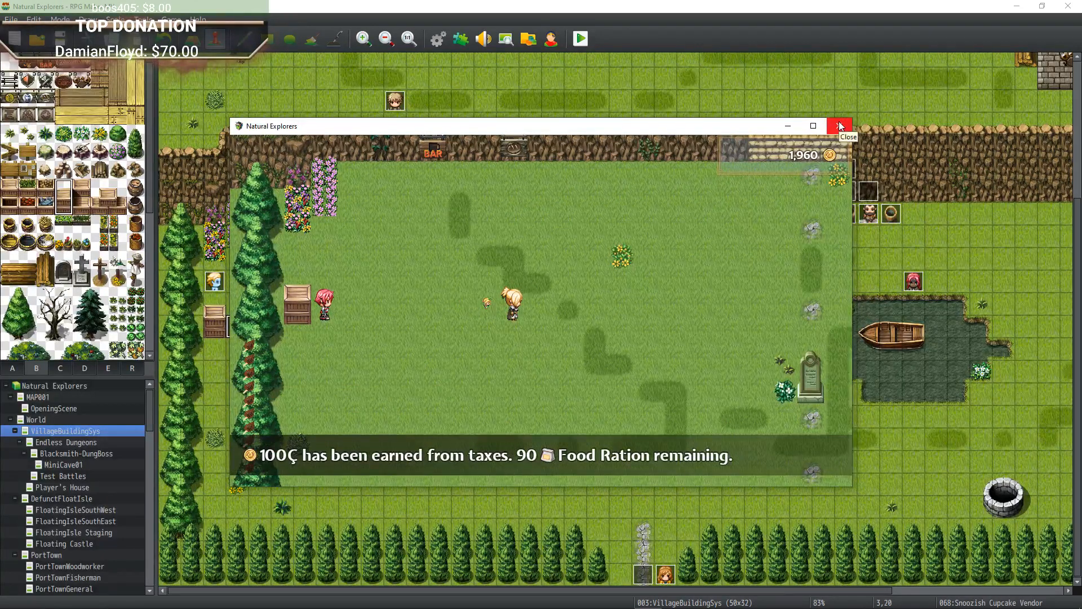
{"action": "left_click", "coordinate": [841, 126]}
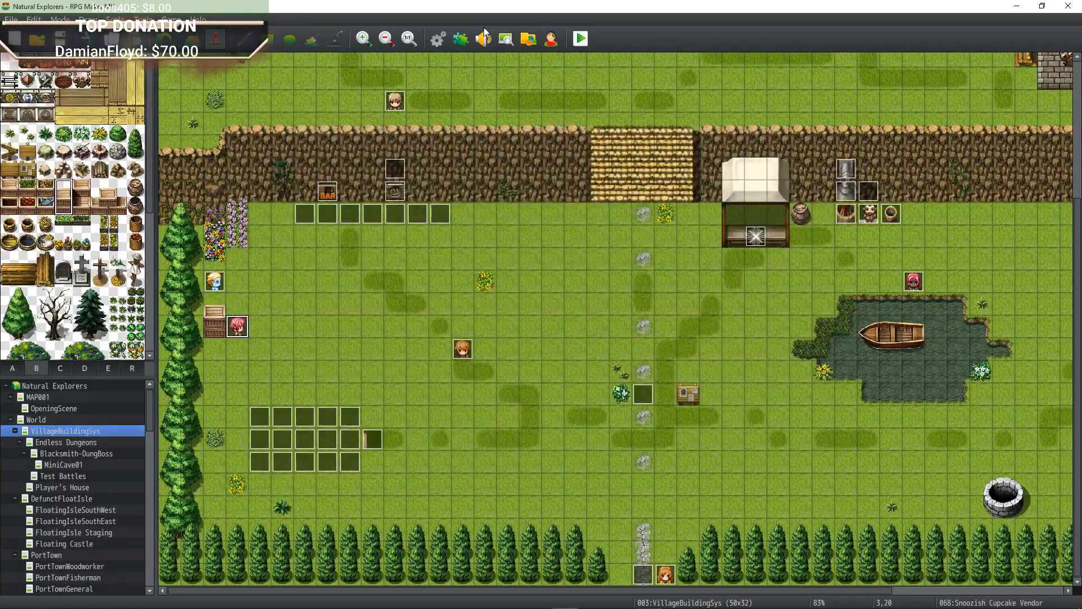
Copy the Consume Food common event into the empty common event slot 0063.
{"action": "left_click", "coordinate": [446, 33]}
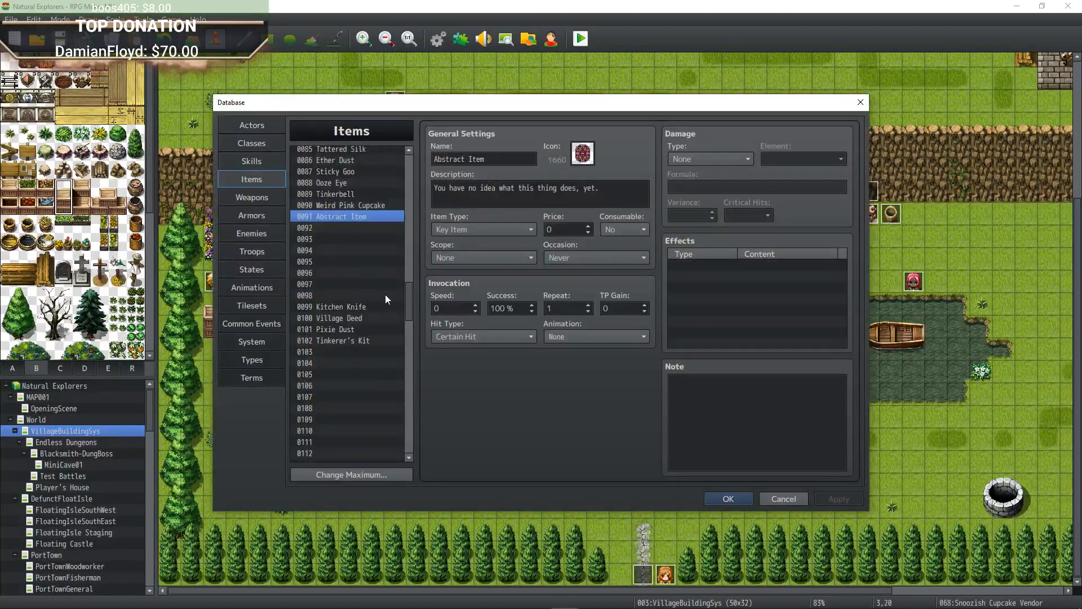
{"action": "left_click", "coordinate": [269, 321]}
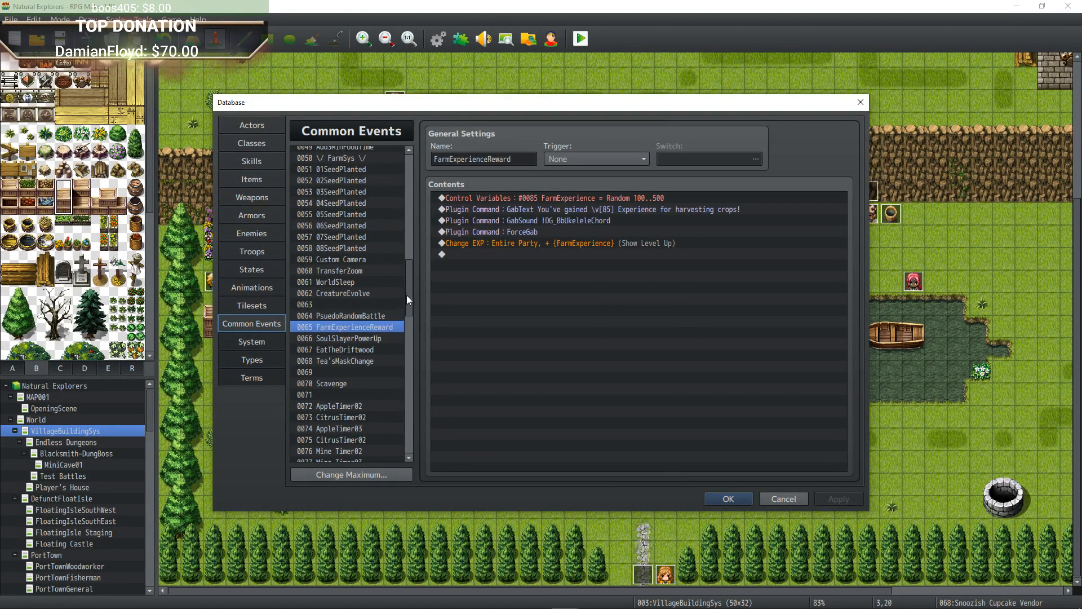
{"action": "left_click_drag", "start_coordinate": [407, 295], "coordinate": [391, 177]}
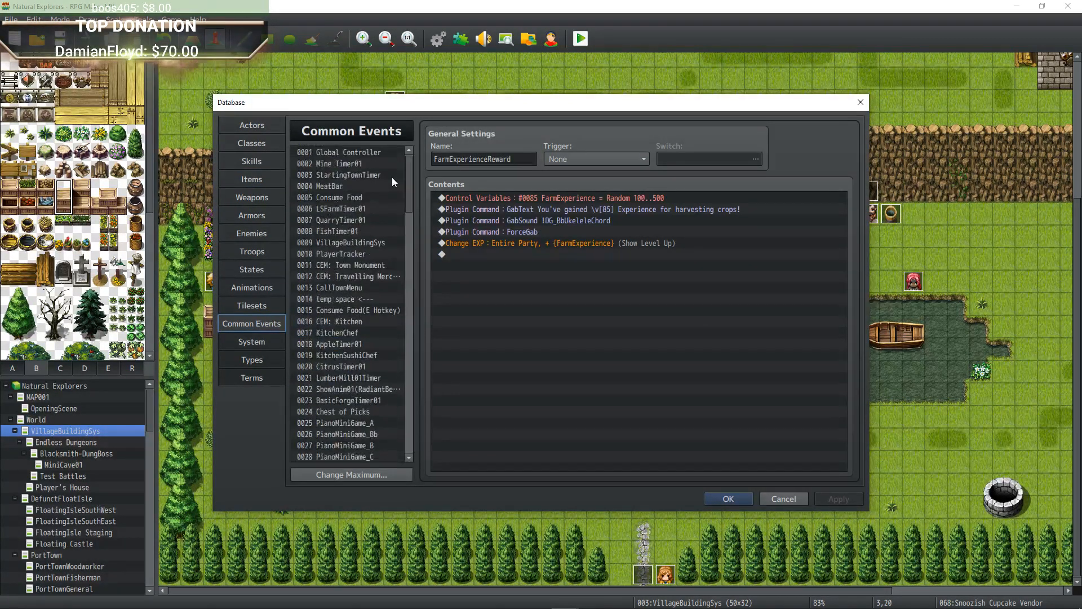
{"action": "left_click", "coordinate": [371, 198]}
{"action": "scroll", "coordinate": [368, 235], "scroll_direction": "down", "scroll_amount": 15}
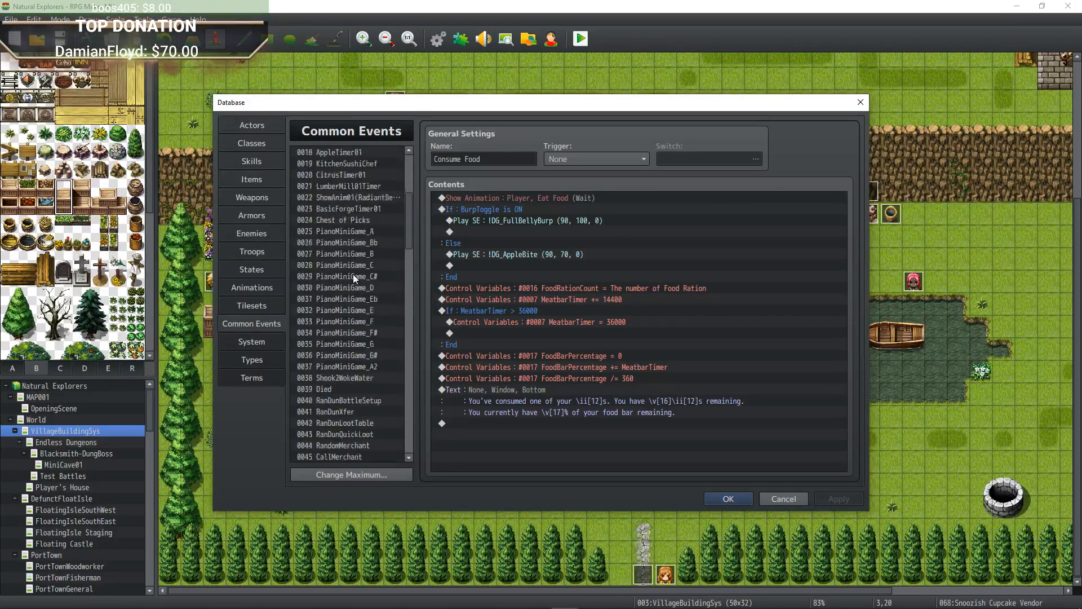
{"action": "left_click", "coordinate": [345, 344]}
{"action": "key", "text": "ctrl+v"}
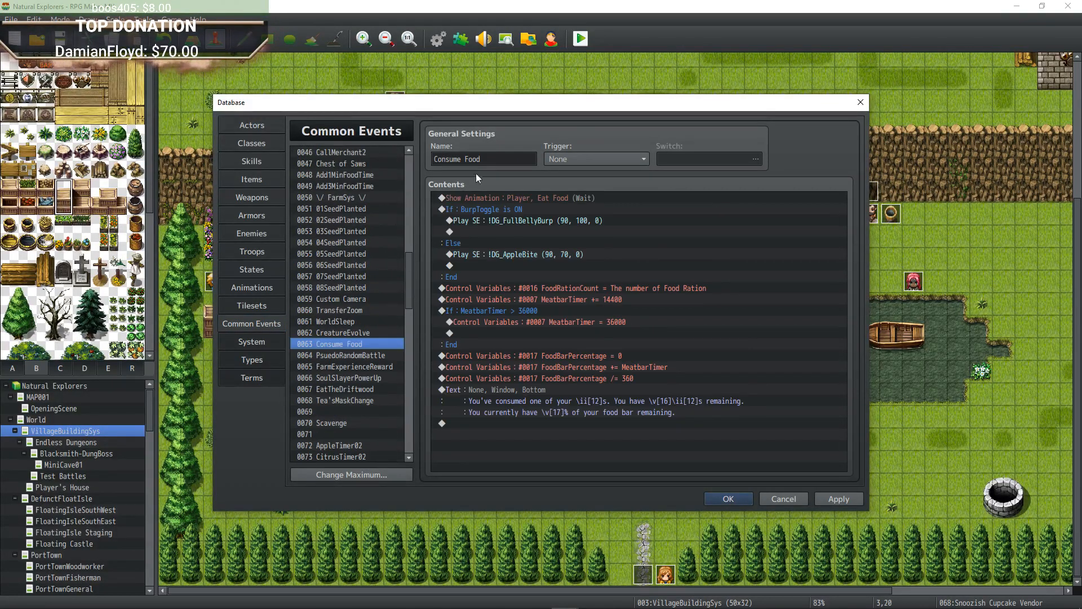
Rename the copied common event in slot 0063 as Consume Cupcake.
{"action": "left_click", "coordinate": [496, 159]}
{"action": "key", "text": "BackSpace"}
{"action": "key", "text": "BackSpace"}
{"action": "key", "text": "BackSpace"}
{"action": "key", "text": "BackSpace"}
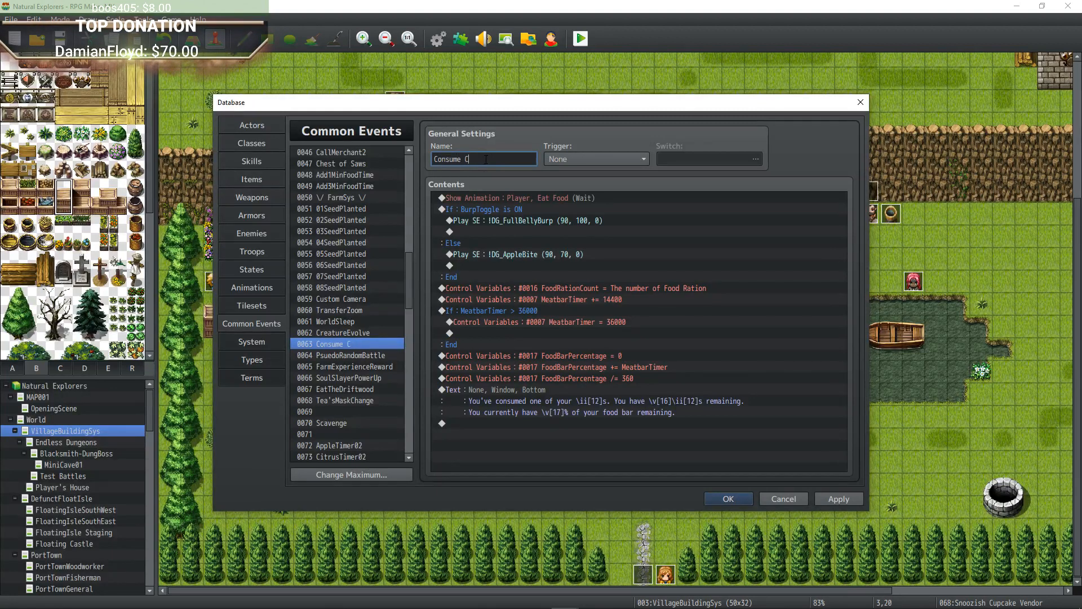
{"action": "type", "text": "Cupcake"}
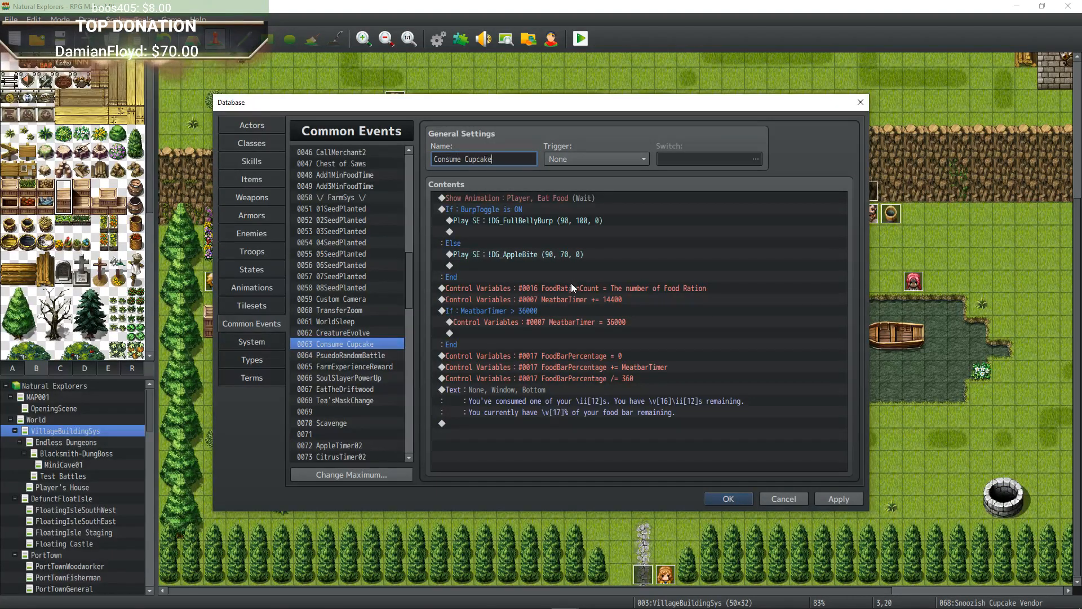
Change the first item code in the Consume Cupcake message to \ii[90].
{"action": "left_click", "coordinate": [591, 398]}
{"action": "double_click", "coordinate": [567, 390]}
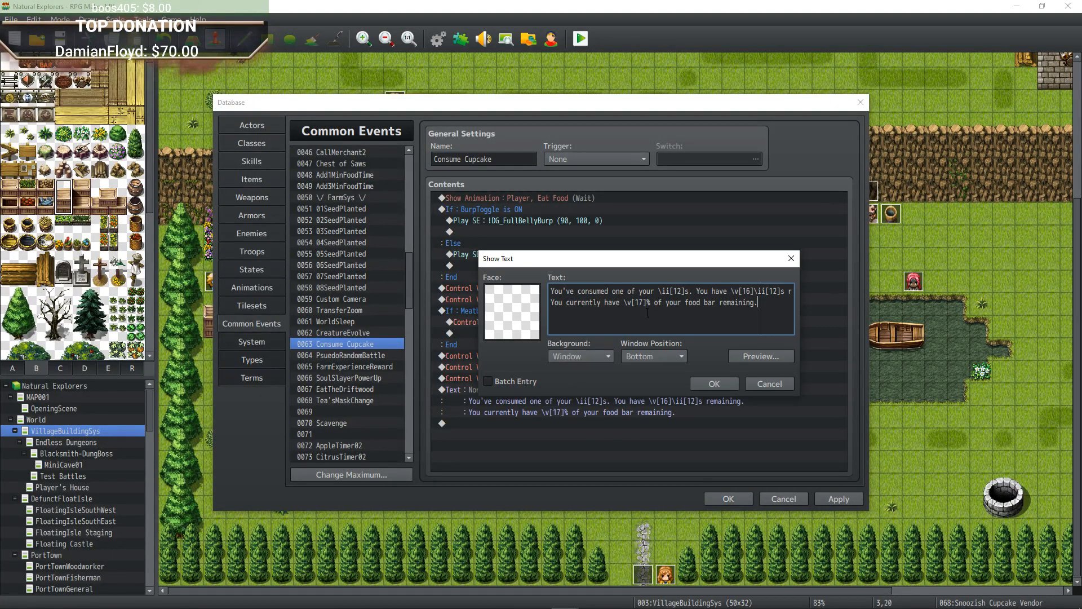
{"action": "left_click", "coordinate": [682, 291]}
{"action": "key", "text": "BackSpace"}
{"action": "key", "text": "BackSpace"}
{"action": "type", "text": "90"}
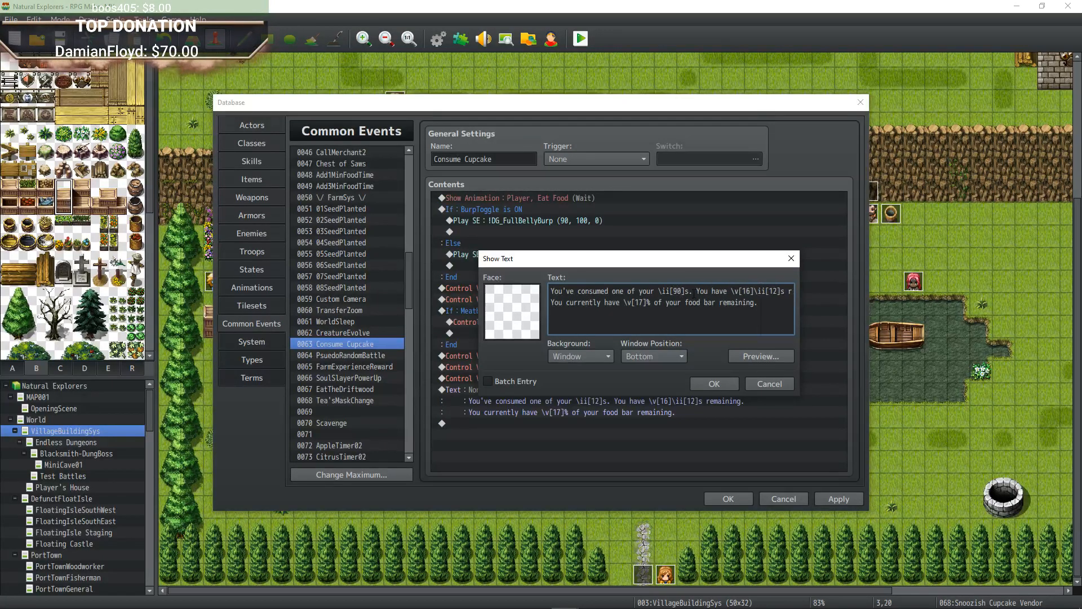
{"action": "left_click", "coordinate": [712, 383]}
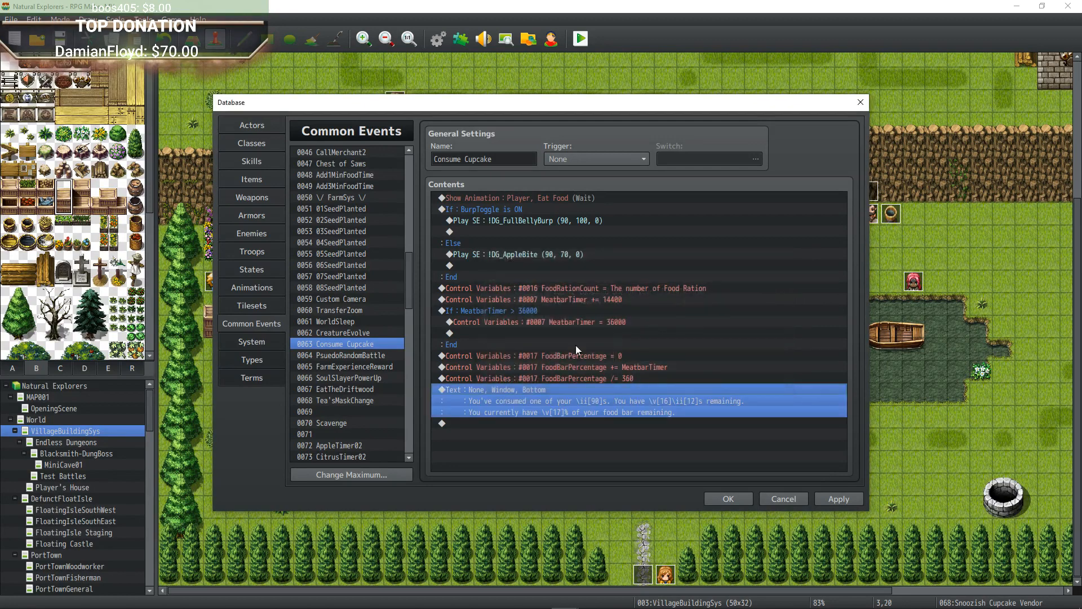
Check the cupcake's item number in the database and change the message's second item code to \ii[90].
{"action": "left_click", "coordinate": [252, 179]}
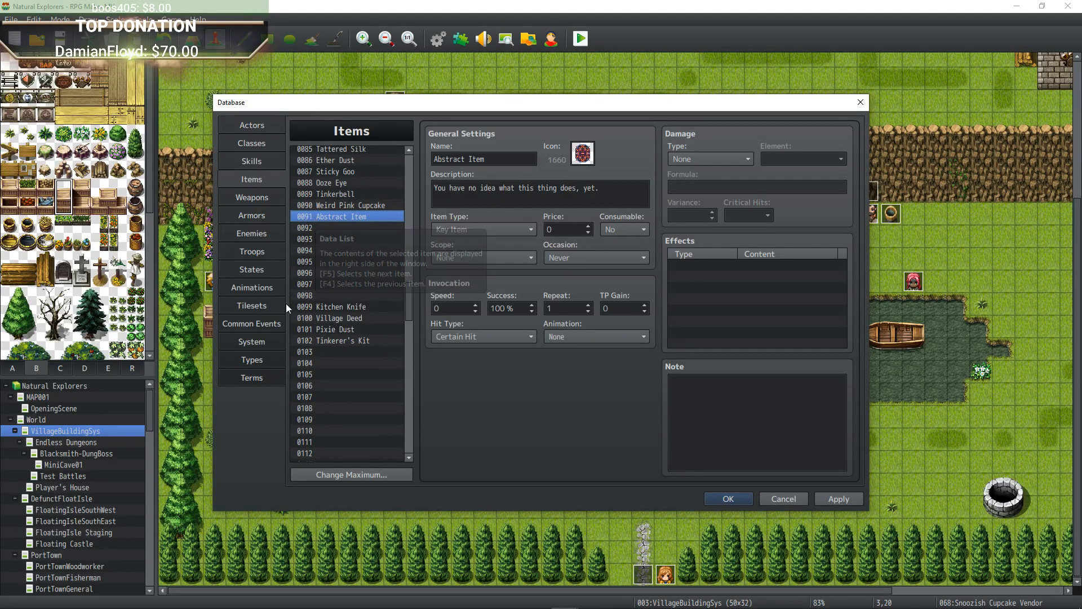
{"action": "left_click", "coordinate": [252, 323]}
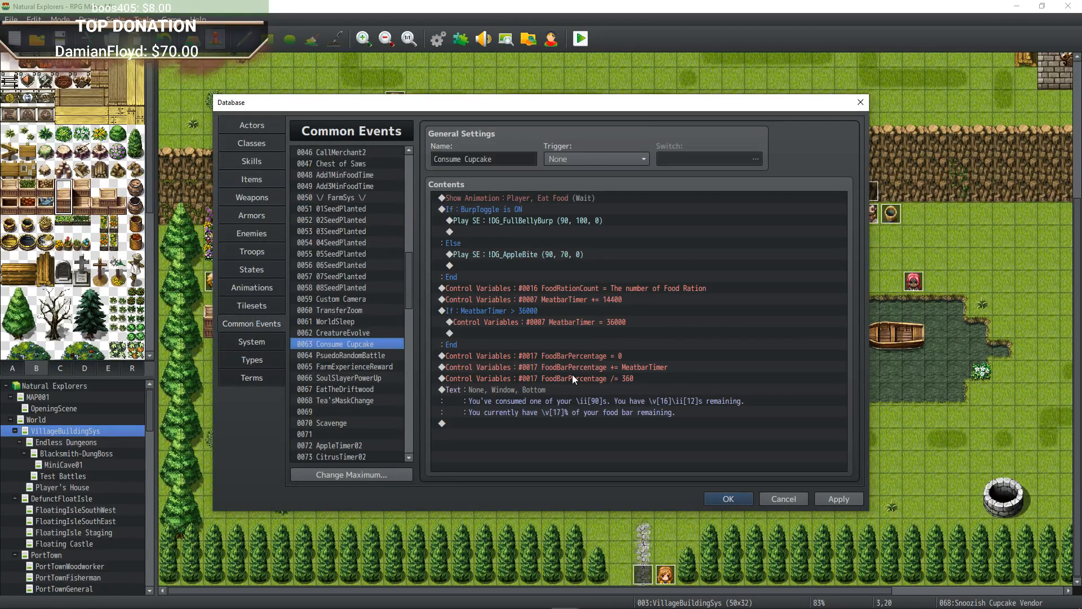
{"action": "left_click", "coordinate": [550, 392]}
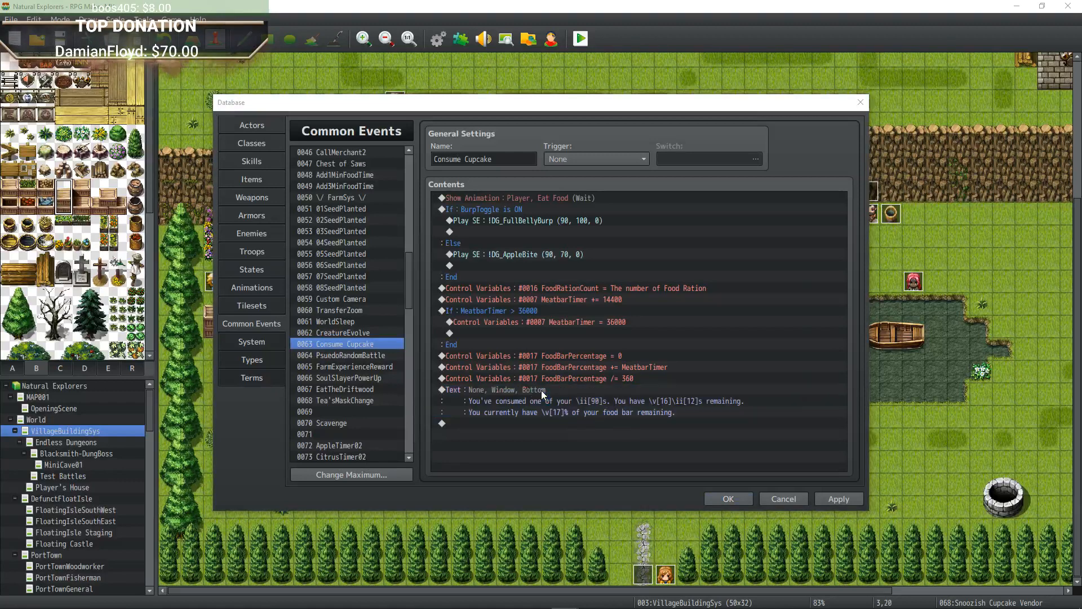
{"action": "double_click", "coordinate": [542, 390]}
{"action": "left_click_drag", "start_coordinate": [724, 292], "coordinate": [804, 290]}
{"action": "left_click", "coordinate": [759, 298]}
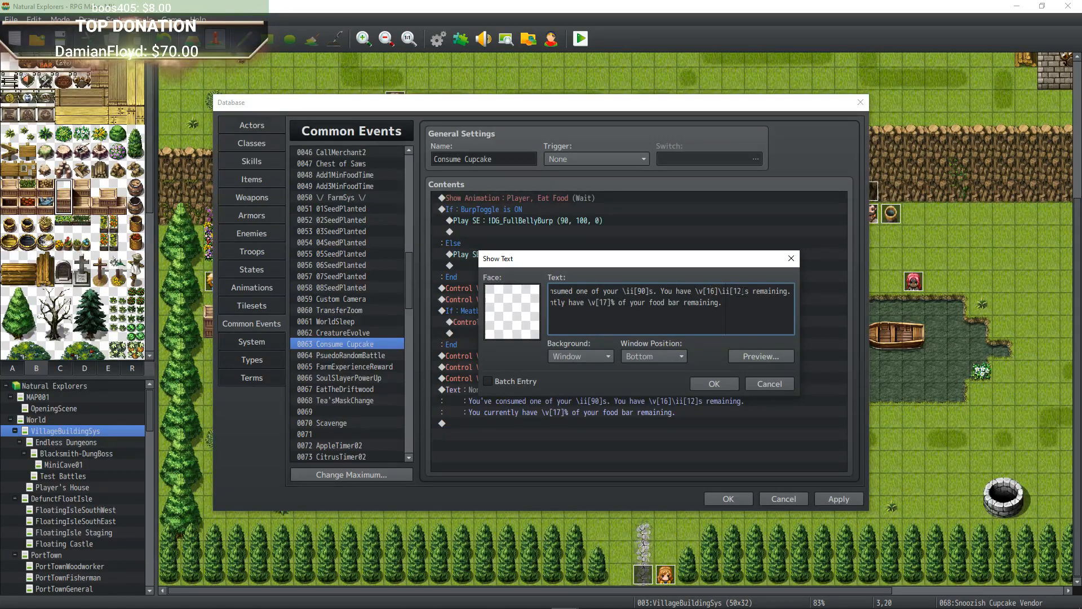
{"action": "key", "text": "BackSpace"}
{"action": "key", "text": "BackSpace"}
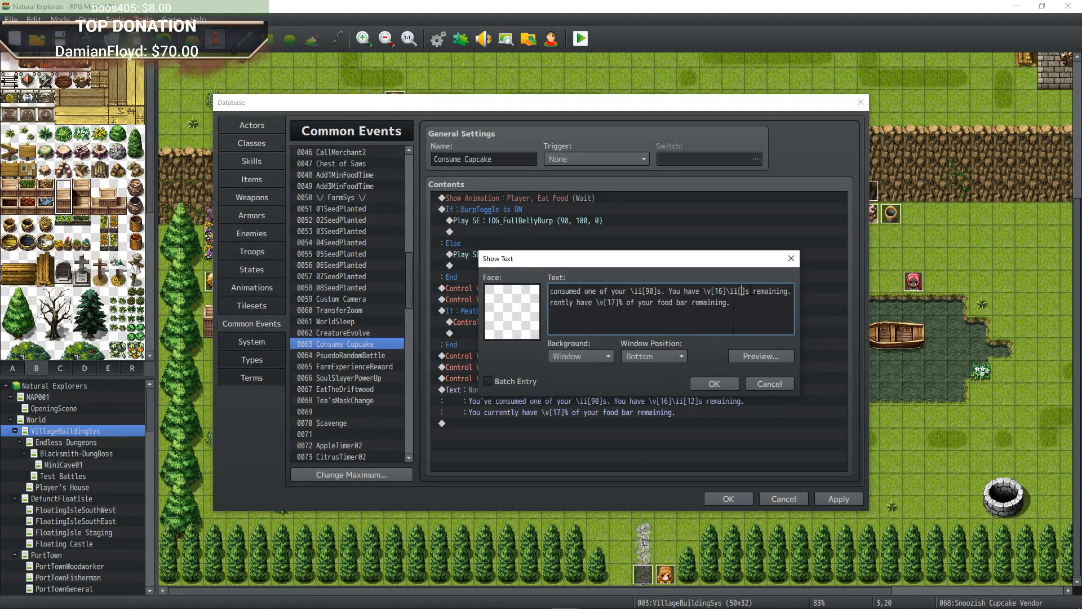
{"action": "type", "text": "90"}
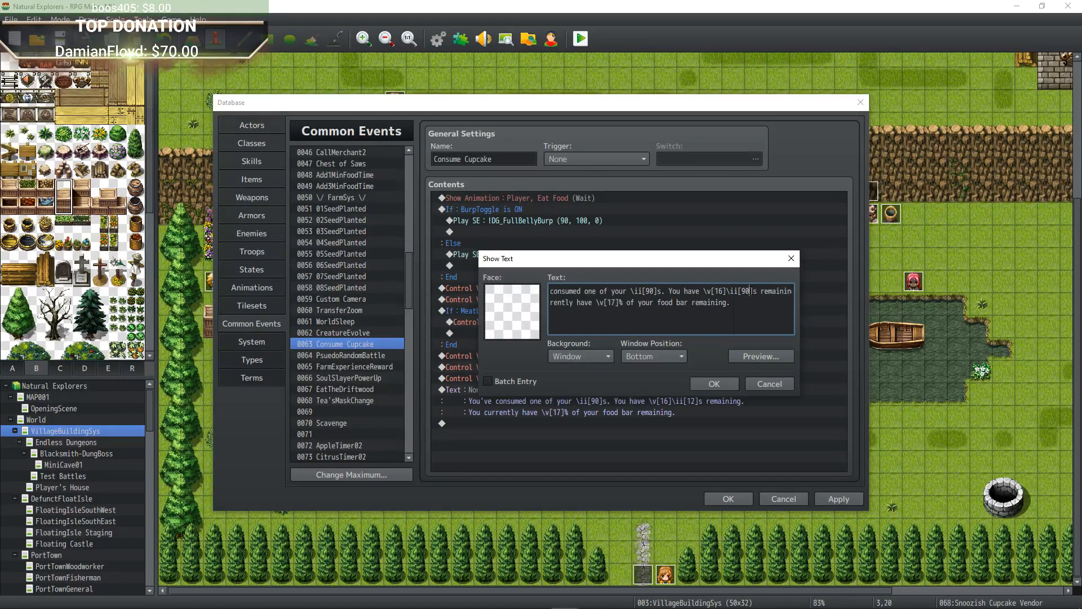
{"action": "left_click", "coordinate": [731, 387]}
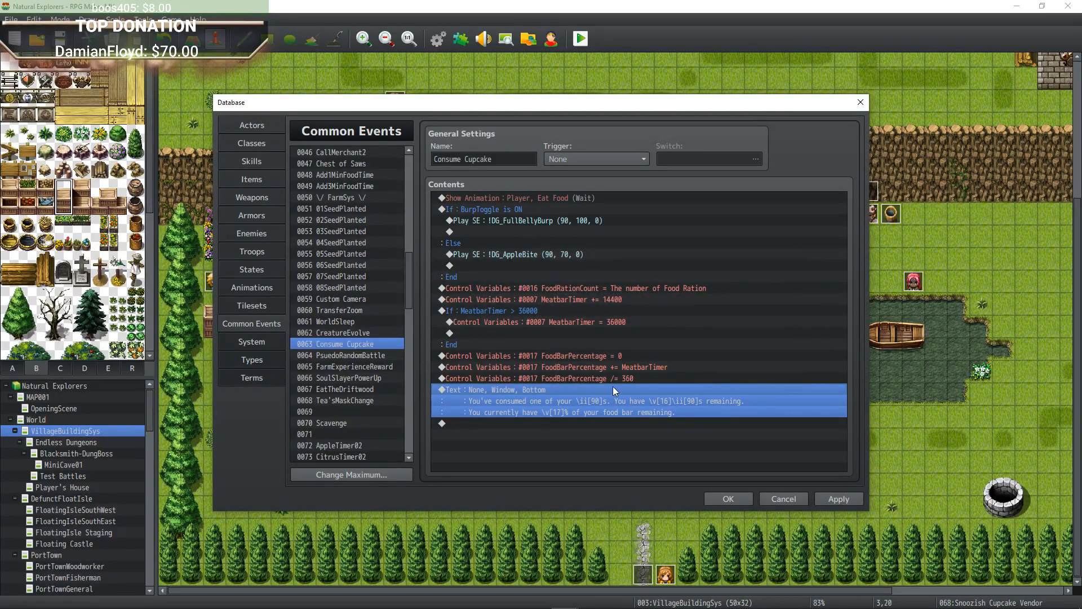
{"action": "left_click", "coordinate": [571, 394]}
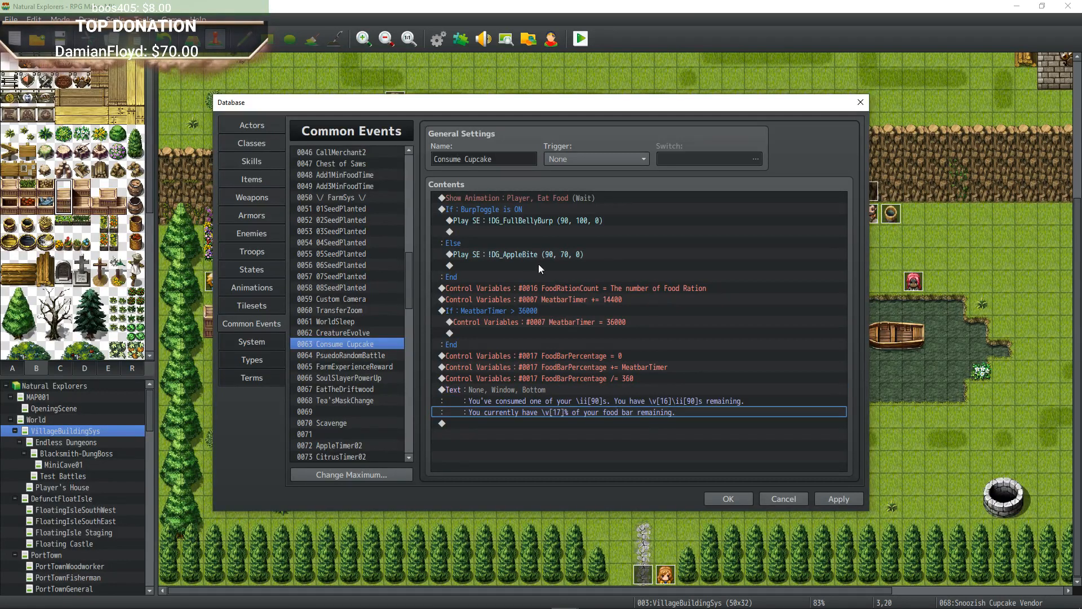
{"action": "double_click", "coordinate": [540, 288]}
{"action": "left_click", "coordinate": [671, 243]}
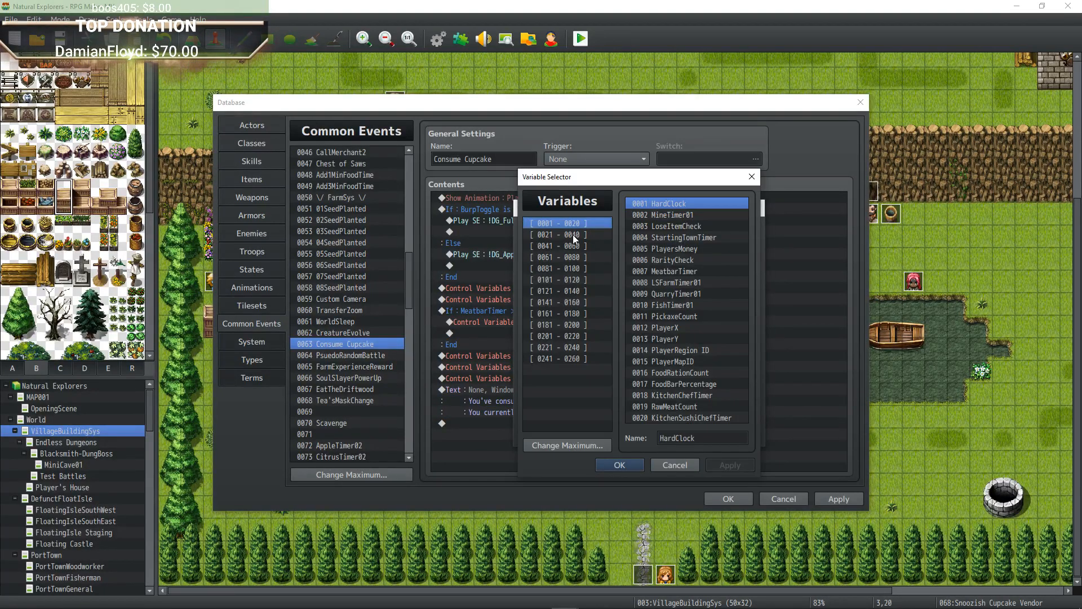
{"action": "left_click", "coordinate": [683, 462]}
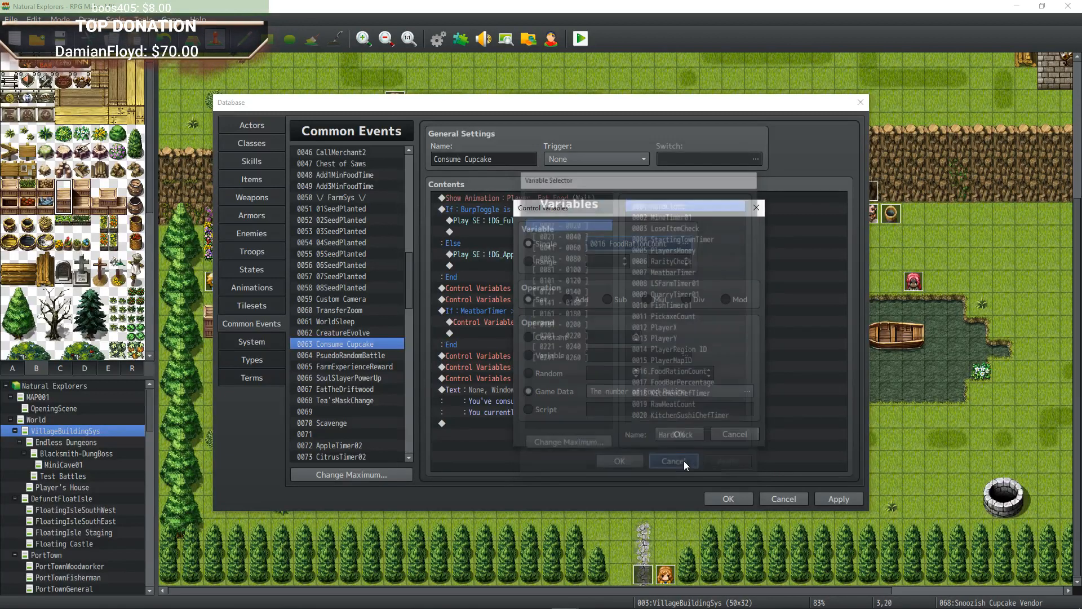
{"action": "left_click", "coordinate": [734, 434]}
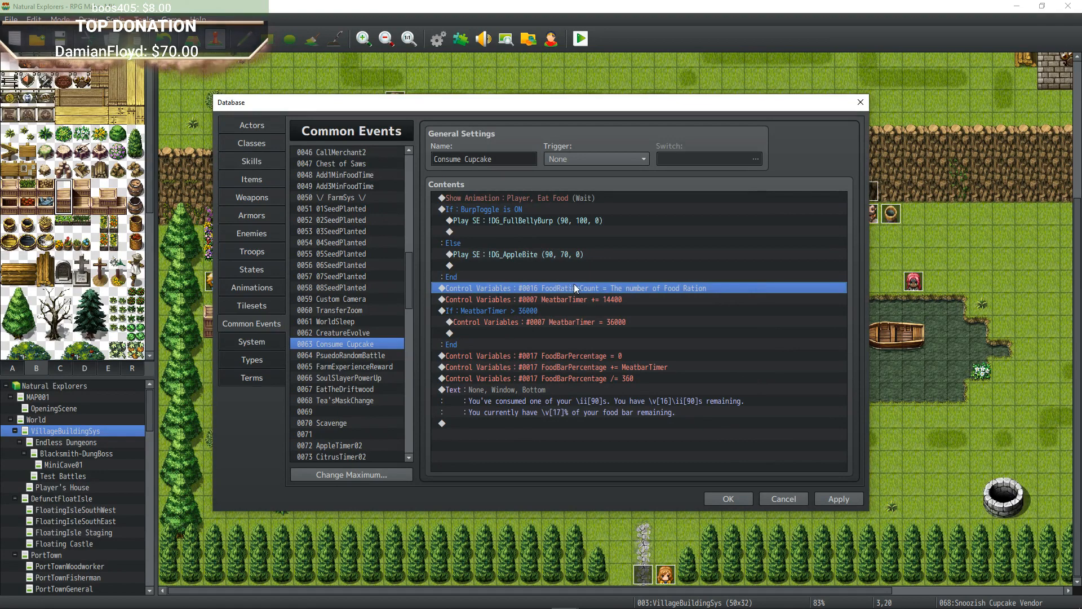
Set FoodRationCount in the Consume Cupcake event to the number of Weird Pink Cupcake held and save the database changes.
{"action": "double_click", "coordinate": [590, 286]}
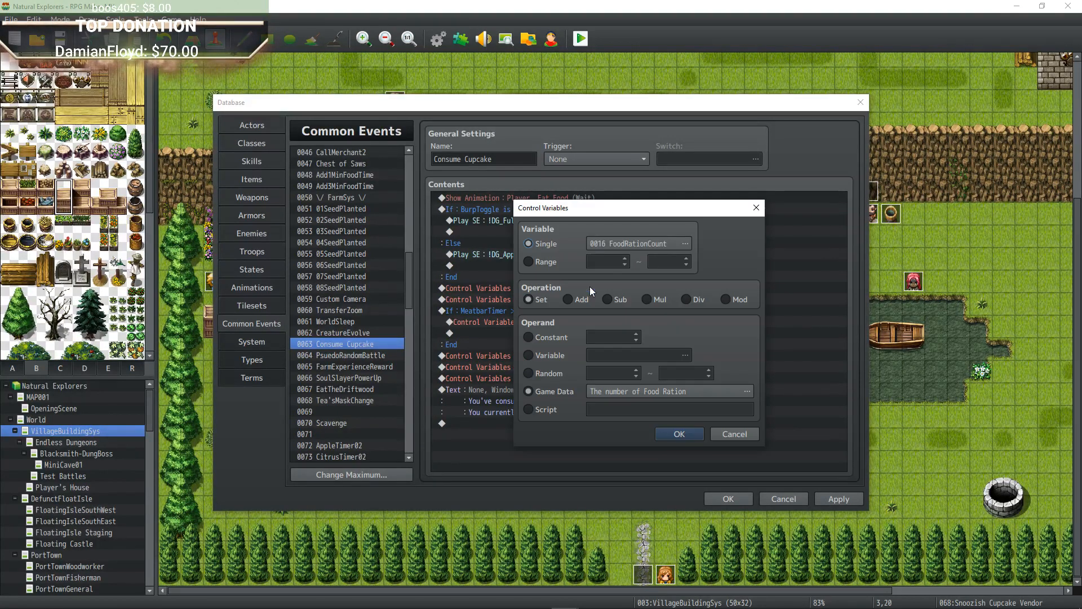
{"action": "left_click", "coordinate": [740, 394]}
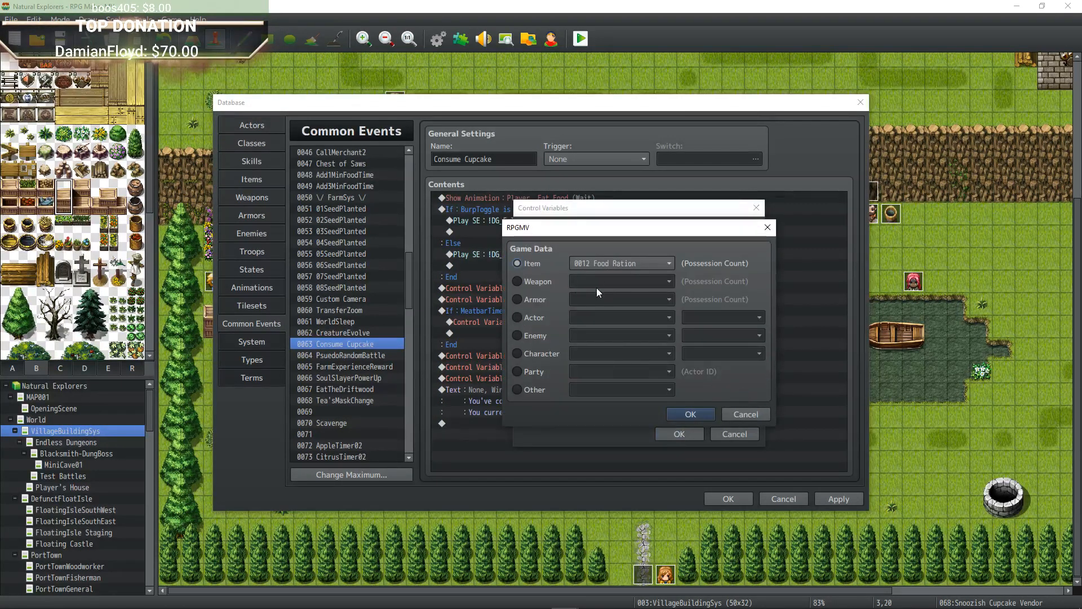
{"action": "left_click", "coordinate": [648, 262]}
{"action": "left_click_drag", "start_coordinate": [674, 314], "coordinate": [680, 435]}
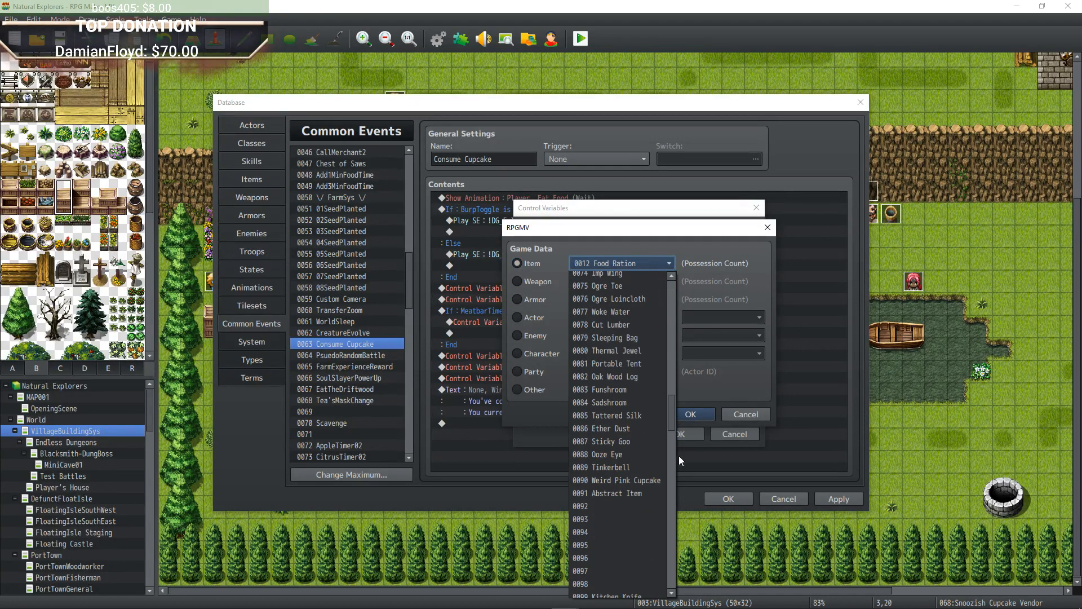
{"action": "scroll", "coordinate": [671, 428], "scroll_direction": "down", "scroll_amount": 3}
{"action": "left_click", "coordinate": [629, 346]}
{"action": "left_click", "coordinate": [689, 414]}
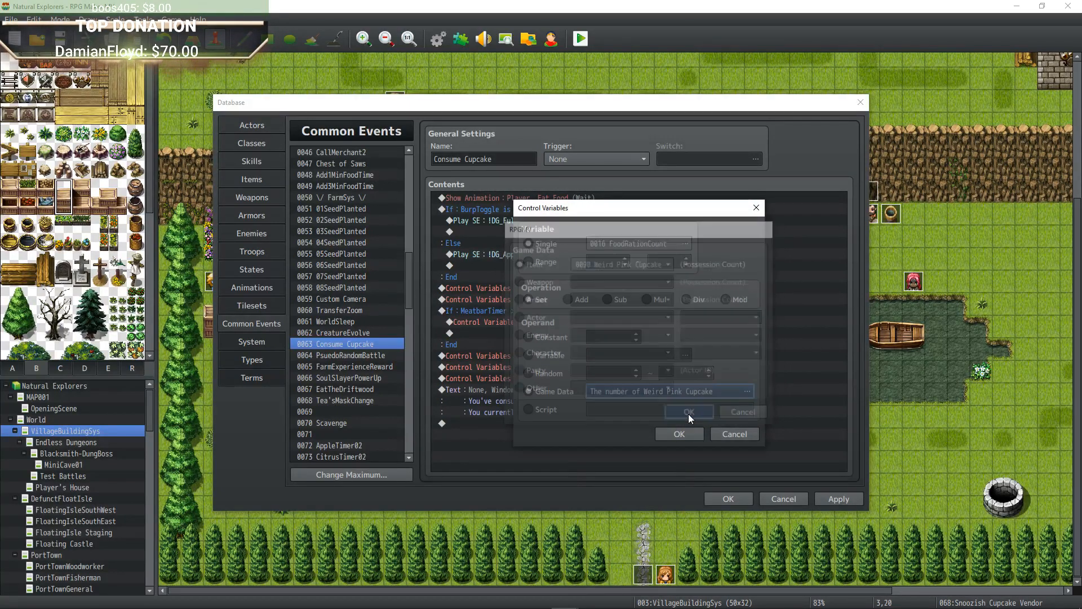
{"action": "left_click", "coordinate": [676, 436]}
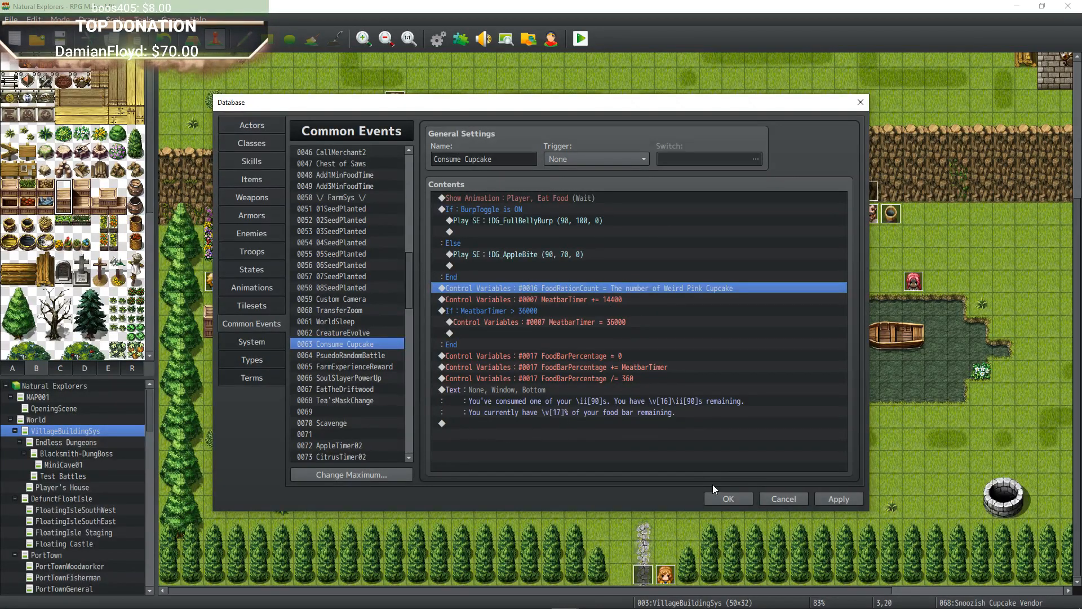
{"action": "left_click", "coordinate": [726, 499]}
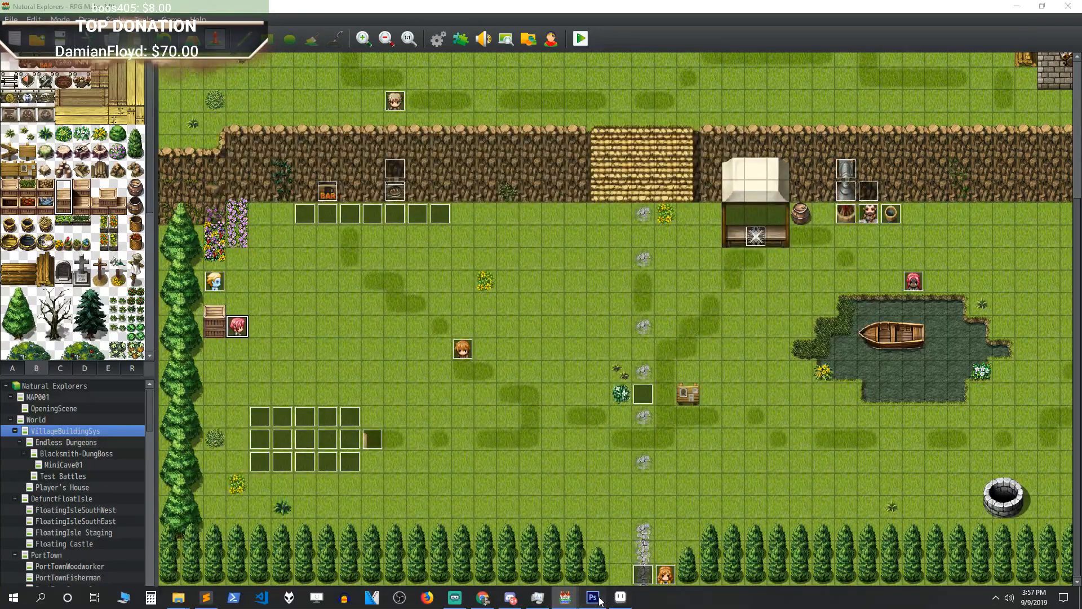
{"action": "left_click", "coordinate": [592, 601]}
{"action": "left_click", "coordinate": [560, 597]}
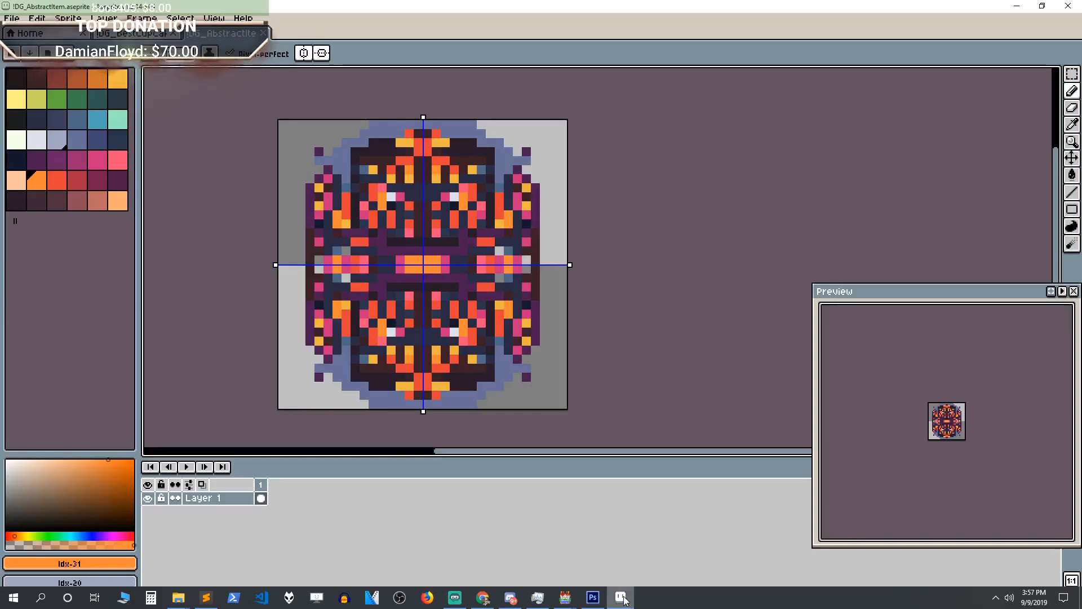
{"action": "mouse_move", "coordinate": [560, 598]}
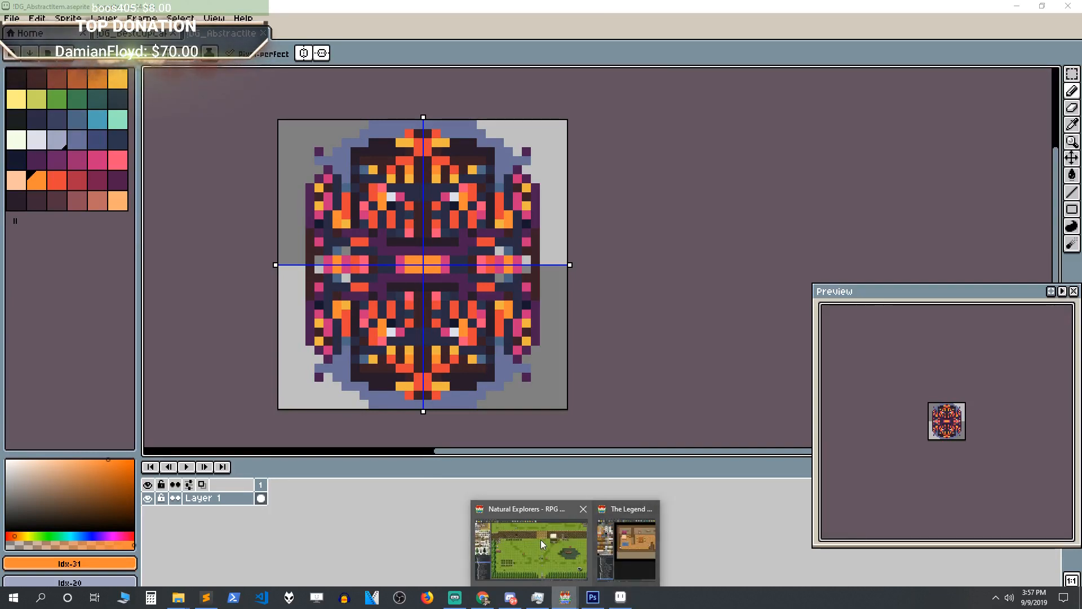
{"action": "left_click", "coordinate": [551, 541]}
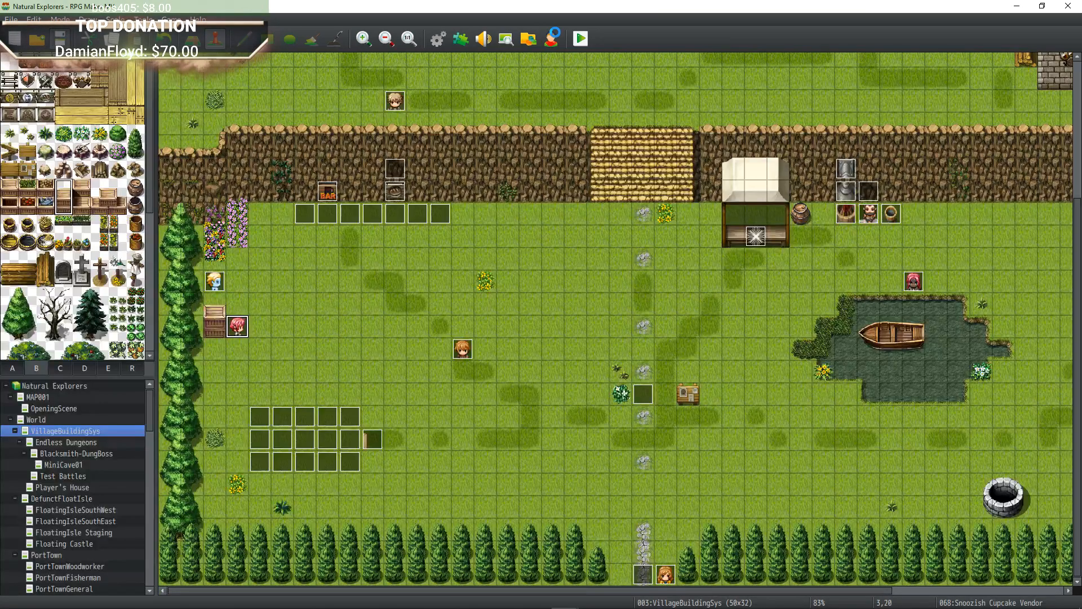
Start a playtest, begin a new game and go through the character selection to the name entry.
{"action": "left_click", "coordinate": [578, 38]}
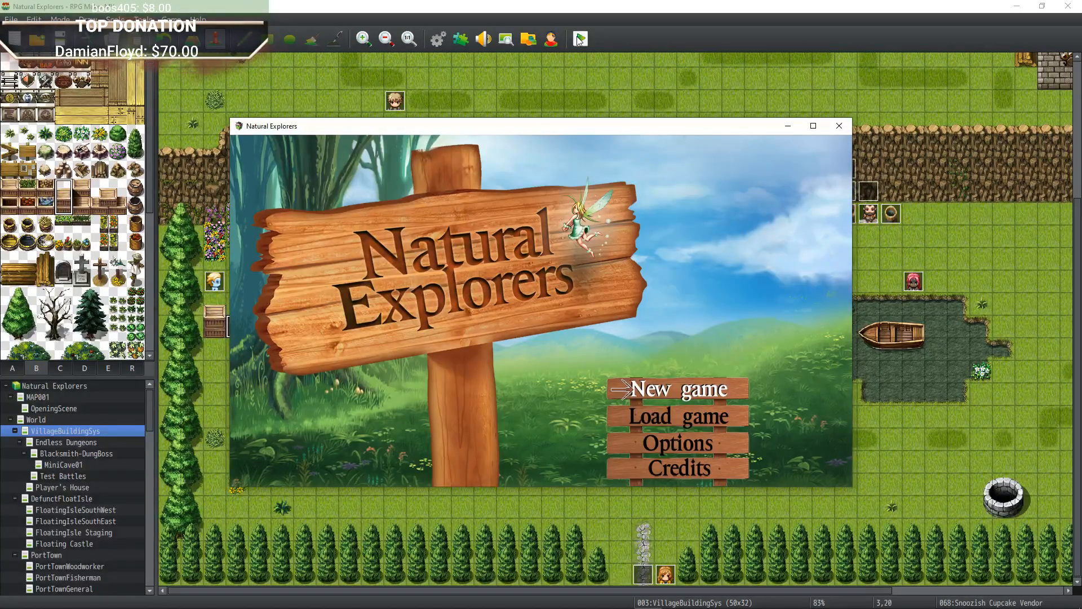
{"action": "key", "text": "Return"}
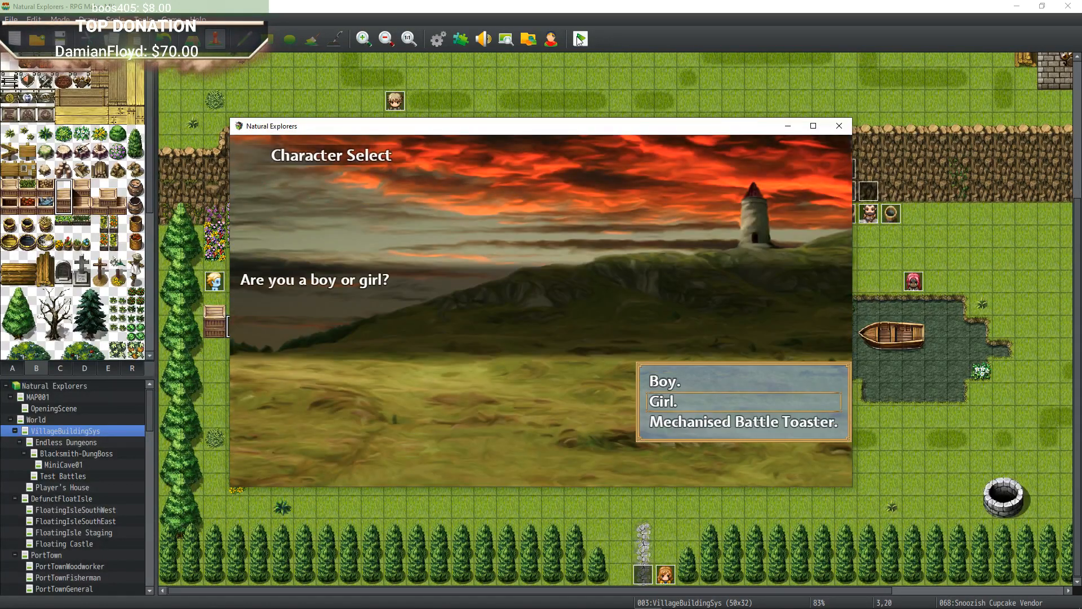
{"action": "key", "text": "Return"}
{"action": "key", "text": "Escape"}
{"action": "key", "text": "Escape"}
{"action": "key", "text": "Escape"}
{"action": "key", "text": "Escape"}
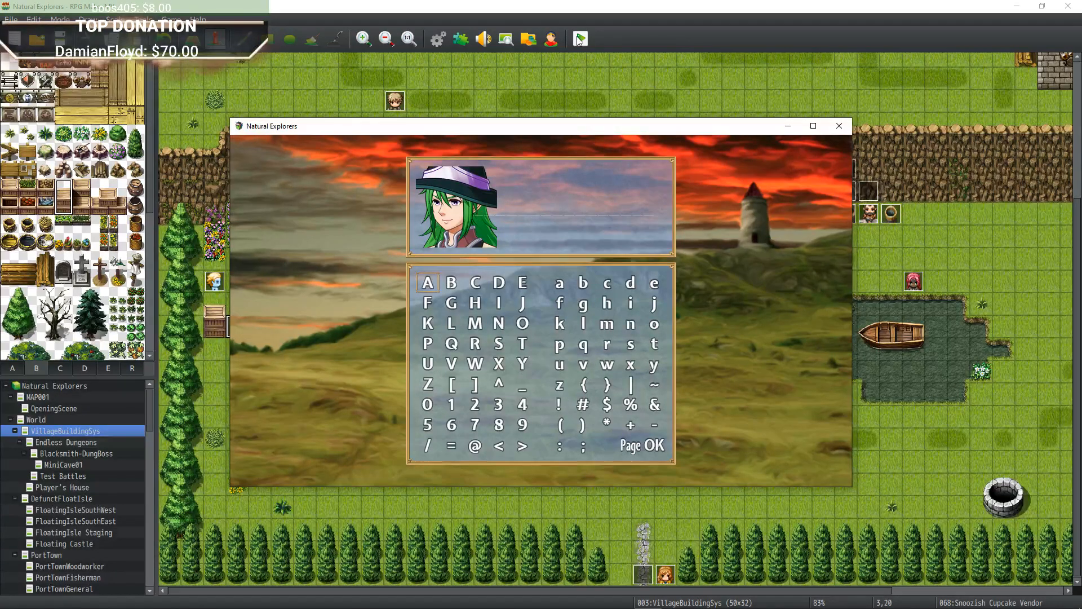
Name the character Tea and advance past the commemorative mask message.
{"action": "type", "text": "Tea"}
{"action": "key", "text": "Return"}
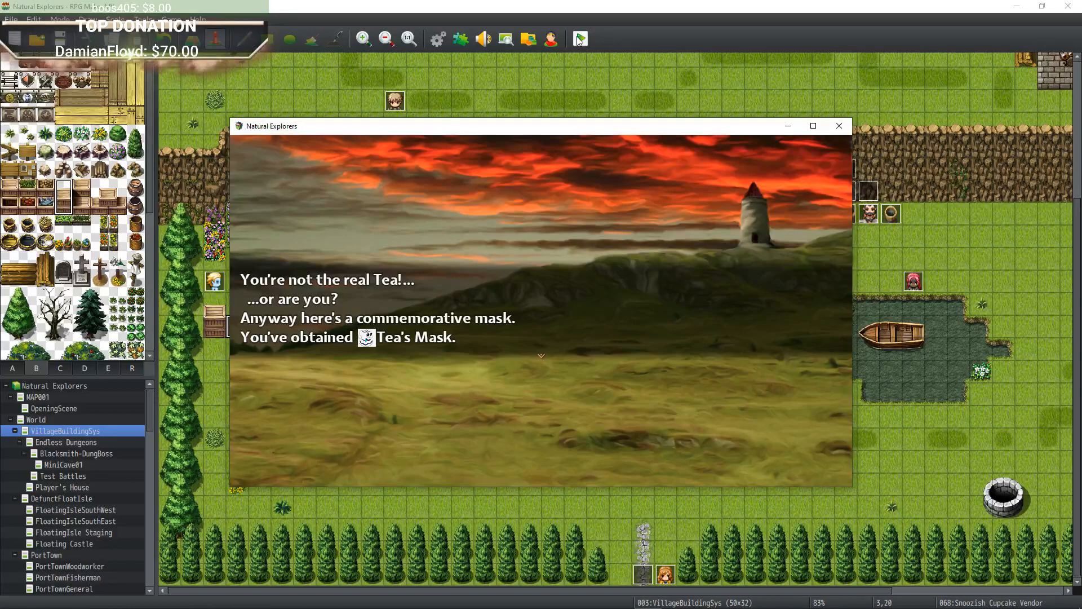
{"action": "key", "text": "Return"}
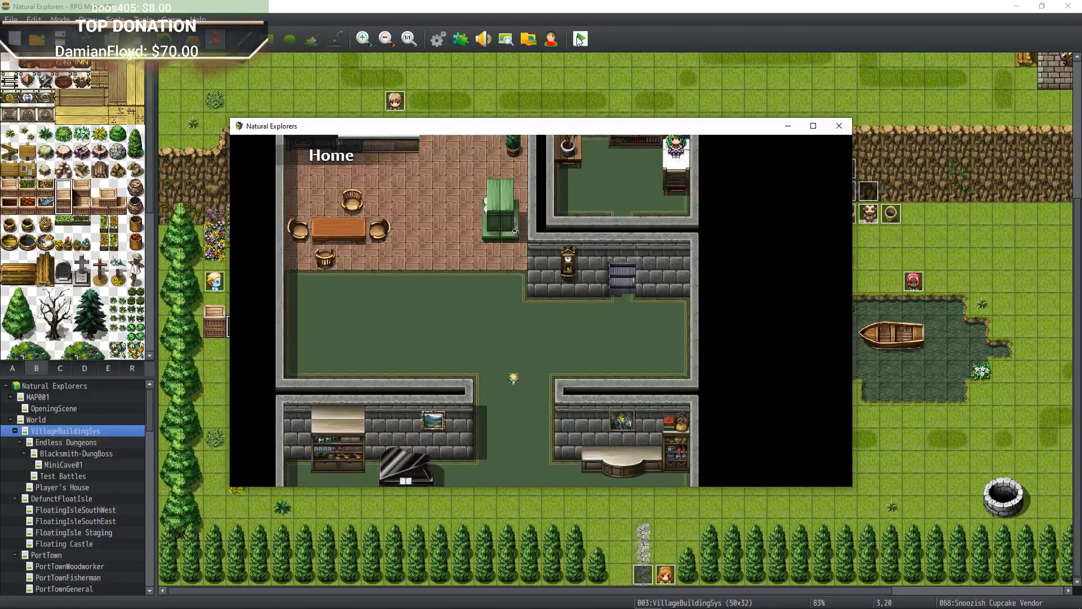
Walk through the Home map to meet Jinx and go through her dialogue until she joins the party.
{"action": "key", "text": "Right"}
{"action": "key", "text": "Right"}
{"action": "key", "text": "Right"}
{"action": "key", "text": "Right"}
{"action": "key", "text": "Up"}
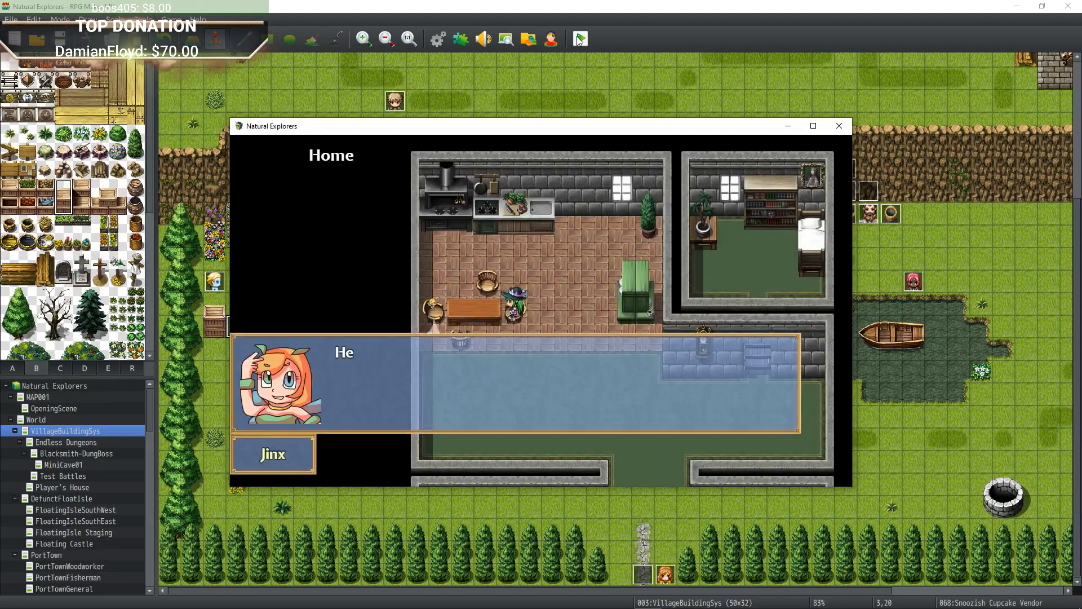
{"action": "key", "text": "Return"}
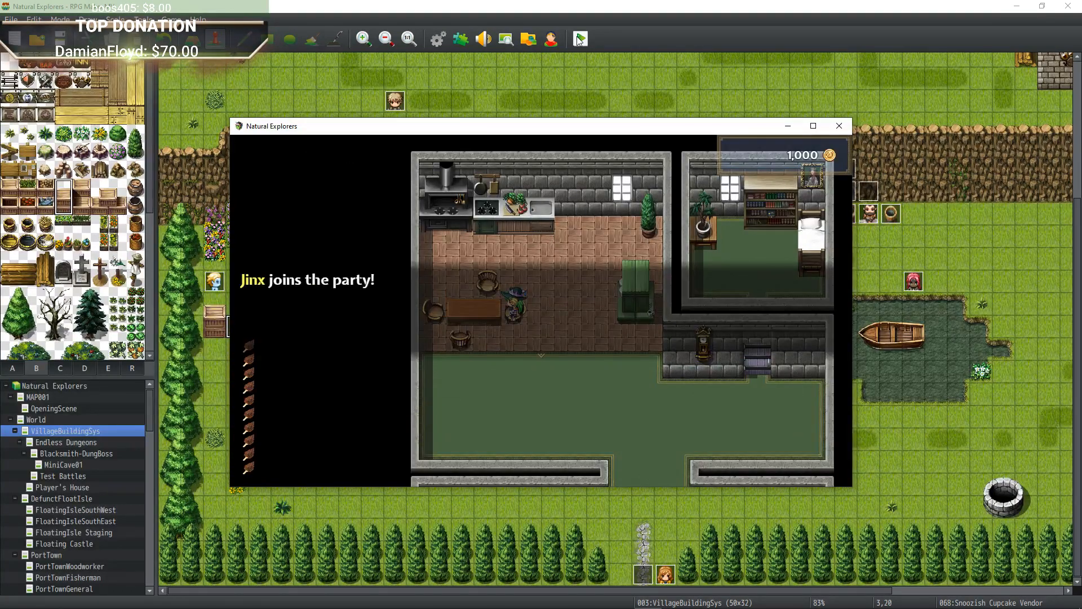
{"action": "key", "text": "Return"}
Use Tea's Mask from the Materials inventory and check the character's portrait in the party menu.
{"action": "key", "text": "Down"}
{"action": "key", "text": "Down"}
{"action": "key", "text": "Escape"}
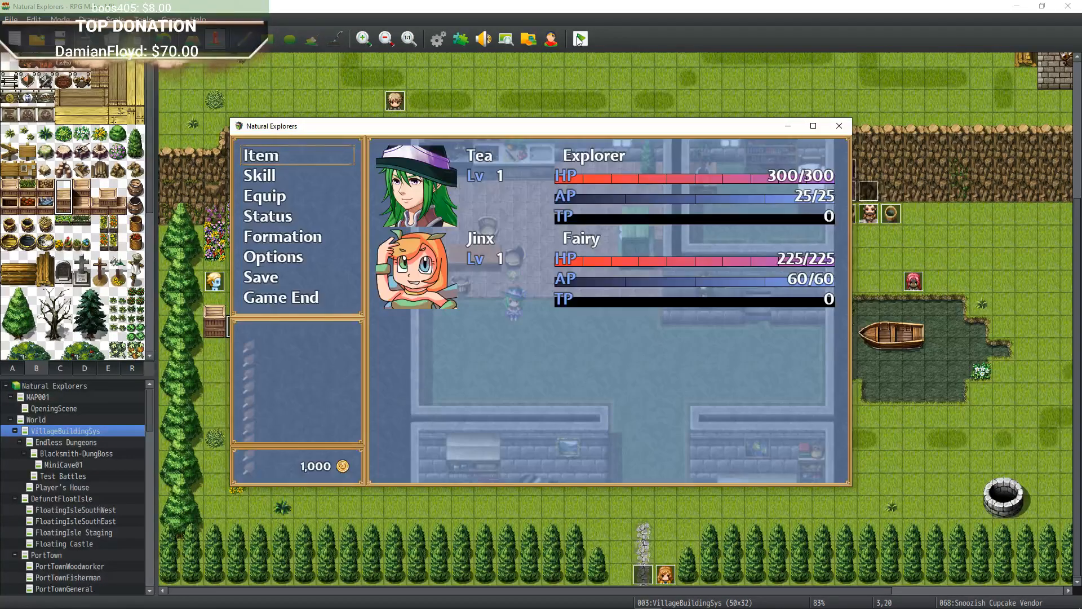
{"action": "key", "text": "Return"}
{"action": "key", "text": "Down"}
{"action": "key", "text": "Return"}
{"action": "key", "text": "Down"}
{"action": "key", "text": "Down"}
{"action": "key", "text": "Down"}
{"action": "key", "text": "Down"}
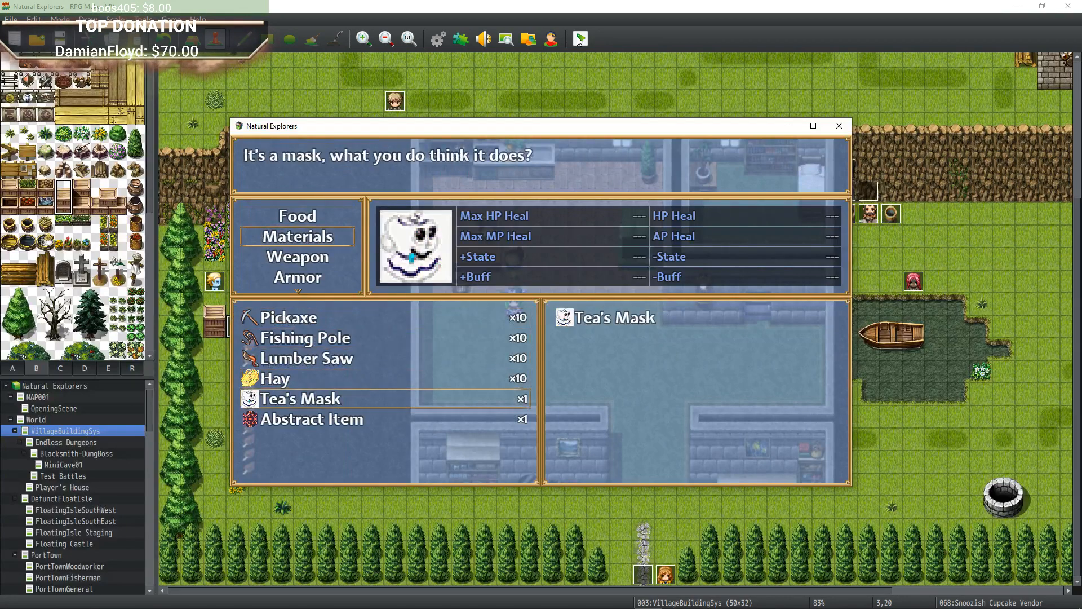
{"action": "key", "text": "Return"}
{"action": "key", "text": "Return"}
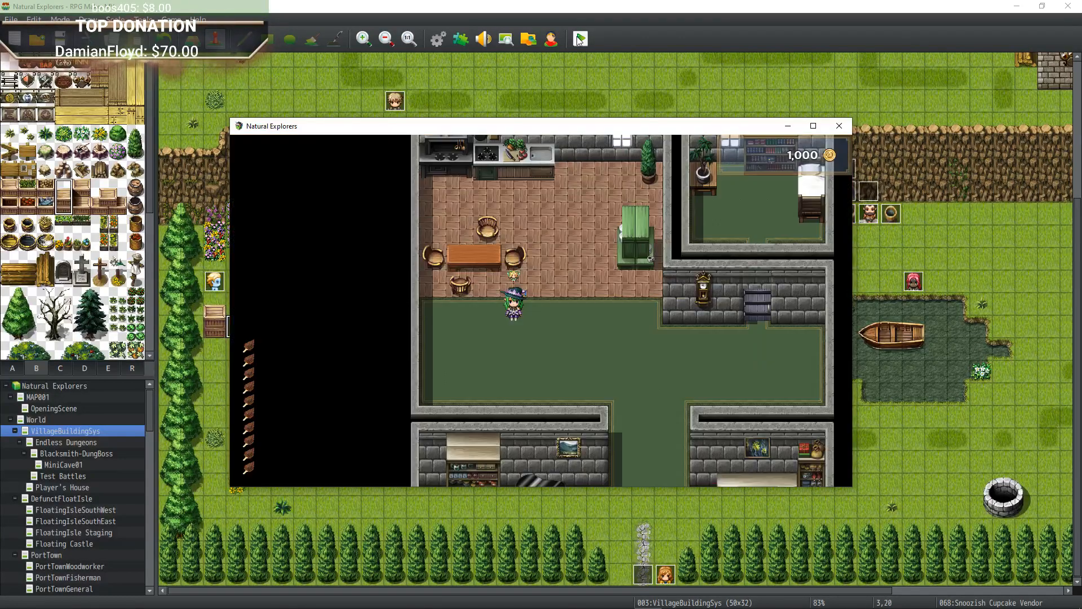
{"action": "key", "text": "Escape"}
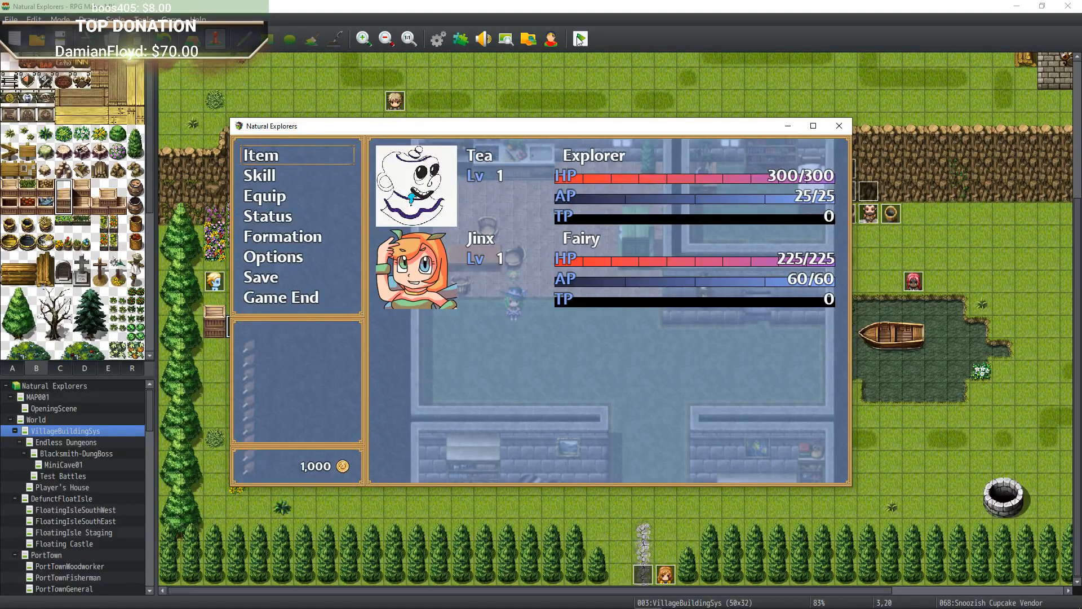
{"action": "key", "text": "Escape"}
Walk out of the Home map into The Classroom and dismiss the tutorial bear's welcome message.
{"action": "key", "text": "Down"}
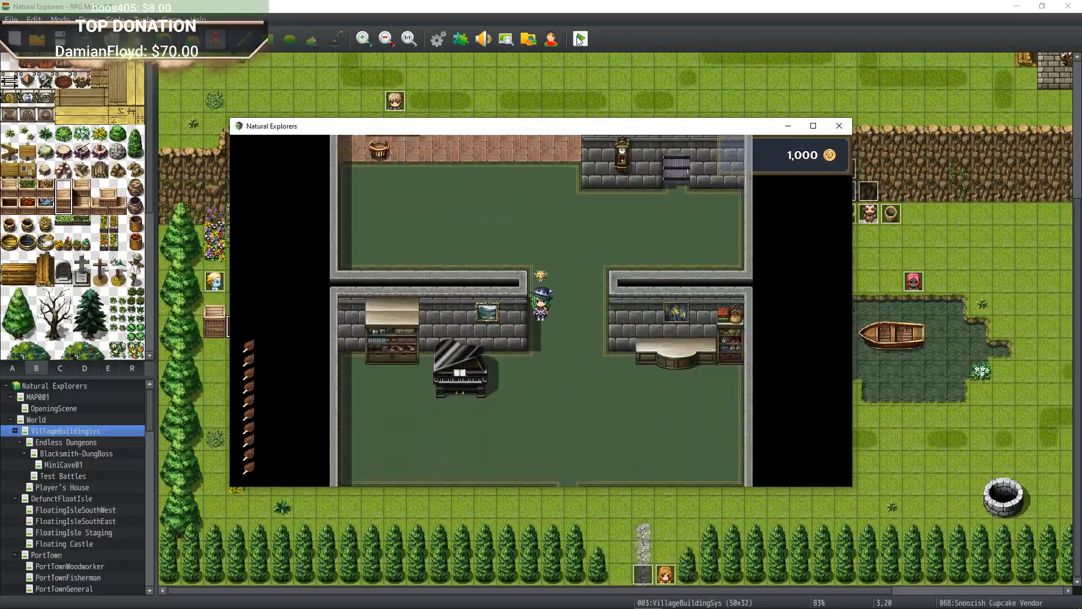
{"action": "key", "text": "Down"}
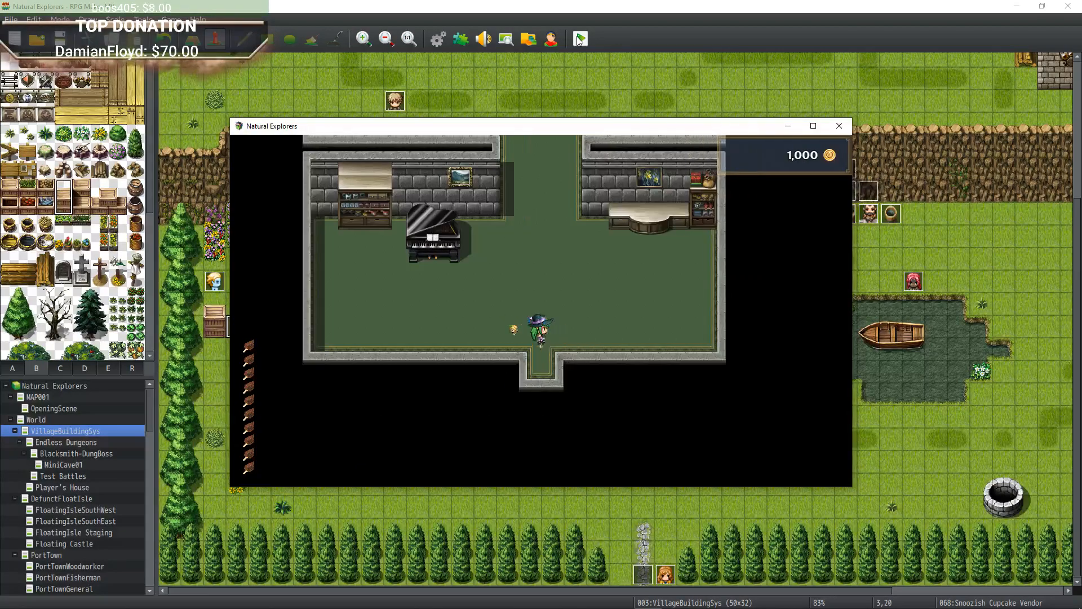
{"action": "key", "text": "Down"}
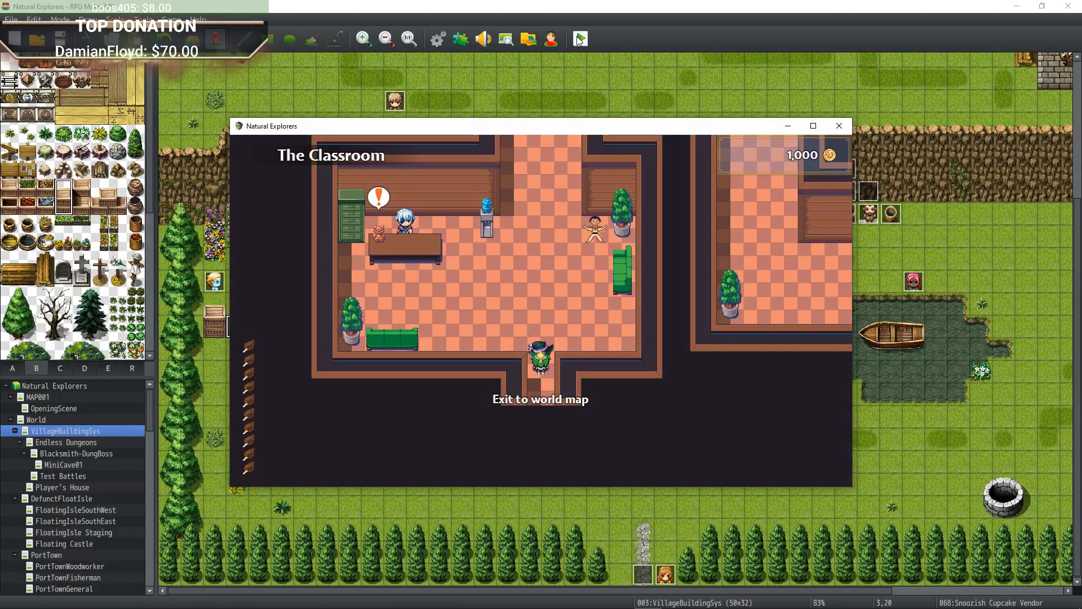
{"action": "key", "text": "Return"}
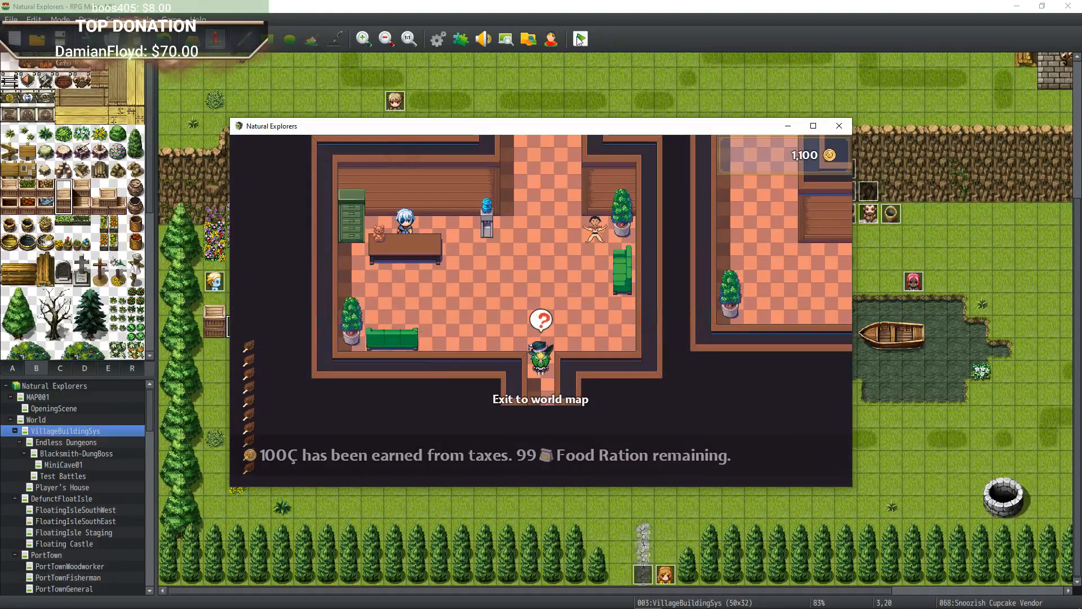
Talk to Teddy The Tutorial Bear, look through the message log and leave the conversation.
{"action": "key", "text": "Up"}
{"action": "key", "text": "Left"}
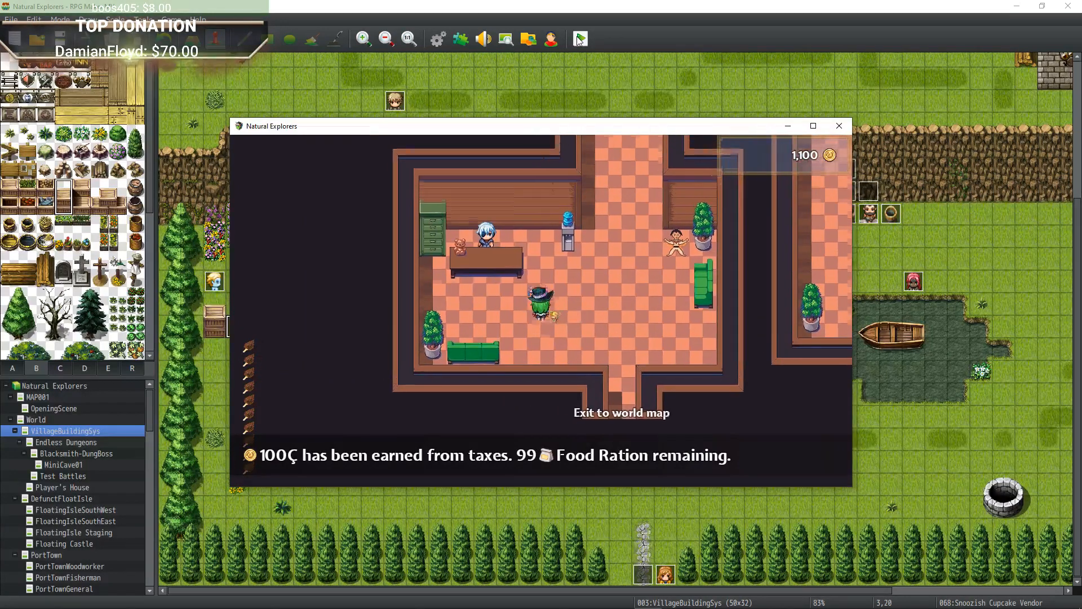
{"action": "key", "text": "Left"}
{"action": "key", "text": "Up"}
{"action": "key", "text": "Return"}
{"action": "key", "text": "Tab"}
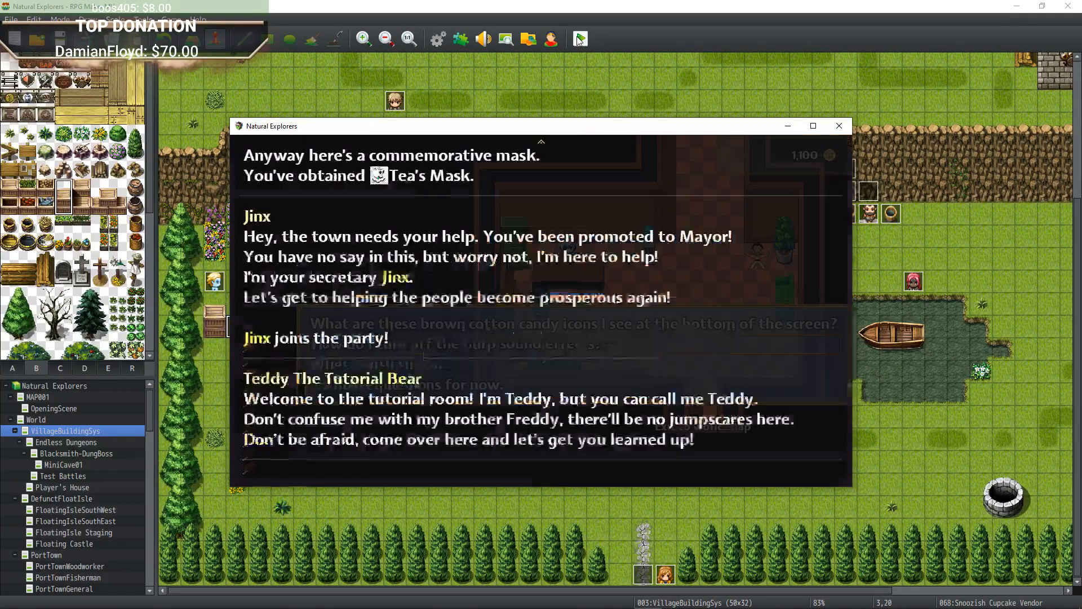
{"action": "key", "text": "Up"}
{"action": "key", "text": "Up"}
{"action": "key", "text": "Up"}
{"action": "key", "text": "Up"}
{"action": "key", "text": "Escape"}
{"action": "key", "text": "Escape"}
{"action": "key", "text": "Down"}
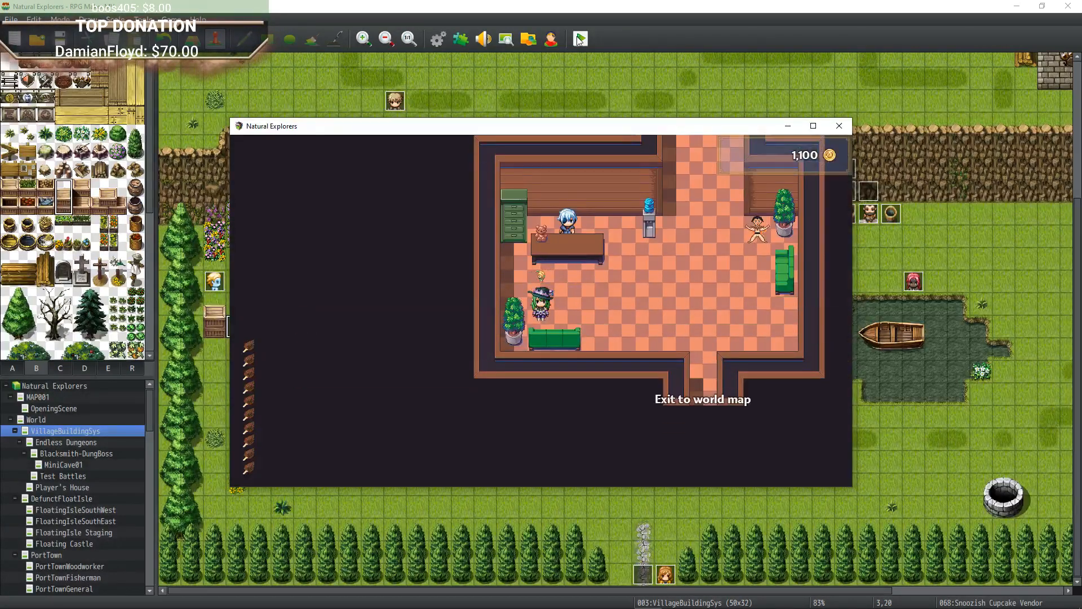
Exit The Classroom to the world map and travel south to enter the village at Default Town.
{"action": "key", "text": "Right"}
{"action": "key", "text": "Escape"}
{"action": "key", "text": "Escape"}
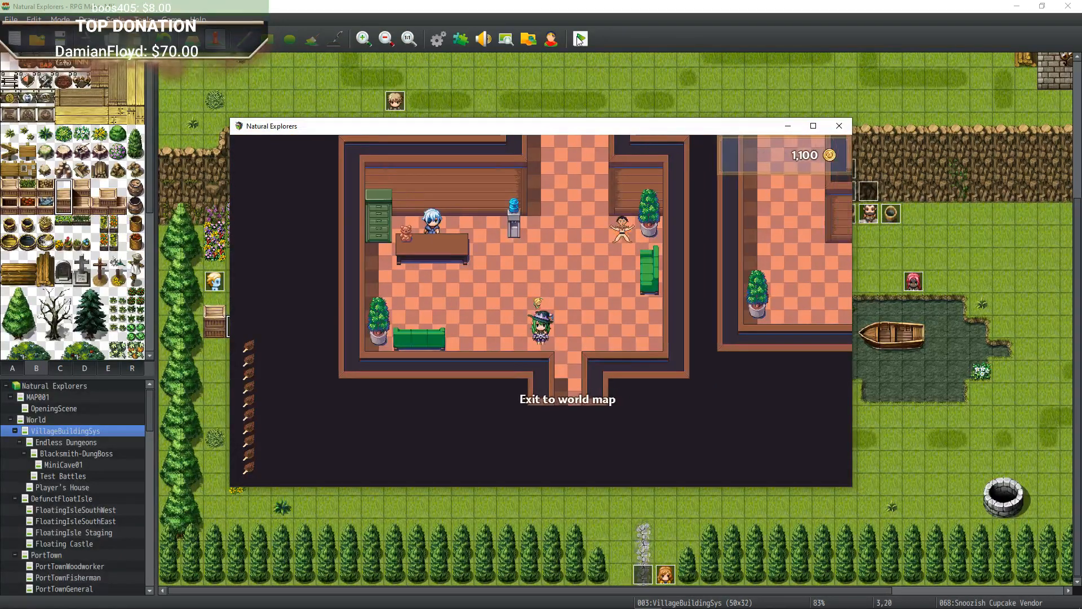
{"action": "key", "text": "Down"}
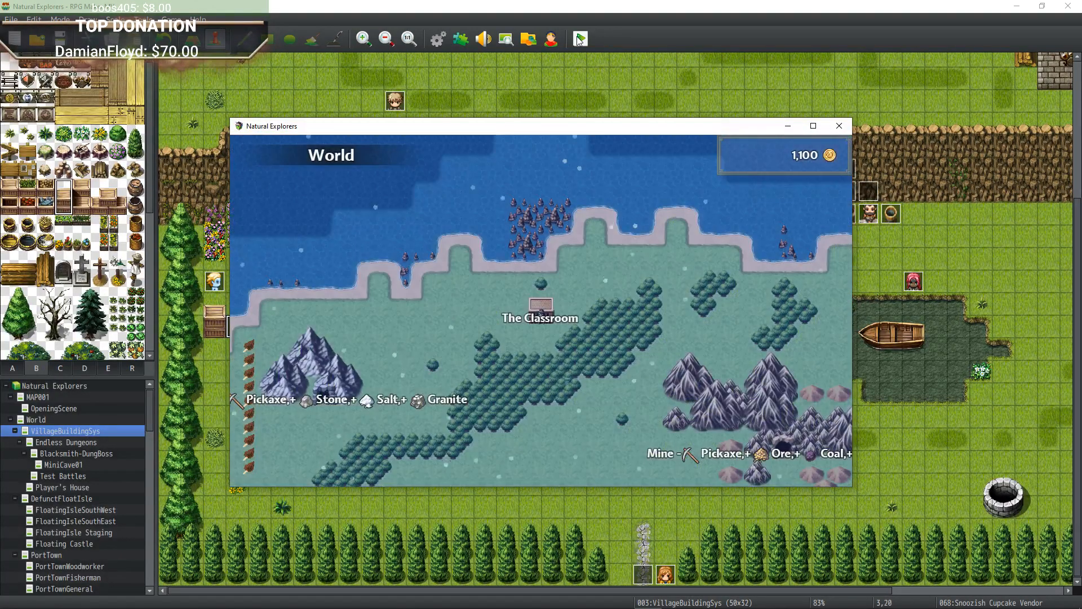
{"action": "key", "text": "Down"}
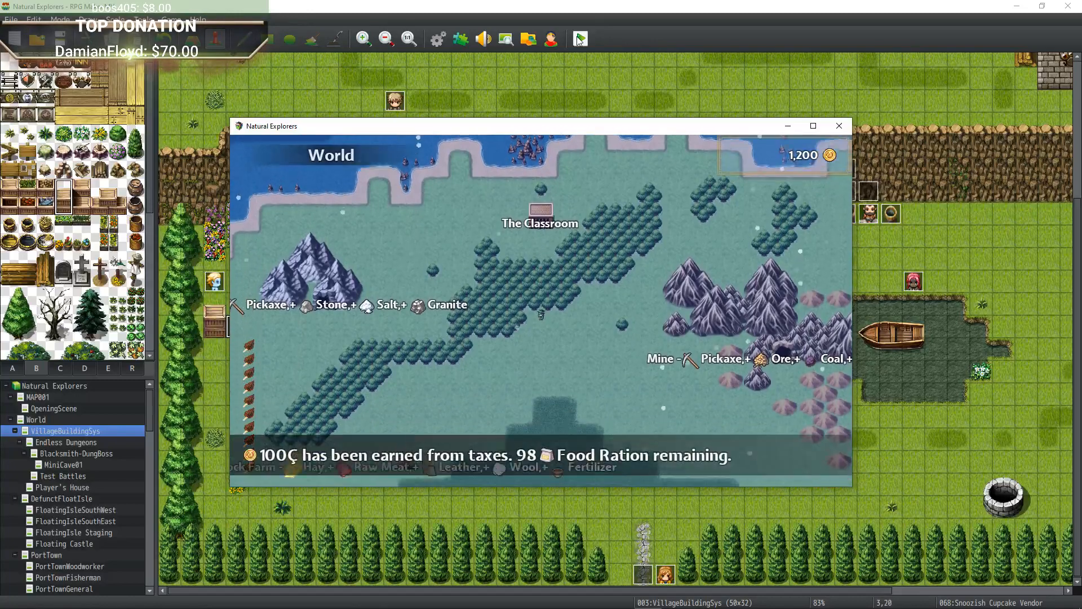
{"action": "key", "text": "Down"}
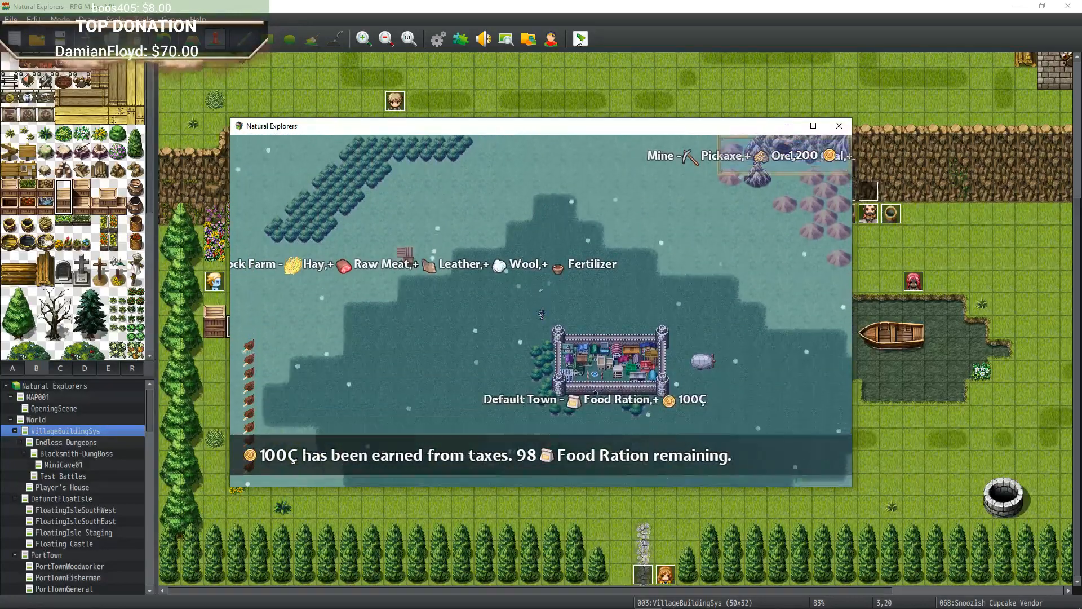
{"action": "key", "text": "Down"}
{"action": "key", "text": "Right"}
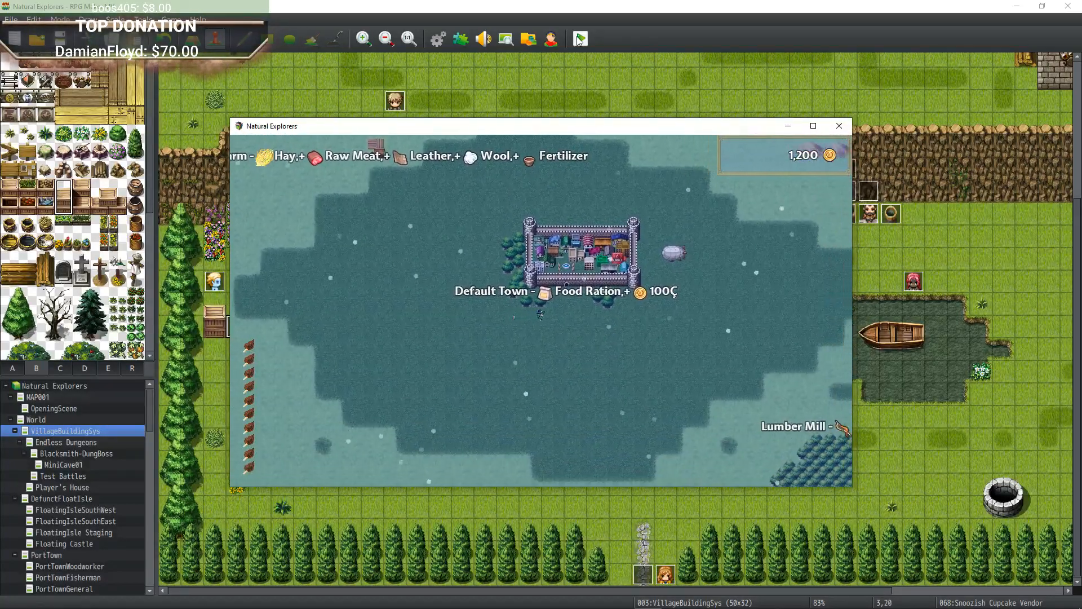
{"action": "key", "text": "Up"}
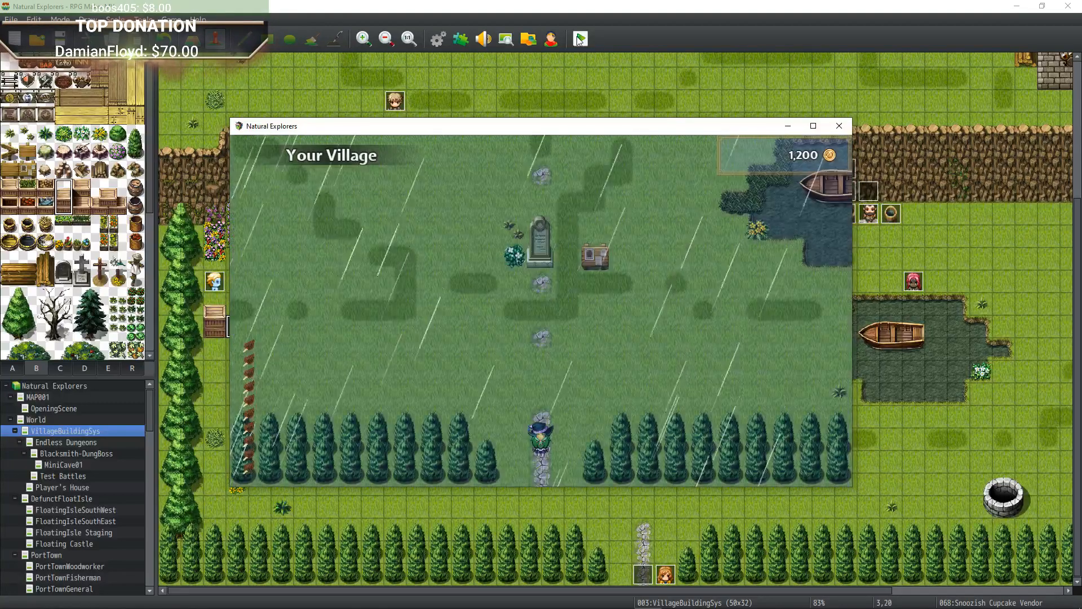
Walk through Your Village to Snoozish the cupcake vendor, talk to the vendor and open the shop.
{"action": "key", "text": "Up"}
{"action": "key", "text": "Left"}
{"action": "key", "text": "Left"}
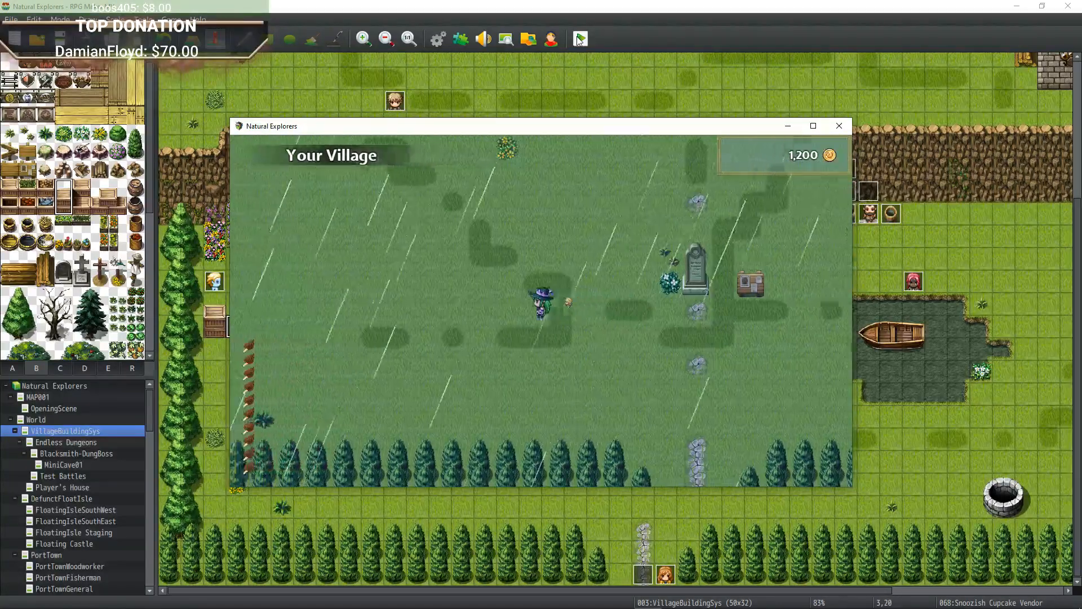
{"action": "key", "text": "Left"}
{"action": "key", "text": "Up"}
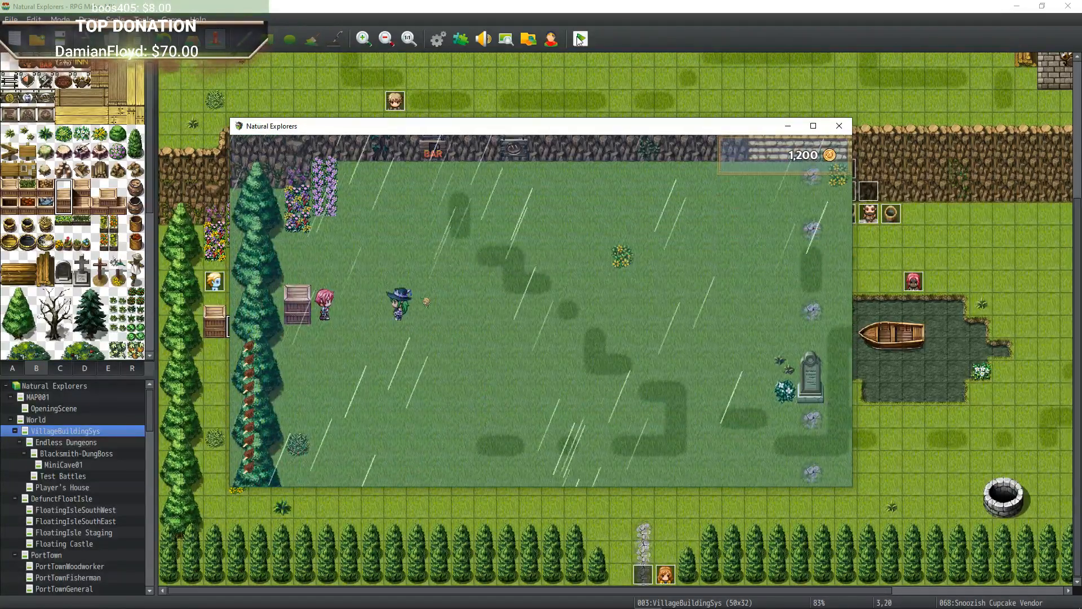
{"action": "key", "text": "Return"}
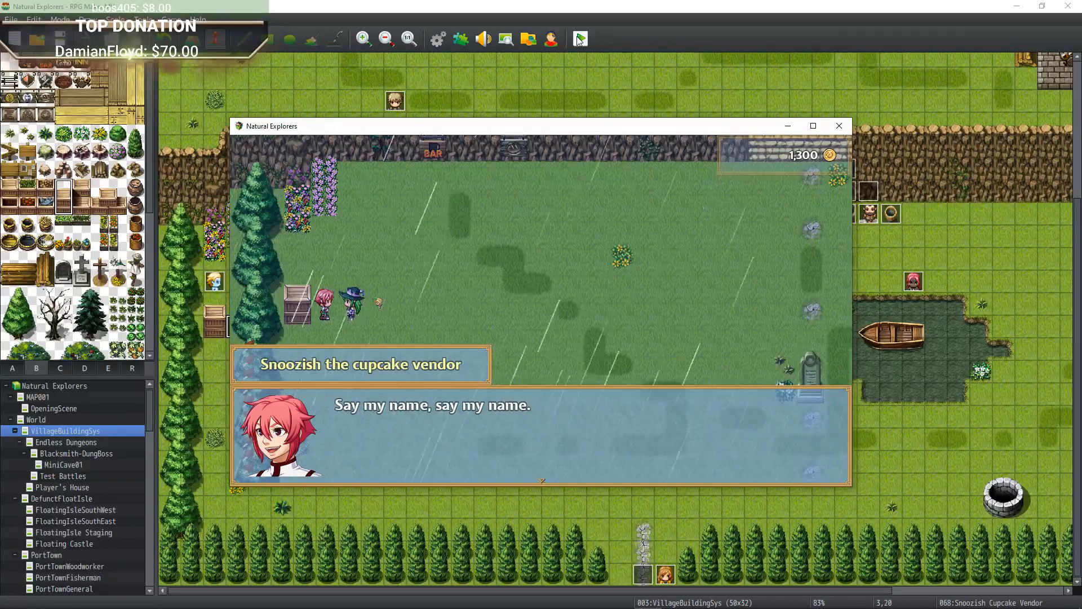
{"action": "key", "text": "Return"}
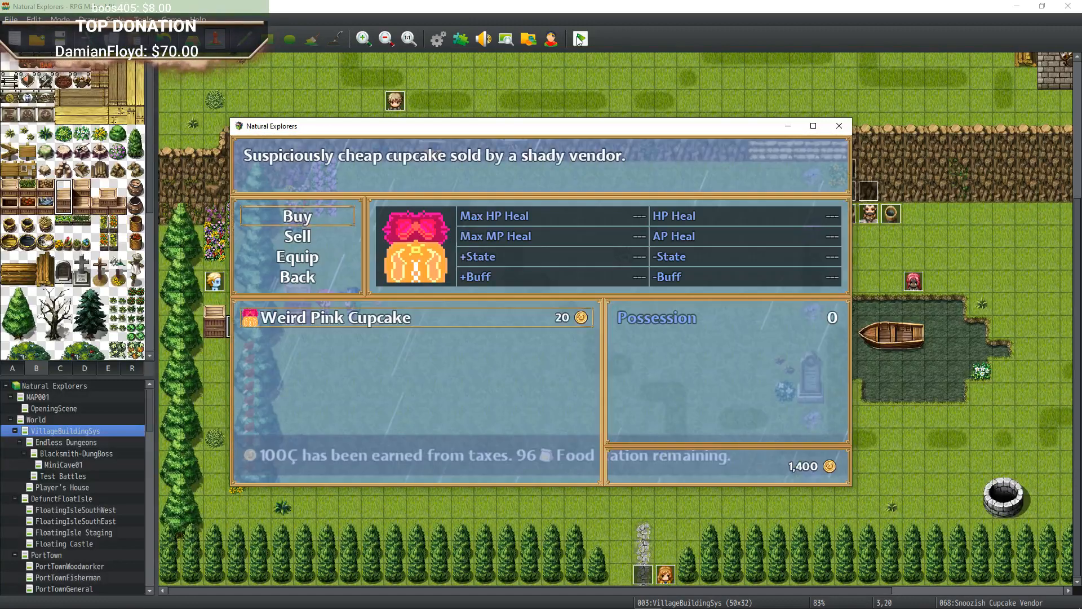
Buy three Weird Pink Cupcakes one at a time and leave the vendor's shop.
{"action": "key", "text": "Return"}
{"action": "key", "text": "Return"}
{"action": "key", "text": "Return"}
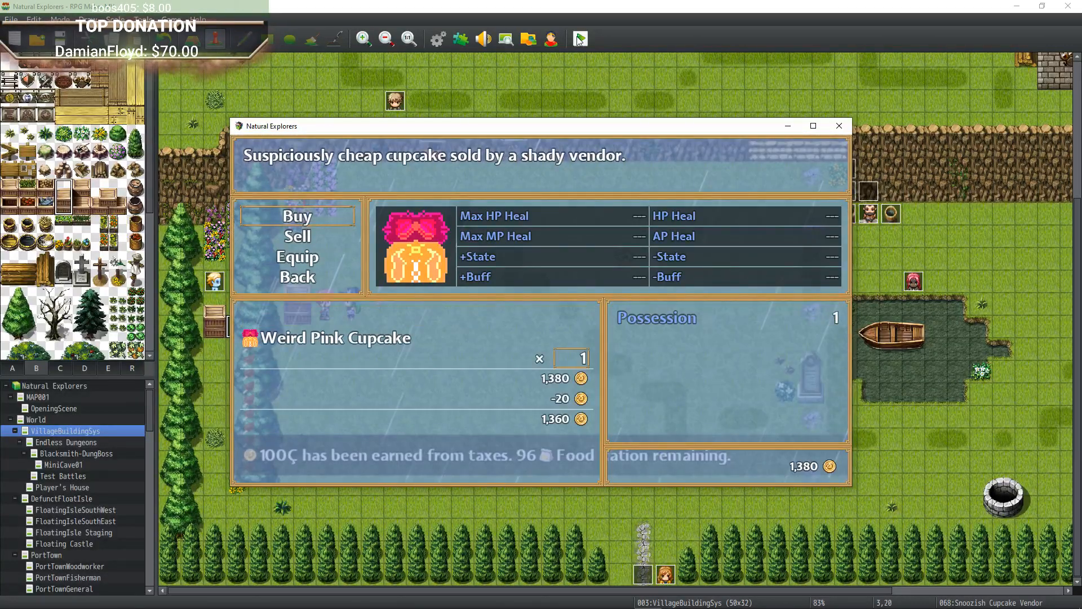
{"action": "key", "text": "Return"}
{"action": "key", "text": "Return"}
{"action": "key", "text": "Return"}
{"action": "key", "text": "Escape"}
{"action": "key", "text": "Escape"}
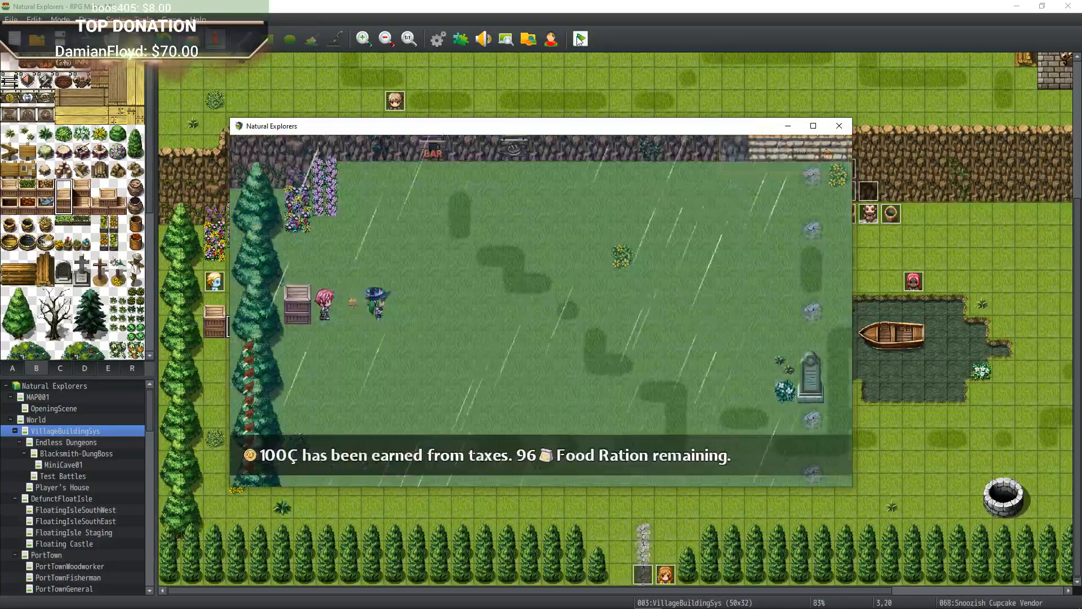
Use a Weird Pink Cupcake from the Food inventory, read through the resulting message and end the playtest.
{"action": "key", "text": "Escape"}
{"action": "key", "text": "Return"}
{"action": "key", "text": "Down"}
{"action": "key", "text": "Up"}
{"action": "key", "text": "Return"}
{"action": "key", "text": "Down"}
{"action": "key", "text": "Down"}
{"action": "key", "text": "Down"}
{"action": "key", "text": "Down"}
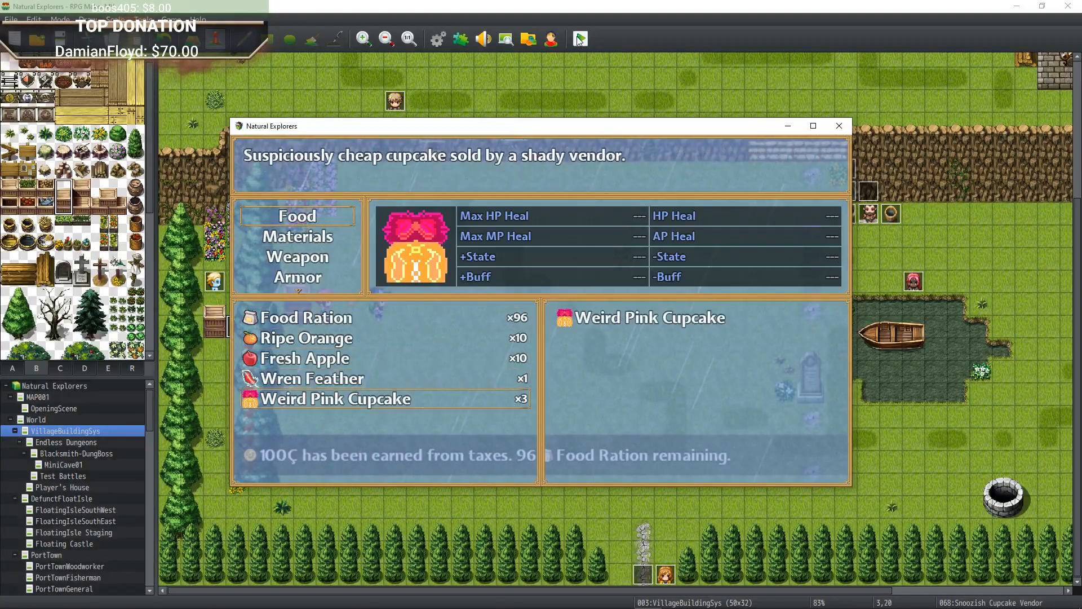
{"action": "key", "text": "Return"}
{"action": "key", "text": "Return"}
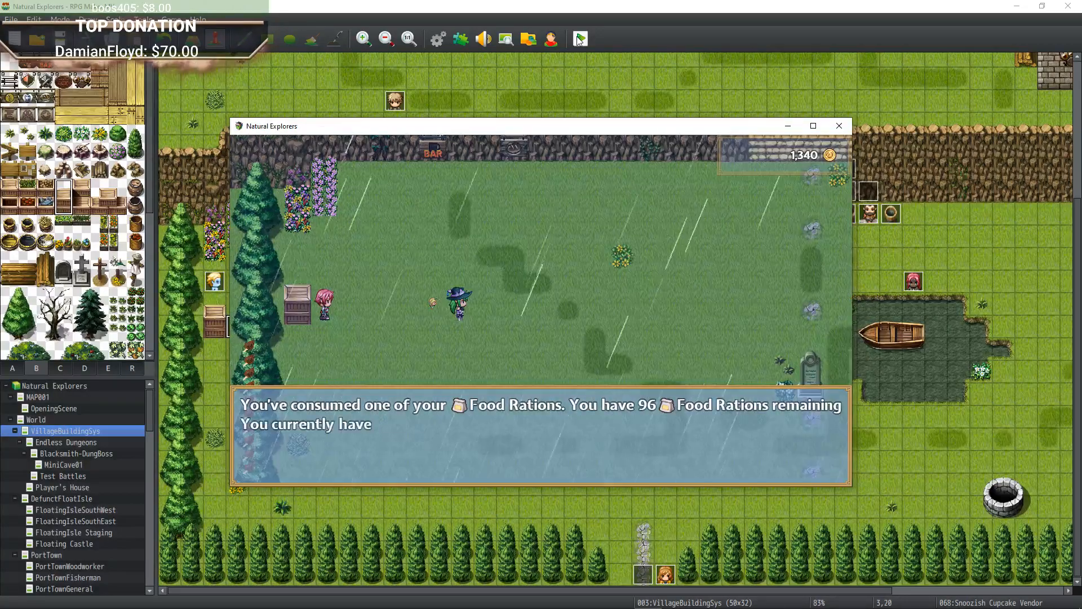
{"action": "key", "text": "Return"}
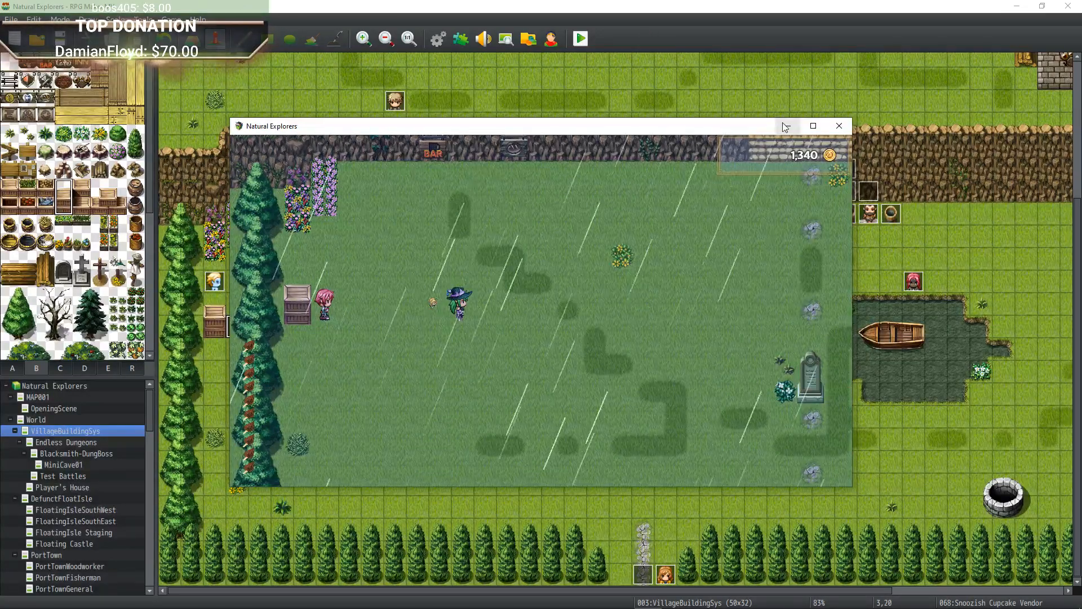
{"action": "left_click", "coordinate": [849, 129]}
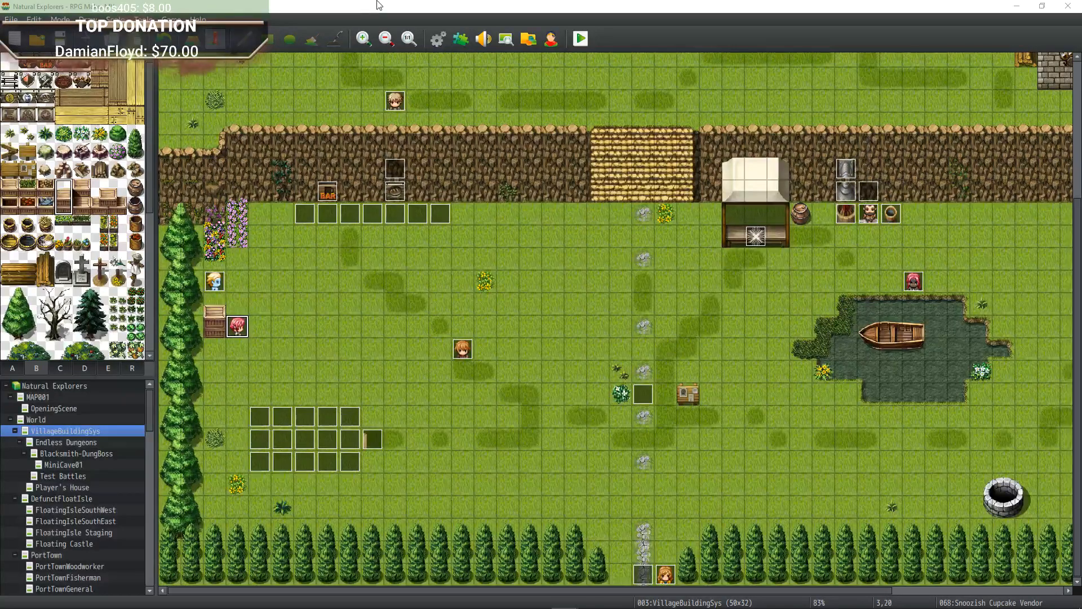
Change the Weird Pink Cupcake item's common event effect to Consume Cupcake and save the database changes.
{"action": "key", "text": "F9"}
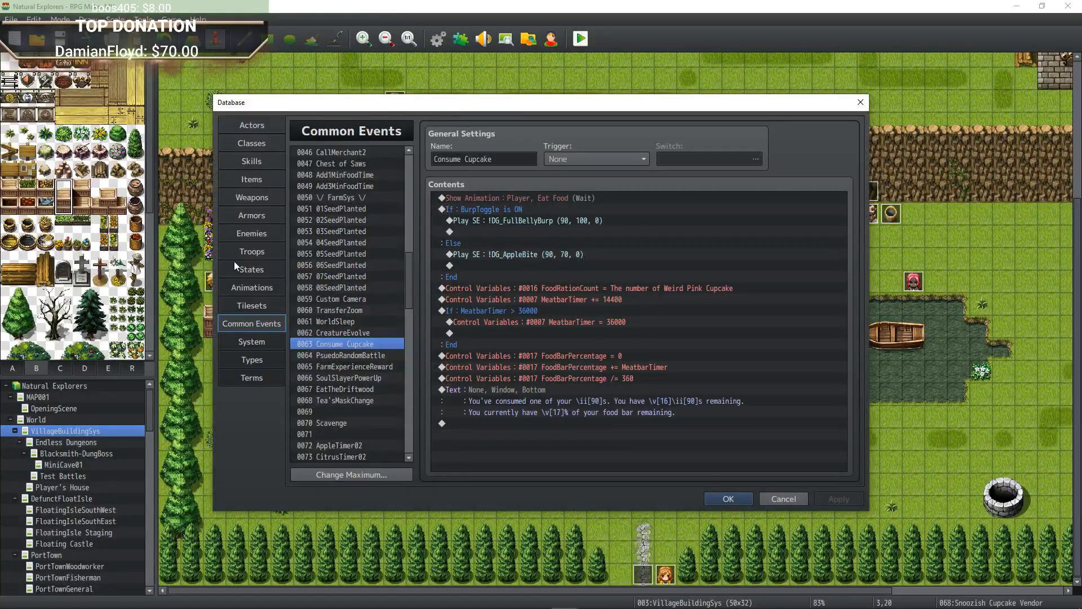
{"action": "left_click", "coordinate": [256, 178]}
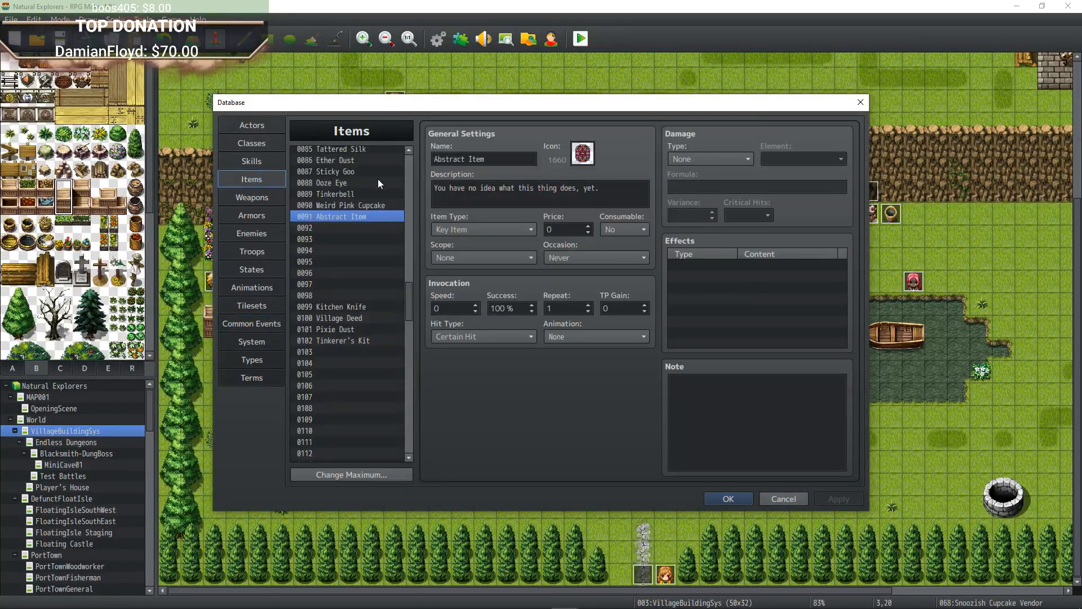
{"action": "left_click", "coordinate": [371, 206]}
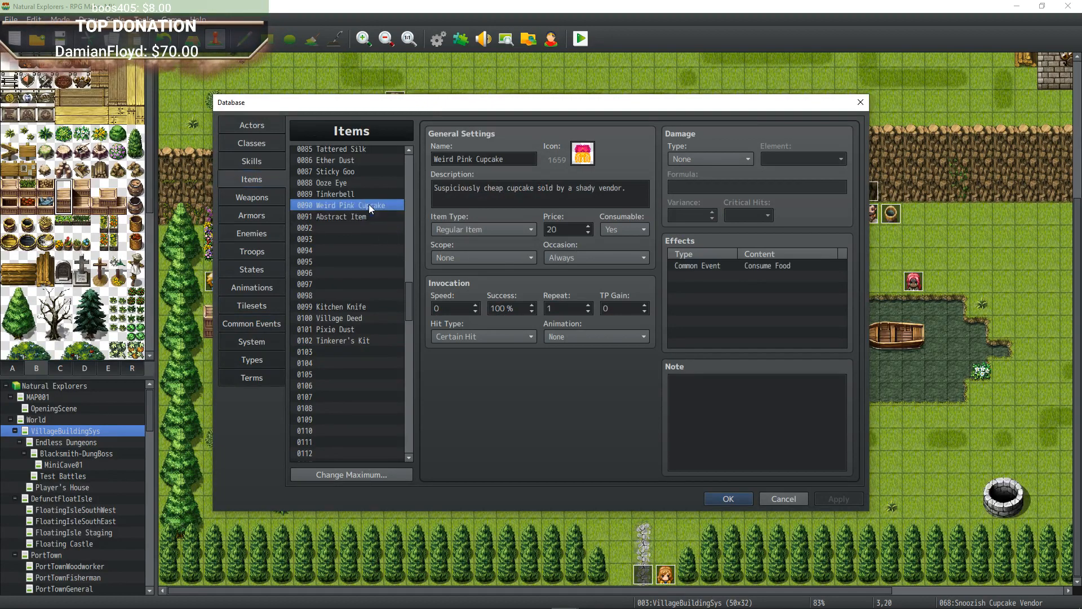
{"action": "double_click", "coordinate": [722, 263]}
{"action": "left_click", "coordinate": [772, 319]}
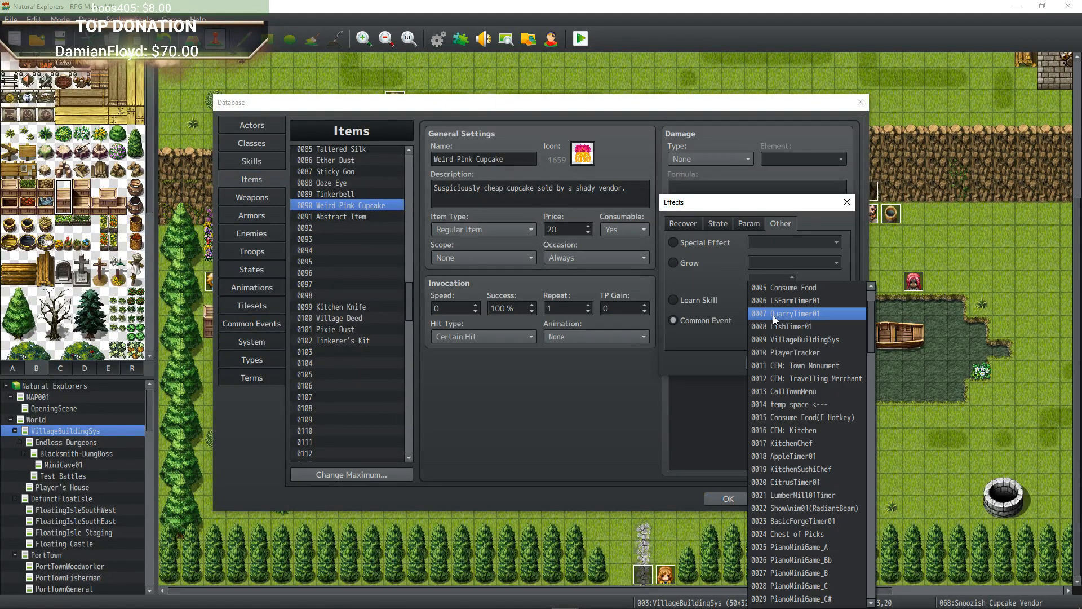
{"action": "left_click_drag", "start_coordinate": [871, 317], "coordinate": [864, 424]}
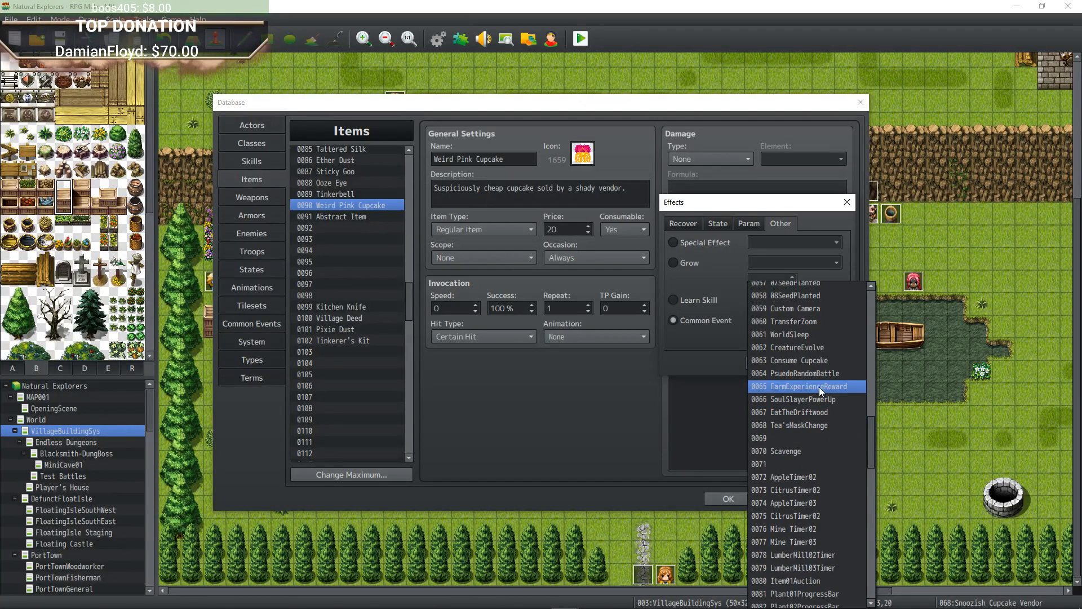
{"action": "left_click", "coordinate": [815, 361]}
{"action": "left_click", "coordinate": [765, 363]}
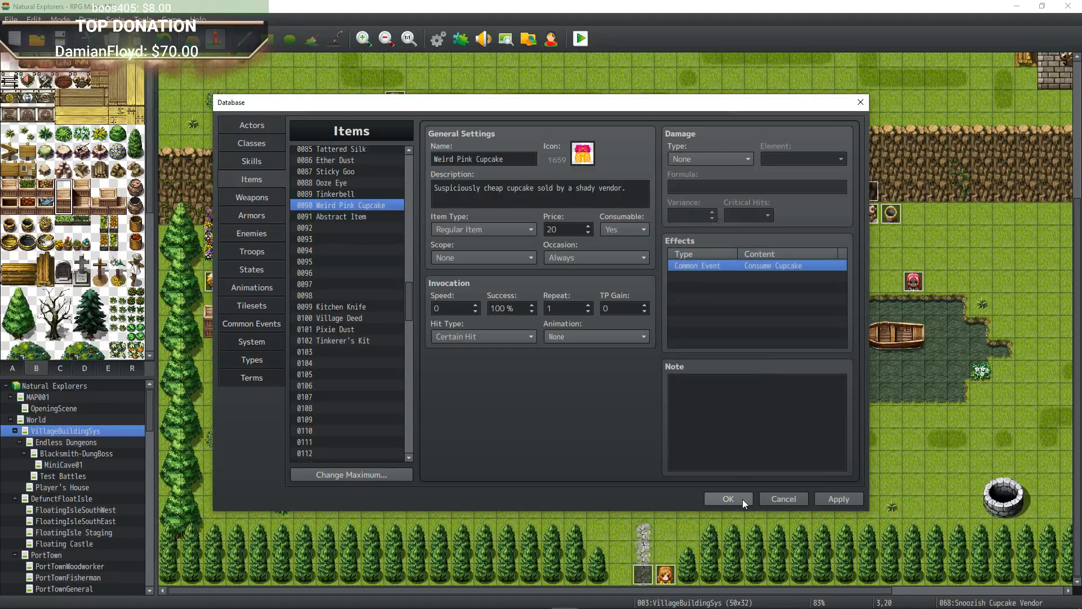
{"action": "left_click", "coordinate": [729, 498]}
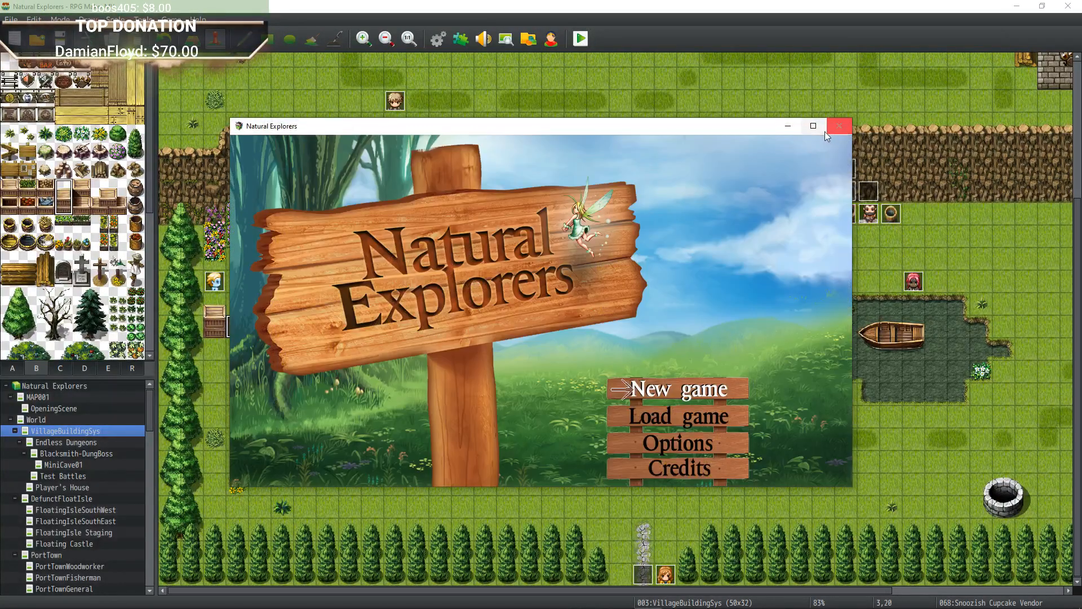
Maximize the playtest window, start a new game with the hero named Driftwood and advance through the opening messages.
{"action": "left_click", "coordinate": [814, 126]}
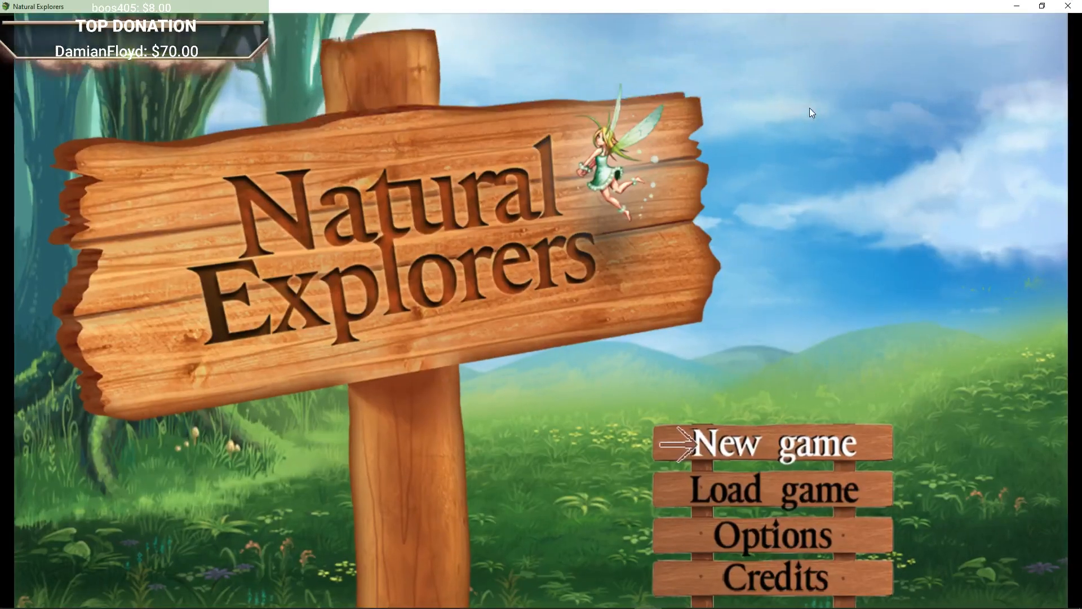
{"action": "key", "text": "Down"}
{"action": "key", "text": "Up"}
{"action": "key", "text": "Return"}
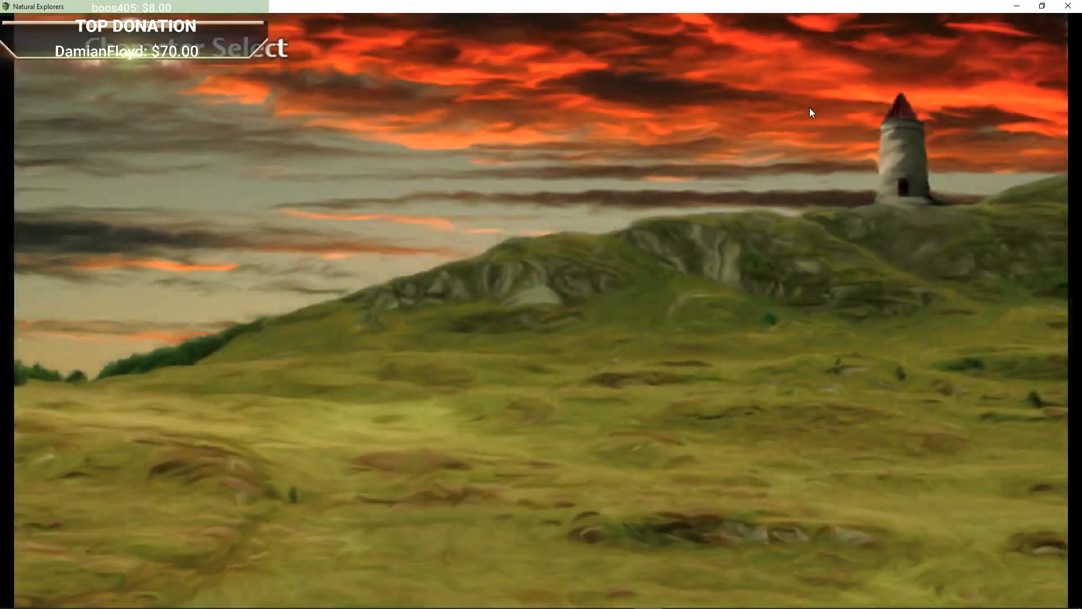
{"action": "key", "text": "Return"}
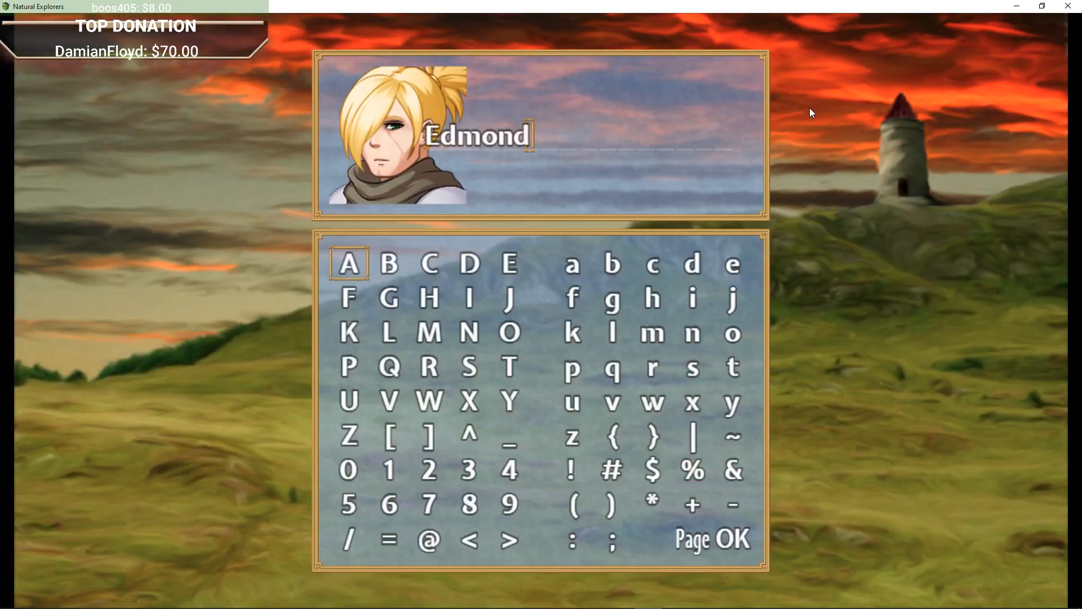
{"action": "type", "text": "Dri"}
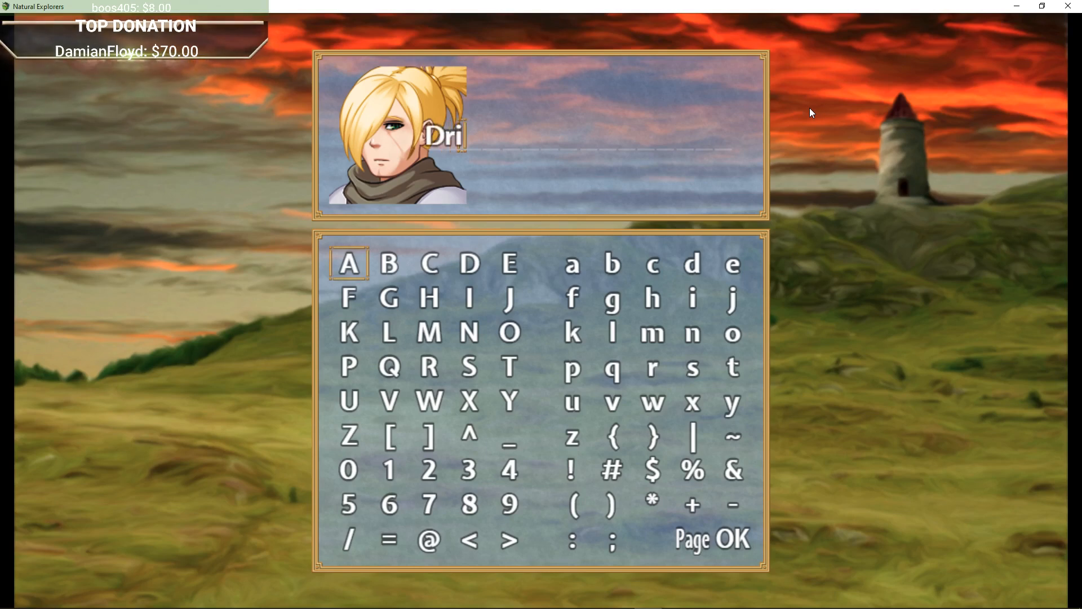
{"action": "type", "text": "ftwood"}
{"action": "key", "text": "Return"}
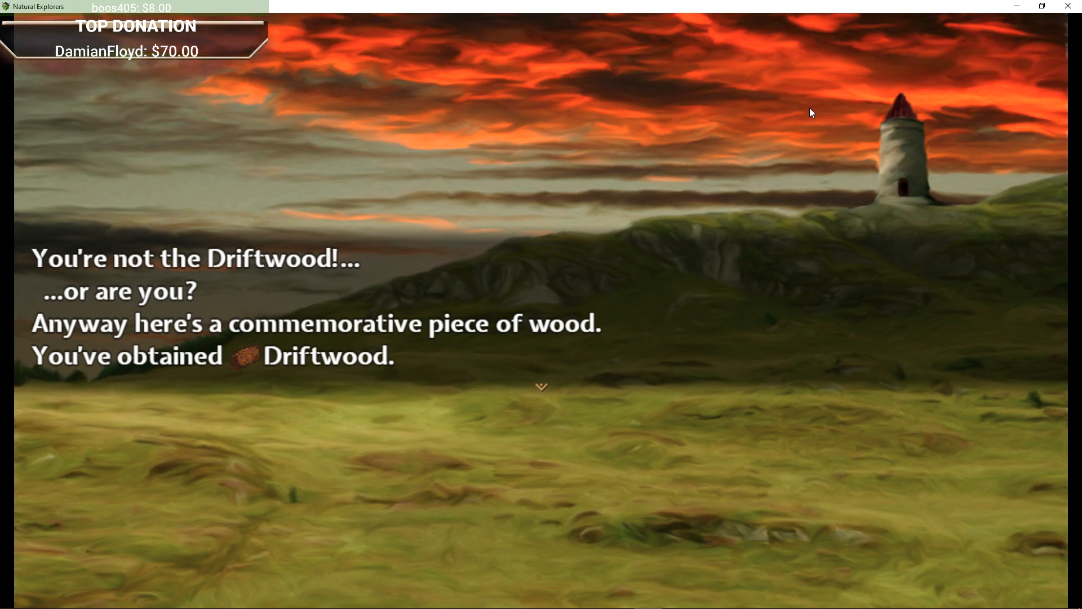
{"action": "key", "text": "Return"}
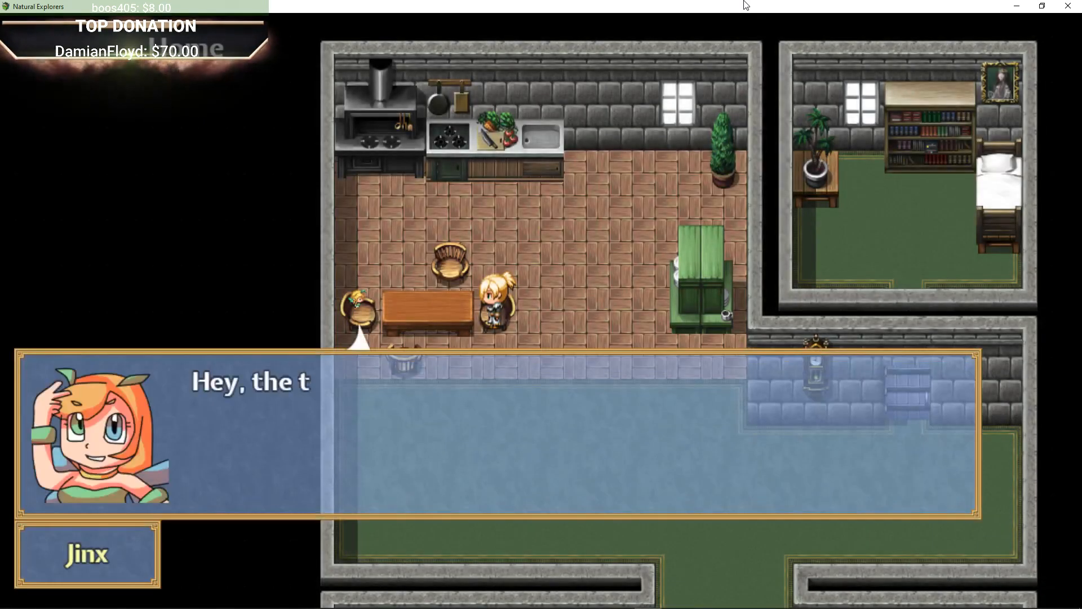
{"action": "key", "text": "Return"}
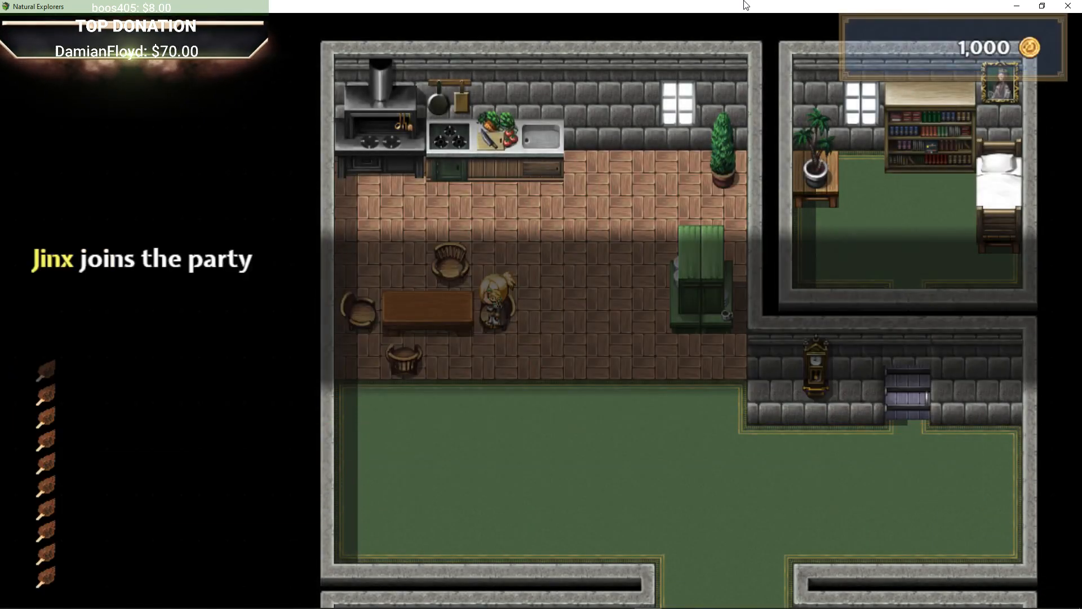
Use the Driftwood item from the Food inventory in the Home map.
{"action": "key", "text": "Down"}
{"action": "key", "text": "Escape"}
{"action": "key", "text": "Return"}
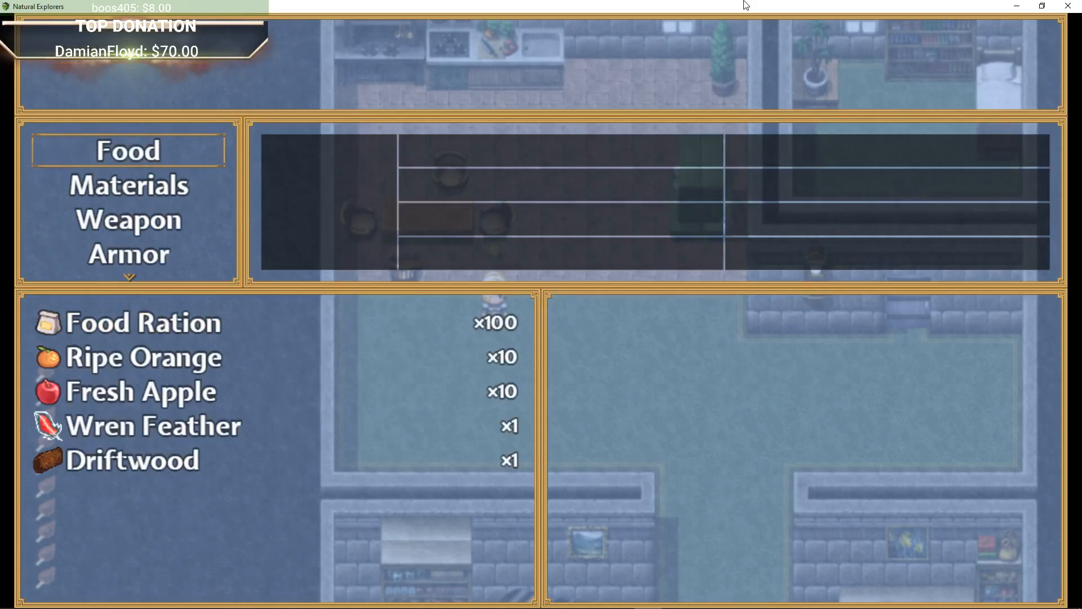
{"action": "key", "text": "Return"}
{"action": "key", "text": "Down"}
{"action": "key", "text": "Down"}
{"action": "key", "text": "Down"}
{"action": "key", "text": "Down"}
{"action": "key", "text": "Return"}
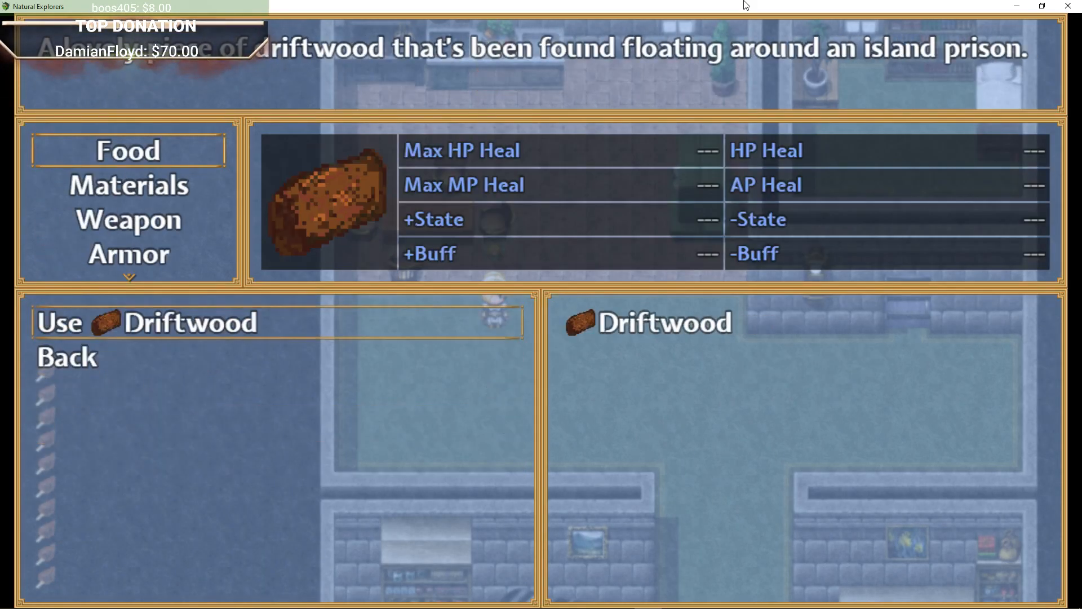
{"action": "key", "text": "Return"}
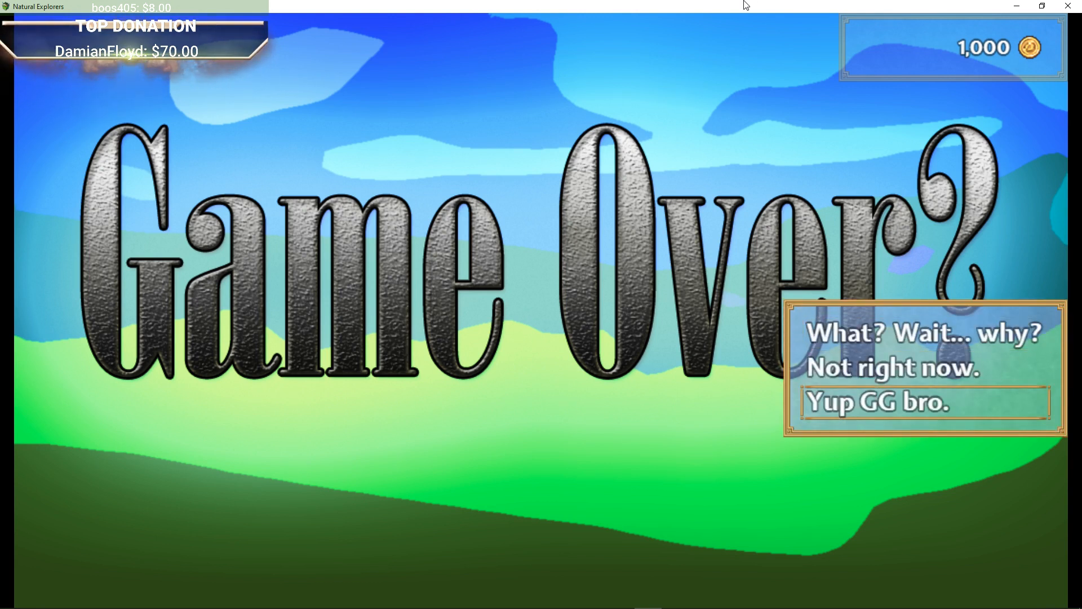
Answer the Game Over? prompt with "Yup GG bro." and return to the title screen.
{"action": "key", "text": "Up"}
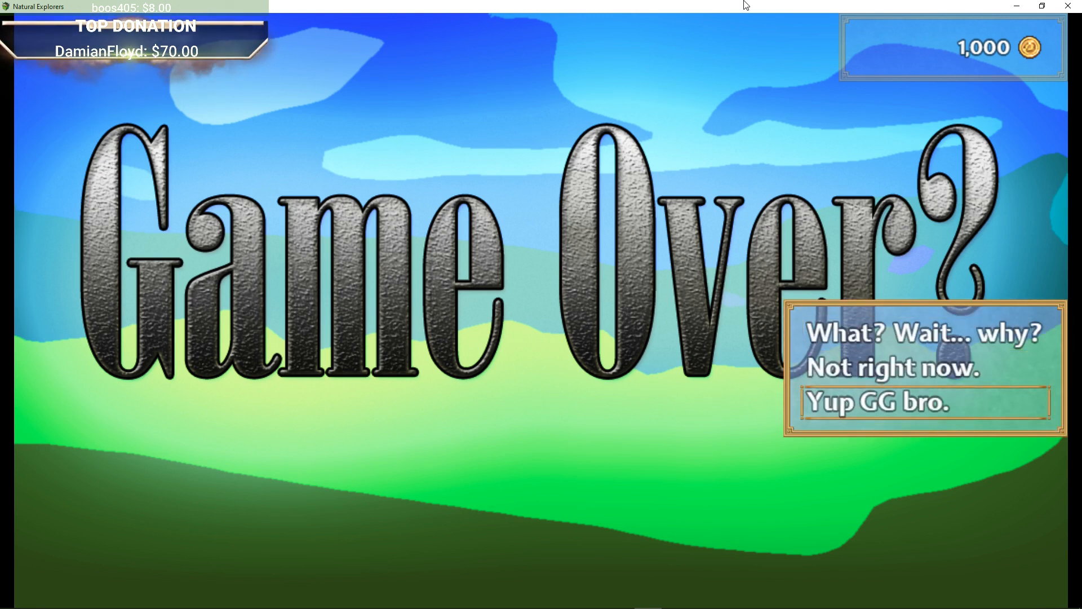
{"action": "key", "text": "Return"}
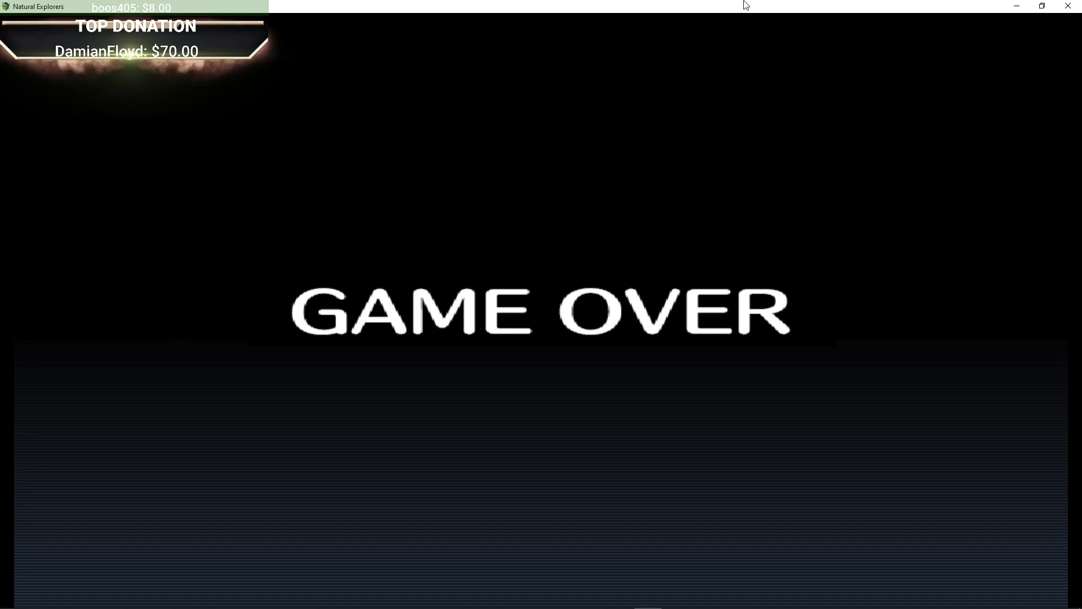
{"action": "key", "text": "Return"}
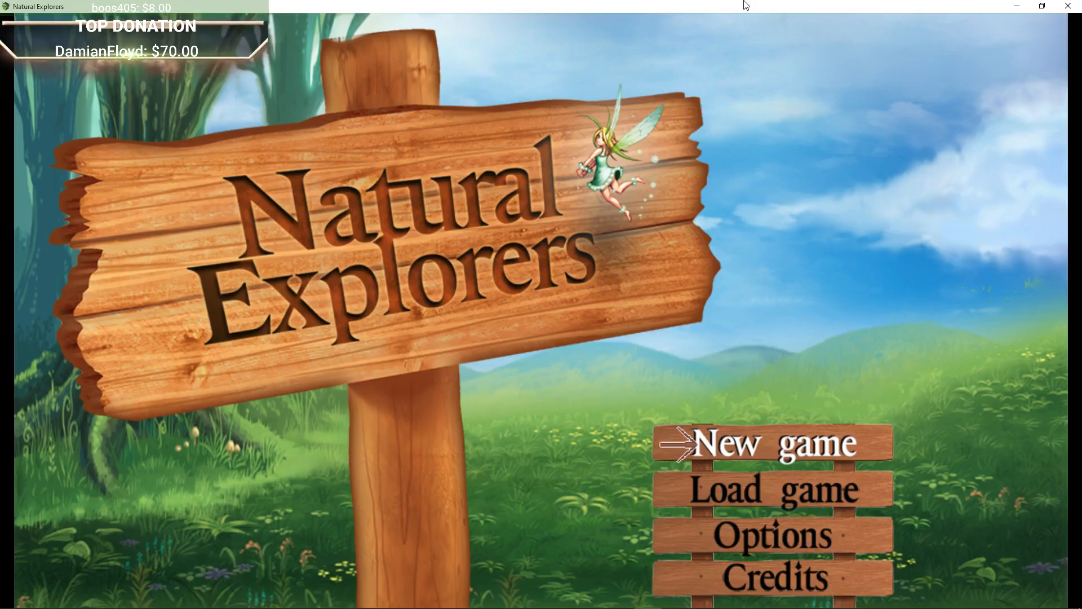
Start another new game, name the hero Driftwood again and dismiss the commemorative wood message.
{"action": "key", "text": "Return"}
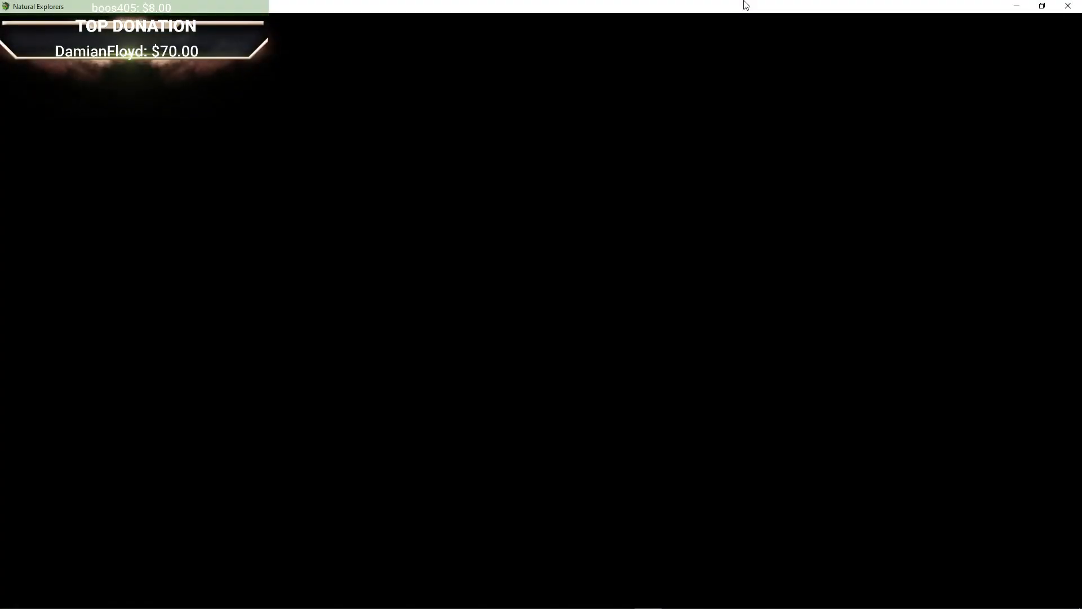
{"action": "key", "text": "Return"}
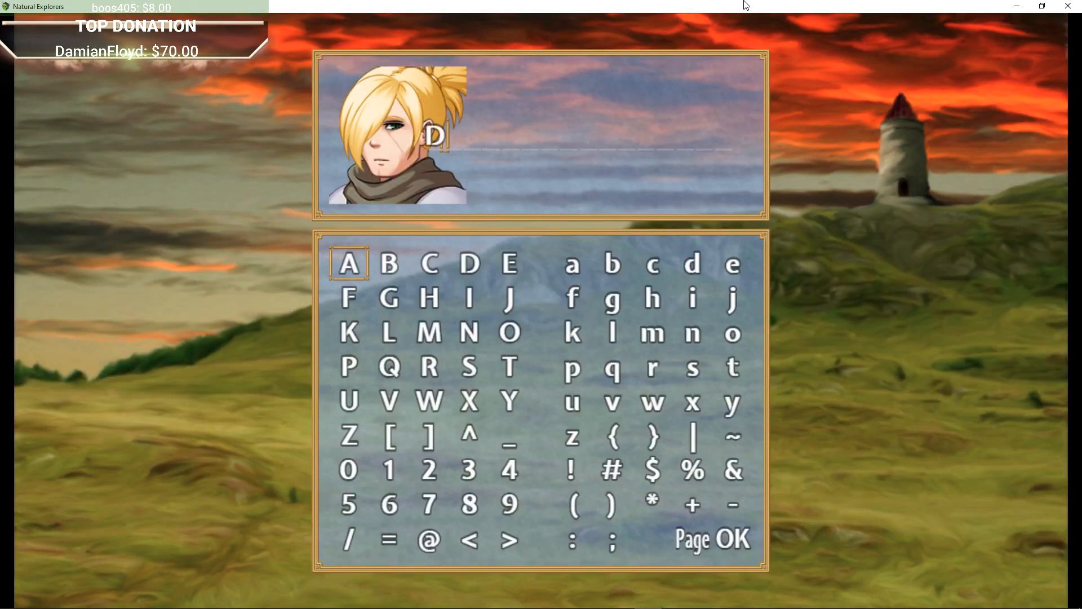
{"action": "type", "text": "Driftwood"}
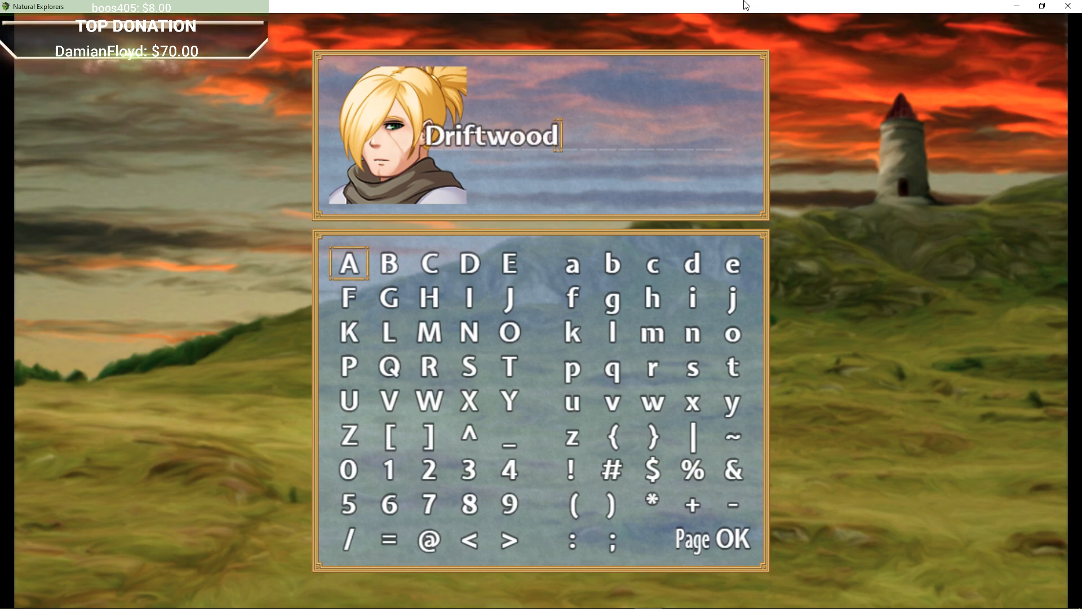
{"action": "key", "text": "Return"}
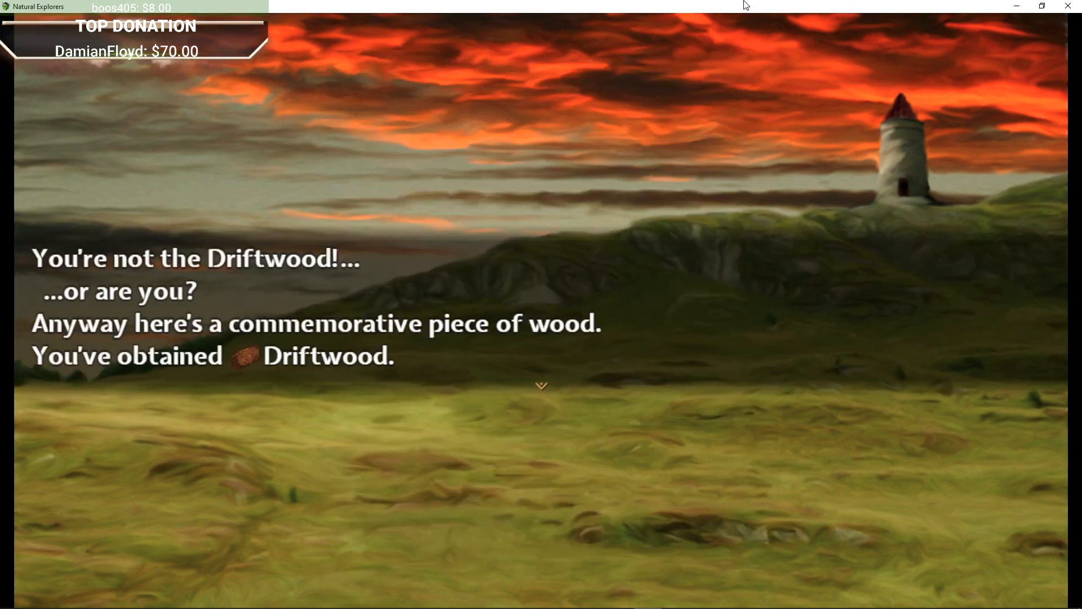
{"action": "key", "text": "Return"}
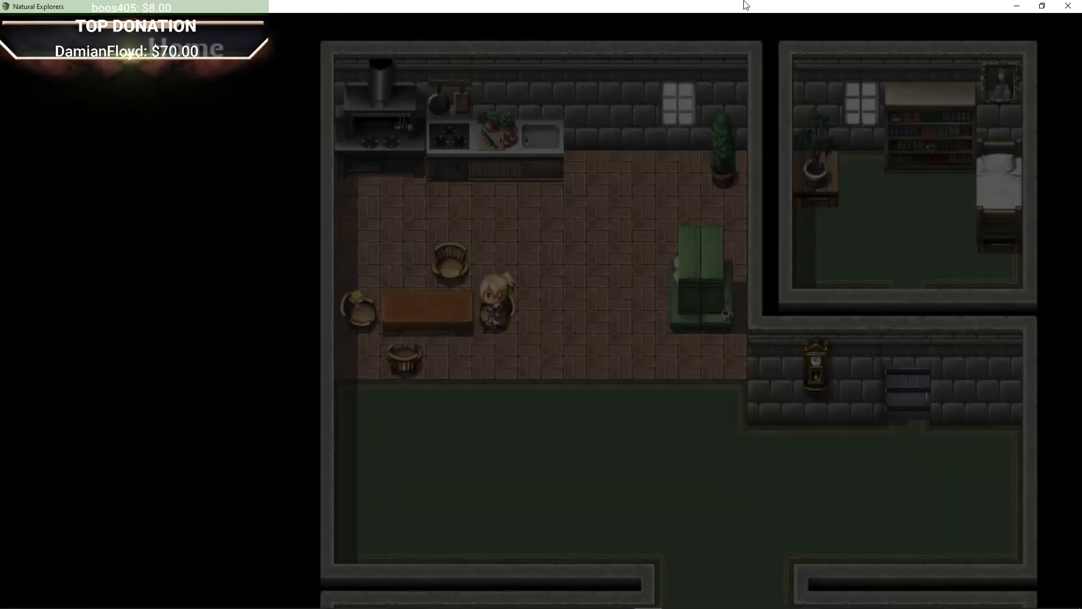
Advance past the opening message in the Home map and open the Food inventory.
{"action": "key", "text": "Return"}
{"action": "key", "text": "Return"}
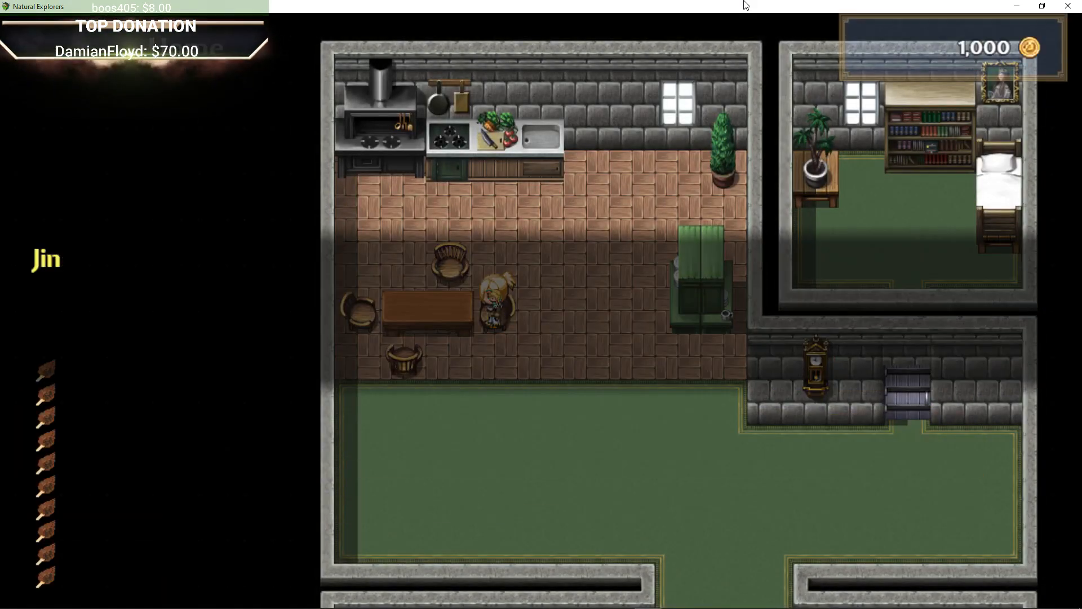
{"action": "key", "text": "Return"}
{"action": "key", "text": "Escape"}
{"action": "key", "text": "Return"}
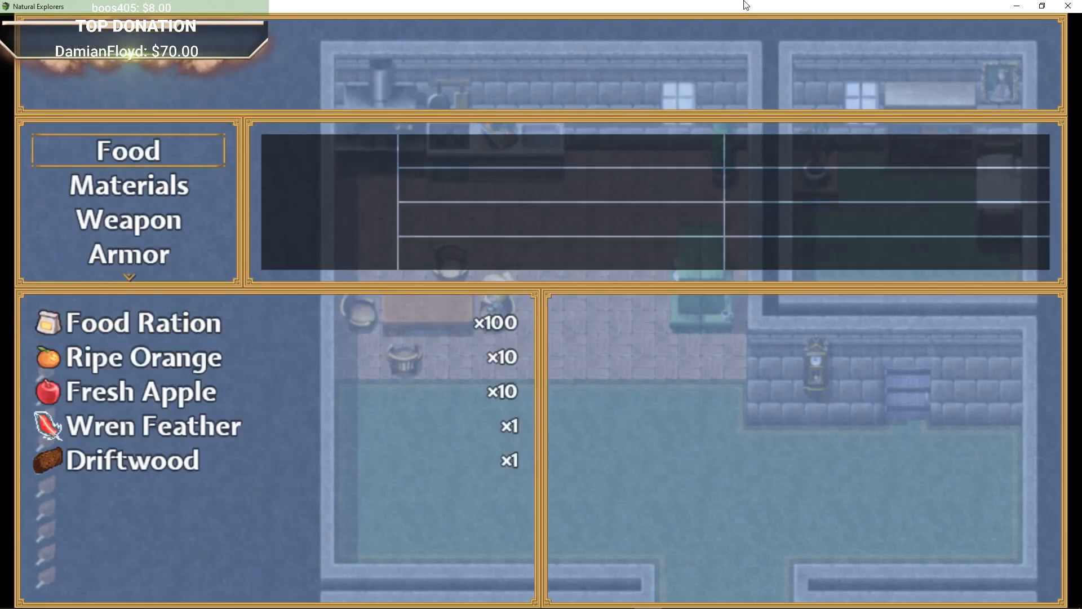
Use the Driftwood item from the Food inventory.
{"action": "key", "text": "Down"}
{"action": "key", "text": "Up"}
{"action": "key", "text": "Return"}
{"action": "key", "text": "Down"}
{"action": "key", "text": "Down"}
{"action": "key", "text": "Down"}
{"action": "key", "text": "Down"}
{"action": "key", "text": "Return"}
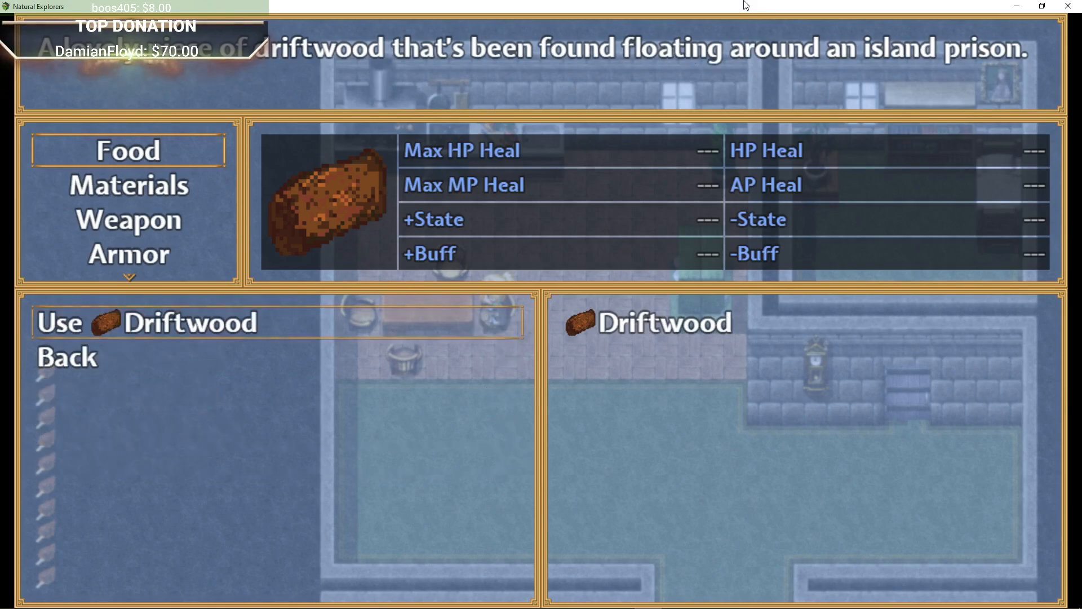
{"action": "key", "text": "Return"}
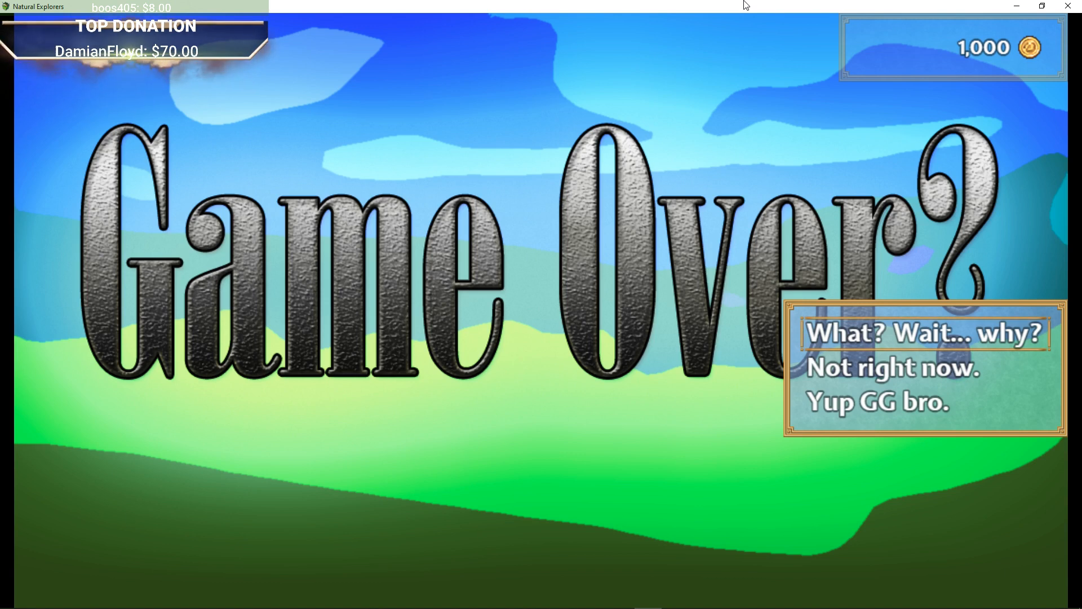
Answer the Game Over? prompt without ending the game and continue playing in the Home map.
{"action": "key", "text": "Down"}
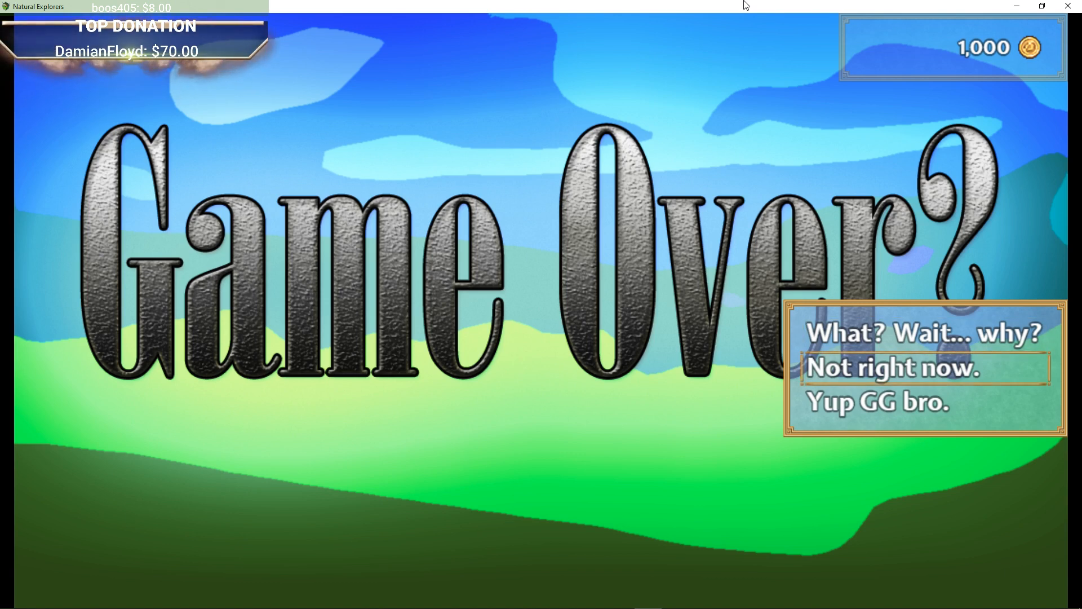
{"action": "key", "text": "Up"}
{"action": "key", "text": "Return"}
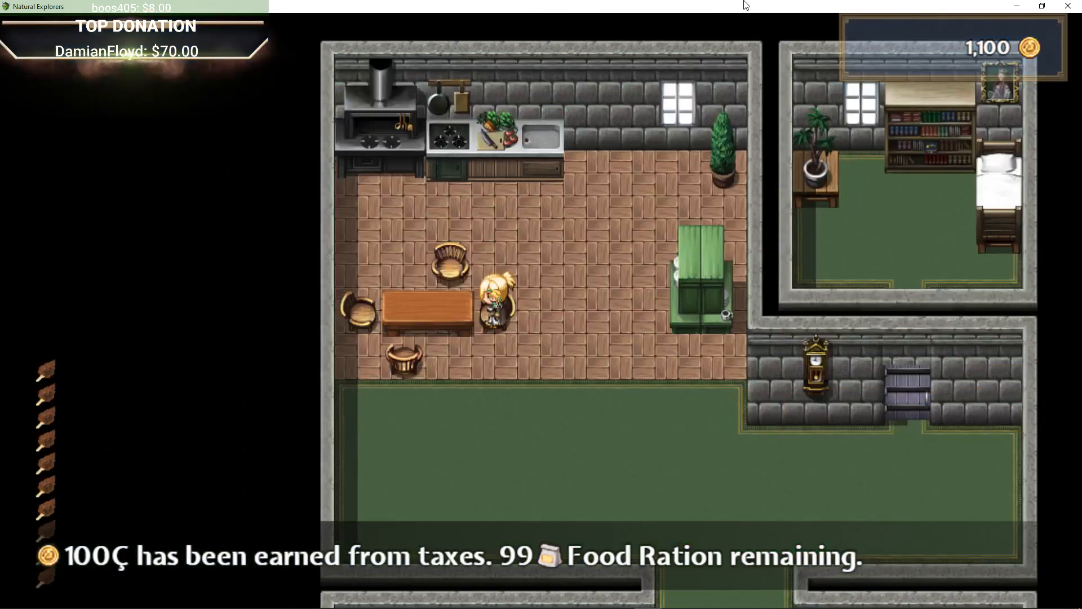
Check the Food inventory for remaining Driftwood and return to the main game menu.
{"action": "key", "text": "Down"}
{"action": "key", "text": "Escape"}
{"action": "key", "text": "Return"}
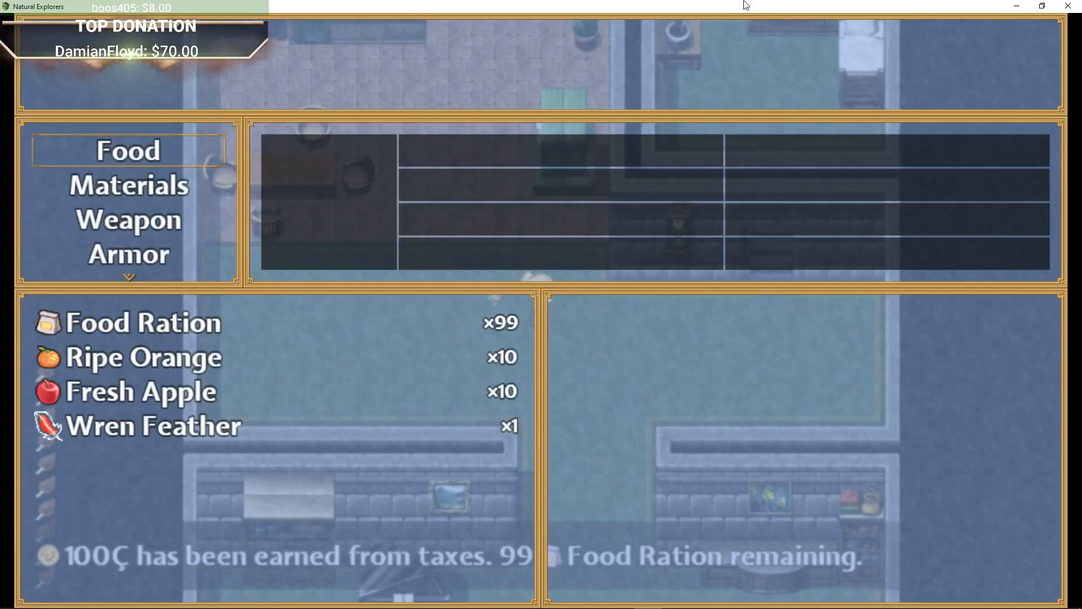
{"action": "key", "text": "Down"}
{"action": "key", "text": "Down"}
{"action": "key", "text": "Down"}
{"action": "key", "text": "Down"}
{"action": "key", "text": "Escape"}
{"action": "key", "text": "Escape"}
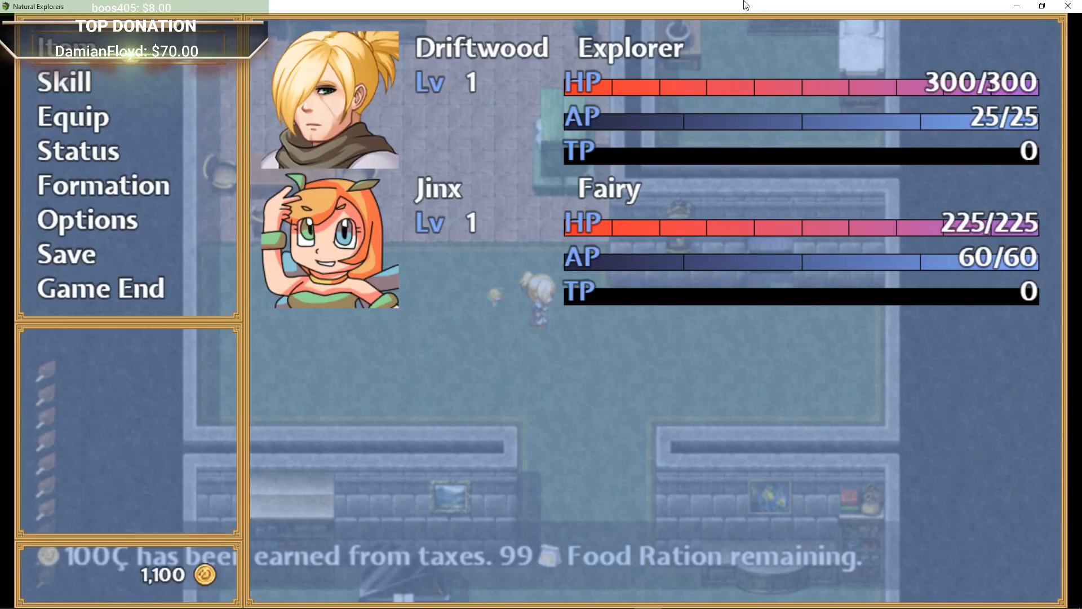
Walk the hero through the lower room of the Home map and up to the wooden counter.
{"action": "key", "text": "Down"}
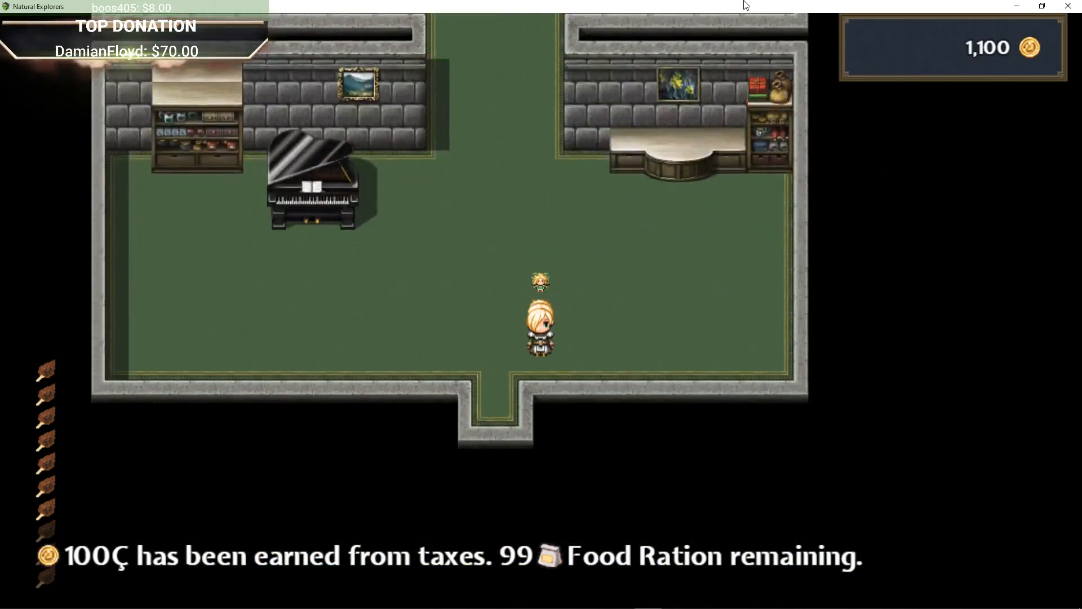
{"action": "key", "text": "Right"}
{"action": "key", "text": "Up"}
{"action": "key", "text": "Right"}
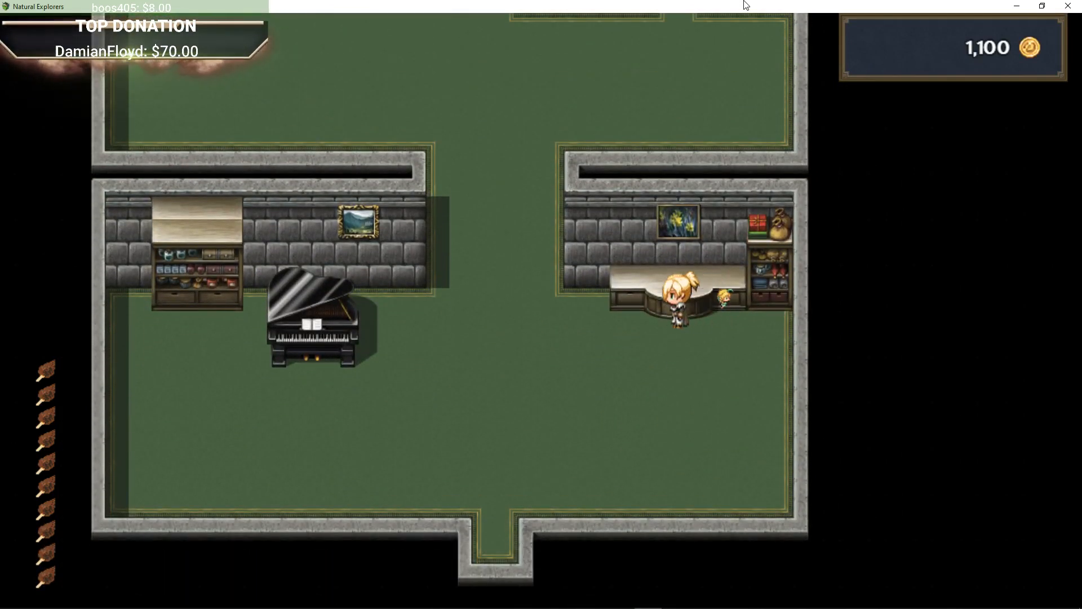
{"action": "key", "text": "Left"}
{"action": "key", "text": "Down"}
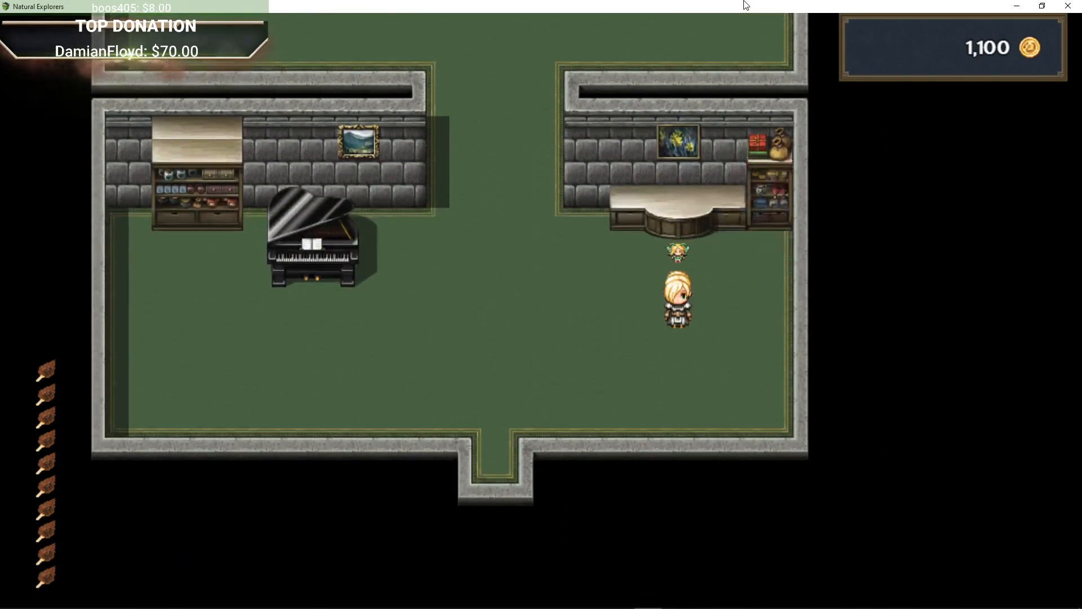
Walk to the piano, agree to play it, and quit playing.
{"action": "key", "text": "Left"}
{"action": "key", "text": "Up"}
{"action": "key", "text": "Return"}
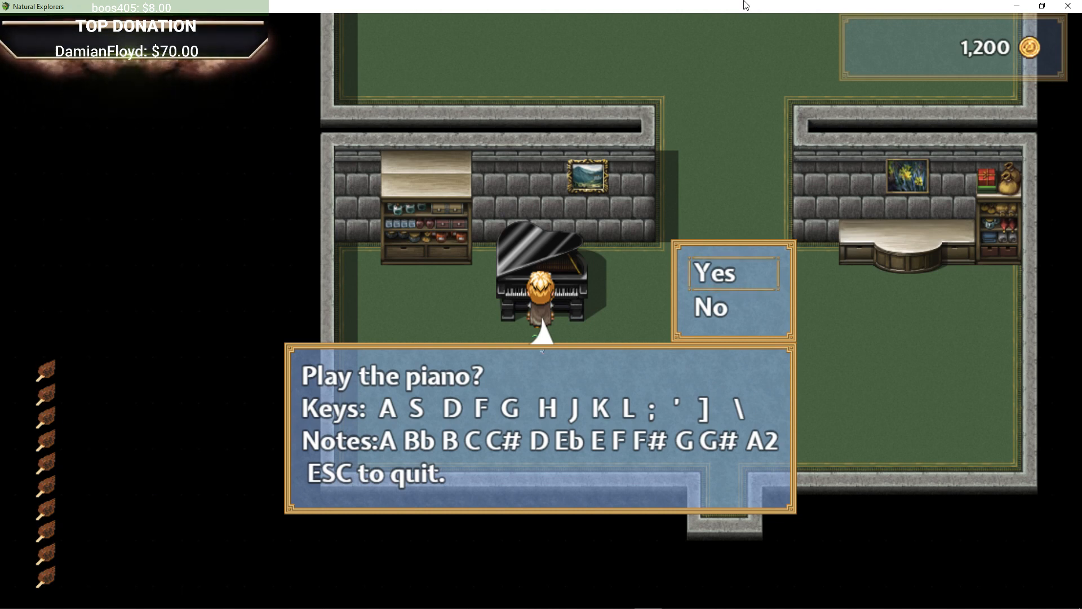
{"action": "key", "text": "Down"}
{"action": "key", "text": "Up"}
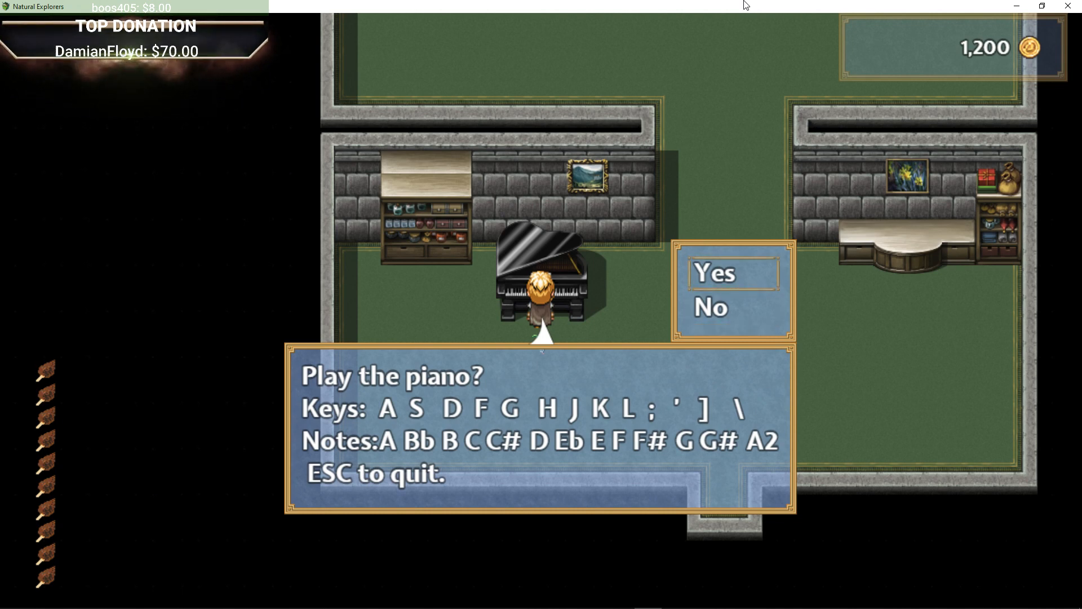
{"action": "key", "text": "Down"}
{"action": "key", "text": "Up"}
{"action": "key", "text": "Return"}
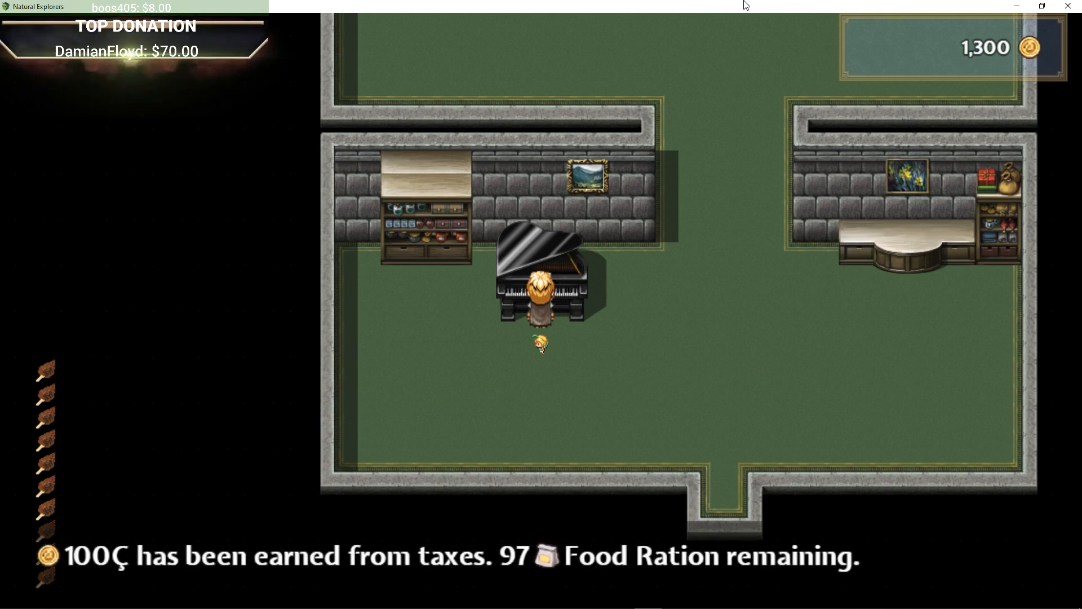
{"action": "key", "text": "Escape"}
{"action": "key", "text": "Up"}
{"action": "key", "text": "Up"}
{"action": "key", "text": "Escape"}
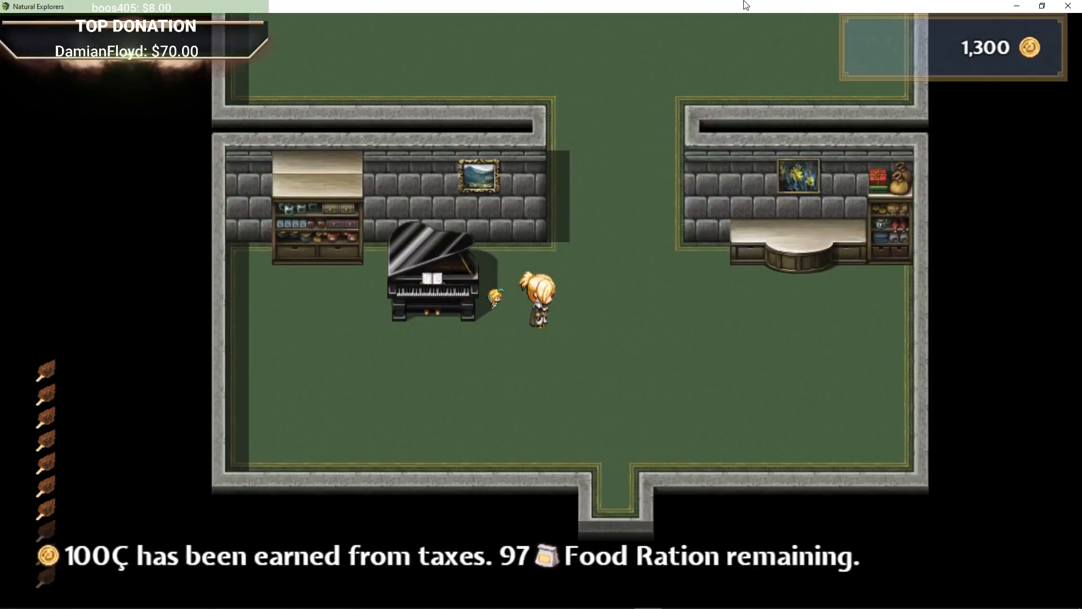
Leave the house for The Classroom and dismiss the welcome message from Teddy The Tutorial Bear.
{"action": "key", "text": "Right"}
{"action": "key", "text": "Down"}
{"action": "key", "text": "Left"}
{"action": "key", "text": "Down"}
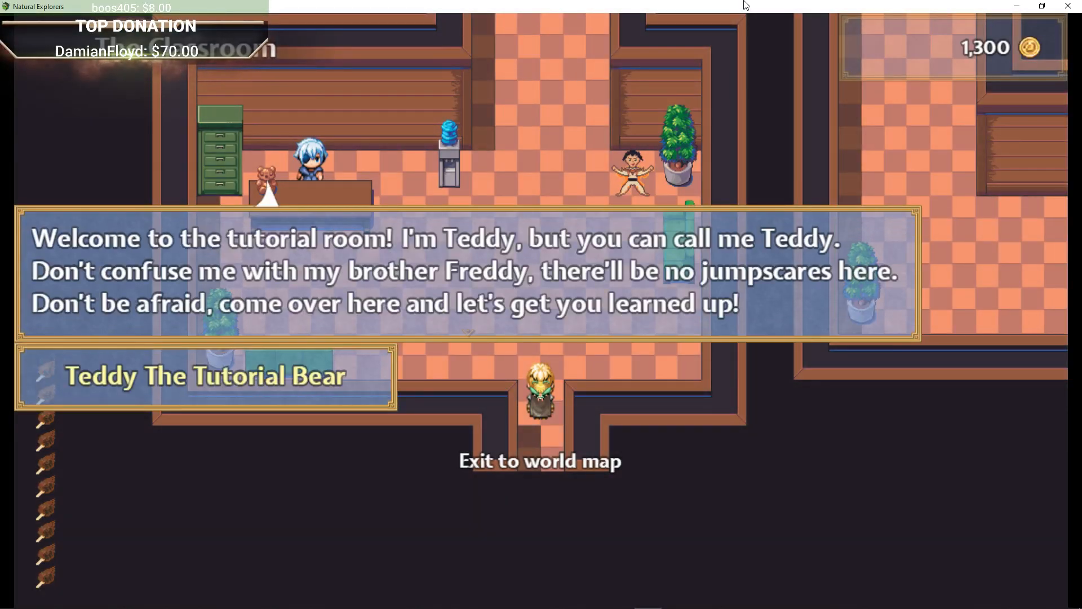
{"action": "key", "text": "Return"}
Walk to Teddy's desk in The Classroom and leave through the exit to the world map.
{"action": "key", "text": "Up"}
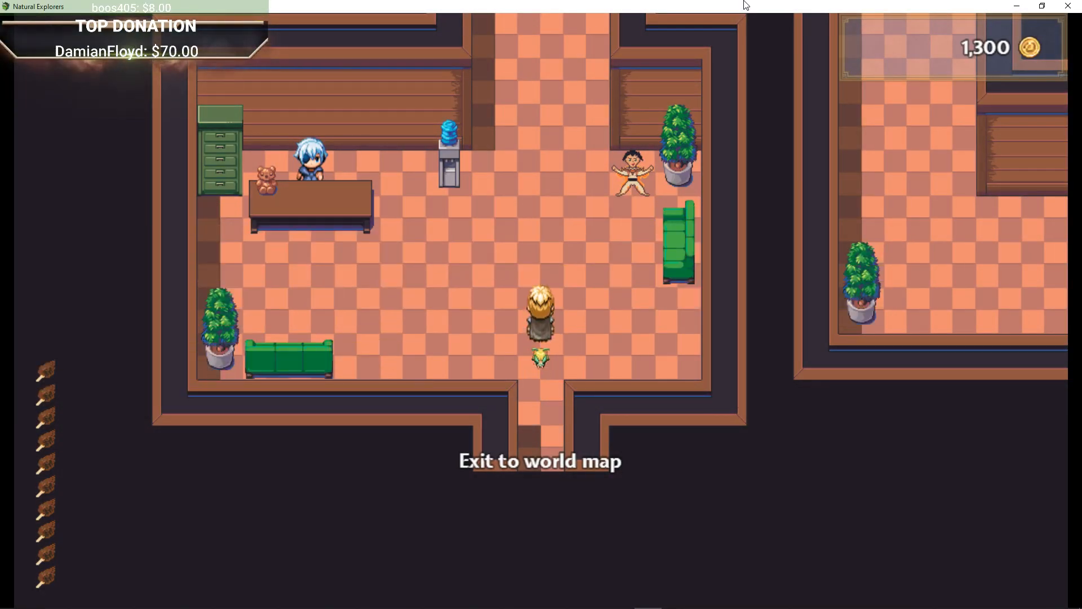
{"action": "key", "text": "Left"}
{"action": "key", "text": "Up"}
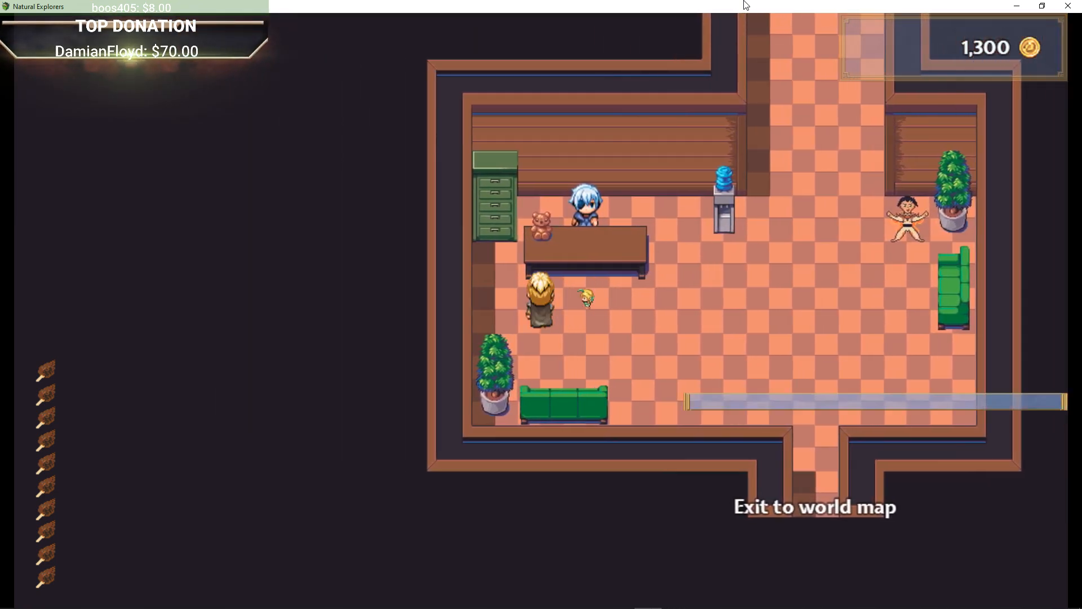
{"action": "key", "text": "Right"}
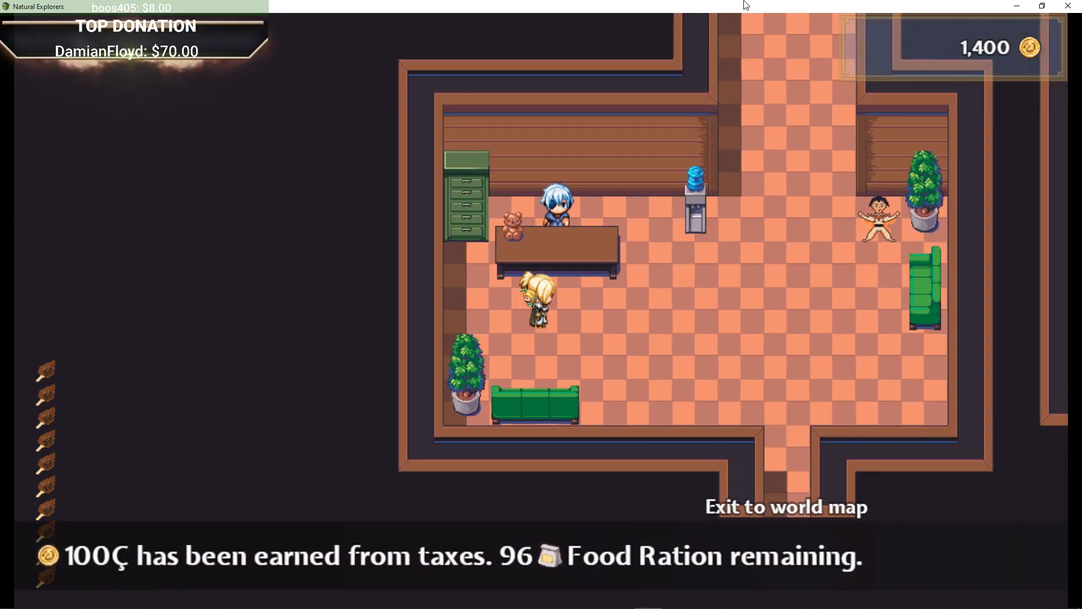
{"action": "key", "text": "Right"}
{"action": "key", "text": "Down"}
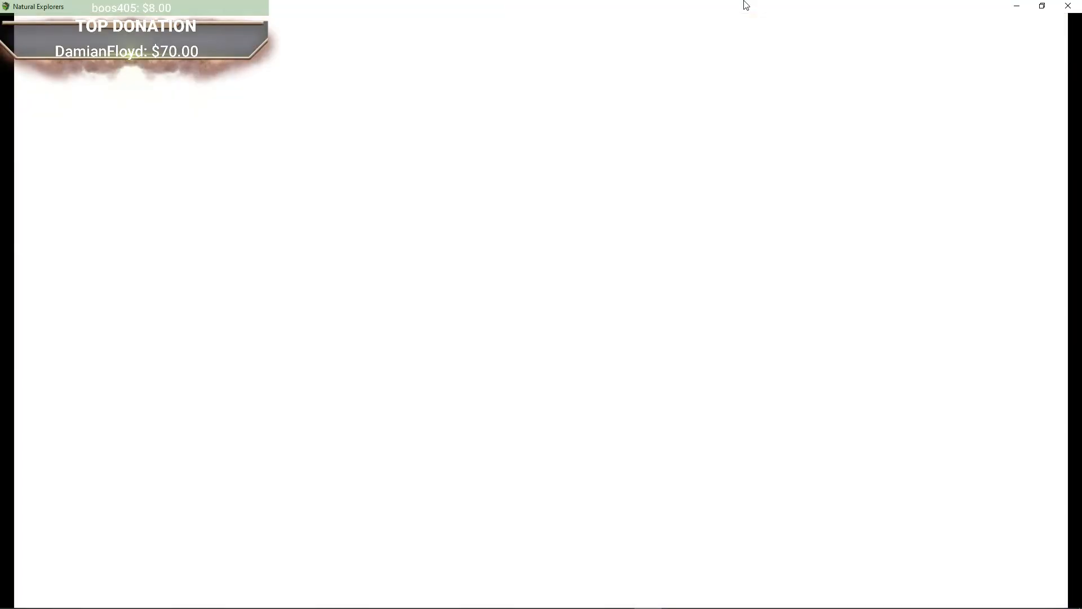
Travel south across the world map and enter Default Town through its gate.
{"action": "key", "text": "Down"}
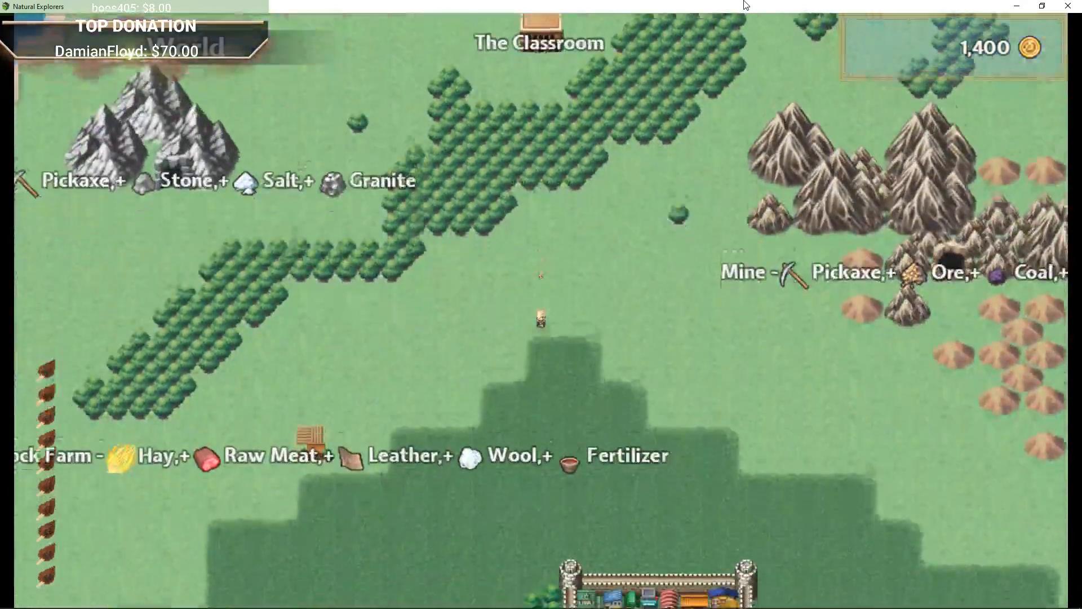
{"action": "key", "text": "Down"}
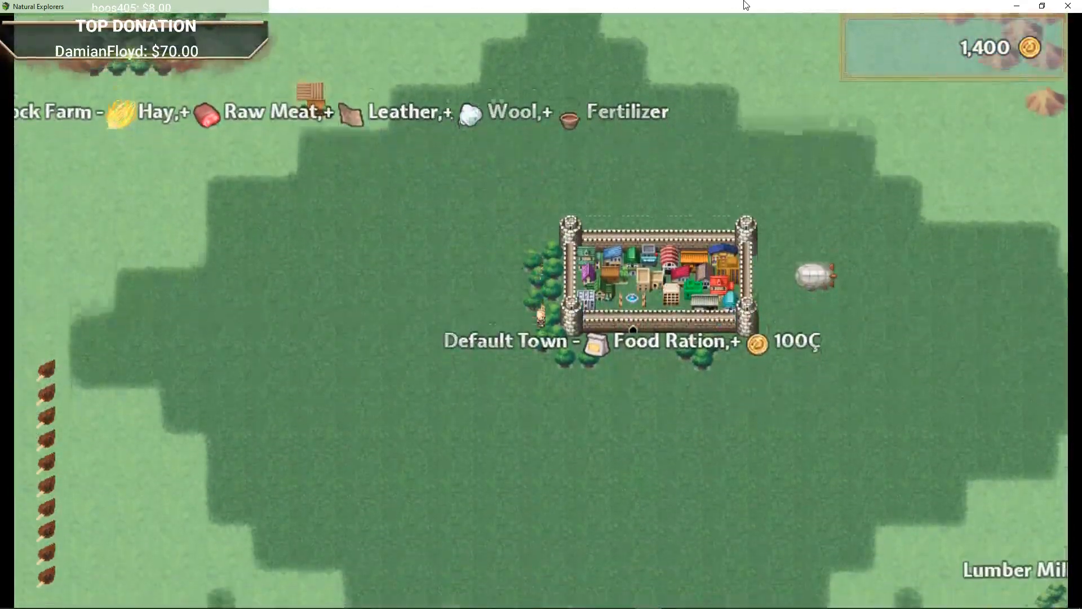
{"action": "key", "text": "Down"}
{"action": "key", "text": "Right"}
{"action": "key", "text": "Up"}
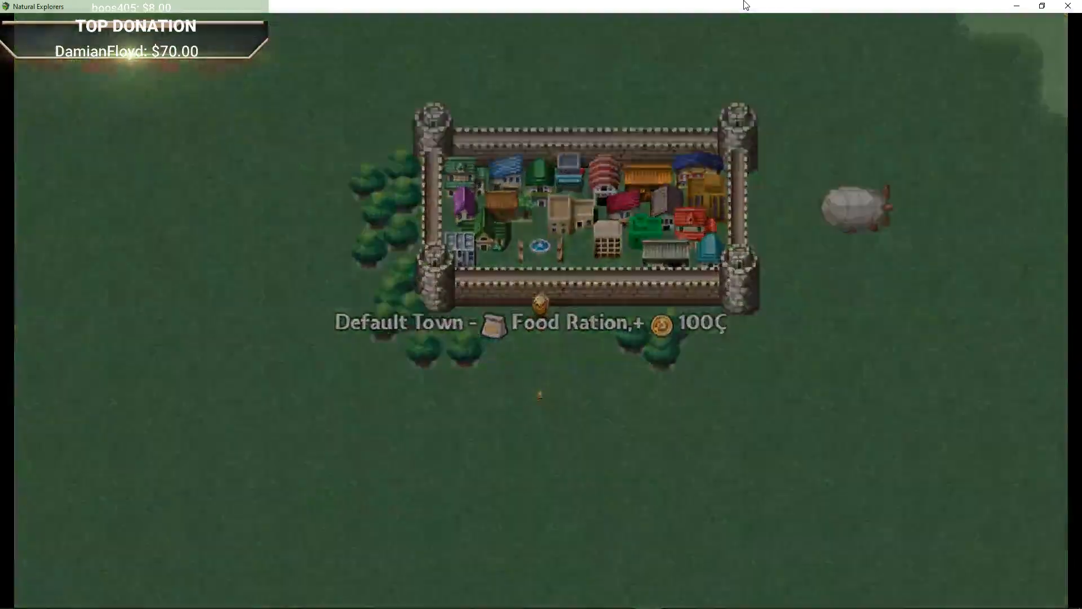
{"action": "key", "text": "Up"}
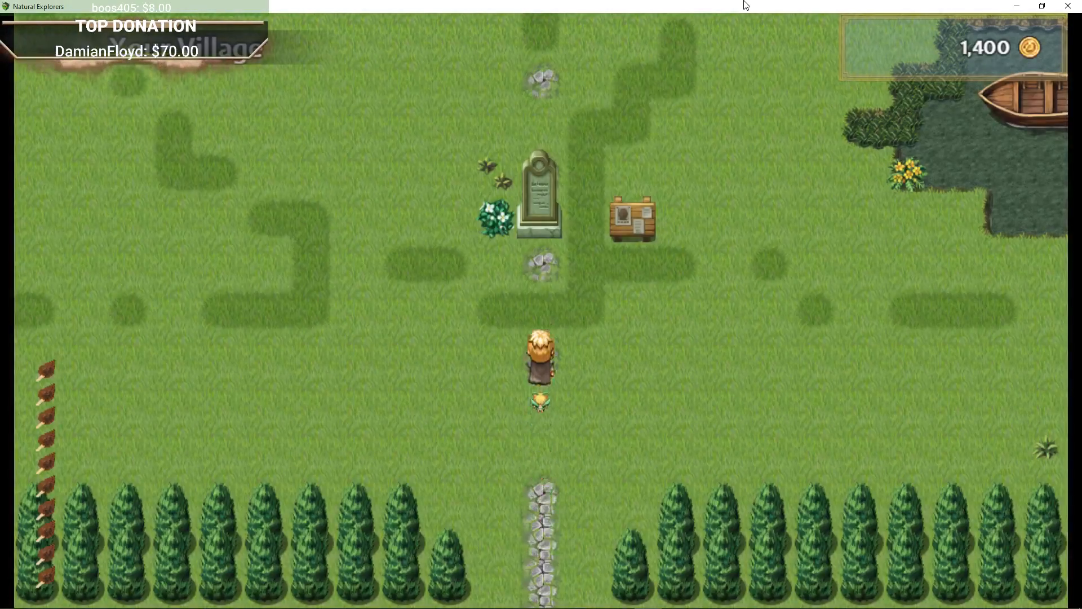
Walk to Snoozish the cupcake vendor beside the crates in the village and start a conversation.
{"action": "key", "text": "Up"}
{"action": "key", "text": "Left"}
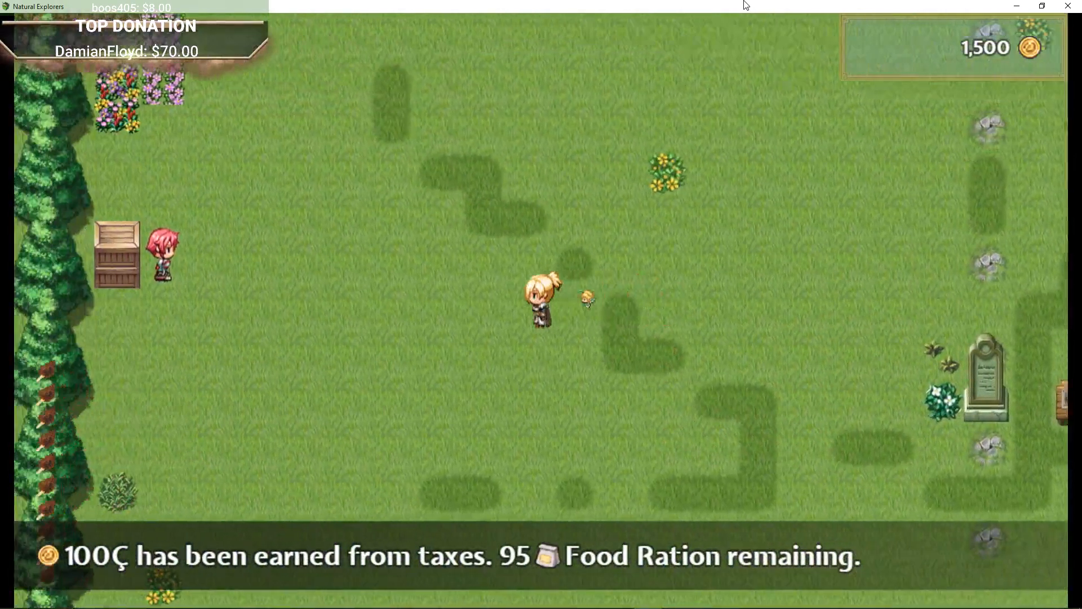
{"action": "key", "text": "Up"}
{"action": "key", "text": "Left"}
{"action": "key", "text": "Return"}
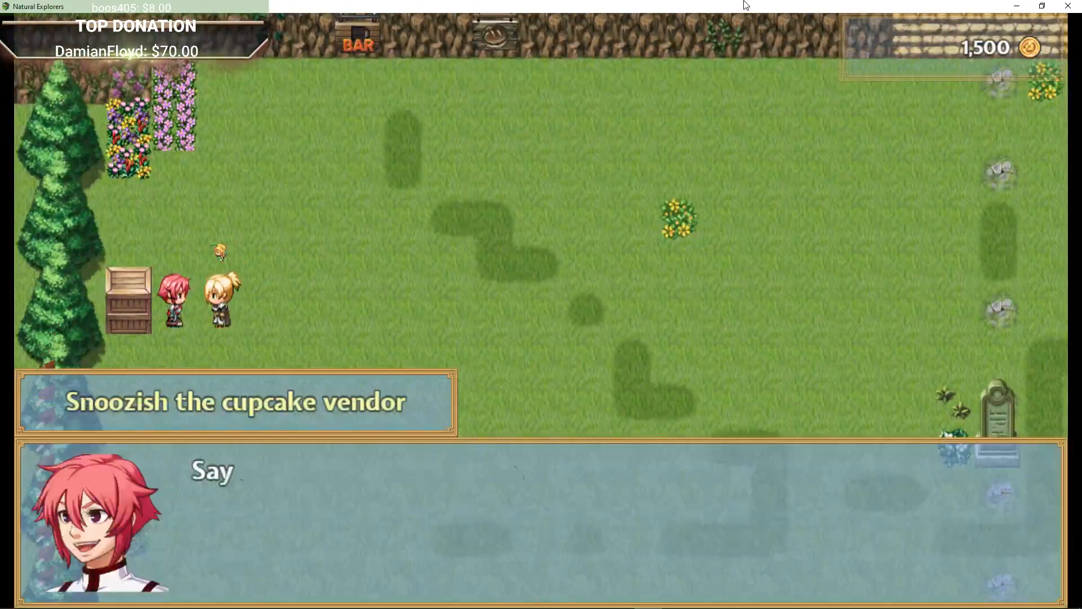
Advance the vendor's dialogue, buy three Weird Pink Cupcakes, and leave the shop.
{"action": "key", "text": "Return"}
{"action": "key", "text": "Return"}
{"action": "key", "text": "Return"}
{"action": "key", "text": "Return"}
{"action": "key", "text": "Return"}
{"action": "key", "text": "Return"}
{"action": "key", "text": "Return"}
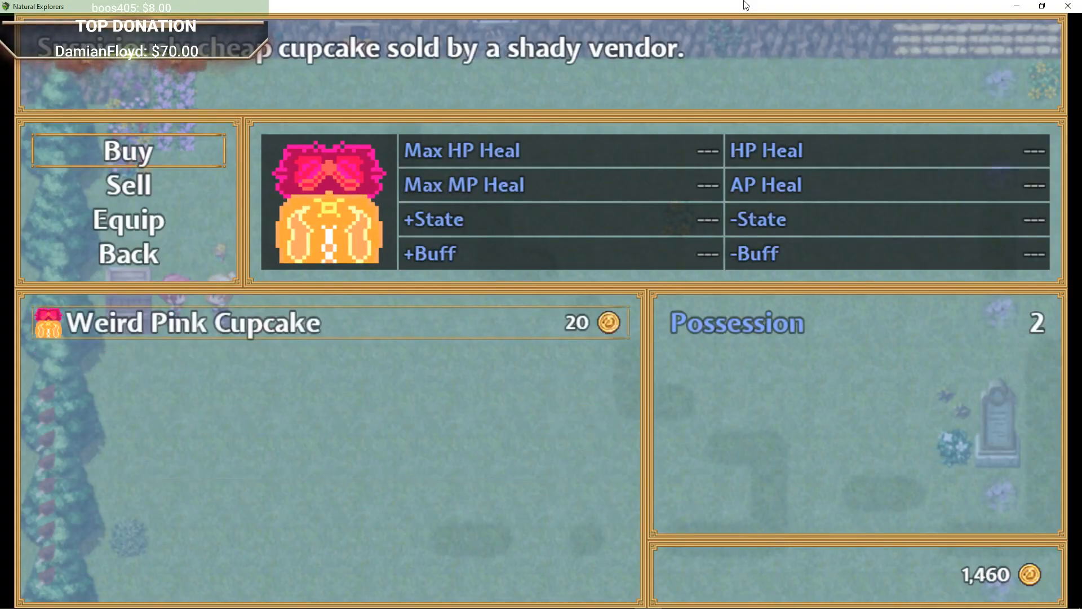
{"action": "key", "text": "Escape"}
{"action": "key", "text": "Escape"}
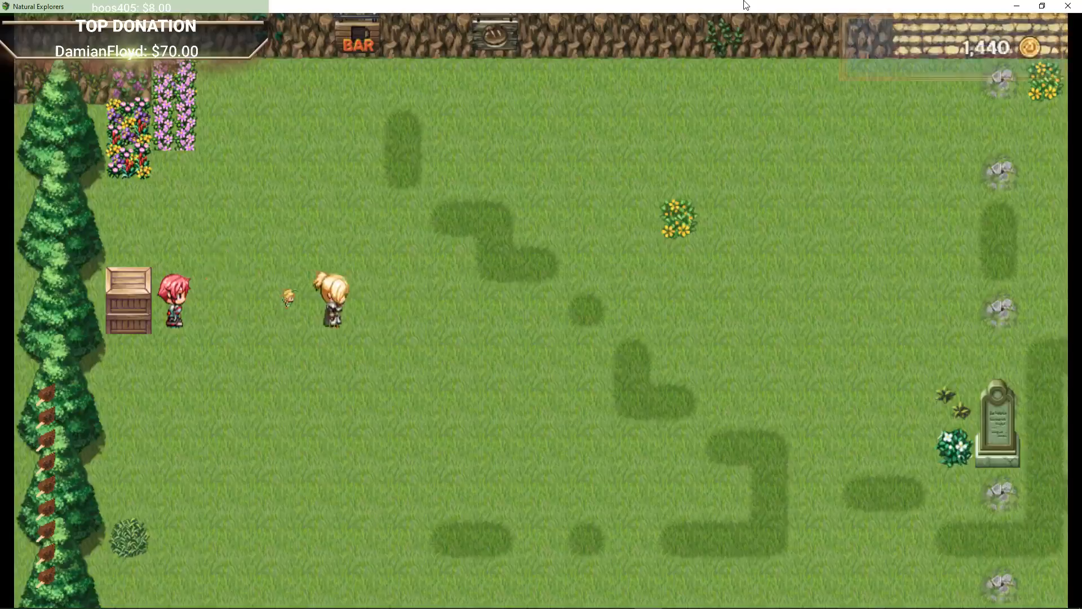
Consume one Weird Pink Cupcake from the Food inventory and dismiss the consumption message.
{"action": "key", "text": "Escape"}
{"action": "key", "text": "Return"}
{"action": "key", "text": "Down"}
{"action": "key", "text": "Up"}
{"action": "key", "text": "Return"}
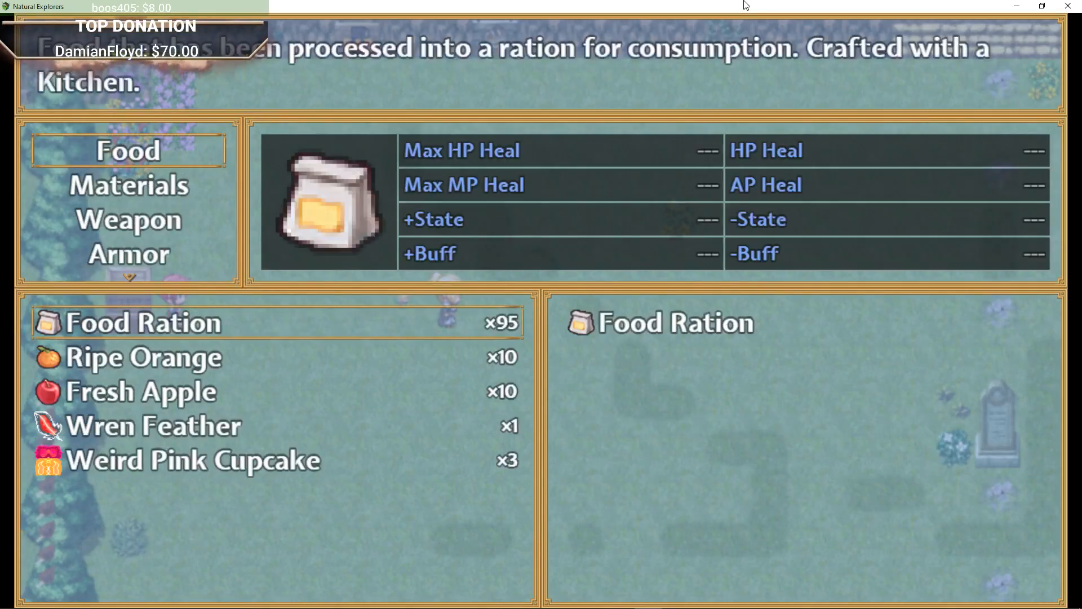
{"action": "key", "text": "Down"}
{"action": "key", "text": "Down"}
{"action": "key", "text": "Down"}
{"action": "key", "text": "Down"}
{"action": "key", "text": "Return"}
{"action": "key", "text": "Return"}
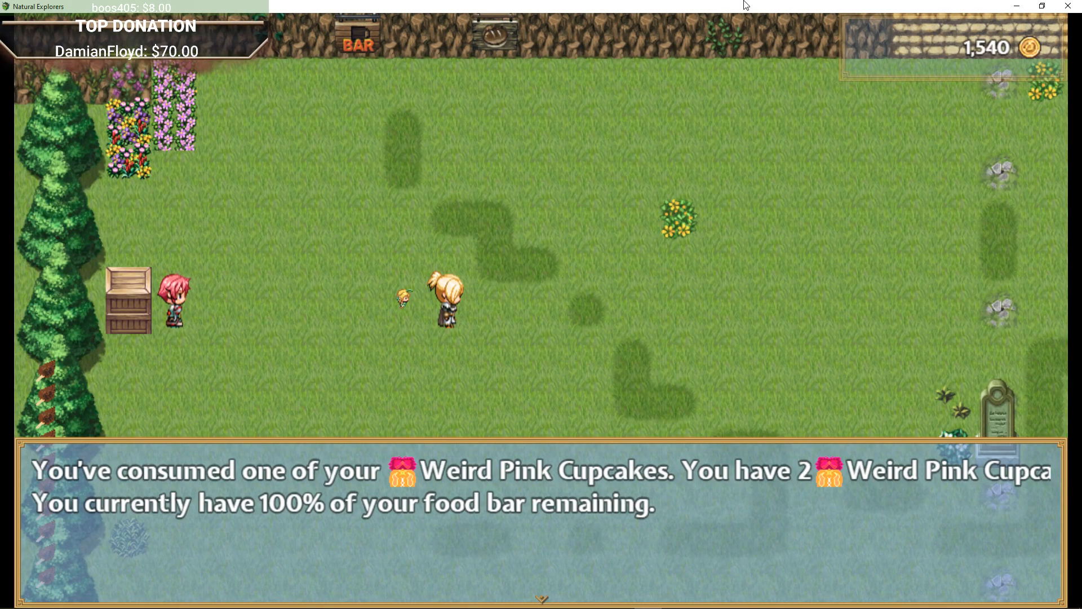
{"action": "key", "text": "Return"}
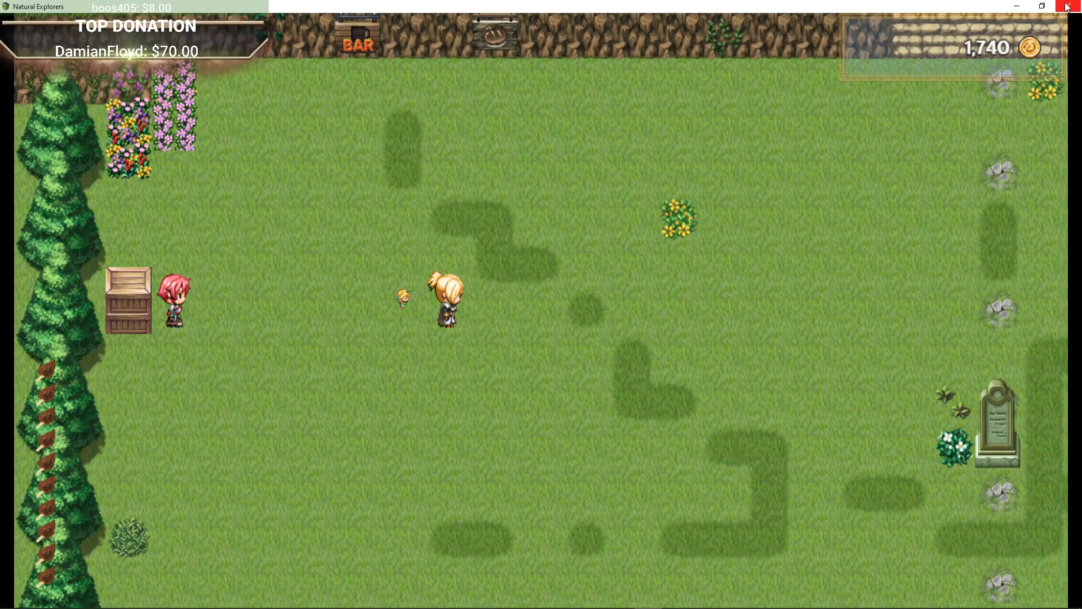
End the playtest and open the YEP_MessageCore plugin's settings to review its word wrap parameters.
{"action": "left_click", "coordinate": [1068, 7]}
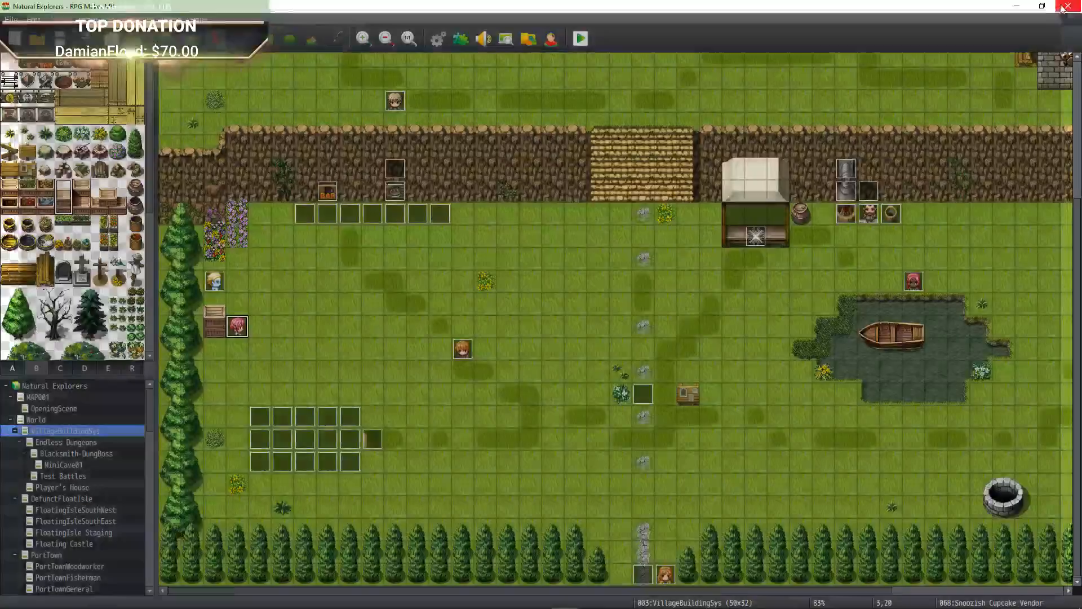
{"action": "left_click", "coordinate": [459, 38]}
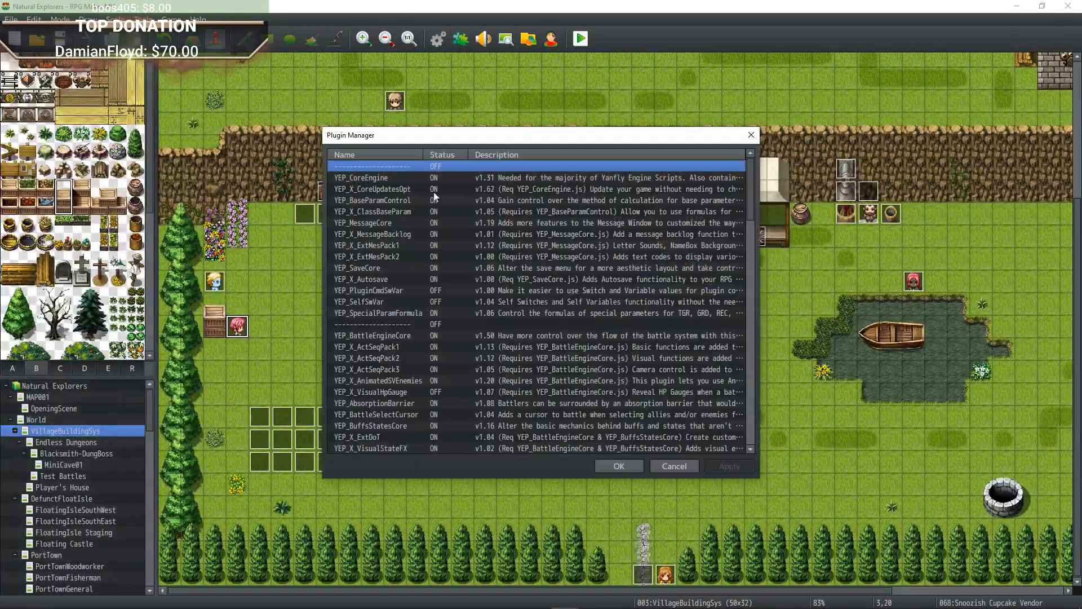
{"action": "double_click", "coordinate": [393, 218]}
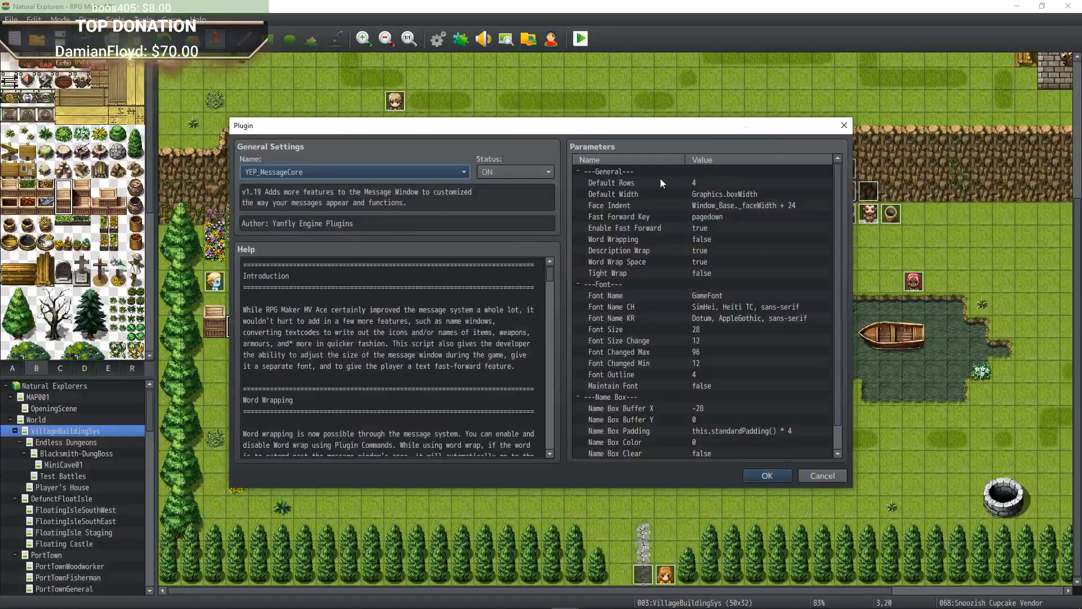
{"action": "scroll", "coordinate": [670, 219], "scroll_direction": "down", "scroll_amount": 2}
{"action": "scroll", "coordinate": [668, 221], "scroll_direction": "up", "scroll_amount": 2}
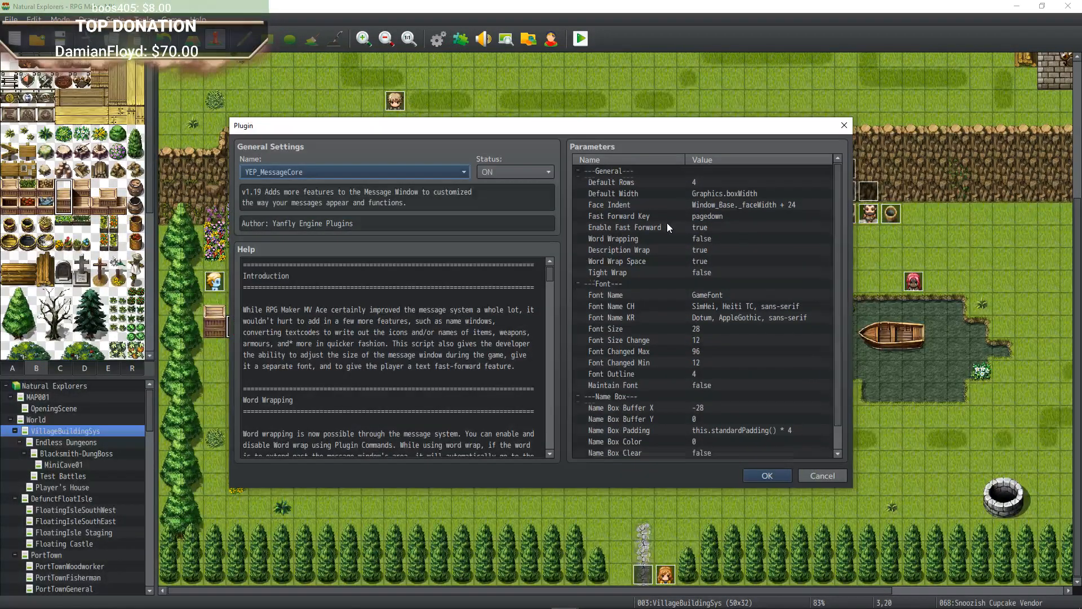
{"action": "scroll", "coordinate": [668, 224], "scroll_direction": "down", "scroll_amount": 2}
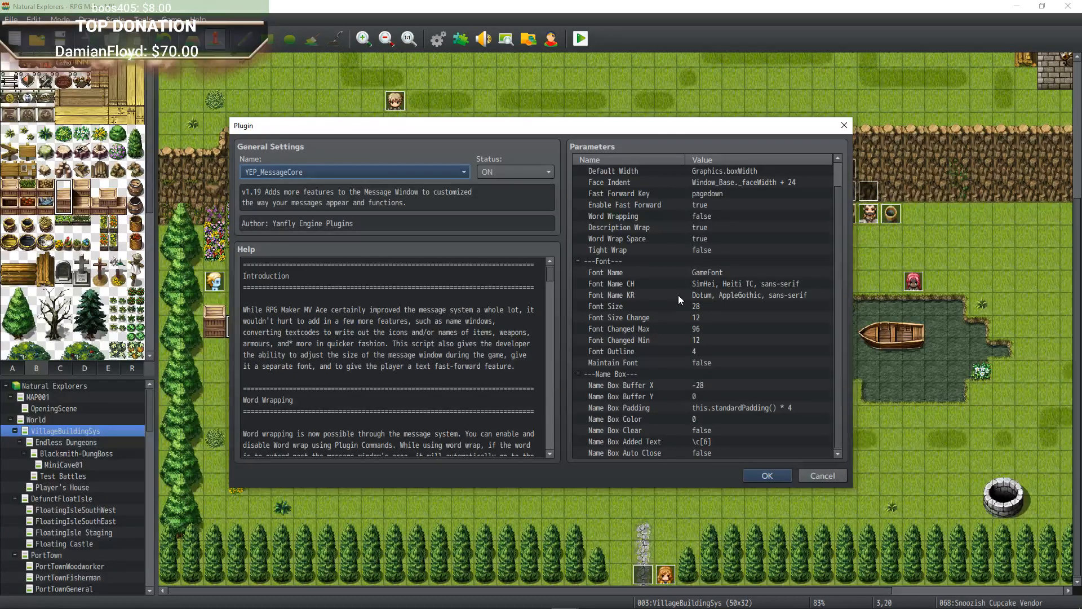
{"action": "scroll", "coordinate": [676, 278], "scroll_direction": "up", "scroll_amount": 1}
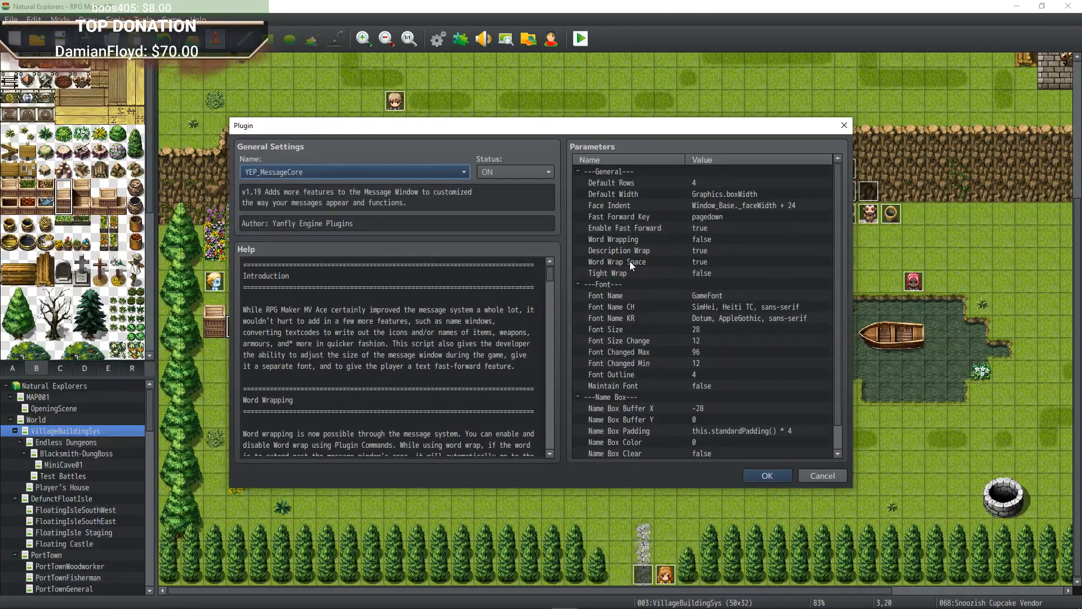
Set Word Wrapping and Tight Wrap to true in YEP_MessageCore and save the plugin changes.
{"action": "double_click", "coordinate": [684, 240]}
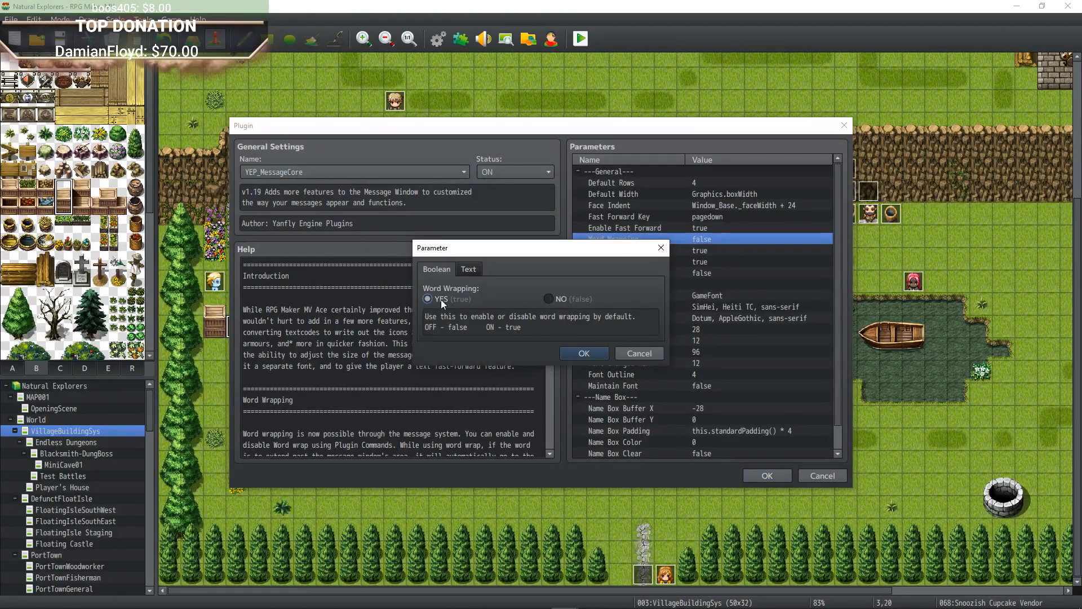
{"action": "left_click", "coordinate": [590, 352]}
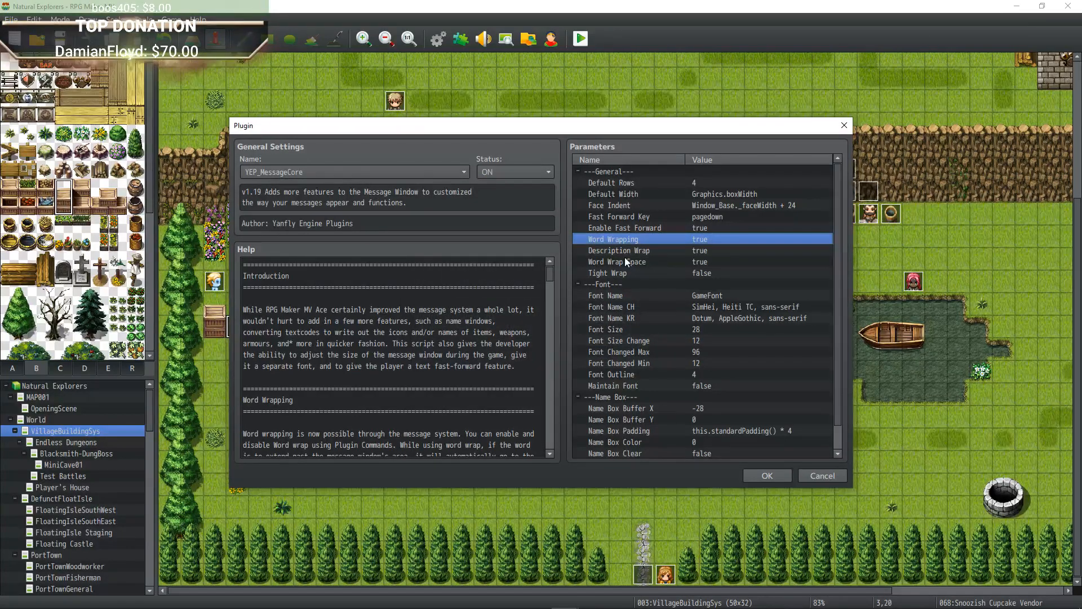
{"action": "left_click", "coordinate": [645, 252]}
{"action": "left_click", "coordinate": [640, 264]}
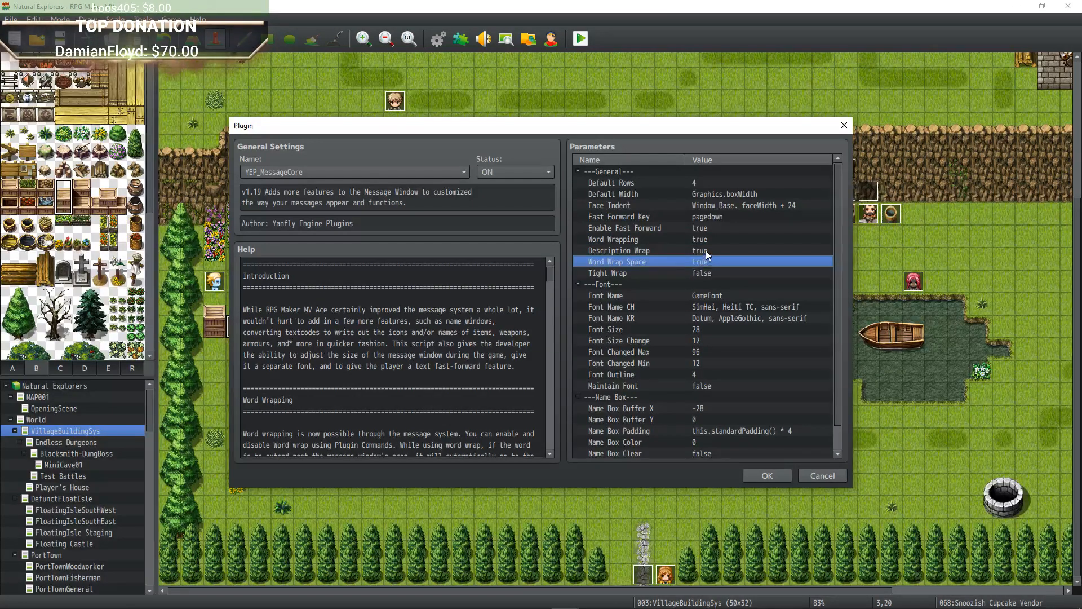
{"action": "left_click", "coordinate": [611, 274]}
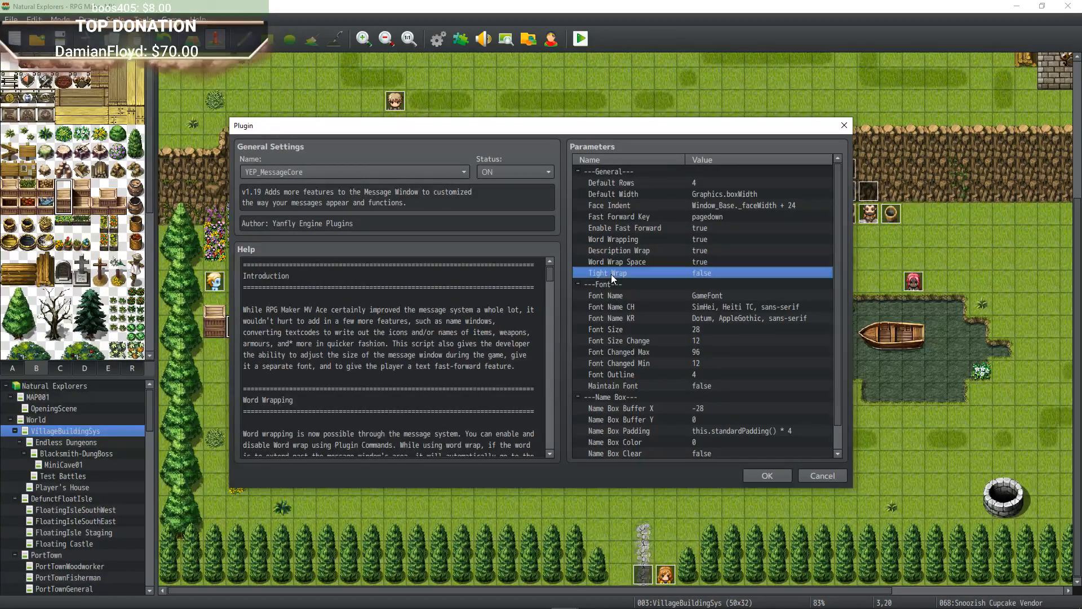
{"action": "double_click", "coordinate": [642, 272]}
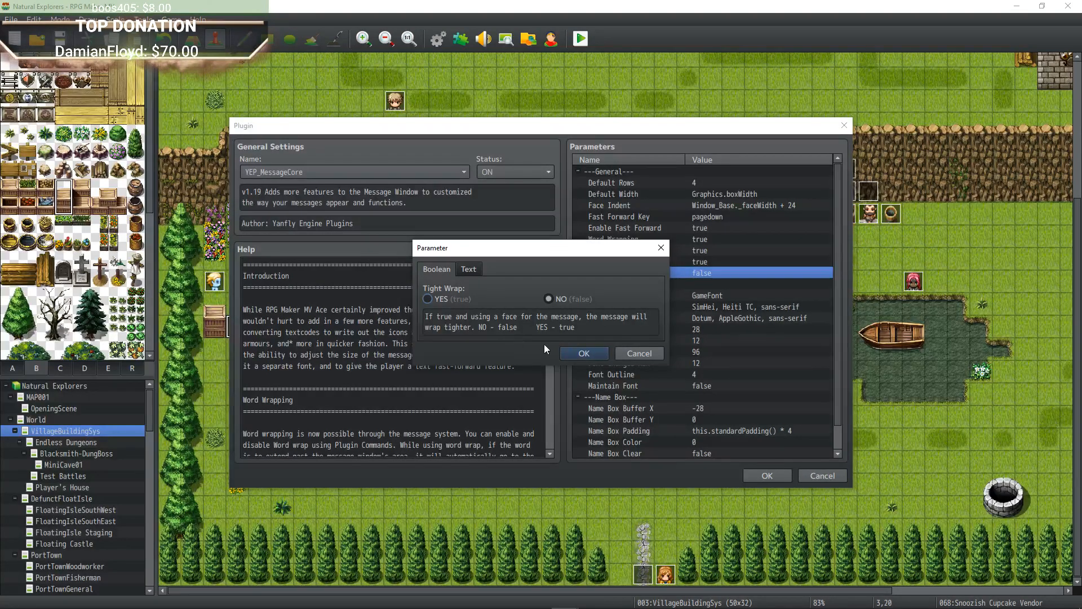
{"action": "left_click", "coordinate": [451, 300]}
{"action": "left_click", "coordinate": [587, 354]}
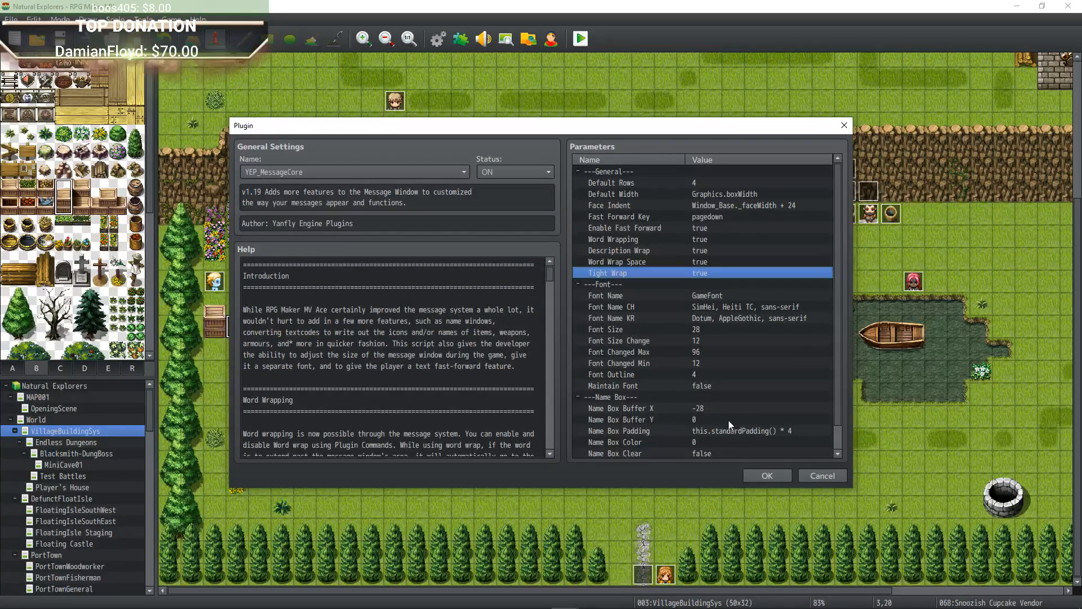
{"action": "left_click", "coordinate": [758, 475]}
{"action": "left_click", "coordinate": [615, 466]}
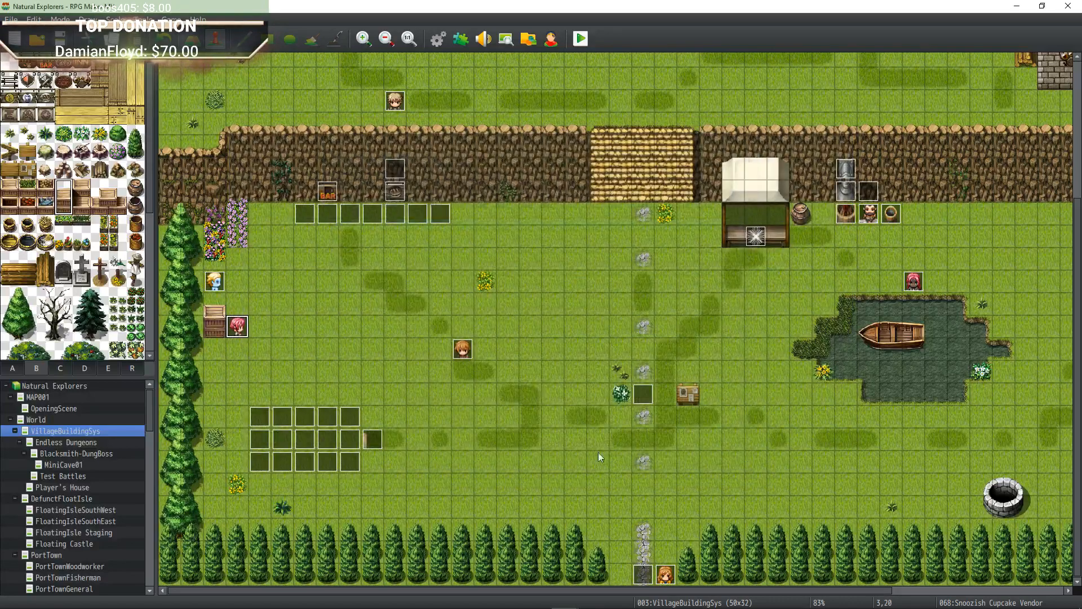
Launch a playtest, start a new game and choose Edmond as the playable character.
{"action": "left_click", "coordinate": [581, 39]}
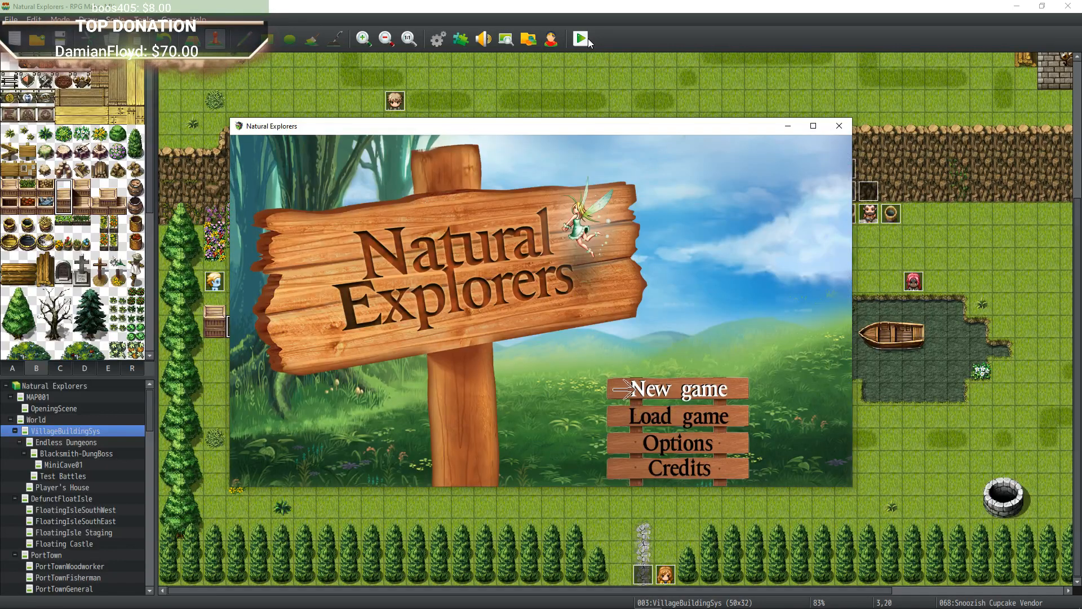
{"action": "key", "text": "Return"}
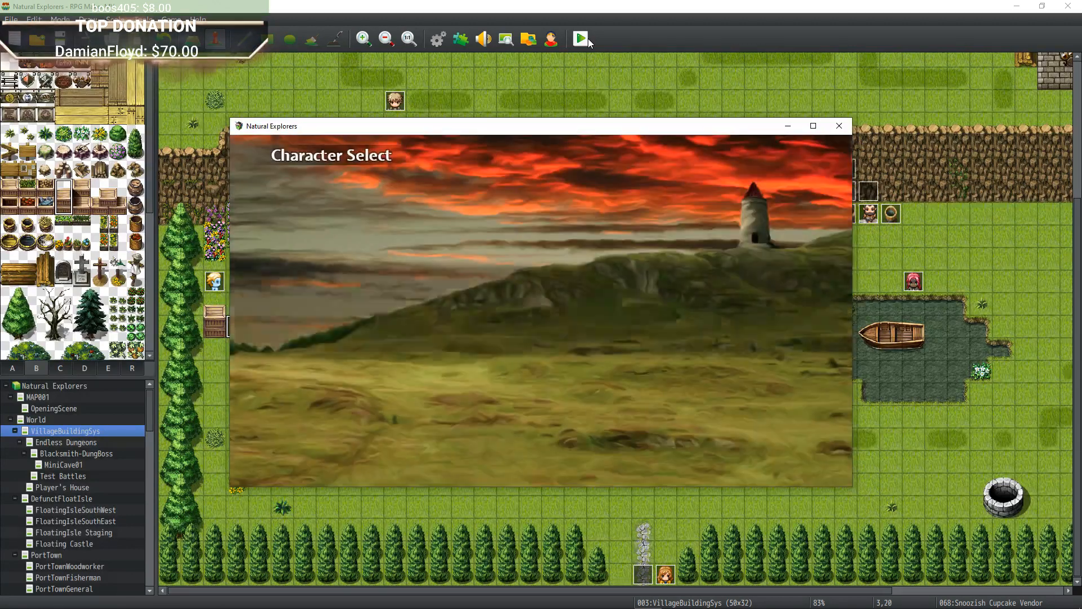
{"action": "key", "text": "Return"}
{"action": "key", "text": "Return"}
{"action": "key", "text": "Return"}
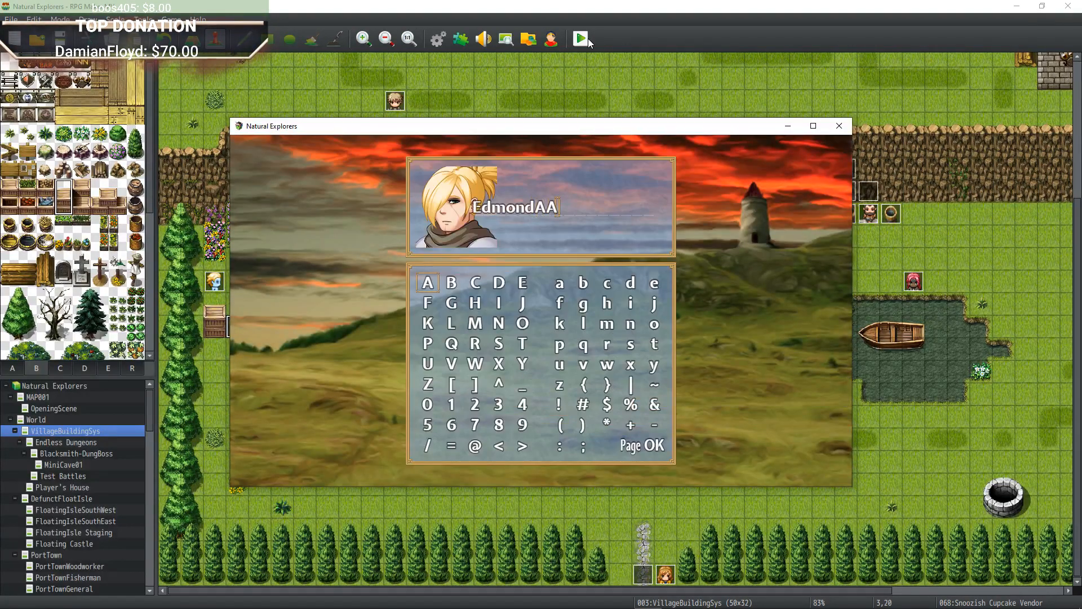
Complete the character naming and advance the opening messages through Jinx joining the party.
{"action": "key", "text": "Return"}
{"action": "key", "text": "Return"}
{"action": "key", "text": "Return"}
{"action": "key", "text": "Return"}
{"action": "key", "text": "shift"}
{"action": "key", "text": "Return"}
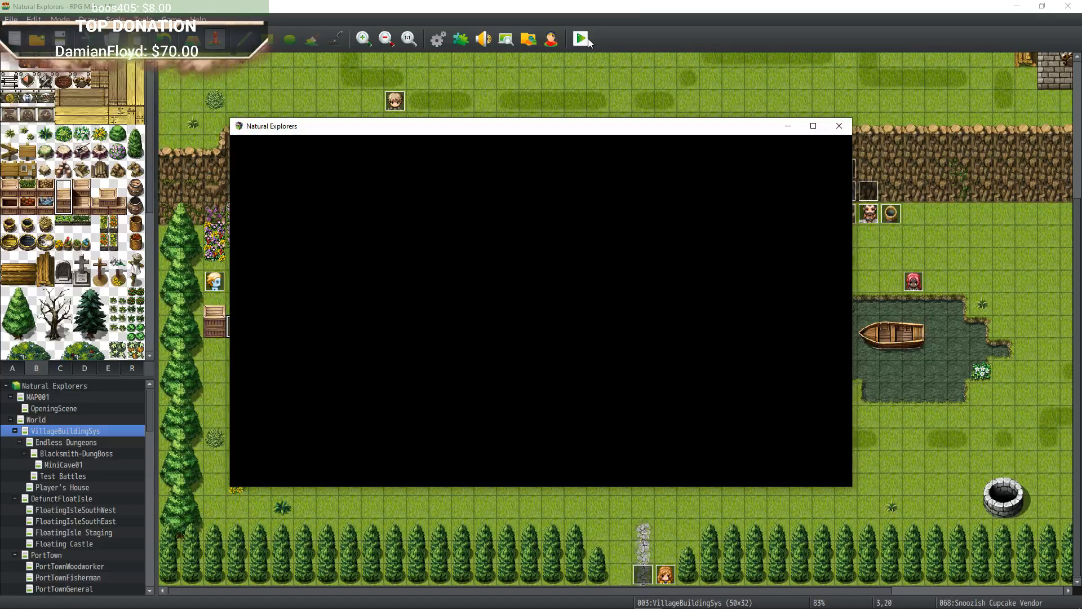
{"action": "key", "text": "Return"}
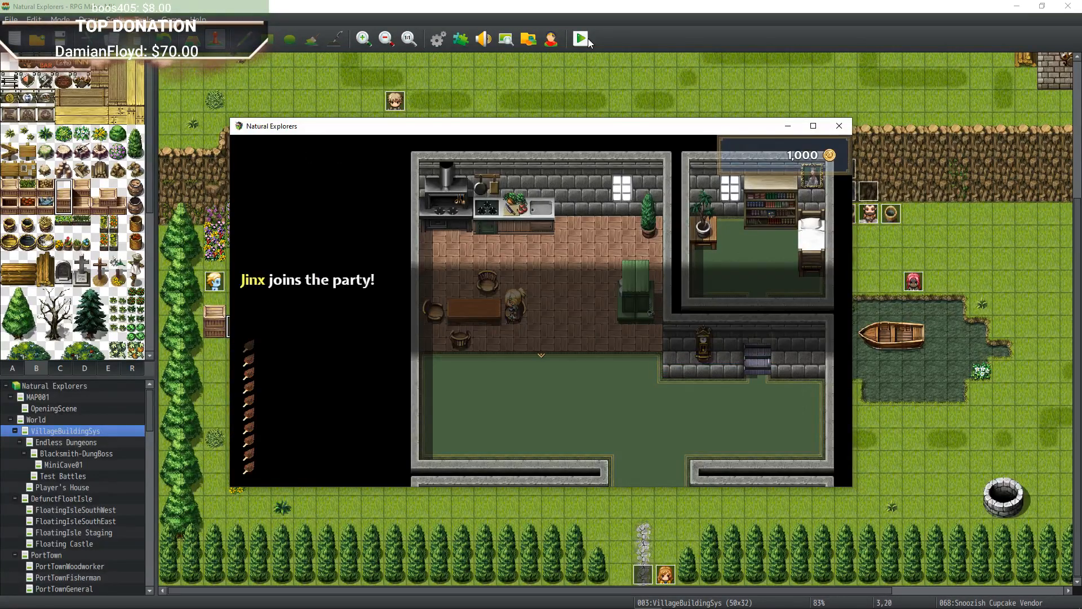
{"action": "key", "text": "Return"}
Walk south through the house and go through its exit into The Classroom.
{"action": "key", "text": "Down"}
{"action": "key", "text": "Right"}
{"action": "key", "text": "Down"}
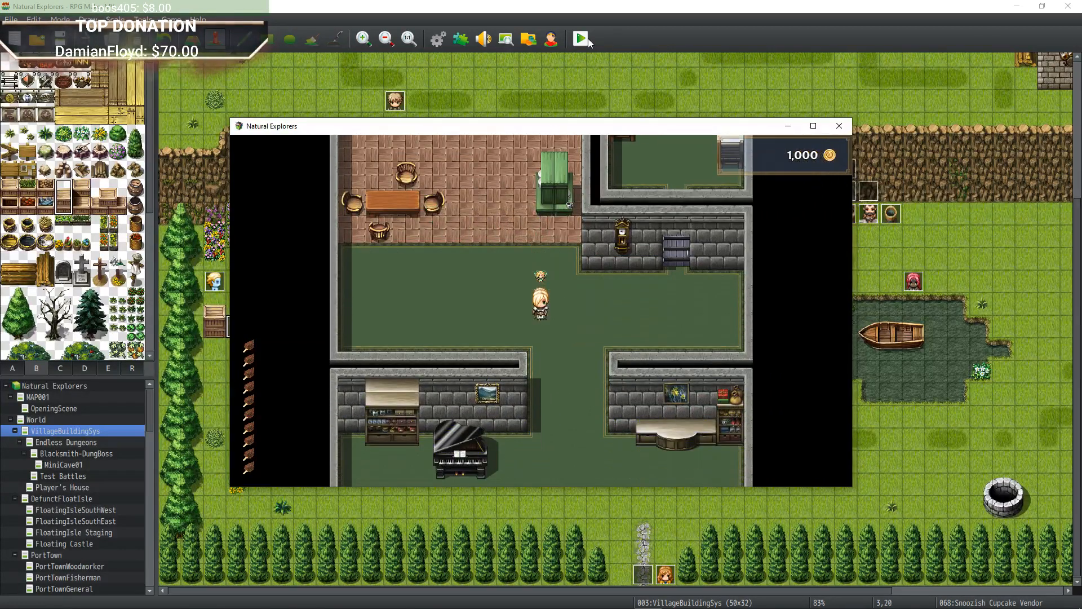
{"action": "key", "text": "Down"}
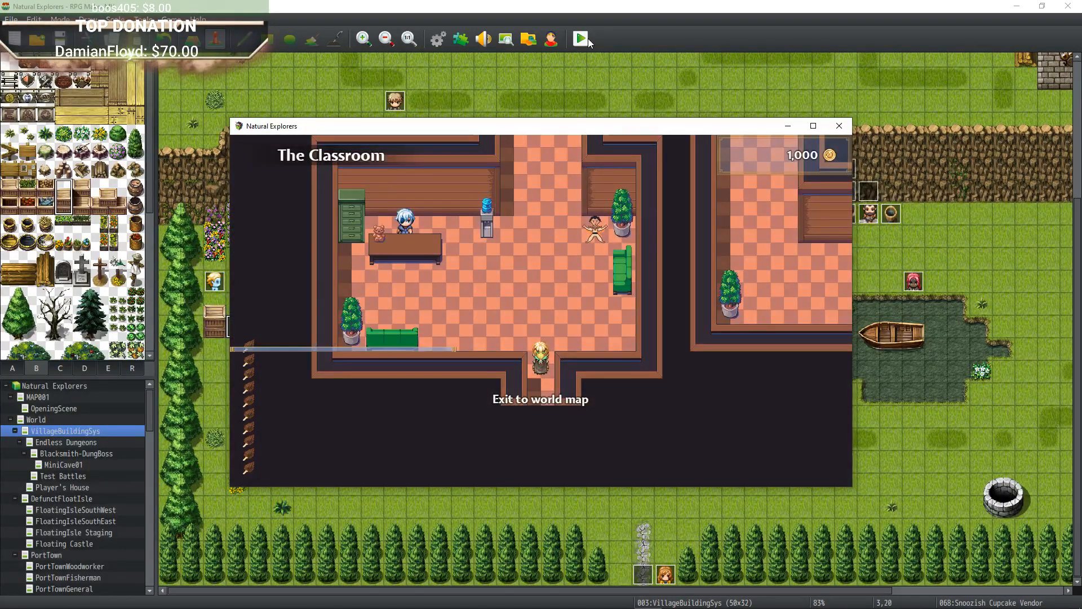
{"action": "key", "text": "Return"}
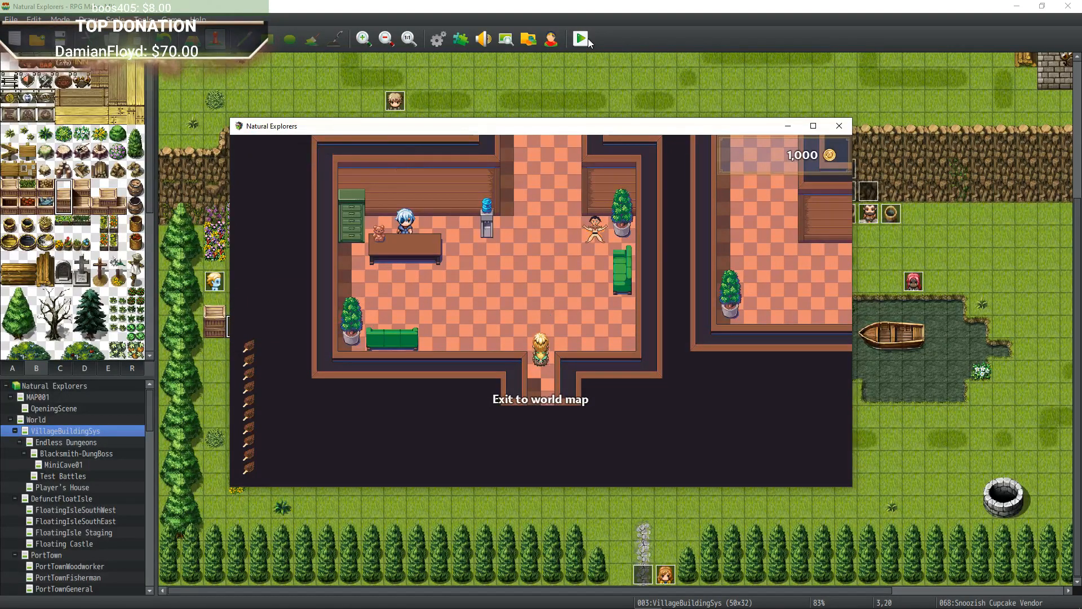
Approach Teddy's desk in the classroom, open the conversation choices and dismiss the dialogue.
{"action": "key", "text": "Up"}
{"action": "key", "text": "Left"}
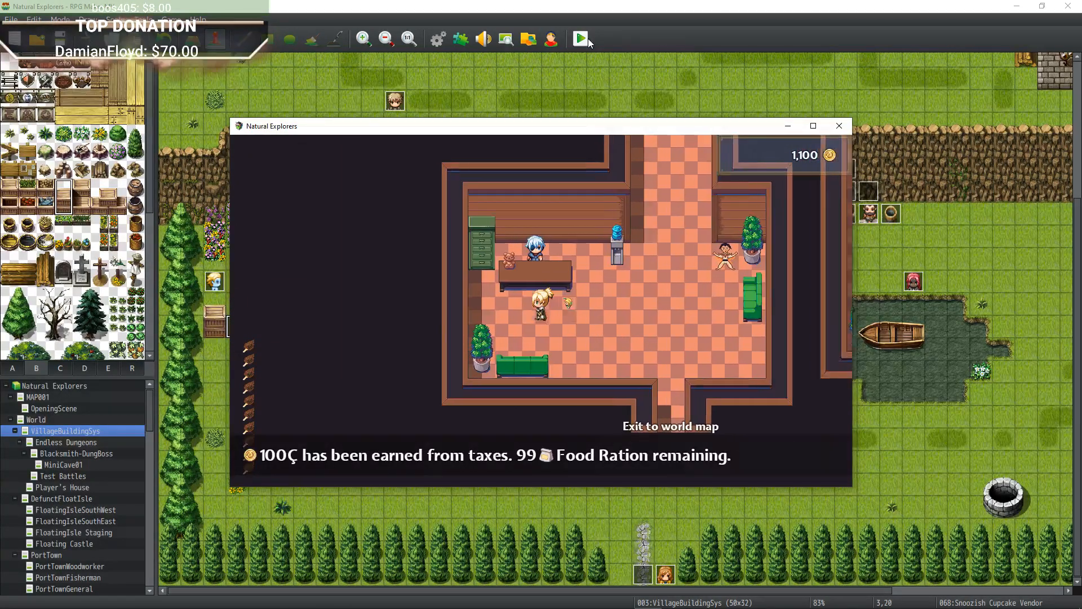
{"action": "key", "text": "Up"}
{"action": "key", "text": "Return"}
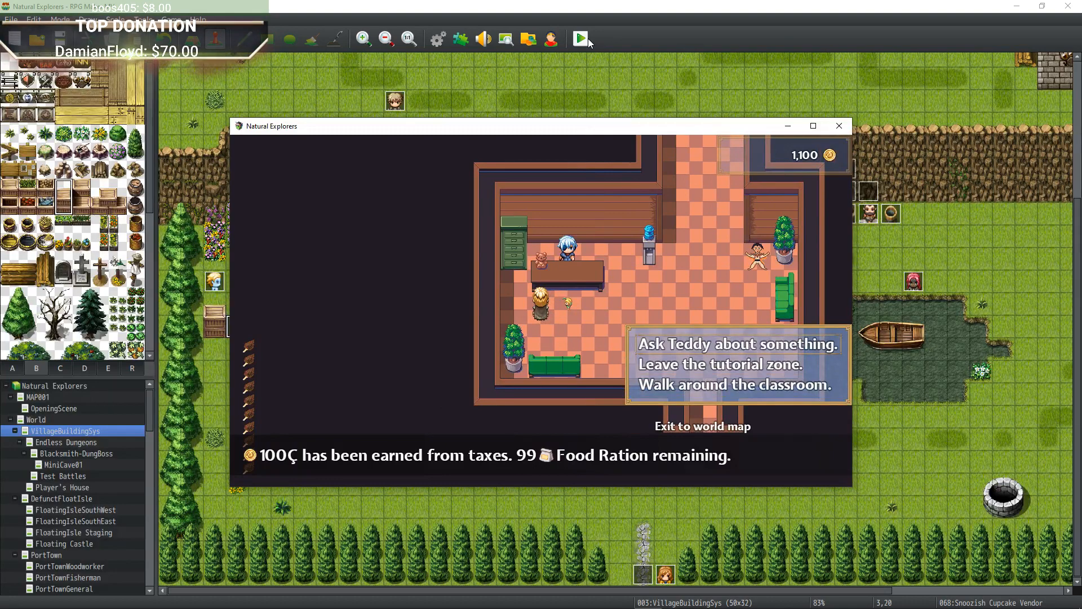
{"action": "key", "text": "Return"}
{"action": "key", "text": "Escape"}
Leave The Classroom for the world map and travel south into Default Town.
{"action": "key", "text": "Right"}
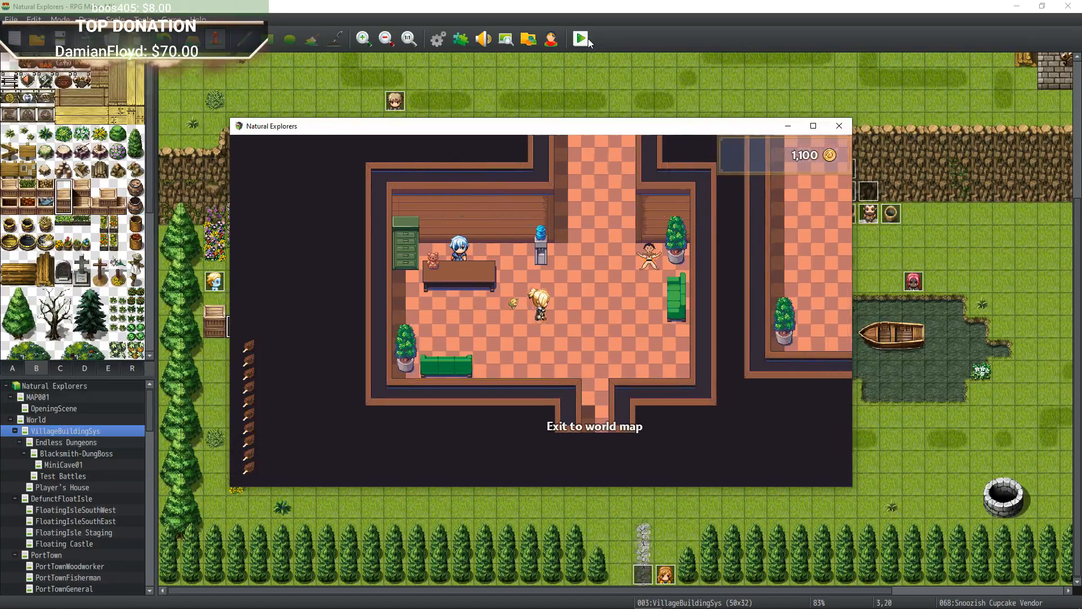
{"action": "key", "text": "Down"}
{"action": "key", "text": "Right"}
{"action": "key", "text": "Down"}
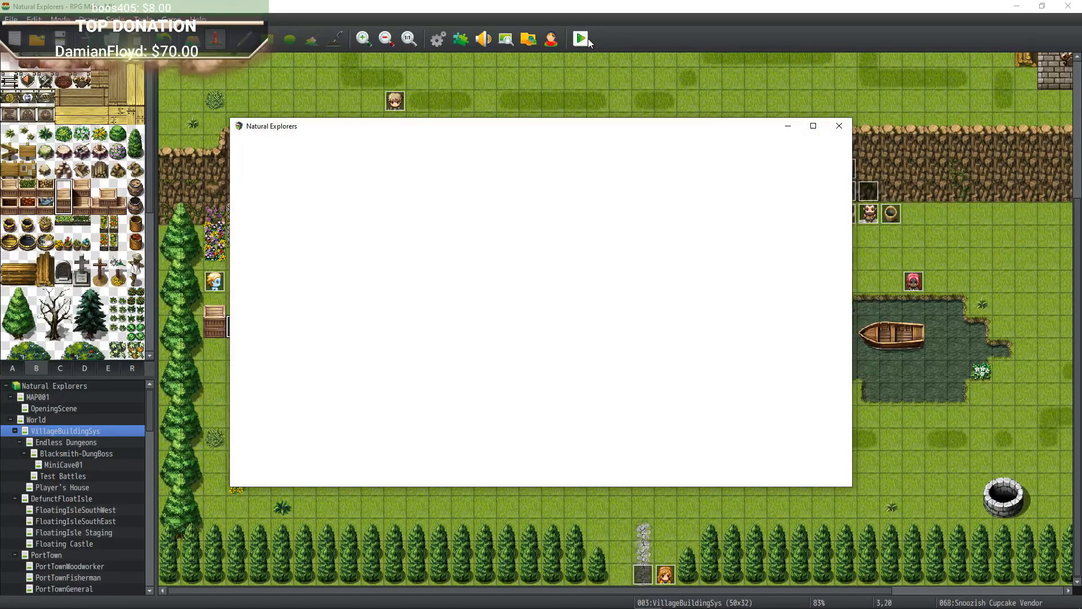
{"action": "key", "text": "Down"}
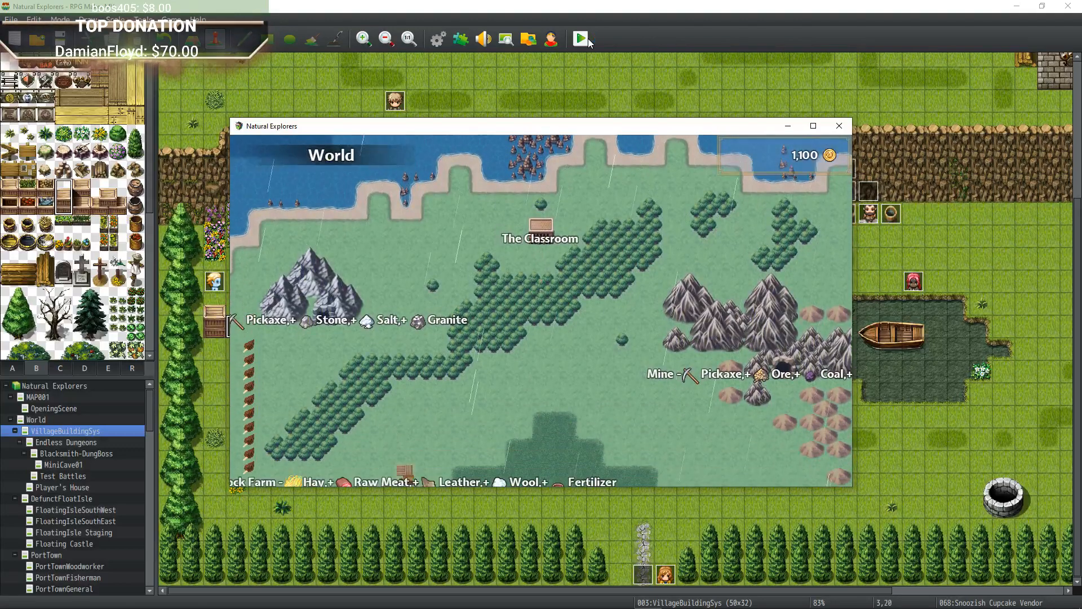
{"action": "key", "text": "Down"}
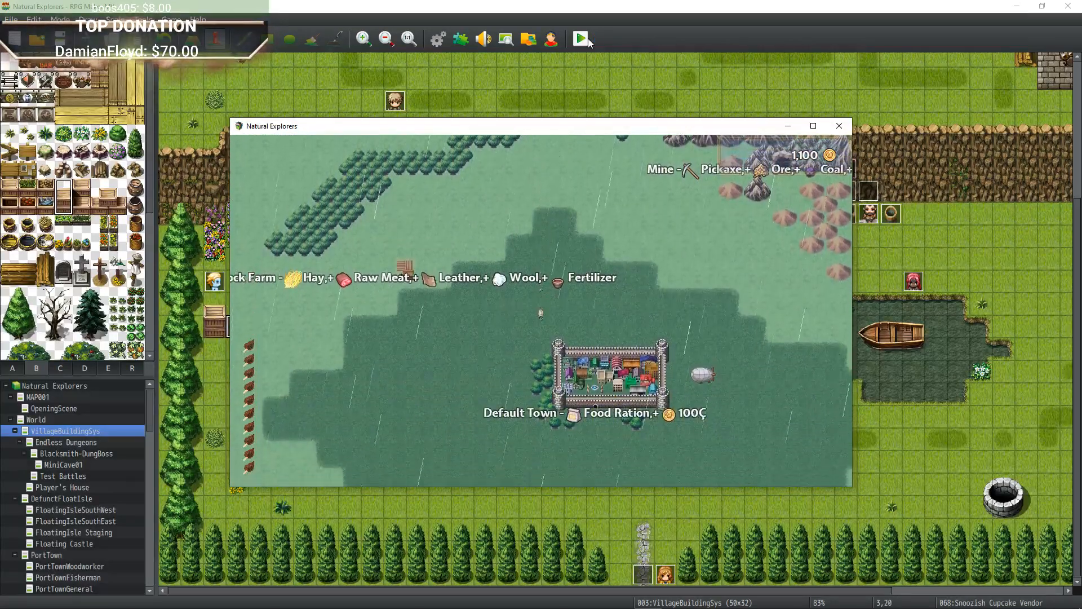
{"action": "key", "text": "Right"}
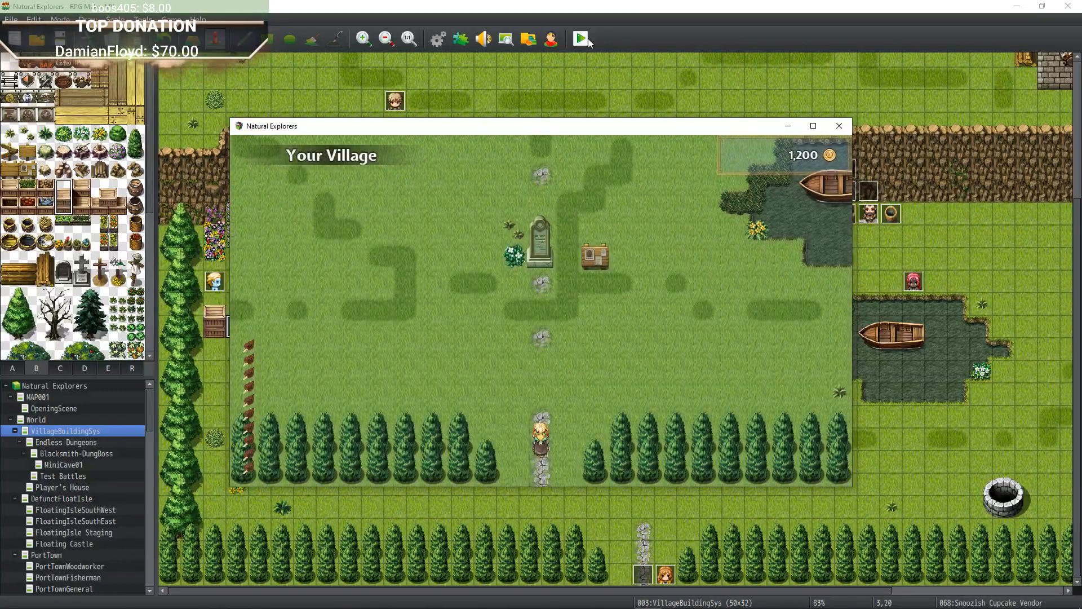
Walk through the village to Snoozish the cupcake vendor beside the crates.
{"action": "key", "text": "Up"}
{"action": "key", "text": "Up"}
{"action": "key", "text": "Left"}
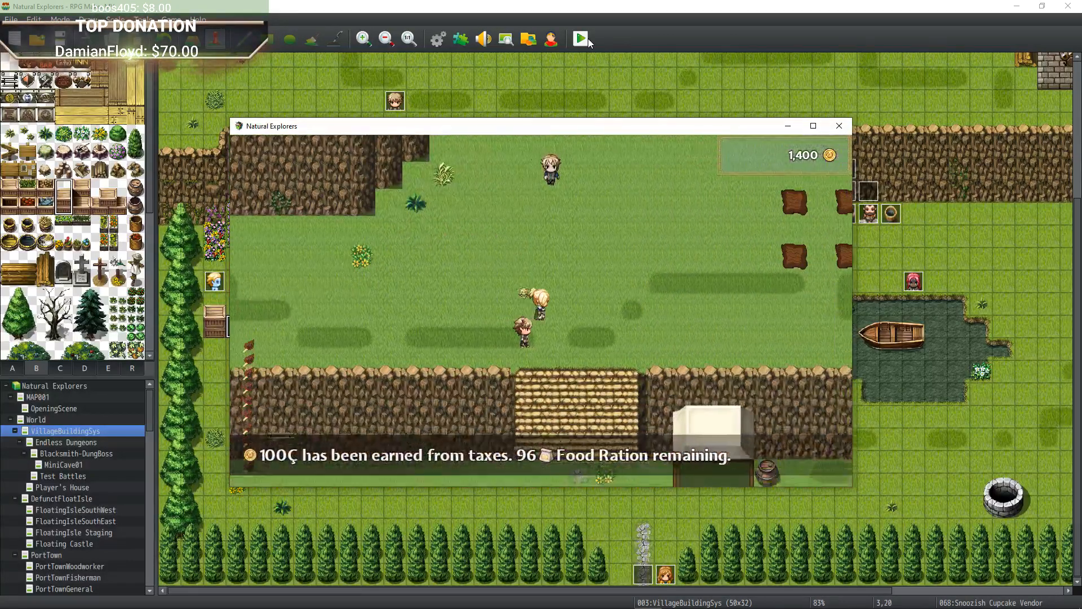
{"action": "key", "text": "Down"}
{"action": "key", "text": "Down"}
{"action": "key", "text": "Down"}
{"action": "key", "text": "Down"}
{"action": "key", "text": "Left"}
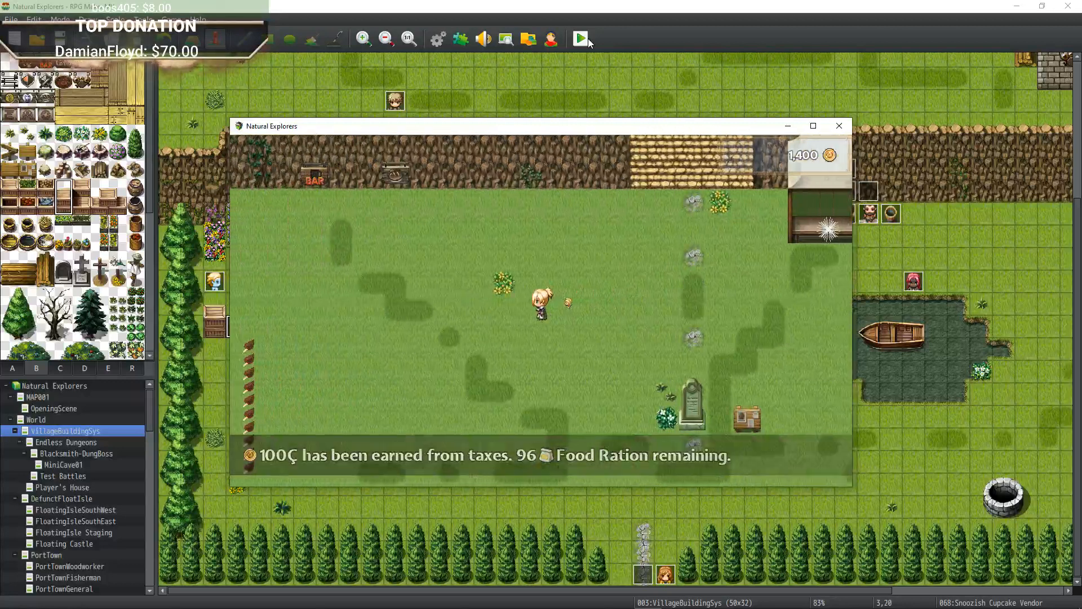
{"action": "key", "text": "Down"}
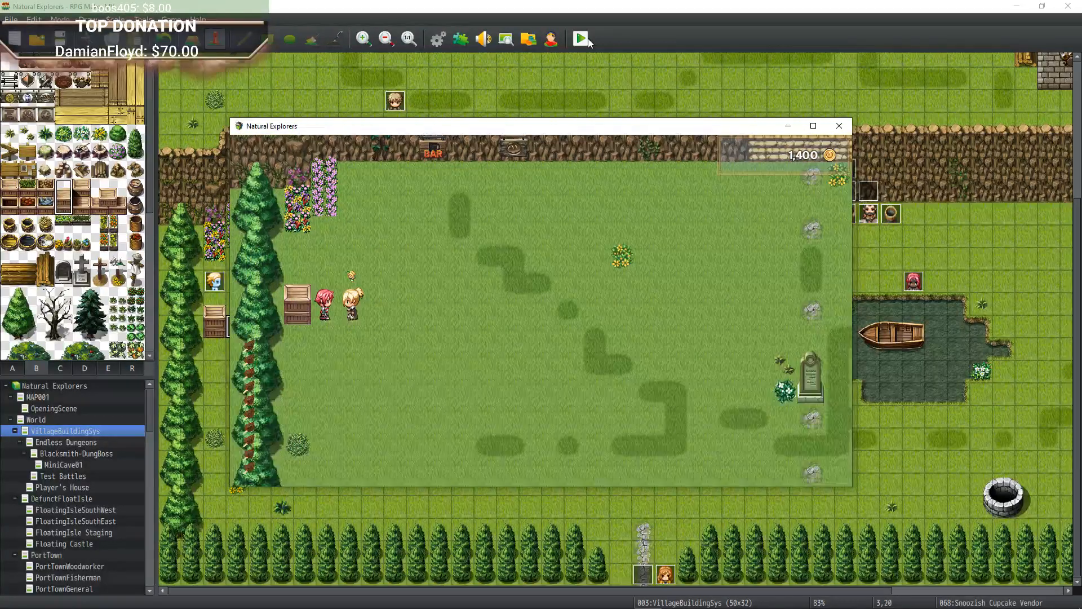
Talk to the cupcake vendor, buy four Weird Pink Cupcakes and leave the shop.
{"action": "key", "text": "Return"}
{"action": "key", "text": "Return"}
{"action": "key", "text": "Return"}
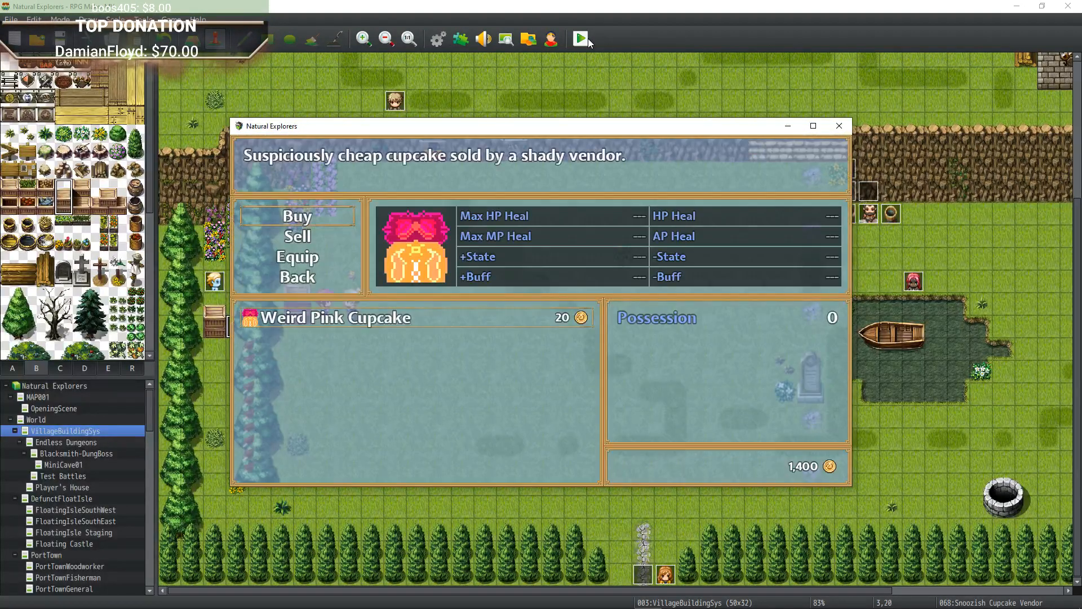
{"action": "key", "text": "Return"}
{"action": "key", "text": "Right"}
{"action": "key", "text": "Return"}
{"action": "key", "text": "Return"}
{"action": "key", "text": "Return"}
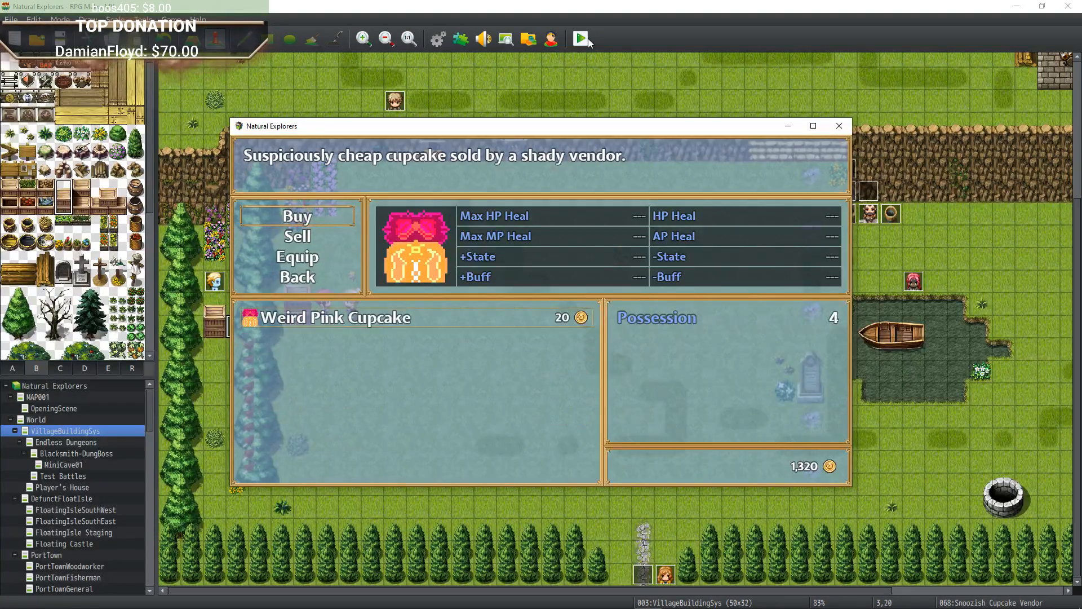
{"action": "key", "text": "Escape"}
{"action": "key", "text": "Escape"}
Leave the cupcake shop, use one Weird Pink Cupcake from the food items and dismiss the consumption message.
{"action": "key", "text": "Escape"}
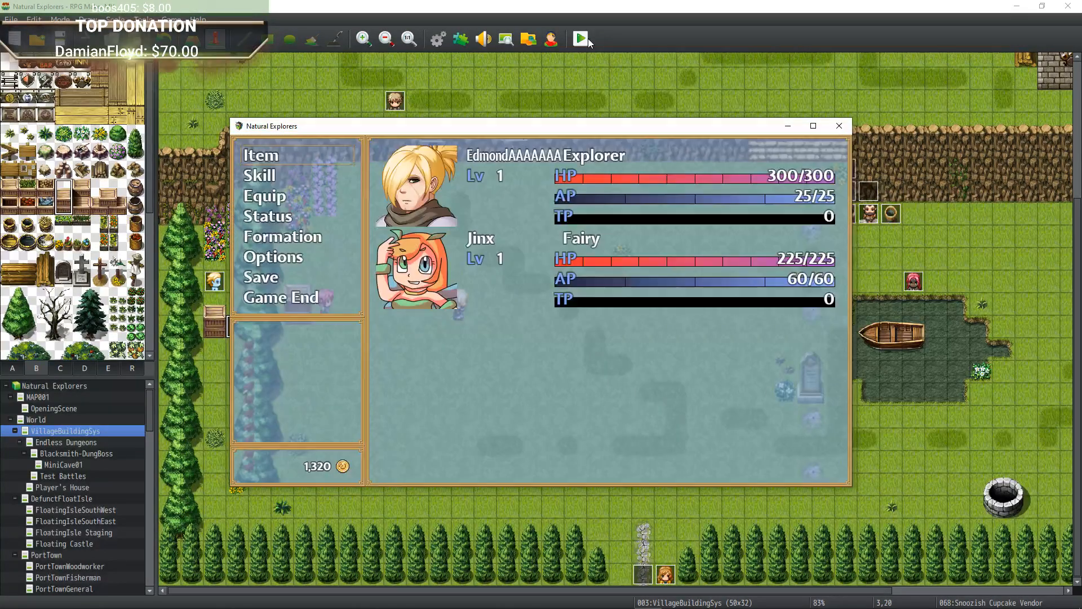
{"action": "key", "text": "Return"}
{"action": "key", "text": "Return"}
{"action": "key", "text": "Down"}
{"action": "key", "text": "Down"}
{"action": "key", "text": "Down"}
{"action": "key", "text": "Down"}
{"action": "key", "text": "Return"}
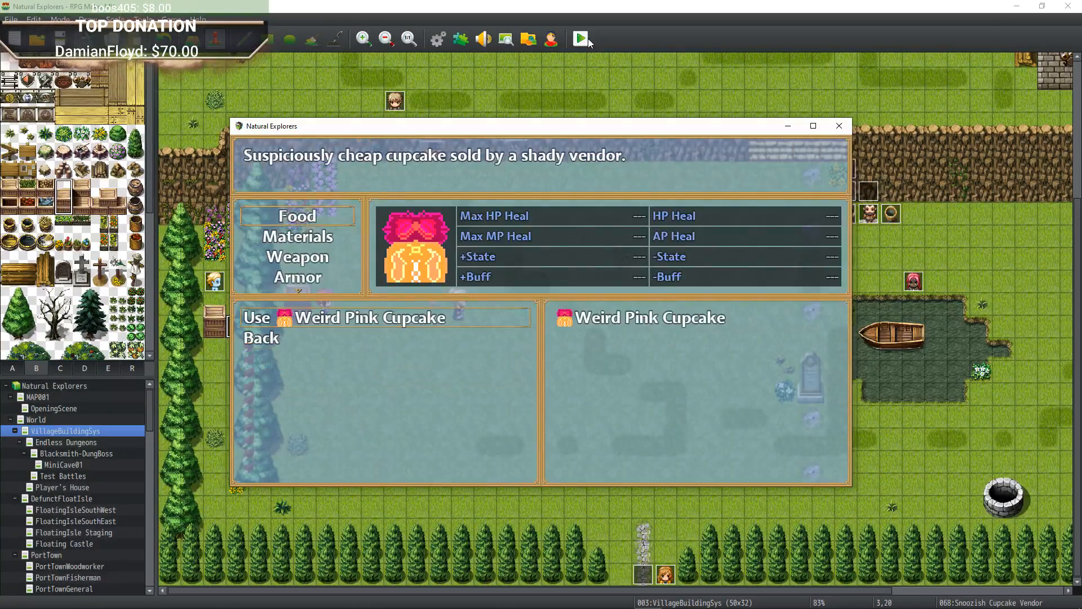
{"action": "key", "text": "Return"}
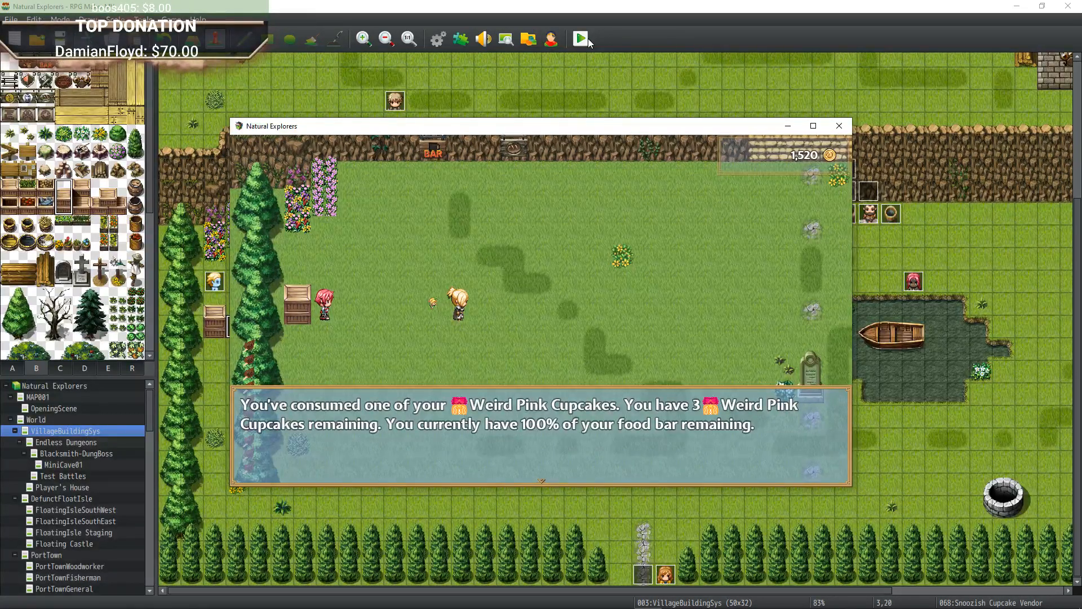
{"action": "key", "text": "Return"}
Walk north up the village stairs to Micah, read through his Lost Relic of Lavigne dialogue and approach the villager beside him.
{"action": "key", "text": "Right"}
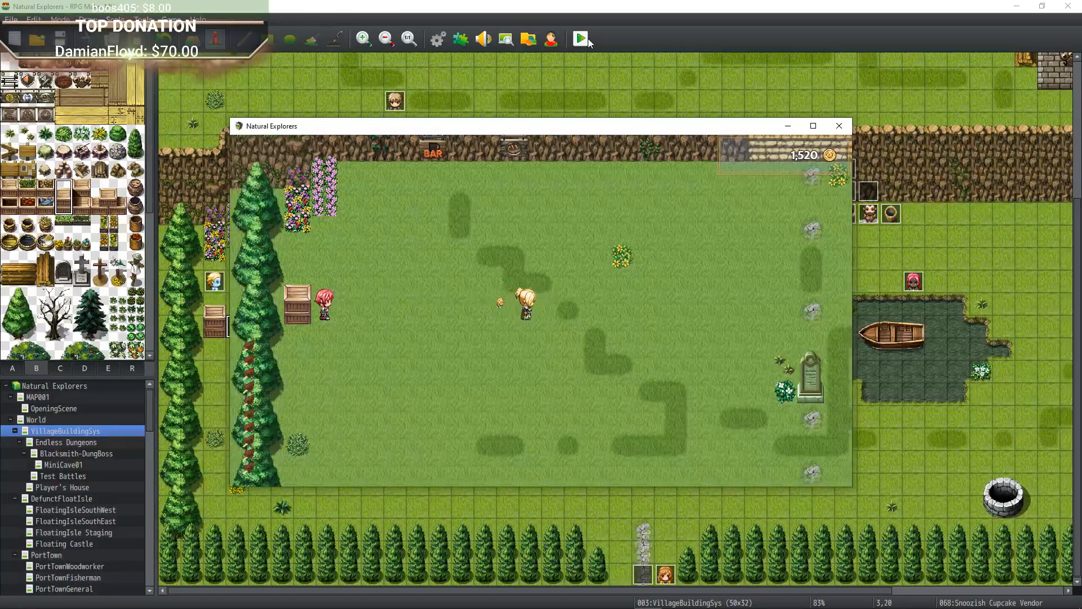
{"action": "key", "text": "Up"}
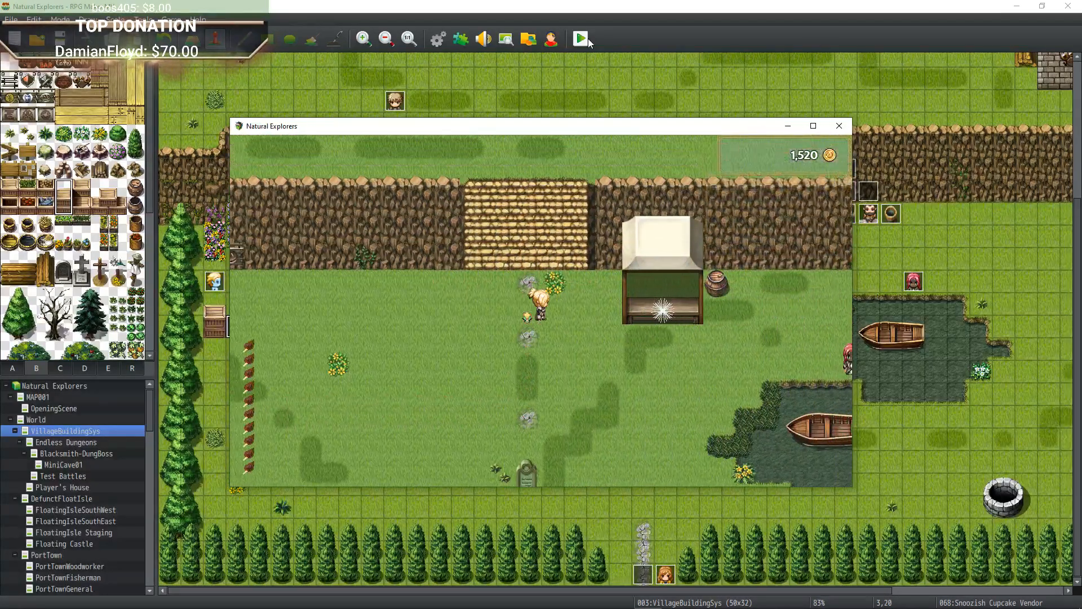
{"action": "key", "text": "Up"}
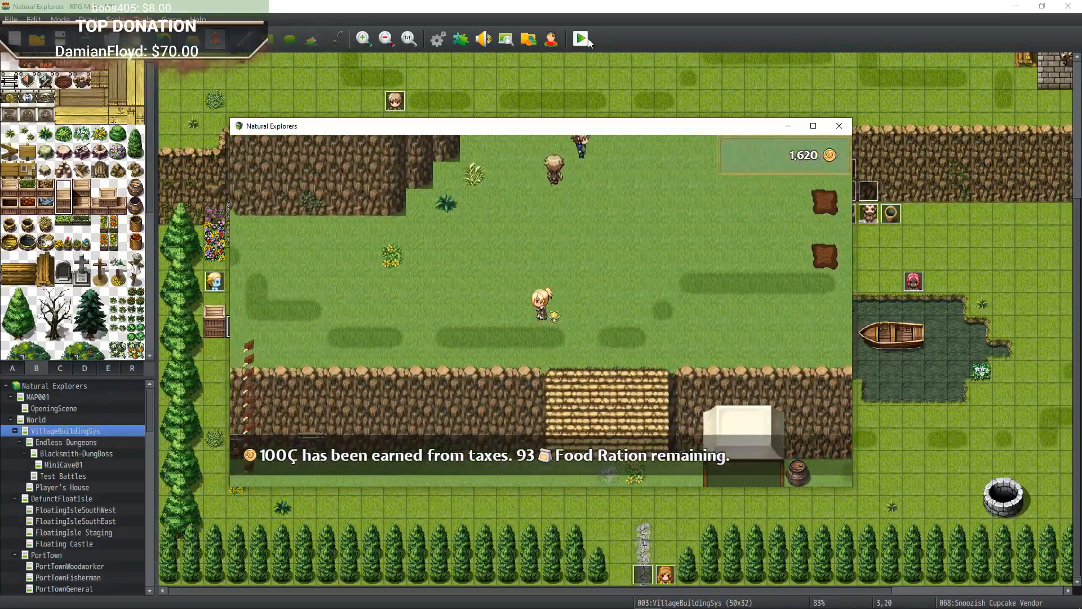
{"action": "key", "text": "Up"}
{"action": "key", "text": "Return"}
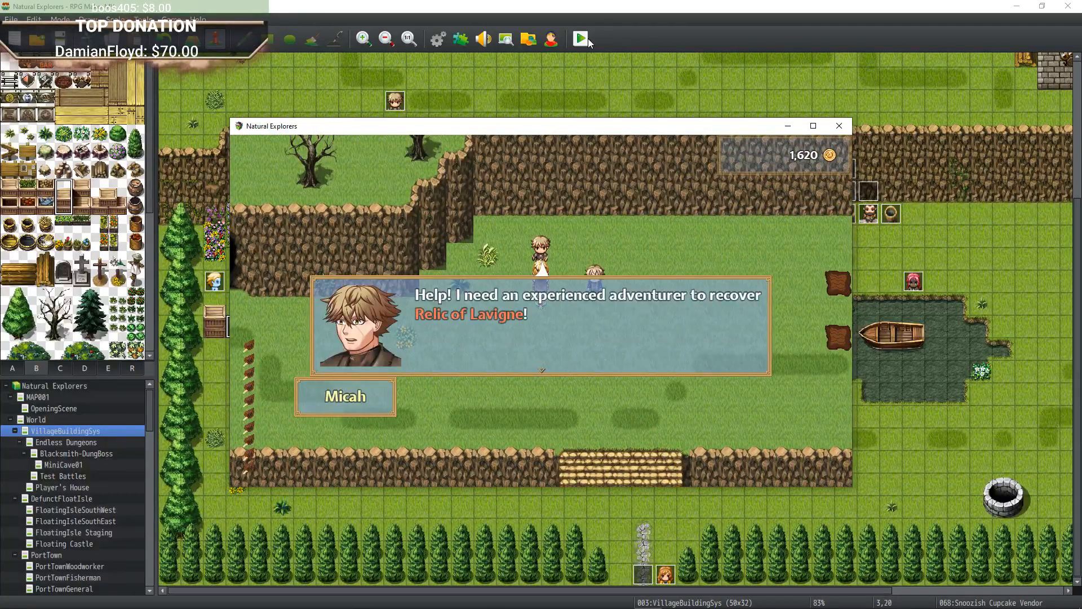
{"action": "key", "text": "Return"}
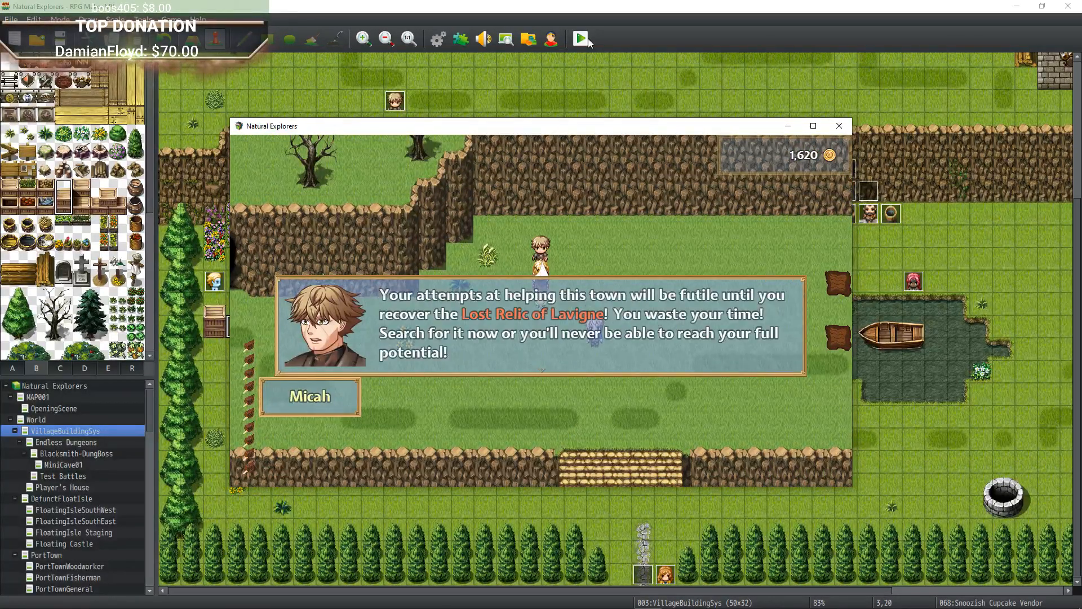
{"action": "key", "text": "Return"}
{"action": "key", "text": "Return"}
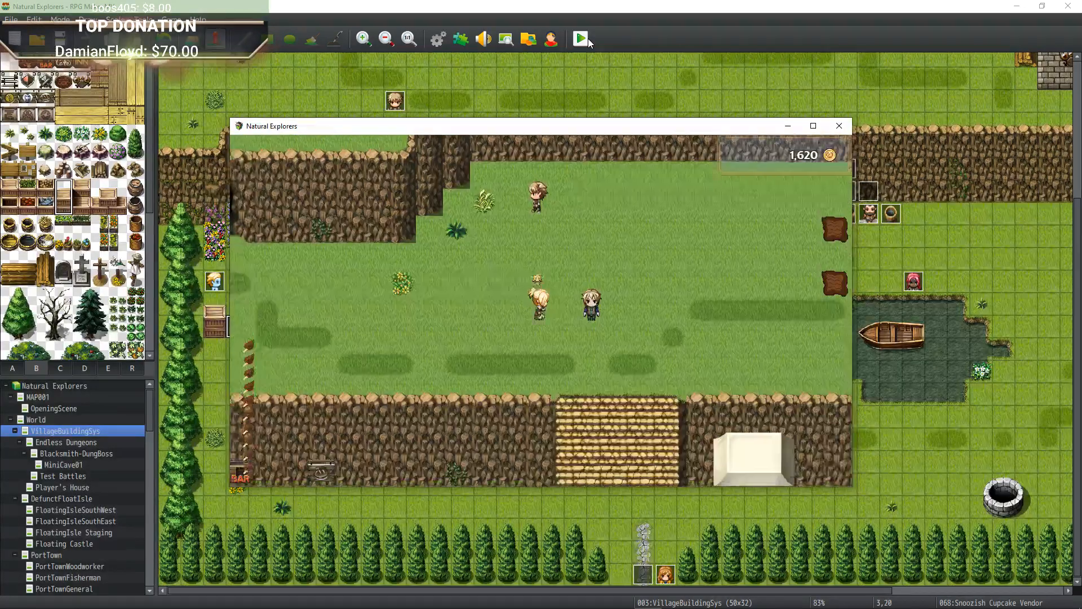
{"action": "key", "text": "Return"}
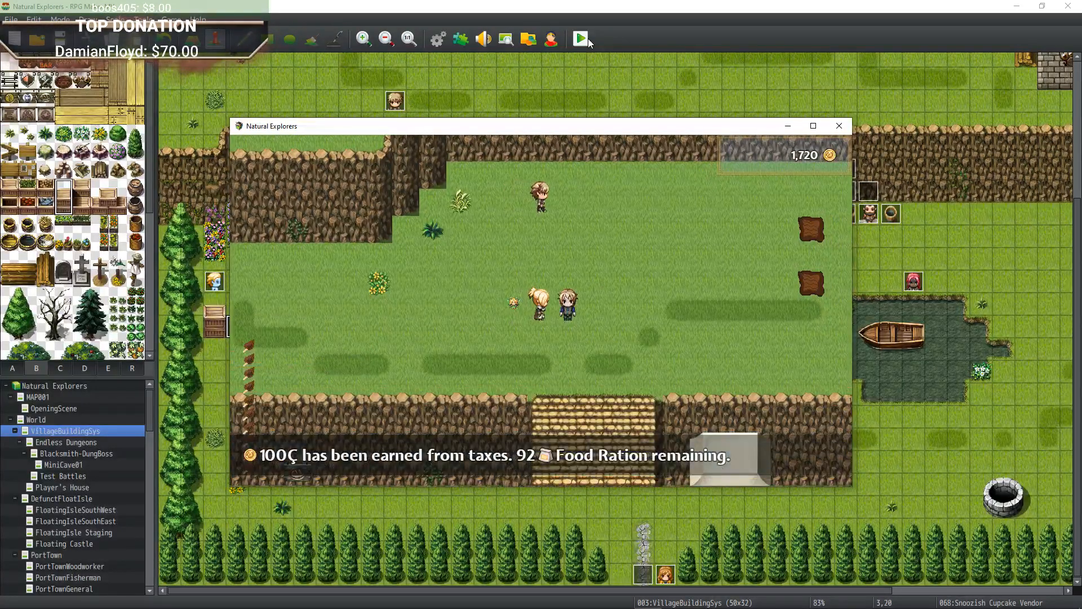
Close the playtest and examine the text commands in the Micah event on the village map.
{"action": "left_click", "coordinate": [840, 125]}
{"action": "scroll", "coordinate": [563, 225], "scroll_direction": "up", "scroll_amount": 3}
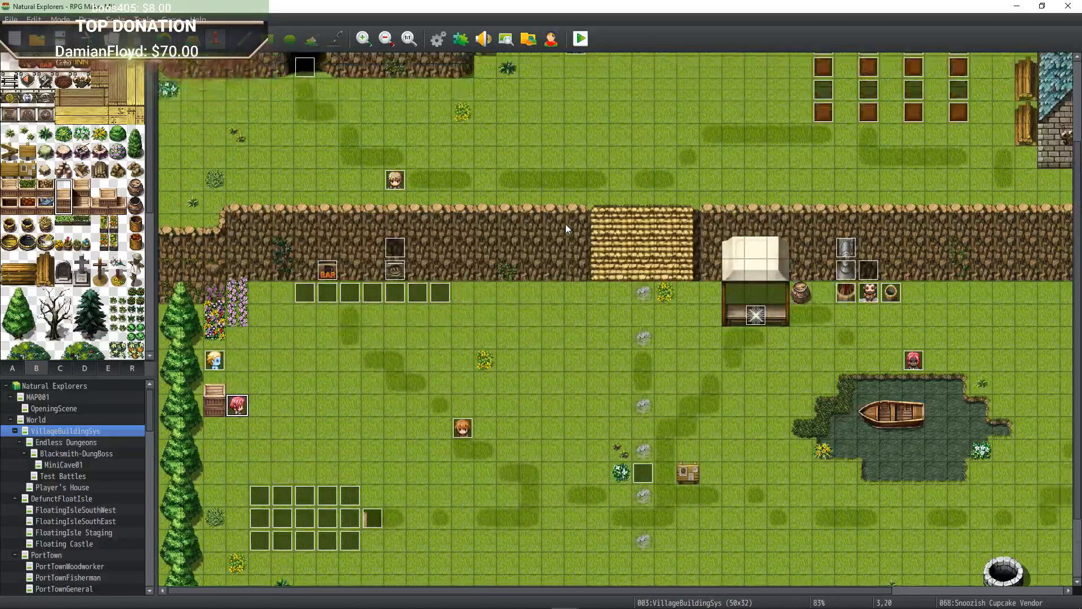
{"action": "scroll", "coordinate": [570, 203], "scroll_direction": "up", "scroll_amount": 4}
{"action": "double_click", "coordinate": [397, 291]}
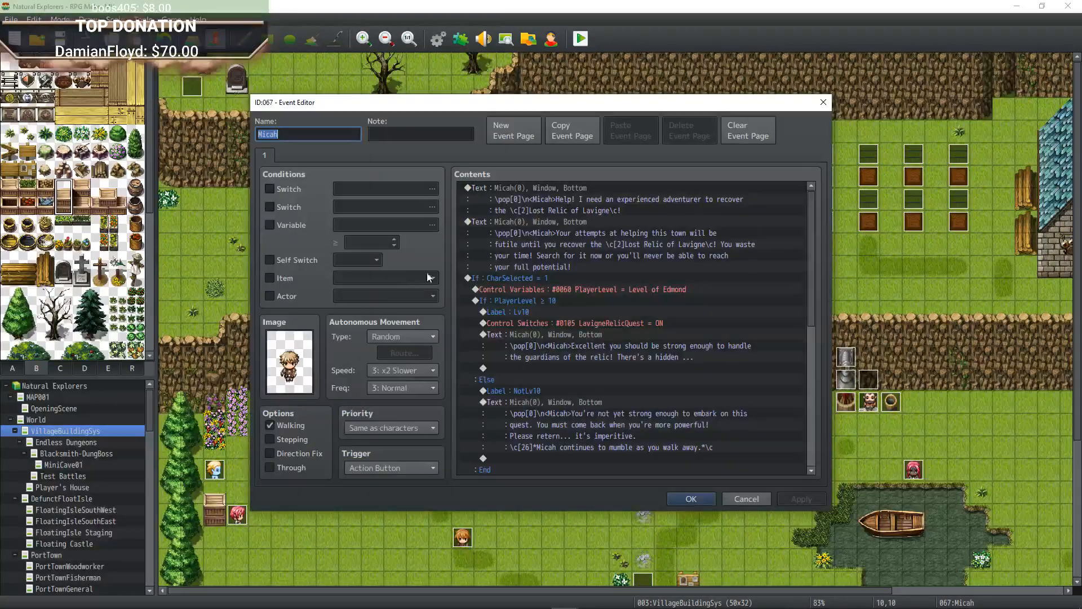
{"action": "left_click", "coordinate": [691, 499]}
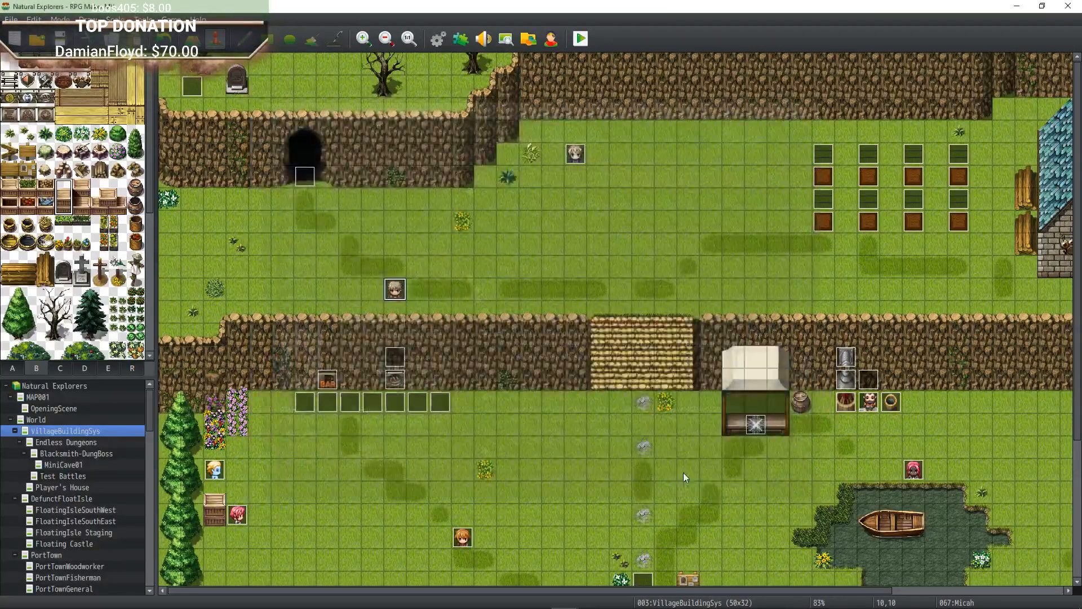
Add \pop[0] at the start of the CoolSora07 event's "...Nope..." message and save the event.
{"action": "right_click", "coordinate": [583, 159]}
{"action": "left_click", "coordinate": [592, 161]}
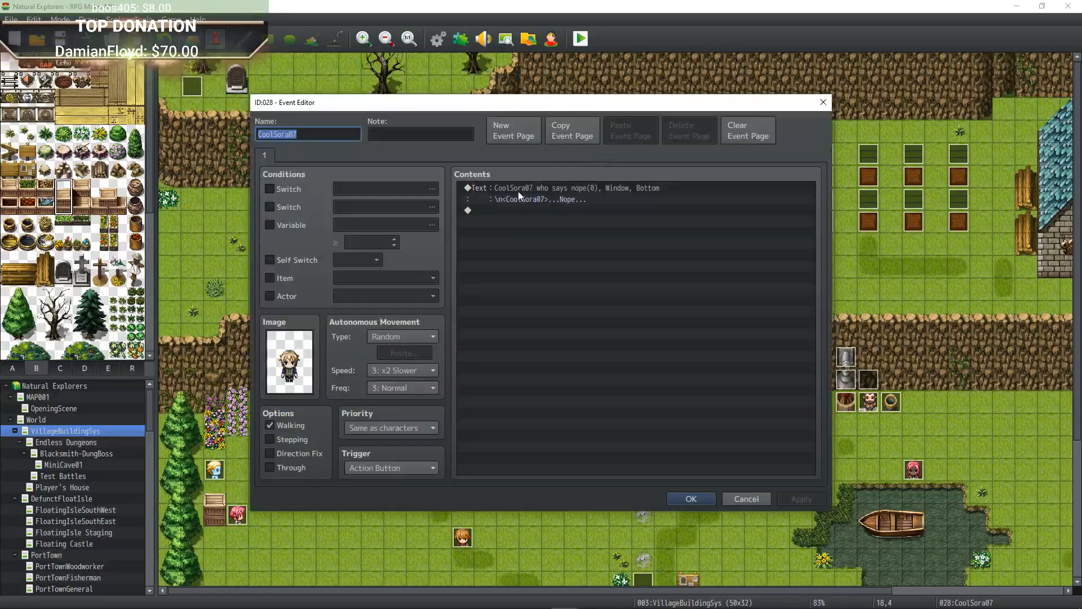
{"action": "left_click", "coordinate": [539, 199]}
{"action": "double_click", "coordinate": [538, 195]}
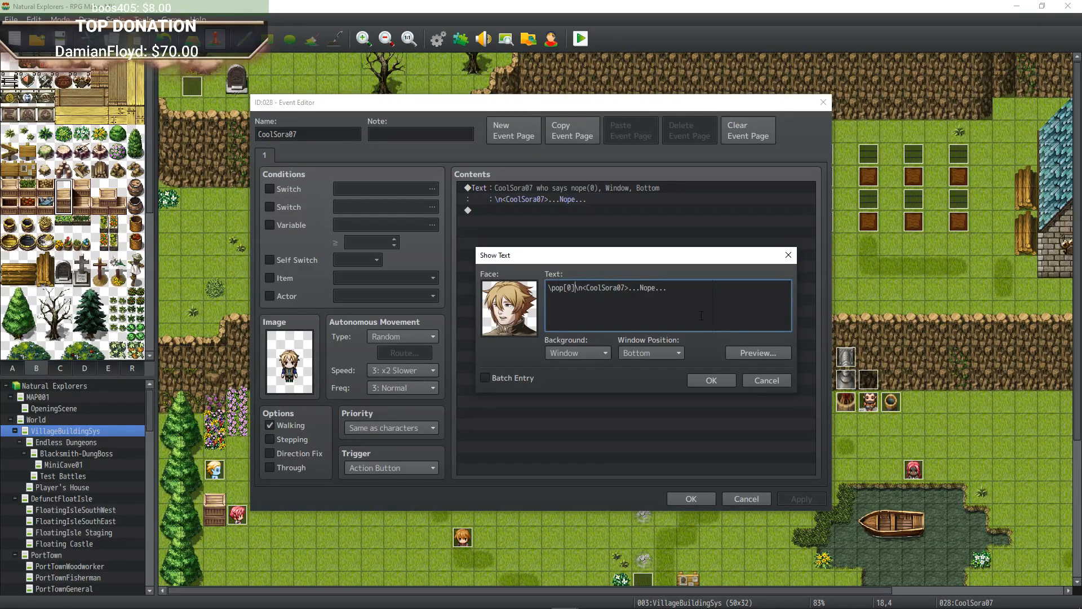
{"action": "left_click", "coordinate": [705, 378]}
{"action": "left_click", "coordinate": [682, 497]}
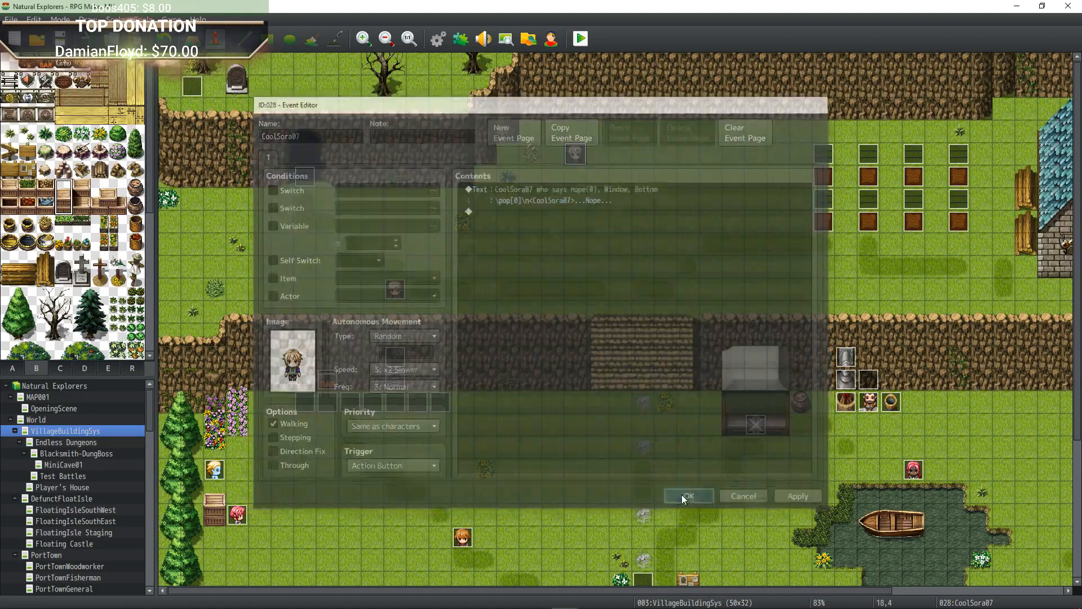
Check the Vapor event's message and add \pop[0] at the start of the Snoozish Cupcake Vendor's "Say my name" message.
{"action": "double_click", "coordinate": [214, 469]}
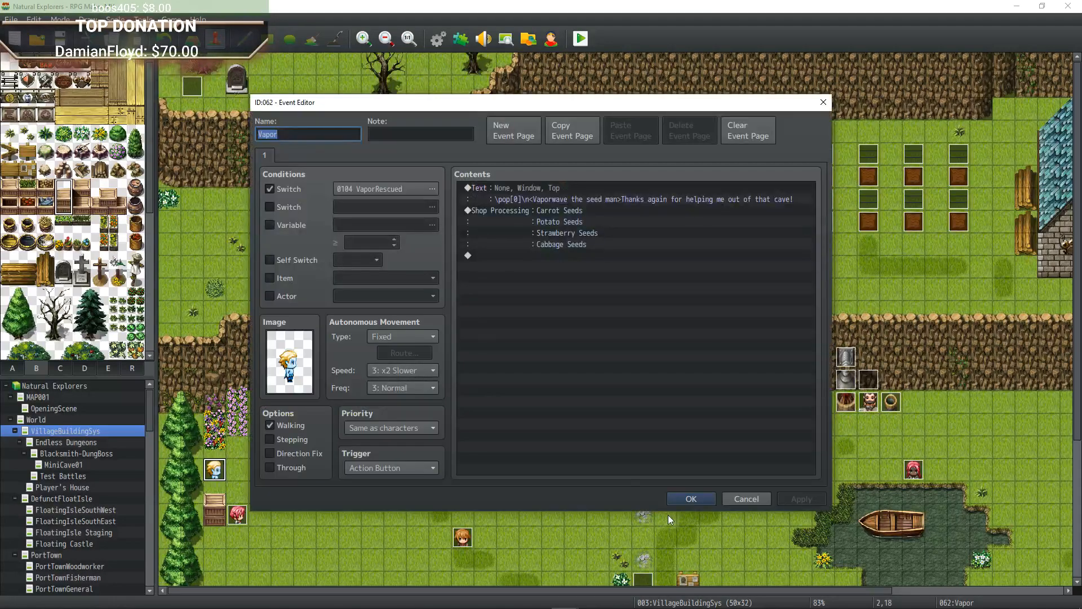
{"action": "left_click", "coordinate": [690, 499]}
{"action": "left_click", "coordinate": [238, 514]}
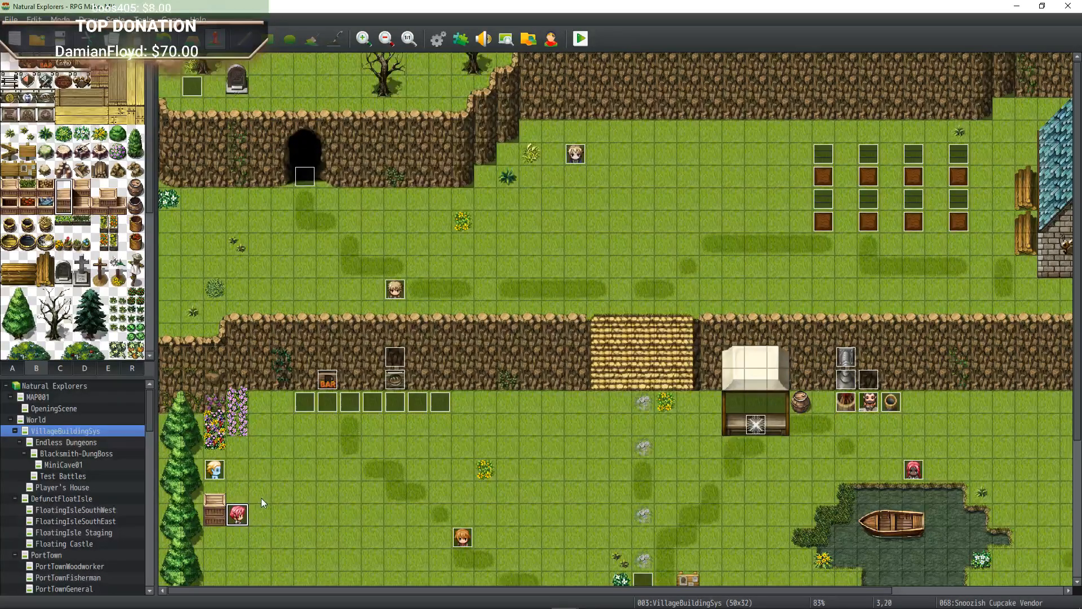
{"action": "double_click", "coordinate": [238, 514]}
{"action": "double_click", "coordinate": [507, 188]}
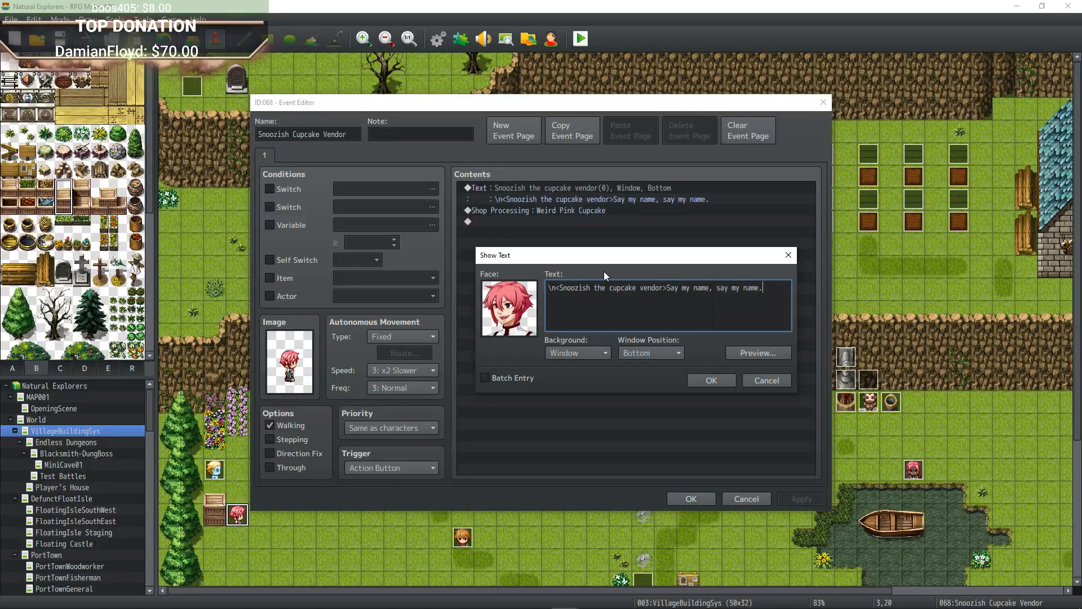
{"action": "type", "text": "\\pop[0]"}
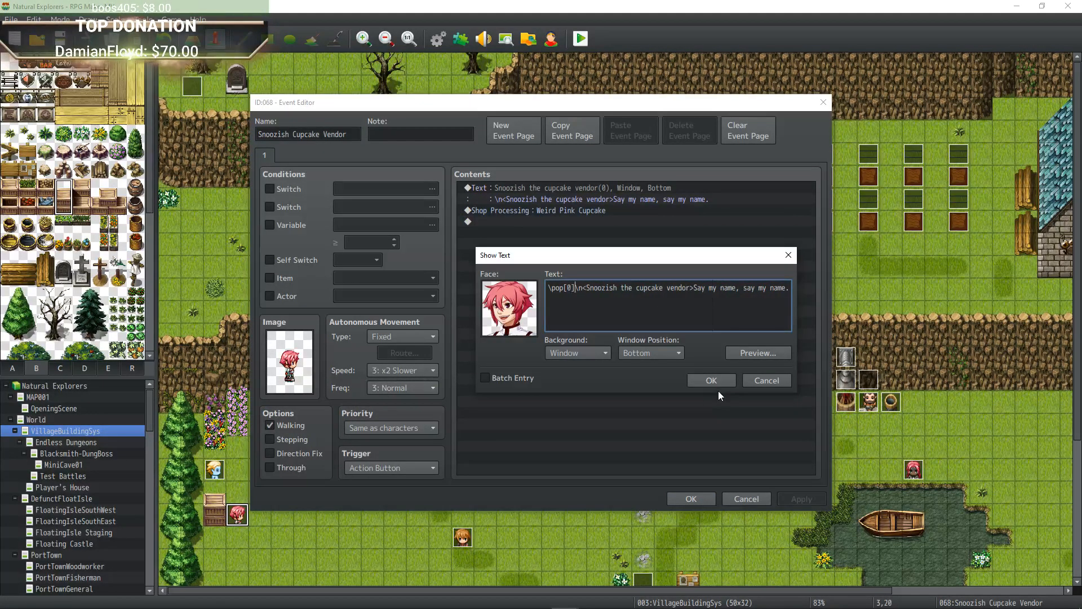
{"action": "left_click", "coordinate": [720, 384]}
{"action": "left_click", "coordinate": [689, 501]}
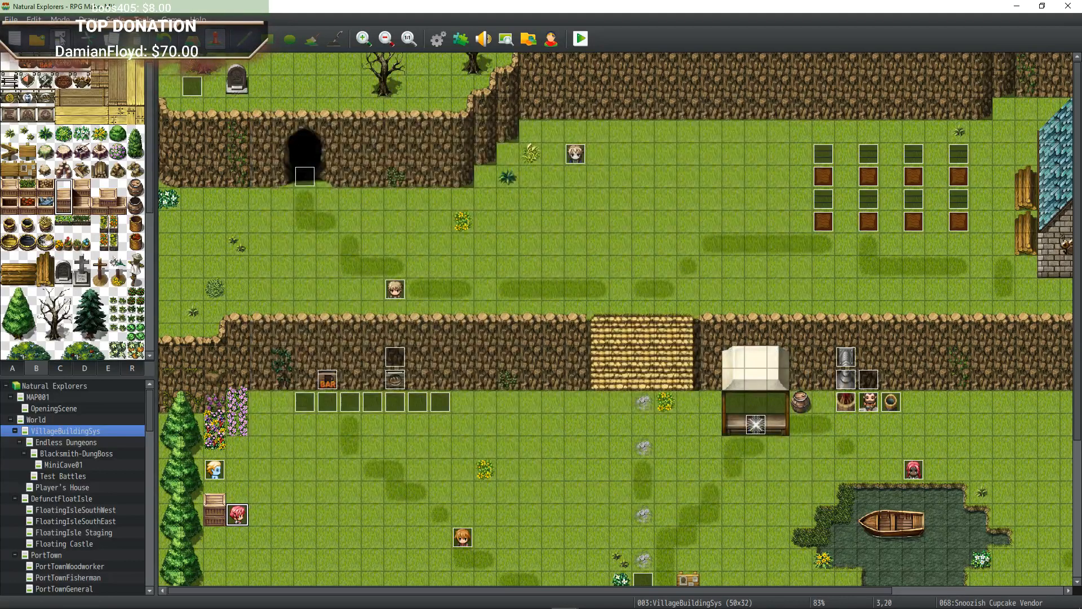
Run a playtest, start a new game with a character and its name, and dismiss Jinx's introduction.
{"action": "key", "text": "ctrl+r"}
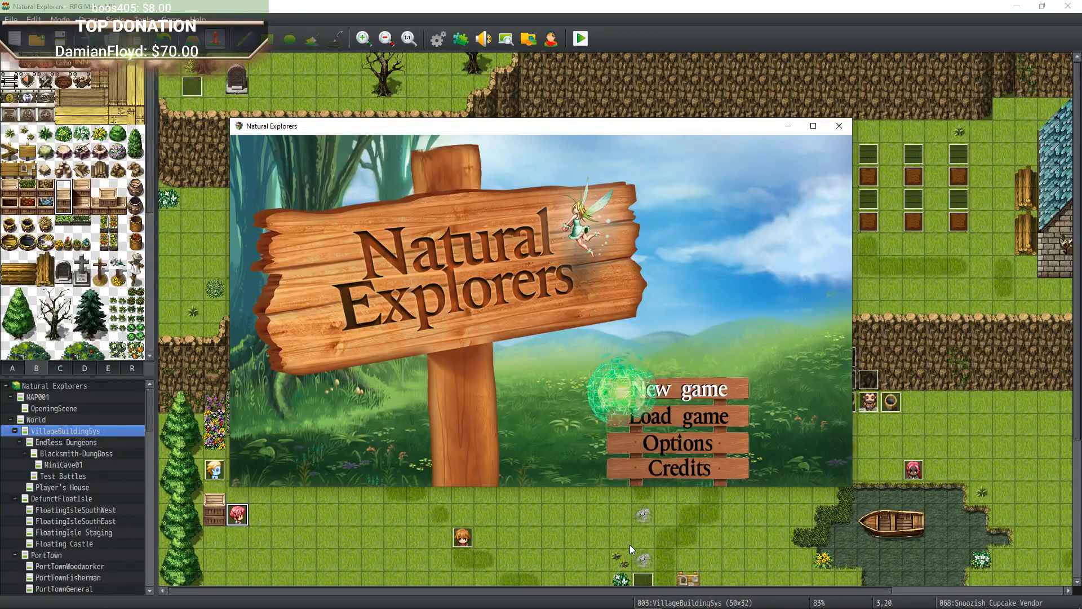
{"action": "key", "text": "Return"}
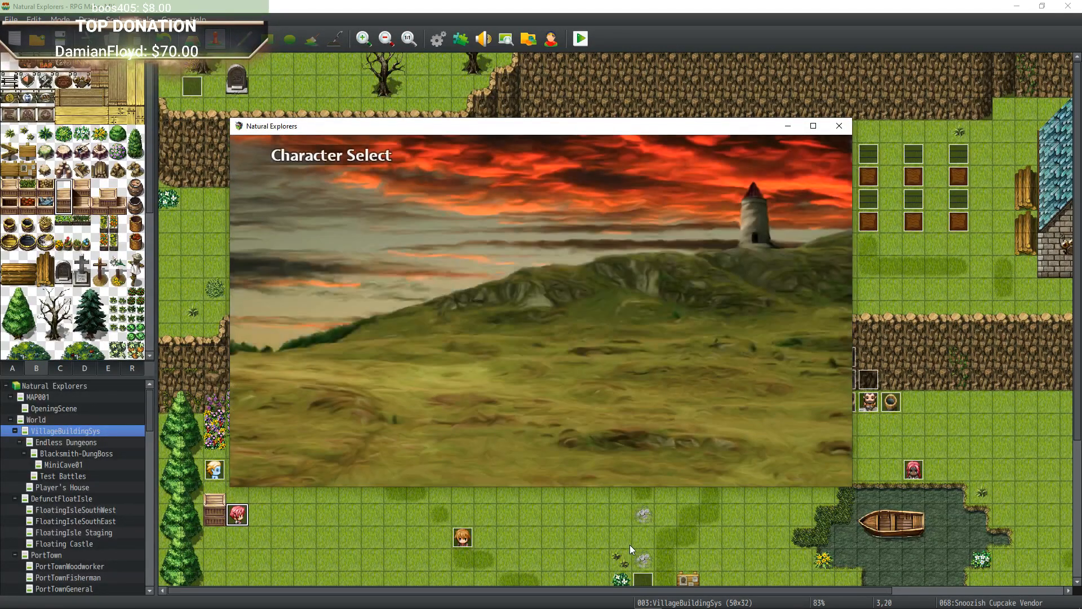
{"action": "key", "text": "Return"}
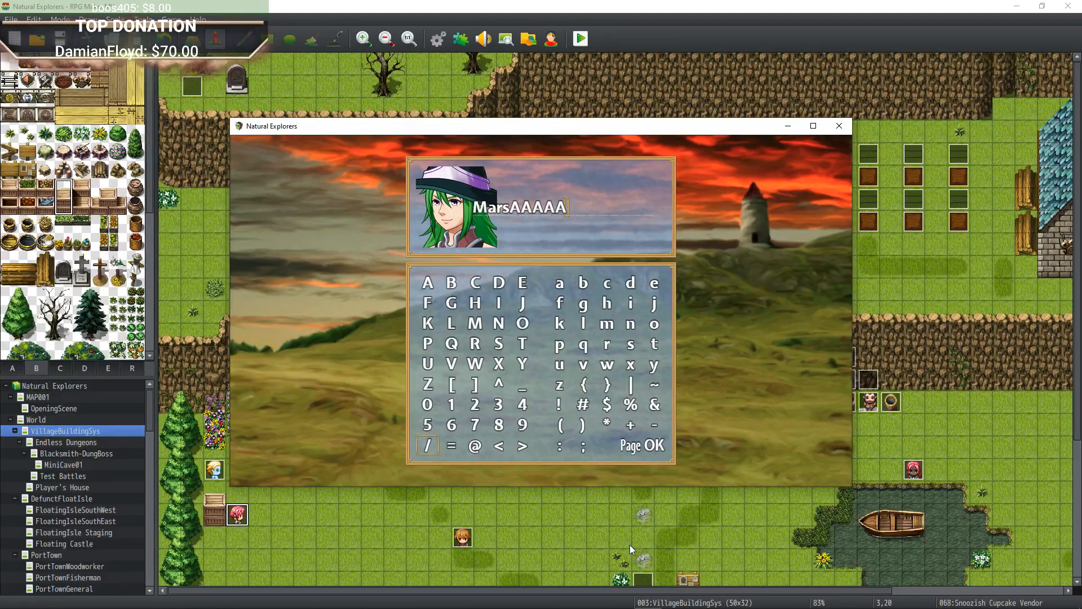
{"action": "key", "text": "Return"}
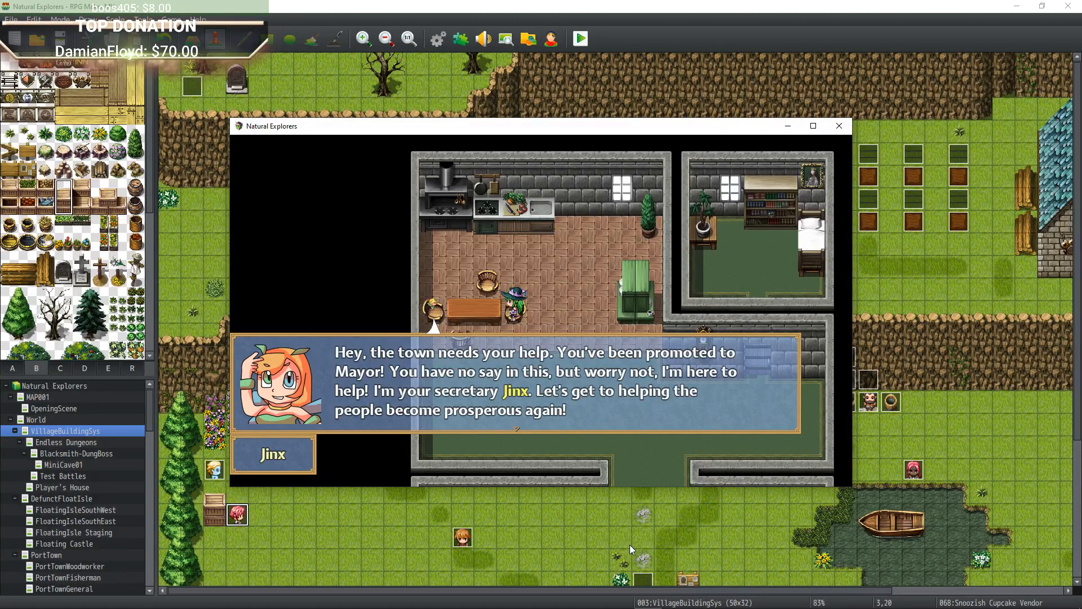
{"action": "key", "text": "Return"}
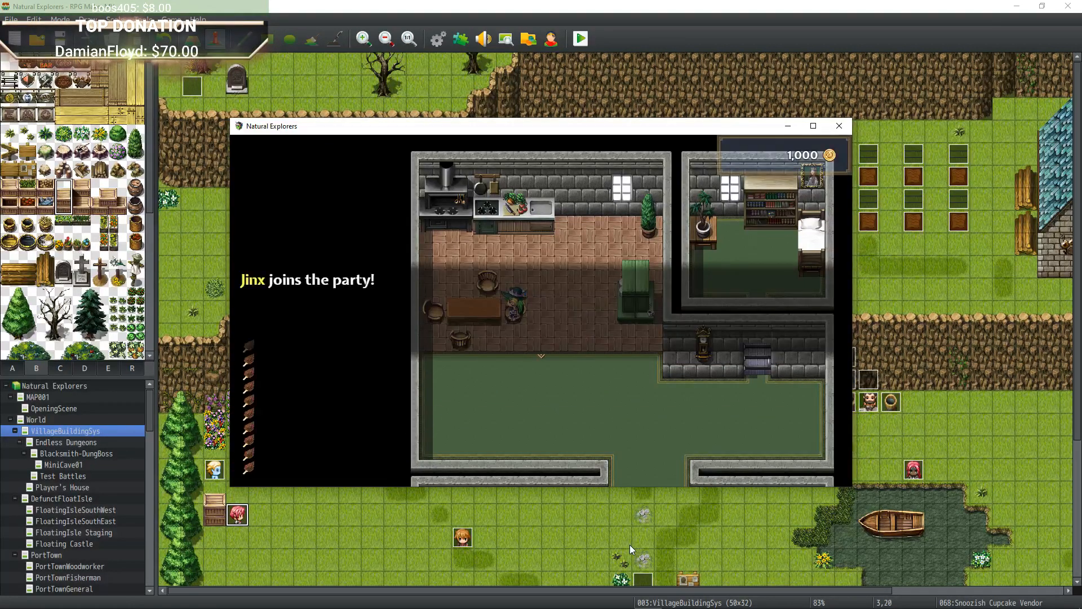
Walk out of the starting house by its southern exit into The Classroom and continue past the arrival scene.
{"action": "key", "text": "Down"}
{"action": "key", "text": "Right"}
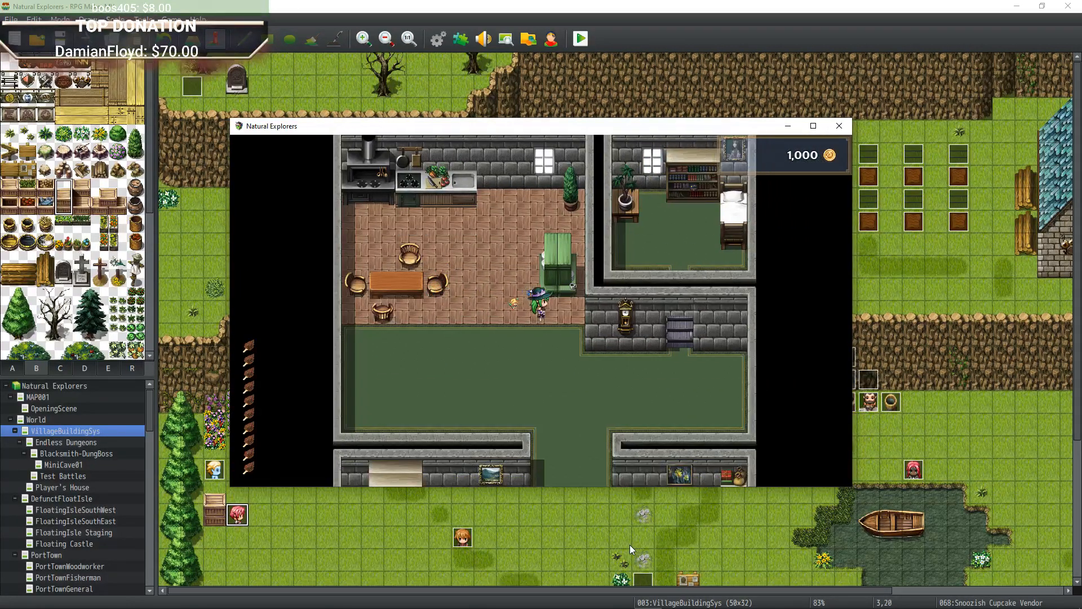
{"action": "key", "text": "Down"}
{"action": "key", "text": "Down"}
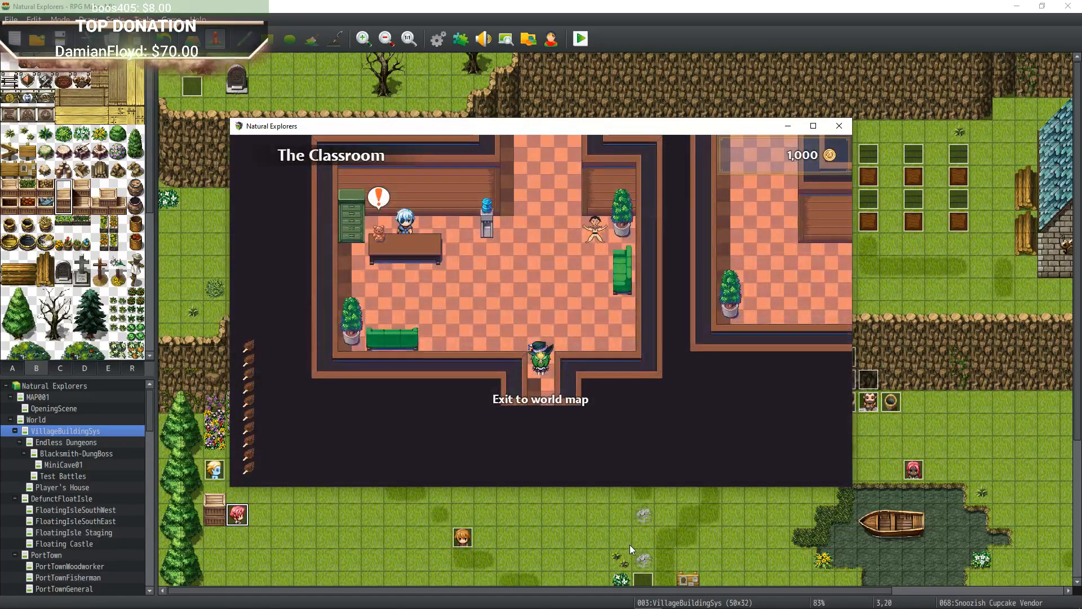
{"action": "key", "text": "Return"}
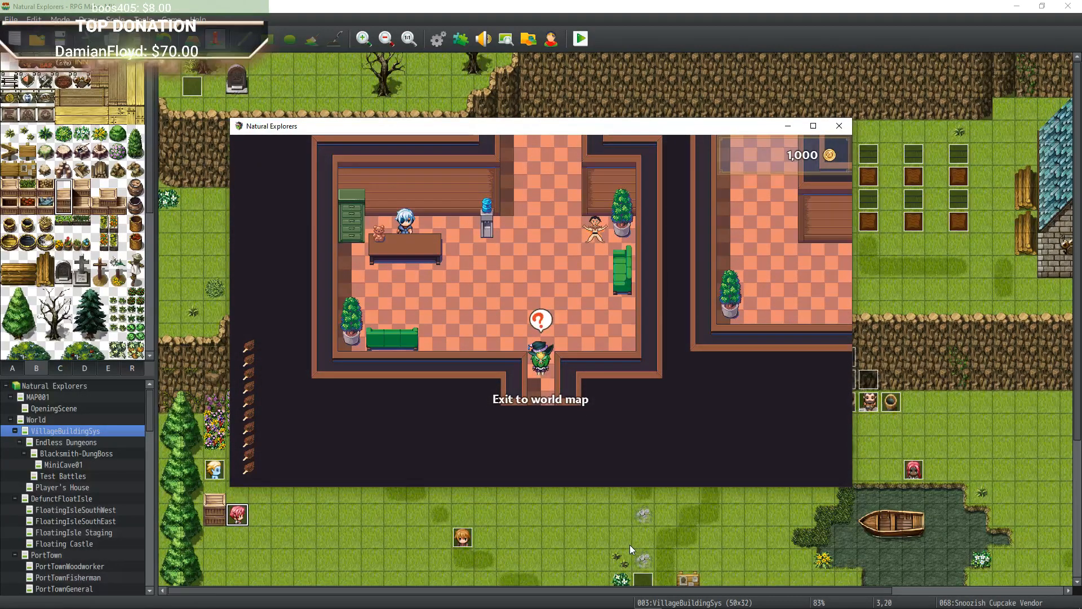
Approach the desk in The Classroom, talk to the character there and step away.
{"action": "key", "text": "Left"}
{"action": "key", "text": "Up"}
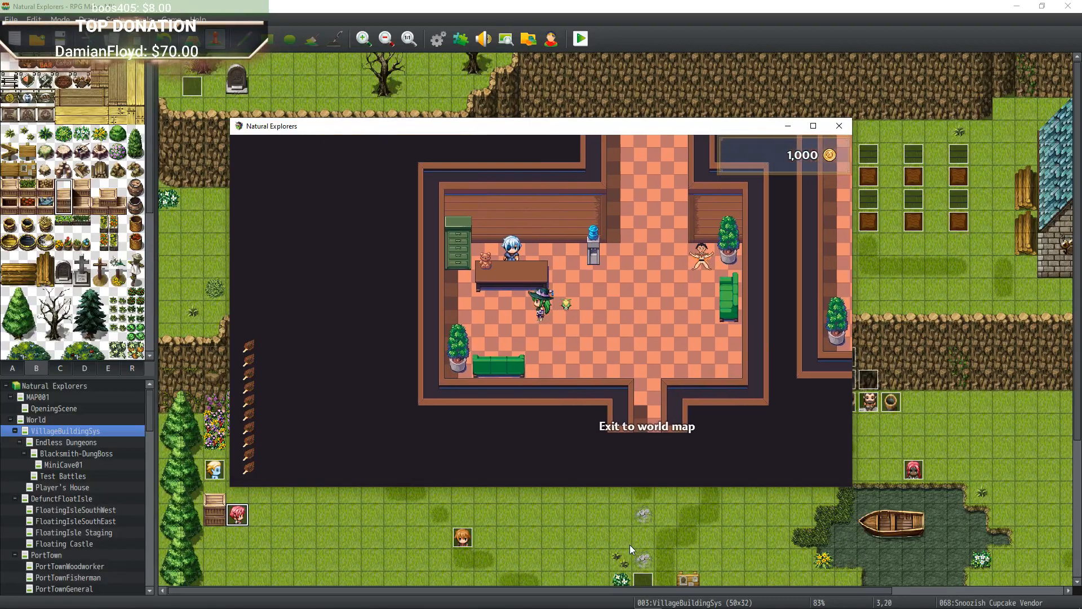
{"action": "key", "text": "Up"}
{"action": "key", "text": "Return"}
{"action": "key", "text": "Return"}
{"action": "key", "text": "Right"}
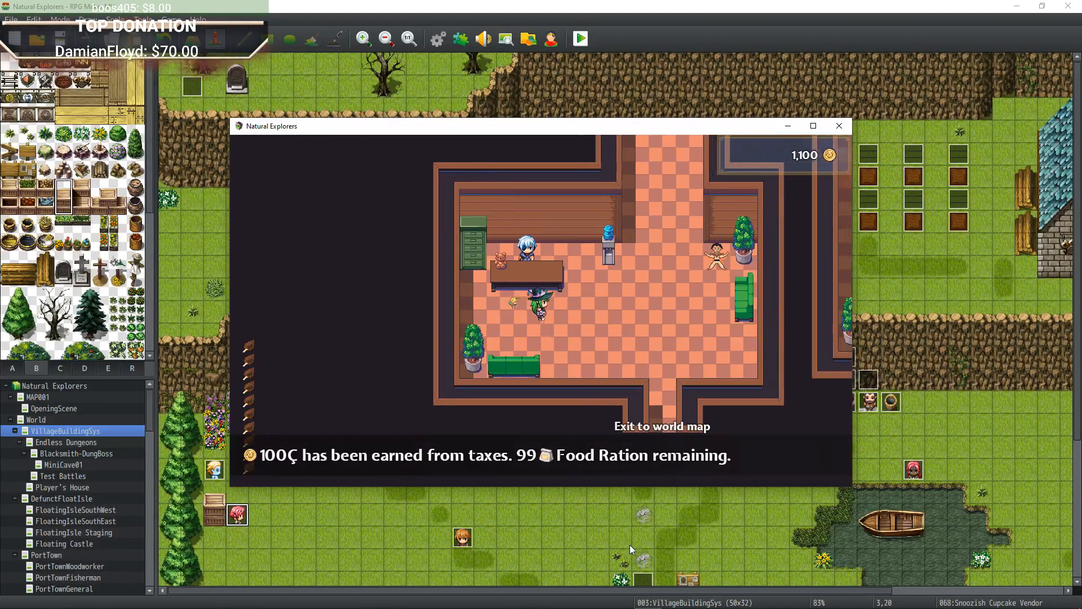
Exit The Classroom to the world map and travel south into Default Town.
{"action": "key", "text": "Down"}
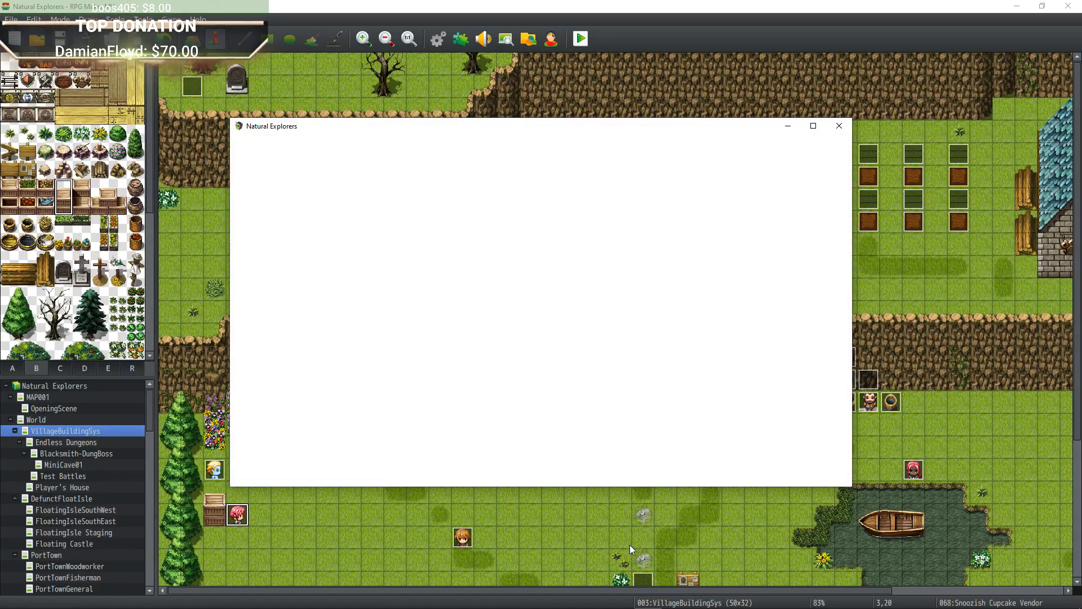
{"action": "key", "text": "Down"}
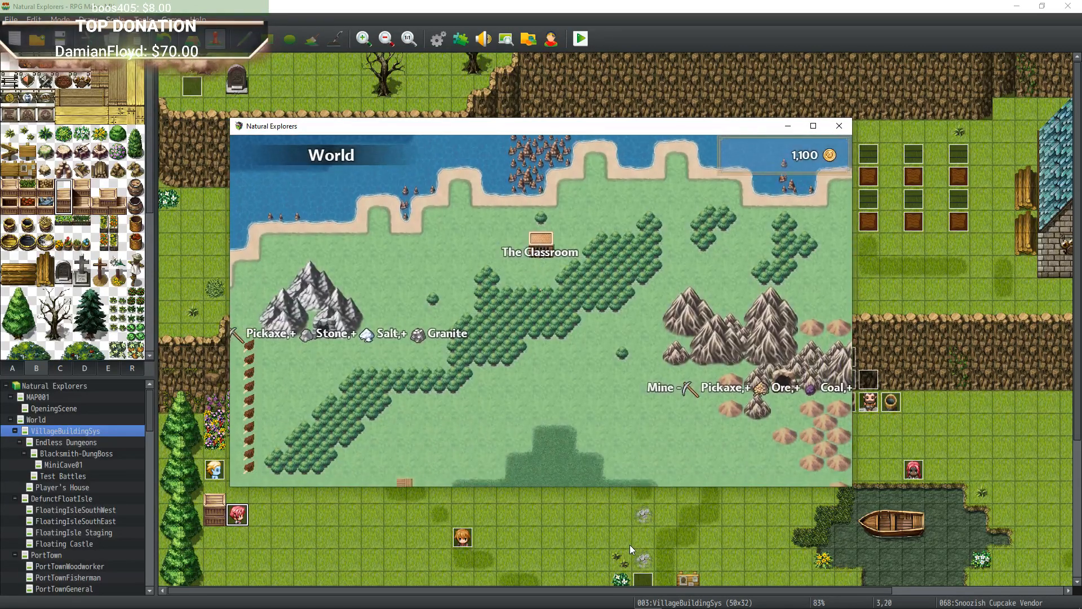
{"action": "key", "text": "Down"}
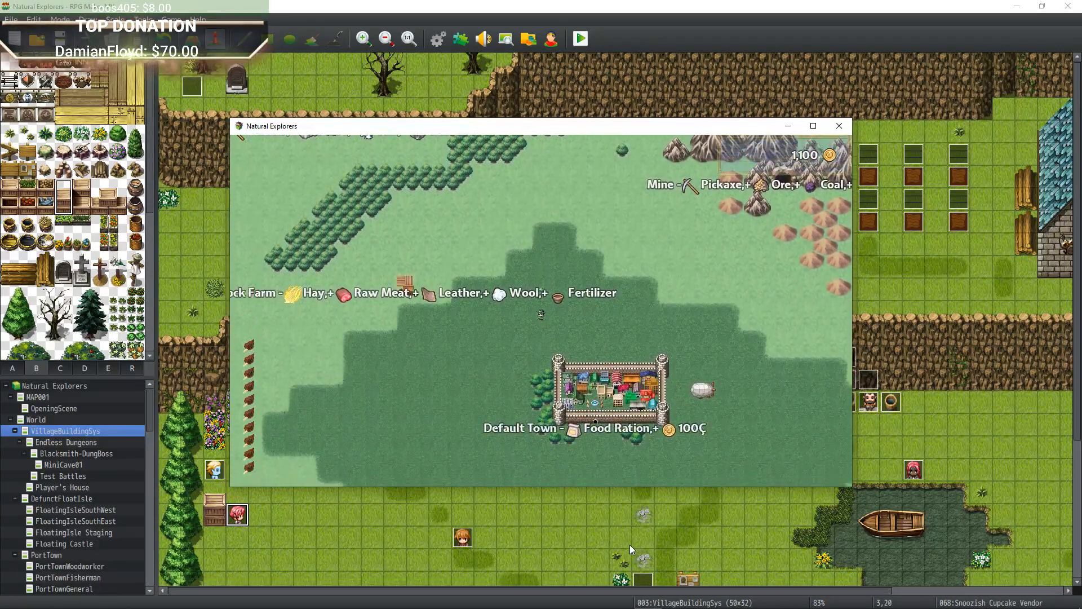
{"action": "key", "text": "Down"}
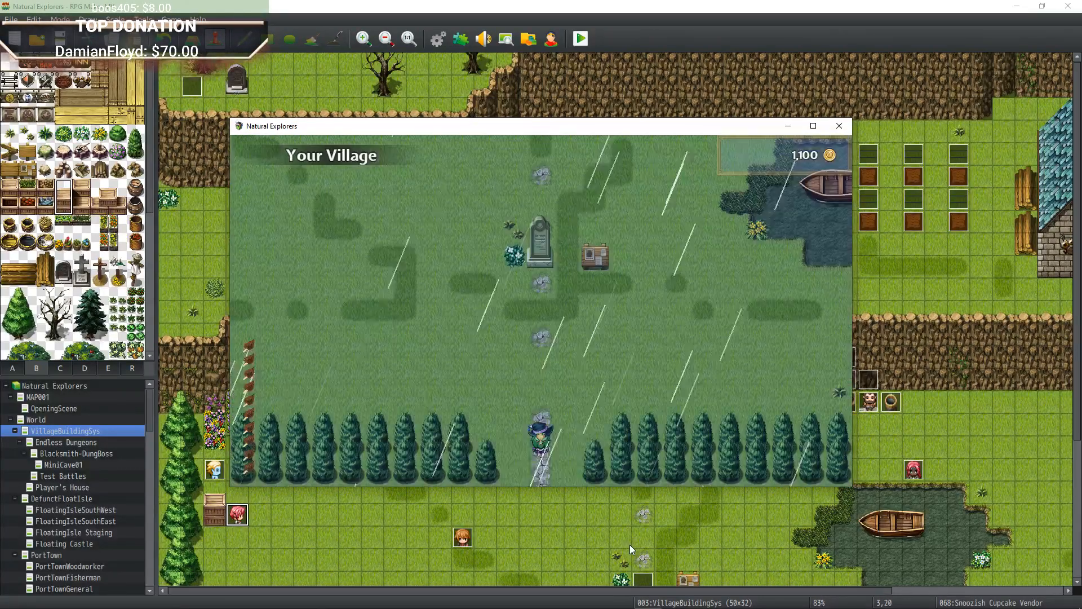
Walk to the cupcake vendor on the village's west side, talk through the greeting, check the shop window and leave.
{"action": "key", "text": "Up"}
{"action": "key", "text": "Up"}
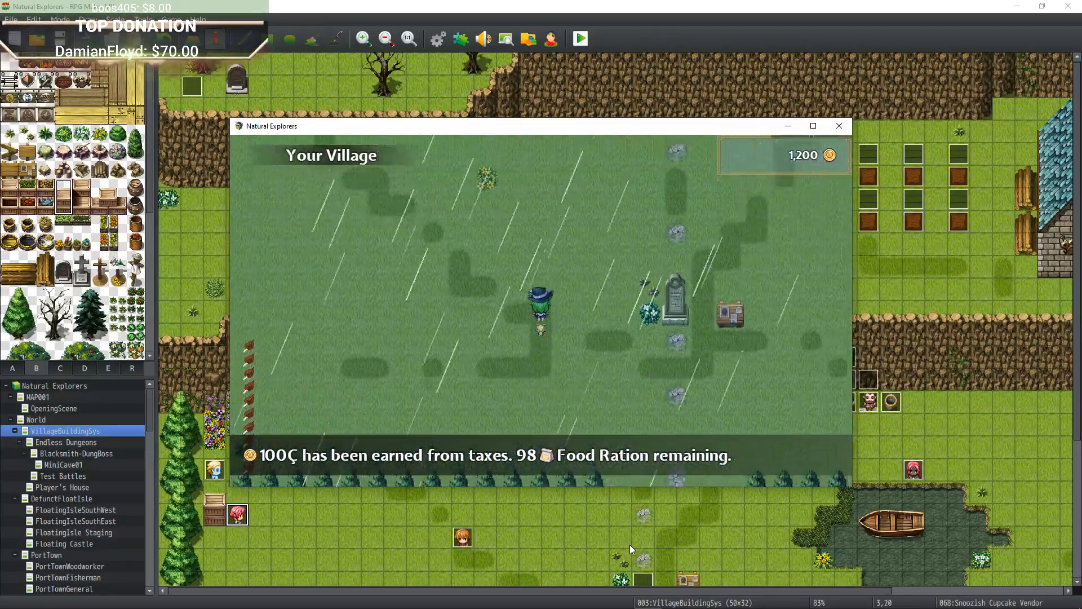
{"action": "key", "text": "Left"}
{"action": "key", "text": "Left"}
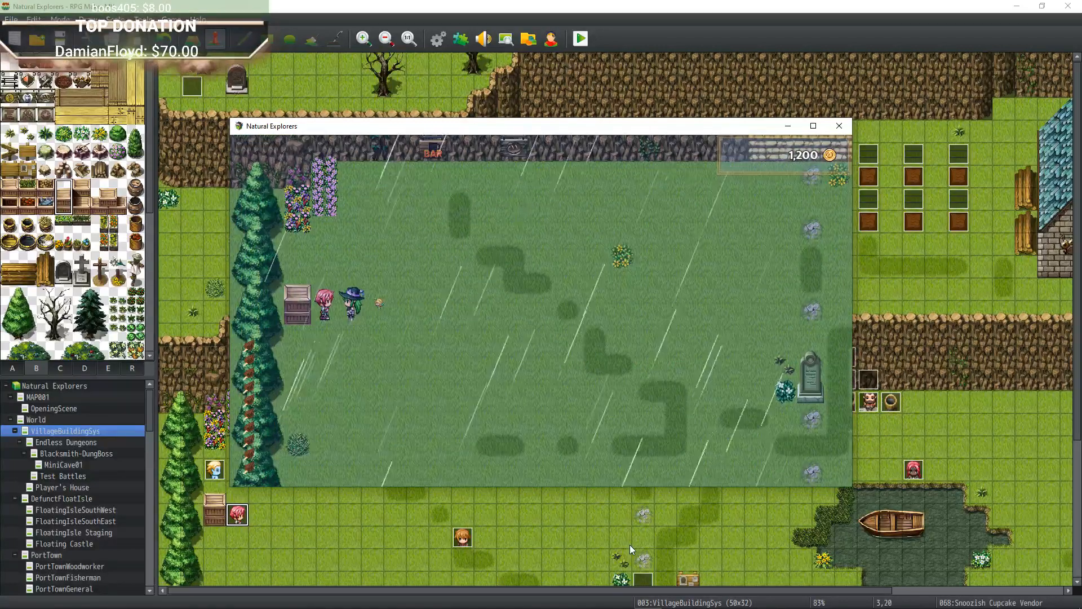
{"action": "key", "text": "Return"}
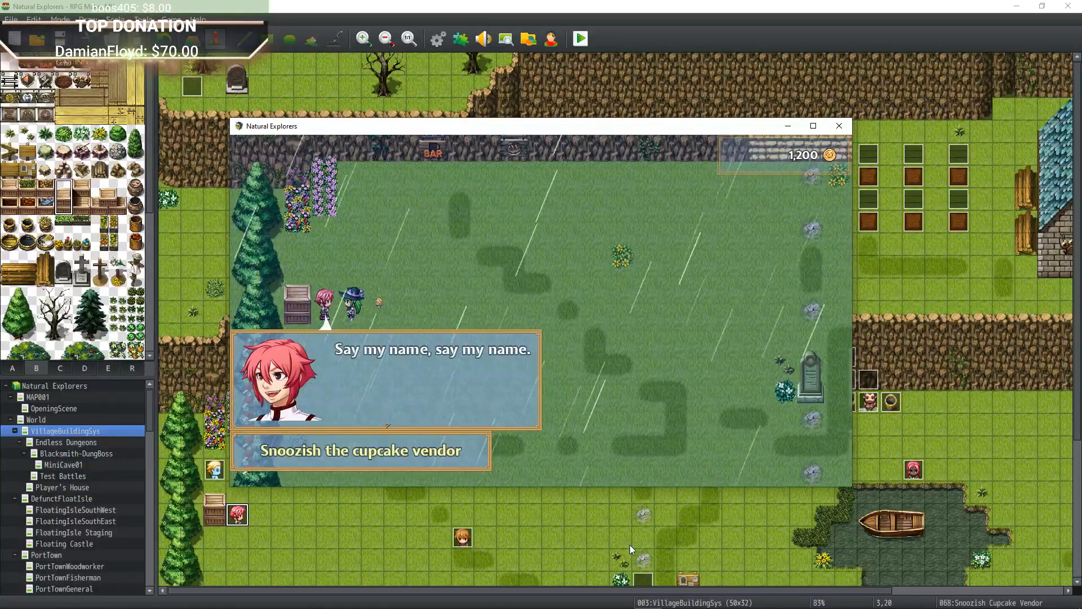
{"action": "key", "text": "Return"}
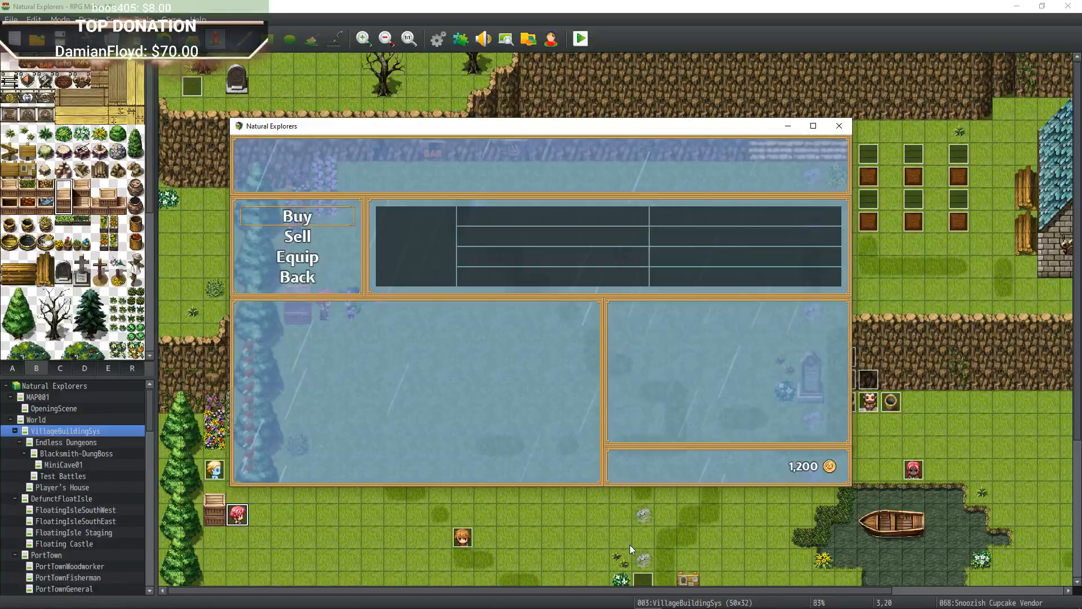
{"action": "key", "text": "Return"}
{"action": "key", "text": "Right"}
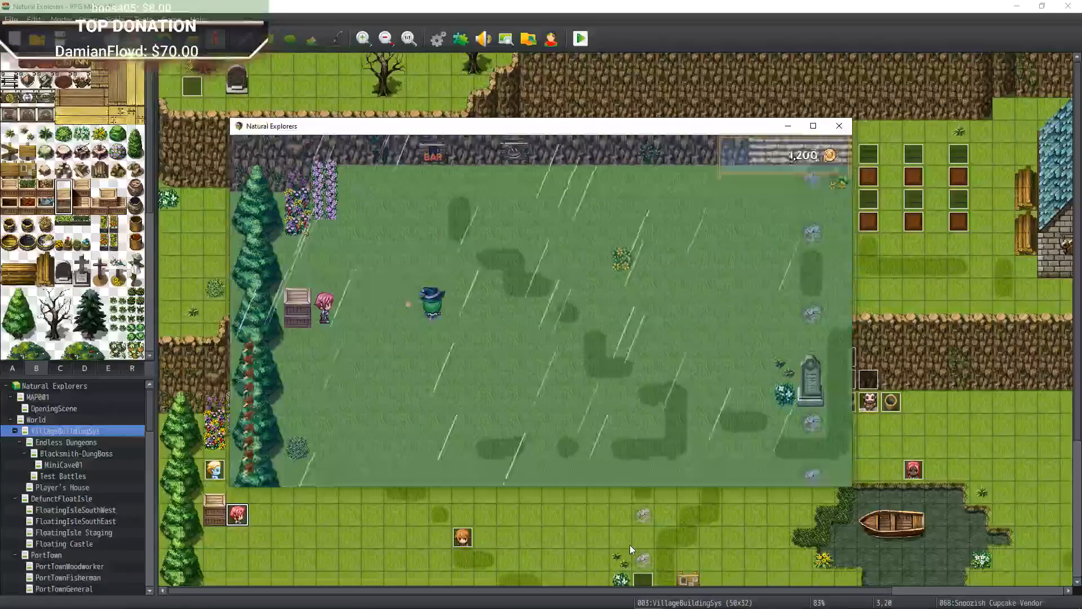
Climb the stairs to the upper terrace, talk to the villager beside the northern cliff and dismiss the message.
{"action": "key", "text": "Up"}
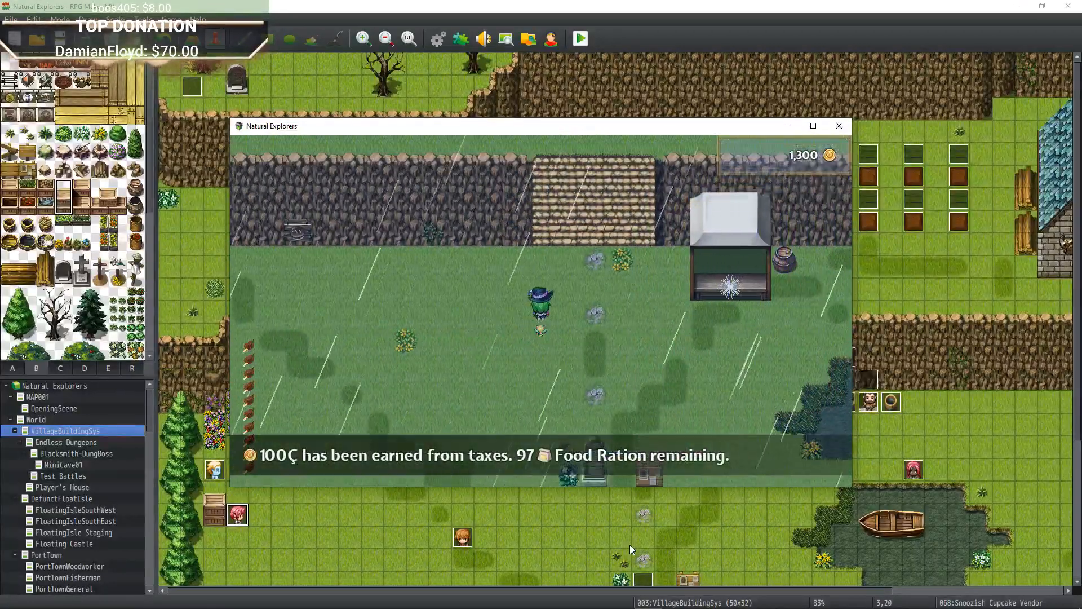
{"action": "key", "text": "Up"}
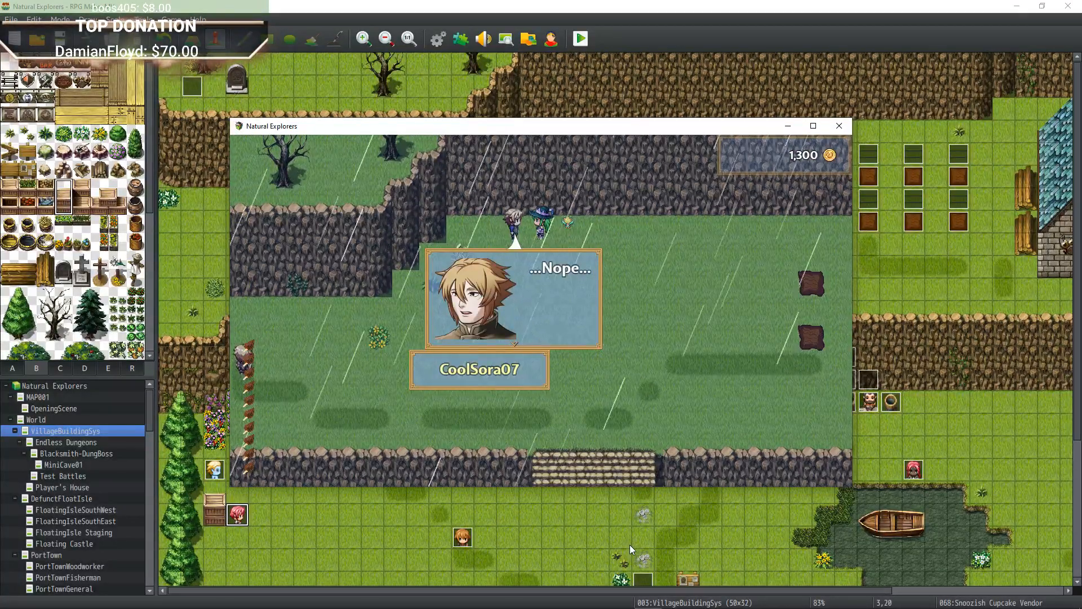
{"action": "key", "text": "Return"}
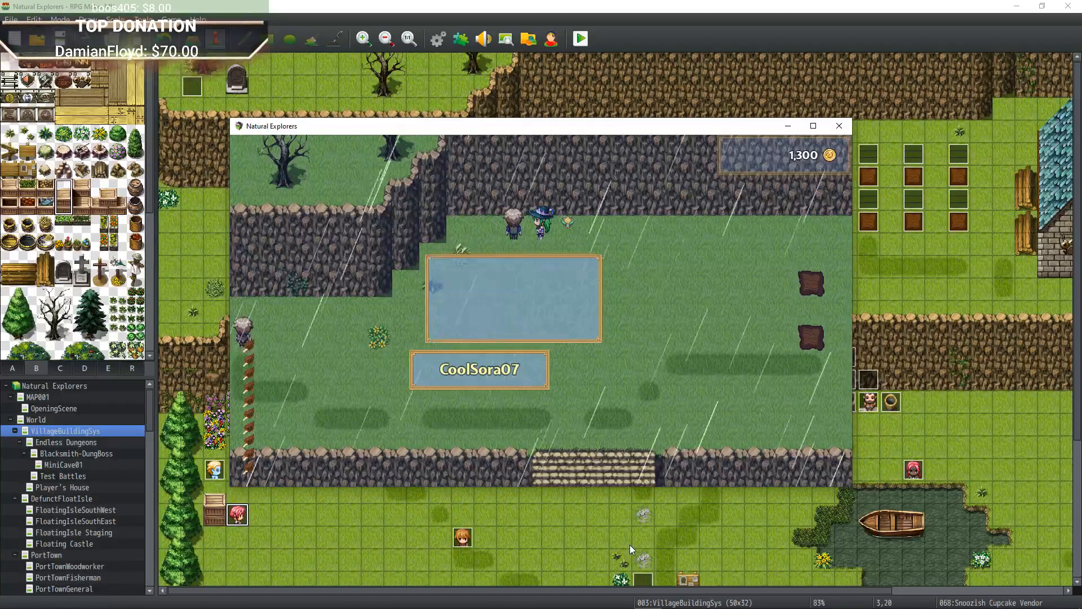
Walk west to the villager near the cave entrance, try talking to him and return east along the terrace.
{"action": "key", "text": "Down"}
{"action": "key", "text": "Left"}
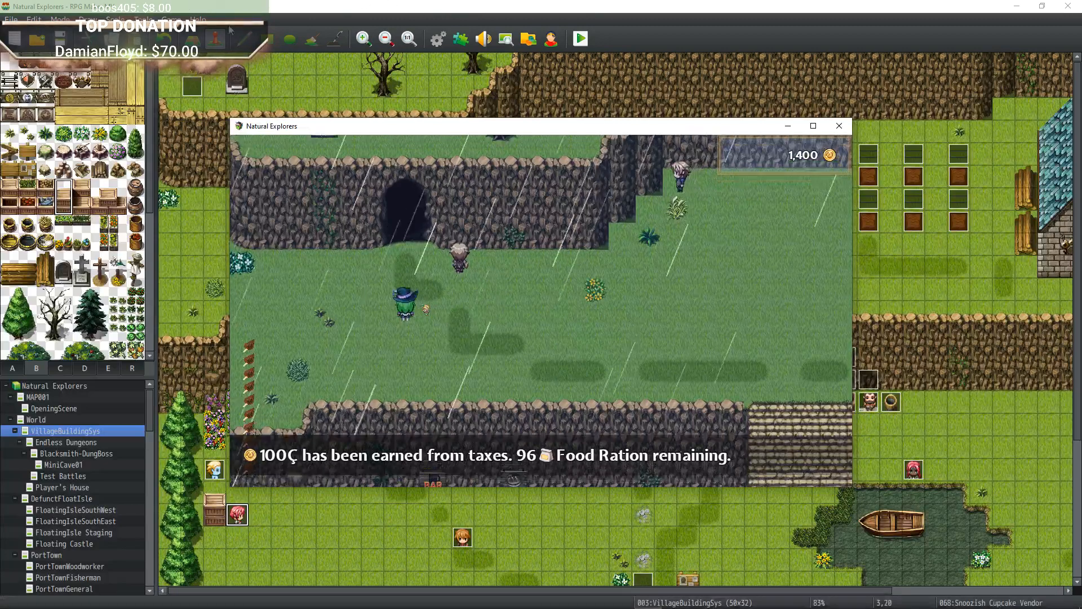
{"action": "key", "text": "Return"}
{"action": "key", "text": "Up"}
{"action": "key", "text": "Right"}
{"action": "key", "text": "Right"}
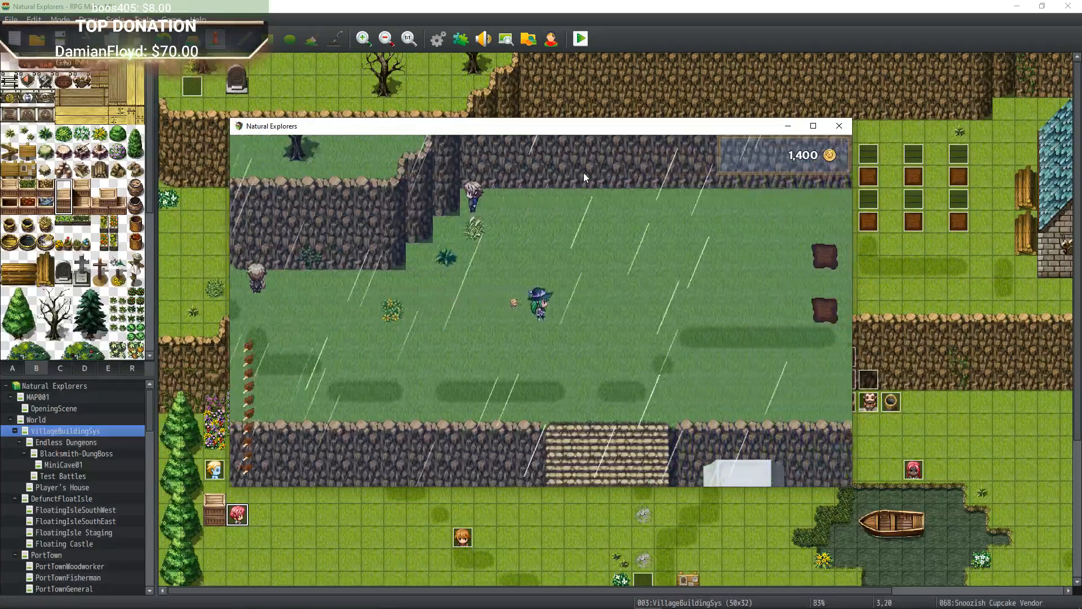
Walk east to the farm plots beside the blue-roofed house and move along their edges to check them.
{"action": "key", "text": "Down"}
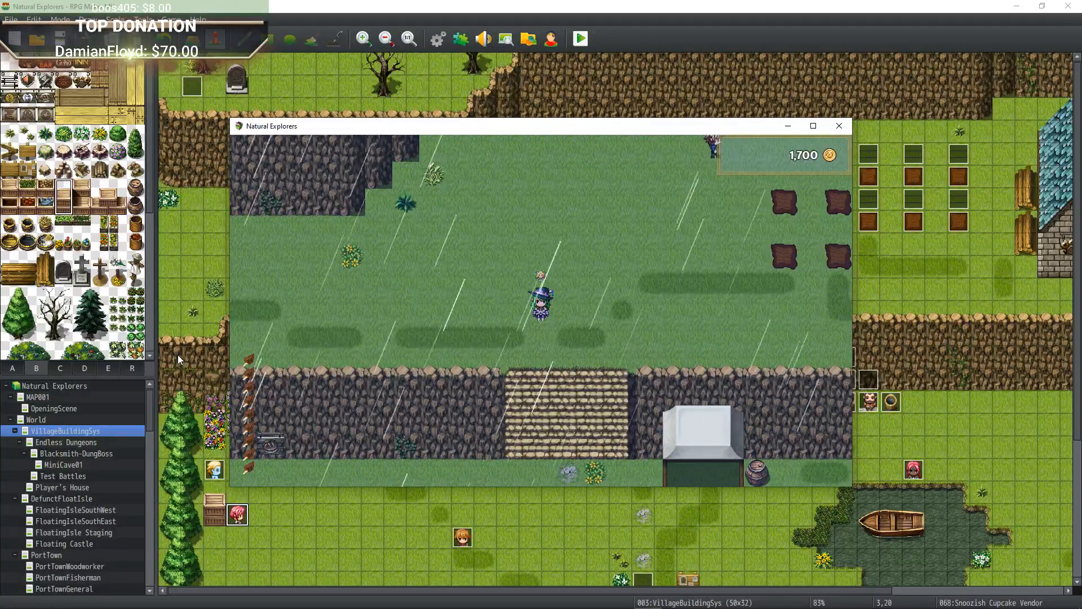
{"action": "key", "text": "Up"}
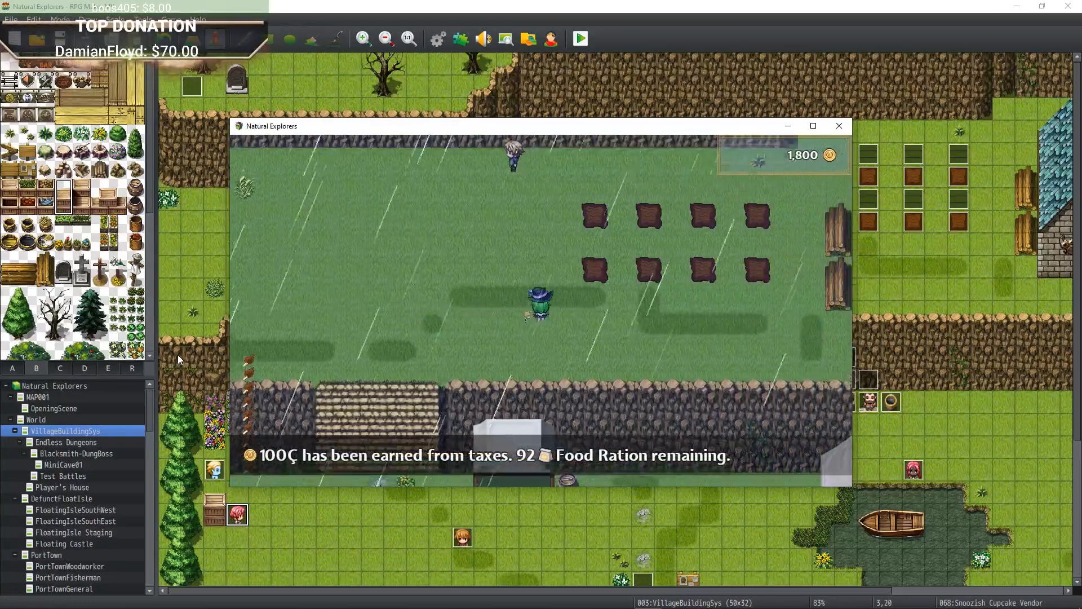
{"action": "key", "text": "Right"}
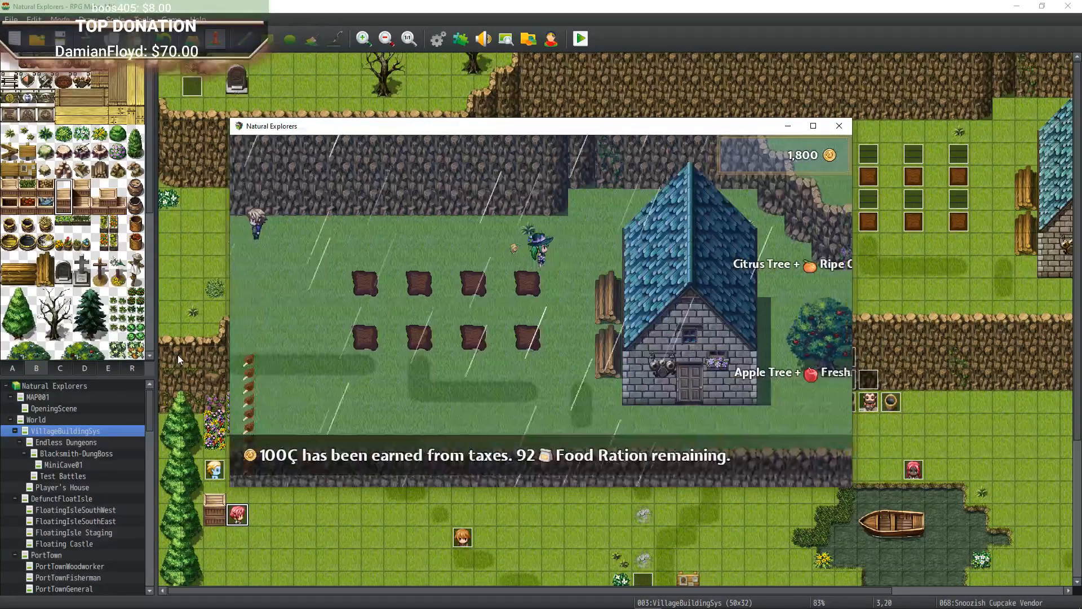
{"action": "key", "text": "Down"}
{"action": "key", "text": "Up"}
{"action": "key", "text": "Left"}
{"action": "key", "text": "Down"}
{"action": "key", "text": "Left"}
{"action": "key", "text": "Up"}
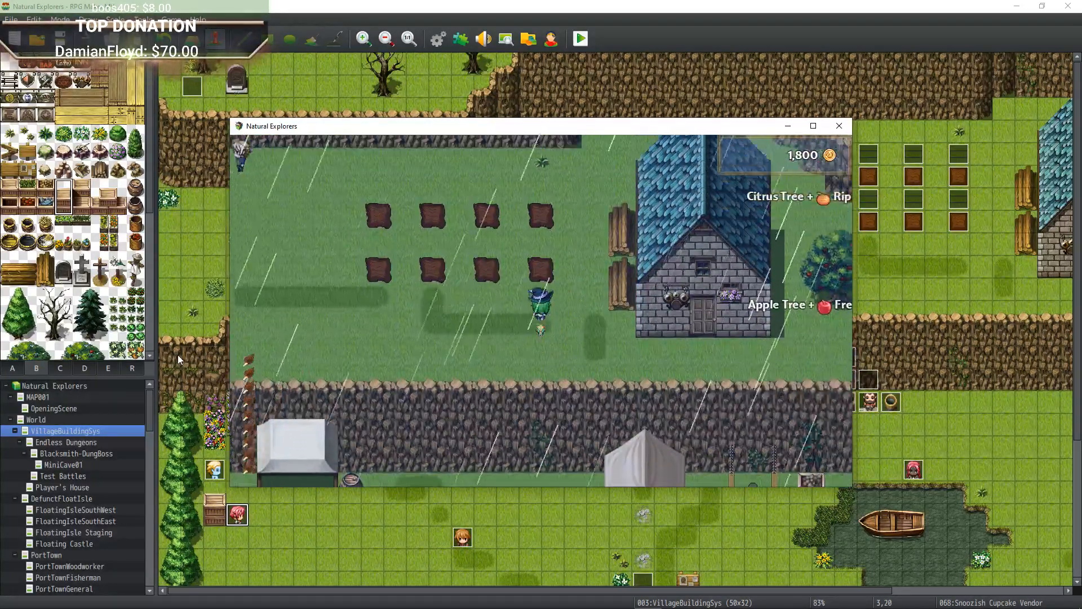
{"action": "key", "text": "Down"}
{"action": "key", "text": "Left"}
{"action": "key", "text": "Up"}
{"action": "key", "text": "Down"}
{"action": "key", "text": "Left"}
{"action": "key", "text": "Up"}
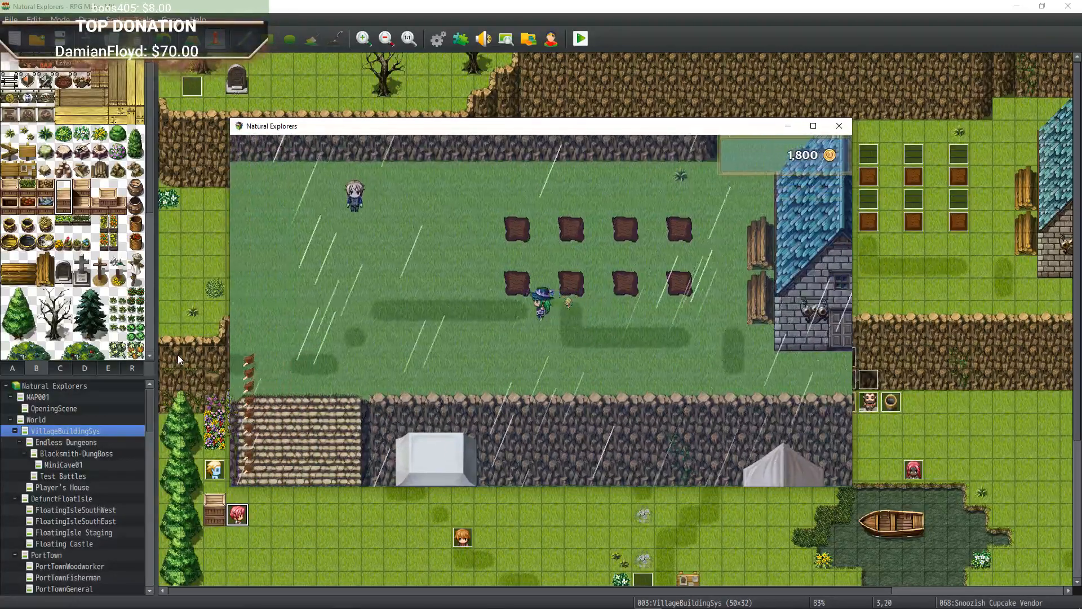
Descend the stairs and walk east past the market stall and pond to the Travelling Merchant.
{"action": "key", "text": "Down"}
{"action": "key", "text": "Down"}
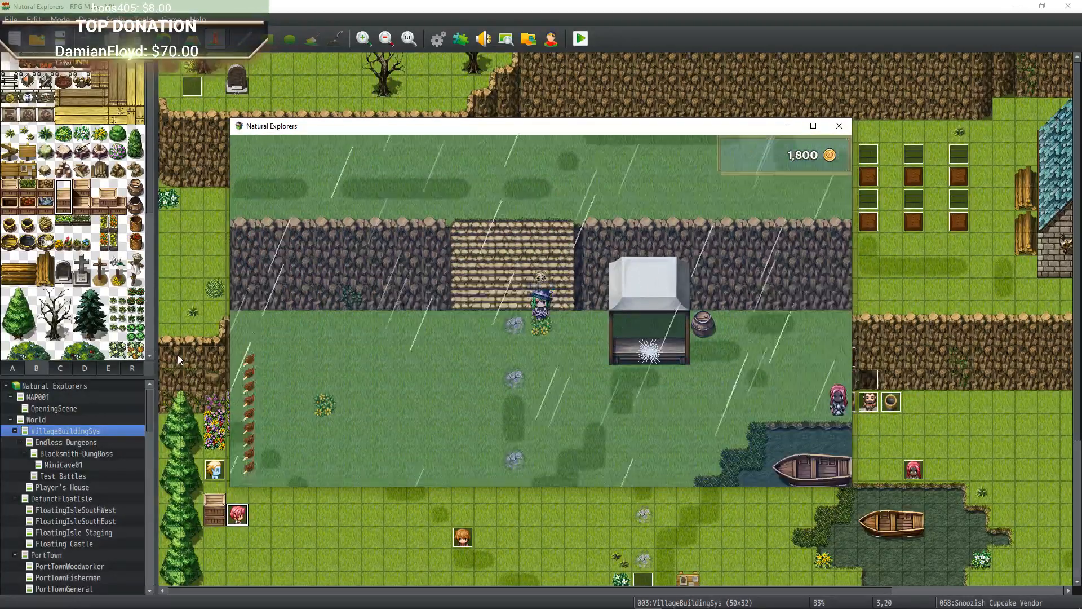
{"action": "key", "text": "Up"}
{"action": "key", "text": "Right"}
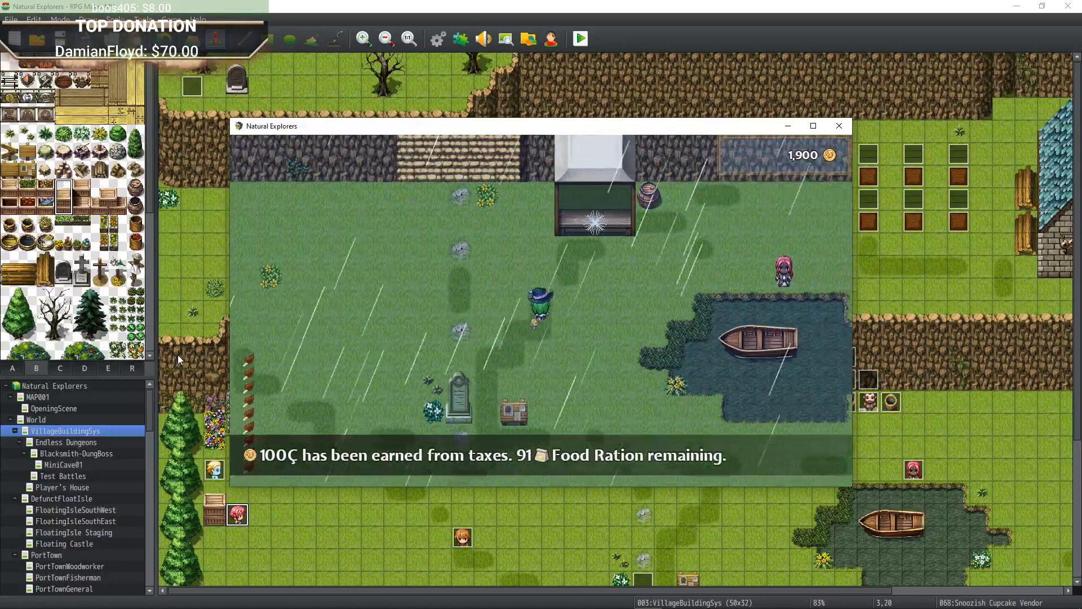
{"action": "key", "text": "Right"}
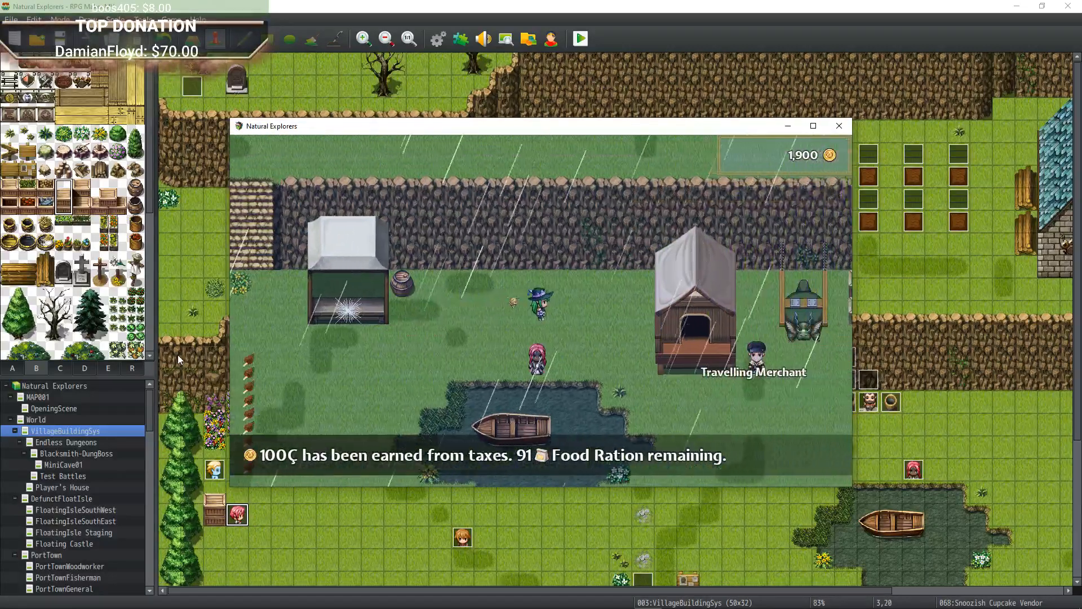
{"action": "key", "text": "Down"}
{"action": "key", "text": "Down"}
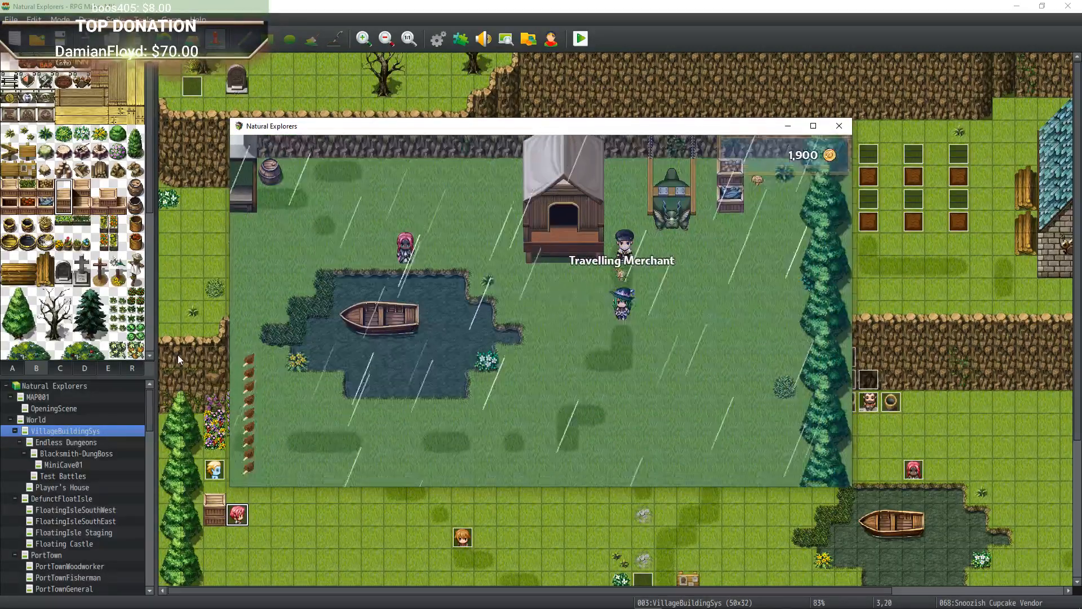
Cross the lower village westward to the area around the cupcake vendor, continuing north and back to the stairs.
{"action": "key", "text": "Left"}
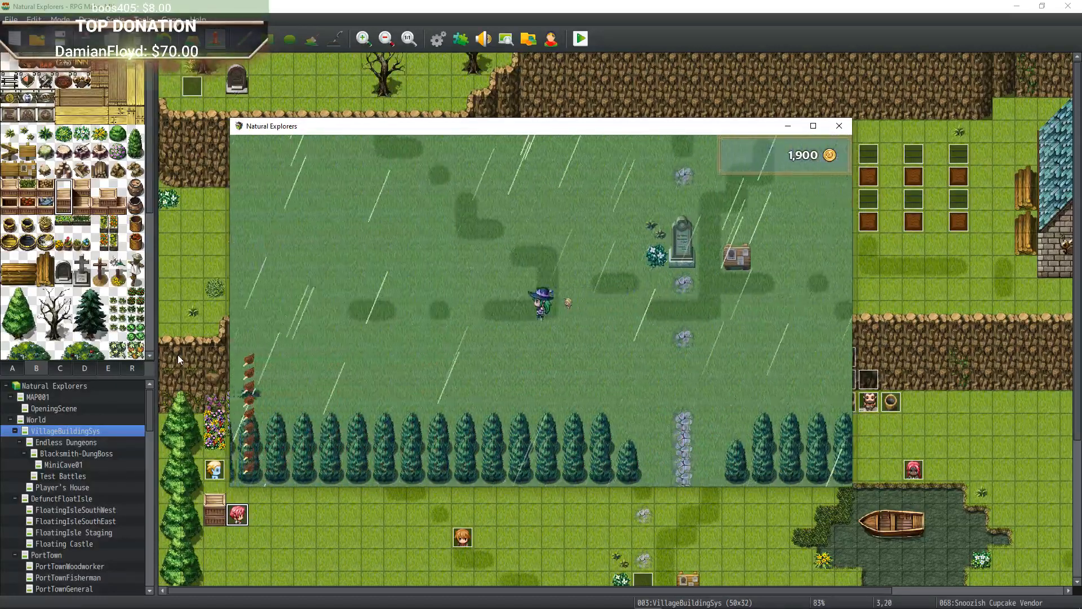
{"action": "key", "text": "Left"}
{"action": "key", "text": "Up"}
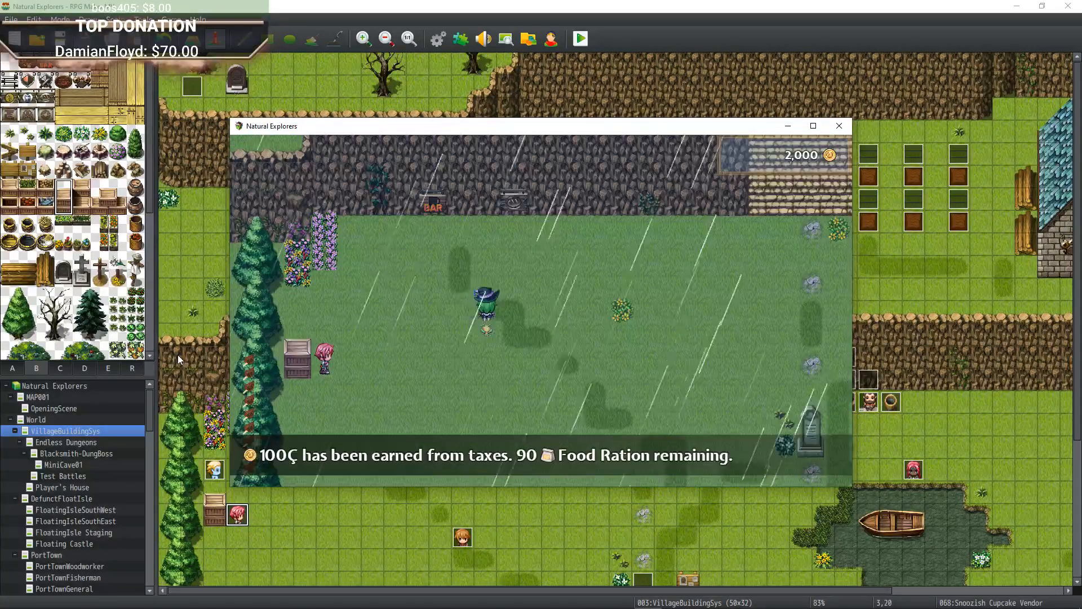
{"action": "key", "text": "Left"}
{"action": "key", "text": "Up"}
{"action": "key", "text": "Right"}
{"action": "key", "text": "Right"}
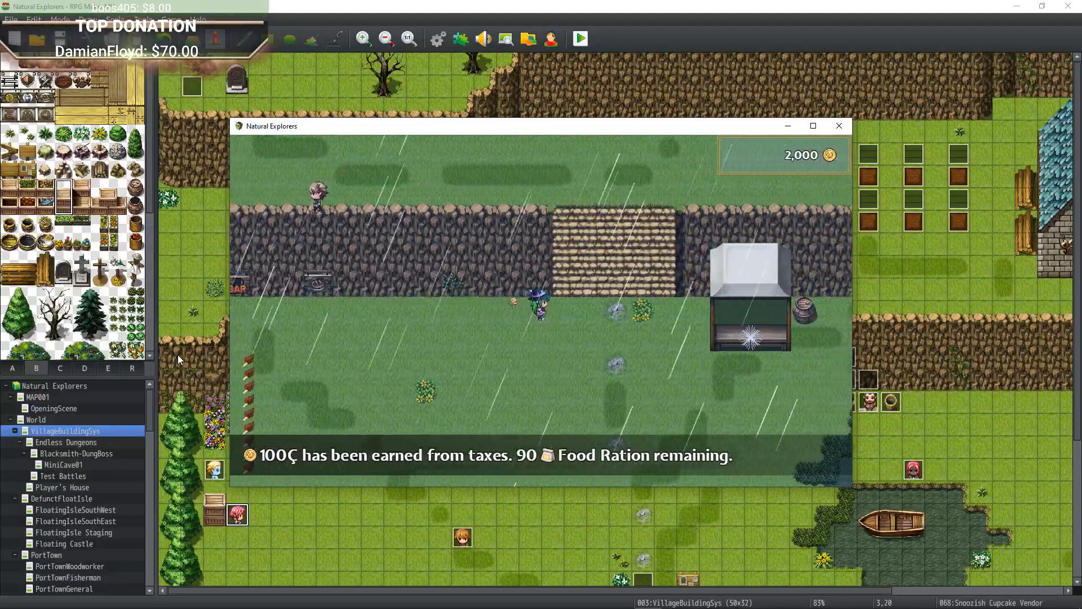
Climb to the upper terrace again and walk around the wandering villager and the cave entrance.
{"action": "key", "text": "Up"}
{"action": "key", "text": "Left"}
{"action": "key", "text": "Left"}
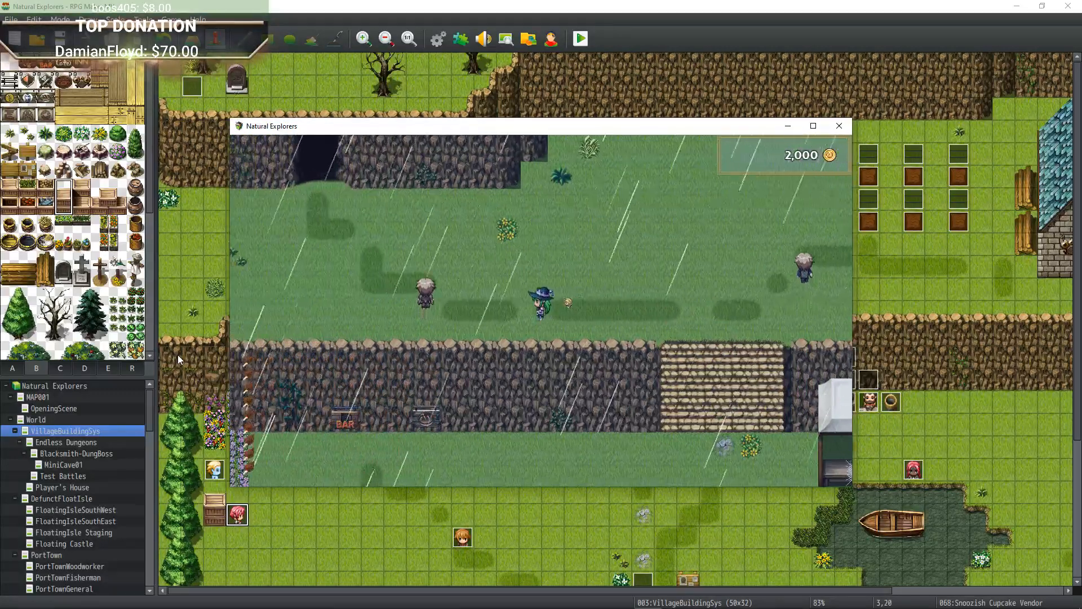
{"action": "key", "text": "Up"}
{"action": "key", "text": "Right"}
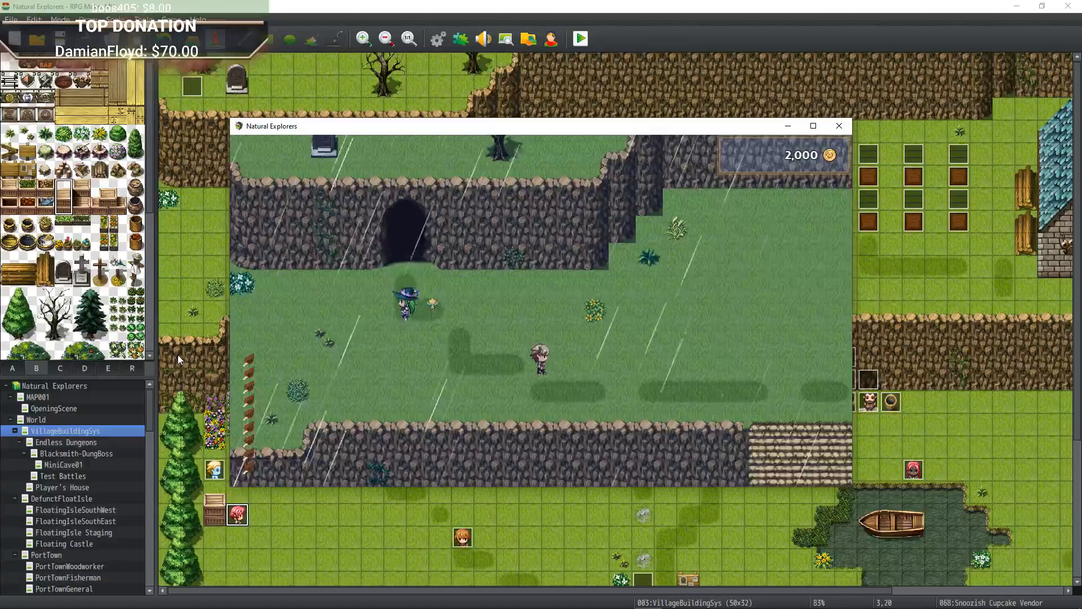
{"action": "key", "text": "Right"}
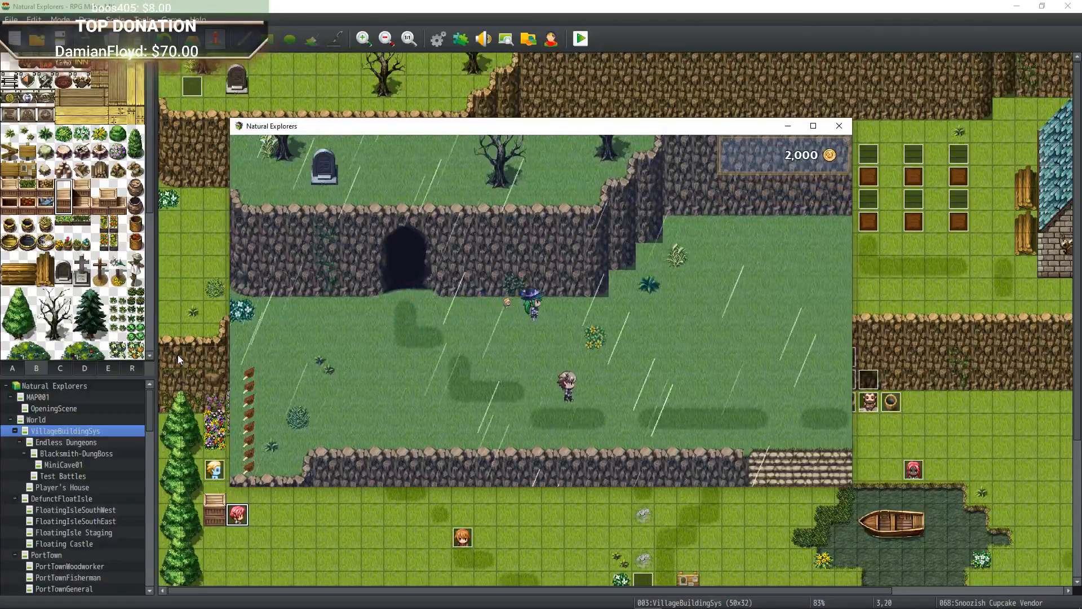
Return down the stairs past the central gravestone and head west above the southern tree line.
{"action": "key", "text": "Down"}
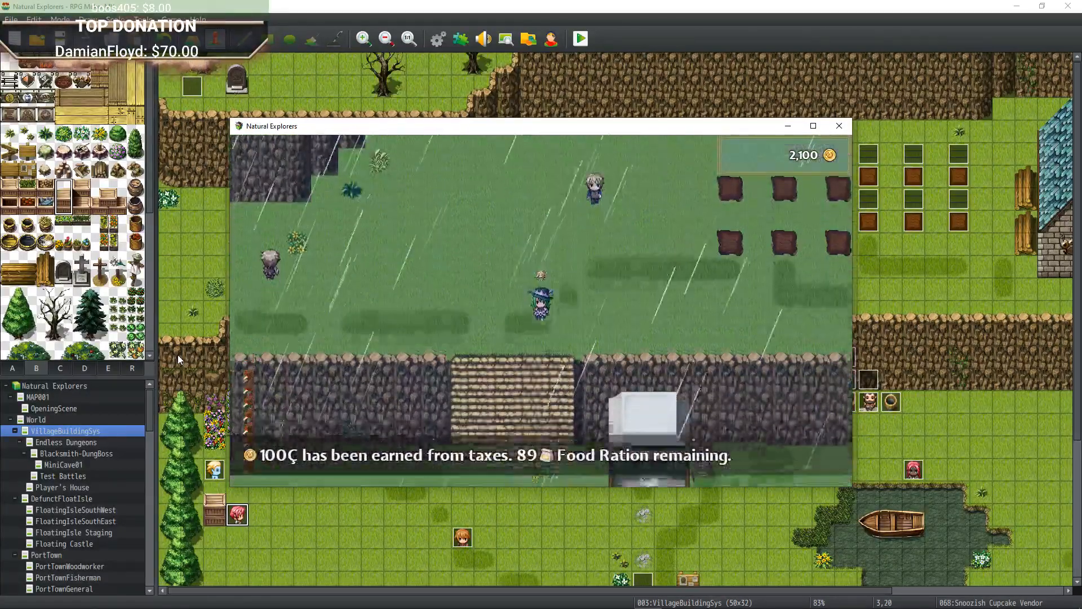
{"action": "key", "text": "Down"}
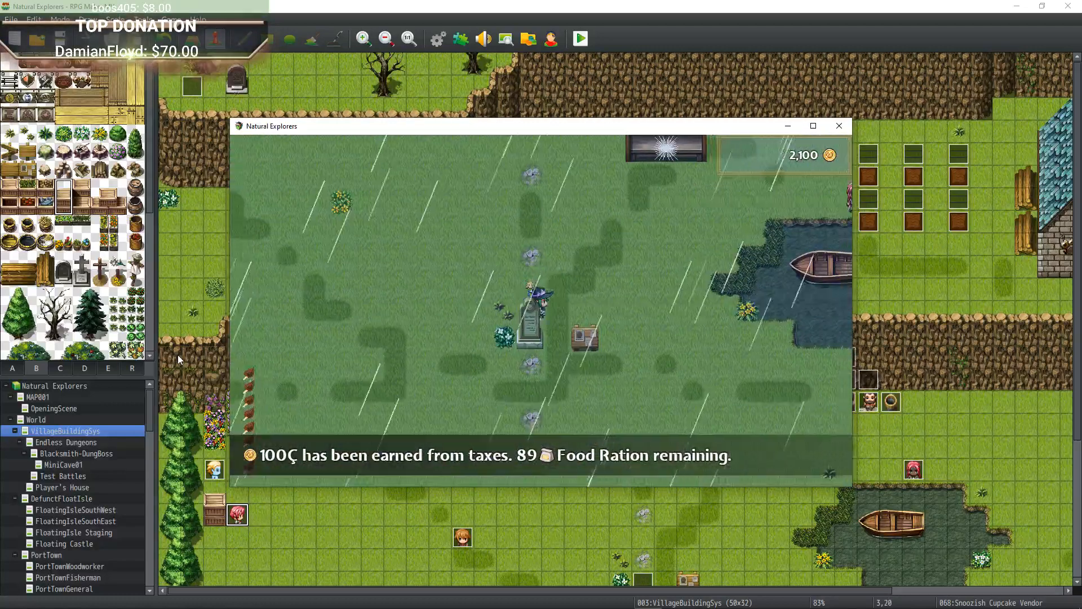
{"action": "key", "text": "Left"}
{"action": "key", "text": "Left"}
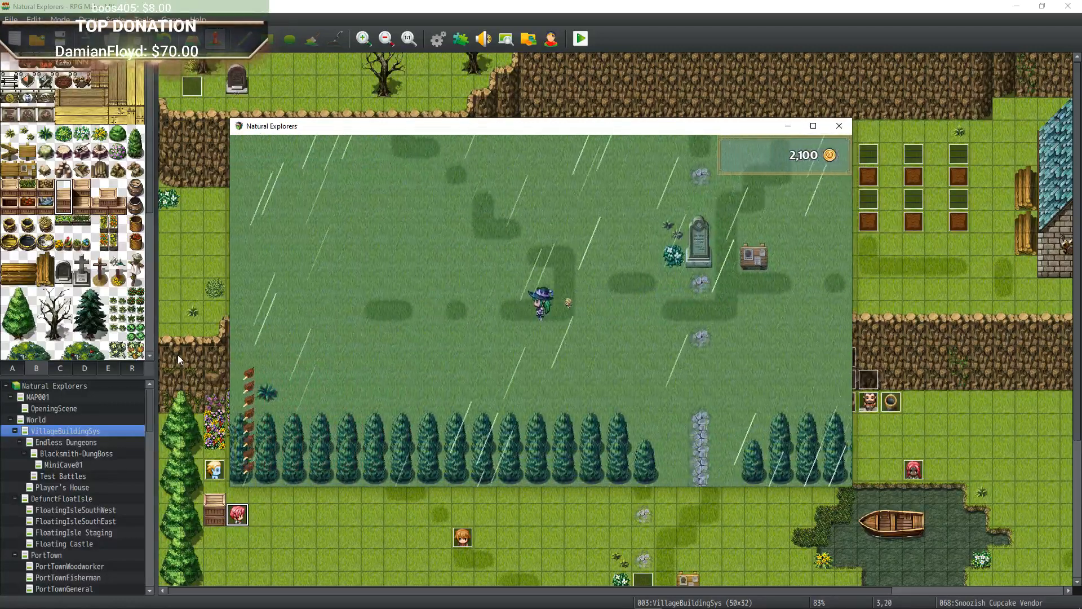